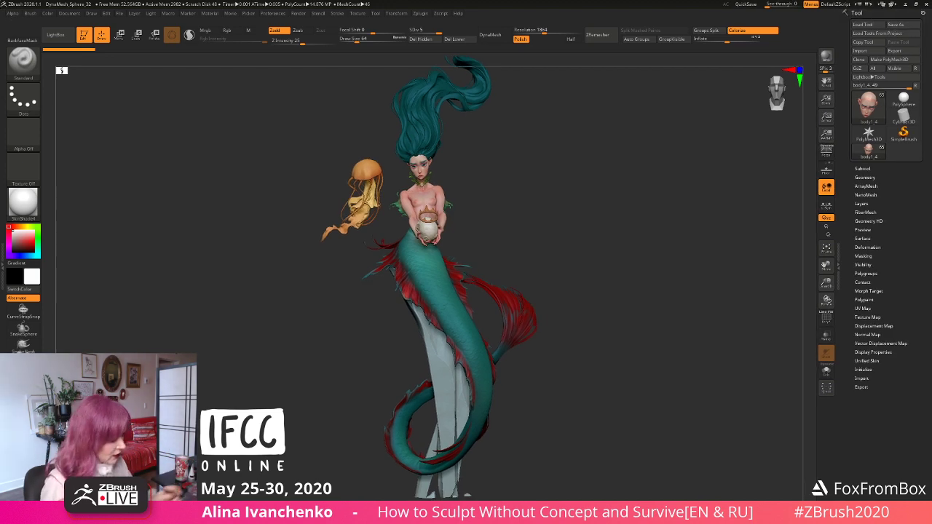
Step: Examine the full mermaid figure up close and open the list of its subtools
{"action": "mouse_move", "coordinate": [610, 294]}
{"action": "left_mouse_down"}
{"action": "mouse_move", "coordinate": [624, 294]}
{"action": "mouse_move", "coordinate": [616, 289]}
{"action": "left_mouse_up"}
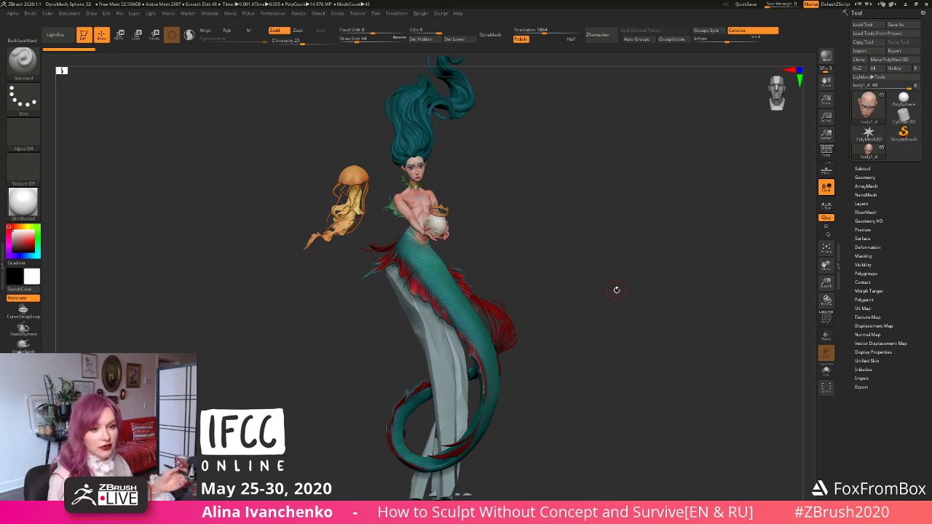
{"action": "left_click_drag", "start_coordinate": [591, 303], "coordinate": [655, 297]}
{"action": "left_click_drag", "start_coordinate": [826, 281], "coordinate": [810, 284]}
{"action": "left_click_drag", "start_coordinate": [576, 267], "coordinate": [557, 284], "text": "alt"}
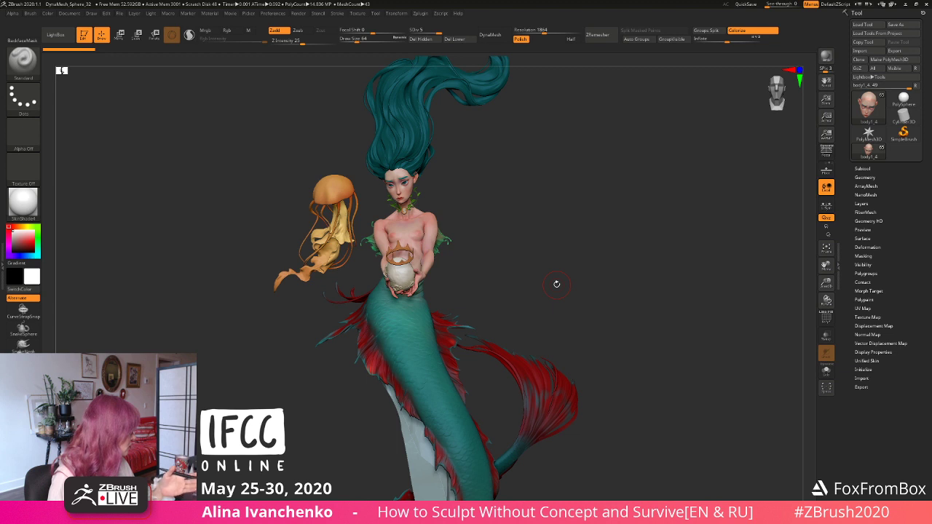
{"action": "left_click", "coordinate": [864, 168]}
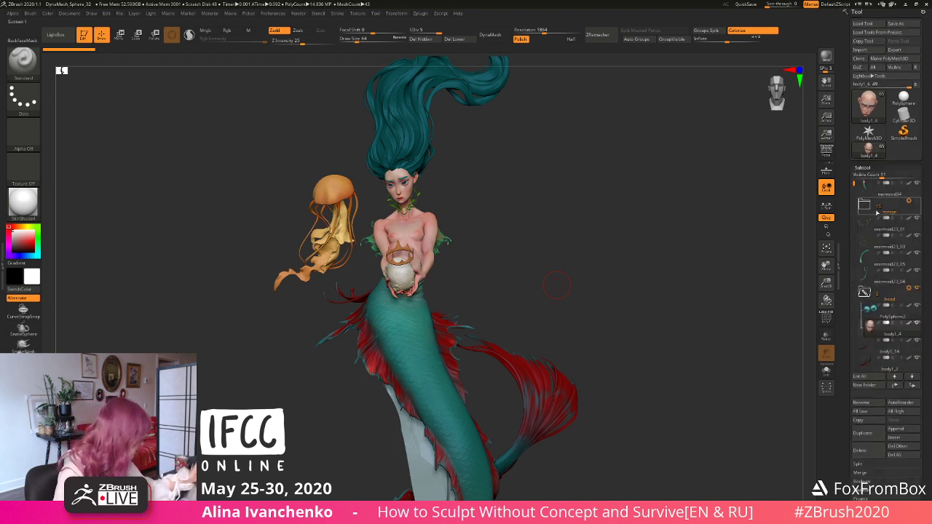
{"action": "mouse_move", "coordinate": [854, 185]}
{"action": "left_mouse_down"}
{"action": "mouse_move", "coordinate": [857, 342]}
{"action": "mouse_move", "coordinate": [854, 183]}
{"action": "left_mouse_up"}
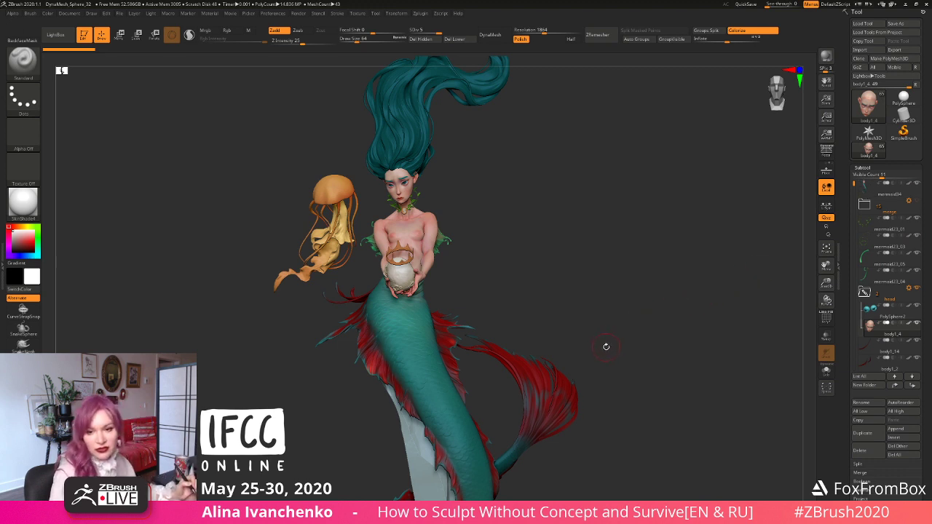
Step: Examine the mermaid's hair, face, torso and overall silhouette from several angles and distances
{"action": "left_click_drag", "start_coordinate": [605, 327], "coordinate": [609, 345]}
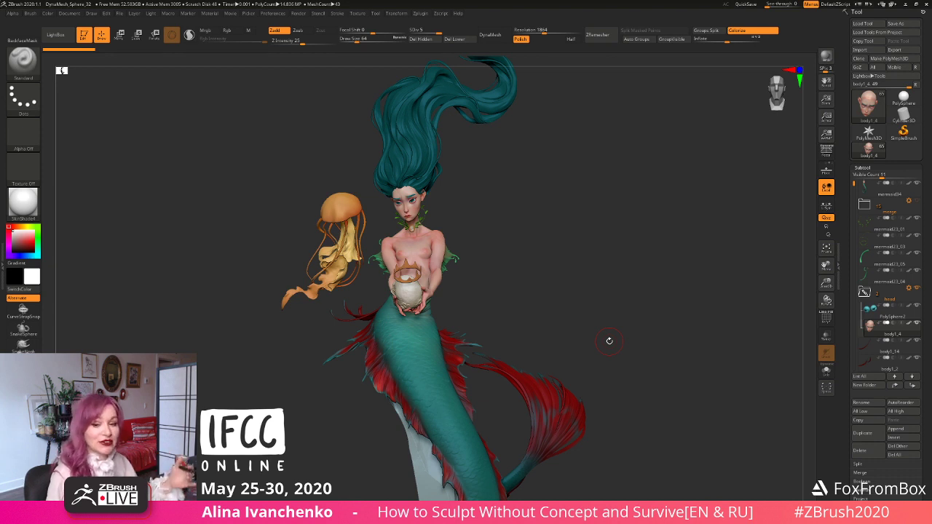
{"action": "left_click_drag", "start_coordinate": [531, 240], "coordinate": [517, 267]}
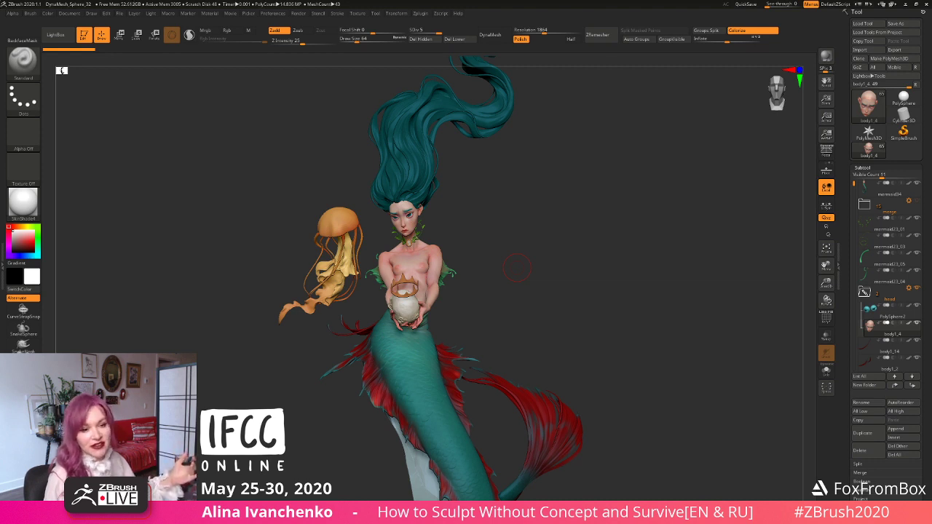
{"action": "left_click_drag", "start_coordinate": [556, 261], "coordinate": [554, 275]}
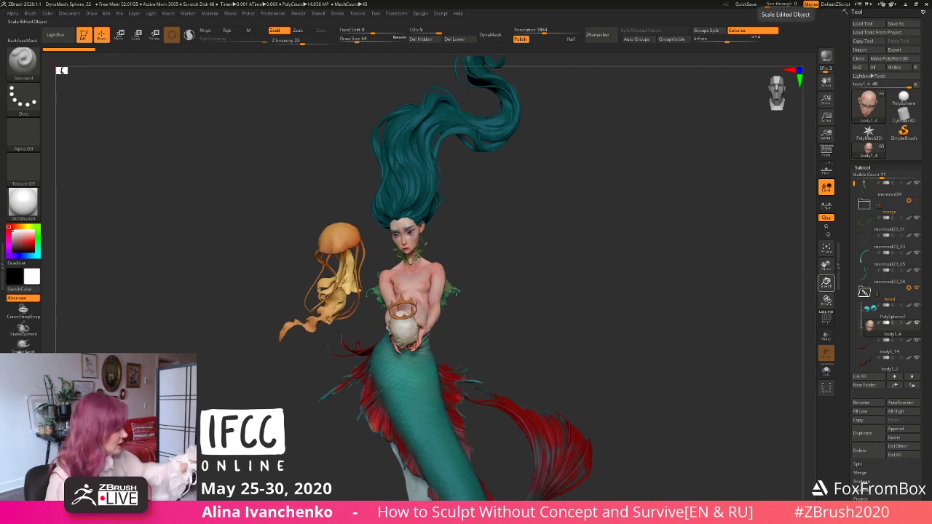
{"action": "left_click_drag", "start_coordinate": [553, 267], "coordinate": [532, 327], "text": "alt"}
{"action": "left_click_drag", "start_coordinate": [829, 287], "coordinate": [822, 286]}
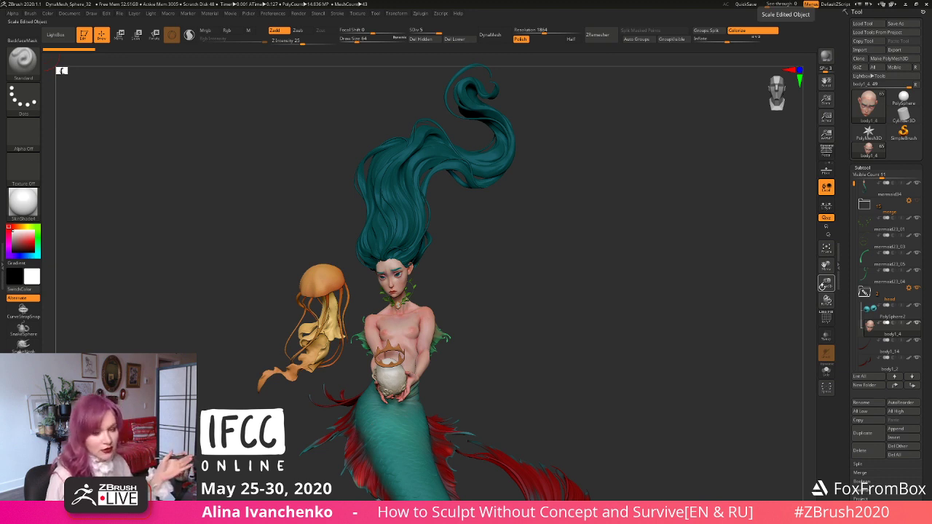
{"action": "left_click_drag", "start_coordinate": [541, 338], "coordinate": [557, 244], "text": "alt"}
{"action": "left_click_drag", "start_coordinate": [826, 282], "coordinate": [811, 254]}
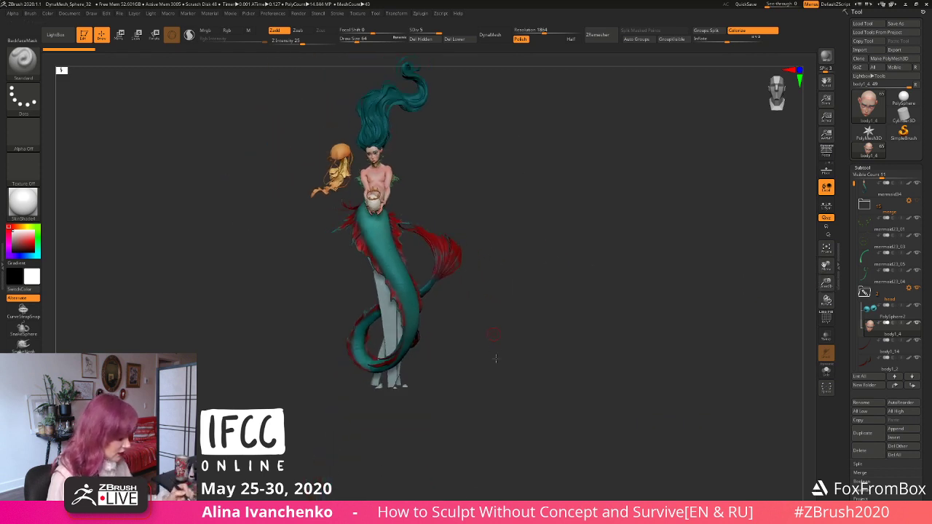
{"action": "mouse_move", "coordinate": [496, 359]}
{"action": "left_mouse_down", "text": "alt"}
{"action": "mouse_move", "coordinate": [506, 371]}
{"action": "mouse_move", "coordinate": [531, 360]}
{"action": "mouse_move", "coordinate": [483, 367]}
{"action": "left_mouse_up", "text": "alt"}
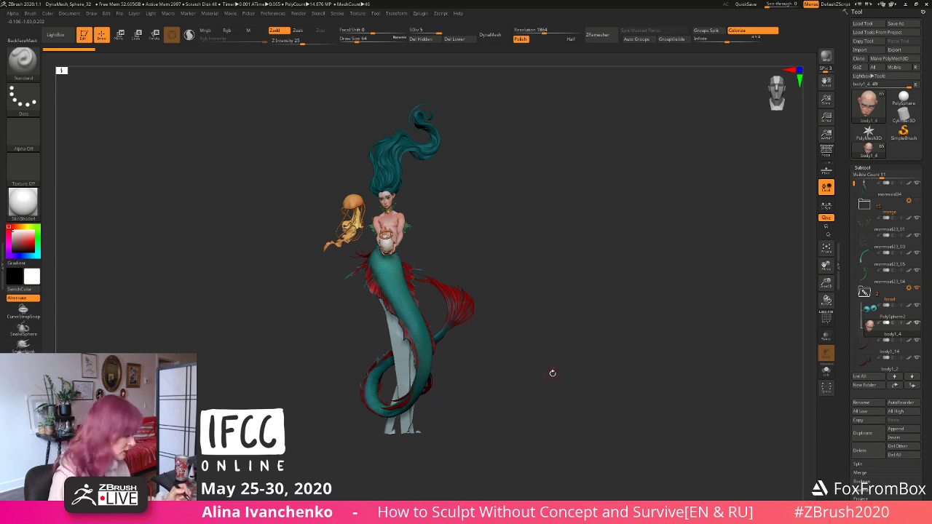
{"action": "left_click_drag", "start_coordinate": [551, 374], "coordinate": [547, 396]}
{"action": "left_click_drag", "start_coordinate": [826, 282], "coordinate": [526, 354]}
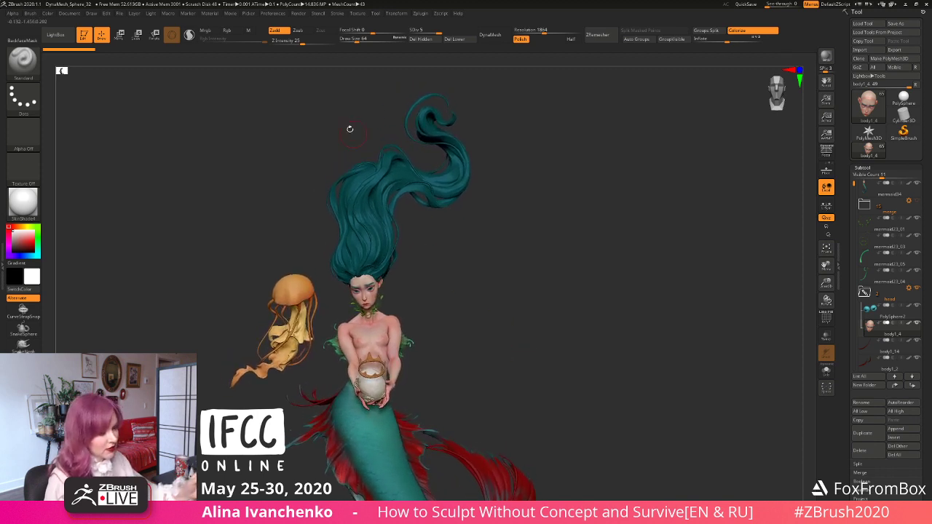
Step: Set the Standard brush to paint colour only, with Rgb on and Zadd off, in dark teal at Draw Size 145
{"action": "left_click", "coordinate": [232, 31]}
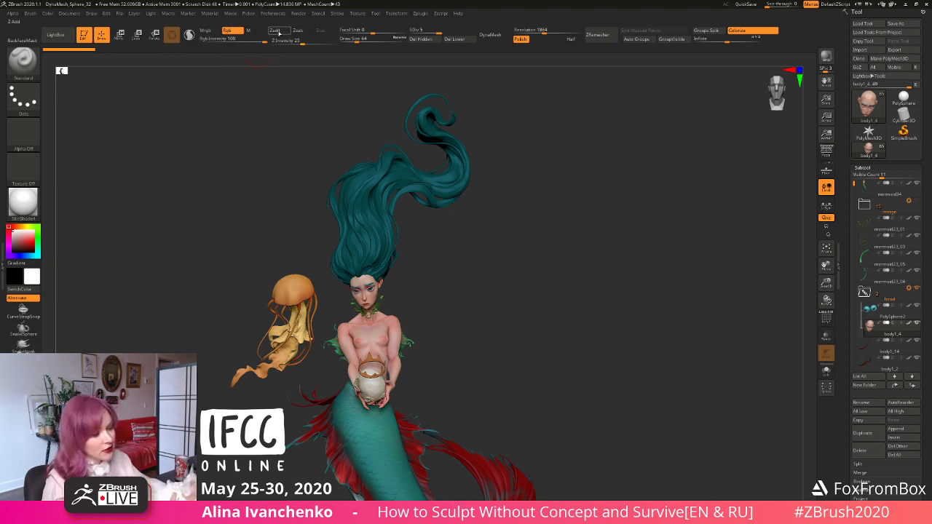
{"action": "left_click", "coordinate": [281, 31]}
{"action": "left_click_drag", "start_coordinate": [28, 246], "coordinate": [376, 207]}
{"action": "left_click_drag", "start_coordinate": [473, 266], "coordinate": [494, 306], "text": "alt"}
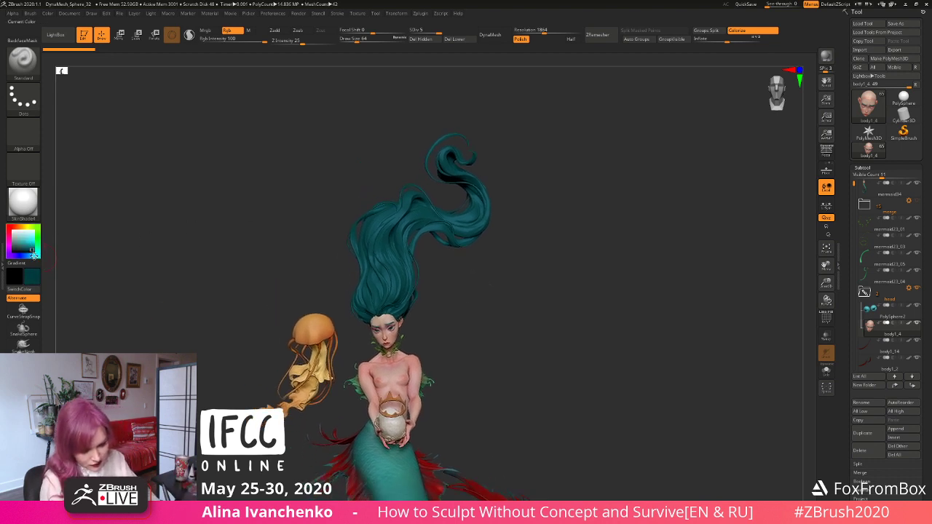
{"action": "left_click_drag", "start_coordinate": [358, 40], "coordinate": [366, 40]}
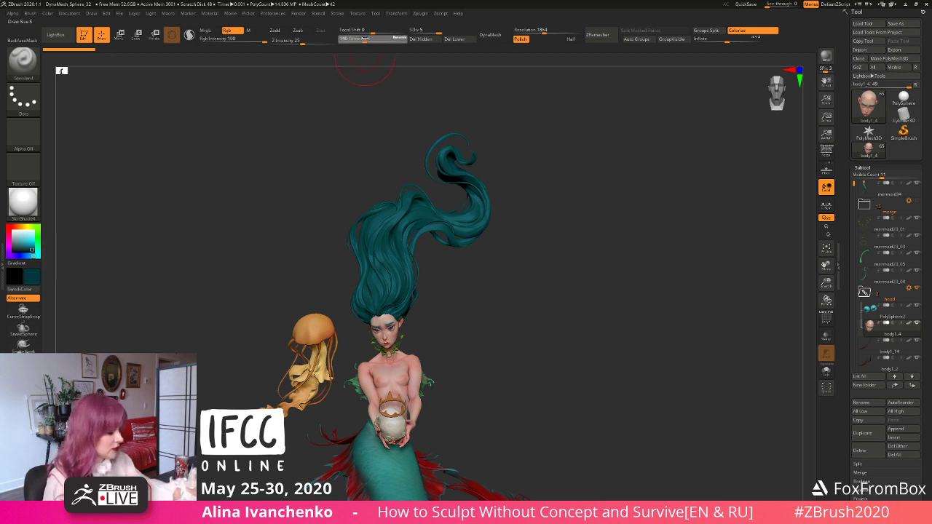
Step: Set Draw Size to 172, make the main hair mass the active subtool, and paint dark teal on its upper curl
{"action": "left_click_drag", "start_coordinate": [536, 217], "coordinate": [512, 246]}
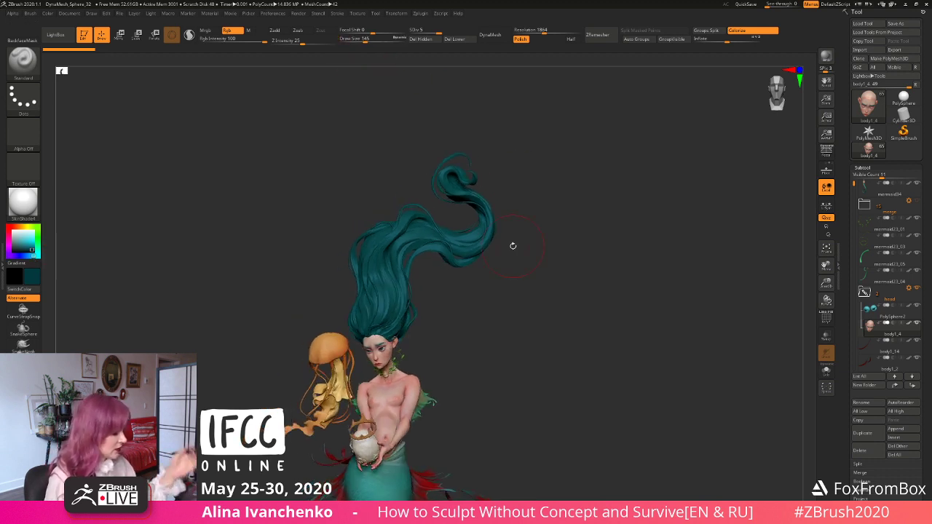
{"action": "mouse_move", "coordinate": [522, 177]}
{"action": "left_mouse_down"}
{"action": "mouse_move", "coordinate": [487, 182]}
{"action": "mouse_move", "coordinate": [569, 178]}
{"action": "mouse_move", "coordinate": [557, 177]}
{"action": "left_mouse_up"}
{"action": "left_click", "coordinate": [367, 39]}
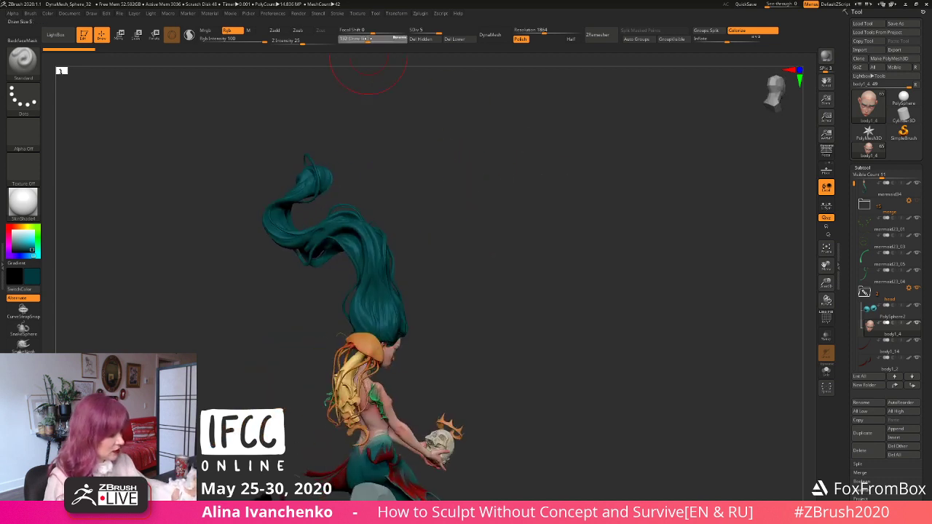
{"action": "left_click", "coordinate": [329, 175], "text": "alt"}
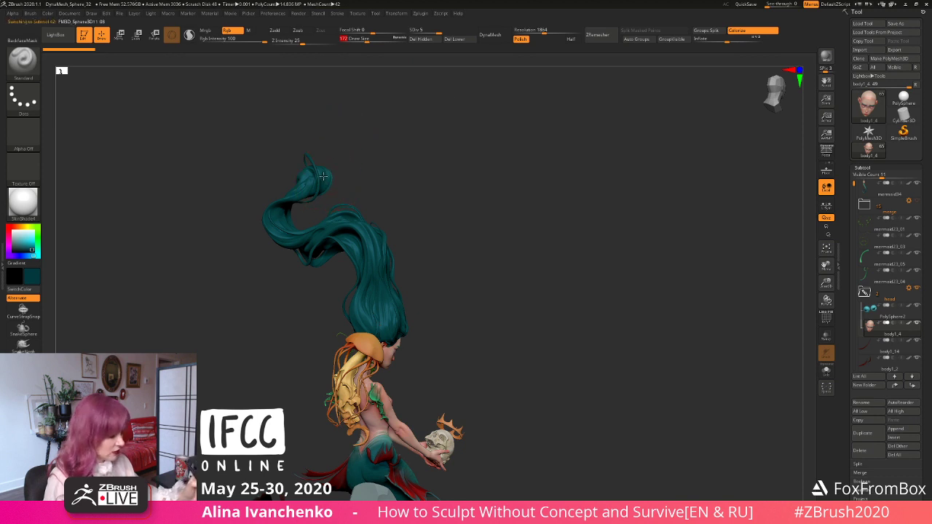
{"action": "left_click_drag", "start_coordinate": [397, 164], "coordinate": [305, 181]}
{"action": "left_click_drag", "start_coordinate": [372, 173], "coordinate": [433, 163], "text": "alt"}
{"action": "mouse_move", "coordinate": [432, 163]}
{"action": "left_mouse_down"}
{"action": "mouse_move", "coordinate": [397, 157]}
{"action": "mouse_move", "coordinate": [423, 148]}
{"action": "left_mouse_up"}
{"action": "left_click_drag", "start_coordinate": [423, 147], "coordinate": [395, 164]}
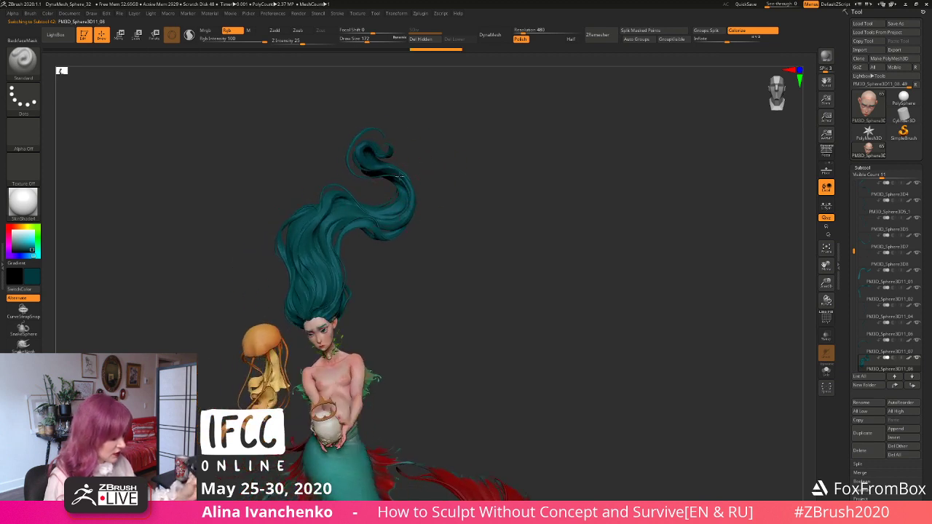
Step: Continue painting dark teal shading along the rising hair locks, working from the front and both sides
{"action": "left_click_drag", "start_coordinate": [445, 226], "coordinate": [384, 201]}
{"action": "left_click_drag", "start_coordinate": [413, 281], "coordinate": [443, 319]}
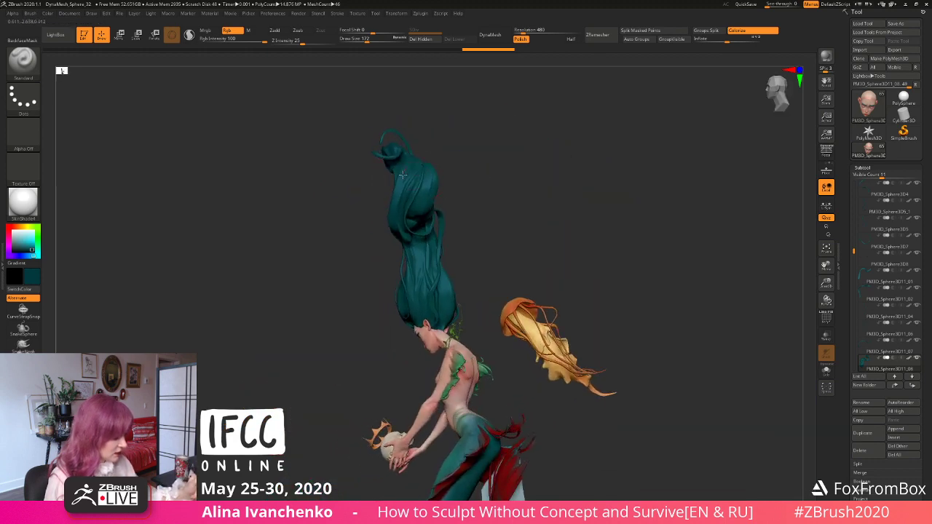
{"action": "left_click_drag", "start_coordinate": [461, 158], "coordinate": [406, 202]}
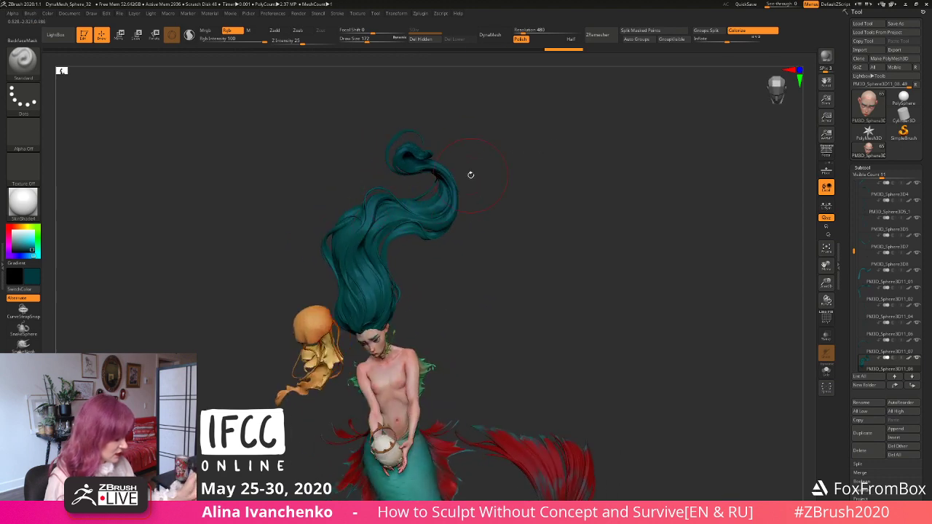
{"action": "left_click_drag", "start_coordinate": [470, 173], "coordinate": [493, 167]}
{"action": "mouse_move", "coordinate": [487, 206]}
{"action": "left_mouse_down"}
{"action": "mouse_move", "coordinate": [479, 194]}
{"action": "mouse_move", "coordinate": [496, 197]}
{"action": "mouse_move", "coordinate": [485, 196]}
{"action": "left_mouse_up"}
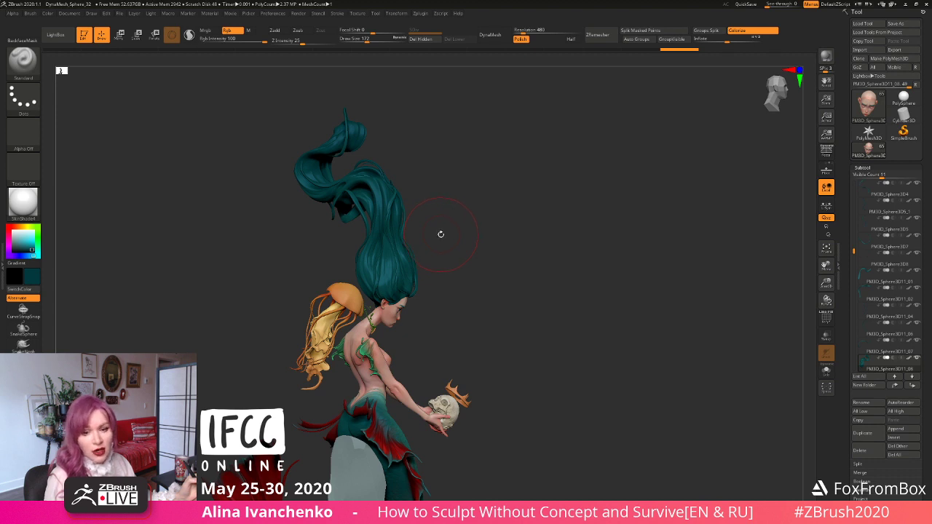
{"action": "mouse_move", "coordinate": [460, 233]}
{"action": "left_mouse_down"}
{"action": "mouse_move", "coordinate": [432, 249]}
{"action": "mouse_move", "coordinate": [444, 250]}
{"action": "mouse_move", "coordinate": [400, 211]}
{"action": "left_mouse_up"}
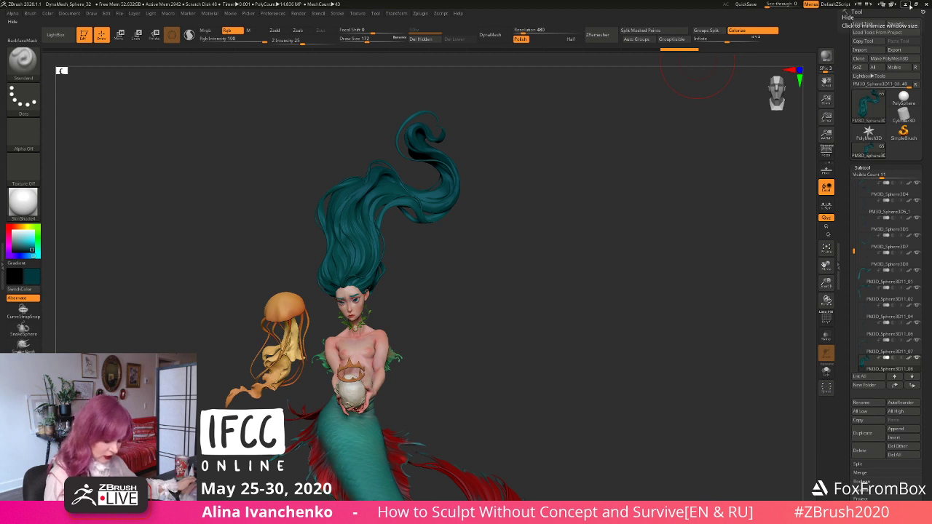
{"action": "mouse_move", "coordinate": [517, 354]}
{"action": "left_mouse_down", "text": "alt"}
{"action": "mouse_move", "coordinate": [504, 364]}
{"action": "mouse_move", "coordinate": [533, 345]}
{"action": "left_mouse_up", "text": "alt"}
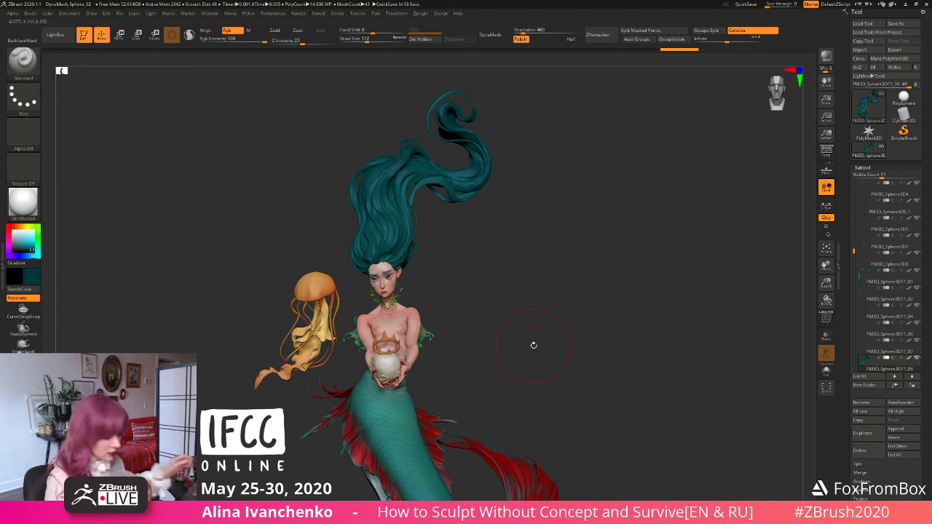
Step: Choose a darker blue-teal and paint shadows into the curl and the undersides of the hair waves
{"action": "left_click_drag", "start_coordinate": [493, 302], "coordinate": [401, 235]}
{"action": "left_click_drag", "start_coordinate": [466, 282], "coordinate": [454, 252]}
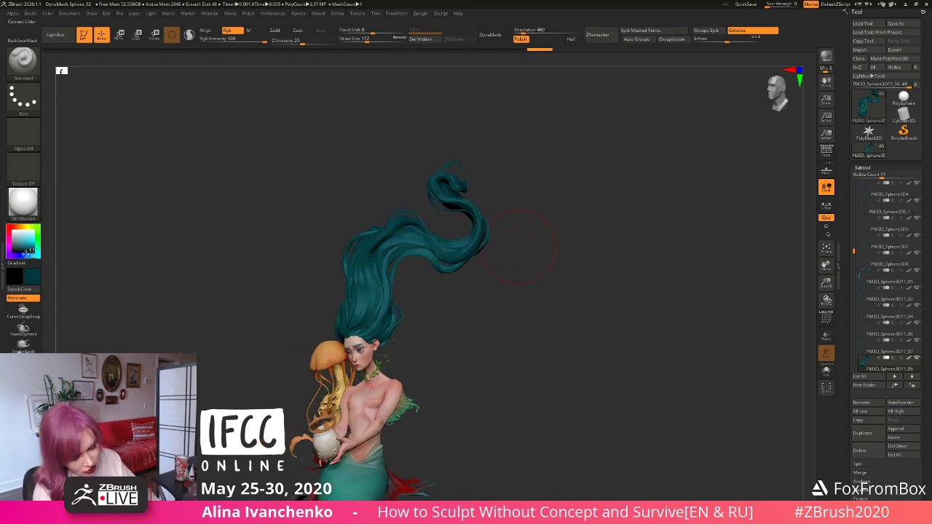
{"action": "left_click", "coordinate": [31, 253]}
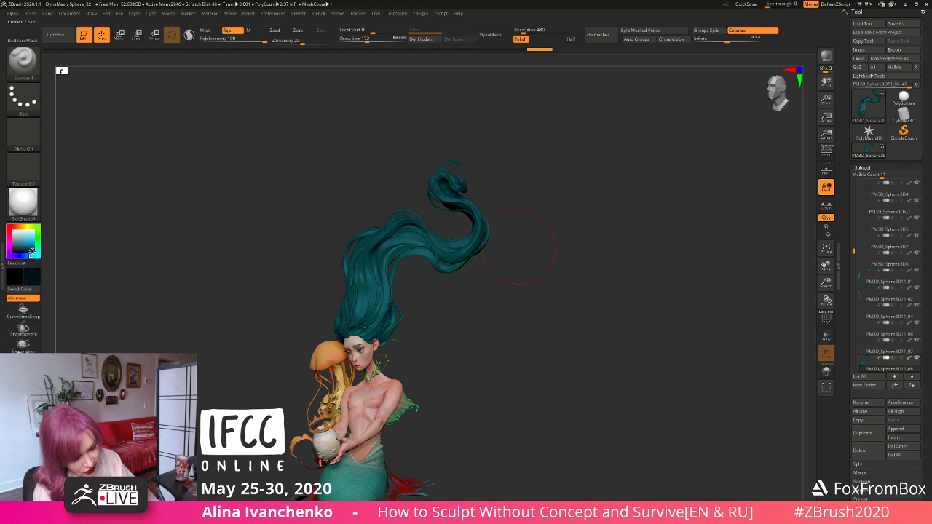
{"action": "mouse_move", "coordinate": [512, 241]}
{"action": "left_mouse_down"}
{"action": "mouse_move", "coordinate": [541, 252]}
{"action": "mouse_move", "coordinate": [444, 183]}
{"action": "left_mouse_up"}
{"action": "left_click_drag", "start_coordinate": [489, 220], "coordinate": [504, 203]}
{"action": "left_click_drag", "start_coordinate": [501, 271], "coordinate": [493, 254], "text": "alt"}
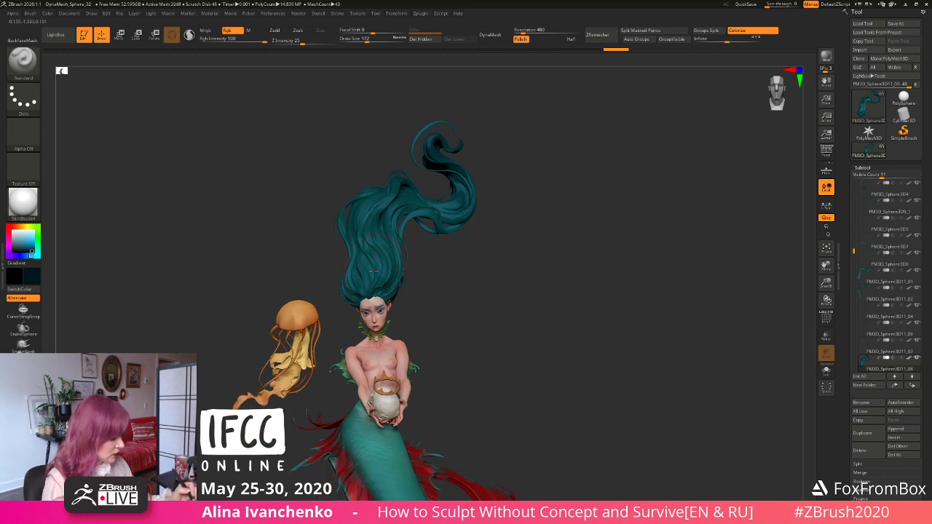
{"action": "left_click_drag", "start_coordinate": [455, 290], "coordinate": [470, 292]}
{"action": "left_click_drag", "start_coordinate": [467, 240], "coordinate": [453, 241]}
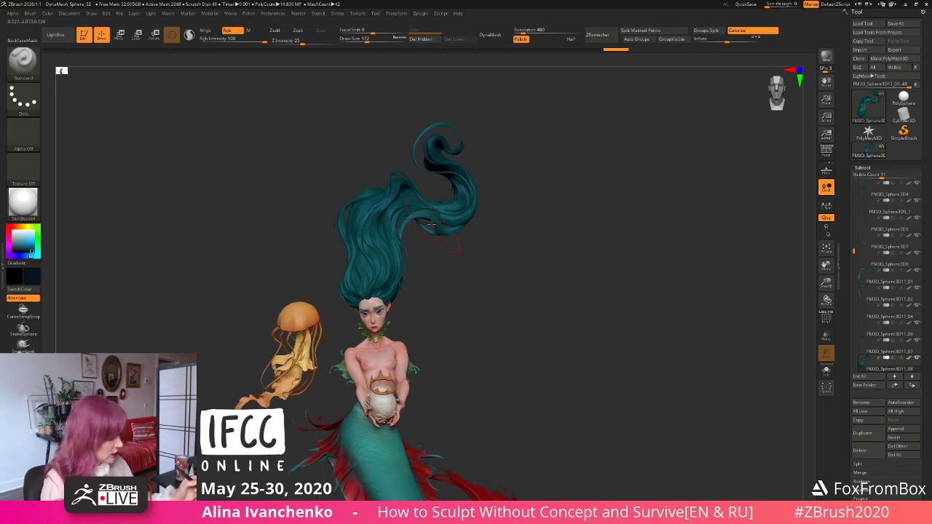
{"action": "mouse_move", "coordinate": [395, 214]}
{"action": "left_mouse_down"}
{"action": "mouse_move", "coordinate": [450, 209]}
{"action": "mouse_move", "coordinate": [474, 191]}
{"action": "left_mouse_up"}
Step: Choose a lighter dark teal, reduce the brush size, and paint the lower hair near the hairline
{"action": "left_click_drag", "start_coordinate": [440, 271], "coordinate": [562, 265]}
{"action": "left_click_drag", "start_coordinate": [294, 293], "coordinate": [182, 294]}
{"action": "left_click_drag", "start_coordinate": [26, 247], "coordinate": [375, 282]}
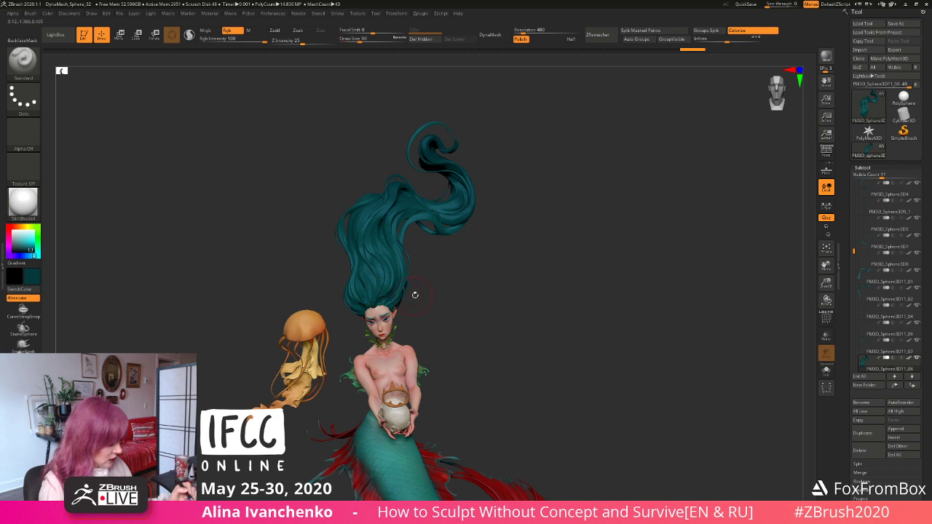
{"action": "right_click_drag", "start_coordinate": [437, 289], "coordinate": [381, 275]}
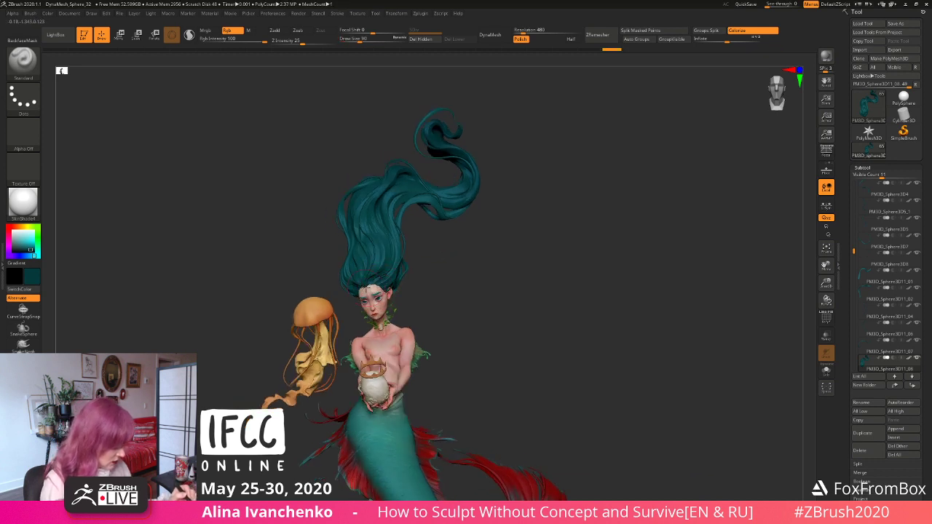
Step: Paint dark teal over the sides and back of the hair with Draw Size 136
{"action": "right_click_drag", "start_coordinate": [390, 289], "coordinate": [532, 247]}
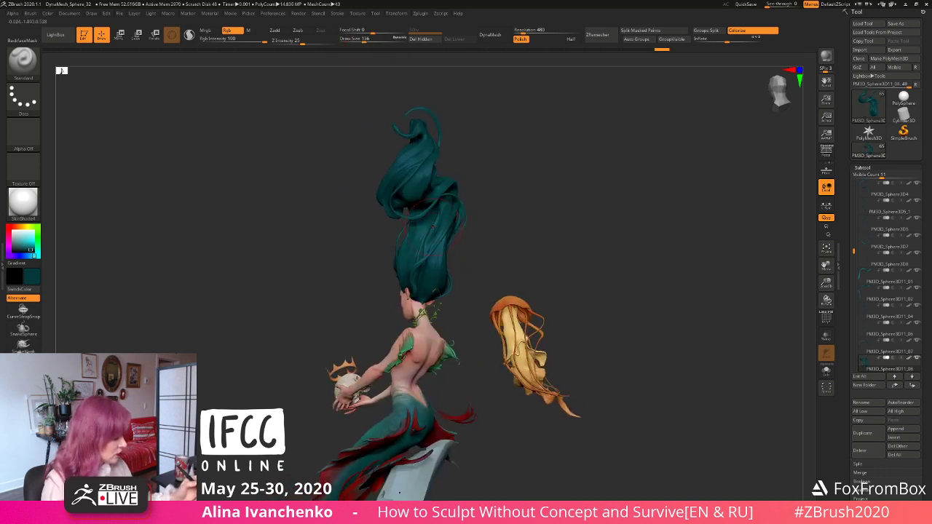
{"action": "right_click_drag", "start_coordinate": [451, 258], "coordinate": [598, 246]}
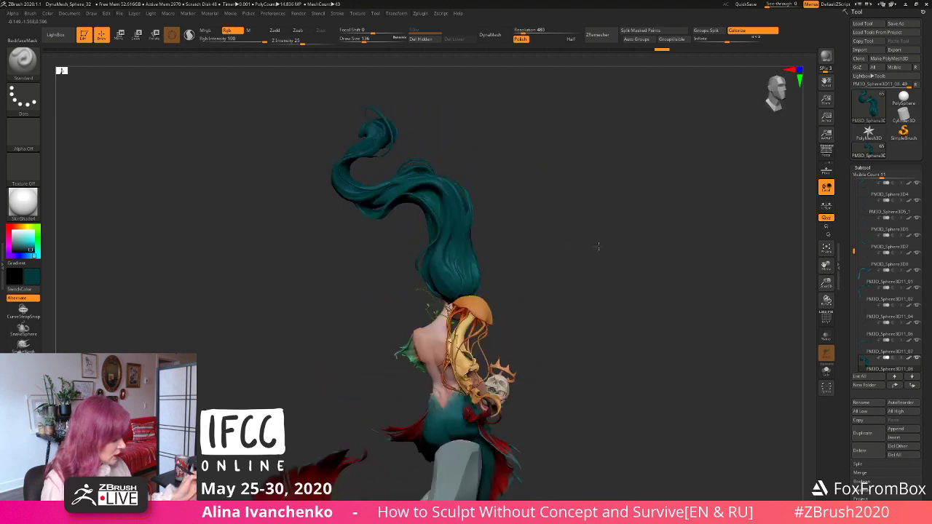
{"action": "right_click_drag", "start_coordinate": [454, 223], "coordinate": [470, 257]}
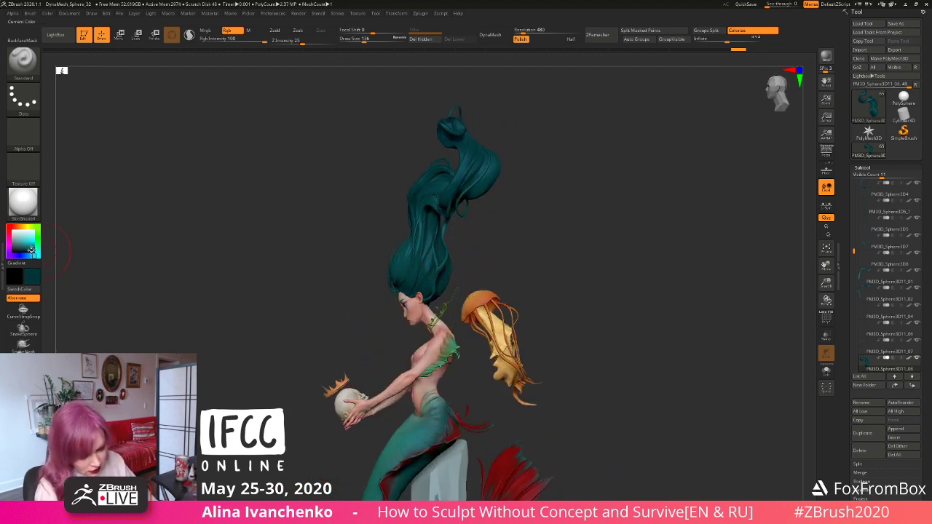
{"action": "right_click_drag", "start_coordinate": [453, 269], "coordinate": [489, 224]}
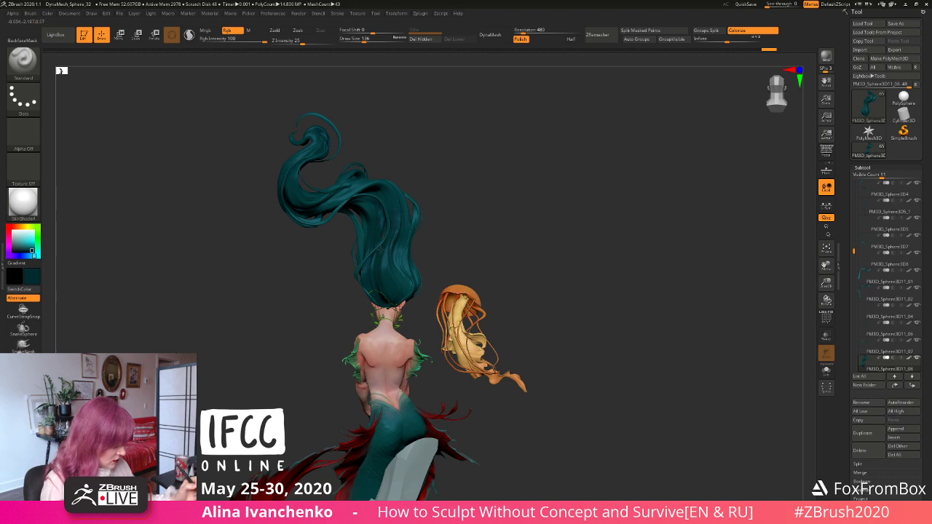
{"action": "right_click_drag", "start_coordinate": [379, 249], "coordinate": [458, 175]}
Step: Select the separate hair lock PM3D_Sphere3D11_01 at the back, paint it dark teal, and reselect the main hair subtool
{"action": "left_click", "coordinate": [357, 233], "text": "alt"}
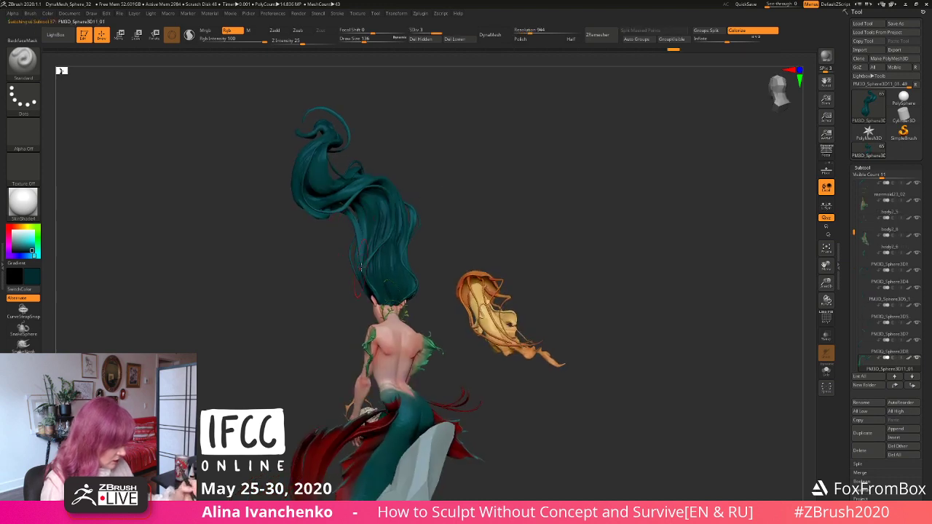
{"action": "right_click_drag", "start_coordinate": [360, 268], "coordinate": [404, 166]}
{"action": "left_click", "coordinate": [403, 175], "text": "alt"}
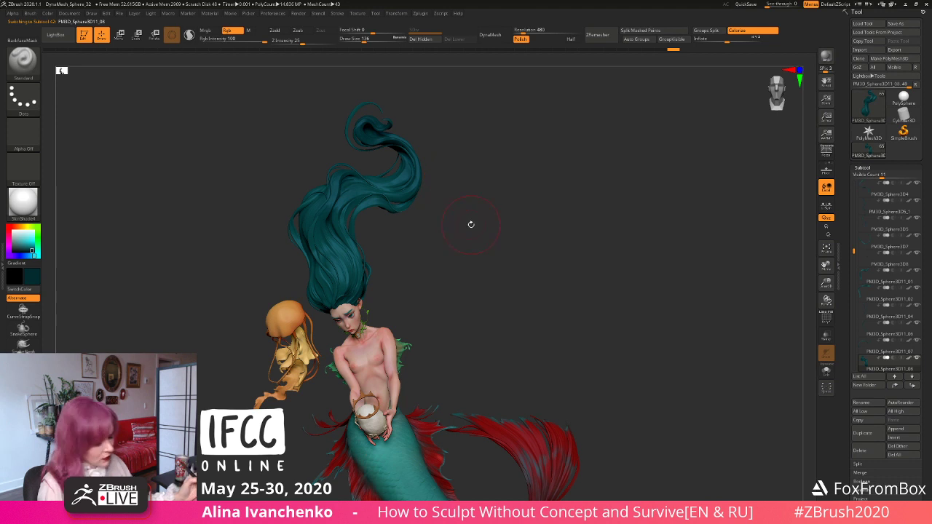
Step: Examine the dark teal hair paint from the side, back and front, ending with the main hair subtool selected
{"action": "right_click_drag", "start_coordinate": [470, 223], "coordinate": [365, 224]}
{"action": "left_click", "coordinate": [363, 228], "text": "alt"}
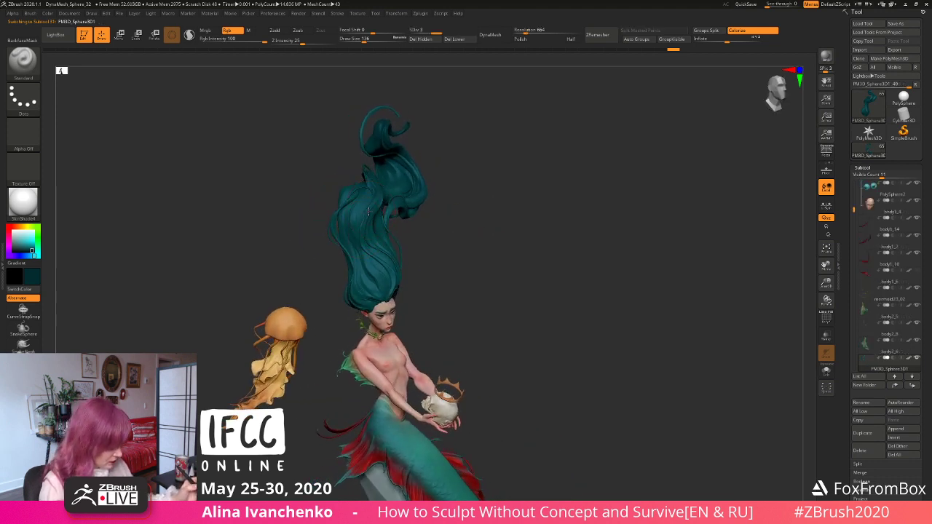
{"action": "right_click_drag", "start_coordinate": [460, 230], "coordinate": [452, 231]}
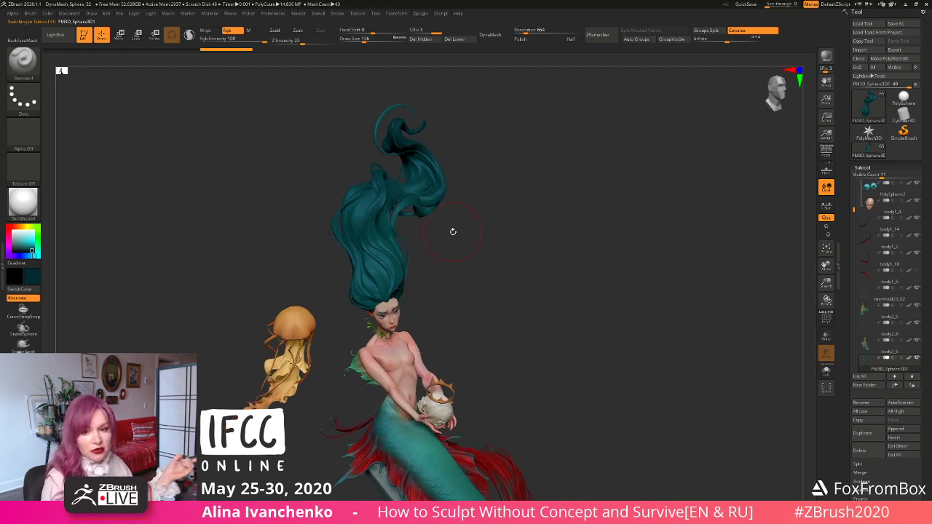
{"action": "right_click_drag", "start_coordinate": [453, 232], "coordinate": [439, 264]}
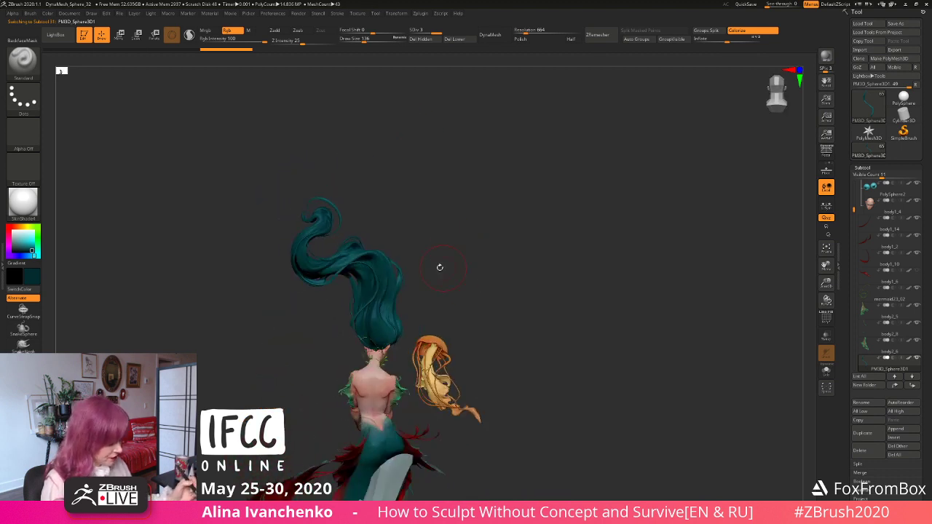
{"action": "left_click", "coordinate": [328, 271], "text": "alt"}
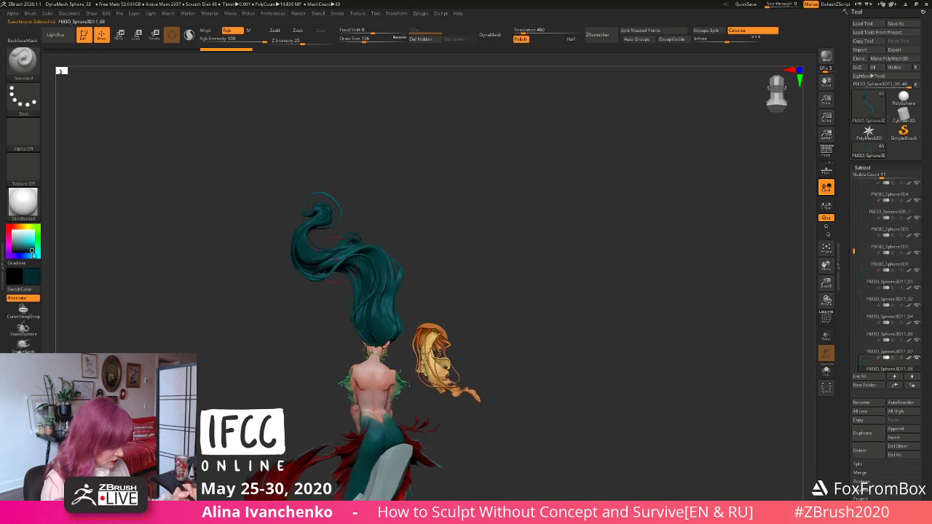
{"action": "right_click_drag", "start_coordinate": [420, 229], "coordinate": [346, 266]}
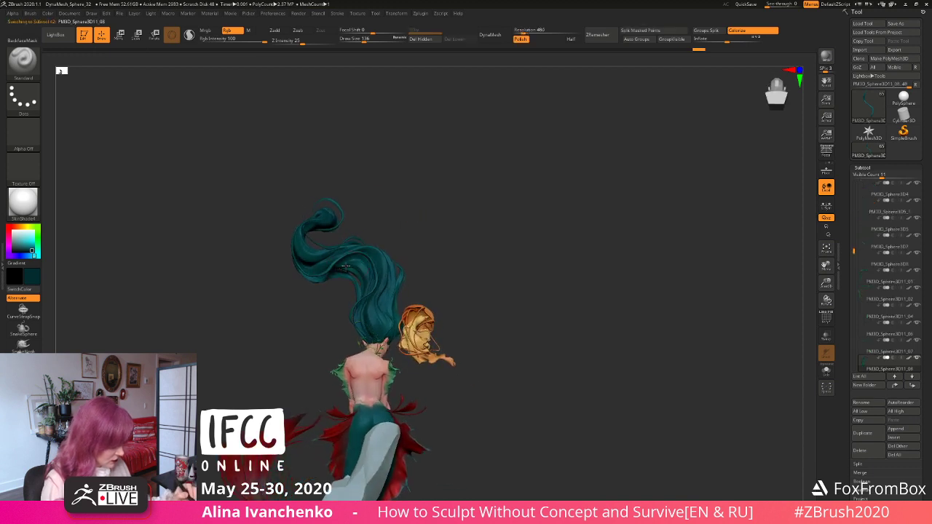
{"action": "right_click_drag", "start_coordinate": [481, 223], "coordinate": [403, 290]}
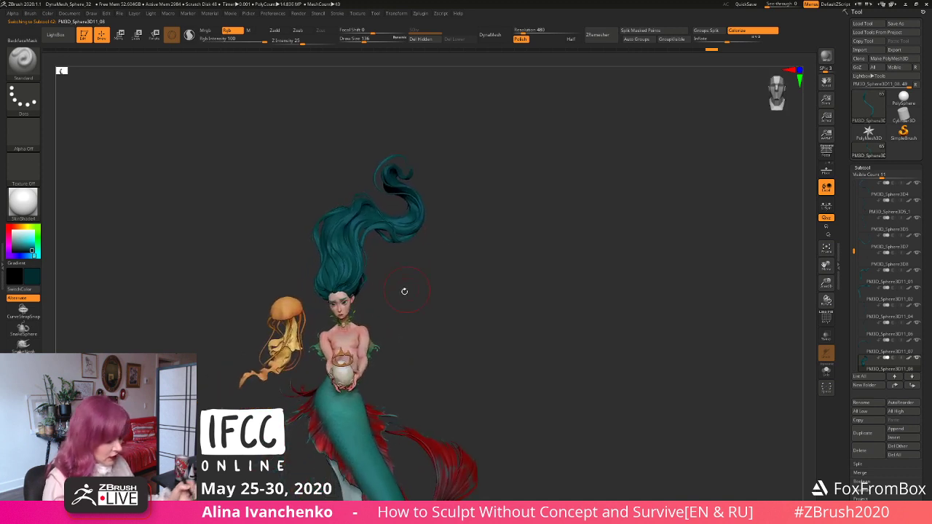
Step: Choose a slightly lighter teal, paint it over the front of the lower hair, and frame the upper body
{"action": "left_click_drag", "start_coordinate": [34, 244], "coordinate": [337, 276]}
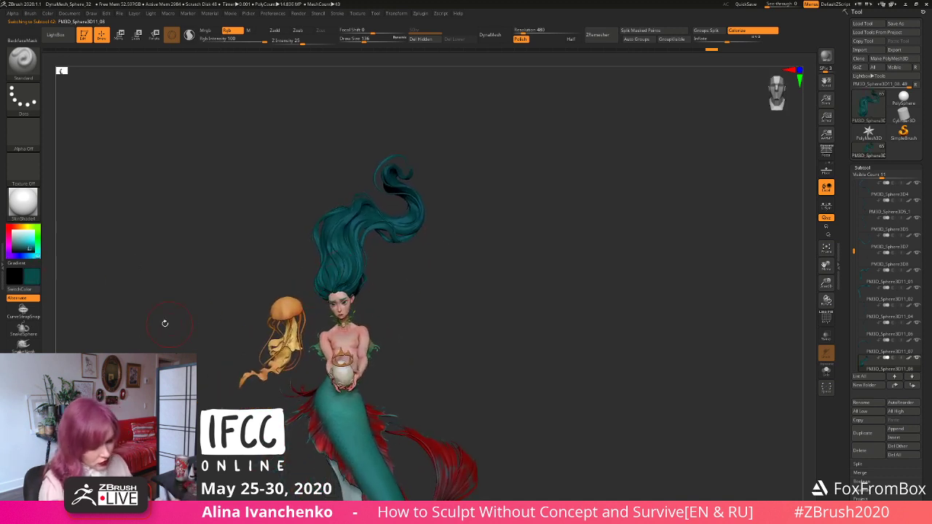
{"action": "left_click", "coordinate": [30, 249]}
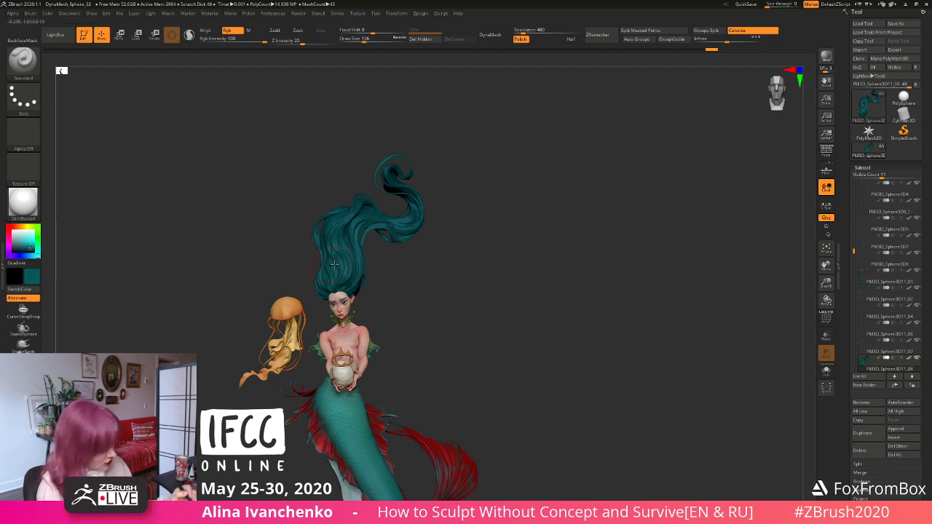
{"action": "right_click_drag", "start_coordinate": [347, 275], "coordinate": [435, 304]}
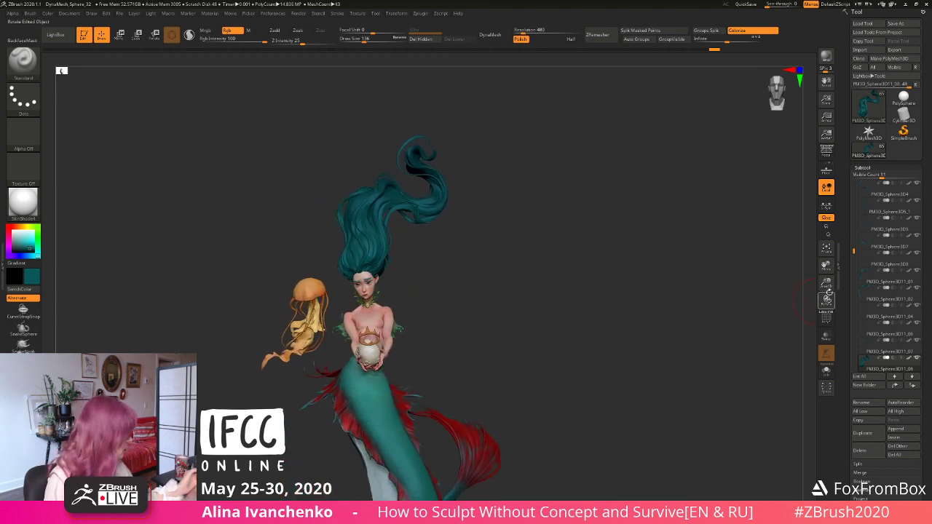
{"action": "left_click_drag", "start_coordinate": [826, 283], "coordinate": [829, 315]}
{"action": "right_click_drag", "start_coordinate": [480, 262], "coordinate": [478, 310]}
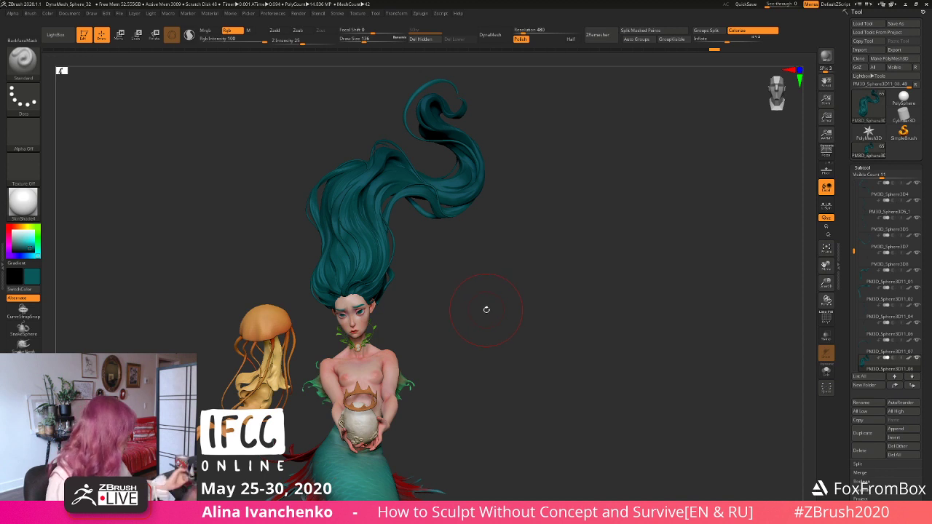
Step: Mask the hair subtool by cavity with a reshaped cavity profile, intensity 4.77487 and blur 21
{"action": "left_click_drag", "start_coordinate": [929, 429], "coordinate": [924, 352]}
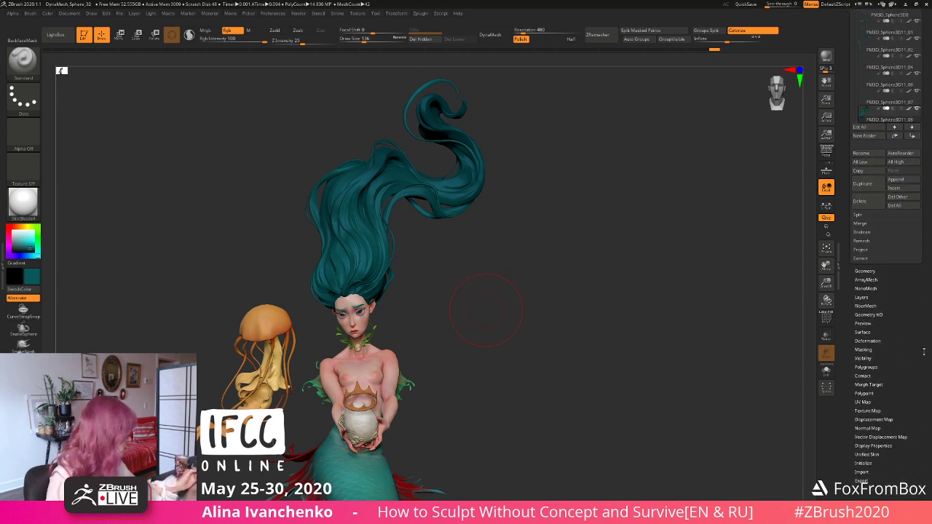
{"action": "left_click", "coordinate": [872, 350]}
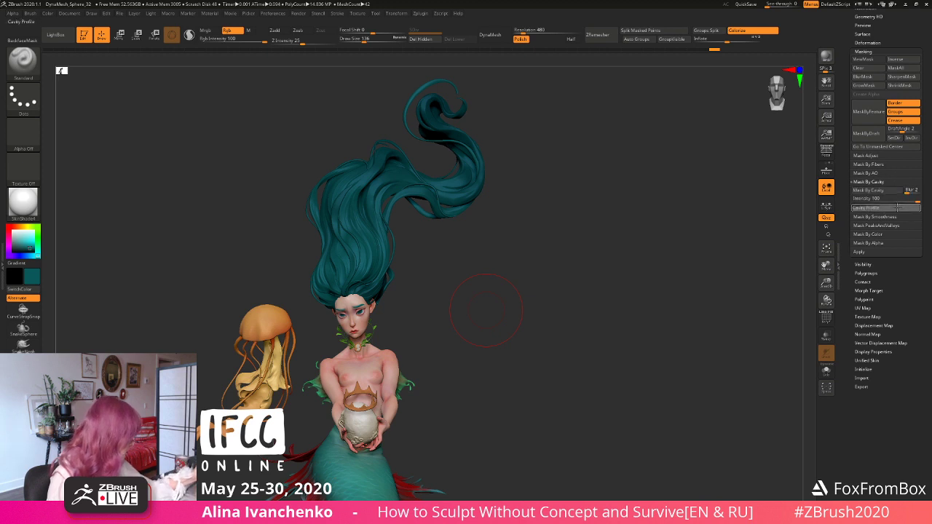
{"action": "left_click", "coordinate": [882, 182]}
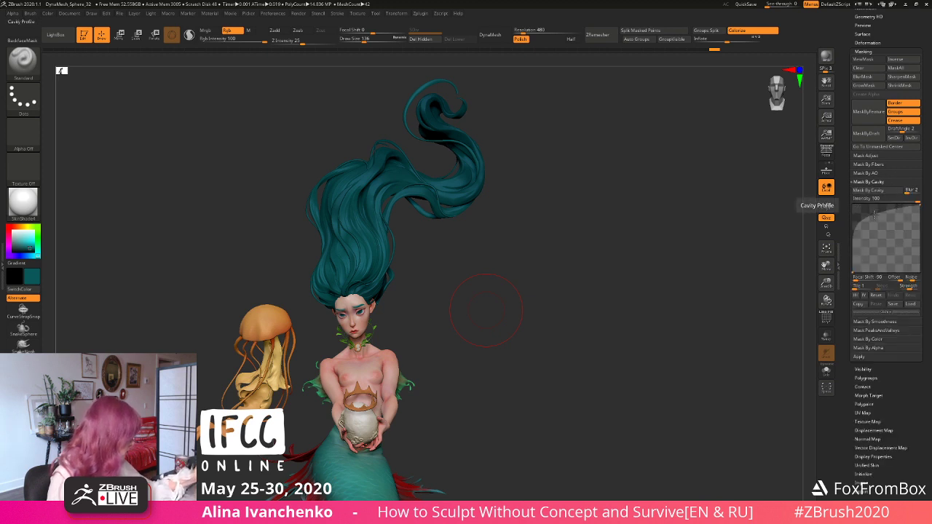
{"action": "left_click_drag", "start_coordinate": [876, 215], "coordinate": [901, 201]}
{"action": "left_click", "coordinate": [903, 201]}
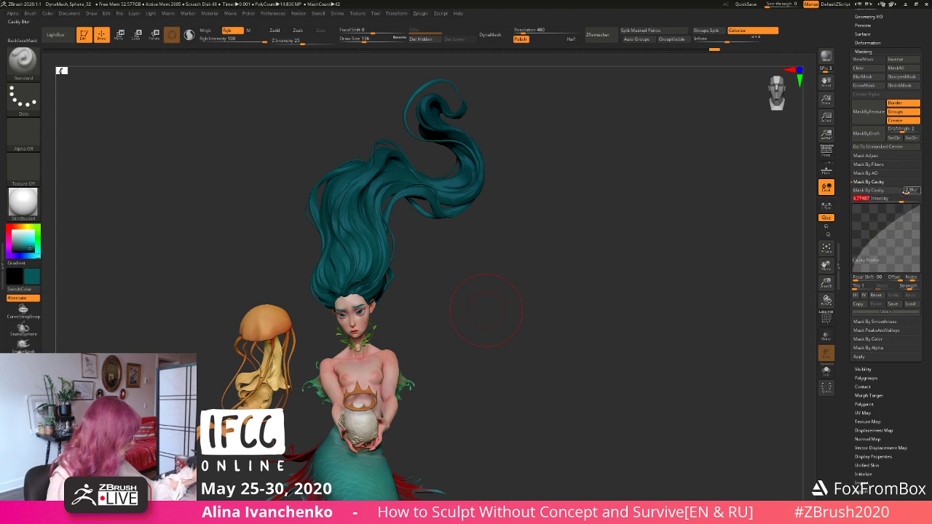
{"action": "left_click", "coordinate": [912, 191]}
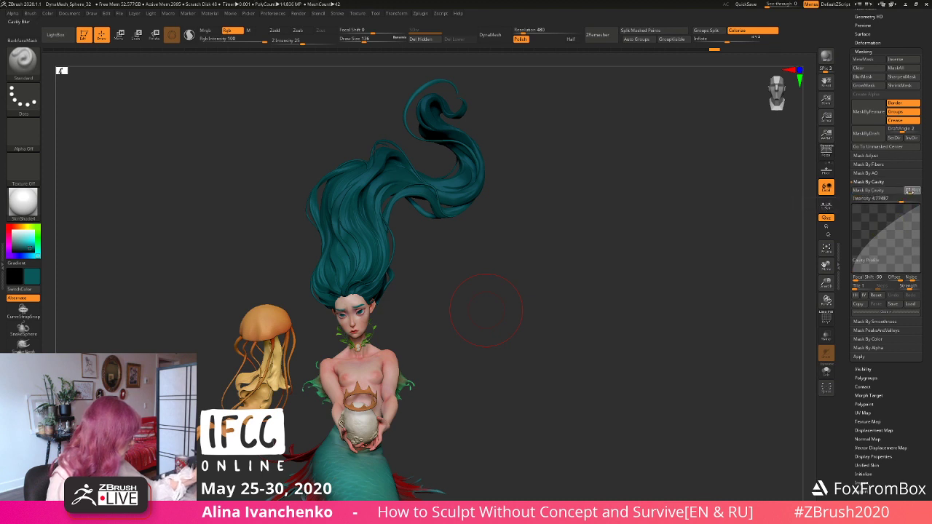
{"action": "left_click", "coordinate": [895, 193]}
{"action": "left_click_drag", "start_coordinate": [494, 310], "coordinate": [495, 367], "text": "alt"}
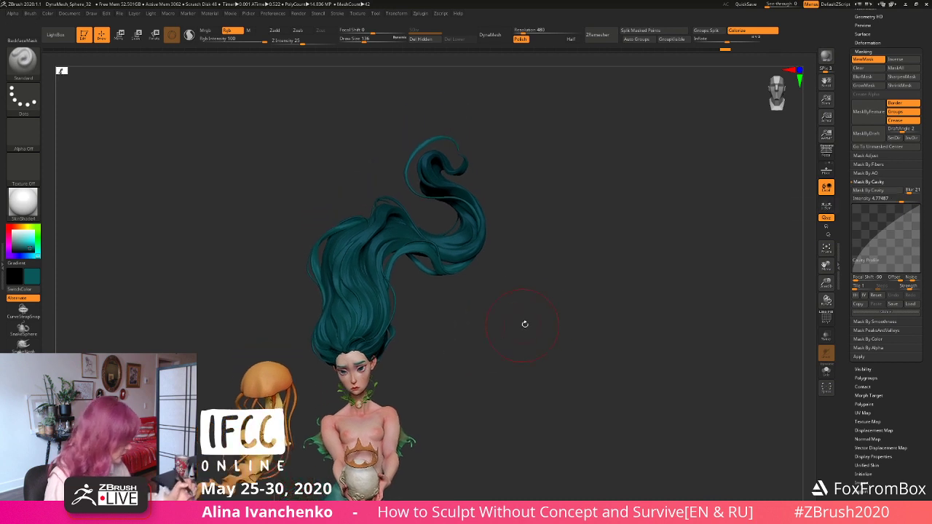
Step: Adjust the cavity profile curve, set the cavity intensity to 10.65275, and reapply the cavity mask to the hair
{"action": "left_click_drag", "start_coordinate": [887, 228], "coordinate": [878, 214]}
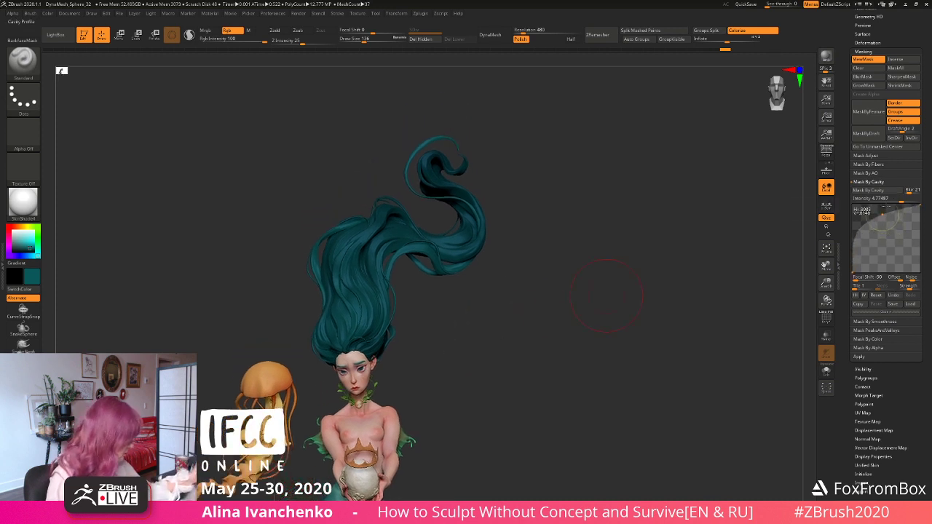
{"action": "left_click", "coordinate": [905, 200]}
{"action": "left_click", "coordinate": [878, 191]}
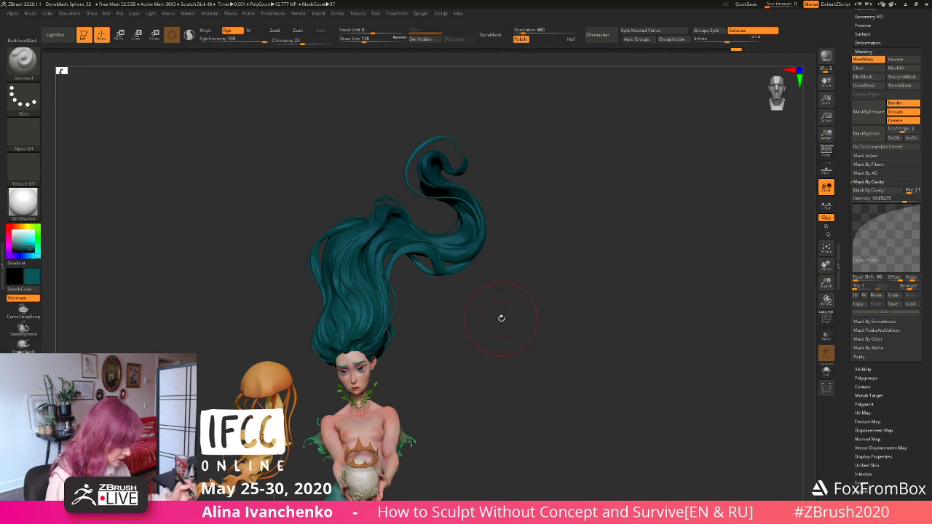
{"action": "left_click_drag", "start_coordinate": [501, 319], "coordinate": [540, 316]}
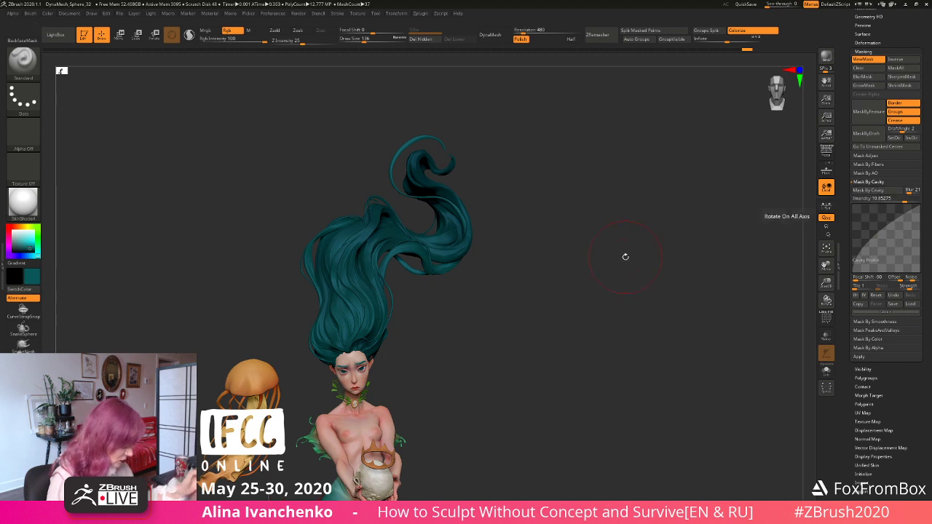
{"action": "left_click_drag", "start_coordinate": [624, 258], "coordinate": [665, 287]}
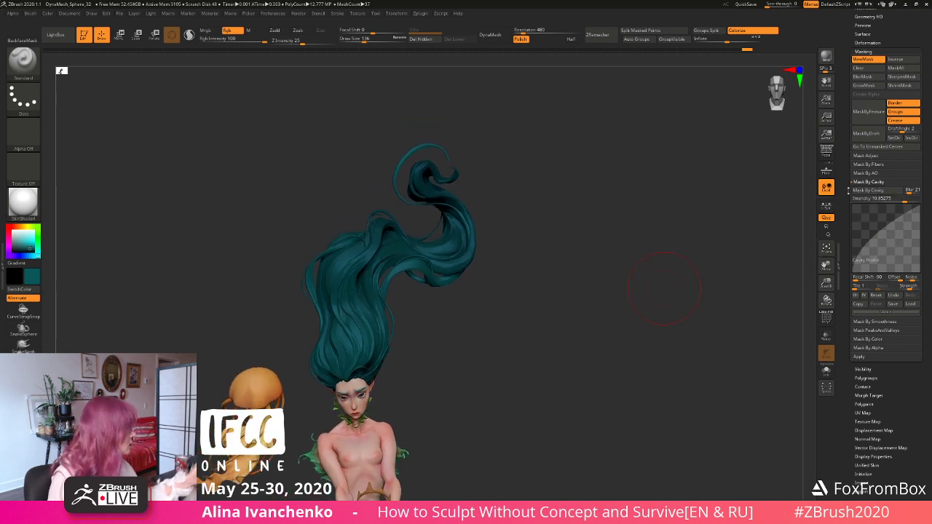
Step: Change the active colour to near-white and turn off Colorize on the main hair subtool to inspect its mask
{"action": "left_click_drag", "start_coordinate": [917, 96], "coordinate": [917, 20]}
{"action": "mouse_move", "coordinate": [659, 265]}
{"action": "left_mouse_down", "text": "alt"}
{"action": "mouse_move", "coordinate": [550, 306]}
{"action": "mouse_move", "coordinate": [557, 357]}
{"action": "mouse_move", "coordinate": [591, 354]}
{"action": "mouse_move", "coordinate": [575, 350]}
{"action": "left_mouse_up", "text": "alt"}
{"action": "left_click", "coordinate": [742, 32]}
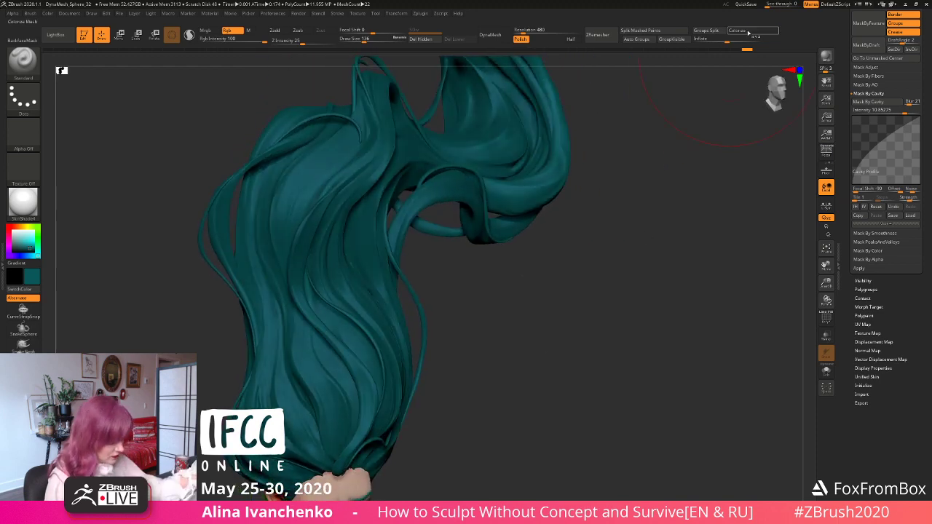
{"action": "left_click", "coordinate": [743, 31]}
{"action": "left_click", "coordinate": [14, 232]}
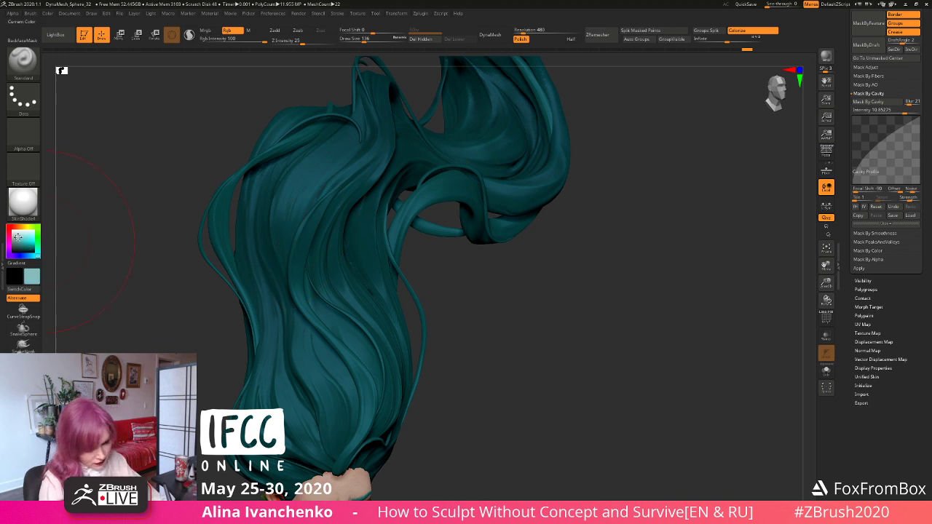
{"action": "left_click", "coordinate": [754, 32]}
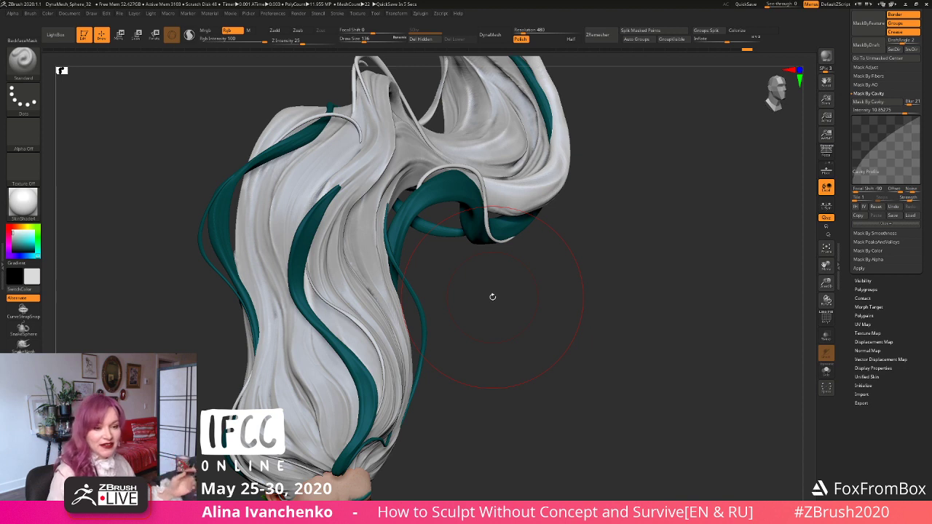
{"action": "key", "text": "ctrl+z"}
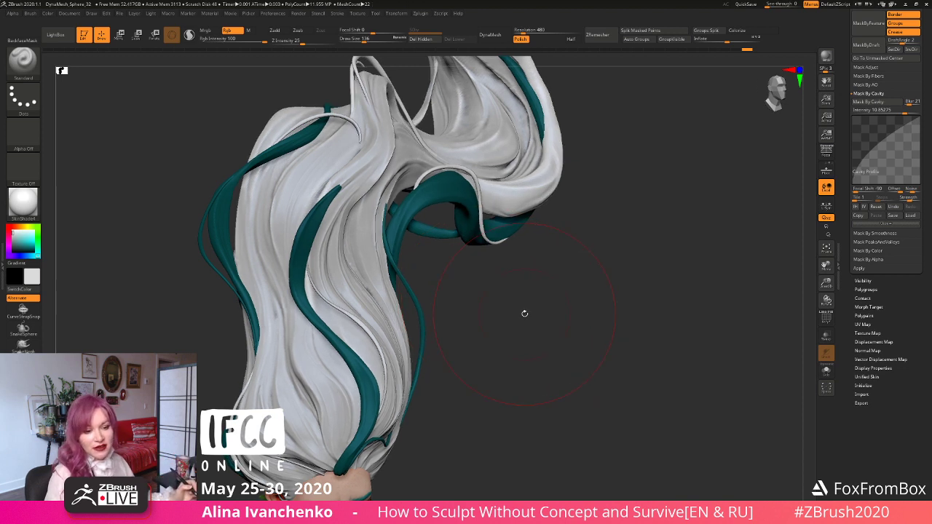
{"action": "key", "text": "ctrl+z"}
{"action": "key", "text": "ctrl+z"}
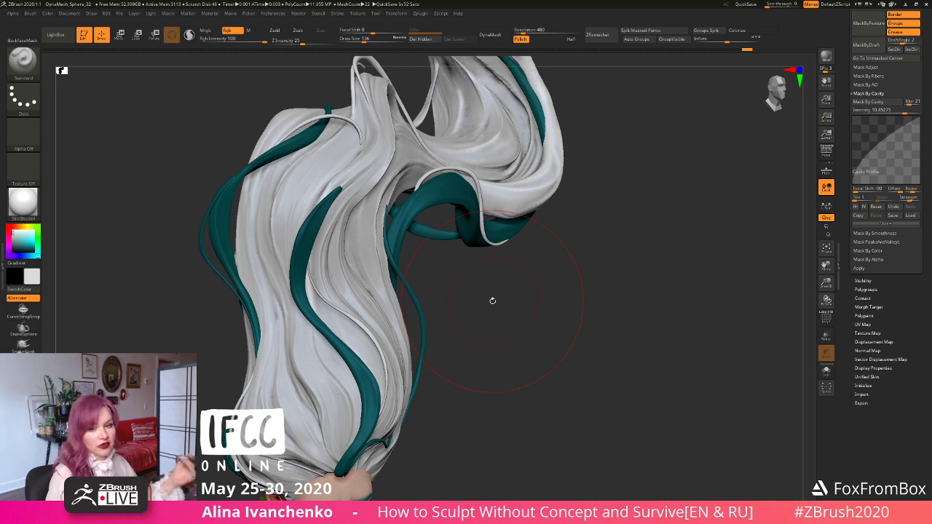
{"action": "left_click_drag", "start_coordinate": [598, 263], "coordinate": [597, 265]}
Step: Reshape the cavity profile curve and mask the uncoloured hair by cavity again
{"action": "mouse_move", "coordinate": [883, 136]}
{"action": "left_mouse_down"}
{"action": "mouse_move", "coordinate": [893, 143]}
{"action": "mouse_move", "coordinate": [891, 134]}
{"action": "mouse_move", "coordinate": [889, 142]}
{"action": "left_mouse_up"}
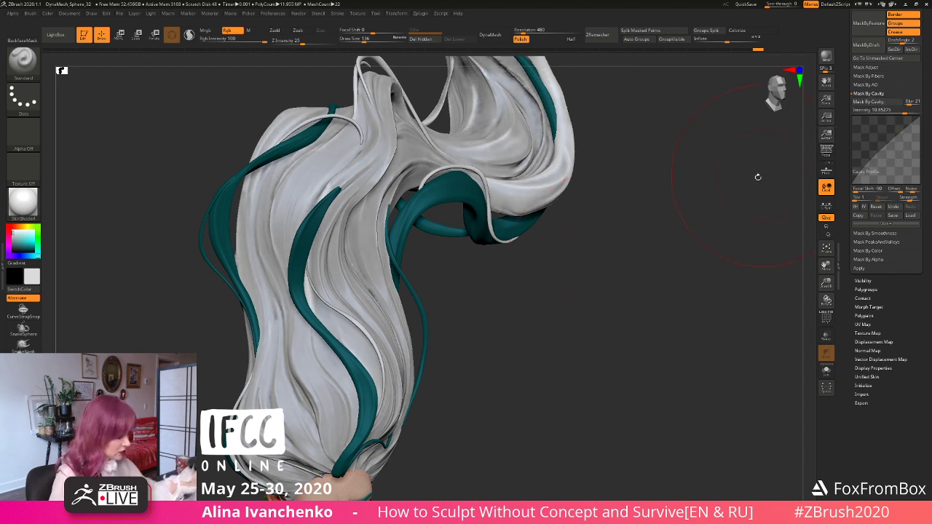
{"action": "mouse_move", "coordinate": [512, 333]}
{"action": "left_mouse_down"}
{"action": "mouse_move", "coordinate": [520, 333]}
{"action": "mouse_move", "coordinate": [506, 317]}
{"action": "left_mouse_up"}
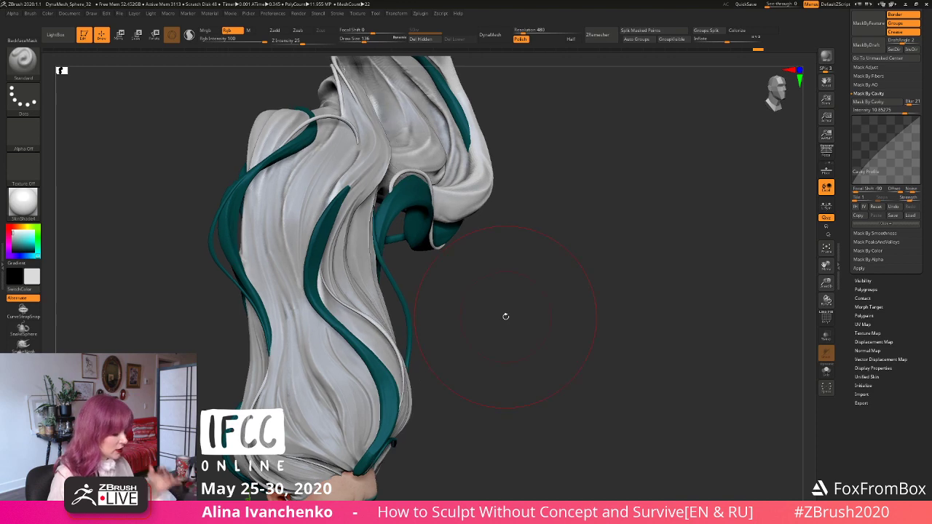
{"action": "mouse_move", "coordinate": [539, 281]}
{"action": "left_mouse_down"}
{"action": "mouse_move", "coordinate": [554, 284]}
{"action": "mouse_move", "coordinate": [531, 287]}
{"action": "mouse_move", "coordinate": [543, 284]}
{"action": "left_mouse_up"}
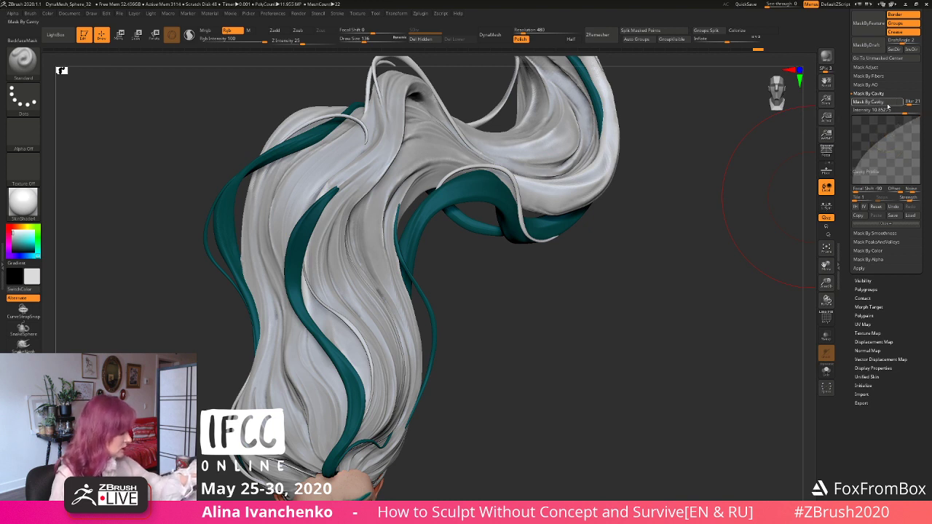
{"action": "left_click", "coordinate": [889, 102]}
Step: Refine the cavity profile, set the cavity intensity to about 30, and reapply the cavity mask to the hair
{"action": "left_click_drag", "start_coordinate": [887, 134], "coordinate": [895, 143]}
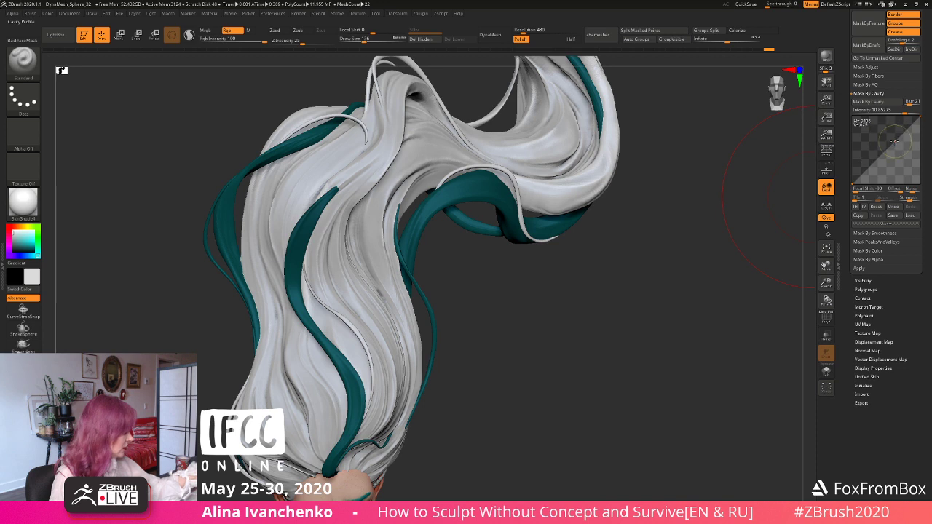
{"action": "left_click", "coordinate": [910, 111]}
{"action": "left_click", "coordinate": [894, 105]}
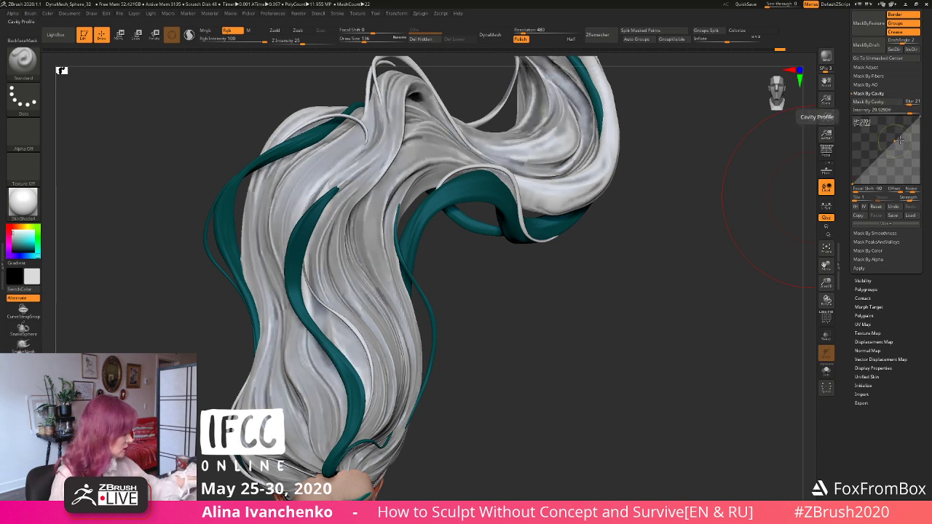
{"action": "left_click", "coordinate": [888, 105]}
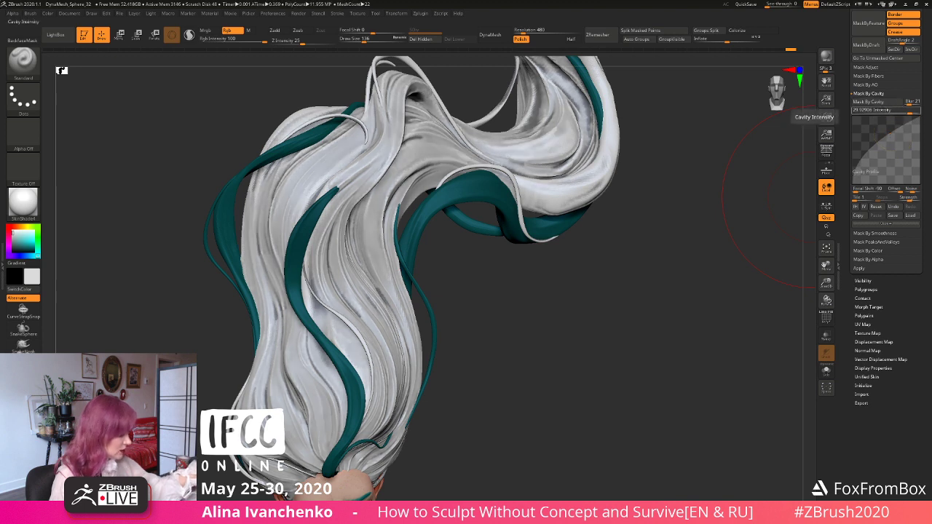
{"action": "left_click_drag", "start_coordinate": [827, 284], "coordinate": [826, 286]}
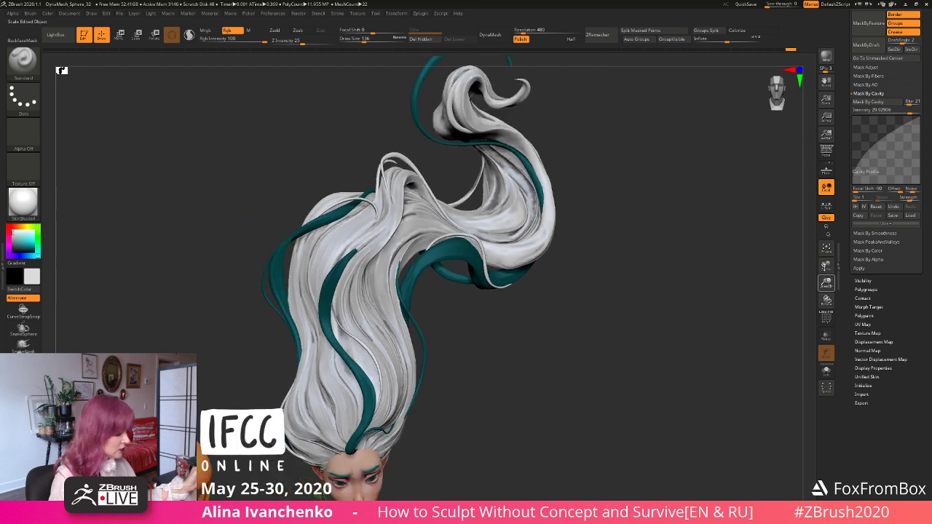
{"action": "left_click_drag", "start_coordinate": [564, 301], "coordinate": [626, 265]}
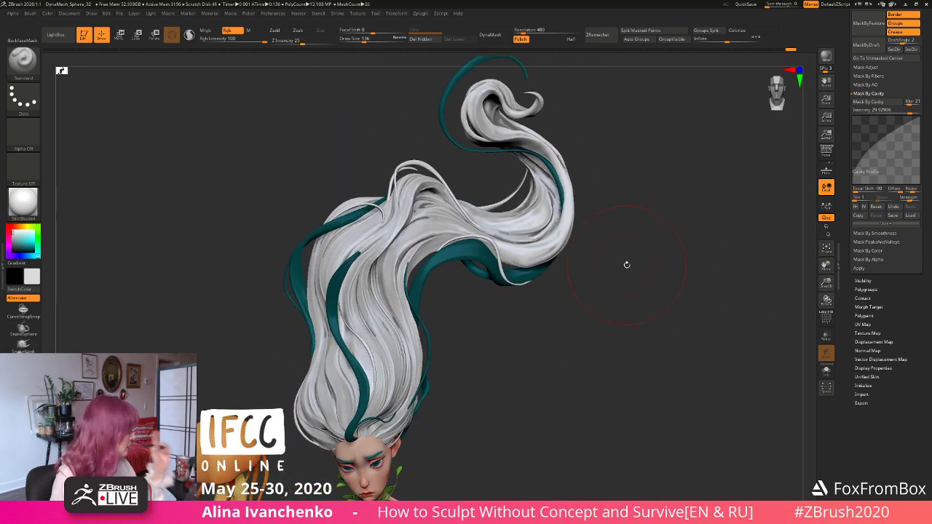
Step: Set the cavity blur to 47 and reapply the cavity mask to the hair
{"action": "left_click_drag", "start_coordinate": [908, 104], "coordinate": [912, 104]}
{"action": "left_click", "coordinate": [894, 104]}
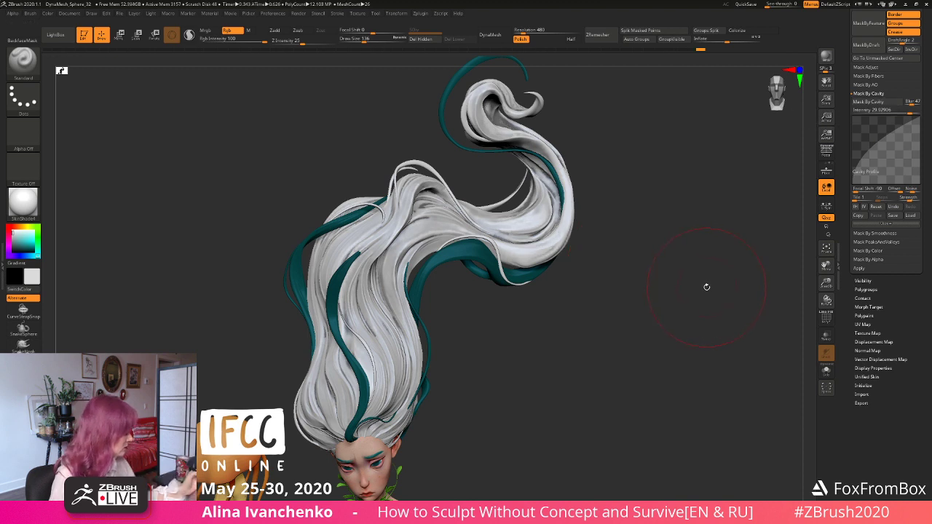
{"action": "left_click_drag", "start_coordinate": [707, 290], "coordinate": [692, 293]}
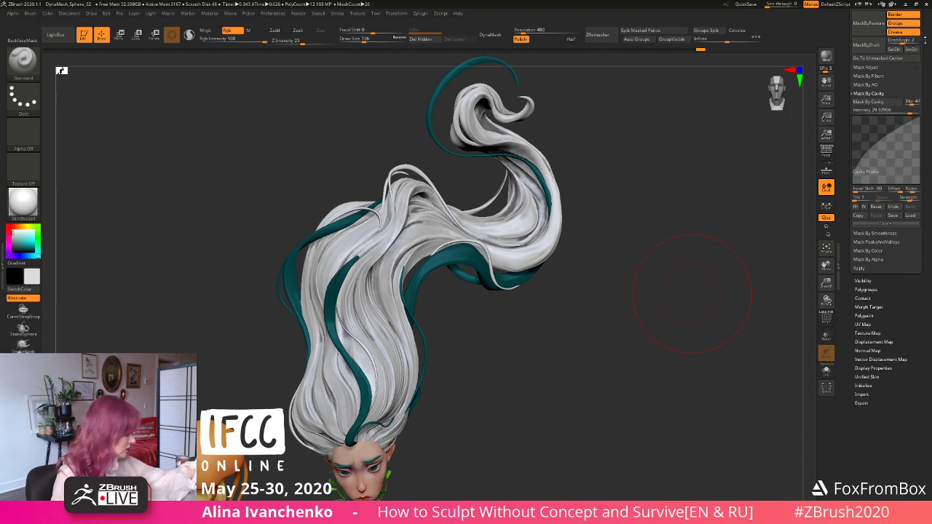
Step: Clear the cavity mask from the hair and turn Colorize back on to show its teal polypaint
{"action": "scroll", "coordinate": [925, 38], "scroll_direction": "up", "scroll_amount": 3}
{"action": "left_click", "coordinate": [877, 42]}
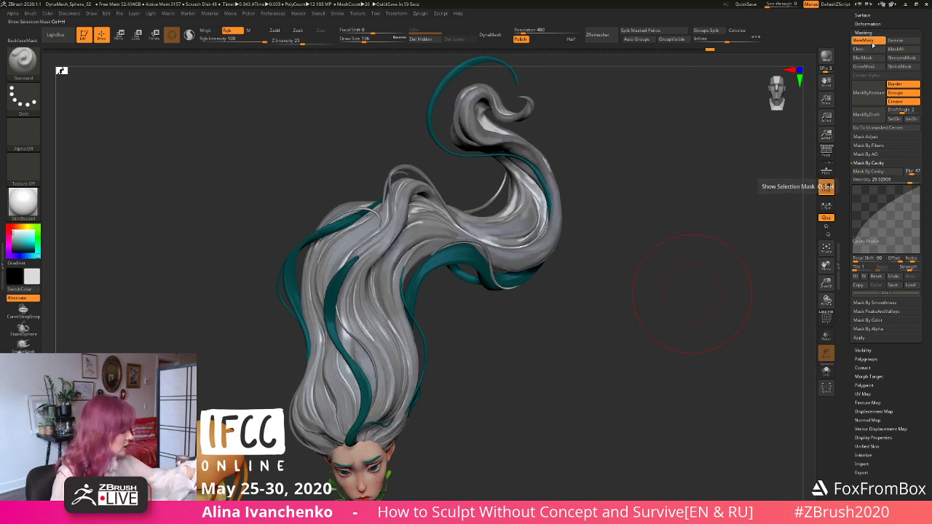
{"action": "left_click", "coordinate": [859, 49]}
{"action": "left_click", "coordinate": [746, 30]}
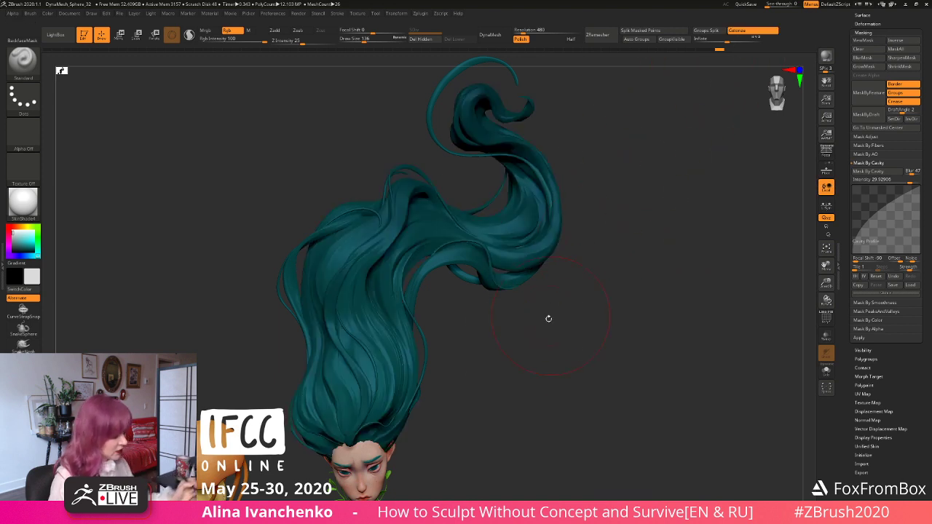
Step: Pick a very dark teal and paint shading into the hair's curled end and the folds of its rear side
{"action": "left_click_drag", "start_coordinate": [21, 244], "coordinate": [495, 141]}
{"action": "left_click", "coordinate": [32, 251]}
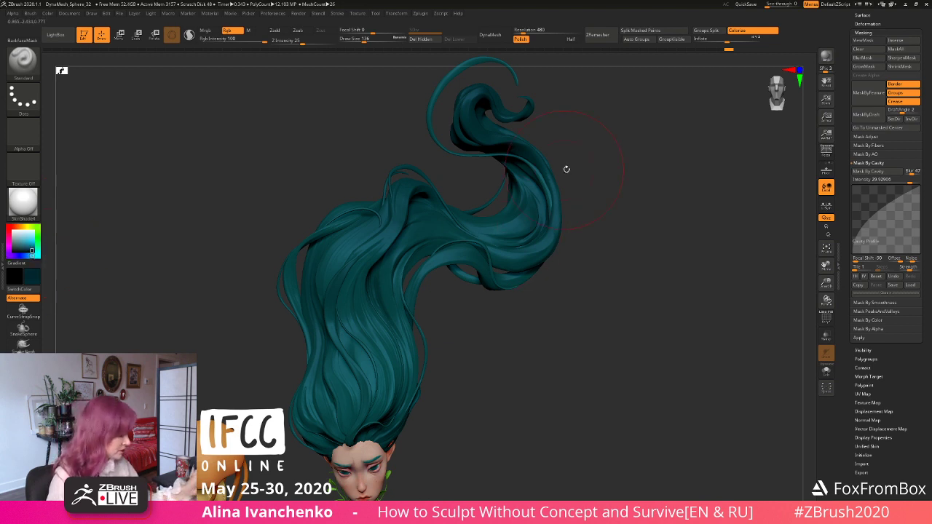
{"action": "mouse_move", "coordinate": [591, 185]}
{"action": "left_mouse_down", "text": "alt"}
{"action": "mouse_move", "coordinate": [571, 229]}
{"action": "mouse_move", "coordinate": [566, 202]}
{"action": "mouse_move", "coordinate": [558, 219]}
{"action": "mouse_move", "coordinate": [602, 209]}
{"action": "mouse_move", "coordinate": [485, 179]}
{"action": "left_mouse_up", "text": "alt"}
{"action": "left_click_drag", "start_coordinate": [607, 170], "coordinate": [758, 178]}
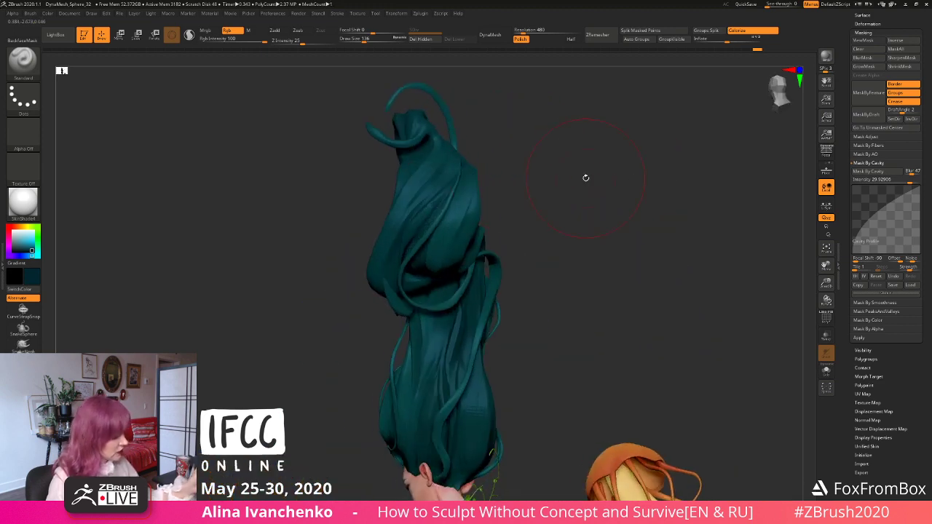
{"action": "left_click_drag", "start_coordinate": [533, 173], "coordinate": [393, 109]}
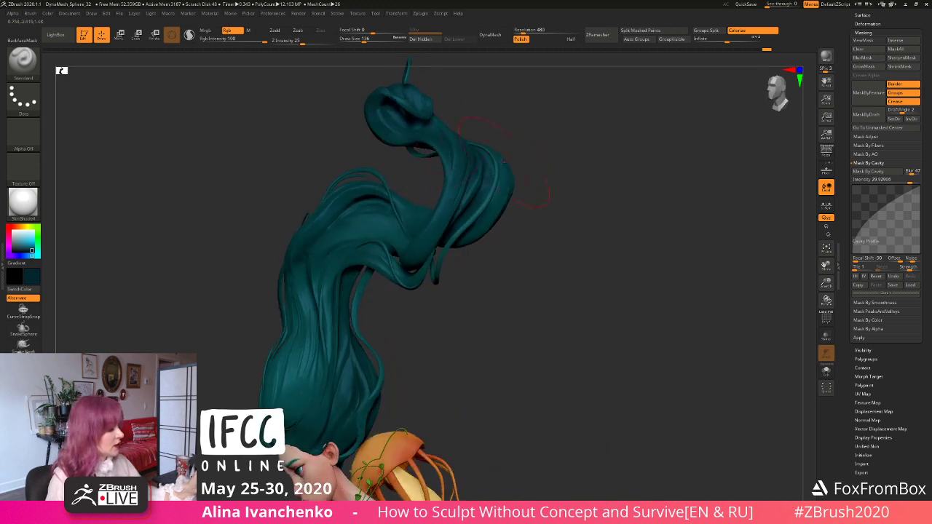
{"action": "left_click_drag", "start_coordinate": [570, 207], "coordinate": [559, 214]}
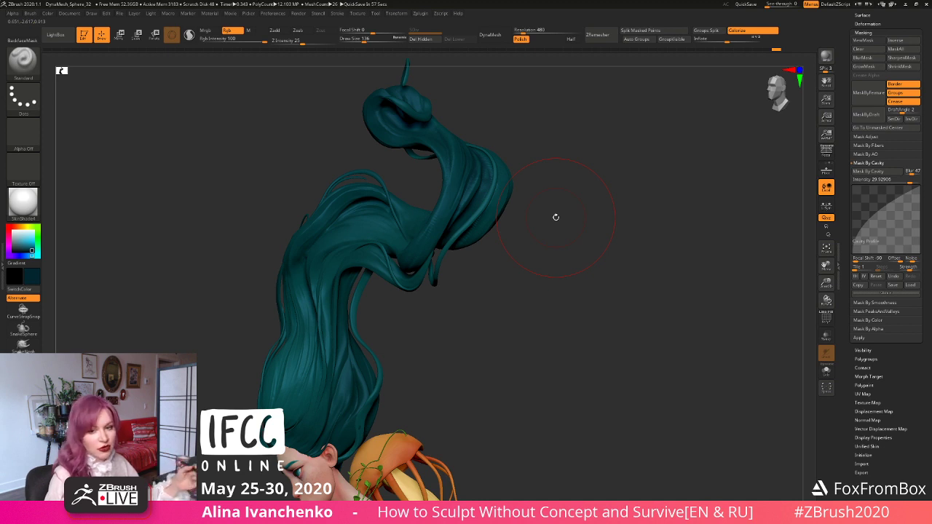
{"action": "left_click_drag", "start_coordinate": [520, 197], "coordinate": [535, 211]}
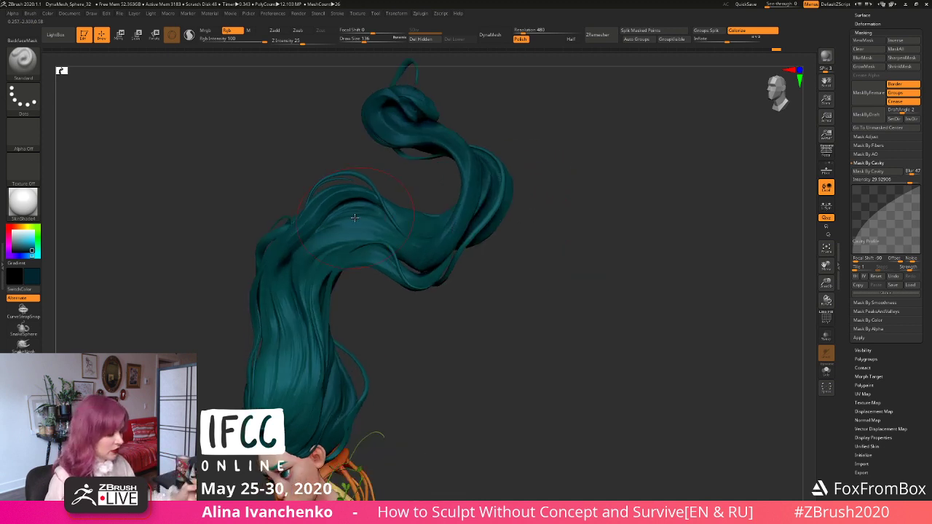
Step: Paint dark teal shading between the strands along the back and side of the hair
{"action": "left_click_drag", "start_coordinate": [457, 307], "coordinate": [489, 293], "text": "alt"}
{"action": "left_click_drag", "start_coordinate": [439, 253], "coordinate": [474, 232], "text": "alt"}
{"action": "mouse_move", "coordinate": [475, 232]}
{"action": "left_mouse_down"}
{"action": "mouse_move", "coordinate": [489, 235]}
{"action": "mouse_move", "coordinate": [462, 226]}
{"action": "mouse_move", "coordinate": [482, 239]}
{"action": "left_mouse_up"}
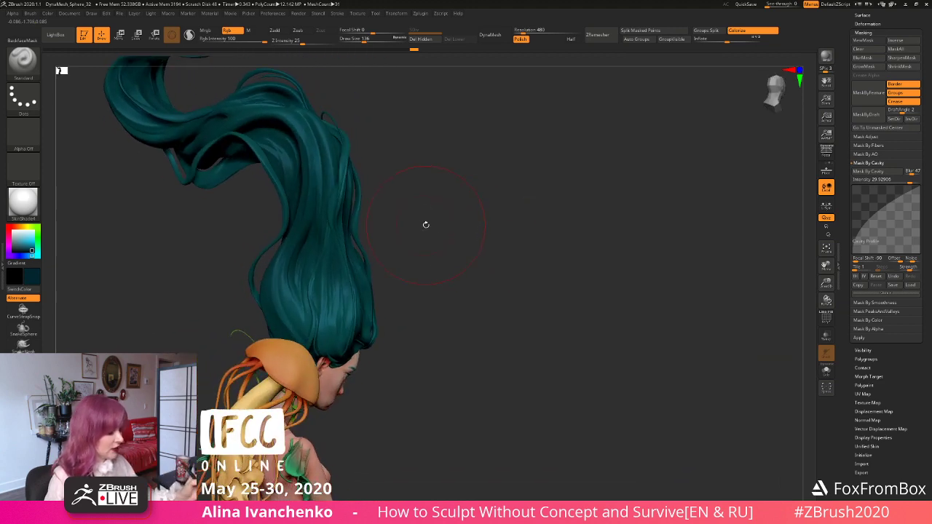
{"action": "left_click_drag", "start_coordinate": [425, 222], "coordinate": [458, 269], "text": "alt"}
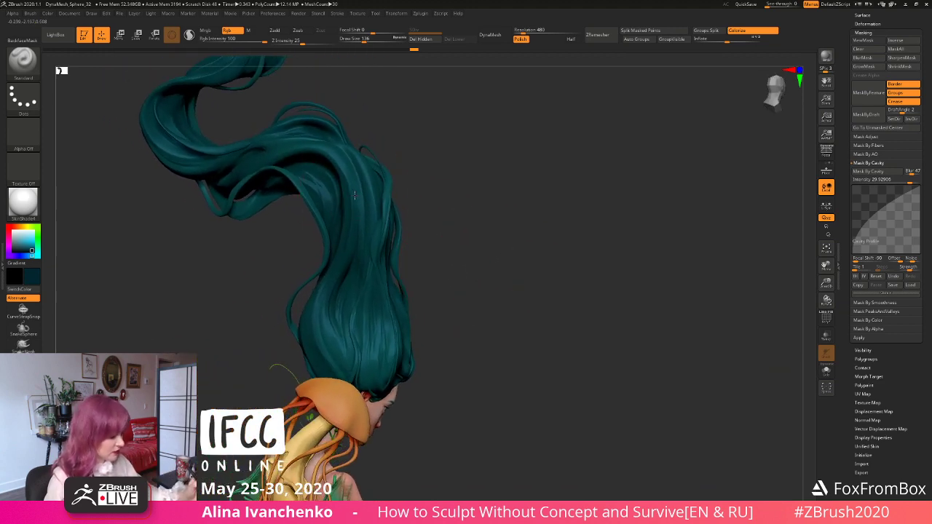
{"action": "left_click_drag", "start_coordinate": [437, 242], "coordinate": [470, 273], "text": "alt"}
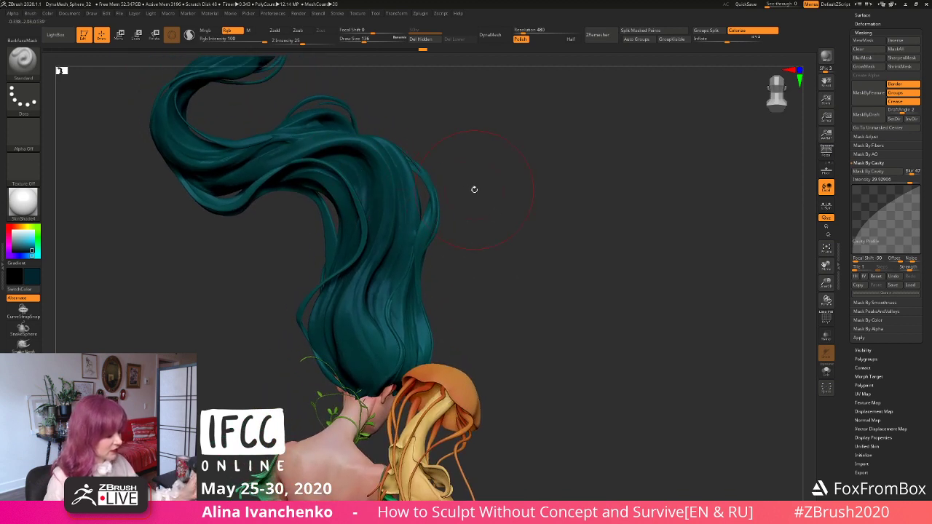
{"action": "left_click_drag", "start_coordinate": [474, 189], "coordinate": [366, 218]}
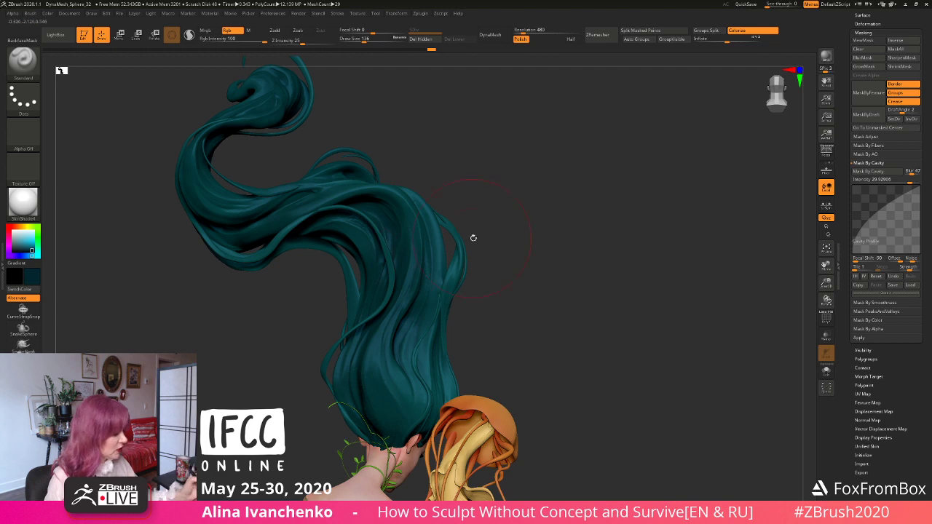
{"action": "left_click_drag", "start_coordinate": [473, 238], "coordinate": [560, 237]}
{"action": "left_click_drag", "start_coordinate": [464, 305], "coordinate": [525, 285], "text": "alt"}
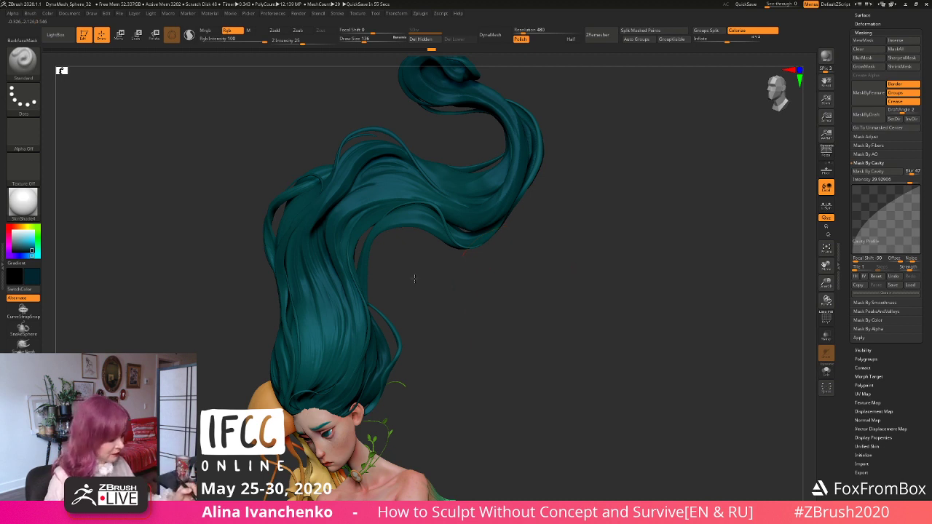
Step: Reduce the brush size and darken the narrower gaps near the hairline and along the hair behind the head
{"action": "left_click_drag", "start_coordinate": [417, 281], "coordinate": [341, 362]}
{"action": "left_click_drag", "start_coordinate": [443, 295], "coordinate": [337, 149]}
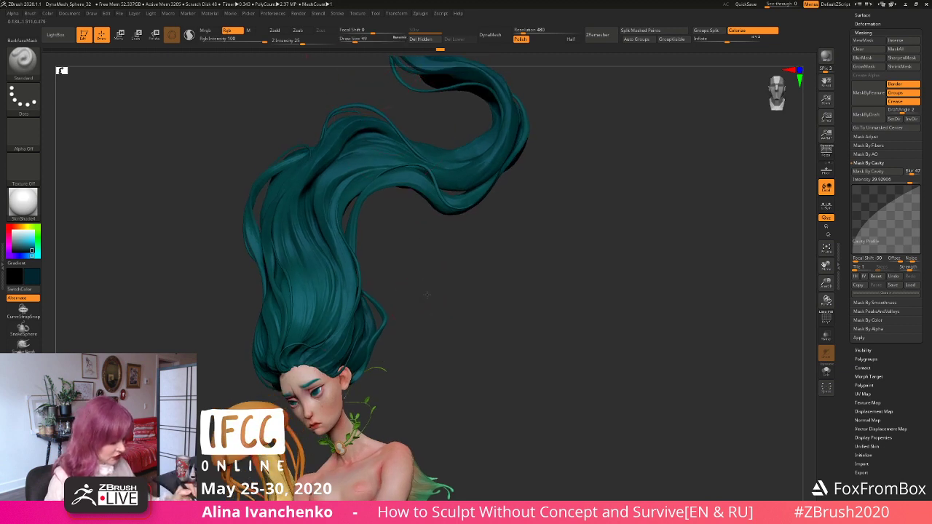
{"action": "left_click_drag", "start_coordinate": [427, 294], "coordinate": [286, 359]}
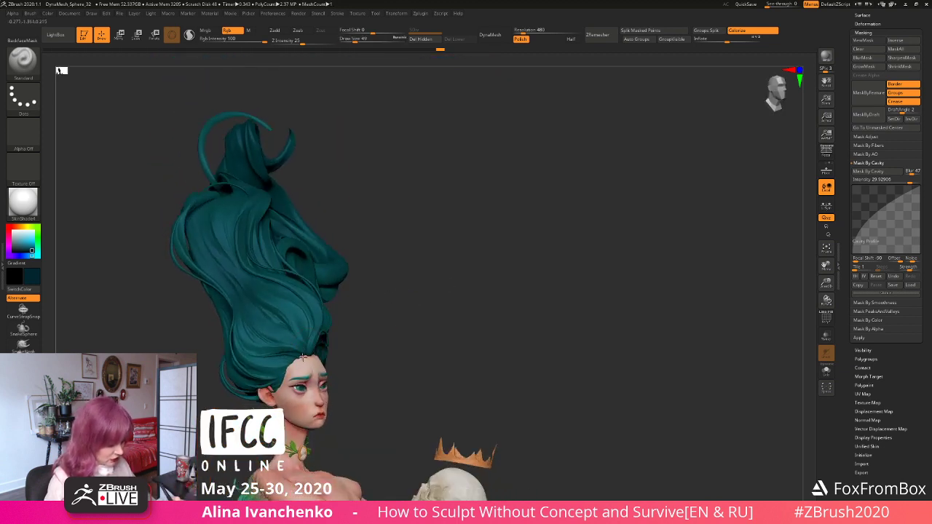
{"action": "left_click_drag", "start_coordinate": [391, 288], "coordinate": [341, 308]}
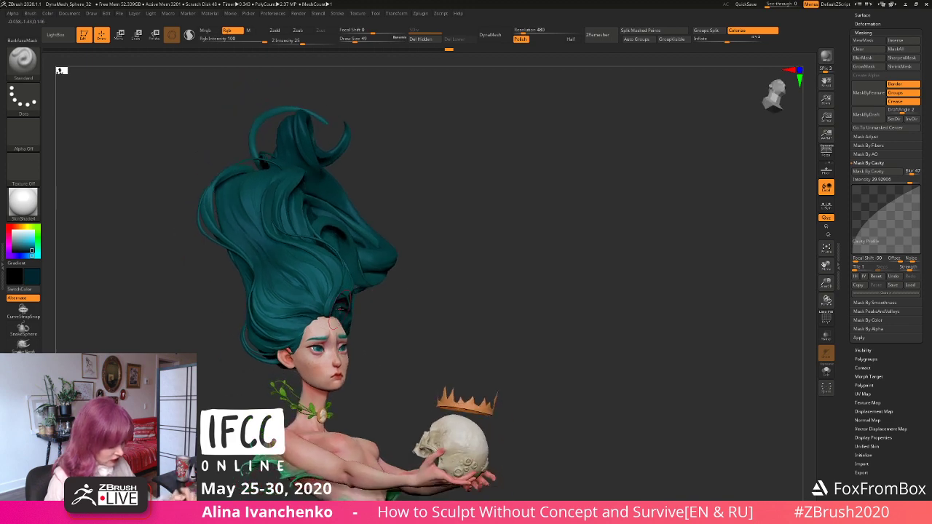
{"action": "left_click_drag", "start_coordinate": [397, 292], "coordinate": [424, 289]}
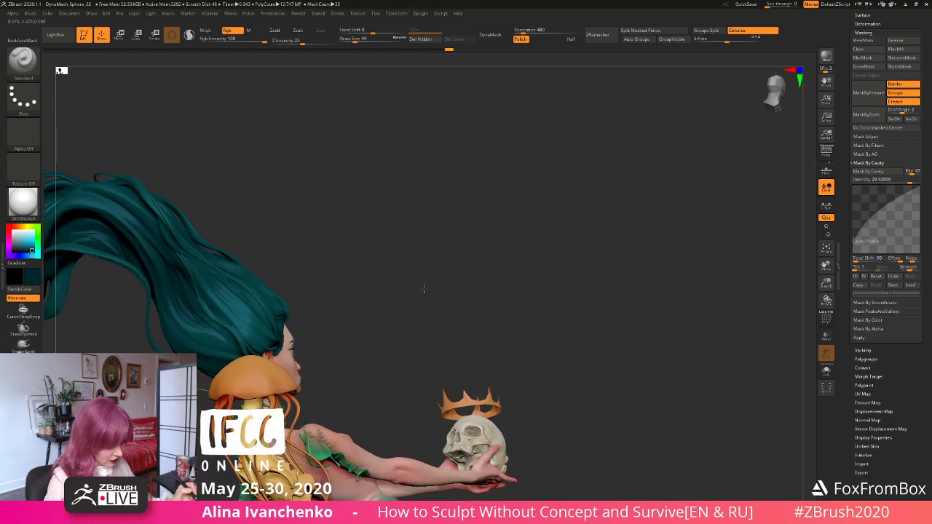
{"action": "mouse_move", "coordinate": [303, 316]}
{"action": "left_mouse_down"}
{"action": "mouse_move", "coordinate": [450, 272]}
{"action": "mouse_move", "coordinate": [380, 295]}
{"action": "mouse_move", "coordinate": [266, 300]}
{"action": "left_mouse_up"}
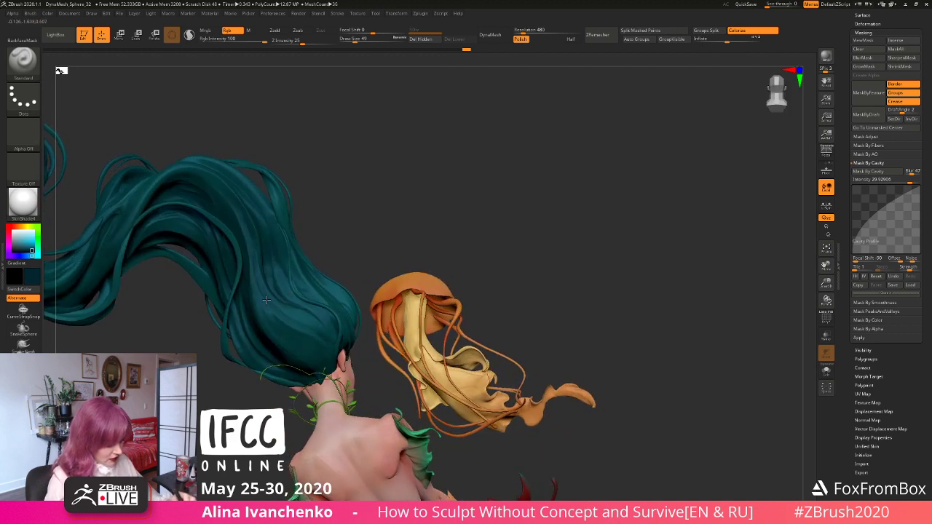
{"action": "left_click_drag", "start_coordinate": [357, 217], "coordinate": [329, 219]}
{"action": "left_click_drag", "start_coordinate": [259, 203], "coordinate": [290, 276]}
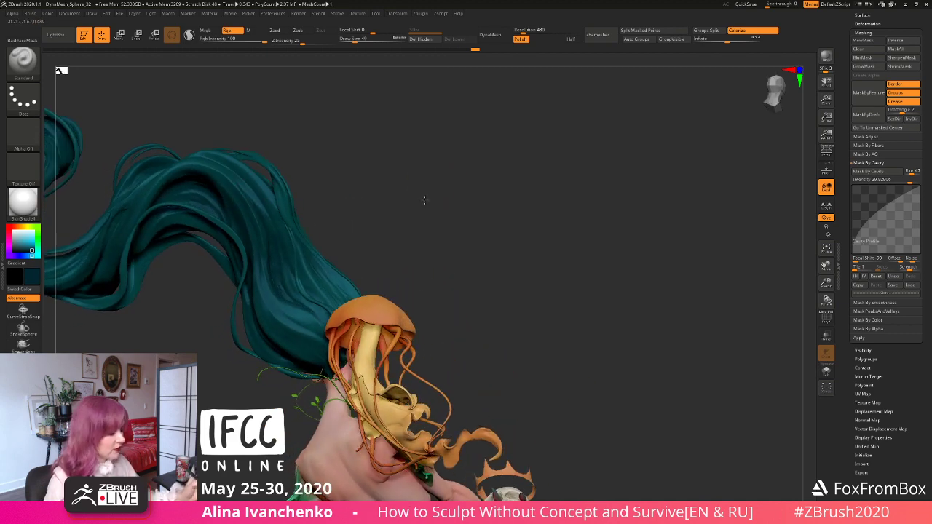
{"action": "mouse_move", "coordinate": [424, 200]}
{"action": "left_mouse_down"}
{"action": "mouse_move", "coordinate": [437, 298]}
{"action": "mouse_move", "coordinate": [359, 191]}
{"action": "left_mouse_up"}
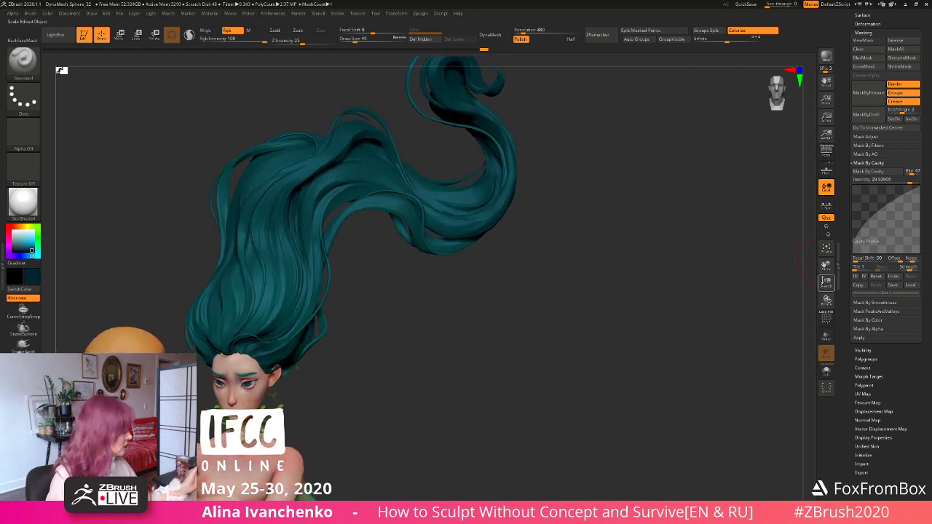
Step: Check the whole figure and deepen the dark teal shading inside the upper curve and on the underside of the hair
{"action": "left_click_drag", "start_coordinate": [824, 281], "coordinate": [807, 239]}
{"action": "left_click_drag", "start_coordinate": [568, 291], "coordinate": [585, 281]}
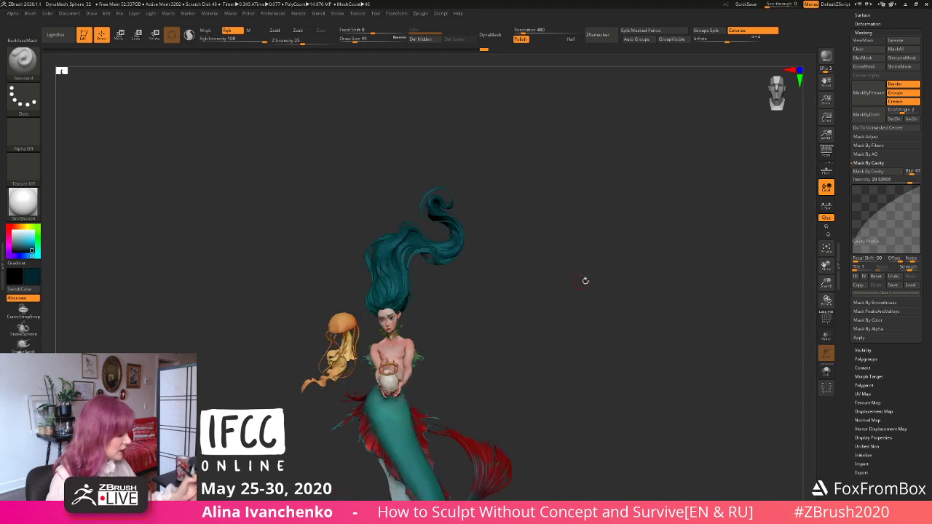
{"action": "left_click_drag", "start_coordinate": [826, 278], "coordinate": [529, 246]}
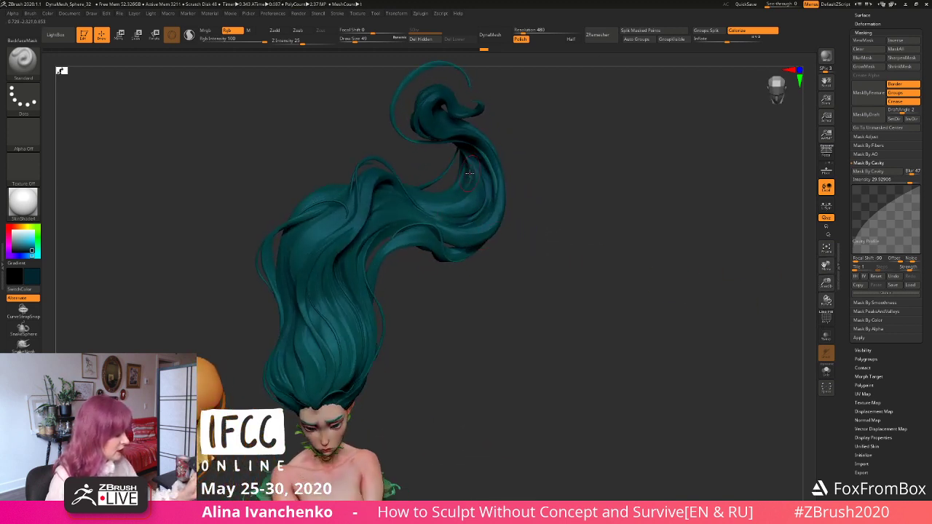
{"action": "left_click_drag", "start_coordinate": [528, 176], "coordinate": [389, 190]}
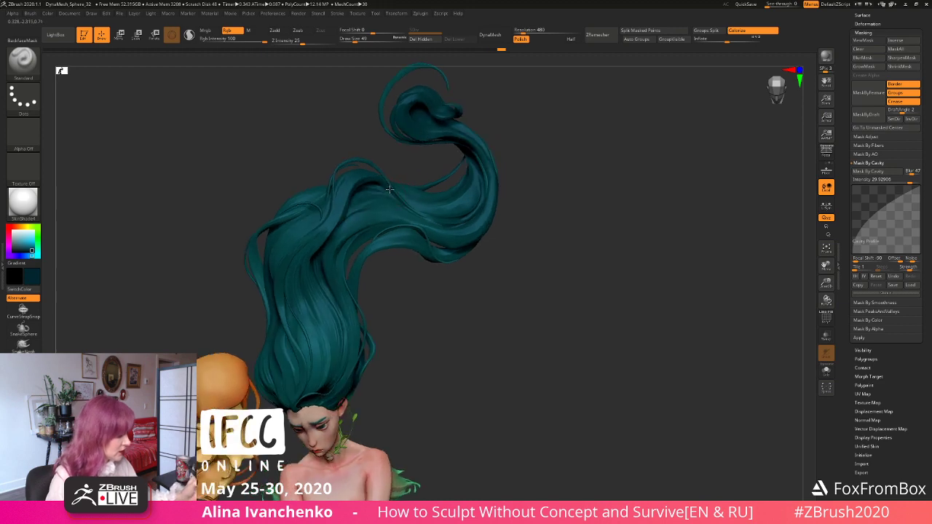
{"action": "left_click_drag", "start_coordinate": [475, 287], "coordinate": [460, 195]}
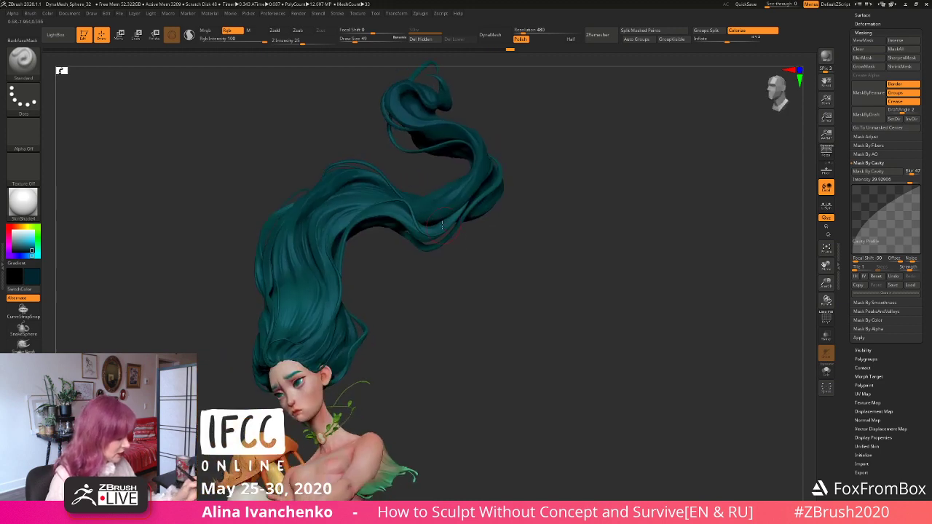
{"action": "mouse_move", "coordinate": [539, 174]}
{"action": "left_mouse_down"}
{"action": "mouse_move", "coordinate": [540, 206]}
{"action": "mouse_move", "coordinate": [557, 162]}
{"action": "mouse_move", "coordinate": [467, 218]}
{"action": "left_mouse_up"}
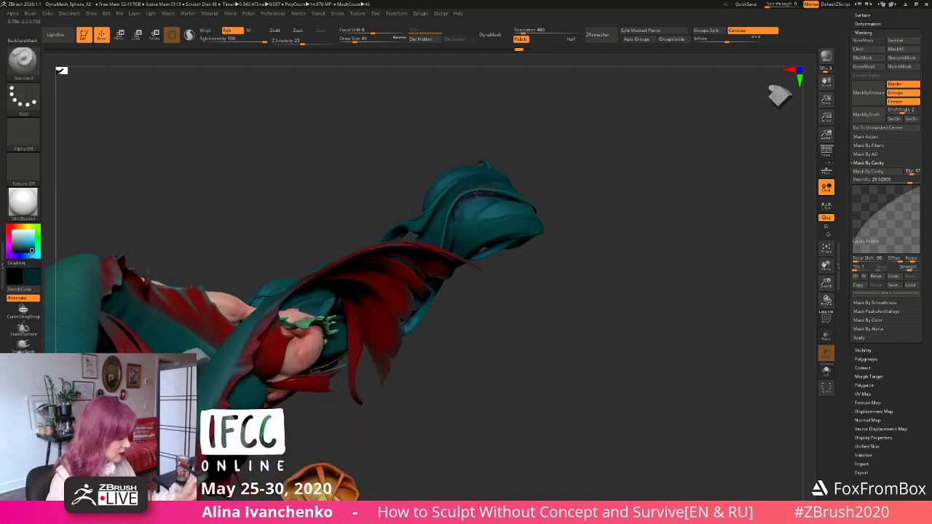
Step: Examine the hair's dark teal shading from the front and the side
{"action": "left_click_drag", "start_coordinate": [587, 191], "coordinate": [603, 229]}
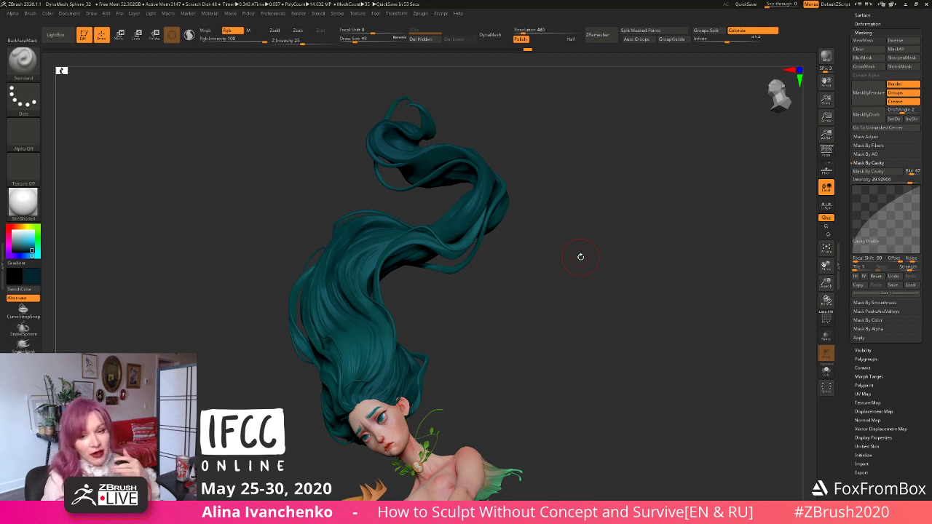
{"action": "left_click_drag", "start_coordinate": [580, 257], "coordinate": [468, 308]}
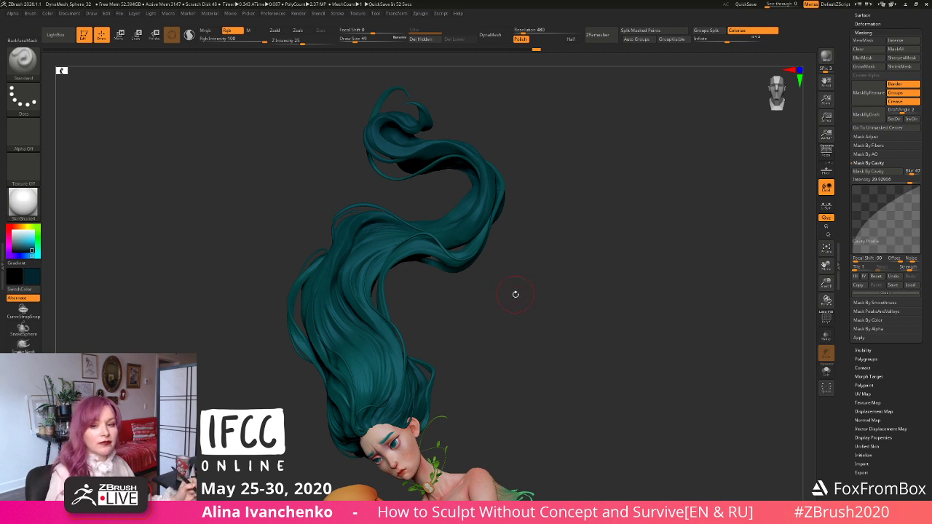
{"action": "mouse_move", "coordinate": [510, 306]}
{"action": "left_mouse_down"}
{"action": "mouse_move", "coordinate": [520, 314]}
{"action": "mouse_move", "coordinate": [510, 322]}
{"action": "mouse_move", "coordinate": [518, 273]}
{"action": "mouse_move", "coordinate": [521, 284]}
{"action": "mouse_move", "coordinate": [500, 284]}
{"action": "mouse_move", "coordinate": [502, 301]}
{"action": "left_mouse_up"}
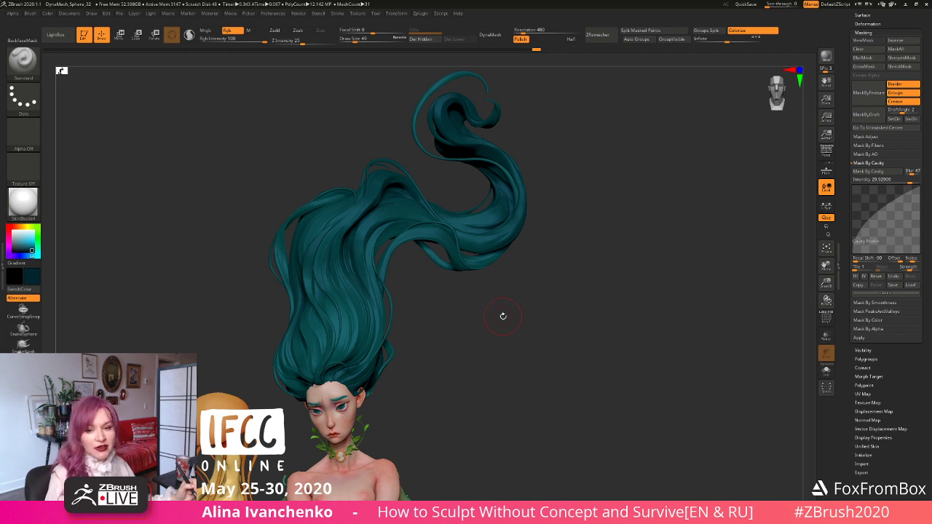
{"action": "left_click_drag", "start_coordinate": [503, 316], "coordinate": [487, 317]}
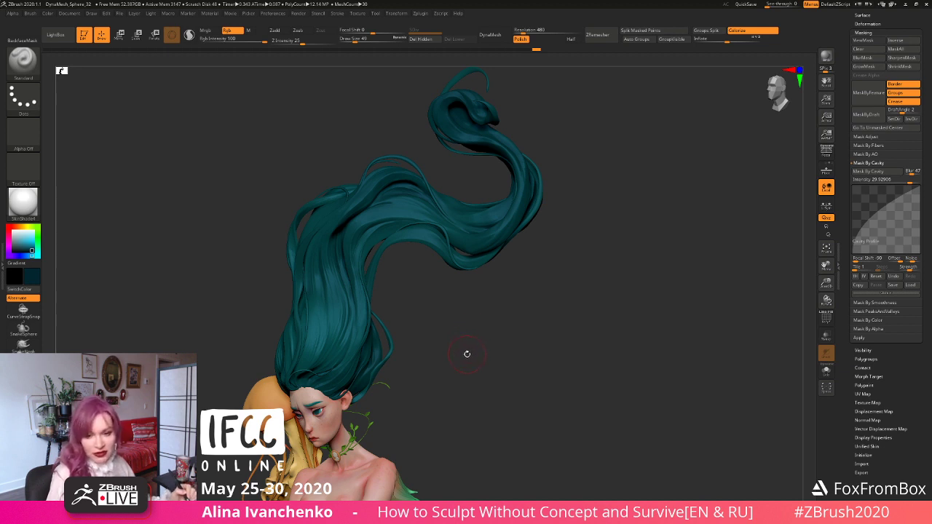
{"action": "left_click_drag", "start_coordinate": [462, 332], "coordinate": [464, 333]}
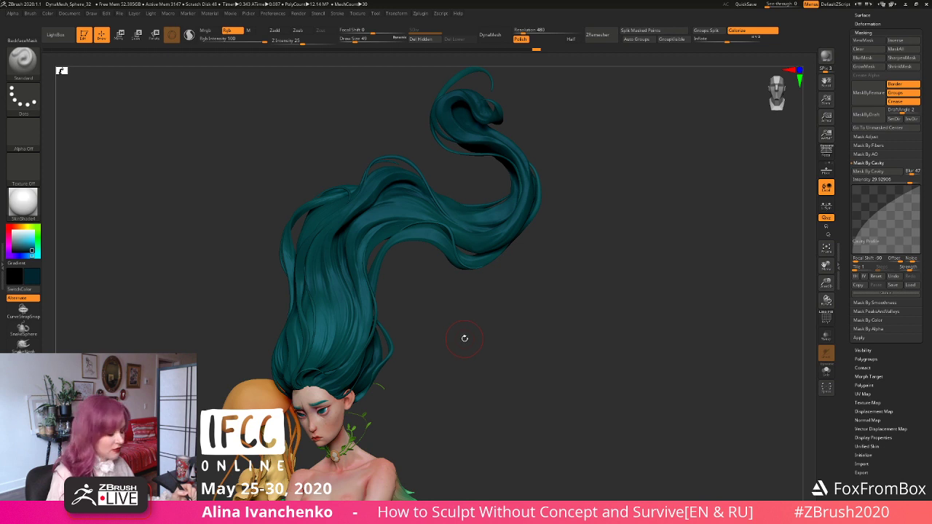
Step: Set the brush size to about 65 and paint more dark teal shading into the broad recesses and underside of the hair
{"action": "left_click_drag", "start_coordinate": [462, 337], "coordinate": [448, 281]}
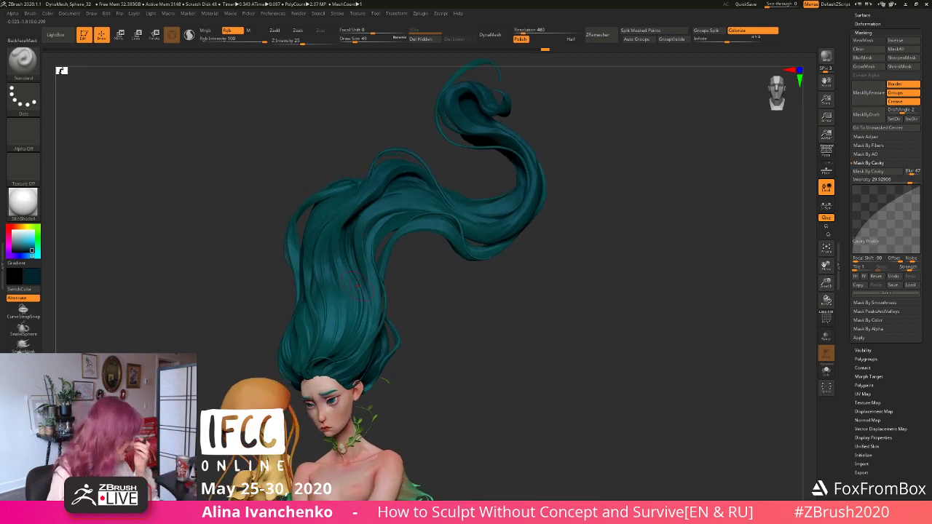
{"action": "mouse_move", "coordinate": [469, 337]}
{"action": "left_mouse_down"}
{"action": "mouse_move", "coordinate": [473, 313]}
{"action": "mouse_move", "coordinate": [502, 309]}
{"action": "left_mouse_up"}
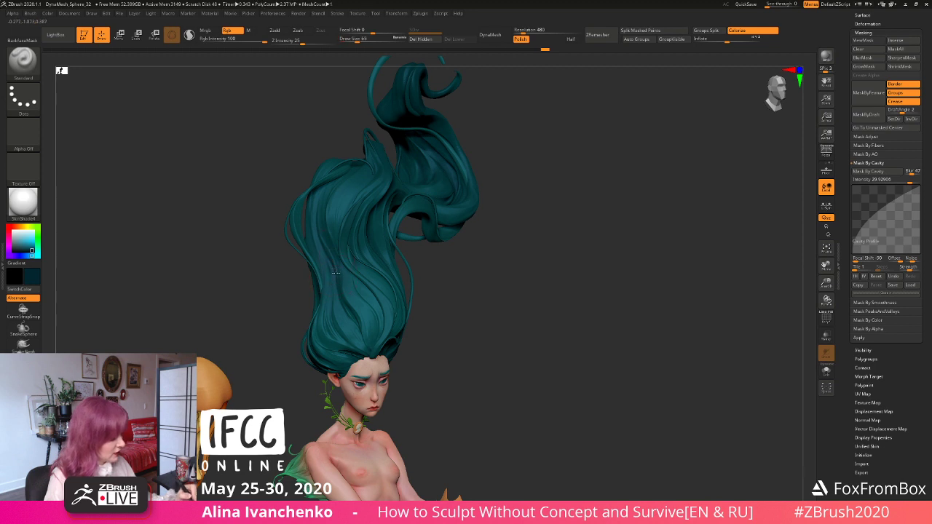
{"action": "mouse_move", "coordinate": [413, 280]}
{"action": "left_mouse_down"}
{"action": "mouse_move", "coordinate": [476, 282]}
{"action": "mouse_move", "coordinate": [463, 282]}
{"action": "mouse_move", "coordinate": [390, 366]}
{"action": "mouse_move", "coordinate": [406, 272]}
{"action": "mouse_move", "coordinate": [474, 266]}
{"action": "mouse_move", "coordinate": [368, 225]}
{"action": "left_mouse_up"}
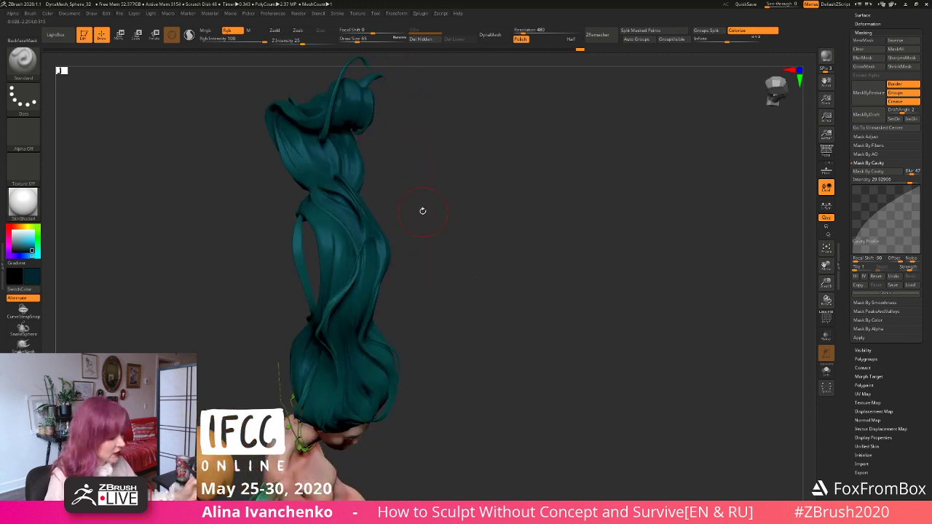
{"action": "mouse_move", "coordinate": [423, 208]}
{"action": "left_mouse_down"}
{"action": "mouse_move", "coordinate": [531, 252]}
{"action": "mouse_move", "coordinate": [498, 328]}
{"action": "mouse_move", "coordinate": [523, 322]}
{"action": "left_mouse_up"}
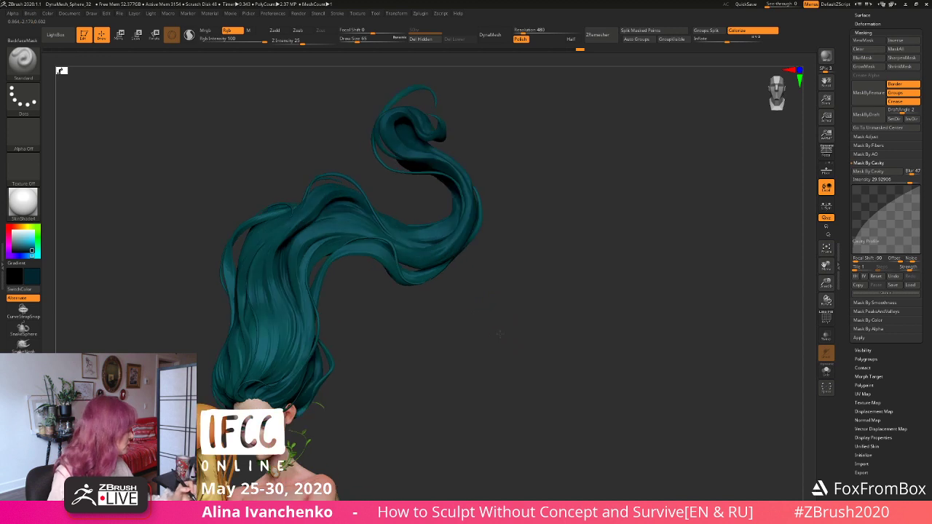
{"action": "left_click_drag", "start_coordinate": [825, 282], "coordinate": [808, 246]}
{"action": "left_click_drag", "start_coordinate": [497, 248], "coordinate": [477, 285], "text": "alt"}
{"action": "left_click_drag", "start_coordinate": [825, 285], "coordinate": [795, 339]}
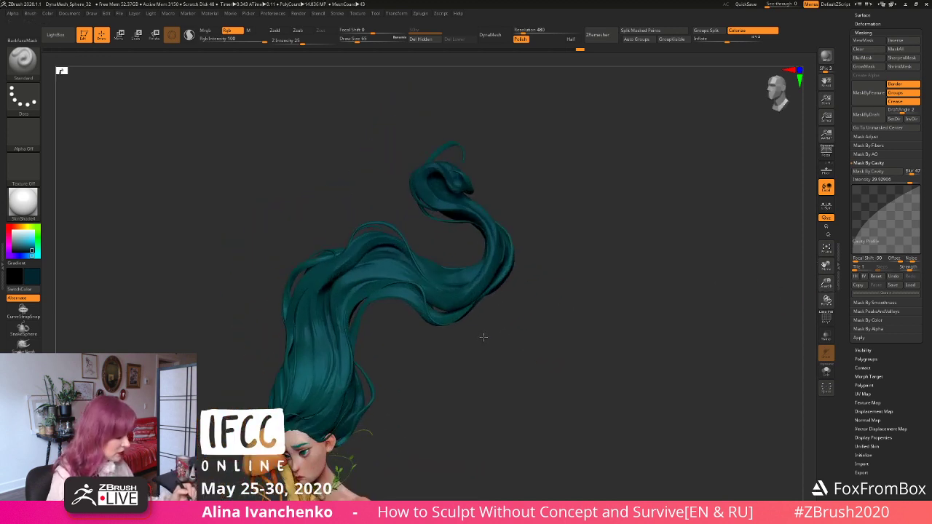
{"action": "mouse_move", "coordinate": [464, 363]}
{"action": "left_mouse_down", "text": "alt"}
{"action": "mouse_move", "coordinate": [483, 325]}
{"action": "mouse_move", "coordinate": [453, 318]}
{"action": "left_mouse_up", "text": "alt"}
{"action": "left_click_drag", "start_coordinate": [561, 246], "coordinate": [554, 198]}
{"action": "left_click_drag", "start_coordinate": [572, 240], "coordinate": [550, 196]}
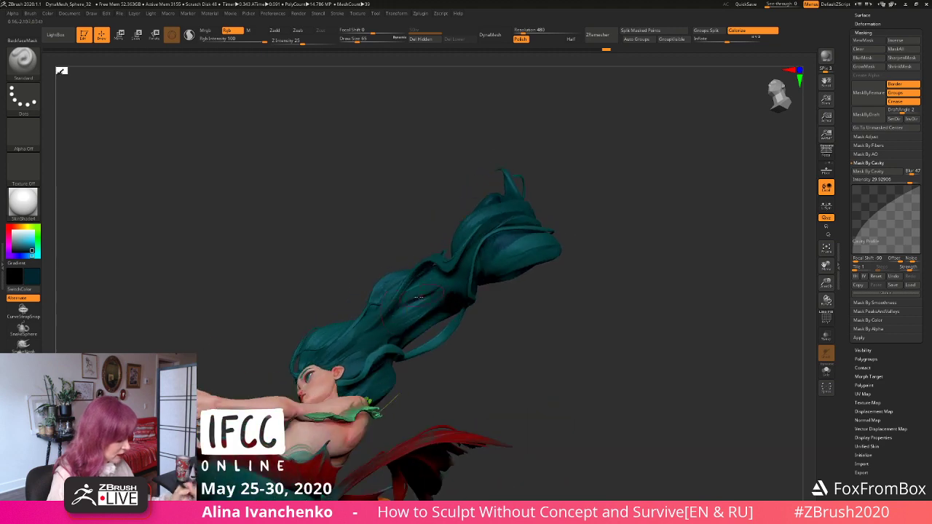
Step: Paint dark teal over the recess in the middle of the hair's underside and check the hair from the front
{"action": "left_click_drag", "start_coordinate": [457, 280], "coordinate": [394, 326]}
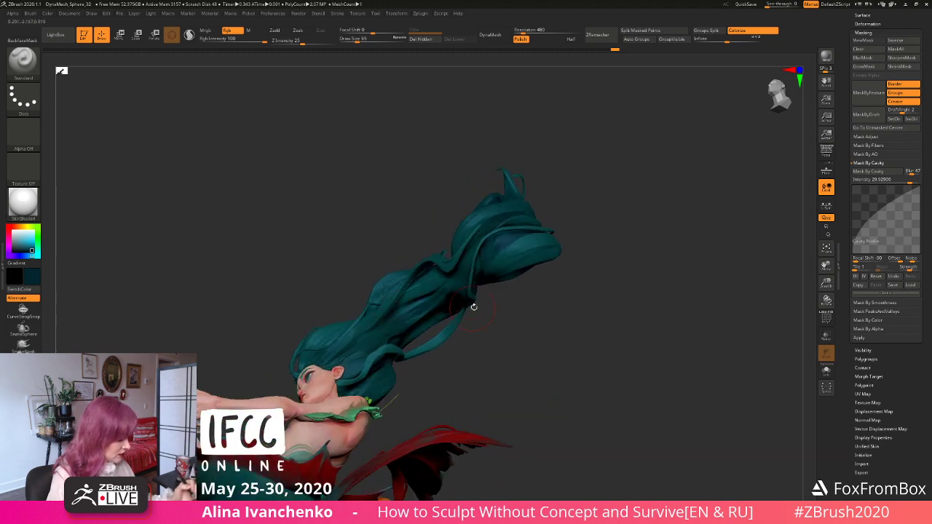
{"action": "mouse_move", "coordinate": [473, 307]}
{"action": "left_mouse_down"}
{"action": "mouse_move", "coordinate": [536, 358]}
{"action": "mouse_move", "coordinate": [798, 288]}
{"action": "mouse_move", "coordinate": [808, 267]}
{"action": "mouse_move", "coordinate": [786, 255]}
{"action": "left_mouse_up"}
{"action": "left_click_drag", "start_coordinate": [515, 259], "coordinate": [489, 263]}
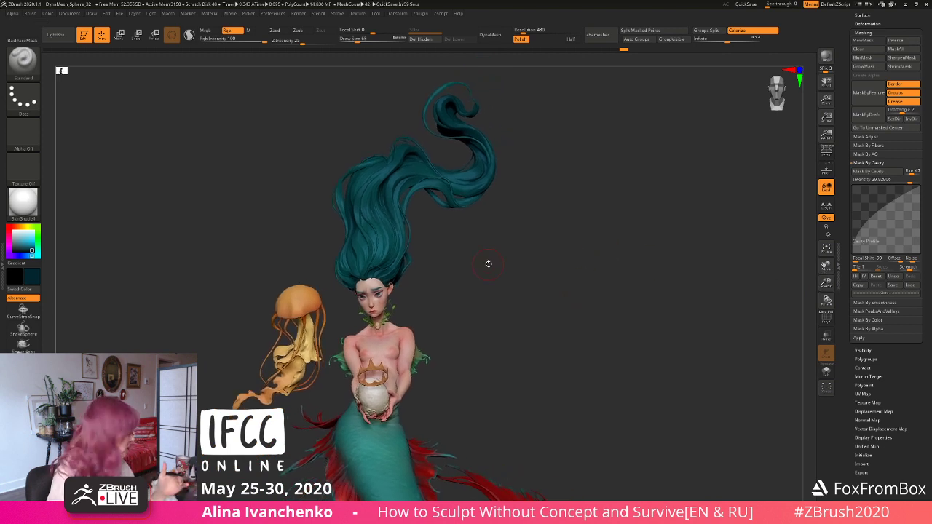
{"action": "left_click_drag", "start_coordinate": [476, 276], "coordinate": [477, 308], "text": "alt"}
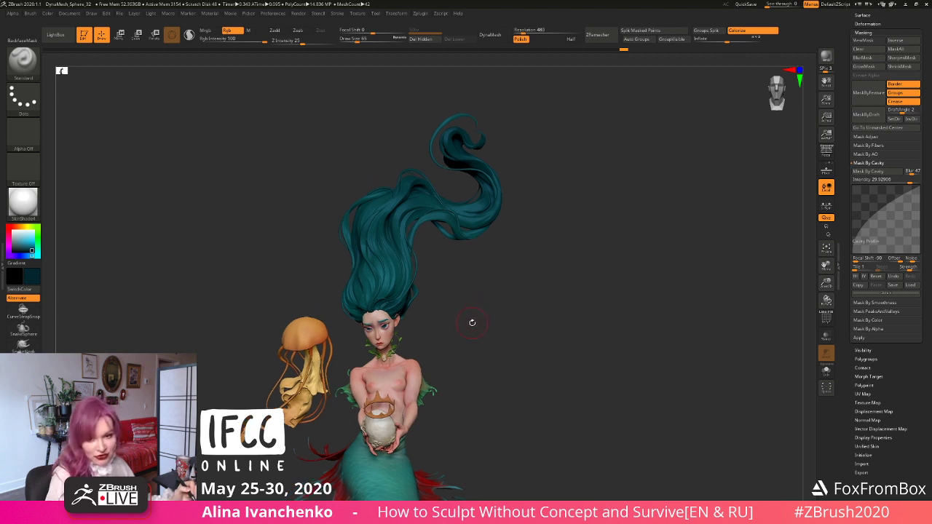
Step: Deepen the dark teal shading along the back of the hair's upper curve
{"action": "mouse_move", "coordinate": [469, 312]}
{"action": "left_mouse_down"}
{"action": "mouse_move", "coordinate": [466, 278]}
{"action": "mouse_move", "coordinate": [480, 270]}
{"action": "mouse_move", "coordinate": [469, 267]}
{"action": "mouse_move", "coordinate": [553, 274]}
{"action": "mouse_move", "coordinate": [456, 247]}
{"action": "mouse_move", "coordinate": [435, 276]}
{"action": "mouse_move", "coordinate": [399, 268]}
{"action": "left_mouse_up"}
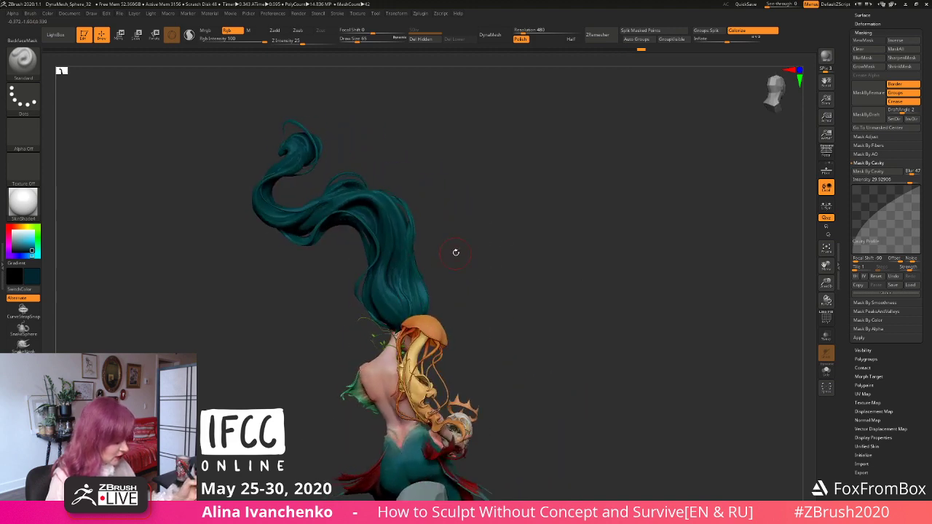
{"action": "mouse_move", "coordinate": [456, 252]}
{"action": "left_mouse_down"}
{"action": "mouse_move", "coordinate": [447, 223]}
{"action": "mouse_move", "coordinate": [465, 253]}
{"action": "mouse_move", "coordinate": [368, 232]}
{"action": "left_mouse_up"}
{"action": "mouse_move", "coordinate": [440, 188]}
{"action": "left_mouse_down"}
{"action": "mouse_move", "coordinate": [378, 209]}
{"action": "mouse_move", "coordinate": [374, 220]}
{"action": "left_mouse_up"}
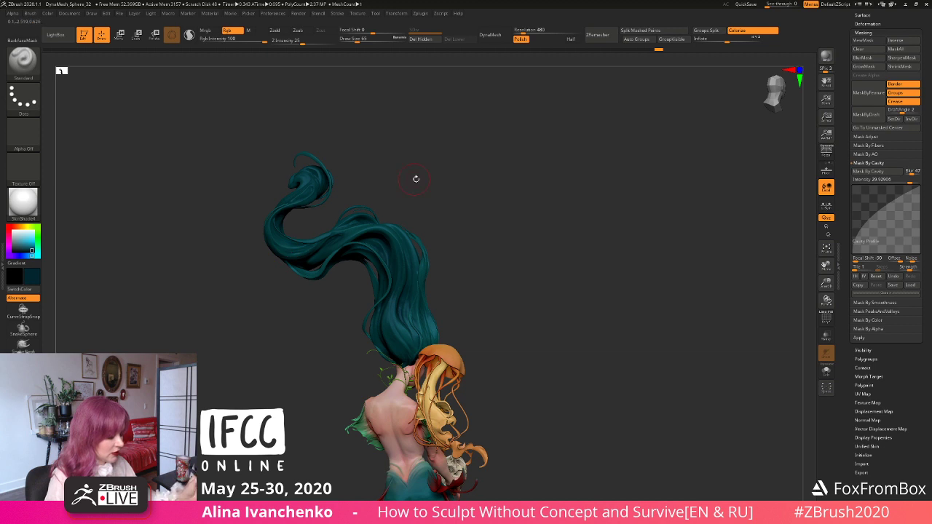
{"action": "mouse_move", "coordinate": [416, 179]}
{"action": "left_mouse_down"}
{"action": "mouse_move", "coordinate": [464, 229]}
{"action": "mouse_move", "coordinate": [414, 241]}
{"action": "mouse_move", "coordinate": [337, 228]}
{"action": "left_mouse_up"}
{"action": "mouse_move", "coordinate": [422, 242]}
{"action": "left_mouse_down"}
{"action": "mouse_move", "coordinate": [391, 241]}
{"action": "mouse_move", "coordinate": [441, 229]}
{"action": "mouse_move", "coordinate": [465, 173]}
{"action": "left_mouse_up"}
Step: Make the hair piece in the upper curve active, darken its strands and choose a darker teal
{"action": "left_click", "coordinate": [404, 204], "text": "alt"}
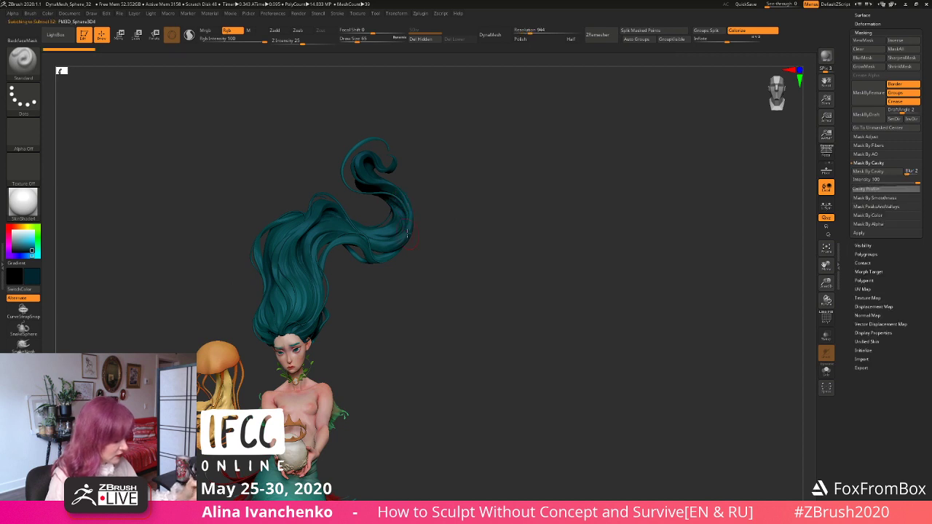
{"action": "mouse_move", "coordinate": [399, 198]}
{"action": "left_mouse_down", "text": "alt"}
{"action": "mouse_move", "coordinate": [453, 253]}
{"action": "mouse_move", "coordinate": [465, 291]}
{"action": "left_mouse_up", "text": "alt"}
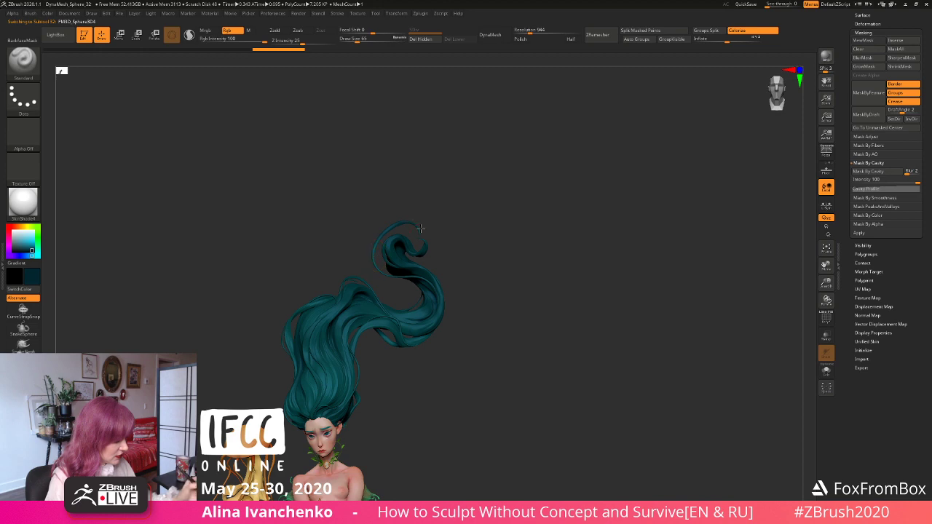
{"action": "mouse_move", "coordinate": [467, 242]}
{"action": "left_mouse_down", "text": "alt"}
{"action": "mouse_move", "coordinate": [467, 220]}
{"action": "mouse_move", "coordinate": [532, 242]}
{"action": "mouse_move", "coordinate": [480, 244]}
{"action": "mouse_move", "coordinate": [473, 194]}
{"action": "left_mouse_up", "text": "alt"}
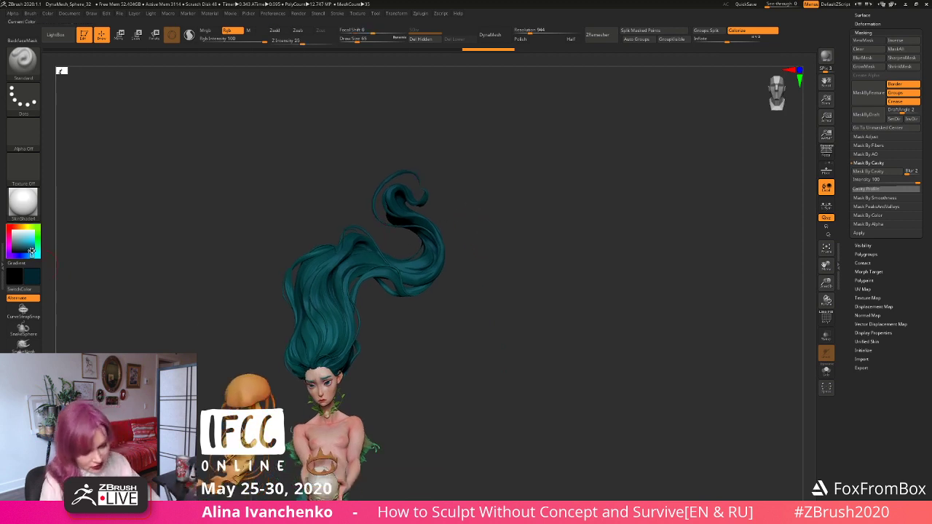
{"action": "left_click_drag", "start_coordinate": [33, 251], "coordinate": [32, 253]}
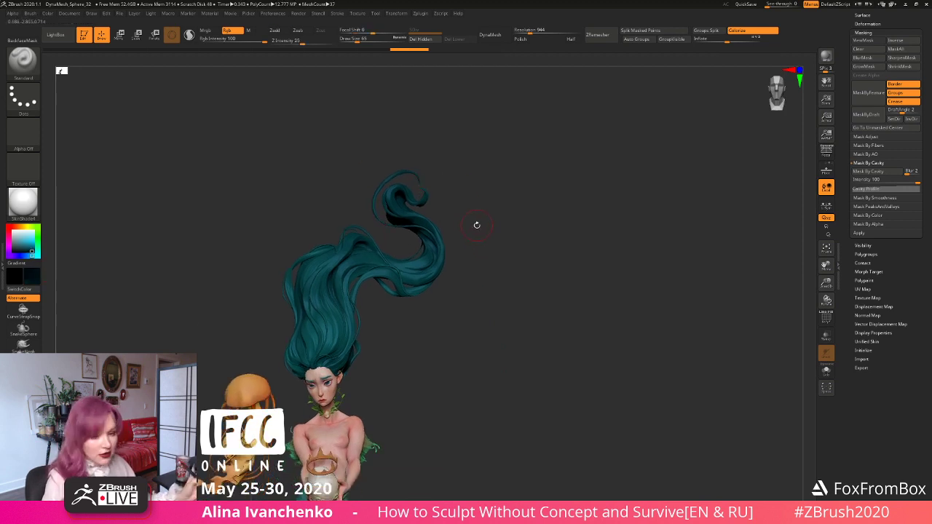
Step: Load the custom tail_alpha brush with its scale alpha
{"action": "left_click_drag", "start_coordinate": [477, 225], "coordinate": [491, 243], "text": "alt"}
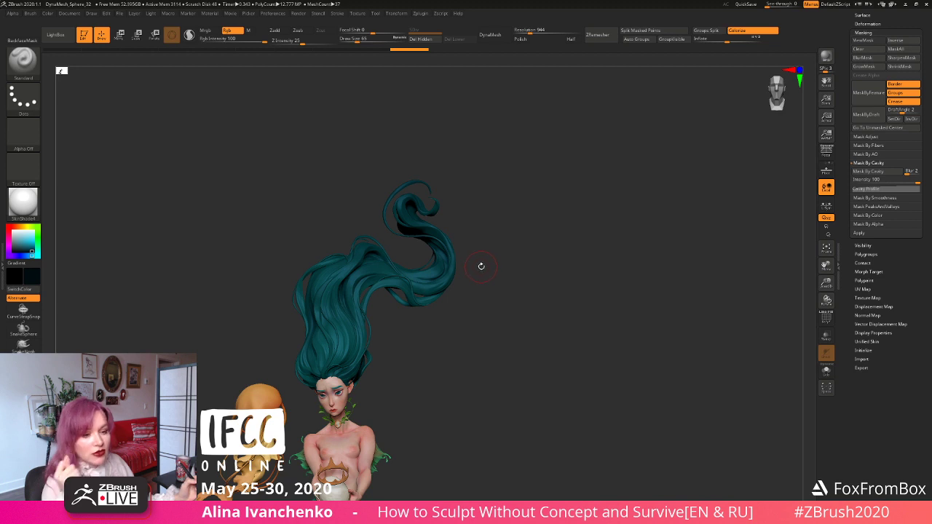
{"action": "left_click_drag", "start_coordinate": [508, 330], "coordinate": [505, 179]}
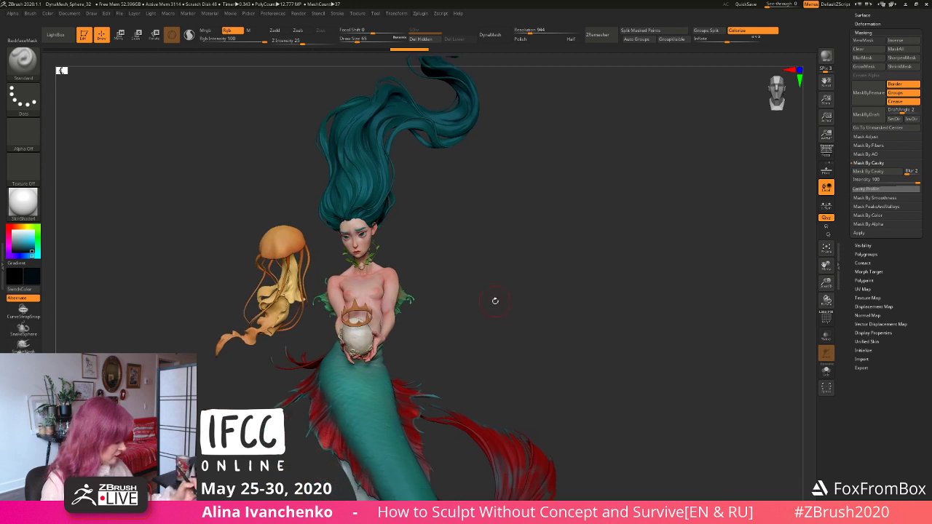
{"action": "left_click_drag", "start_coordinate": [495, 302], "coordinate": [497, 310]}
{"action": "left_click_drag", "start_coordinate": [828, 282], "coordinate": [826, 257]}
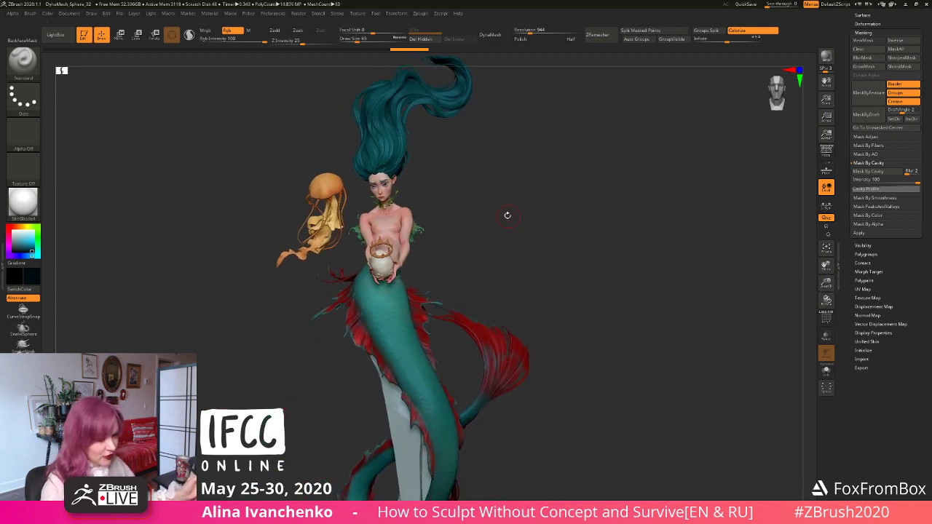
{"action": "left_click_drag", "start_coordinate": [508, 216], "coordinate": [431, 190]}
{"action": "left_click", "coordinate": [24, 65]}
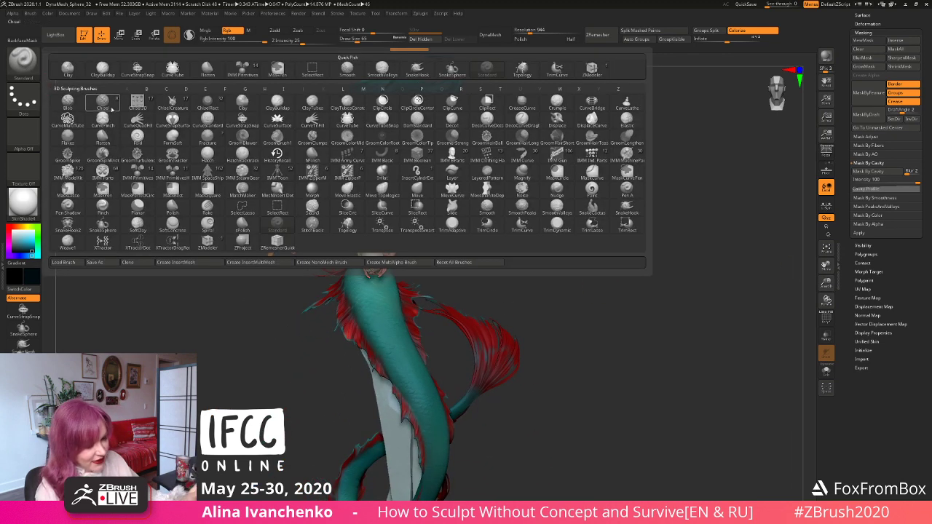
{"action": "left_click", "coordinate": [31, 101]}
{"action": "left_click", "coordinate": [103, 105]}
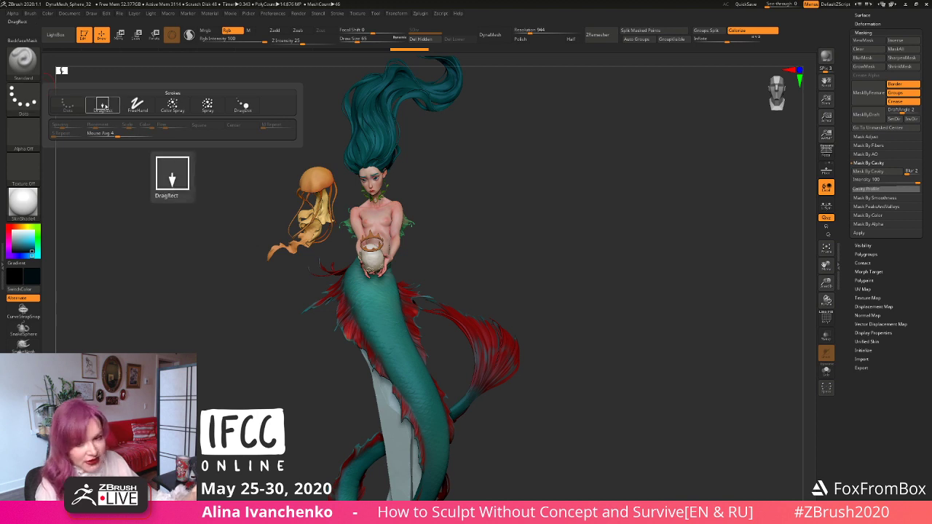
{"action": "left_click", "coordinate": [24, 59]}
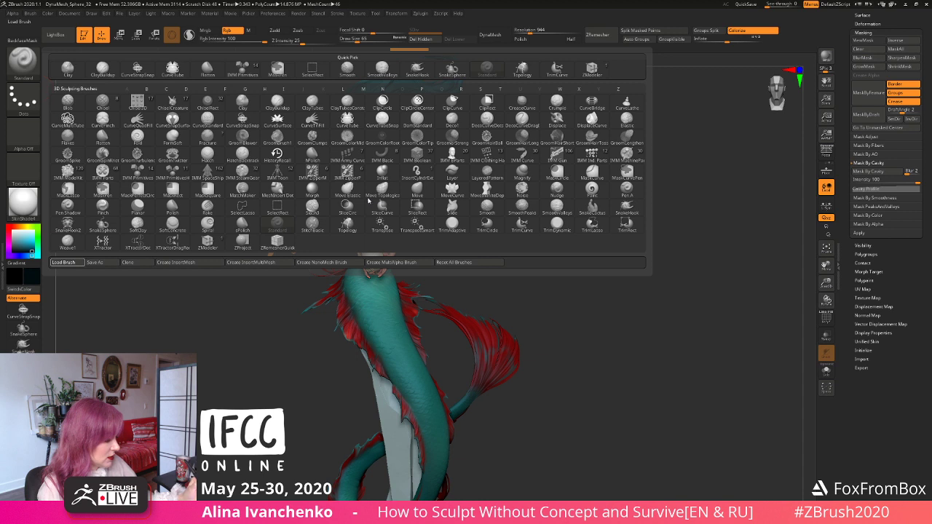
{"action": "left_click", "coordinate": [710, 334]}
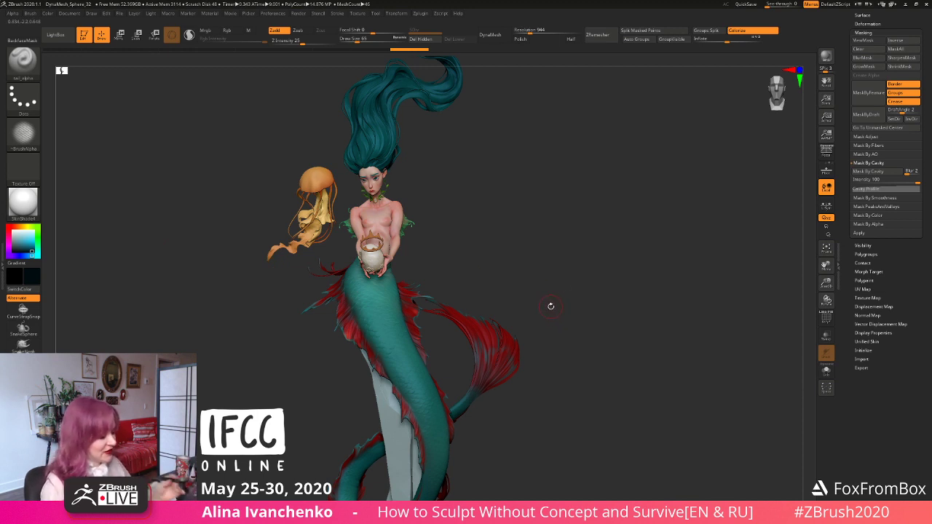
Step: Make the mermaid's body and tail the active subtool, framing the tail's lower bend around the rock from behind
{"action": "left_click_drag", "start_coordinate": [517, 273], "coordinate": [529, 391]}
{"action": "left_click_drag", "start_coordinate": [520, 391], "coordinate": [497, 391]}
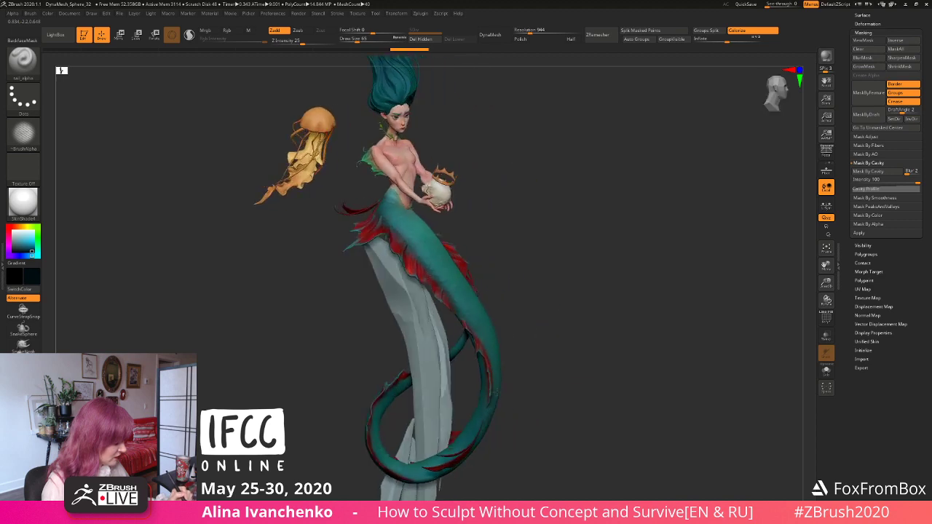
{"action": "left_click_drag", "start_coordinate": [549, 335], "coordinate": [692, 350], "text": "alt"}
{"action": "left_click_drag", "start_coordinate": [623, 340], "coordinate": [588, 95], "text": "alt"}
{"action": "left_click_drag", "start_coordinate": [522, 258], "coordinate": [511, 215], "text": "alt"}
{"action": "left_click", "coordinate": [405, 358], "text": "alt"}
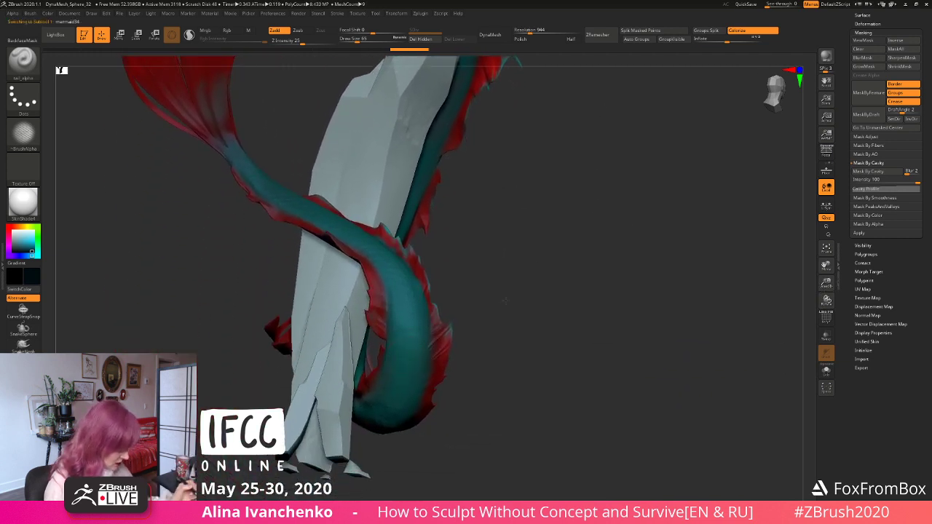
{"action": "left_click_drag", "start_coordinate": [488, 313], "coordinate": [489, 292]}
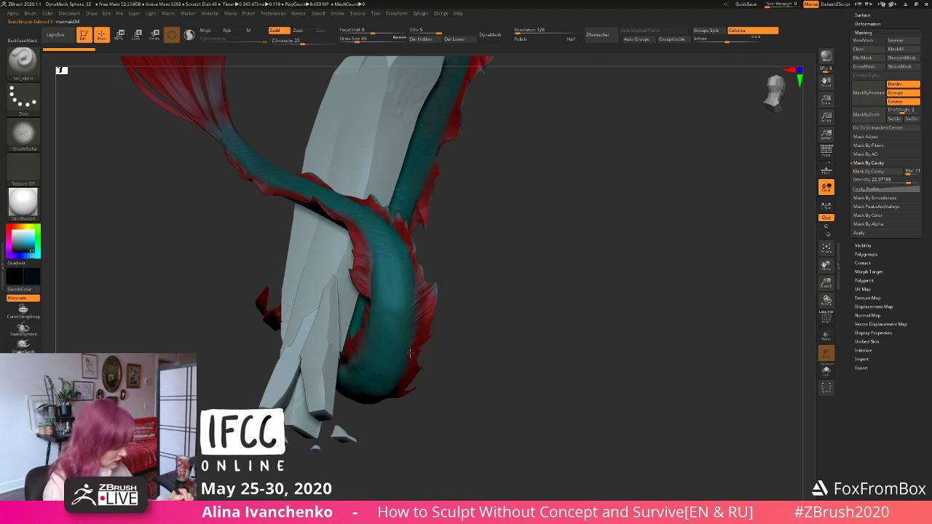
Step: Enlarge the brush to 136 and try the scale alpha on the tail's lower bend with the DragRect stroke
{"action": "left_click", "coordinate": [33, 98]}
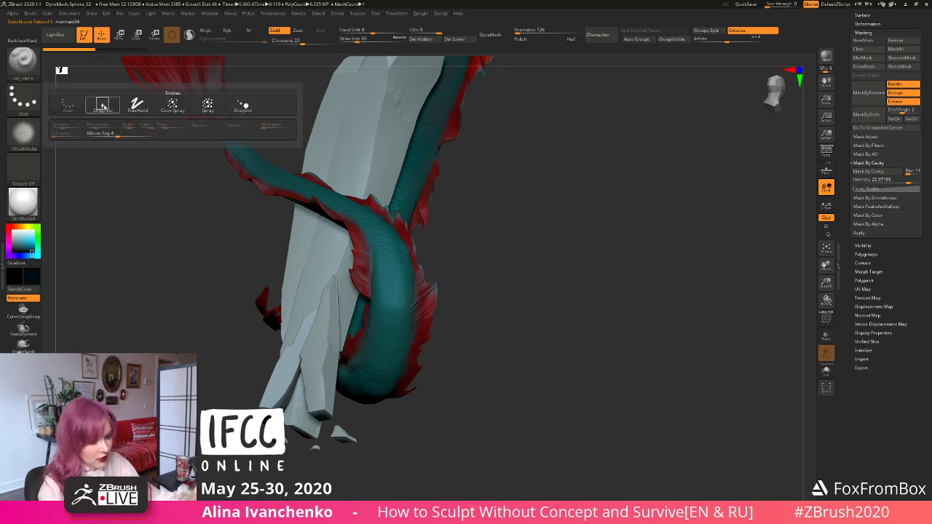
{"action": "left_click", "coordinate": [103, 105]}
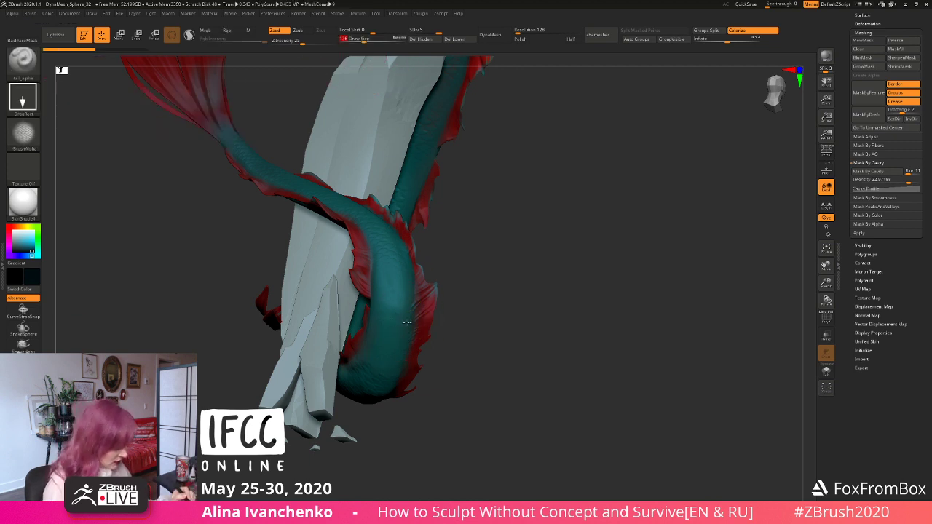
{"action": "mouse_move", "coordinate": [391, 311]}
{"action": "left_mouse_down"}
{"action": "mouse_move", "coordinate": [421, 290]}
{"action": "mouse_move", "coordinate": [379, 372]}
{"action": "mouse_move", "coordinate": [383, 365]}
{"action": "left_mouse_up"}
{"action": "left_click_drag", "start_coordinate": [466, 331], "coordinate": [464, 344]}
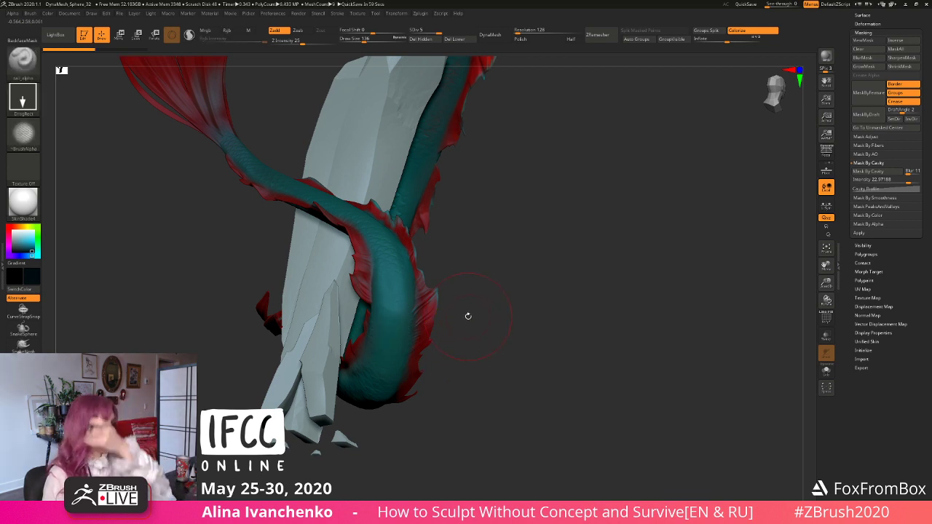
Step: Examine the scale detail along the back of the tail, from the lower bend up to the hips
{"action": "mouse_move", "coordinate": [534, 250]}
{"action": "left_mouse_down"}
{"action": "mouse_move", "coordinate": [523, 263]}
{"action": "mouse_move", "coordinate": [510, 260]}
{"action": "left_mouse_up"}
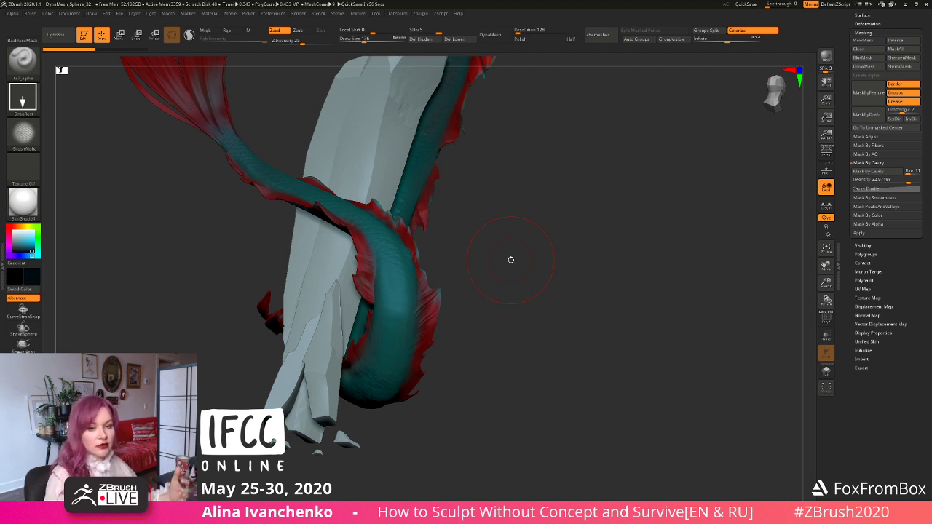
{"action": "mouse_move", "coordinate": [510, 260]}
{"action": "left_mouse_down"}
{"action": "mouse_move", "coordinate": [518, 240]}
{"action": "mouse_move", "coordinate": [503, 330]}
{"action": "mouse_move", "coordinate": [491, 325]}
{"action": "left_mouse_up"}
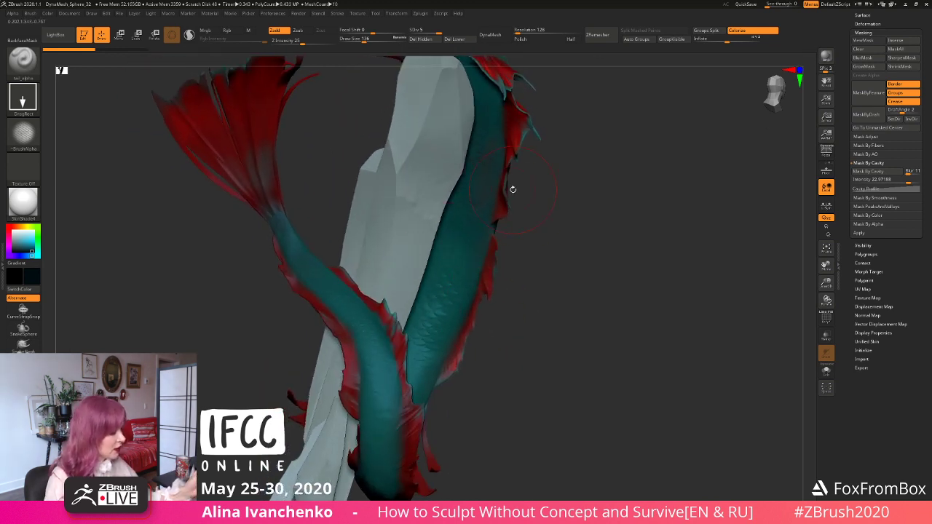
{"action": "left_click_drag", "start_coordinate": [699, 280], "coordinate": [798, 303]}
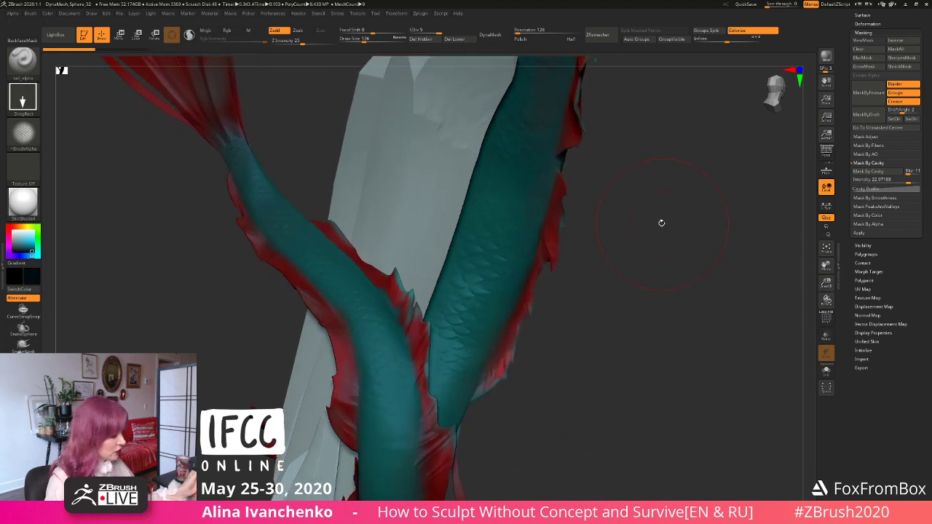
{"action": "left_click_drag", "start_coordinate": [662, 223], "coordinate": [597, 313], "text": "alt"}
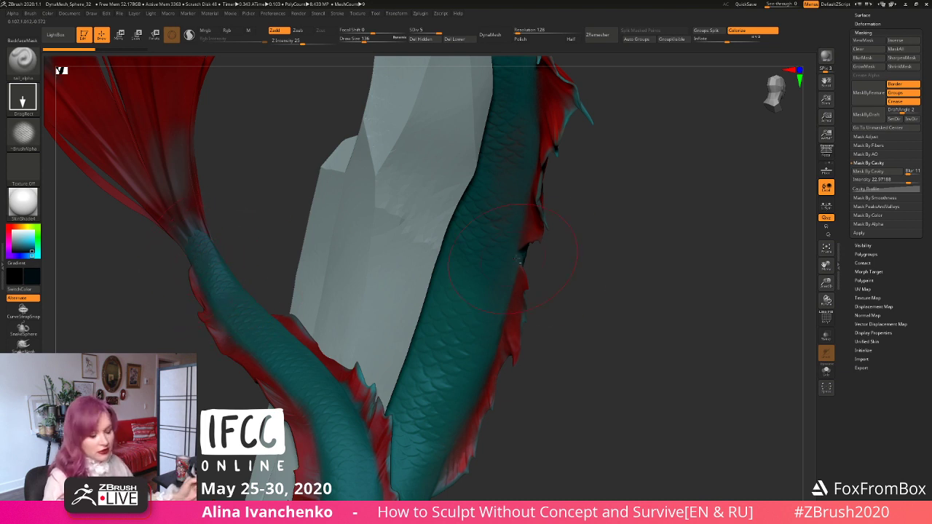
{"action": "mouse_move", "coordinate": [578, 258]}
{"action": "left_mouse_down", "text": "alt"}
{"action": "mouse_move", "coordinate": [601, 264]}
{"action": "mouse_move", "coordinate": [593, 262]}
{"action": "left_mouse_up", "text": "alt"}
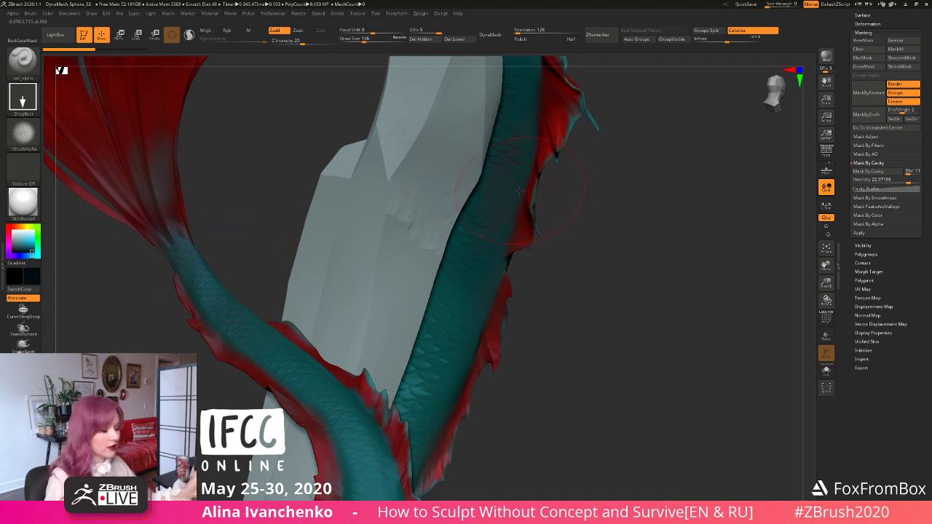
{"action": "left_click_drag", "start_coordinate": [604, 255], "coordinate": [603, 295]}
{"action": "left_click_drag", "start_coordinate": [585, 343], "coordinate": [561, 146]}
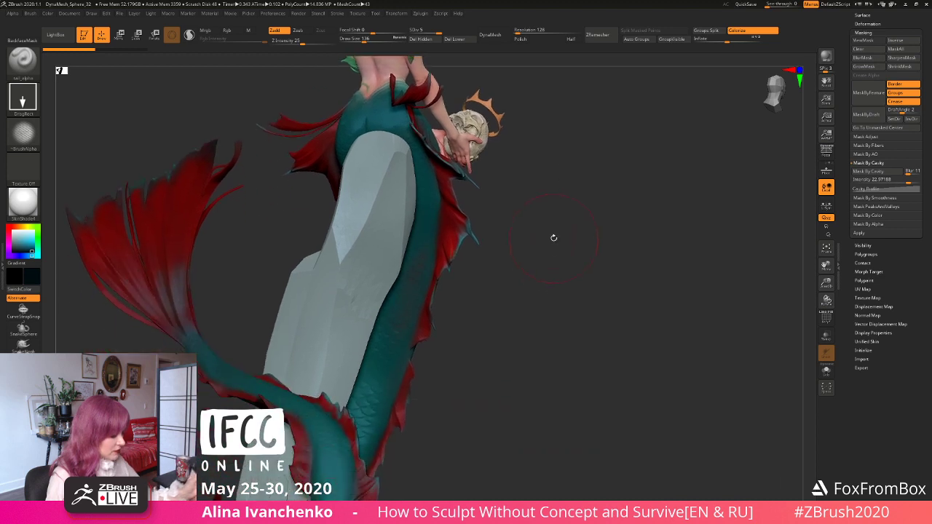
{"action": "mouse_move", "coordinate": [546, 266]}
{"action": "left_mouse_down", "text": "alt"}
{"action": "mouse_move", "coordinate": [536, 274]}
{"action": "mouse_move", "coordinate": [557, 252]}
{"action": "left_mouse_up", "text": "alt"}
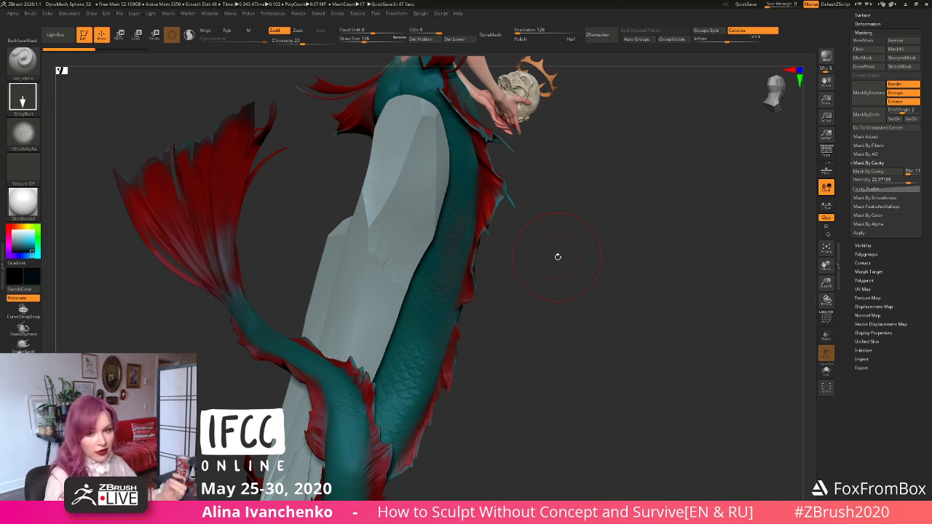
Step: Examine the tail's scales and fins from the front, including how they read on the whole figure
{"action": "mouse_move", "coordinate": [558, 256]}
{"action": "left_mouse_down"}
{"action": "mouse_move", "coordinate": [598, 274]}
{"action": "mouse_move", "coordinate": [655, 250]}
{"action": "mouse_move", "coordinate": [619, 356]}
{"action": "left_mouse_up"}
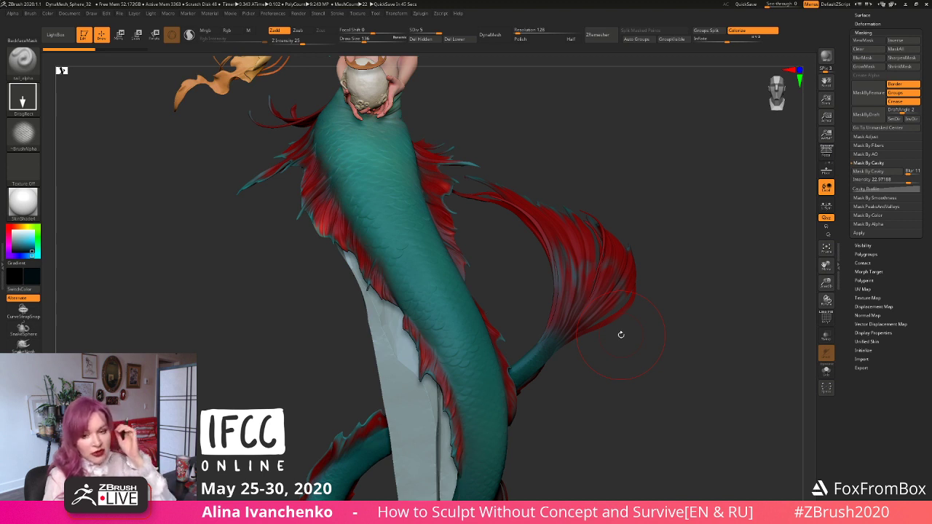
{"action": "left_click_drag", "start_coordinate": [651, 313], "coordinate": [632, 236], "text": "alt"}
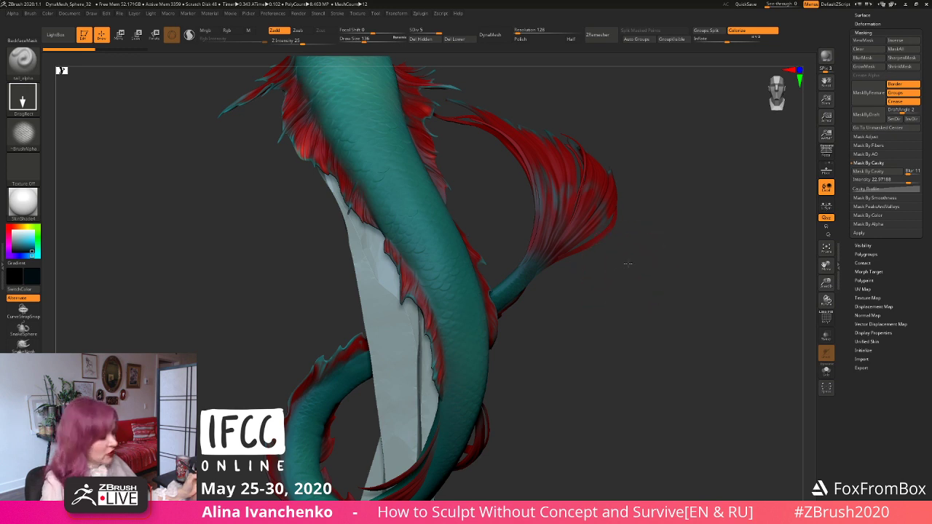
{"action": "left_click_drag", "start_coordinate": [628, 264], "coordinate": [622, 281]}
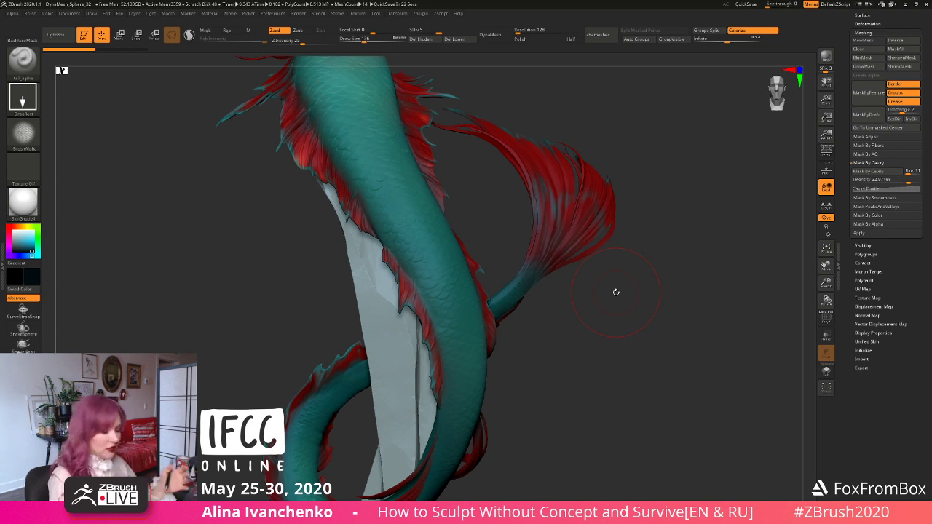
{"action": "left_click_drag", "start_coordinate": [826, 283], "coordinate": [818, 259]}
{"action": "left_click_drag", "start_coordinate": [580, 254], "coordinate": [541, 260]}
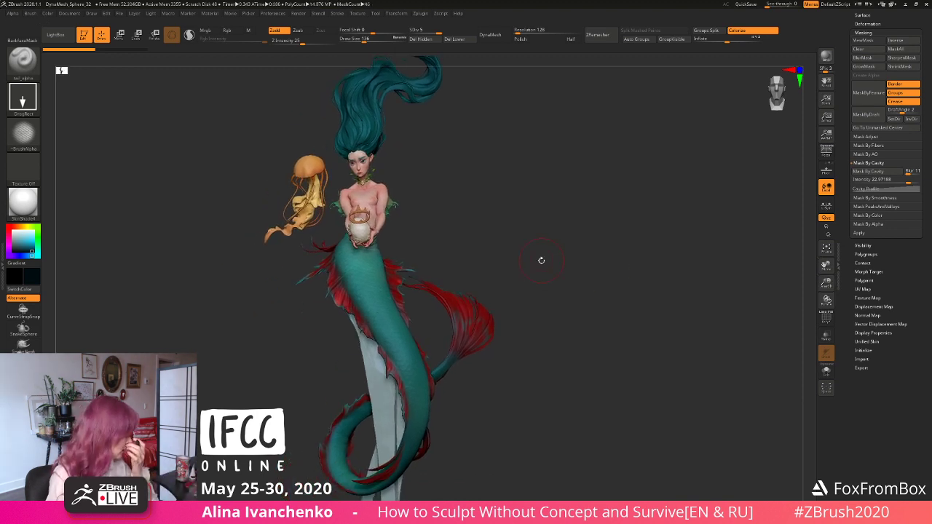
{"action": "left_click_drag", "start_coordinate": [542, 283], "coordinate": [533, 255]}
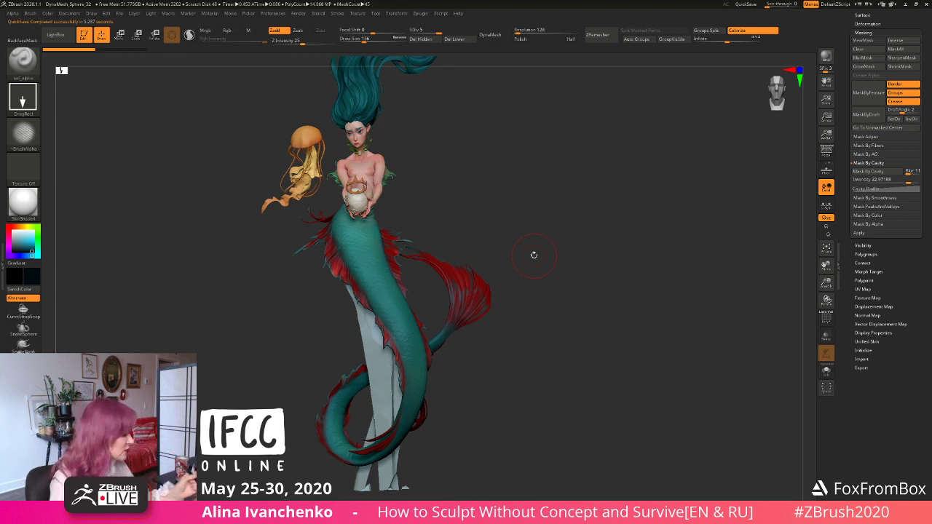
{"action": "left_click_drag", "start_coordinate": [577, 262], "coordinate": [542, 263]}
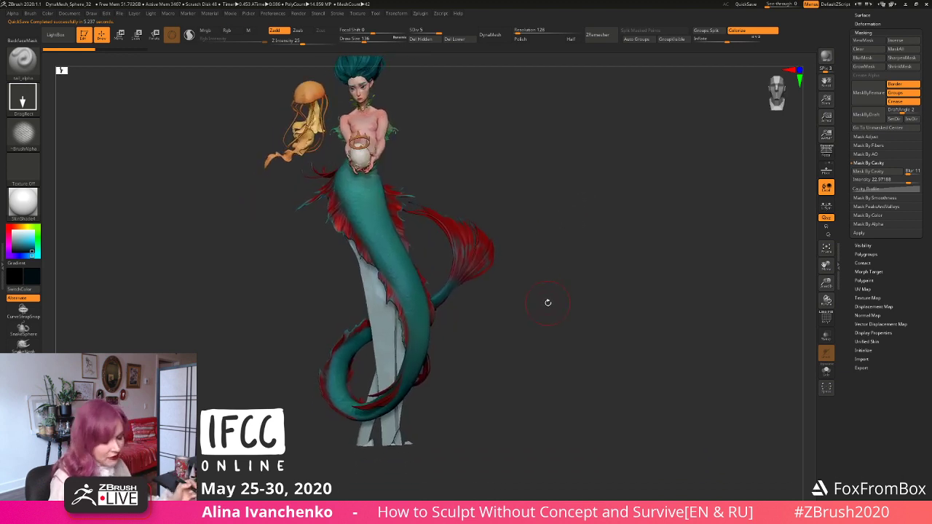
Step: Undo the last stroke on the tail's lower bend around the rock, working from behind
{"action": "left_click_drag", "start_coordinate": [547, 304], "coordinate": [540, 365]}
{"action": "left_click_drag", "start_coordinate": [827, 282], "coordinate": [819, 320]}
{"action": "left_click_drag", "start_coordinate": [534, 272], "coordinate": [398, 275]}
{"action": "mouse_move", "coordinate": [535, 287]}
{"action": "left_mouse_down"}
{"action": "mouse_move", "coordinate": [509, 284]}
{"action": "mouse_move", "coordinate": [537, 289]}
{"action": "mouse_move", "coordinate": [528, 293]}
{"action": "mouse_move", "coordinate": [527, 277]}
{"action": "mouse_move", "coordinate": [537, 287]}
{"action": "mouse_move", "coordinate": [517, 293]}
{"action": "left_mouse_up"}
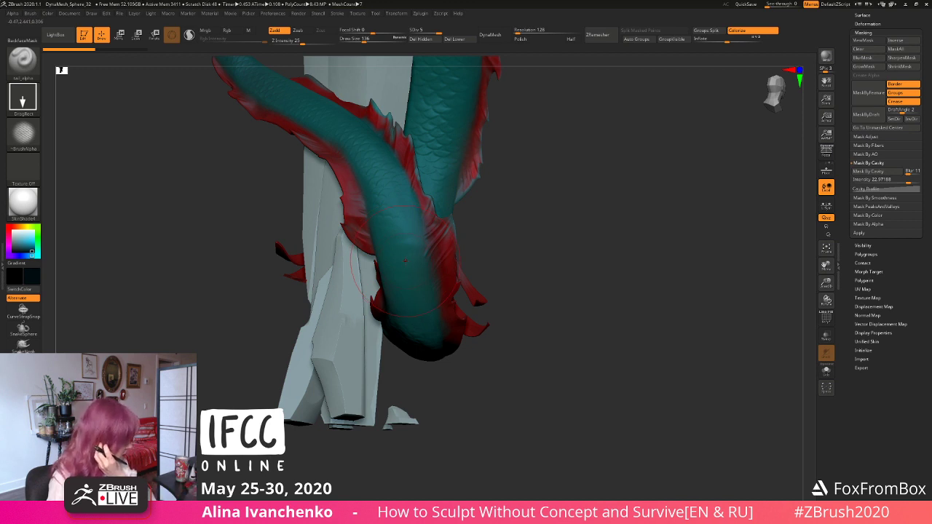
{"action": "left_click_drag", "start_coordinate": [555, 262], "coordinate": [549, 269]}
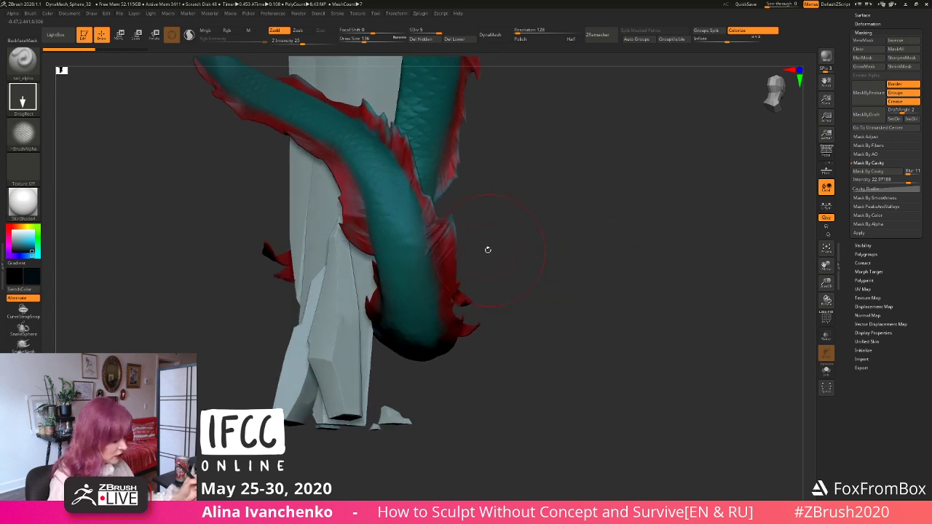
{"action": "left_click_drag", "start_coordinate": [514, 244], "coordinate": [379, 233]}
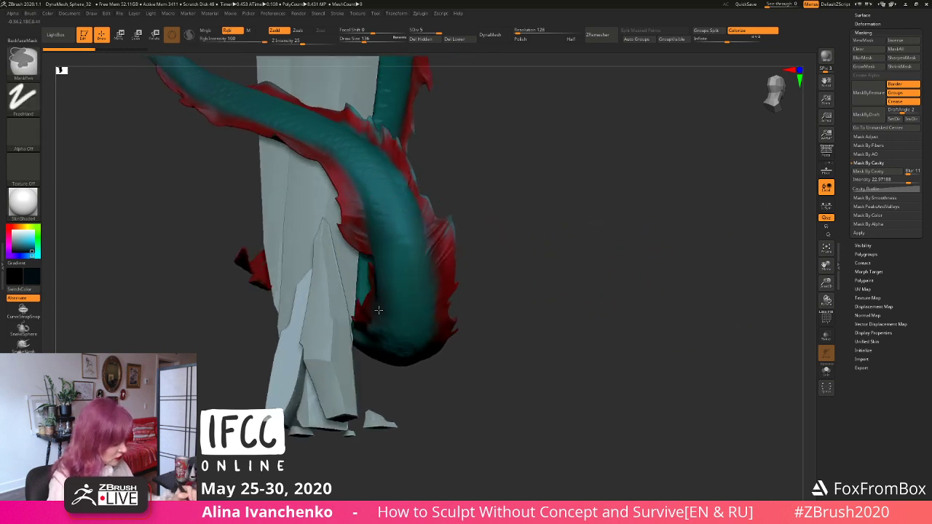
{"action": "key", "text": "ctrl+z"}
Step: Set the brush size to 77, mask a long patch down the tail's lower bend and invert the mask
{"action": "left_click_drag", "start_coordinate": [365, 40], "coordinate": [357, 40]}
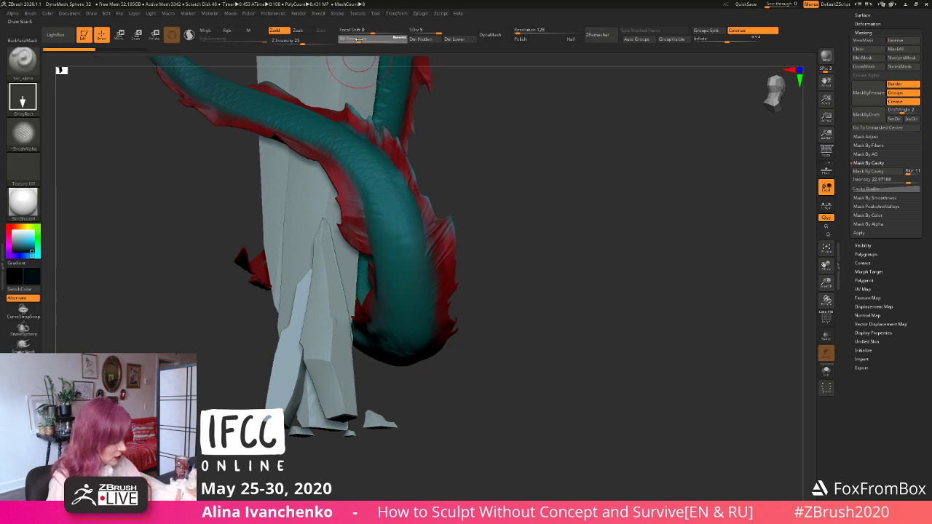
{"action": "left_click_drag", "start_coordinate": [395, 243], "coordinate": [410, 287], "text": "ctrl"}
{"action": "left_click_drag", "start_coordinate": [463, 212], "coordinate": [500, 204]}
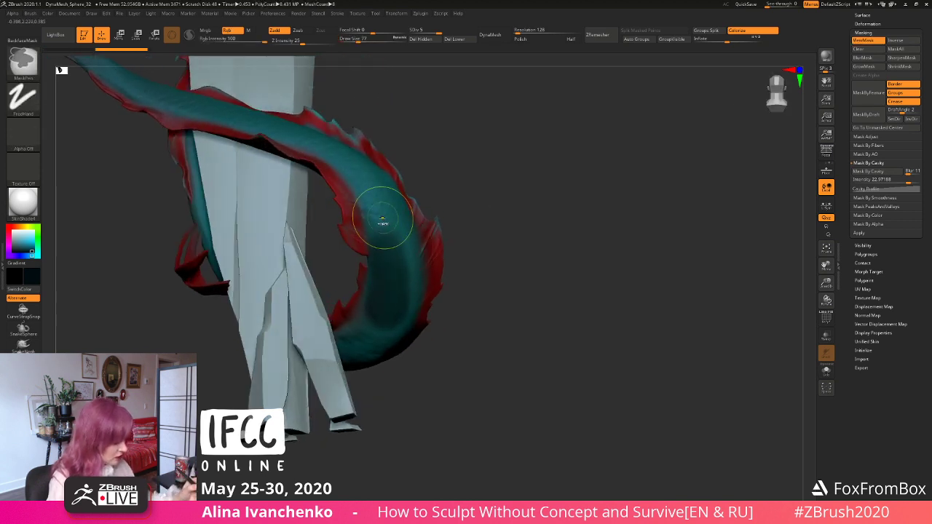
{"action": "left_click_drag", "start_coordinate": [383, 220], "coordinate": [393, 244], "text": "ctrl"}
{"action": "mouse_move", "coordinate": [481, 227]}
{"action": "left_mouse_down"}
{"action": "mouse_move", "coordinate": [416, 219]}
{"action": "mouse_move", "coordinate": [416, 305]}
{"action": "left_mouse_up"}
{"action": "left_click_drag", "start_coordinate": [416, 310], "coordinate": [417, 316], "text": "ctrl"}
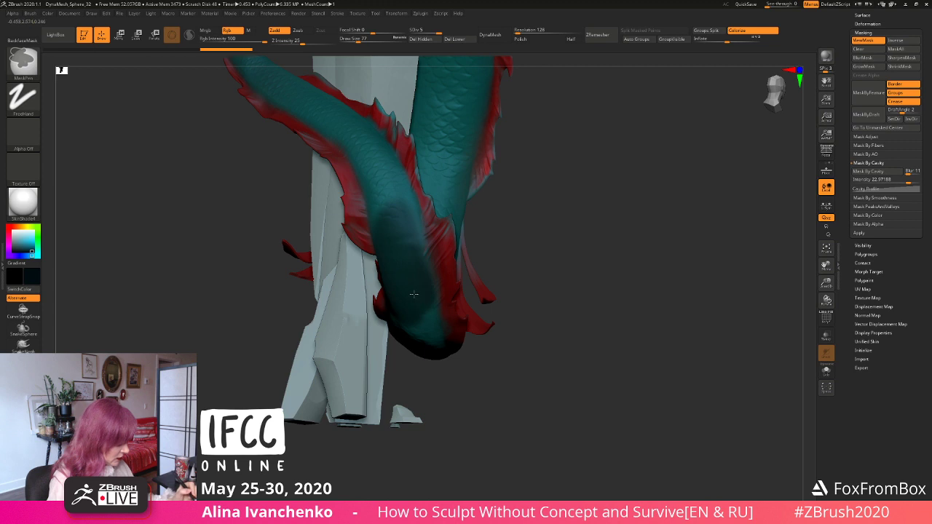
{"action": "mouse_move", "coordinate": [517, 252]}
{"action": "left_mouse_down"}
{"action": "mouse_move", "coordinate": [511, 240]}
{"action": "mouse_move", "coordinate": [503, 266]}
{"action": "mouse_move", "coordinate": [512, 262]}
{"action": "left_mouse_up"}
{"action": "left_click", "coordinate": [410, 292], "text": "ctrl"}
{"action": "left_click_drag", "start_coordinate": [368, 224], "coordinate": [397, 226], "text": "ctrl"}
{"action": "left_click", "coordinate": [511, 219], "text": "ctrl"}
{"action": "left_click_drag", "start_coordinate": [511, 219], "coordinate": [491, 240]}
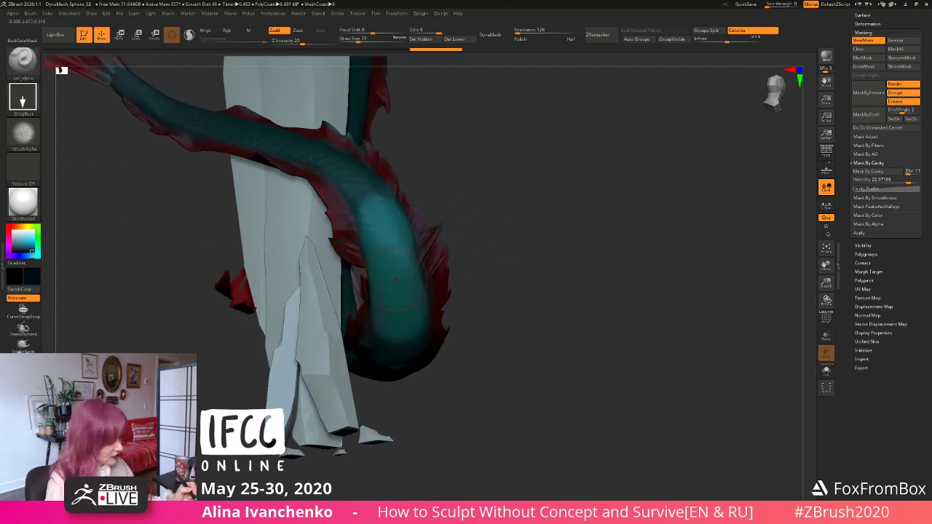
Step: Try the scale alpha at Z intensity 25 on the unmasked patch of the tail's lower bend
{"action": "left_click_drag", "start_coordinate": [394, 267], "coordinate": [409, 318]}
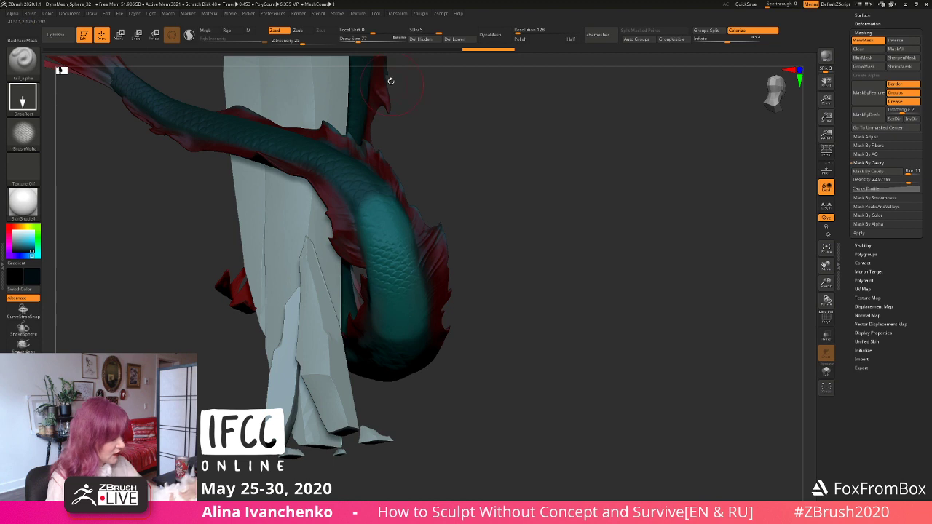
{"action": "left_click", "coordinate": [300, 42]}
{"action": "left_click_drag", "start_coordinate": [472, 244], "coordinate": [472, 256]}
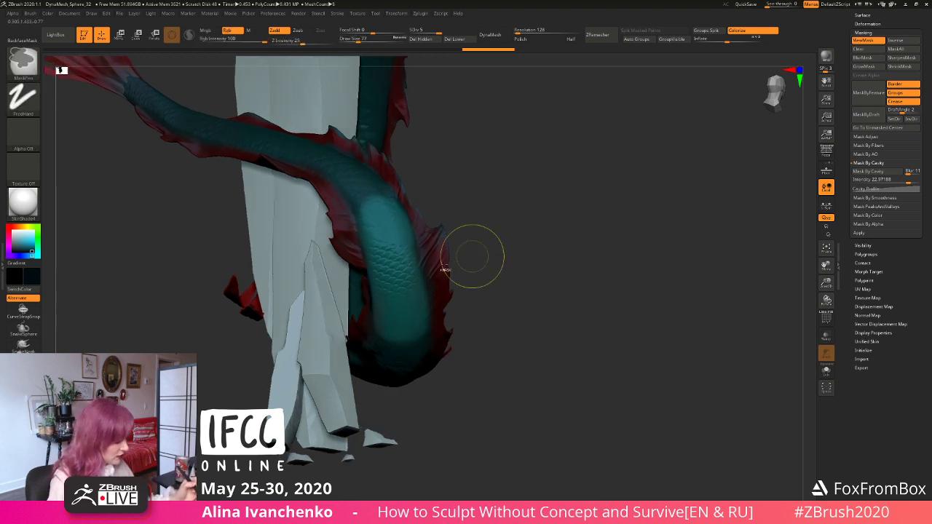
{"action": "key", "text": "ctrl+z"}
{"action": "left_click_drag", "start_coordinate": [464, 191], "coordinate": [477, 206]}
Step: Set the Z intensity to 18 and try the scale alpha again on the unmasked patch
{"action": "left_click", "coordinate": [298, 42]}
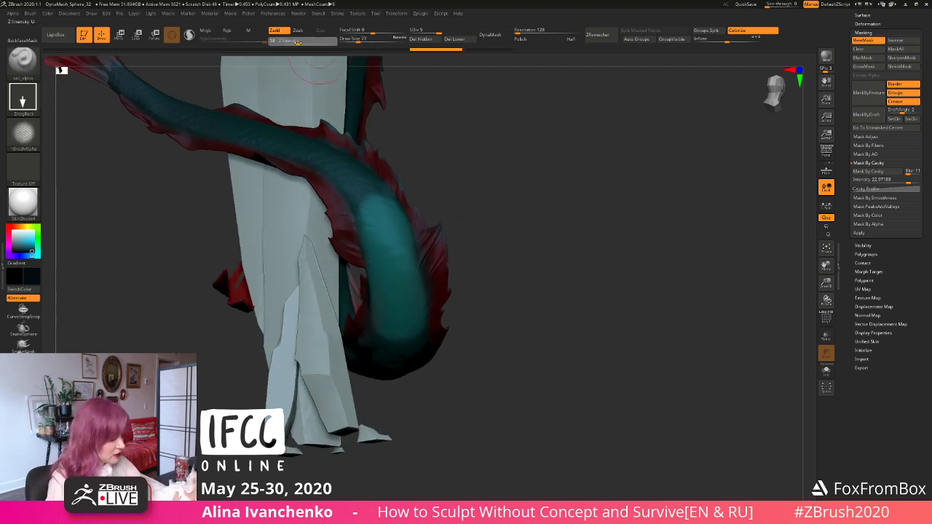
{"action": "mouse_move", "coordinate": [389, 253]}
{"action": "left_mouse_down"}
{"action": "mouse_move", "coordinate": [405, 309]}
{"action": "mouse_move", "coordinate": [404, 300]}
{"action": "left_mouse_up"}
{"action": "mouse_move", "coordinate": [479, 236]}
{"action": "left_mouse_down"}
{"action": "mouse_move", "coordinate": [484, 252]}
{"action": "mouse_move", "coordinate": [473, 240]}
{"action": "left_mouse_up"}
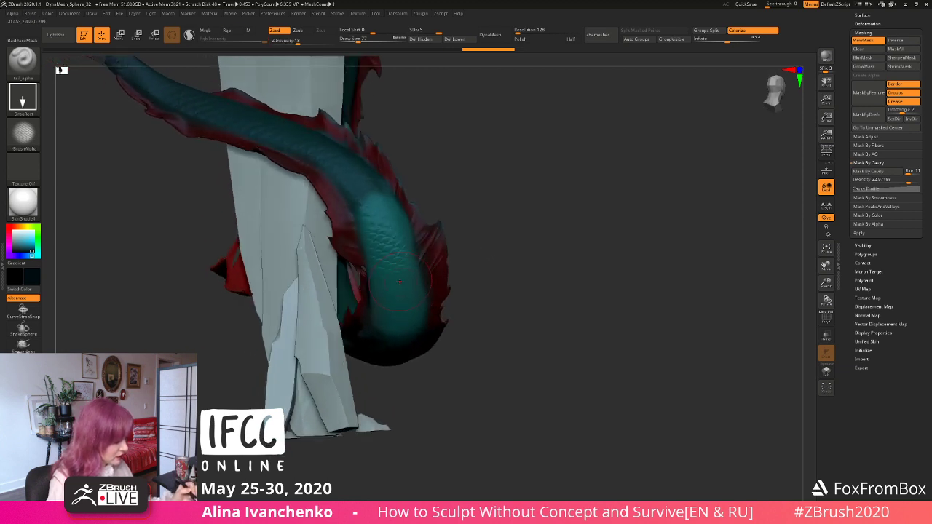
{"action": "left_click_drag", "start_coordinate": [395, 270], "coordinate": [416, 324]}
{"action": "mouse_move", "coordinate": [464, 263]}
{"action": "left_mouse_down"}
{"action": "mouse_move", "coordinate": [491, 225]}
{"action": "mouse_move", "coordinate": [483, 265]}
{"action": "mouse_move", "coordinate": [499, 243]}
{"action": "mouse_move", "coordinate": [507, 250]}
{"action": "mouse_move", "coordinate": [472, 271]}
{"action": "mouse_move", "coordinate": [487, 251]}
{"action": "left_mouse_up"}
{"action": "key", "text": "ctrl+z"}
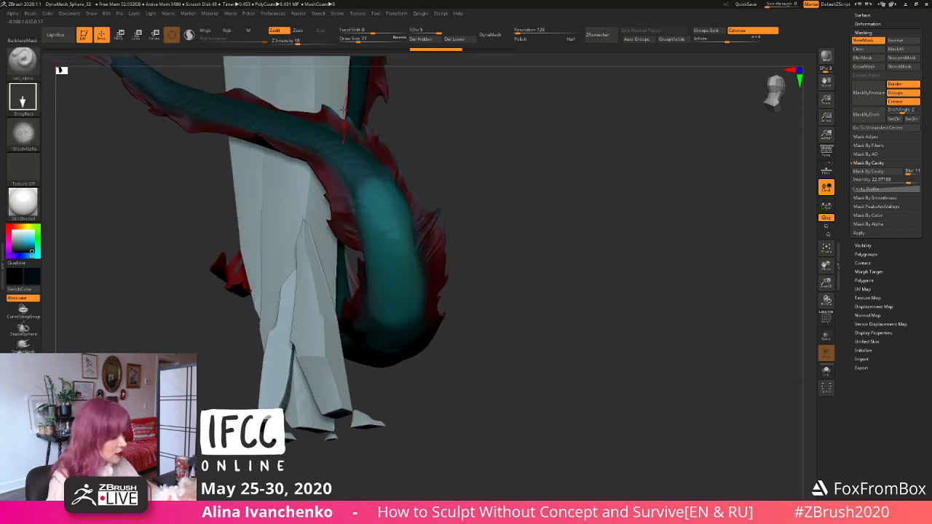
Step: Set the Z intensity to 15, stamp scales over the unmasked patch of the bend and clear the mask
{"action": "left_click", "coordinate": [297, 41]}
{"action": "key", "text": "Return"}
{"action": "left_click_drag", "start_coordinate": [394, 255], "coordinate": [405, 337]}
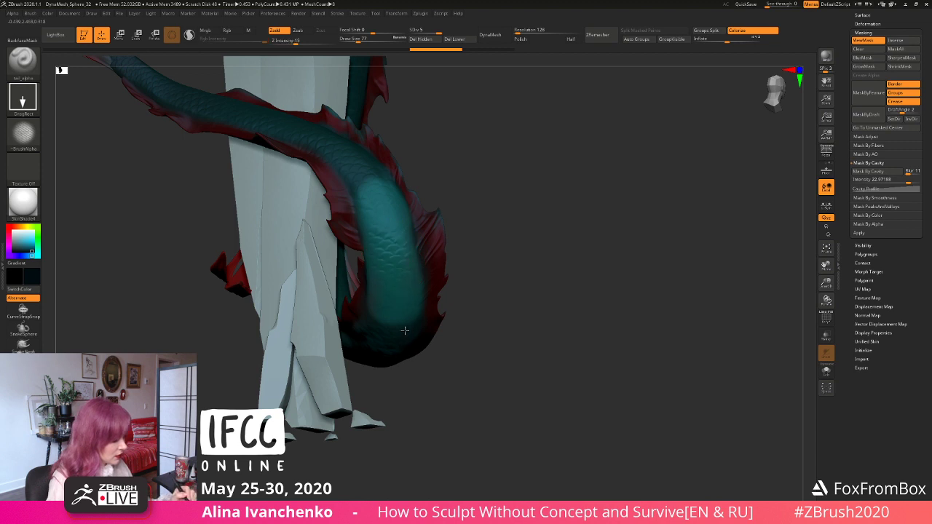
{"action": "mouse_move", "coordinate": [476, 241]}
{"action": "left_mouse_down"}
{"action": "mouse_move", "coordinate": [528, 267]}
{"action": "mouse_move", "coordinate": [520, 217]}
{"action": "left_mouse_up"}
{"action": "left_click_drag", "start_coordinate": [517, 220], "coordinate": [530, 238], "text": "ctrl"}
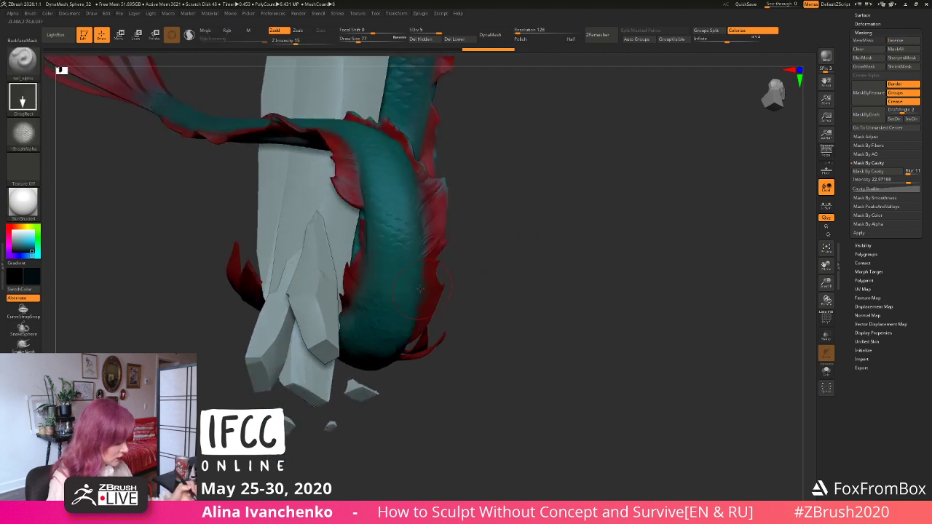
Step: Isolate a smaller patch lower on the bend with an inverted mask, stamp scales on it and clear the mask
{"action": "mouse_move", "coordinate": [385, 277]}
{"action": "left_mouse_down", "text": "ctrl"}
{"action": "mouse_move", "coordinate": [411, 281]}
{"action": "mouse_move", "coordinate": [372, 268]}
{"action": "mouse_move", "coordinate": [409, 281]}
{"action": "mouse_move", "coordinate": [406, 297]}
{"action": "left_mouse_up", "text": "ctrl"}
{"action": "left_click", "coordinate": [512, 248], "text": "ctrl"}
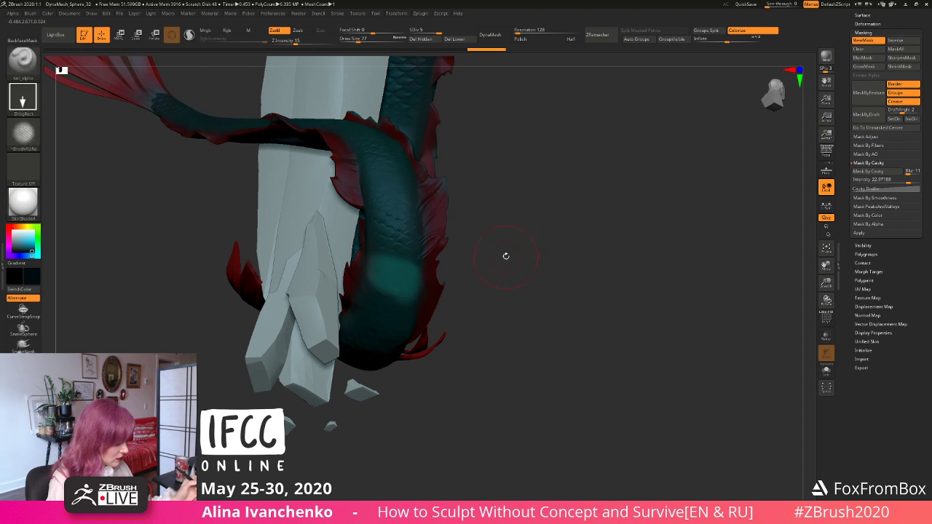
{"action": "left_click_drag", "start_coordinate": [503, 255], "coordinate": [487, 265]}
{"action": "left_click", "coordinate": [392, 307], "text": "ctrl"}
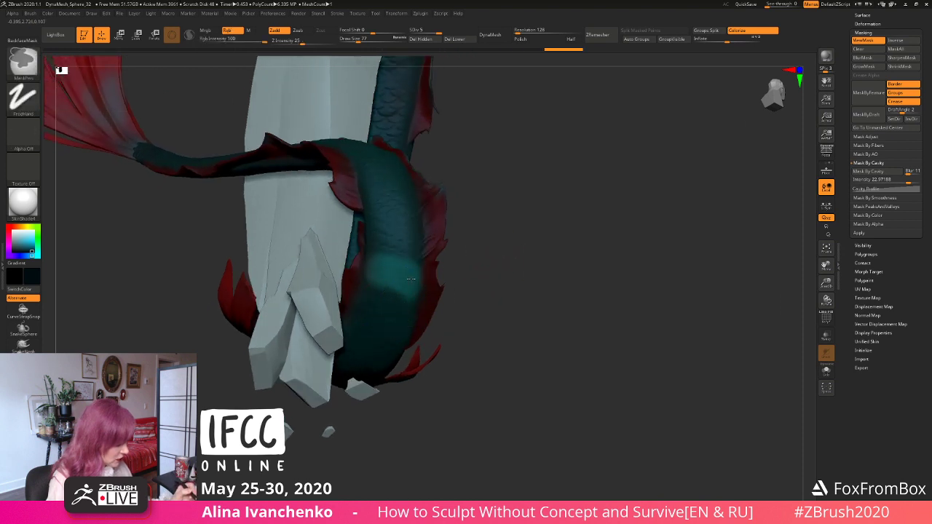
{"action": "left_click", "coordinate": [386, 280], "text": "ctrl"}
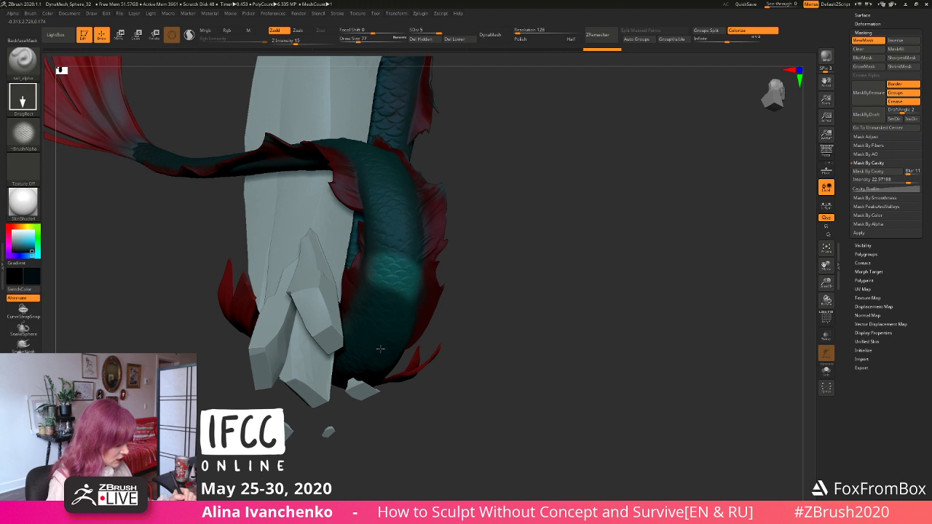
{"action": "key", "text": "ctrl"}
{"action": "mouse_move", "coordinate": [512, 284]}
{"action": "left_mouse_down"}
{"action": "mouse_move", "coordinate": [495, 337]}
{"action": "mouse_move", "coordinate": [491, 323]}
{"action": "mouse_move", "coordinate": [492, 350]}
{"action": "mouse_move", "coordinate": [496, 302]}
{"action": "left_mouse_up"}
{"action": "left_click_drag", "start_coordinate": [501, 263], "coordinate": [492, 323]}
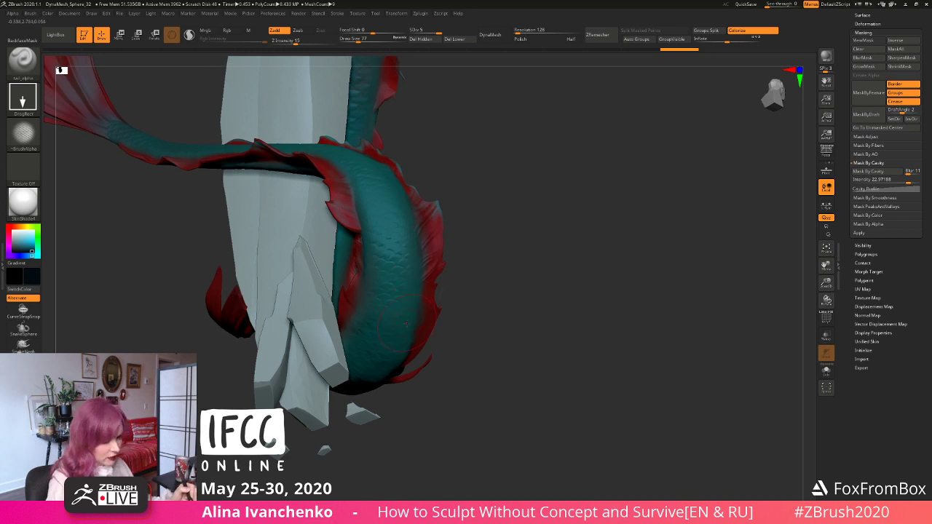
Step: Mask another small patch near the underside of the tail's bend and invert the mask to isolate it
{"action": "key", "text": "ctrl"}
{"action": "key", "text": "ctrl+h"}
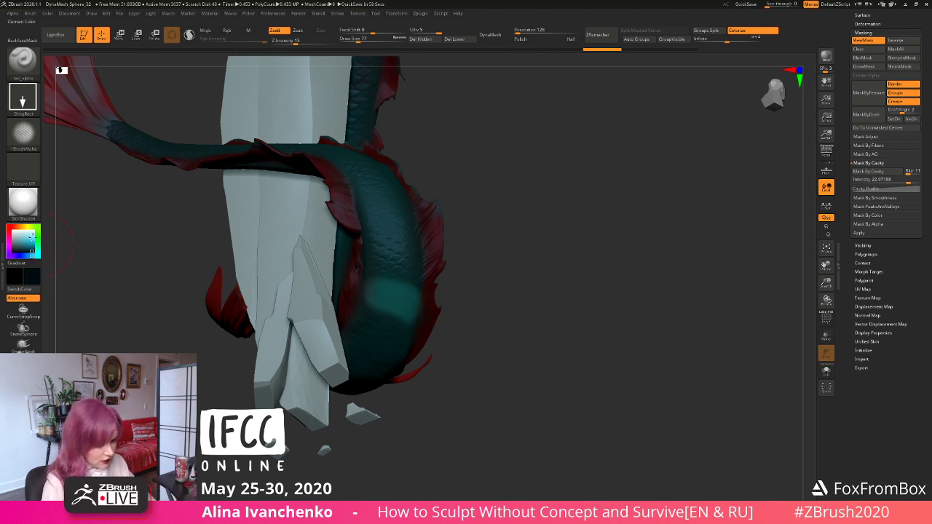
Step: Sample the tail's teal, enable the RGB channel and try stamping coloured scales on the isolated patch
{"action": "left_click_drag", "start_coordinate": [25, 242], "coordinate": [398, 298]}
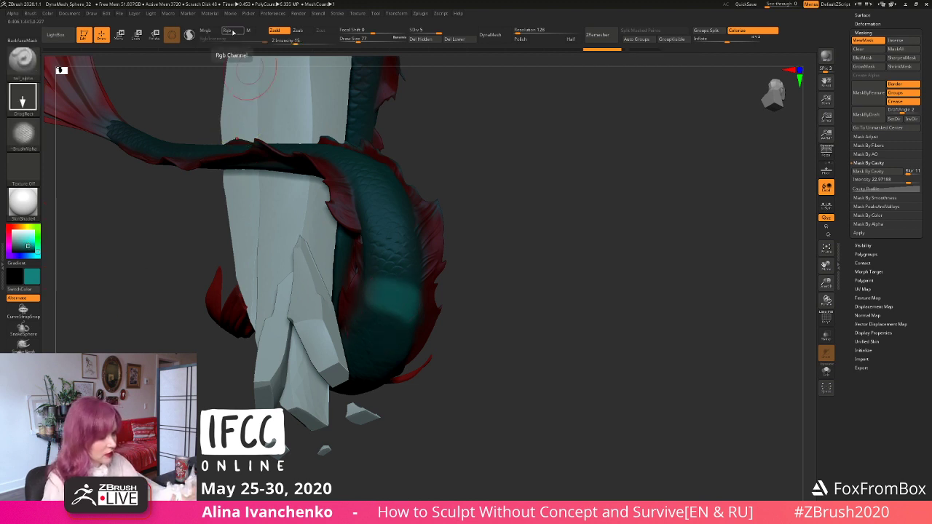
{"action": "left_click", "coordinate": [233, 31]}
{"action": "left_click_drag", "start_coordinate": [395, 299], "coordinate": [377, 353]}
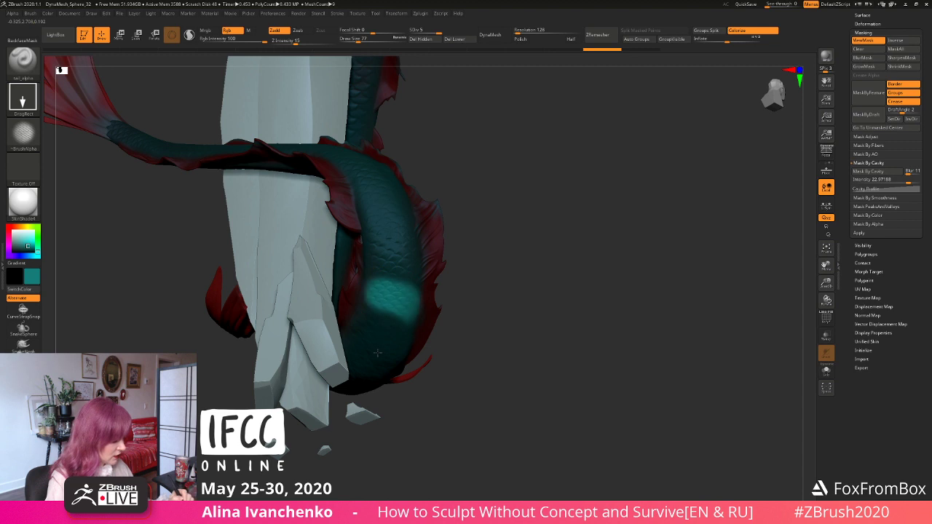
{"action": "key", "text": "ctrl+z"}
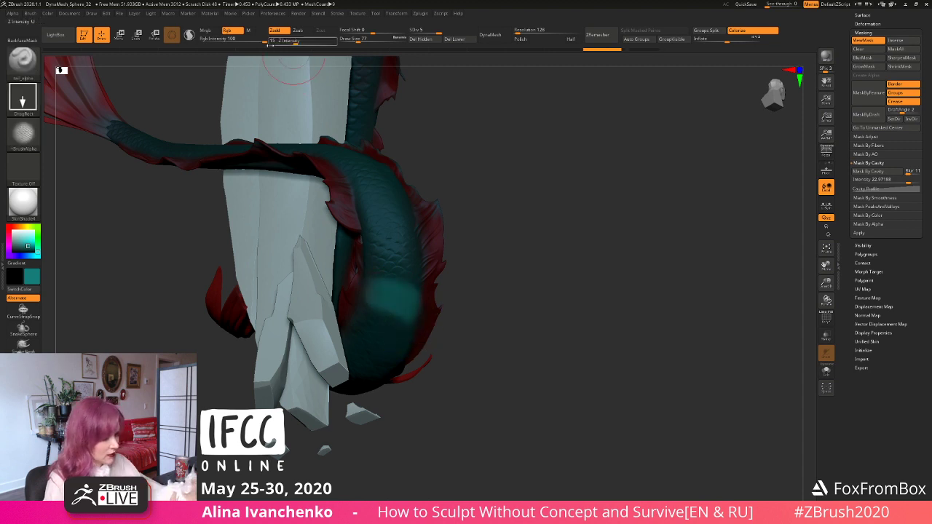
Step: Lower the RGB intensity and try the coloured scale stamp again on the isolated patch
{"action": "left_click", "coordinate": [237, 41]}
{"action": "left_click_drag", "start_coordinate": [237, 41], "coordinate": [234, 41]}
{"action": "left_click_drag", "start_coordinate": [393, 297], "coordinate": [385, 346]}
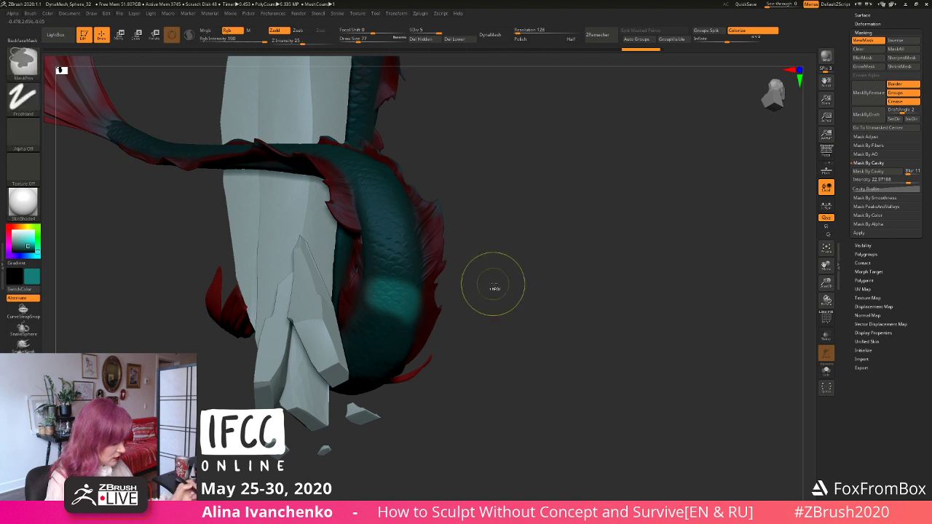
{"action": "mouse_move", "coordinate": [493, 287]}
{"action": "left_mouse_down"}
{"action": "mouse_move", "coordinate": [496, 339]}
{"action": "mouse_move", "coordinate": [489, 329]}
{"action": "mouse_move", "coordinate": [484, 347]}
{"action": "left_mouse_up"}
{"action": "key", "text": "ctrl"}
{"action": "left_click", "coordinate": [483, 353], "text": "ctrl"}
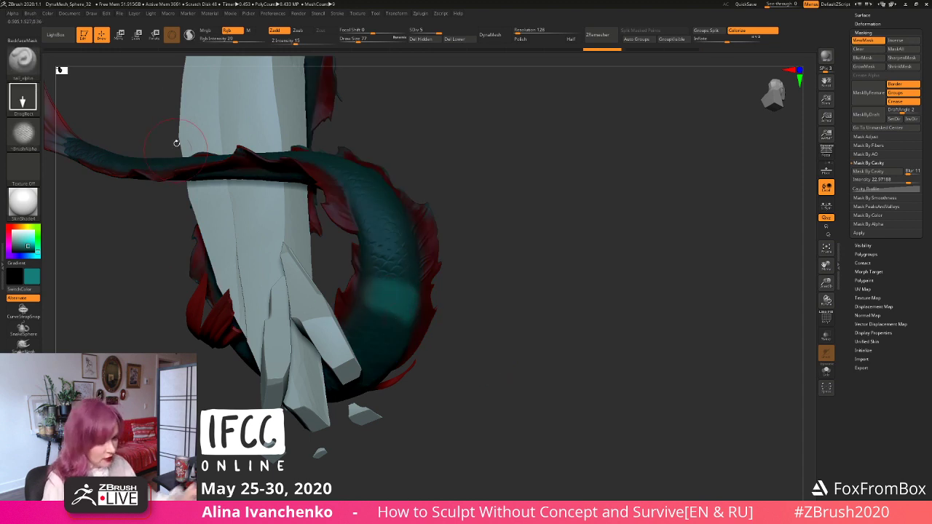
Step: Turn the RGB channel off, stamp the scales on the isolated patch as relief only and clear the mask
{"action": "left_click", "coordinate": [240, 31]}
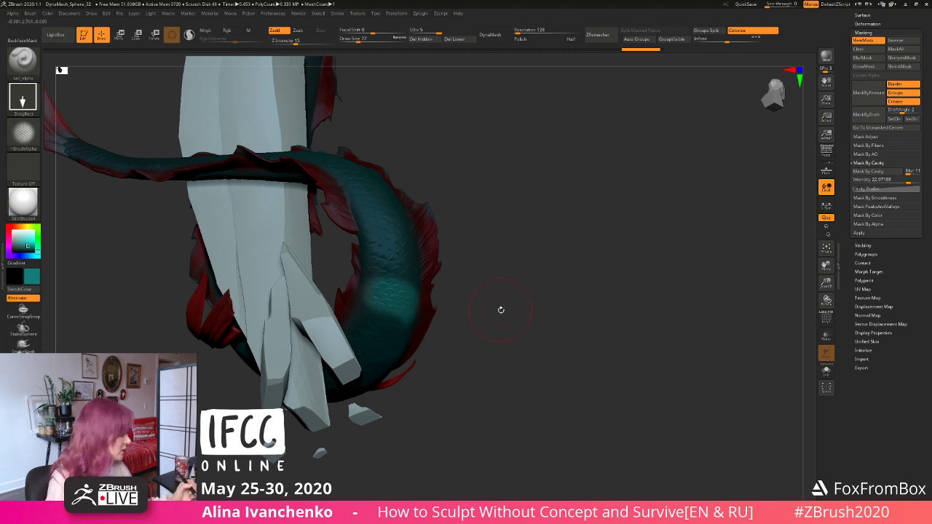
{"action": "mouse_move", "coordinate": [500, 311]}
{"action": "left_mouse_down"}
{"action": "mouse_move", "coordinate": [498, 327]}
{"action": "mouse_move", "coordinate": [489, 306]}
{"action": "left_mouse_up"}
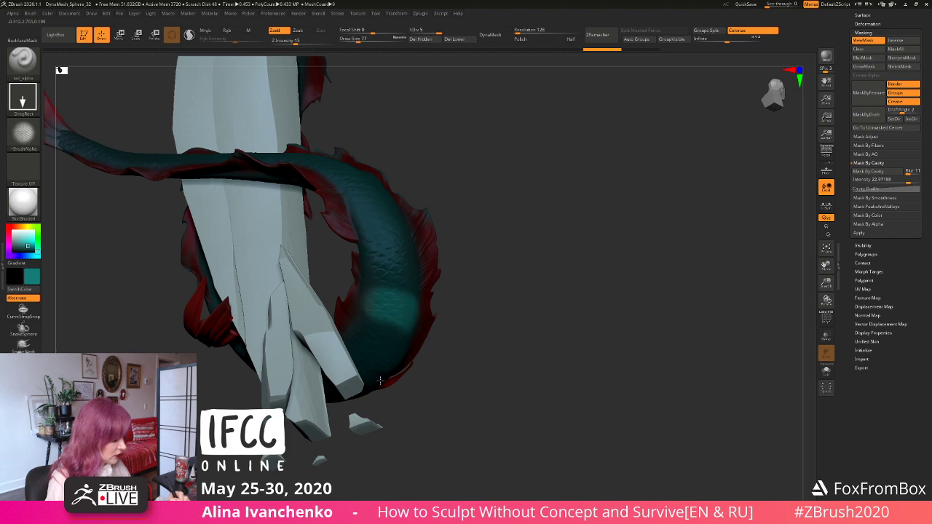
{"action": "left_click_drag", "start_coordinate": [479, 311], "coordinate": [321, 226]}
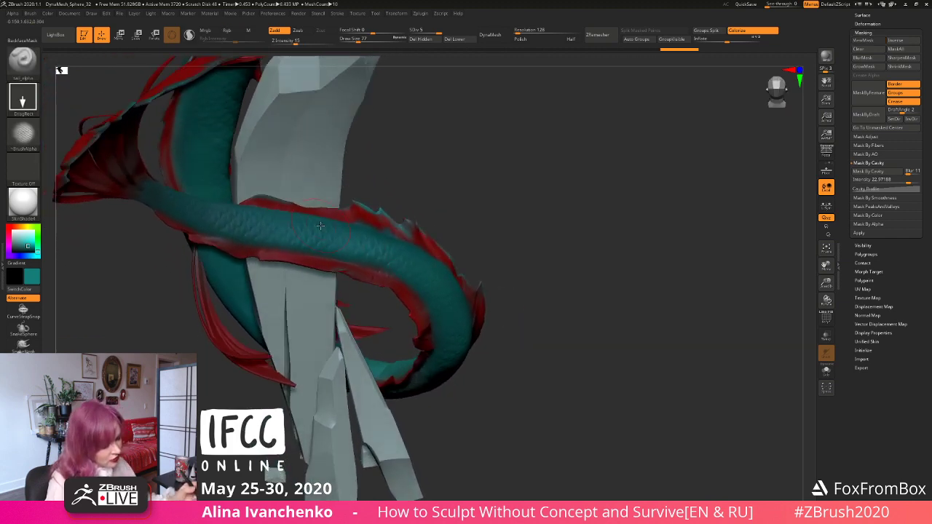
Step: Examine the scale coverage along the side of the tail beside the rock, from the bend up to the hips
{"action": "left_click_drag", "start_coordinate": [549, 262], "coordinate": [418, 320]}
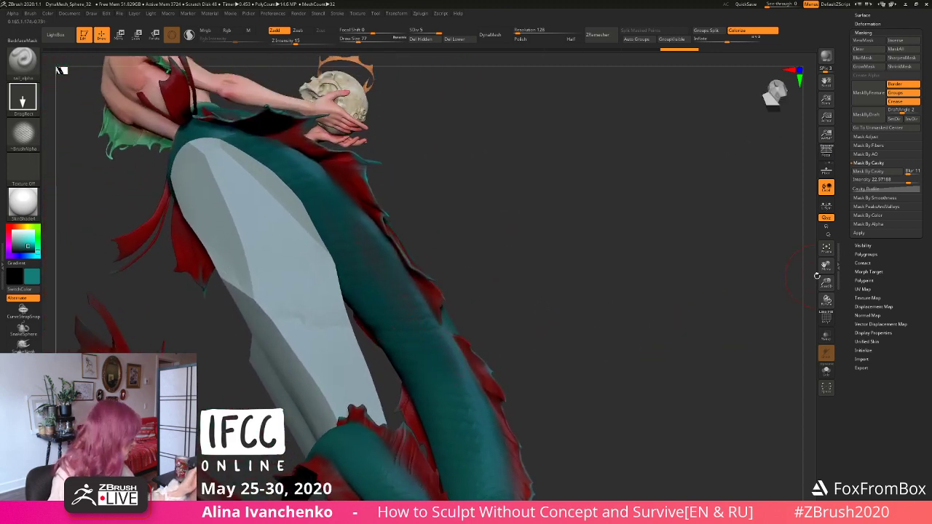
{"action": "left_click_drag", "start_coordinate": [826, 284], "coordinate": [826, 328]}
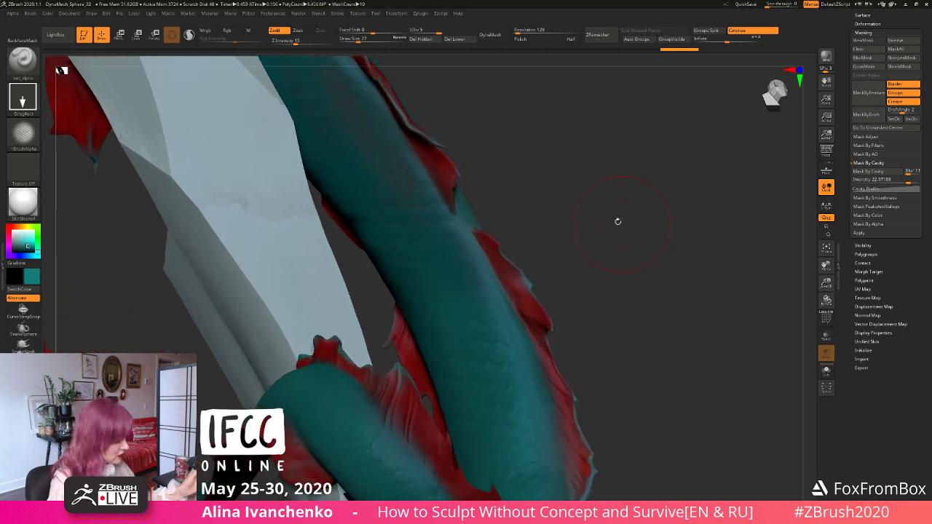
{"action": "left_click_drag", "start_coordinate": [617, 221], "coordinate": [379, 273]}
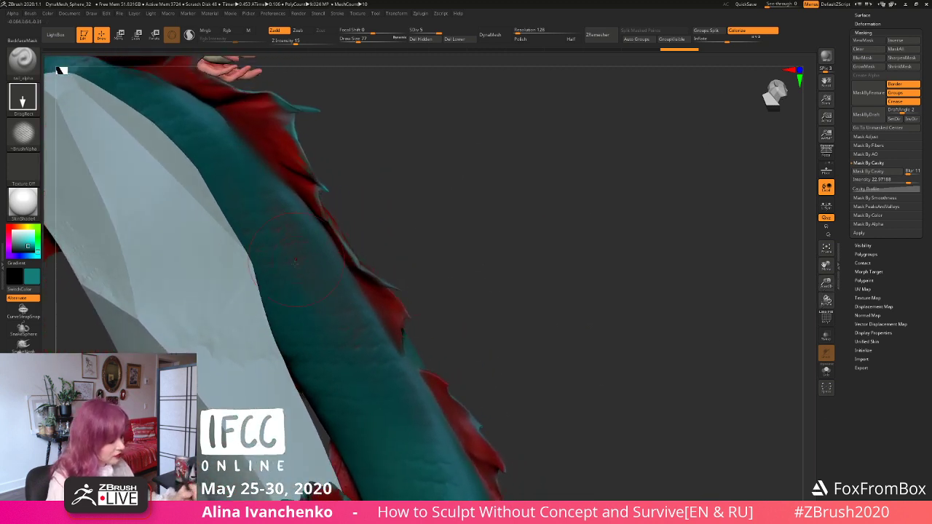
{"action": "left_click_drag", "start_coordinate": [536, 278], "coordinate": [530, 259], "text": "alt"}
{"action": "left_click_drag", "start_coordinate": [641, 291], "coordinate": [286, 362], "text": "alt"}
Step: Examine the scales on the front of the tail up close and on the whole mermaid figure
{"action": "left_click_drag", "start_coordinate": [827, 284], "coordinate": [693, 241]}
{"action": "mouse_move", "coordinate": [521, 215]}
{"action": "left_mouse_down"}
{"action": "mouse_move", "coordinate": [477, 284]}
{"action": "mouse_move", "coordinate": [505, 183]}
{"action": "mouse_move", "coordinate": [504, 131]}
{"action": "mouse_move", "coordinate": [532, 223]}
{"action": "left_mouse_up"}
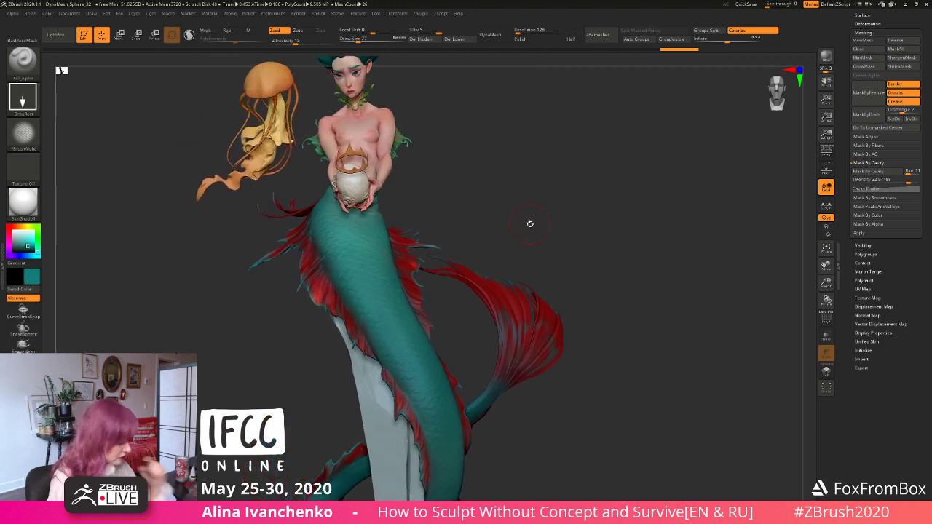
{"action": "left_click_drag", "start_coordinate": [522, 180], "coordinate": [479, 305]}
{"action": "key", "text": "f"}
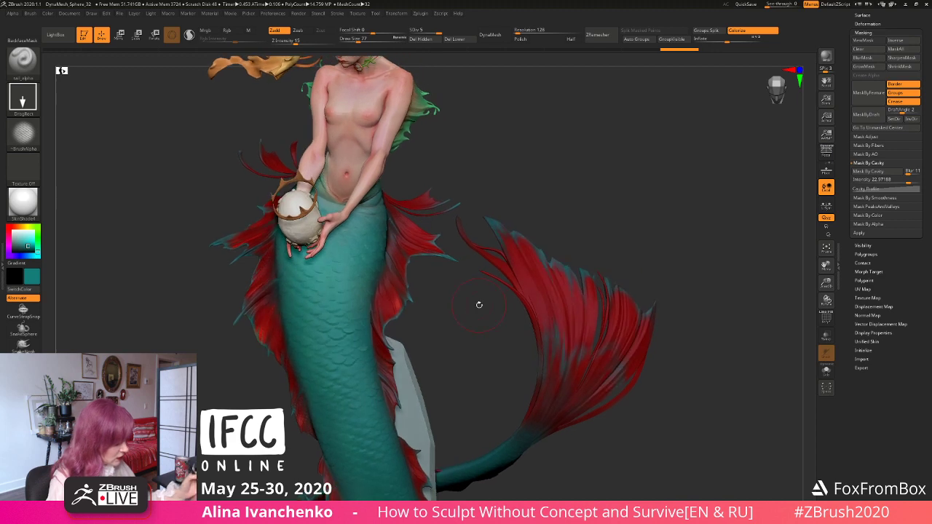
{"action": "left_click_drag", "start_coordinate": [826, 284], "coordinate": [826, 337]}
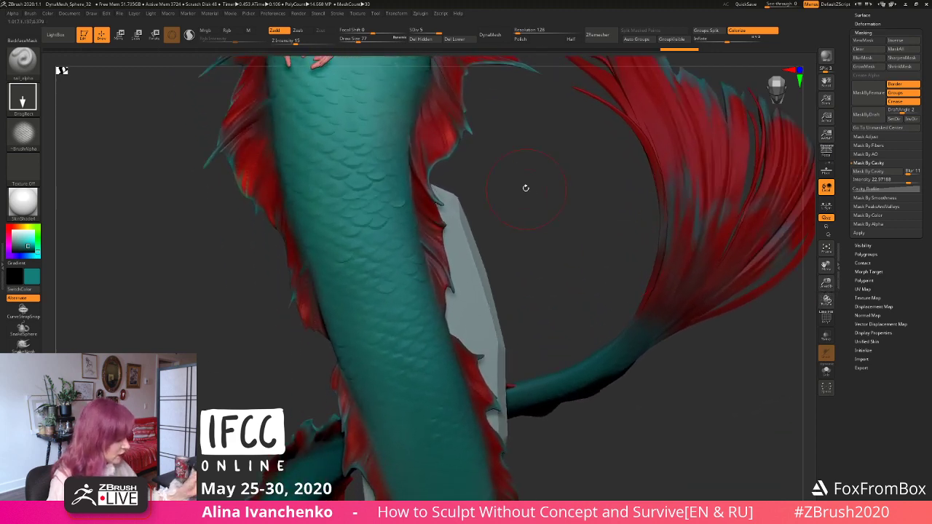
{"action": "left_click_drag", "start_coordinate": [525, 187], "coordinate": [449, 352], "text": "alt"}
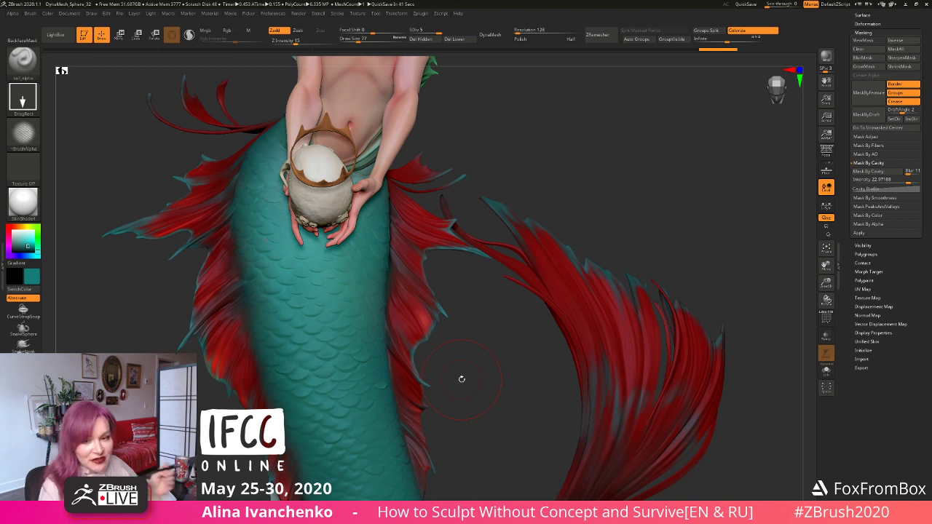
{"action": "left_click_drag", "start_coordinate": [547, 153], "coordinate": [678, 252]}
{"action": "left_click_drag", "start_coordinate": [542, 231], "coordinate": [531, 204]}
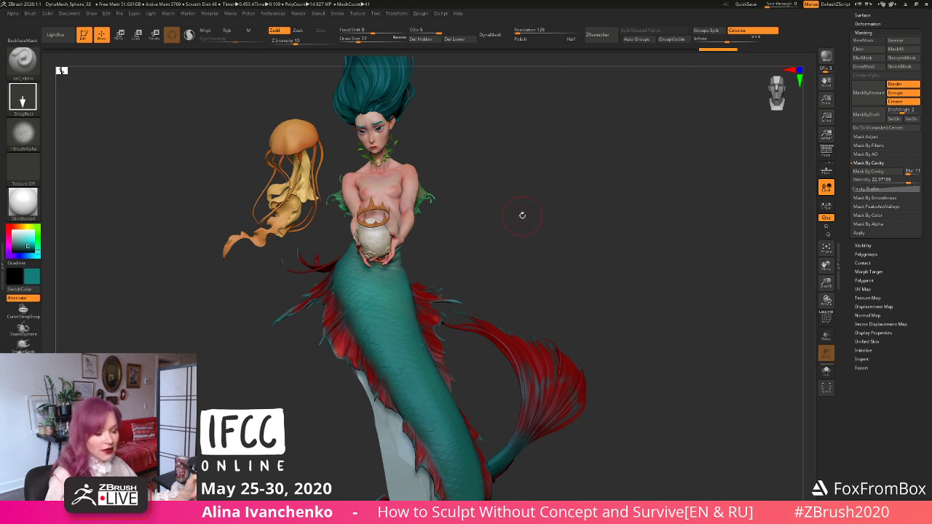
Step: Examine the whole mermaid sculpture from the front and around to its side beside the rock
{"action": "mouse_move", "coordinate": [521, 211]}
{"action": "left_mouse_down"}
{"action": "mouse_move", "coordinate": [520, 192]}
{"action": "mouse_move", "coordinate": [515, 208]}
{"action": "mouse_move", "coordinate": [529, 206]}
{"action": "mouse_move", "coordinate": [520, 214]}
{"action": "left_mouse_up"}
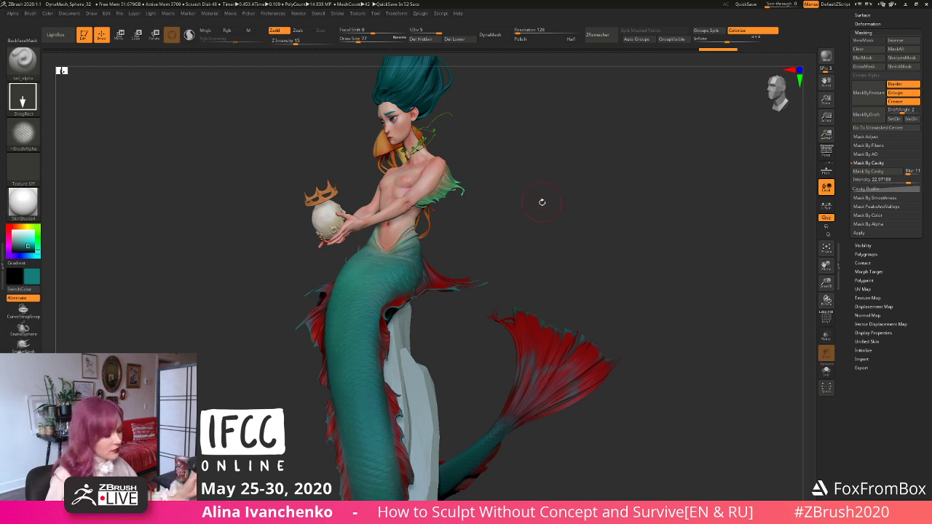
{"action": "left_click_drag", "start_coordinate": [543, 203], "coordinate": [499, 242]}
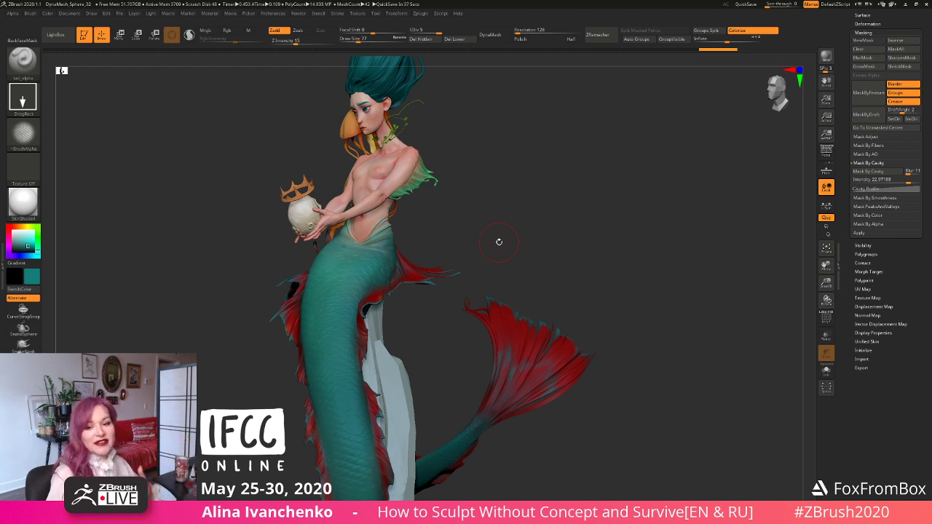
{"action": "left_click_drag", "start_coordinate": [503, 197], "coordinate": [507, 198]}
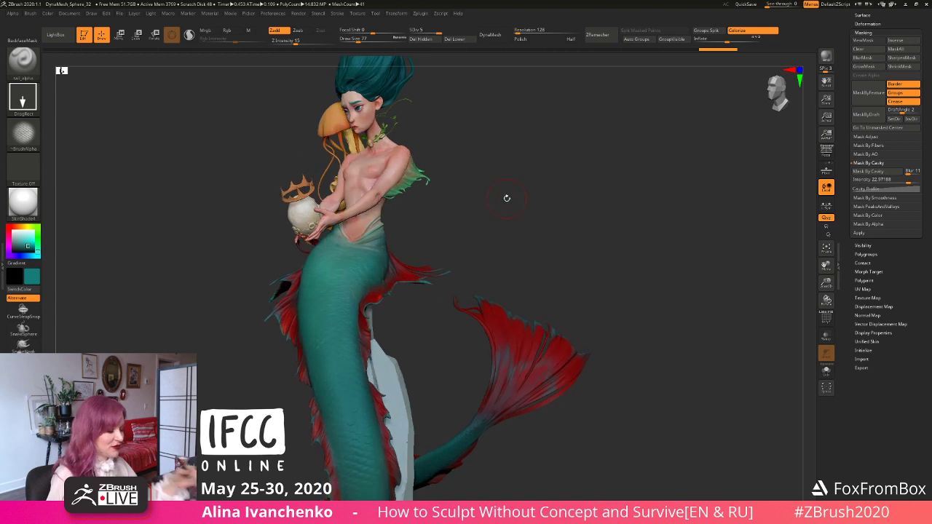
{"action": "left_click_drag", "start_coordinate": [526, 242], "coordinate": [502, 212]}
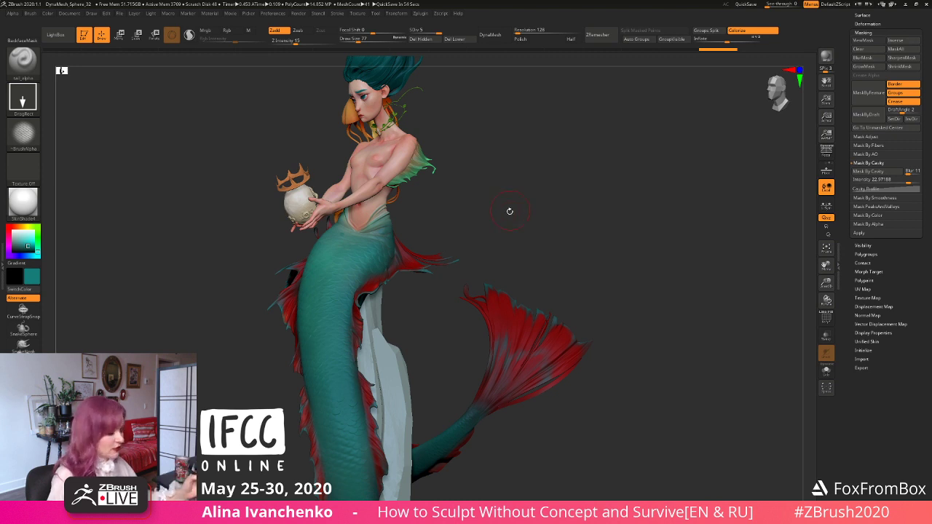
{"action": "left_click_drag", "start_coordinate": [510, 210], "coordinate": [536, 244]}
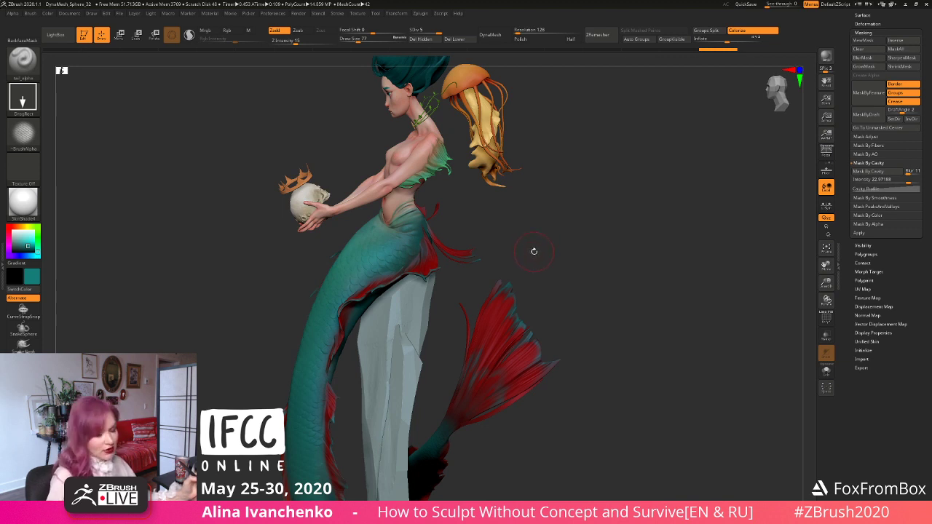
{"action": "left_click_drag", "start_coordinate": [533, 251], "coordinate": [537, 250]}
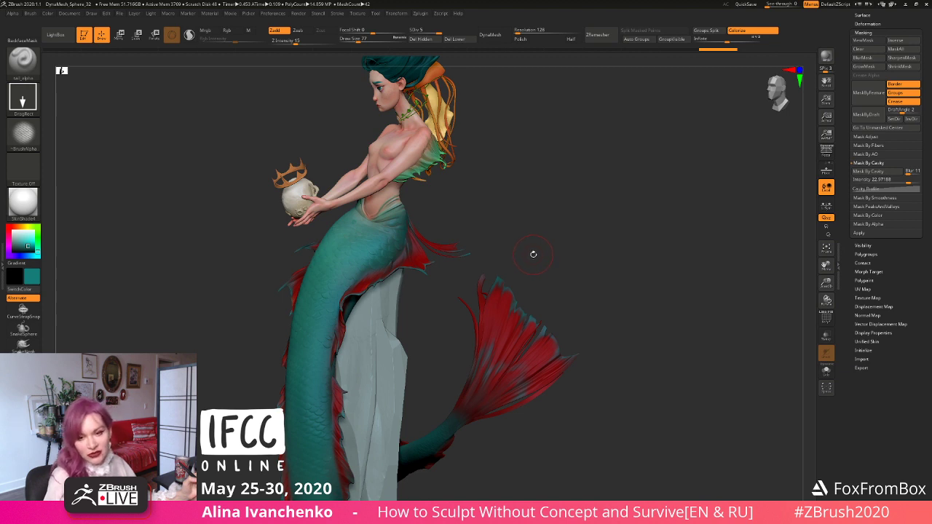
{"action": "left_click_drag", "start_coordinate": [532, 251], "coordinate": [532, 259]}
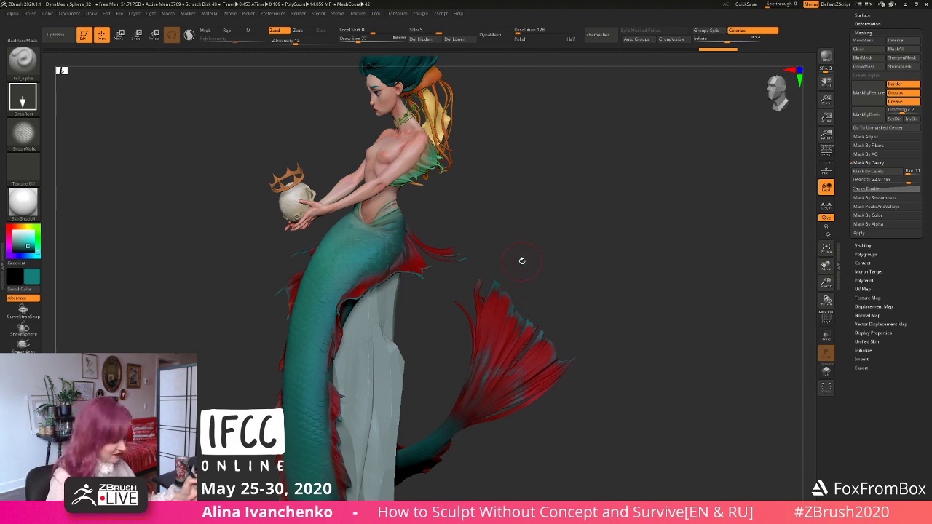
{"action": "left_click_drag", "start_coordinate": [521, 261], "coordinate": [508, 272]}
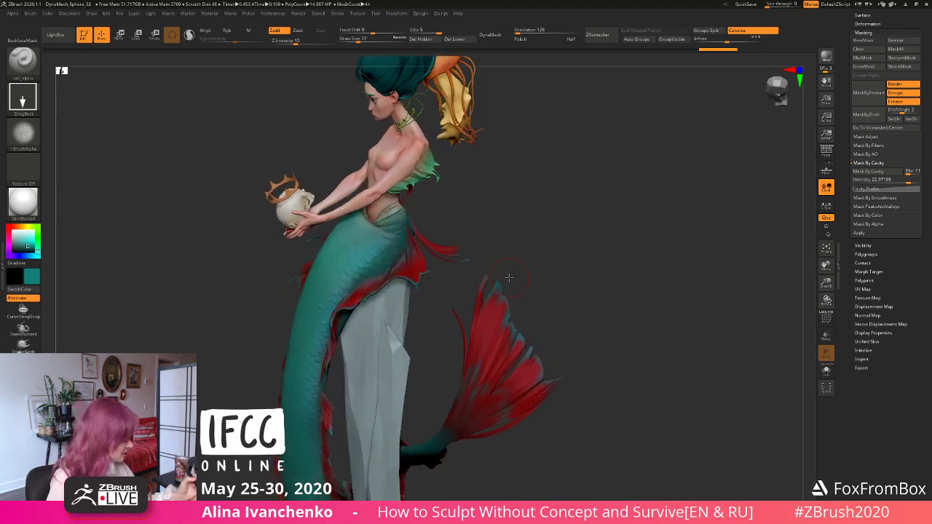
Step: Switch to the DamStandard brush with a draw size of 20 for detailing the red fin at the hip
{"action": "left_click_drag", "start_coordinate": [826, 283], "coordinate": [802, 350]}
{"action": "mouse_move", "coordinate": [542, 304]}
{"action": "left_mouse_down"}
{"action": "mouse_move", "coordinate": [451, 372]}
{"action": "mouse_move", "coordinate": [443, 335]}
{"action": "mouse_move", "coordinate": [444, 358]}
{"action": "left_mouse_up"}
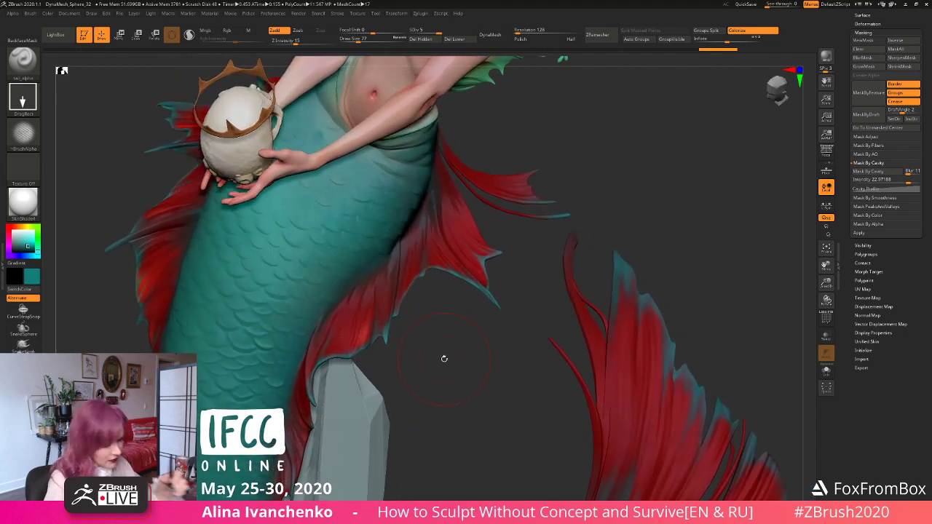
{"action": "key", "text": "b"}
{"action": "key", "text": "d"}
{"action": "key", "text": "s"}
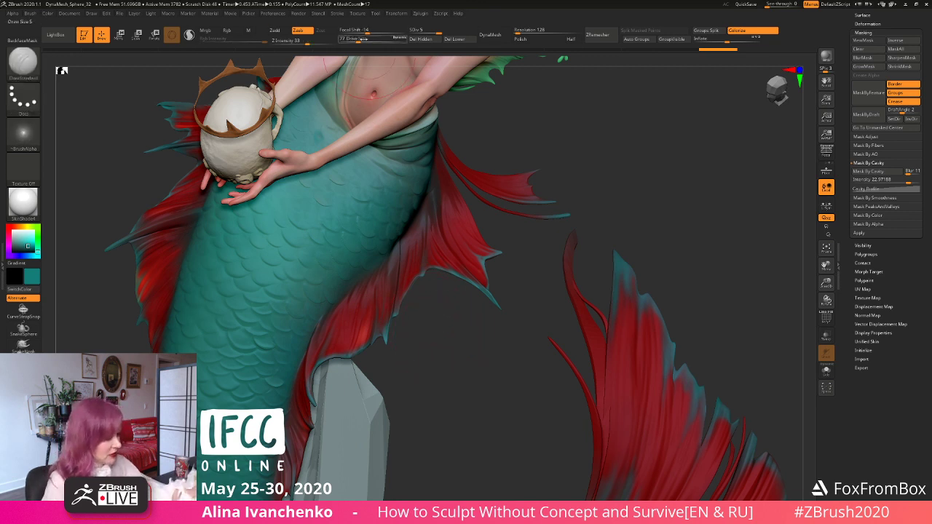
{"action": "left_click_drag", "start_coordinate": [355, 40], "coordinate": [350, 40]}
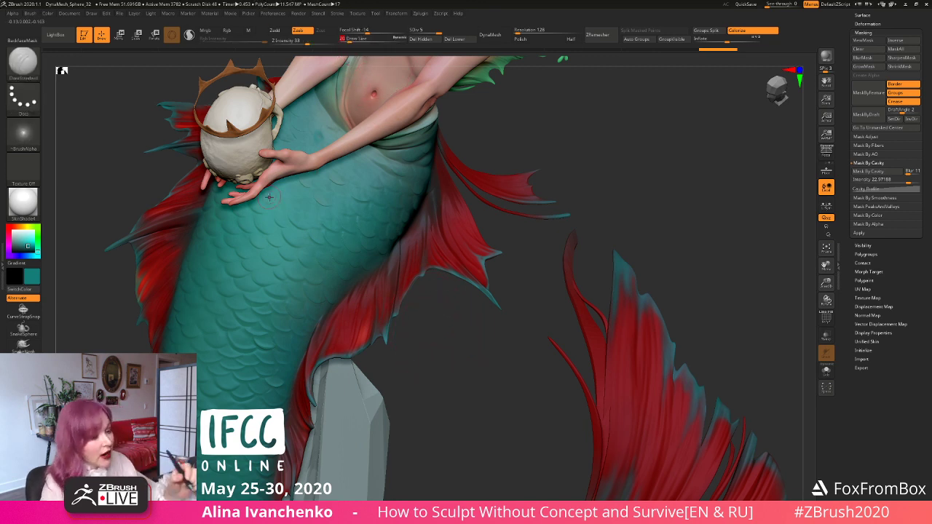
Step: Load the sharp KNIFE brush from the clay brush folder in LightBox and set its Z Intensity to 18
{"action": "left_click", "coordinate": [59, 36]}
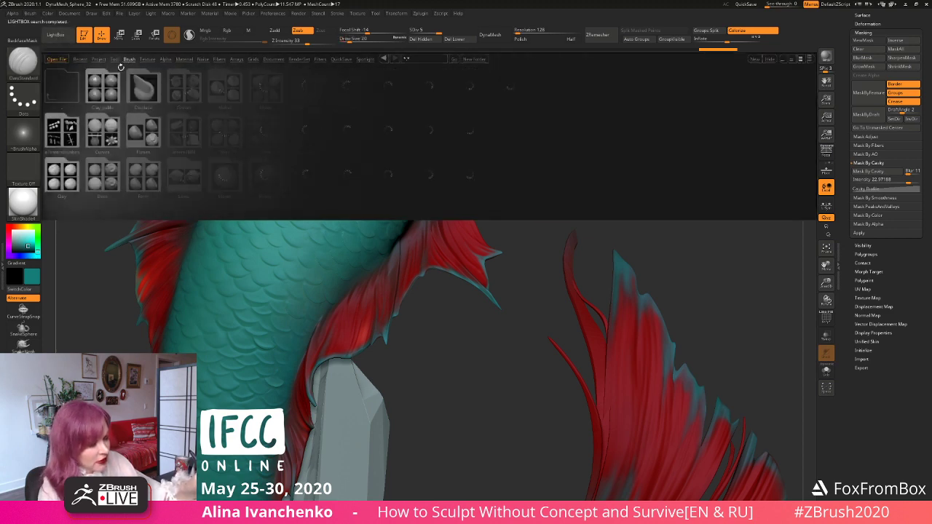
{"action": "left_click", "coordinate": [106, 85]}
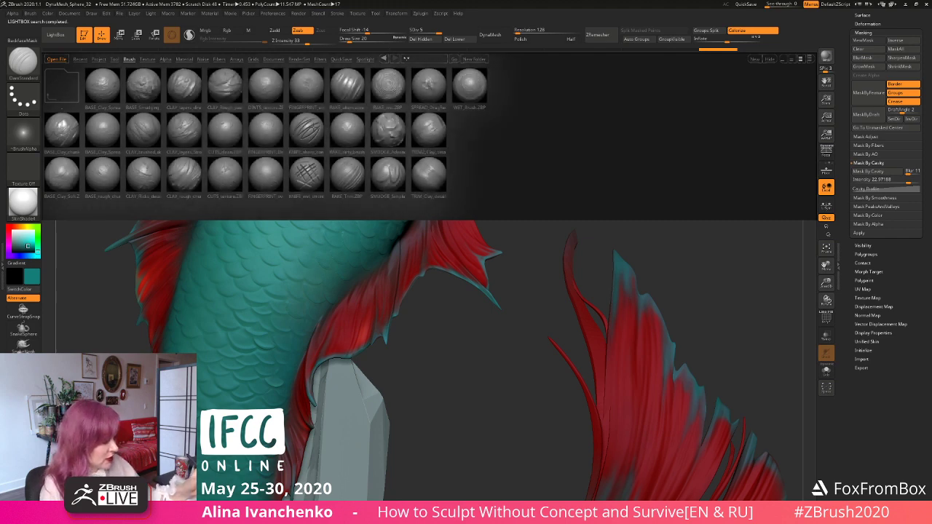
{"action": "double_click", "coordinate": [307, 129]}
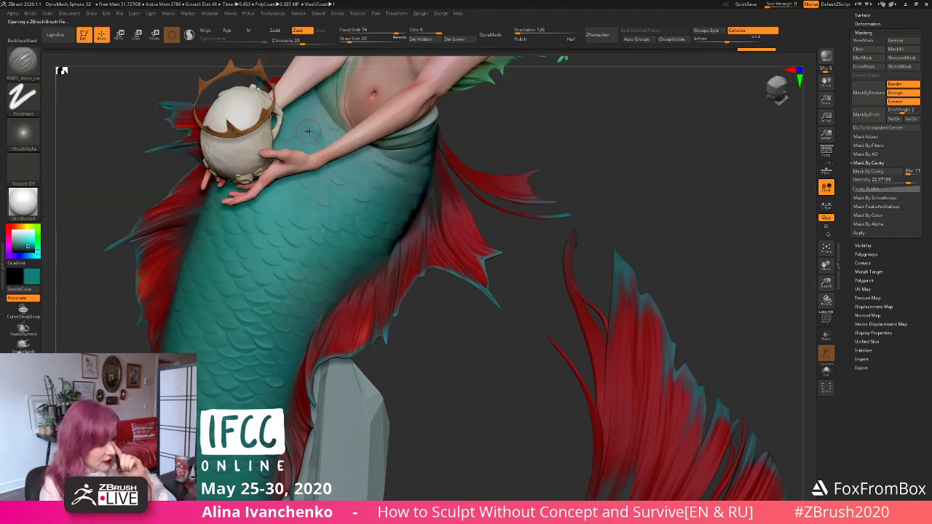
{"action": "right_click_drag", "start_coordinate": [308, 131], "coordinate": [423, 356]}
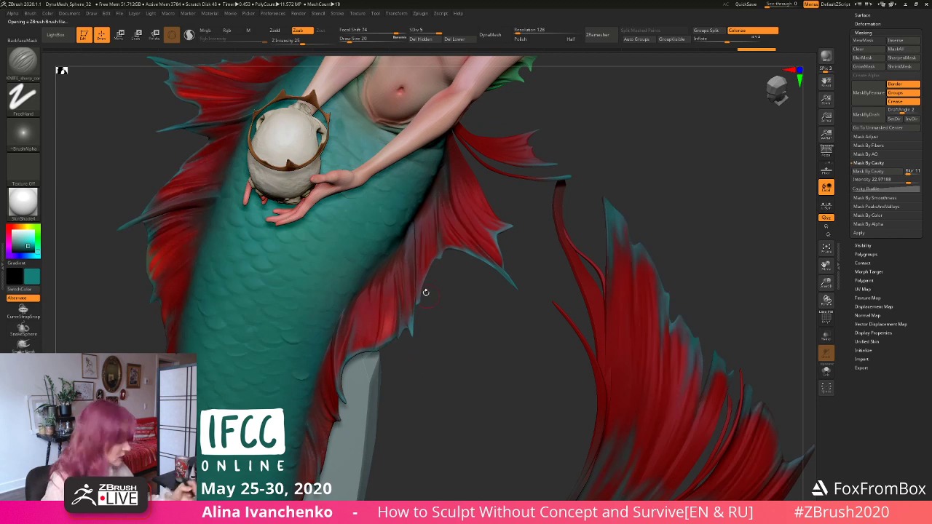
{"action": "left_click_drag", "start_coordinate": [302, 42], "coordinate": [297, 41]}
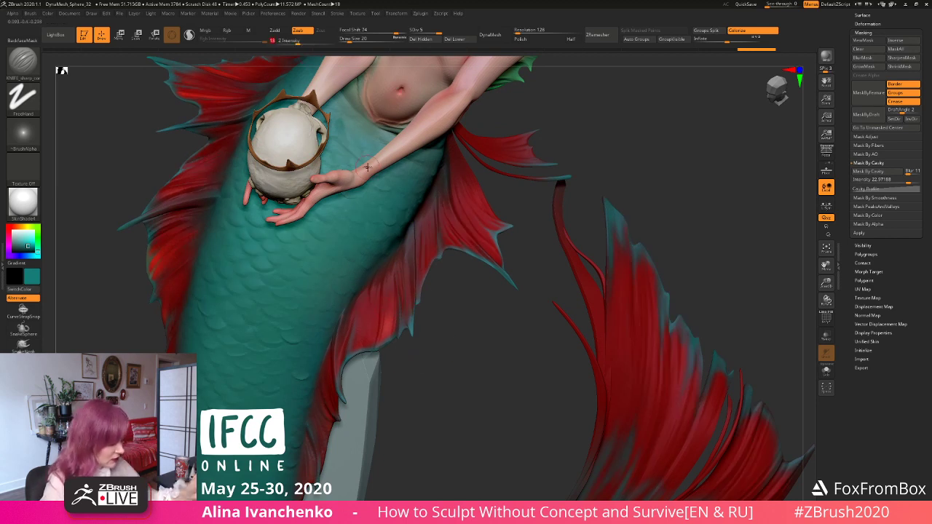
Step: Turn on BackfaceMask and carve fine grooves into the red hip fin above the rock with a draw size of 8
{"action": "left_click_drag", "start_coordinate": [827, 284], "coordinate": [806, 297]}
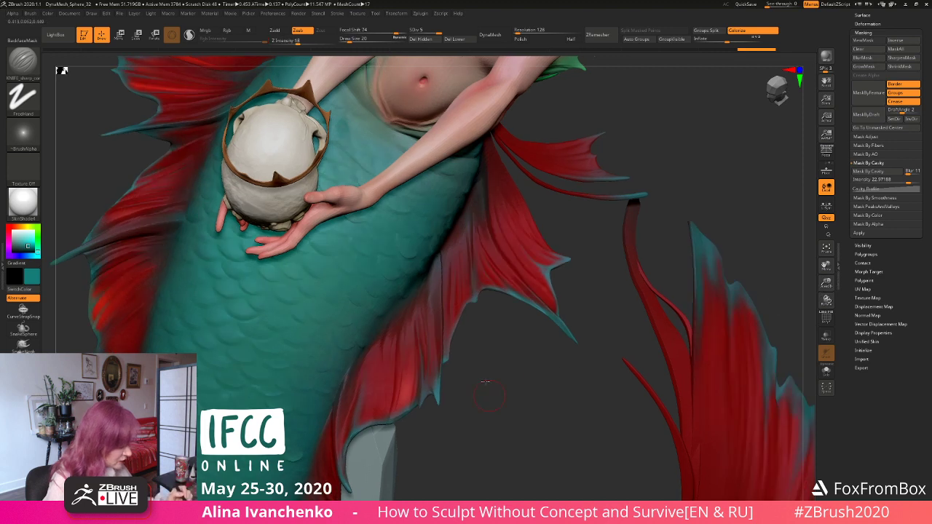
{"action": "left_click_drag", "start_coordinate": [485, 381], "coordinate": [475, 312], "text": "alt"}
{"action": "left_click", "coordinate": [22, 40]}
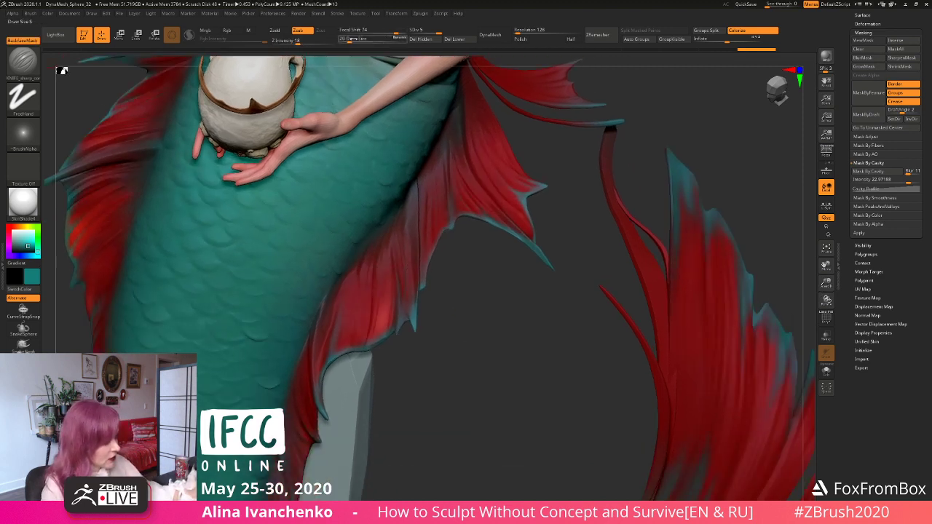
{"action": "left_click_drag", "start_coordinate": [433, 326], "coordinate": [410, 327]}
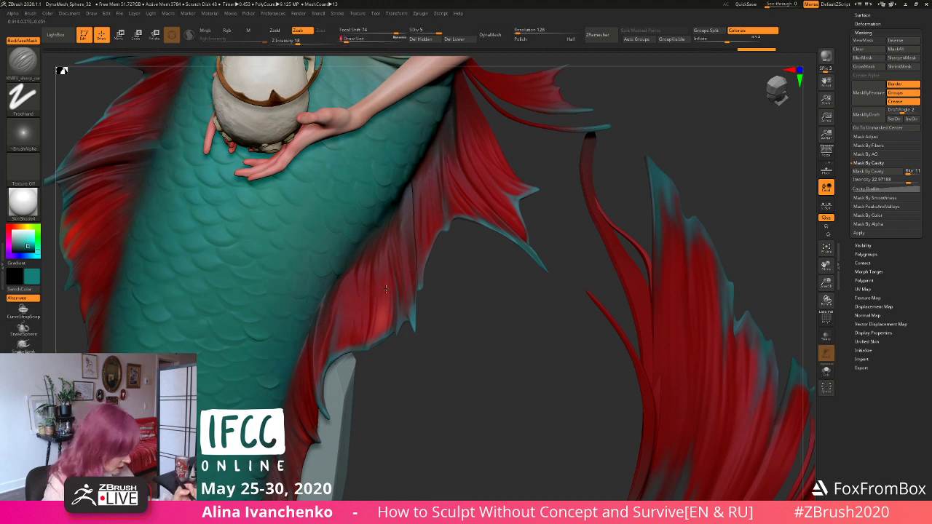
{"action": "left_click_drag", "start_coordinate": [397, 364], "coordinate": [351, 304]}
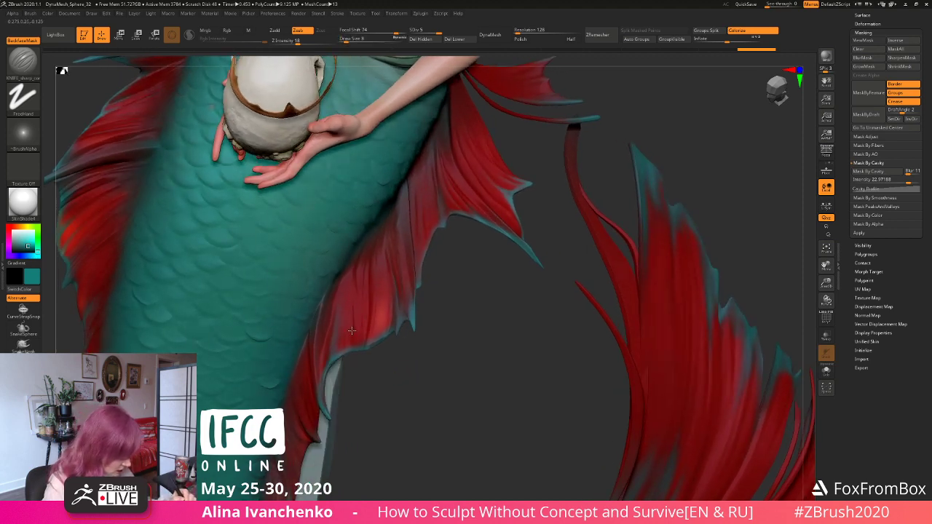
{"action": "left_click_drag", "start_coordinate": [367, 397], "coordinate": [349, 341]}
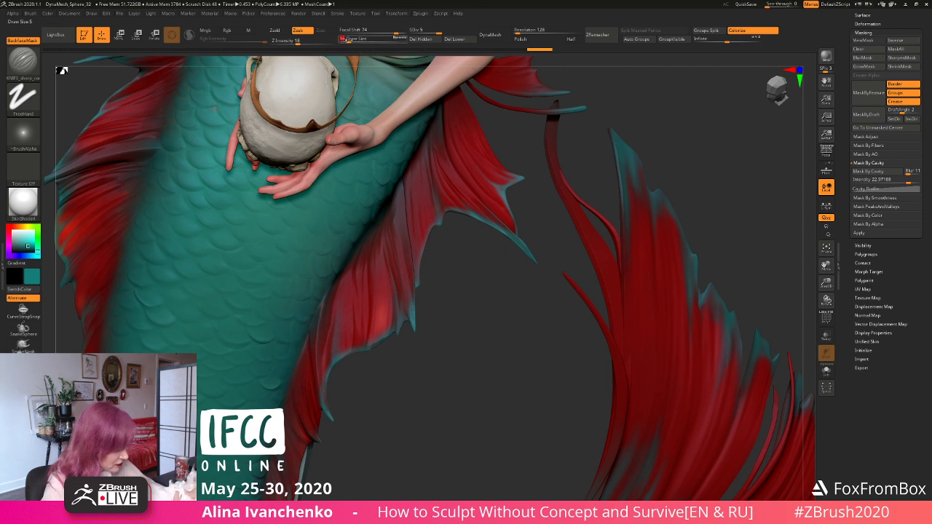
Step: Carve further grooves along the lower part of the hip fin with a draw size of 16 and Z Intensity of 14
{"action": "key", "text": "ctrl"}
{"action": "key", "text": "ctrl+z"}
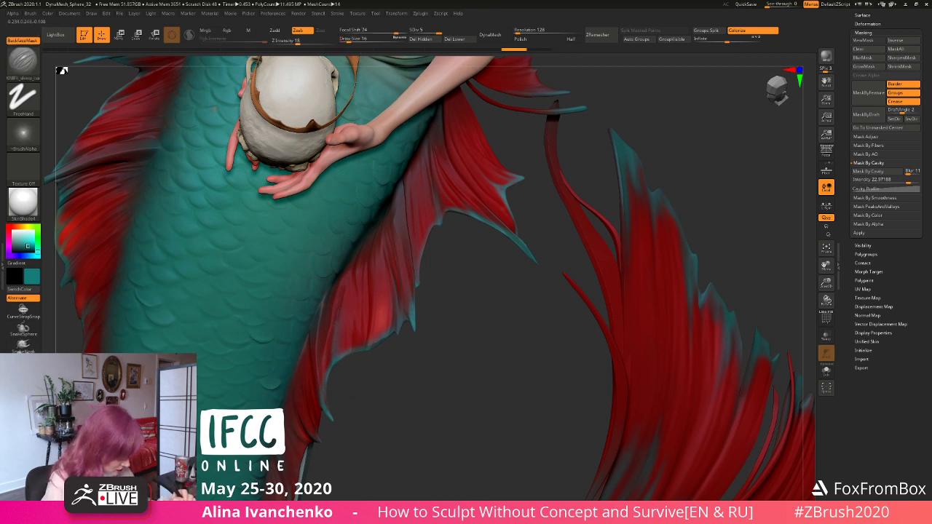
{"action": "key", "text": "ctrl+shift+z"}
{"action": "left_click_drag", "start_coordinate": [296, 44], "coordinate": [290, 42]}
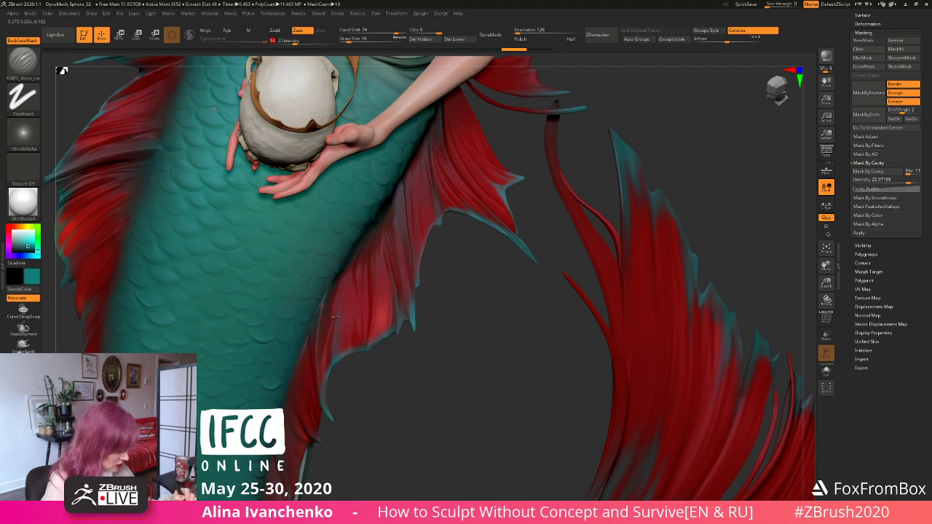
{"action": "left_click_drag", "start_coordinate": [343, 338], "coordinate": [349, 311]}
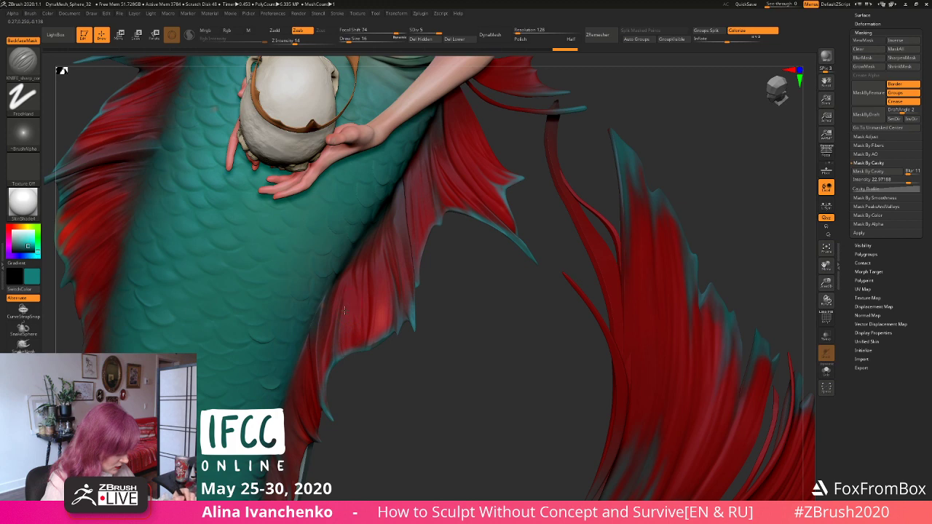
{"action": "left_click_drag", "start_coordinate": [354, 359], "coordinate": [354, 297]}
{"action": "mouse_move", "coordinate": [368, 400]}
{"action": "left_mouse_down"}
{"action": "mouse_move", "coordinate": [376, 396]}
{"action": "mouse_move", "coordinate": [364, 394]}
{"action": "left_mouse_up"}
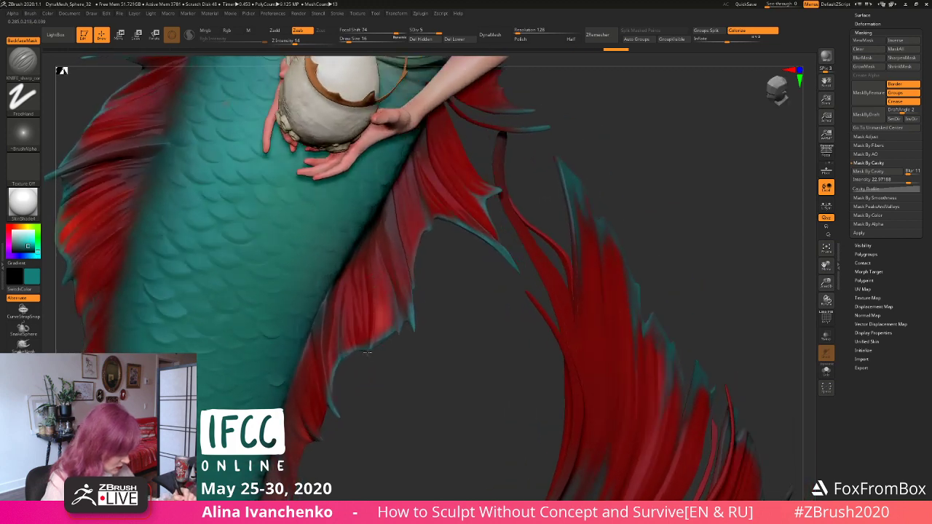
Step: Carve grooves where the upper hip fin meets the scaled tail, undoing and redoing the first stroke
{"action": "left_click_drag", "start_coordinate": [367, 353], "coordinate": [395, 198]}
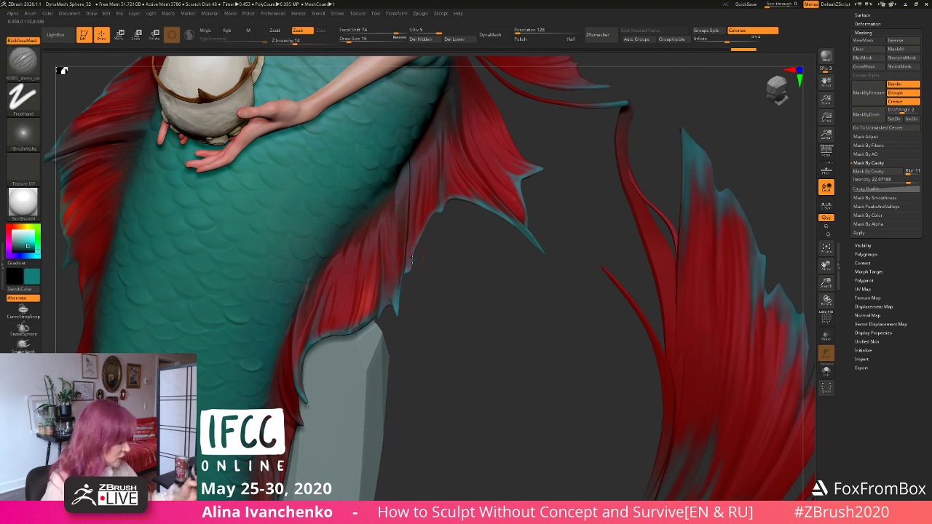
{"action": "left_click_drag", "start_coordinate": [814, 311], "coordinate": [680, 245], "text": "alt"}
{"action": "left_click_drag", "start_coordinate": [565, 223], "coordinate": [554, 241]}
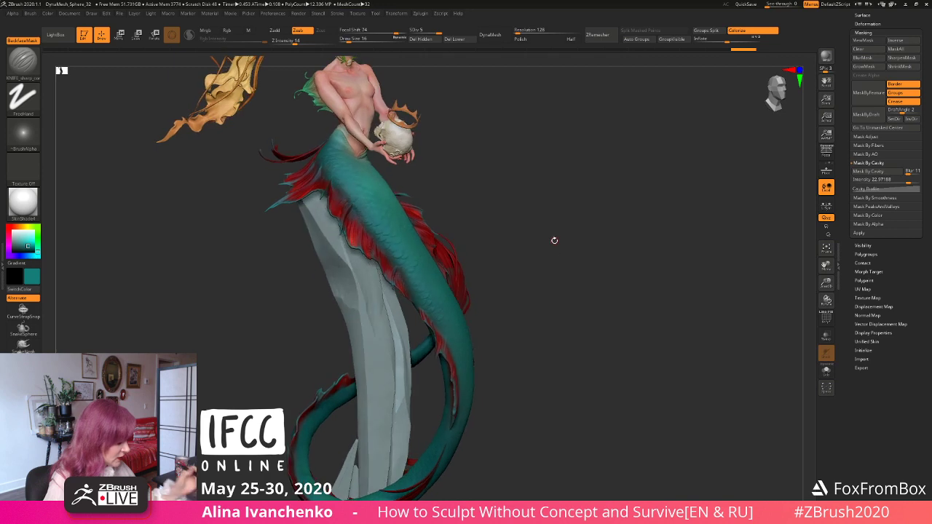
{"action": "left_click_drag", "start_coordinate": [826, 282], "coordinate": [810, 328]}
{"action": "left_click_drag", "start_coordinate": [572, 186], "coordinate": [416, 256], "text": "alt"}
{"action": "left_click_drag", "start_coordinate": [432, 348], "coordinate": [401, 264]}
{"action": "key", "text": "ctrl"}
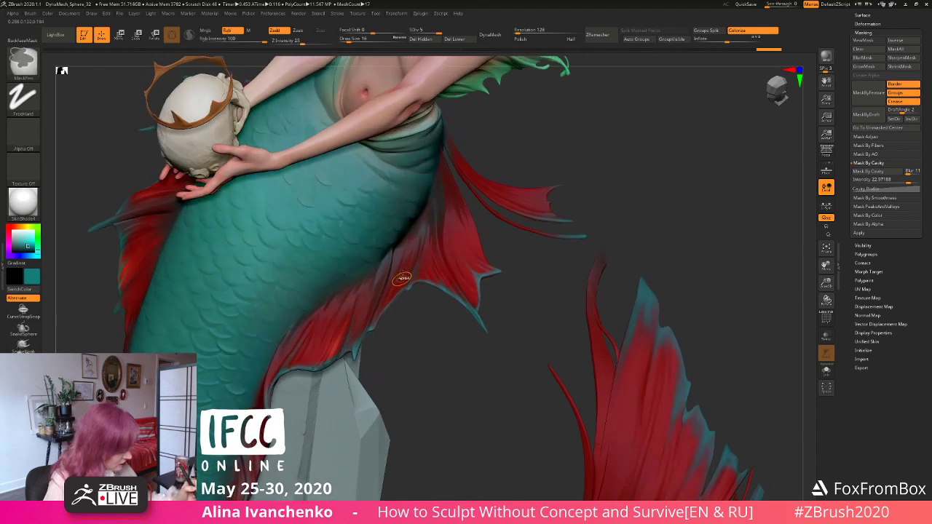
{"action": "key", "text": "ctrl+z"}
{"action": "left_click_drag", "start_coordinate": [406, 247], "coordinate": [408, 235]}
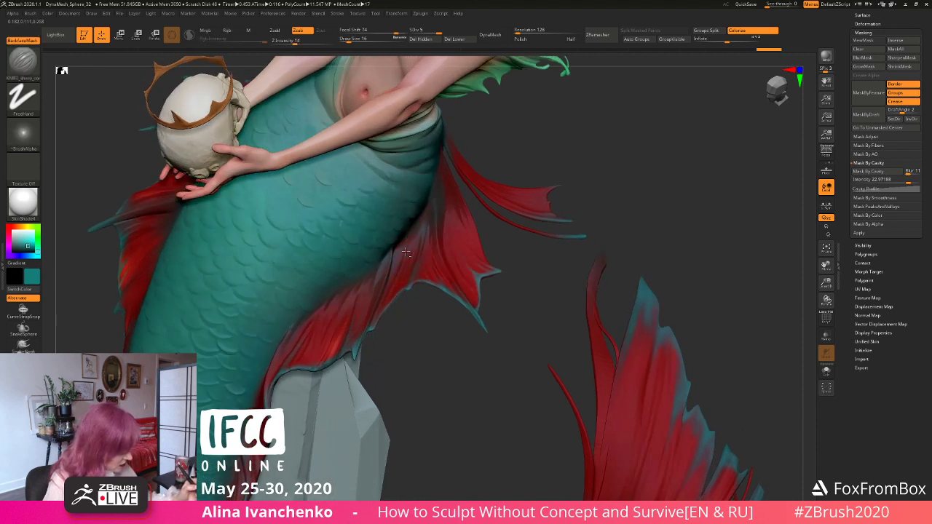
{"action": "left_click_drag", "start_coordinate": [402, 269], "coordinate": [413, 226]}
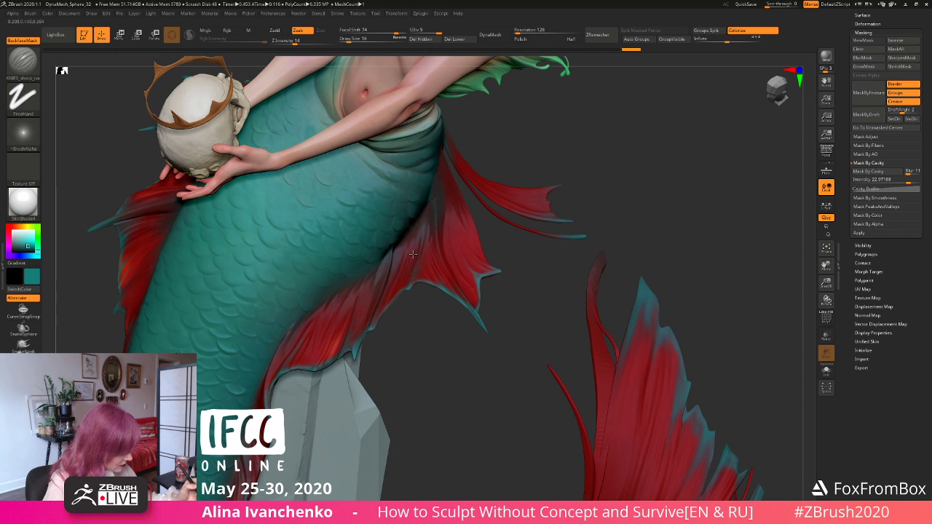
Step: Examine the scaled tail, red hip fins and tail fin from several angles and distances
{"action": "right_click_drag", "start_coordinate": [400, 309], "coordinate": [385, 283]}
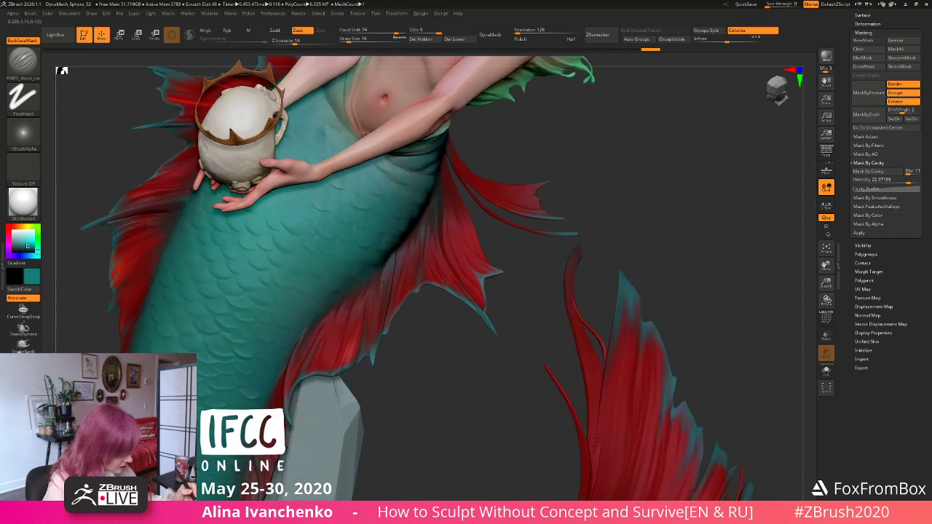
{"action": "right_click_drag", "start_coordinate": [409, 366], "coordinate": [386, 374]}
{"action": "left_click_drag", "start_coordinate": [441, 233], "coordinate": [446, 266]}
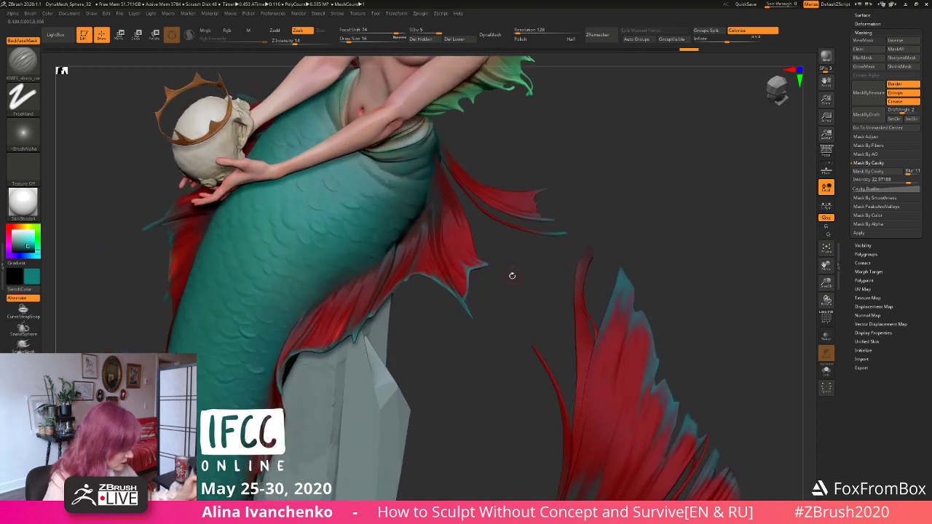
{"action": "mouse_move", "coordinate": [493, 328]}
{"action": "right_mouse_down"}
{"action": "mouse_move", "coordinate": [414, 374]}
{"action": "mouse_move", "coordinate": [441, 361]}
{"action": "mouse_move", "coordinate": [427, 359]}
{"action": "right_mouse_up"}
{"action": "key", "text": "ctrl"}
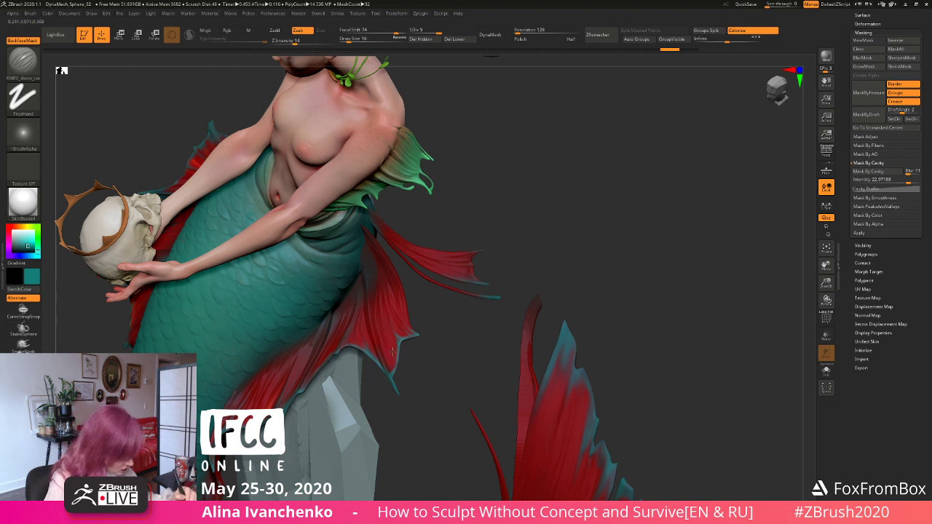
{"action": "mouse_move", "coordinate": [416, 365]}
{"action": "right_mouse_down"}
{"action": "mouse_move", "coordinate": [404, 349]}
{"action": "mouse_move", "coordinate": [430, 370]}
{"action": "right_mouse_up"}
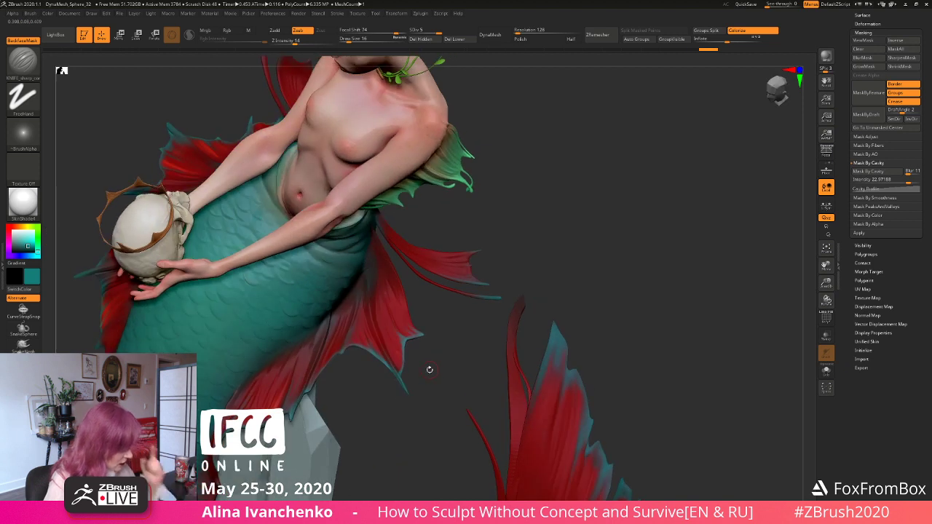
{"action": "right_click_drag", "start_coordinate": [453, 335], "coordinate": [457, 279]}
{"action": "right_click_drag", "start_coordinate": [386, 391], "coordinate": [447, 289], "text": "alt"}
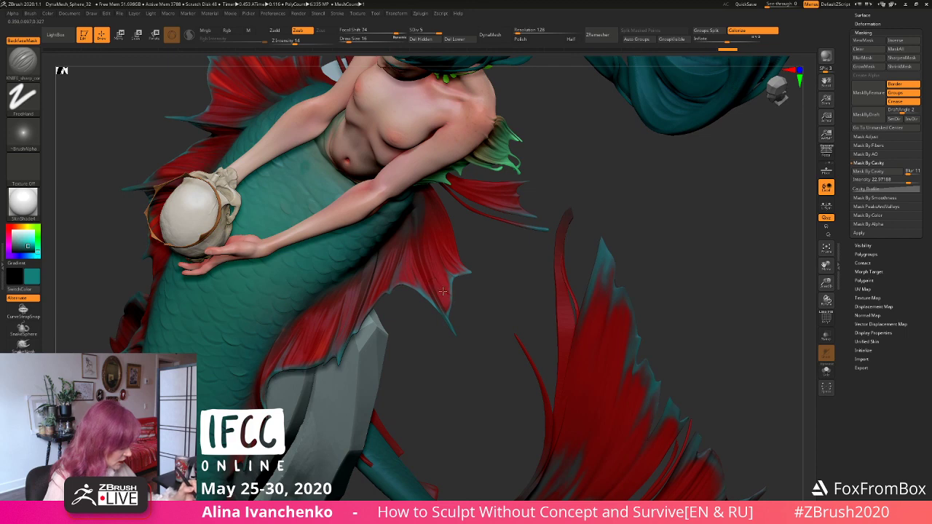
{"action": "mouse_move", "coordinate": [455, 349]}
{"action": "right_mouse_down"}
{"action": "mouse_move", "coordinate": [406, 350]}
{"action": "mouse_move", "coordinate": [444, 351]}
{"action": "mouse_move", "coordinate": [436, 361]}
{"action": "mouse_move", "coordinate": [551, 292]}
{"action": "mouse_move", "coordinate": [616, 179]}
{"action": "mouse_move", "coordinate": [560, 258]}
{"action": "mouse_move", "coordinate": [499, 299]}
{"action": "mouse_move", "coordinate": [498, 289]}
{"action": "mouse_move", "coordinate": [535, 287]}
{"action": "right_mouse_up"}
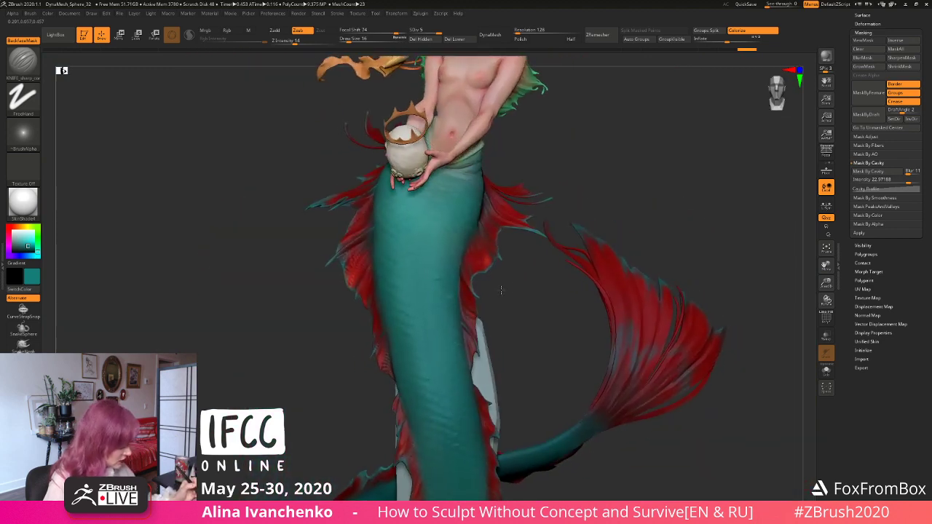
{"action": "right_click_drag", "start_coordinate": [790, 249], "coordinate": [710, 269], "text": "alt"}
{"action": "mouse_move", "coordinate": [826, 282]}
{"action": "left_mouse_down"}
{"action": "mouse_move", "coordinate": [810, 304]}
{"action": "mouse_move", "coordinate": [705, 339]}
{"action": "left_mouse_up"}
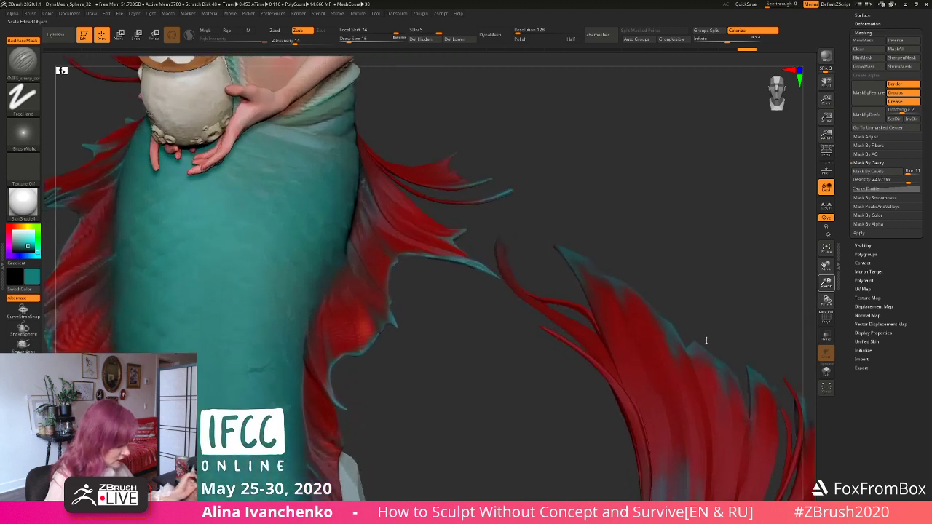
{"action": "mouse_move", "coordinate": [377, 375]}
{"action": "right_mouse_down", "text": "alt"}
{"action": "mouse_move", "coordinate": [408, 350]}
{"action": "mouse_move", "coordinate": [406, 329]}
{"action": "right_mouse_up", "text": "alt"}
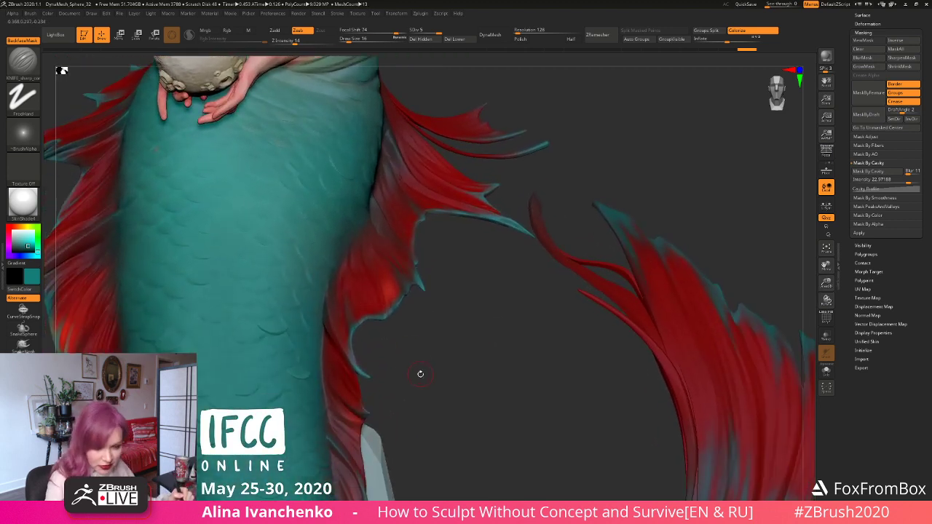
Step: Select the DamStandard brush and carve creases down the red side fin beside the rock with a draw size of 16
{"action": "key", "text": "b"}
{"action": "key", "text": "d"}
{"action": "key", "text": "s"}
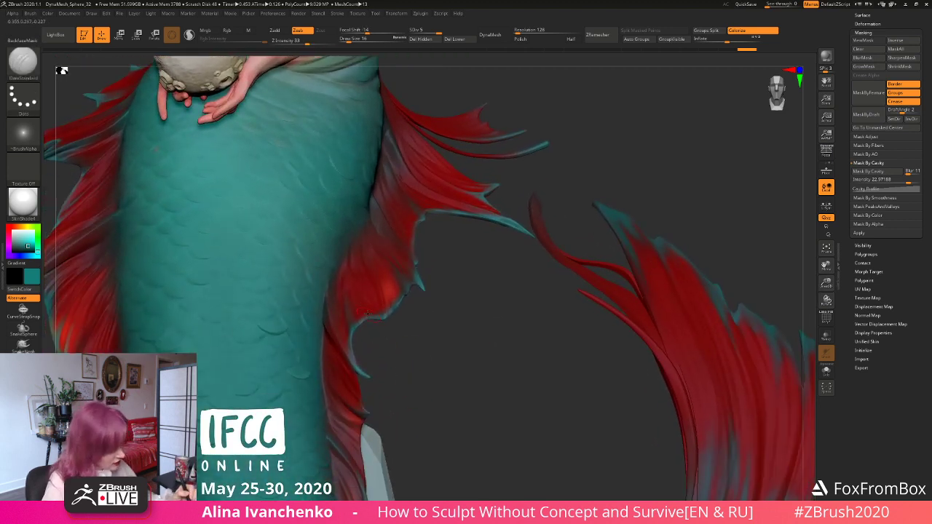
{"action": "mouse_move", "coordinate": [403, 348]}
{"action": "right_mouse_down"}
{"action": "mouse_move", "coordinate": [397, 359]}
{"action": "mouse_move", "coordinate": [416, 375]}
{"action": "right_mouse_up"}
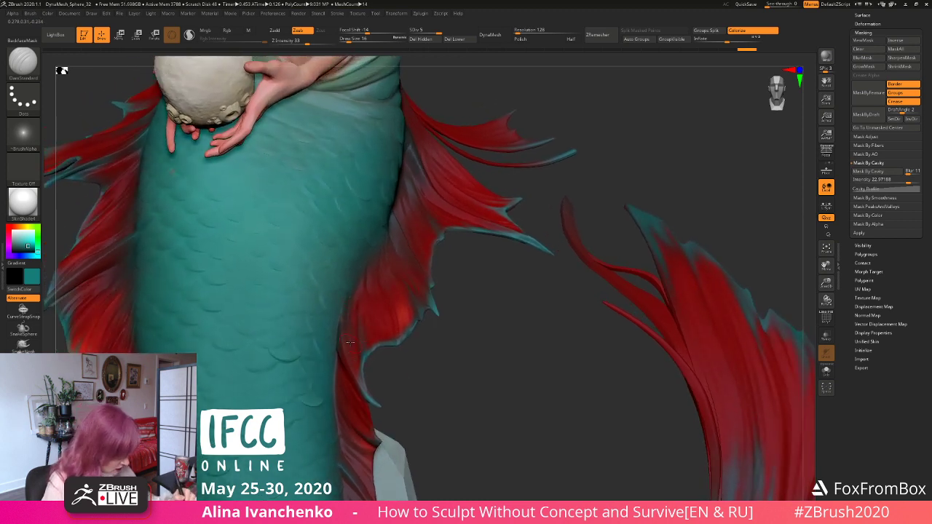
{"action": "right_click_drag", "start_coordinate": [396, 374], "coordinate": [356, 288]}
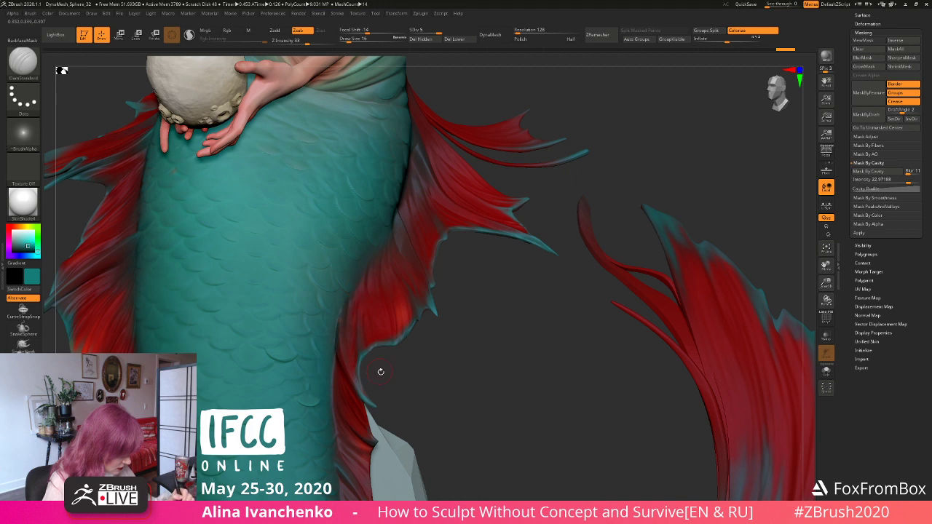
{"action": "mouse_move", "coordinate": [381, 372]}
{"action": "left_mouse_down"}
{"action": "mouse_move", "coordinate": [414, 378]}
{"action": "mouse_move", "coordinate": [402, 380]}
{"action": "mouse_move", "coordinate": [402, 308]}
{"action": "left_mouse_up"}
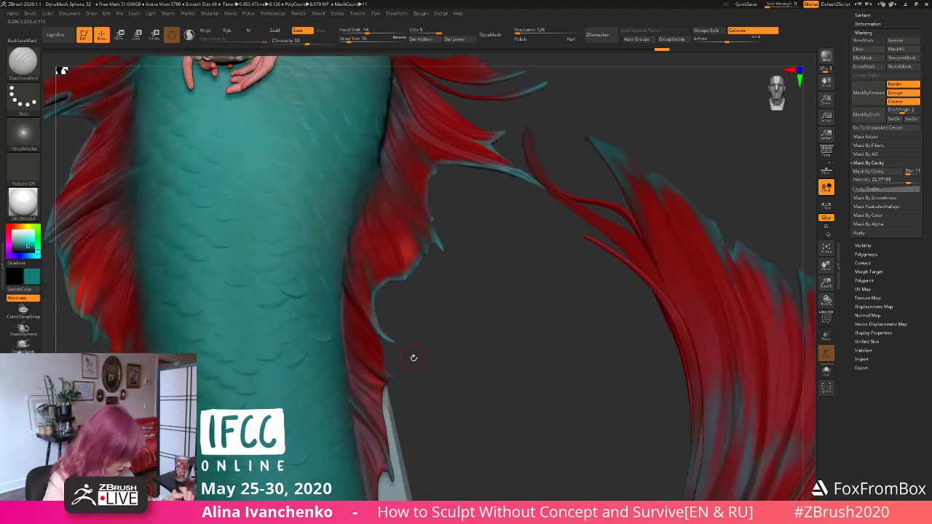
{"action": "left_click_drag", "start_coordinate": [414, 359], "coordinate": [407, 268], "text": "alt"}
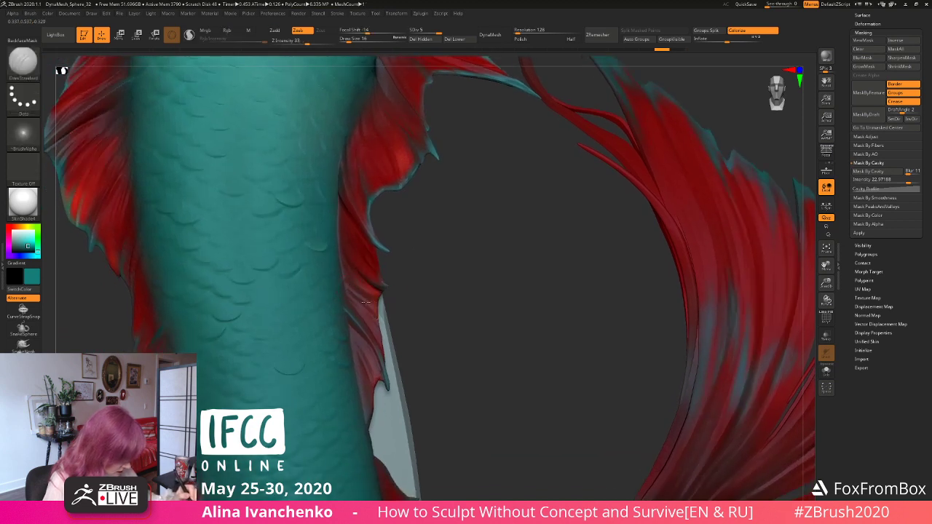
{"action": "left_click_drag", "start_coordinate": [416, 327], "coordinate": [354, 337]}
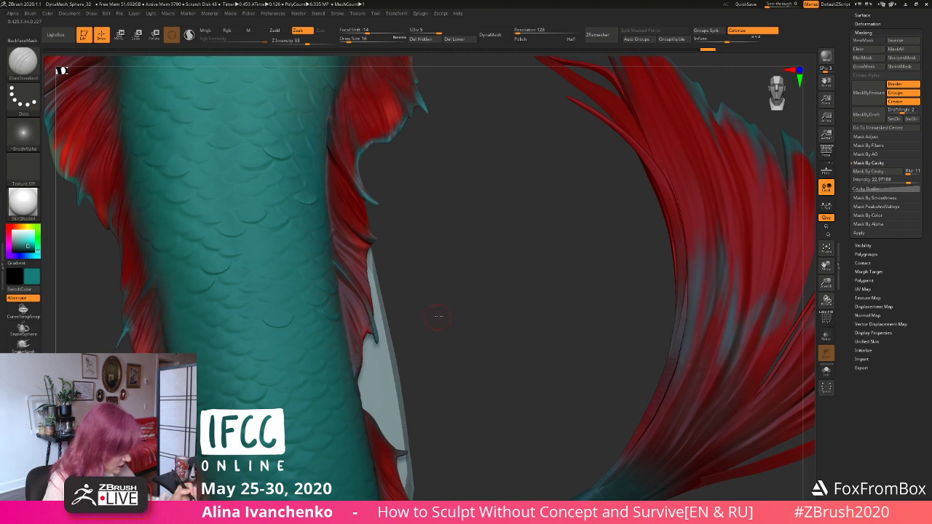
{"action": "left_click_drag", "start_coordinate": [437, 306], "coordinate": [424, 298]}
Step: Carve finer creases into the narrow side fin section above the rock with a draw size of 7
{"action": "left_click", "coordinate": [348, 39]}
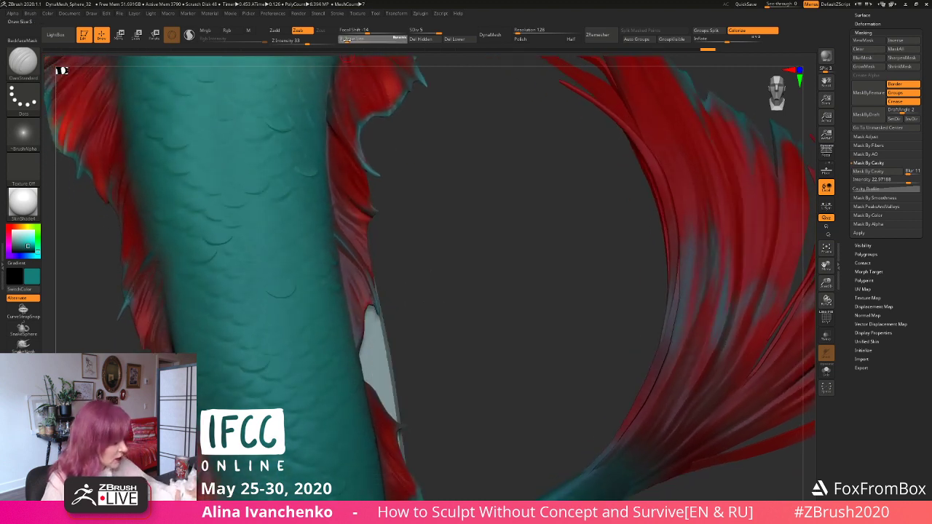
{"action": "left_click_drag", "start_coordinate": [583, 322], "coordinate": [509, 279], "text": "alt"}
{"action": "key", "text": "ctrl+z"}
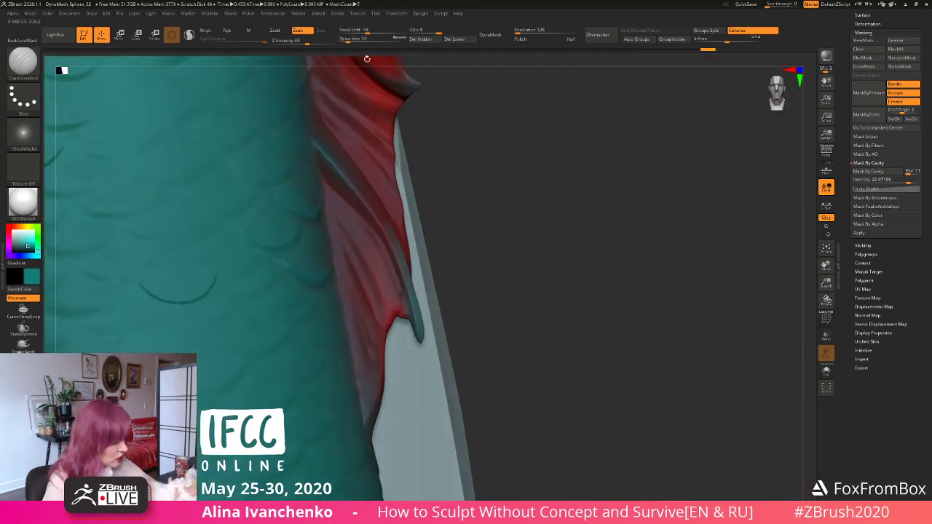
{"action": "left_click_drag", "start_coordinate": [443, 244], "coordinate": [460, 250]}
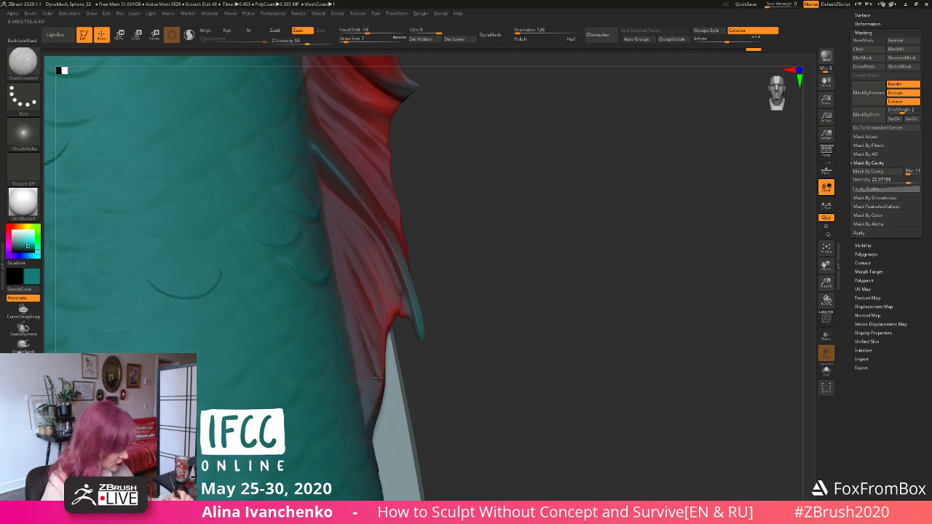
{"action": "key", "text": "shift"}
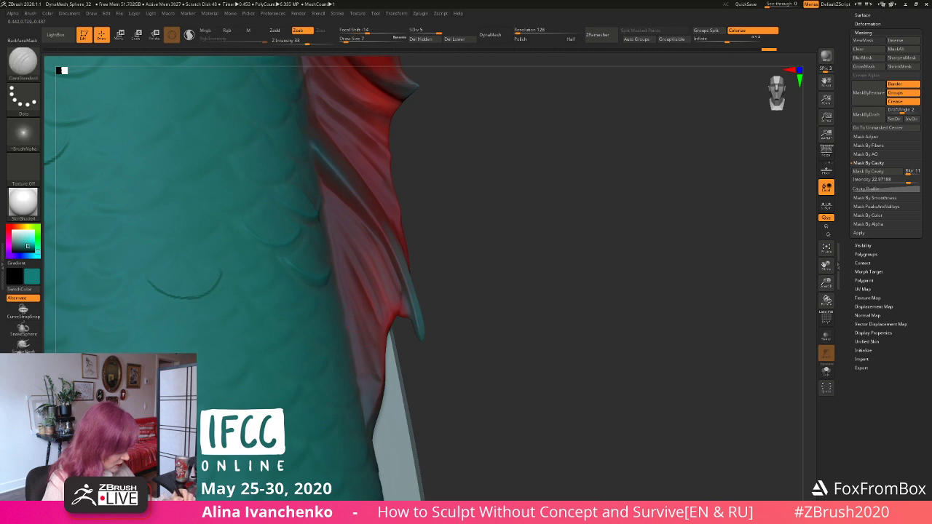
{"action": "left_click_drag", "start_coordinate": [463, 371], "coordinate": [438, 366]}
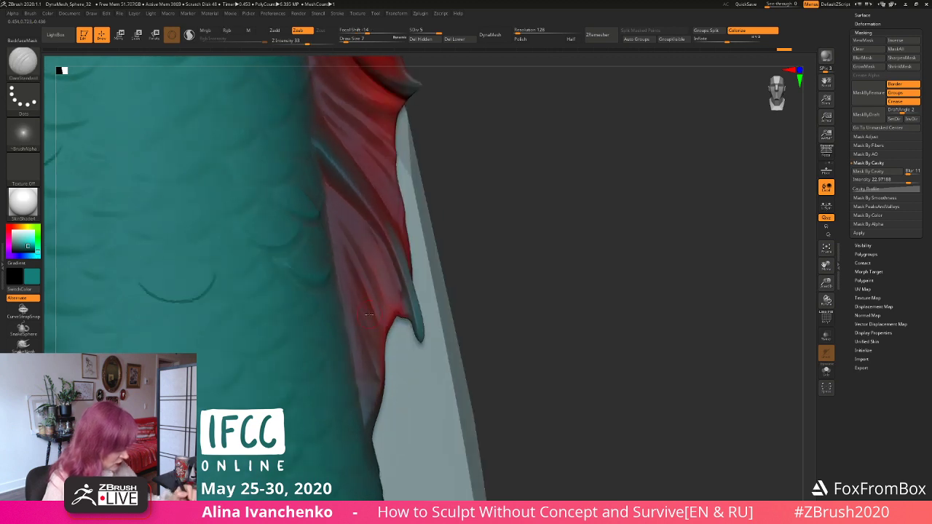
{"action": "left_click_drag", "start_coordinate": [461, 270], "coordinate": [466, 281]}
{"action": "left_click_drag", "start_coordinate": [826, 284], "coordinate": [822, 313]}
{"action": "left_click_drag", "start_coordinate": [539, 291], "coordinate": [520, 208], "text": "alt"}
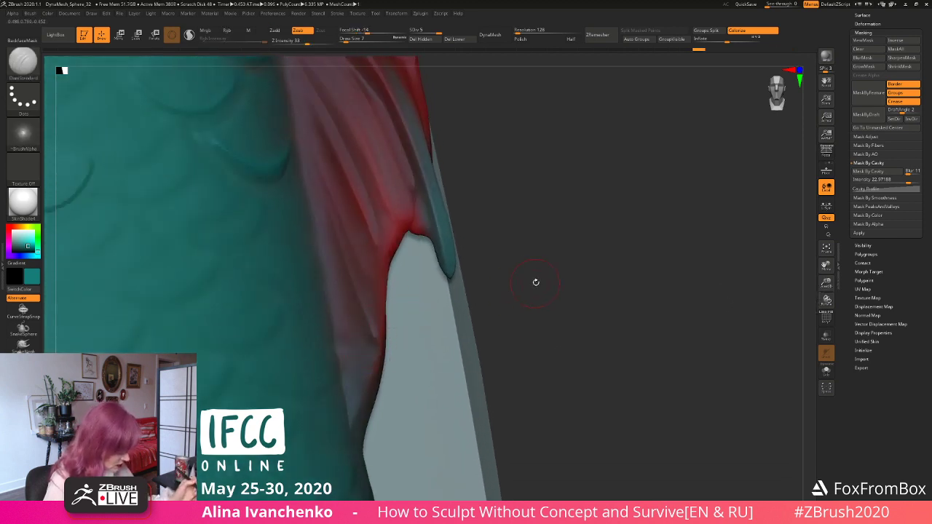
Step: Refine the thin fin edge next to the rock with a draw size of 2
{"action": "left_click", "coordinate": [370, 39]}
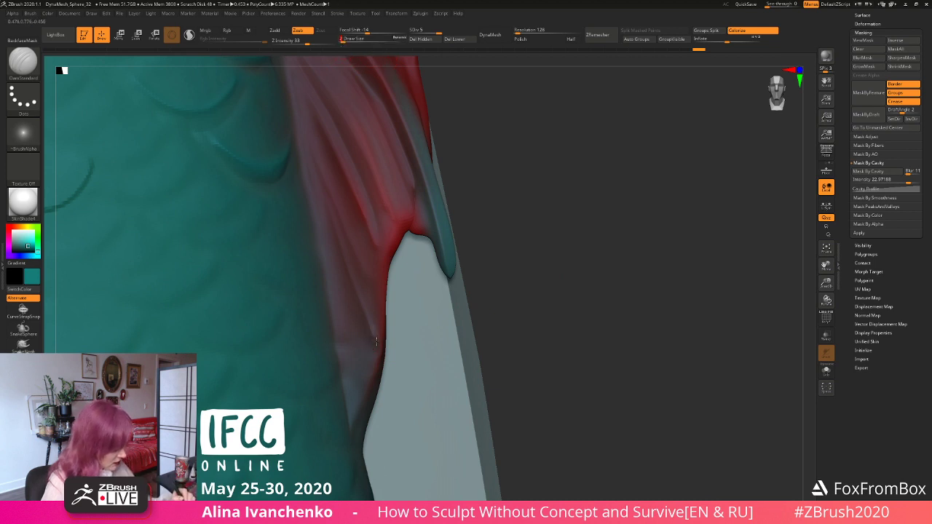
{"action": "mouse_move", "coordinate": [514, 264]}
{"action": "left_mouse_down"}
{"action": "mouse_move", "coordinate": [491, 272]}
{"action": "mouse_move", "coordinate": [502, 269]}
{"action": "left_mouse_up"}
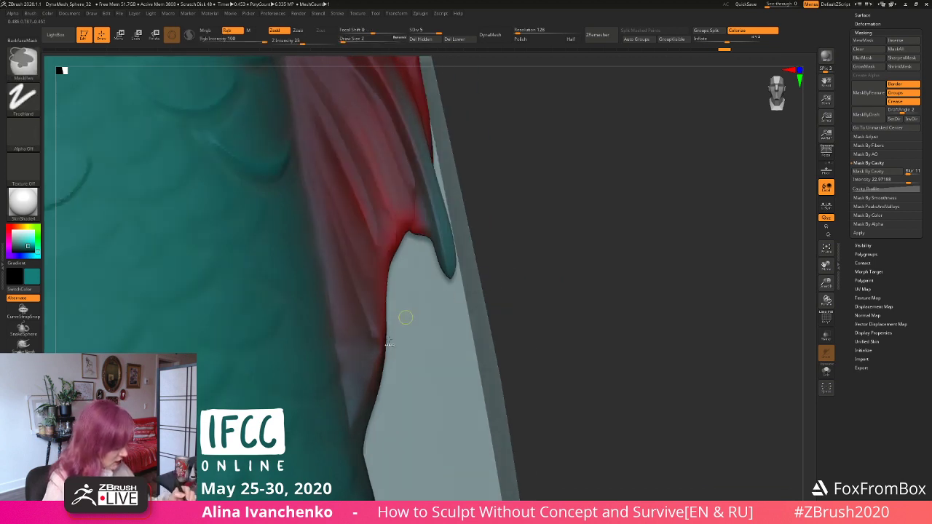
{"action": "left_click_drag", "start_coordinate": [391, 343], "coordinate": [381, 346], "text": "shift"}
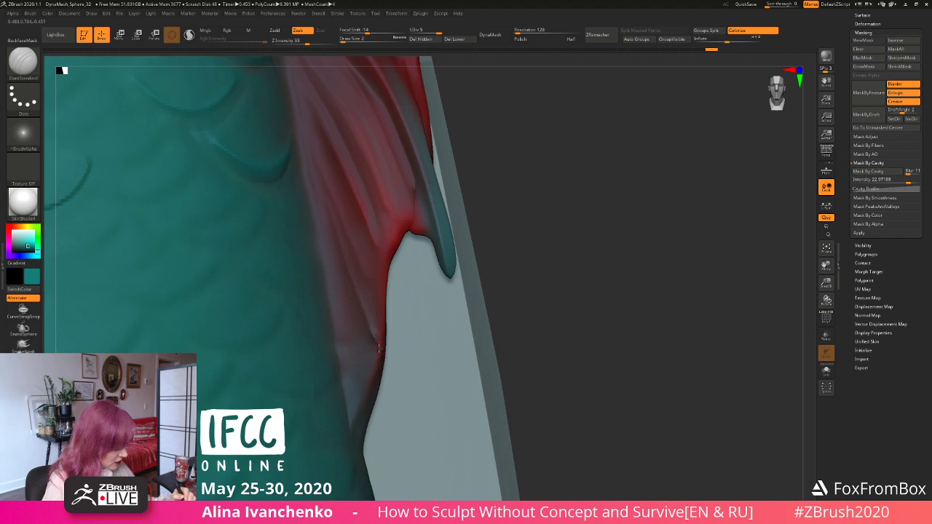
{"action": "left_click_drag", "start_coordinate": [819, 284], "coordinate": [809, 257]}
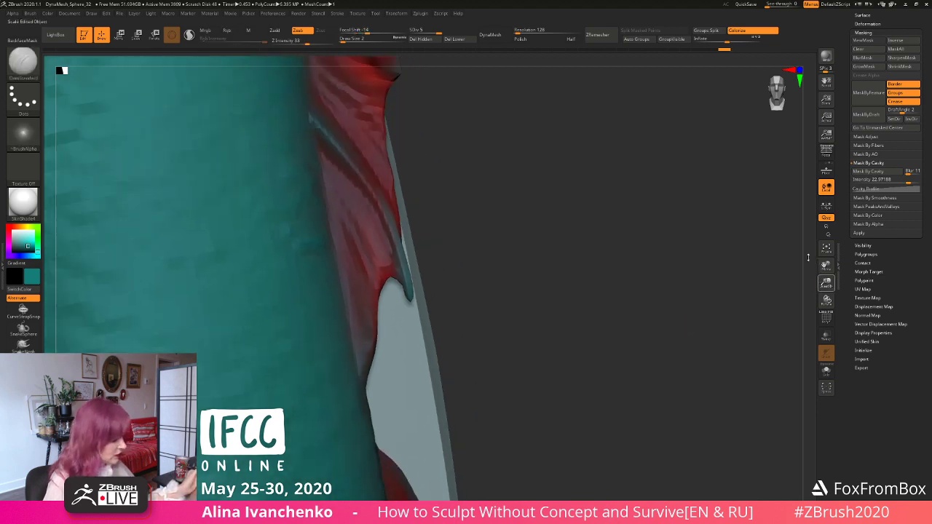
{"action": "left_click_drag", "start_coordinate": [474, 260], "coordinate": [427, 235]}
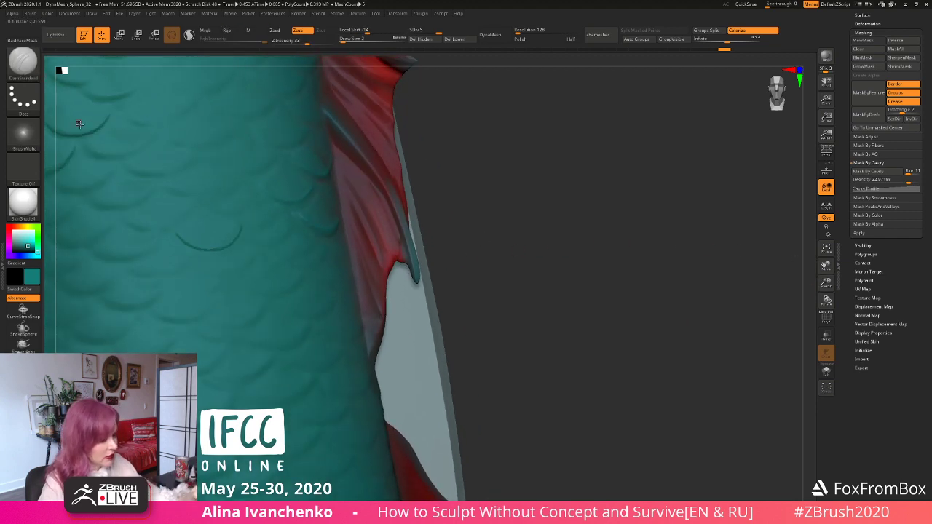
Step: Return to the sharp KNIFE brush and work over the narrow side fin with a draw size of 16 and Z Intensity of 14
{"action": "key", "text": "b"}
{"action": "left_click", "coordinate": [103, 86]}
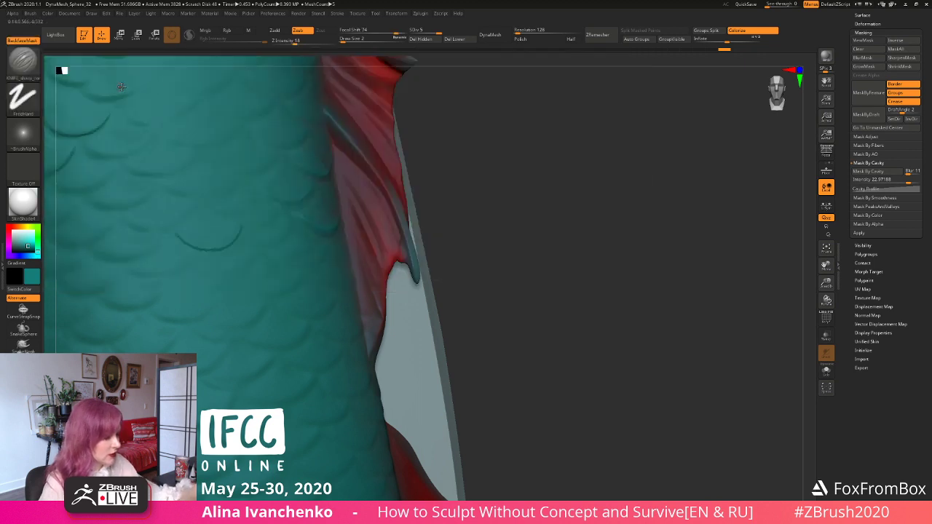
{"action": "left_click_drag", "start_coordinate": [472, 176], "coordinate": [501, 212]}
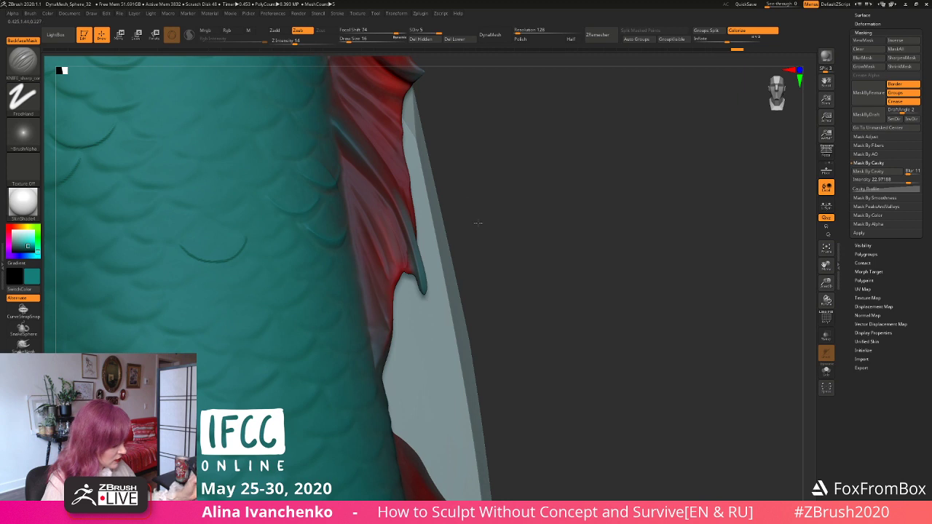
{"action": "right_click_drag", "start_coordinate": [428, 251], "coordinate": [377, 267]}
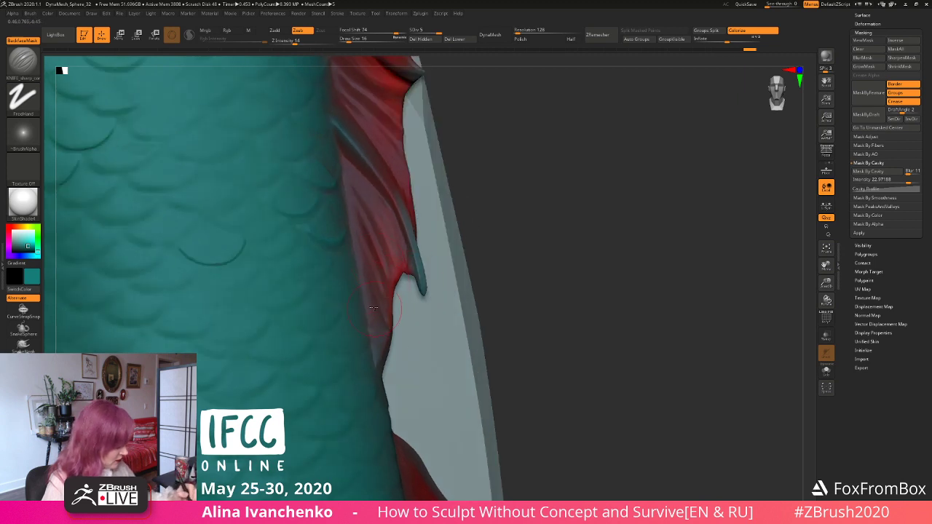
{"action": "mouse_move", "coordinate": [507, 257]}
{"action": "right_mouse_down"}
{"action": "mouse_move", "coordinate": [784, 274]}
{"action": "mouse_move", "coordinate": [728, 248]}
{"action": "mouse_move", "coordinate": [547, 223]}
{"action": "mouse_move", "coordinate": [473, 226]}
{"action": "mouse_move", "coordinate": [605, 183]}
{"action": "mouse_move", "coordinate": [595, 191]}
{"action": "mouse_move", "coordinate": [562, 179]}
{"action": "mouse_move", "coordinate": [534, 318]}
{"action": "mouse_move", "coordinate": [500, 343]}
{"action": "right_mouse_up"}
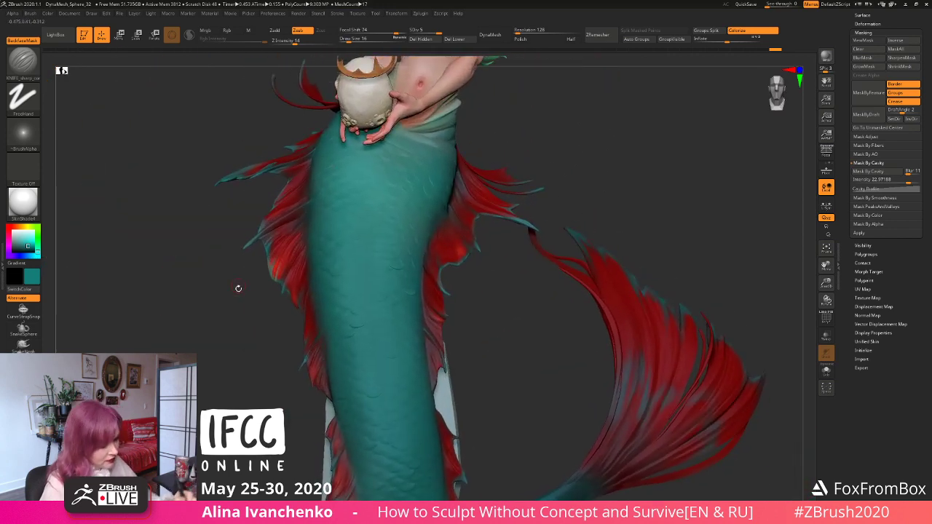
{"action": "right_click_drag", "start_coordinate": [258, 325], "coordinate": [263, 358]}
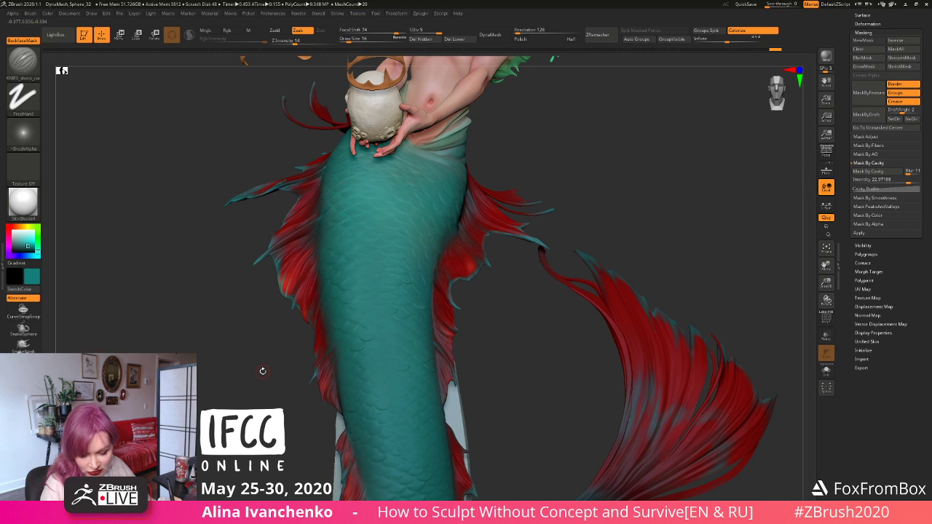
Step: Select the Standard brush for color painting, sample the red of the hip fin and set the draw size to 7
{"action": "key", "text": "b"}
{"action": "key", "text": "s"}
{"action": "key", "text": "t"}
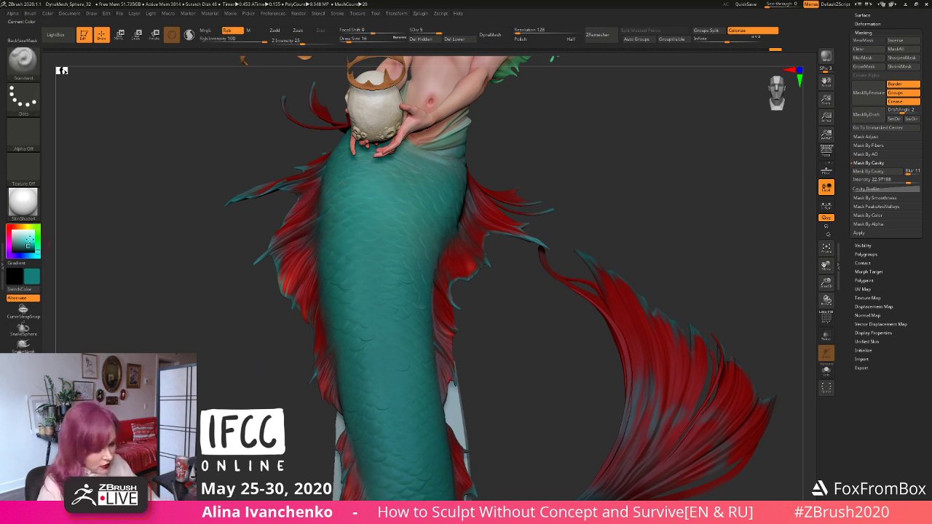
{"action": "left_click_drag", "start_coordinate": [21, 243], "coordinate": [285, 288]}
{"action": "left_click_drag", "start_coordinate": [508, 343], "coordinate": [451, 372]}
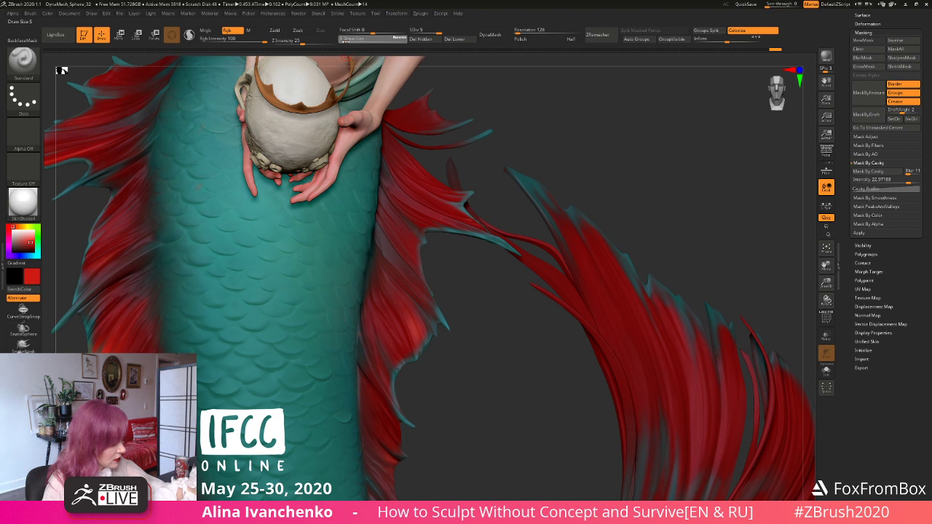
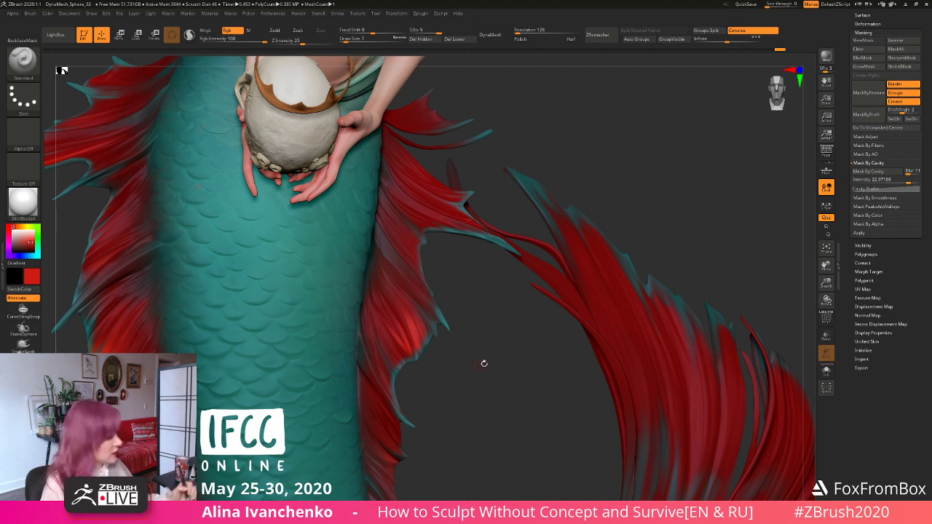
Step: Review the whole mermaid figure with the jellyfish, tail and fins from a distance
{"action": "left_click_drag", "start_coordinate": [825, 282], "coordinate": [787, 223]}
{"action": "left_click_drag", "start_coordinate": [591, 251], "coordinate": [555, 267]}
{"action": "left_click_drag", "start_coordinate": [501, 325], "coordinate": [493, 470], "text": "alt"}
{"action": "mouse_move", "coordinate": [455, 220]}
{"action": "left_mouse_down", "text": "alt"}
{"action": "mouse_move", "coordinate": [451, 257]}
{"action": "mouse_move", "coordinate": [484, 255]}
{"action": "mouse_move", "coordinate": [443, 262]}
{"action": "mouse_move", "coordinate": [469, 225]}
{"action": "mouse_move", "coordinate": [463, 208]}
{"action": "left_mouse_up", "text": "alt"}
{"action": "left_click_drag", "start_coordinate": [516, 265], "coordinate": [501, 198], "text": "alt"}
{"action": "left_click_drag", "start_coordinate": [464, 374], "coordinate": [465, 436], "text": "alt"}
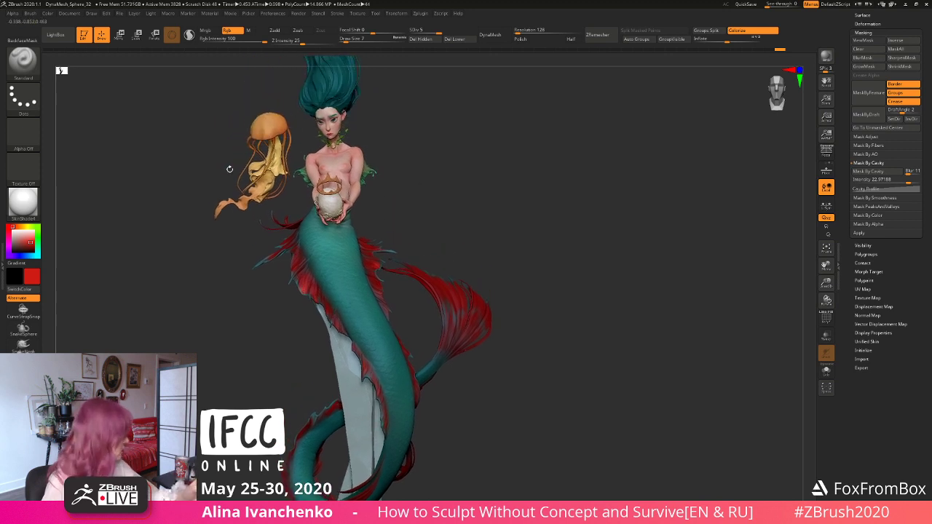
{"action": "left_click_drag", "start_coordinate": [533, 243], "coordinate": [535, 209], "text": "alt"}
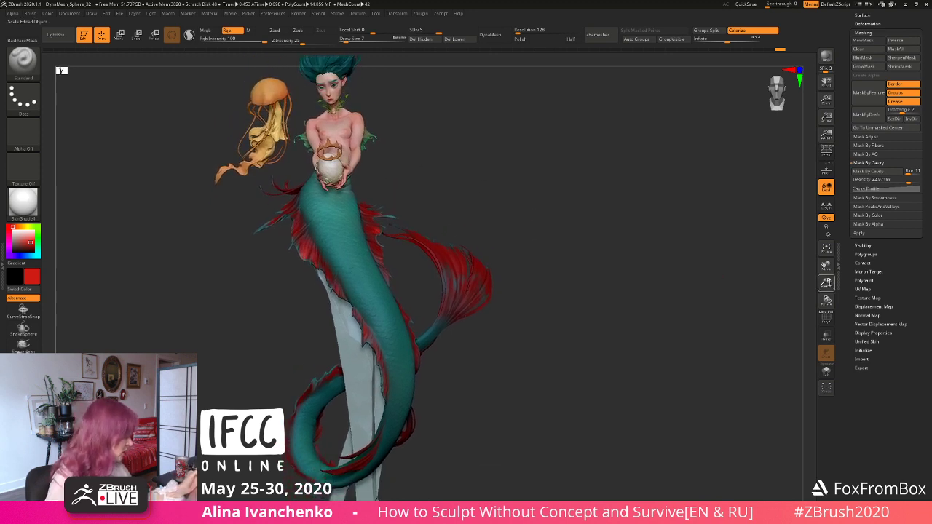
Step: Inspect the whole figure, then brighten the red of the hip fin's lower lobe with a draw size of 11
{"action": "left_click_drag", "start_coordinate": [827, 282], "coordinate": [791, 264]}
{"action": "left_click_drag", "start_coordinate": [489, 315], "coordinate": [505, 384], "text": "alt"}
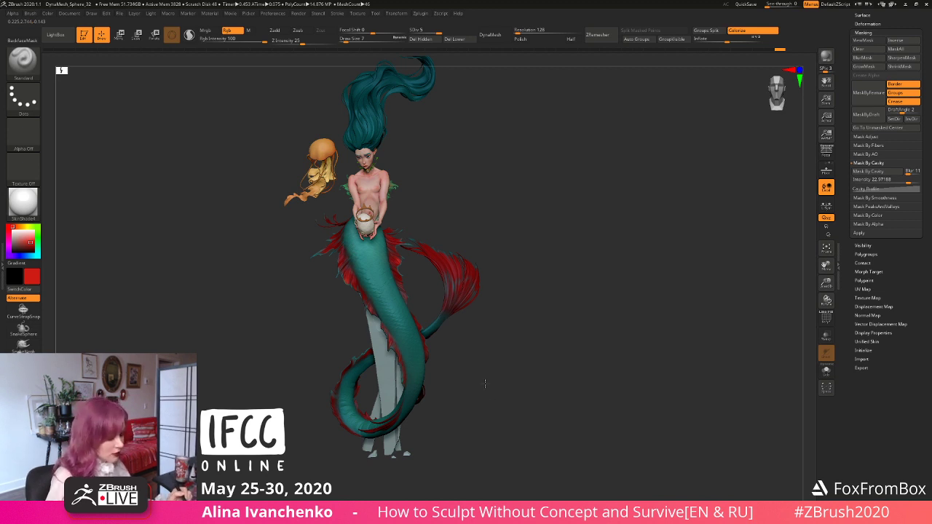
{"action": "left_click_drag", "start_coordinate": [485, 384], "coordinate": [483, 383]}
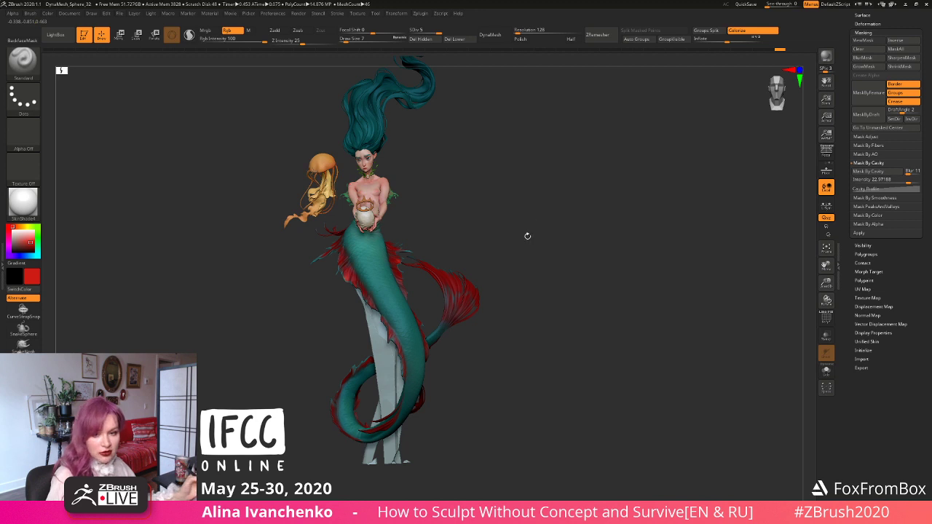
{"action": "left_click_drag", "start_coordinate": [526, 235], "coordinate": [641, 276]}
{"action": "left_click_drag", "start_coordinate": [827, 284], "coordinate": [470, 266]}
{"action": "left_click_drag", "start_coordinate": [826, 284], "coordinate": [818, 345]}
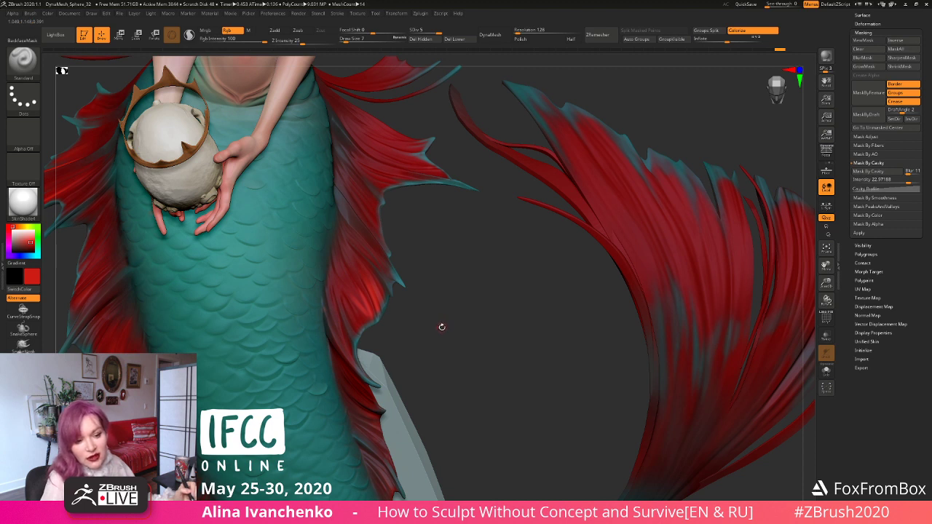
{"action": "left_click_drag", "start_coordinate": [442, 317], "coordinate": [427, 338]}
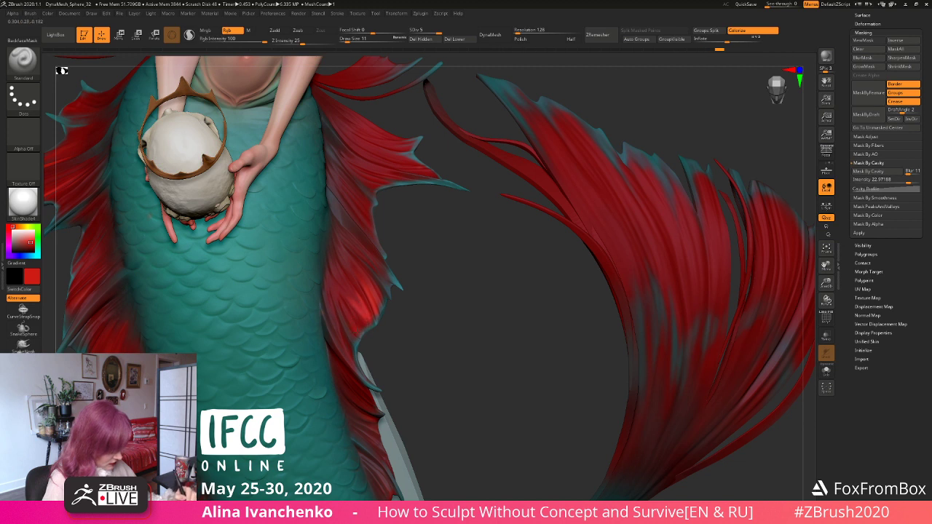
{"action": "left_click_drag", "start_coordinate": [421, 349], "coordinate": [365, 335]}
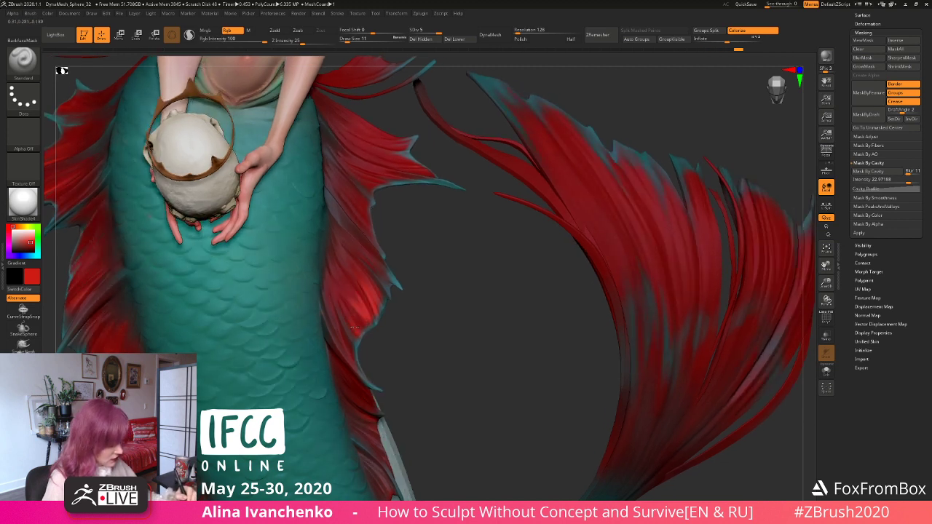
Step: Refine the hip fin's bright red lobe with a draw size of 7, shading its folds with a darker red
{"action": "left_click_drag", "start_coordinate": [348, 40], "coordinate": [344, 40]}
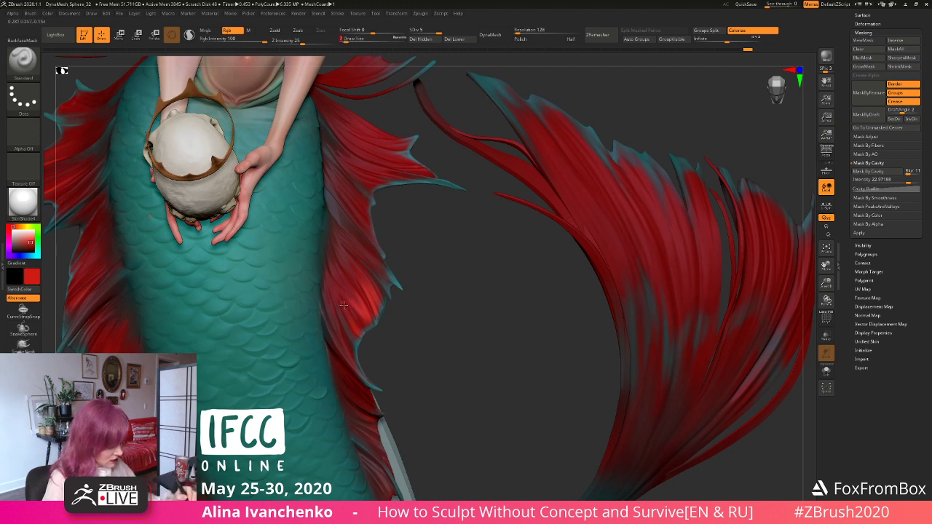
{"action": "left_click_drag", "start_coordinate": [344, 306], "coordinate": [355, 285]}
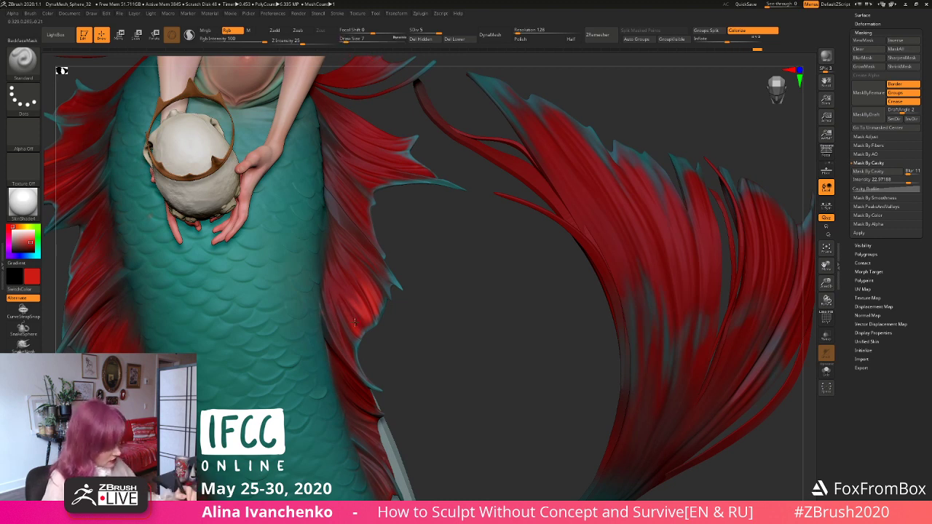
{"action": "left_click_drag", "start_coordinate": [356, 332], "coordinate": [352, 328]}
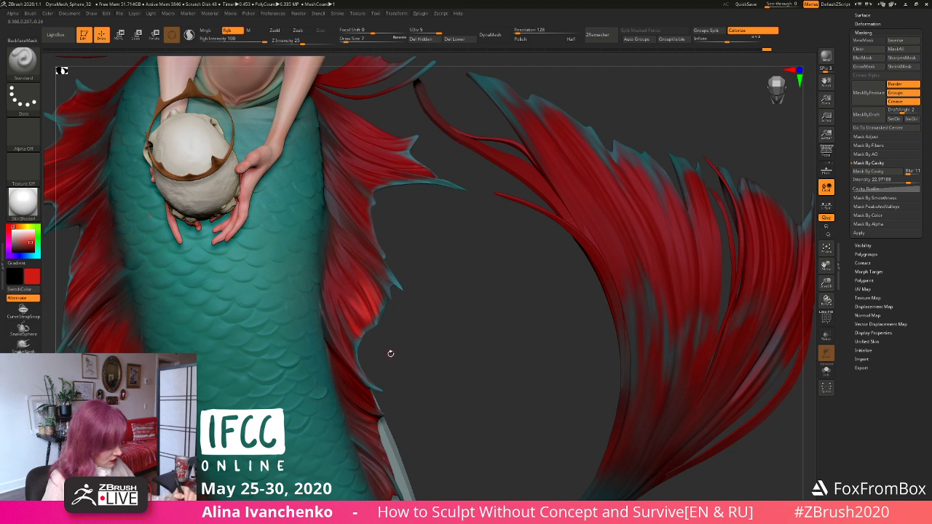
{"action": "mouse_move", "coordinate": [26, 244]}
{"action": "left_mouse_down"}
{"action": "mouse_move", "coordinate": [349, 297]}
{"action": "mouse_move", "coordinate": [359, 339]}
{"action": "mouse_move", "coordinate": [347, 326]}
{"action": "left_mouse_up"}
{"action": "left_click", "coordinate": [21, 247]}
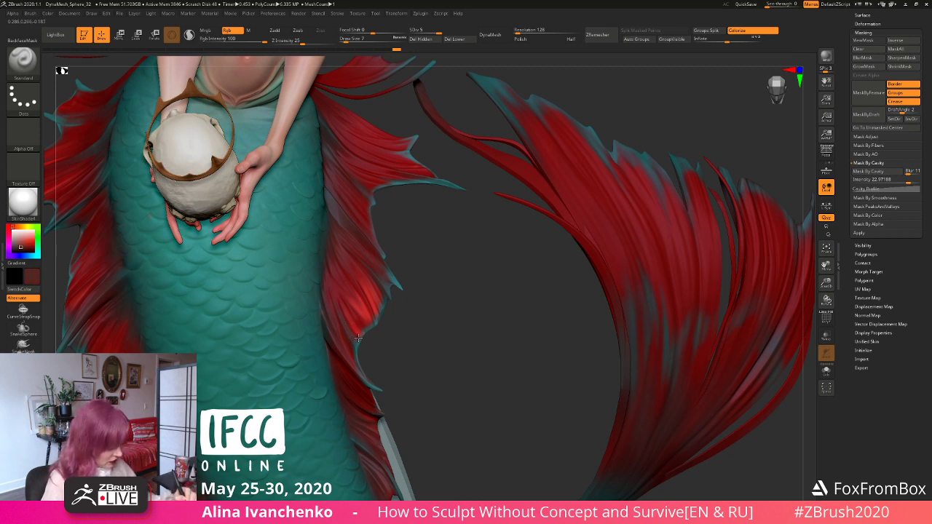
Step: Sample deep and muted reds from the hip fin and shade the folds around its bright lobe
{"action": "left_click_drag", "start_coordinate": [826, 283], "coordinate": [484, 233]}
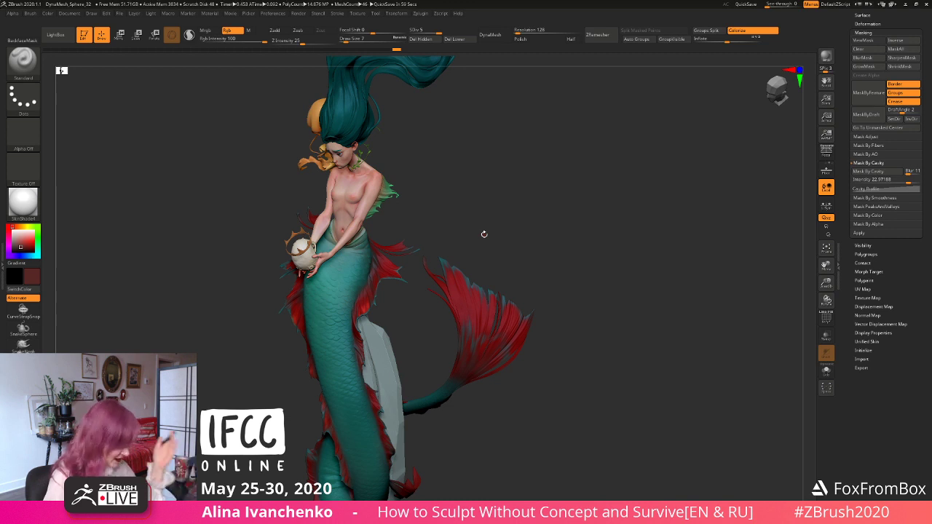
{"action": "left_click_drag", "start_coordinate": [557, 227], "coordinate": [496, 242]}
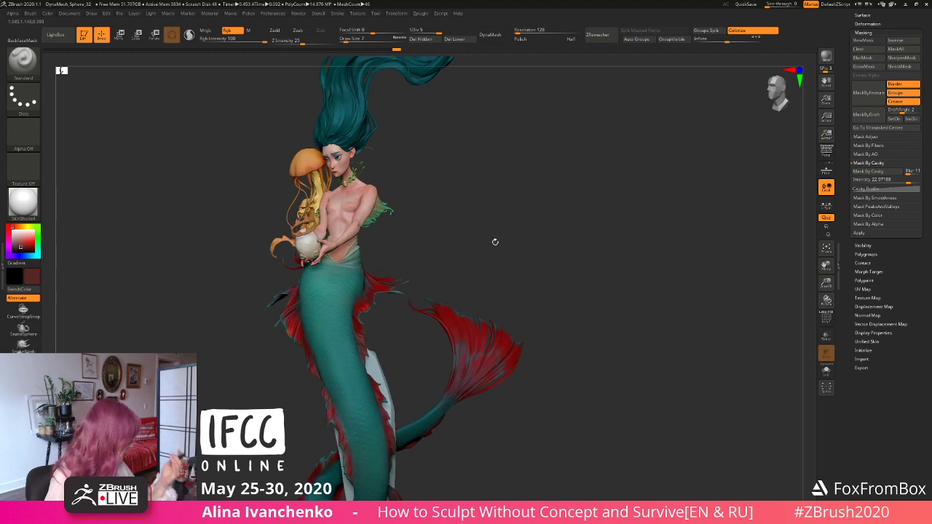
{"action": "left_click_drag", "start_coordinate": [558, 247], "coordinate": [779, 359]}
{"action": "mouse_move", "coordinate": [413, 319]}
{"action": "left_mouse_down"}
{"action": "mouse_move", "coordinate": [414, 336]}
{"action": "mouse_move", "coordinate": [396, 319]}
{"action": "left_mouse_up"}
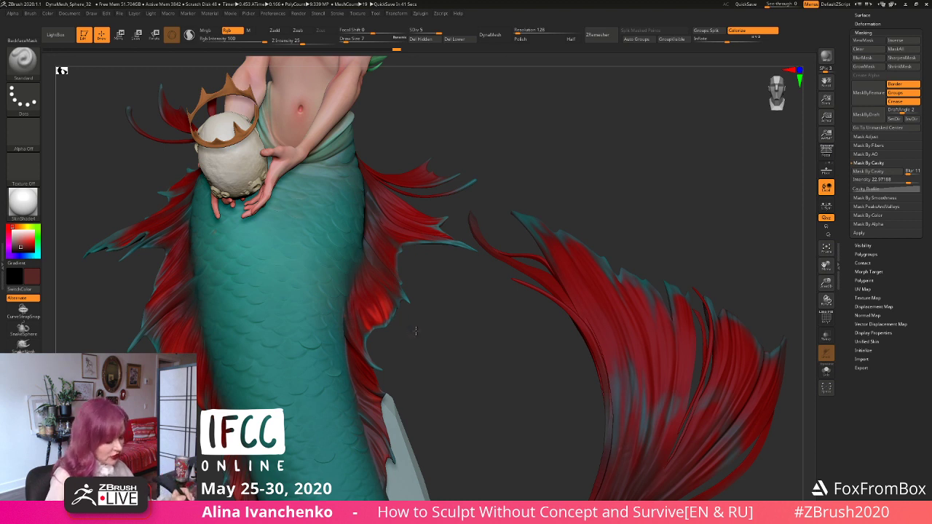
{"action": "left_click_drag", "start_coordinate": [416, 331], "coordinate": [413, 340]}
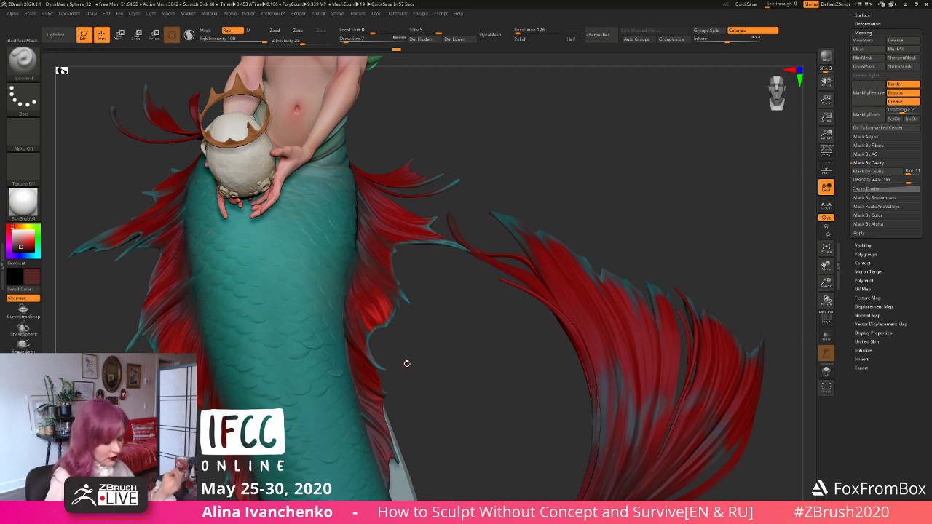
{"action": "left_click_drag", "start_coordinate": [418, 321], "coordinate": [410, 345]}
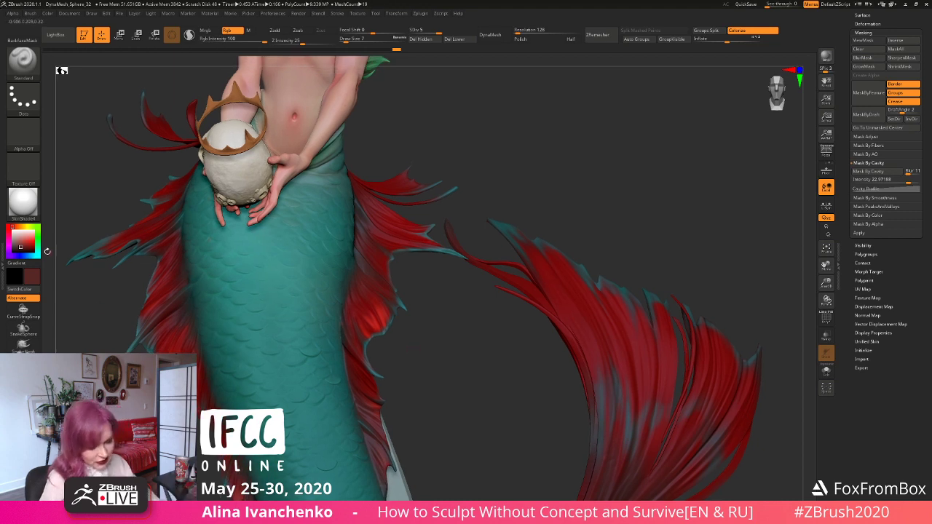
{"action": "left_click_drag", "start_coordinate": [21, 246], "coordinate": [364, 314]}
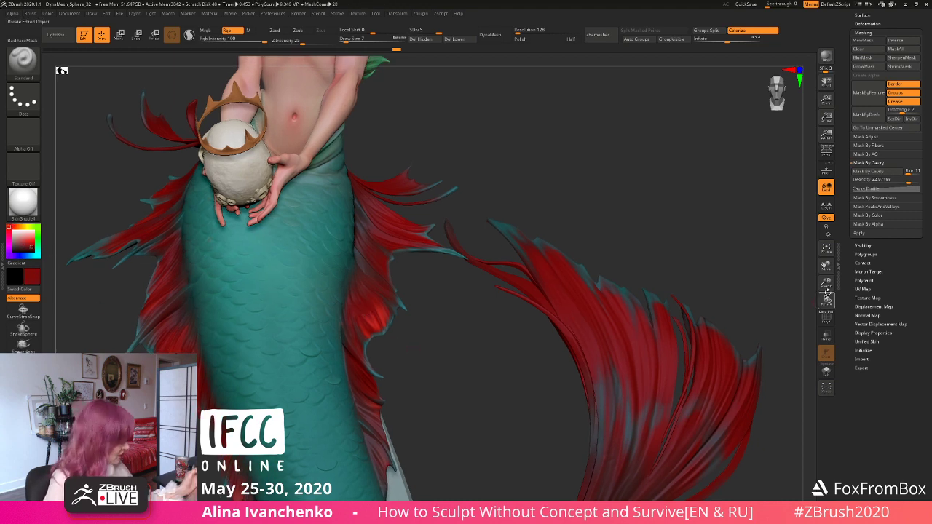
{"action": "left_click_drag", "start_coordinate": [827, 289], "coordinate": [762, 315]}
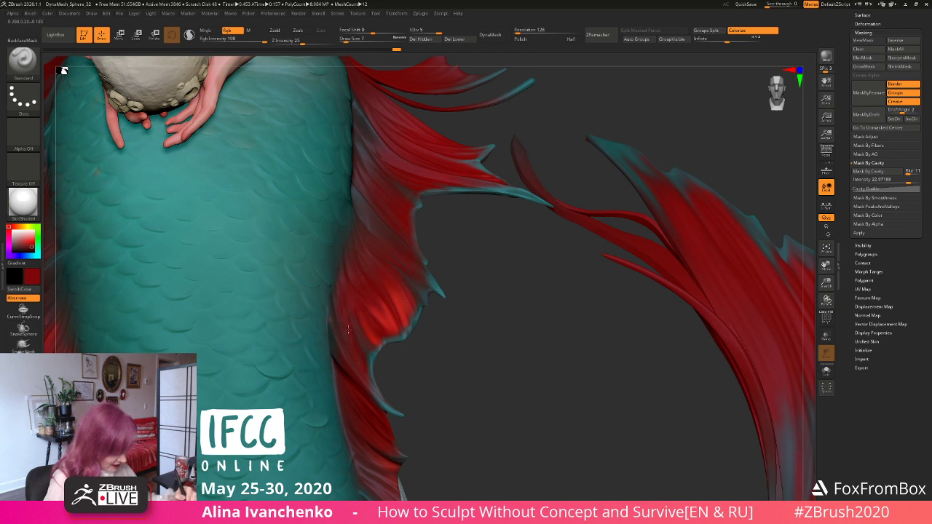
{"action": "left_click_drag", "start_coordinate": [32, 275], "coordinate": [356, 326]}
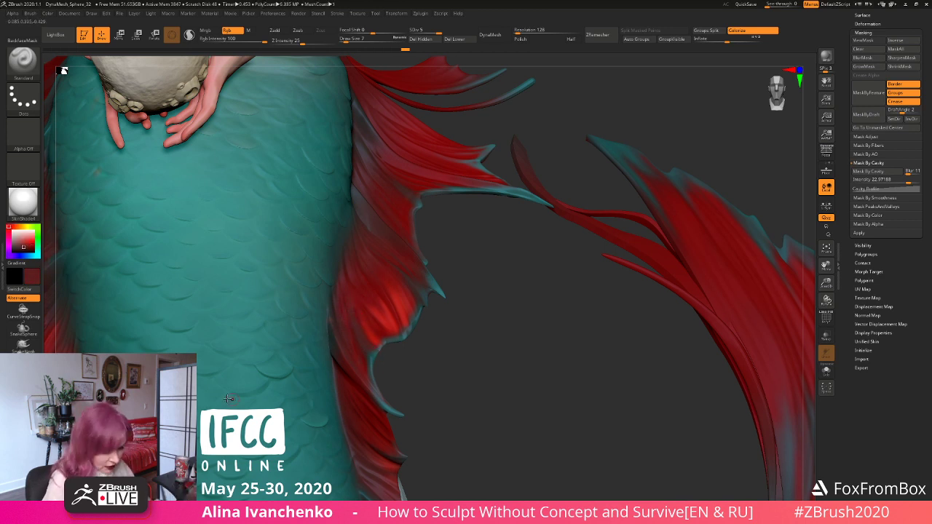
Step: Sample the teal of the tail scales and paint it along the hip fin's jagged edge with a draw size of 6
{"action": "left_click_drag", "start_coordinate": [32, 277], "coordinate": [436, 293]}
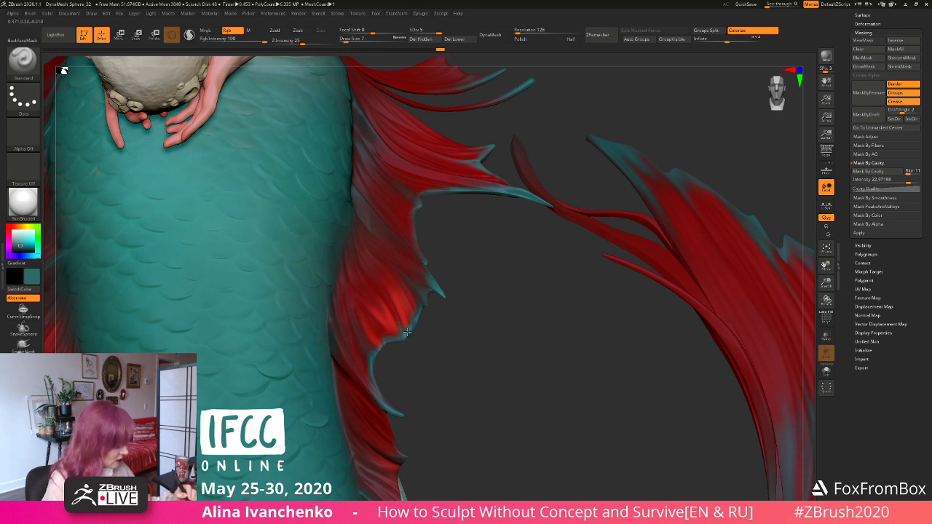
{"action": "left_click_drag", "start_coordinate": [827, 283], "coordinate": [436, 352]}
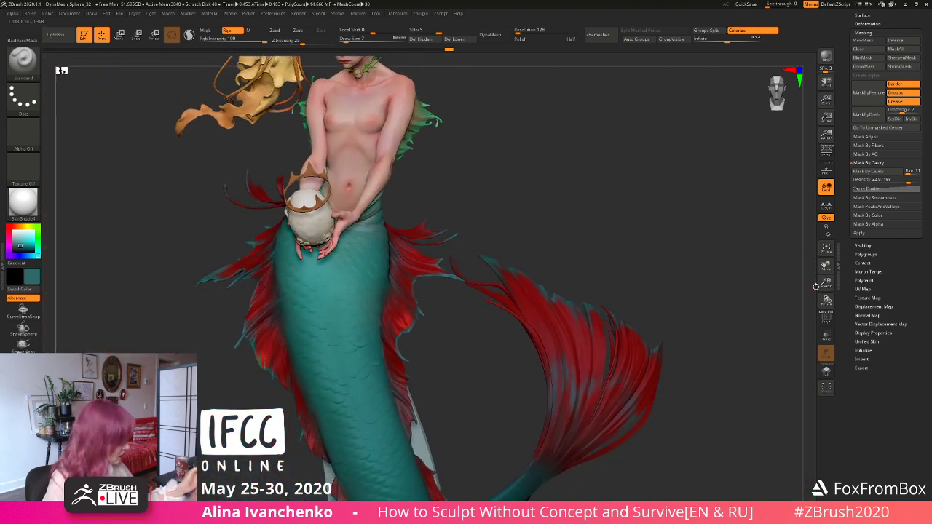
{"action": "left_click_drag", "start_coordinate": [826, 283], "coordinate": [785, 356]}
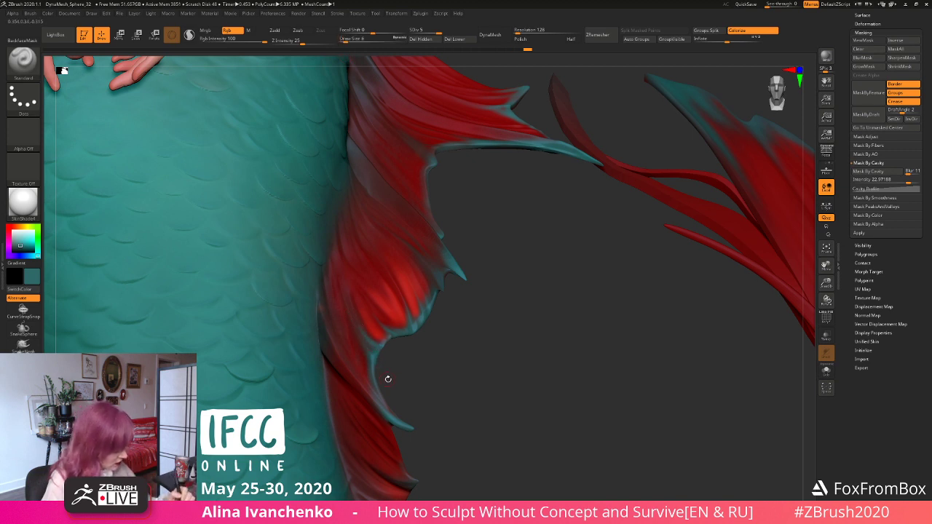
{"action": "left_click_drag", "start_coordinate": [836, 279], "coordinate": [641, 254]}
{"action": "left_click_drag", "start_coordinate": [434, 339], "coordinate": [489, 323]}
{"action": "left_click_drag", "start_coordinate": [827, 281], "coordinate": [785, 333]}
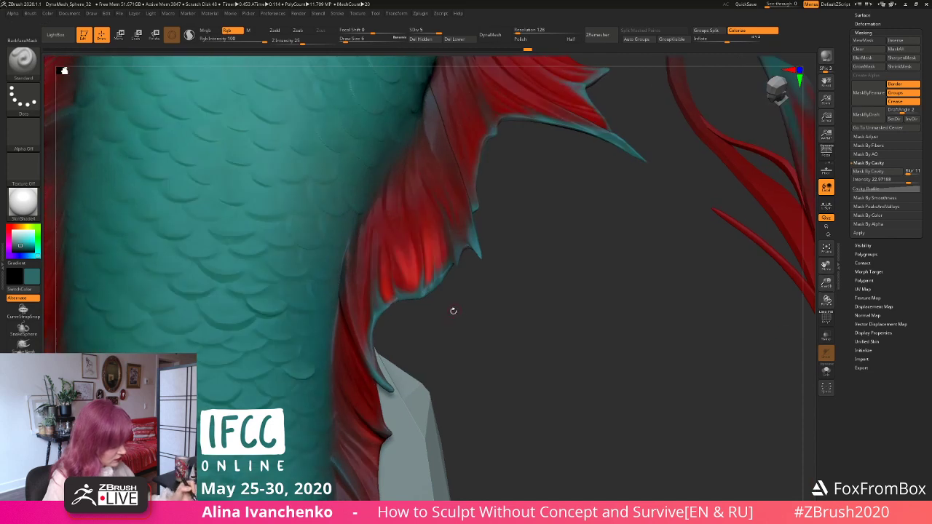
Step: Sample the deep red of the hip fin and paint it softly over the lobe with a draw size of 31
{"action": "left_click_drag", "start_coordinate": [453, 311], "coordinate": [357, 313]}
{"action": "mouse_move", "coordinate": [19, 247]}
{"action": "left_mouse_down"}
{"action": "mouse_move", "coordinate": [260, 281]}
{"action": "mouse_move", "coordinate": [387, 241]}
{"action": "left_mouse_up"}
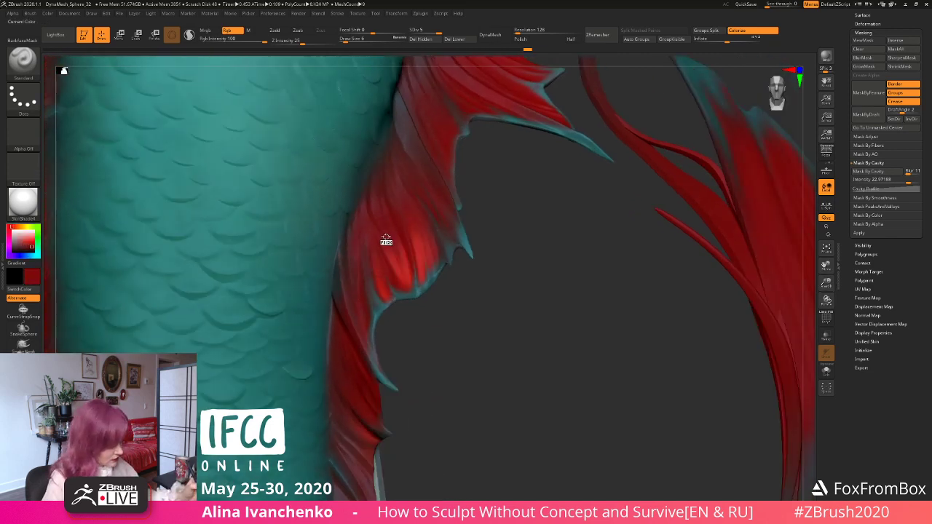
{"action": "left_click_drag", "start_coordinate": [369, 39], "coordinate": [352, 40]}
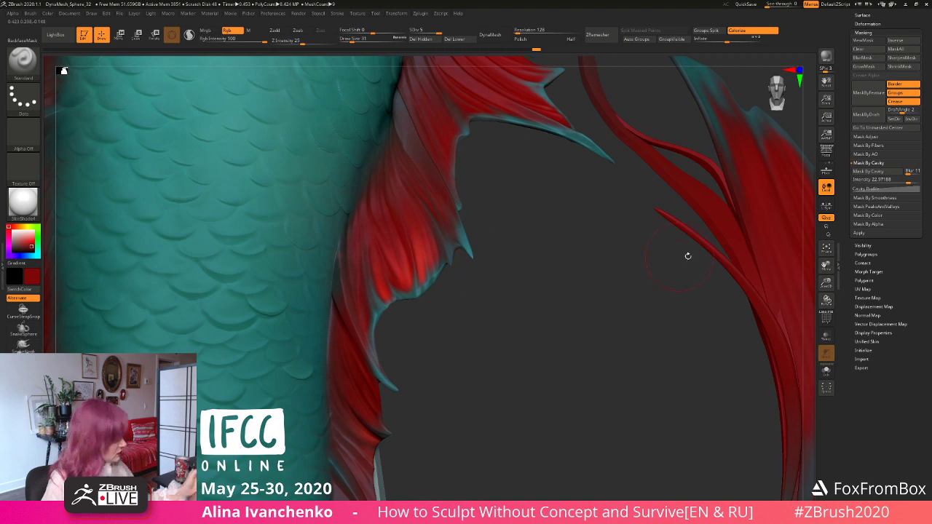
Step: Sample a brighter red and paint streaks along the hip fin's folds, reducing the draw size from 11 to 5 and 3
{"action": "left_click_drag", "start_coordinate": [825, 277], "coordinate": [826, 231]}
{"action": "left_click_drag", "start_coordinate": [491, 269], "coordinate": [454, 314]}
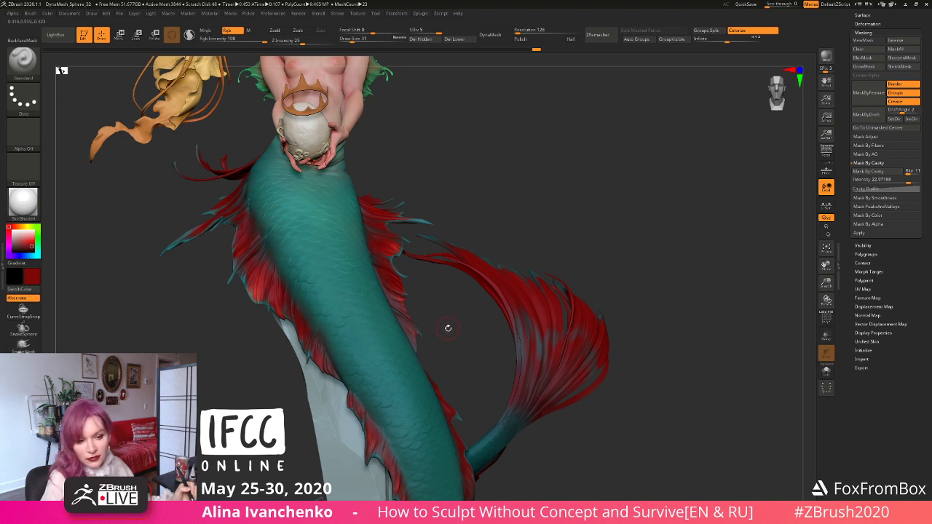
{"action": "left_click_drag", "start_coordinate": [506, 189], "coordinate": [491, 214]}
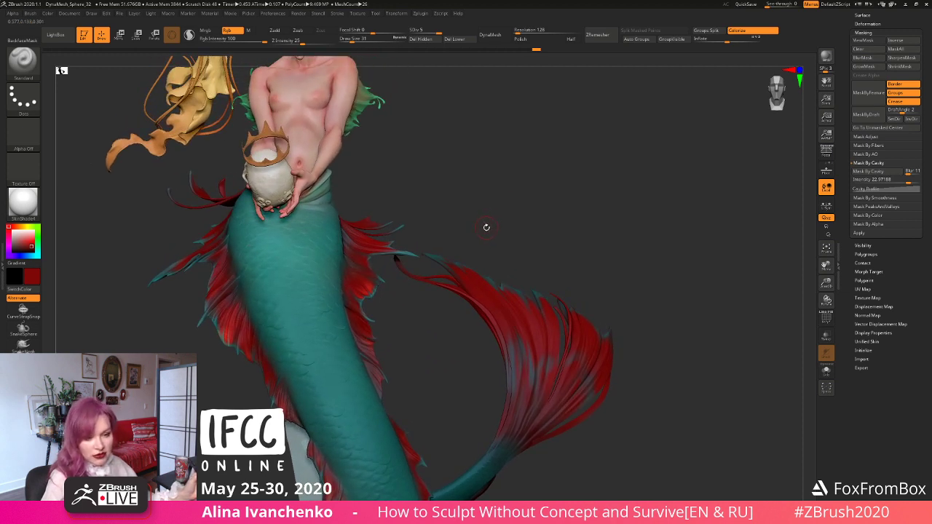
{"action": "left_click_drag", "start_coordinate": [489, 219], "coordinate": [476, 312]}
{"action": "key", "text": "c"}
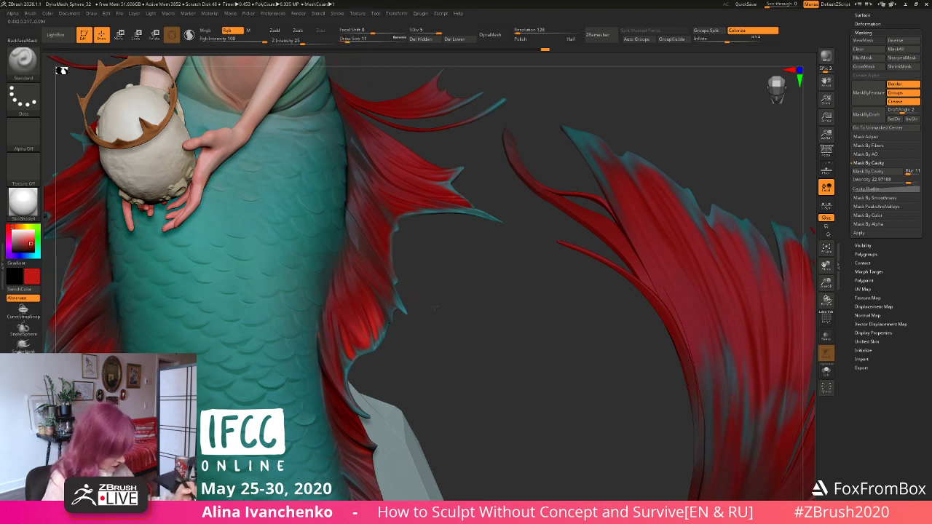
{"action": "mouse_move", "coordinate": [435, 308]}
{"action": "left_mouse_down"}
{"action": "mouse_move", "coordinate": [423, 323]}
{"action": "mouse_move", "coordinate": [420, 304]}
{"action": "left_mouse_up"}
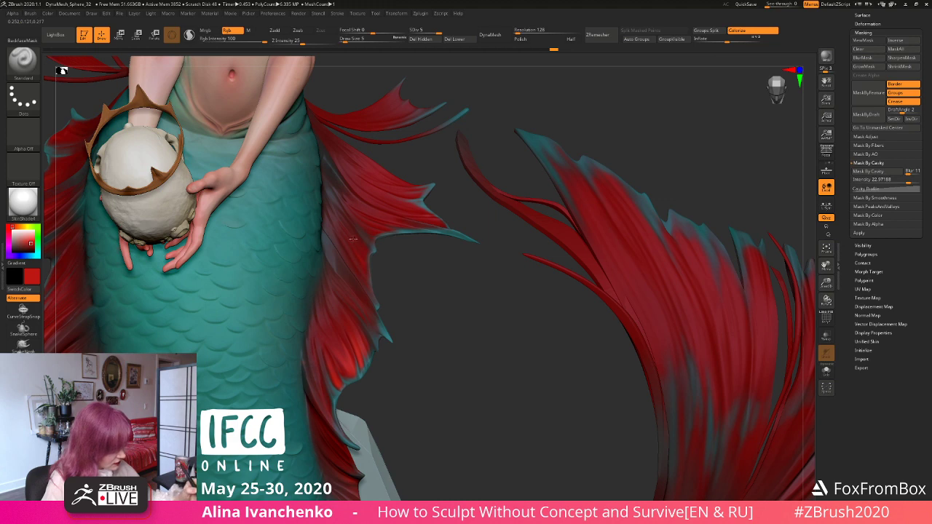
{"action": "mouse_move", "coordinate": [425, 312]}
{"action": "left_mouse_down"}
{"action": "mouse_move", "coordinate": [458, 315]}
{"action": "mouse_move", "coordinate": [459, 323]}
{"action": "left_mouse_up"}
{"action": "left_click_drag", "start_coordinate": [468, 290], "coordinate": [470, 302]}
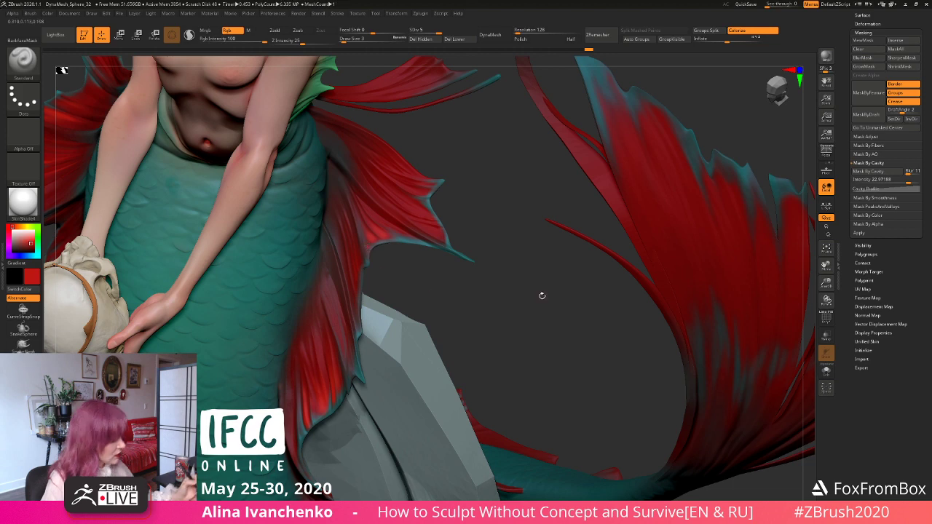
Step: Sample the teal fin edge and paint it into the rim and folds of the upper hip fin at draw size 6, undoing the last stroke
{"action": "left_click_drag", "start_coordinate": [826, 283], "coordinate": [779, 217]}
{"action": "left_click_drag", "start_coordinate": [493, 372], "coordinate": [803, 383]}
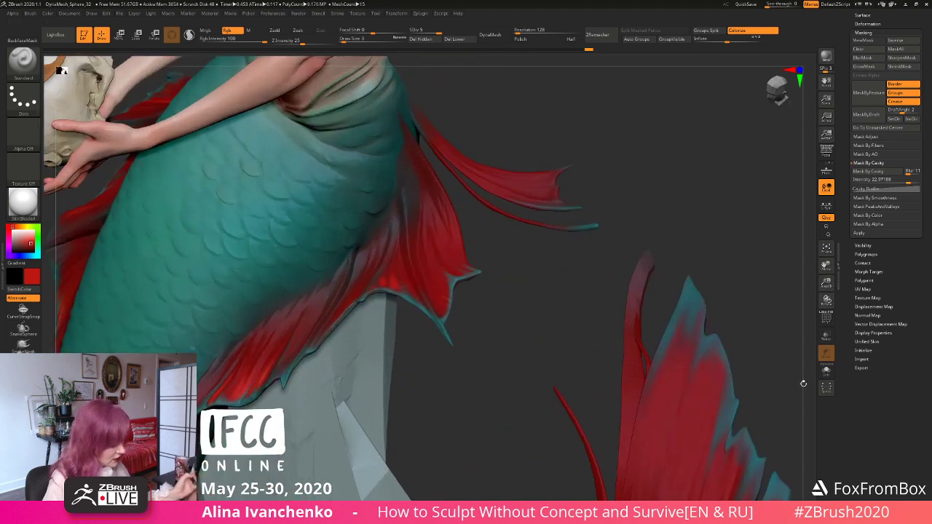
{"action": "mouse_move", "coordinate": [444, 399]}
{"action": "left_mouse_down"}
{"action": "mouse_move", "coordinate": [464, 421]}
{"action": "mouse_move", "coordinate": [434, 399]}
{"action": "left_mouse_up"}
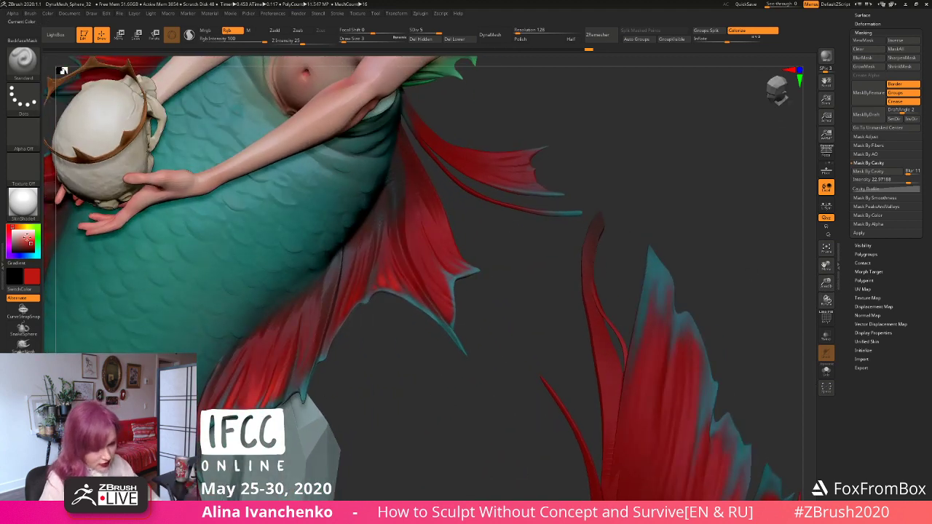
{"action": "left_click_drag", "start_coordinate": [26, 245], "coordinate": [300, 392]}
{"action": "left_click_drag", "start_coordinate": [373, 348], "coordinate": [393, 360]}
{"action": "left_click_drag", "start_coordinate": [342, 40], "coordinate": [344, 41]}
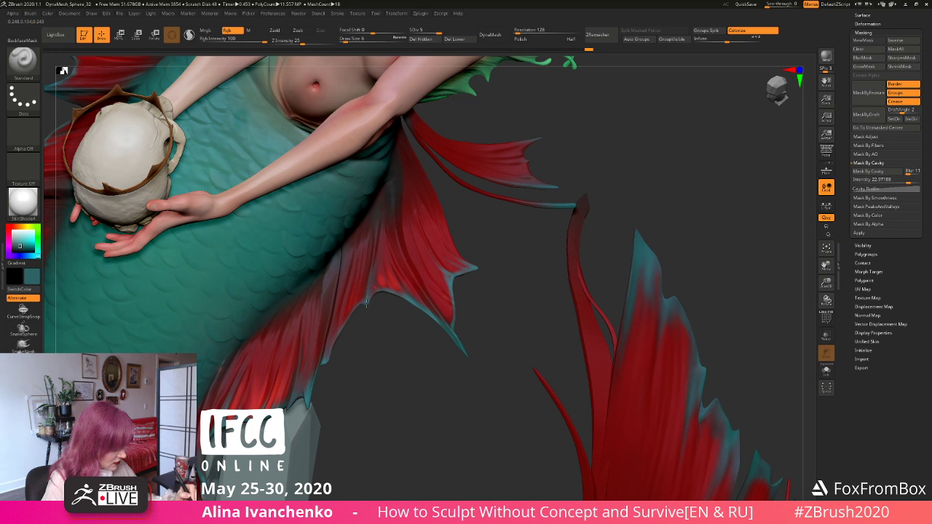
{"action": "left_click_drag", "start_coordinate": [367, 303], "coordinate": [384, 341]}
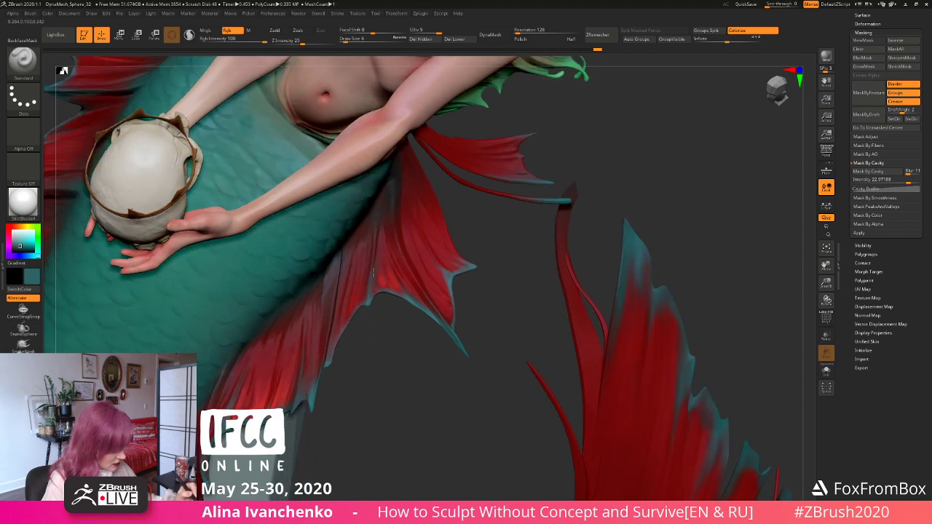
{"action": "left_click_drag", "start_coordinate": [378, 290], "coordinate": [369, 297]}
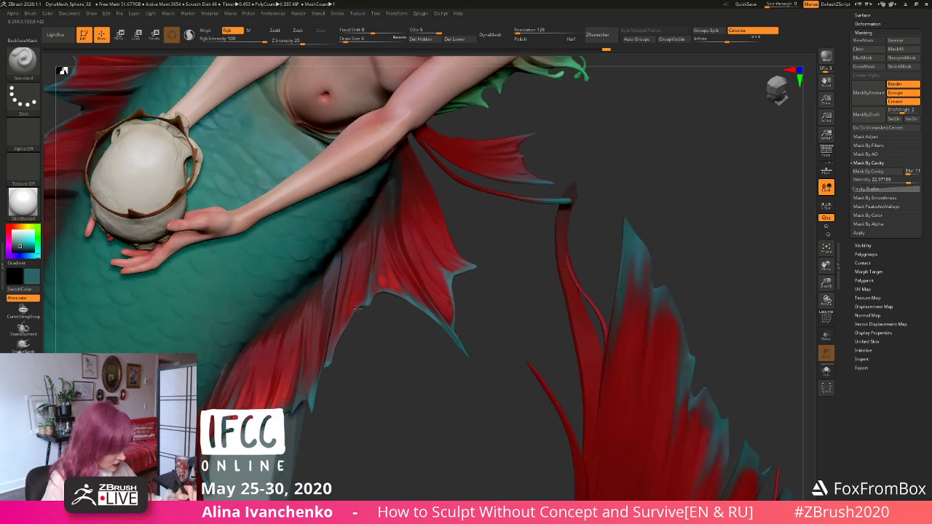
{"action": "left_click_drag", "start_coordinate": [356, 388], "coordinate": [357, 396]}
{"action": "left_click_drag", "start_coordinate": [401, 282], "coordinate": [408, 297]}
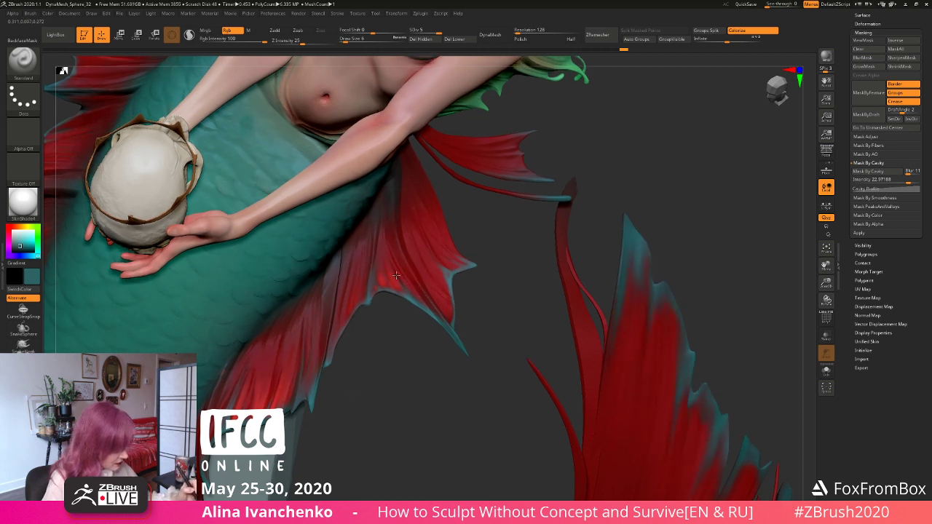
{"action": "key", "text": "ctrl+z"}
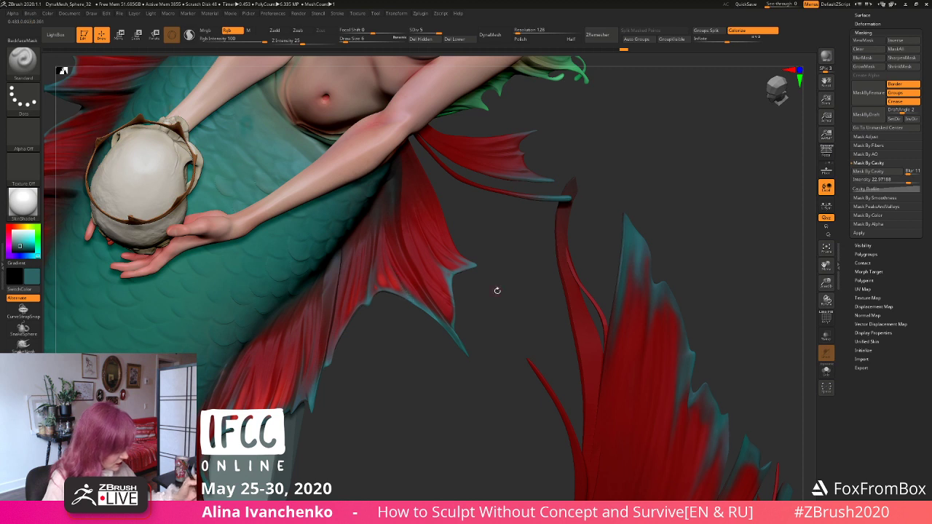
Step: Examine the repainted hip fin up close and the whole mermaid figure from the front and side
{"action": "left_click_drag", "start_coordinate": [495, 290], "coordinate": [407, 258]}
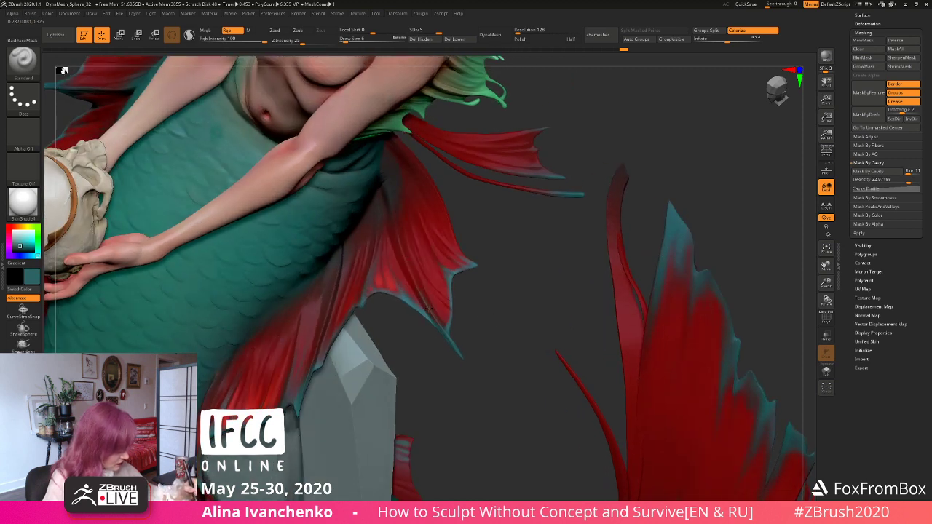
{"action": "left_click_drag", "start_coordinate": [485, 314], "coordinate": [439, 292]}
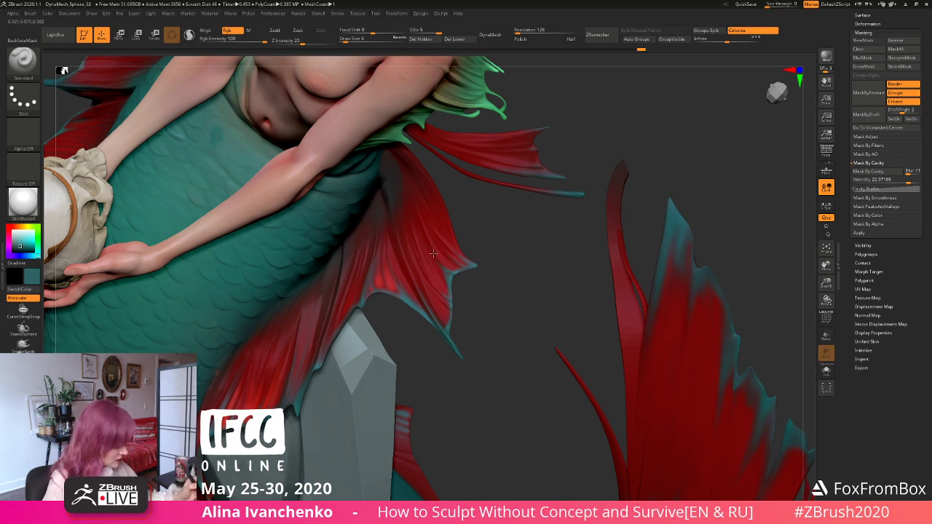
{"action": "key", "text": "f"}
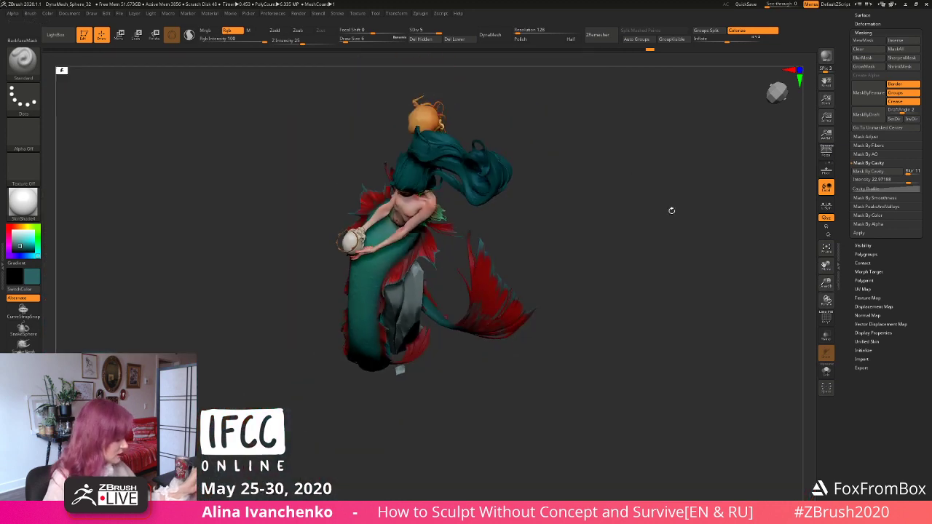
{"action": "left_click_drag", "start_coordinate": [534, 169], "coordinate": [518, 241]}
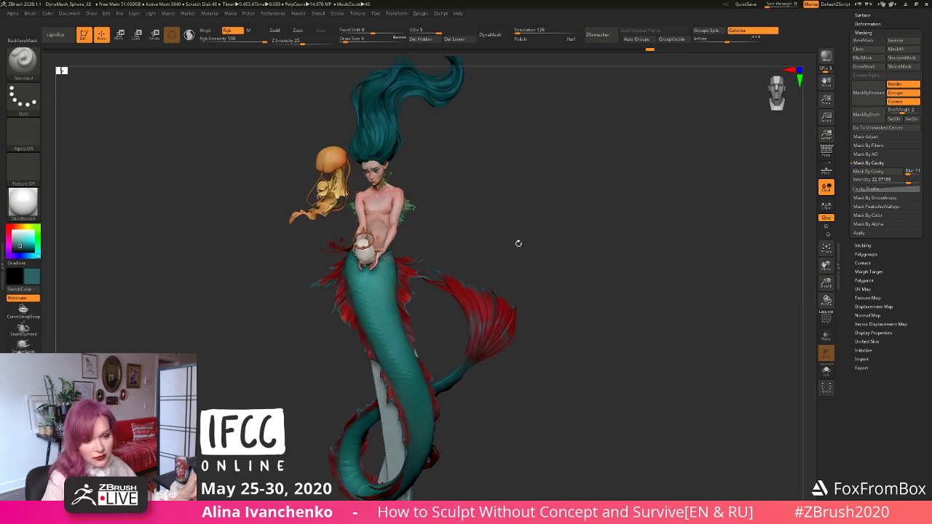
{"action": "mouse_move", "coordinate": [520, 241]}
{"action": "left_mouse_down"}
{"action": "mouse_move", "coordinate": [522, 231]}
{"action": "mouse_move", "coordinate": [518, 247]}
{"action": "left_mouse_up"}
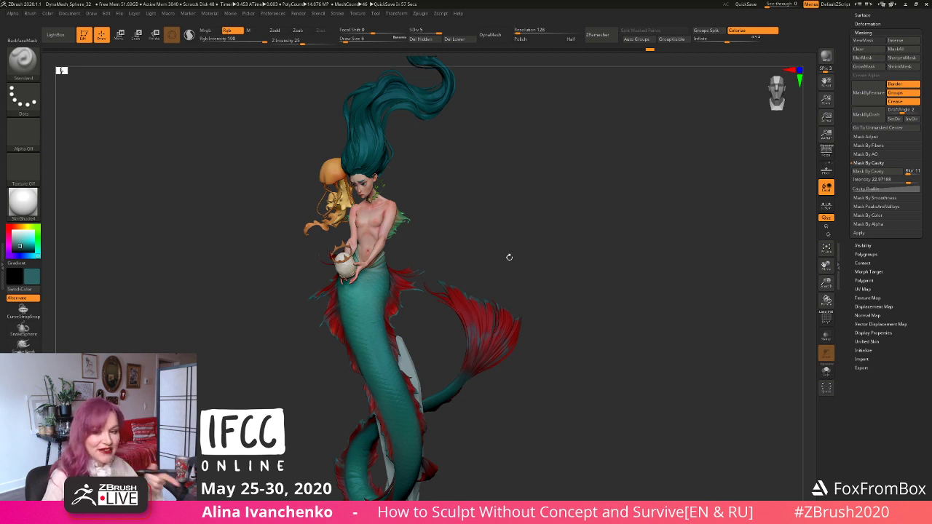
{"action": "left_click_drag", "start_coordinate": [503, 208], "coordinate": [506, 245]}
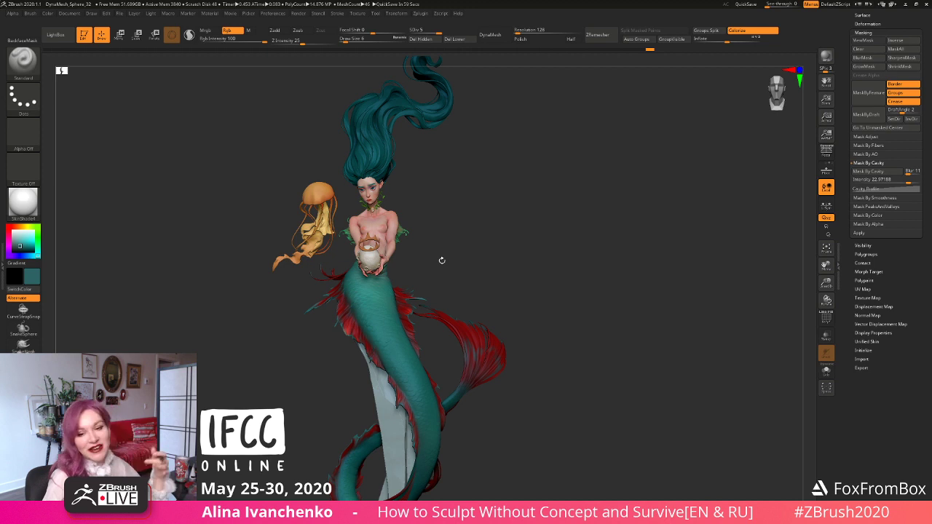
{"action": "left_click_drag", "start_coordinate": [442, 260], "coordinate": [464, 271]}
{"action": "left_click_drag", "start_coordinate": [505, 240], "coordinate": [458, 255]}
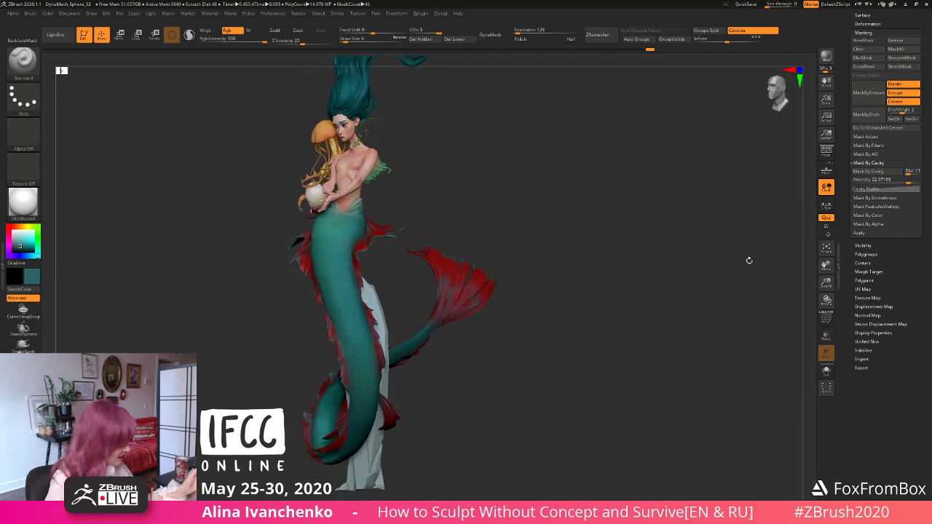
Step: Sample a dark red and a brighter red from the tail's side fins and paint them into the folds at draw size 6
{"action": "left_click_drag", "start_coordinate": [826, 283], "coordinate": [774, 334]}
{"action": "left_click_drag", "start_coordinate": [441, 274], "coordinate": [431, 231], "text": "alt"}
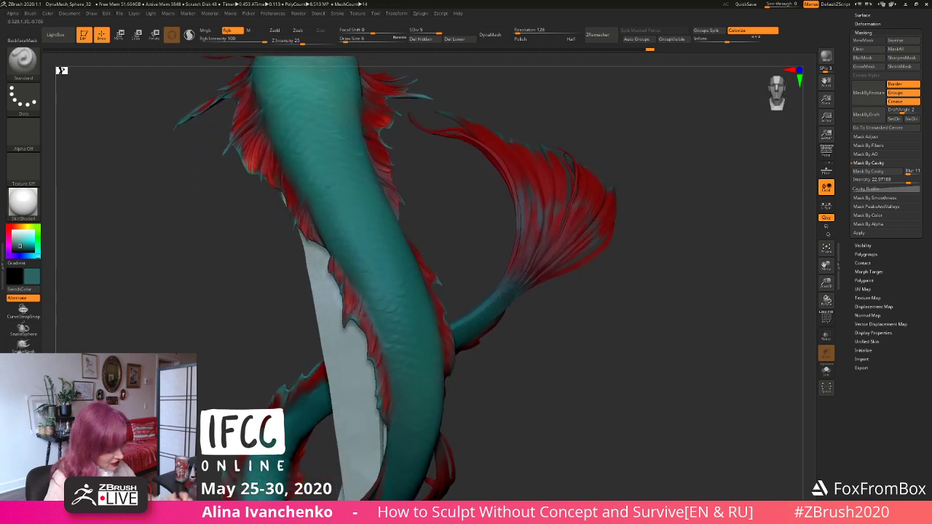
{"action": "left_click_drag", "start_coordinate": [21, 245], "coordinate": [358, 300]}
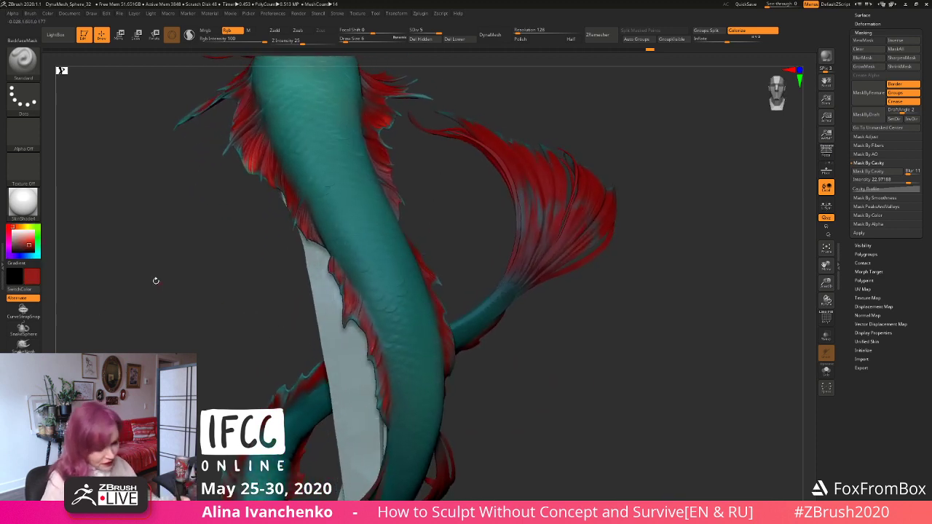
{"action": "left_click_drag", "start_coordinate": [18, 245], "coordinate": [249, 167]}
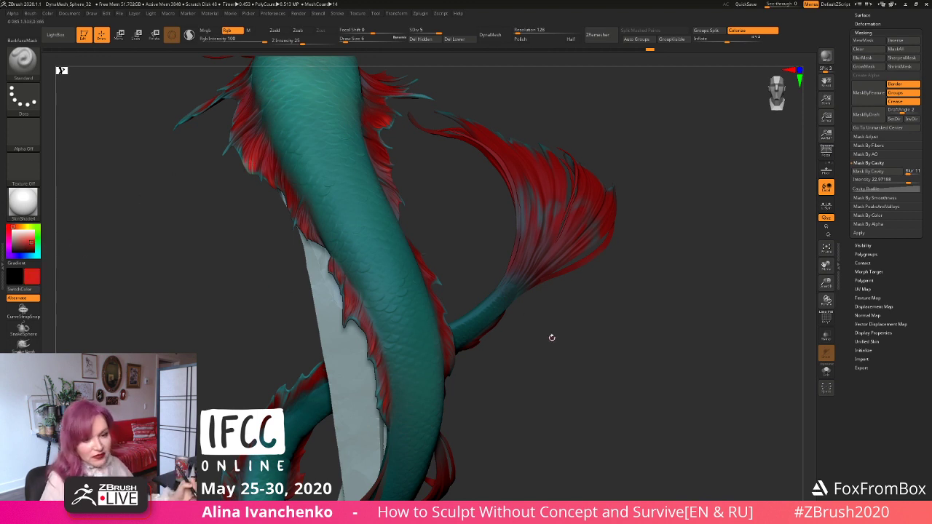
{"action": "left_click_drag", "start_coordinate": [552, 338], "coordinate": [520, 332]}
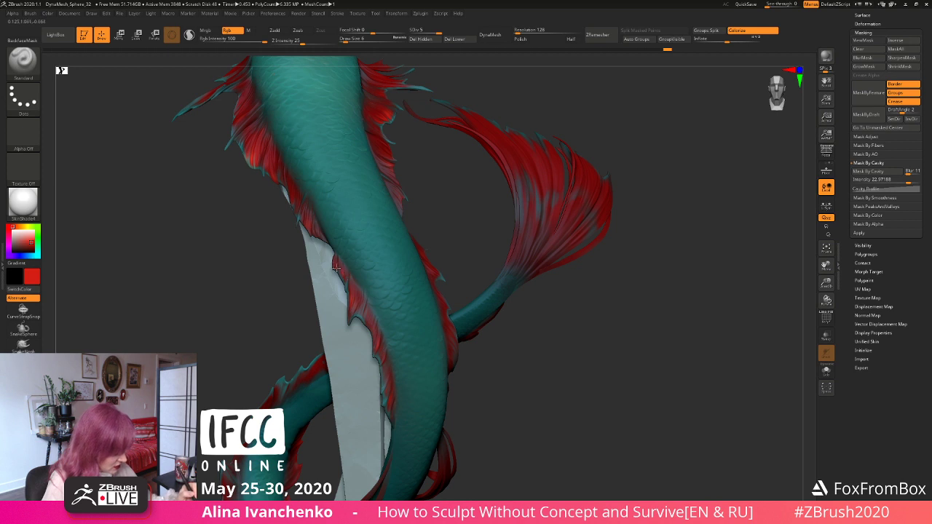
{"action": "left_click_drag", "start_coordinate": [481, 350], "coordinate": [388, 274]}
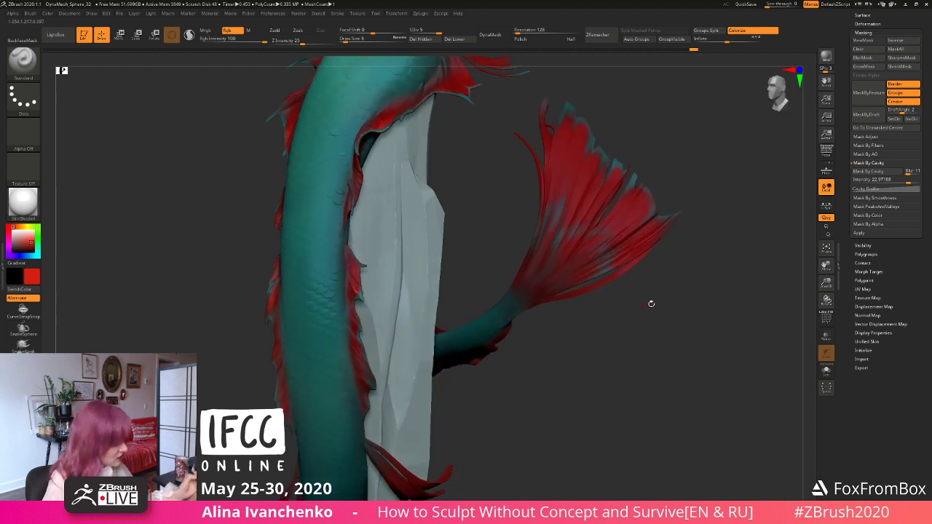
Step: Paint the brighter red further down the jagged side fins of the tail's front bend with a draw size of 11
{"action": "left_click", "coordinate": [827, 282]}
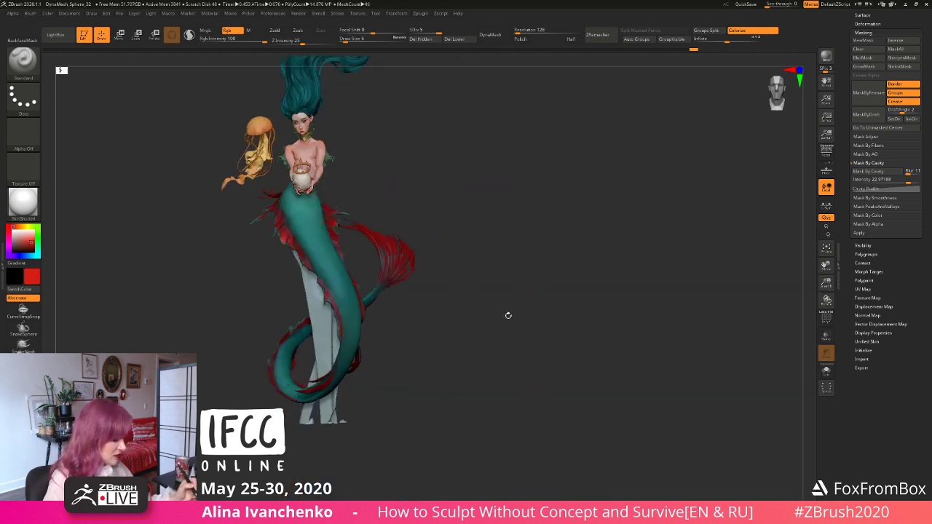
{"action": "left_click_drag", "start_coordinate": [508, 315], "coordinate": [543, 322]}
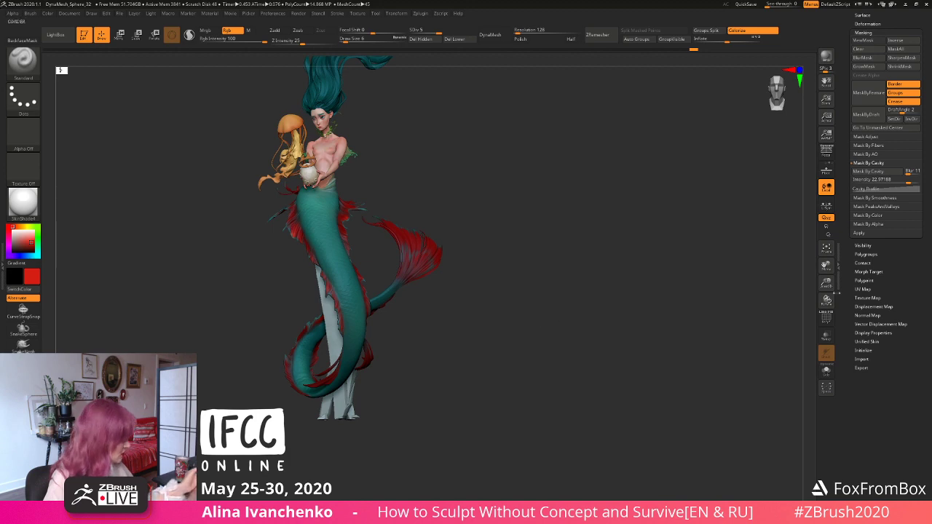
{"action": "left_click_drag", "start_coordinate": [827, 283], "coordinate": [828, 343]}
{"action": "left_click_drag", "start_coordinate": [558, 391], "coordinate": [543, 407]}
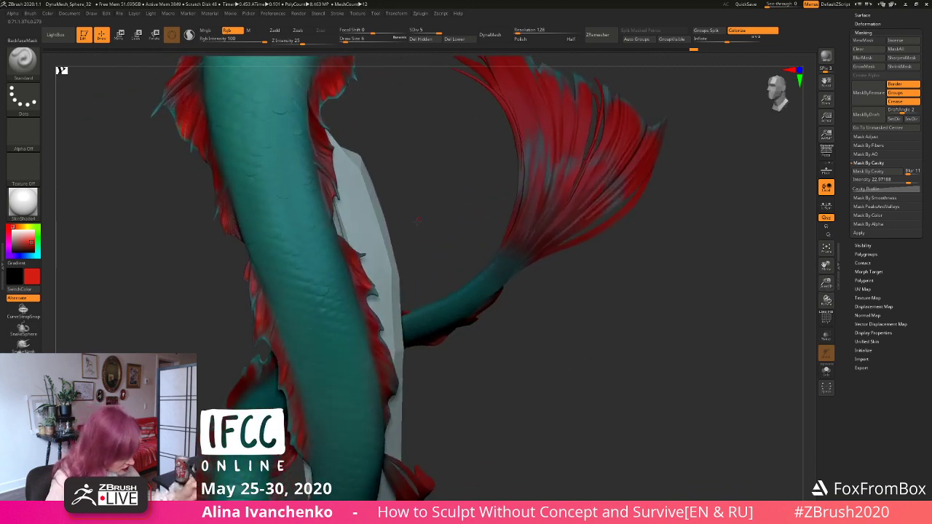
{"action": "left_click_drag", "start_coordinate": [418, 221], "coordinate": [371, 286]}
{"action": "left_click_drag", "start_coordinate": [412, 222], "coordinate": [350, 337]}
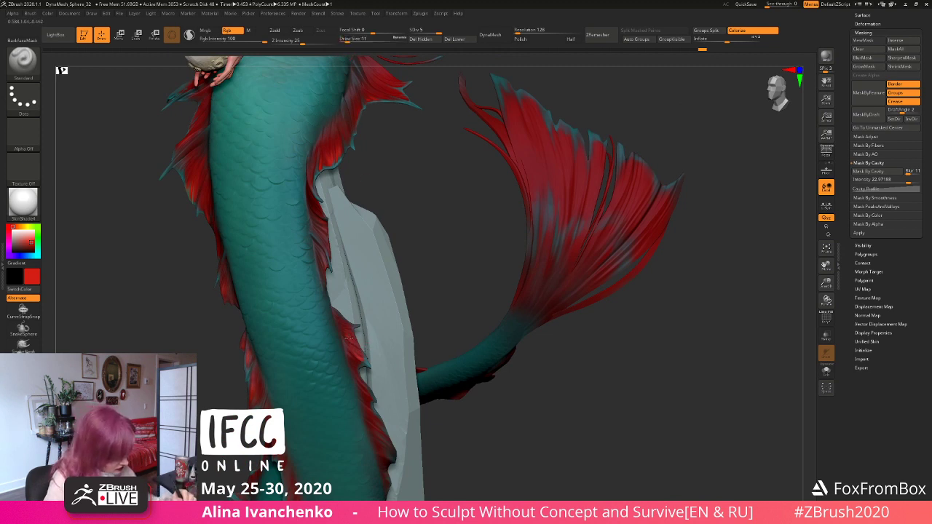
{"action": "left_click_drag", "start_coordinate": [408, 277], "coordinate": [418, 316]}
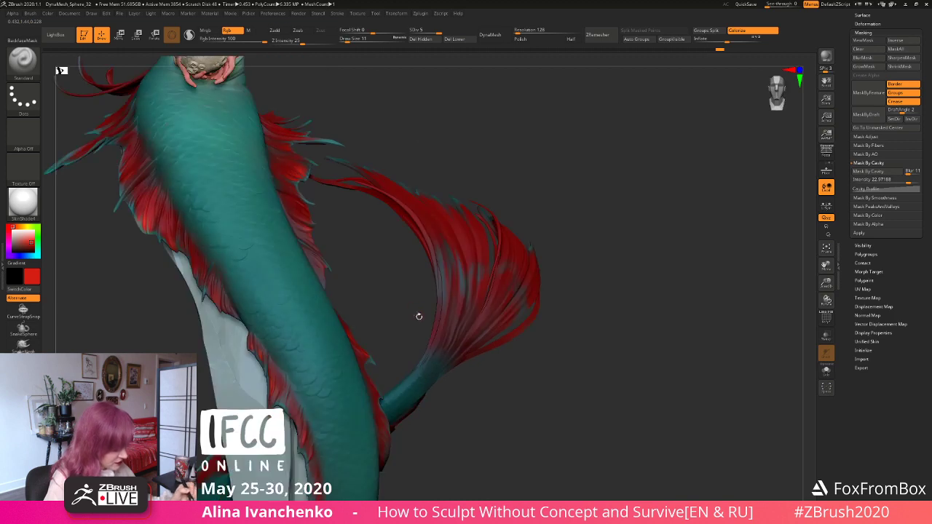
{"action": "left_click_drag", "start_coordinate": [543, 193], "coordinate": [366, 304]}
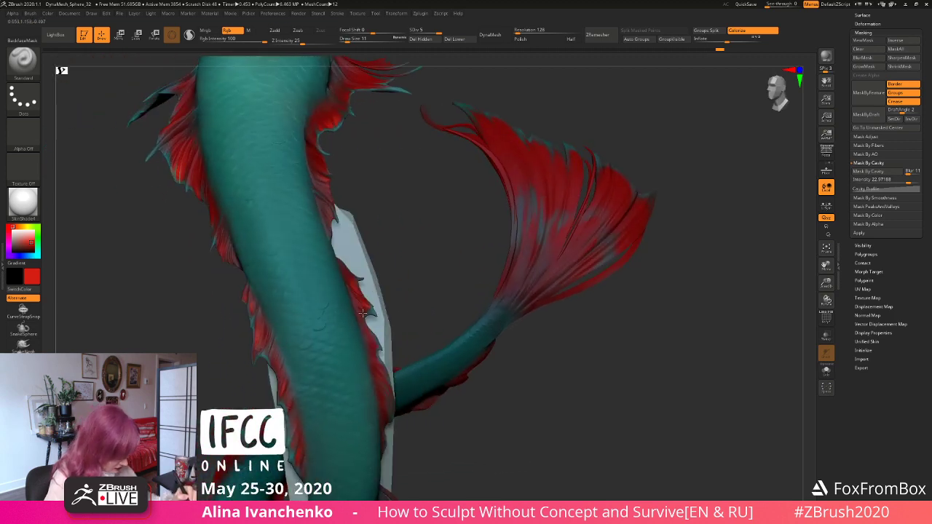
Step: Smooth the fins along the back of the coiled tail at lower subdivision levels, enlarging the draw size to 18 and 31
{"action": "key", "text": "f"}
{"action": "left_click_drag", "start_coordinate": [713, 231], "coordinate": [499, 331]}
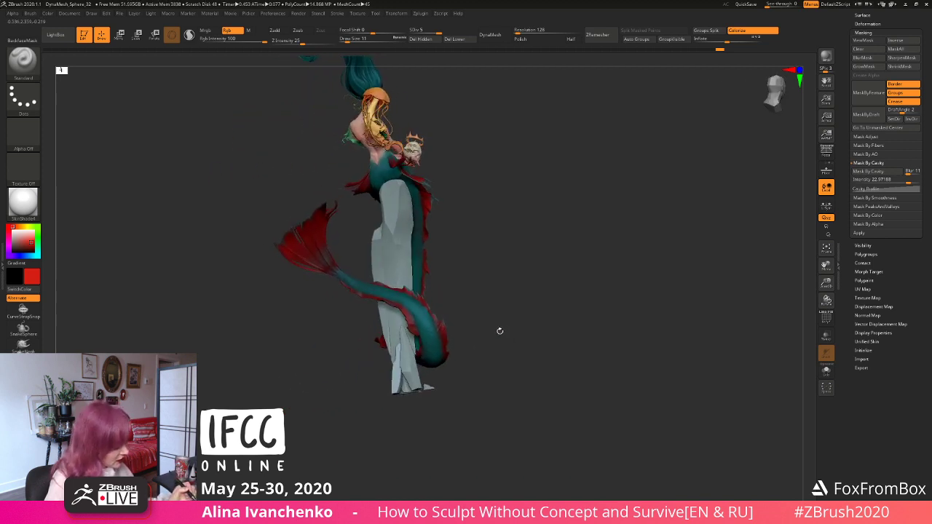
{"action": "left_click_drag", "start_coordinate": [585, 305], "coordinate": [572, 262], "text": "alt"}
{"action": "left_click_drag", "start_coordinate": [826, 282], "coordinate": [807, 358]}
{"action": "left_click_drag", "start_coordinate": [552, 286], "coordinate": [487, 286], "text": "alt"}
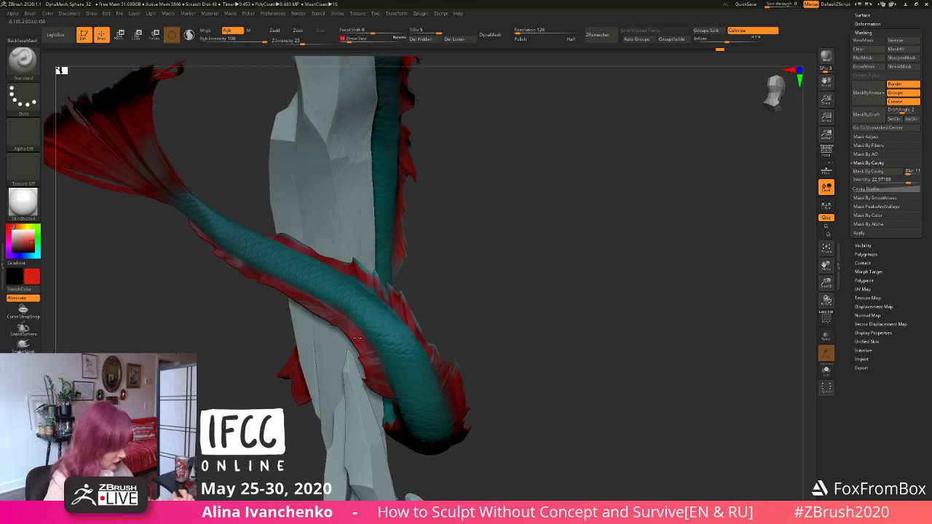
{"action": "key", "text": "shift"}
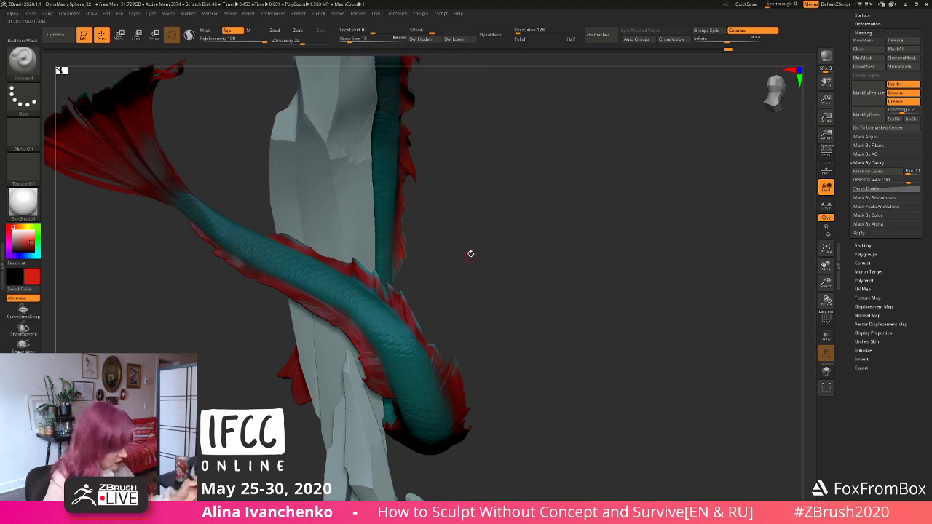
{"action": "mouse_move", "coordinate": [471, 254]}
{"action": "left_mouse_down"}
{"action": "mouse_move", "coordinate": [468, 275]}
{"action": "mouse_move", "coordinate": [487, 264]}
{"action": "mouse_move", "coordinate": [413, 295]}
{"action": "mouse_move", "coordinate": [514, 281]}
{"action": "mouse_move", "coordinate": [456, 320]}
{"action": "left_mouse_up"}
{"action": "left_click", "coordinate": [355, 39]}
{"action": "key", "text": "shift+d"}
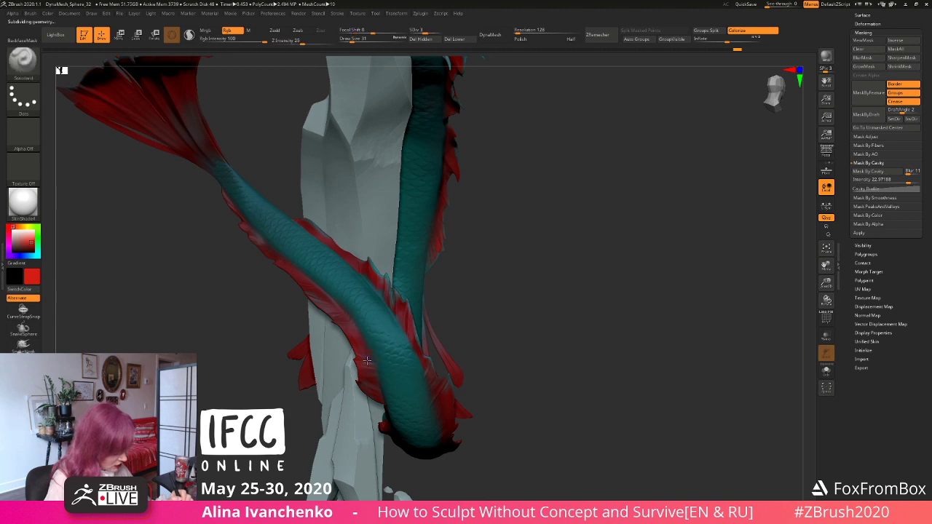
{"action": "key", "text": "shift+d"}
{"action": "key", "text": "shift"}
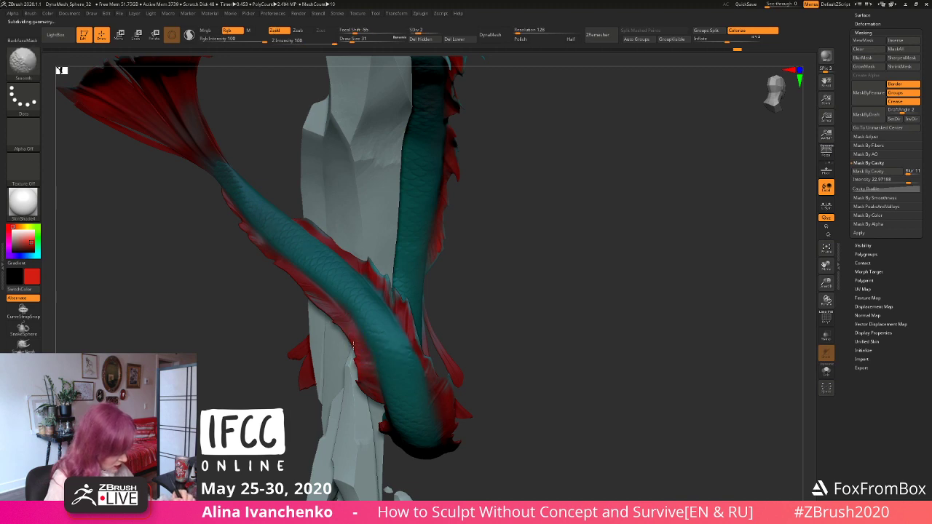
{"action": "mouse_move", "coordinate": [505, 300]}
{"action": "left_mouse_down"}
{"action": "mouse_move", "coordinate": [458, 293]}
{"action": "mouse_move", "coordinate": [497, 294]}
{"action": "mouse_move", "coordinate": [498, 285]}
{"action": "mouse_move", "coordinate": [556, 292]}
{"action": "mouse_move", "coordinate": [542, 329]}
{"action": "left_mouse_up"}
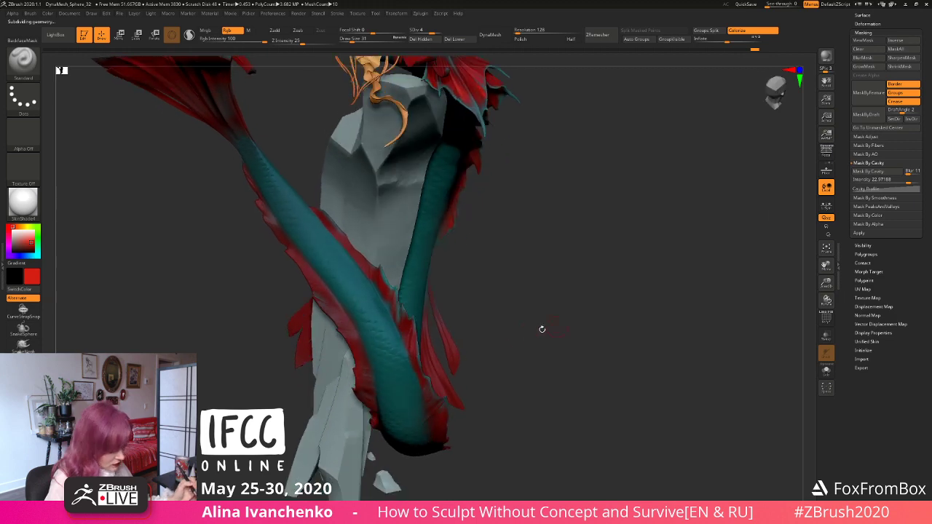
Step: Select the KNIFE_sharp_cor brush and carve folds into the fins along the back of the lower tail at draw size 31
{"action": "left_click", "coordinate": [23, 58]}
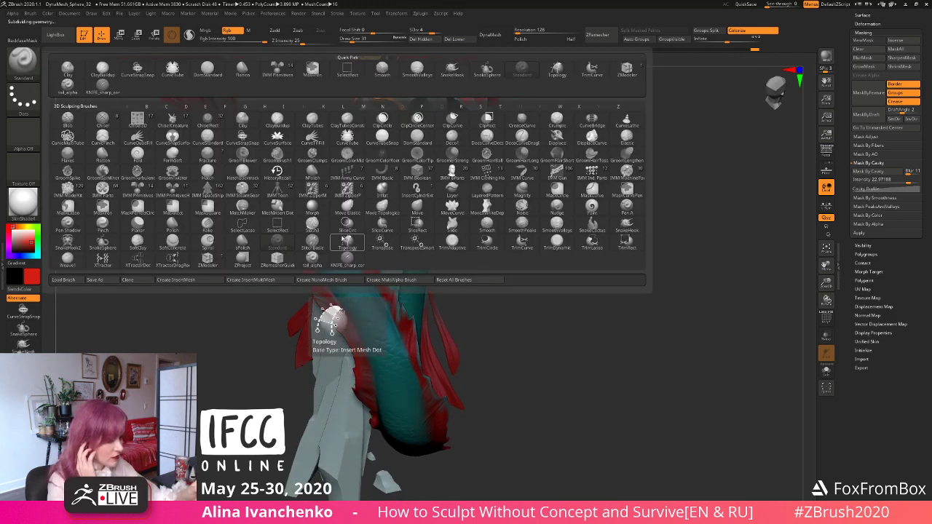
{"action": "left_click", "coordinate": [348, 242]}
{"action": "left_click_drag", "start_coordinate": [488, 308], "coordinate": [483, 303]}
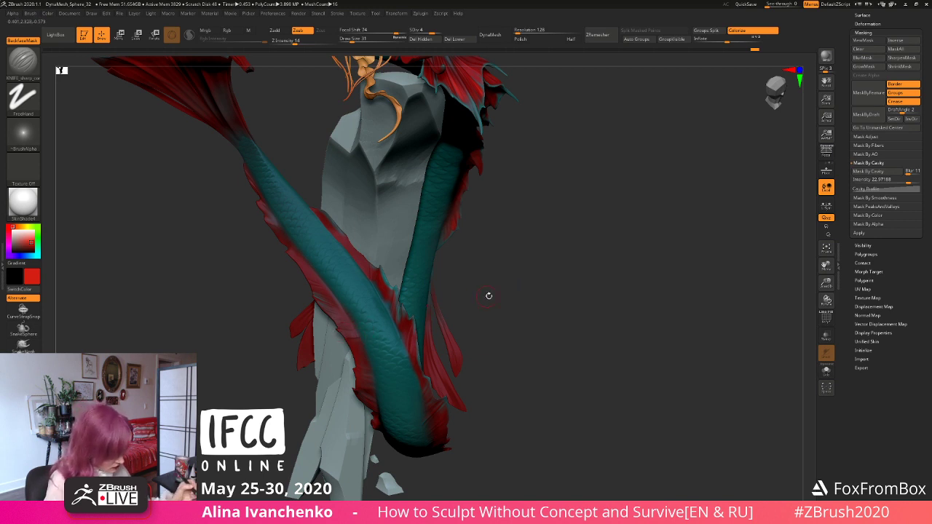
{"action": "left_click_drag", "start_coordinate": [488, 296], "coordinate": [468, 285]}
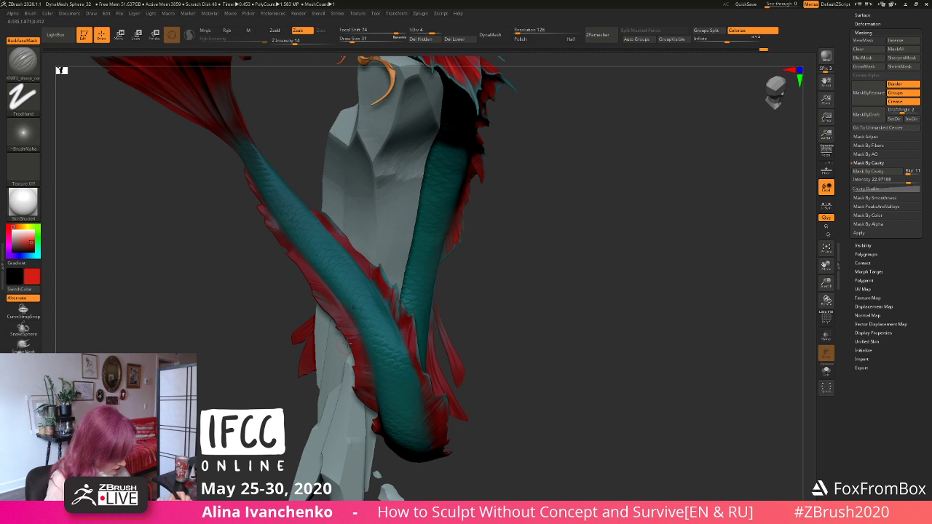
{"action": "mouse_move", "coordinate": [482, 319]}
{"action": "left_mouse_down"}
{"action": "mouse_move", "coordinate": [485, 290]}
{"action": "mouse_move", "coordinate": [497, 320]}
{"action": "mouse_move", "coordinate": [517, 312]}
{"action": "mouse_move", "coordinate": [506, 325]}
{"action": "left_mouse_up"}
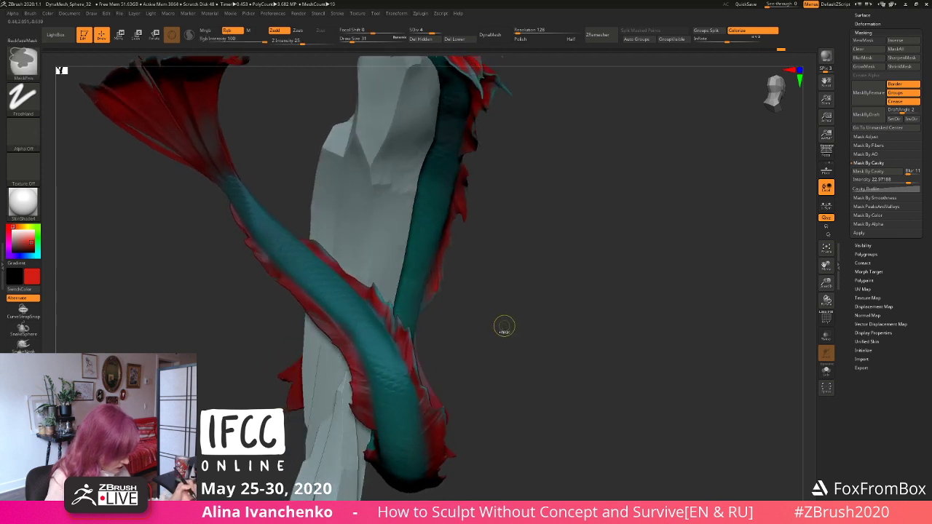
{"action": "key", "text": "ctrl+z"}
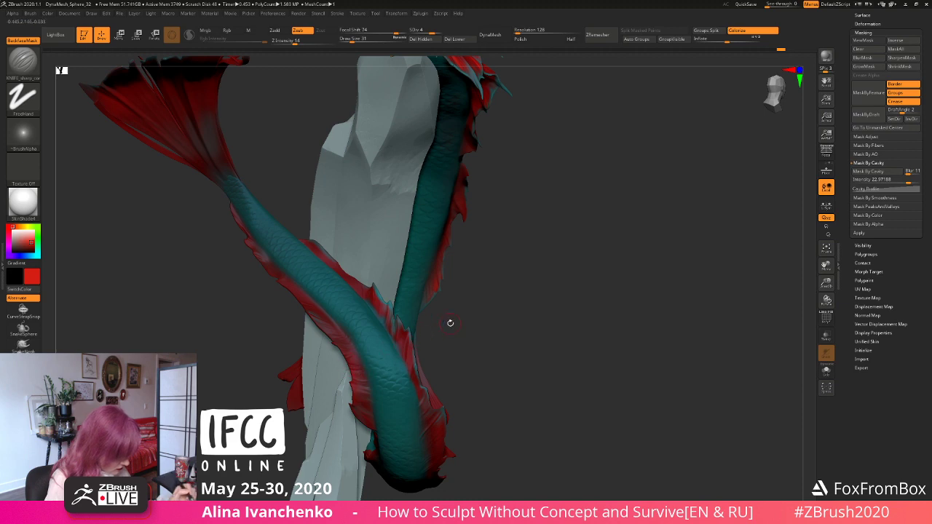
{"action": "left_click_drag", "start_coordinate": [485, 320], "coordinate": [448, 335]}
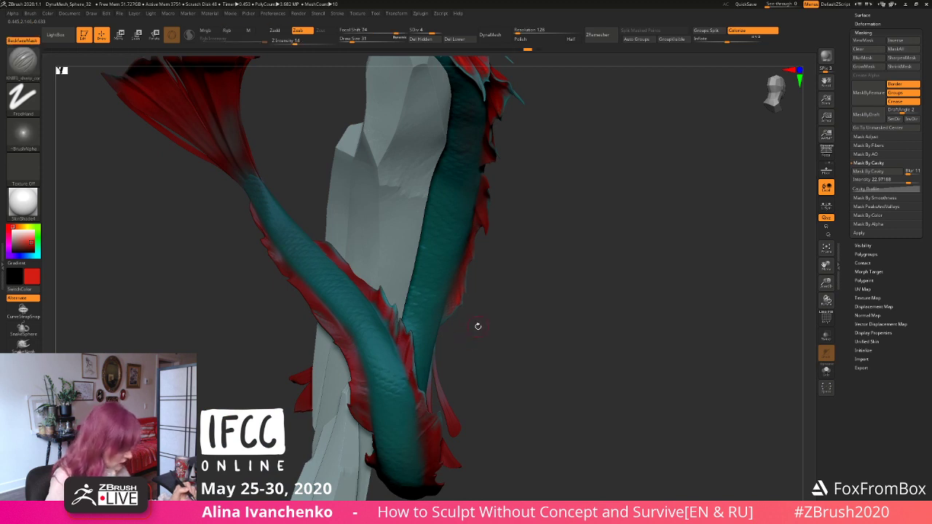
{"action": "mouse_move", "coordinate": [477, 327]}
{"action": "left_mouse_down"}
{"action": "mouse_move", "coordinate": [495, 337]}
{"action": "mouse_move", "coordinate": [477, 327]}
{"action": "mouse_move", "coordinate": [474, 337]}
{"action": "left_mouse_up"}
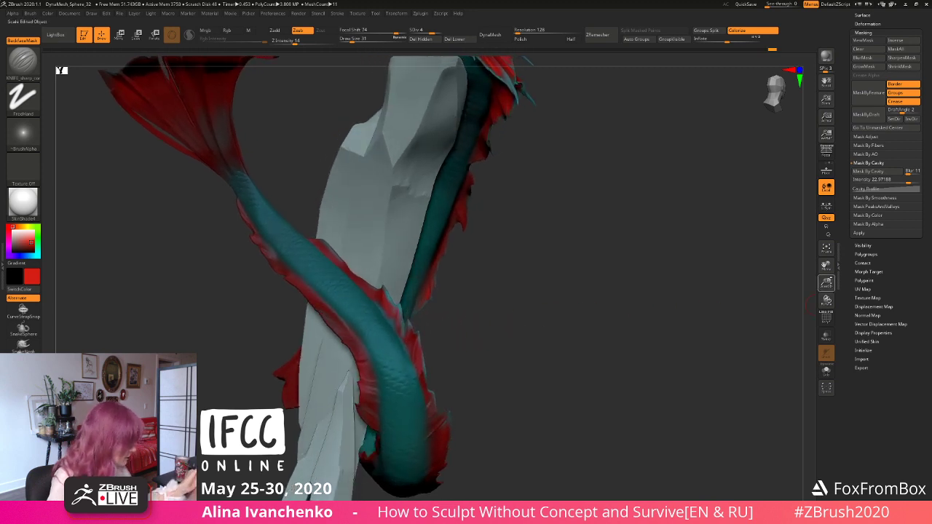
Step: Carve more folds with the KNIFE_sharp_cor brush into the jagged red fin where the lower tail passes behind the rock
{"action": "left_click_drag", "start_coordinate": [826, 287], "coordinate": [820, 349]}
{"action": "left_click_drag", "start_coordinate": [574, 321], "coordinate": [482, 322], "text": "alt"}
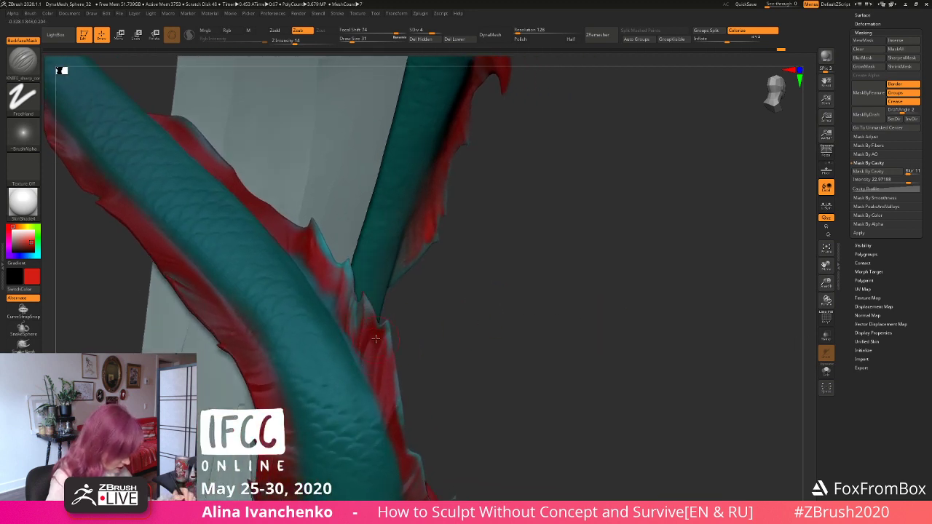
{"action": "left_click_drag", "start_coordinate": [382, 327], "coordinate": [420, 323]}
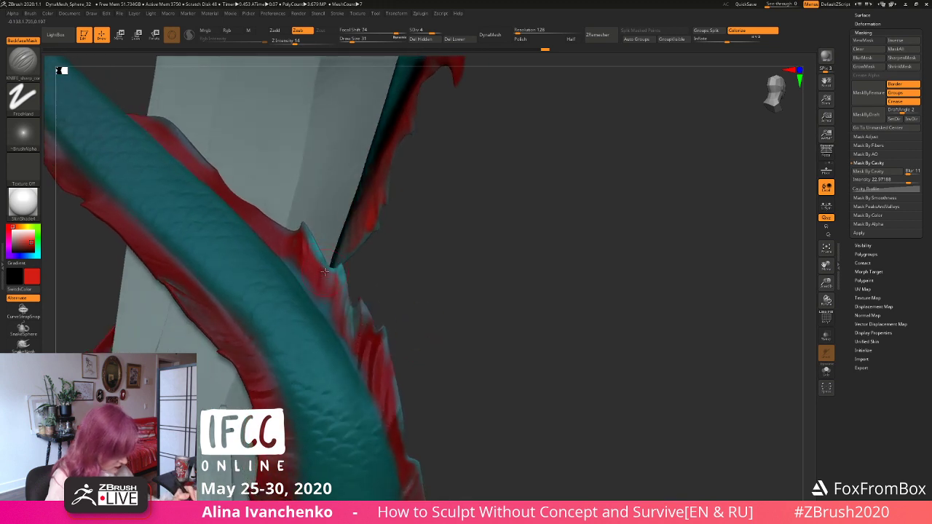
{"action": "left_click_drag", "start_coordinate": [372, 273], "coordinate": [346, 314]}
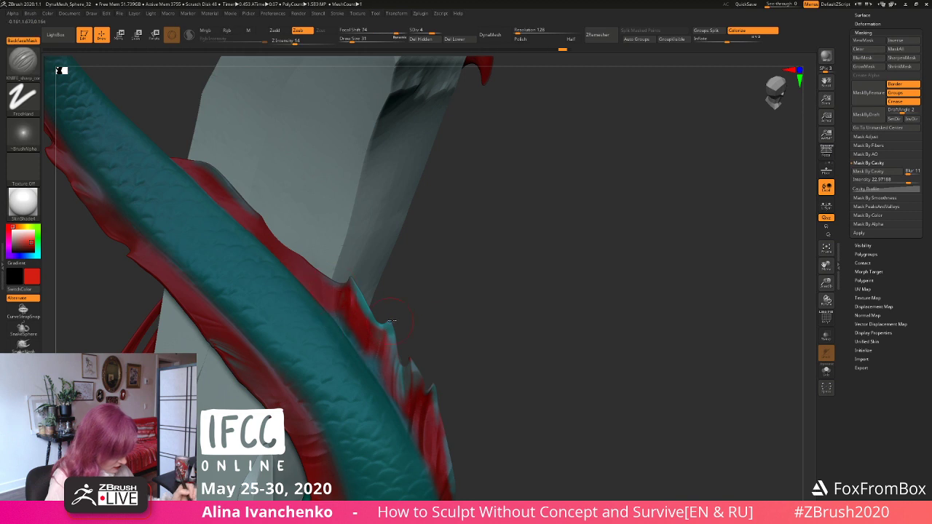
{"action": "left_click_drag", "start_coordinate": [391, 321], "coordinate": [320, 282]}
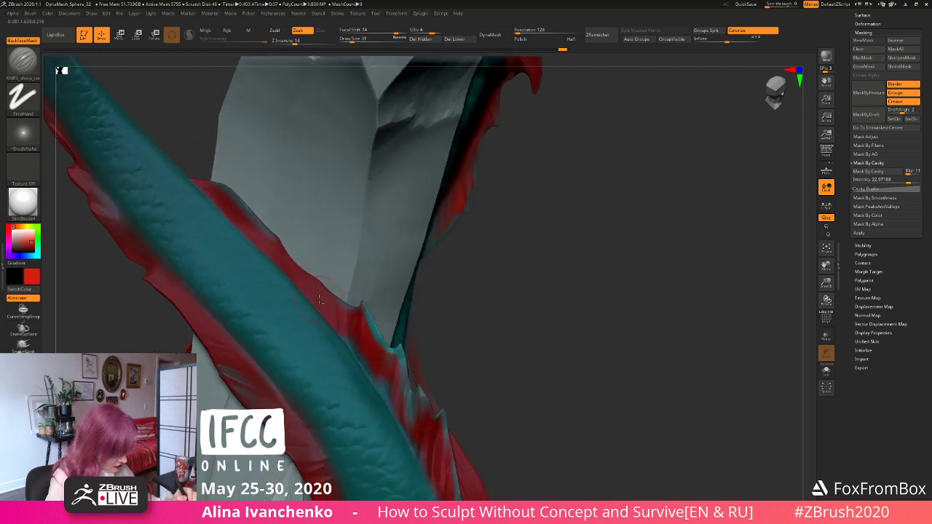
{"action": "left_click_drag", "start_coordinate": [481, 299], "coordinate": [477, 301]}
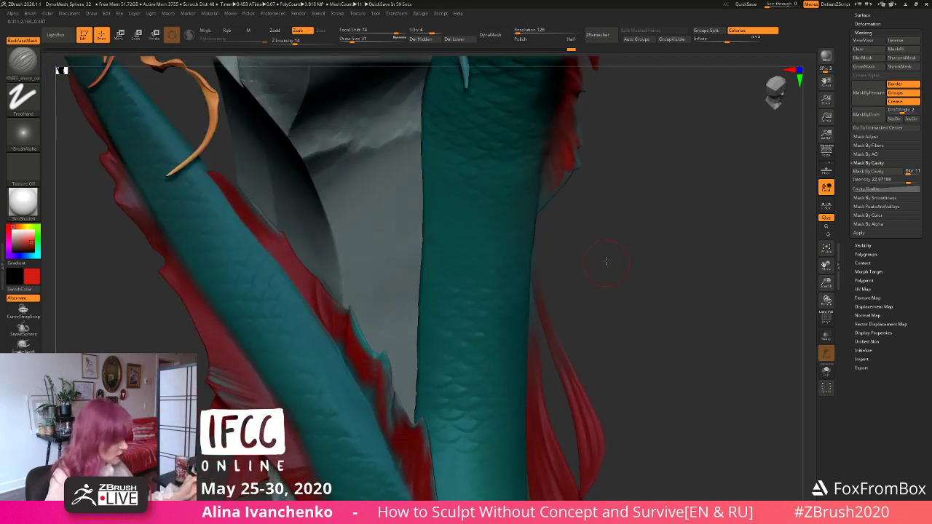
Step: Drop the tail to subdivision level 1 and isolate it from the rest of the model
{"action": "left_click_drag", "start_coordinate": [607, 260], "coordinate": [369, 247]}
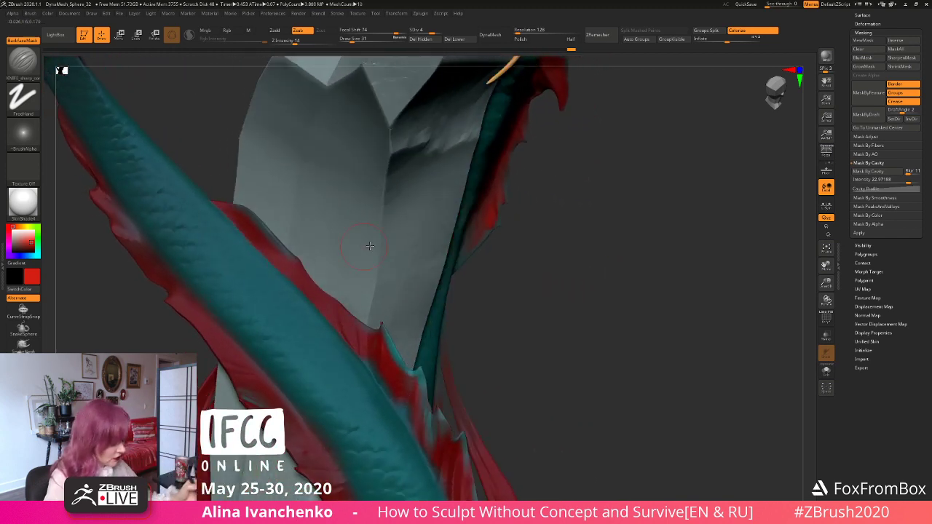
{"action": "left_click_drag", "start_coordinate": [562, 290], "coordinate": [756, 347]}
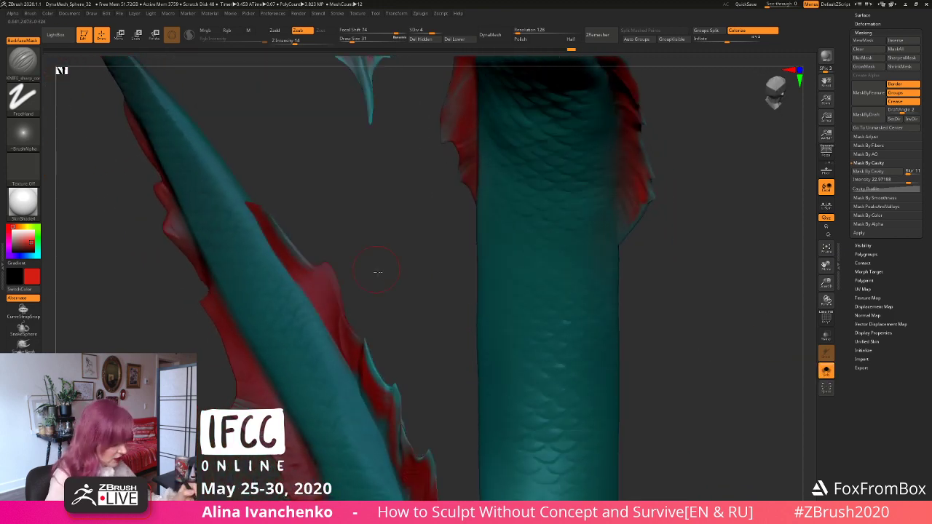
{"action": "left_click_drag", "start_coordinate": [378, 272], "coordinate": [376, 299]}
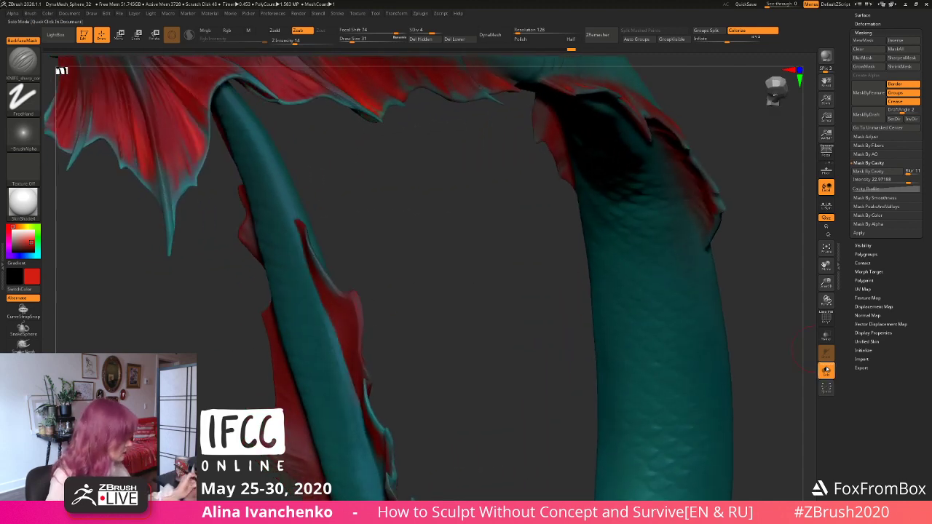
{"action": "left_click", "coordinate": [825, 370]}
{"action": "mouse_move", "coordinate": [826, 283]}
{"action": "left_mouse_down"}
{"action": "mouse_move", "coordinate": [720, 237]}
{"action": "mouse_move", "coordinate": [585, 245]}
{"action": "mouse_move", "coordinate": [546, 291]}
{"action": "mouse_move", "coordinate": [510, 310]}
{"action": "left_mouse_up"}
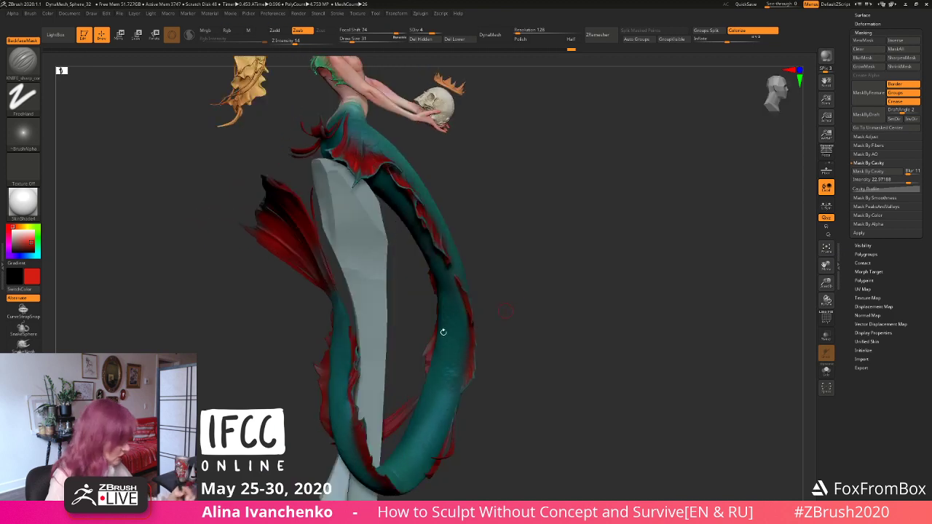
{"action": "mouse_move", "coordinate": [560, 295]}
{"action": "left_mouse_down"}
{"action": "mouse_move", "coordinate": [574, 298]}
{"action": "mouse_move", "coordinate": [357, 340]}
{"action": "left_mouse_up"}
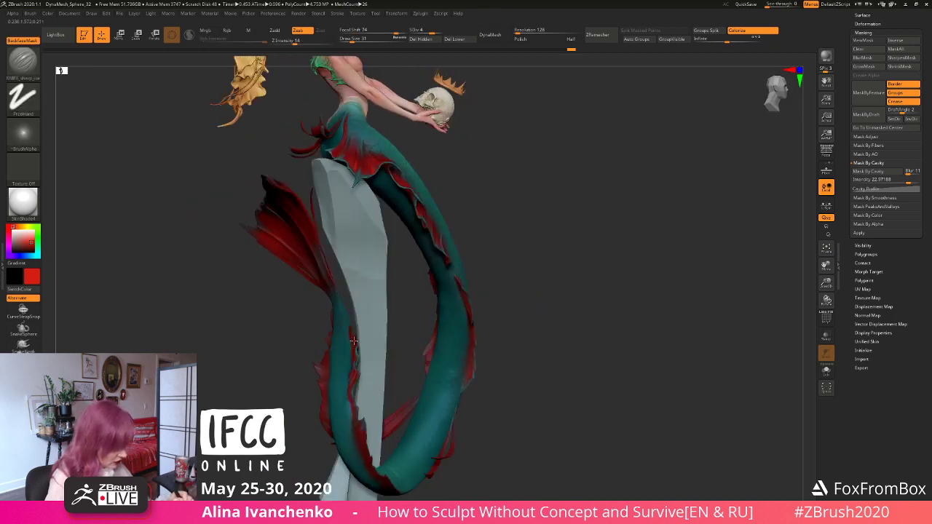
{"action": "key", "text": "ctrl+d"}
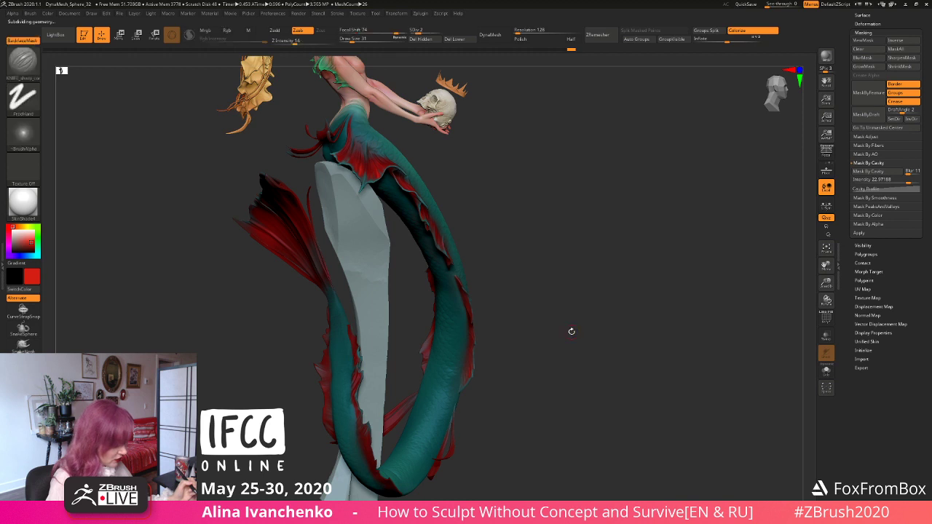
{"action": "left_click_drag", "start_coordinate": [562, 337], "coordinate": [795, 350]}
{"action": "key", "text": "shift+d"}
{"action": "left_click", "coordinate": [826, 371]}
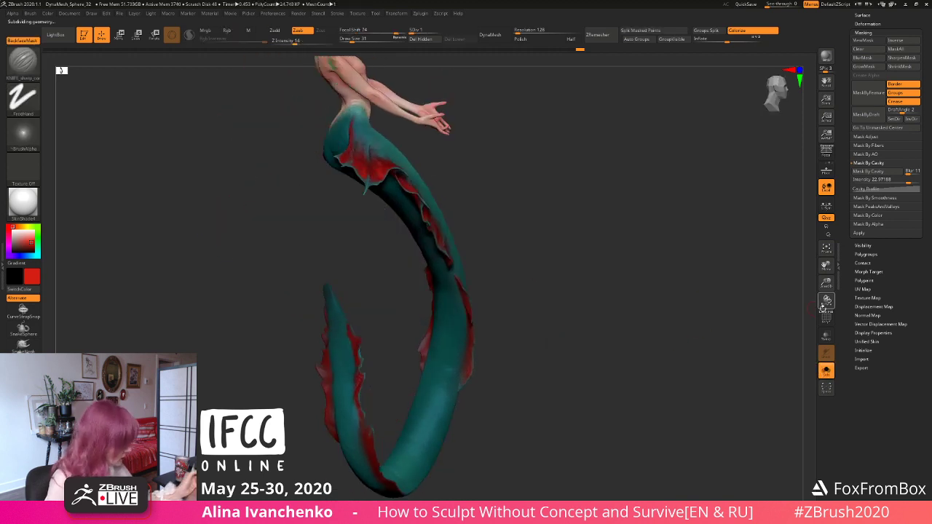
Step: Mask the small red fin on the inner edge of the tail's thin end with the MaskLasso brush
{"action": "left_click_drag", "start_coordinate": [826, 285], "coordinate": [786, 330]}
{"action": "left_click_drag", "start_coordinate": [395, 314], "coordinate": [377, 290]}
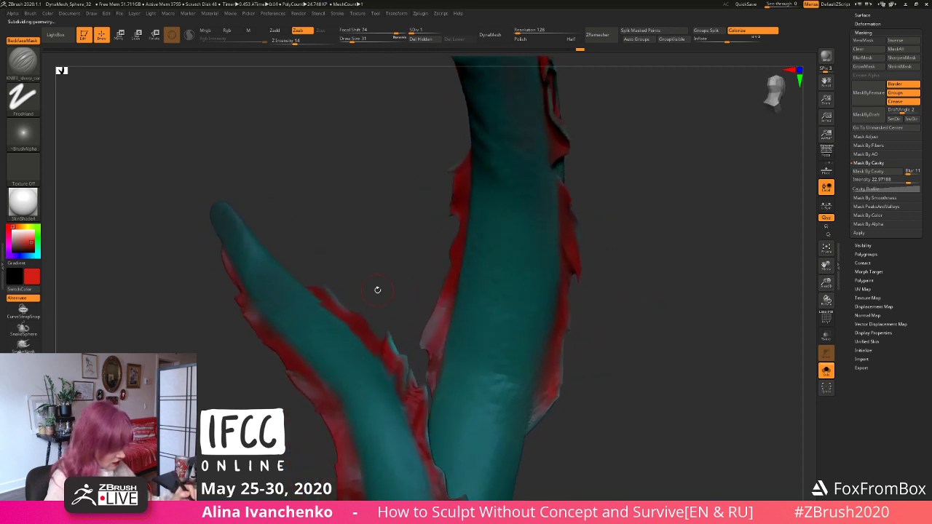
{"action": "left_click_drag", "start_coordinate": [320, 263], "coordinate": [353, 317], "text": "ctrl"}
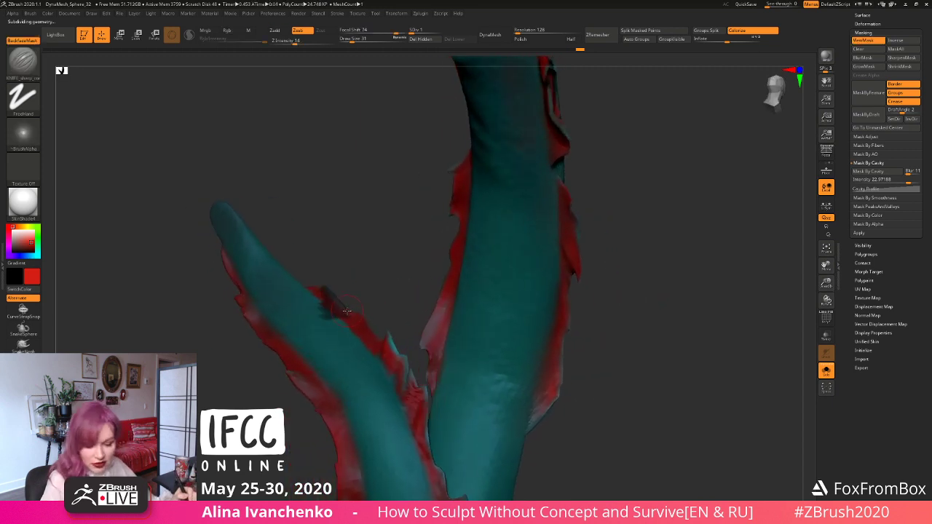
{"action": "key", "text": "l"}
{"action": "left_click", "coordinate": [322, 329]}
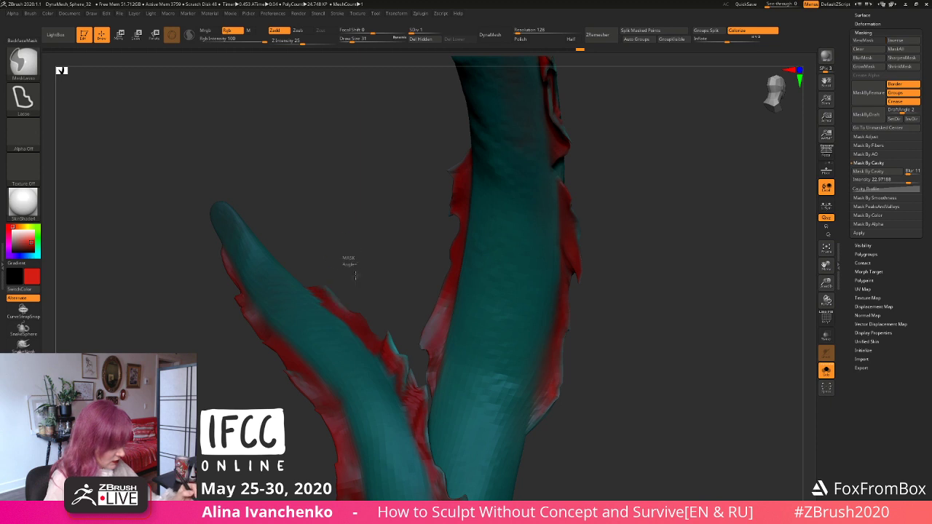
{"action": "mouse_move", "coordinate": [306, 261]}
{"action": "left_mouse_down", "text": "ctrl"}
{"action": "mouse_move", "coordinate": [353, 271]}
{"action": "mouse_move", "coordinate": [371, 293]}
{"action": "mouse_move", "coordinate": [366, 276]}
{"action": "left_mouse_up", "text": "ctrl"}
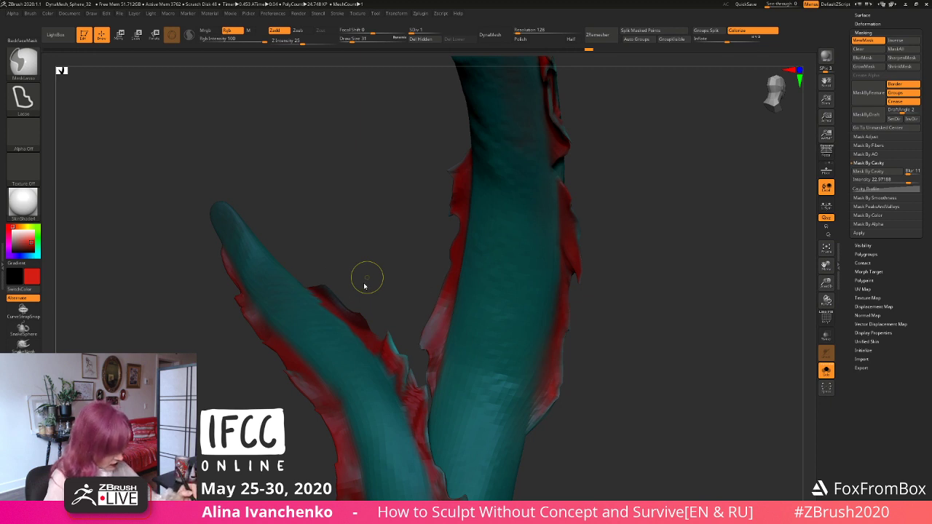
{"action": "mouse_move", "coordinate": [372, 244]}
{"action": "left_mouse_down", "text": "alt"}
{"action": "mouse_move", "coordinate": [358, 284]}
{"action": "mouse_move", "coordinate": [303, 335]}
{"action": "mouse_move", "coordinate": [366, 391]}
{"action": "mouse_move", "coordinate": [368, 320]}
{"action": "left_mouse_up", "text": "alt"}
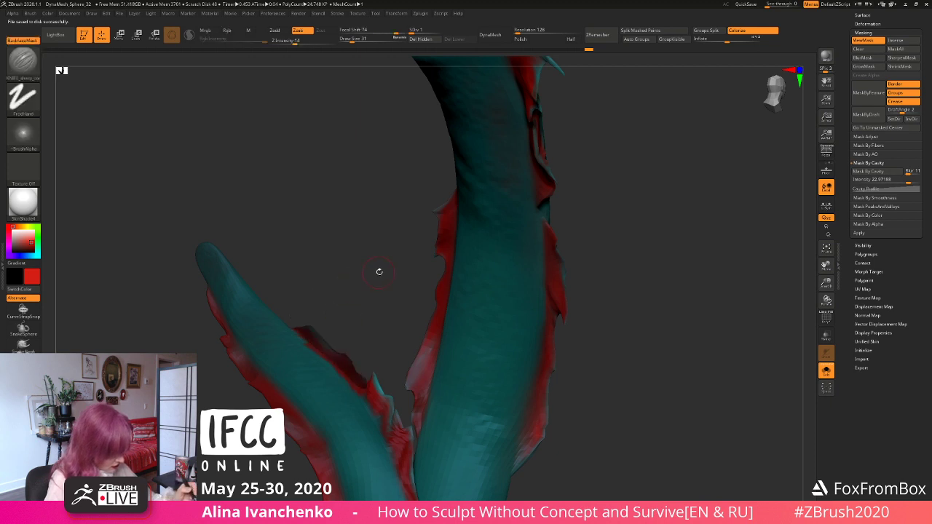
Step: Invert the mask to protect the tail body and refine it with the lasso around the small fin
{"action": "left_click", "coordinate": [376, 277], "text": "ctrl"}
{"action": "left_click_drag", "start_coordinate": [373, 260], "coordinate": [354, 225]}
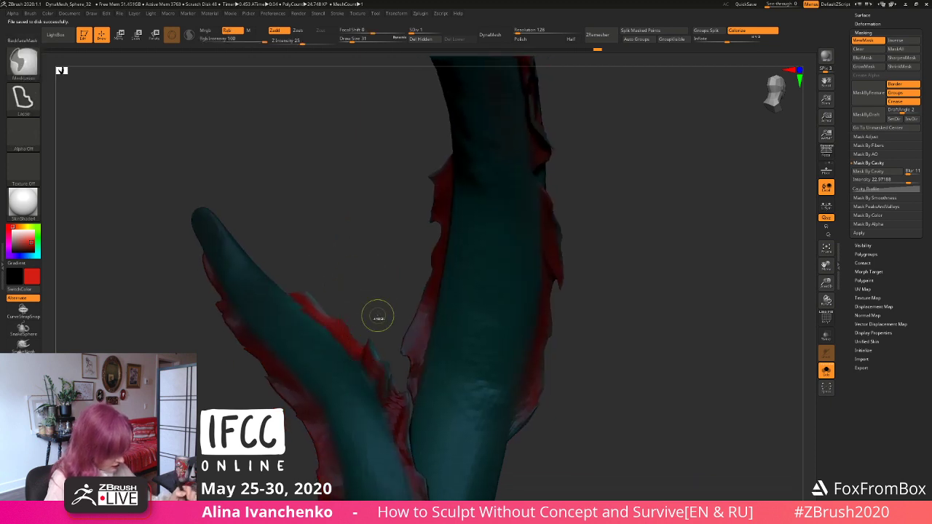
{"action": "left_click_drag", "start_coordinate": [364, 267], "coordinate": [331, 303]}
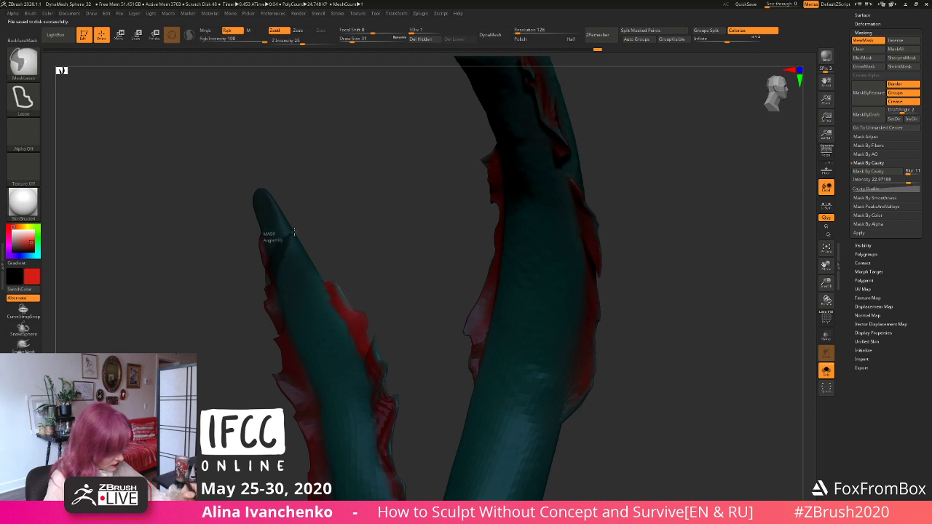
{"action": "left_click_drag", "start_coordinate": [294, 231], "coordinate": [377, 399], "text": "ctrl"}
{"action": "left_click_drag", "start_coordinate": [380, 267], "coordinate": [368, 253]}
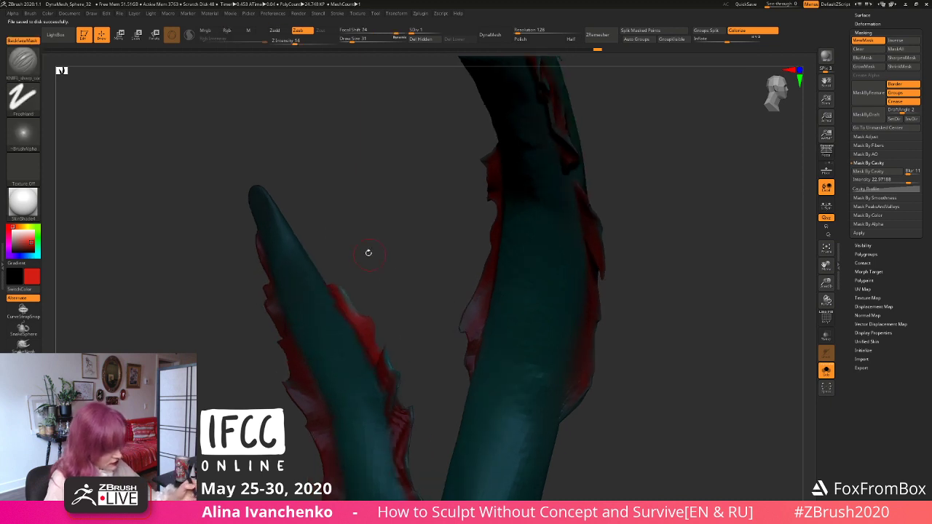
{"action": "left_click", "coordinate": [154, 34]}
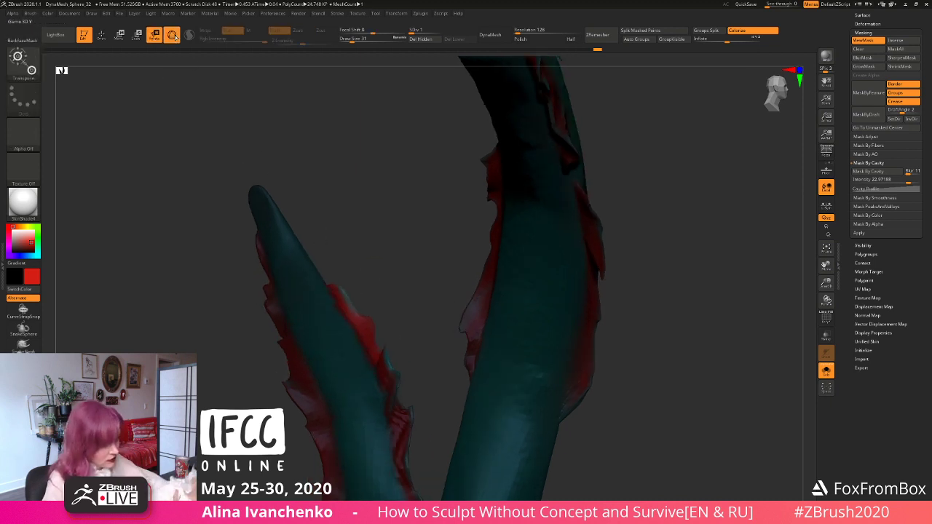
{"action": "left_click_drag", "start_coordinate": [372, 347], "coordinate": [321, 266]}
{"action": "left_click_drag", "start_coordinate": [351, 313], "coordinate": [346, 330]}
{"action": "left_click_drag", "start_coordinate": [394, 252], "coordinate": [374, 308]}
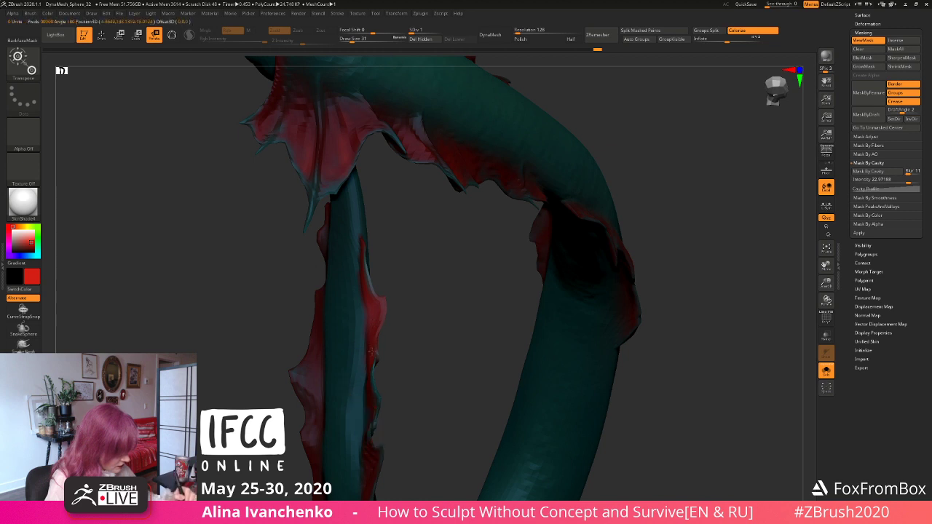
{"action": "left_click_drag", "start_coordinate": [372, 353], "coordinate": [362, 233]}
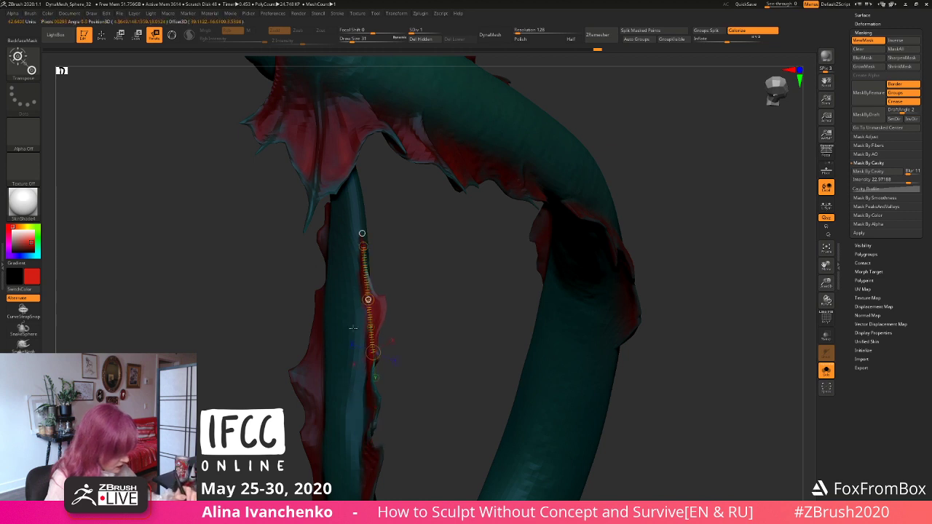
Step: Reshape the unmasked fin with the Move brush at draw size 124, clear the mask and show the whole model again
{"action": "key", "text": "q"}
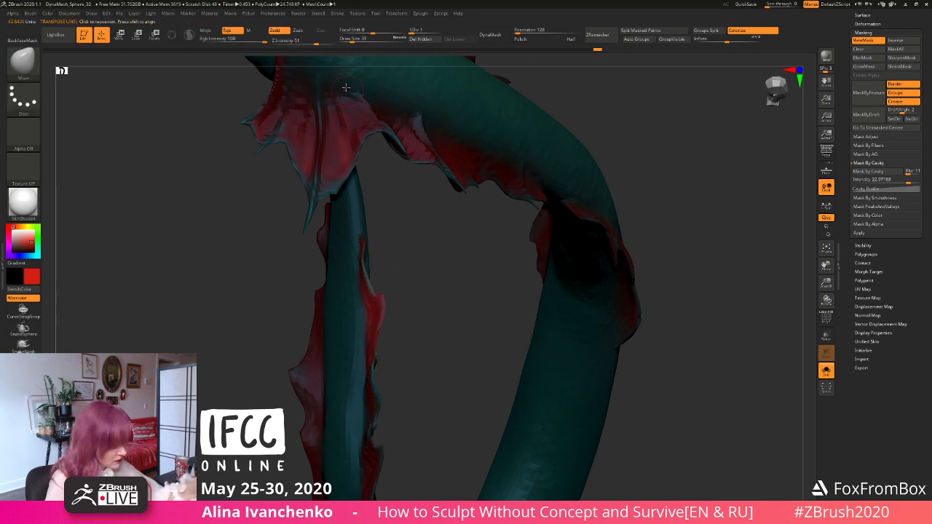
{"action": "left_click_drag", "start_coordinate": [379, 300], "coordinate": [460, 296]}
{"action": "mouse_move", "coordinate": [681, 292]}
{"action": "left_mouse_down"}
{"action": "mouse_move", "coordinate": [655, 270]}
{"action": "mouse_move", "coordinate": [749, 333]}
{"action": "left_mouse_up"}
{"action": "left_click", "coordinate": [826, 370]}
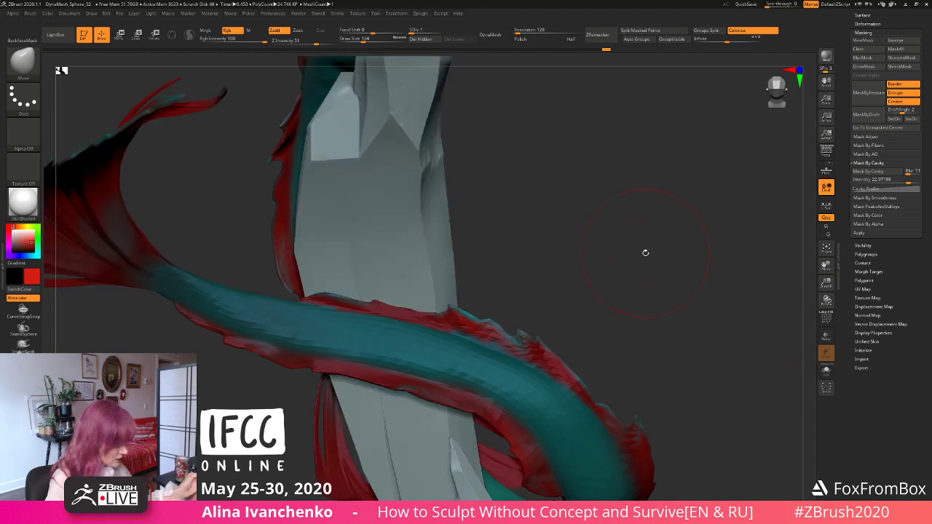
Step: Isolate the tail, lasso-mask the inner-edge fin near the tail's thin end and invert the mask to protect the body
{"action": "left_click_drag", "start_coordinate": [645, 254], "coordinate": [588, 240]}
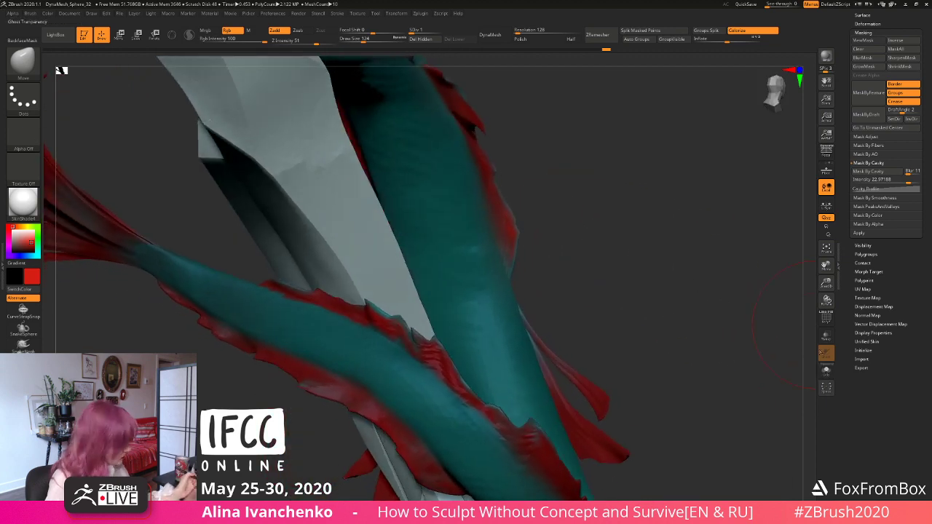
{"action": "left_click", "coordinate": [826, 369]}
{"action": "mouse_move", "coordinate": [670, 298]}
{"action": "left_mouse_down"}
{"action": "mouse_move", "coordinate": [545, 244]}
{"action": "mouse_move", "coordinate": [551, 258]}
{"action": "mouse_move", "coordinate": [370, 296]}
{"action": "left_mouse_up"}
{"action": "mouse_move", "coordinate": [302, 289]}
{"action": "left_mouse_down", "text": "ctrl"}
{"action": "mouse_move", "coordinate": [329, 328]}
{"action": "mouse_move", "coordinate": [321, 313]}
{"action": "left_mouse_up", "text": "ctrl"}
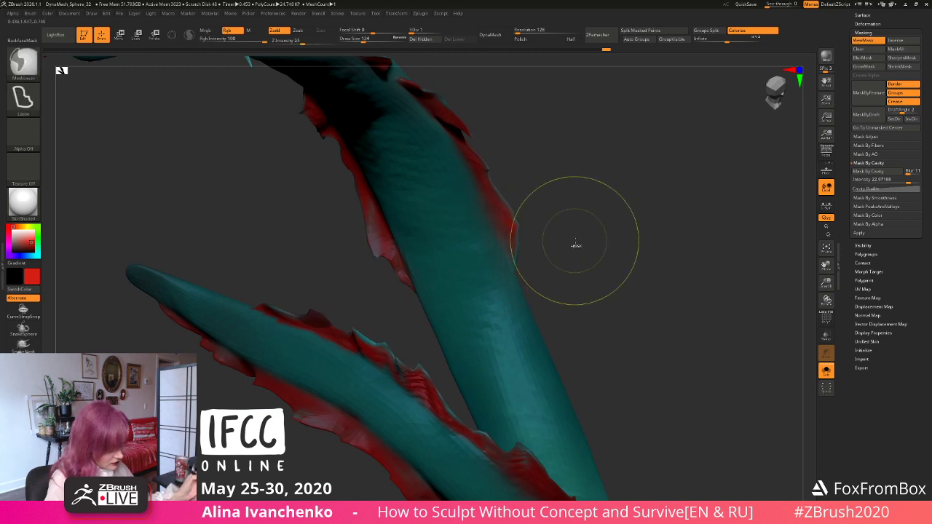
{"action": "left_click", "coordinate": [575, 245], "text": "ctrl"}
{"action": "mouse_move", "coordinate": [575, 245]}
{"action": "left_mouse_down"}
{"action": "mouse_move", "coordinate": [317, 315]}
{"action": "mouse_move", "coordinate": [335, 285]}
{"action": "left_mouse_up"}
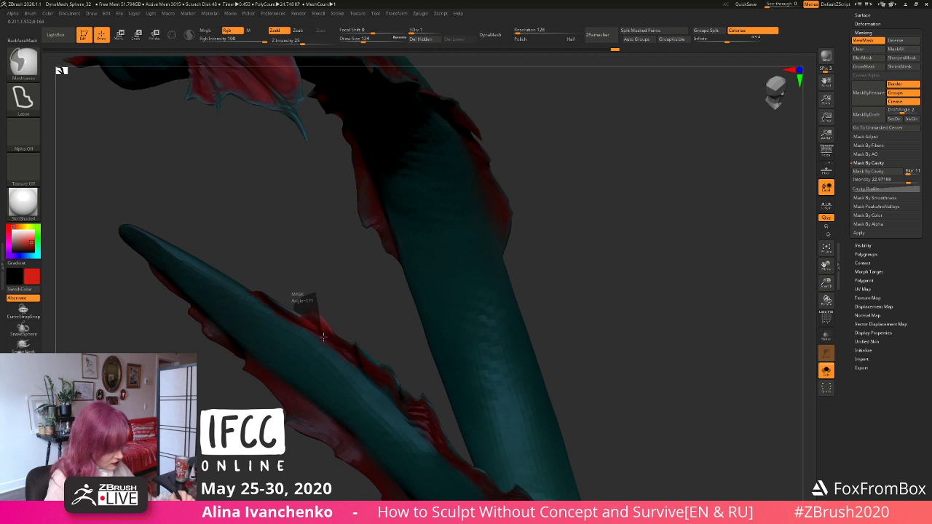
{"action": "mouse_move", "coordinate": [323, 337]}
{"action": "left_mouse_down", "text": "ctrl"}
{"action": "mouse_move", "coordinate": [340, 291]}
{"action": "mouse_move", "coordinate": [313, 318]}
{"action": "left_mouse_up", "text": "ctrl"}
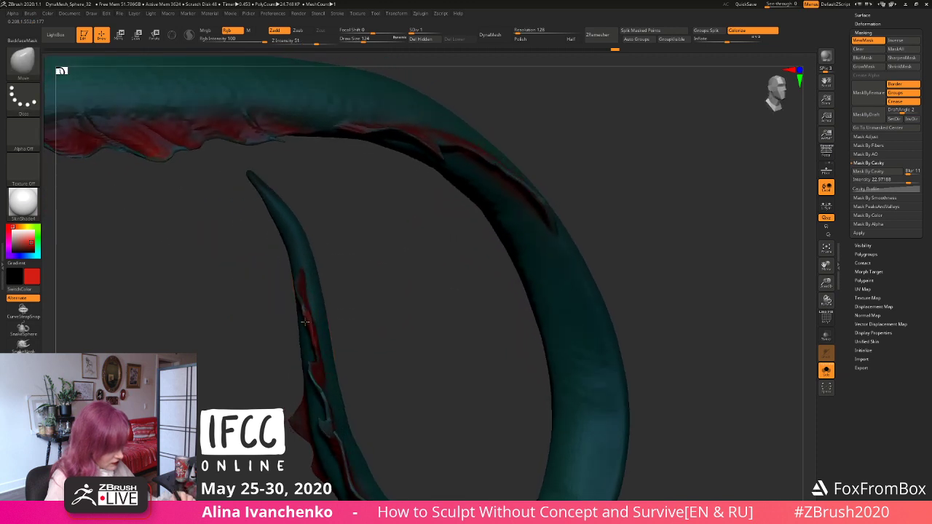
Step: Adjust the unmasked fin with the Move brush at draw size 44, clear the mask and bring back the whole model
{"action": "left_click_drag", "start_coordinate": [364, 40], "coordinate": [354, 40]}
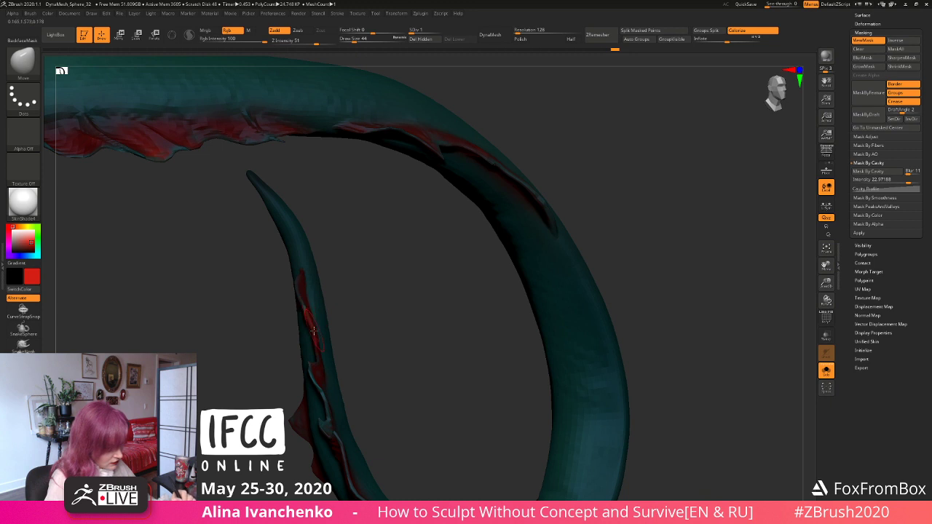
{"action": "left_click_drag", "start_coordinate": [367, 290], "coordinate": [333, 322]}
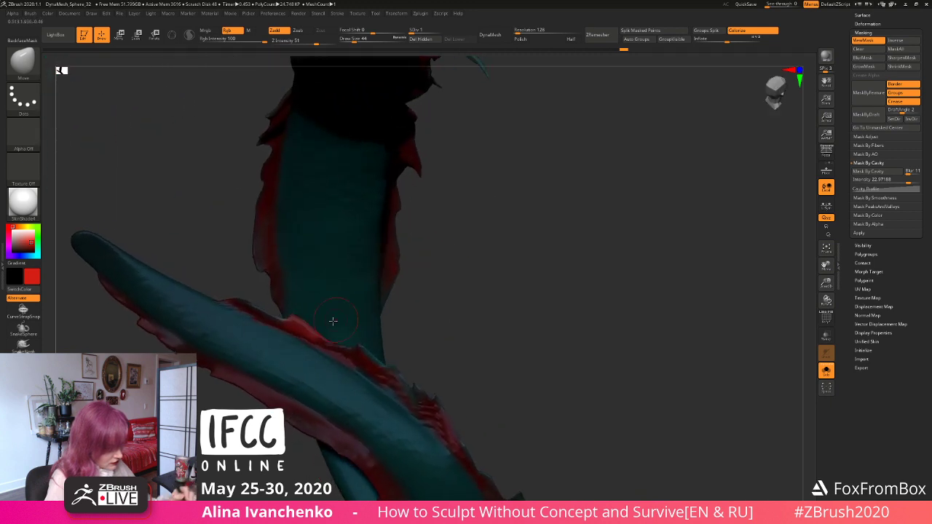
{"action": "left_click_drag", "start_coordinate": [468, 271], "coordinate": [489, 310]}
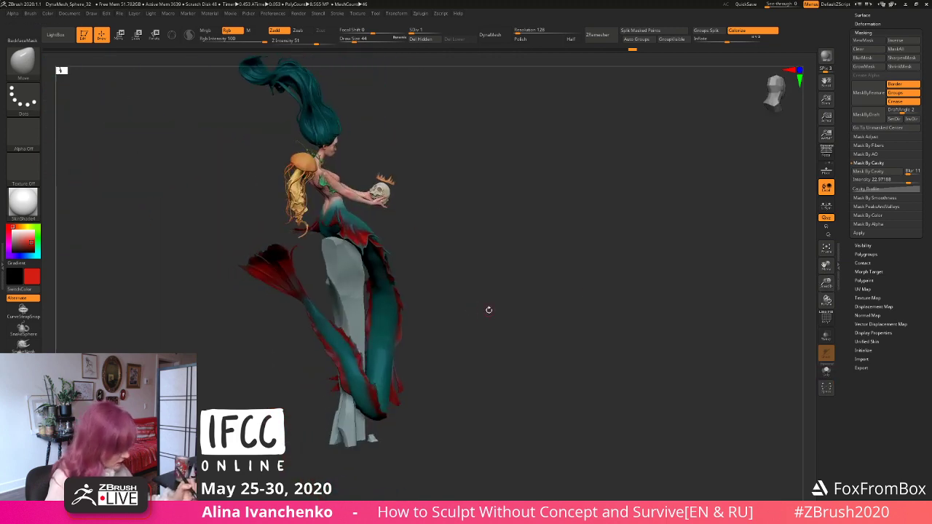
Step: Nudge the edge of the lower tail's inner fin beside the rock with the Move brush at draw size 44
{"action": "left_click_drag", "start_coordinate": [826, 282], "coordinate": [351, 309]}
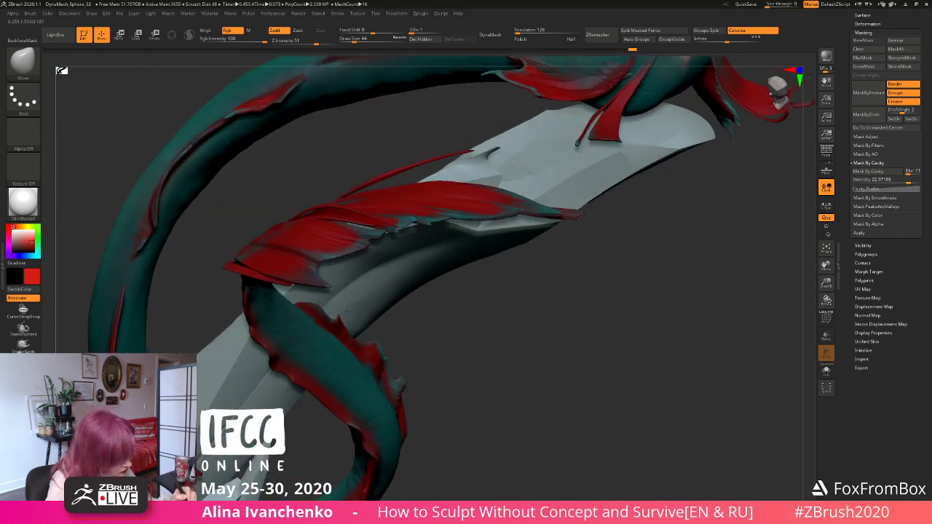
{"action": "left_click_drag", "start_coordinate": [461, 318], "coordinate": [340, 315]}
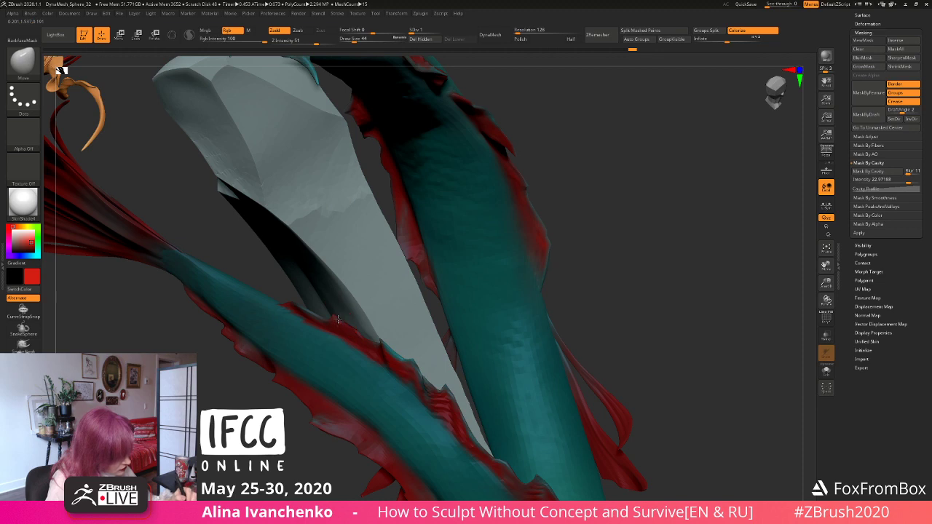
{"action": "left_click_drag", "start_coordinate": [283, 461], "coordinate": [444, 308]}
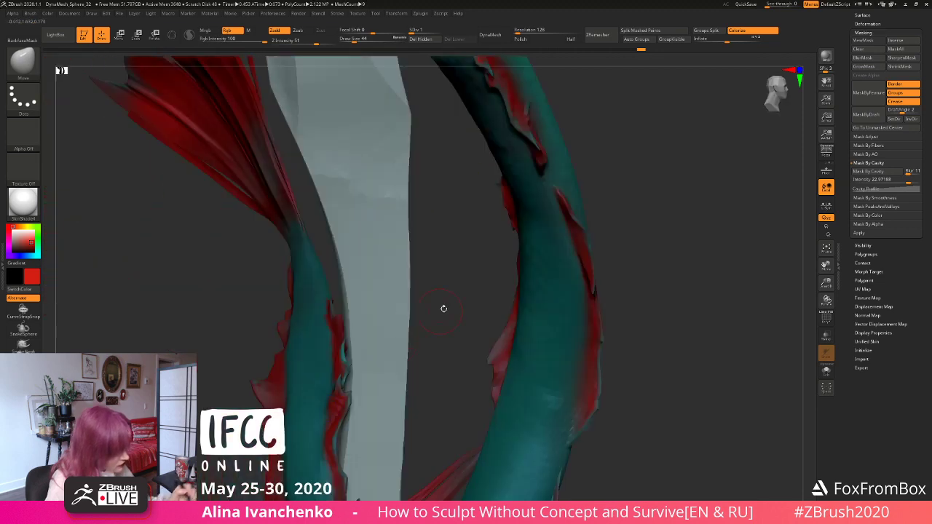
Step: Adjust the small fin along the lower tail's inner edge with the Move brush at draw size 33
{"action": "left_click_drag", "start_coordinate": [670, 268], "coordinate": [655, 252]}
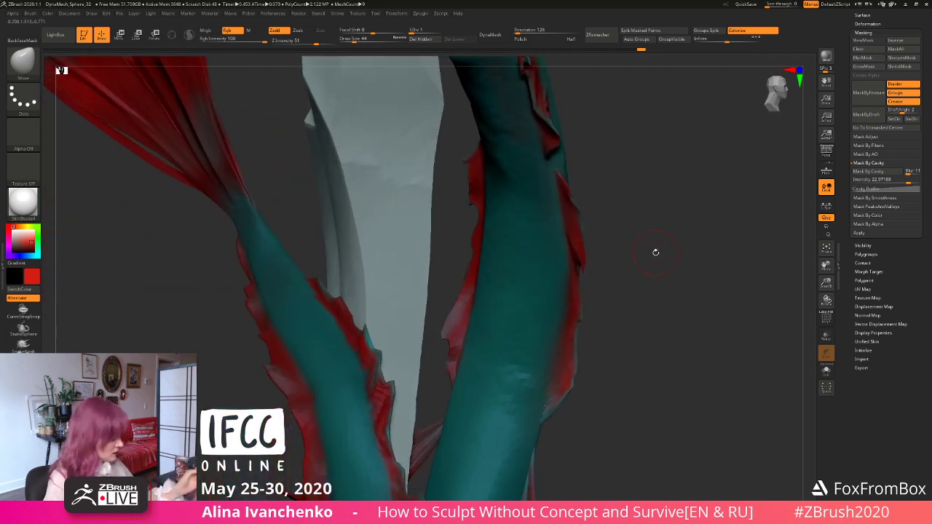
{"action": "left_click_drag", "start_coordinate": [827, 284], "coordinate": [822, 268]}
{"action": "left_click_drag", "start_coordinate": [543, 259], "coordinate": [522, 269]}
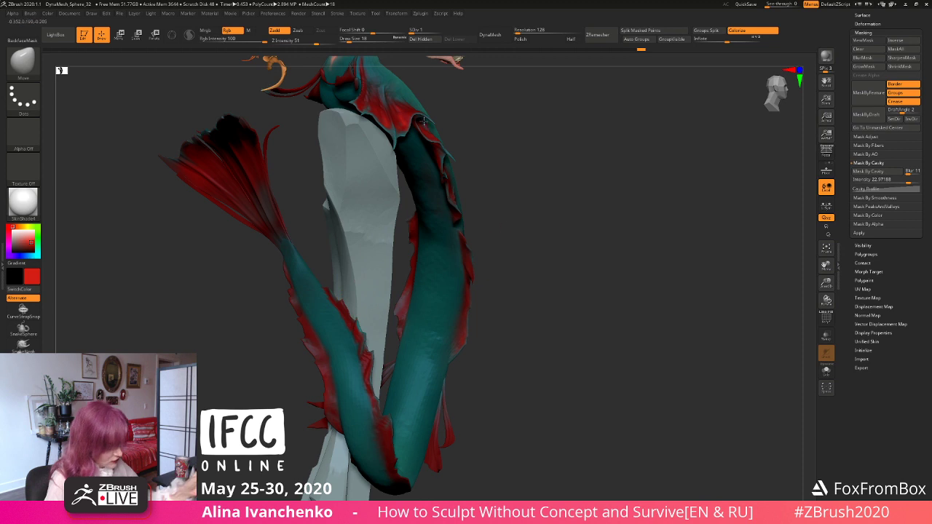
{"action": "left_click_drag", "start_coordinate": [826, 283], "coordinate": [356, 302]}
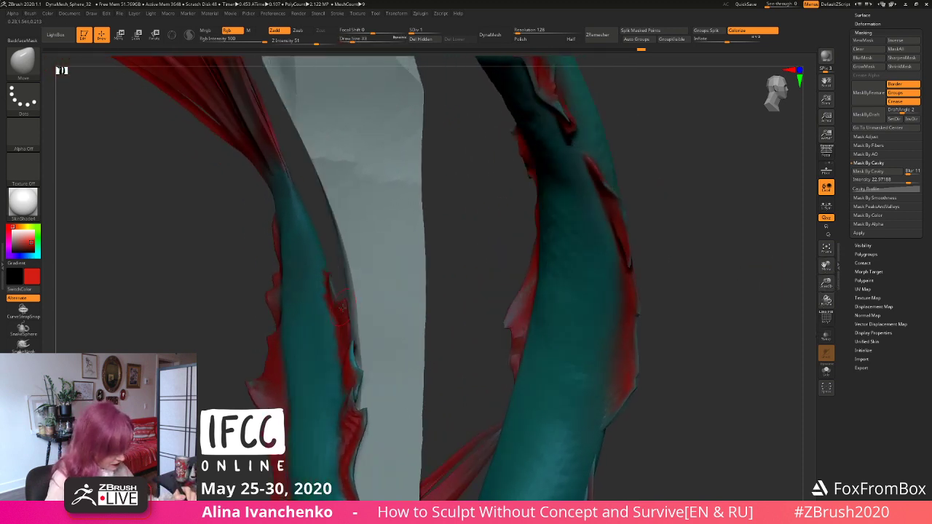
{"action": "left_click_drag", "start_coordinate": [281, 382], "coordinate": [551, 315]}
{"action": "left_click_drag", "start_coordinate": [373, 318], "coordinate": [412, 295]}
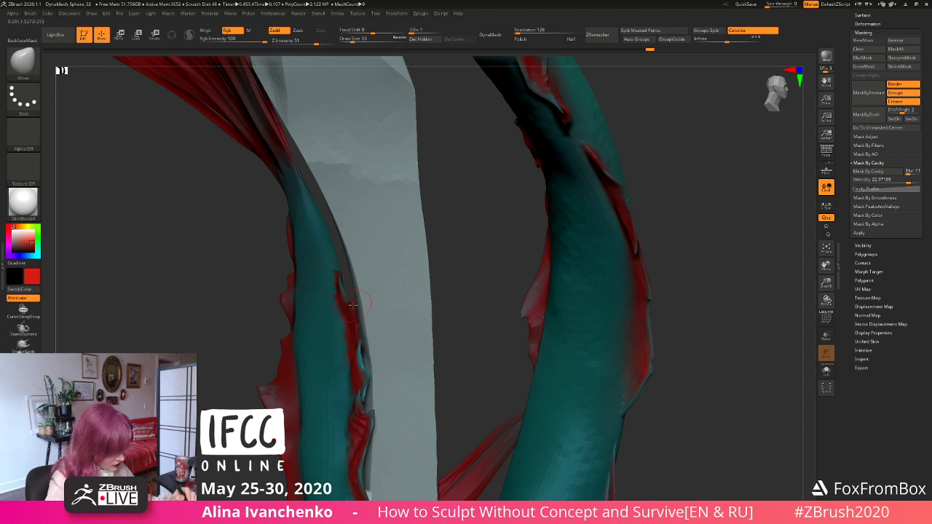
Step: Check the tail in isolation and refine the inner fin's edge beside the rock with the Move brush at draw size 25
{"action": "left_click", "coordinate": [826, 370]}
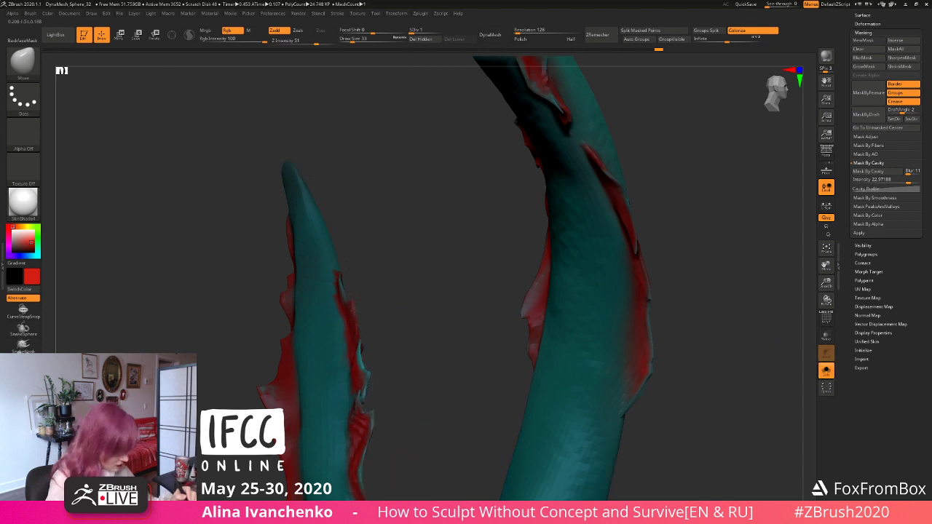
{"action": "left_click", "coordinate": [826, 370]}
{"action": "mouse_move", "coordinate": [426, 256]}
{"action": "left_mouse_down"}
{"action": "mouse_move", "coordinate": [503, 255]}
{"action": "mouse_move", "coordinate": [536, 279]}
{"action": "mouse_move", "coordinate": [466, 274]}
{"action": "mouse_move", "coordinate": [510, 272]}
{"action": "mouse_move", "coordinate": [461, 303]}
{"action": "mouse_move", "coordinate": [408, 211]}
{"action": "mouse_move", "coordinate": [355, 76]}
{"action": "left_mouse_up"}
{"action": "left_click_drag", "start_coordinate": [353, 40], "coordinate": [347, 39]}
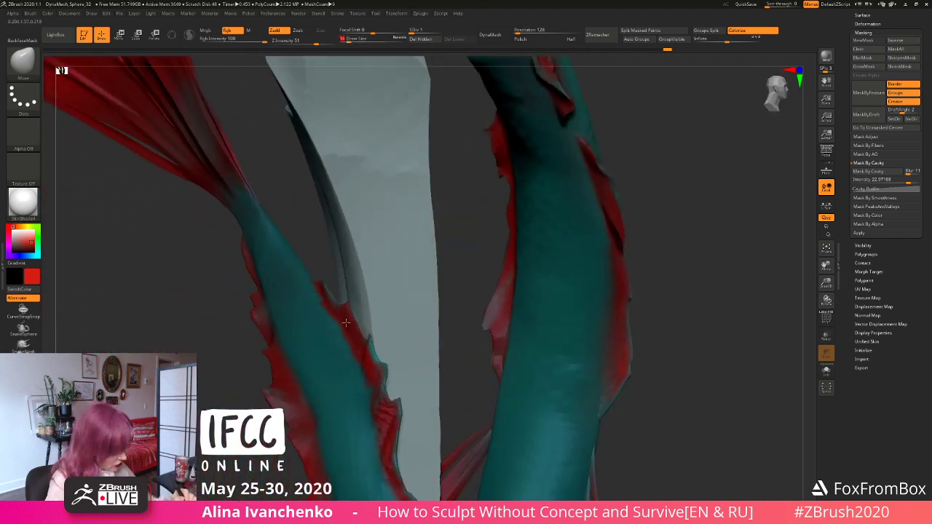
{"action": "mouse_move", "coordinate": [466, 309]}
{"action": "left_mouse_down"}
{"action": "mouse_move", "coordinate": [567, 298]}
{"action": "mouse_move", "coordinate": [561, 304]}
{"action": "mouse_move", "coordinate": [617, 259]}
{"action": "mouse_move", "coordinate": [635, 269]}
{"action": "mouse_move", "coordinate": [630, 288]}
{"action": "mouse_move", "coordinate": [471, 313]}
{"action": "left_mouse_up"}
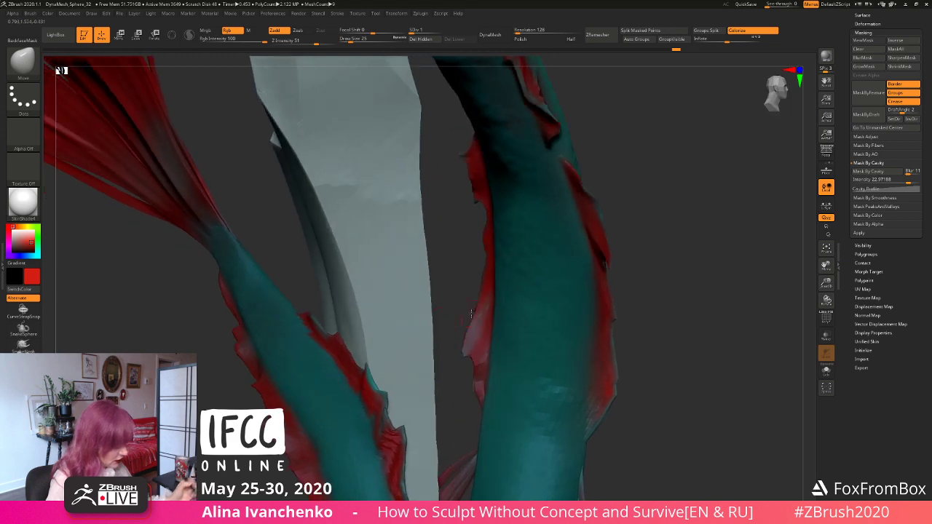
{"action": "left_click_drag", "start_coordinate": [345, 357], "coordinate": [339, 346]}
{"action": "left_click_drag", "start_coordinate": [228, 458], "coordinate": [327, 343]}
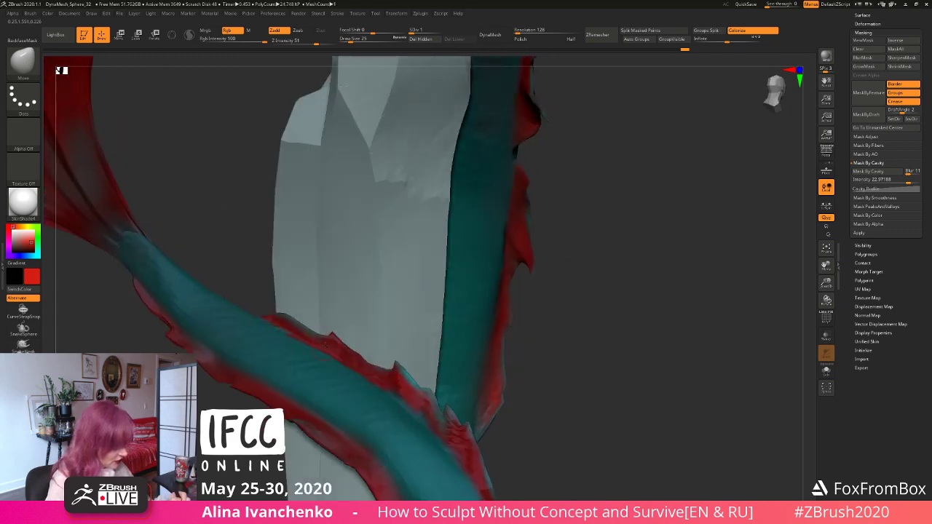
Step: Subdivide the tail mesh to level 3 to support finer fin detail
{"action": "left_click_drag", "start_coordinate": [599, 292], "coordinate": [687, 156]}
{"action": "key", "text": "ctrl+d"}
{"action": "left_click_drag", "start_coordinate": [827, 283], "coordinate": [837, 394]}
{"action": "left_click_drag", "start_coordinate": [672, 316], "coordinate": [606, 313]}
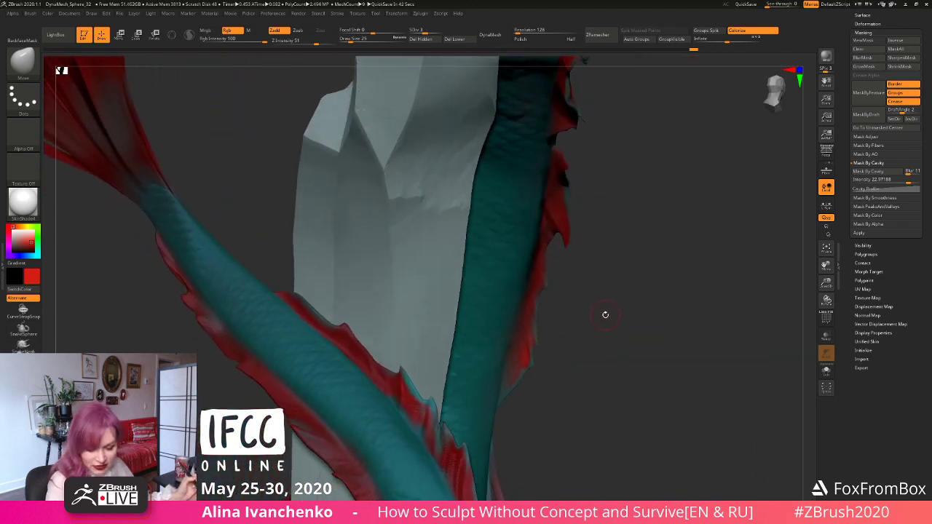
Step: Carve lines into the lower tail's inner fin with the DamStandard brush at draw size 11 and subdivide the tail to level 5
{"action": "key", "text": "b"}
{"action": "key", "text": "d"}
{"action": "key", "text": "s"}
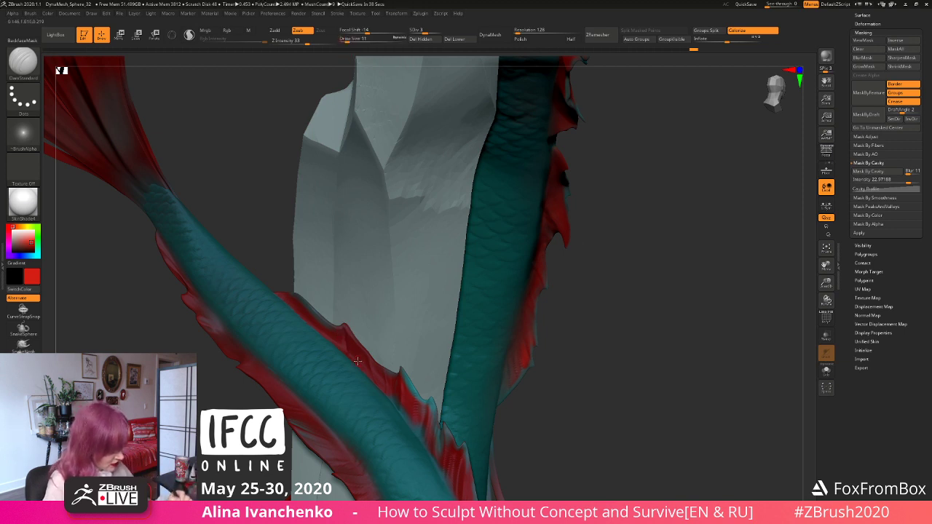
{"action": "left_click_drag", "start_coordinate": [597, 285], "coordinate": [627, 288]}
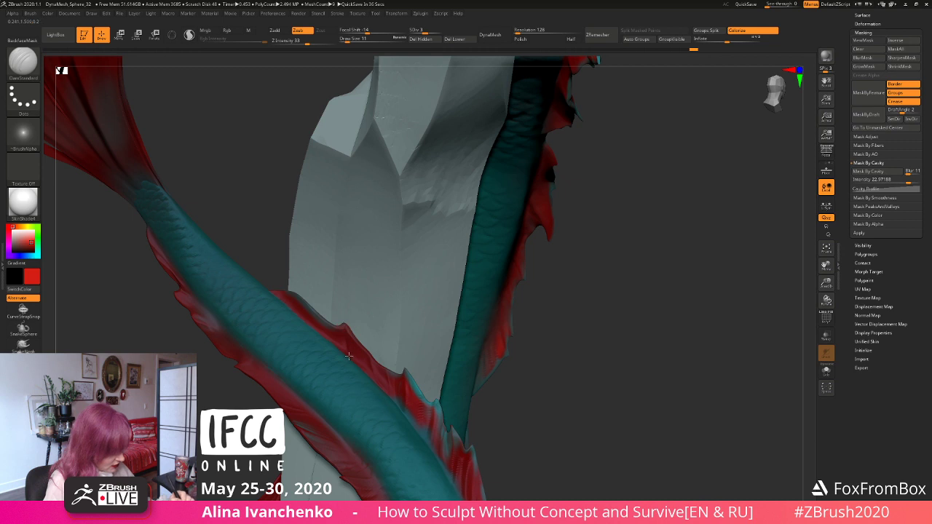
{"action": "mouse_move", "coordinate": [578, 308]}
{"action": "left_mouse_down"}
{"action": "mouse_move", "coordinate": [576, 298]}
{"action": "mouse_move", "coordinate": [573, 324]}
{"action": "mouse_move", "coordinate": [384, 344]}
{"action": "left_mouse_up"}
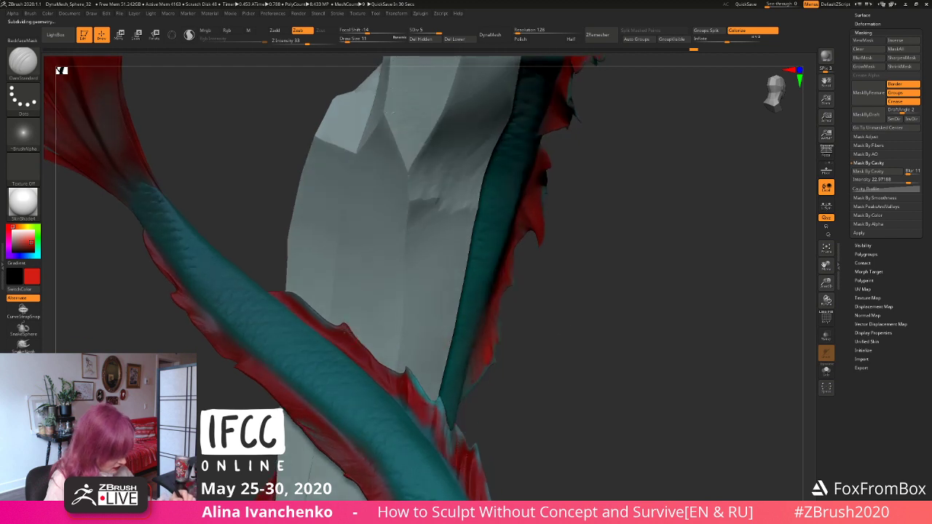
{"action": "key", "text": "ctrl"}
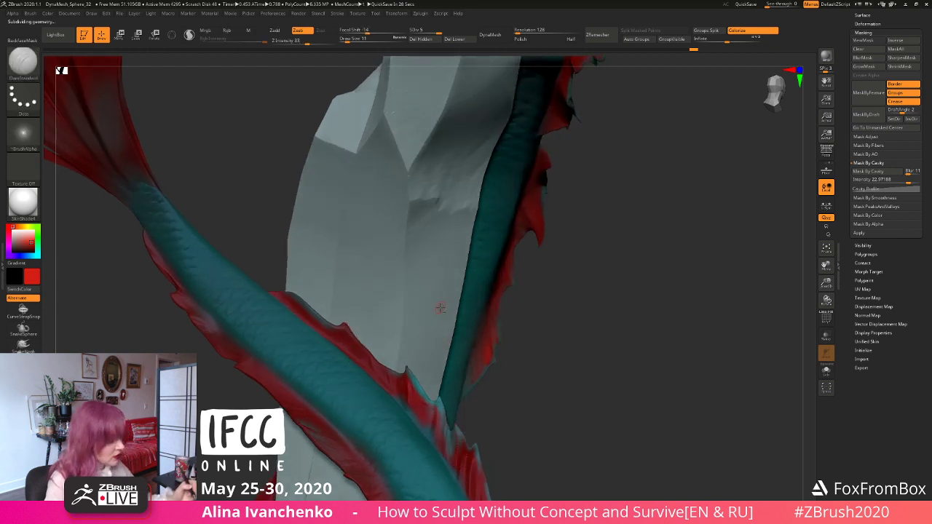
{"action": "left_click_drag", "start_coordinate": [546, 331], "coordinate": [542, 334]}
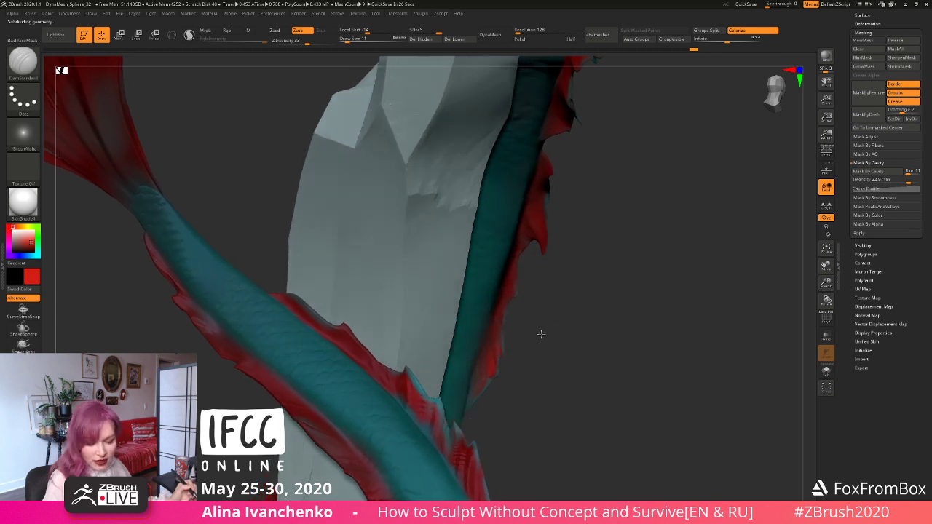
Step: Carve sharp folds along the inner fin with the sharp KNIFE brush at draw size 11 and intensity 14
{"action": "left_click", "coordinate": [22, 61]}
{"action": "left_click", "coordinate": [208, 86]}
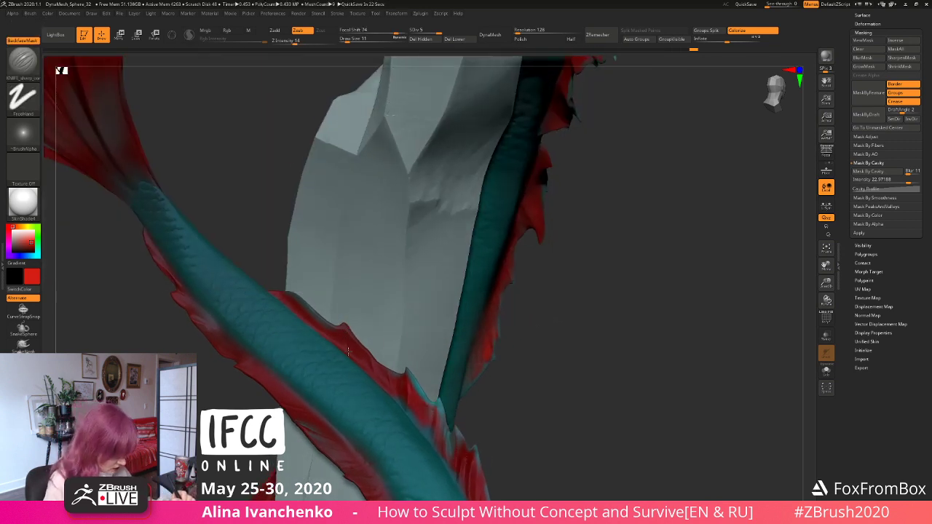
{"action": "key", "text": "ctrl"}
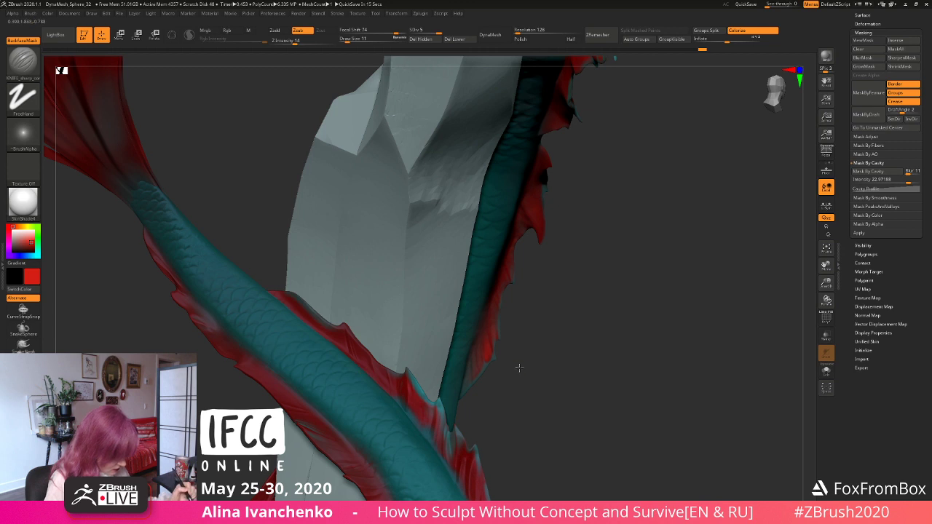
{"action": "left_click_drag", "start_coordinate": [519, 368], "coordinate": [374, 362]}
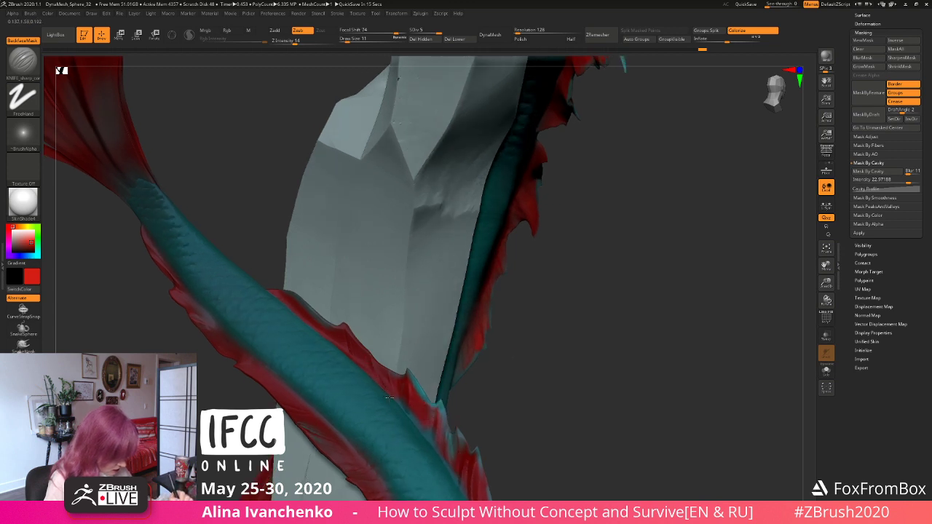
{"action": "left_click_drag", "start_coordinate": [271, 290], "coordinate": [320, 309]}
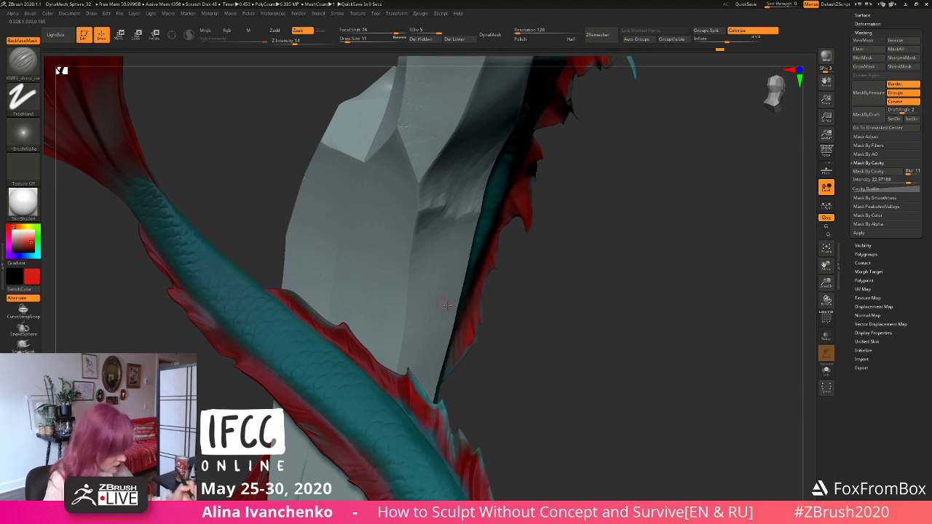
{"action": "mouse_move", "coordinate": [557, 331]}
{"action": "left_mouse_down"}
{"action": "mouse_move", "coordinate": [526, 342]}
{"action": "mouse_move", "coordinate": [541, 330]}
{"action": "mouse_move", "coordinate": [492, 307]}
{"action": "left_mouse_up"}
Step: Try to pull out the tip of the inner fin with the SnakeHook brush, enlarging the draw size to 16
{"action": "key", "text": "b"}
{"action": "key", "text": "m"}
{"action": "key", "text": "v"}
{"action": "key", "text": "b"}
{"action": "key", "text": "c"}
{"action": "key", "text": "t"}
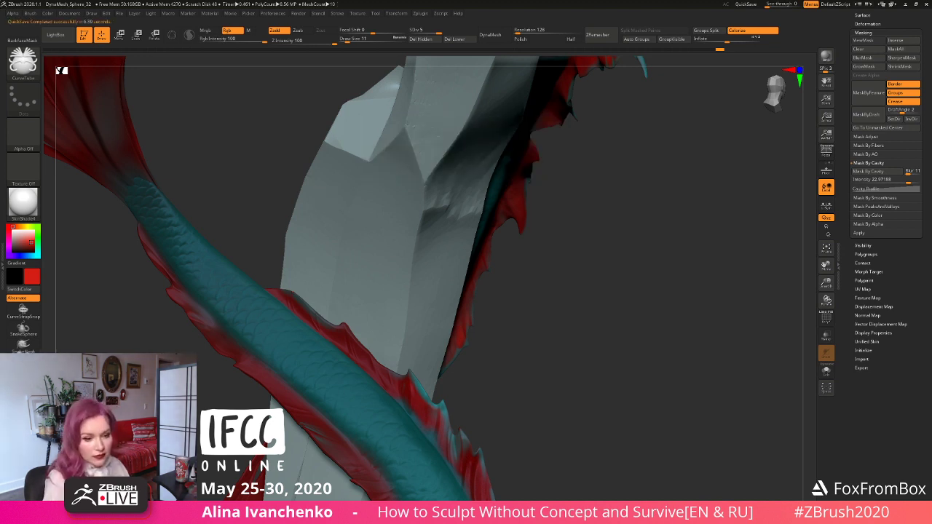
{"action": "left_click", "coordinate": [23, 343]}
{"action": "left_click_drag", "start_coordinate": [641, 291], "coordinate": [663, 291], "text": "alt"}
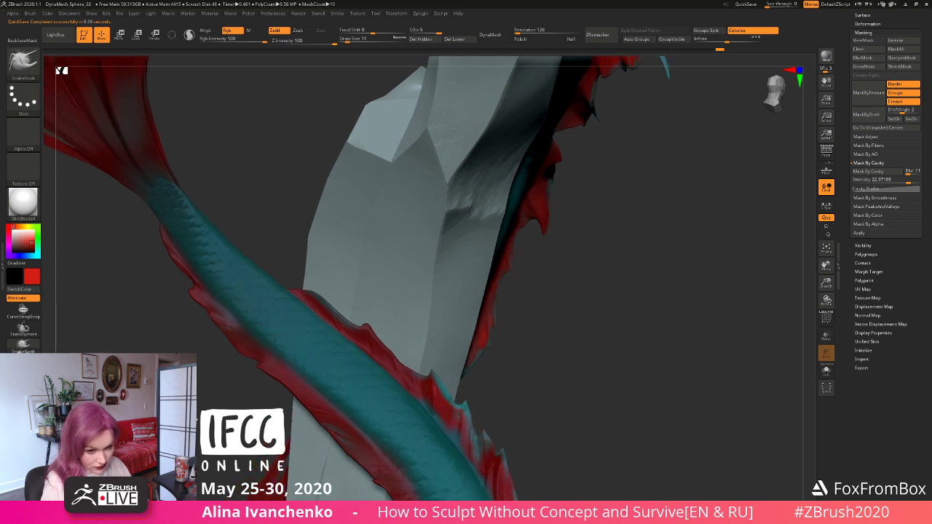
{"action": "left_click_drag", "start_coordinate": [287, 256], "coordinate": [310, 279]}
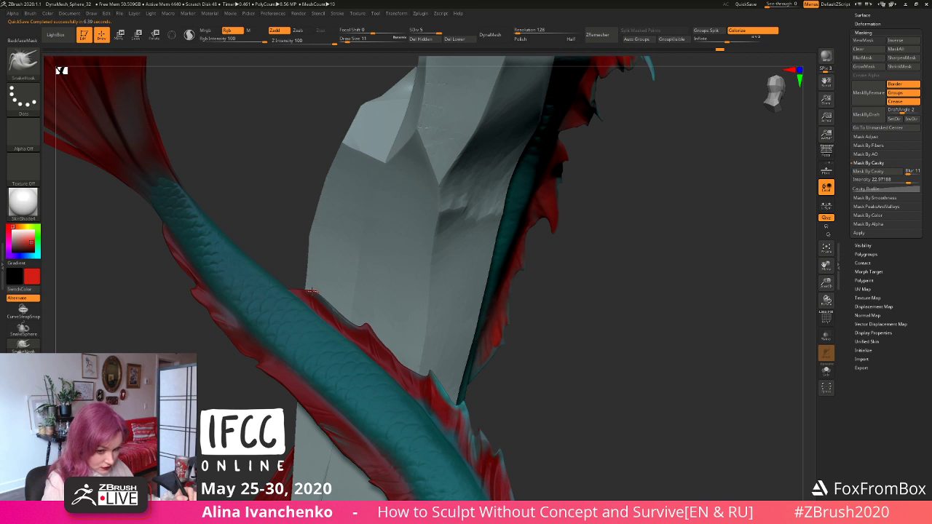
{"action": "left_click", "coordinate": [349, 40]}
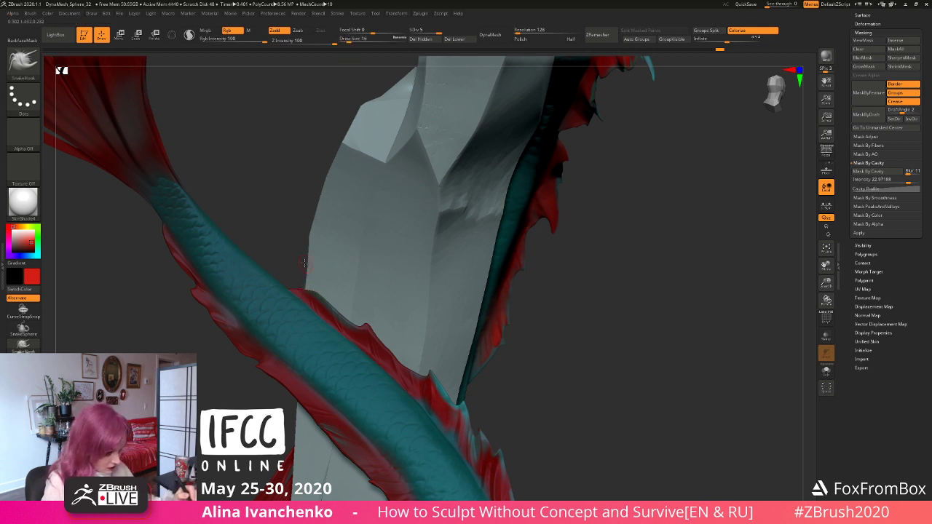
{"action": "left_click_drag", "start_coordinate": [286, 230], "coordinate": [286, 227]}
Step: Reshape the upper edge of the inner fin with the Move brush at draw size 16
{"action": "key", "text": "b"}
{"action": "key", "text": "m"}
{"action": "key", "text": "v"}
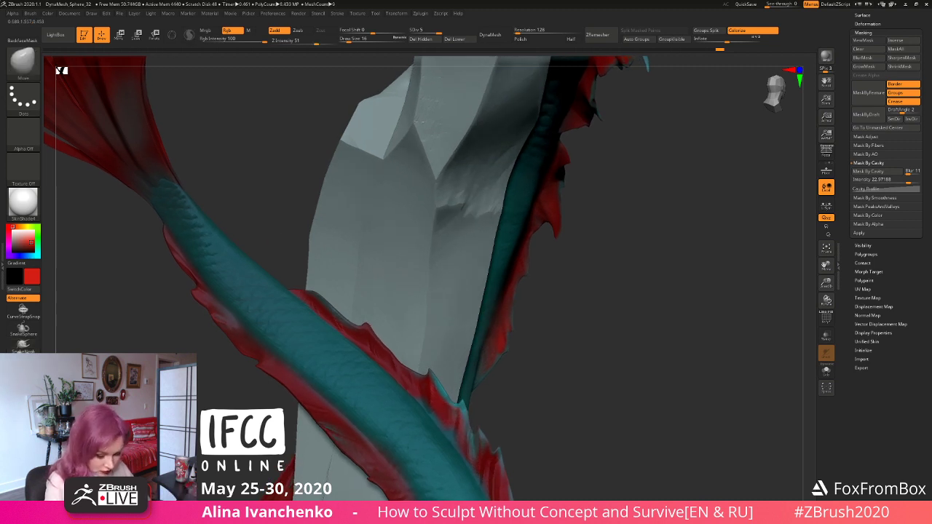
{"action": "left_click_drag", "start_coordinate": [289, 259], "coordinate": [329, 311]}
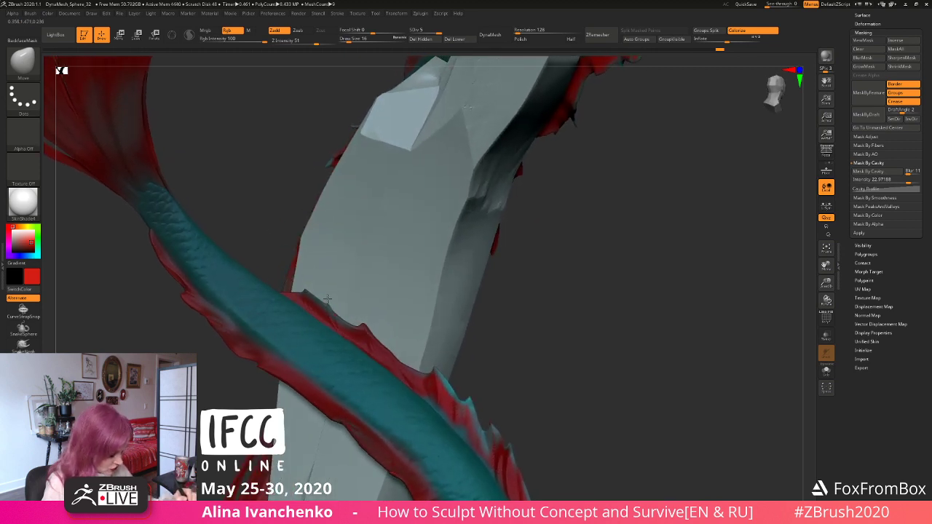
{"action": "left_click_drag", "start_coordinate": [491, 310], "coordinate": [517, 332]}
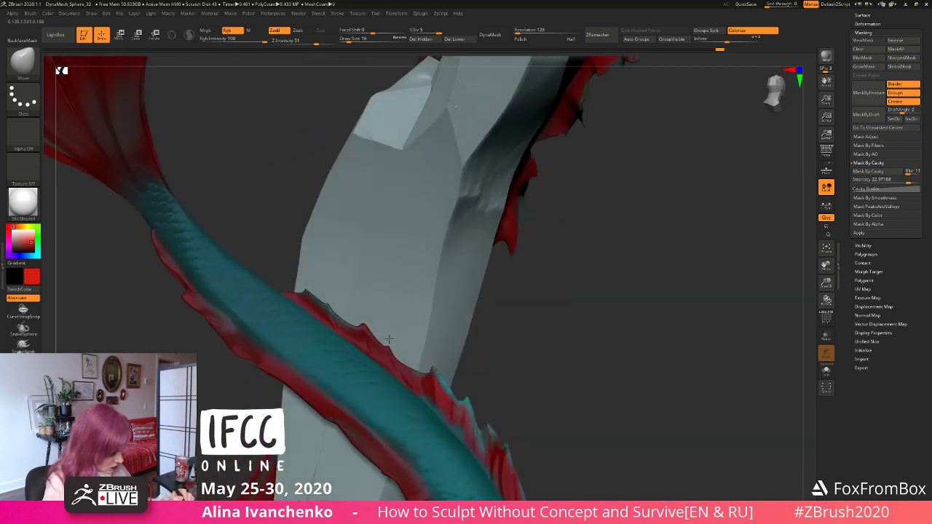
Step: Examine the mermaid's tail and fins wrapping around the stone pillar, close up and from several angles
{"action": "left_click_drag", "start_coordinate": [217, 346], "coordinate": [210, 405]}
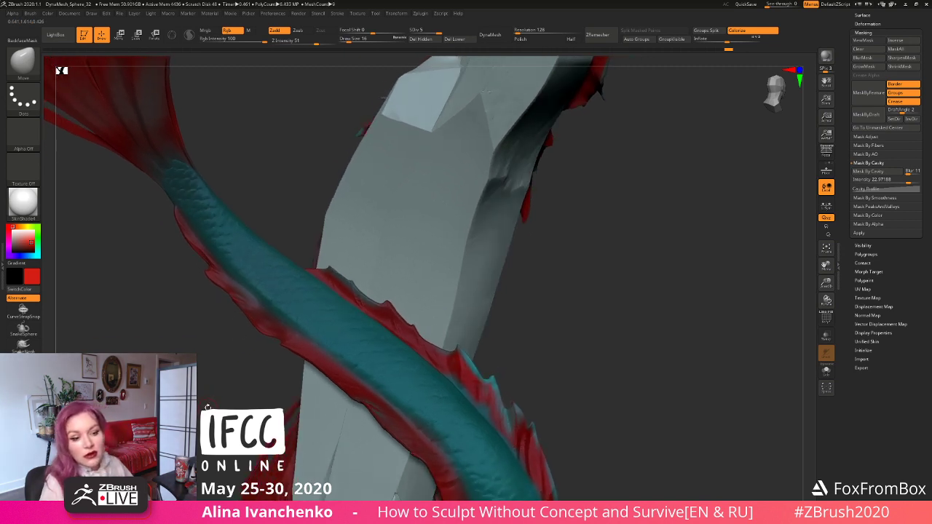
{"action": "mouse_move", "coordinate": [209, 406]}
{"action": "left_mouse_down"}
{"action": "mouse_move", "coordinate": [297, 410]}
{"action": "mouse_move", "coordinate": [307, 399]}
{"action": "mouse_move", "coordinate": [272, 394]}
{"action": "mouse_move", "coordinate": [284, 401]}
{"action": "left_mouse_up"}
{"action": "left_click_drag", "start_coordinate": [826, 284], "coordinate": [750, 231]}
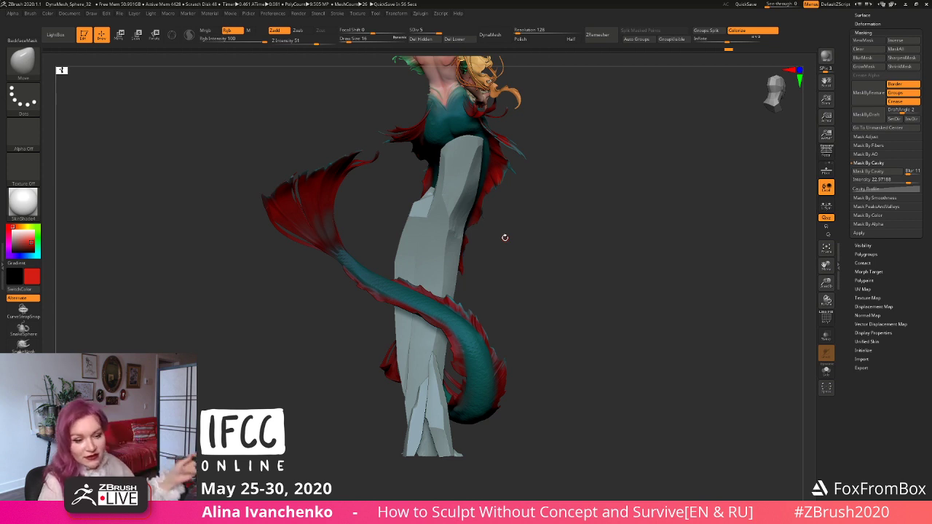
{"action": "left_click_drag", "start_coordinate": [590, 238], "coordinate": [622, 289]}
{"action": "left_click_drag", "start_coordinate": [822, 285], "coordinate": [764, 339]}
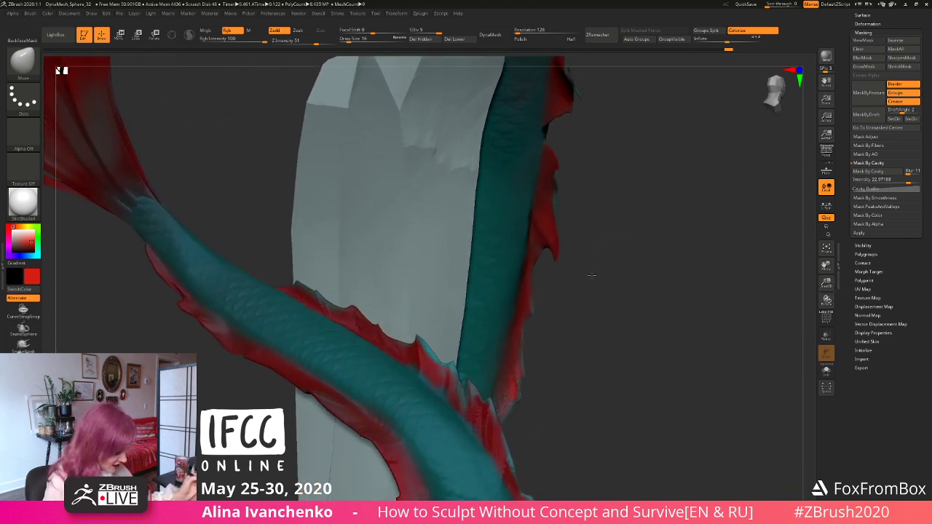
{"action": "mouse_move", "coordinate": [591, 274]}
{"action": "left_mouse_down"}
{"action": "mouse_move", "coordinate": [562, 283]}
{"action": "mouse_move", "coordinate": [586, 288]}
{"action": "left_mouse_up"}
{"action": "left_click_drag", "start_coordinate": [581, 287], "coordinate": [580, 286]}
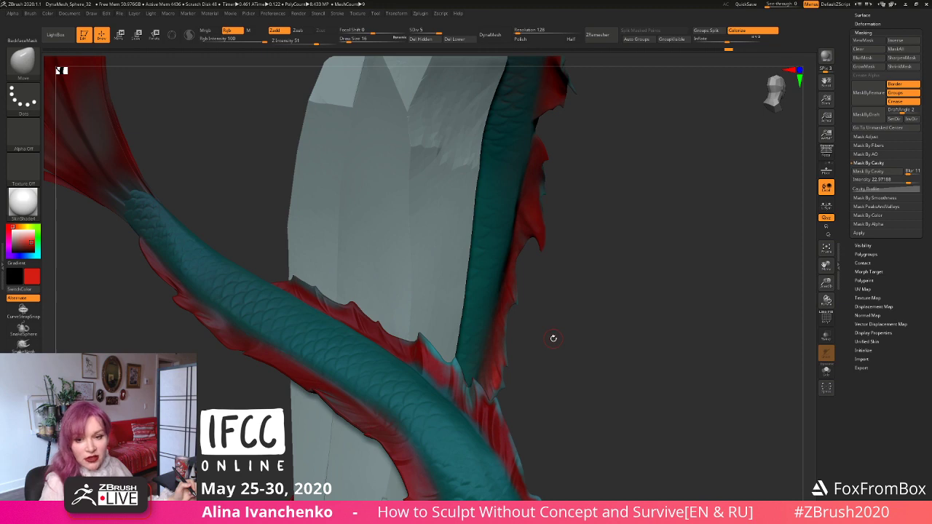
{"action": "left_click_drag", "start_coordinate": [549, 317], "coordinate": [536, 319], "text": "alt"}
{"action": "left_click_drag", "start_coordinate": [827, 284], "coordinate": [720, 257]}
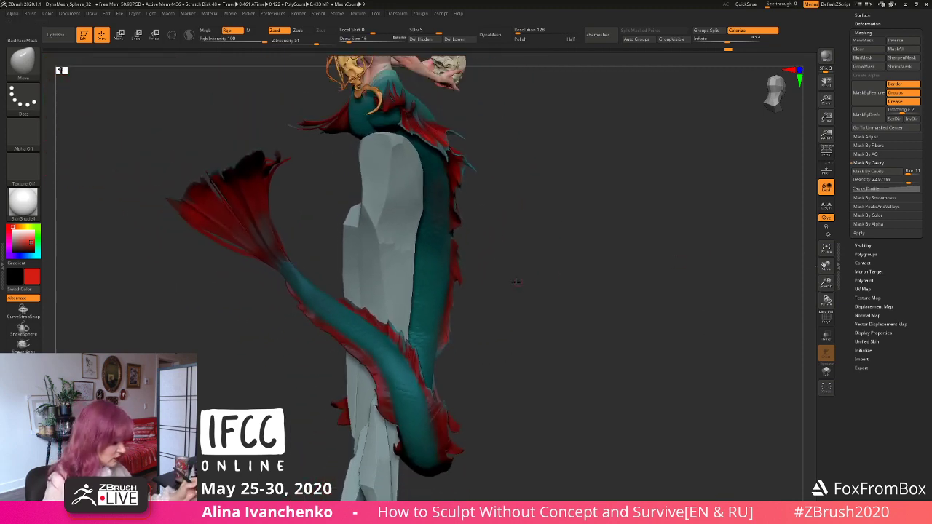
{"action": "left_click_drag", "start_coordinate": [517, 278], "coordinate": [525, 277]}
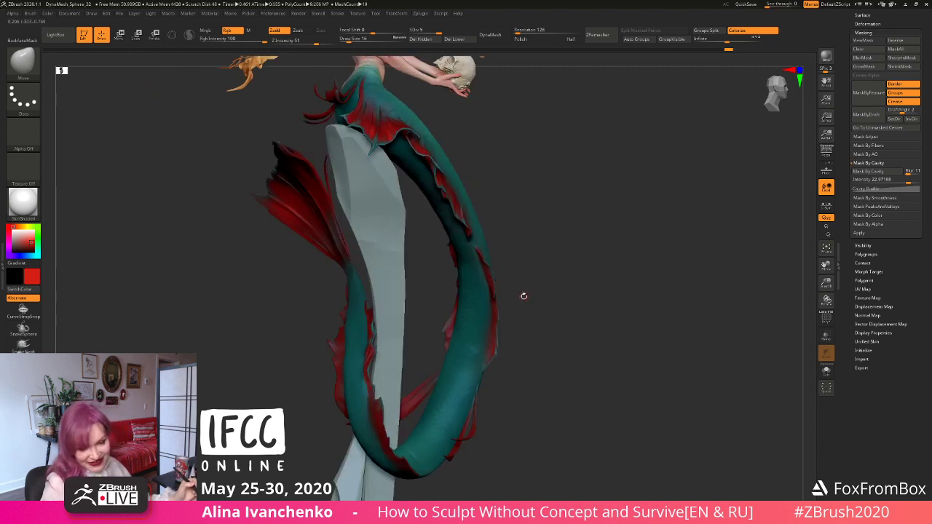
{"action": "left_click_drag", "start_coordinate": [532, 289], "coordinate": [512, 345]}
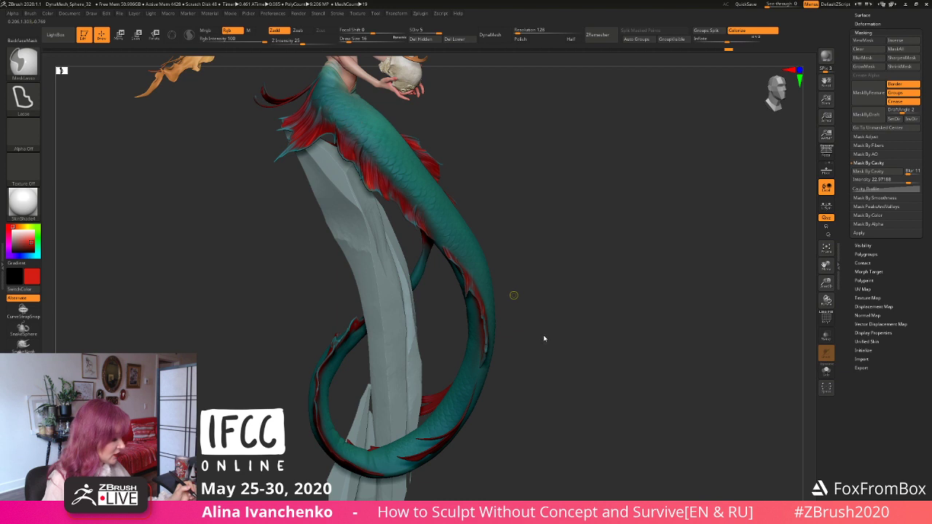
{"action": "left_click_drag", "start_coordinate": [545, 335], "coordinate": [543, 336]}
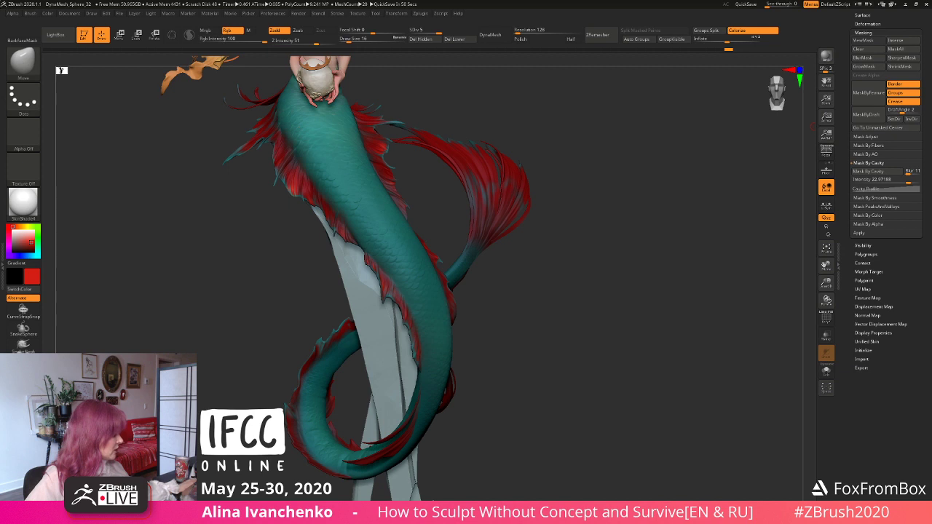
{"action": "left_click", "coordinate": [906, 6]}
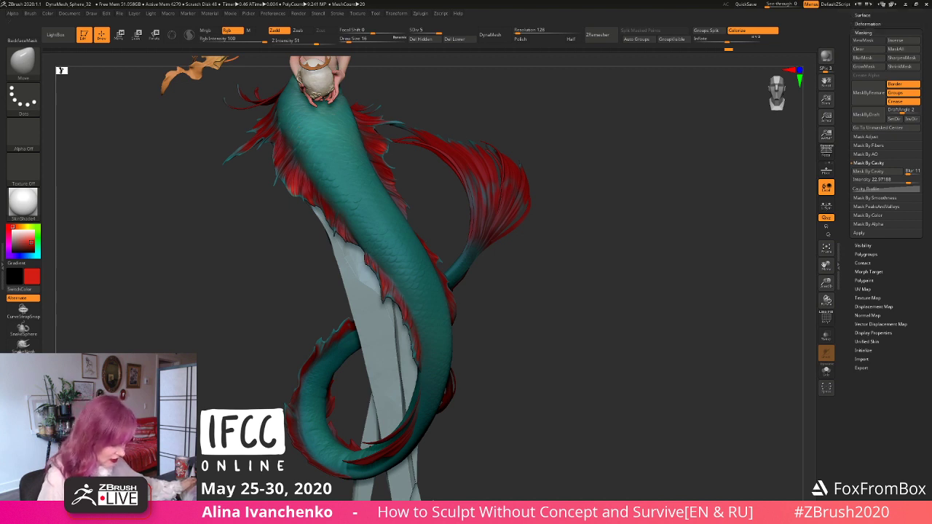
Step: Examine the whole mermaid figure with the skull, jellyfish and tail fin from the front and the side
{"action": "left_click_drag", "start_coordinate": [212, 342], "coordinate": [301, 370]}
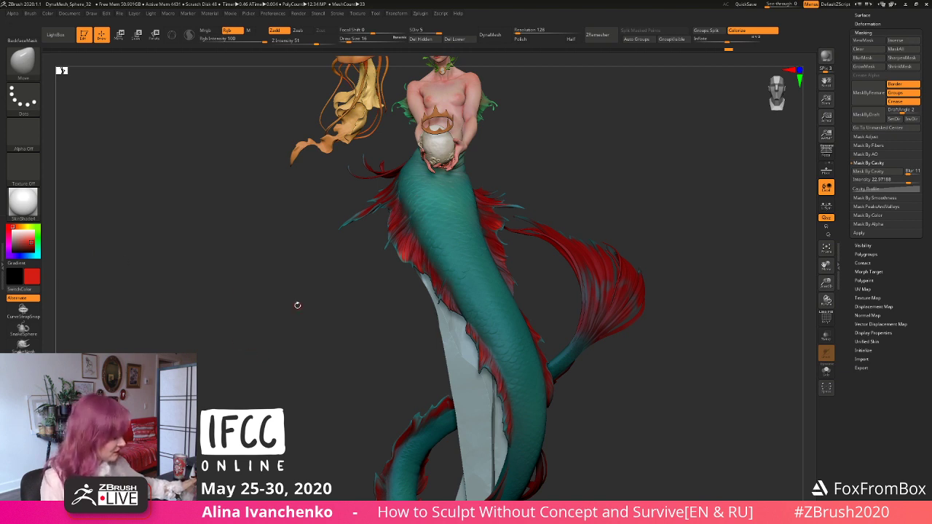
{"action": "left_click_drag", "start_coordinate": [259, 302], "coordinate": [340, 330]}
{"action": "left_click_drag", "start_coordinate": [729, 383], "coordinate": [629, 408], "text": "alt"}
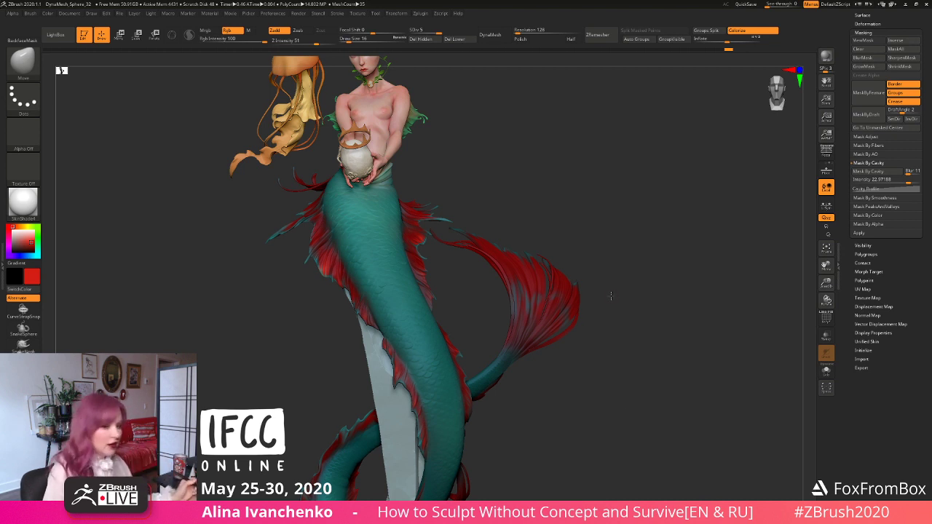
{"action": "left_click_drag", "start_coordinate": [609, 293], "coordinate": [606, 297]}
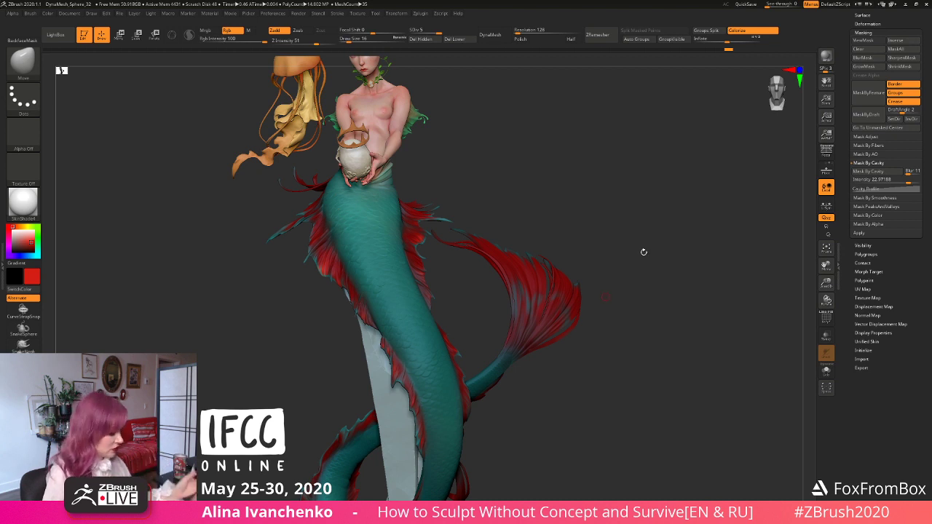
{"action": "left_click_drag", "start_coordinate": [643, 252], "coordinate": [620, 272]}
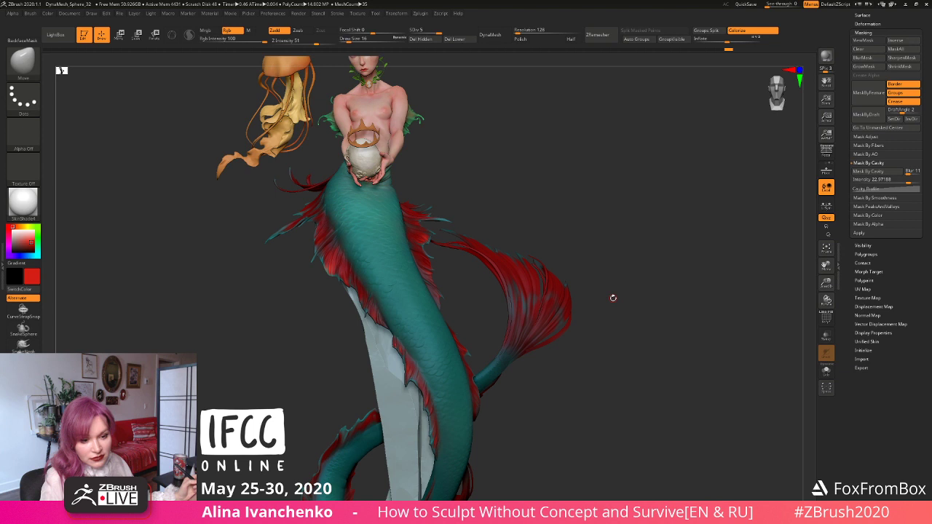
{"action": "left_click_drag", "start_coordinate": [613, 297], "coordinate": [618, 293]}
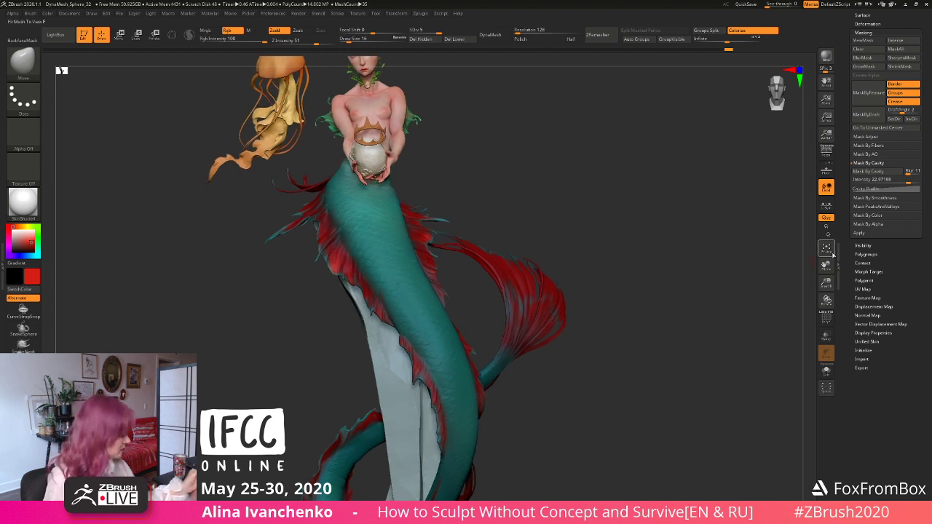
{"action": "left_click_drag", "start_coordinate": [826, 284], "coordinate": [836, 309]}
{"action": "mouse_move", "coordinate": [710, 318]}
{"action": "left_mouse_down"}
{"action": "mouse_move", "coordinate": [682, 325]}
{"action": "mouse_move", "coordinate": [712, 314]}
{"action": "left_mouse_up"}
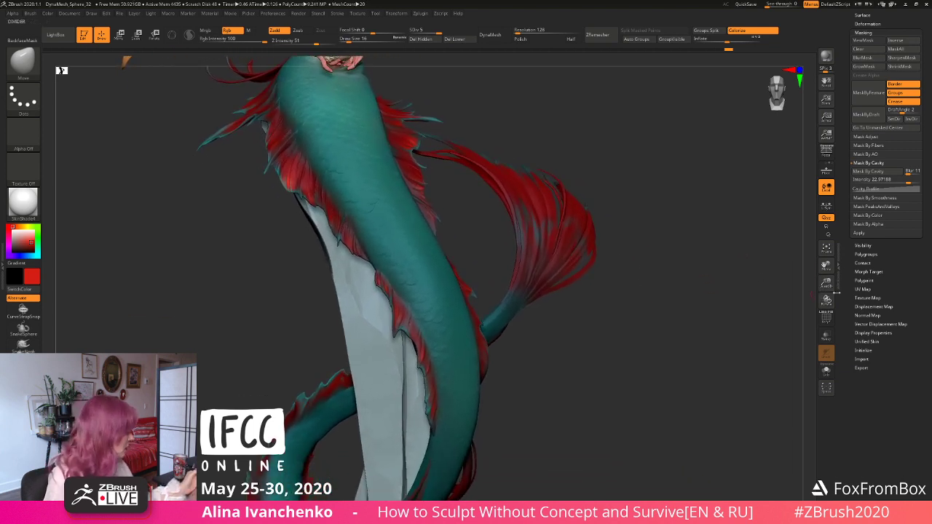
{"action": "left_click_drag", "start_coordinate": [825, 284], "coordinate": [772, 259]}
{"action": "mouse_move", "coordinate": [566, 308]}
{"action": "left_mouse_down"}
{"action": "mouse_move", "coordinate": [556, 320]}
{"action": "mouse_move", "coordinate": [560, 302]}
{"action": "left_mouse_up"}
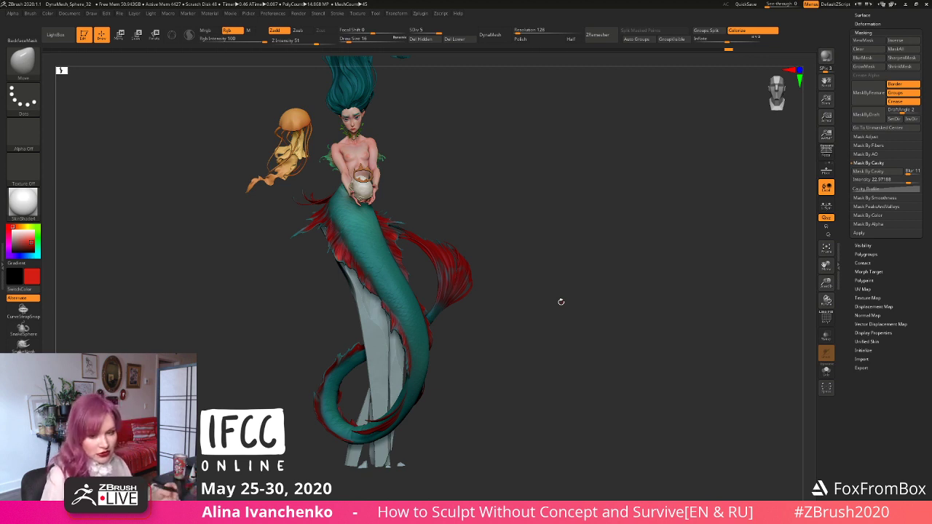
{"action": "mouse_move", "coordinate": [561, 301]}
{"action": "left_mouse_down"}
{"action": "mouse_move", "coordinate": [509, 313]}
{"action": "mouse_move", "coordinate": [568, 313]}
{"action": "mouse_move", "coordinate": [552, 313]}
{"action": "left_mouse_up"}
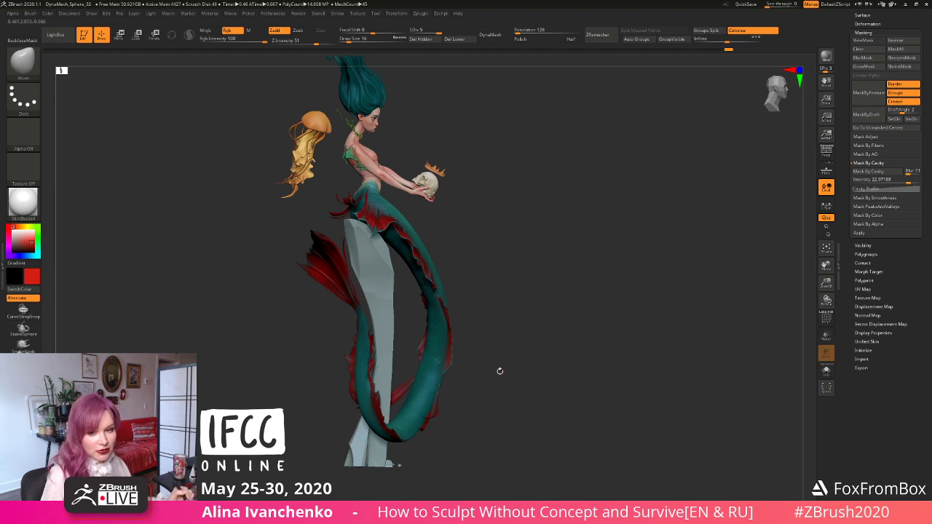
{"action": "mouse_move", "coordinate": [499, 371]}
{"action": "left_mouse_down"}
{"action": "mouse_move", "coordinate": [521, 365]}
{"action": "mouse_move", "coordinate": [514, 363]}
{"action": "left_mouse_up"}
{"action": "mouse_move", "coordinate": [550, 292]}
{"action": "left_mouse_down"}
{"action": "mouse_move", "coordinate": [526, 287]}
{"action": "mouse_move", "coordinate": [537, 311]}
{"action": "mouse_move", "coordinate": [550, 300]}
{"action": "left_mouse_up"}
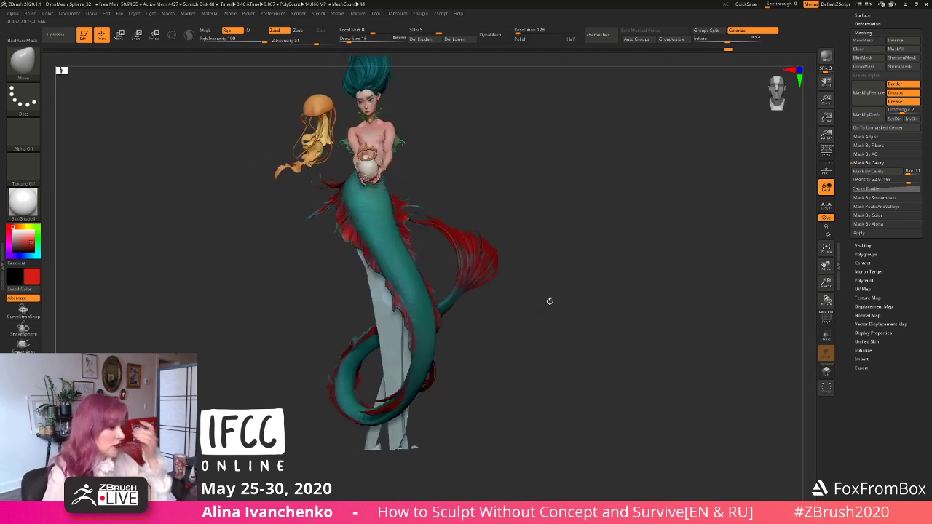
{"action": "left_click_drag", "start_coordinate": [197, 278], "coordinate": [200, 282], "text": "alt"}
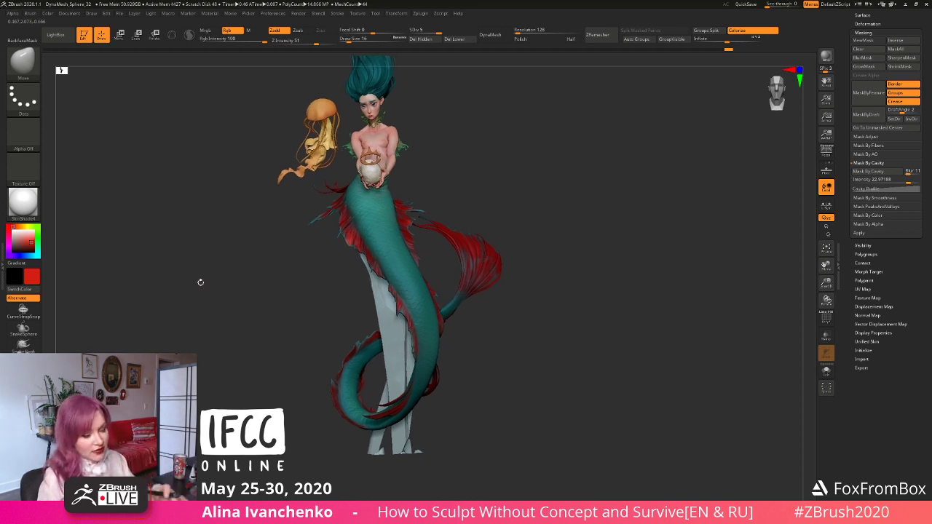
Step: Load the human anatomy model tool from the LightBox library
{"action": "left_click", "coordinate": [57, 35]}
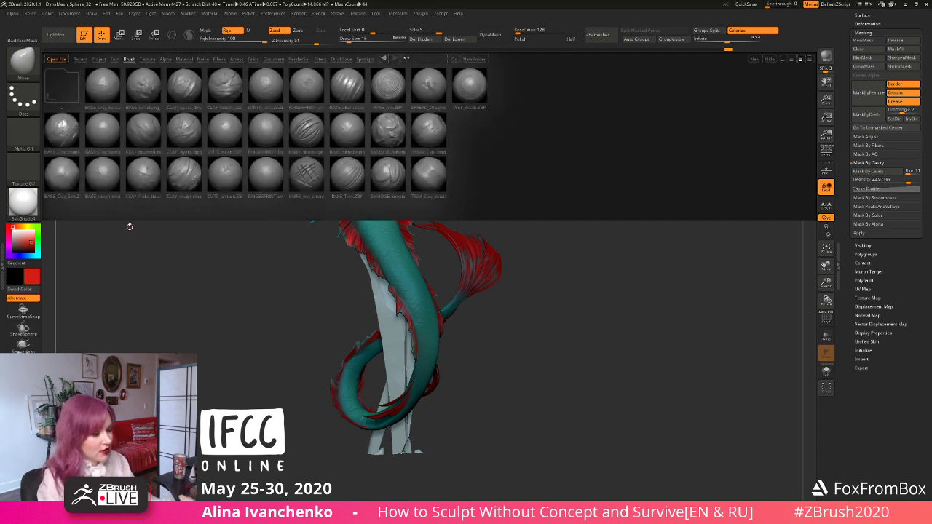
{"action": "left_click", "coordinate": [114, 59]}
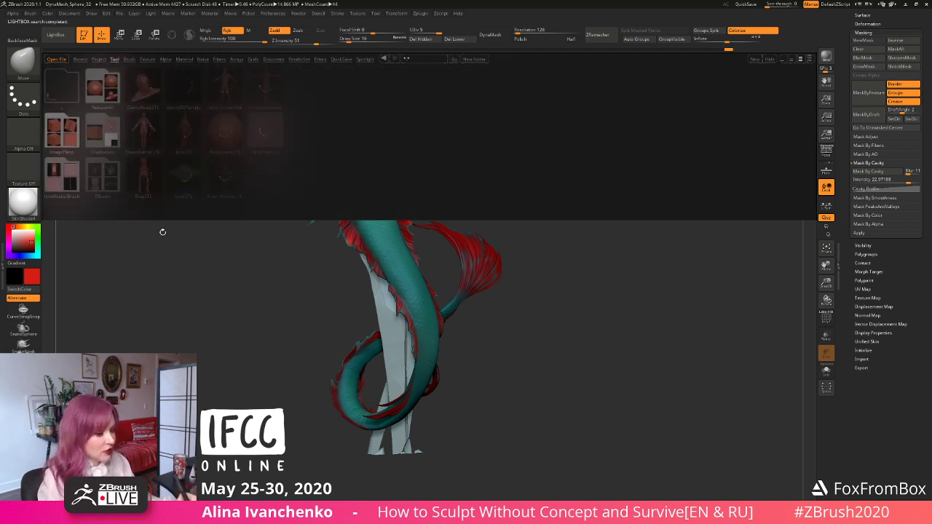
{"action": "double_click", "coordinate": [228, 179]}
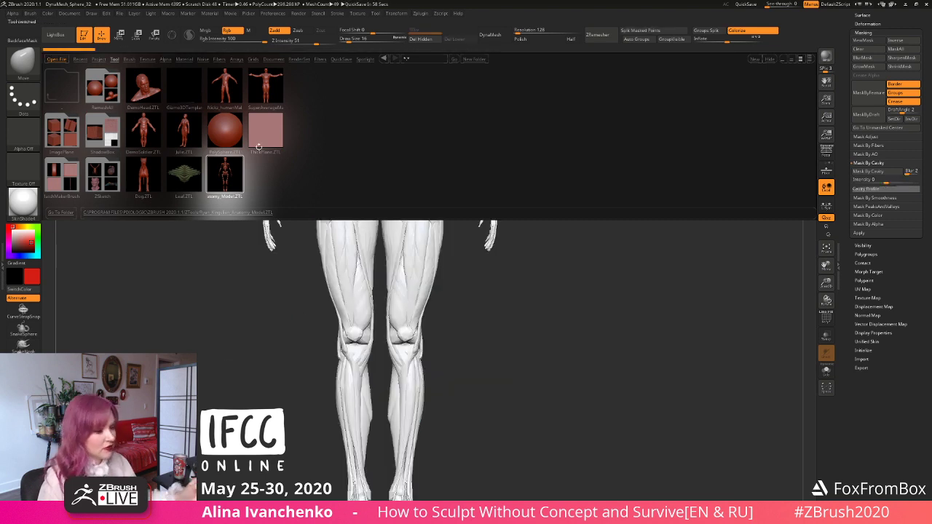
{"action": "left_click", "coordinate": [64, 38]}
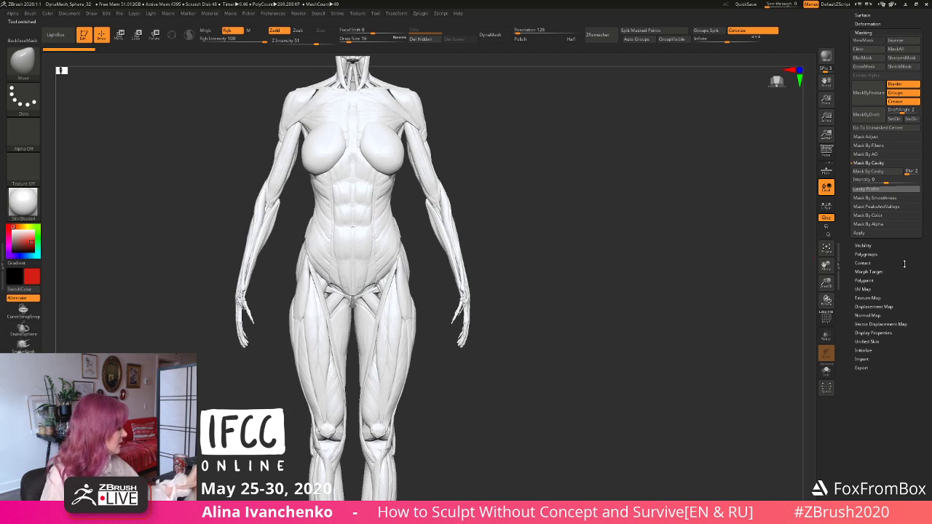
Step: Open the anatomy model's subtool list and show the skeleton subtool in Solo mode
{"action": "scroll", "coordinate": [898, 359], "scroll_direction": "up", "scroll_amount": 5}
{"action": "left_click", "coordinate": [862, 168]}
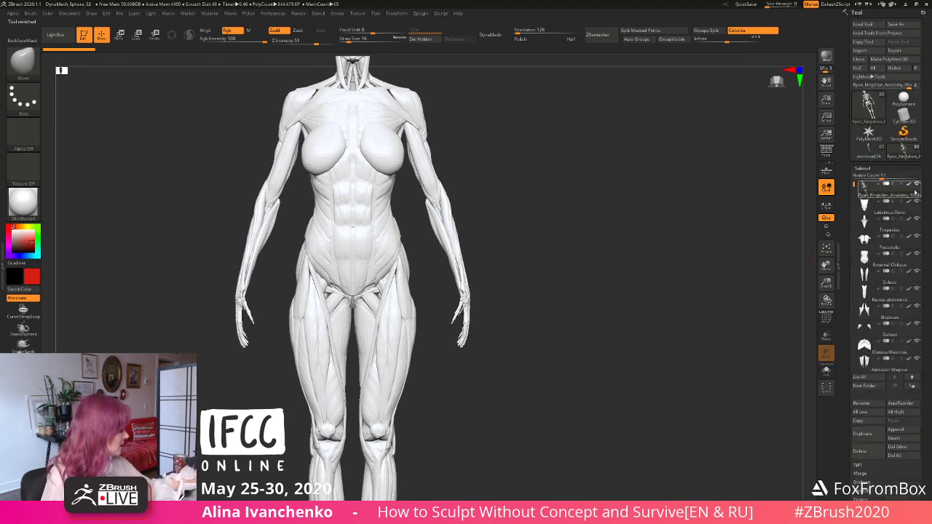
{"action": "left_click", "coordinate": [826, 370]}
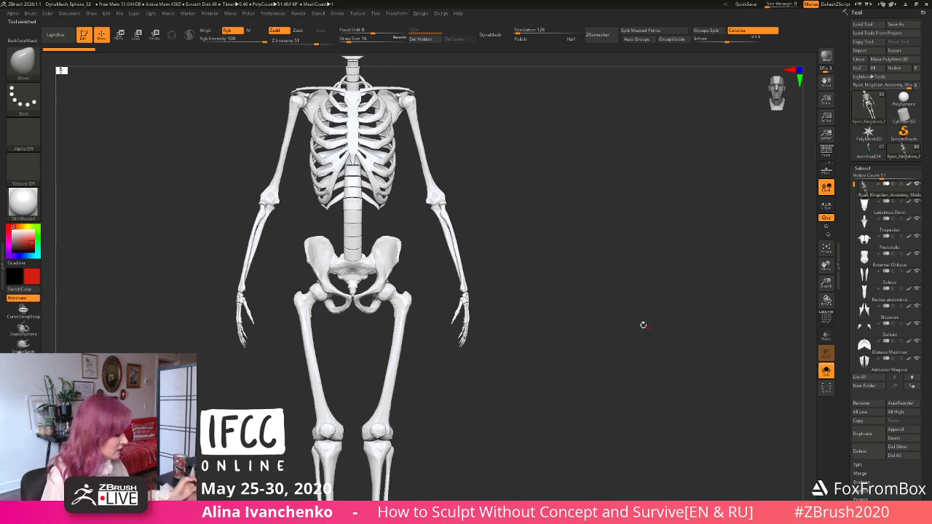
{"action": "left_click_drag", "start_coordinate": [643, 325], "coordinate": [552, 362]}
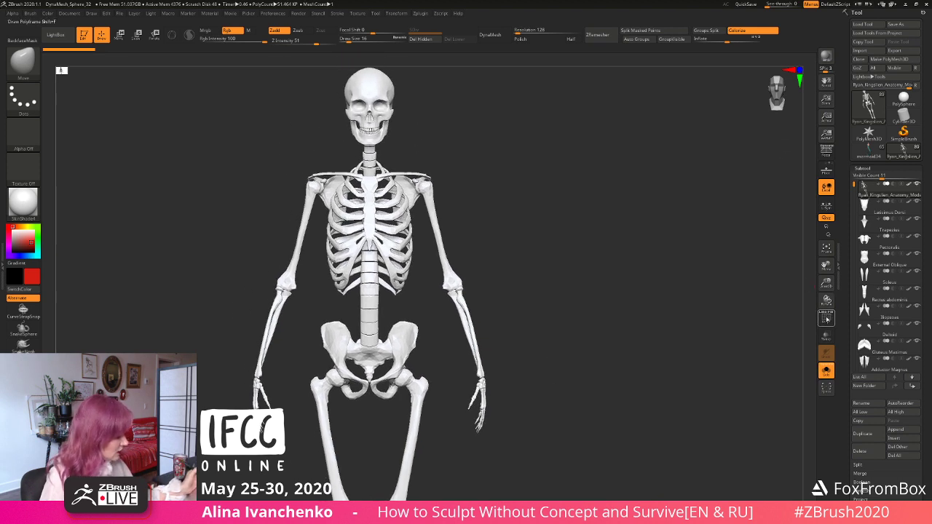
Step: Display the skeleton's polyframe and split its bones into separate polygroups with Auto Groups
{"action": "left_click", "coordinate": [826, 319]}
{"action": "left_click_drag", "start_coordinate": [517, 236], "coordinate": [517, 260]}
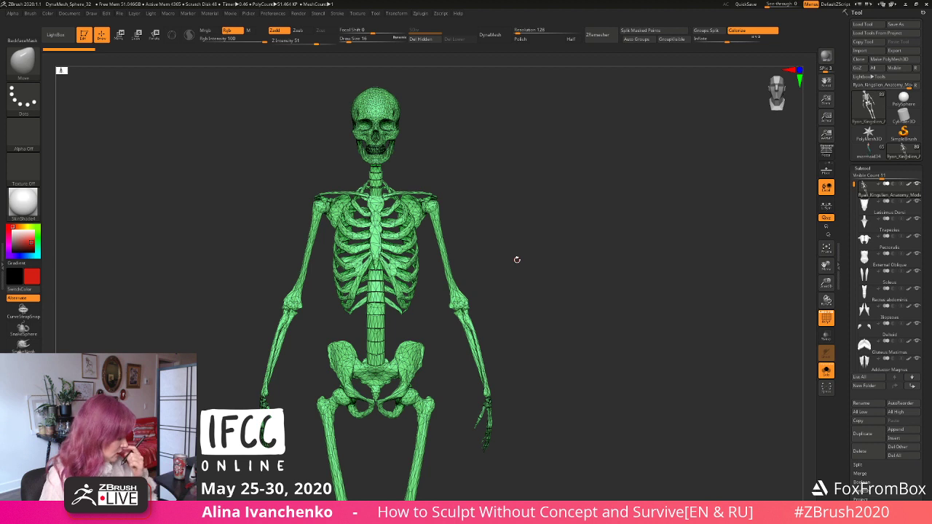
{"action": "left_click", "coordinate": [636, 39]}
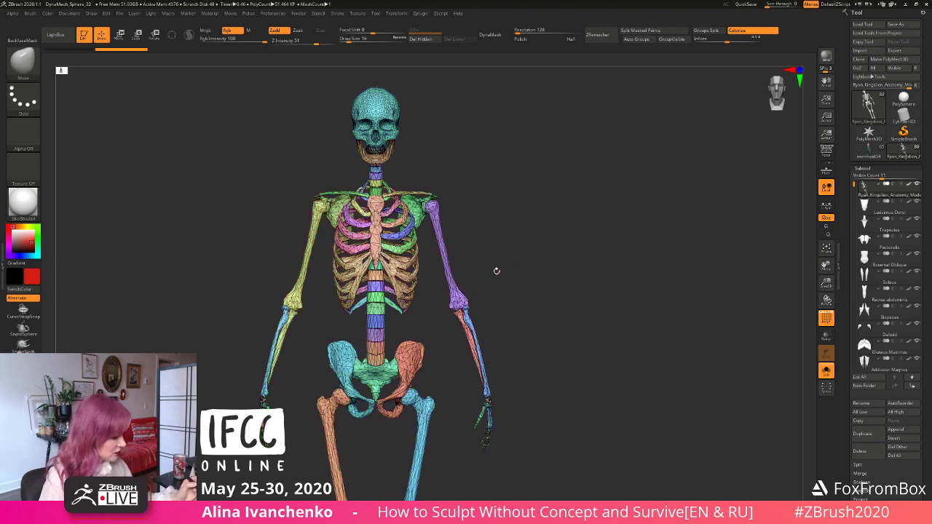
{"action": "key", "text": "shift+f"}
Step: Hide the lower rib cage, the upper ribs on the skeleton's right side and the sternum
{"action": "left_click", "coordinate": [371, 256], "text": "ctrl+shift"}
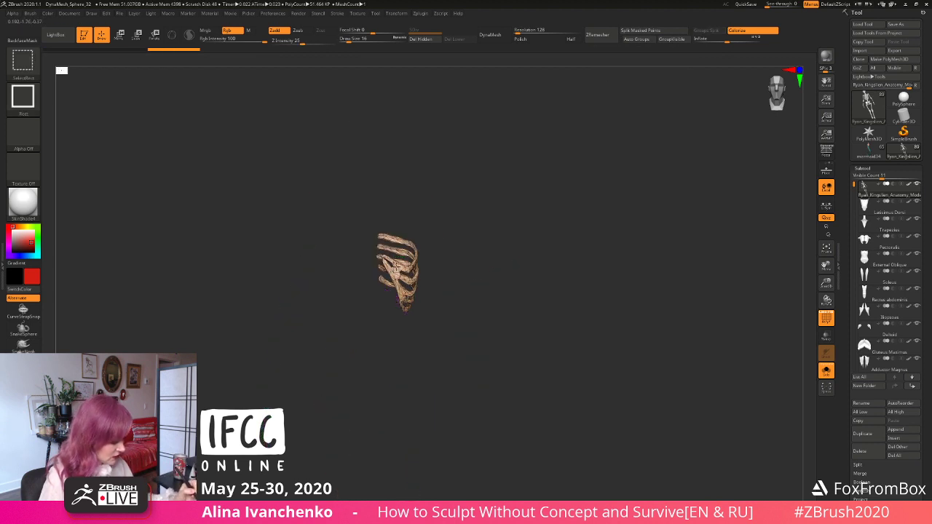
{"action": "left_click", "coordinate": [396, 268], "text": "ctrl+shift"}
{"action": "left_click", "coordinate": [372, 269], "text": "ctrl+shift"}
{"action": "left_click", "coordinate": [362, 249], "text": "ctrl+shift"}
{"action": "left_click", "coordinate": [366, 236], "text": "ctrl+shift"}
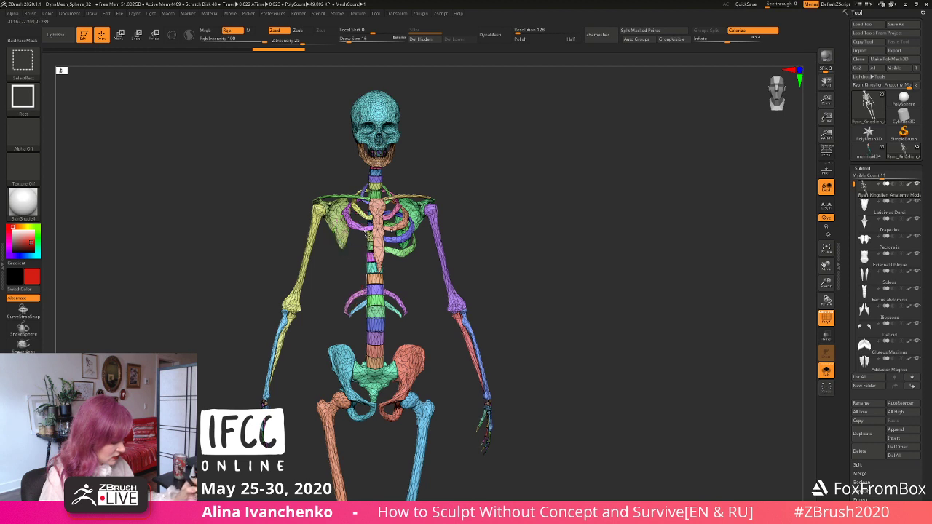
{"action": "left_click", "coordinate": [362, 212], "text": "ctrl+shift"}
{"action": "left_click", "coordinate": [362, 231], "text": "ctrl+shift"}
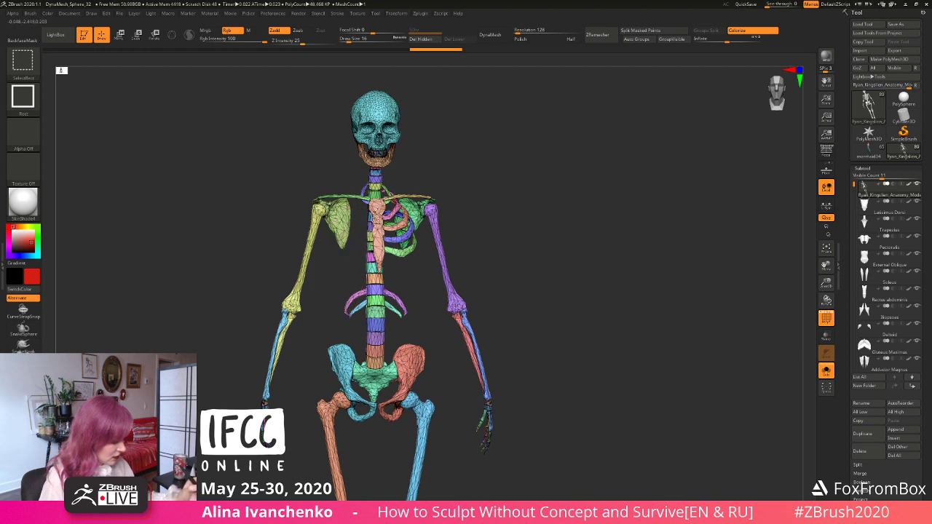
{"action": "left_click", "coordinate": [378, 208], "text": "ctrl+shift"}
{"action": "left_click", "coordinate": [386, 193], "text": "ctrl+shift"}
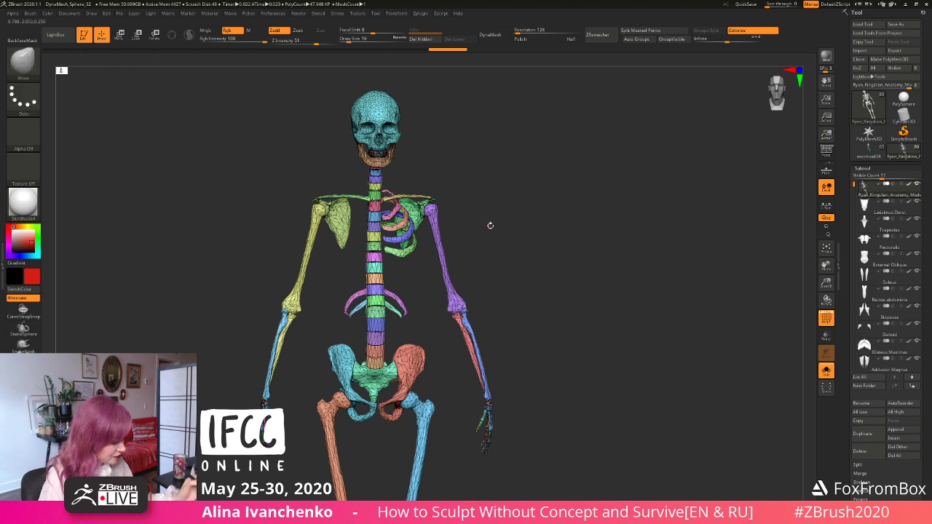
Step: Enlarge the brush's draw size and hide the remaining upper ribs on the skeleton's left side
{"action": "left_click_drag", "start_coordinate": [489, 225], "coordinate": [462, 149], "text": "shift"}
{"action": "left_click", "coordinate": [357, 39]}
{"action": "key", "text": "ctrl+shift"}
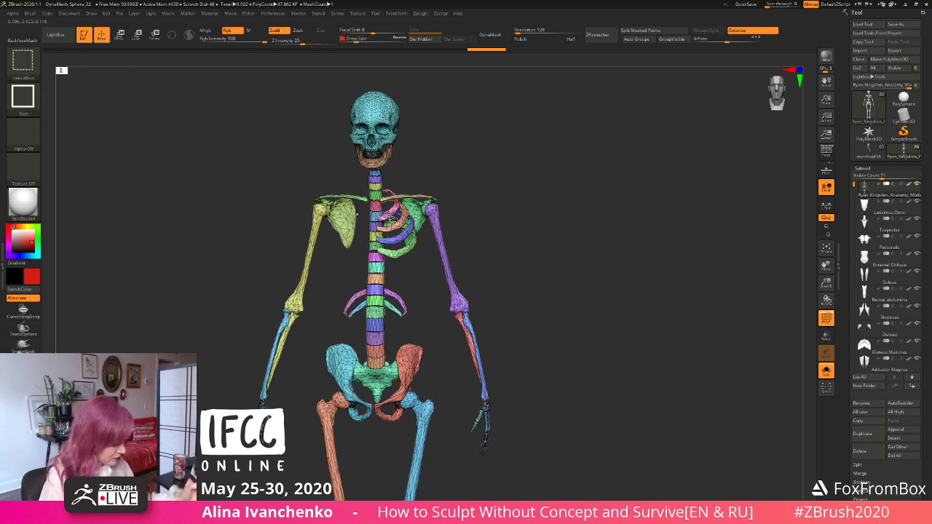
{"action": "left_click", "coordinate": [397, 217], "text": "ctrl+shift"}
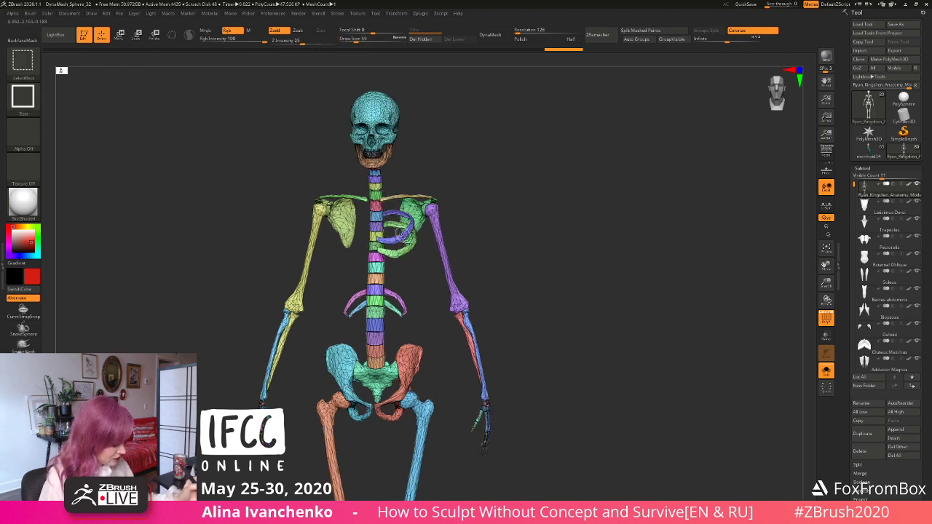
{"action": "left_click", "coordinate": [407, 251], "text": "ctrl+shift"}
{"action": "left_click", "coordinate": [405, 234], "text": "ctrl+shift"}
{"action": "left_click_drag", "start_coordinate": [483, 213], "coordinate": [466, 185], "text": "alt"}
{"action": "key", "text": "ctrl+shift"}
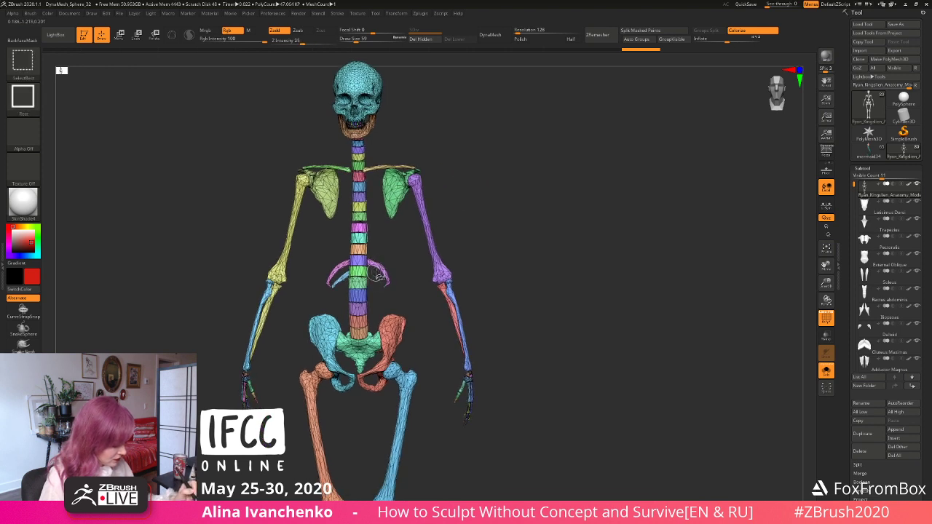
Step: Hide the last floating ribs on both sides of the lower spine
{"action": "left_click", "coordinate": [379, 275], "text": "ctrl+shift"}
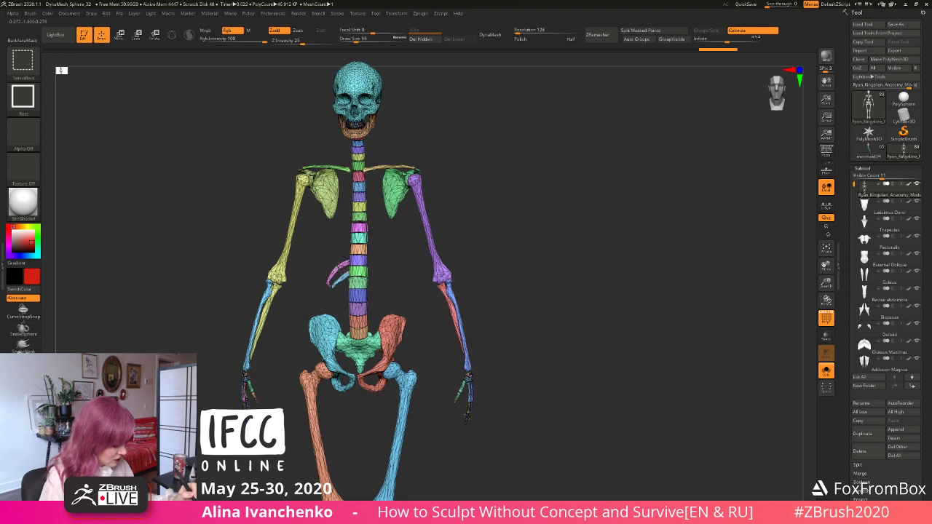
{"action": "left_click", "coordinate": [337, 270], "text": "ctrl+shift"}
{"action": "left_click", "coordinate": [340, 278], "text": "ctrl+shift"}
Step: Mask the visible bones, restore the hidden ribs and separate the rib cage from the skeleton with Split Masked Points
{"action": "left_click", "coordinate": [526, 216], "text": "ctrl"}
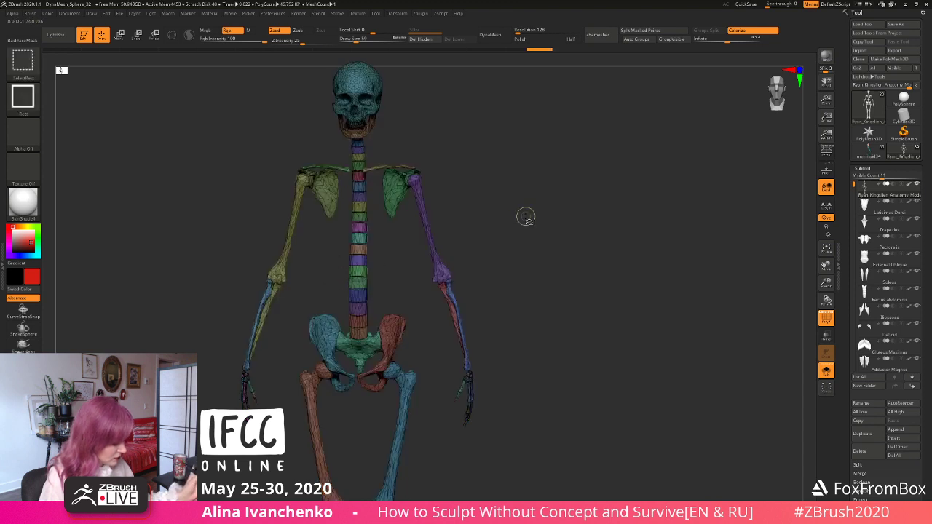
{"action": "left_click", "coordinate": [526, 216], "text": "ctrl+shift"}
{"action": "left_click", "coordinate": [645, 31]}
{"action": "left_click_drag", "start_coordinate": [536, 143], "coordinate": [533, 146]}
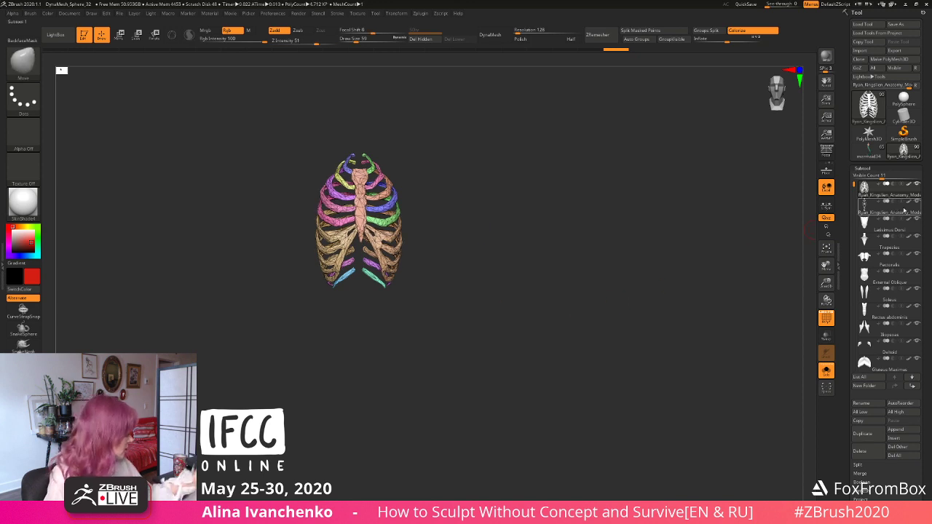
Step: Select the skeleton subtool without the ribs and hide both forearm bones of its left arm
{"action": "left_click", "coordinate": [904, 211]}
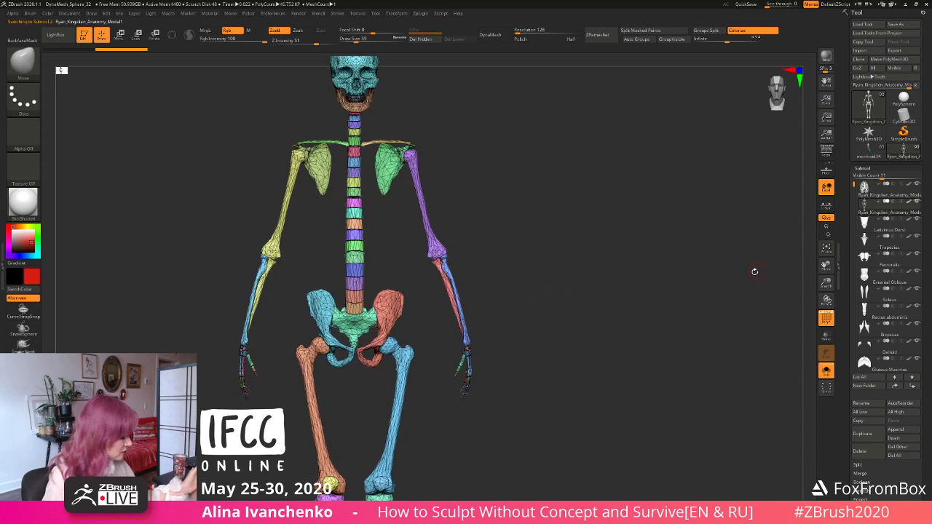
{"action": "left_click_drag", "start_coordinate": [498, 243], "coordinate": [490, 262]}
{"action": "left_click", "coordinate": [448, 228], "text": "ctrl+shift"}
{"action": "left_click", "coordinate": [449, 230], "text": "ctrl+shift"}
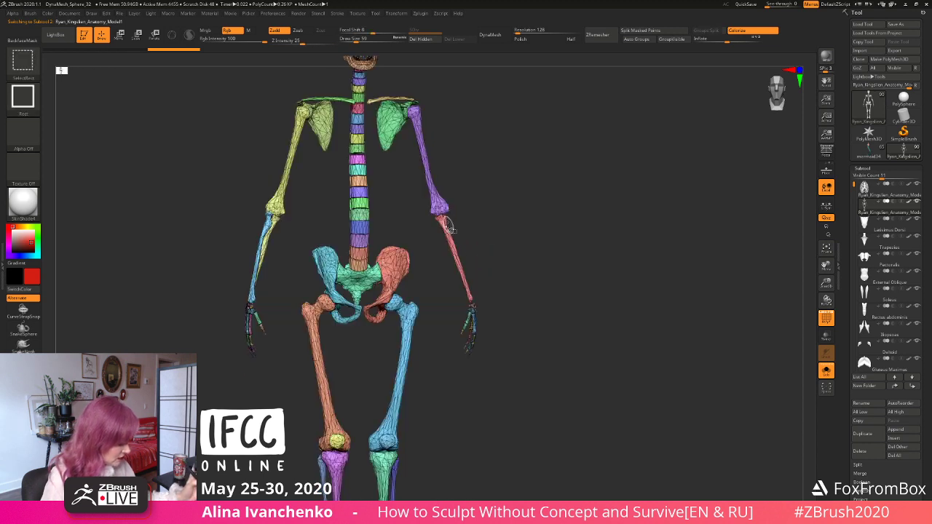
{"action": "left_click_drag", "start_coordinate": [503, 258], "coordinate": [495, 231], "text": "alt"}
{"action": "mouse_move", "coordinate": [490, 327]}
{"action": "left_mouse_down", "text": "ctrl"}
{"action": "mouse_move", "coordinate": [433, 301]}
{"action": "mouse_move", "coordinate": [492, 339]}
{"action": "left_mouse_up", "text": "ctrl"}
{"action": "left_click_drag", "start_coordinate": [516, 307], "coordinate": [535, 306], "text": "alt"}
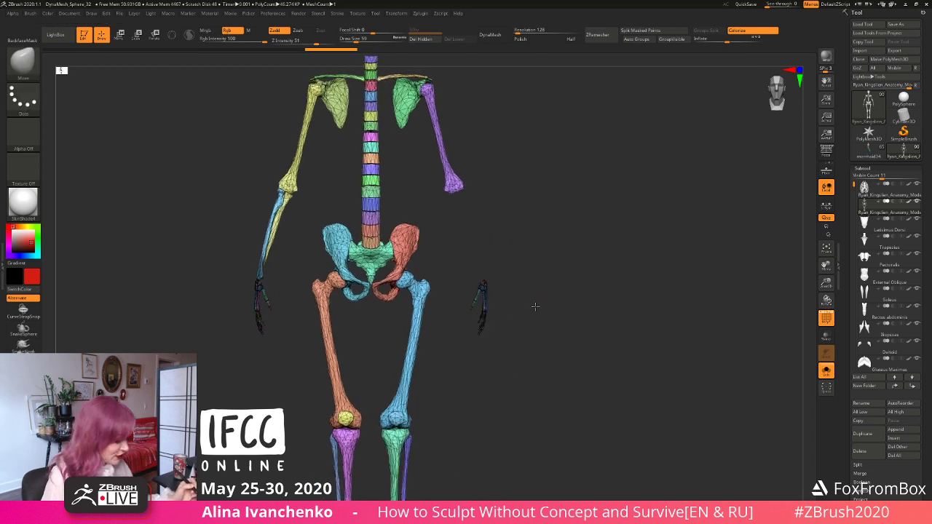
{"action": "mouse_move", "coordinate": [207, 236]}
{"action": "left_mouse_down", "text": "ctrl+alt"}
{"action": "mouse_move", "coordinate": [309, 319]}
{"action": "mouse_move", "coordinate": [234, 209]}
{"action": "left_mouse_up", "text": "ctrl+alt"}
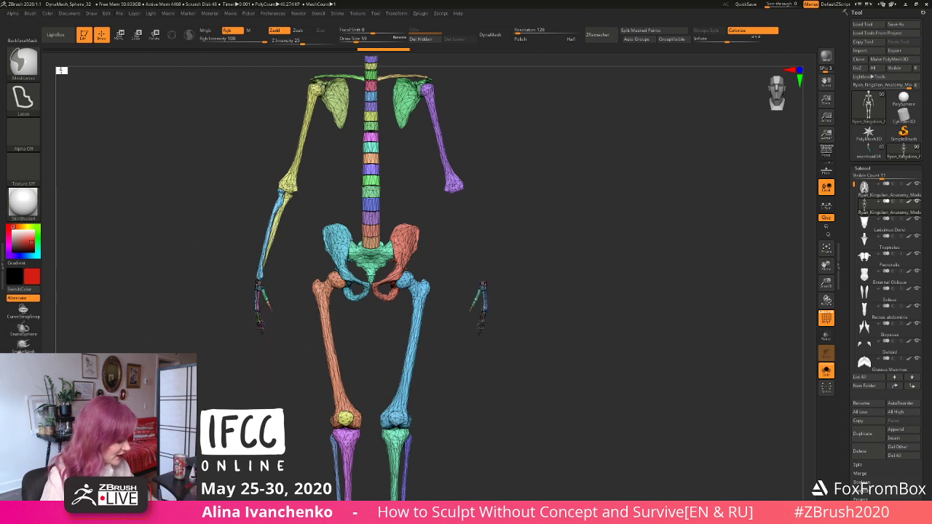
{"action": "mouse_move", "coordinate": [532, 260]}
{"action": "left_mouse_down", "text": "ctrl"}
{"action": "mouse_move", "coordinate": [466, 327]}
{"action": "mouse_move", "coordinate": [528, 262]}
{"action": "left_mouse_up", "text": "ctrl"}
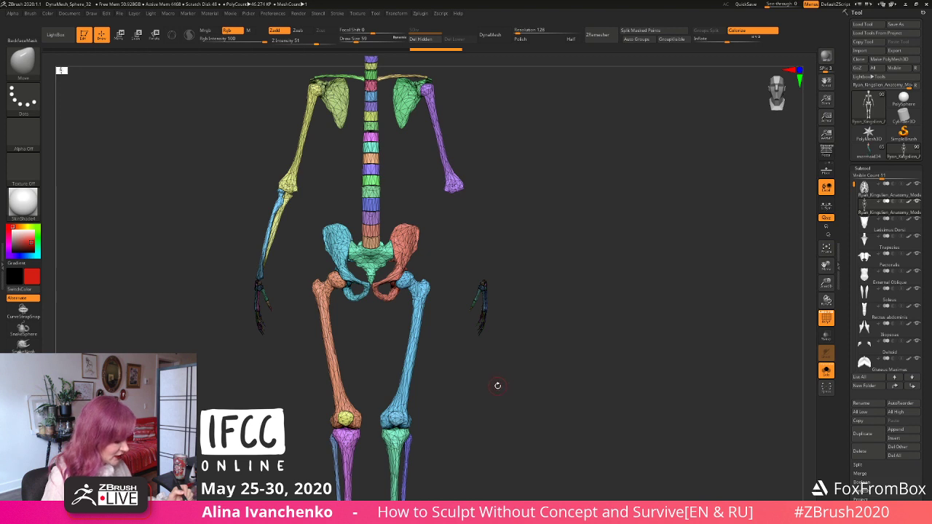
{"action": "left_click_drag", "start_coordinate": [533, 215], "coordinate": [510, 234]}
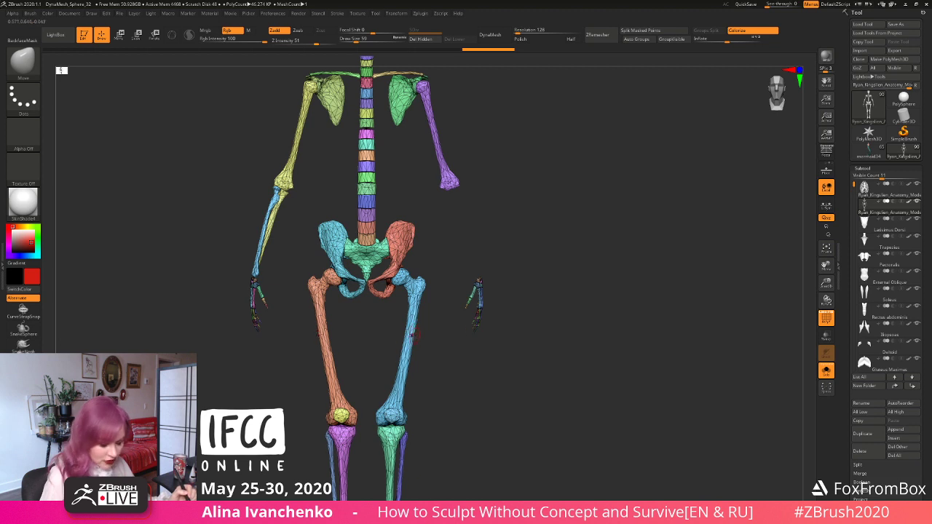
{"action": "key", "text": "ctrl+z"}
{"action": "key", "text": "ctrl+z"}
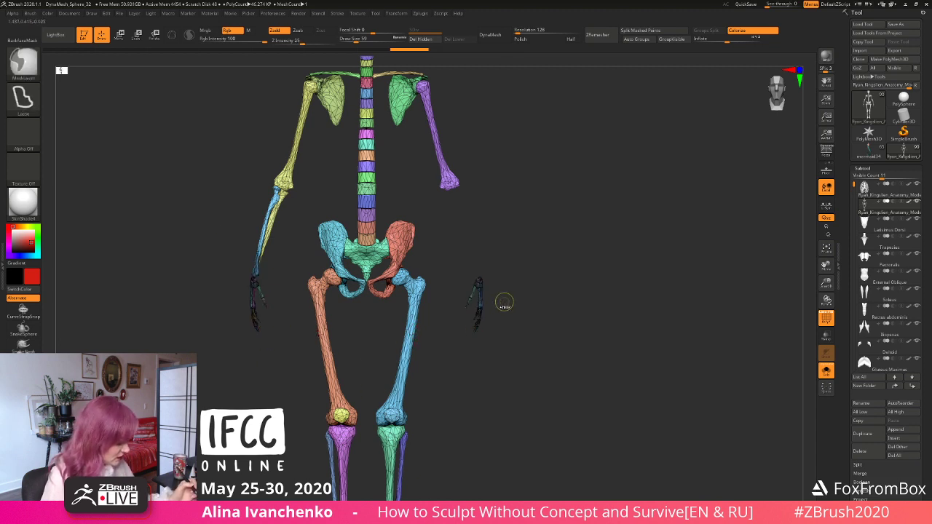
{"action": "key", "text": "ctrl+z"}
{"action": "key", "text": "ctrl+z"}
Step: Mask the skeleton's left hand and forearm bones, restore full visibility and split the masked bones into their own subtool
{"action": "mouse_move", "coordinate": [518, 253]}
{"action": "left_mouse_down", "text": "ctrl"}
{"action": "mouse_move", "coordinate": [481, 251]}
{"action": "mouse_move", "coordinate": [493, 248]}
{"action": "left_mouse_up", "text": "ctrl"}
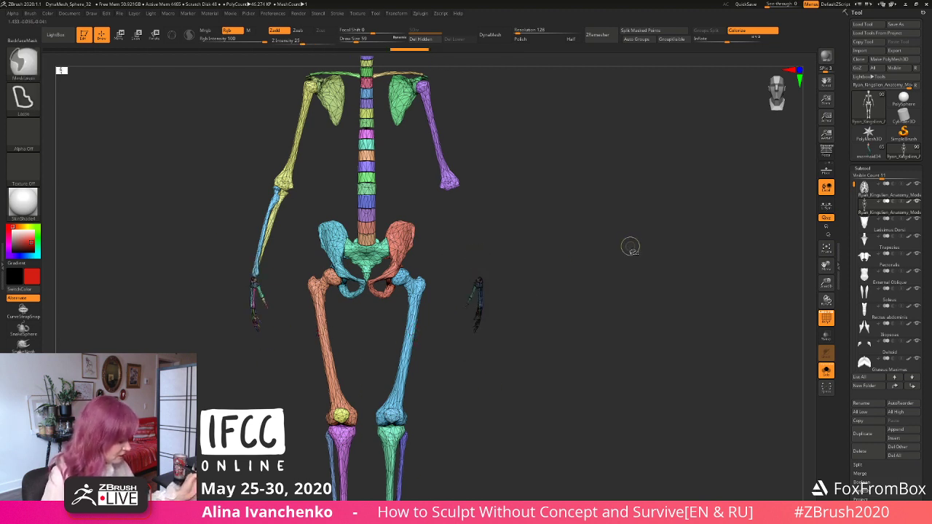
{"action": "key", "text": "ctrl+shift+z"}
{"action": "key", "text": "ctrl+z"}
{"action": "key", "text": "ctrl+shift+z"}
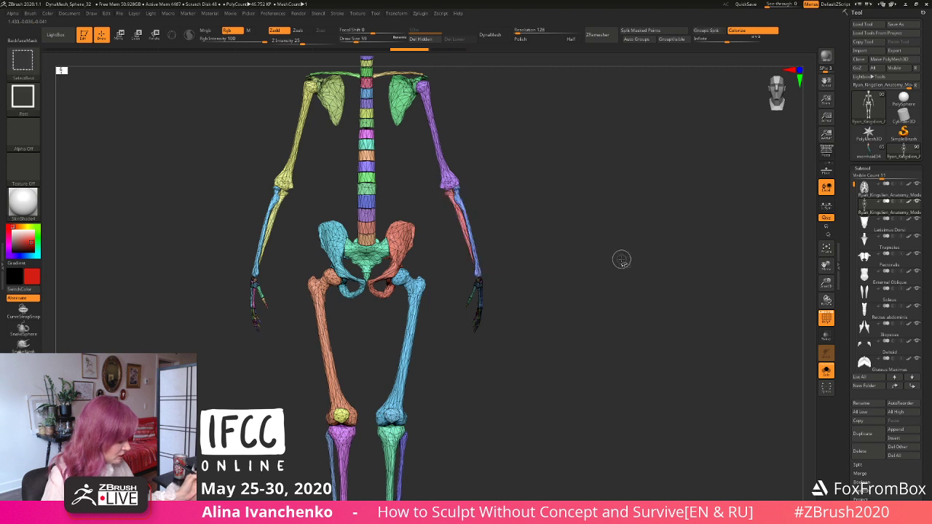
{"action": "key", "text": "ctrl+z"}
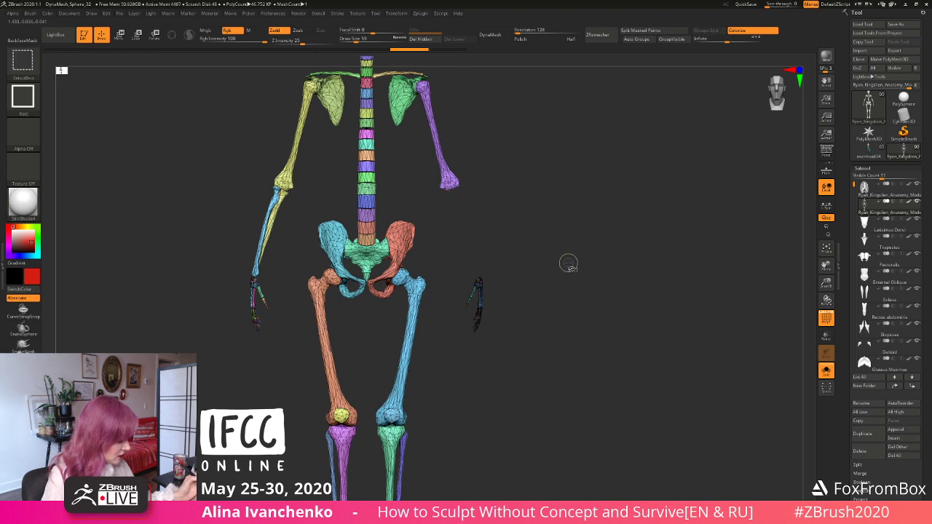
{"action": "left_click_drag", "start_coordinate": [568, 265], "coordinate": [597, 320], "text": "ctrl+shift"}
{"action": "mouse_move", "coordinate": [535, 175]}
{"action": "left_mouse_down", "text": "ctrl"}
{"action": "mouse_move", "coordinate": [418, 311]}
{"action": "mouse_move", "coordinate": [542, 291]}
{"action": "left_mouse_up", "text": "ctrl"}
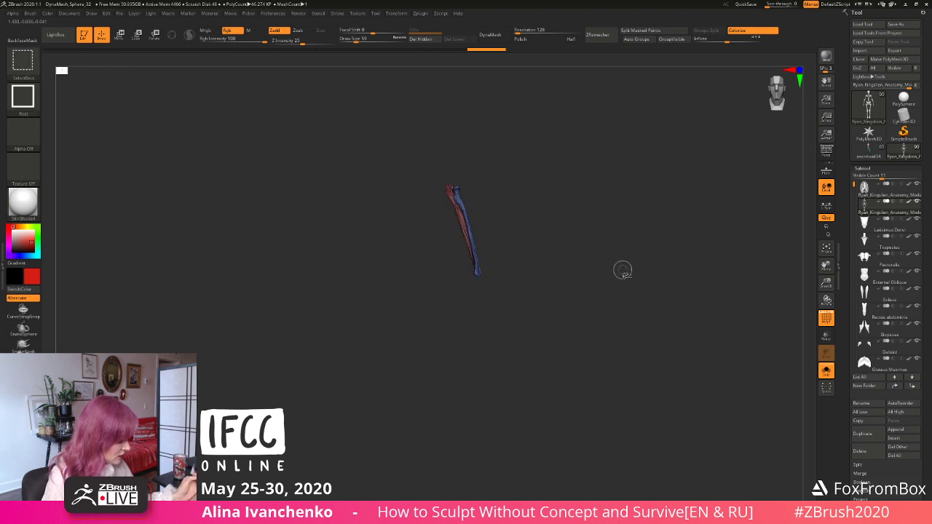
{"action": "left_click", "coordinate": [623, 271], "text": "ctrl+shift"}
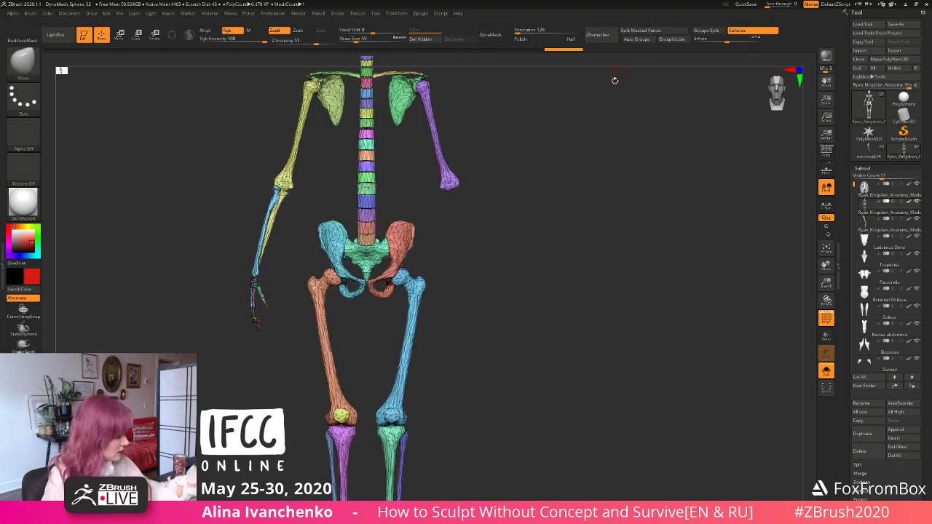
Step: Mask every bone except the skeleton's left femur and split the femur into its own subtool
{"action": "left_click_drag", "start_coordinate": [456, 366], "coordinate": [389, 229], "text": "alt"}
{"action": "left_click", "coordinate": [389, 229], "text": "ctrl+shift"}
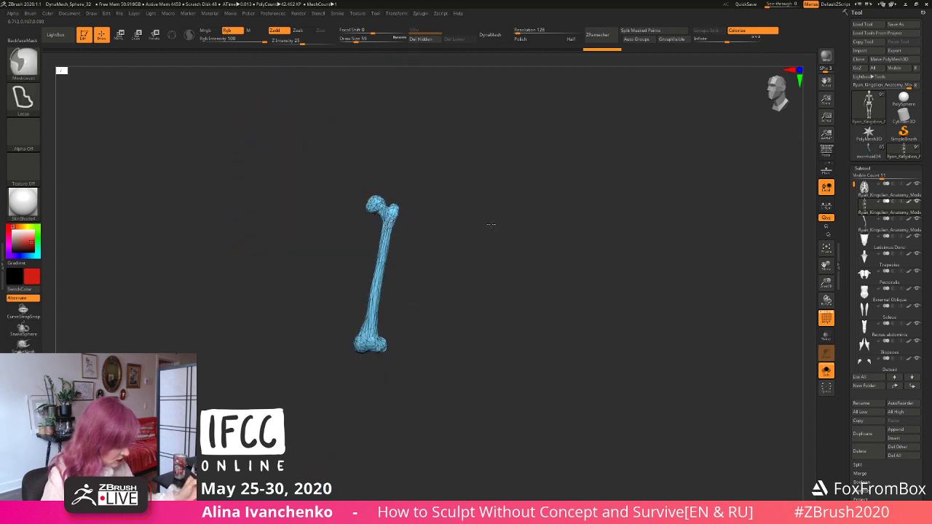
{"action": "left_click", "coordinate": [489, 228], "text": "ctrl+shift"}
{"action": "left_click_drag", "start_coordinate": [484, 260], "coordinate": [482, 284]}
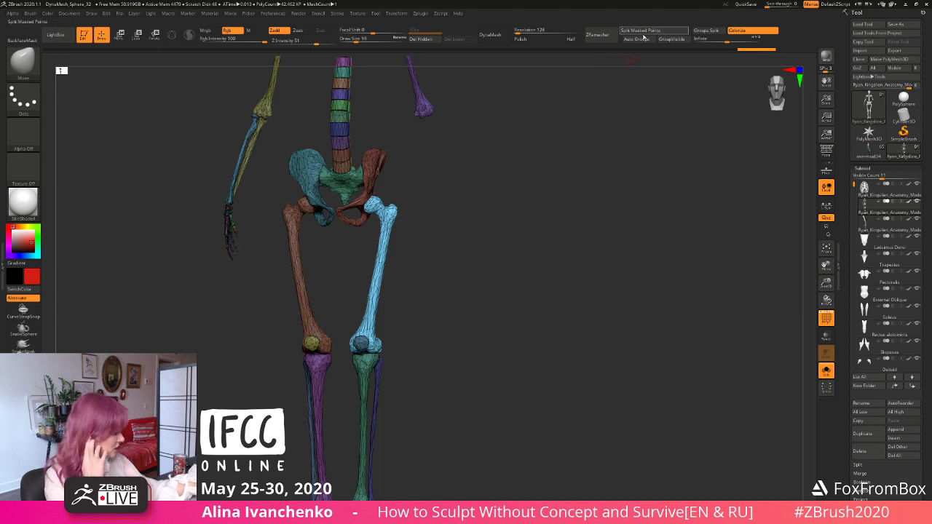
{"action": "left_click", "coordinate": [539, 49]}
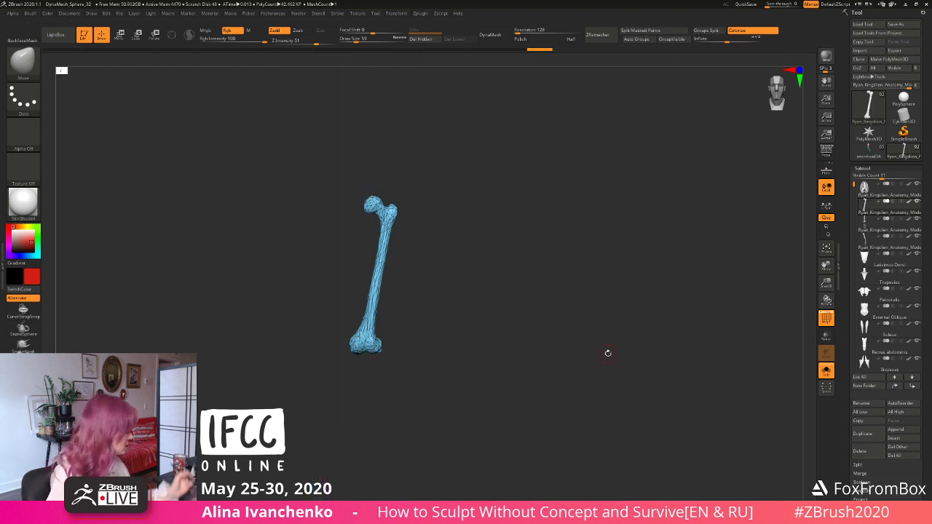
Step: Move the forearm and hand subtool up in the subtool order to sit directly below the rib cage
{"action": "left_click", "coordinate": [900, 241]}
{"action": "left_click", "coordinate": [895, 386]}
{"action": "left_click", "coordinate": [895, 387]}
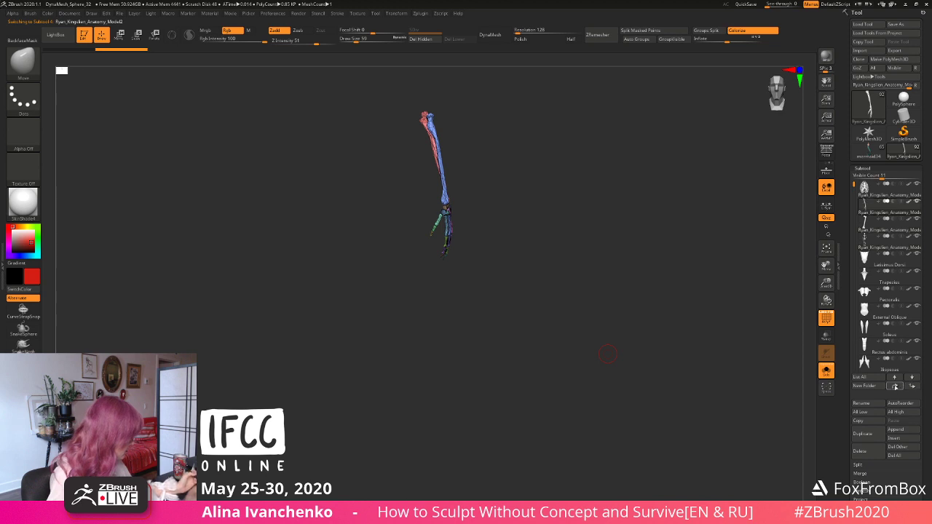
Step: Merge the rib cage subtool down with the forearm and hand and the femur into one subtool
{"action": "left_click", "coordinate": [919, 193]}
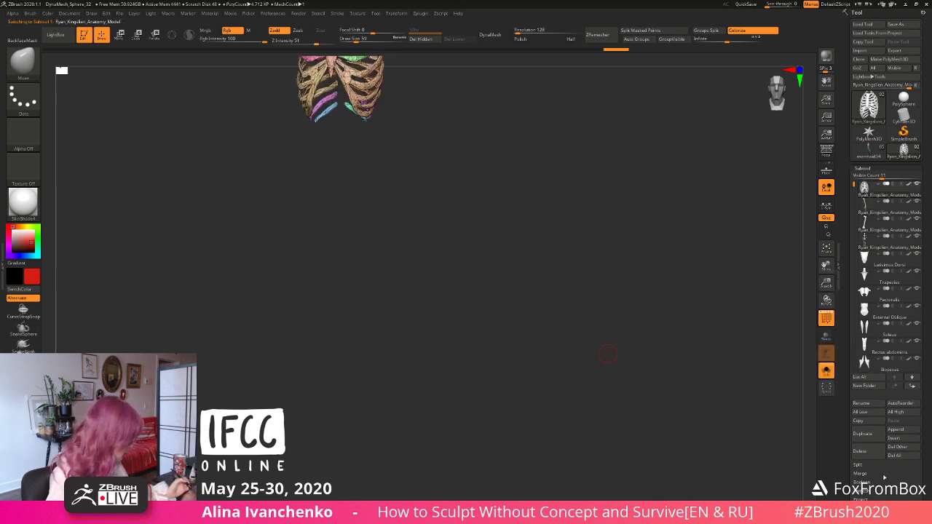
{"action": "left_click", "coordinate": [884, 475]}
{"action": "left_click", "coordinate": [878, 483]}
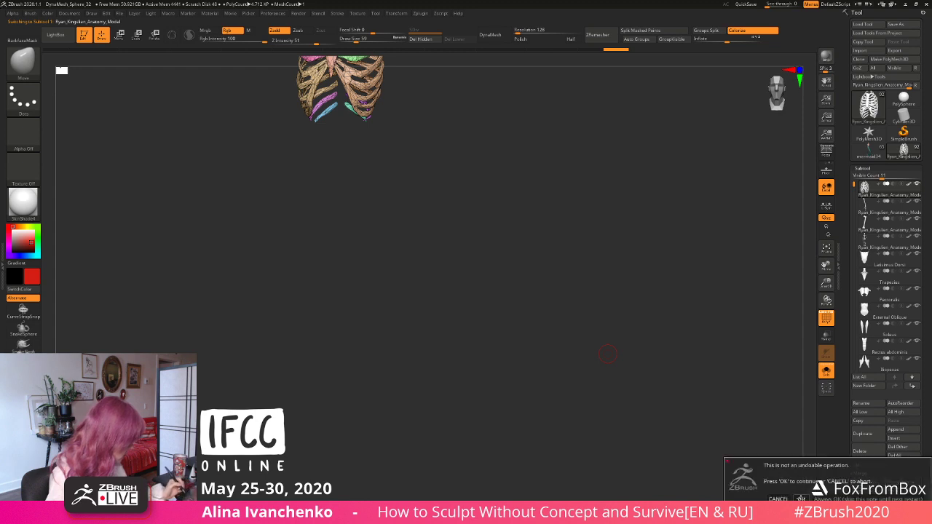
{"action": "left_click", "coordinate": [801, 499]}
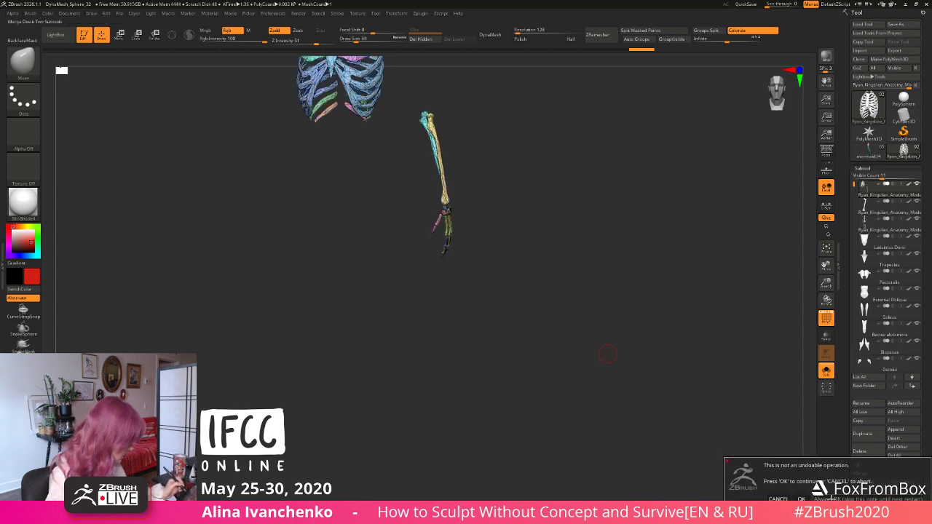
{"action": "left_click_drag", "start_coordinate": [582, 301], "coordinate": [551, 362]}
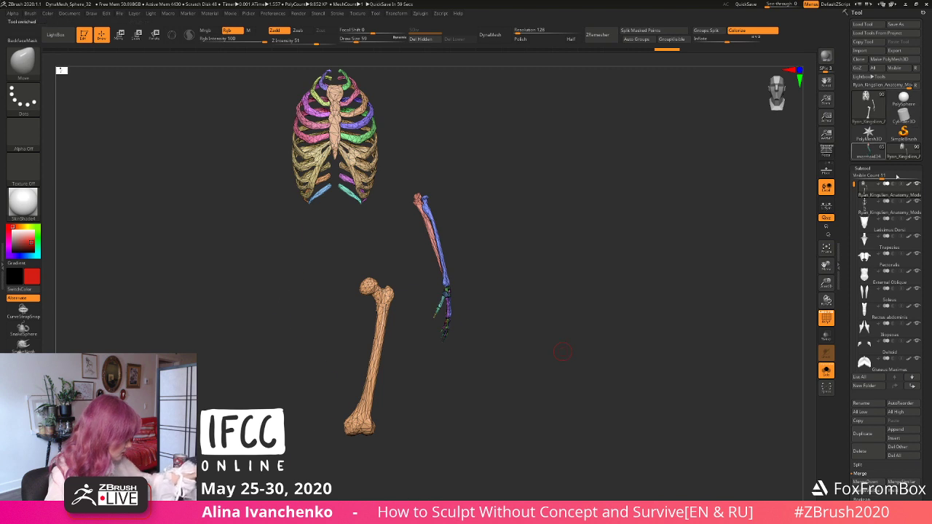
Step: Switch back to the mermaid tool and turn off the polyframe display and Solo mode
{"action": "left_click", "coordinate": [868, 149]}
{"action": "left_click", "coordinate": [826, 318]}
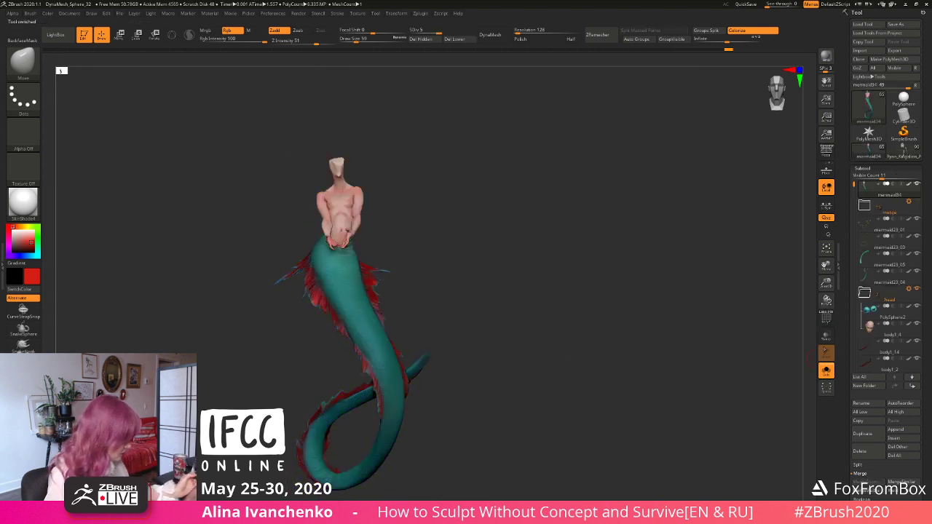
{"action": "left_click", "coordinate": [827, 371]}
{"action": "left_click_drag", "start_coordinate": [680, 342], "coordinate": [683, 308], "text": "alt"}
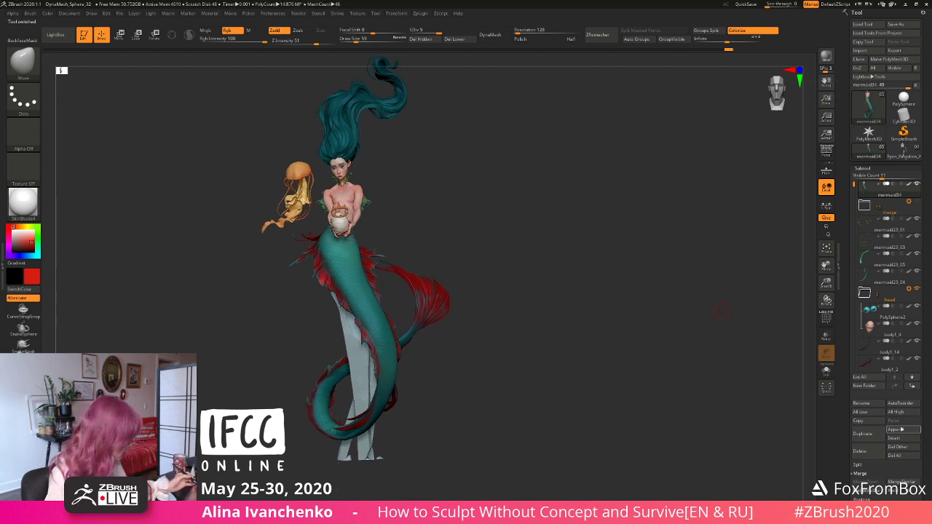
Step: Append the anatomy model's merged bones to the mermaid tool as a new subtool
{"action": "left_click", "coordinate": [902, 430]}
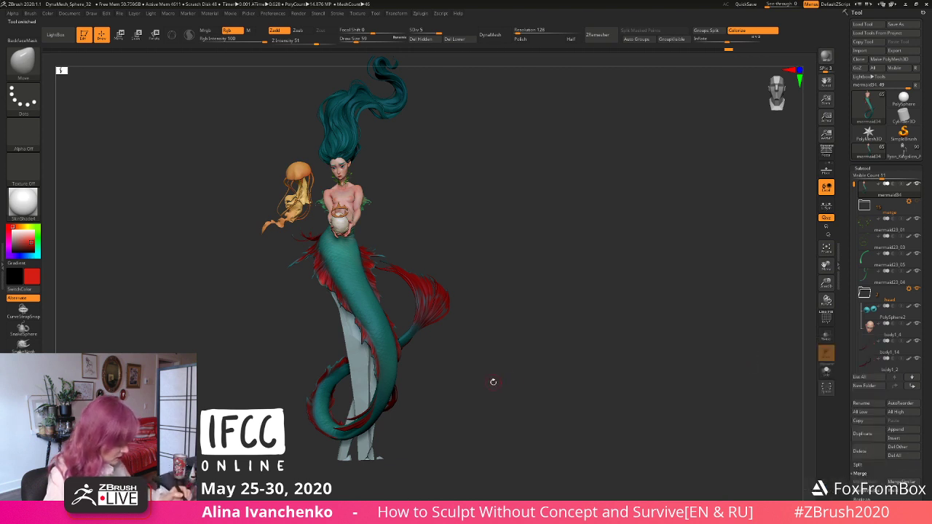
{"action": "left_click_drag", "start_coordinate": [493, 382], "coordinate": [568, 319]}
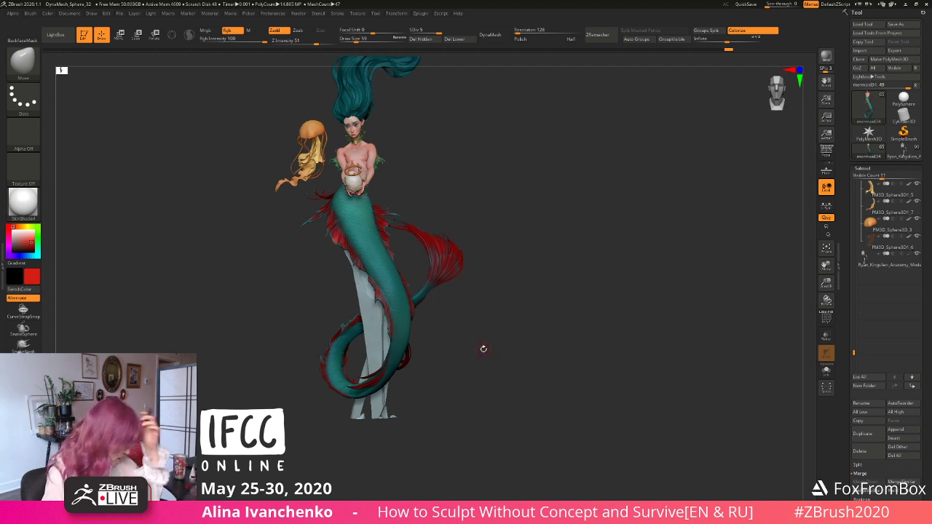
{"action": "left_click_drag", "start_coordinate": [510, 280], "coordinate": [551, 286]}
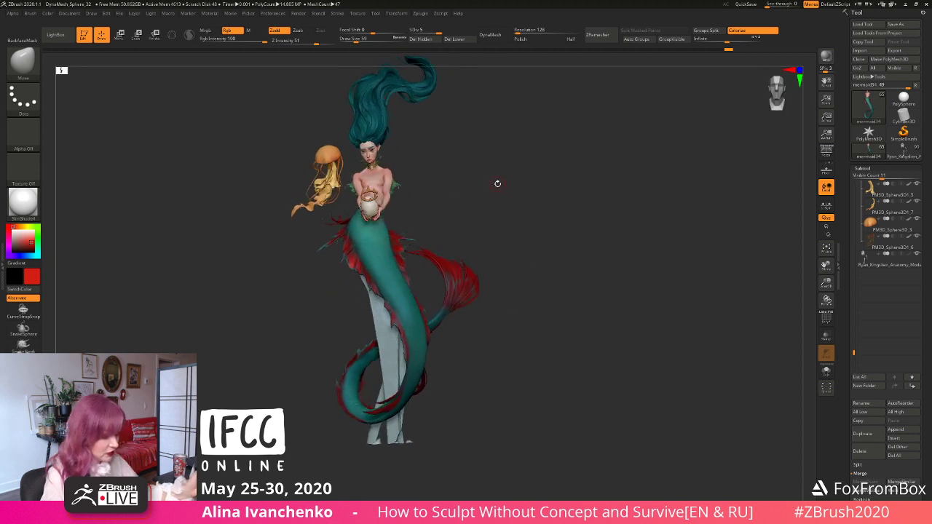
Step: Activate Move with Gizmo 3D on the mermaid body and realign the gizmo's orientation to the axes
{"action": "left_click", "coordinate": [119, 35]}
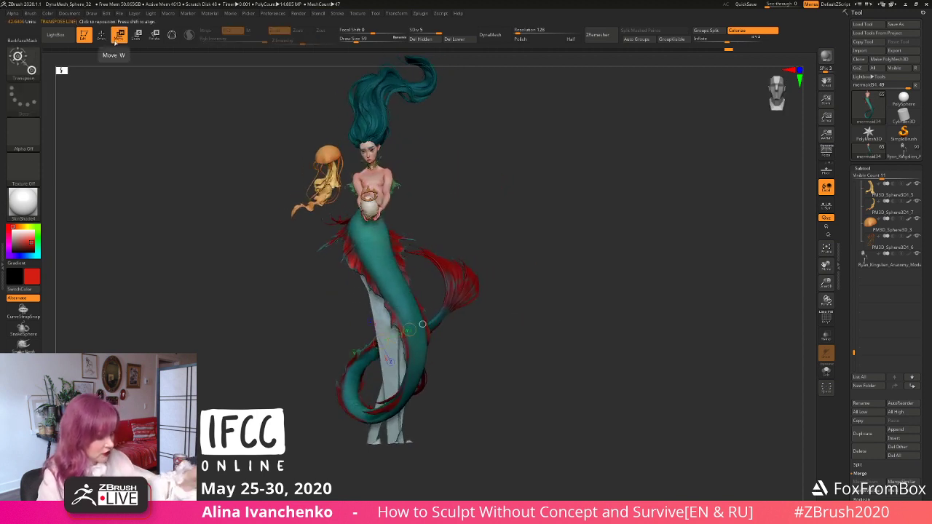
{"action": "left_click", "coordinate": [172, 35]}
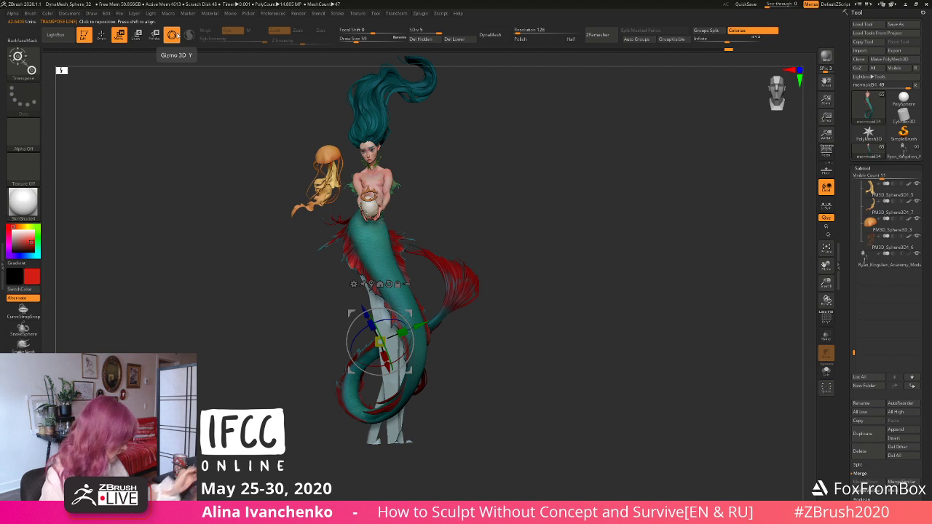
{"action": "left_click", "coordinate": [826, 369]}
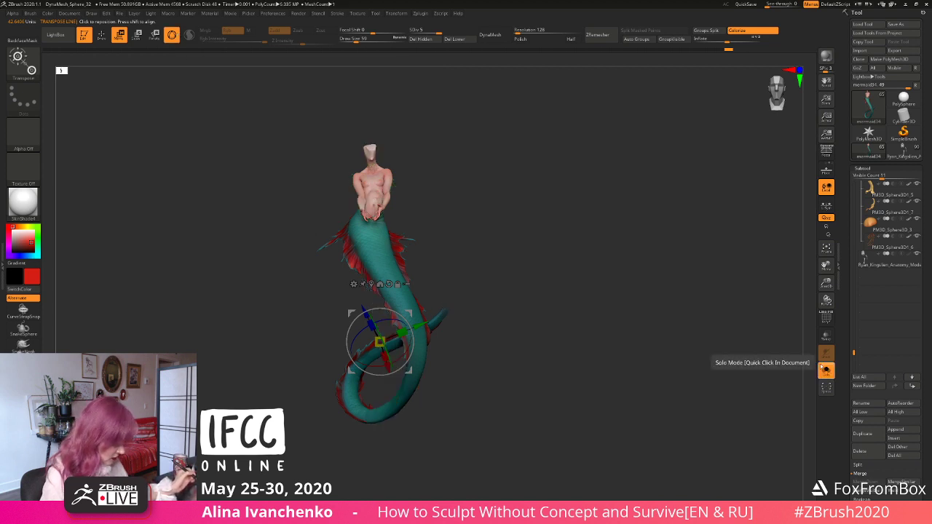
{"action": "left_click", "coordinate": [826, 369]}
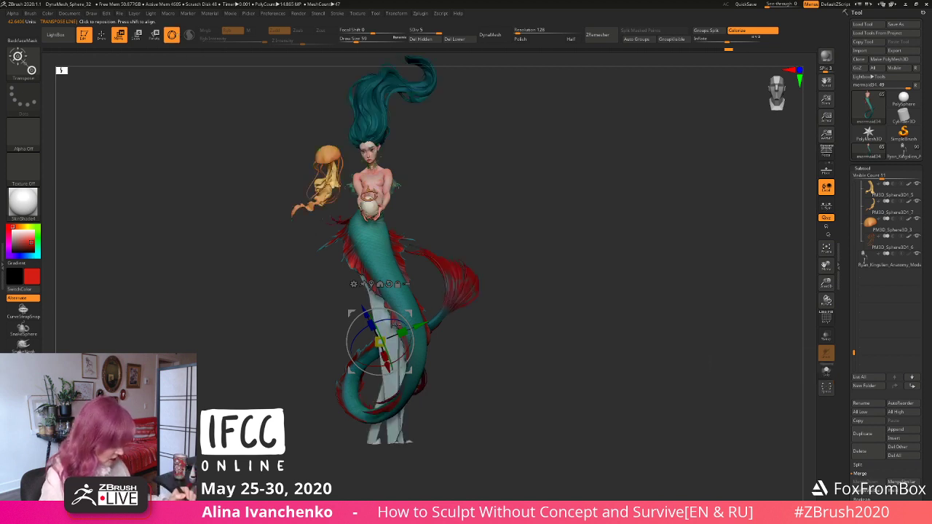
{"action": "left_click", "coordinate": [397, 284]}
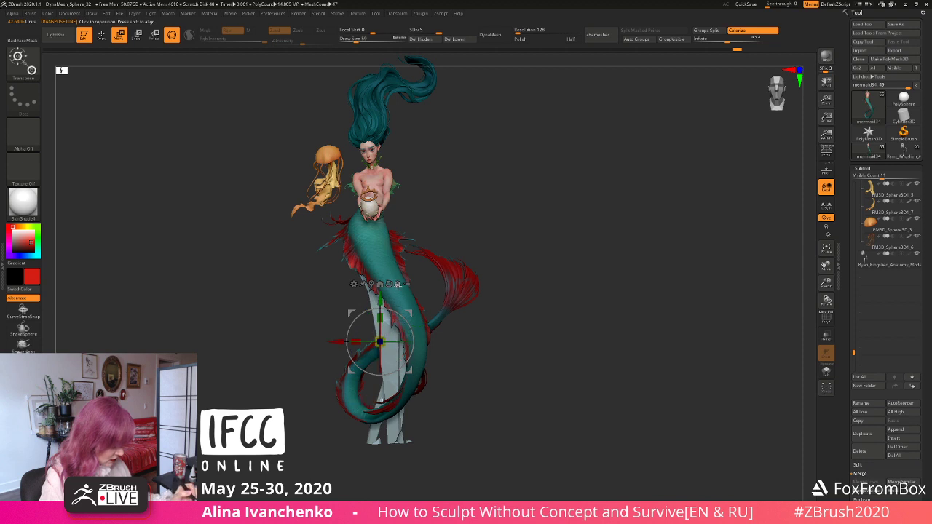
Step: Undo the trial scaling of the mermaid body and select the appended bones subtool instead
{"action": "left_click_drag", "start_coordinate": [379, 342], "coordinate": [397, 273]}
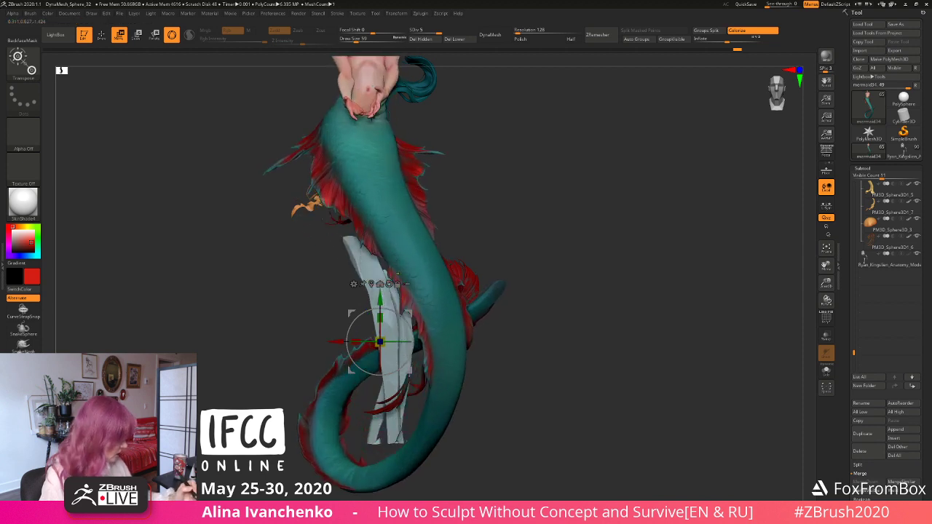
{"action": "key", "text": "ctrl+z"}
{"action": "left_click", "coordinate": [897, 264]}
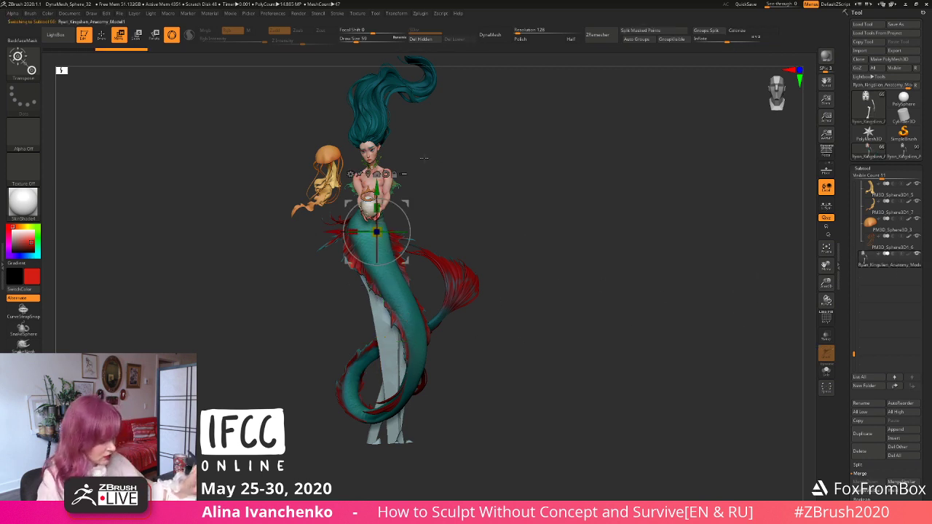
Step: Move the appended bones sideways out of the tail so they stand clear beside the mermaid
{"action": "left_click", "coordinate": [377, 297]}
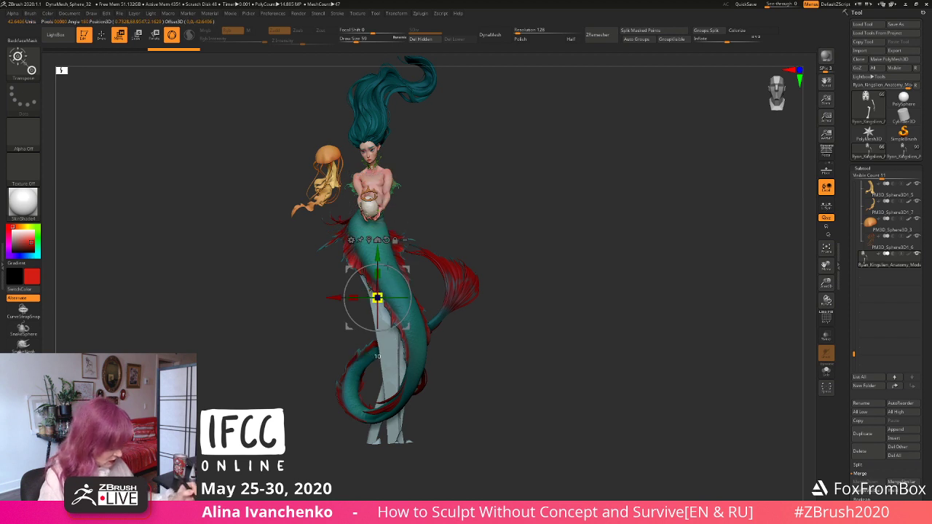
{"action": "left_click_drag", "start_coordinate": [420, 141], "coordinate": [389, 252]}
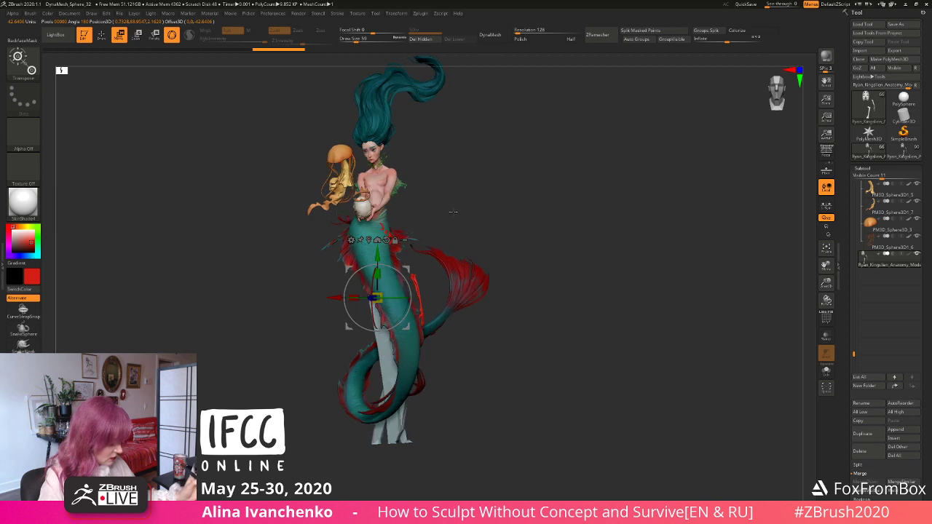
{"action": "left_click_drag", "start_coordinate": [335, 297], "coordinate": [264, 298]}
{"action": "key", "text": "ctrl+z"}
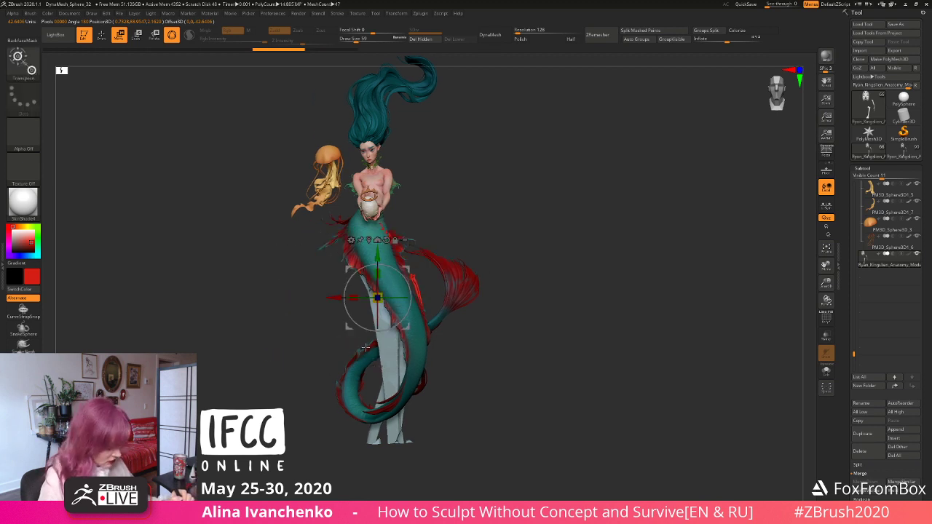
{"action": "left_click_drag", "start_coordinate": [333, 298], "coordinate": [258, 297]}
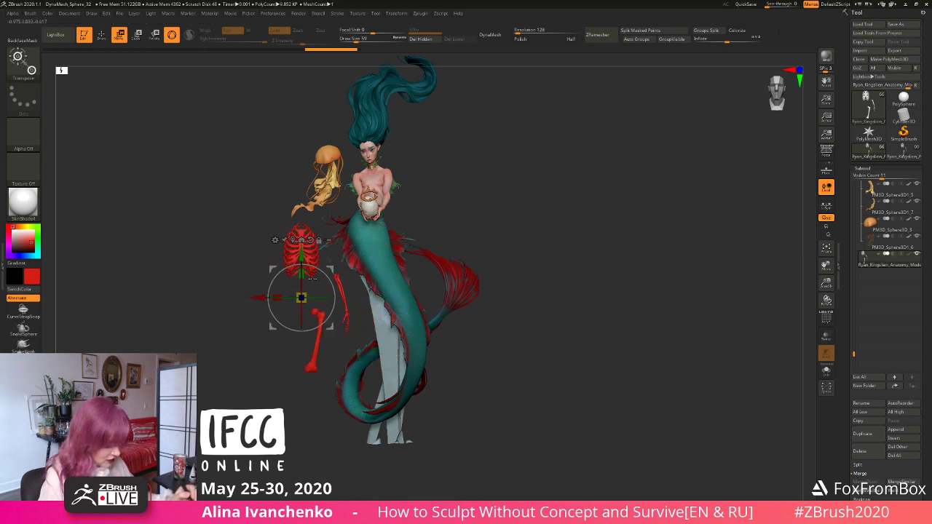
Step: Fill the bones with an off-white color (R 219, G 212, B 200) and turn on Colorize
{"action": "left_click_drag", "start_coordinate": [24, 243], "coordinate": [368, 210]}
{"action": "left_click", "coordinate": [52, 16]}
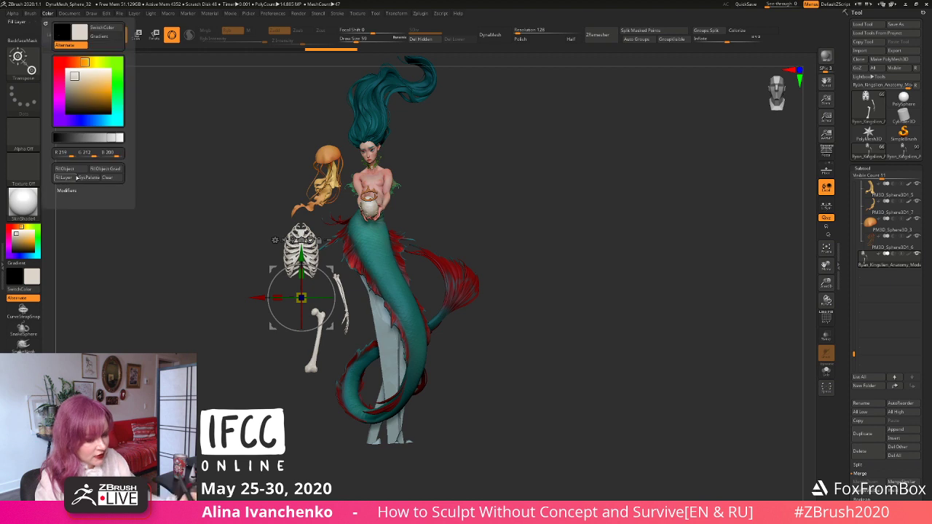
{"action": "left_click", "coordinate": [737, 30]}
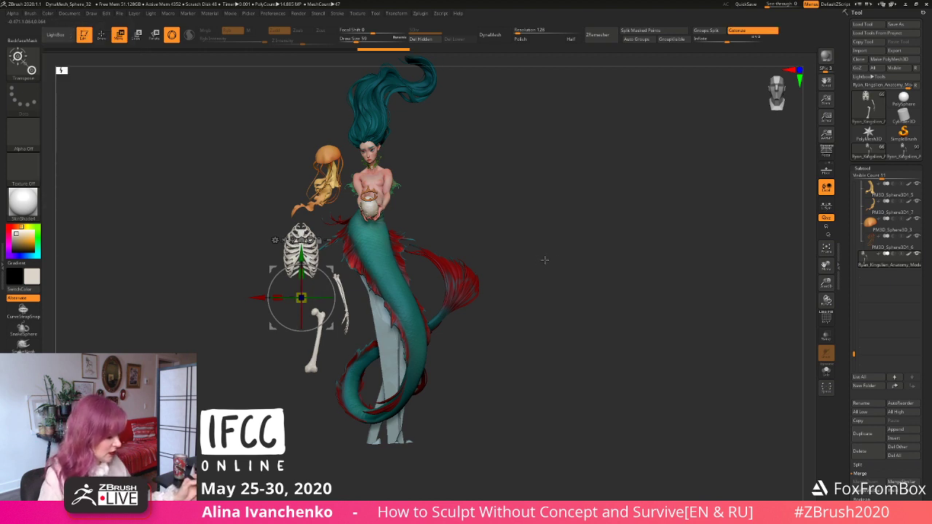
Step: Mask the forearm and femur, split them off from the rib cage into their own subtool, and hide that subtool
{"action": "left_click_drag", "start_coordinate": [544, 260], "coordinate": [551, 255], "text": "alt"}
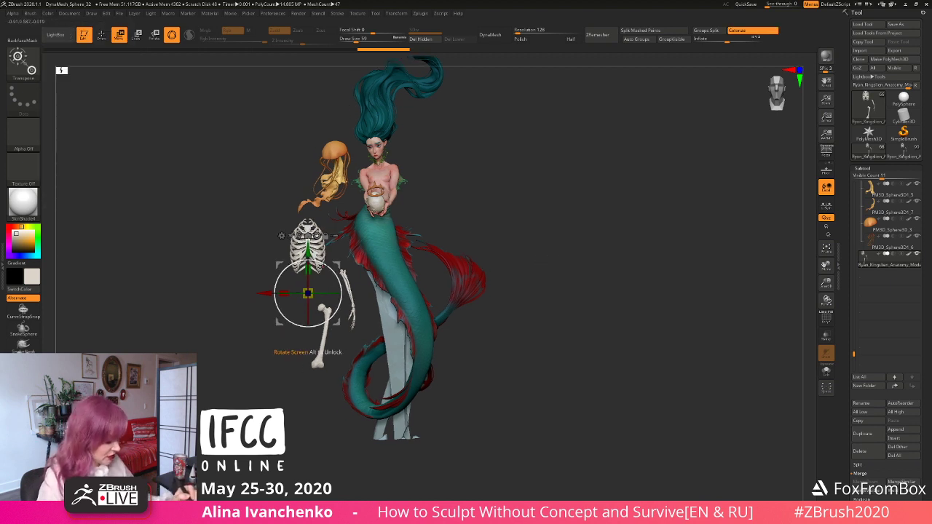
{"action": "mouse_move", "coordinate": [505, 235]}
{"action": "left_mouse_down"}
{"action": "mouse_move", "coordinate": [545, 229]}
{"action": "mouse_move", "coordinate": [520, 242]}
{"action": "left_mouse_up"}
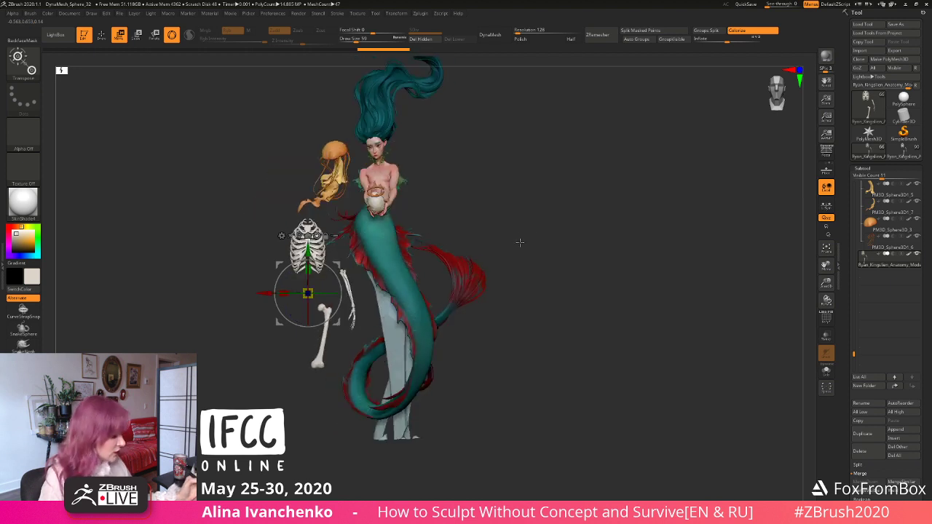
{"action": "left_click", "coordinate": [100, 35]}
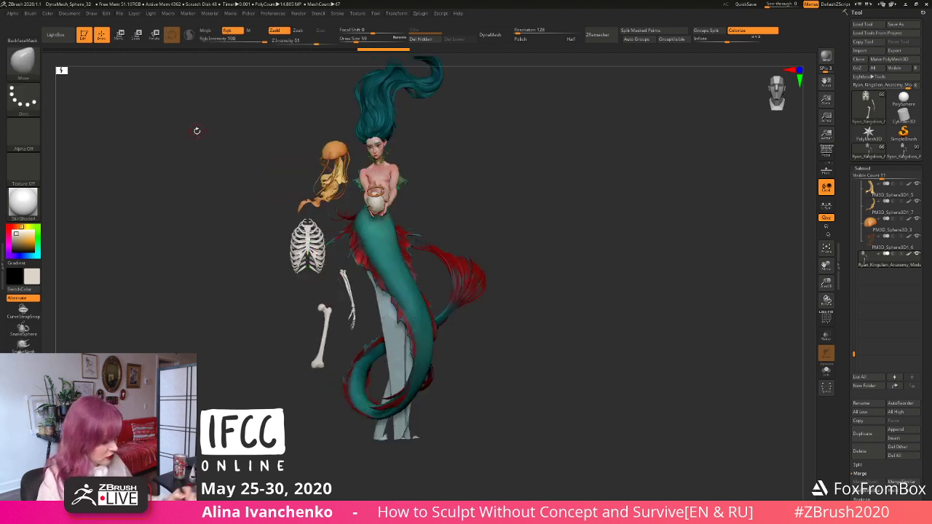
{"action": "mouse_move", "coordinate": [457, 375]}
{"action": "left_mouse_down", "text": "ctrl"}
{"action": "mouse_move", "coordinate": [457, 320]}
{"action": "mouse_move", "coordinate": [324, 251]}
{"action": "mouse_move", "coordinate": [345, 435]}
{"action": "left_mouse_up", "text": "ctrl"}
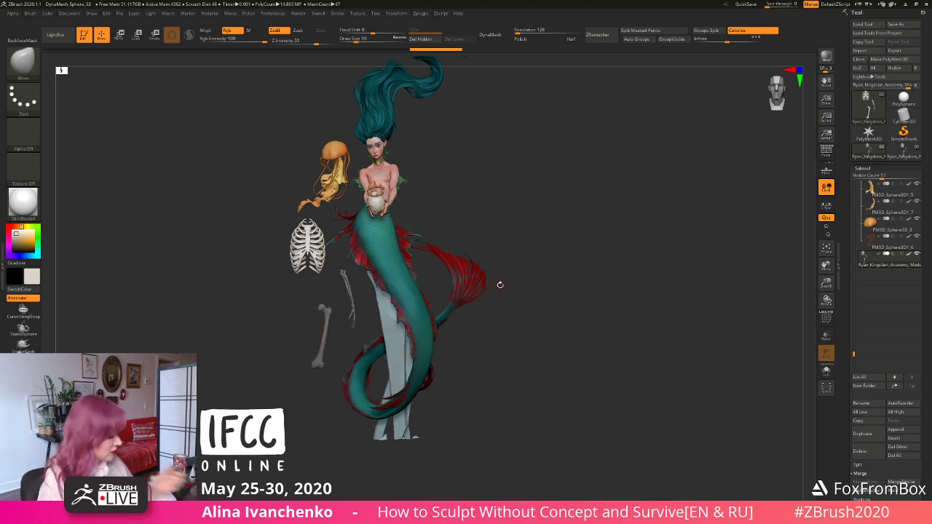
{"action": "left_click", "coordinate": [640, 30]}
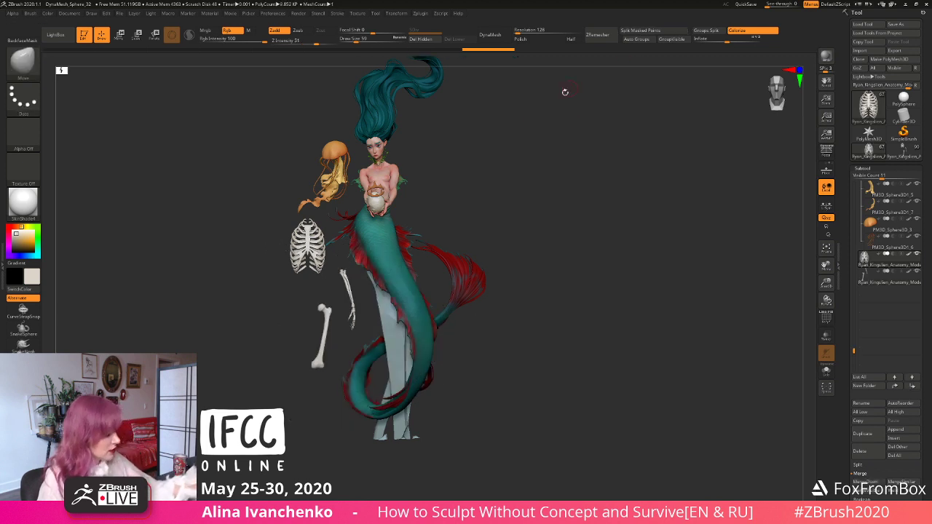
{"action": "left_click", "coordinate": [916, 274]}
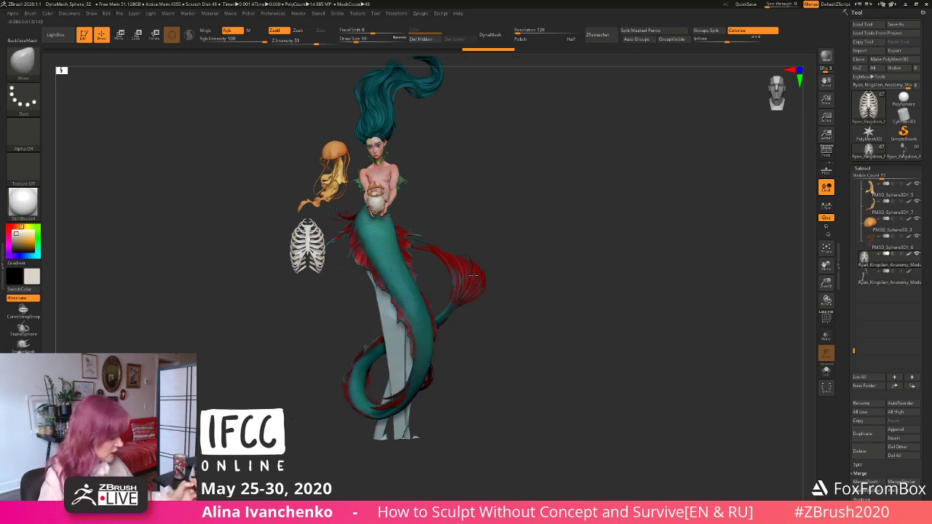
Step: Lower the rib cage to the level of the rock's base and rotate it into a lying position with Gizmo 3D
{"action": "left_click", "coordinate": [120, 34]}
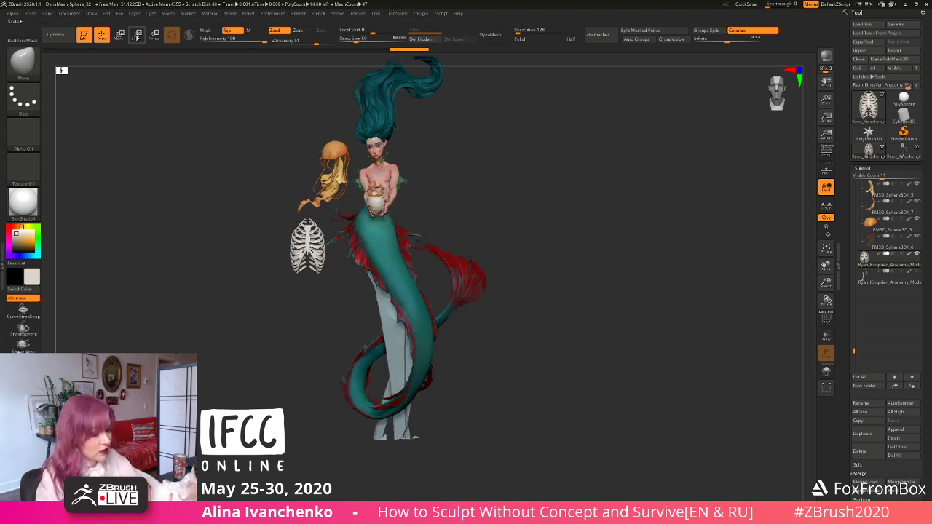
{"action": "left_click_drag", "start_coordinate": [512, 260], "coordinate": [549, 261], "text": "shift"}
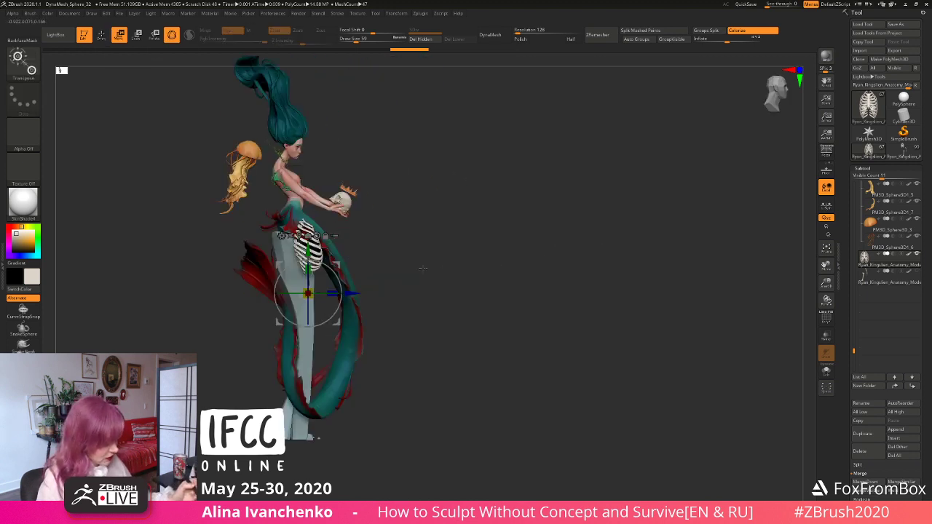
{"action": "left_click_drag", "start_coordinate": [336, 264], "coordinate": [306, 392]}
{"action": "left_click_drag", "start_coordinate": [297, 424], "coordinate": [463, 393]}
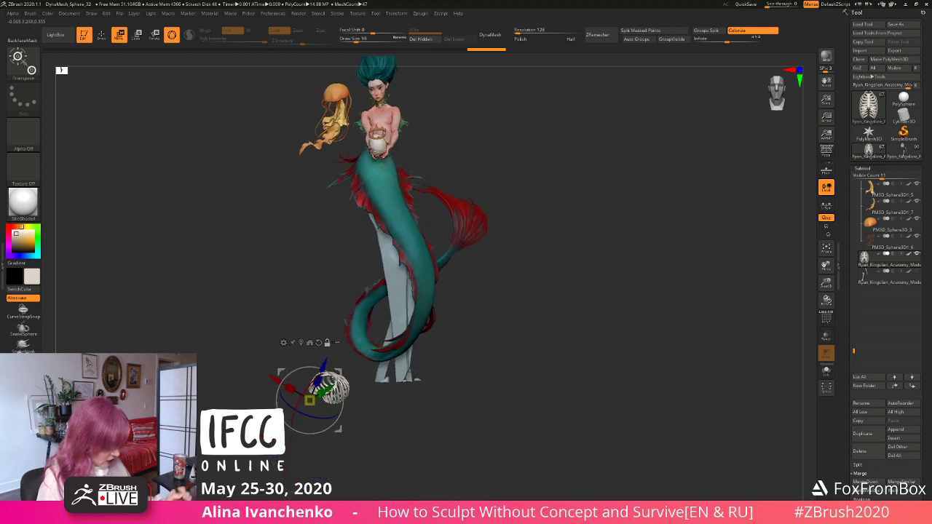
{"action": "left_click_drag", "start_coordinate": [344, 403], "coordinate": [313, 346]}
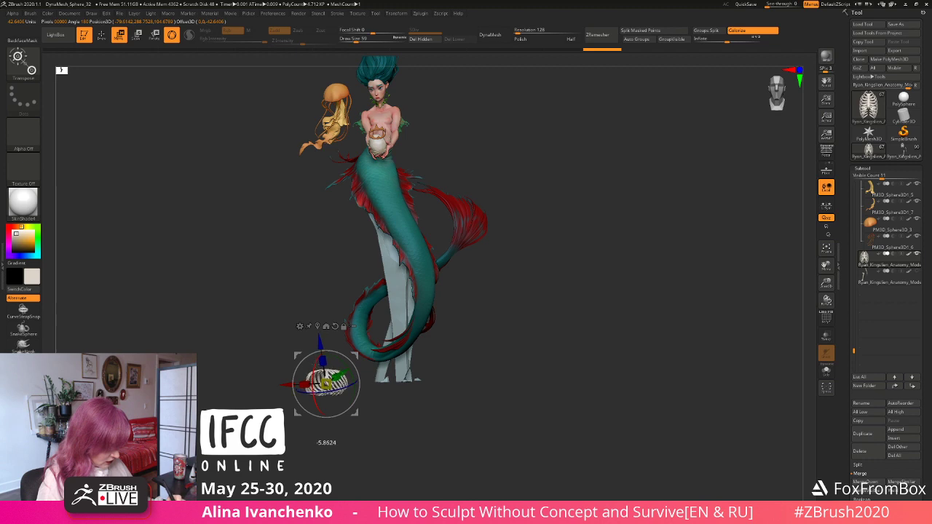
{"action": "left_click_drag", "start_coordinate": [480, 333], "coordinate": [425, 354]}
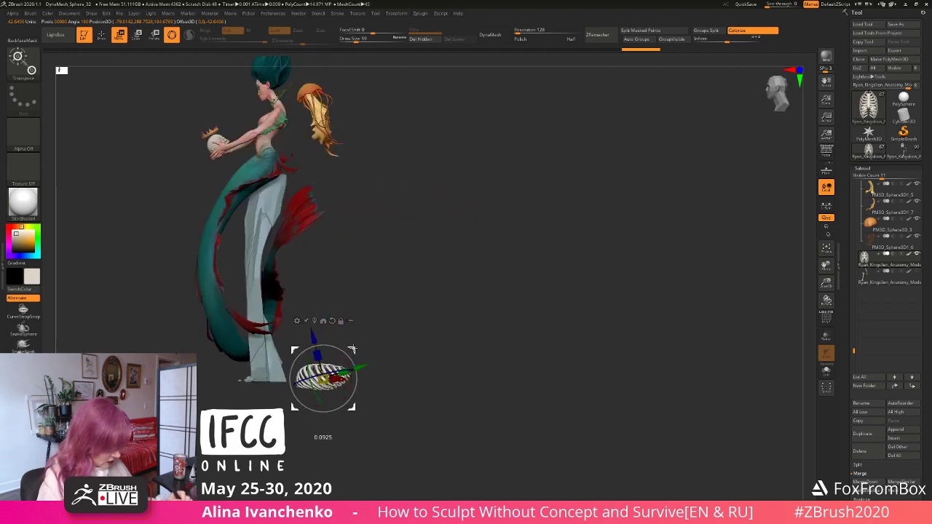
Step: Turn the lying rib cage further and move it against the foot of the rock
{"action": "left_click_drag", "start_coordinate": [411, 321], "coordinate": [272, 341]}
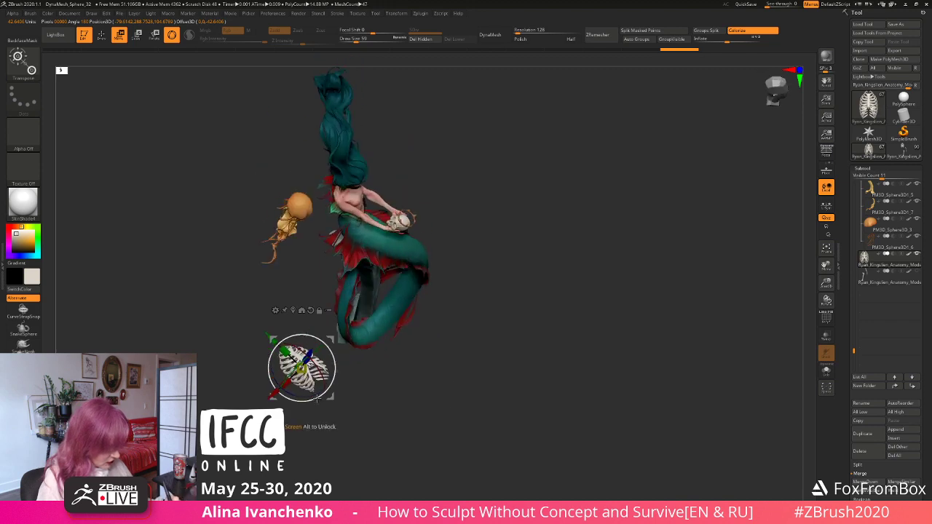
{"action": "left_click_drag", "start_coordinate": [450, 316], "coordinate": [406, 349]}
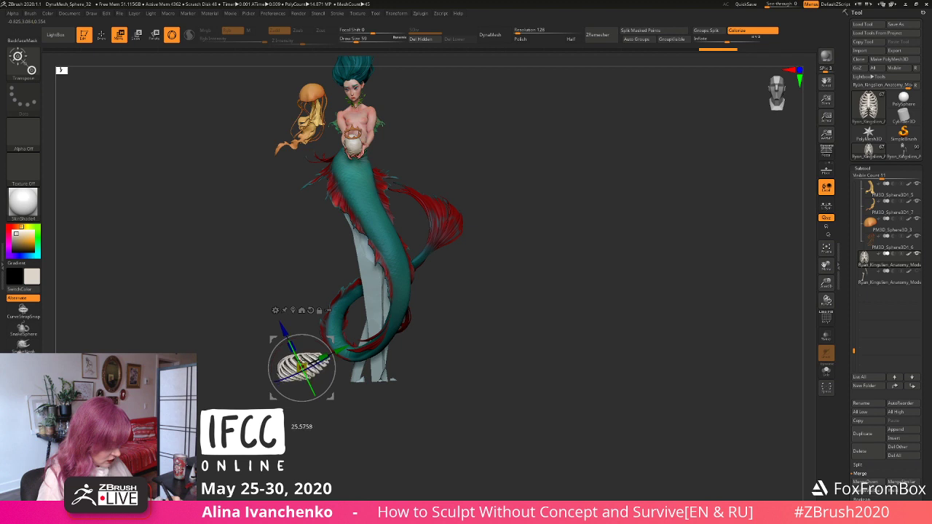
{"action": "left_click_drag", "start_coordinate": [301, 362], "coordinate": [383, 339]}
{"action": "left_click_drag", "start_coordinate": [383, 348], "coordinate": [379, 357]}
{"action": "left_click_drag", "start_coordinate": [446, 325], "coordinate": [516, 323]}
{"action": "left_click_drag", "start_coordinate": [424, 366], "coordinate": [444, 352]}
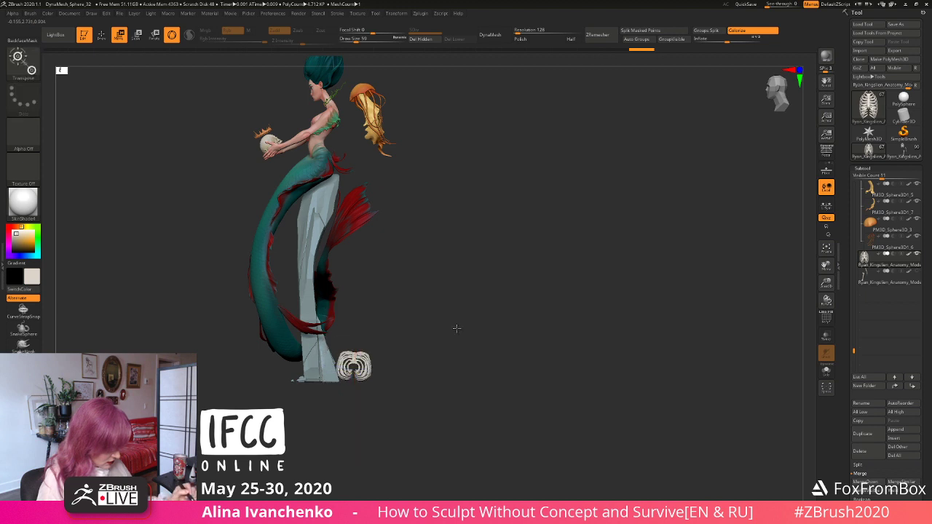
Step: Rotate and shift the rib cage so it rests on the ground behind the rock's base
{"action": "left_click_drag", "start_coordinate": [457, 327], "coordinate": [420, 338]}
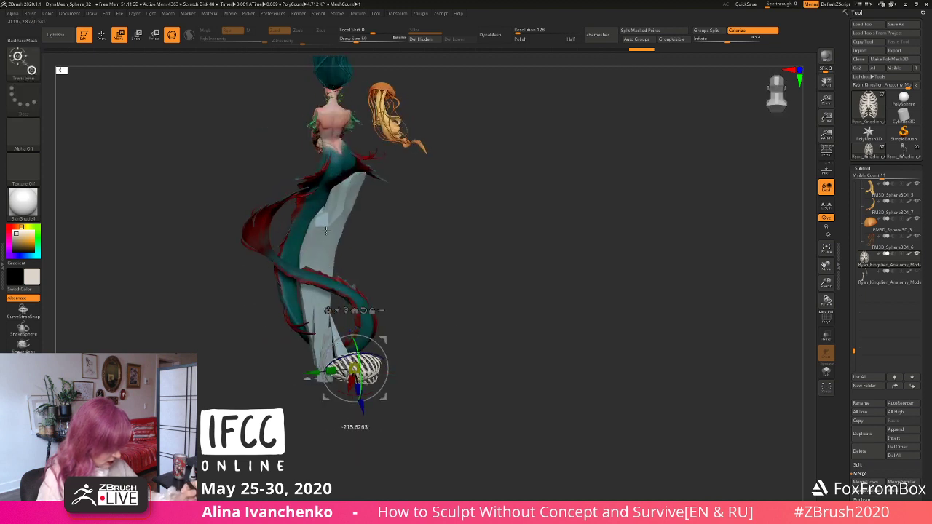
{"action": "left_click_drag", "start_coordinate": [326, 231], "coordinate": [325, 228]}
{"action": "mouse_move", "coordinate": [376, 343]}
{"action": "left_mouse_down"}
{"action": "mouse_move", "coordinate": [364, 336]}
{"action": "mouse_move", "coordinate": [375, 345]}
{"action": "left_mouse_up"}
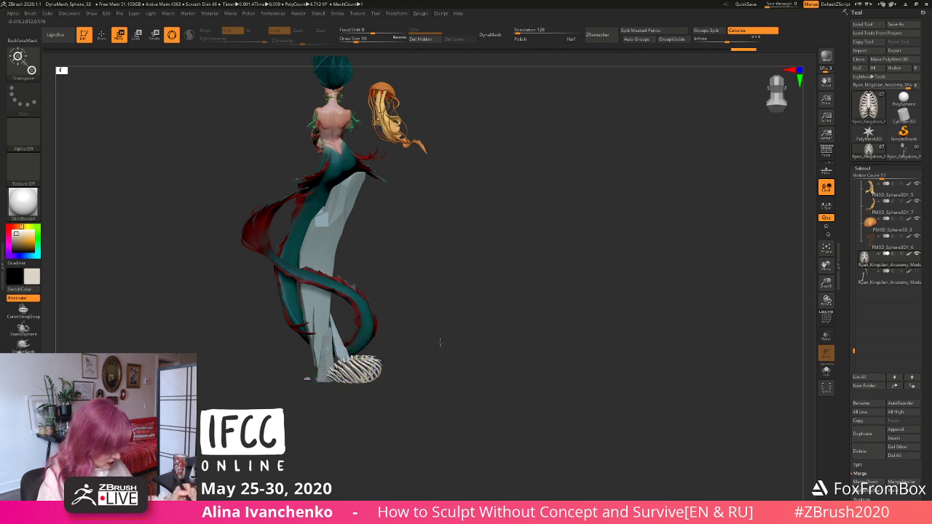
{"action": "left_click_drag", "start_coordinate": [442, 341], "coordinate": [400, 339]}
{"action": "left_click_drag", "start_coordinate": [380, 344], "coordinate": [382, 352]}
{"action": "left_click_drag", "start_coordinate": [478, 341], "coordinate": [434, 410]}
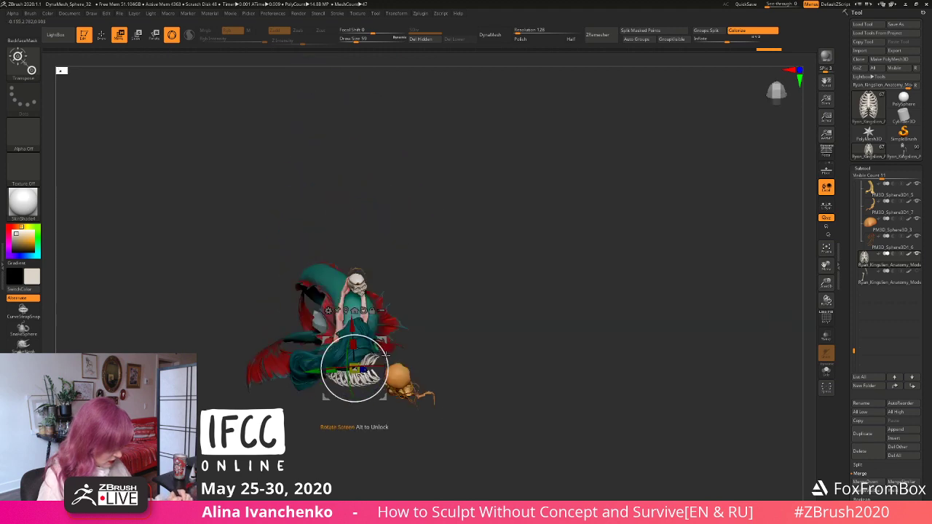
{"action": "left_click_drag", "start_coordinate": [384, 376], "coordinate": [384, 376]}
{"action": "left_click_drag", "start_coordinate": [458, 333], "coordinate": [420, 370]}
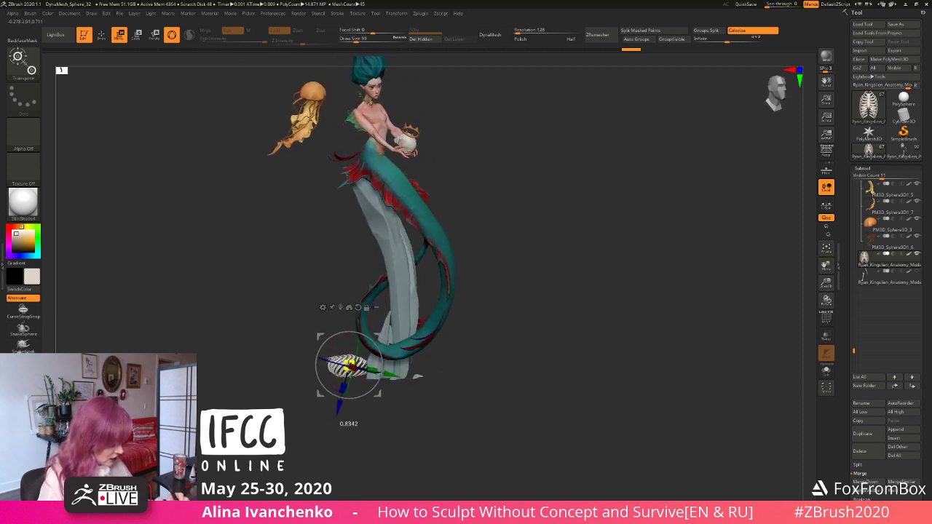
Step: Nudge the rib cage into its final spot beside the rock's foot and return to Draw mode
{"action": "left_click_drag", "start_coordinate": [485, 292], "coordinate": [437, 332]}
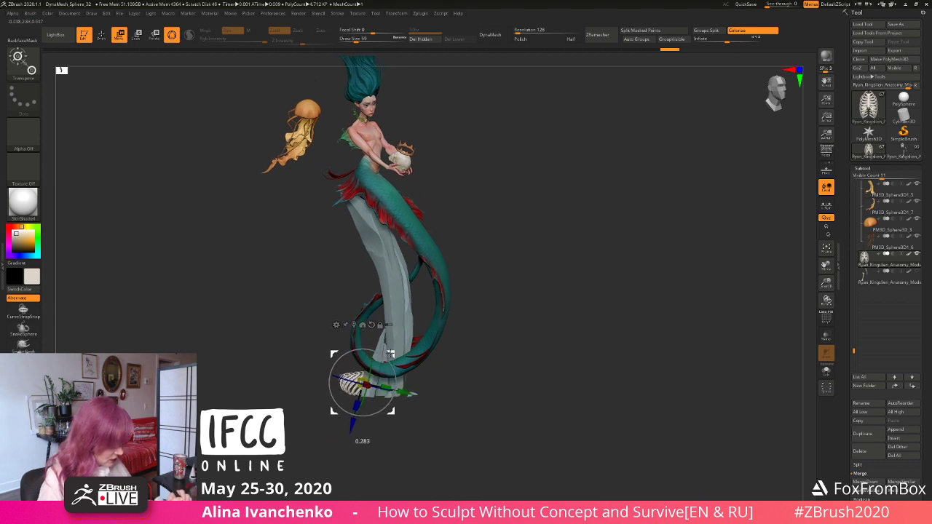
{"action": "left_click_drag", "start_coordinate": [475, 341], "coordinate": [566, 341]}
{"action": "left_click_drag", "start_coordinate": [386, 354], "coordinate": [387, 356]}
{"action": "left_click_drag", "start_coordinate": [473, 361], "coordinate": [379, 400]}
{"action": "mouse_move", "coordinate": [486, 339]}
{"action": "left_mouse_down"}
{"action": "mouse_move", "coordinate": [462, 349]}
{"action": "mouse_move", "coordinate": [488, 348]}
{"action": "left_mouse_up"}
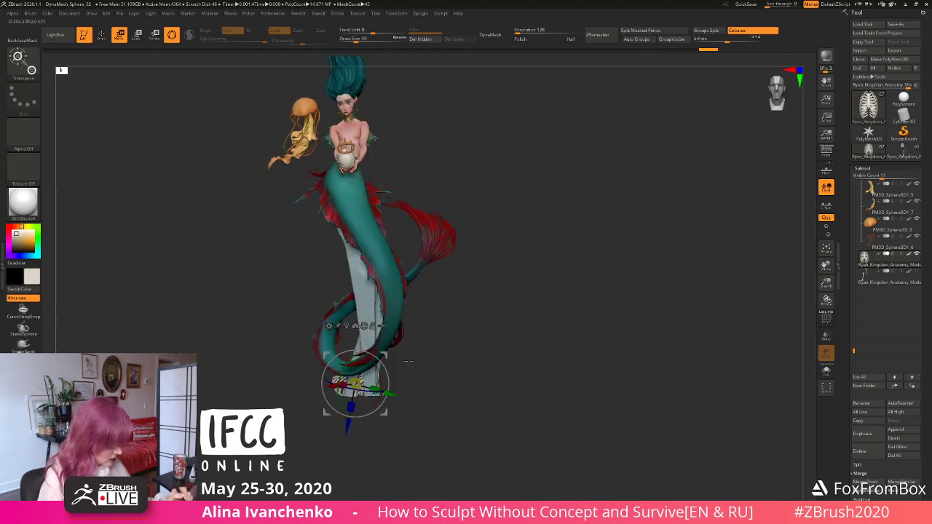
{"action": "left_click_drag", "start_coordinate": [384, 356], "coordinate": [412, 357]}
{"action": "key", "text": "q"}
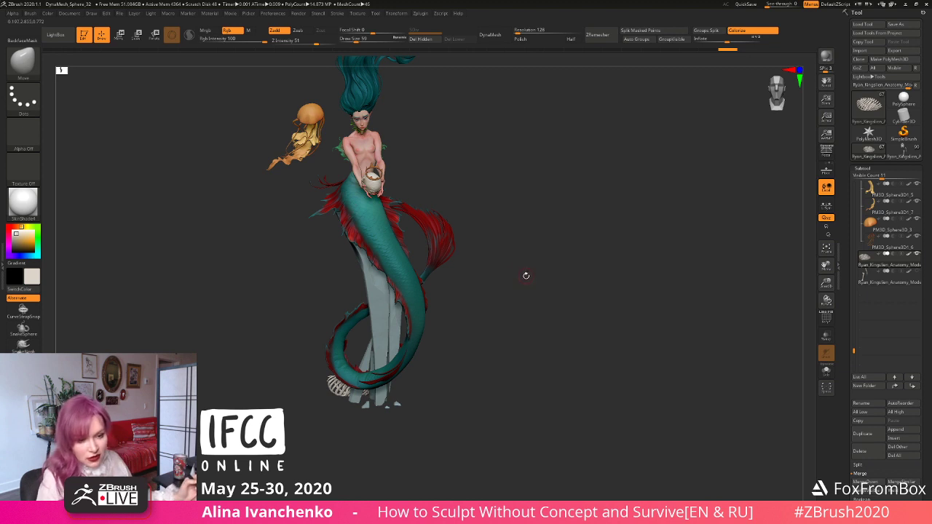
Step: Examine the rib cage's placement against the rock base and tail from the front, side and back, including close up
{"action": "left_click_drag", "start_coordinate": [525, 272], "coordinate": [532, 280]}
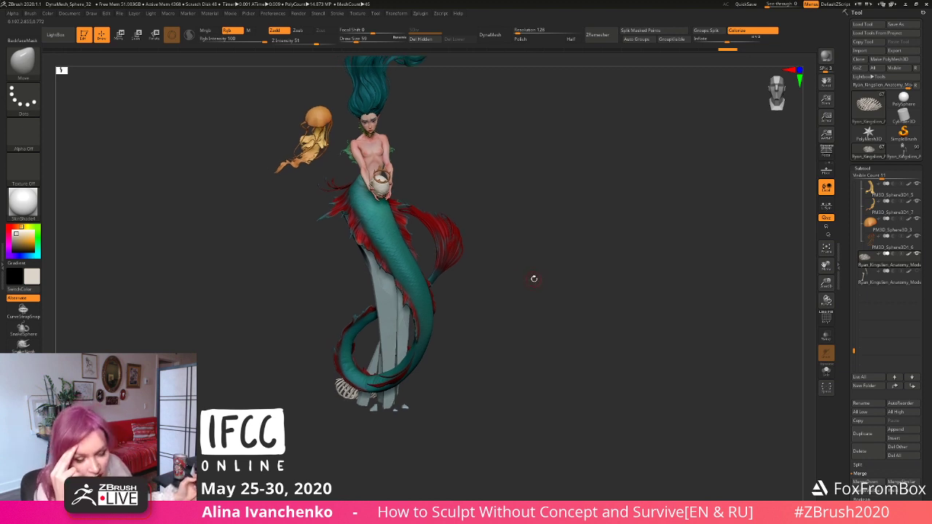
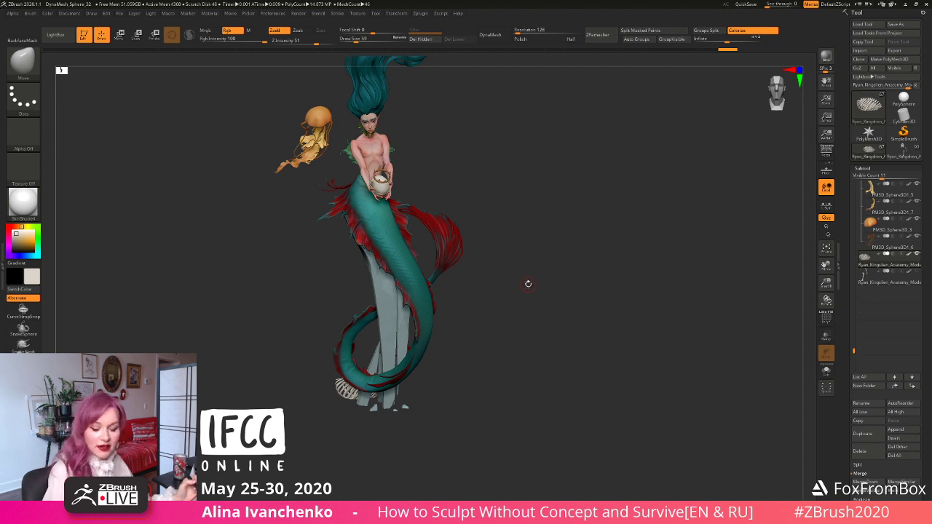
{"action": "left_click_drag", "start_coordinate": [528, 283], "coordinate": [504, 301]}
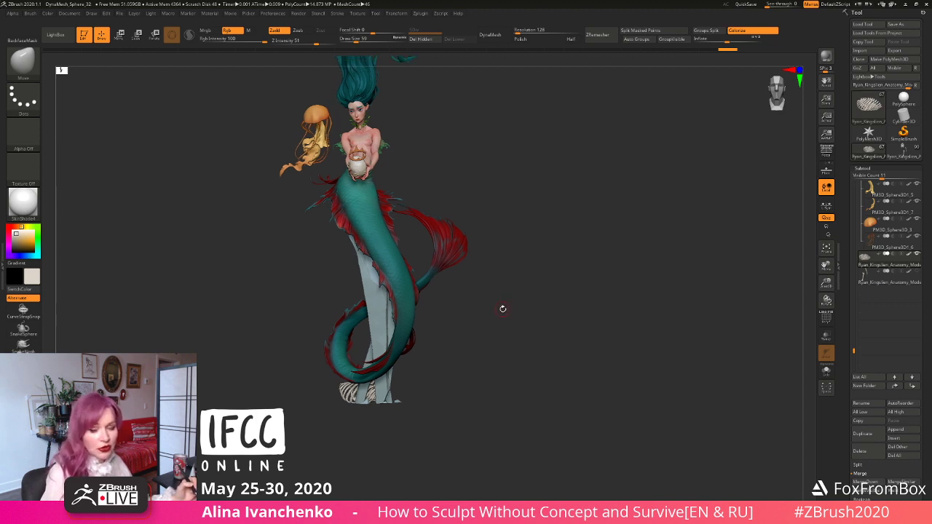
{"action": "mouse_move", "coordinate": [501, 310]}
{"action": "left_mouse_down"}
{"action": "mouse_move", "coordinate": [524, 293]}
{"action": "mouse_move", "coordinate": [478, 301]}
{"action": "mouse_move", "coordinate": [552, 296]}
{"action": "mouse_move", "coordinate": [508, 298]}
{"action": "left_mouse_up"}
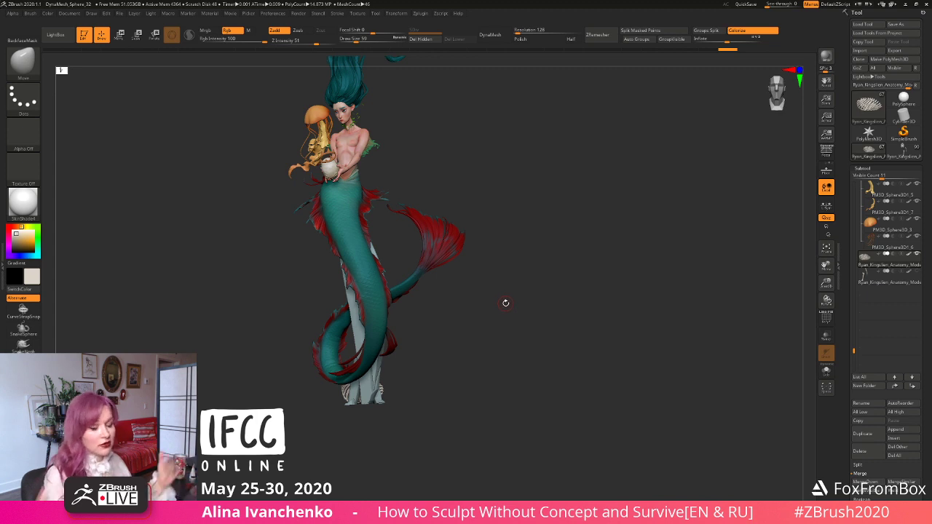
{"action": "left_click_drag", "start_coordinate": [505, 310], "coordinate": [501, 311]}
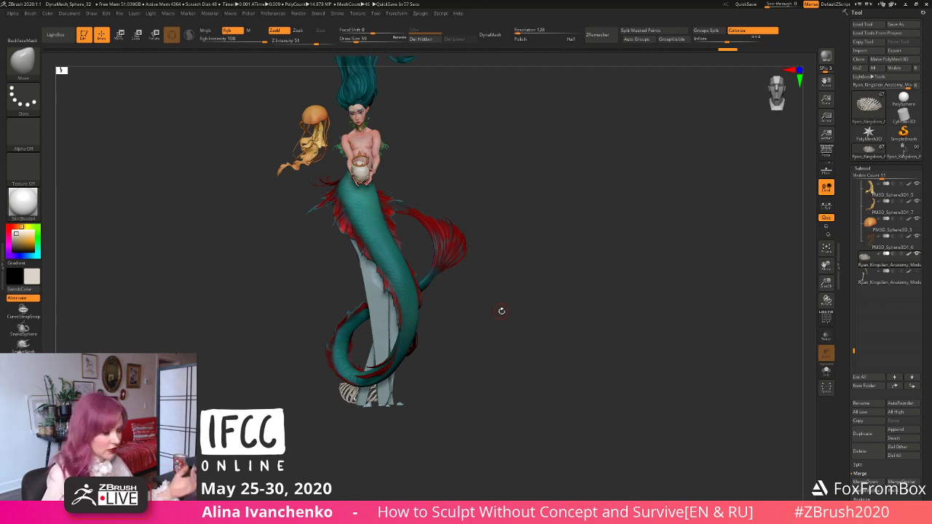
{"action": "left_click_drag", "start_coordinate": [509, 297], "coordinate": [488, 323]}
{"action": "left_click_drag", "start_coordinate": [461, 358], "coordinate": [501, 354]}
{"action": "left_click_drag", "start_coordinate": [826, 283], "coordinate": [826, 332]}
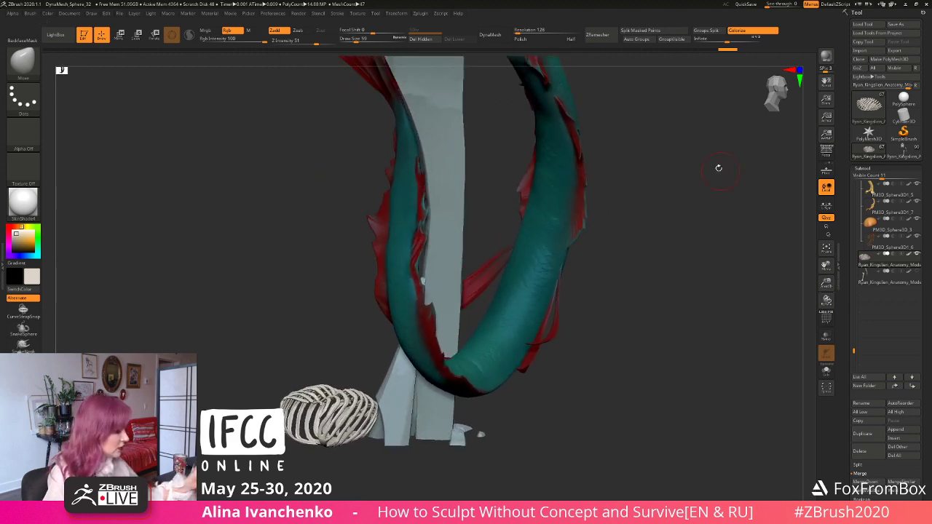
{"action": "left_click_drag", "start_coordinate": [550, 171], "coordinate": [500, 316], "text": "alt"}
{"action": "left_click_drag", "start_coordinate": [508, 350], "coordinate": [539, 257], "text": "alt"}
{"action": "left_click_drag", "start_coordinate": [319, 467], "coordinate": [426, 374]}
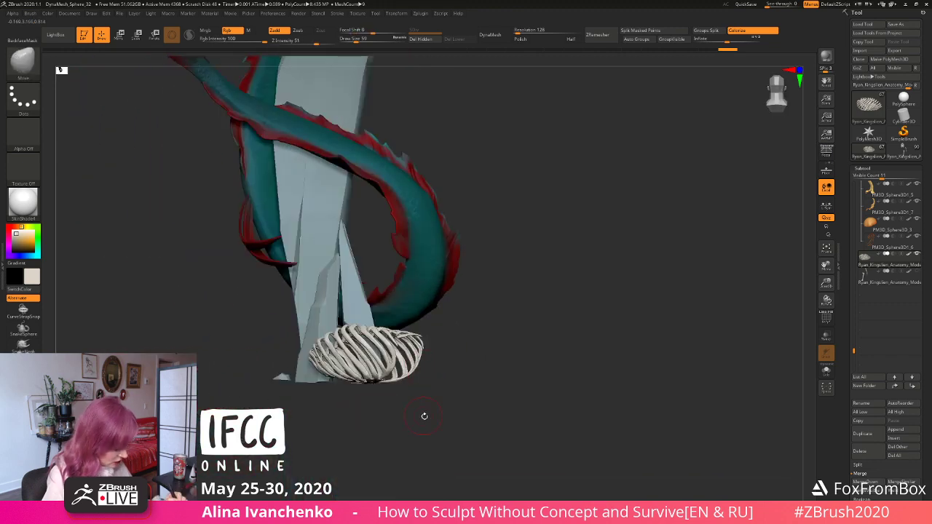
{"action": "left_click_drag", "start_coordinate": [424, 416], "coordinate": [435, 357]}
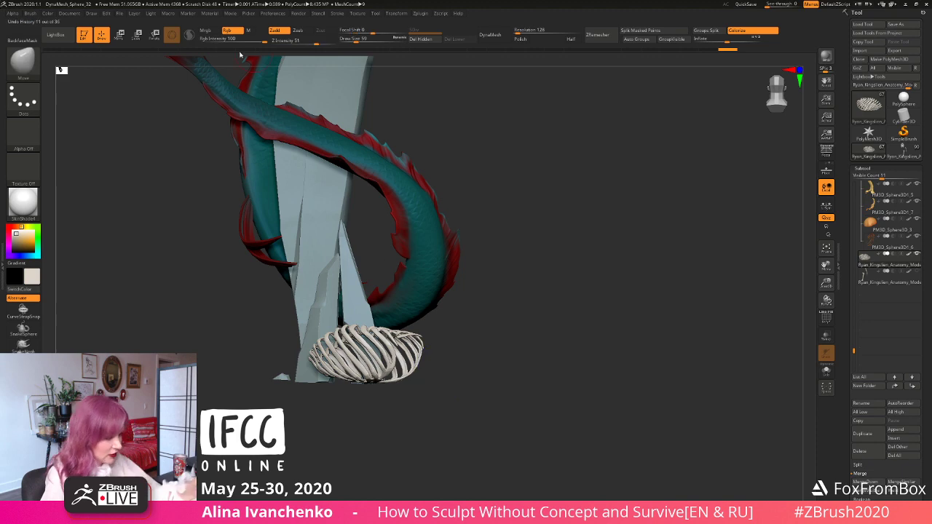
Step: Fine-tune the rib cage's rotation at the rock's foot, return to Draw mode and set the draw size to 94
{"action": "left_click_drag", "start_coordinate": [239, 55], "coordinate": [170, 51]}
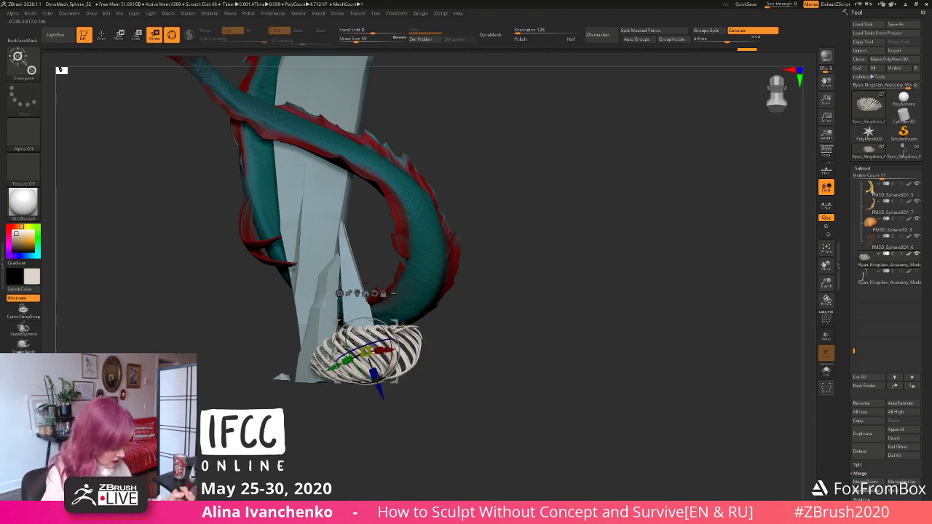
{"action": "mouse_move", "coordinate": [429, 340]}
{"action": "left_mouse_down"}
{"action": "mouse_move", "coordinate": [459, 343]}
{"action": "mouse_move", "coordinate": [456, 388]}
{"action": "left_mouse_up"}
{"action": "left_click", "coordinate": [102, 35]}
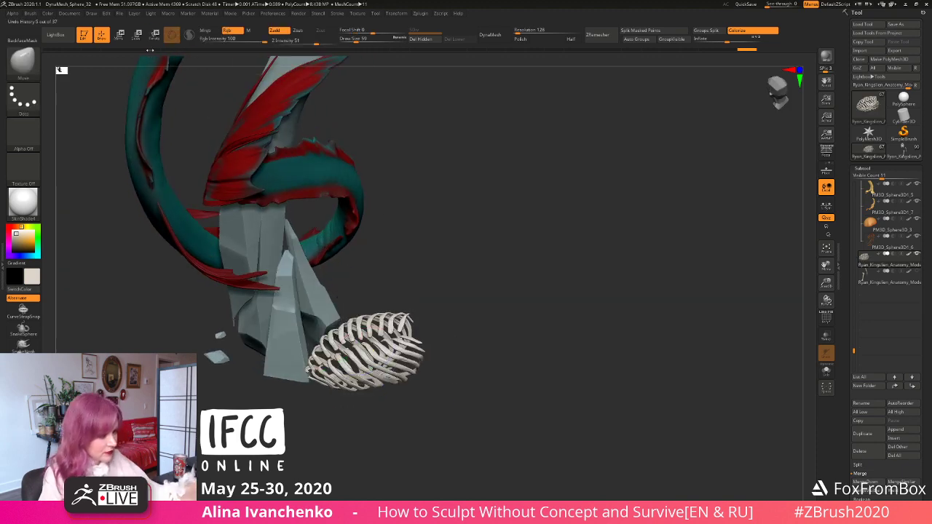
{"action": "left_click_drag", "start_coordinate": [356, 40], "coordinate": [360, 41]}
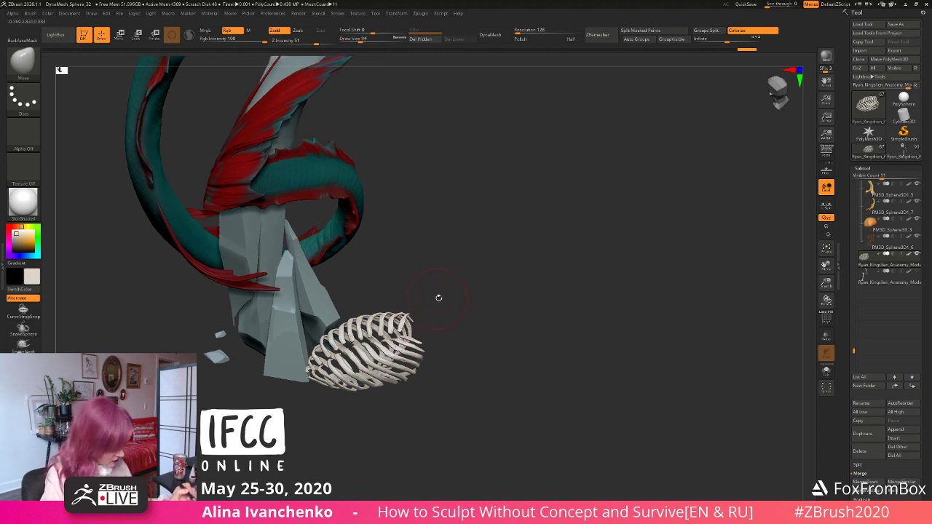
Step: Isolate individual ribs of the rib cage by visibility and split four of them off into a separate subtool
{"action": "left_click_drag", "start_coordinate": [438, 298], "coordinate": [406, 329]}
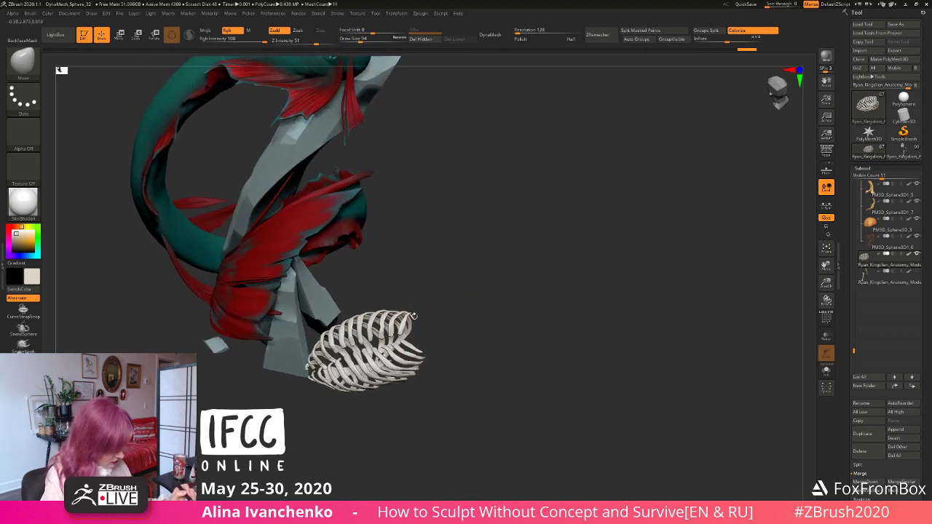
{"action": "left_click", "coordinate": [404, 328], "text": "ctrl+shift"}
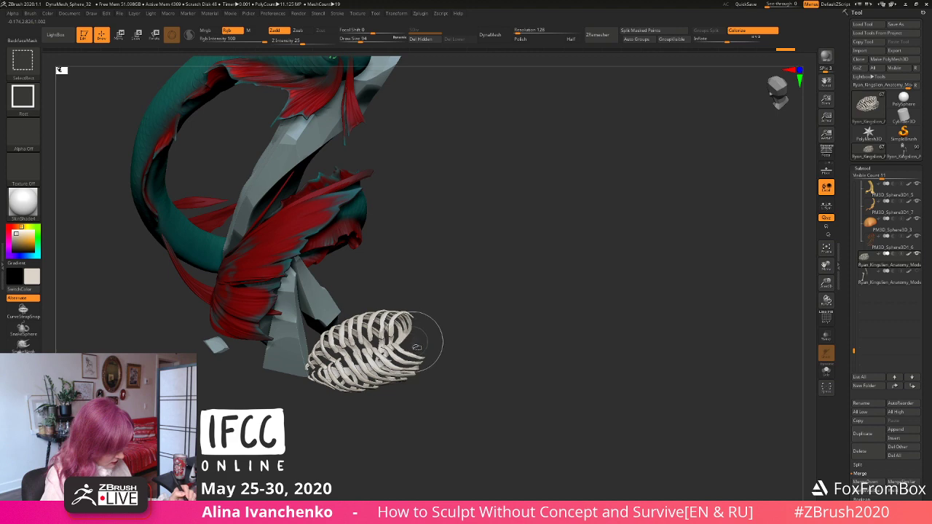
{"action": "left_click", "coordinate": [391, 328], "text": "ctrl+shift"}
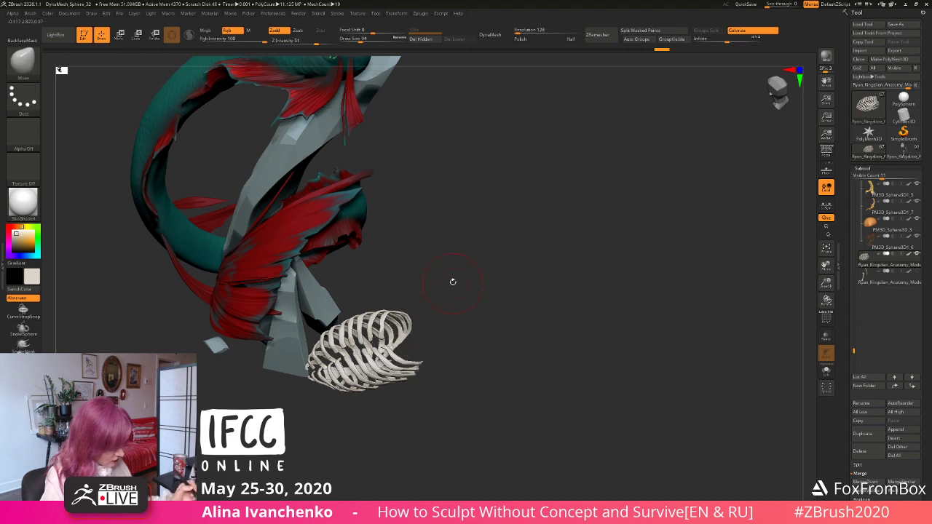
{"action": "mouse_move", "coordinate": [452, 281]}
{"action": "left_mouse_down"}
{"action": "mouse_move", "coordinate": [441, 267]}
{"action": "mouse_move", "coordinate": [467, 325]}
{"action": "mouse_move", "coordinate": [458, 313]}
{"action": "left_mouse_up"}
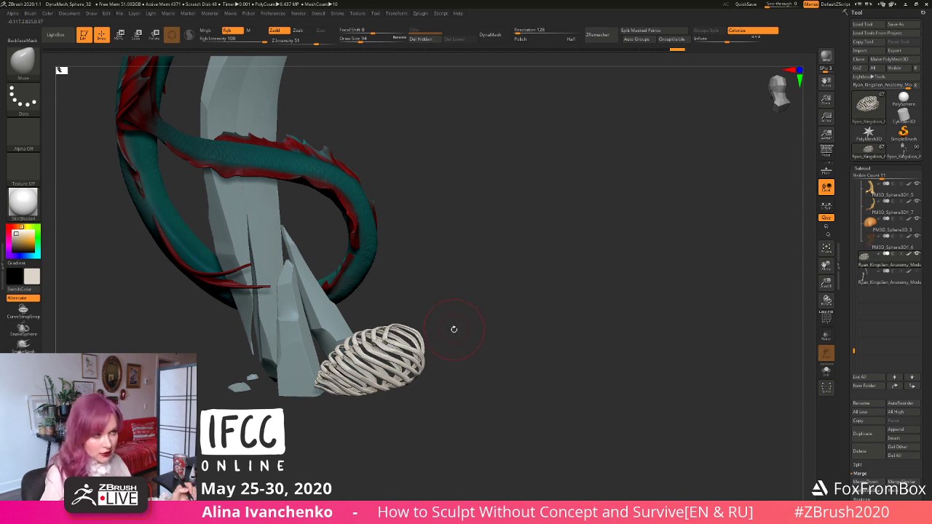
{"action": "mouse_move", "coordinate": [463, 303]}
{"action": "left_mouse_down"}
{"action": "mouse_move", "coordinate": [487, 295]}
{"action": "mouse_move", "coordinate": [470, 341]}
{"action": "mouse_move", "coordinate": [476, 327]}
{"action": "mouse_move", "coordinate": [504, 341]}
{"action": "left_mouse_up"}
{"action": "left_click", "coordinate": [644, 30]}
Step: Solo the split-off ribs, hide and delete two of the four, and show the whole sculpt again
{"action": "left_click", "coordinate": [826, 370]}
{"action": "left_click_drag", "start_coordinate": [502, 281], "coordinate": [456, 346]}
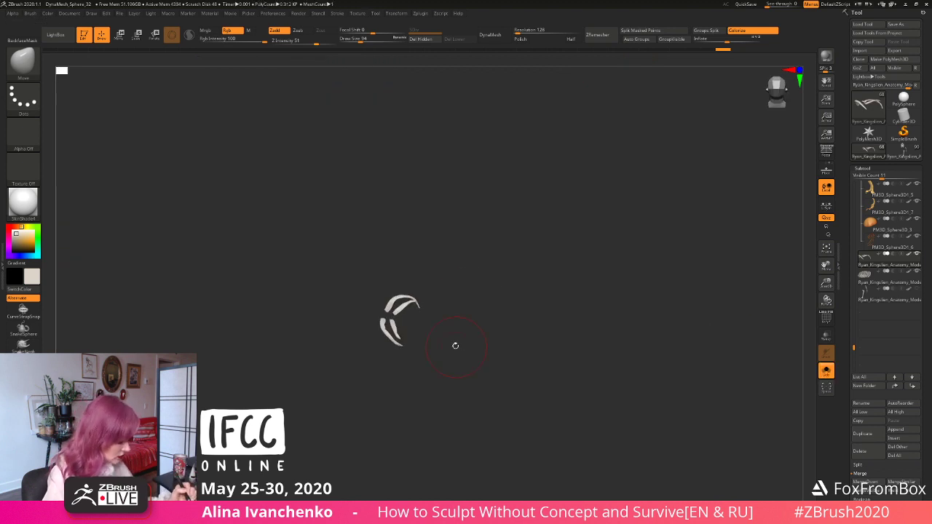
{"action": "left_click", "coordinate": [399, 313], "text": "ctrl+shift"}
{"action": "left_click", "coordinate": [400, 313], "text": "ctrl+shift"}
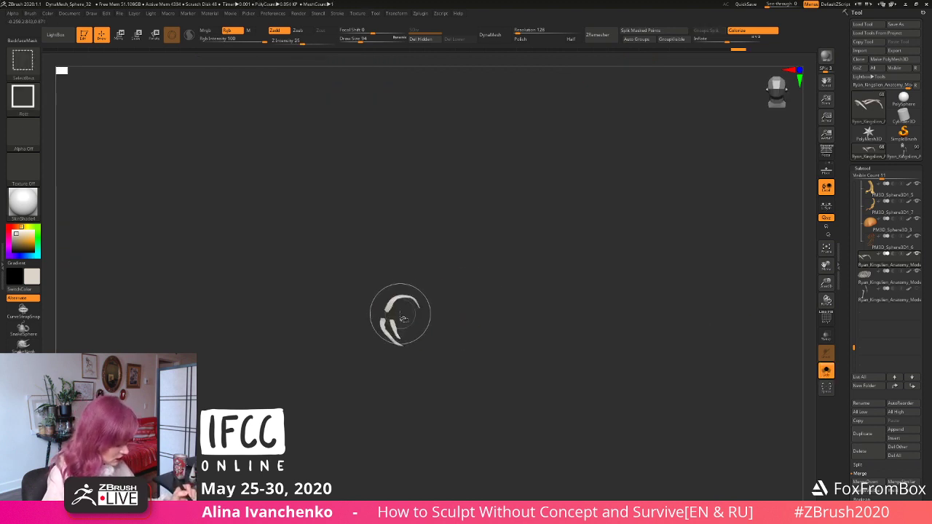
{"action": "left_click", "coordinate": [395, 328], "text": "ctrl+shift"}
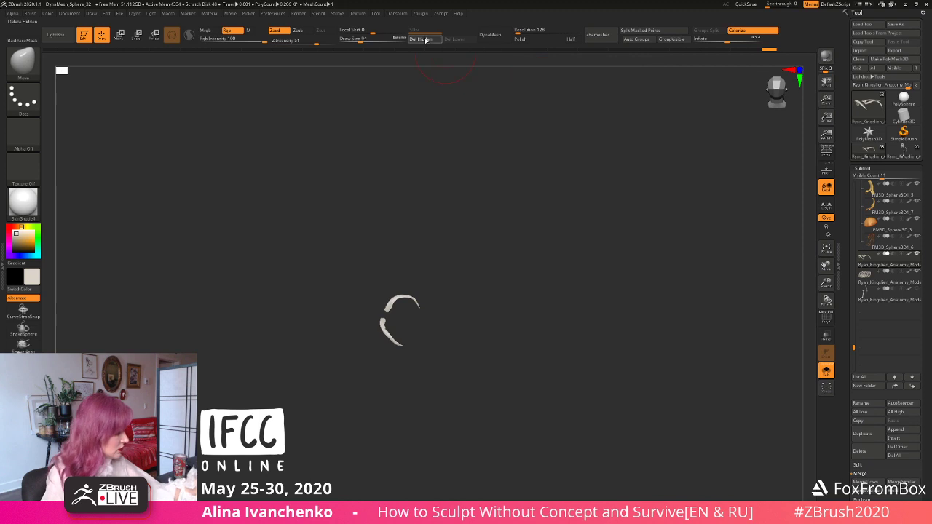
{"action": "left_click_drag", "start_coordinate": [429, 322], "coordinate": [438, 307]}
{"action": "left_click", "coordinate": [827, 371]}
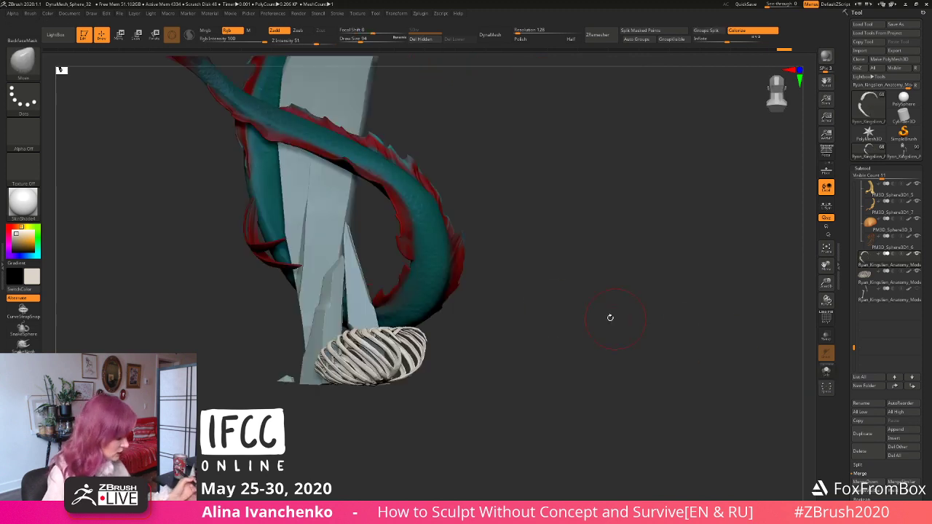
Step: Reset the gizmo orientation for the two remaining ribs and move them out of the rib cage toward the ground
{"action": "left_click_drag", "start_coordinate": [485, 277], "coordinate": [477, 243], "text": "alt"}
{"action": "left_click", "coordinate": [120, 35]}
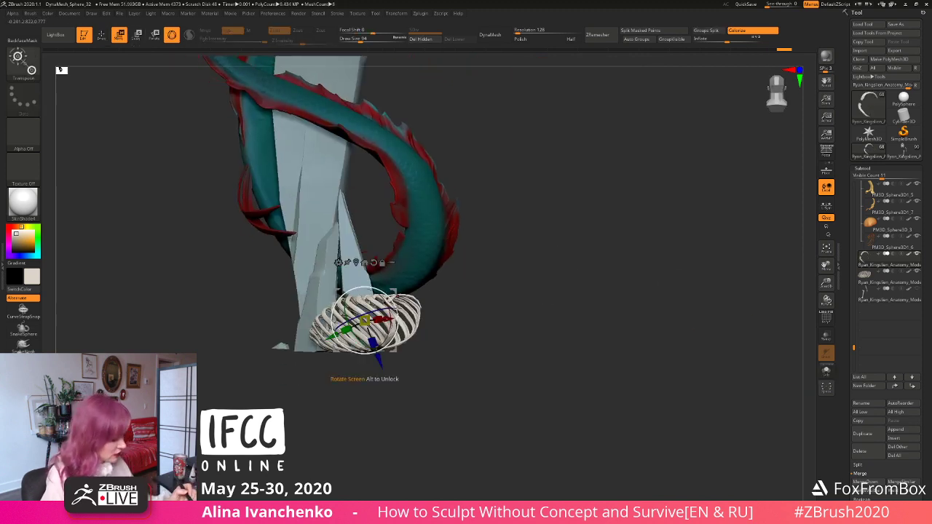
{"action": "left_click_drag", "start_coordinate": [466, 289], "coordinate": [532, 281]}
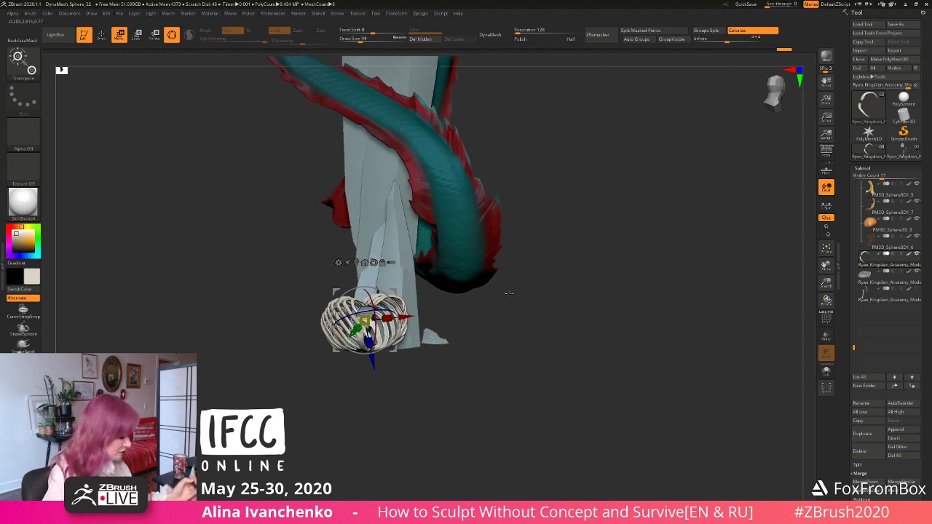
{"action": "left_click", "coordinate": [373, 262]}
{"action": "left_click_drag", "start_coordinate": [383, 289], "coordinate": [386, 333]}
{"action": "left_click_drag", "start_coordinate": [441, 293], "coordinate": [502, 290]}
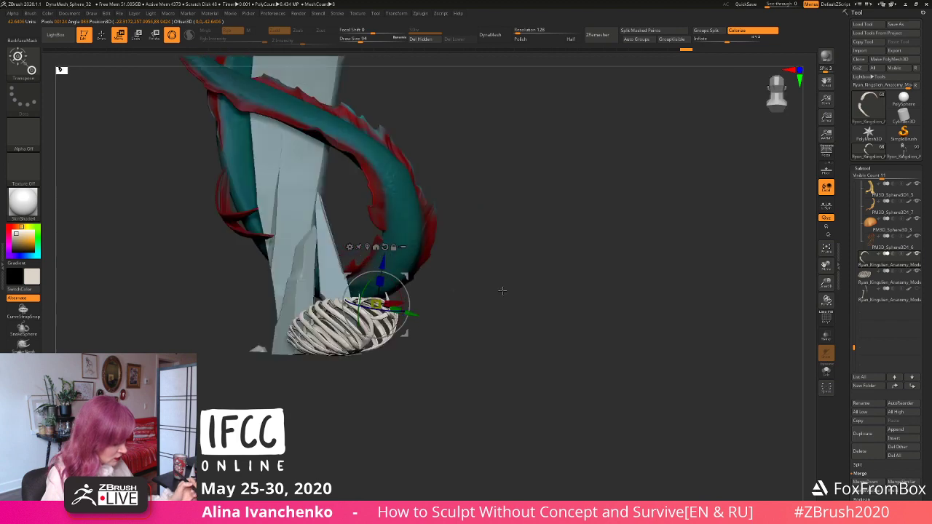
{"action": "left_click_drag", "start_coordinate": [397, 281], "coordinate": [301, 316]}
{"action": "left_click_drag", "start_coordinate": [510, 292], "coordinate": [447, 296]}
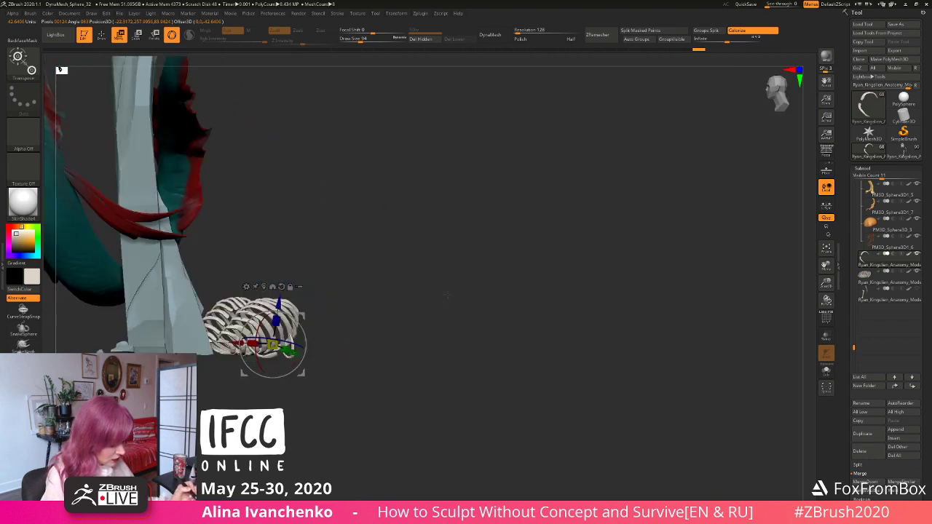
{"action": "left_click_drag", "start_coordinate": [380, 331], "coordinate": [436, 356], "text": "alt"}
Step: Auto-group the two loose ribs and reposition one beside the open side of the rib cage
{"action": "left_click_drag", "start_coordinate": [408, 285], "coordinate": [435, 335]}
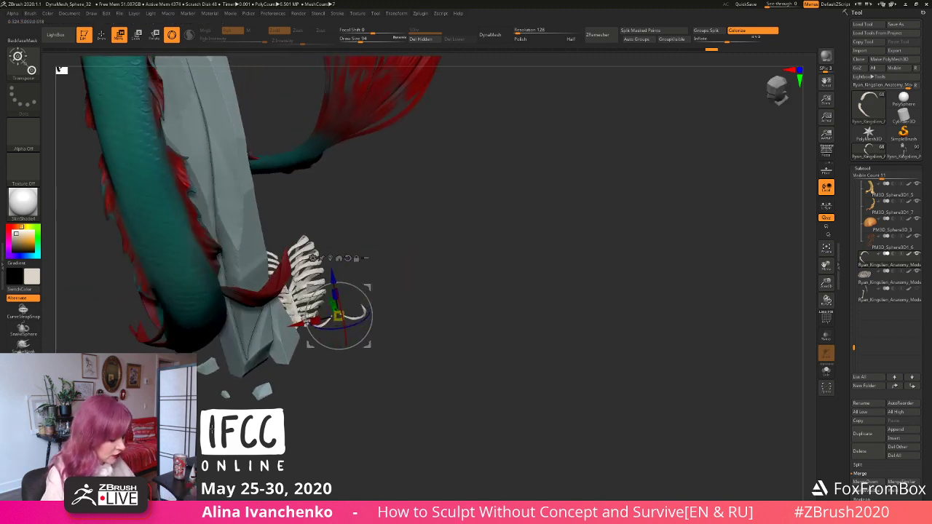
{"action": "left_click_drag", "start_coordinate": [450, 308], "coordinate": [410, 335]}
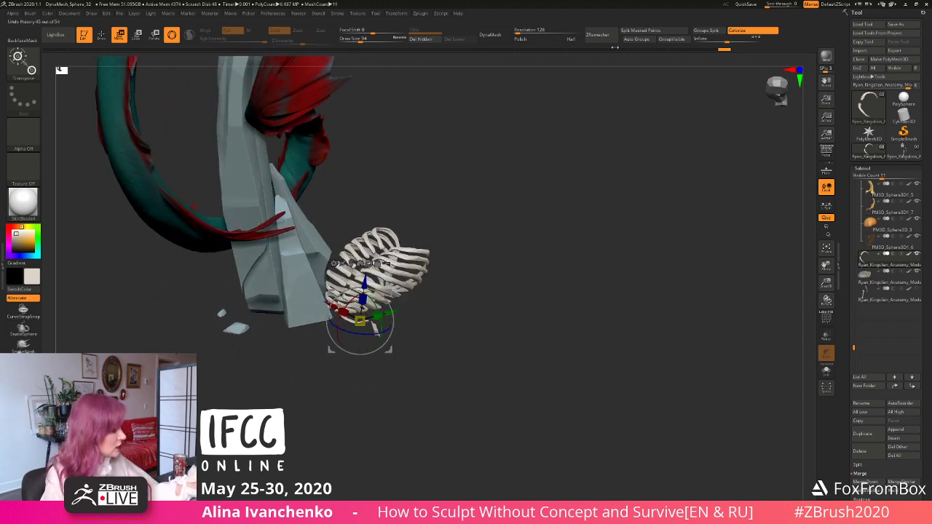
{"action": "left_click", "coordinate": [643, 40]}
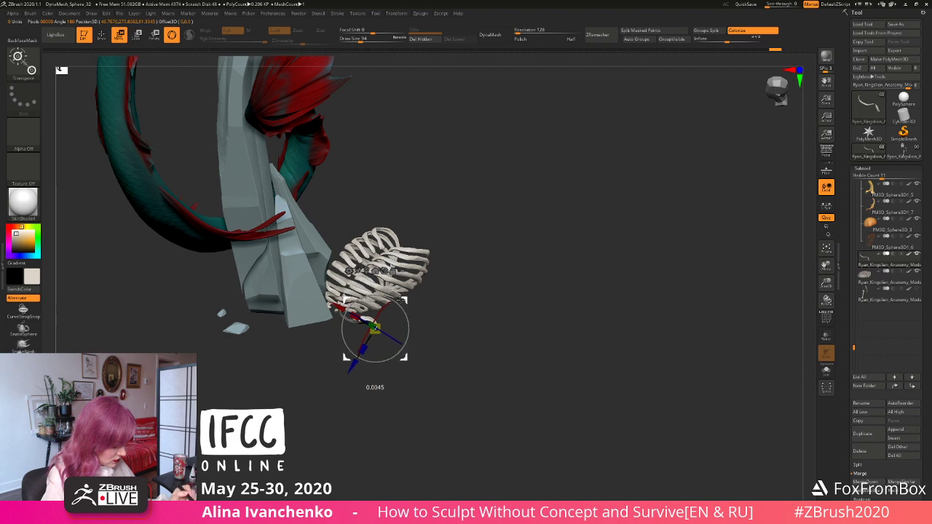
{"action": "left_click_drag", "start_coordinate": [484, 293], "coordinate": [495, 281]}
{"action": "left_click_drag", "start_coordinate": [421, 298], "coordinate": [476, 208]}
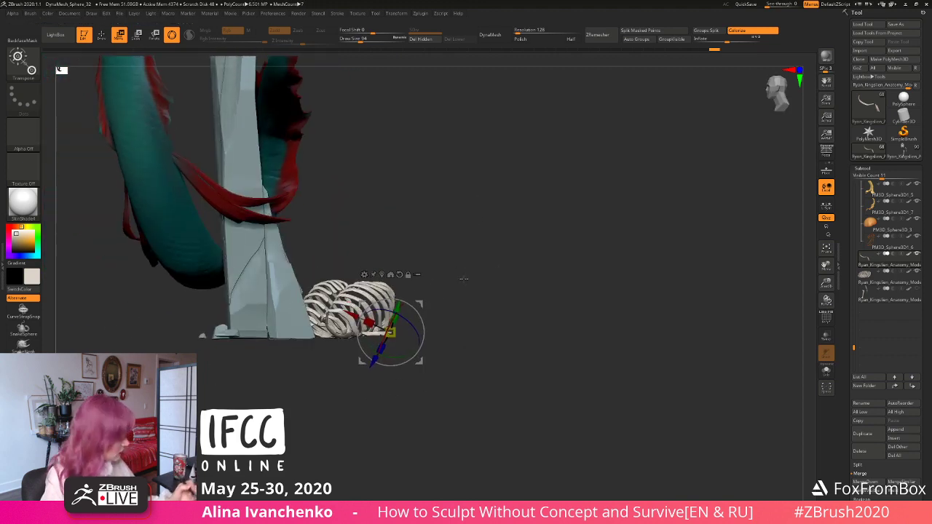
Step: Show the floor grid and lower the loose ribs onto it, adjusting the angle of one rib
{"action": "left_click", "coordinate": [826, 170]}
{"action": "left_click_drag", "start_coordinate": [825, 279], "coordinate": [826, 306]}
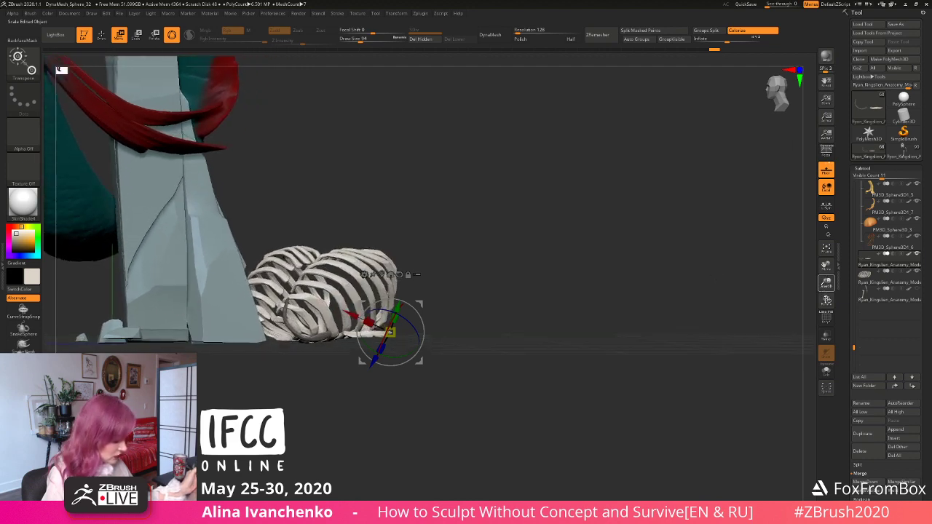
{"action": "left_click_drag", "start_coordinate": [462, 296], "coordinate": [419, 305]}
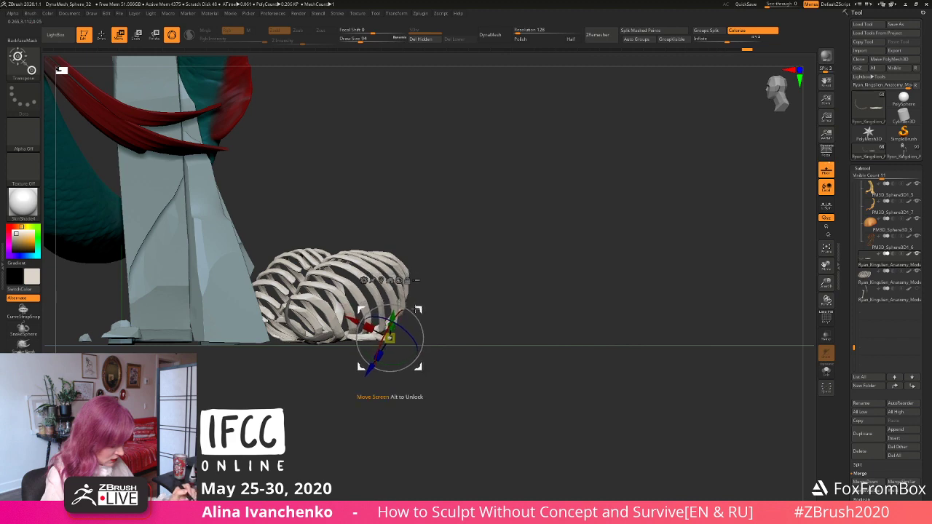
{"action": "left_click_drag", "start_coordinate": [503, 266], "coordinate": [399, 312]}
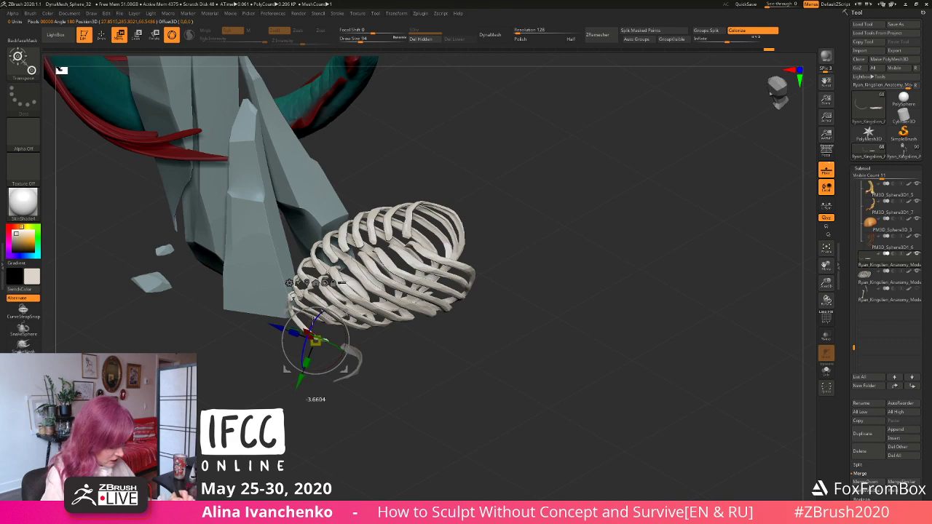
{"action": "left_click_drag", "start_coordinate": [323, 309], "coordinate": [321, 311]}
Step: Rotate and shift the loose ribs so they lie on the floor beside the rib cage, and return to Draw mode
{"action": "left_click_drag", "start_coordinate": [510, 281], "coordinate": [512, 233]}
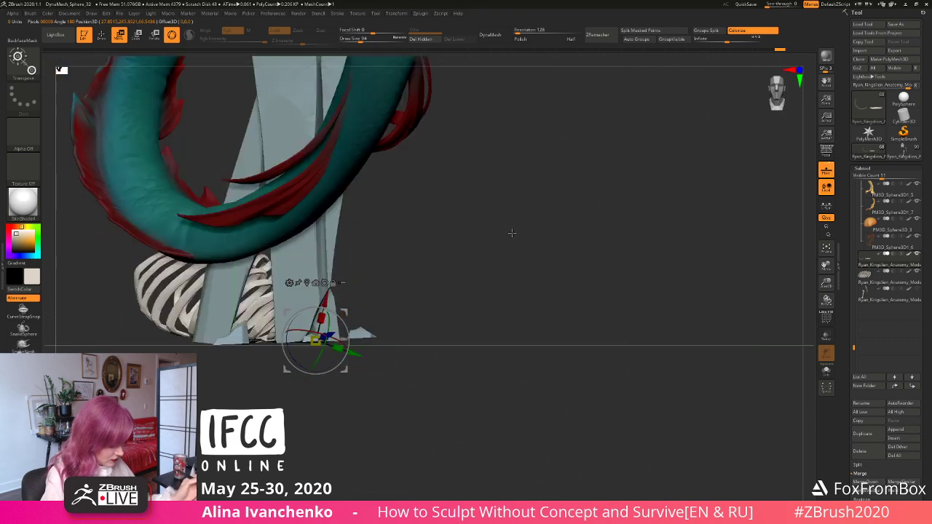
{"action": "left_click_drag", "start_coordinate": [414, 283], "coordinate": [287, 312]}
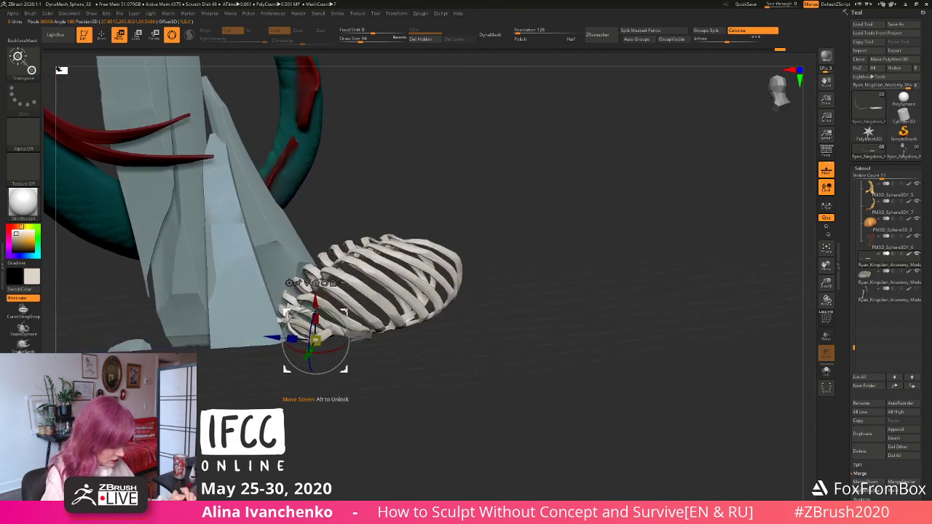
{"action": "left_click_drag", "start_coordinate": [520, 220], "coordinate": [403, 279]}
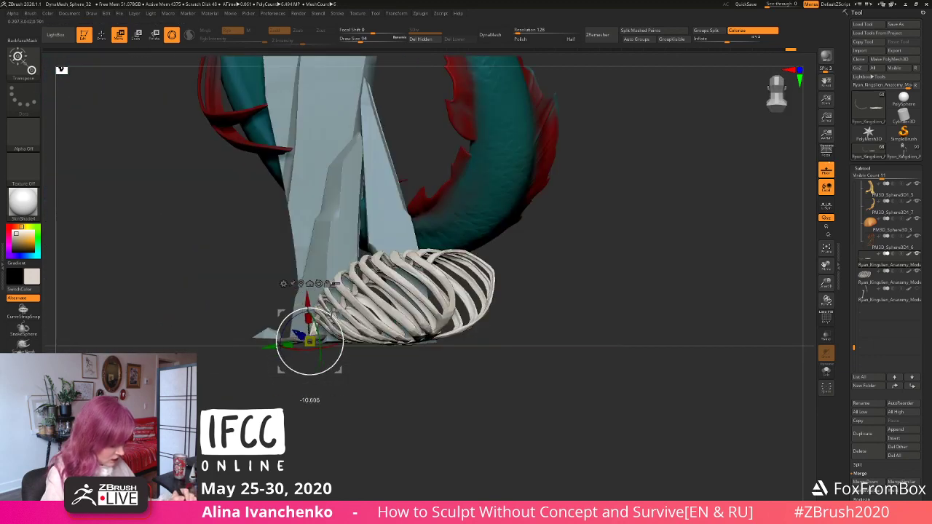
{"action": "left_click_drag", "start_coordinate": [343, 301], "coordinate": [484, 267]}
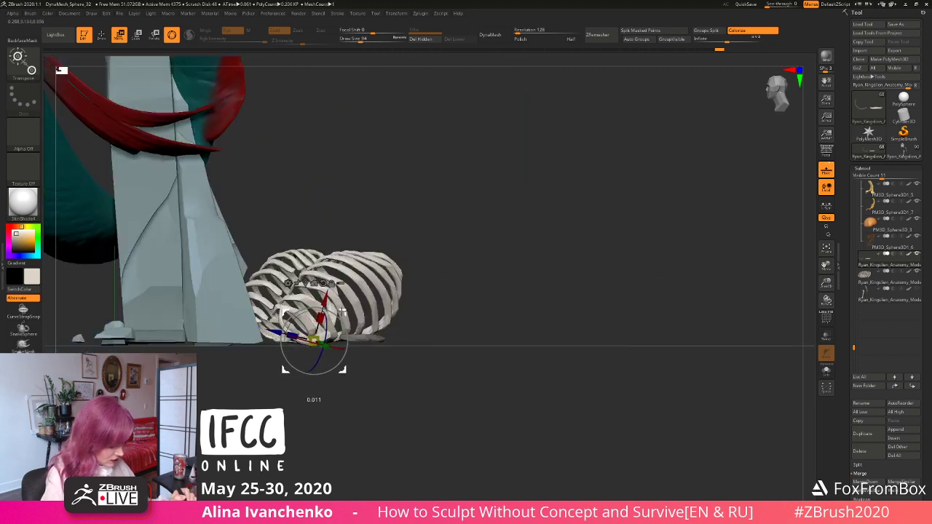
{"action": "left_click_drag", "start_coordinate": [439, 260], "coordinate": [420, 262]}
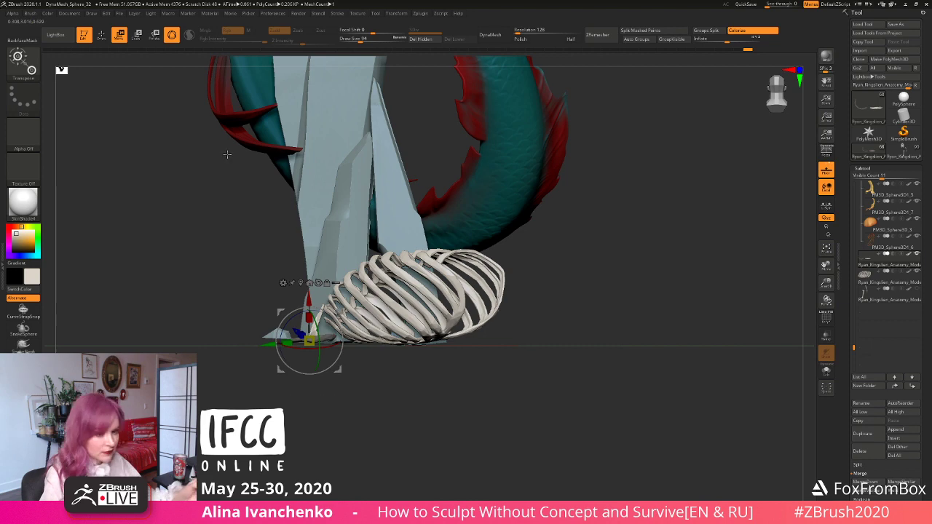
{"action": "left_click_drag", "start_coordinate": [184, 237], "coordinate": [206, 162]}
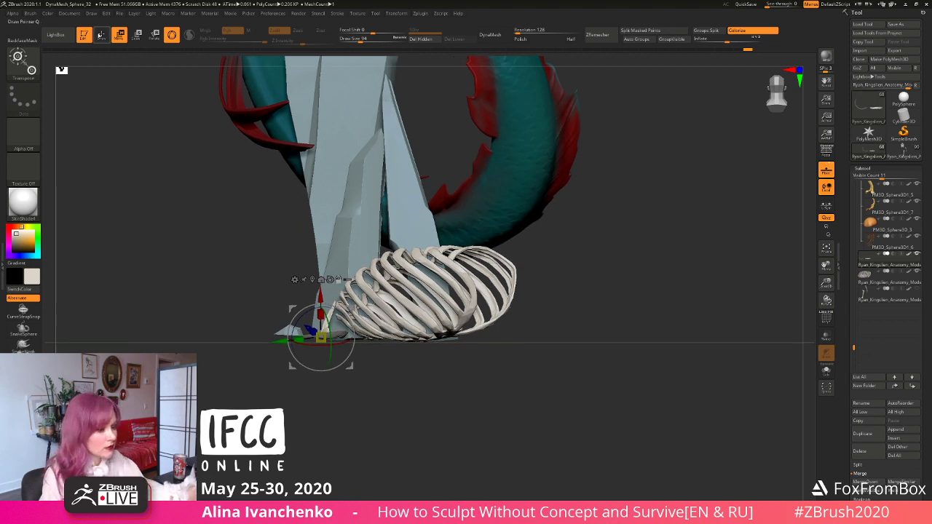
{"action": "left_click", "coordinate": [102, 35]}
Step: Move and turn the two loose ribs on the floor so they show beside the rock from the front, and return to Draw mode
{"action": "left_click_drag", "start_coordinate": [677, 307], "coordinate": [591, 314]}
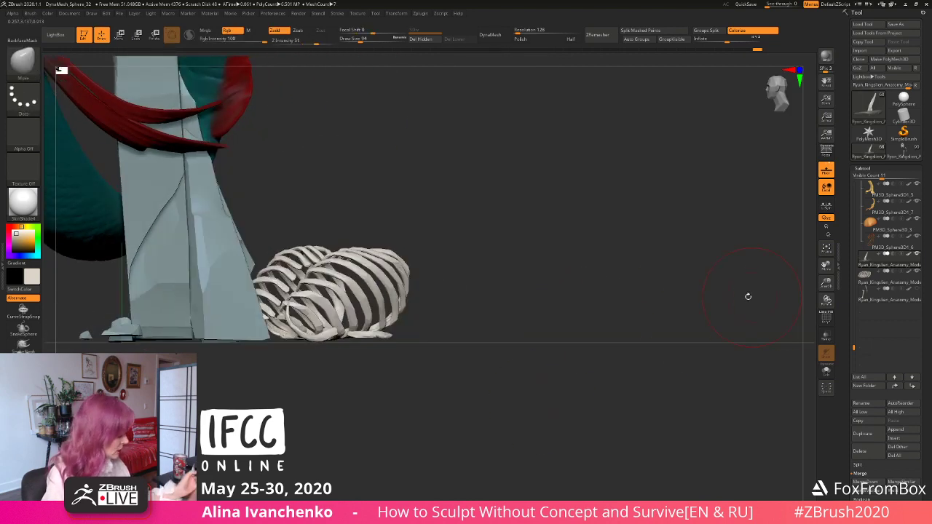
{"action": "left_click_drag", "start_coordinate": [809, 276], "coordinate": [456, 389]}
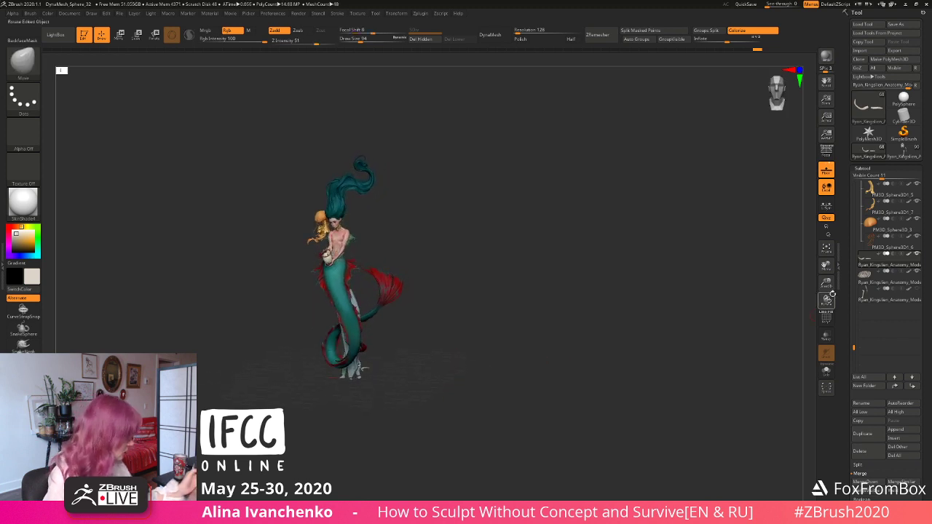
{"action": "left_click_drag", "start_coordinate": [828, 284], "coordinate": [828, 320]}
{"action": "left_click_drag", "start_coordinate": [459, 331], "coordinate": [393, 245]}
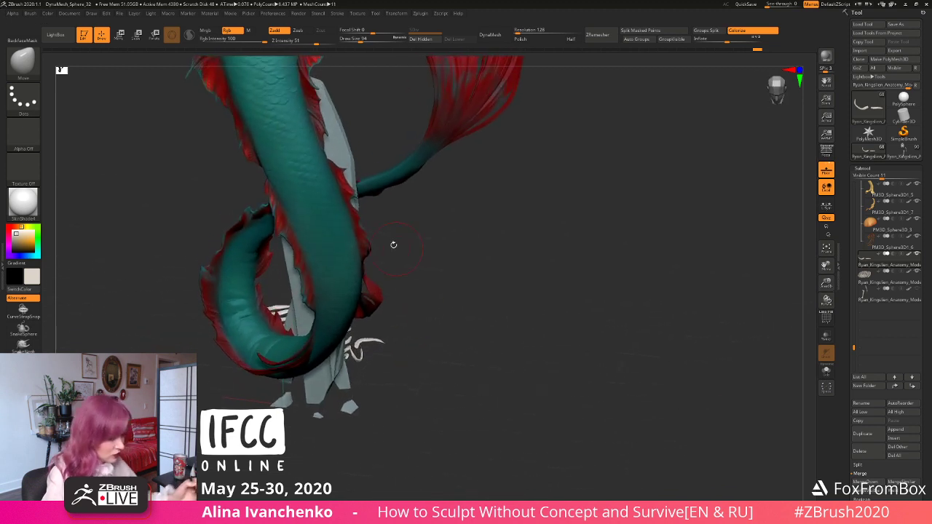
{"action": "left_click", "coordinate": [121, 35]}
{"action": "left_click_drag", "start_coordinate": [480, 316], "coordinate": [478, 247]}
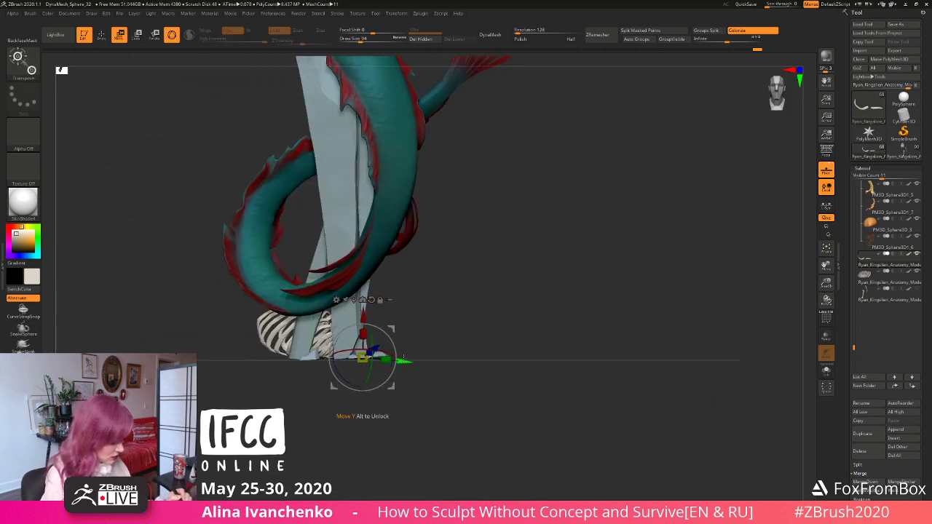
{"action": "left_click_drag", "start_coordinate": [406, 332], "coordinate": [411, 329]}
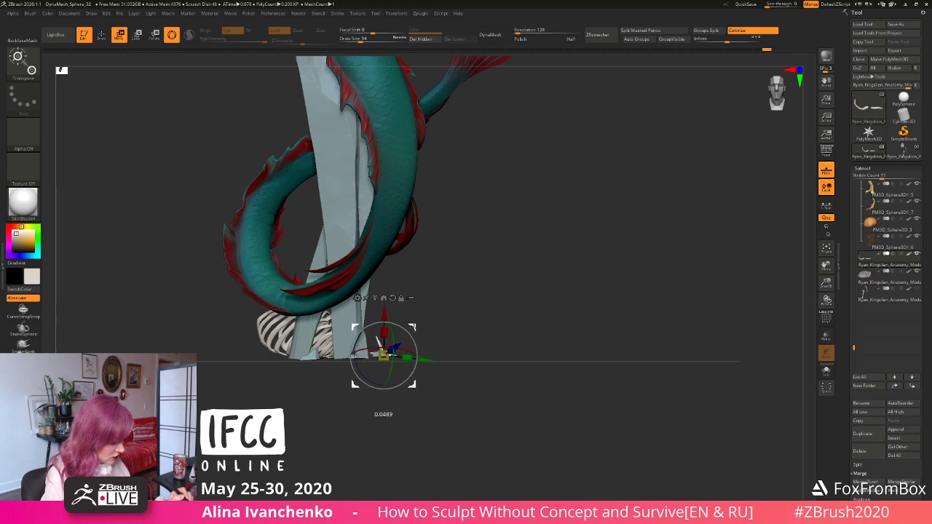
{"action": "left_click_drag", "start_coordinate": [422, 352], "coordinate": [444, 349]}
{"action": "left_click_drag", "start_coordinate": [530, 276], "coordinate": [523, 317]}
{"action": "left_click_drag", "start_coordinate": [405, 328], "coordinate": [417, 319]}
{"action": "key", "text": "q"}
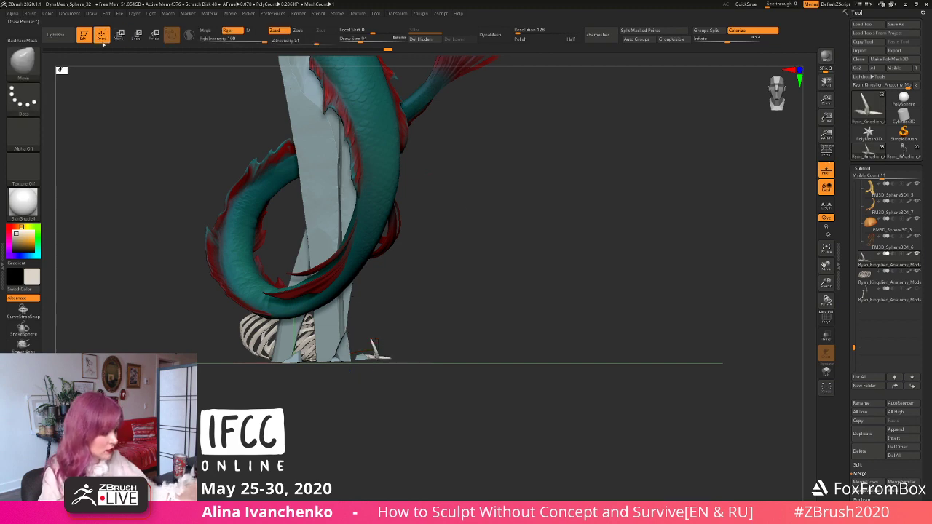
{"action": "mouse_move", "coordinate": [521, 349]}
{"action": "left_mouse_down"}
{"action": "mouse_move", "coordinate": [462, 352]}
{"action": "mouse_move", "coordinate": [461, 382]}
{"action": "mouse_move", "coordinate": [452, 341]}
{"action": "mouse_move", "coordinate": [496, 289]}
{"action": "left_mouse_up"}
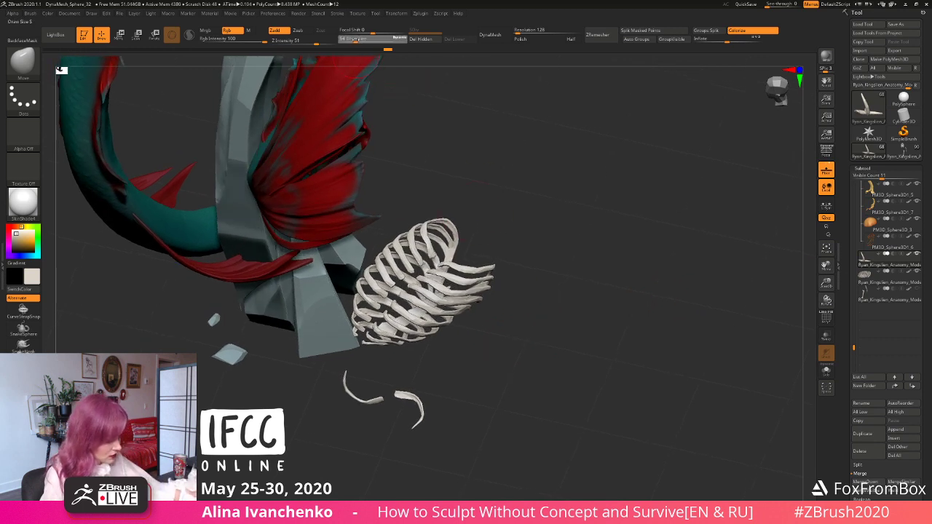
Step: Make the rib cage active, isolate a group of its ribs, invert the visibility and turn on the polygroup display
{"action": "left_click_drag", "start_coordinate": [356, 39], "coordinate": [353, 41]}
{"action": "left_click_drag", "start_coordinate": [489, 248], "coordinate": [477, 252]}
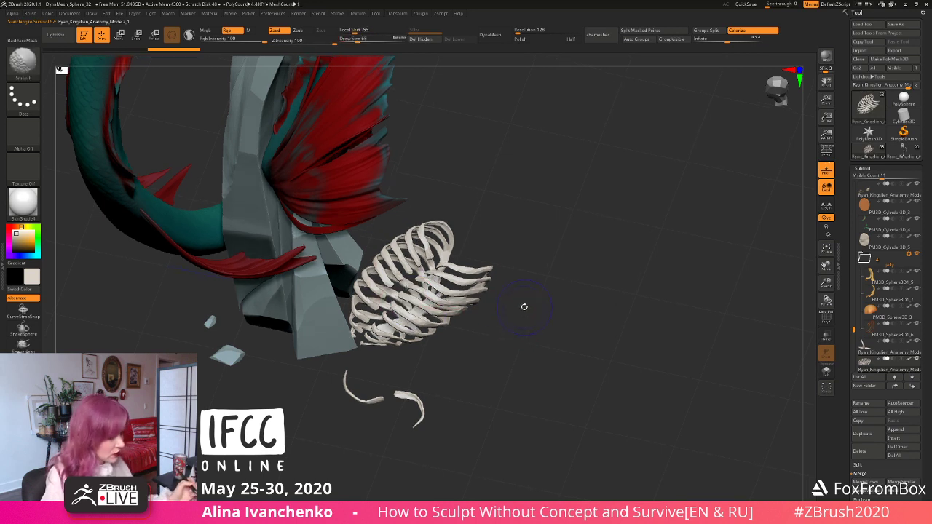
{"action": "left_click_drag", "start_coordinate": [483, 357], "coordinate": [430, 313]}
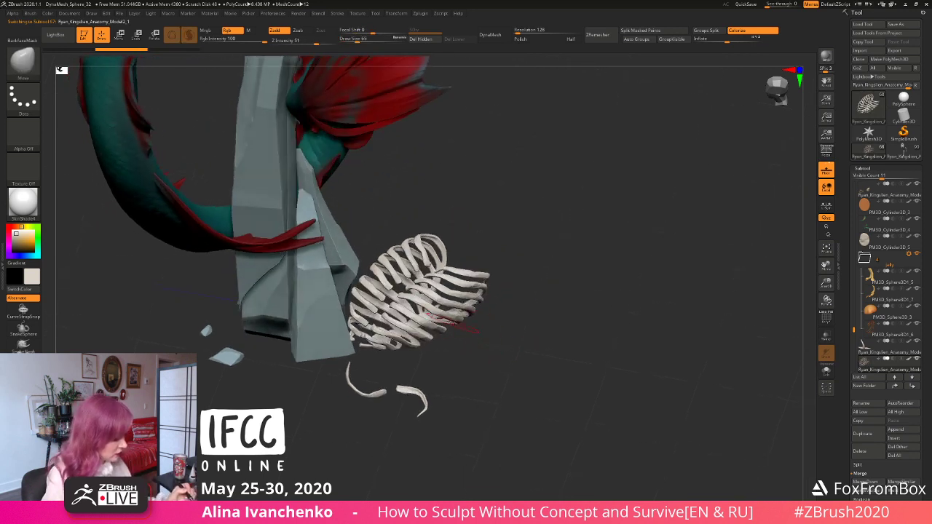
{"action": "key", "text": "ctrl+shift"}
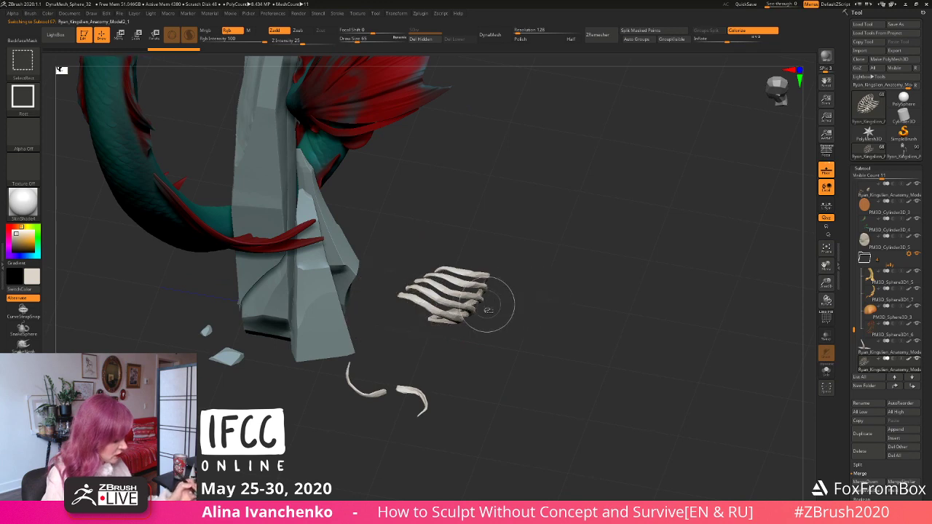
{"action": "left_click", "coordinate": [450, 305], "text": "ctrl+shift"}
{"action": "mouse_move", "coordinate": [529, 289]}
{"action": "left_mouse_down"}
{"action": "mouse_move", "coordinate": [518, 291]}
{"action": "mouse_move", "coordinate": [468, 234]}
{"action": "left_mouse_up"}
{"action": "left_click_drag", "start_coordinate": [589, 323], "coordinate": [661, 301]}
{"action": "key", "text": "shift+f"}
Step: Hide the polygroup display, shift the rib cage at the foot of the rock and return to Draw mode
{"action": "left_click_drag", "start_coordinate": [828, 286], "coordinate": [699, 286]}
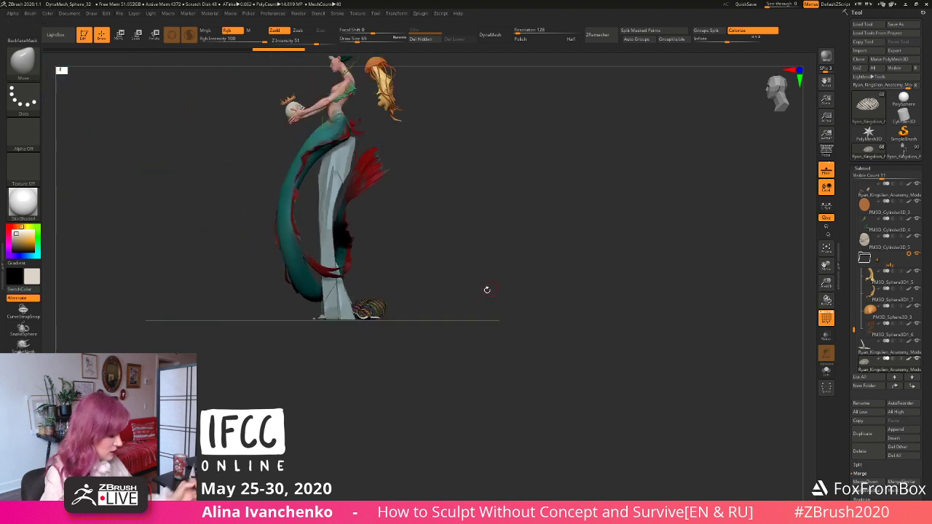
{"action": "left_click_drag", "start_coordinate": [486, 289], "coordinate": [718, 328]}
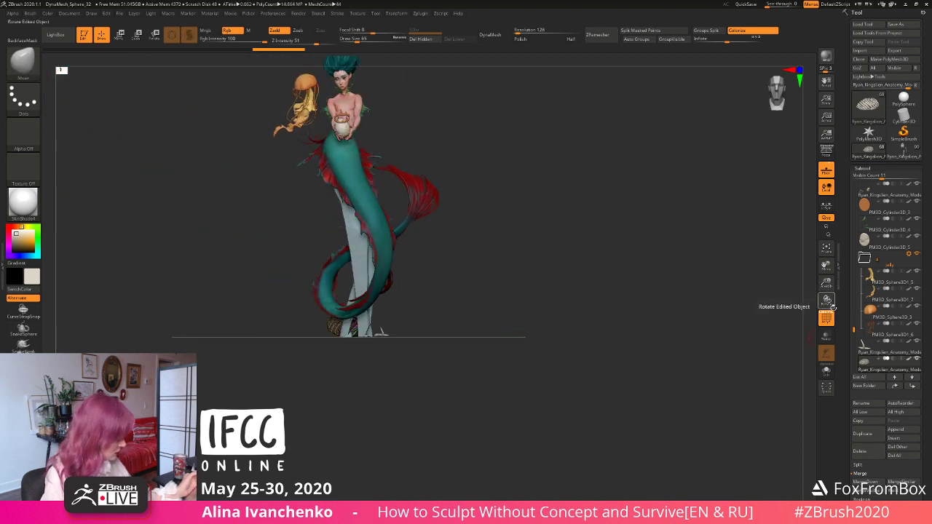
{"action": "left_click_drag", "start_coordinate": [827, 300], "coordinate": [715, 318]}
{"action": "left_click_drag", "start_coordinate": [436, 286], "coordinate": [435, 301]}
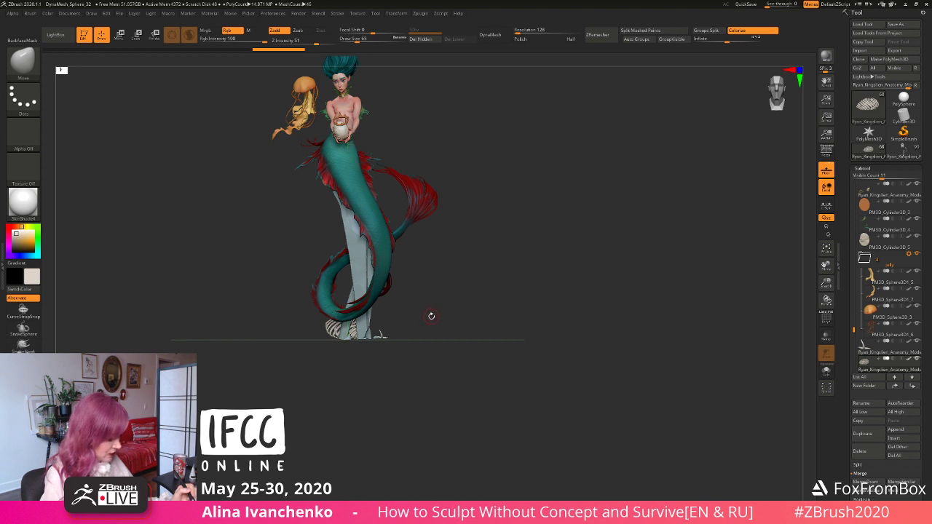
{"action": "mouse_move", "coordinate": [429, 317]}
{"action": "left_mouse_down", "text": "alt"}
{"action": "mouse_move", "coordinate": [449, 313]}
{"action": "mouse_move", "coordinate": [446, 324]}
{"action": "left_mouse_up", "text": "alt"}
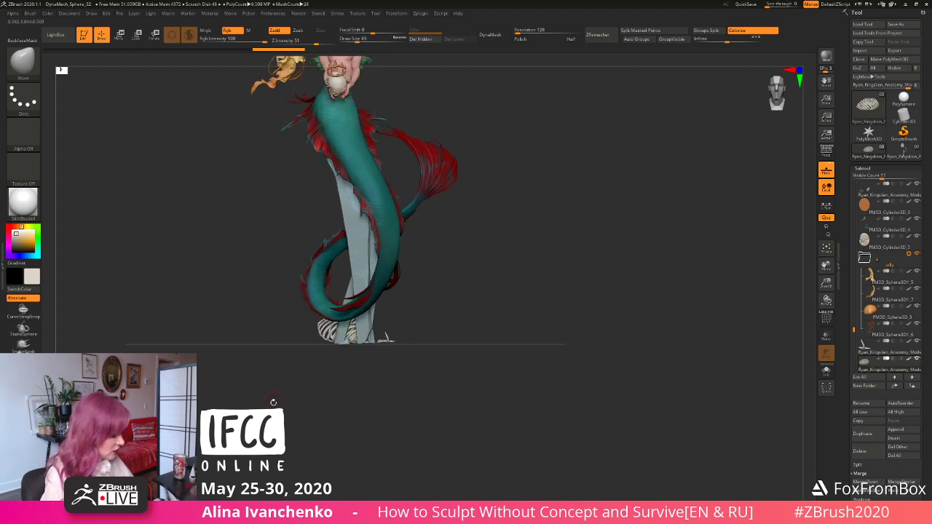
{"action": "left_click_drag", "start_coordinate": [284, 413], "coordinate": [343, 388], "text": "alt"}
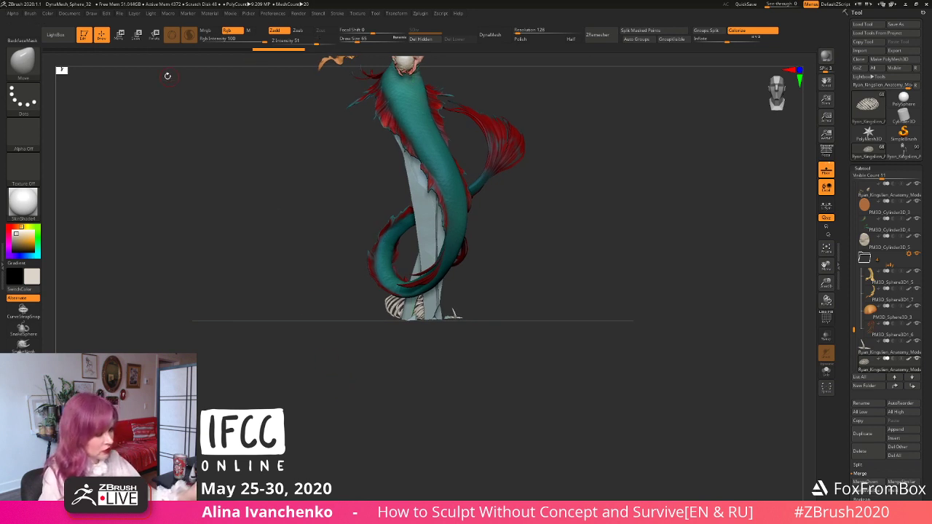
{"action": "key", "text": "w"}
{"action": "left_click_drag", "start_coordinate": [440, 276], "coordinate": [431, 282]}
{"action": "left_click_drag", "start_coordinate": [436, 277], "coordinate": [435, 277]}
{"action": "left_click_drag", "start_coordinate": [504, 244], "coordinate": [559, 282]}
{"action": "left_click", "coordinate": [102, 35]}
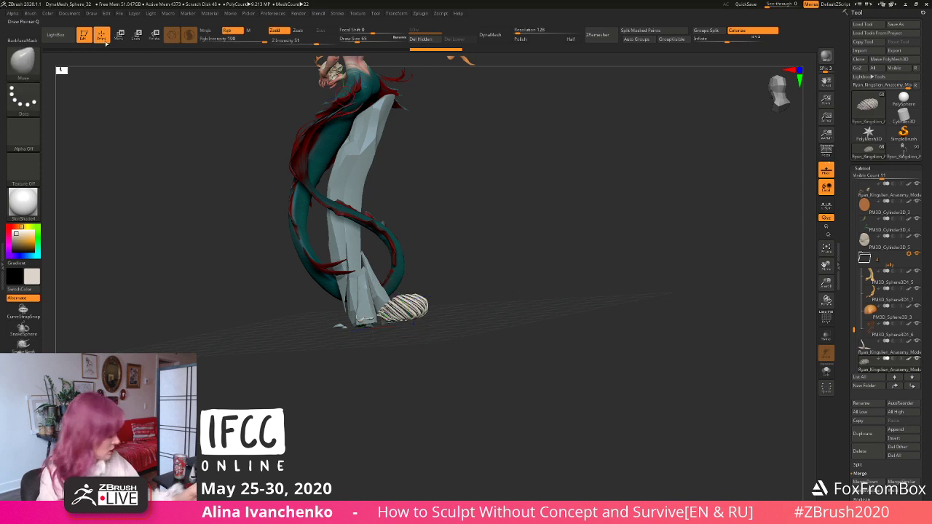
Step: Thin out the rib cage at the back of the rock by removing several individual ribs
{"action": "left_click_drag", "start_coordinate": [826, 283], "coordinate": [719, 310]}
{"action": "left_click_drag", "start_coordinate": [554, 300], "coordinate": [474, 296], "text": "shift"}
{"action": "key", "text": "ctrl+shift"}
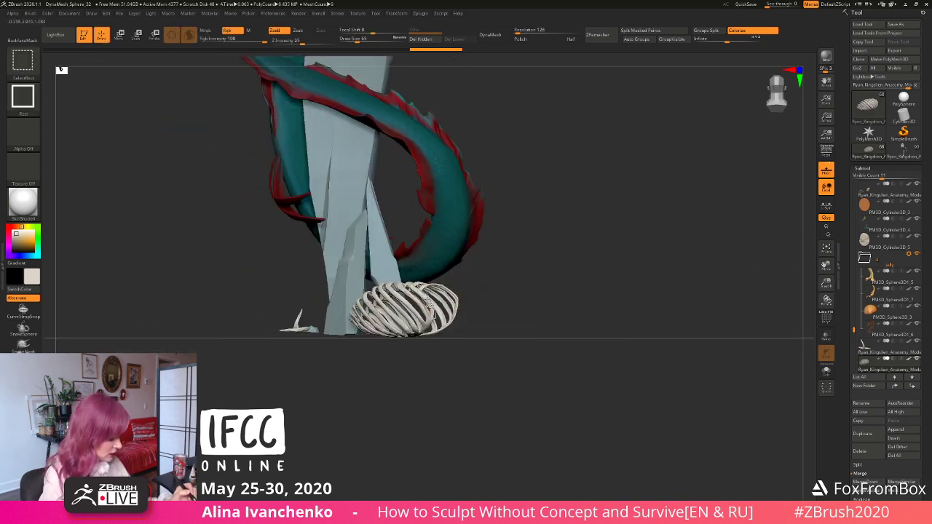
{"action": "left_click", "coordinate": [429, 301], "text": "ctrl+shift"}
{"action": "left_click", "coordinate": [431, 306], "text": "ctrl+shift"}
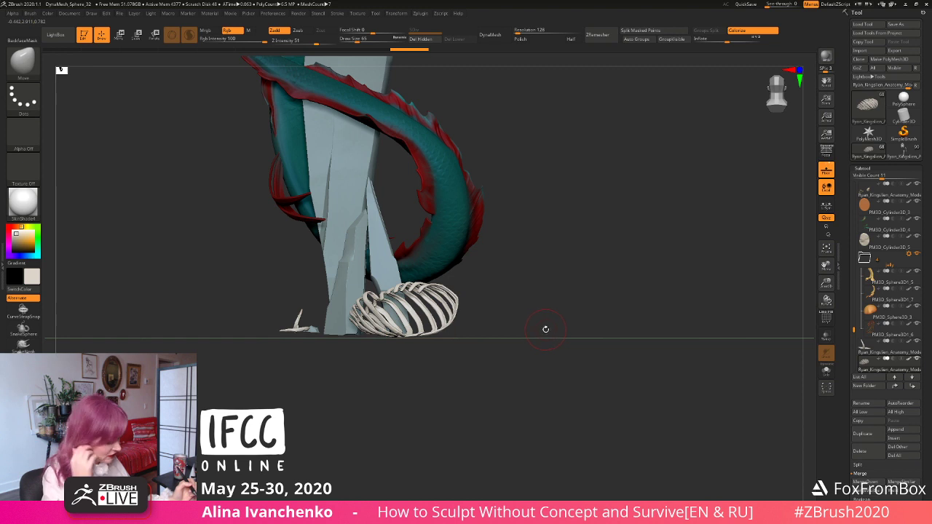
{"action": "mouse_move", "coordinate": [537, 318]}
{"action": "left_mouse_down"}
{"action": "mouse_move", "coordinate": [455, 309]}
{"action": "mouse_move", "coordinate": [554, 306]}
{"action": "mouse_move", "coordinate": [408, 338]}
{"action": "left_mouse_up"}
{"action": "left_click", "coordinate": [828, 300]}
{"action": "left_click_drag", "start_coordinate": [829, 285], "coordinate": [809, 317]}
{"action": "left_click_drag", "start_coordinate": [438, 313], "coordinate": [417, 439]}
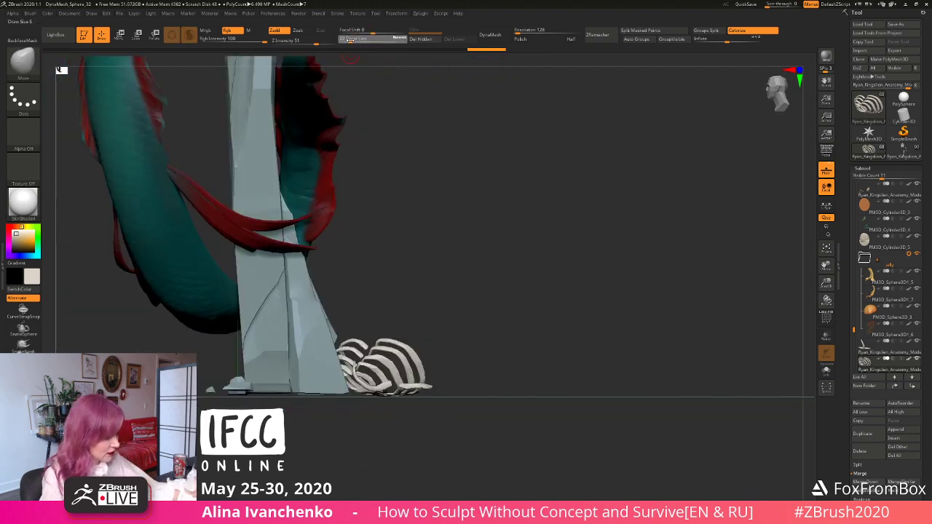
Step: Isolate one lower rib, mask all the others, reshape the unmasked rib with a smaller brush and clear the mask
{"action": "left_click_drag", "start_coordinate": [480, 275], "coordinate": [474, 325]}
{"action": "left_click_drag", "start_coordinate": [826, 283], "coordinate": [817, 319]}
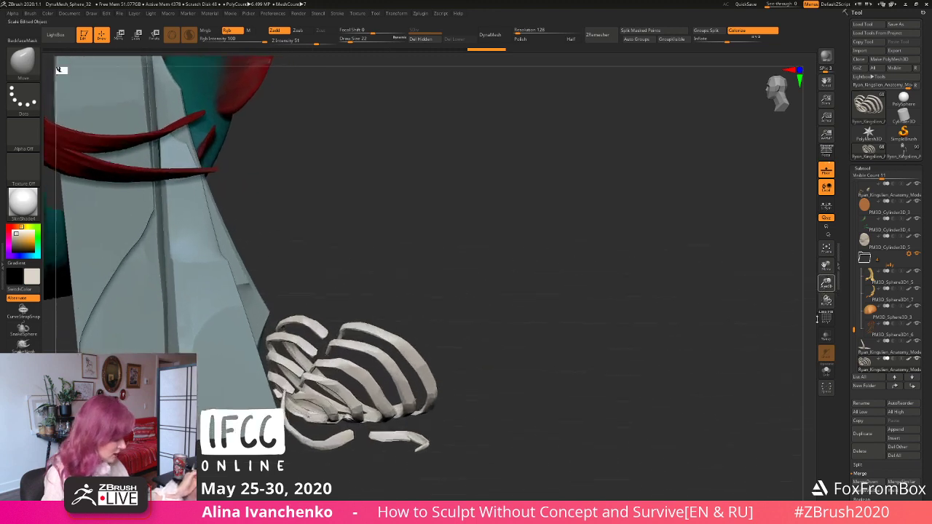
{"action": "mouse_move", "coordinate": [496, 269]}
{"action": "left_mouse_down"}
{"action": "mouse_move", "coordinate": [498, 236]}
{"action": "mouse_move", "coordinate": [484, 285]}
{"action": "mouse_move", "coordinate": [460, 315]}
{"action": "mouse_move", "coordinate": [463, 275]}
{"action": "mouse_move", "coordinate": [457, 325]}
{"action": "left_mouse_up"}
{"action": "key", "text": "shift"}
{"action": "left_click", "coordinate": [410, 406], "text": "ctrl+shift"}
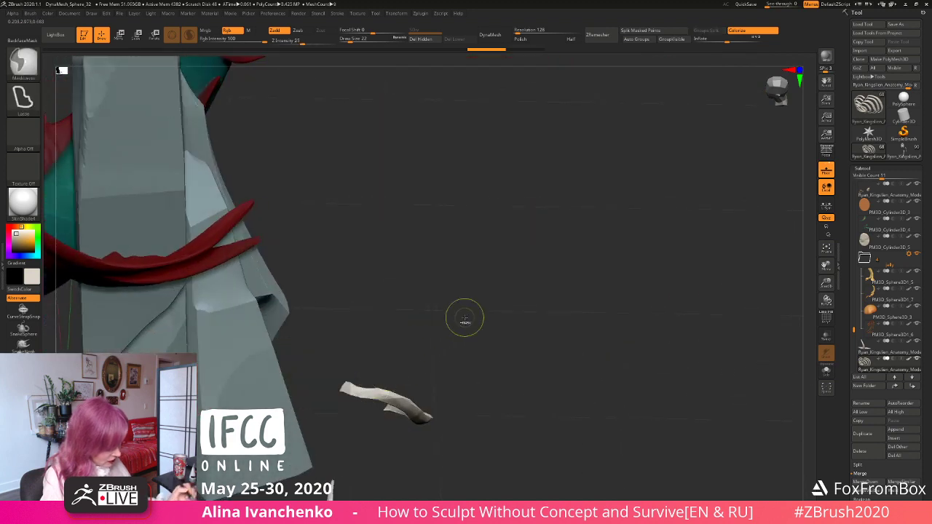
{"action": "left_click", "coordinate": [500, 308], "text": "ctrl+shift"}
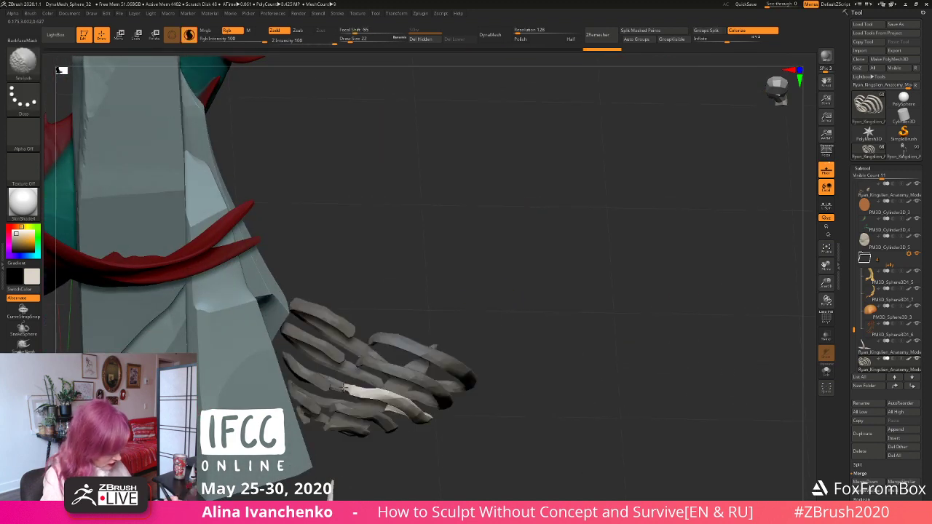
{"action": "left_click_drag", "start_coordinate": [493, 292], "coordinate": [464, 264]}
{"action": "left_click_drag", "start_coordinate": [368, 385], "coordinate": [384, 386], "text": "shift"}
{"action": "left_click_drag", "start_coordinate": [444, 284], "coordinate": [431, 282]}
{"action": "left_click", "coordinate": [442, 278], "text": "ctrl"}
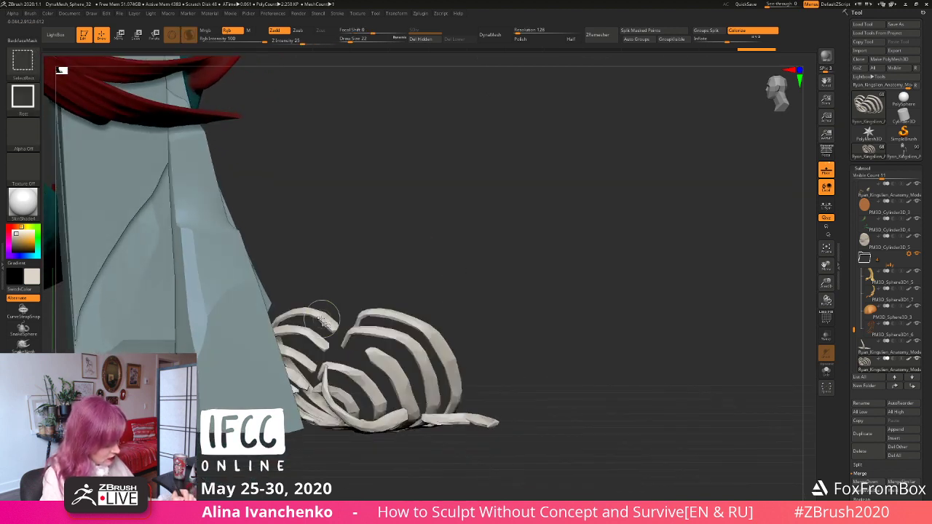
Step: Isolate the upper rib nearest the rock, mask the remaining ribs and reshape its free end with a larger brush
{"action": "left_click", "coordinate": [322, 317], "text": "ctrl+shift"}
{"action": "left_click", "coordinate": [482, 251], "text": "ctrl"}
{"action": "left_click", "coordinate": [482, 253], "text": "ctrl+shift"}
{"action": "left_click", "coordinate": [481, 252], "text": "ctrl"}
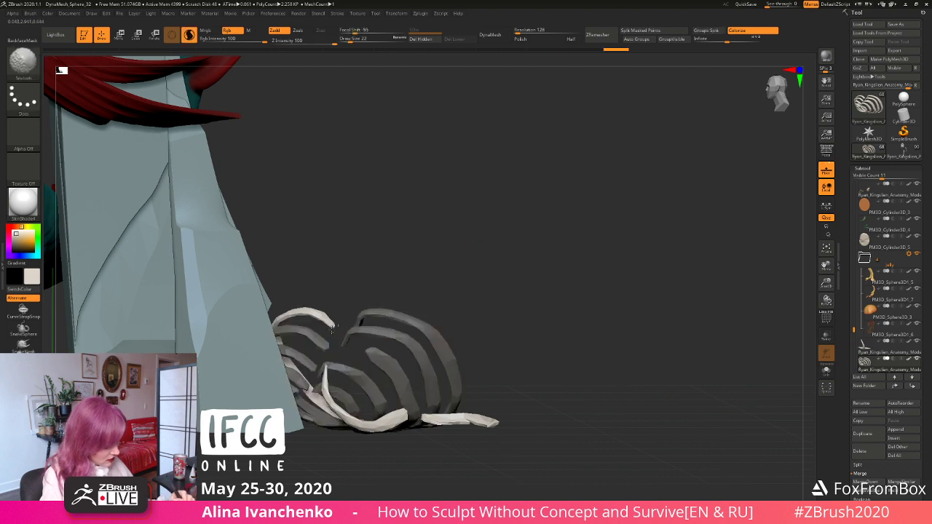
{"action": "left_click_drag", "start_coordinate": [353, 39], "coordinate": [356, 40]}
{"action": "left_click_drag", "start_coordinate": [323, 306], "coordinate": [338, 308], "text": "shift"}
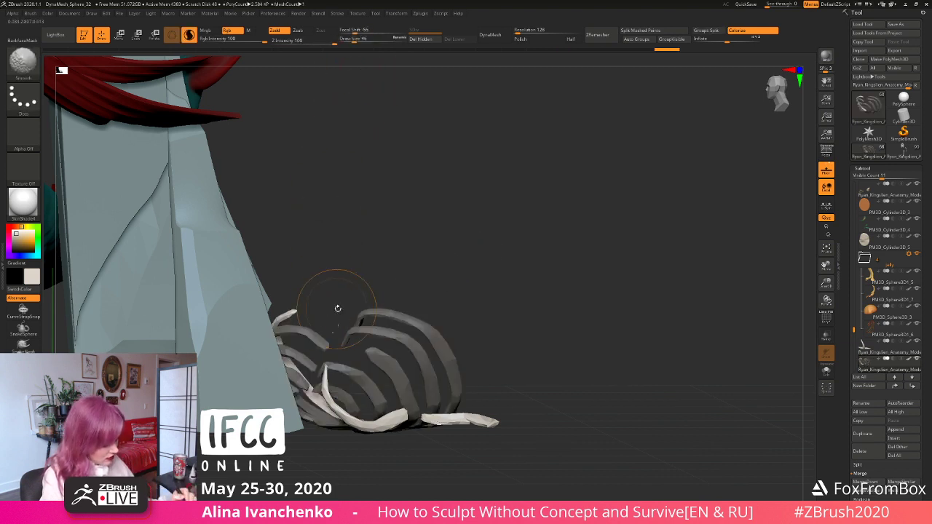
{"action": "mouse_move", "coordinate": [393, 273]}
{"action": "left_mouse_down"}
{"action": "mouse_move", "coordinate": [374, 307]}
{"action": "mouse_move", "coordinate": [388, 319]}
{"action": "left_mouse_up"}
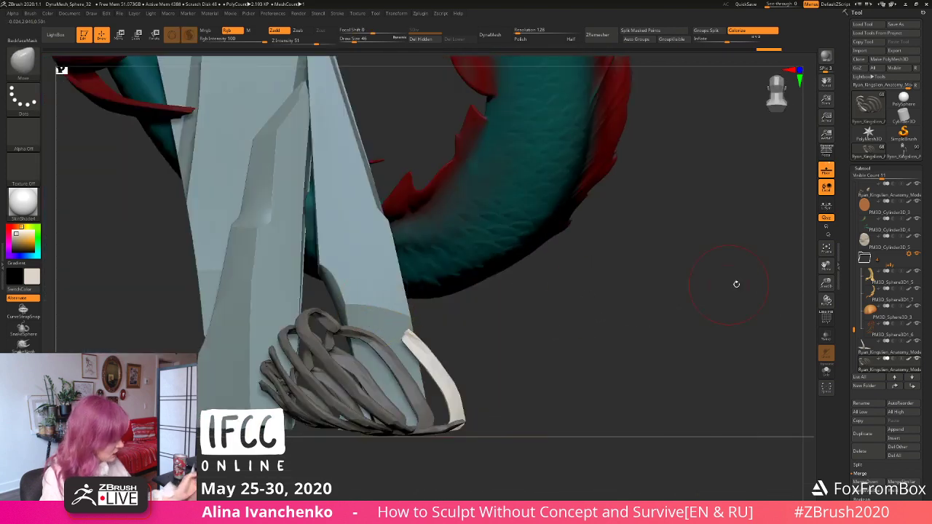
{"action": "mouse_move", "coordinate": [737, 285]}
{"action": "left_mouse_down", "text": "alt"}
{"action": "mouse_move", "coordinate": [767, 214]}
{"action": "mouse_move", "coordinate": [497, 314]}
{"action": "mouse_move", "coordinate": [466, 354]}
{"action": "mouse_move", "coordinate": [433, 353]}
{"action": "mouse_move", "coordinate": [510, 351]}
{"action": "mouse_move", "coordinate": [481, 337]}
{"action": "mouse_move", "coordinate": [522, 341]}
{"action": "left_mouse_up", "text": "alt"}
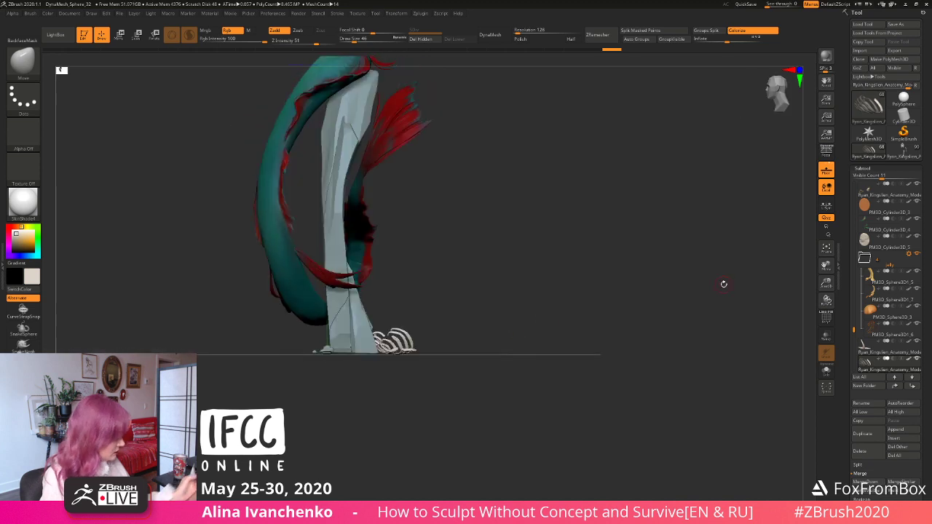
Step: Examine the rib cage and loose ribs from the side, both up close and against the whole mermaid
{"action": "left_click_drag", "start_coordinate": [827, 283], "coordinate": [824, 339]}
{"action": "left_click", "coordinate": [440, 351], "text": "alt"}
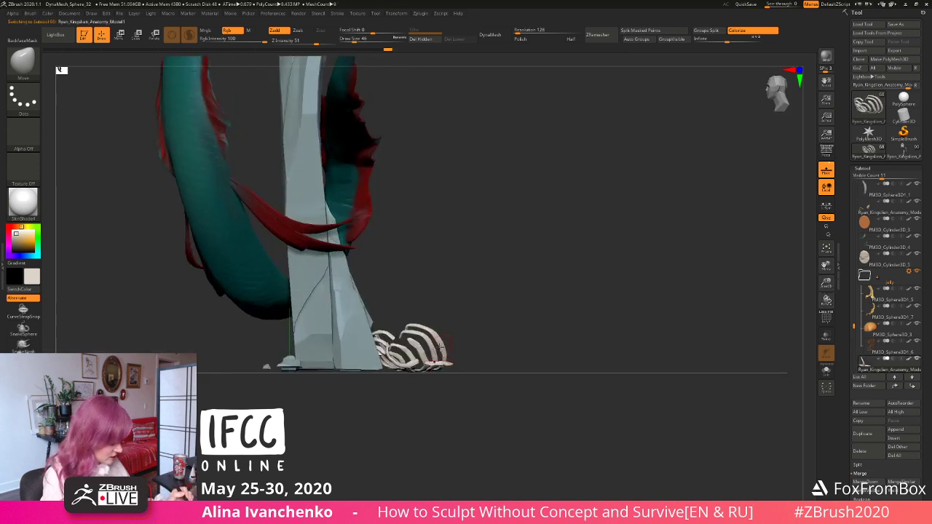
{"action": "key", "text": "w"}
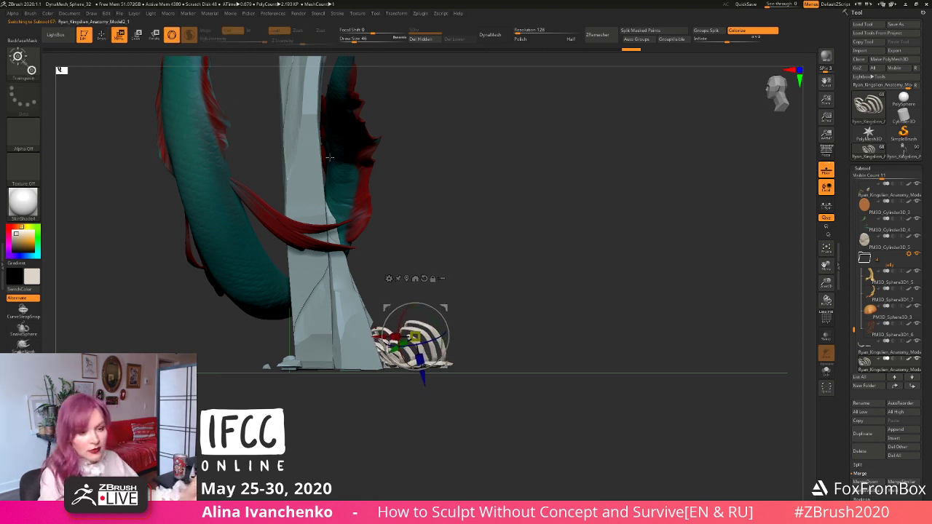
{"action": "key", "text": "q"}
{"action": "left_click_drag", "start_coordinate": [826, 283], "coordinate": [780, 217]}
{"action": "left_click_drag", "start_coordinate": [453, 319], "coordinate": [456, 359], "text": "shift"}
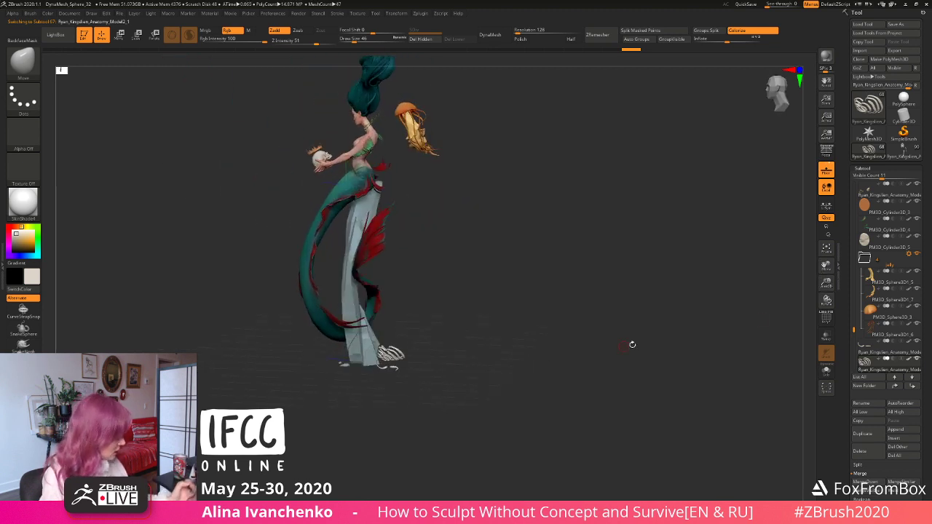
Step: Hide one more unwanted rib where the rib cage meets the rock and delete the hidden geometry
{"action": "left_click_drag", "start_coordinate": [826, 284], "coordinate": [751, 378]}
{"action": "left_click_drag", "start_coordinate": [391, 341], "coordinate": [350, 372]}
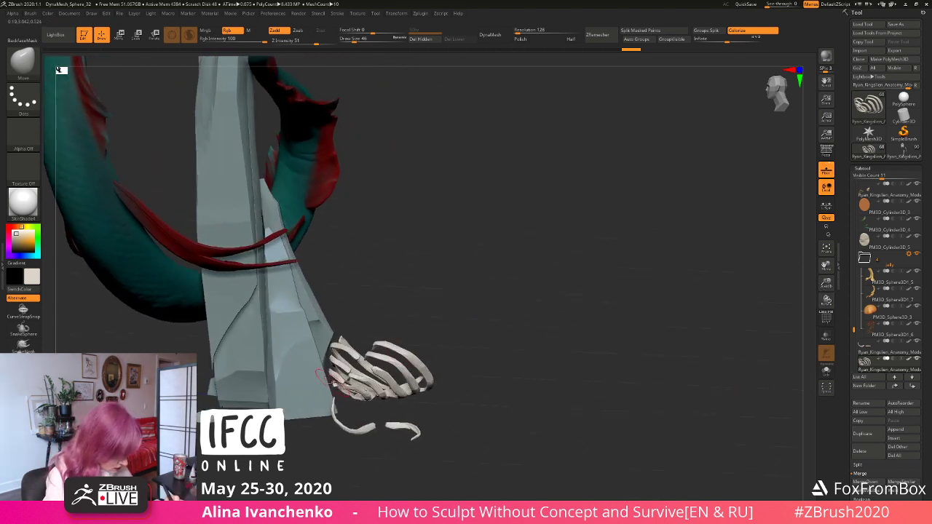
{"action": "left_click", "coordinate": [333, 382], "text": "ctrl+alt+shift"}
{"action": "left_click", "coordinate": [333, 384], "text": "ctrl+shift"}
{"action": "mouse_move", "coordinate": [493, 308]}
{"action": "left_mouse_down"}
{"action": "mouse_move", "coordinate": [526, 308]}
{"action": "mouse_move", "coordinate": [494, 332]}
{"action": "left_mouse_up"}
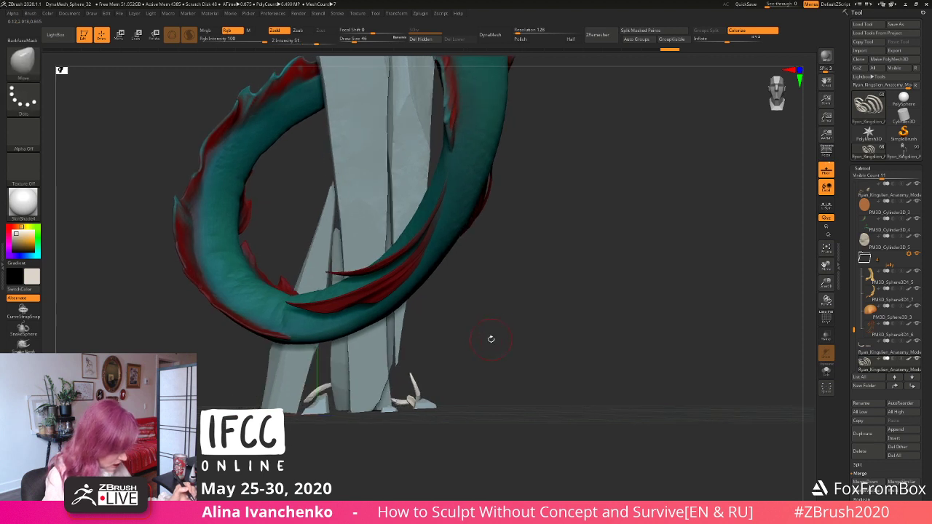
{"action": "left_click", "coordinate": [327, 380], "text": "ctrl+shift"}
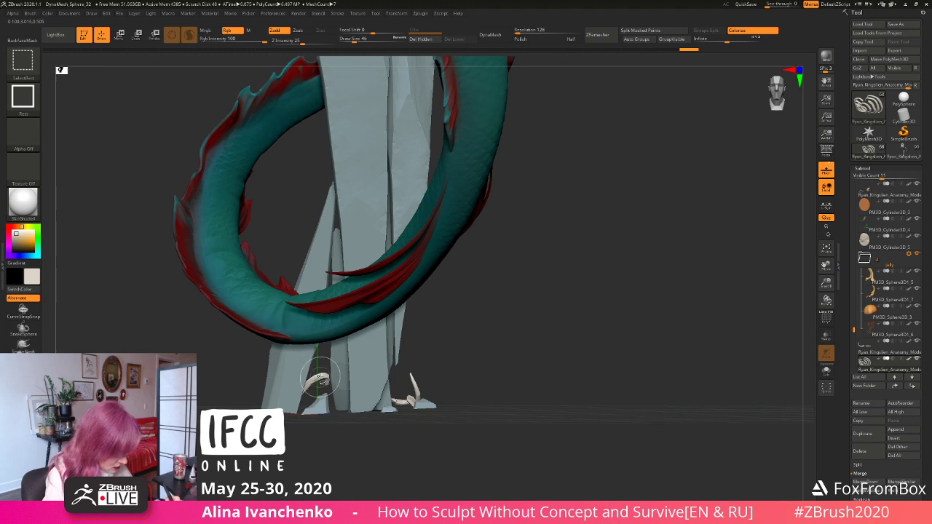
{"action": "left_click", "coordinate": [442, 337], "text": "ctrl+shift"}
{"action": "mouse_move", "coordinate": [441, 338]}
{"action": "left_mouse_down"}
{"action": "mouse_move", "coordinate": [470, 337]}
{"action": "mouse_move", "coordinate": [468, 329]}
{"action": "mouse_move", "coordinate": [459, 365]}
{"action": "mouse_move", "coordinate": [490, 257]}
{"action": "left_mouse_up"}
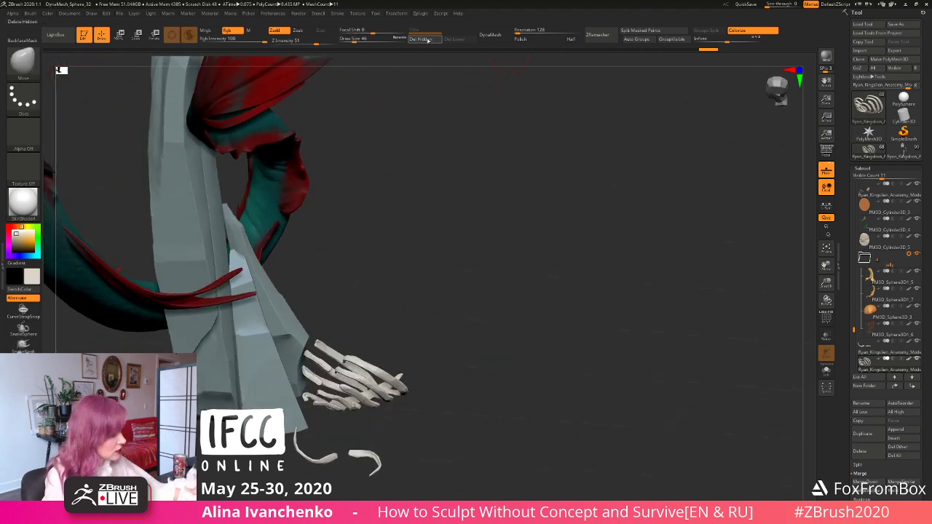
{"action": "left_click_drag", "start_coordinate": [425, 60], "coordinate": [405, 73]}
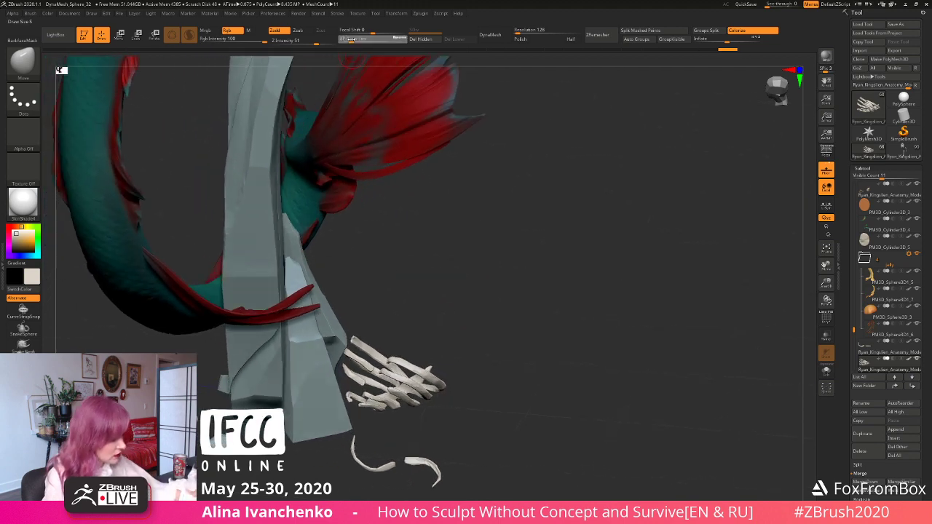
Step: Show the forearm and femur subtool beside the mermaid and nudge the rib cage sideways behind the rock's base
{"action": "mouse_move", "coordinate": [381, 264]}
{"action": "left_mouse_down"}
{"action": "mouse_move", "coordinate": [351, 399]}
{"action": "mouse_move", "coordinate": [474, 308]}
{"action": "mouse_move", "coordinate": [532, 311]}
{"action": "mouse_move", "coordinate": [535, 362]}
{"action": "mouse_move", "coordinate": [507, 350]}
{"action": "mouse_move", "coordinate": [516, 354]}
{"action": "mouse_move", "coordinate": [487, 358]}
{"action": "mouse_move", "coordinate": [528, 357]}
{"action": "mouse_move", "coordinate": [507, 356]}
{"action": "mouse_move", "coordinate": [657, 317]}
{"action": "left_mouse_up"}
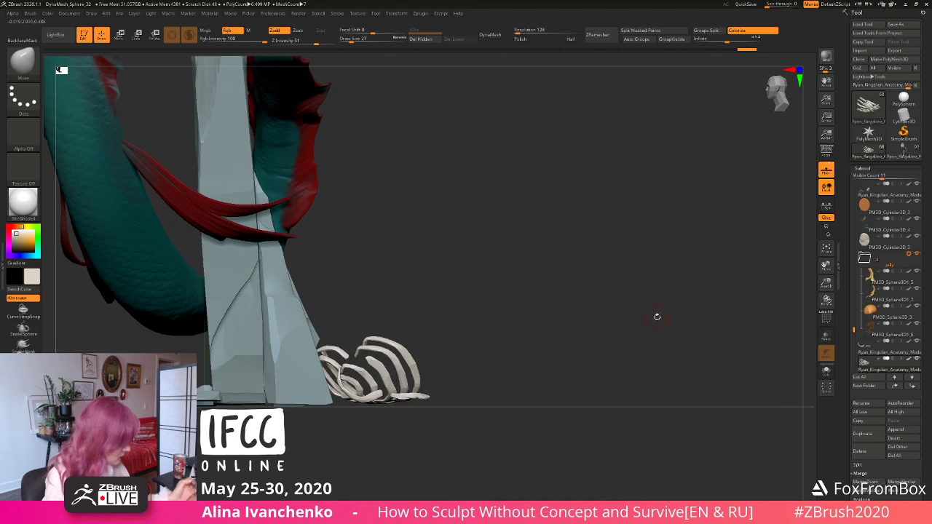
{"action": "left_click_drag", "start_coordinate": [826, 283], "coordinate": [806, 200]}
{"action": "mouse_move", "coordinate": [459, 299]}
{"action": "left_mouse_down"}
{"action": "mouse_move", "coordinate": [495, 325]}
{"action": "mouse_move", "coordinate": [466, 334]}
{"action": "mouse_move", "coordinate": [504, 323]}
{"action": "mouse_move", "coordinate": [481, 331]}
{"action": "mouse_move", "coordinate": [519, 330]}
{"action": "mouse_move", "coordinate": [434, 343]}
{"action": "mouse_move", "coordinate": [453, 363]}
{"action": "mouse_move", "coordinate": [444, 387]}
{"action": "mouse_move", "coordinate": [445, 363]}
{"action": "mouse_move", "coordinate": [765, 325]}
{"action": "left_mouse_up"}
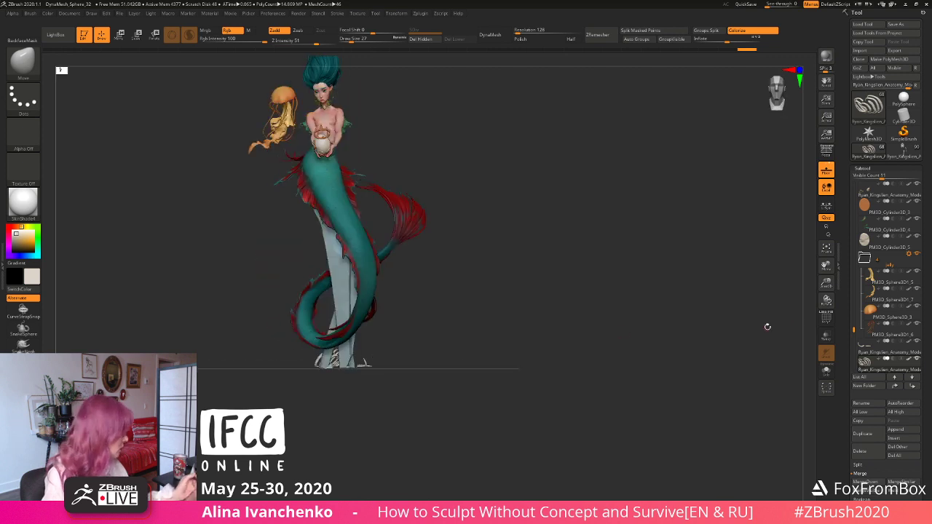
{"action": "left_click_drag", "start_coordinate": [852, 330], "coordinate": [853, 341]}
{"action": "left_click", "coordinate": [919, 307]}
{"action": "mouse_move", "coordinate": [431, 329]}
{"action": "left_mouse_down", "text": "alt"}
{"action": "mouse_move", "coordinate": [427, 312]}
{"action": "mouse_move", "coordinate": [436, 345]}
{"action": "mouse_move", "coordinate": [439, 332]}
{"action": "left_mouse_up", "text": "alt"}
{"action": "key", "text": "e"}
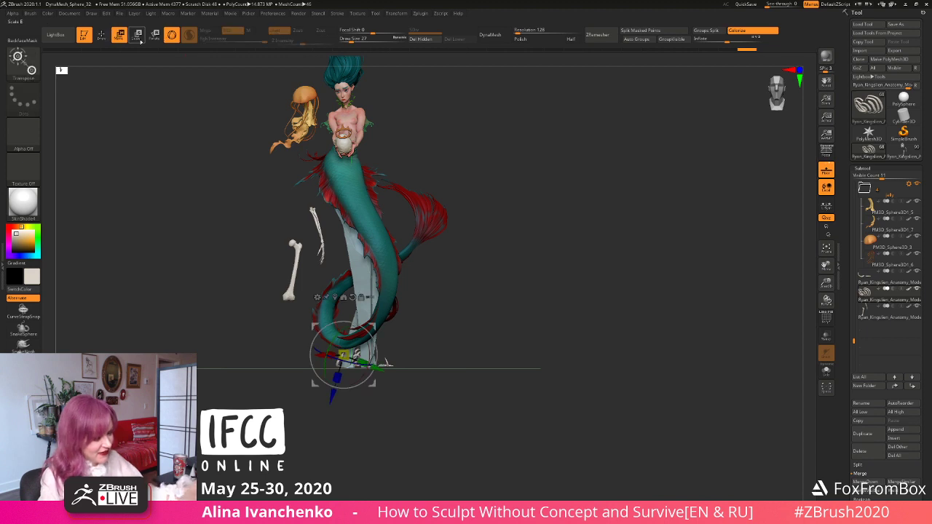
{"action": "left_click", "coordinate": [339, 297]}
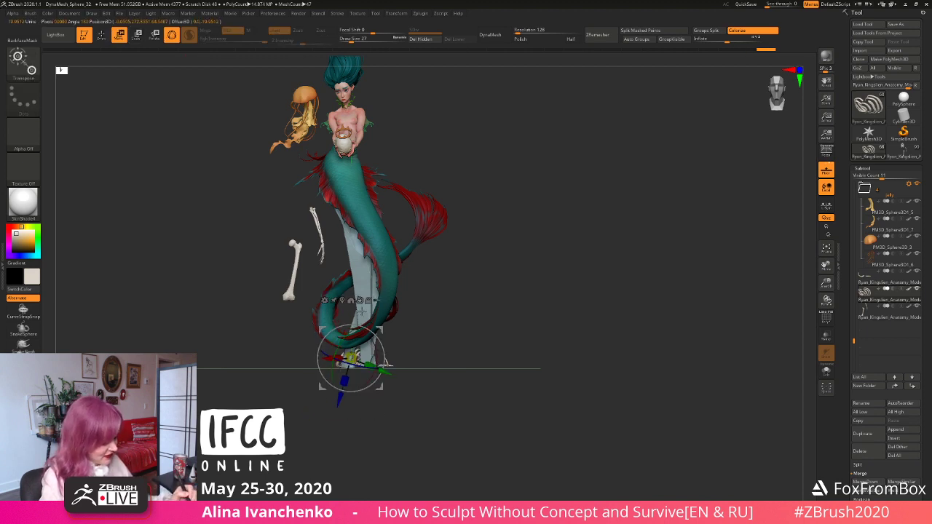
Step: Make the forearm and femur active, move them down beside the rock's base and rotate them toward the floor
{"action": "left_click", "coordinate": [903, 317]}
{"action": "left_click_drag", "start_coordinate": [311, 212], "coordinate": [394, 176]}
{"action": "left_click_drag", "start_coordinate": [311, 201], "coordinate": [439, 298]}
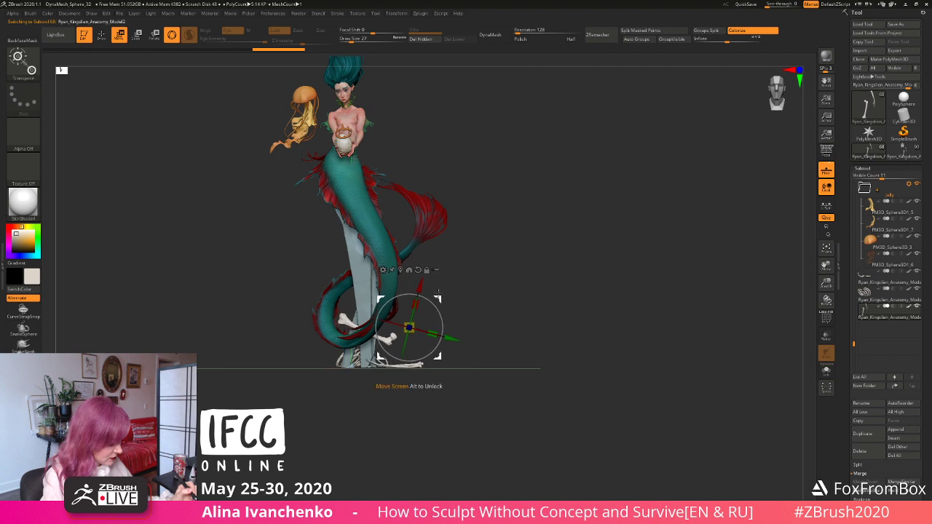
{"action": "left_click_drag", "start_coordinate": [604, 280], "coordinate": [435, 308]}
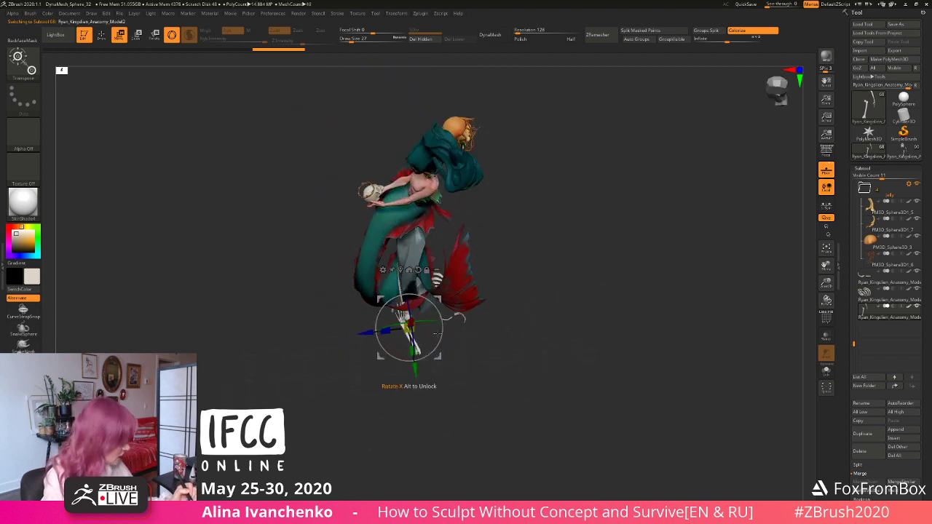
{"action": "left_click_drag", "start_coordinate": [436, 334], "coordinate": [437, 271]}
{"action": "left_click_drag", "start_coordinate": [437, 299], "coordinate": [470, 299]}
{"action": "mouse_move", "coordinate": [543, 294]}
{"action": "left_mouse_down"}
{"action": "mouse_move", "coordinate": [546, 240]}
{"action": "mouse_move", "coordinate": [510, 299]}
{"action": "mouse_move", "coordinate": [459, 328]}
{"action": "mouse_move", "coordinate": [479, 300]}
{"action": "mouse_move", "coordinate": [541, 301]}
{"action": "left_mouse_up"}
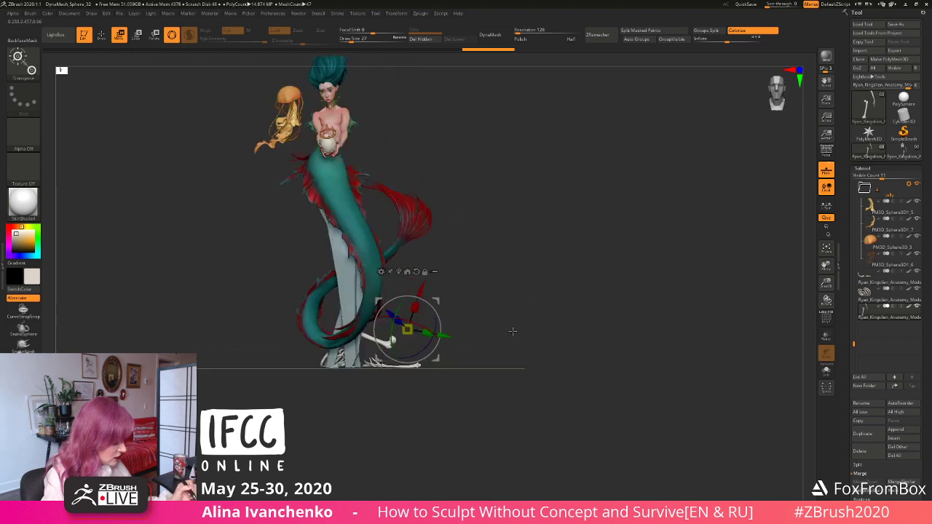
Step: Nudge the forearm and femur slightly sideways behind the rock's base while viewing the sculpt from above
{"action": "left_click_drag", "start_coordinate": [512, 331], "coordinate": [507, 328]}
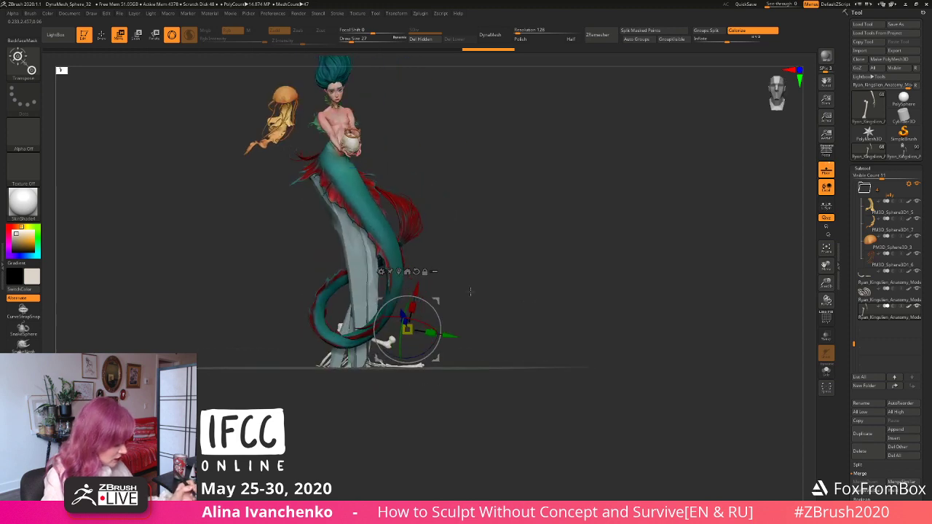
{"action": "left_click_drag", "start_coordinate": [471, 291], "coordinate": [446, 331]}
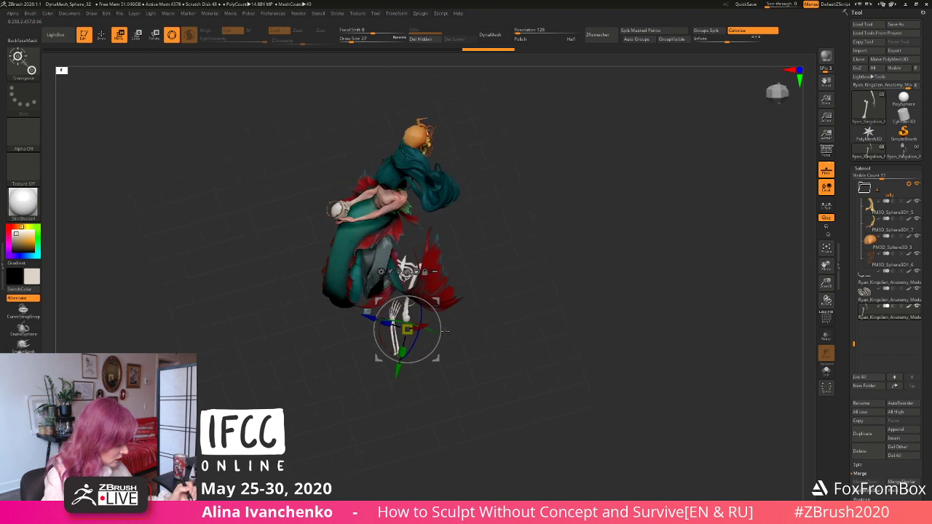
{"action": "left_click_drag", "start_coordinate": [431, 300], "coordinate": [432, 301]}
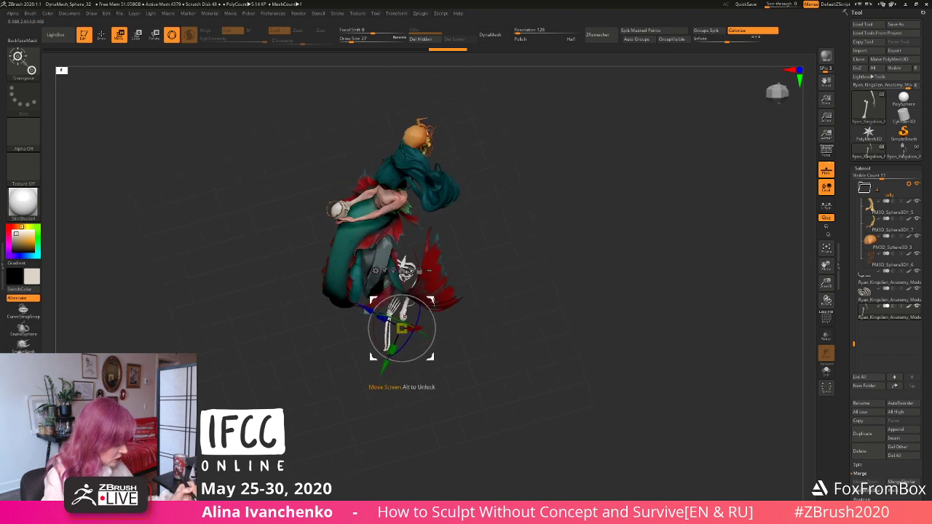
{"action": "left_click_drag", "start_coordinate": [491, 257], "coordinate": [495, 213]}
{"action": "left_click_drag", "start_coordinate": [478, 300], "coordinate": [443, 332]}
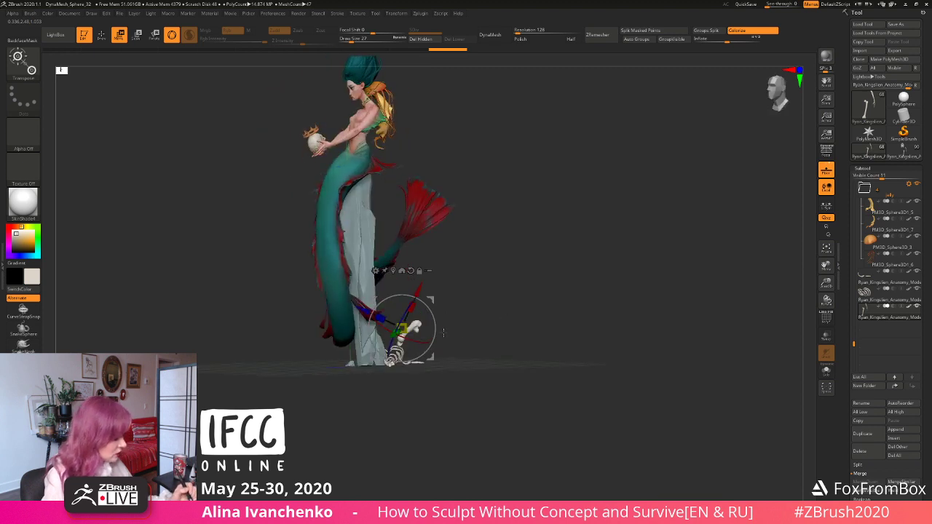
Step: Shift the forearm and femur slightly down and closer to the rock's base in the front view
{"action": "key", "text": "q"}
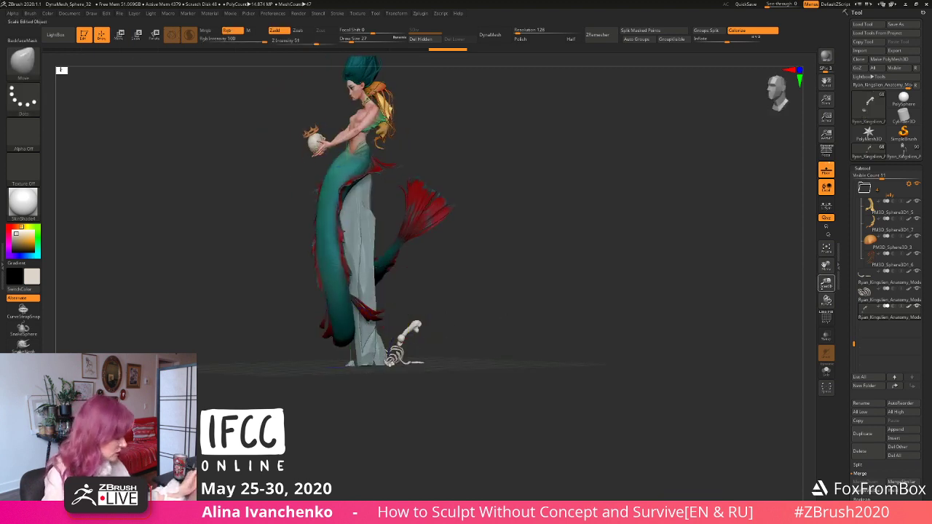
{"action": "left_click_drag", "start_coordinate": [825, 284], "coordinate": [775, 317]}
{"action": "left_click_drag", "start_coordinate": [431, 320], "coordinate": [529, 359]}
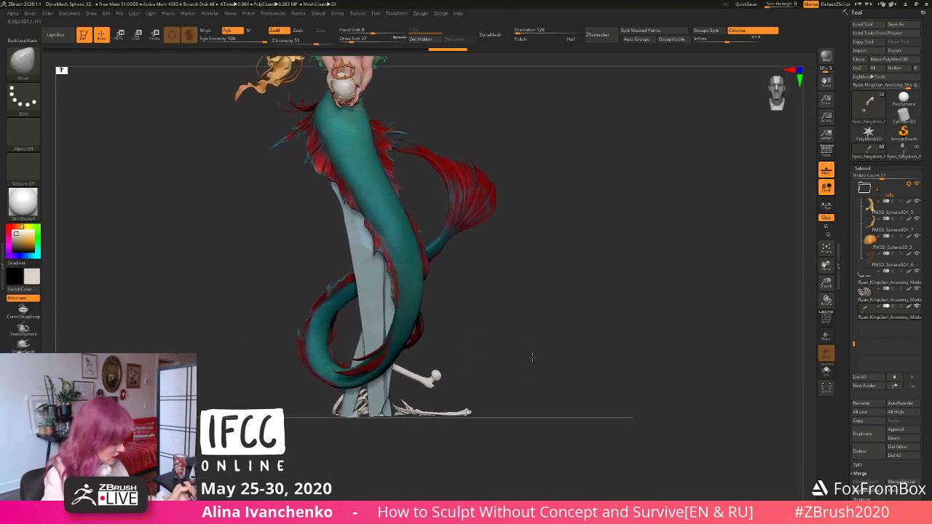
{"action": "key", "text": "w"}
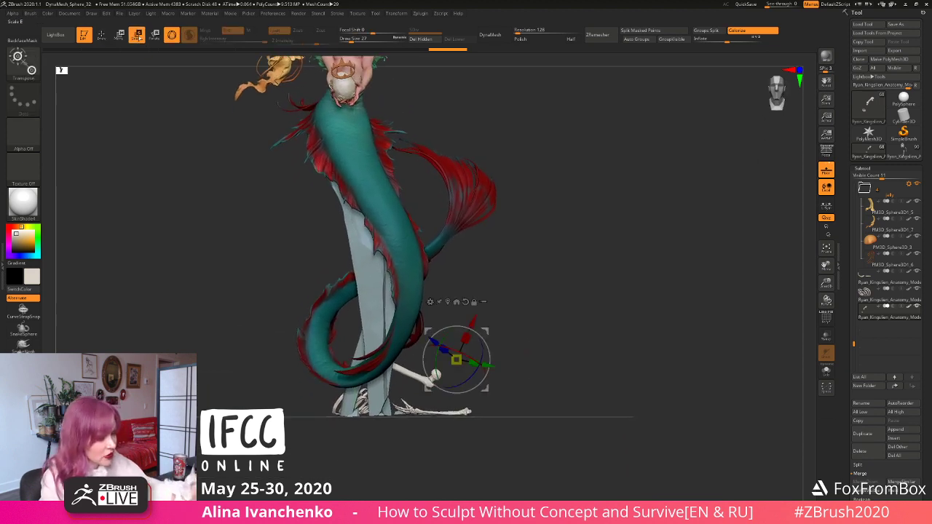
{"action": "left_click_drag", "start_coordinate": [456, 359], "coordinate": [451, 364]}
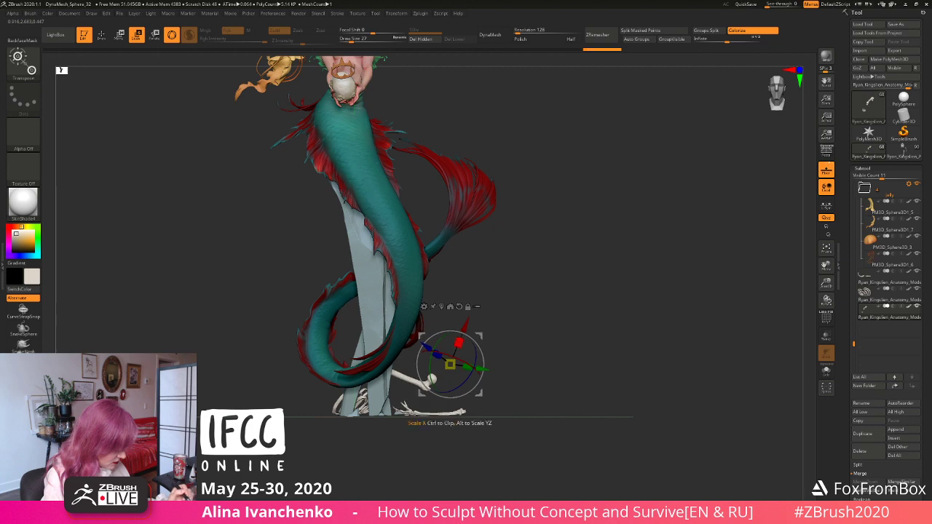
Step: Centre the gizmo on the femur with the forearm masked and rotate the femur level with the floor
{"action": "left_click", "coordinate": [413, 381]}
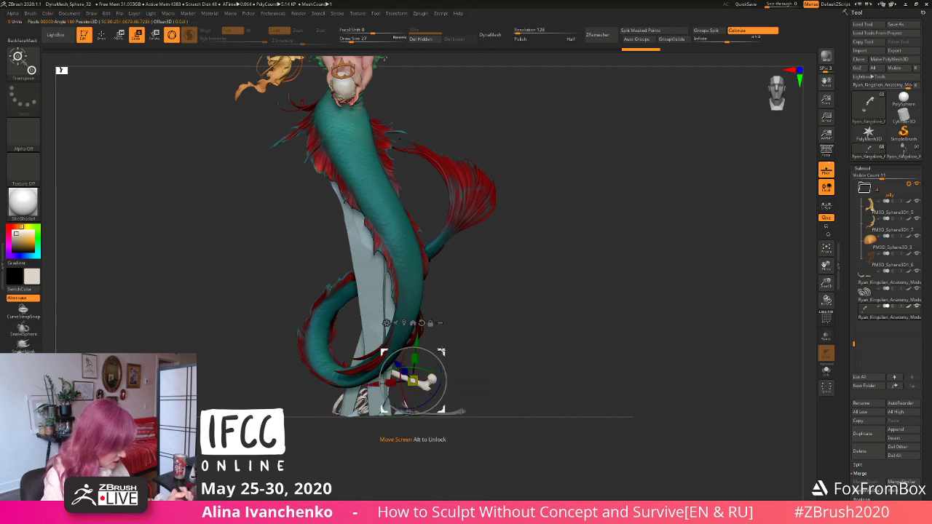
{"action": "left_click_drag", "start_coordinate": [441, 352], "coordinate": [515, 362]}
{"action": "left_click_drag", "start_coordinate": [641, 337], "coordinate": [540, 339]}
{"action": "left_click_drag", "start_coordinate": [613, 324], "coordinate": [457, 377], "text": "alt"}
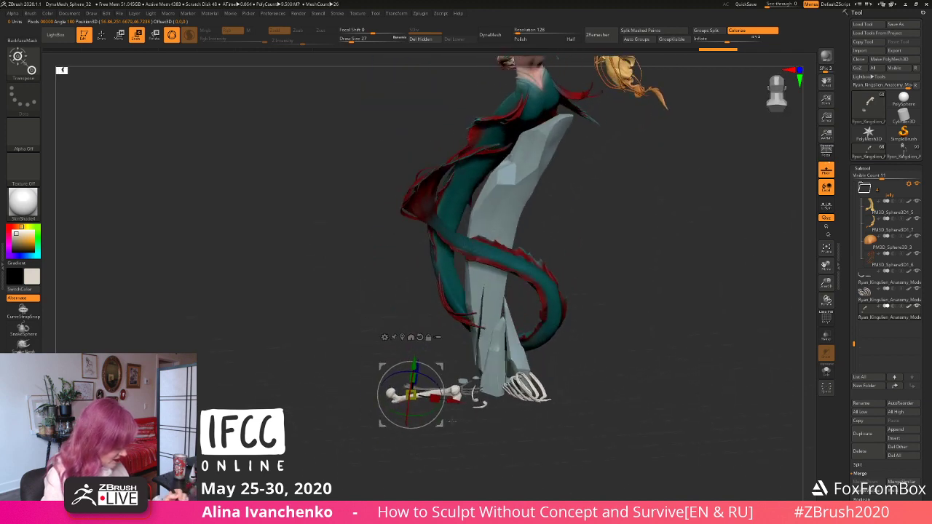
{"action": "left_click_drag", "start_coordinate": [453, 420], "coordinate": [477, 397]}
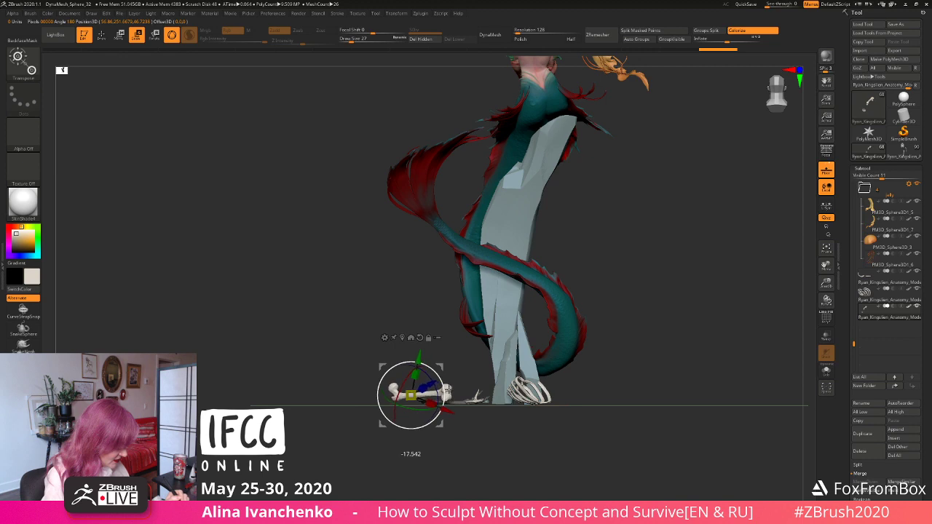
{"action": "left_click_drag", "start_coordinate": [442, 423], "coordinate": [546, 486]}
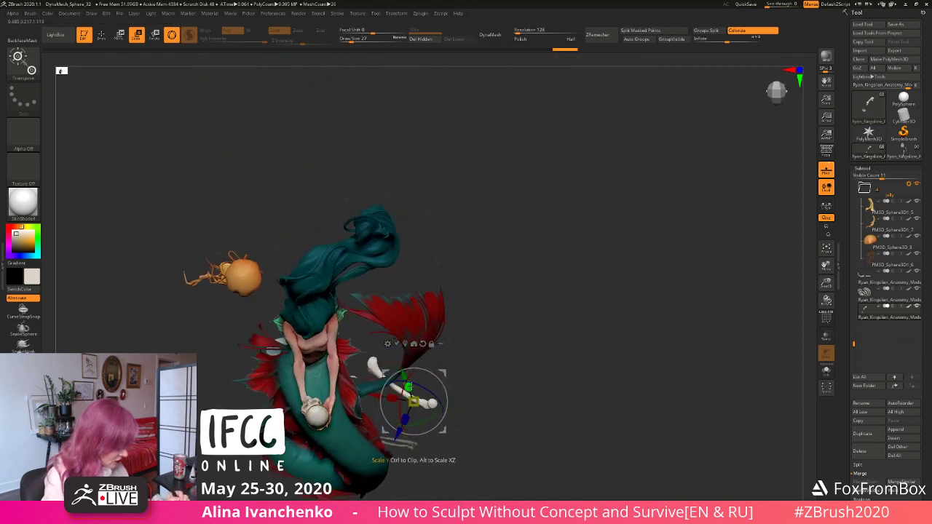
Step: Turn and reposition the femur beside the rib cage so it lies near the floor at the rock's base
{"action": "left_click_drag", "start_coordinate": [443, 377], "coordinate": [441, 326]}
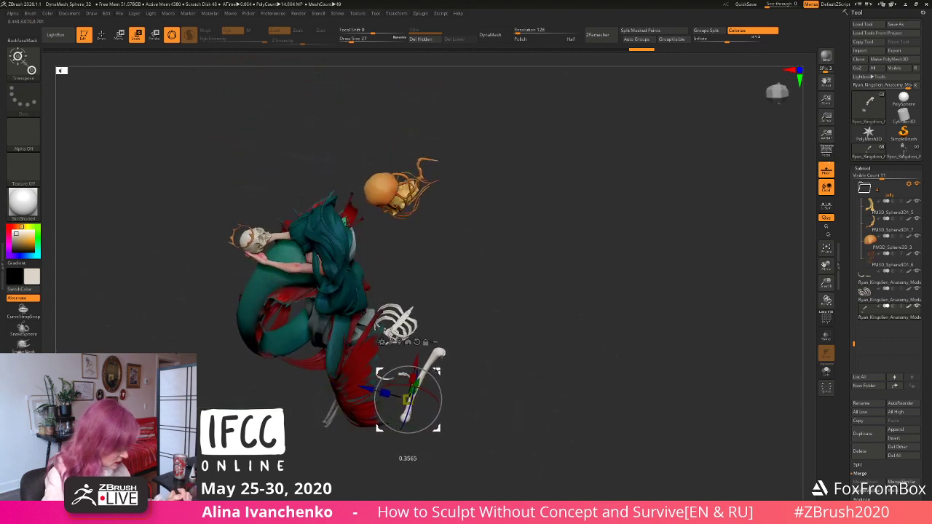
{"action": "left_click_drag", "start_coordinate": [472, 318], "coordinate": [472, 299]}
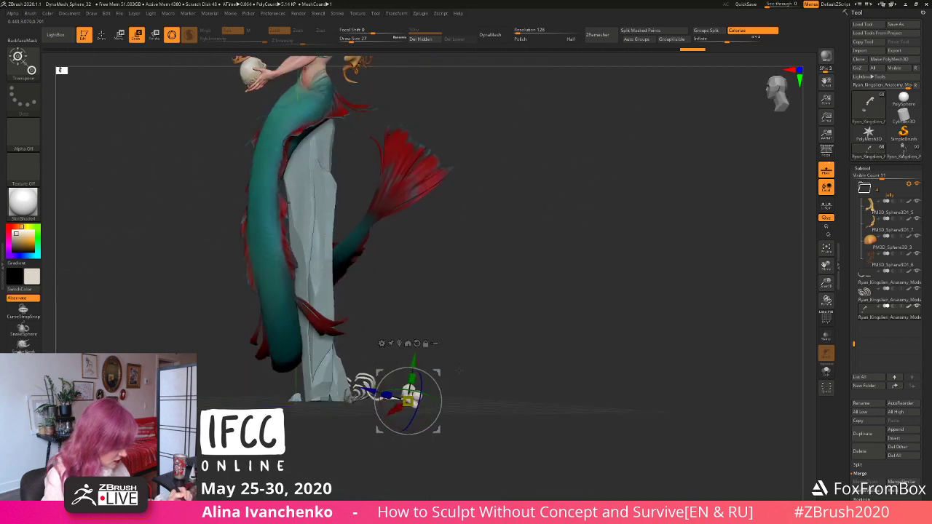
{"action": "mouse_move", "coordinate": [456, 371]}
{"action": "left_mouse_down"}
{"action": "mouse_move", "coordinate": [435, 374]}
{"action": "mouse_move", "coordinate": [439, 390]}
{"action": "left_mouse_up"}
{"action": "left_click_drag", "start_coordinate": [502, 335], "coordinate": [595, 333]}
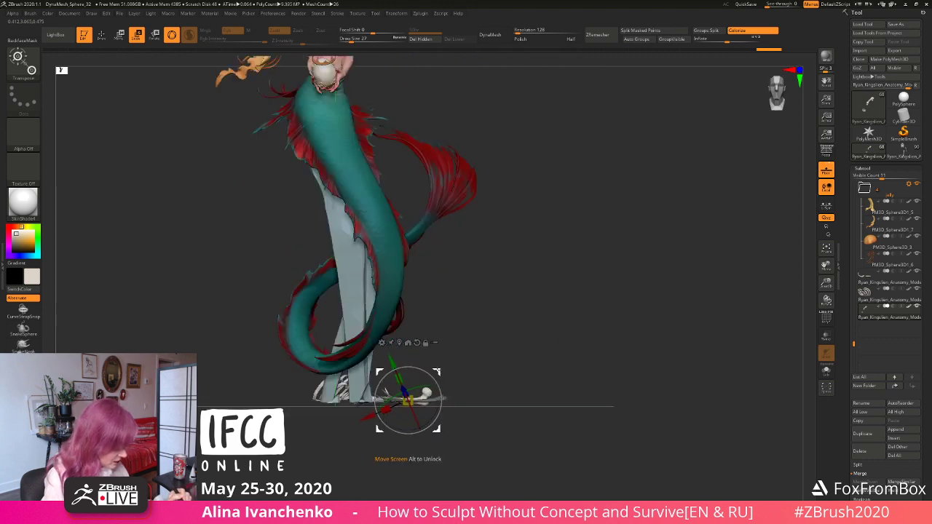
{"action": "left_click_drag", "start_coordinate": [435, 373], "coordinate": [433, 363]}
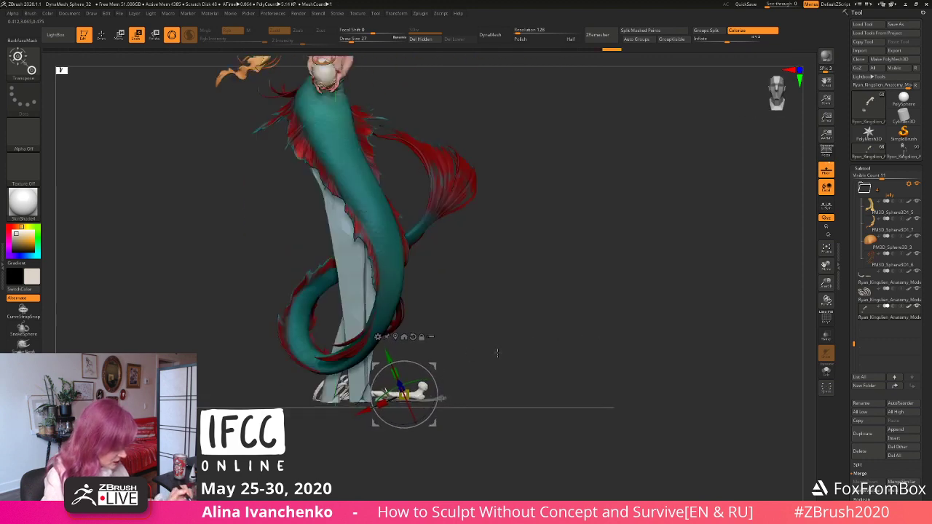
{"action": "left_click_drag", "start_coordinate": [497, 353], "coordinate": [505, 293]}
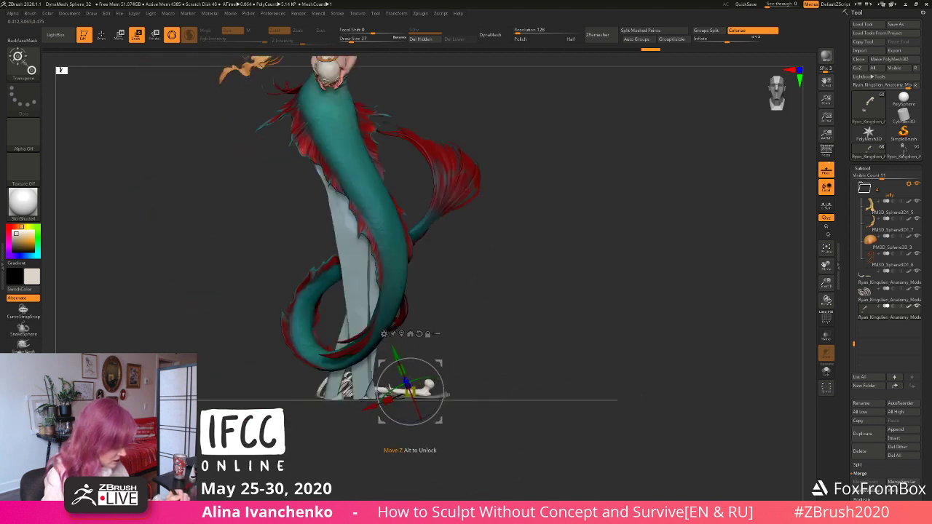
{"action": "mouse_move", "coordinate": [440, 363]}
{"action": "left_mouse_down"}
{"action": "mouse_move", "coordinate": [435, 373]}
{"action": "mouse_move", "coordinate": [437, 366]}
{"action": "left_mouse_up"}
{"action": "left_click", "coordinate": [103, 35]}
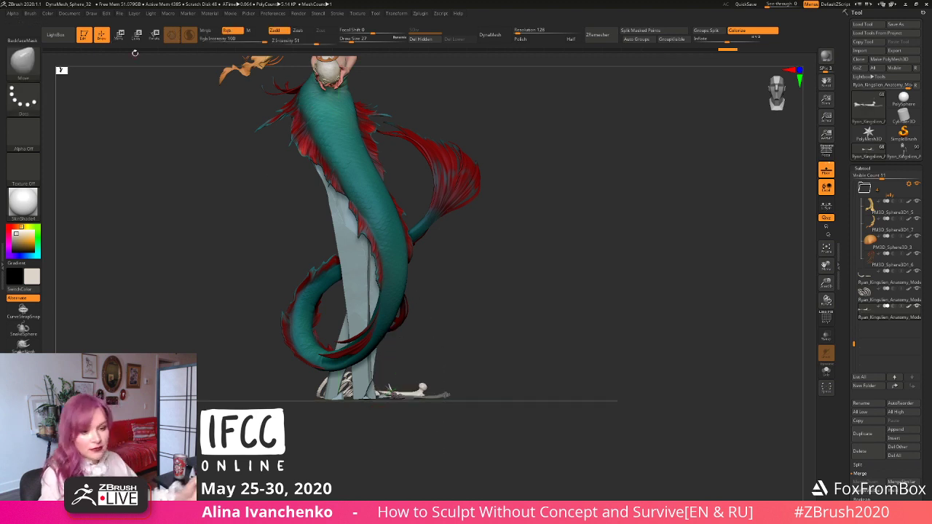
Step: Examine the placed bones from the front, both up close and against the whole mermaid
{"action": "left_click_drag", "start_coordinate": [531, 288], "coordinate": [526, 301]}
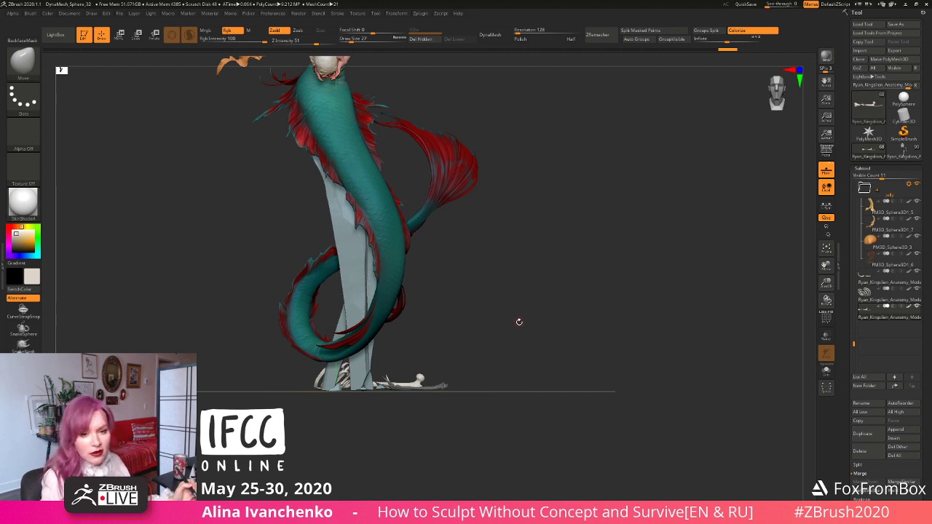
{"action": "mouse_move", "coordinate": [525, 298]}
{"action": "left_mouse_down"}
{"action": "mouse_move", "coordinate": [518, 314]}
{"action": "mouse_move", "coordinate": [532, 308]}
{"action": "mouse_move", "coordinate": [502, 317]}
{"action": "mouse_move", "coordinate": [525, 313]}
{"action": "mouse_move", "coordinate": [502, 312]}
{"action": "mouse_move", "coordinate": [501, 333]}
{"action": "left_mouse_up"}
{"action": "mouse_move", "coordinate": [666, 350]}
{"action": "left_mouse_down", "text": "alt"}
{"action": "mouse_move", "coordinate": [499, 274]}
{"action": "mouse_move", "coordinate": [478, 280]}
{"action": "left_mouse_up", "text": "alt"}
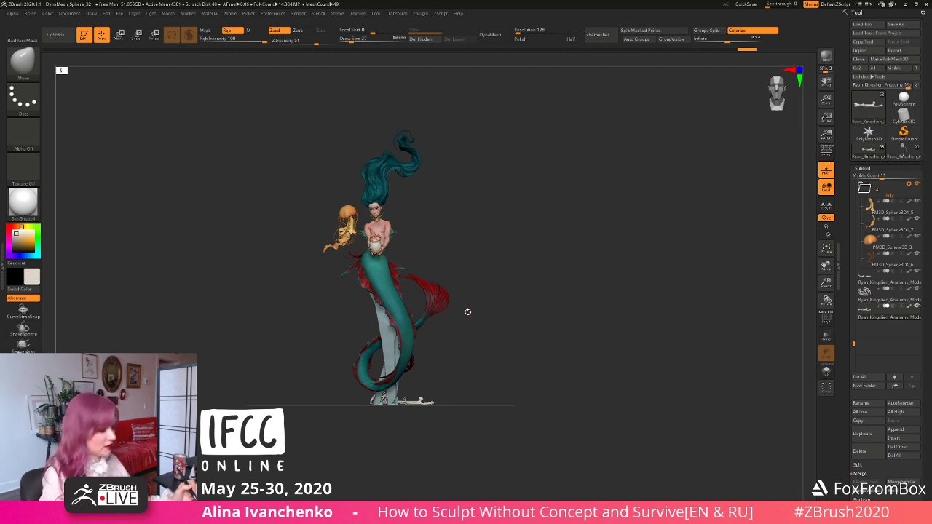
{"action": "left_click_drag", "start_coordinate": [515, 231], "coordinate": [543, 313], "text": "alt"}
{"action": "left_click_drag", "start_coordinate": [526, 279], "coordinate": [531, 316], "text": "alt"}
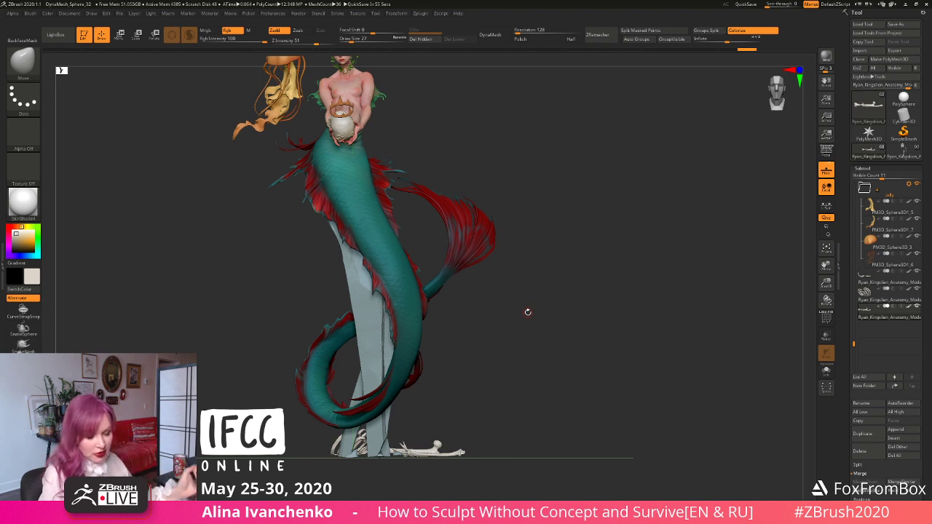
{"action": "left_click_drag", "start_coordinate": [539, 267], "coordinate": [513, 303]}
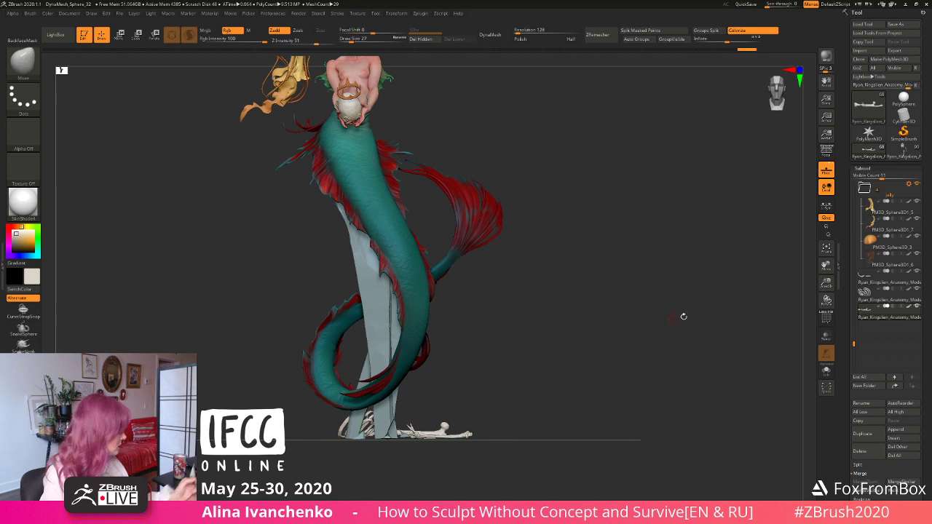
{"action": "left_click_drag", "start_coordinate": [823, 281], "coordinate": [750, 287]}
{"action": "left_click_drag", "start_coordinate": [516, 295], "coordinate": [470, 282], "text": "alt"}
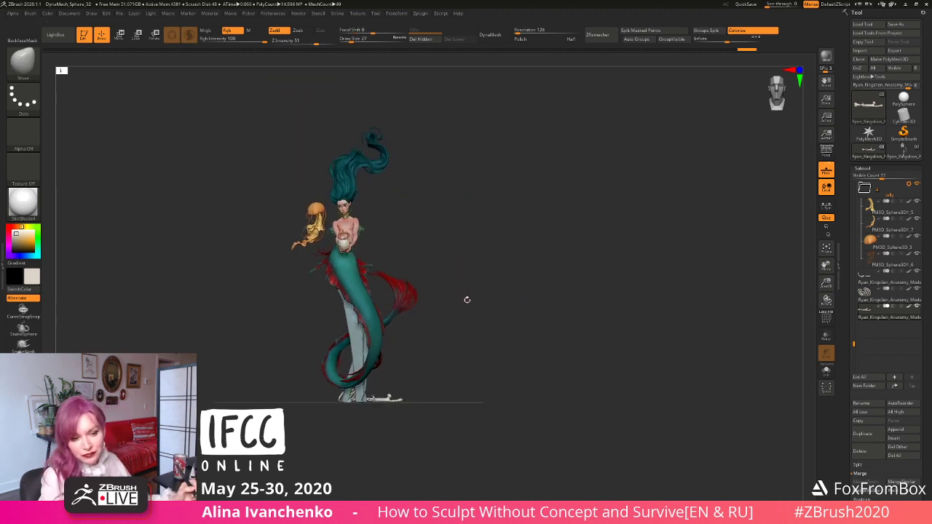
{"action": "left_click_drag", "start_coordinate": [467, 299], "coordinate": [542, 289], "text": "alt"}
Step: Rotate the femur in the side view to change how it lies next to the rib cage
{"action": "left_click_drag", "start_coordinate": [826, 283], "coordinate": [806, 355]}
{"action": "left_click_drag", "start_coordinate": [404, 445], "coordinate": [432, 440]}
{"action": "left_click", "coordinate": [441, 391], "text": "ctrl+shift"}
{"action": "left_click", "coordinate": [511, 343], "text": "ctrl"}
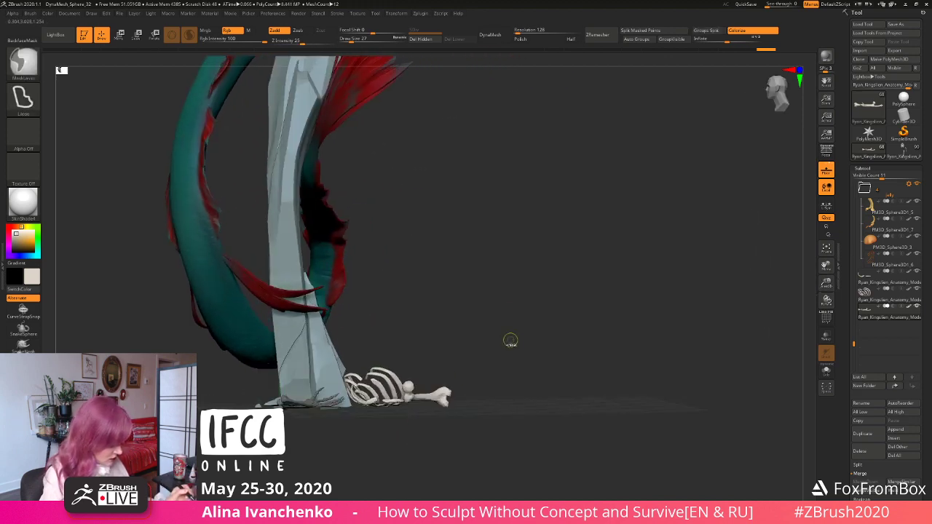
{"action": "key", "text": "w"}
{"action": "left_click_drag", "start_coordinate": [510, 340], "coordinate": [502, 329]}
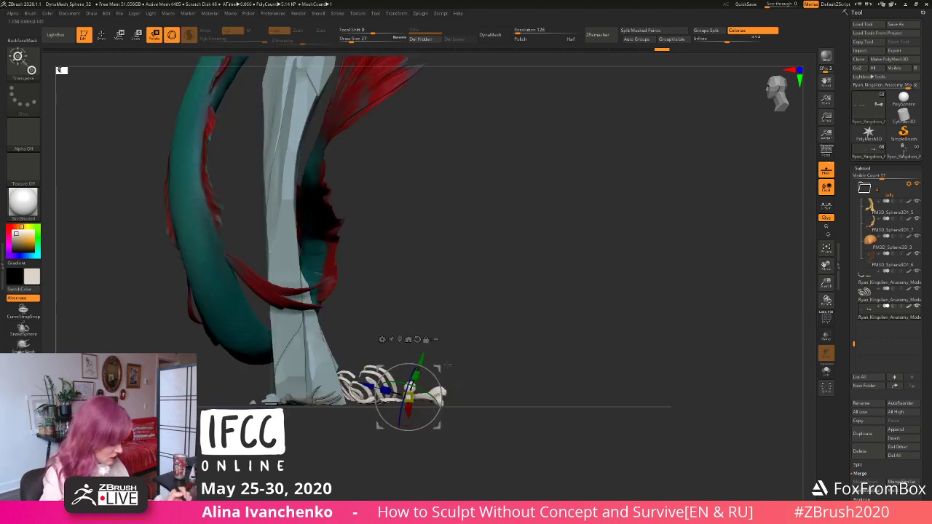
{"action": "left_click_drag", "start_coordinate": [410, 393], "coordinate": [408, 396]}
Step: Level the femur from behind and lower it onto the floor against the rib cage
{"action": "left_click_drag", "start_coordinate": [382, 357], "coordinate": [394, 352]}
{"action": "left_click_drag", "start_coordinate": [501, 330], "coordinate": [415, 332]}
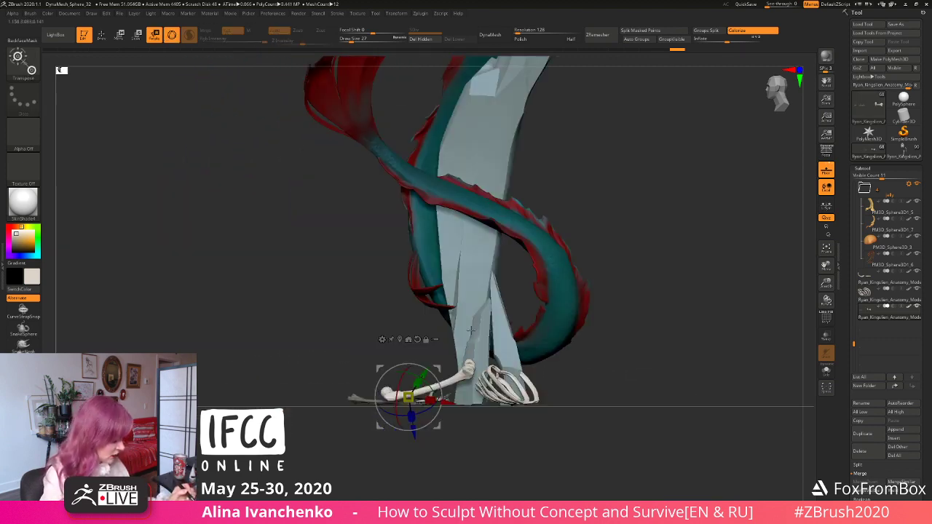
{"action": "left_click_drag", "start_coordinate": [375, 400], "coordinate": [446, 391]}
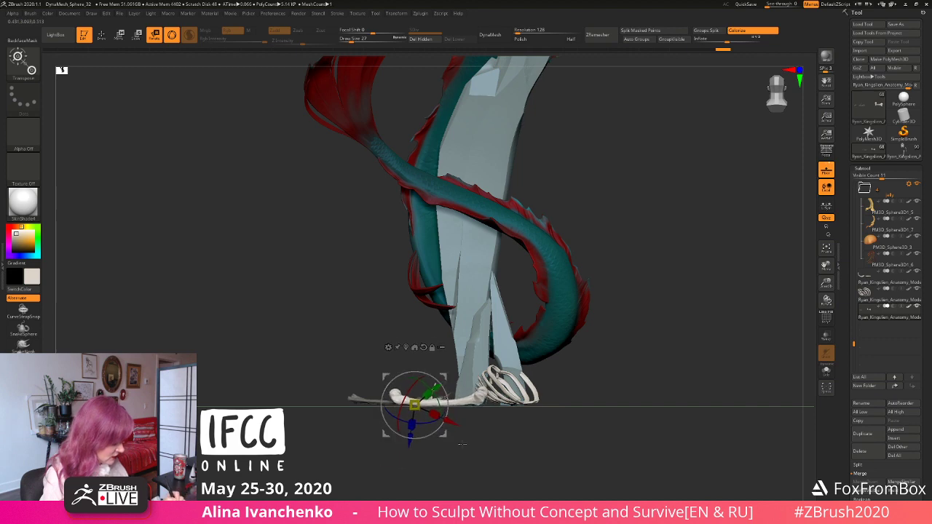
{"action": "left_click_drag", "start_coordinate": [462, 443], "coordinate": [523, 442]}
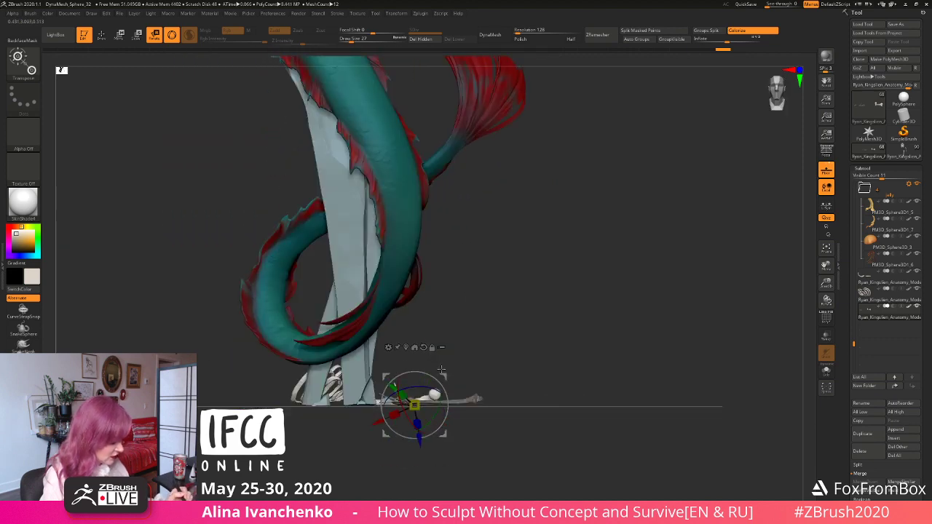
{"action": "left_click", "coordinate": [101, 35]}
Step: Examine the whole mermaid from above and from the front with the bones around the rock's base
{"action": "key", "text": "f"}
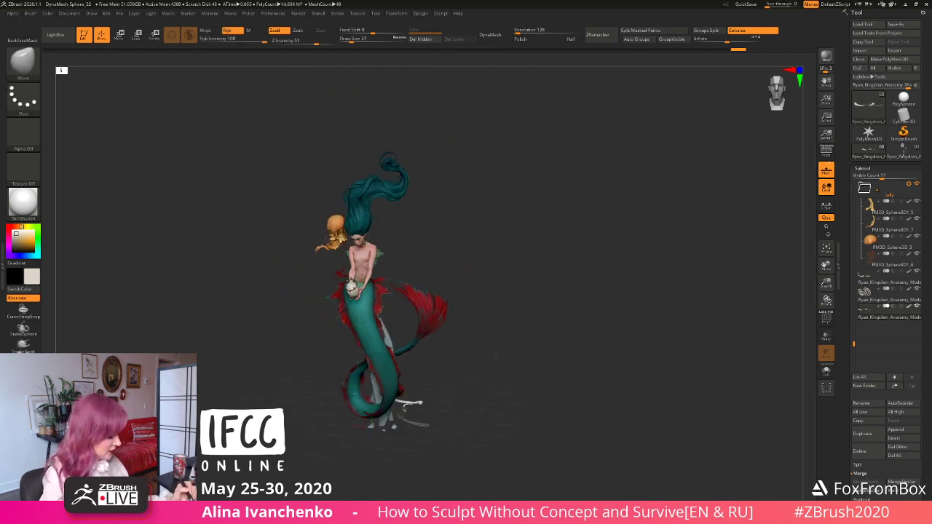
{"action": "mouse_move", "coordinate": [495, 357]}
{"action": "left_mouse_down"}
{"action": "mouse_move", "coordinate": [490, 339]}
{"action": "mouse_move", "coordinate": [493, 374]}
{"action": "mouse_move", "coordinate": [475, 389]}
{"action": "mouse_move", "coordinate": [474, 327]}
{"action": "mouse_move", "coordinate": [500, 329]}
{"action": "mouse_move", "coordinate": [505, 374]}
{"action": "mouse_move", "coordinate": [495, 385]}
{"action": "left_mouse_up"}
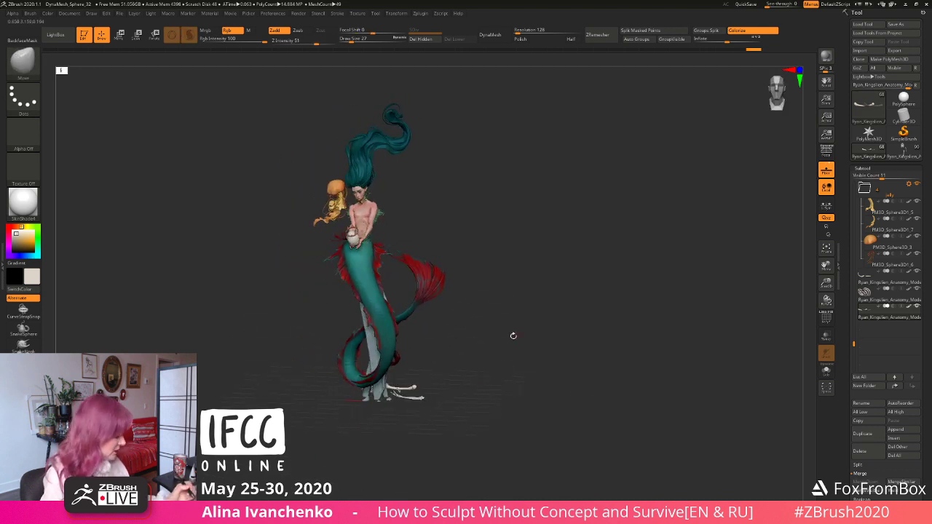
{"action": "left_click_drag", "start_coordinate": [513, 336], "coordinate": [485, 339], "text": "shift"}
{"action": "left_click_drag", "start_coordinate": [431, 348], "coordinate": [486, 357]}
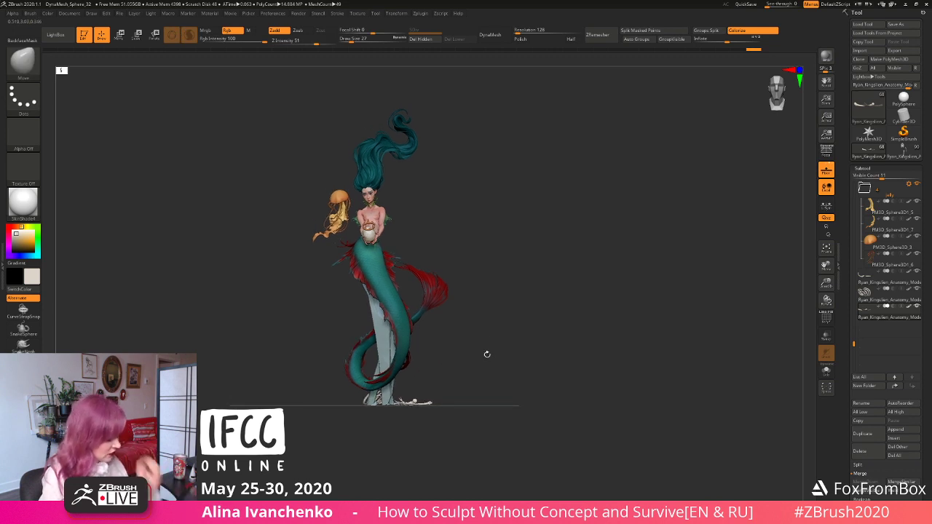
{"action": "mouse_move", "coordinate": [487, 355]}
{"action": "left_mouse_down"}
{"action": "mouse_move", "coordinate": [476, 342]}
{"action": "mouse_move", "coordinate": [478, 353]}
{"action": "left_mouse_up"}
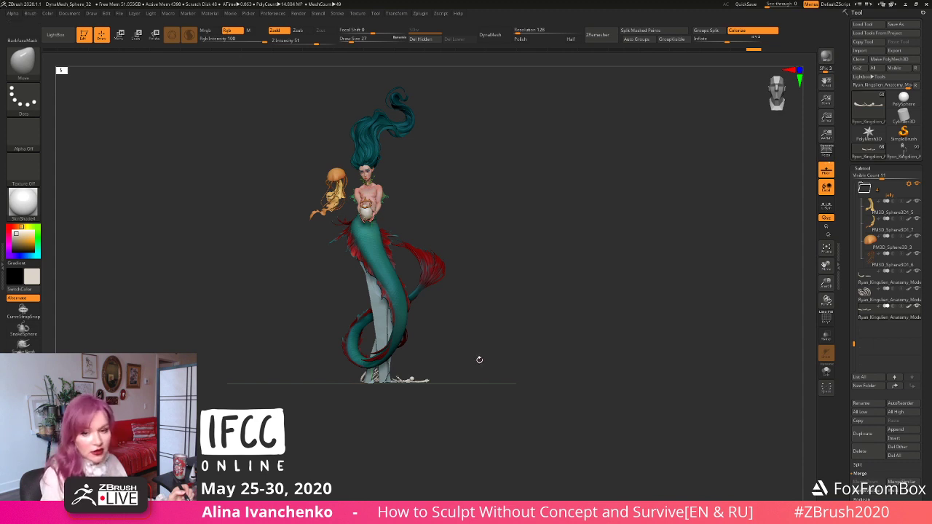
{"action": "left_click_drag", "start_coordinate": [483, 340], "coordinate": [480, 350]}
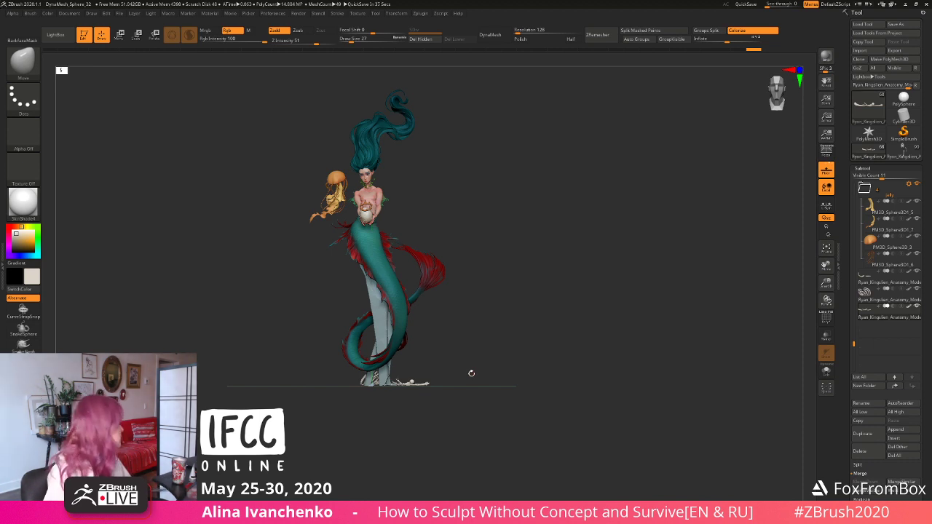
{"action": "left_click_drag", "start_coordinate": [514, 308], "coordinate": [579, 349], "text": "alt"}
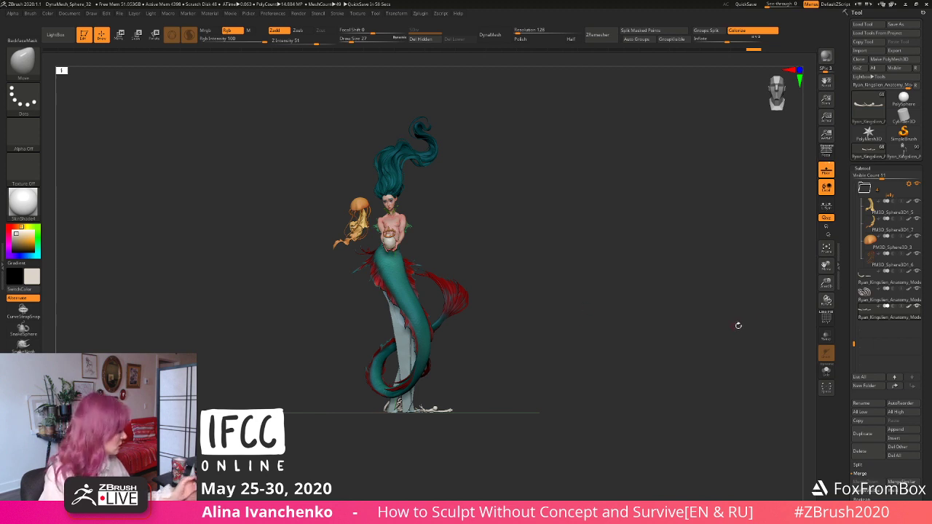
{"action": "left_click_drag", "start_coordinate": [826, 282], "coordinate": [823, 327]}
{"action": "left_click_drag", "start_coordinate": [540, 284], "coordinate": [518, 358], "text": "alt"}
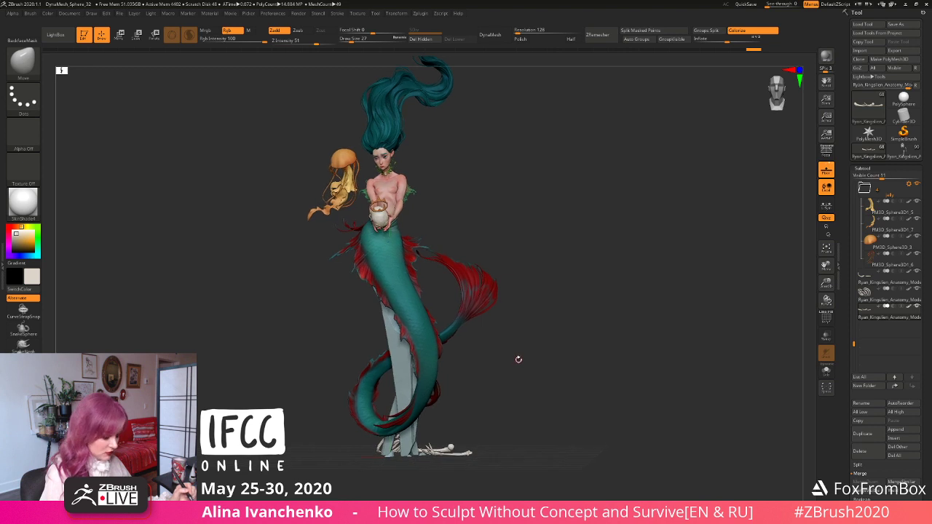
Step: Sample the bone colour from the skull in the mermaid's hands and darken it to a deeper tan for painting
{"action": "left_click_drag", "start_coordinate": [566, 317], "coordinate": [540, 335]}
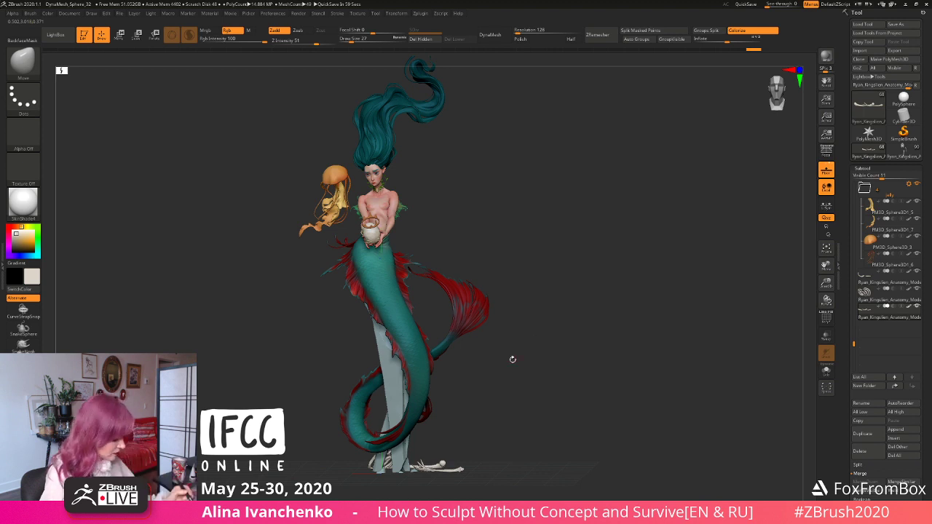
{"action": "left_click_drag", "start_coordinate": [513, 359], "coordinate": [495, 344]}
{"action": "left_click_drag", "start_coordinate": [826, 283], "coordinate": [808, 327]}
{"action": "left_click_drag", "start_coordinate": [523, 325], "coordinate": [542, 322]}
{"action": "left_click_drag", "start_coordinate": [427, 442], "coordinate": [391, 428]}
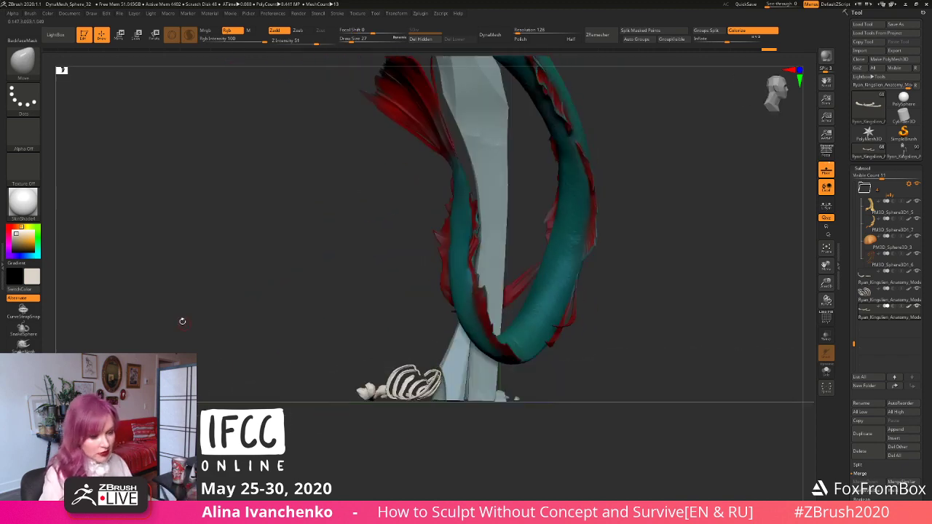
{"action": "left_click_drag", "start_coordinate": [617, 150], "coordinate": [563, 314], "text": "alt"}
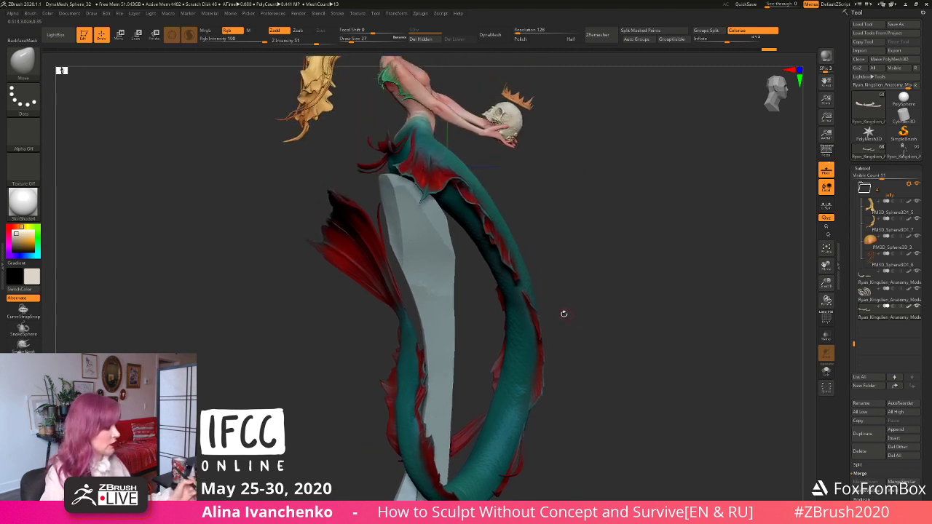
{"action": "left_click_drag", "start_coordinate": [26, 252], "coordinate": [18, 238]}
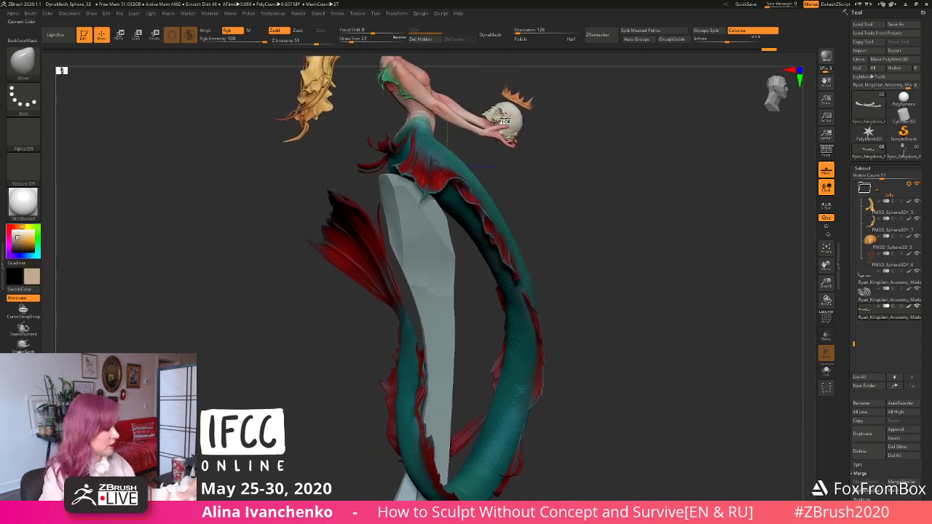
{"action": "left_click_drag", "start_coordinate": [266, 261], "coordinate": [284, 240], "text": "alt"}
{"action": "left_click", "coordinate": [18, 241]}
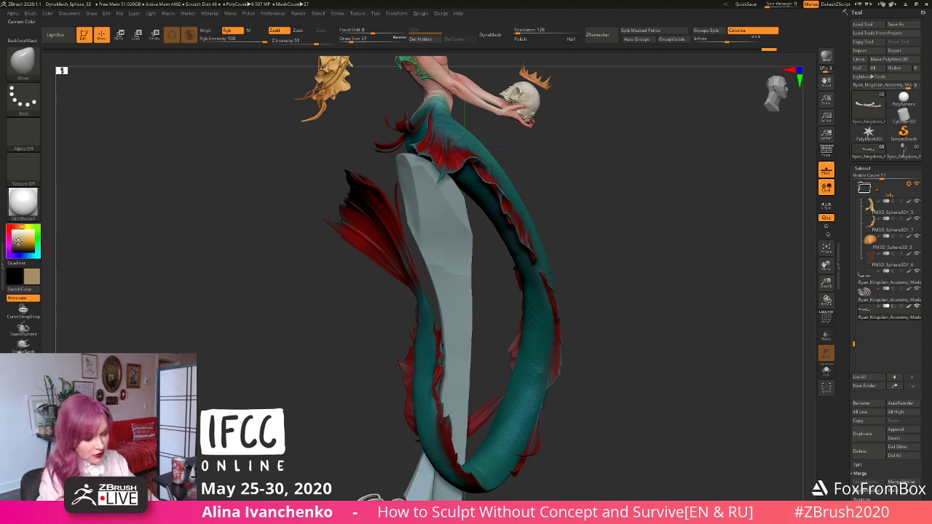
Step: Paint the rib cage on the floor with the tan colour, using the Standard brush in Rgb mode at draw size 90
{"action": "left_click", "coordinate": [361, 43]}
{"action": "left_click_drag", "start_coordinate": [623, 325], "coordinate": [613, 242], "text": "alt"}
{"action": "left_click", "coordinate": [867, 291]}
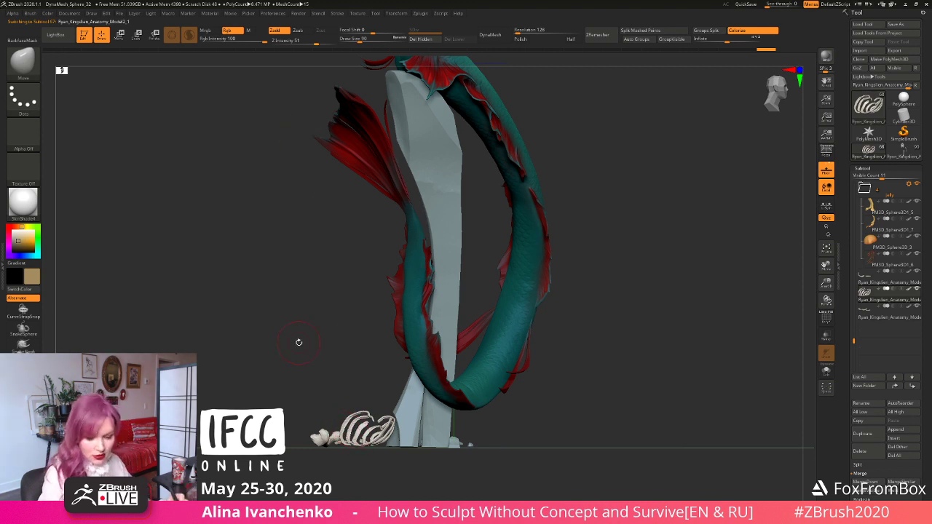
{"action": "key", "text": "b"}
{"action": "key", "text": "s"}
{"action": "key", "text": "t"}
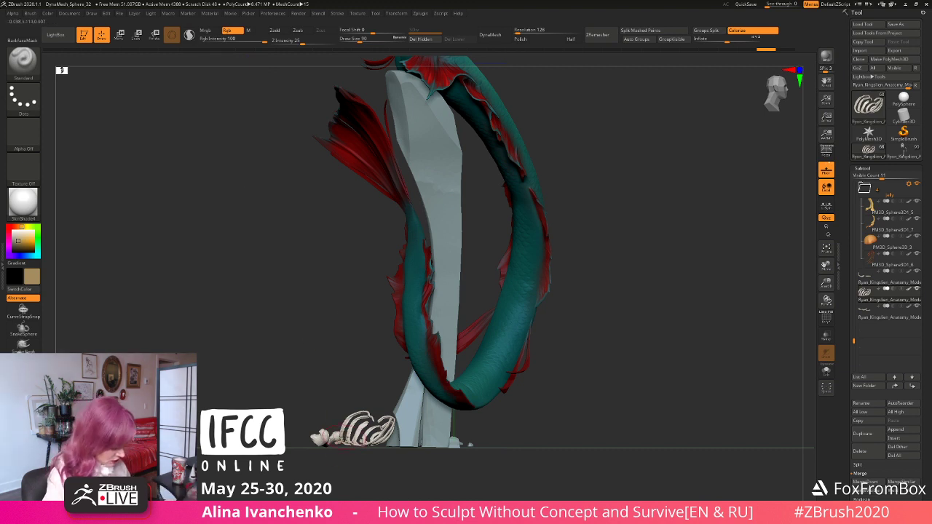
{"action": "right_click_drag", "start_coordinate": [356, 428], "coordinate": [353, 436]}
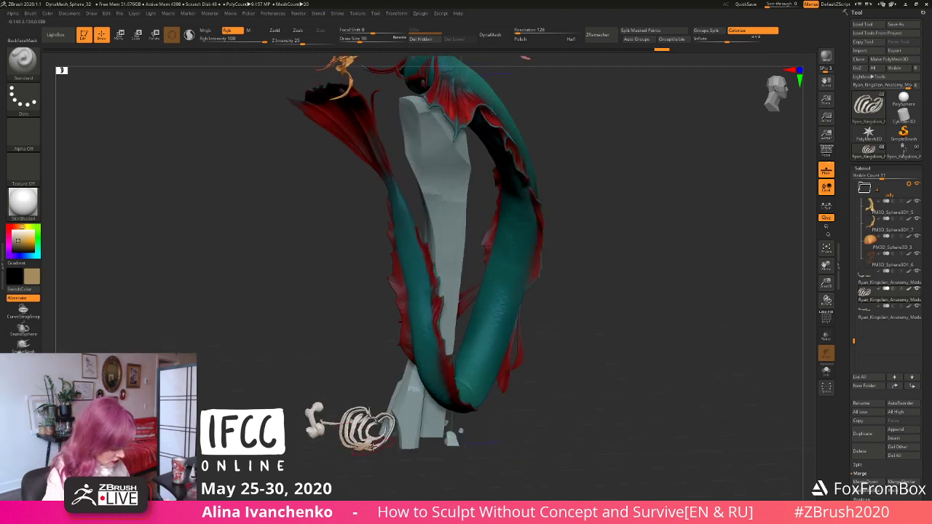
{"action": "left_click_drag", "start_coordinate": [350, 483], "coordinate": [333, 474]}
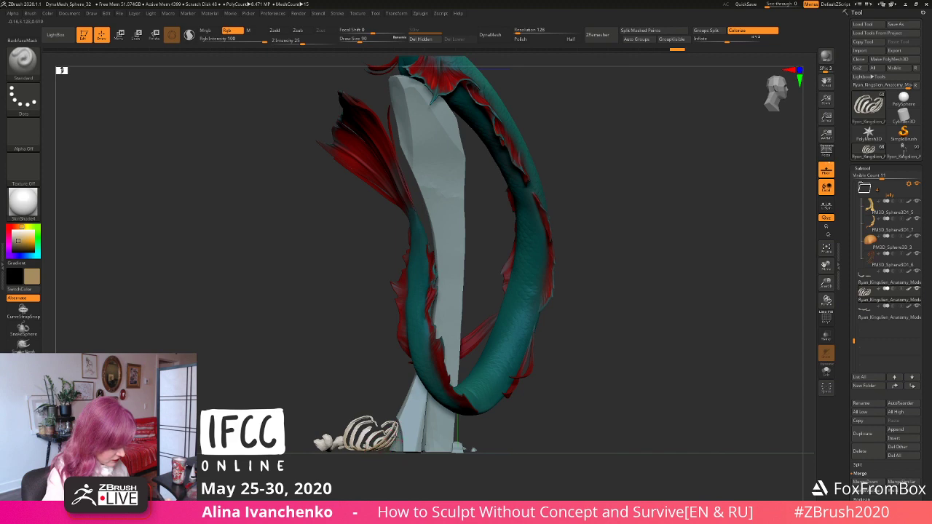
{"action": "left_click_drag", "start_coordinate": [395, 438], "coordinate": [324, 440]}
Step: Paint tan tones over the remaining bones around the rock's base, working on them from several sides
{"action": "left_click", "coordinate": [323, 440], "text": "alt"}
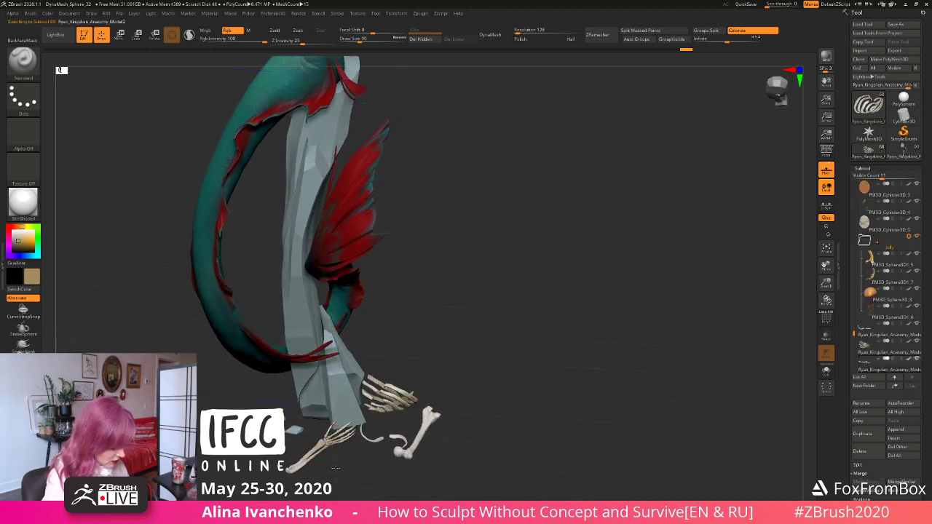
{"action": "left_click_drag", "start_coordinate": [345, 437], "coordinate": [324, 433]}
{"action": "left_click_drag", "start_coordinate": [307, 475], "coordinate": [400, 397]}
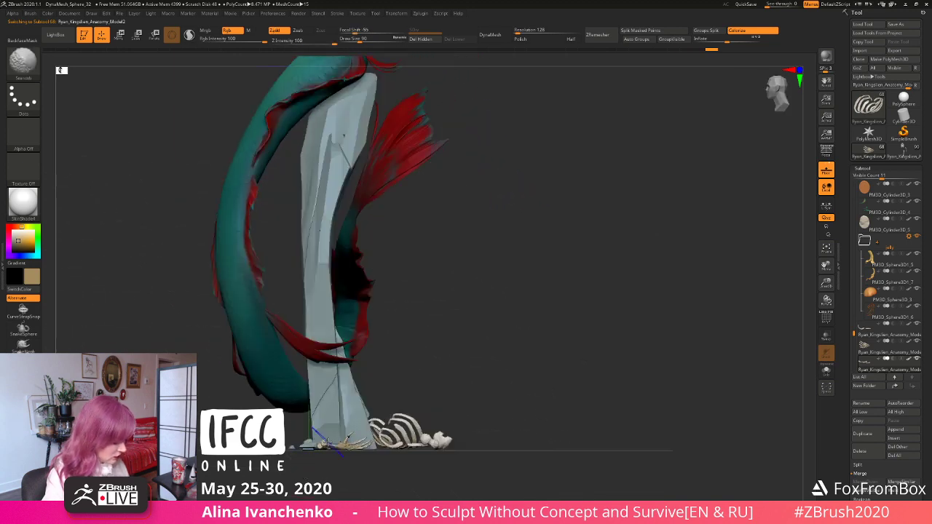
{"action": "mouse_move", "coordinate": [456, 387]}
{"action": "left_mouse_down", "text": "alt"}
{"action": "mouse_move", "coordinate": [447, 374]}
{"action": "mouse_move", "coordinate": [429, 396]}
{"action": "mouse_move", "coordinate": [439, 393]}
{"action": "left_mouse_up", "text": "alt"}
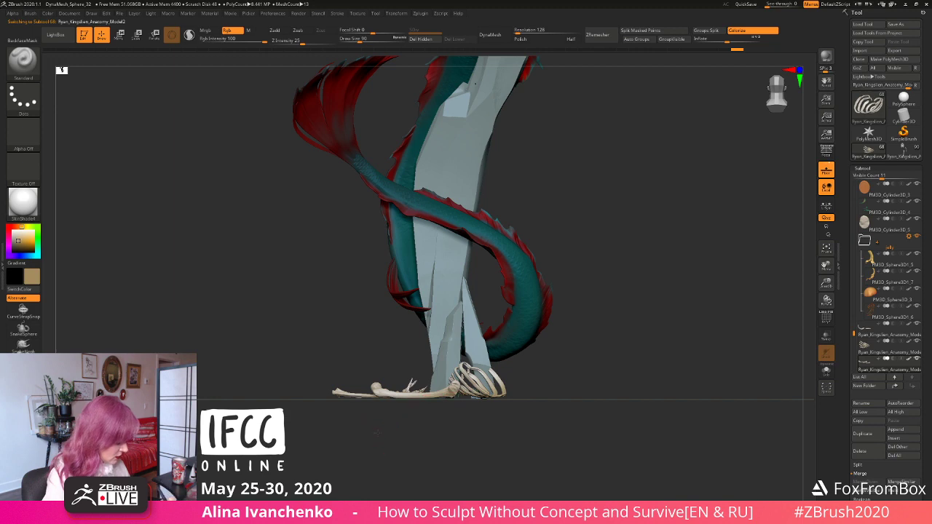
{"action": "left_click_drag", "start_coordinate": [443, 430], "coordinate": [435, 448]}
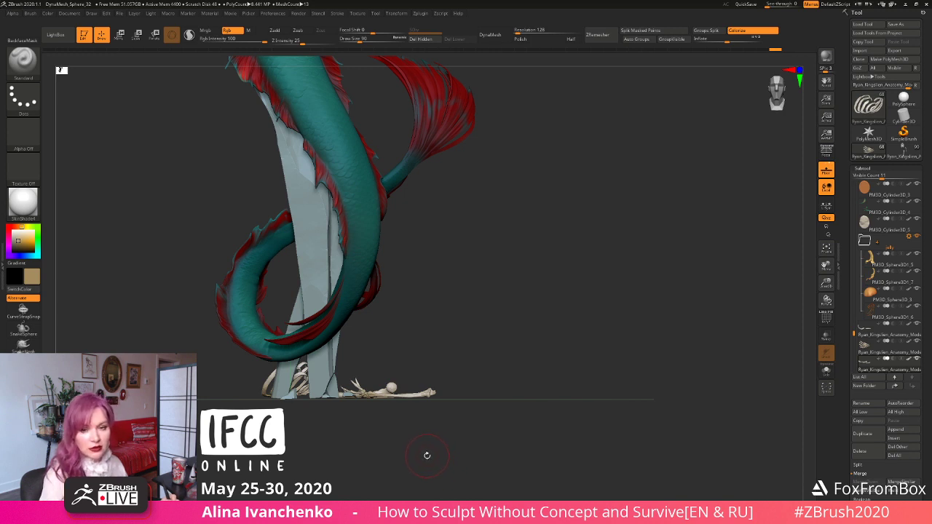
{"action": "mouse_move", "coordinate": [427, 456]}
{"action": "left_mouse_down"}
{"action": "mouse_move", "coordinate": [401, 454]}
{"action": "mouse_move", "coordinate": [413, 438]}
{"action": "mouse_move", "coordinate": [391, 442]}
{"action": "mouse_move", "coordinate": [387, 383]}
{"action": "left_mouse_up"}
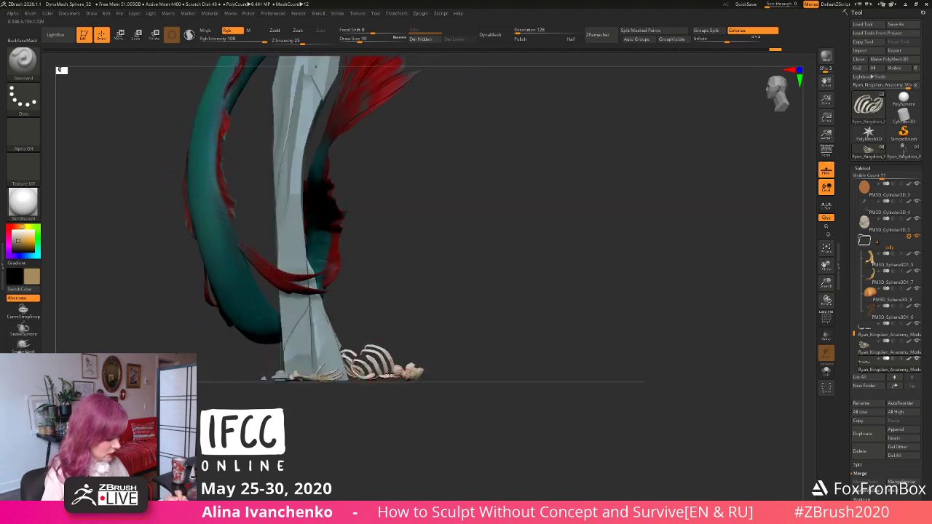
{"action": "left_click_drag", "start_coordinate": [620, 333], "coordinate": [676, 267], "text": "alt"}
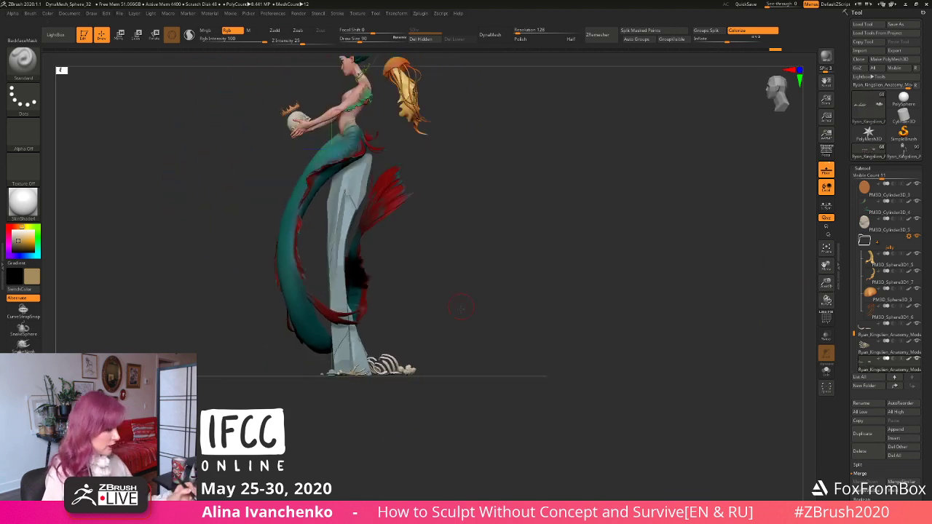
Step: Check the whole mermaid with the painted bones from the front and save the file
{"action": "mouse_move", "coordinate": [466, 306]}
{"action": "left_mouse_down"}
{"action": "mouse_move", "coordinate": [487, 333]}
{"action": "mouse_move", "coordinate": [474, 340]}
{"action": "mouse_move", "coordinate": [474, 331]}
{"action": "mouse_move", "coordinate": [496, 339]}
{"action": "mouse_move", "coordinate": [480, 344]}
{"action": "mouse_move", "coordinate": [561, 323]}
{"action": "mouse_move", "coordinate": [553, 344]}
{"action": "mouse_move", "coordinate": [510, 373]}
{"action": "mouse_move", "coordinate": [515, 384]}
{"action": "mouse_move", "coordinate": [508, 378]}
{"action": "left_mouse_up"}
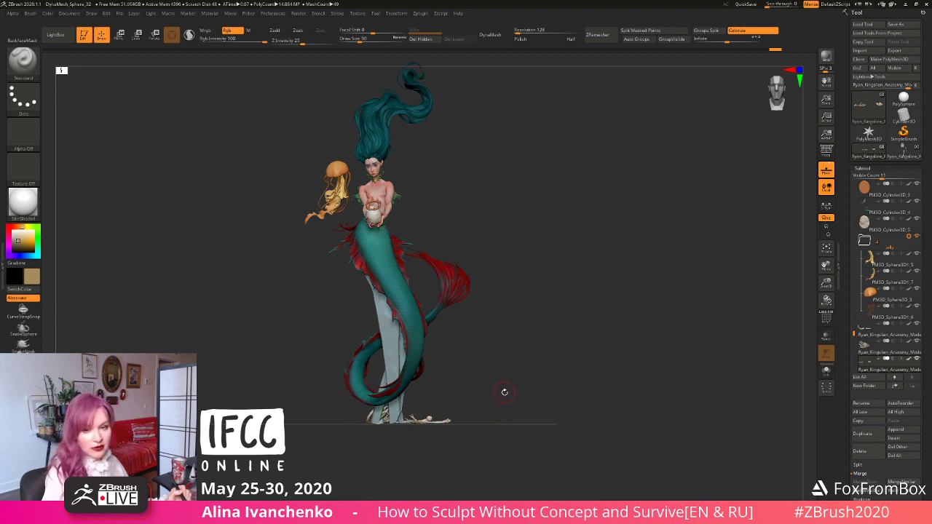
{"action": "mouse_move", "coordinate": [501, 391]}
{"action": "left_mouse_down"}
{"action": "mouse_move", "coordinate": [508, 374]}
{"action": "mouse_move", "coordinate": [502, 385]}
{"action": "left_mouse_up"}
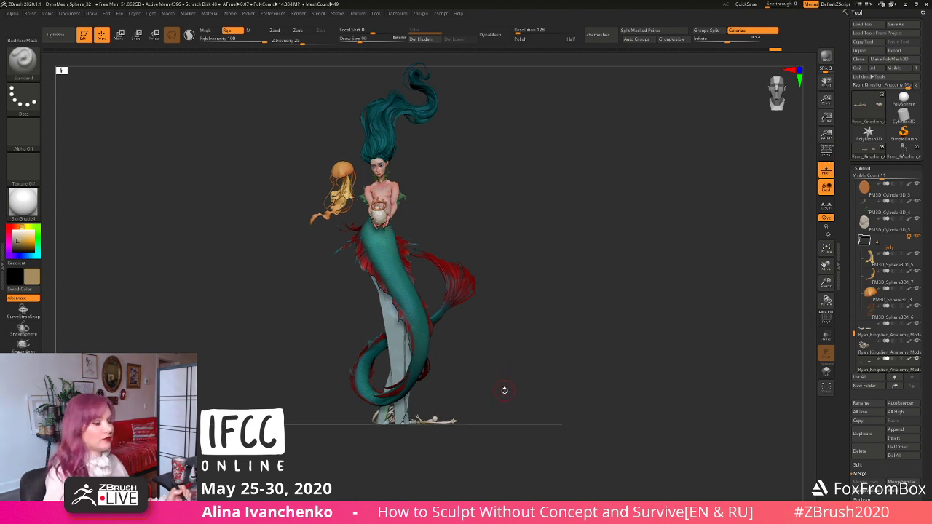
{"action": "mouse_move", "coordinate": [506, 387]}
{"action": "left_mouse_down"}
{"action": "mouse_move", "coordinate": [543, 385]}
{"action": "mouse_move", "coordinate": [508, 380]}
{"action": "left_mouse_up"}
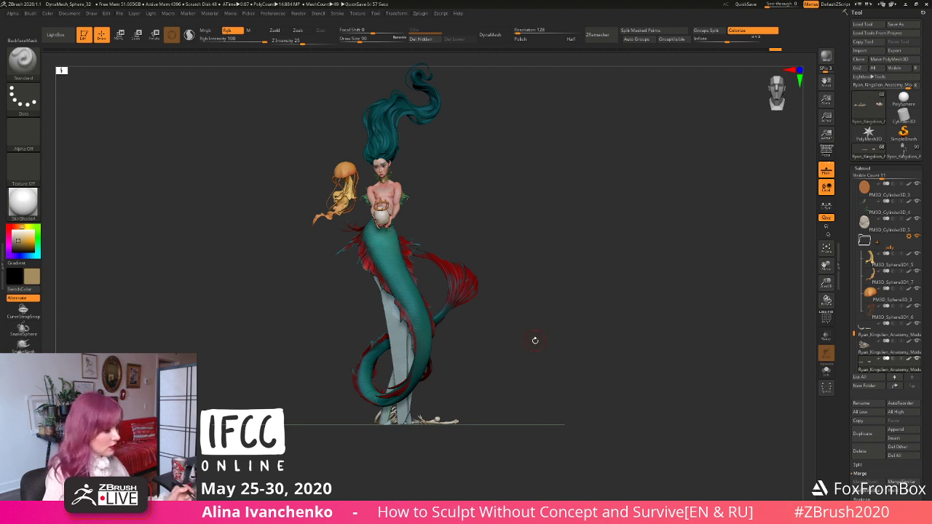
{"action": "left_click_drag", "start_coordinate": [534, 340], "coordinate": [534, 352]}
{"action": "key", "text": "ctrl+s"}
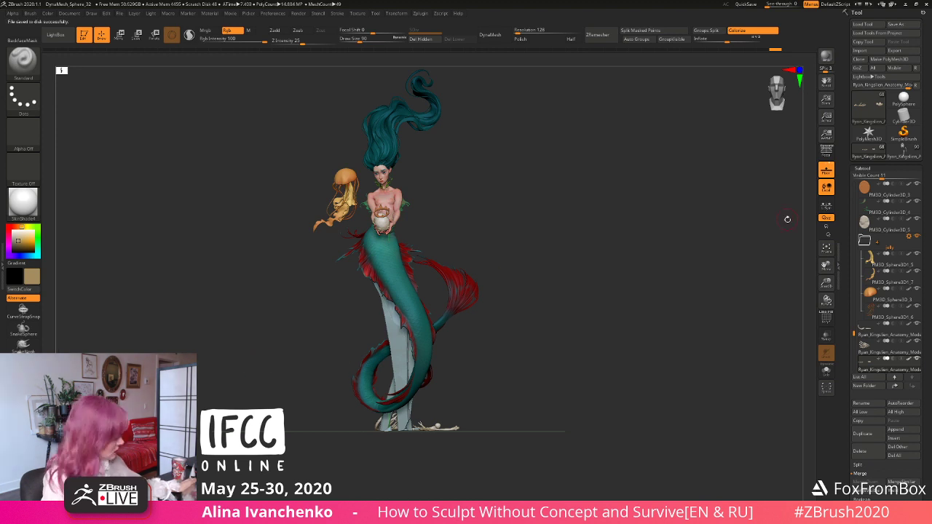
{"action": "left_click_drag", "start_coordinate": [787, 220], "coordinate": [636, 239]}
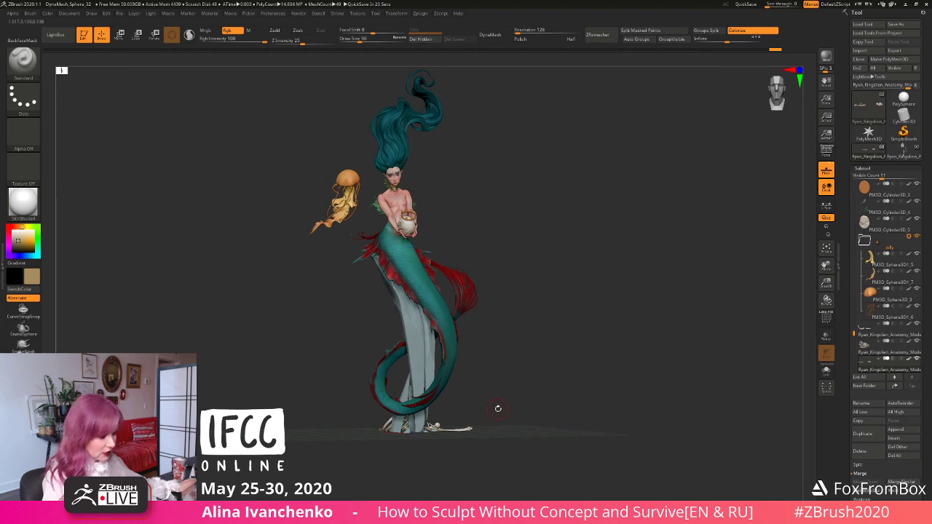
{"action": "mouse_move", "coordinate": [866, 334]}
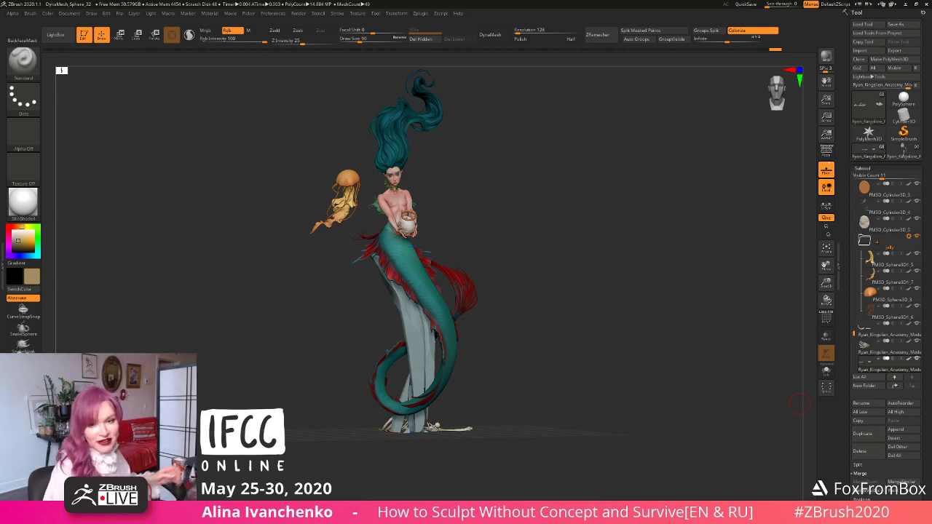
{"action": "left_click_drag", "start_coordinate": [520, 333], "coordinate": [547, 333]}
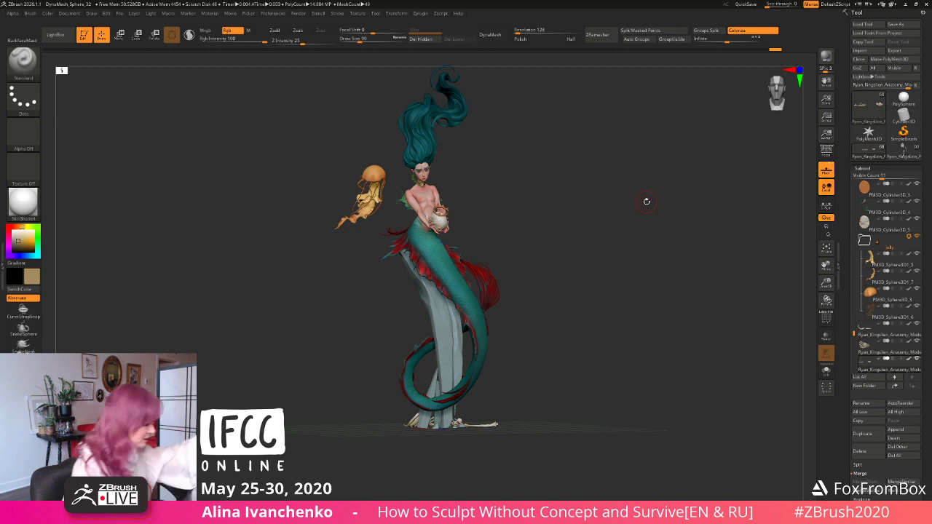
{"action": "left_click_drag", "start_coordinate": [564, 269], "coordinate": [556, 289]}
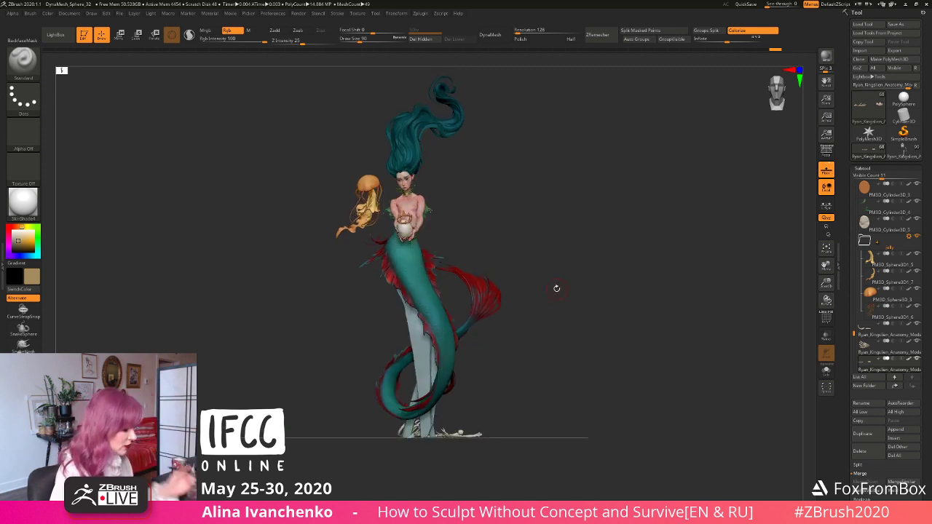
{"action": "left_click_drag", "start_coordinate": [527, 253], "coordinate": [546, 254], "text": "alt"}
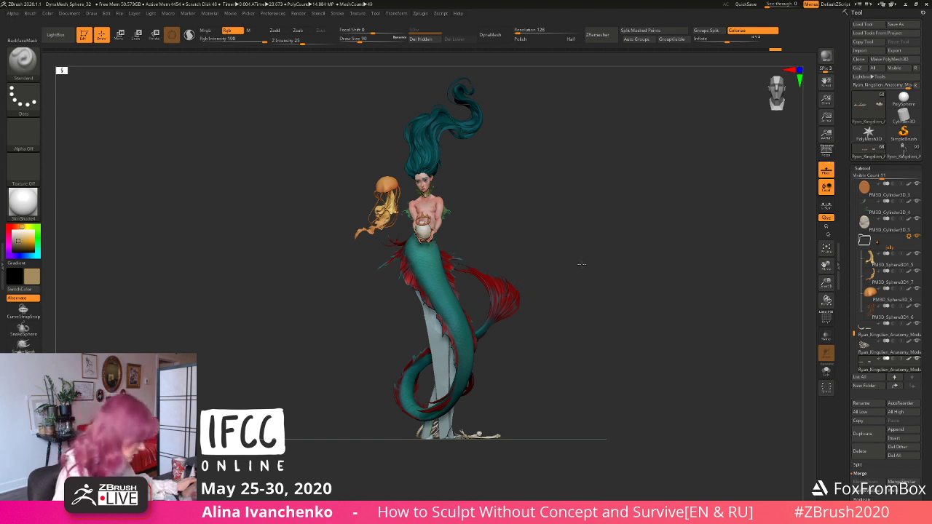
Step: Switch to the uncoloured mermaid13 sculpt and set the main colour to light grey
{"action": "left_click_drag", "start_coordinate": [582, 263], "coordinate": [721, 218]}
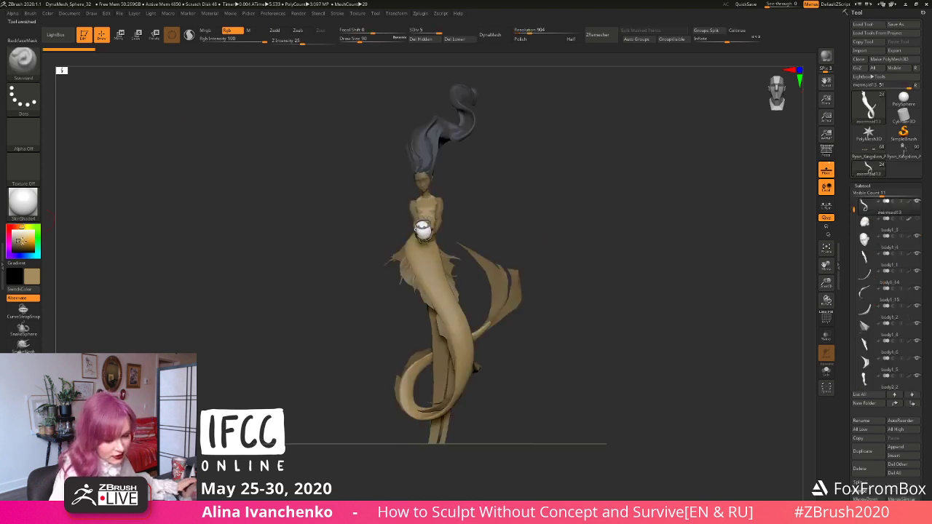
{"action": "left_click_drag", "start_coordinate": [22, 242], "coordinate": [9, 236]}
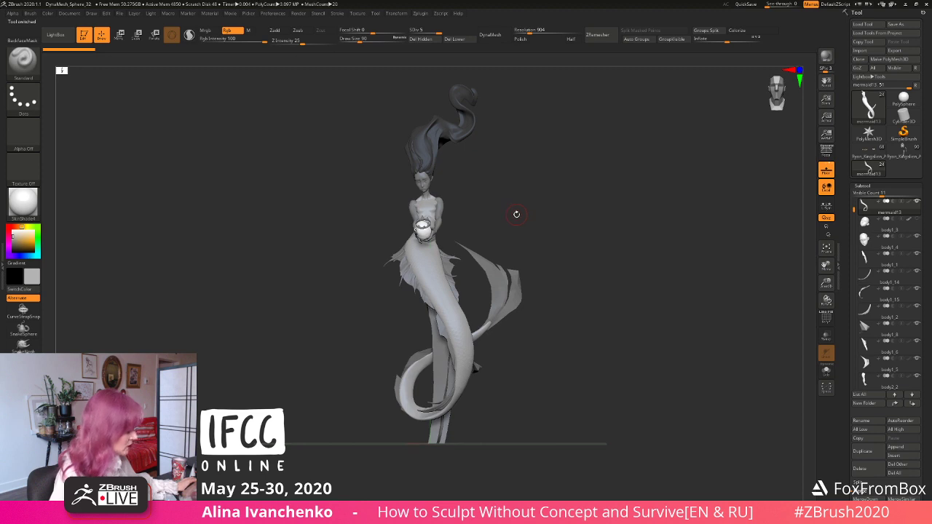
{"action": "left_click_drag", "start_coordinate": [555, 191], "coordinate": [556, 204]}
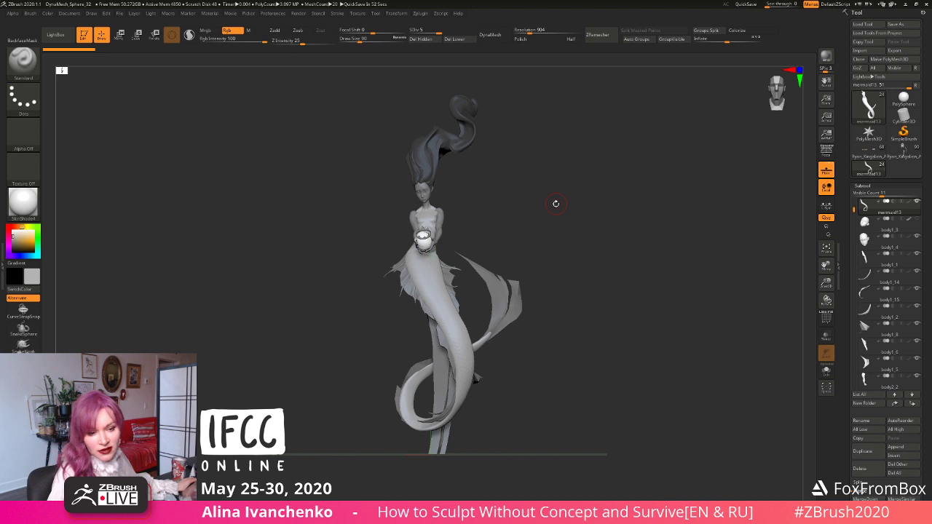
Step: Examine the mermaid body's mesh with the polyframe from the side, the front and up close at the torso
{"action": "mouse_move", "coordinate": [555, 203]}
{"action": "left_mouse_down"}
{"action": "mouse_move", "coordinate": [565, 255]}
{"action": "mouse_move", "coordinate": [530, 254]}
{"action": "left_mouse_up"}
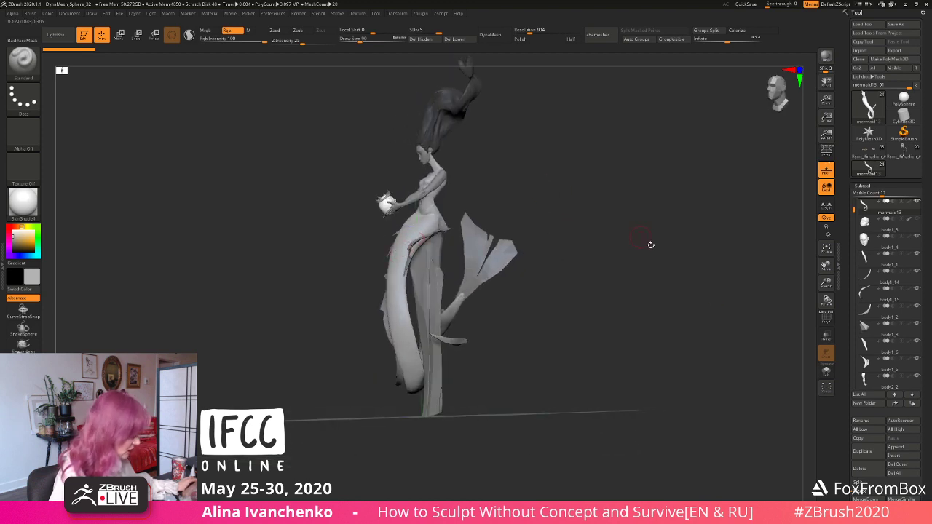
{"action": "left_click", "coordinate": [826, 319]}
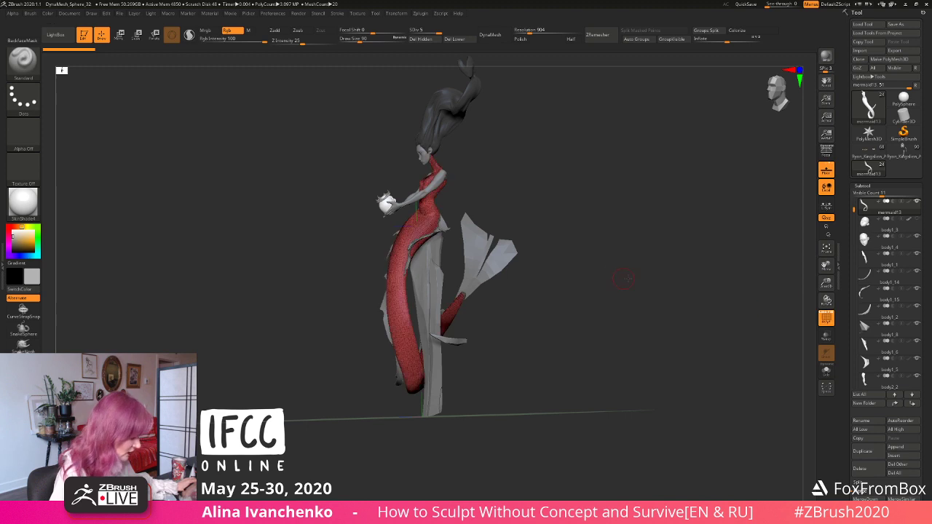
{"action": "left_click_drag", "start_coordinate": [632, 278], "coordinate": [554, 275]}
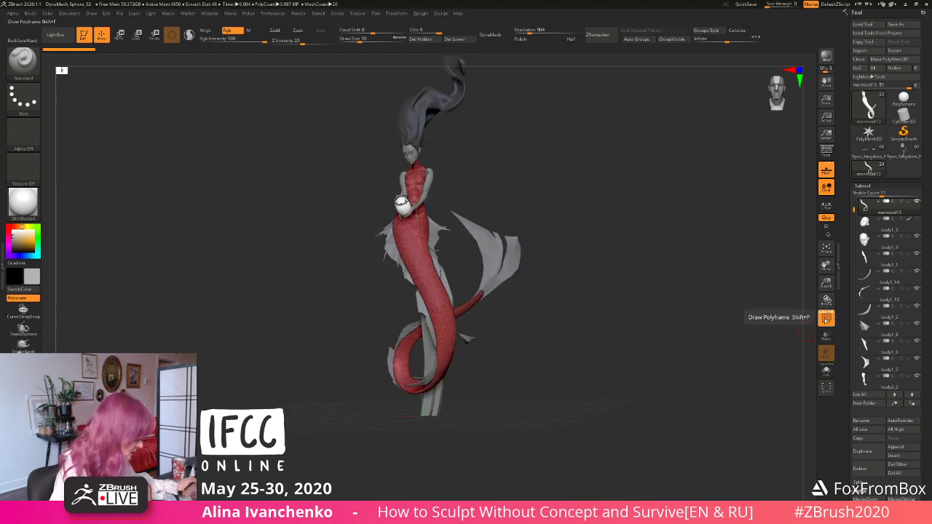
{"action": "left_click", "coordinate": [826, 318]}
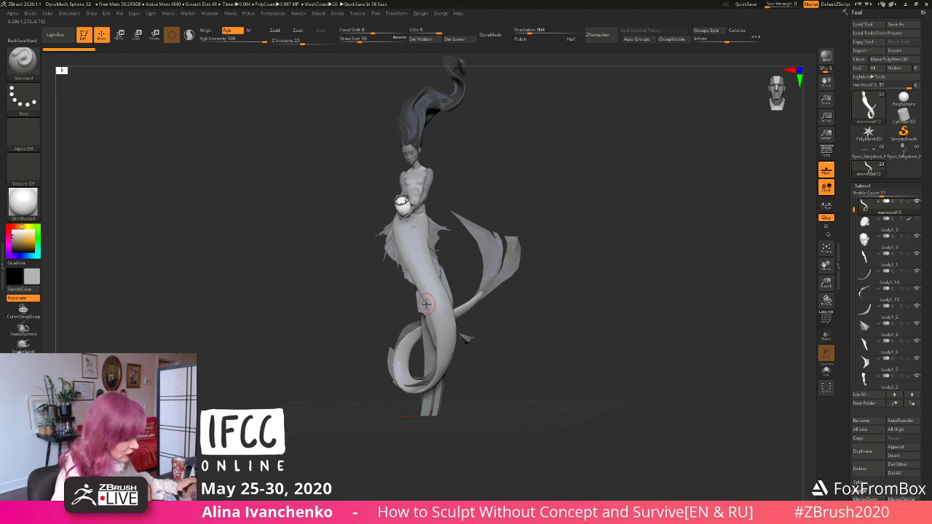
{"action": "left_click_drag", "start_coordinate": [593, 228], "coordinate": [608, 247]}
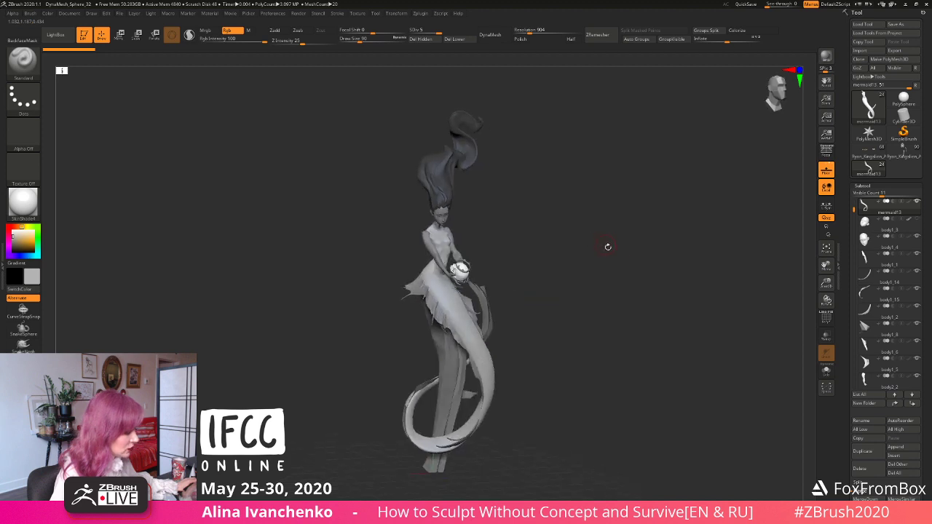
{"action": "left_click_drag", "start_coordinate": [826, 282], "coordinate": [827, 267]}
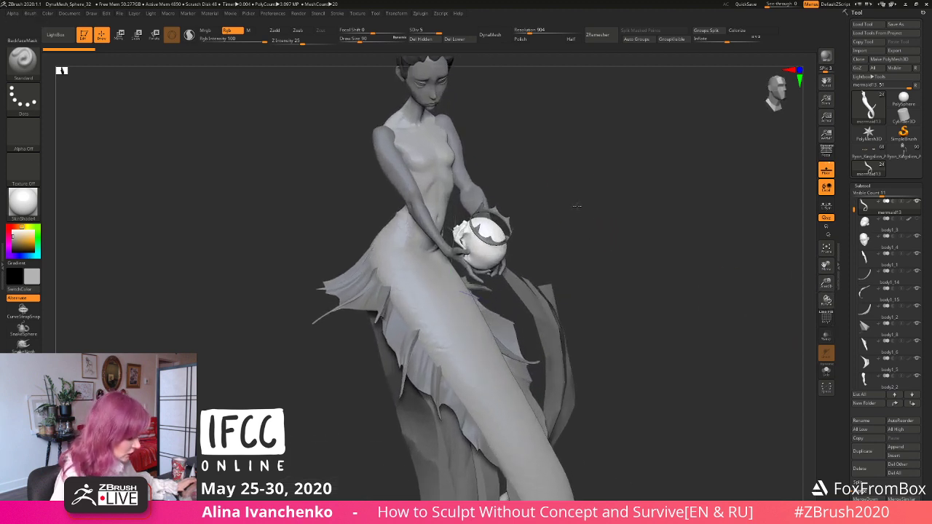
{"action": "left_click", "coordinate": [826, 319]}
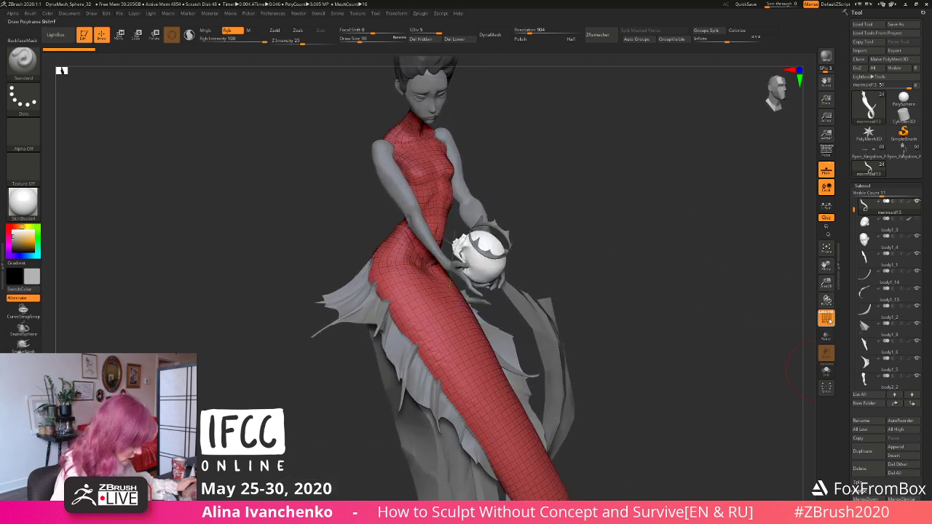
{"action": "left_click", "coordinate": [827, 319]}
Step: Examine the rock pillar's mesh with the polyframe from the side and the front
{"action": "left_click_drag", "start_coordinate": [677, 272], "coordinate": [661, 261]}
{"action": "left_click", "coordinate": [400, 335], "text": "alt"}
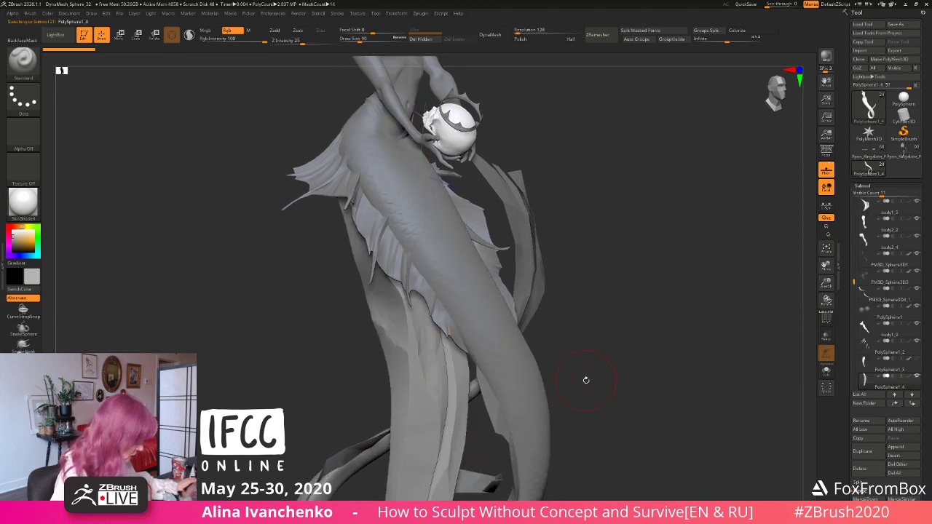
{"action": "left_click", "coordinate": [826, 319]}
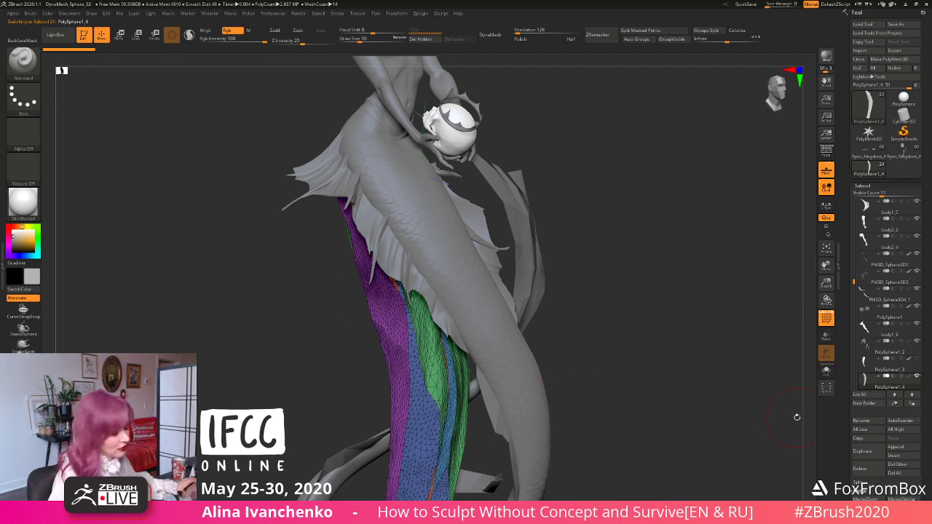
{"action": "left_click_drag", "start_coordinate": [644, 390], "coordinate": [662, 374]}
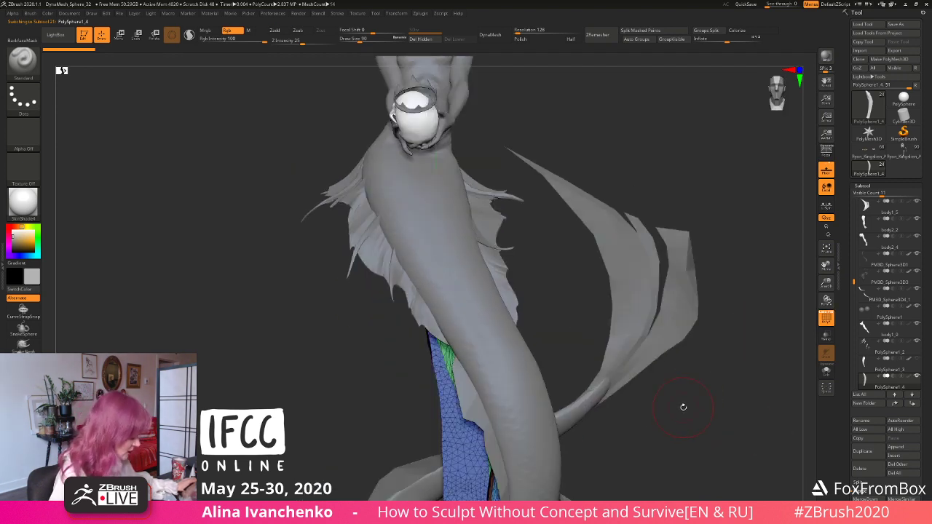
{"action": "mouse_move", "coordinate": [678, 405]}
{"action": "left_mouse_down"}
{"action": "mouse_move", "coordinate": [633, 312]}
{"action": "mouse_move", "coordinate": [660, 354]}
{"action": "mouse_move", "coordinate": [630, 337]}
{"action": "mouse_move", "coordinate": [614, 347]}
{"action": "mouse_move", "coordinate": [807, 315]}
{"action": "left_mouse_up"}
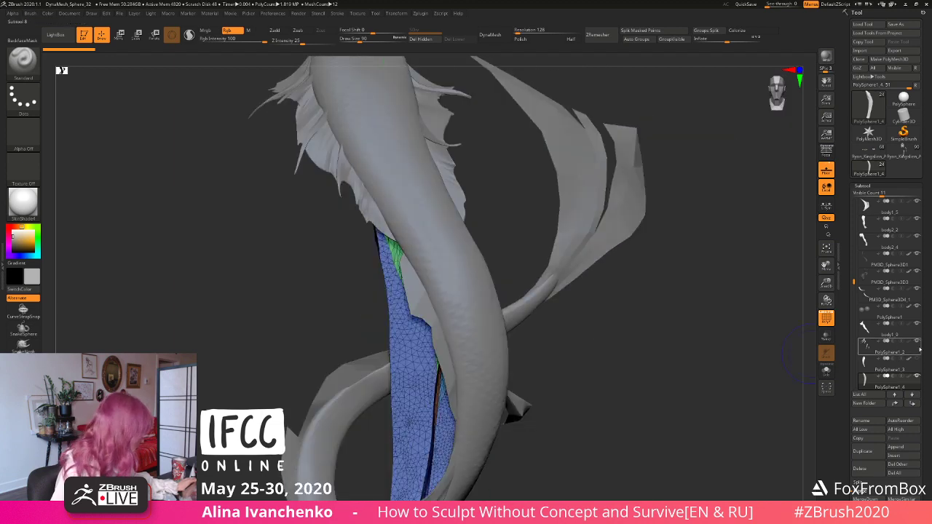
{"action": "left_click", "coordinate": [827, 319]}
{"action": "left_click", "coordinate": [826, 282]}
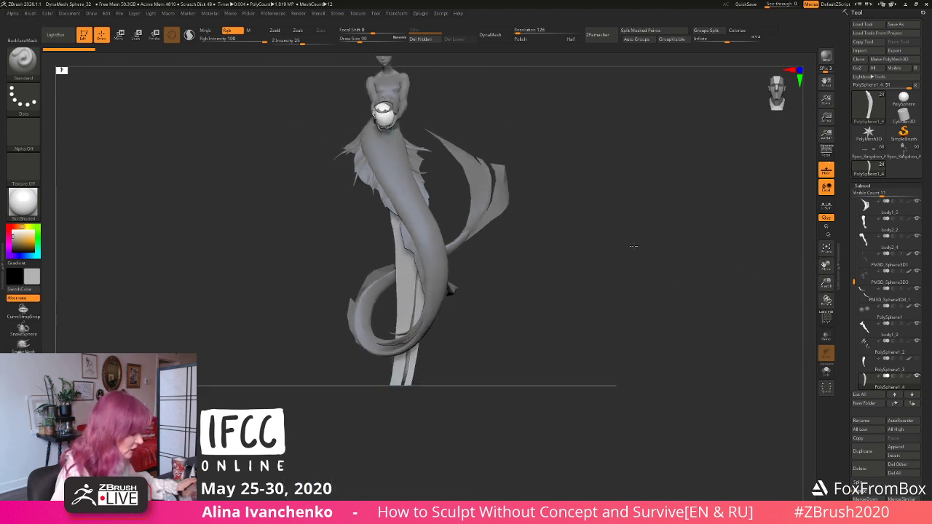
{"action": "mouse_move", "coordinate": [634, 246]}
{"action": "left_mouse_down"}
{"action": "mouse_move", "coordinate": [586, 219]}
{"action": "mouse_move", "coordinate": [586, 235]}
{"action": "mouse_move", "coordinate": [543, 184]}
{"action": "mouse_move", "coordinate": [531, 236]}
{"action": "mouse_move", "coordinate": [589, 331]}
{"action": "left_mouse_up"}
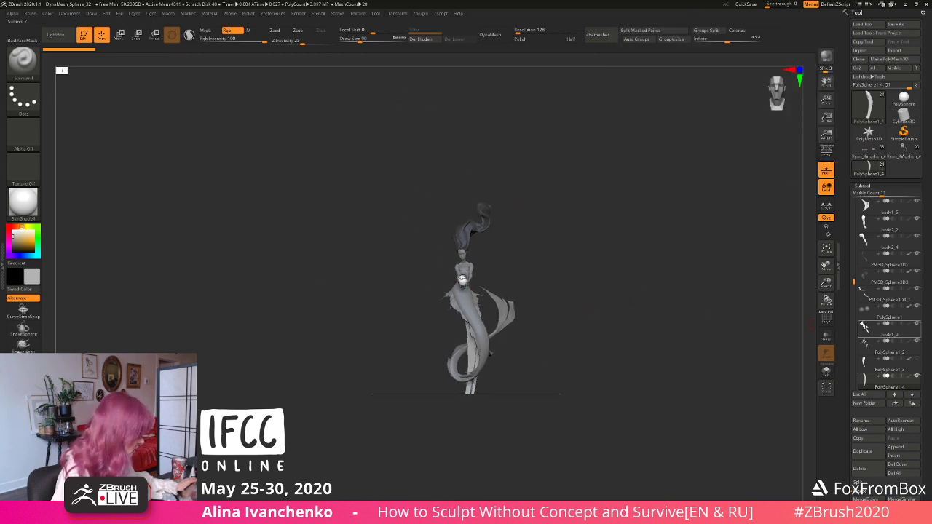
Step: Look at the anatomy model, switch to the coloured mermaid and view its full figure from several angles
{"action": "left_click", "coordinate": [902, 156]}
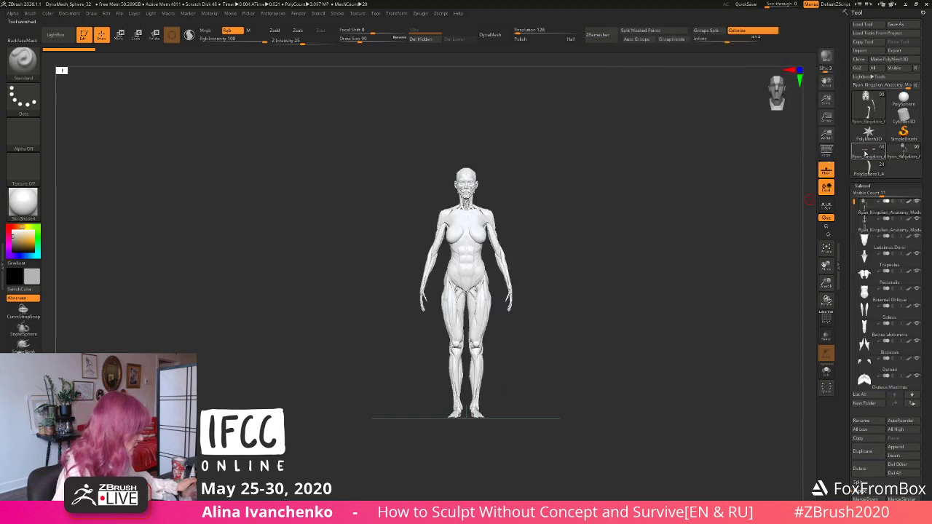
{"action": "left_click", "coordinate": [871, 152]}
{"action": "left_click_drag", "start_coordinate": [634, 169], "coordinate": [621, 128], "text": "alt"}
{"action": "left_click_drag", "start_coordinate": [826, 282], "coordinate": [827, 327]}
{"action": "mouse_move", "coordinate": [682, 255]}
{"action": "left_mouse_down", "text": "alt"}
{"action": "mouse_move", "coordinate": [676, 330]}
{"action": "mouse_move", "coordinate": [687, 308]}
{"action": "mouse_move", "coordinate": [651, 300]}
{"action": "mouse_move", "coordinate": [569, 309]}
{"action": "mouse_move", "coordinate": [684, 304]}
{"action": "left_mouse_up", "text": "alt"}
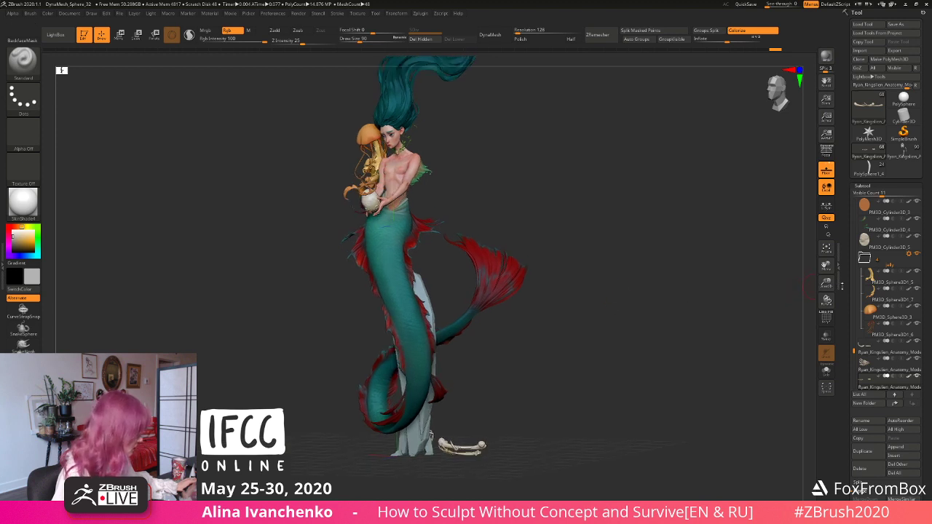
{"action": "left_click_drag", "start_coordinate": [827, 284], "coordinate": [800, 286]}
{"action": "left_click_drag", "start_coordinate": [657, 294], "coordinate": [608, 318]}
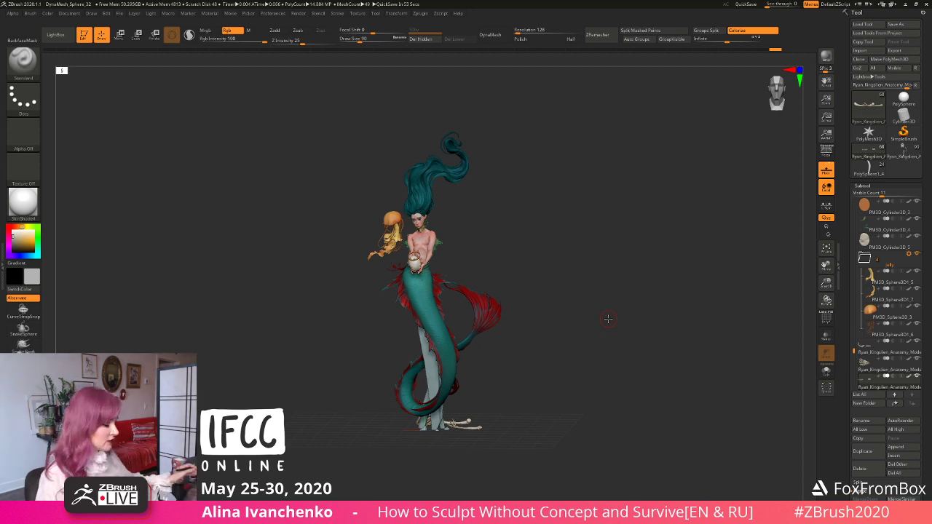
{"action": "left_click_drag", "start_coordinate": [608, 319], "coordinate": [651, 239]}
Step: Load a Cube3D primitive and convert it to a PolyMesh3D
{"action": "left_click", "coordinate": [903, 114]}
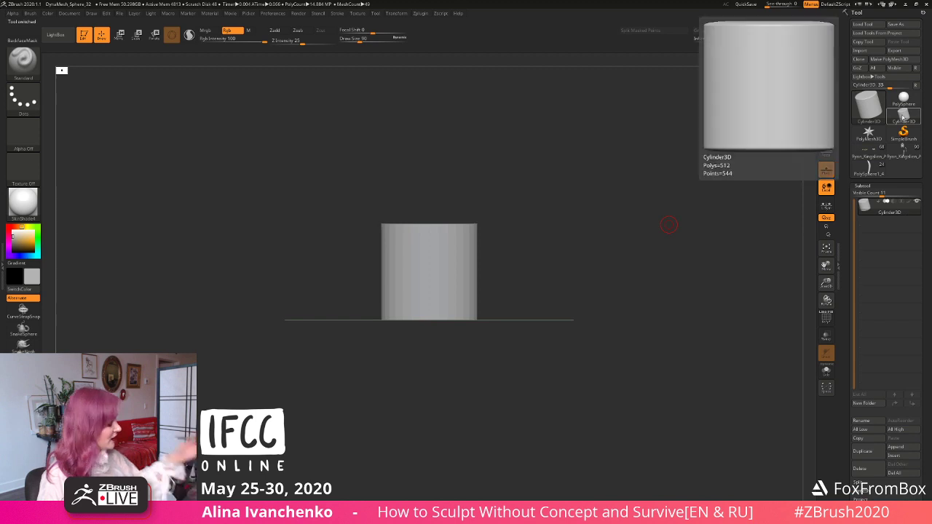
{"action": "left_click", "coordinate": [903, 117]}
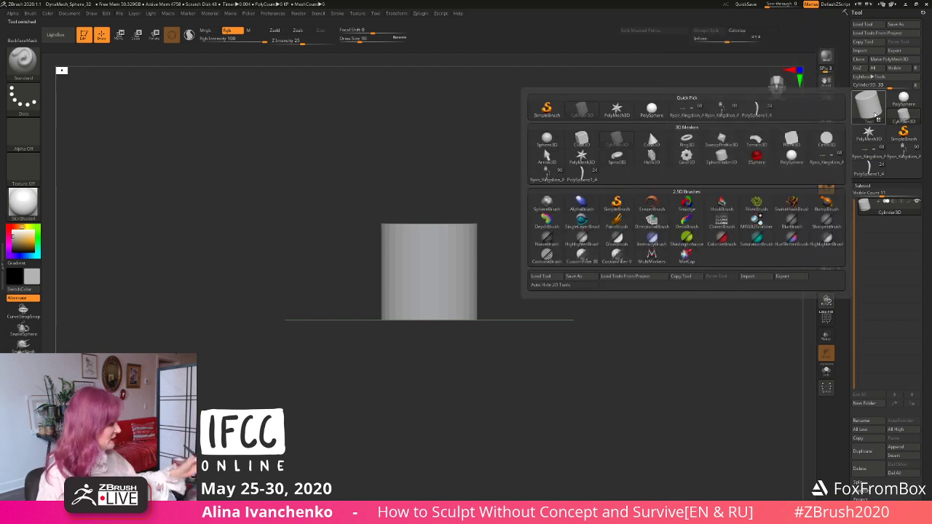
{"action": "left_click", "coordinate": [581, 141]}
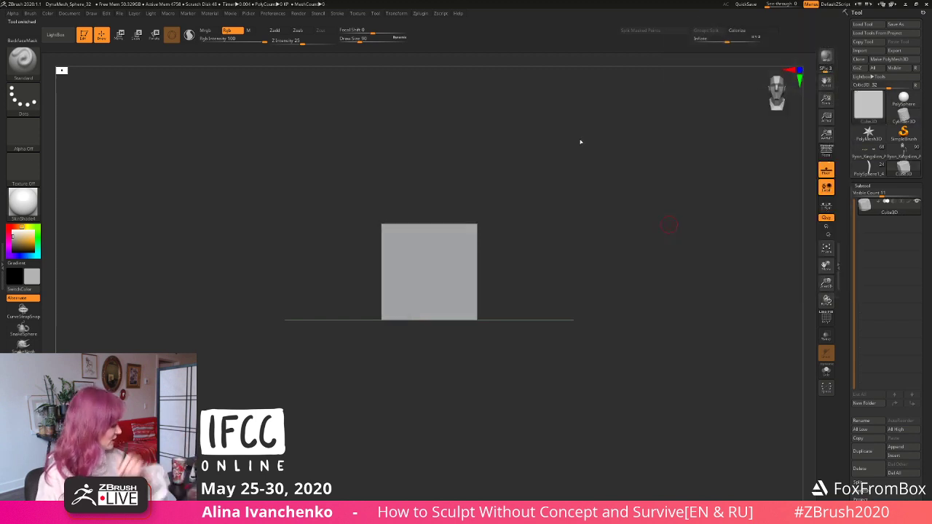
{"action": "left_click", "coordinate": [890, 59]}
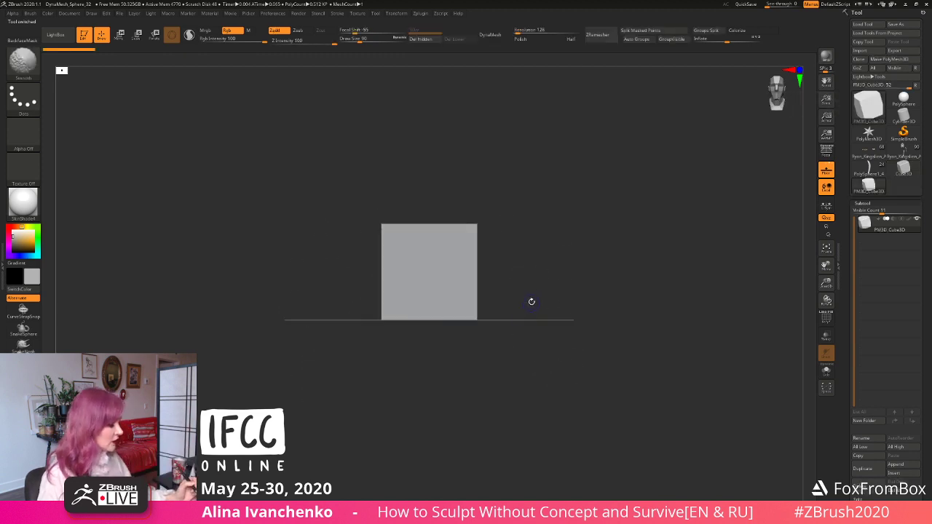
Step: Rotate the cube 45 degrees about its vertical axis so that one edge faces the front
{"action": "mouse_move", "coordinate": [532, 301]}
{"action": "left_mouse_down", "text": "shift"}
{"action": "mouse_move", "coordinate": [535, 342]}
{"action": "mouse_move", "coordinate": [538, 319]}
{"action": "left_mouse_up", "text": "shift"}
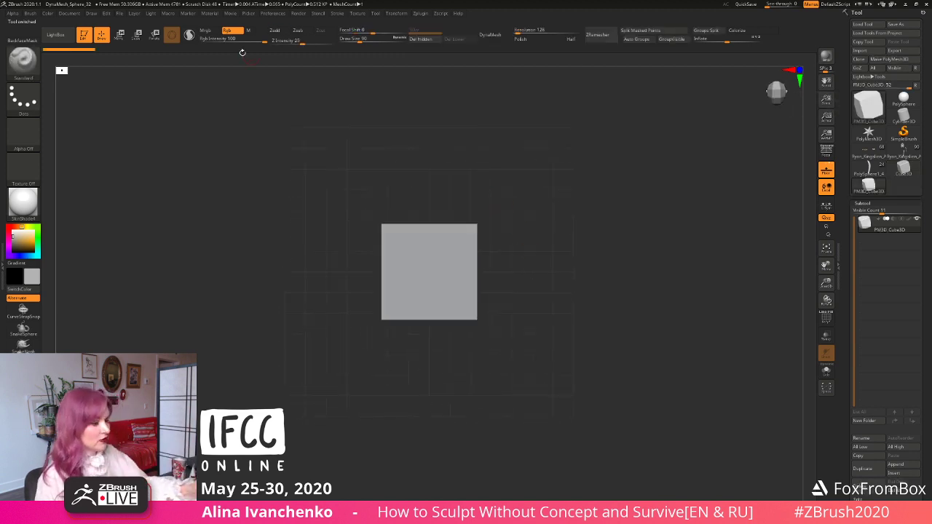
{"action": "left_click", "coordinate": [120, 34]}
{"action": "left_click_drag", "start_coordinate": [411, 239], "coordinate": [442, 233]}
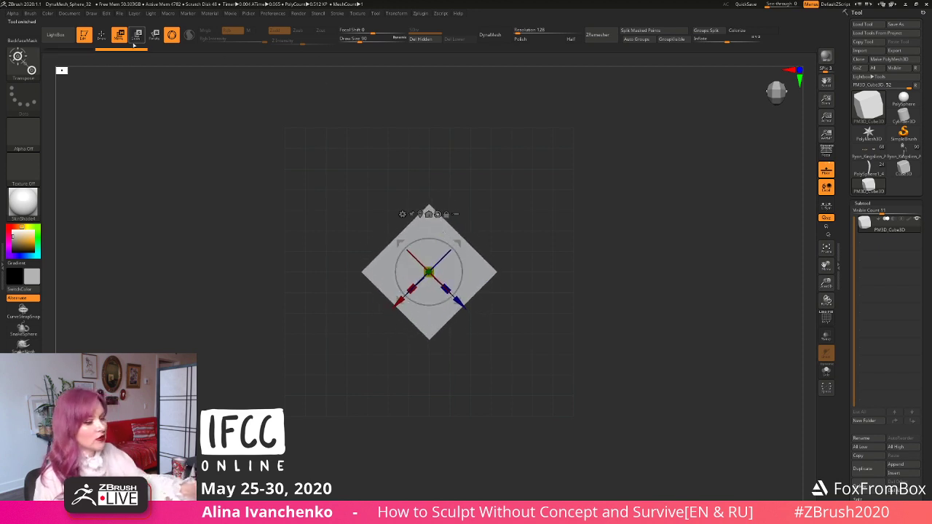
{"action": "left_click", "coordinate": [102, 35]}
{"action": "left_click_drag", "start_coordinate": [604, 297], "coordinate": [597, 214], "text": "shift"}
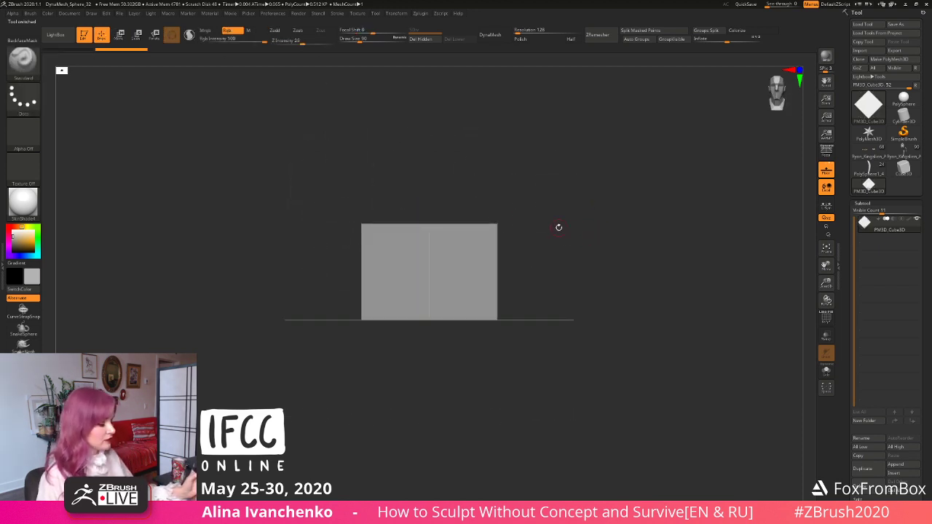
Step: Stretch the rotated cube vertically so that its front view is nearly square
{"action": "left_click", "coordinate": [120, 35]}
{"action": "mouse_move", "coordinate": [429, 249]}
{"action": "left_mouse_down"}
{"action": "mouse_move", "coordinate": [429, 224]}
{"action": "mouse_move", "coordinate": [429, 244]}
{"action": "left_mouse_up"}
{"action": "left_click_drag", "start_coordinate": [429, 227], "coordinate": [429, 228]}
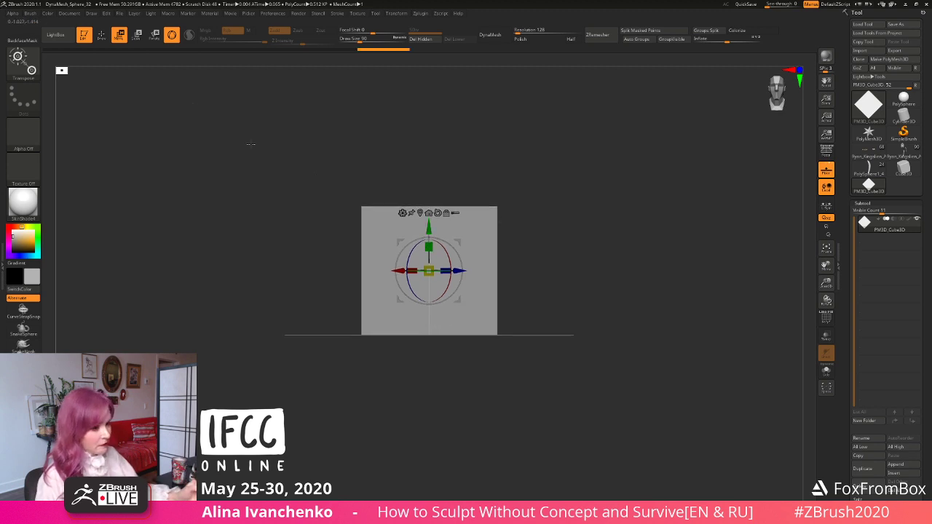
{"action": "left_click", "coordinate": [102, 35]}
Step: Set up the ClayBuildup brush with a draw size of 234 and enable Sculptris Pro mode
{"action": "mouse_move", "coordinate": [553, 254]}
{"action": "left_mouse_down"}
{"action": "mouse_move", "coordinate": [566, 260]}
{"action": "mouse_move", "coordinate": [551, 292]}
{"action": "mouse_move", "coordinate": [469, 141]}
{"action": "left_mouse_up"}
{"action": "left_click_drag", "start_coordinate": [363, 40], "coordinate": [371, 40]}
{"action": "left_click_drag", "start_coordinate": [520, 211], "coordinate": [523, 218], "text": "alt"}
{"action": "key", "text": "b"}
{"action": "key", "text": "c"}
{"action": "key", "text": "b"}
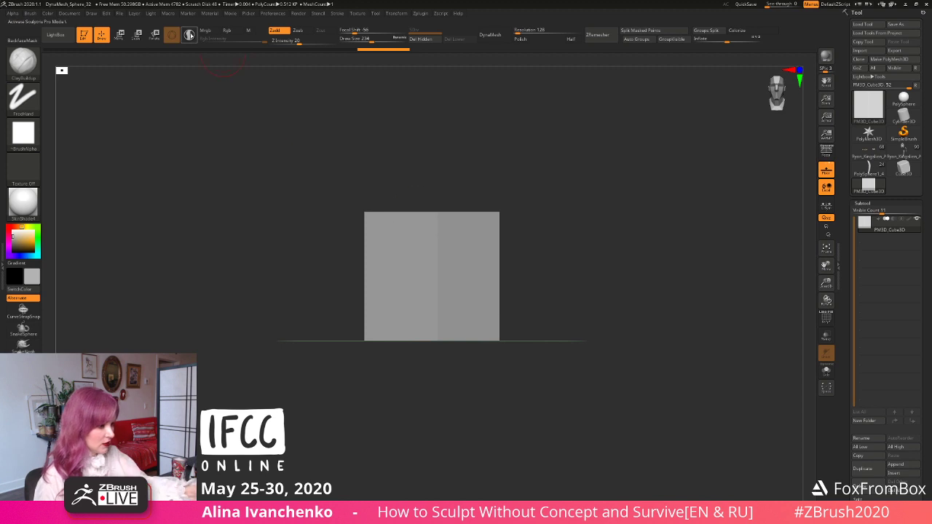
{"action": "left_click", "coordinate": [190, 35]}
{"action": "left_click_drag", "start_coordinate": [563, 259], "coordinate": [560, 259]}
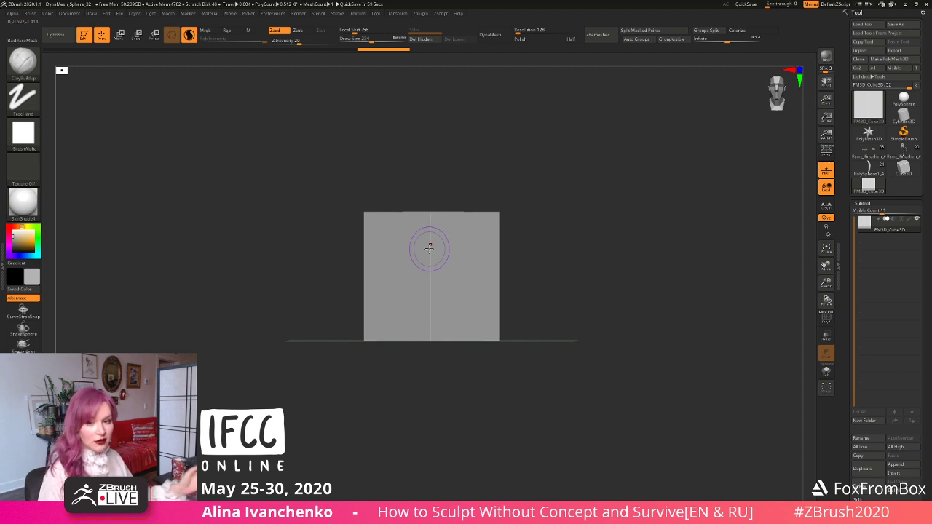
Step: Carve a symmetrical brow recess across the upper part of the cube's front edge
{"action": "left_click_drag", "start_coordinate": [569, 221], "coordinate": [560, 229], "text": "alt"}
{"action": "left_click_drag", "start_coordinate": [429, 244], "coordinate": [451, 245]}
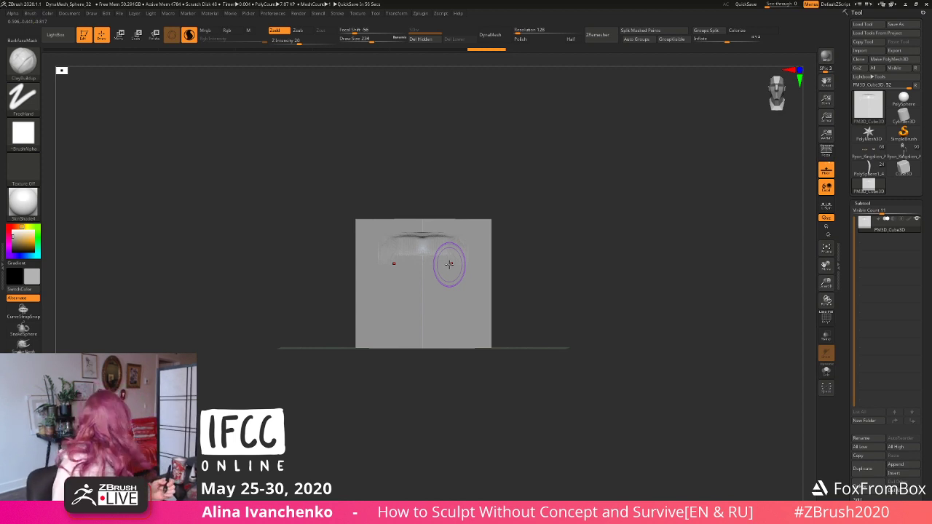
{"action": "left_click_drag", "start_coordinate": [532, 293], "coordinate": [524, 291], "text": "alt"}
{"action": "left_click_drag", "start_coordinate": [427, 241], "coordinate": [447, 250]}
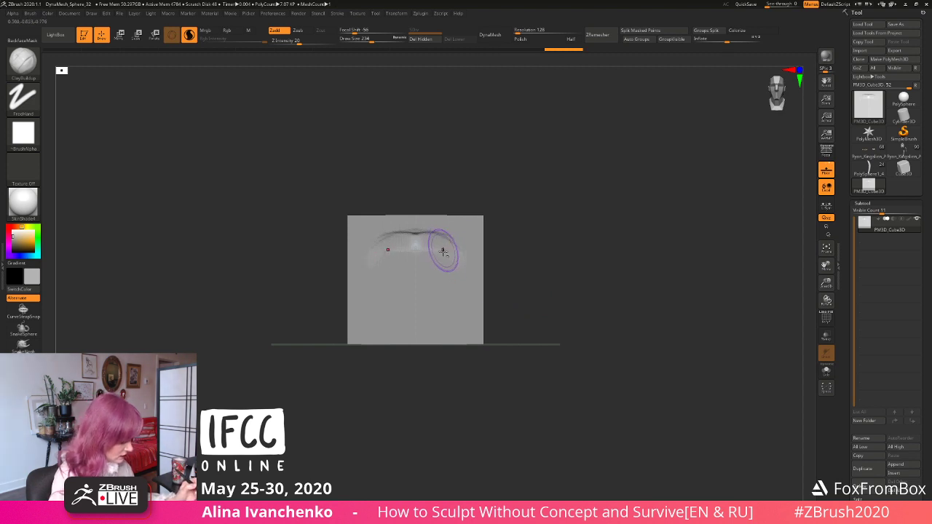
{"action": "left_click_drag", "start_coordinate": [564, 280], "coordinate": [477, 272]}
Step: Carve the front edge into a nose-like profile in side view and hollow out the area beneath its tip
{"action": "mouse_move", "coordinate": [428, 239]}
{"action": "left_mouse_down", "text": "alt"}
{"action": "mouse_move", "coordinate": [410, 269]}
{"action": "mouse_move", "coordinate": [416, 332]}
{"action": "left_mouse_up", "text": "alt"}
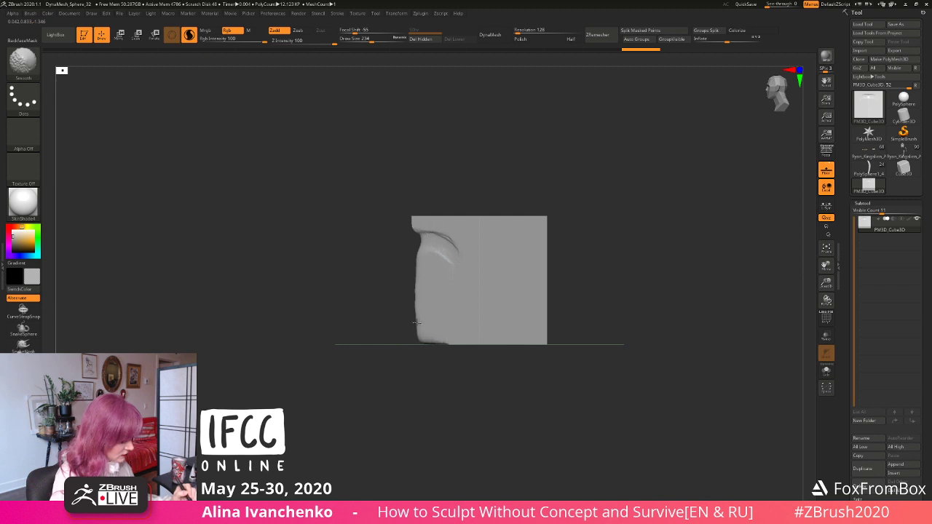
{"action": "mouse_move", "coordinate": [430, 385]}
{"action": "left_mouse_down"}
{"action": "mouse_move", "coordinate": [419, 389]}
{"action": "mouse_move", "coordinate": [429, 376]}
{"action": "left_mouse_up"}
{"action": "mouse_move", "coordinate": [416, 336]}
{"action": "left_mouse_down"}
{"action": "mouse_move", "coordinate": [443, 323]}
{"action": "mouse_move", "coordinate": [422, 336]}
{"action": "mouse_move", "coordinate": [437, 330]}
{"action": "left_mouse_up"}
{"action": "left_click_drag", "start_coordinate": [530, 297], "coordinate": [583, 291]}
{"action": "left_click_drag", "start_coordinate": [413, 311], "coordinate": [410, 330]}
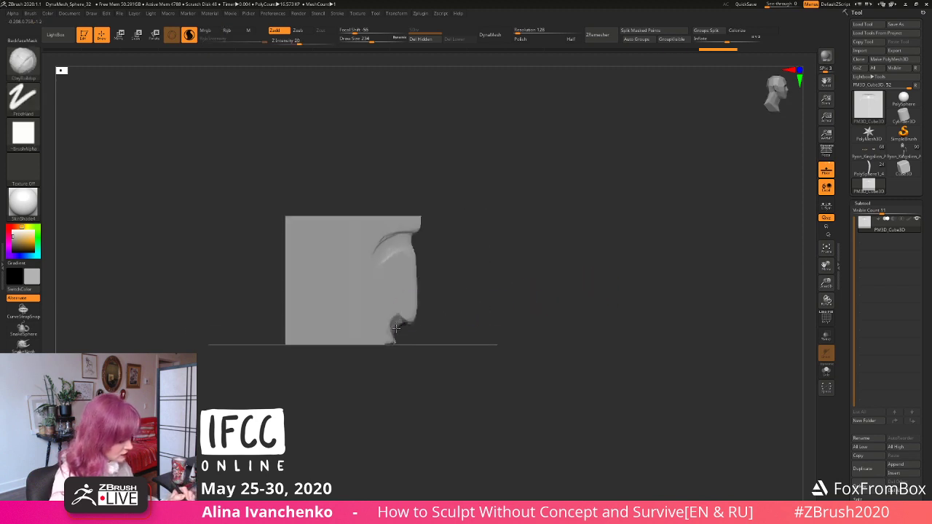
{"action": "left_click_drag", "start_coordinate": [487, 286], "coordinate": [458, 295]}
{"action": "left_click_drag", "start_coordinate": [378, 321], "coordinate": [387, 332]}
Step: Carve grooves down both sides of the nose form to separate it from the block
{"action": "mouse_move", "coordinate": [495, 300]}
{"action": "left_mouse_down", "text": "shift"}
{"action": "mouse_move", "coordinate": [448, 298]}
{"action": "mouse_move", "coordinate": [437, 325]}
{"action": "left_mouse_up", "text": "shift"}
{"action": "left_click_drag", "start_coordinate": [445, 272], "coordinate": [438, 318]}
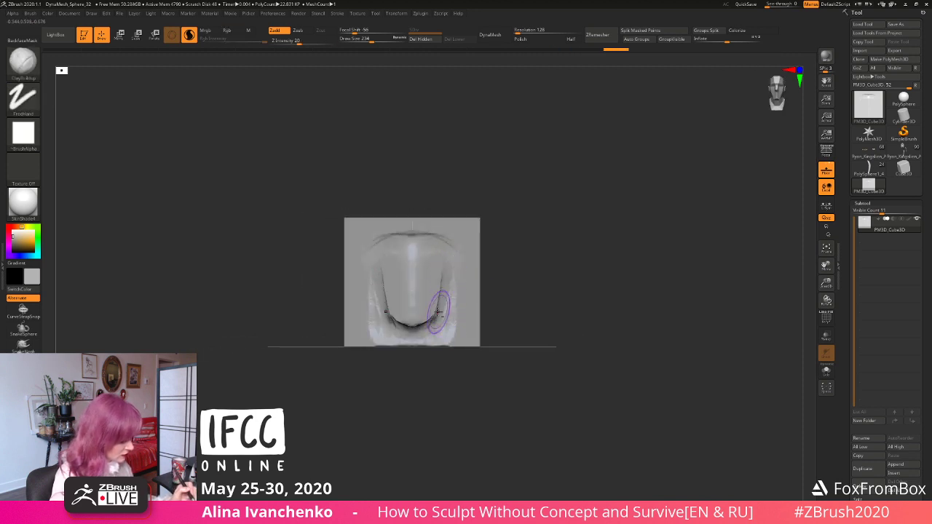
{"action": "left_click_drag", "start_coordinate": [503, 304], "coordinate": [542, 281], "text": "shift"}
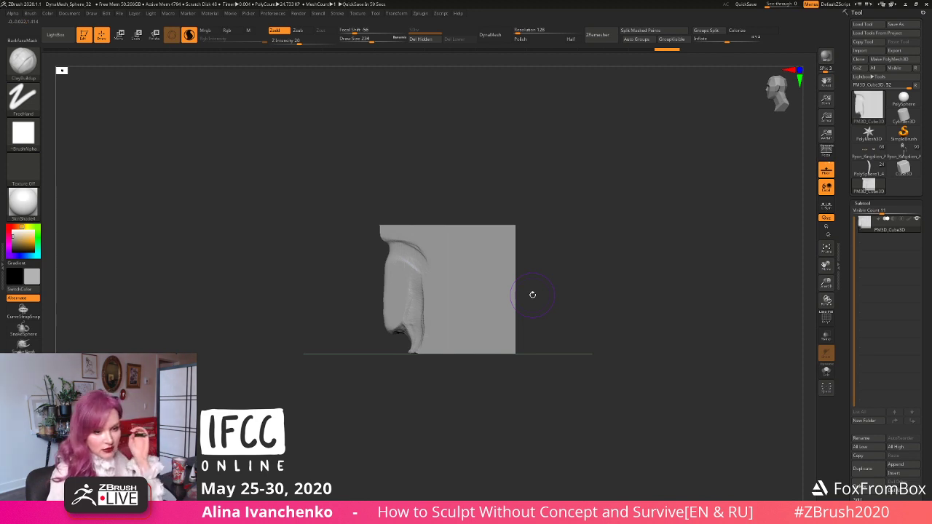
{"action": "left_click_drag", "start_coordinate": [558, 274], "coordinate": [547, 280], "text": "alt"}
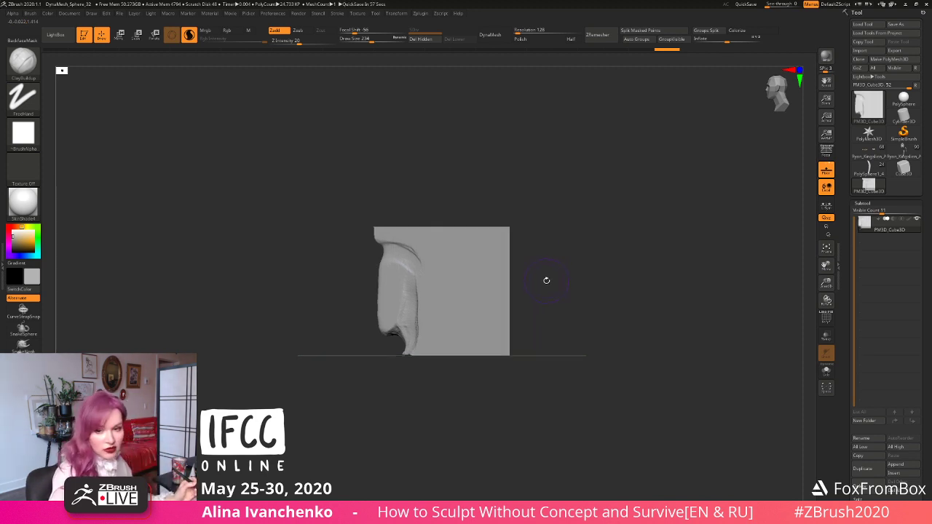
Step: Reshape the nose form's profile and sides with the Move brush at draw size 379
{"action": "key", "text": "b"}
{"action": "key", "text": "m"}
{"action": "key", "text": "v"}
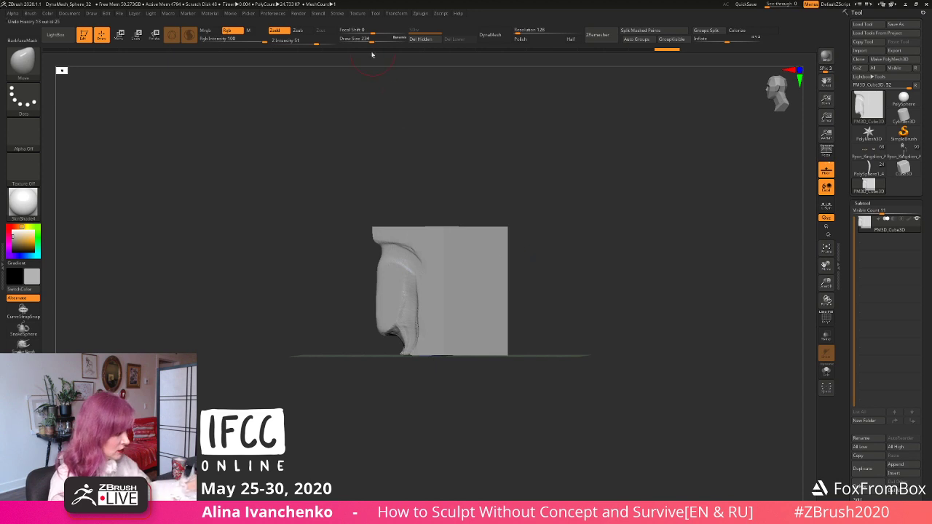
{"action": "left_click_drag", "start_coordinate": [373, 39], "coordinate": [380, 39]}
{"action": "left_click_drag", "start_coordinate": [383, 290], "coordinate": [378, 289]}
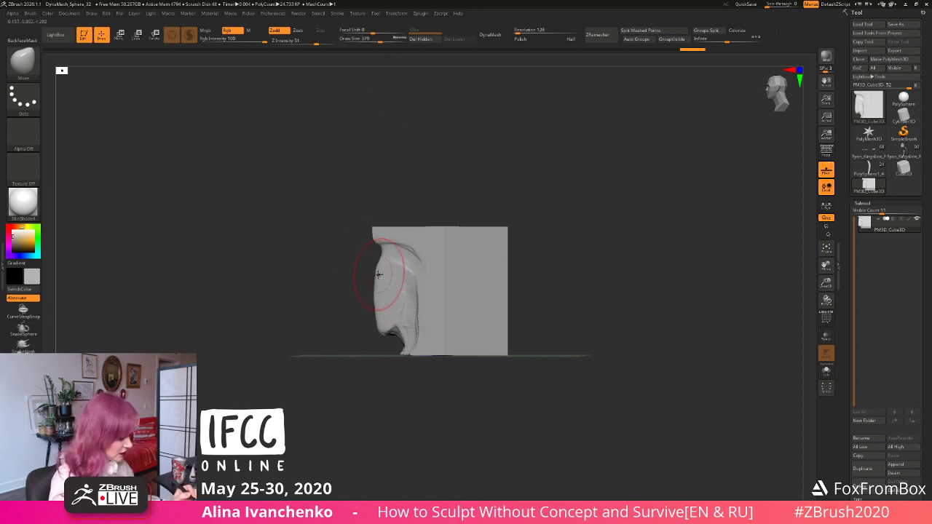
{"action": "left_click_drag", "start_coordinate": [377, 329], "coordinate": [379, 316]}
{"action": "left_click_drag", "start_coordinate": [356, 341], "coordinate": [399, 337]}
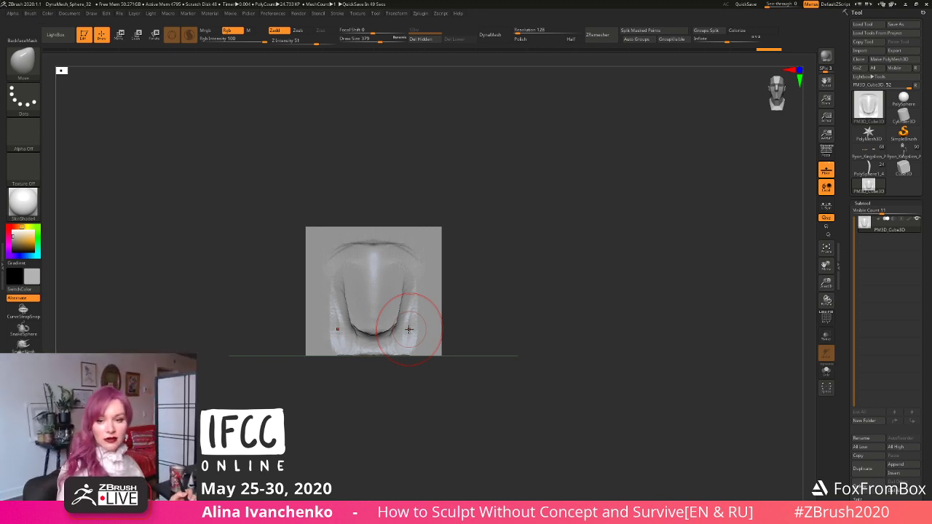
{"action": "left_click_drag", "start_coordinate": [500, 294], "coordinate": [582, 298], "text": "alt"}
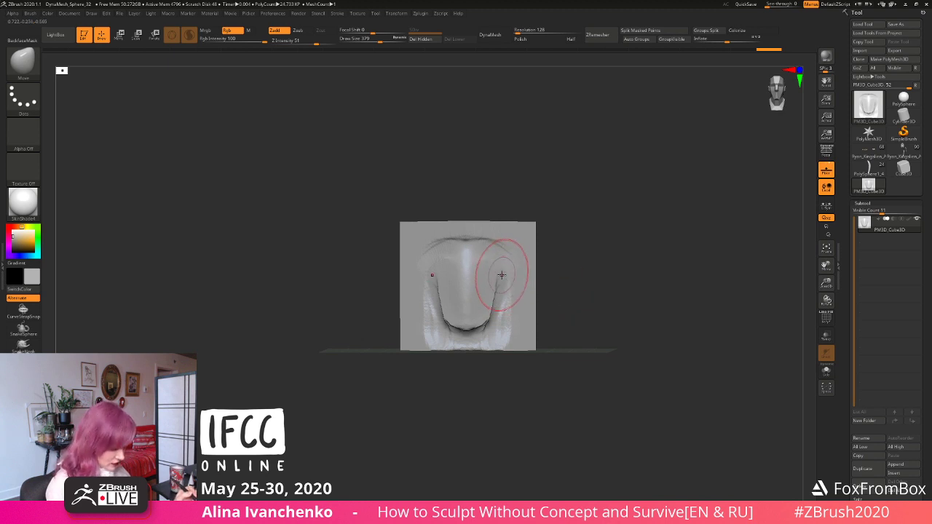
{"action": "left_click_drag", "start_coordinate": [490, 262], "coordinate": [503, 268]}
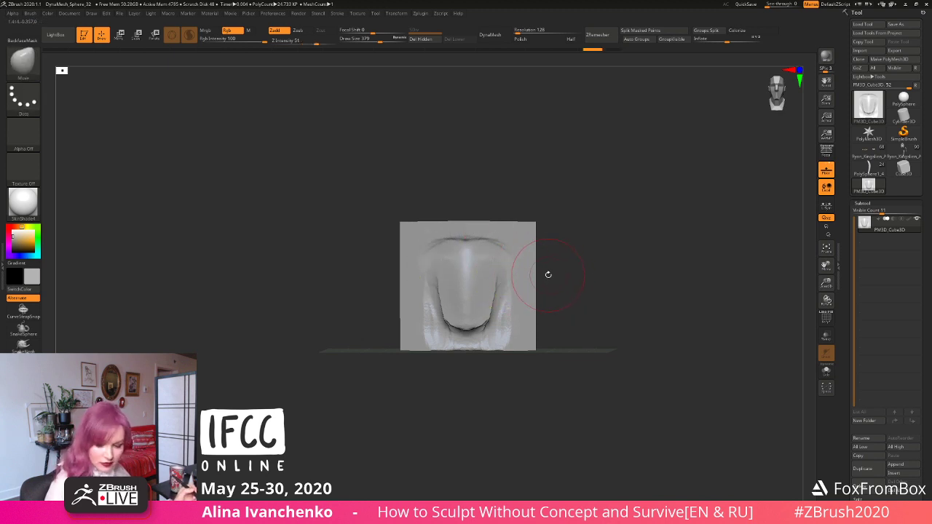
Step: Deepen and smooth the recess around the nose form with ClayBuildup, working from the side and the front
{"action": "key", "text": "b"}
{"action": "key", "text": "c"}
{"action": "key", "text": "b"}
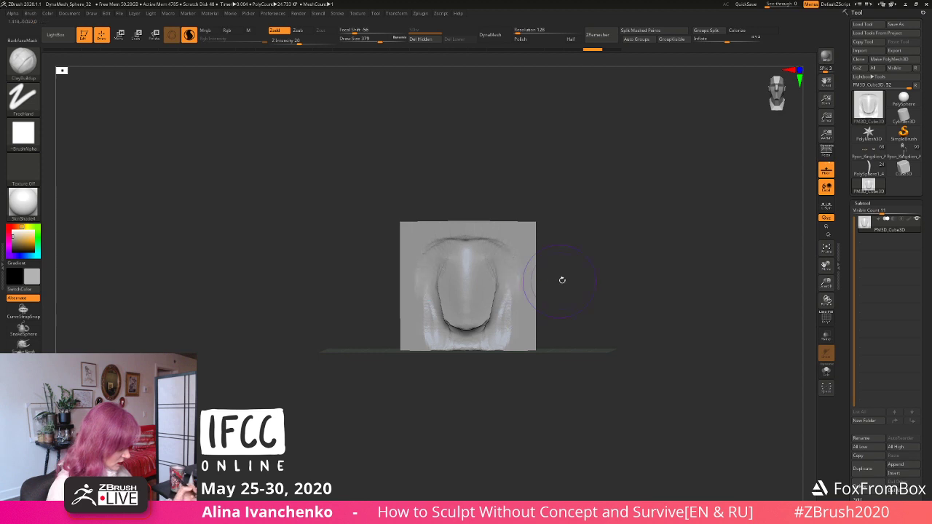
{"action": "mouse_move", "coordinate": [562, 279]}
{"action": "left_mouse_down"}
{"action": "mouse_move", "coordinate": [565, 291]}
{"action": "mouse_move", "coordinate": [549, 291]}
{"action": "left_mouse_up"}
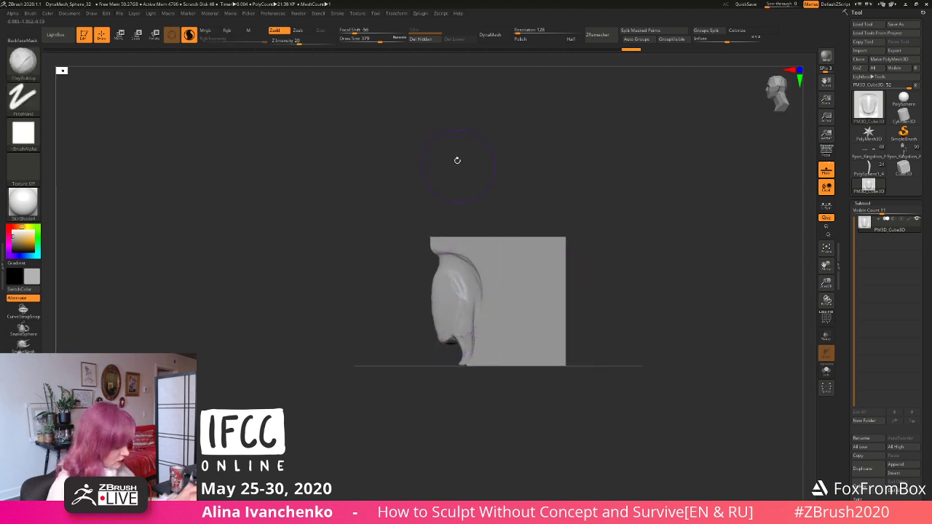
{"action": "left_click_drag", "start_coordinate": [510, 408], "coordinate": [442, 410], "text": "shift"}
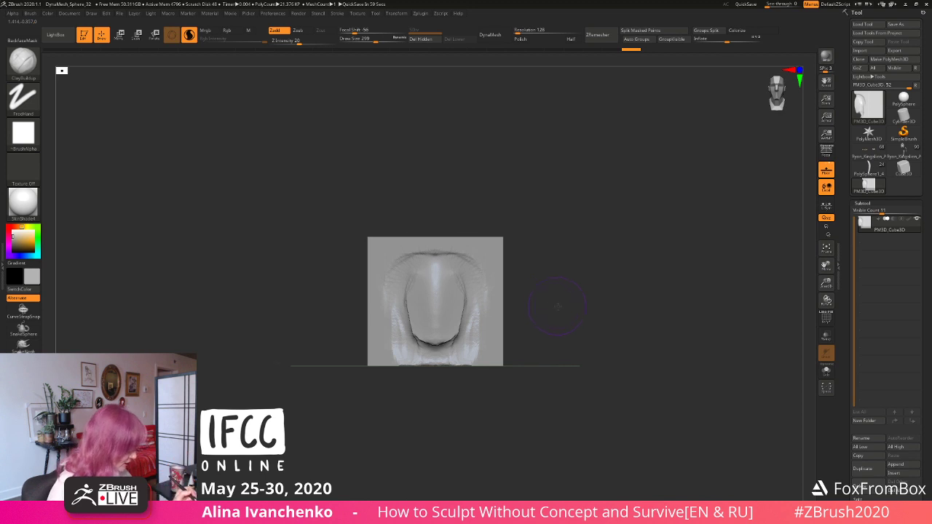
{"action": "mouse_move", "coordinate": [557, 306]}
{"action": "left_mouse_down", "text": "shift"}
{"action": "mouse_move", "coordinate": [469, 304]}
{"action": "mouse_move", "coordinate": [478, 306]}
{"action": "mouse_move", "coordinate": [441, 346]}
{"action": "mouse_move", "coordinate": [427, 335]}
{"action": "left_mouse_up", "text": "shift"}
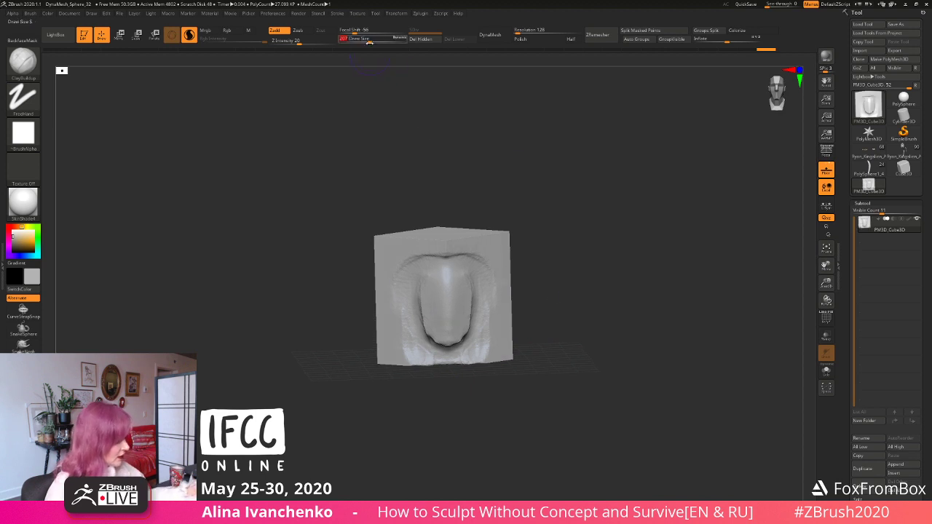
Step: Taper the nose-like form into a face shape with a narrow chin and recessed profile using ClayBuildup at draw size 207
{"action": "left_click_drag", "start_coordinate": [524, 197], "coordinate": [554, 221]}
{"action": "left_click_drag", "start_coordinate": [466, 321], "coordinate": [435, 338], "text": "shift"}
{"action": "mouse_move", "coordinate": [541, 276]}
{"action": "left_mouse_down", "text": "shift"}
{"action": "mouse_move", "coordinate": [537, 289]}
{"action": "mouse_move", "coordinate": [527, 287]}
{"action": "mouse_move", "coordinate": [552, 256]}
{"action": "mouse_move", "coordinate": [552, 274]}
{"action": "left_mouse_up", "text": "shift"}
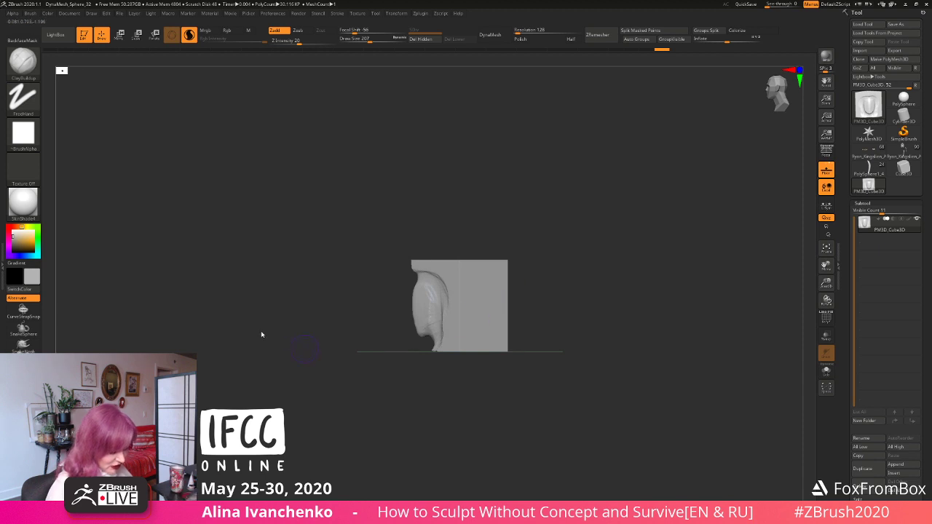
{"action": "left_click_drag", "start_coordinate": [570, 274], "coordinate": [545, 289]}
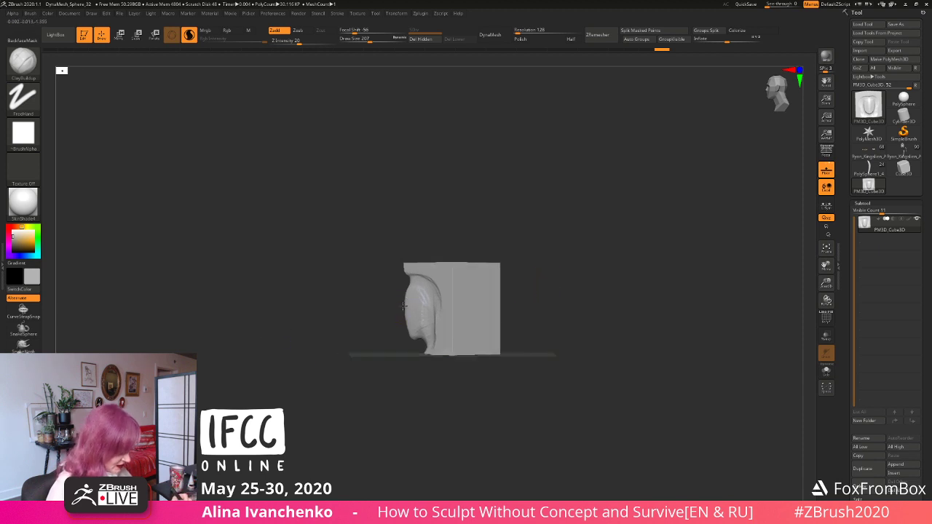
{"action": "left_click_drag", "start_coordinate": [404, 306], "coordinate": [413, 330]}
{"action": "left_click_drag", "start_coordinate": [375, 370], "coordinate": [426, 369]}
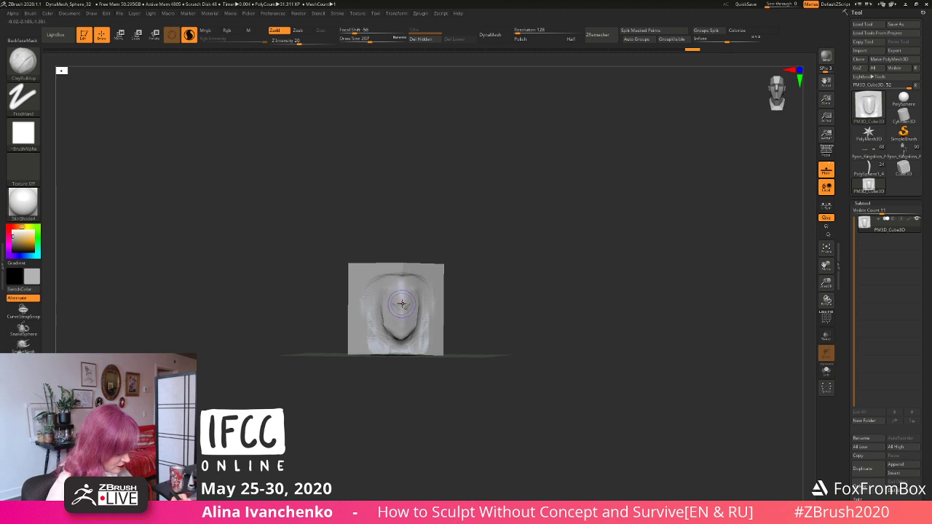
Step: Carve the eye sockets and cheek planes on both sides of the face and smooth them
{"action": "left_click_drag", "start_coordinate": [462, 289], "coordinate": [411, 296]}
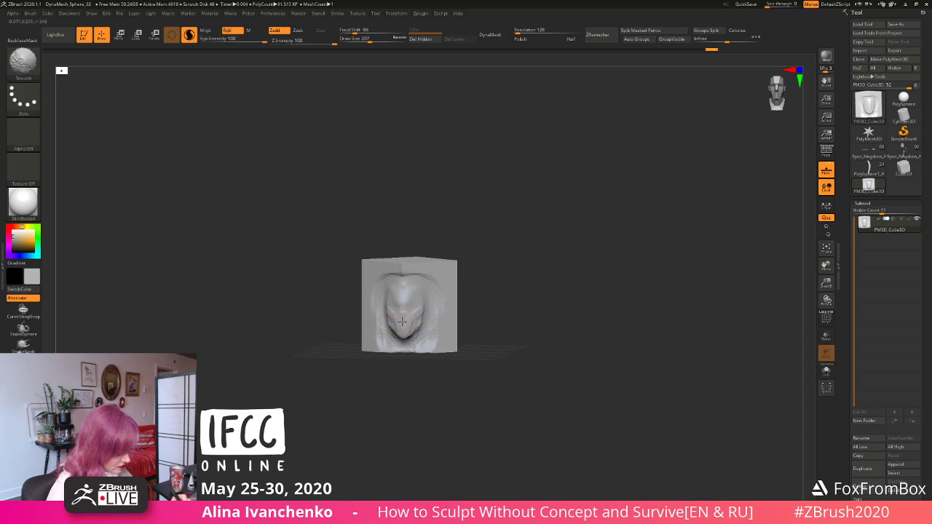
{"action": "mouse_move", "coordinate": [437, 306]}
{"action": "left_mouse_down"}
{"action": "mouse_move", "coordinate": [473, 276]}
{"action": "mouse_move", "coordinate": [411, 309]}
{"action": "left_mouse_up"}
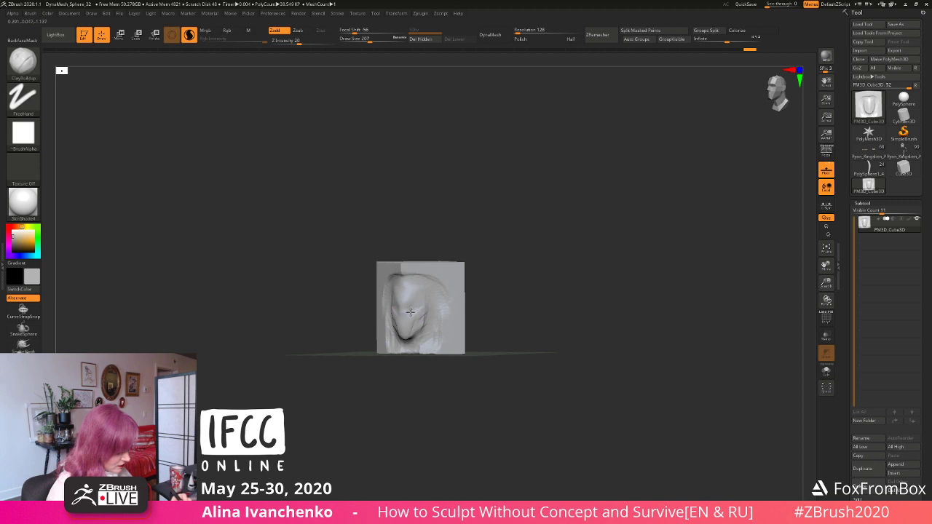
{"action": "left_click_drag", "start_coordinate": [525, 273], "coordinate": [474, 279]}
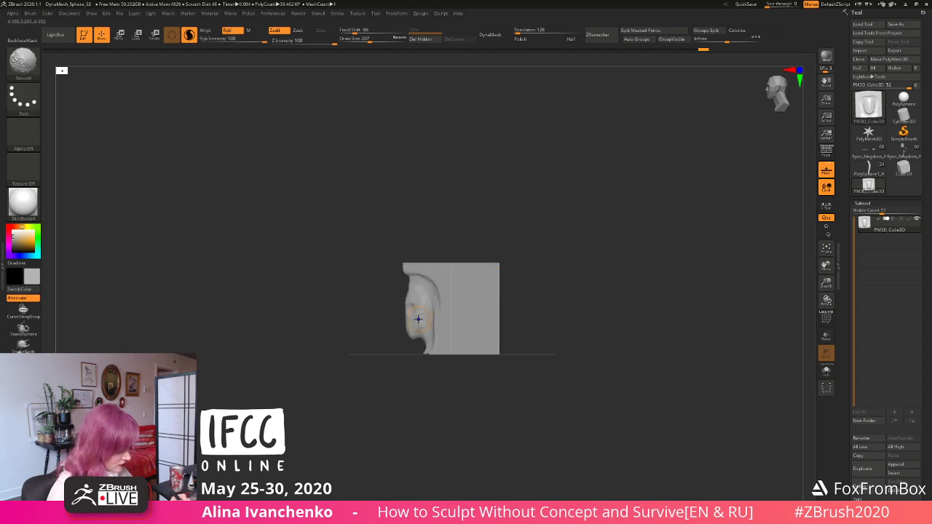
{"action": "left_click_drag", "start_coordinate": [418, 319], "coordinate": [423, 332]}
Step: Define the eyes, nose and cheek edges of the face with the DamStandard brush
{"action": "mouse_move", "coordinate": [366, 357]}
{"action": "left_mouse_down"}
{"action": "mouse_move", "coordinate": [449, 361]}
{"action": "mouse_move", "coordinate": [413, 327]}
{"action": "mouse_move", "coordinate": [408, 336]}
{"action": "left_mouse_up"}
{"action": "key", "text": "b"}
{"action": "key", "text": "d"}
{"action": "key", "text": "s"}
{"action": "mouse_move", "coordinate": [493, 288]}
{"action": "left_mouse_down"}
{"action": "mouse_move", "coordinate": [461, 292]}
{"action": "mouse_move", "coordinate": [506, 267]}
{"action": "mouse_move", "coordinate": [536, 269]}
{"action": "mouse_move", "coordinate": [437, 185]}
{"action": "left_mouse_up"}
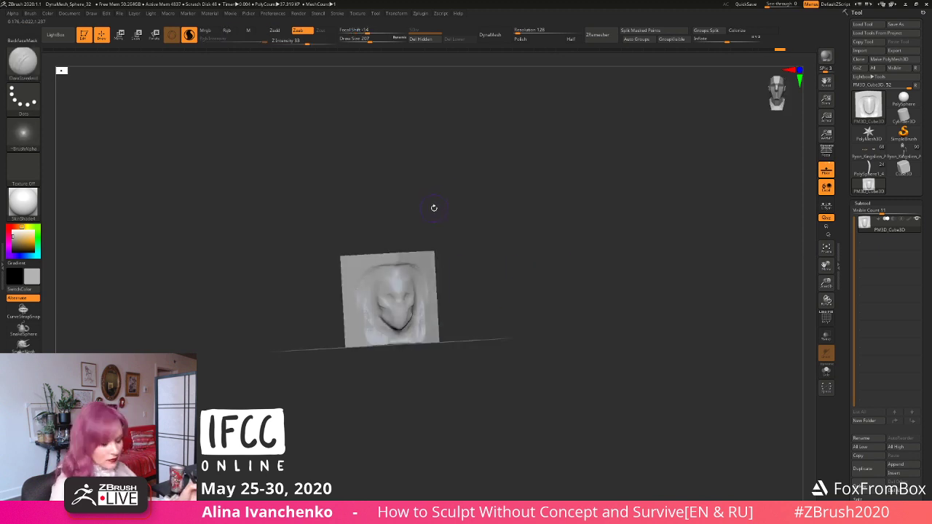
{"action": "mouse_move", "coordinate": [442, 254]}
{"action": "left_mouse_down", "text": "shift"}
{"action": "mouse_move", "coordinate": [399, 302]}
{"action": "mouse_move", "coordinate": [490, 272]}
{"action": "mouse_move", "coordinate": [460, 304]}
{"action": "mouse_move", "coordinate": [422, 303]}
{"action": "mouse_move", "coordinate": [714, 314]}
{"action": "mouse_move", "coordinate": [528, 288]}
{"action": "mouse_move", "coordinate": [530, 296]}
{"action": "left_mouse_up", "text": "shift"}
{"action": "left_click_drag", "start_coordinate": [827, 284], "coordinate": [820, 339]}
{"action": "mouse_move", "coordinate": [481, 285]}
{"action": "left_mouse_down", "text": "alt"}
{"action": "mouse_move", "coordinate": [528, 277]}
{"action": "mouse_move", "coordinate": [503, 281]}
{"action": "mouse_move", "coordinate": [604, 240]}
{"action": "mouse_move", "coordinate": [566, 243]}
{"action": "left_mouse_up", "text": "alt"}
Step: Isolate the face with MaskLasso selections, leaving the surrounding block masked and correcting the mask's edge near the chin
{"action": "mouse_move", "coordinate": [406, 201]}
{"action": "left_mouse_down", "text": "ctrl"}
{"action": "mouse_move", "coordinate": [510, 269]}
{"action": "mouse_move", "coordinate": [439, 354]}
{"action": "left_mouse_up", "text": "ctrl"}
{"action": "left_click_drag", "start_coordinate": [362, 400], "coordinate": [476, 383], "text": "shift"}
{"action": "left_click", "coordinate": [623, 298], "text": "ctrl"}
{"action": "mouse_move", "coordinate": [591, 307]}
{"action": "left_mouse_down", "text": "shift"}
{"action": "mouse_move", "coordinate": [649, 313]}
{"action": "mouse_move", "coordinate": [550, 311]}
{"action": "mouse_move", "coordinate": [501, 268]}
{"action": "mouse_move", "coordinate": [468, 357]}
{"action": "left_mouse_up", "text": "shift"}
{"action": "left_click", "coordinate": [549, 299], "text": "ctrl"}
{"action": "mouse_move", "coordinate": [542, 299]}
{"action": "left_mouse_down", "text": "ctrl"}
{"action": "mouse_move", "coordinate": [531, 213]}
{"action": "mouse_move", "coordinate": [457, 344]}
{"action": "left_mouse_up", "text": "ctrl"}
{"action": "left_click_drag", "start_coordinate": [510, 332], "coordinate": [466, 330], "text": "ctrl"}
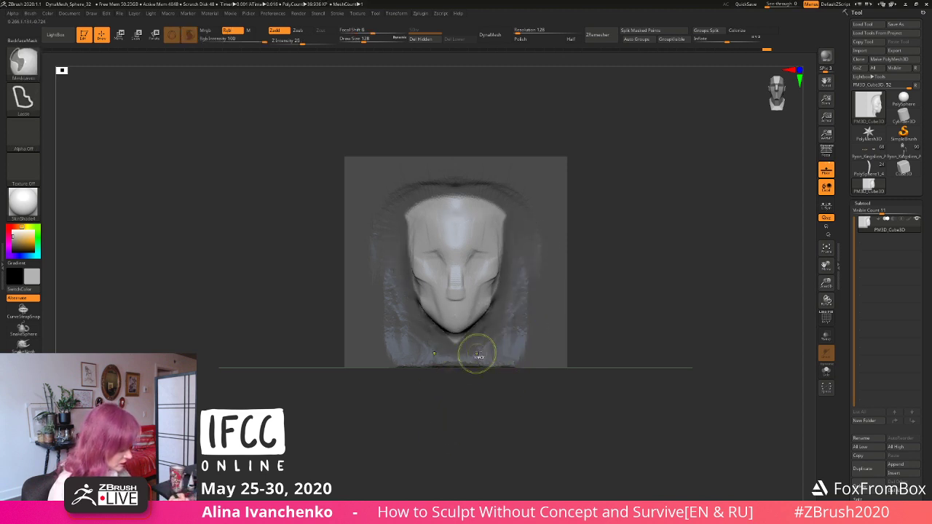
Step: Refine the face mask, activate the Move gizmo in side view and invert the mask so only the face is free
{"action": "mouse_move", "coordinate": [569, 341]}
{"action": "left_mouse_down", "text": "shift"}
{"action": "mouse_move", "coordinate": [624, 331]}
{"action": "mouse_move", "coordinate": [557, 321]}
{"action": "left_mouse_up", "text": "shift"}
{"action": "left_click", "coordinate": [618, 323], "text": "ctrl"}
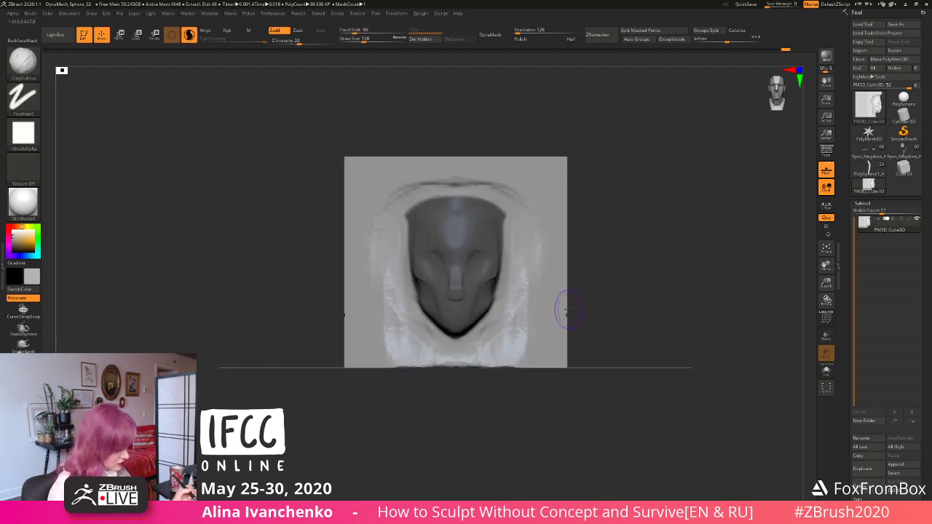
{"action": "left_click", "coordinate": [541, 320], "text": "ctrl"}
{"action": "left_click_drag", "start_coordinate": [622, 296], "coordinate": [585, 244], "text": "shift"}
{"action": "left_click", "coordinate": [120, 35]}
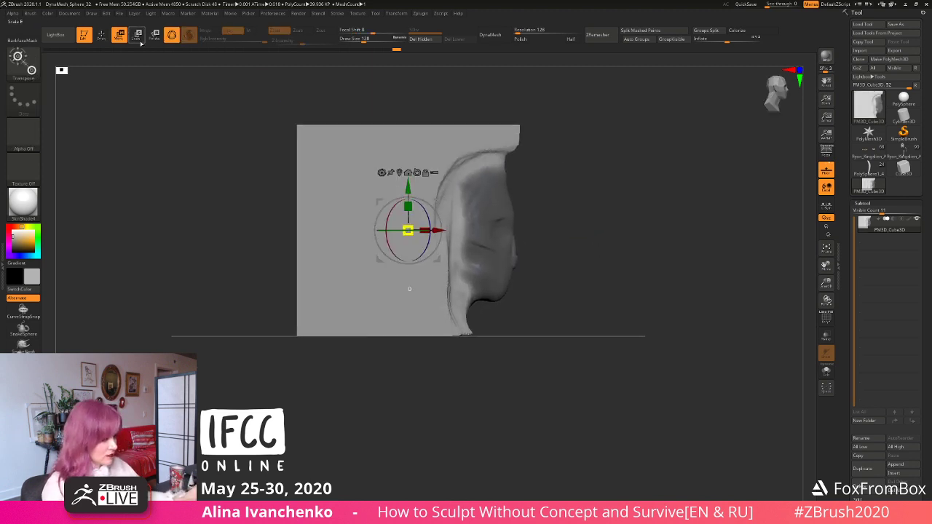
{"action": "left_click", "coordinate": [583, 231], "text": "ctrl"}
Step: Try to push the face back into the block along the gizmo's red axis
{"action": "left_click_drag", "start_coordinate": [439, 231], "coordinate": [417, 231]}
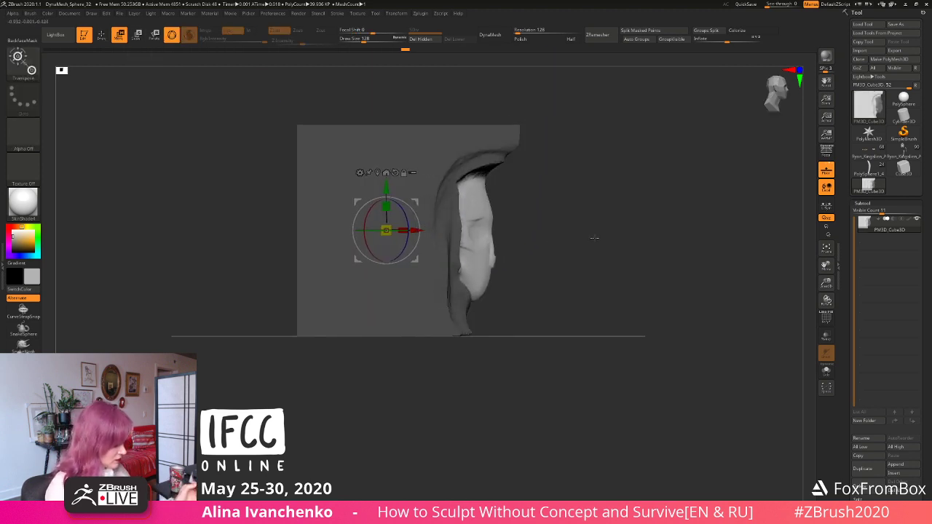
{"action": "left_click_drag", "start_coordinate": [594, 235], "coordinate": [609, 306], "text": "shift"}
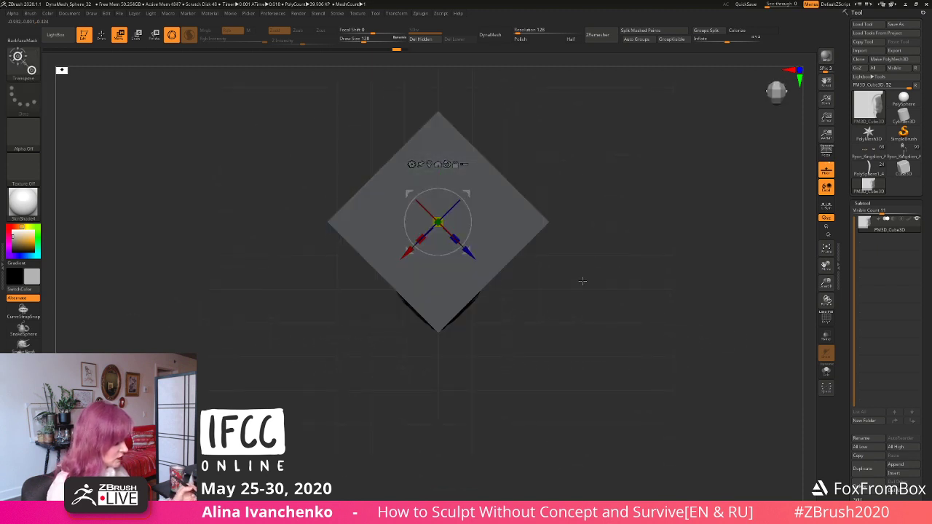
Step: Unlock the gizmo, rotate it to align with the face's forward direction and push the face straight back into the block
{"action": "left_click", "coordinate": [455, 166]}
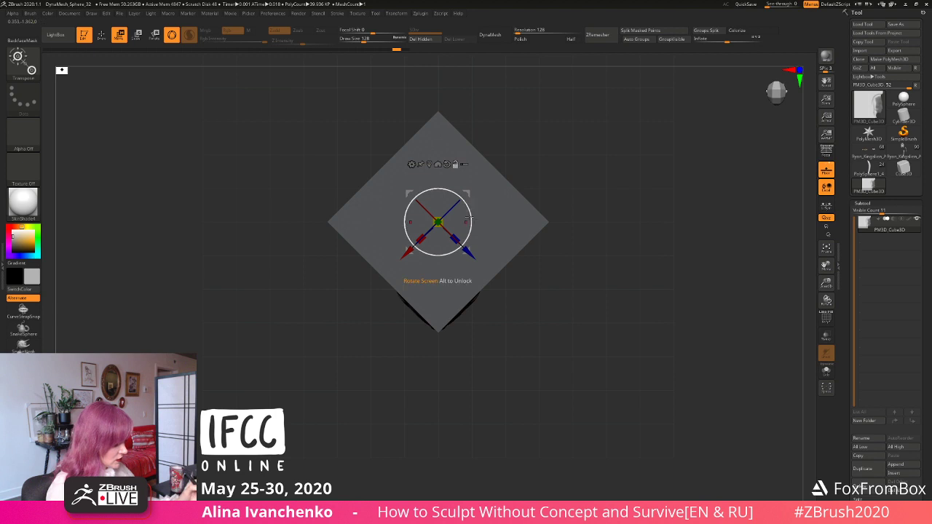
{"action": "left_click_drag", "start_coordinate": [470, 215], "coordinate": [453, 192], "text": "shift"}
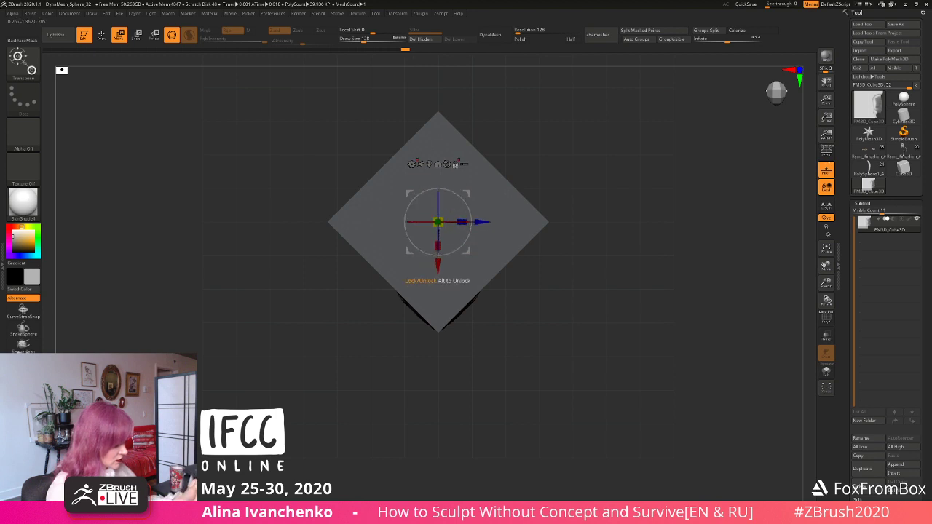
{"action": "left_click_drag", "start_coordinate": [438, 271], "coordinate": [438, 247]}
Step: Invert the mask to protect the face and carve the neck area below the chin with ClayBuildup at draw size 172
{"action": "left_click_drag", "start_coordinate": [565, 215], "coordinate": [572, 114]}
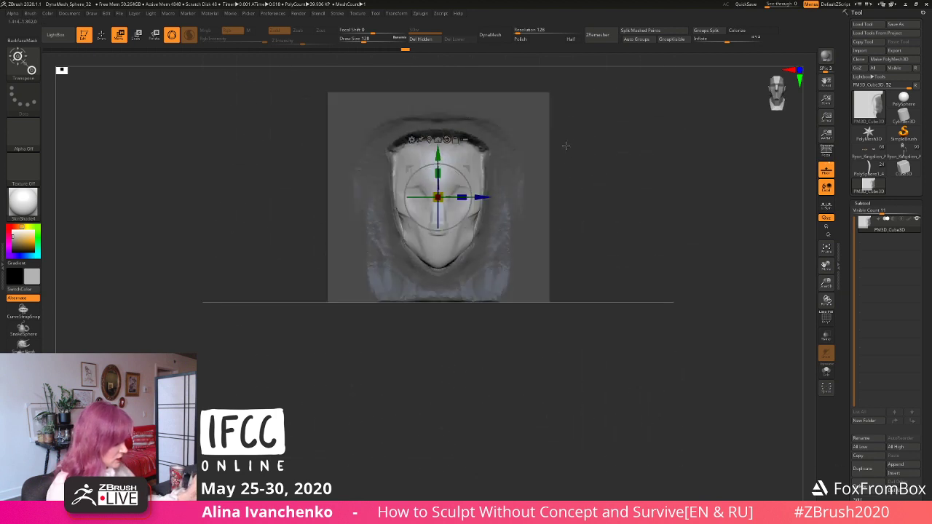
{"action": "left_click_drag", "start_coordinate": [563, 175], "coordinate": [550, 208], "text": "alt"}
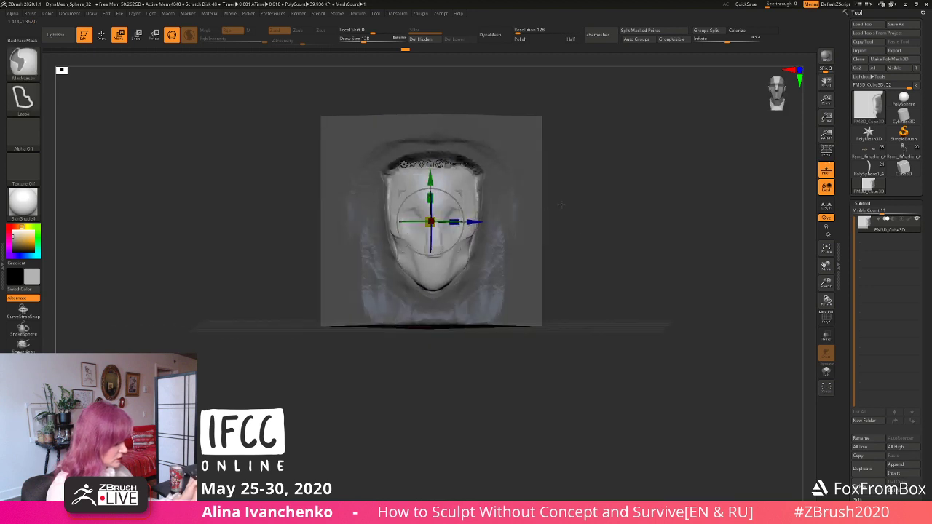
{"action": "left_click", "coordinate": [560, 204], "text": "ctrl"}
{"action": "key", "text": "q"}
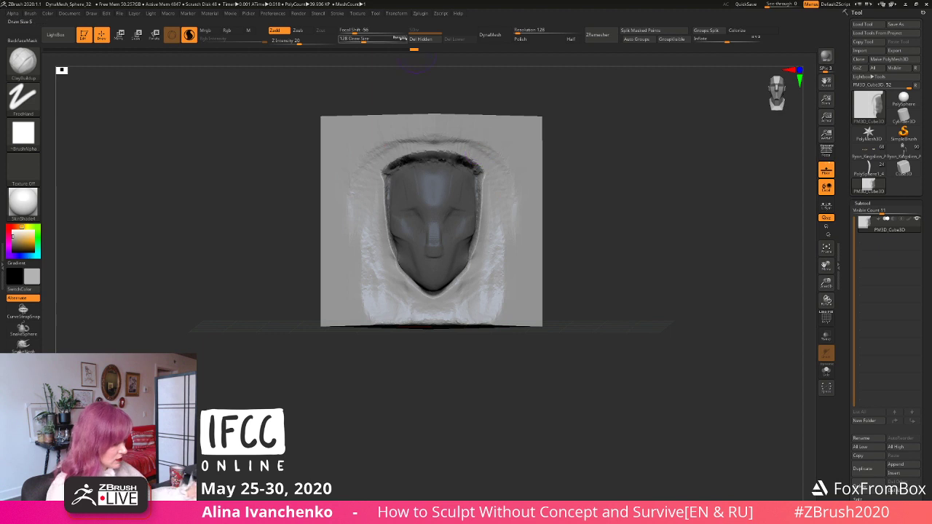
{"action": "left_click_drag", "start_coordinate": [399, 38], "coordinate": [406, 38]}
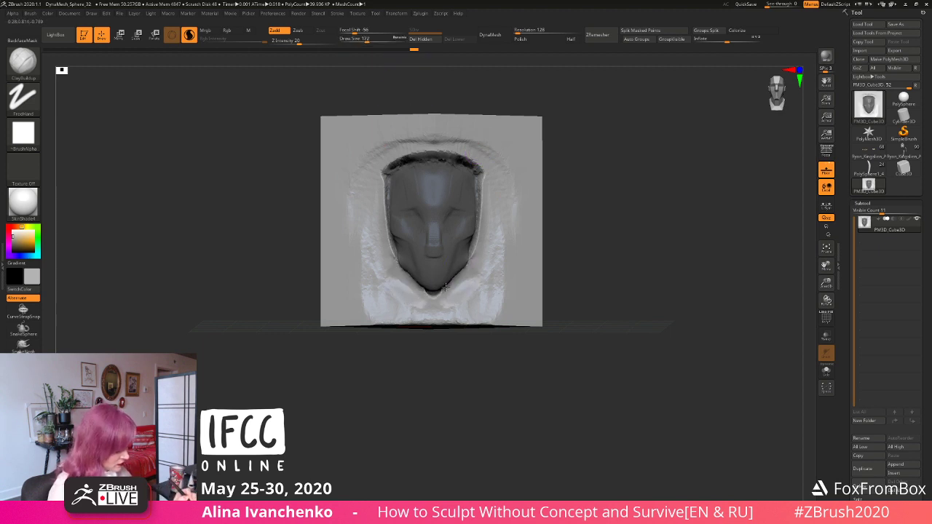
{"action": "left_click_drag", "start_coordinate": [564, 235], "coordinate": [593, 219]}
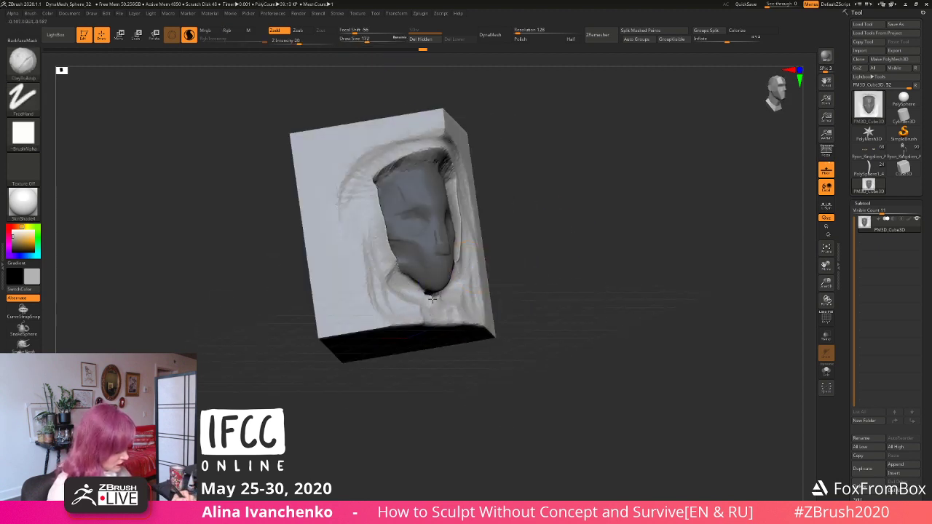
{"action": "left_click_drag", "start_coordinate": [548, 273], "coordinate": [510, 295]}
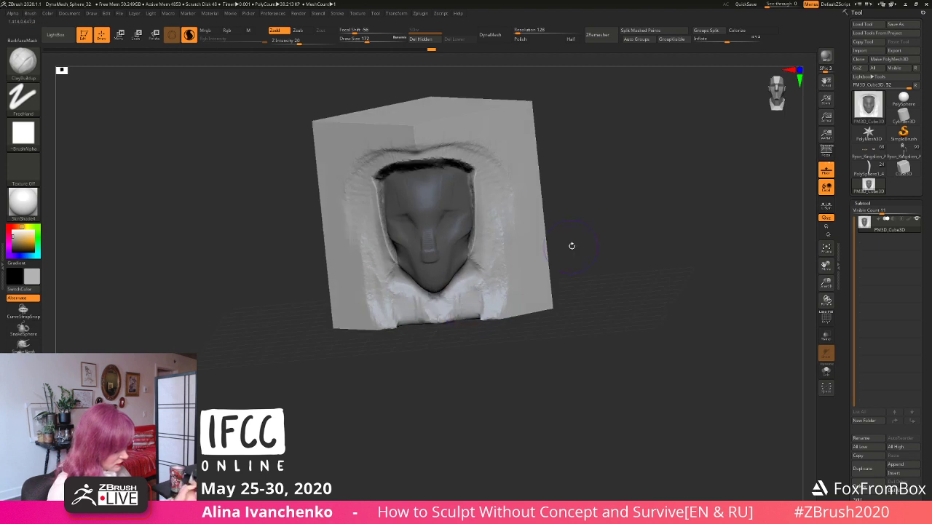
{"action": "left_click_drag", "start_coordinate": [572, 246], "coordinate": [474, 215], "text": "shift"}
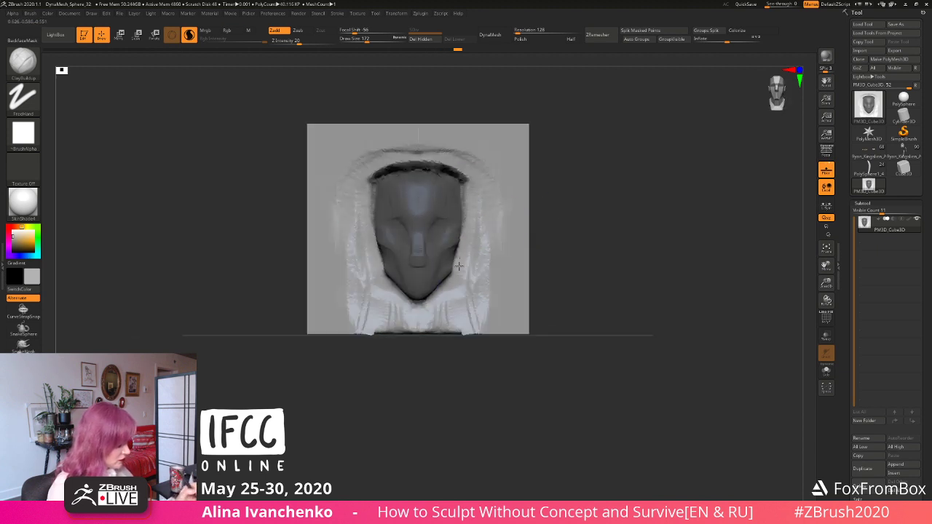
Step: Sculpt hood-like folds down both sides of the masked face and around the neck
{"action": "left_click_drag", "start_coordinate": [586, 239], "coordinate": [597, 224], "text": "alt"}
{"action": "left_click_drag", "start_coordinate": [597, 223], "coordinate": [570, 240]}
{"action": "left_click_drag", "start_coordinate": [481, 156], "coordinate": [490, 207]}
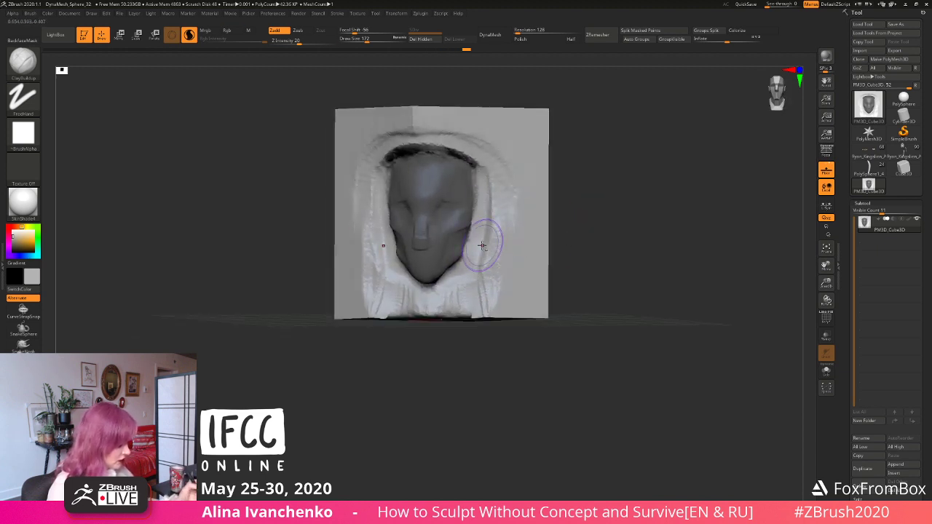
{"action": "left_click_drag", "start_coordinate": [614, 223], "coordinate": [598, 224], "text": "shift"}
{"action": "left_click_drag", "start_coordinate": [665, 207], "coordinate": [360, 313]}
{"action": "left_click_drag", "start_coordinate": [524, 256], "coordinate": [522, 260], "text": "shift"}
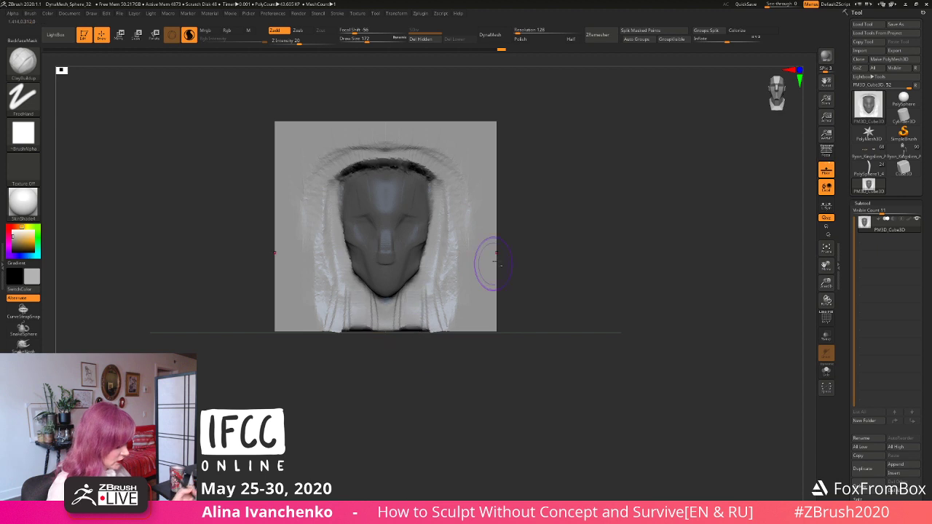
Step: Deepen the folds beside the face and clear the mask
{"action": "mouse_move", "coordinate": [546, 229]}
{"action": "left_mouse_down", "text": "alt"}
{"action": "mouse_move", "coordinate": [585, 237]}
{"action": "mouse_move", "coordinate": [612, 206]}
{"action": "mouse_move", "coordinate": [567, 242]}
{"action": "mouse_move", "coordinate": [568, 270]}
{"action": "mouse_move", "coordinate": [585, 265]}
{"action": "mouse_move", "coordinate": [563, 257]}
{"action": "mouse_move", "coordinate": [587, 217]}
{"action": "left_mouse_up", "text": "alt"}
{"action": "mouse_move", "coordinate": [379, 206]}
{"action": "left_mouse_down"}
{"action": "mouse_move", "coordinate": [363, 222]}
{"action": "mouse_move", "coordinate": [368, 237]}
{"action": "left_mouse_up"}
{"action": "left_click_drag", "start_coordinate": [579, 218], "coordinate": [582, 250]}
{"action": "left_click_drag", "start_coordinate": [575, 244], "coordinate": [580, 255], "text": "ctrl"}
{"action": "left_click_drag", "start_coordinate": [575, 259], "coordinate": [564, 280]}
Step: Shape the nose and central face planes with ClayBuildup at draw size 104, working from the side and the front
{"action": "left_click_drag", "start_coordinate": [368, 39], "coordinate": [361, 39]}
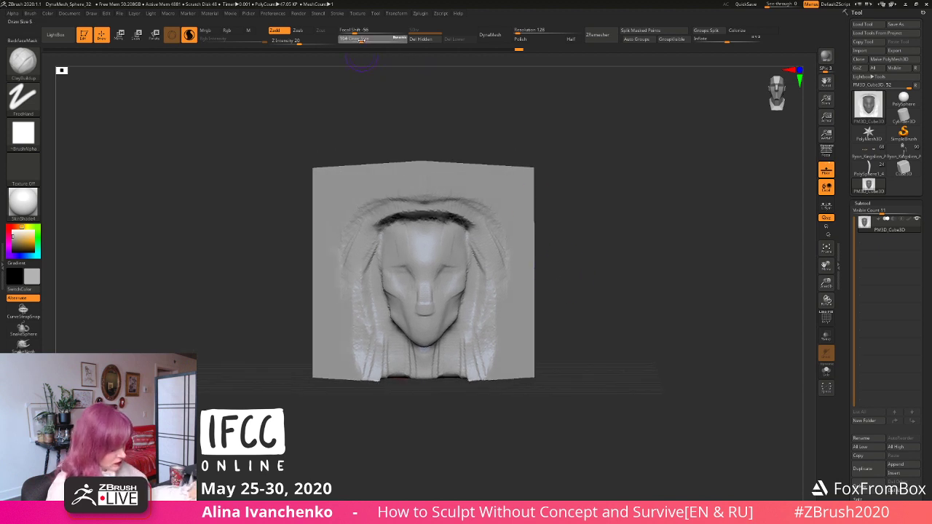
{"action": "mouse_move", "coordinate": [551, 296]}
{"action": "left_mouse_down"}
{"action": "mouse_move", "coordinate": [571, 295]}
{"action": "mouse_move", "coordinate": [500, 319]}
{"action": "left_mouse_up"}
{"action": "left_click_drag", "start_coordinate": [537, 258], "coordinate": [504, 289], "text": "ctrl"}
{"action": "left_click_drag", "start_coordinate": [530, 274], "coordinate": [560, 268]}
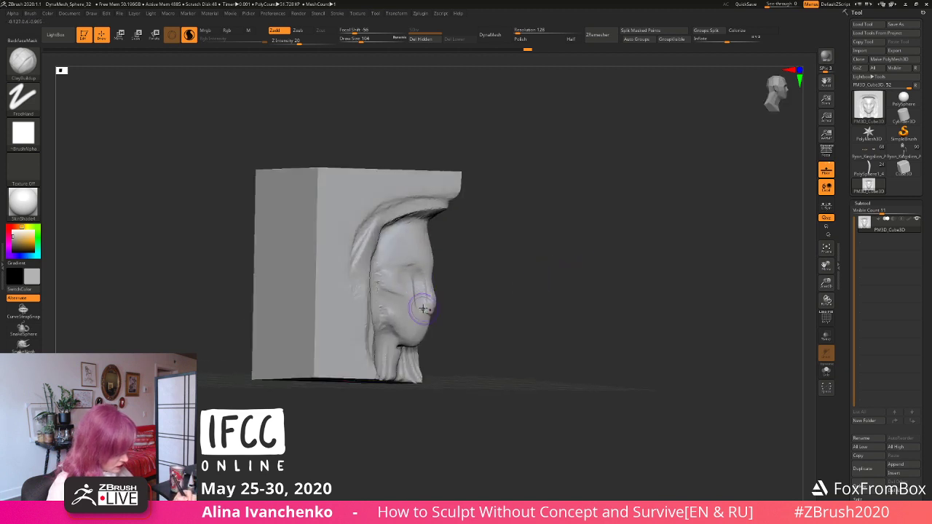
{"action": "left_click_drag", "start_coordinate": [464, 276], "coordinate": [415, 285]}
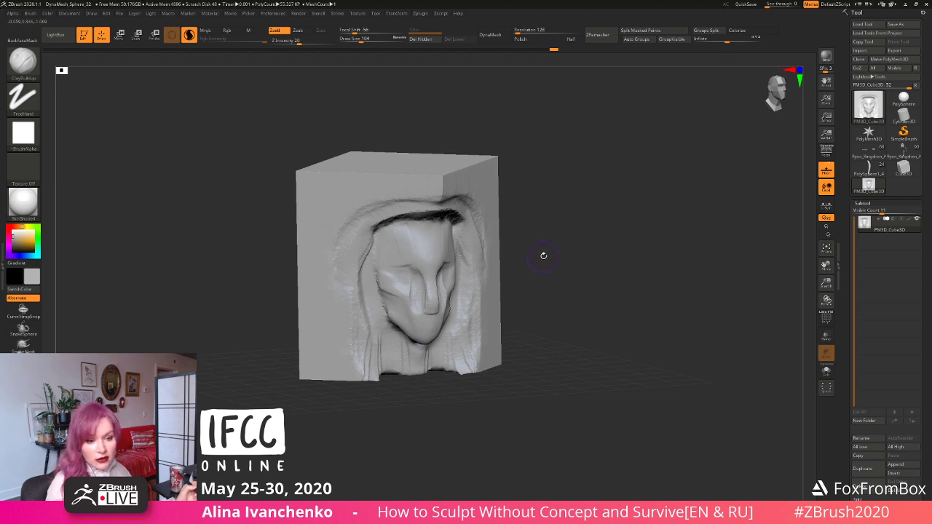
{"action": "left_click_drag", "start_coordinate": [543, 256], "coordinate": [512, 261]}
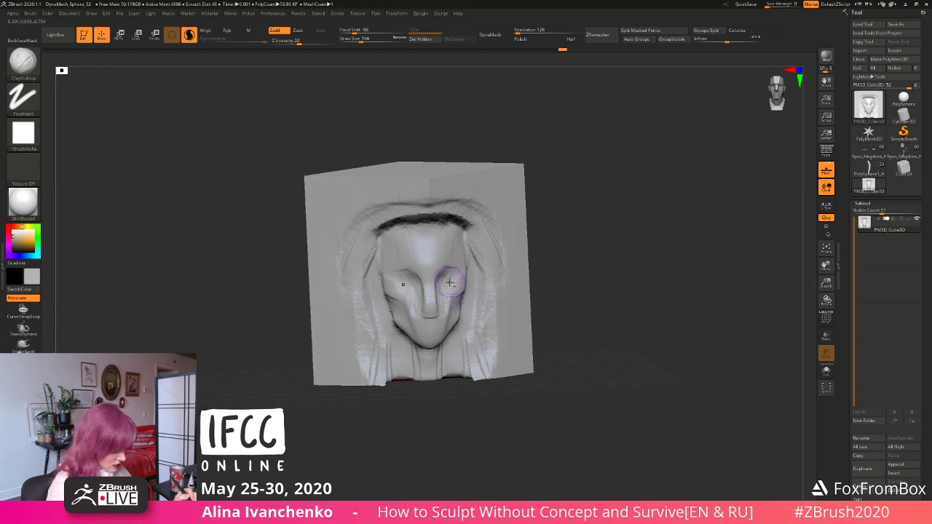
Step: Build up the cheeks below the eye sockets and shape the area beside the nose and mouth
{"action": "left_click_drag", "start_coordinate": [450, 282], "coordinate": [448, 317]}
{"action": "left_click_drag", "start_coordinate": [587, 244], "coordinate": [512, 257]}
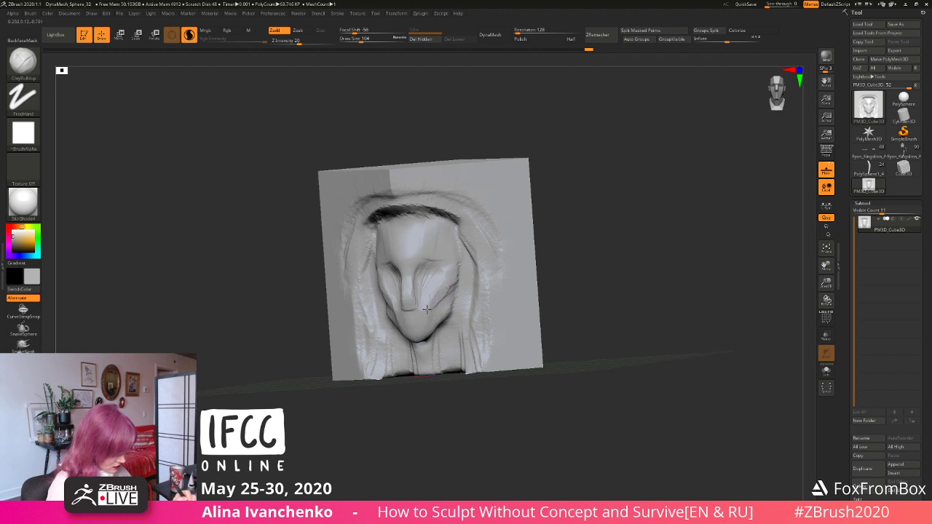
{"action": "left_click_drag", "start_coordinate": [545, 255], "coordinate": [562, 257]}
{"action": "left_click_drag", "start_coordinate": [408, 316], "coordinate": [416, 309]}
{"action": "left_click_drag", "start_coordinate": [502, 281], "coordinate": [575, 272]}
{"action": "mouse_move", "coordinate": [456, 297]}
{"action": "left_mouse_down"}
{"action": "mouse_move", "coordinate": [413, 313]}
{"action": "mouse_move", "coordinate": [443, 308]}
{"action": "mouse_move", "coordinate": [393, 291]}
{"action": "left_mouse_up"}
{"action": "mouse_move", "coordinate": [491, 288]}
{"action": "left_mouse_down", "text": "ctrl"}
{"action": "mouse_move", "coordinate": [516, 278]}
{"action": "mouse_move", "coordinate": [443, 308]}
{"action": "left_mouse_up", "text": "ctrl"}
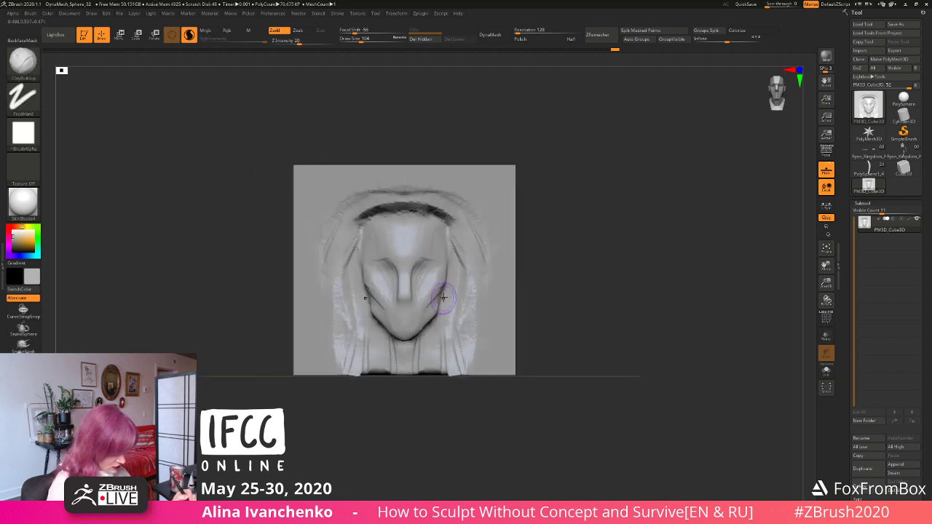
Step: Shape and smooth the cheeks and jaw edge at draw size 140
{"action": "left_click_drag", "start_coordinate": [362, 41], "coordinate": [365, 40]}
{"action": "left_click_drag", "start_coordinate": [550, 268], "coordinate": [510, 269]}
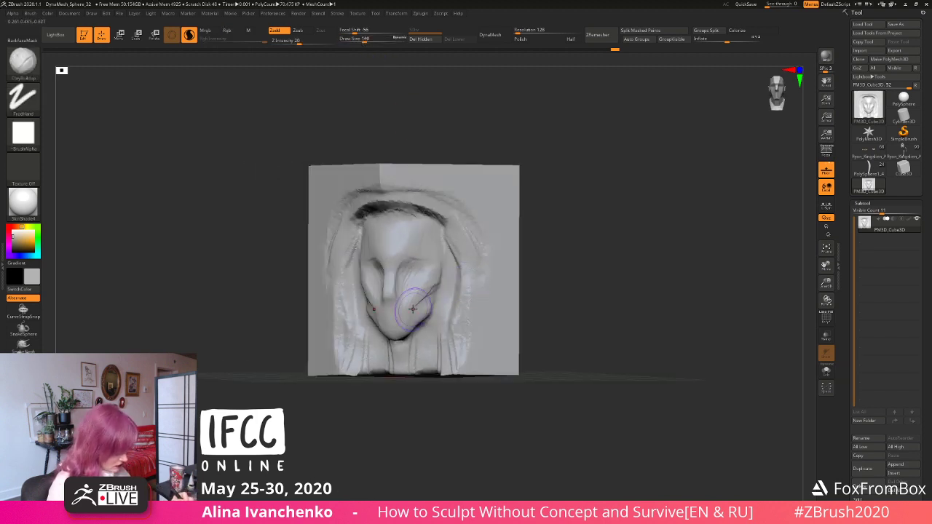
{"action": "left_click_drag", "start_coordinate": [432, 290], "coordinate": [435, 300], "text": "shift"}
{"action": "mouse_move", "coordinate": [533, 273]}
{"action": "left_mouse_down"}
{"action": "mouse_move", "coordinate": [546, 262]}
{"action": "mouse_move", "coordinate": [545, 274]}
{"action": "mouse_move", "coordinate": [515, 274]}
{"action": "left_mouse_up"}
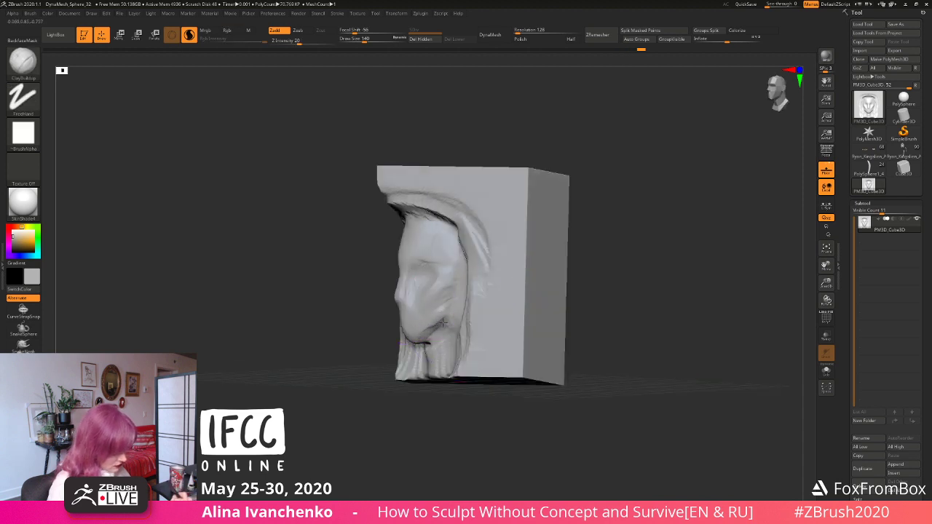
{"action": "mouse_move", "coordinate": [576, 275]}
{"action": "left_mouse_down"}
{"action": "mouse_move", "coordinate": [610, 279]}
{"action": "mouse_move", "coordinate": [550, 293]}
{"action": "left_mouse_up"}
{"action": "left_click_drag", "start_coordinate": [454, 319], "coordinate": [445, 327], "text": "shift"}
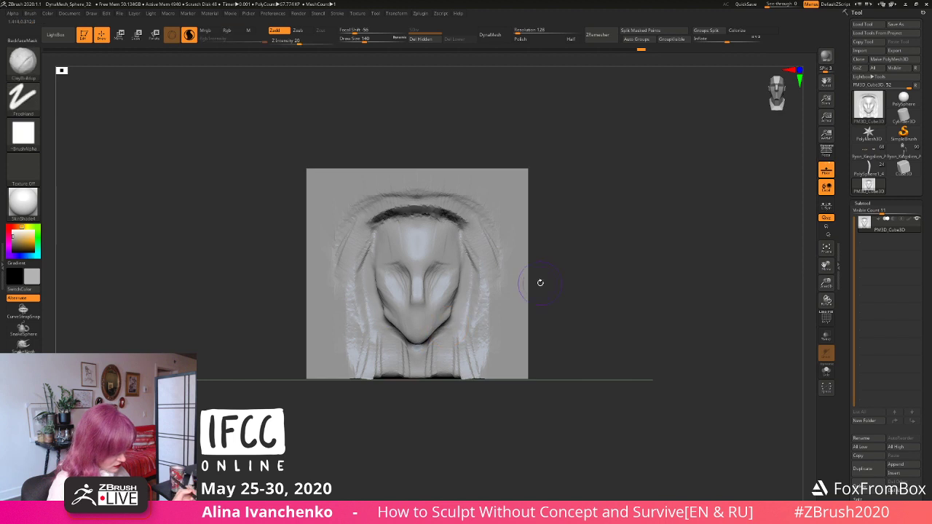
Step: Adjust the chin and jaw profile in side view with the Move brush
{"action": "left_click_drag", "start_coordinate": [540, 283], "coordinate": [513, 313]}
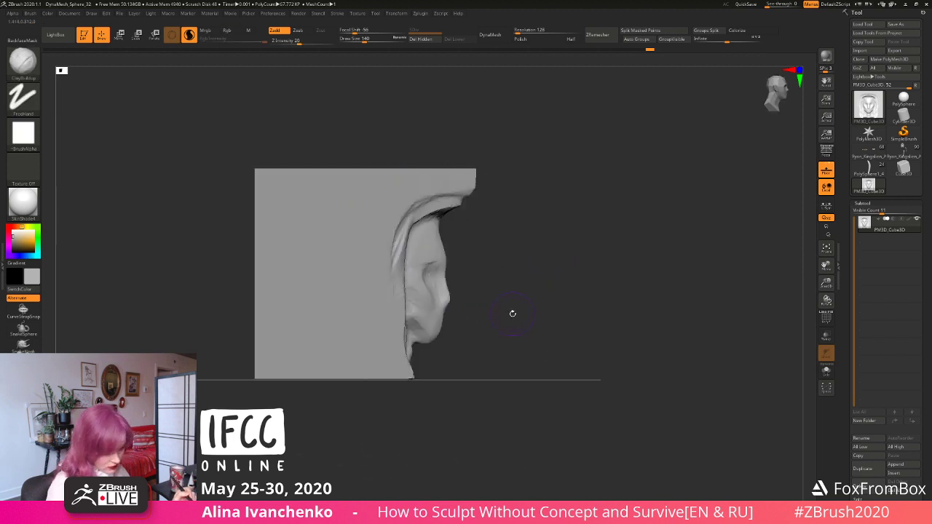
{"action": "key", "text": "b"}
{"action": "key", "text": "m"}
{"action": "key", "text": "v"}
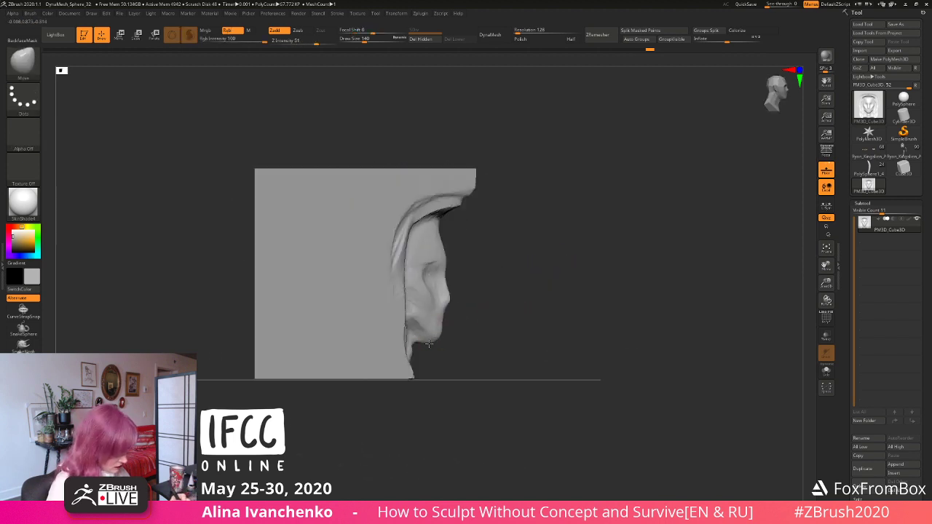
{"action": "mouse_move", "coordinate": [475, 265]}
{"action": "left_mouse_down"}
{"action": "mouse_move", "coordinate": [445, 284]}
{"action": "mouse_move", "coordinate": [465, 299]}
{"action": "mouse_move", "coordinate": [450, 300]}
{"action": "mouse_move", "coordinate": [553, 241]}
{"action": "mouse_move", "coordinate": [601, 233]}
{"action": "mouse_move", "coordinate": [558, 271]}
{"action": "mouse_move", "coordinate": [537, 273]}
{"action": "mouse_move", "coordinate": [558, 270]}
{"action": "left_mouse_up"}
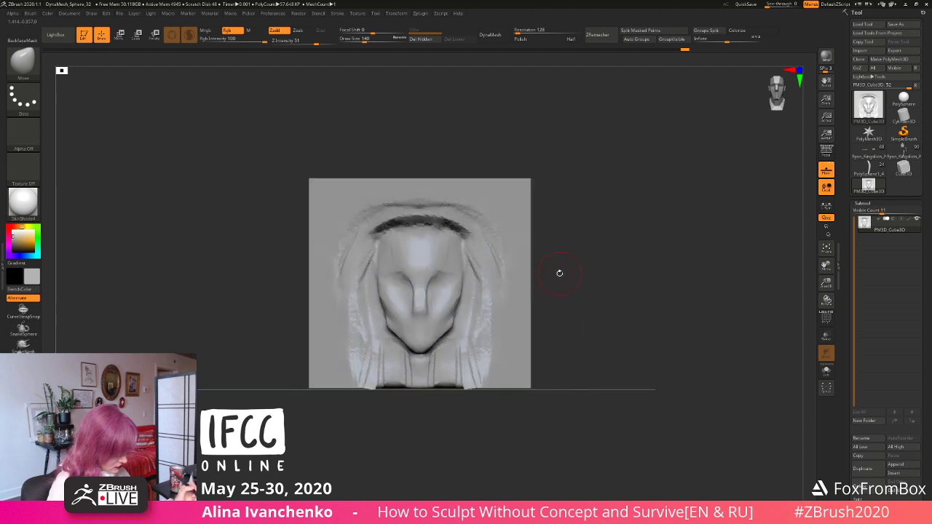
Step: Carve the neck and the creases between the jaw and the hood folds with DamStandard at draw size 140
{"action": "key", "text": "b"}
{"action": "key", "text": "d"}
{"action": "key", "text": "s"}
{"action": "left_click_drag", "start_coordinate": [384, 330], "coordinate": [390, 407]}
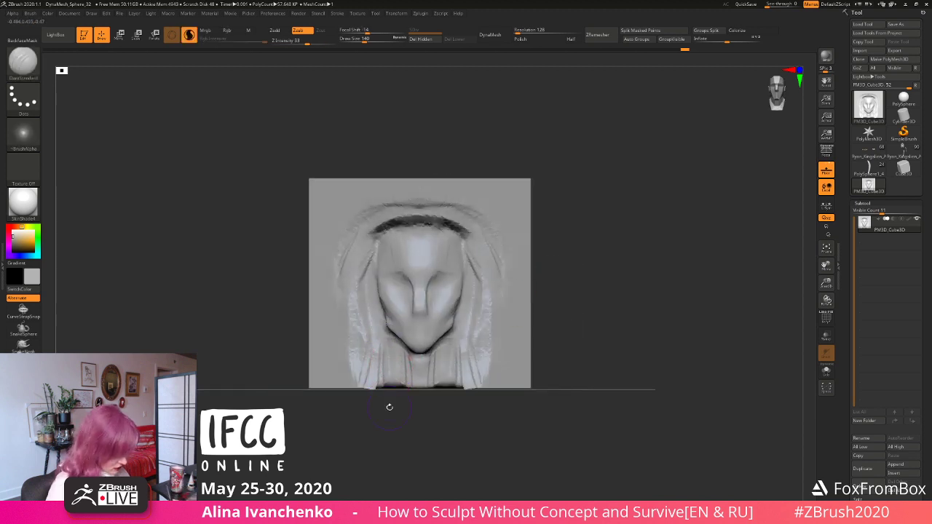
{"action": "left_click_drag", "start_coordinate": [385, 343], "coordinate": [387, 405]}
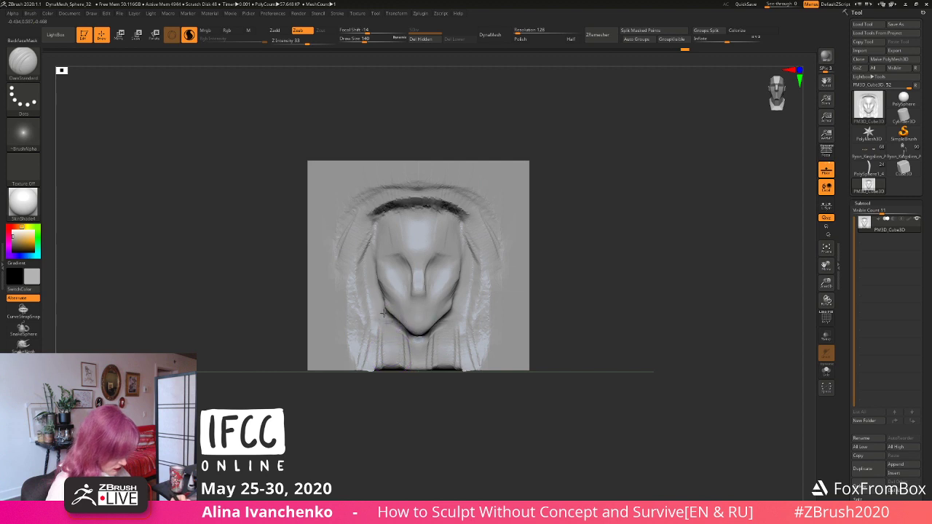
{"action": "left_click_drag", "start_coordinate": [387, 317], "coordinate": [390, 370]}
{"action": "left_click_drag", "start_coordinate": [381, 410], "coordinate": [383, 403], "text": "alt"}
{"action": "left_click_drag", "start_coordinate": [383, 408], "coordinate": [386, 411]}
{"action": "key", "text": "shift"}
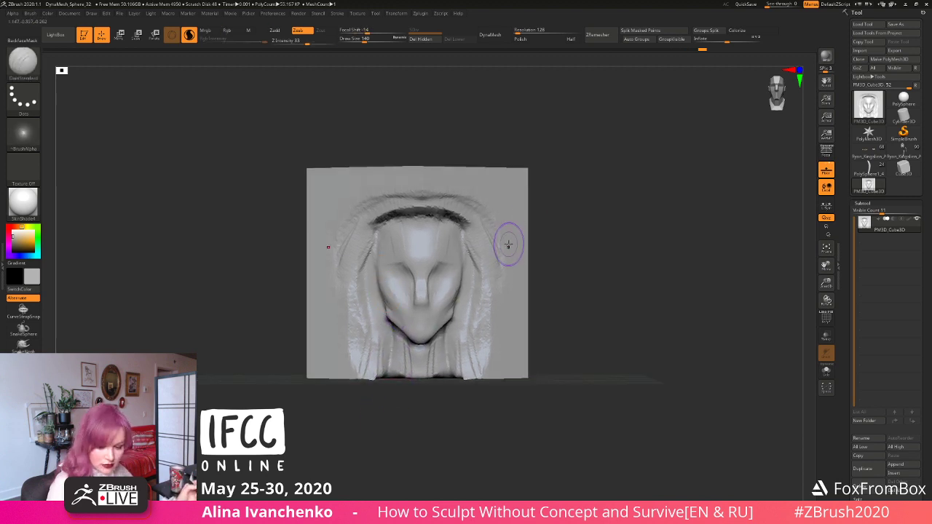
{"action": "left_click_drag", "start_coordinate": [572, 240], "coordinate": [458, 250]}
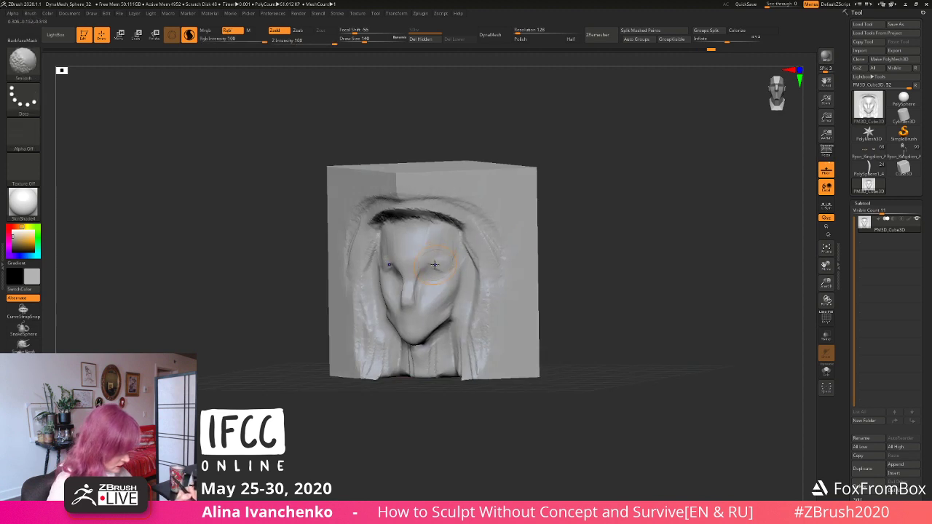
{"action": "left_click_drag", "start_coordinate": [560, 214], "coordinate": [537, 233]}
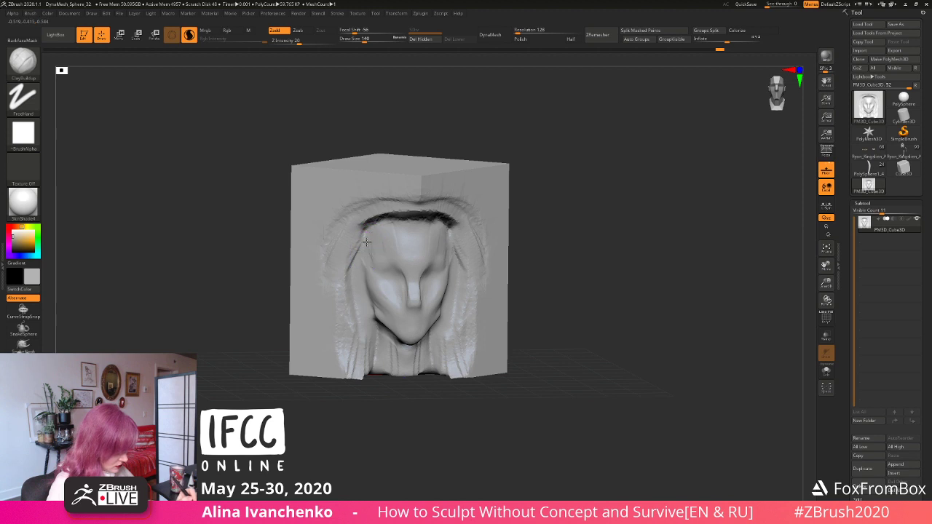
{"action": "mouse_move", "coordinate": [366, 242]}
{"action": "left_mouse_down"}
{"action": "mouse_move", "coordinate": [376, 240]}
{"action": "mouse_move", "coordinate": [373, 229]}
{"action": "mouse_move", "coordinate": [366, 251]}
{"action": "left_mouse_up"}
{"action": "key", "text": "ctrl+z"}
Step: Deepen the eye sockets beneath the brow on both sides of the nose bridge with the DamStandard brush
{"action": "key", "text": "b"}
{"action": "key", "text": "d"}
{"action": "key", "text": "s"}
{"action": "mouse_move", "coordinate": [552, 226]}
{"action": "left_mouse_down", "text": "alt"}
{"action": "mouse_move", "coordinate": [541, 243]}
{"action": "mouse_move", "coordinate": [549, 241]}
{"action": "mouse_move", "coordinate": [422, 283]}
{"action": "left_mouse_up", "text": "alt"}
{"action": "mouse_move", "coordinate": [474, 259]}
{"action": "left_mouse_down"}
{"action": "mouse_move", "coordinate": [488, 257]}
{"action": "mouse_move", "coordinate": [461, 277]}
{"action": "mouse_move", "coordinate": [412, 267]}
{"action": "mouse_move", "coordinate": [437, 269]}
{"action": "left_mouse_up"}
{"action": "left_click_drag", "start_coordinate": [473, 263], "coordinate": [424, 265]}
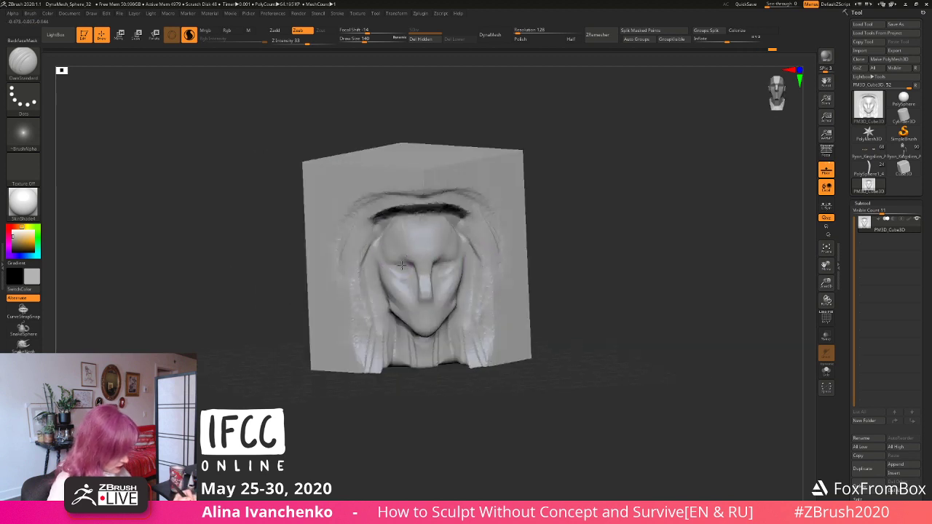
Step: Carve the eyelid lines with DamStandard at draw size 104, working from the front and a three-quarter view
{"action": "mouse_move", "coordinate": [560, 235]}
{"action": "left_mouse_down"}
{"action": "mouse_move", "coordinate": [535, 245]}
{"action": "mouse_move", "coordinate": [539, 208]}
{"action": "mouse_move", "coordinate": [558, 235]}
{"action": "left_mouse_up"}
{"action": "left_click_drag", "start_coordinate": [383, 267], "coordinate": [402, 272]}
{"action": "left_click_drag", "start_coordinate": [507, 246], "coordinate": [526, 243]}
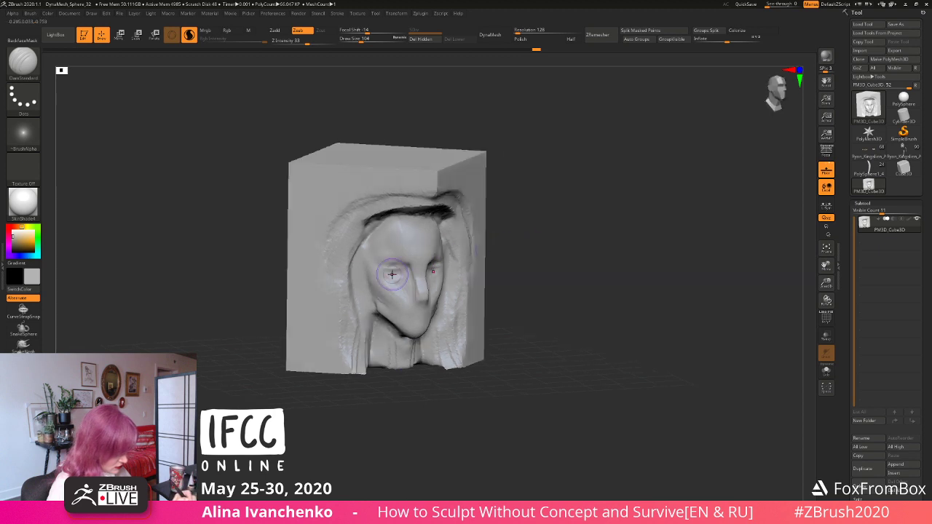
{"action": "left_click_drag", "start_coordinate": [397, 282], "coordinate": [402, 283]}
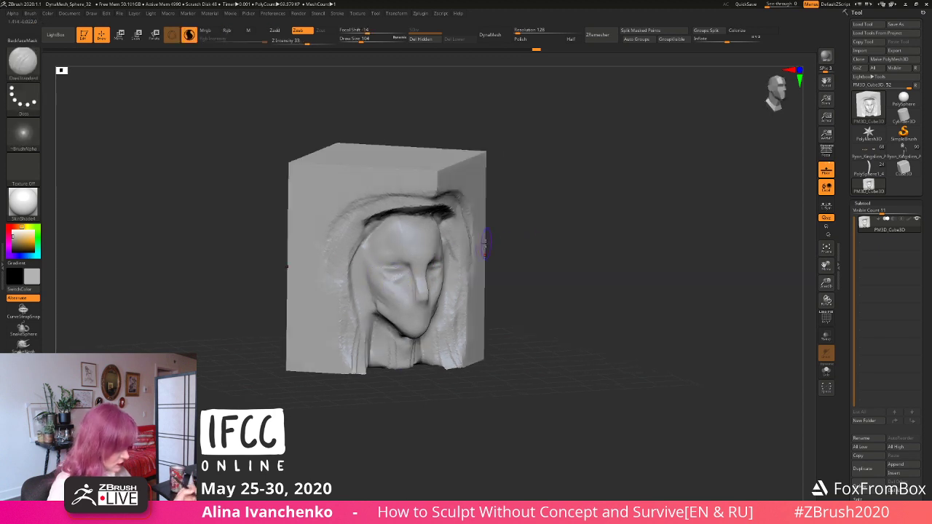
{"action": "mouse_move", "coordinate": [508, 246]}
{"action": "left_mouse_down"}
{"action": "mouse_move", "coordinate": [495, 251]}
{"action": "mouse_move", "coordinate": [528, 225]}
{"action": "mouse_move", "coordinate": [526, 248]}
{"action": "left_mouse_up"}
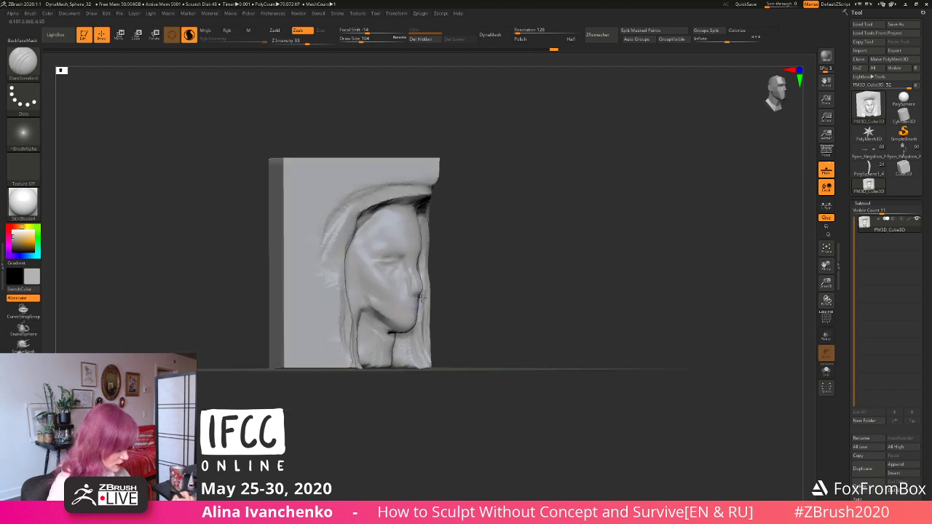
Step: Check the face in profile and build up the brow and upper eye area with ClayBuildup at draw size 104
{"action": "left_click_drag", "start_coordinate": [488, 276], "coordinate": [492, 285], "text": "shift"}
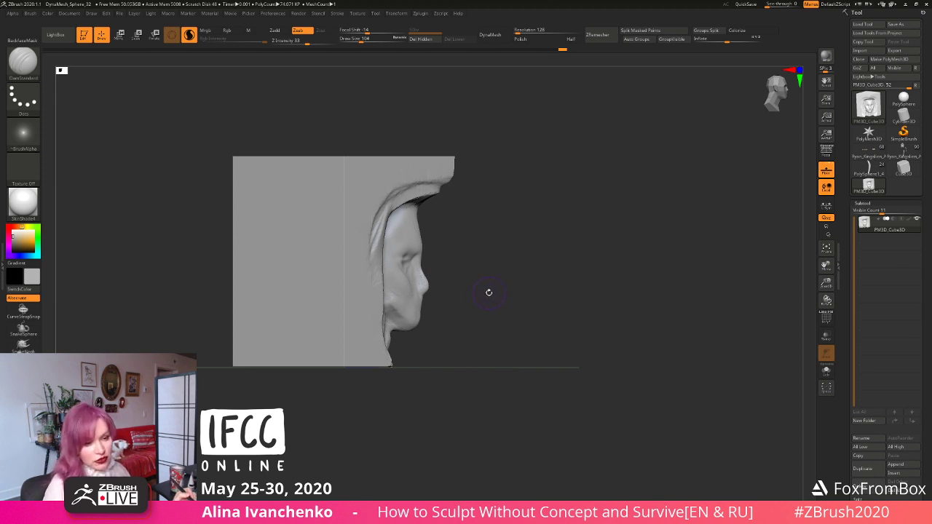
{"action": "left_click_drag", "start_coordinate": [489, 293], "coordinate": [386, 282], "text": "alt"}
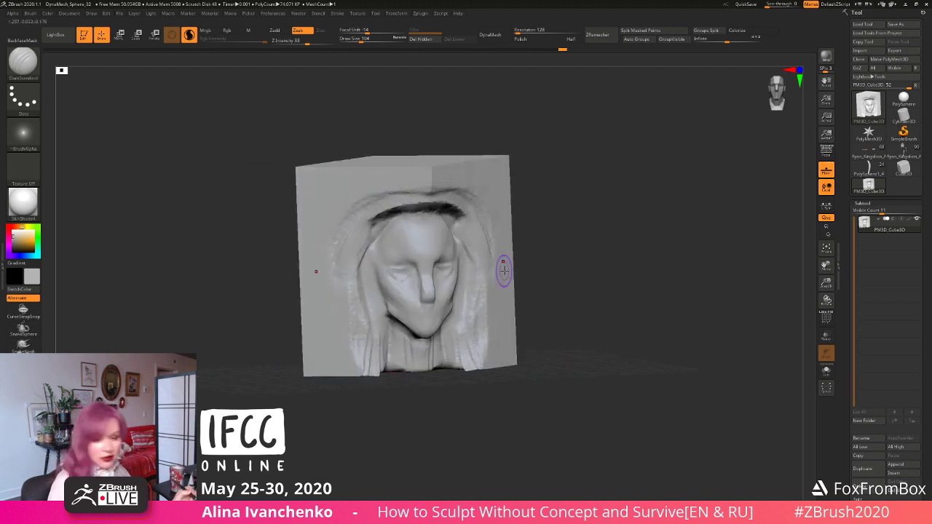
{"action": "left_click_drag", "start_coordinate": [561, 235], "coordinate": [549, 245]}
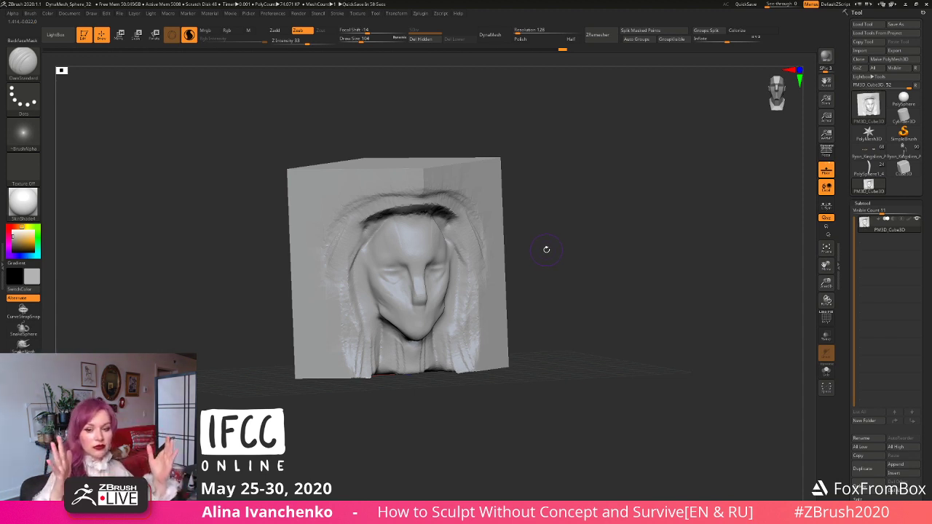
{"action": "mouse_move", "coordinate": [546, 249]}
{"action": "left_mouse_down"}
{"action": "mouse_move", "coordinate": [524, 250]}
{"action": "mouse_move", "coordinate": [532, 260]}
{"action": "left_mouse_up"}
{"action": "key", "text": "b"}
{"action": "key", "text": "c"}
{"action": "key", "text": "b"}
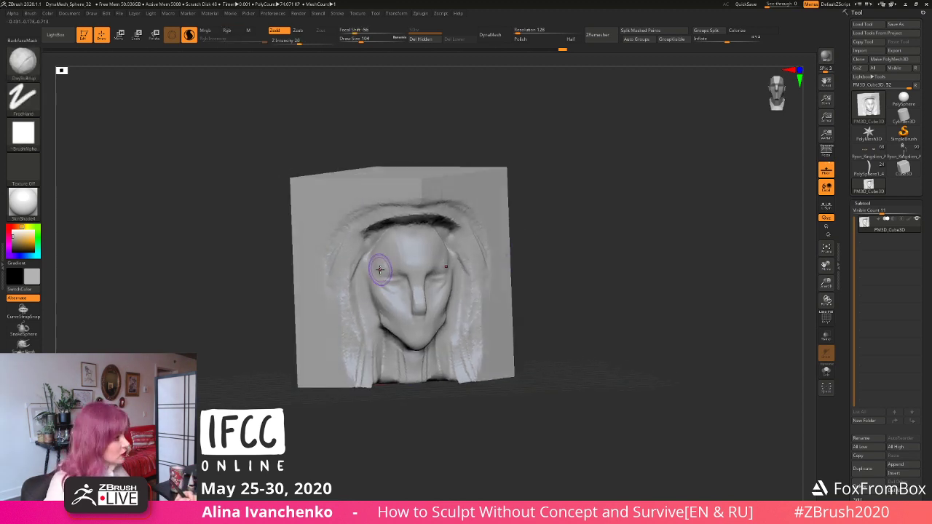
{"action": "key", "text": "ctrl+z"}
{"action": "left_click_drag", "start_coordinate": [380, 268], "coordinate": [420, 264]}
Step: Add more volume along the upper eyelids and smooth the outer eye area
{"action": "mouse_move", "coordinate": [548, 267]}
{"action": "left_mouse_down"}
{"action": "mouse_move", "coordinate": [549, 251]}
{"action": "mouse_move", "coordinate": [515, 256]}
{"action": "left_mouse_up"}
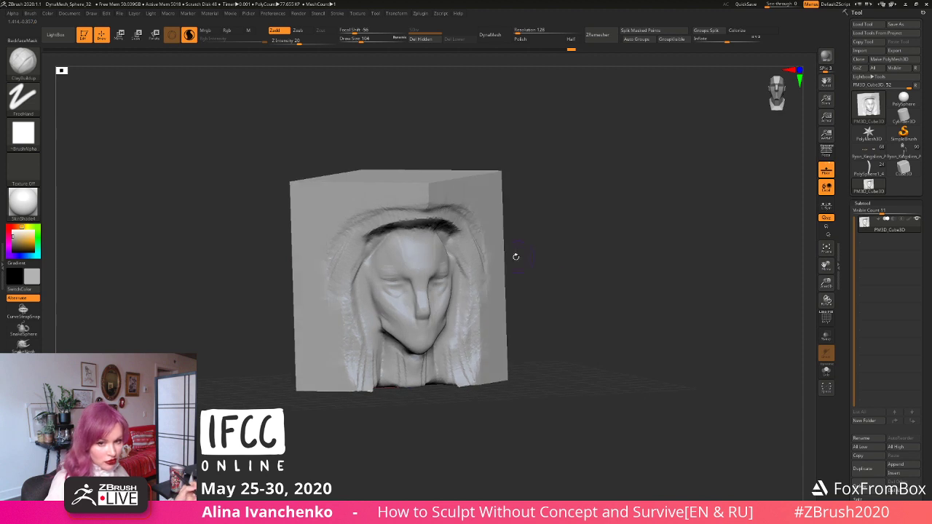
{"action": "left_click_drag", "start_coordinate": [385, 270], "coordinate": [423, 266]}
{"action": "mouse_move", "coordinate": [547, 244]}
{"action": "left_mouse_down"}
{"action": "mouse_move", "coordinate": [549, 256]}
{"action": "mouse_move", "coordinate": [526, 247]}
{"action": "left_mouse_up"}
{"action": "left_click_drag", "start_coordinate": [389, 269], "coordinate": [404, 270], "text": "shift"}
Step: Shape and smooth the recess between the hood's inner edge and the top of the forehead
{"action": "left_click_drag", "start_coordinate": [545, 247], "coordinate": [546, 244]}
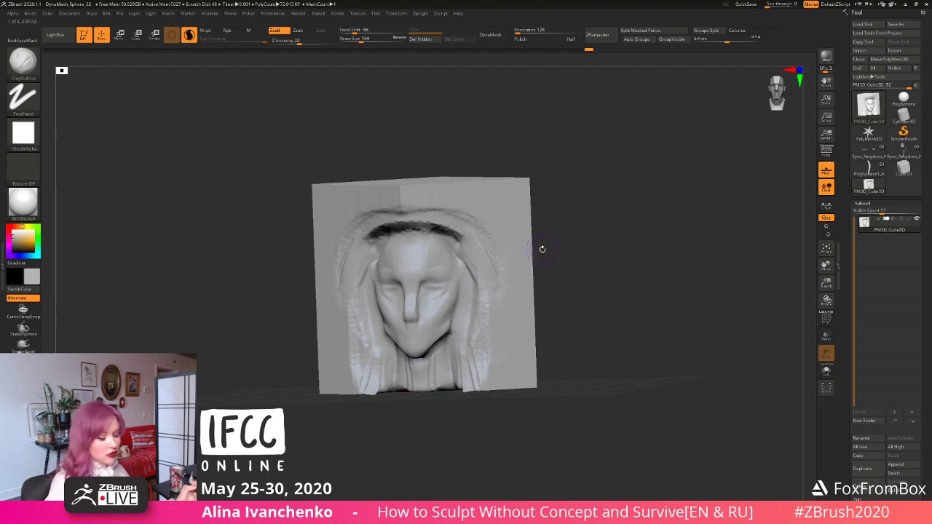
{"action": "mouse_move", "coordinate": [541, 250]}
{"action": "left_mouse_down"}
{"action": "mouse_move", "coordinate": [532, 250]}
{"action": "mouse_move", "coordinate": [545, 244]}
{"action": "left_mouse_up"}
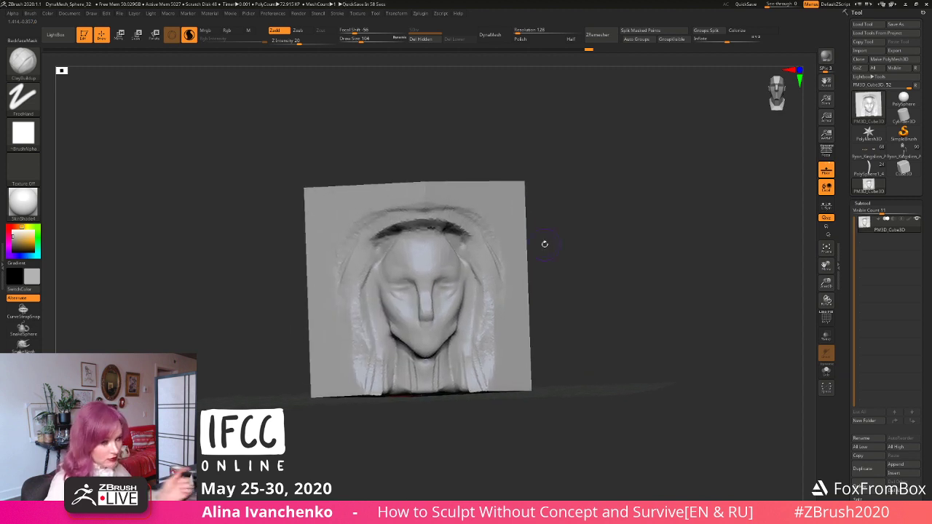
{"action": "left_click_drag", "start_coordinate": [575, 239], "coordinate": [565, 252]}
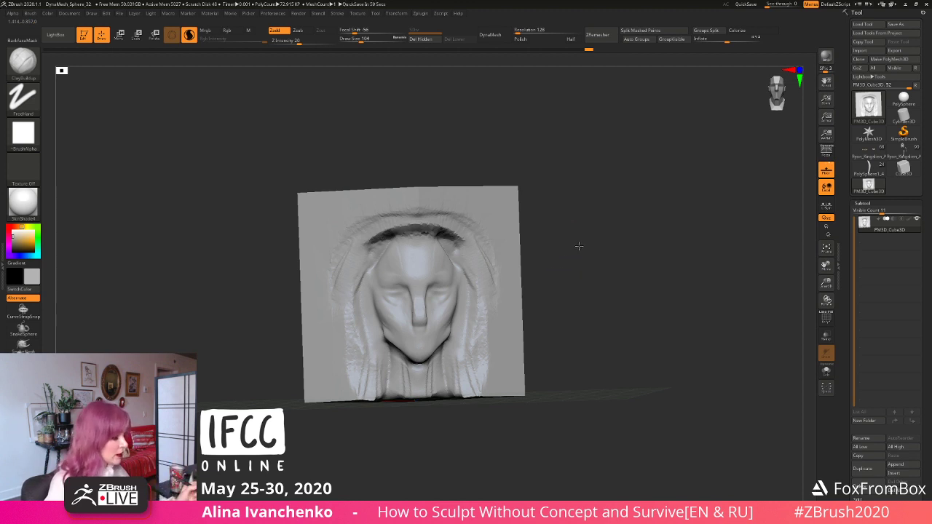
{"action": "left_click_drag", "start_coordinate": [576, 246], "coordinate": [571, 258], "text": "alt"}
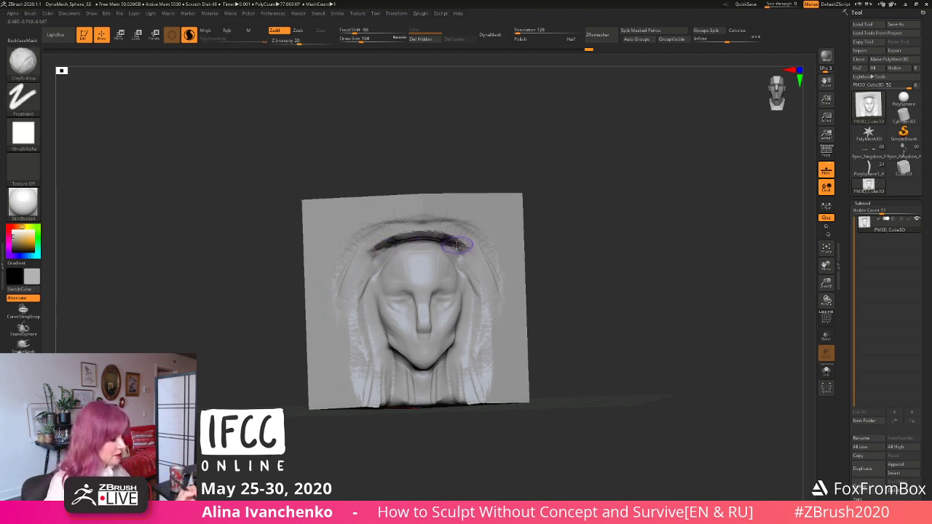
{"action": "key", "text": "shift"}
{"action": "left_click_drag", "start_coordinate": [418, 234], "coordinate": [451, 239], "text": "shift"}
{"action": "mouse_move", "coordinate": [551, 212]}
{"action": "left_mouse_down", "text": "alt"}
{"action": "mouse_move", "coordinate": [546, 225]}
{"action": "mouse_move", "coordinate": [537, 204]}
{"action": "left_mouse_up", "text": "alt"}
Step: Build up the upper forehead under the hood with ClayBuildup at draw size 120, and undo the last stroke
{"action": "left_click", "coordinate": [363, 39]}
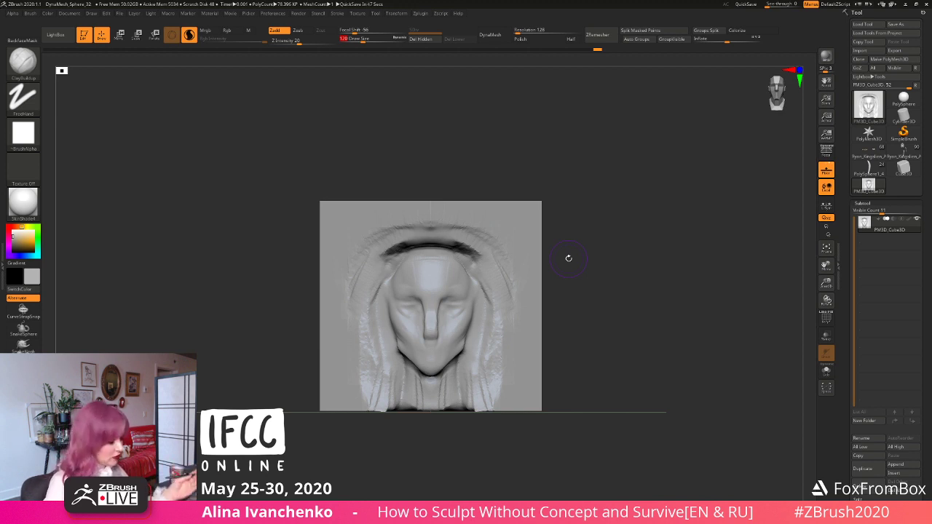
{"action": "mouse_move", "coordinate": [591, 272]}
{"action": "left_mouse_down", "text": "ctrl"}
{"action": "mouse_move", "coordinate": [550, 276]}
{"action": "mouse_move", "coordinate": [579, 277]}
{"action": "left_mouse_up", "text": "ctrl"}
{"action": "left_click_drag", "start_coordinate": [422, 252], "coordinate": [449, 256]}
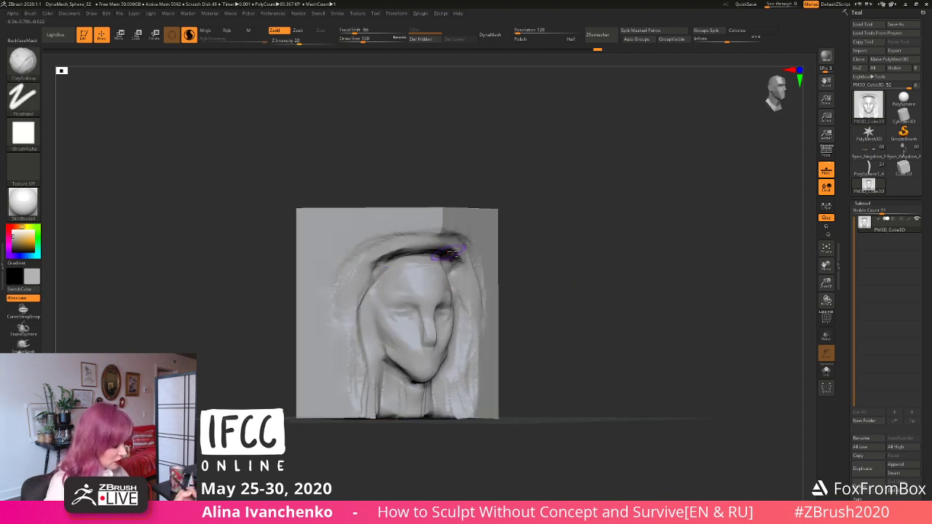
{"action": "mouse_move", "coordinate": [558, 273]}
{"action": "left_mouse_down"}
{"action": "mouse_move", "coordinate": [537, 274]}
{"action": "mouse_move", "coordinate": [559, 220]}
{"action": "left_mouse_up"}
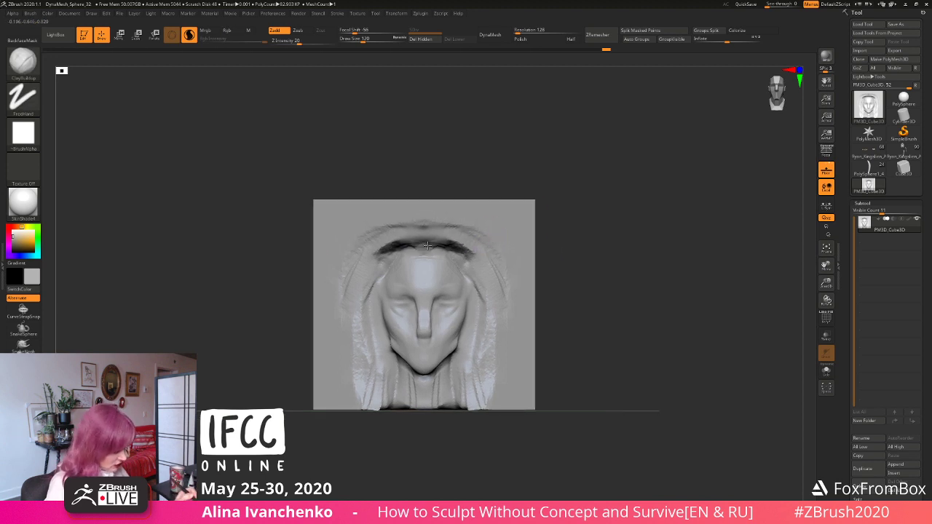
{"action": "left_click_drag", "start_coordinate": [424, 251], "coordinate": [437, 236]}
{"action": "left_click_drag", "start_coordinate": [545, 219], "coordinate": [539, 207]}
{"action": "key", "text": "ctrl+z"}
Step: Sculpt the planes beside the mouth and chin with ClayBuildup at draw size 120
{"action": "left_click_drag", "start_coordinate": [542, 258], "coordinate": [544, 242], "text": "alt"}
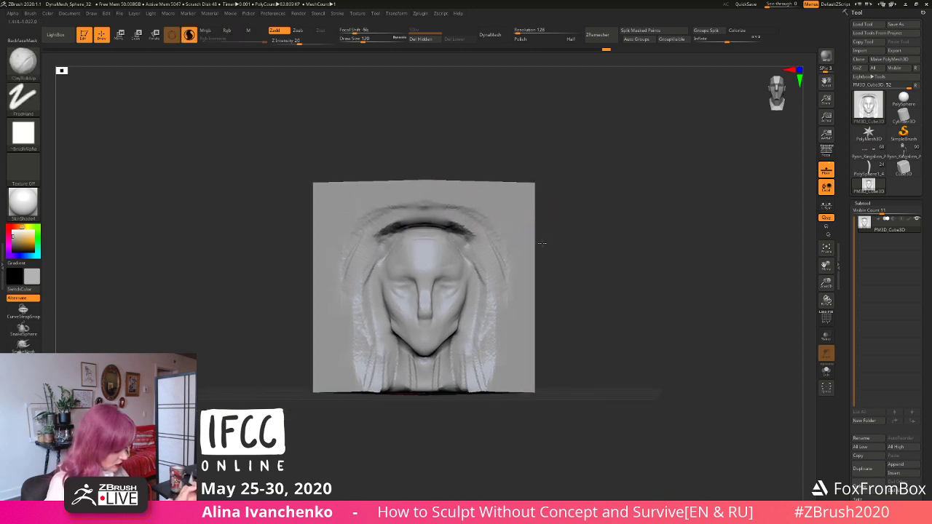
{"action": "left_click_drag", "start_coordinate": [410, 330], "coordinate": [417, 346]}
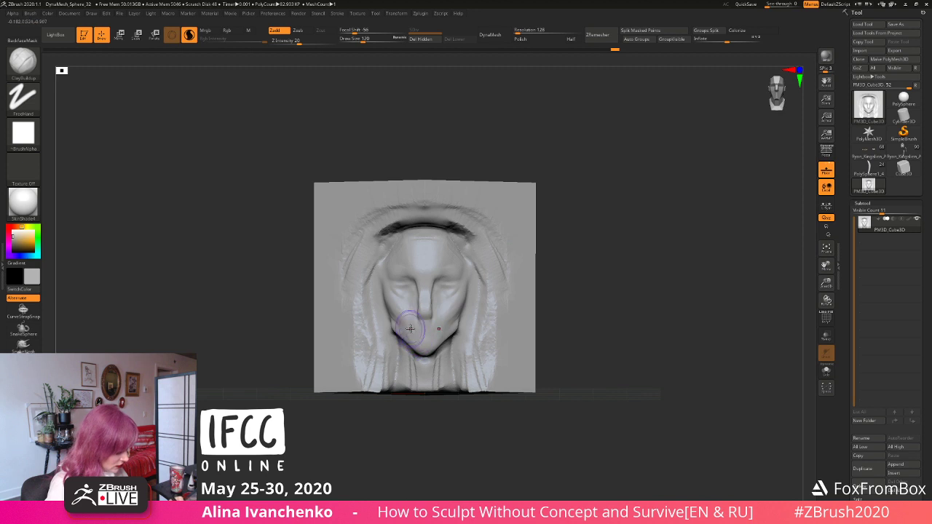
{"action": "mouse_move", "coordinate": [567, 294]}
{"action": "left_mouse_down"}
{"action": "mouse_move", "coordinate": [501, 318]}
{"action": "mouse_move", "coordinate": [478, 317]}
{"action": "mouse_move", "coordinate": [518, 308]}
{"action": "mouse_move", "coordinate": [473, 302]}
{"action": "mouse_move", "coordinate": [498, 287]}
{"action": "mouse_move", "coordinate": [632, 305]}
{"action": "left_mouse_up"}
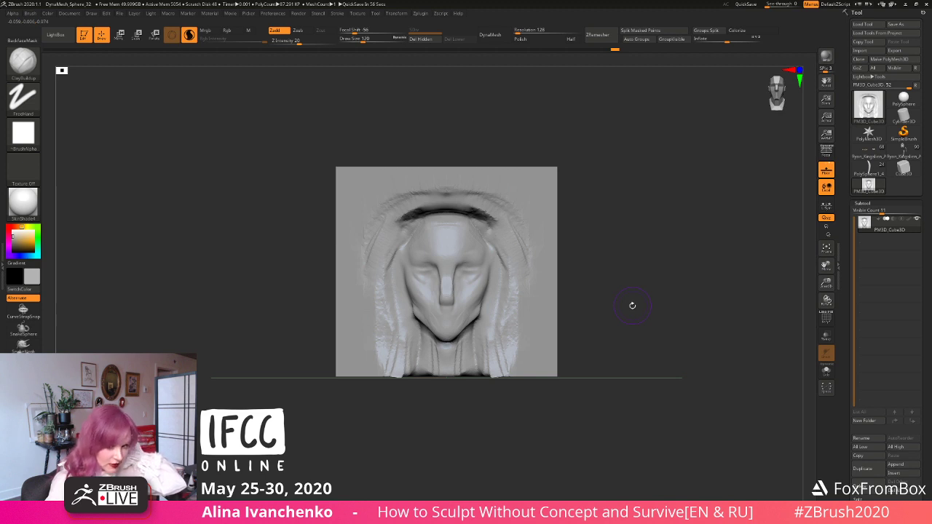
{"action": "mouse_move", "coordinate": [632, 305]}
{"action": "left_mouse_down"}
{"action": "mouse_move", "coordinate": [567, 287]}
{"action": "mouse_move", "coordinate": [589, 269]}
{"action": "left_mouse_up"}
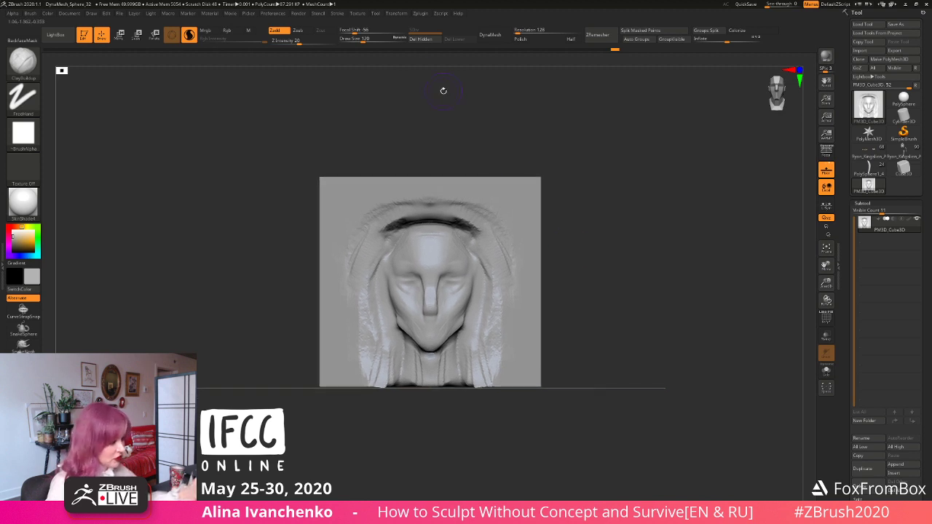
Step: Refine the top of the forehead along the hood's edge with ClayBuildup at draw size 80 and smooth it
{"action": "left_click_drag", "start_coordinate": [367, 40], "coordinate": [362, 39]}
{"action": "left_click_drag", "start_coordinate": [576, 239], "coordinate": [571, 245]}
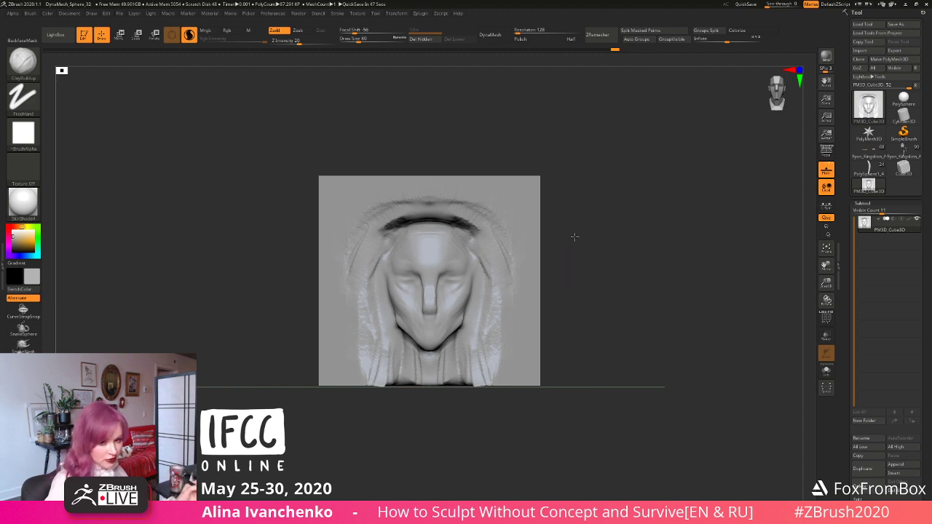
{"action": "right_click_drag", "start_coordinate": [574, 237], "coordinate": [574, 240]}
{"action": "right_click_drag", "start_coordinate": [437, 239], "coordinate": [457, 244]}
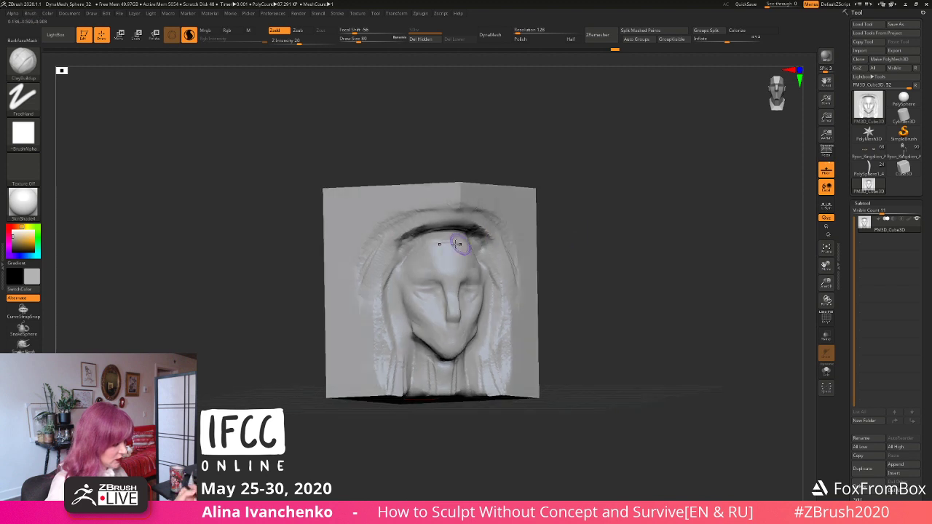
{"action": "left_click_drag", "start_coordinate": [403, 249], "coordinate": [447, 229]}
{"action": "right_click_drag", "start_coordinate": [561, 221], "coordinate": [549, 221]}
{"action": "mouse_move", "coordinate": [414, 237]}
{"action": "left_mouse_down", "text": "shift"}
{"action": "mouse_move", "coordinate": [402, 247]}
{"action": "mouse_move", "coordinate": [436, 226]}
{"action": "left_mouse_up", "text": "shift"}
{"action": "left_click_drag", "start_coordinate": [574, 193], "coordinate": [585, 204], "text": "ctrl"}
Step: Adjust the lower face profile in side view with the Move brush
{"action": "left_click", "coordinate": [359, 40]}
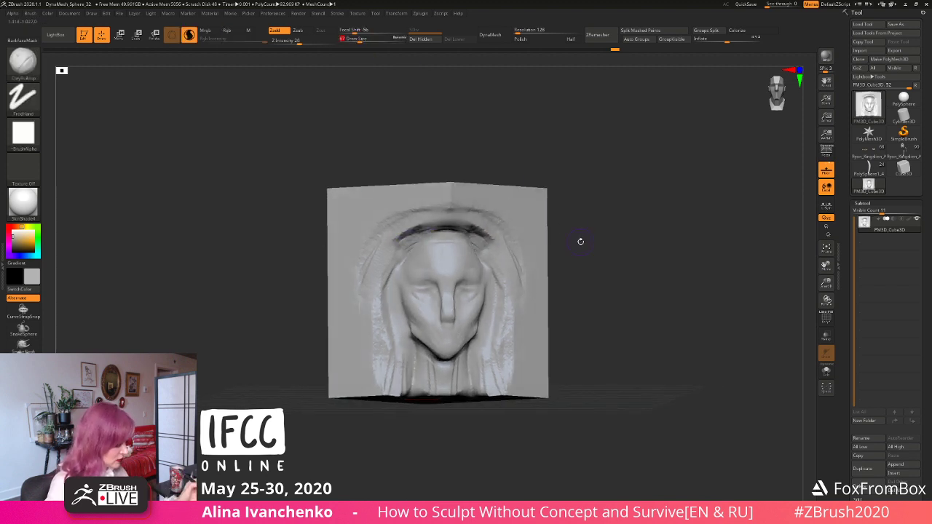
{"action": "mouse_move", "coordinate": [580, 241]}
{"action": "right_mouse_down"}
{"action": "mouse_move", "coordinate": [574, 232]}
{"action": "mouse_move", "coordinate": [568, 245]}
{"action": "mouse_move", "coordinate": [552, 245]}
{"action": "right_mouse_up"}
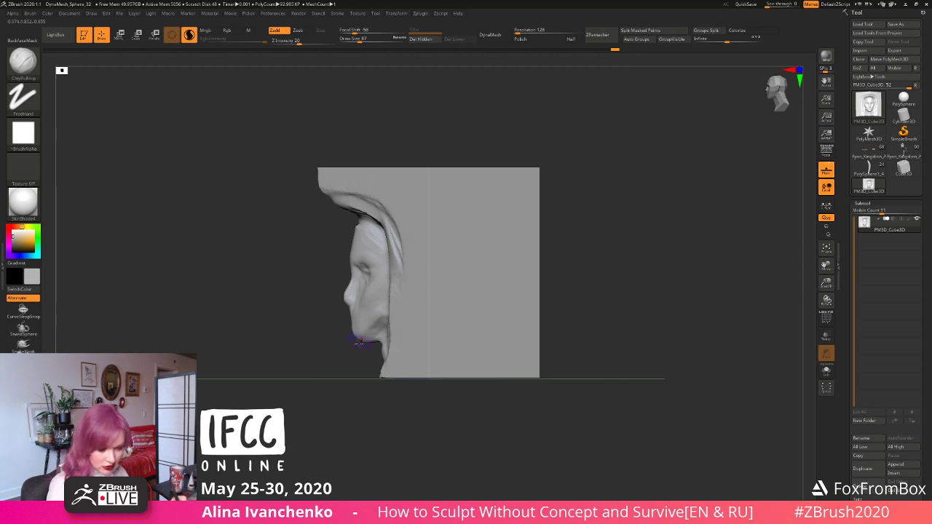
{"action": "key", "text": "b"}
{"action": "key", "text": "m"}
{"action": "key", "text": "v"}
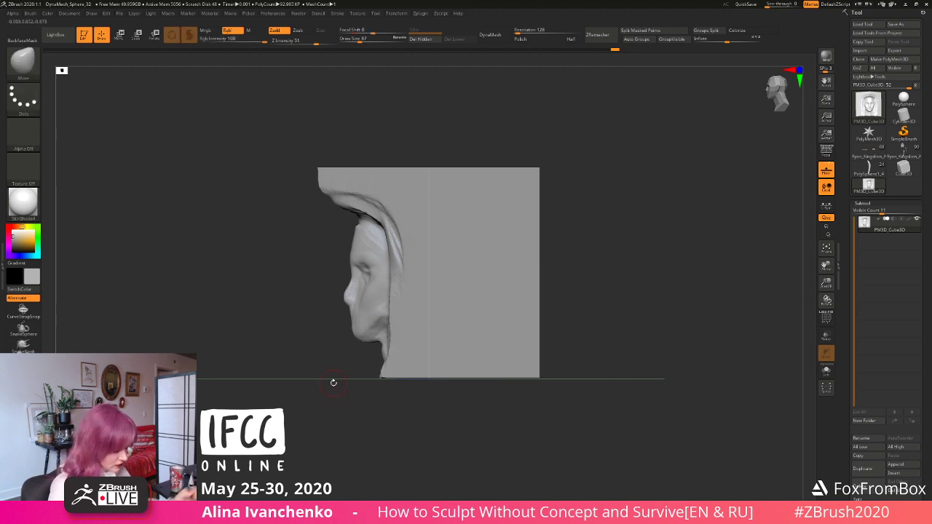
{"action": "mouse_move", "coordinate": [350, 305]}
{"action": "left_mouse_down"}
{"action": "mouse_move", "coordinate": [358, 338]}
{"action": "mouse_move", "coordinate": [511, 286]}
{"action": "mouse_move", "coordinate": [553, 282]}
{"action": "left_mouse_up"}
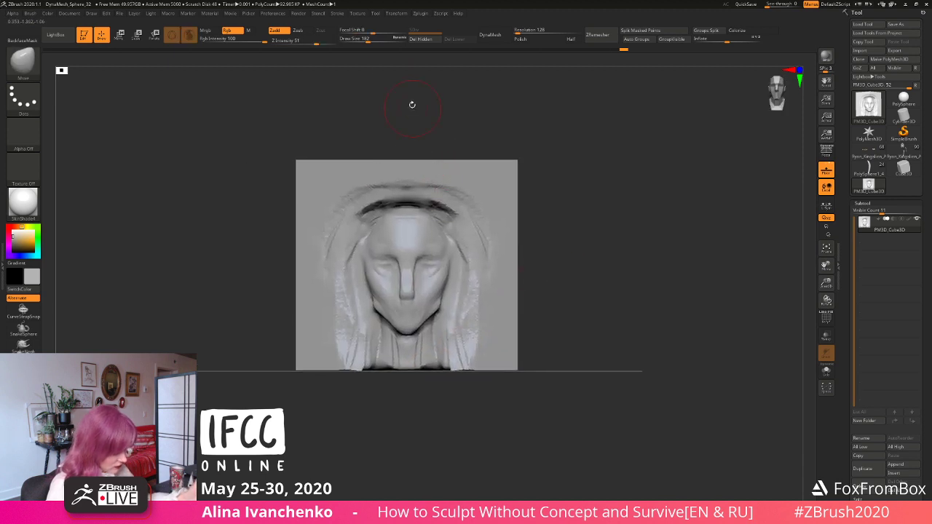
Step: Build up the inner eye corners beside the nose bridge with ClayBuildup at draw size 65
{"action": "left_click_drag", "start_coordinate": [368, 40], "coordinate": [354, 41]}
{"action": "mouse_move", "coordinate": [539, 231]}
{"action": "left_mouse_down"}
{"action": "mouse_move", "coordinate": [561, 242]}
{"action": "mouse_move", "coordinate": [529, 254]}
{"action": "mouse_move", "coordinate": [406, 260]}
{"action": "left_mouse_up"}
{"action": "key", "text": "b"}
{"action": "key", "text": "c"}
{"action": "key", "text": "b"}
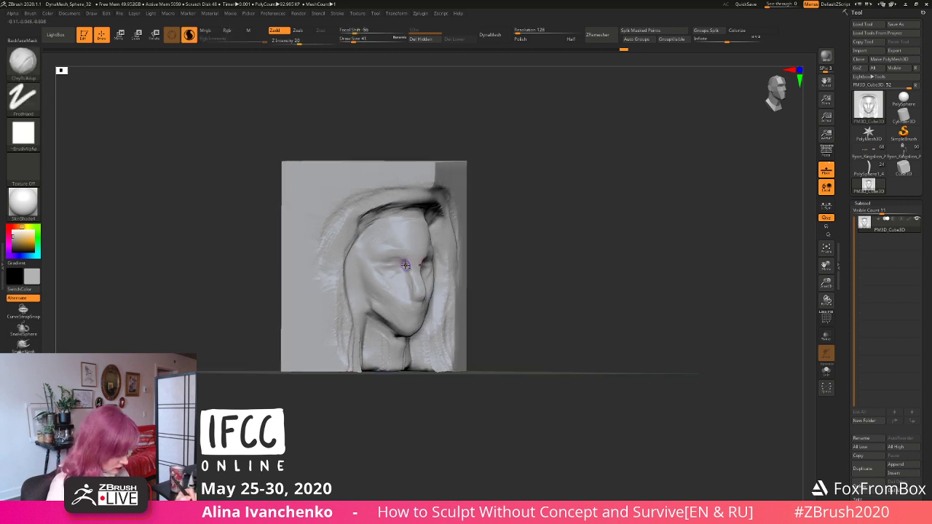
{"action": "left_click_drag", "start_coordinate": [354, 40], "coordinate": [357, 40]}
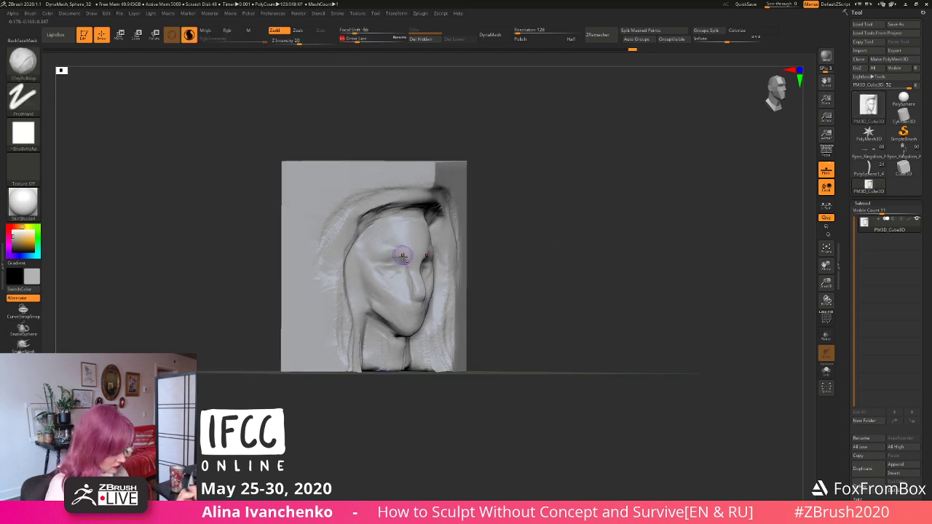
{"action": "mouse_move", "coordinate": [541, 240]}
{"action": "left_mouse_down"}
{"action": "mouse_move", "coordinate": [503, 243]}
{"action": "mouse_move", "coordinate": [572, 247]}
{"action": "left_mouse_up"}
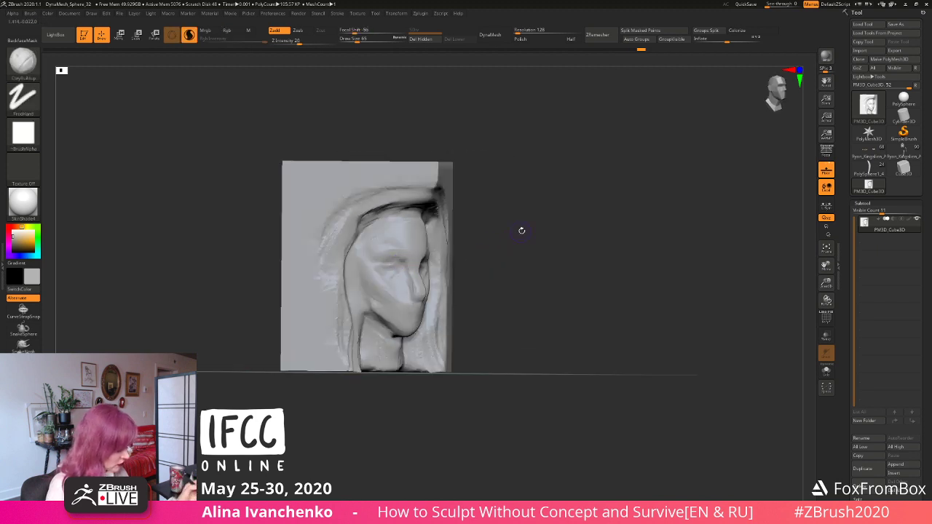
{"action": "mouse_move", "coordinate": [520, 230]}
{"action": "left_mouse_down"}
{"action": "mouse_move", "coordinate": [563, 215]}
{"action": "mouse_move", "coordinate": [498, 242]}
{"action": "left_mouse_up"}
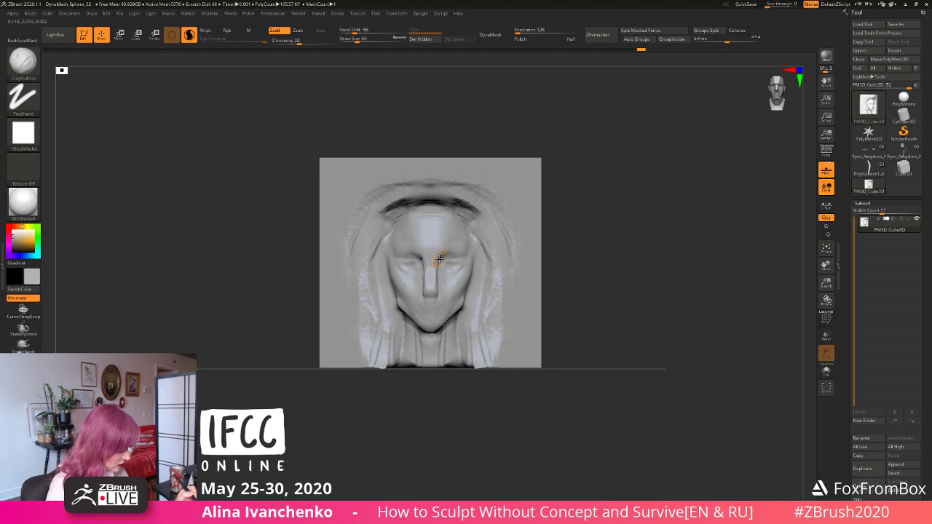
Step: Sculpt the inner eye corners, brow and temples with ClayBuildup at draw size 65
{"action": "left_click_drag", "start_coordinate": [443, 256], "coordinate": [441, 257], "text": "alt"}
{"action": "mouse_move", "coordinate": [544, 229]}
{"action": "left_mouse_down"}
{"action": "mouse_move", "coordinate": [556, 235]}
{"action": "mouse_move", "coordinate": [539, 245]}
{"action": "mouse_move", "coordinate": [503, 245]}
{"action": "left_mouse_up"}
{"action": "left_click_drag", "start_coordinate": [394, 248], "coordinate": [409, 254]}
{"action": "mouse_move", "coordinate": [553, 239]}
{"action": "left_mouse_down"}
{"action": "mouse_move", "coordinate": [513, 235]}
{"action": "mouse_move", "coordinate": [547, 223]}
{"action": "mouse_move", "coordinate": [454, 250]}
{"action": "left_mouse_up"}
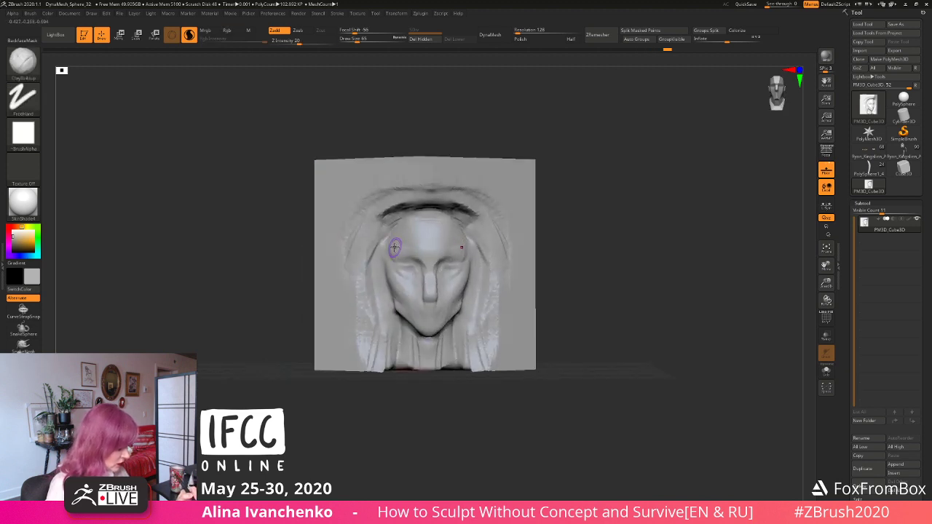
Step: Smooth the forehead at draw size 132 and remesh the head with DynaMesh
{"action": "left_click_drag", "start_coordinate": [571, 213], "coordinate": [566, 240]}
{"action": "left_click_drag", "start_coordinate": [571, 208], "coordinate": [588, 204], "text": "shift"}
{"action": "right_click_drag", "start_coordinate": [588, 204], "coordinate": [575, 206], "text": "alt"}
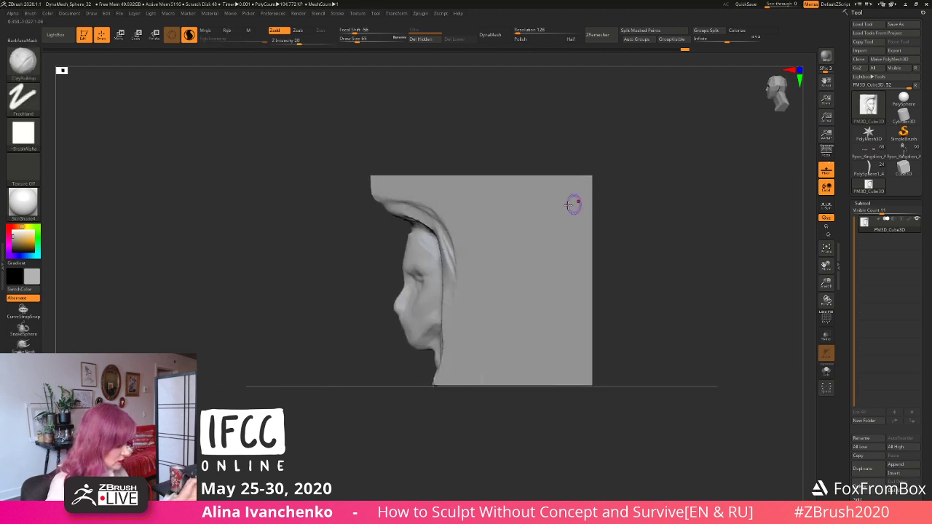
{"action": "left_click_drag", "start_coordinate": [365, 302], "coordinate": [401, 236], "text": "shift"}
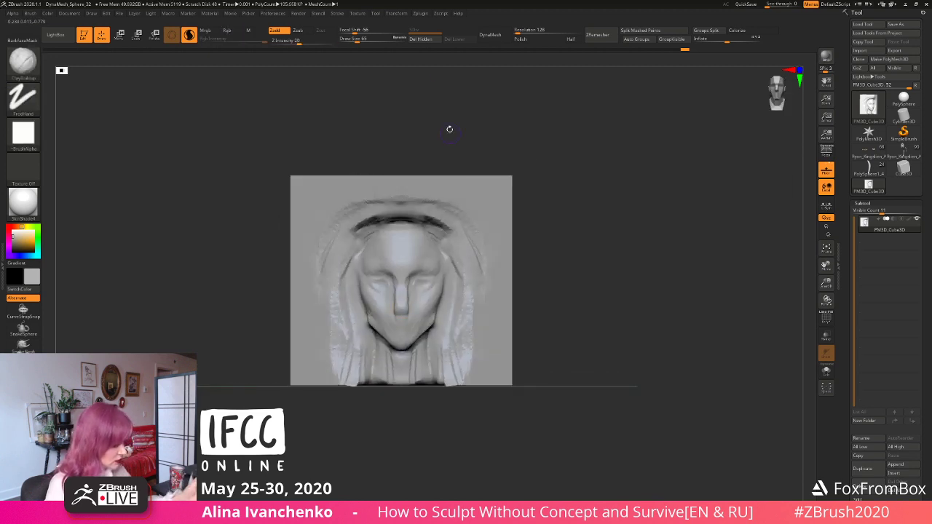
{"action": "key", "text": "shift"}
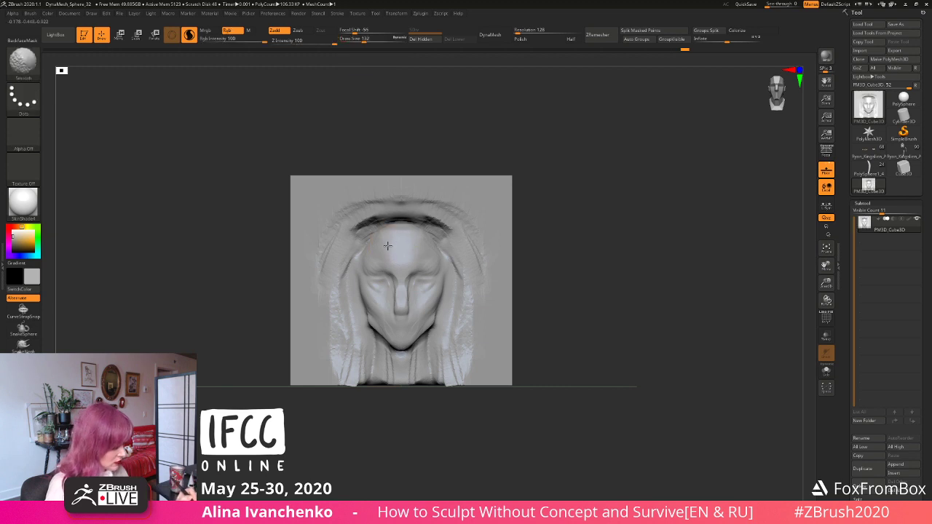
{"action": "left_click_drag", "start_coordinate": [540, 173], "coordinate": [543, 193], "text": "ctrl"}
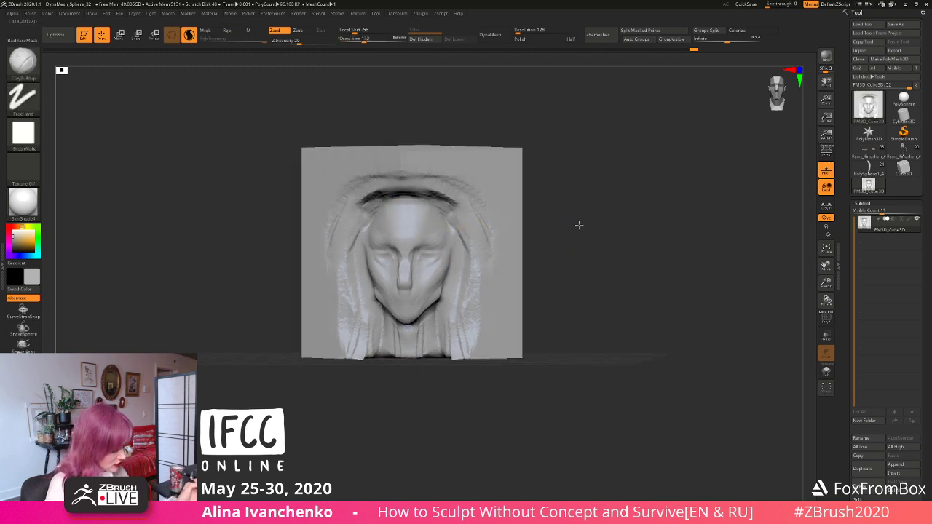
Step: Carve the line between the lips with DamStandard at draw size 132, undoing unwanted strokes
{"action": "mouse_move", "coordinate": [578, 225]}
{"action": "left_mouse_down"}
{"action": "mouse_move", "coordinate": [541, 239]}
{"action": "mouse_move", "coordinate": [597, 222]}
{"action": "mouse_move", "coordinate": [611, 228]}
{"action": "mouse_move", "coordinate": [371, 283]}
{"action": "mouse_move", "coordinate": [381, 286]}
{"action": "left_mouse_up"}
{"action": "key", "text": "ctrl+z"}
{"action": "mouse_move", "coordinate": [548, 257]}
{"action": "left_mouse_down"}
{"action": "mouse_move", "coordinate": [536, 258]}
{"action": "mouse_move", "coordinate": [568, 262]}
{"action": "mouse_move", "coordinate": [475, 281]}
{"action": "mouse_move", "coordinate": [475, 268]}
{"action": "left_mouse_up"}
{"action": "key", "text": "ctrl+z"}
{"action": "left_click_drag", "start_coordinate": [388, 289], "coordinate": [400, 286]}
{"action": "mouse_move", "coordinate": [468, 265]}
{"action": "left_mouse_down"}
{"action": "mouse_move", "coordinate": [444, 266]}
{"action": "mouse_move", "coordinate": [483, 264]}
{"action": "left_mouse_up"}
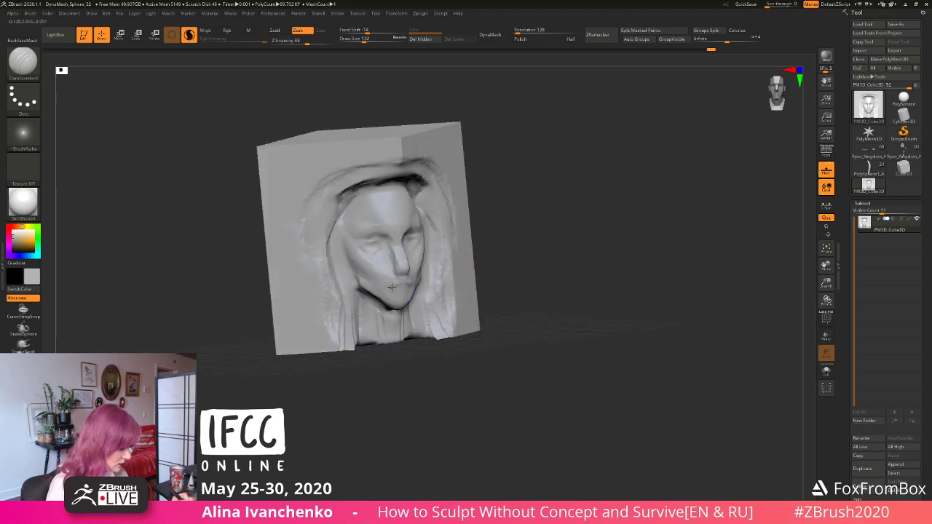
{"action": "left_click_drag", "start_coordinate": [395, 288], "coordinate": [402, 287]}
Step: Adjust the nose and face profile in side view with the Move brush at draw size 90
{"action": "mouse_move", "coordinate": [510, 243]}
{"action": "left_mouse_down", "text": "shift"}
{"action": "mouse_move", "coordinate": [518, 246]}
{"action": "mouse_move", "coordinate": [495, 260]}
{"action": "left_mouse_up", "text": "shift"}
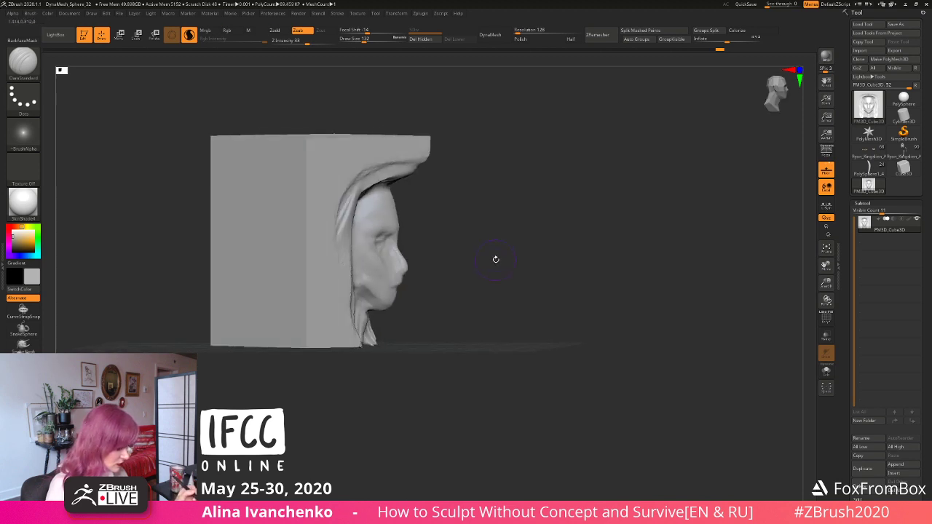
{"action": "key", "text": "b"}
{"action": "key", "text": "m"}
{"action": "key", "text": "v"}
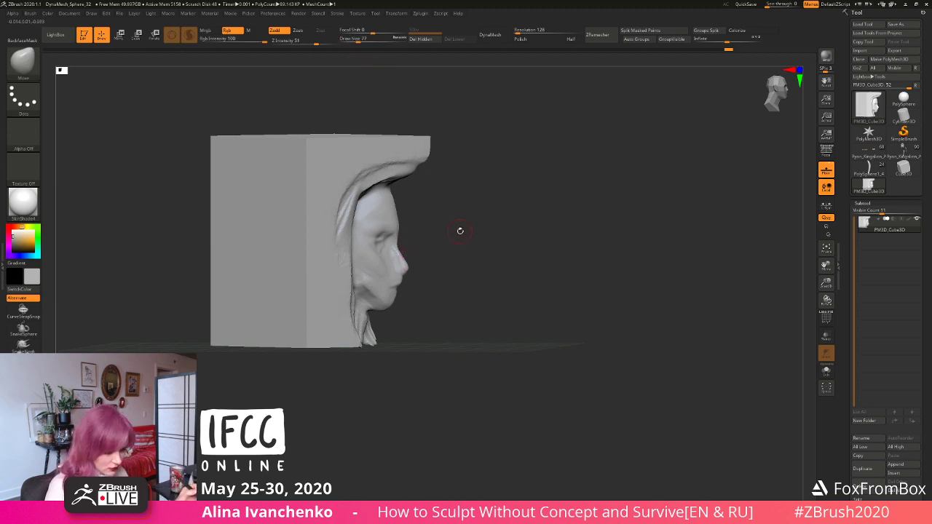
{"action": "mouse_move", "coordinate": [460, 231]}
{"action": "left_mouse_down"}
{"action": "mouse_move", "coordinate": [464, 250]}
{"action": "mouse_move", "coordinate": [429, 251]}
{"action": "left_mouse_up"}
{"action": "left_click_drag", "start_coordinate": [562, 212], "coordinate": [545, 208], "text": "shift"}
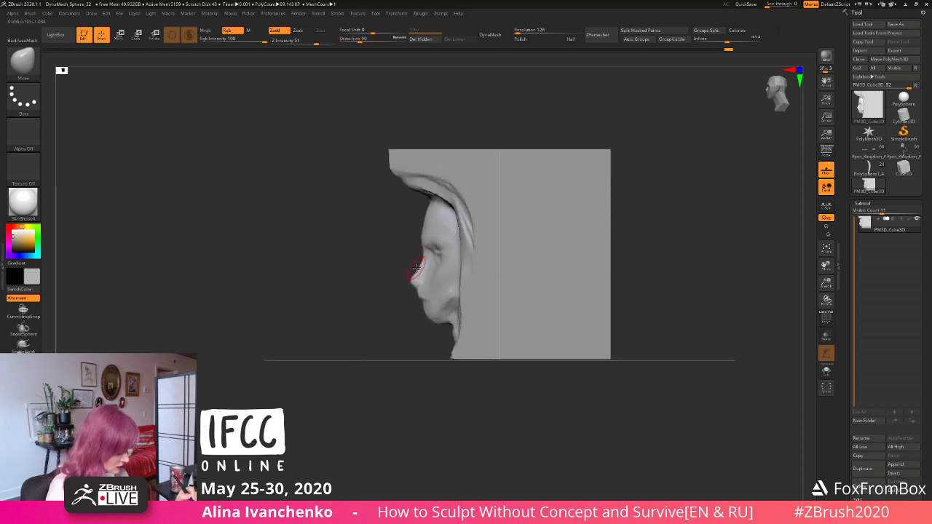
{"action": "mouse_move", "coordinate": [400, 338]}
{"action": "left_mouse_down"}
{"action": "mouse_move", "coordinate": [537, 243]}
{"action": "mouse_move", "coordinate": [531, 264]}
{"action": "mouse_move", "coordinate": [528, 255]}
{"action": "mouse_move", "coordinate": [468, 270]}
{"action": "left_mouse_up"}
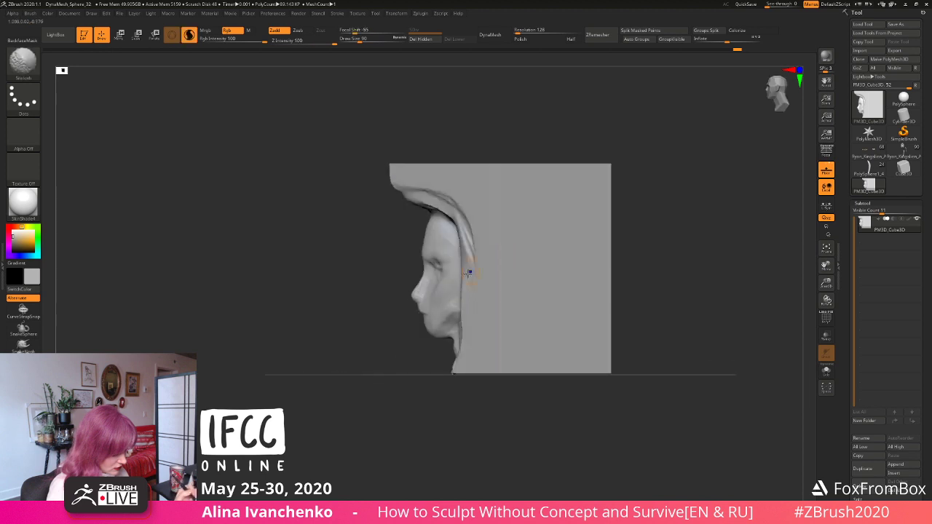
Step: Set the ClayBuildup draw size to 101 and remesh the head with DynaMesh
{"action": "left_click_drag", "start_coordinate": [379, 314], "coordinate": [419, 346]}
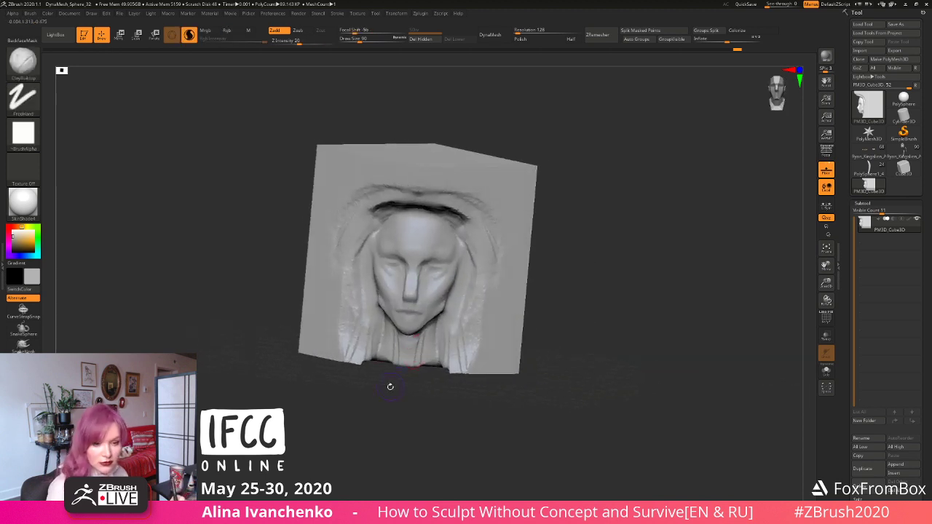
{"action": "mouse_move", "coordinate": [389, 385]}
{"action": "left_mouse_down", "text": "shift"}
{"action": "mouse_move", "coordinate": [379, 389]}
{"action": "mouse_move", "coordinate": [396, 407]}
{"action": "left_mouse_up", "text": "shift"}
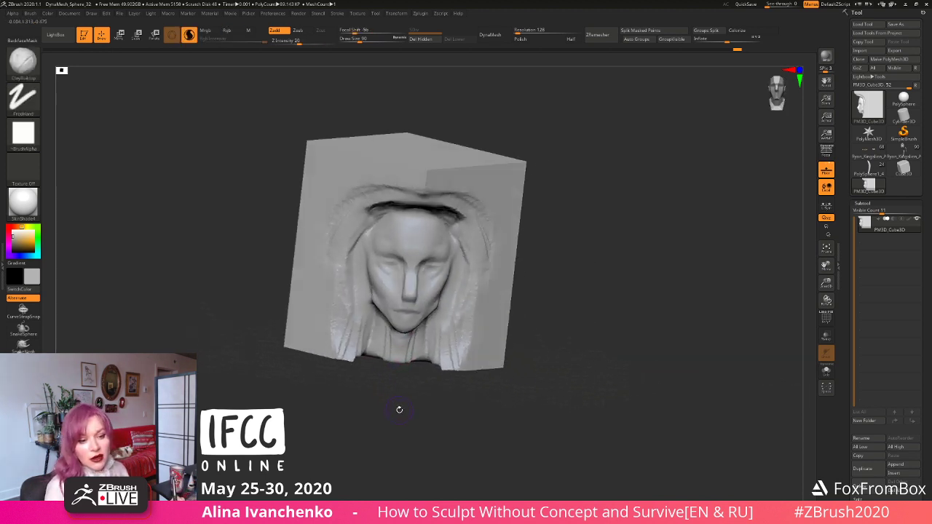
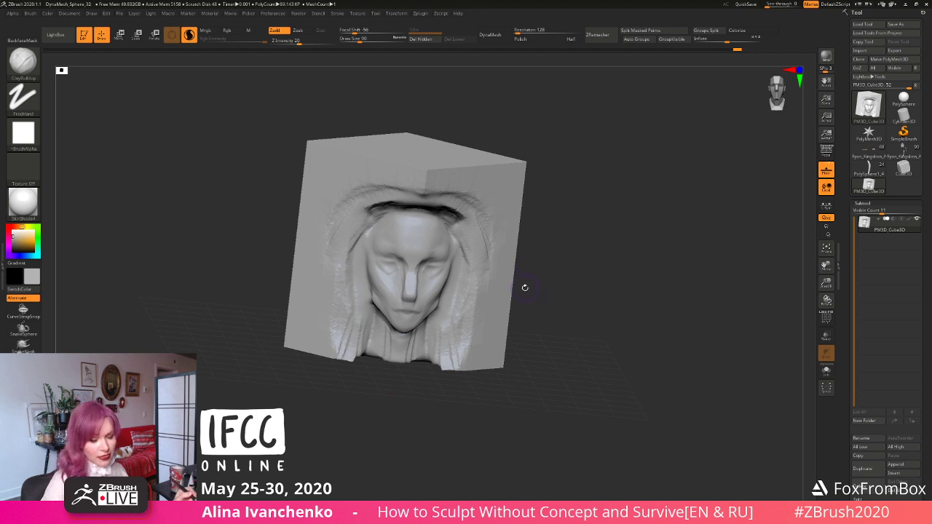
{"action": "left_click_drag", "start_coordinate": [524, 287], "coordinate": [536, 301]}
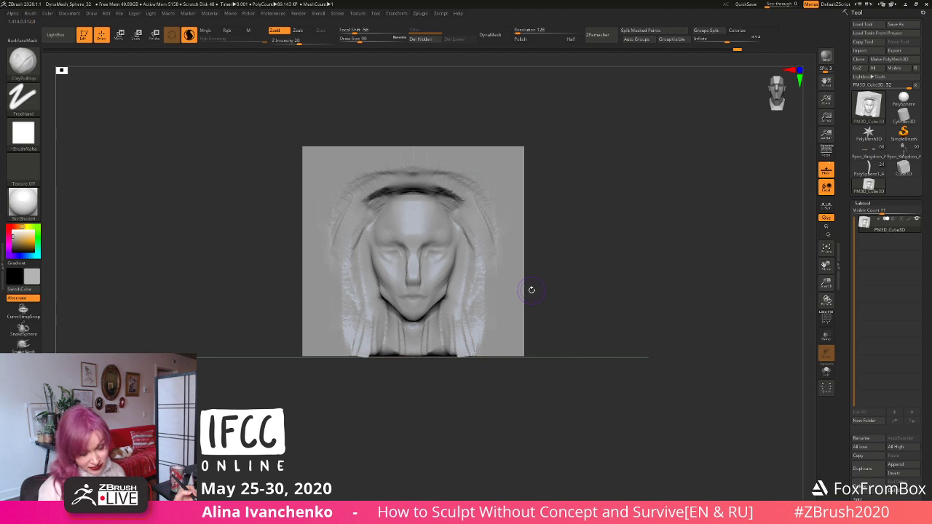
{"action": "mouse_move", "coordinate": [575, 253]}
{"action": "left_mouse_down"}
{"action": "mouse_move", "coordinate": [547, 264]}
{"action": "mouse_move", "coordinate": [554, 260]}
{"action": "mouse_move", "coordinate": [530, 241]}
{"action": "mouse_move", "coordinate": [567, 225]}
{"action": "mouse_move", "coordinate": [550, 239]}
{"action": "mouse_move", "coordinate": [427, 250]}
{"action": "left_mouse_up"}
{"action": "left_click", "coordinate": [361, 41]}
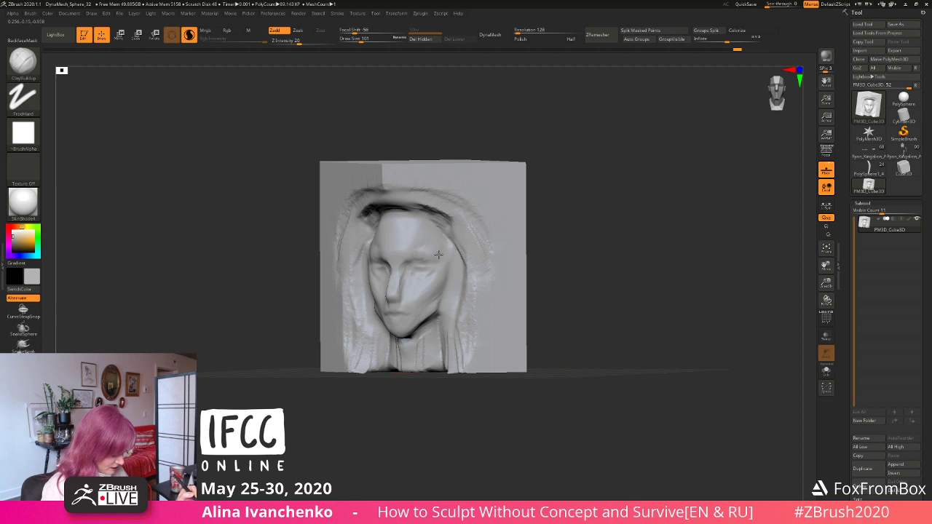
{"action": "left_click_drag", "start_coordinate": [559, 211], "coordinate": [576, 206], "text": "ctrl"}
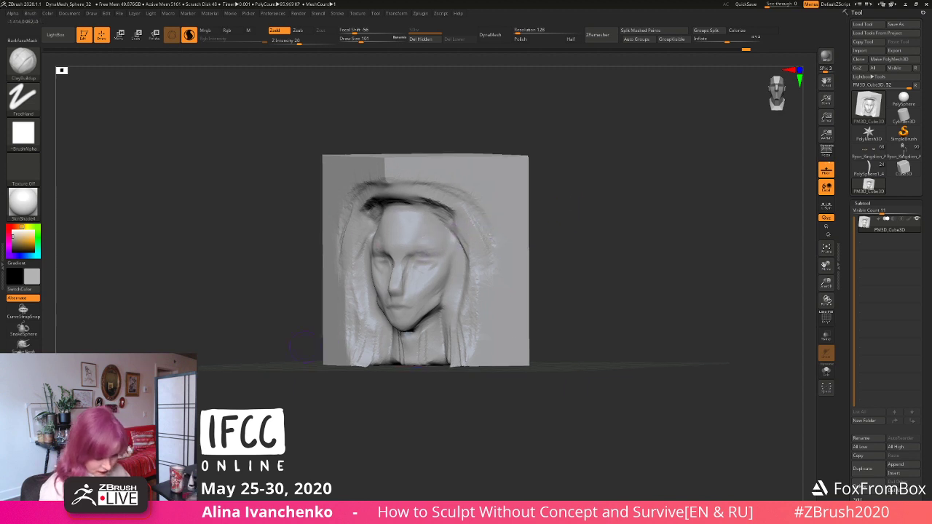
Step: Flatten the forehead plane with the Flatten brush at draw size 101
{"action": "key", "text": "3"}
{"action": "left_click_drag", "start_coordinate": [411, 234], "coordinate": [416, 225]}
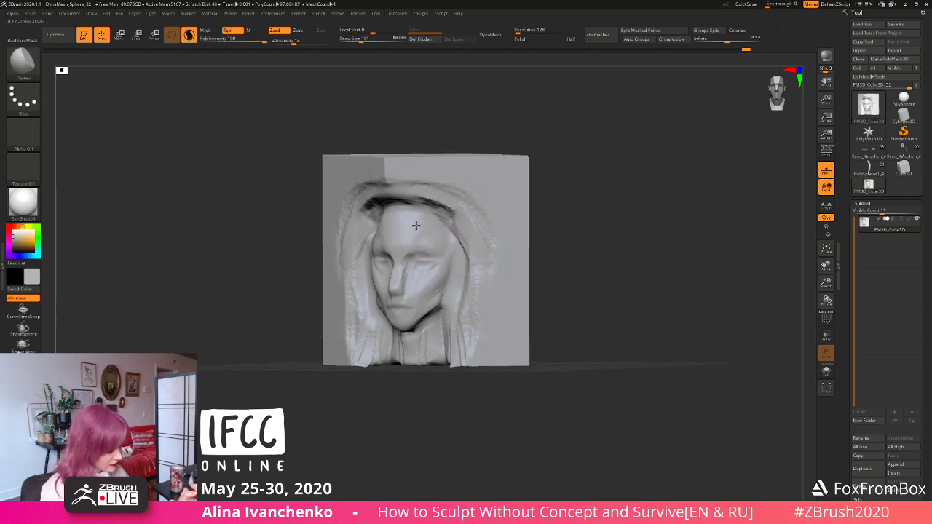
Step: Refine the planes around the eyes and build up the nose area of the face with the ClayBuildup brush
{"action": "mouse_move", "coordinate": [536, 194]}
{"action": "left_mouse_down"}
{"action": "mouse_move", "coordinate": [576, 191]}
{"action": "mouse_move", "coordinate": [567, 196]}
{"action": "left_mouse_up"}
{"action": "mouse_move", "coordinate": [385, 232]}
{"action": "left_mouse_down"}
{"action": "mouse_move", "coordinate": [377, 236]}
{"action": "mouse_move", "coordinate": [391, 245]}
{"action": "left_mouse_up"}
{"action": "mouse_move", "coordinate": [493, 231]}
{"action": "left_mouse_down"}
{"action": "mouse_move", "coordinate": [493, 258]}
{"action": "mouse_move", "coordinate": [503, 264]}
{"action": "left_mouse_up"}
{"action": "key", "text": "b"}
{"action": "key", "text": "c"}
{"action": "key", "text": "b"}
{"action": "mouse_move", "coordinate": [389, 265]}
{"action": "left_mouse_down"}
{"action": "mouse_move", "coordinate": [401, 285]}
{"action": "mouse_move", "coordinate": [390, 285]}
{"action": "left_mouse_up"}
{"action": "left_click_drag", "start_coordinate": [490, 249], "coordinate": [451, 254]}
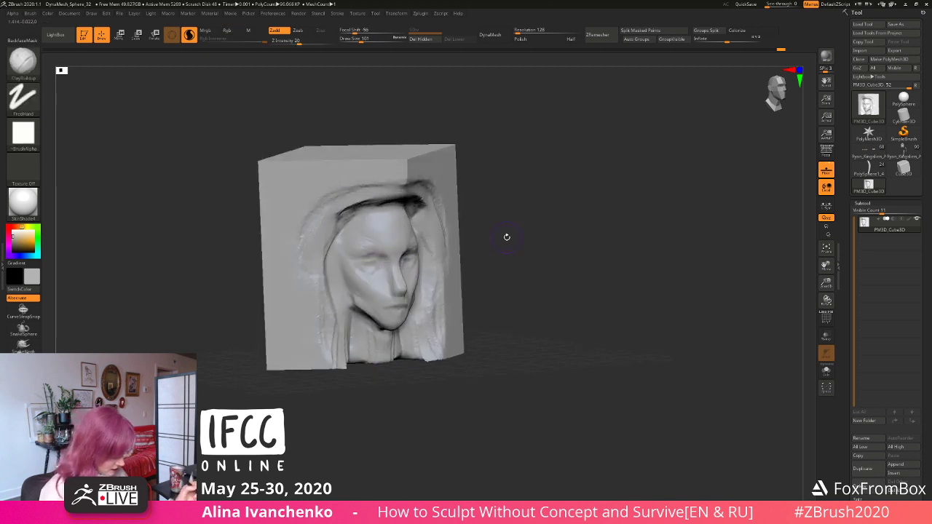
{"action": "mouse_move", "coordinate": [506, 237]}
{"action": "left_mouse_down"}
{"action": "mouse_move", "coordinate": [444, 252]}
{"action": "mouse_move", "coordinate": [399, 282]}
{"action": "left_mouse_up"}
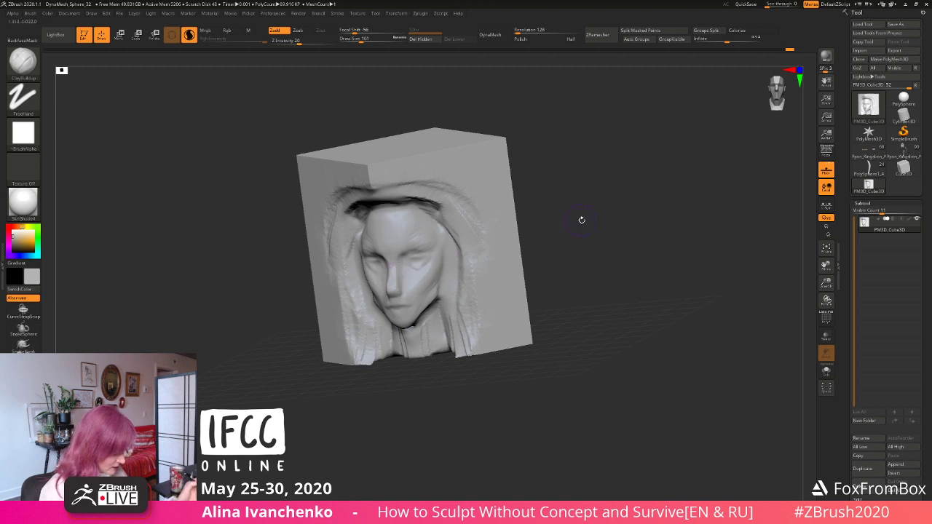
{"action": "left_click_drag", "start_coordinate": [580, 218], "coordinate": [571, 226], "text": "shift"}
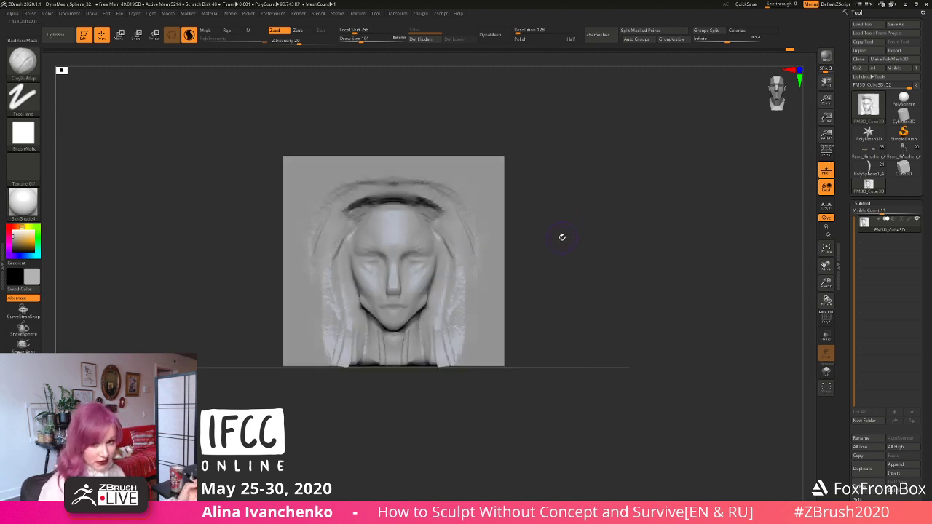
Step: Set the draw size to 128 and sculpt wavy hair locks along the hairline above the forehead
{"action": "left_click_drag", "start_coordinate": [557, 241], "coordinate": [555, 243]}
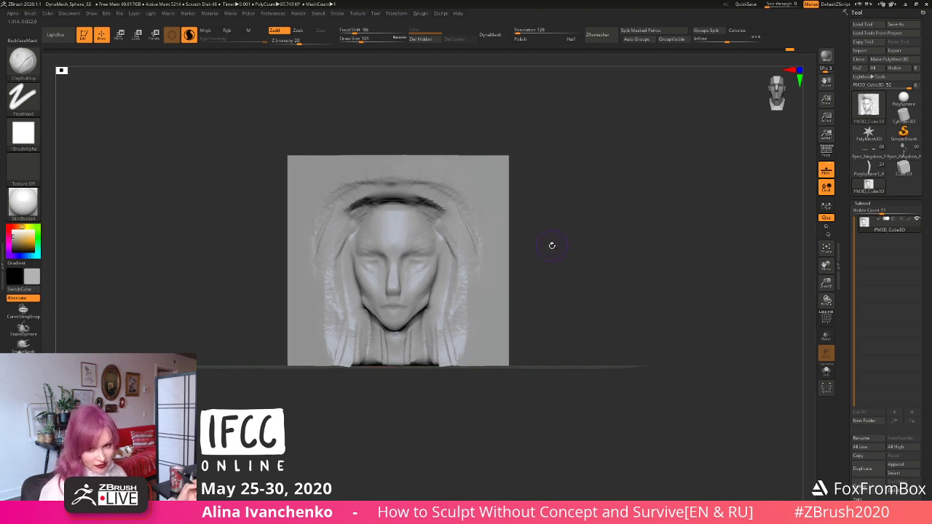
{"action": "left_click_drag", "start_coordinate": [553, 244], "coordinate": [506, 193]}
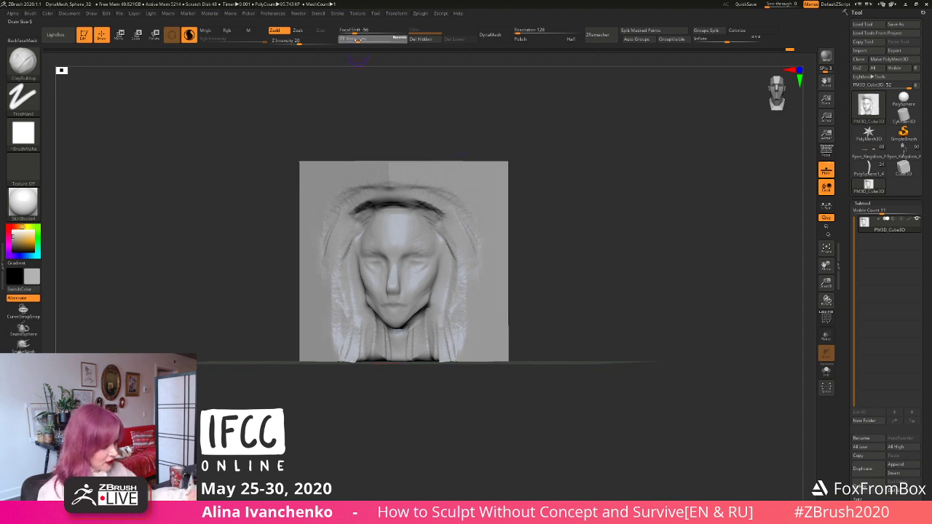
{"action": "mouse_move", "coordinate": [529, 223]}
{"action": "left_mouse_down"}
{"action": "mouse_move", "coordinate": [553, 260]}
{"action": "mouse_move", "coordinate": [588, 239]}
{"action": "mouse_move", "coordinate": [551, 267]}
{"action": "mouse_move", "coordinate": [372, 290]}
{"action": "mouse_move", "coordinate": [449, 272]}
{"action": "mouse_move", "coordinate": [427, 277]}
{"action": "mouse_move", "coordinate": [452, 264]}
{"action": "left_mouse_up"}
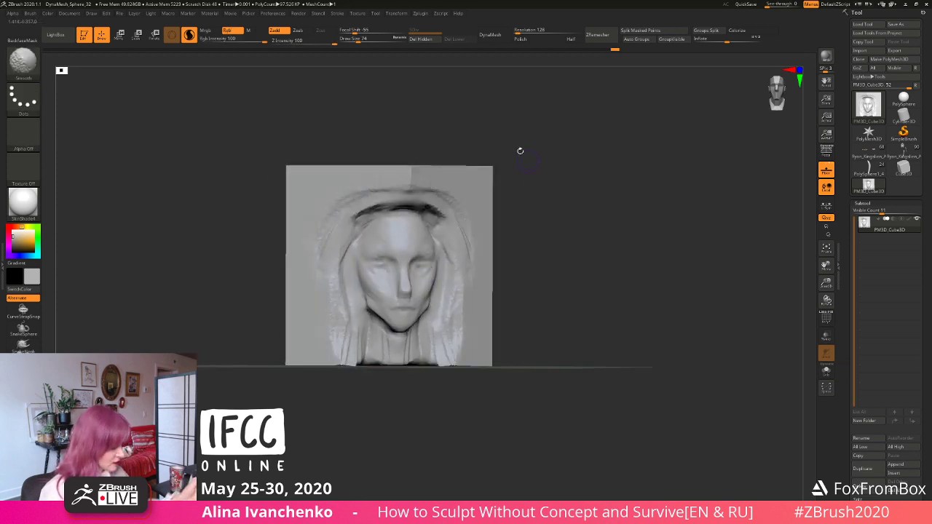
{"action": "left_click", "coordinate": [363, 39]}
{"action": "mouse_move", "coordinate": [527, 195]}
{"action": "left_mouse_down", "text": "alt"}
{"action": "mouse_move", "coordinate": [525, 215]}
{"action": "mouse_move", "coordinate": [372, 232]}
{"action": "mouse_move", "coordinate": [531, 231]}
{"action": "mouse_move", "coordinate": [536, 263]}
{"action": "left_mouse_up", "text": "alt"}
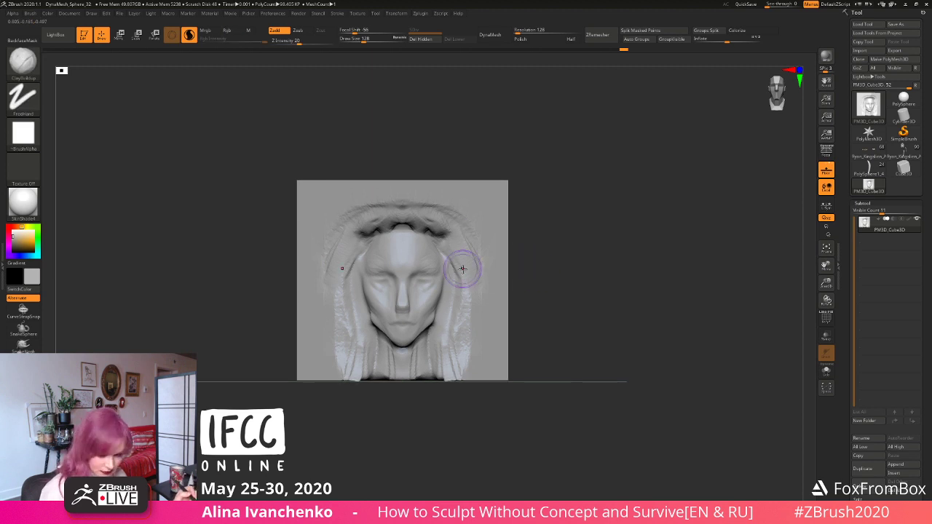
Step: Carve the closed eyelid lines and the creases around the nostrils with the DamStandard brush at draw size 77
{"action": "key", "text": "b"}
{"action": "key", "text": "d"}
{"action": "key", "text": "s"}
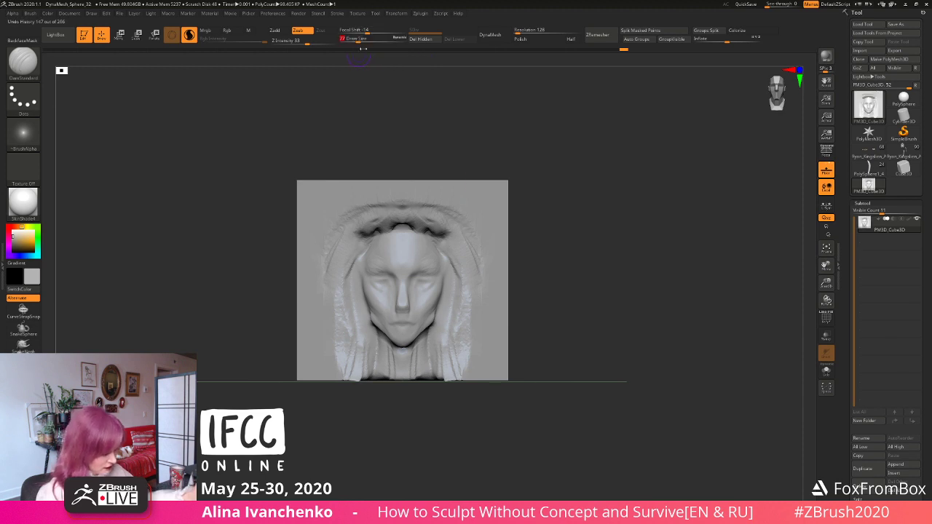
{"action": "mouse_move", "coordinate": [526, 238]}
{"action": "left_mouse_down", "text": "alt"}
{"action": "mouse_move", "coordinate": [531, 252]}
{"action": "mouse_move", "coordinate": [515, 253]}
{"action": "left_mouse_up", "text": "alt"}
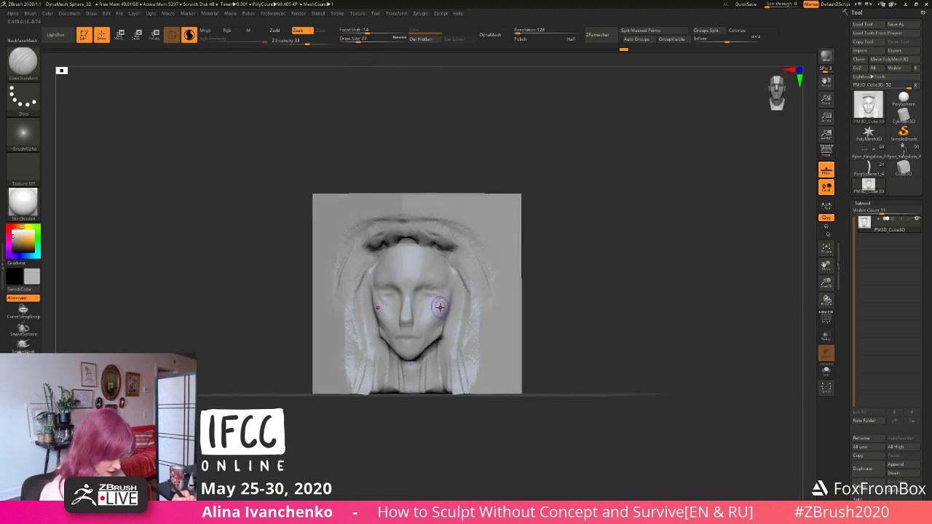
{"action": "mouse_move", "coordinate": [644, 193]}
{"action": "left_mouse_down", "text": "alt"}
{"action": "mouse_move", "coordinate": [651, 260]}
{"action": "mouse_move", "coordinate": [603, 174]}
{"action": "left_mouse_up", "text": "alt"}
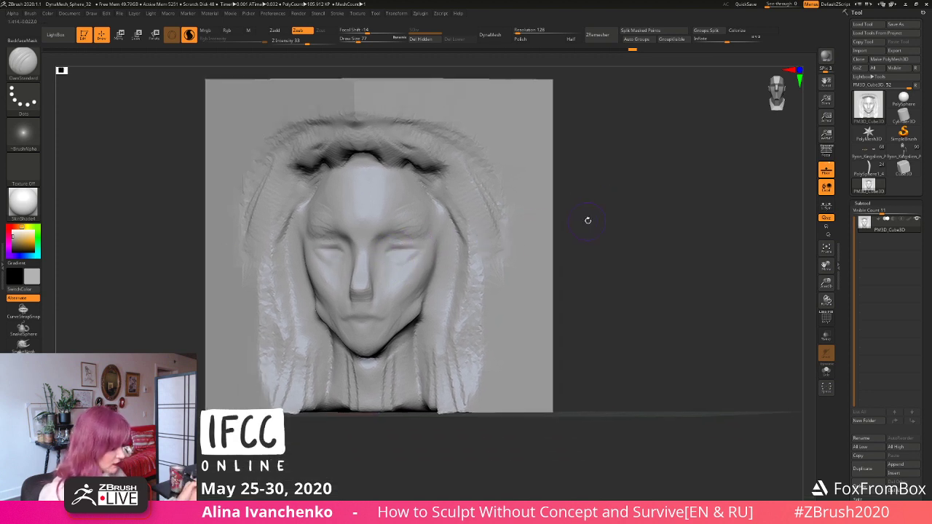
{"action": "left_click_drag", "start_coordinate": [587, 221], "coordinate": [408, 233]}
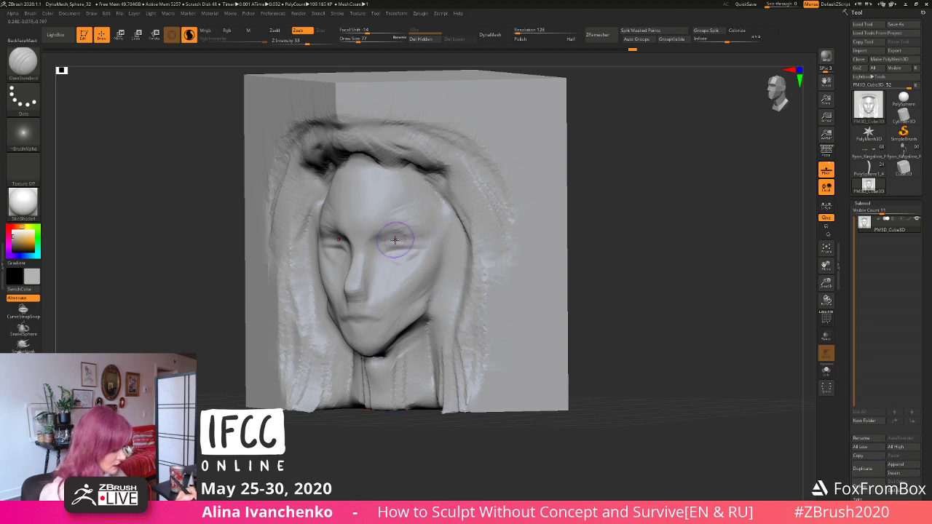
{"action": "mouse_move", "coordinate": [592, 223]}
{"action": "left_mouse_down"}
{"action": "mouse_move", "coordinate": [599, 231]}
{"action": "mouse_move", "coordinate": [454, 260]}
{"action": "left_mouse_up"}
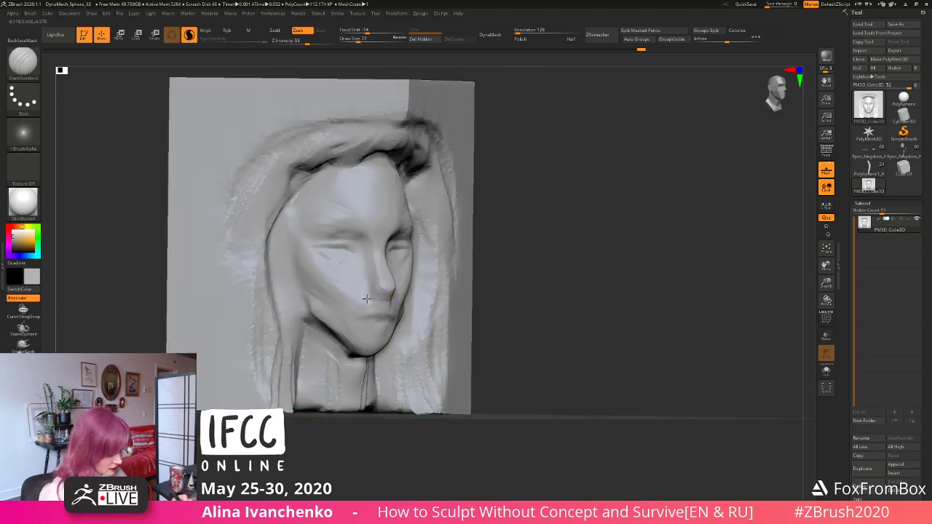
{"action": "mouse_move", "coordinate": [527, 275]}
{"action": "left_mouse_down"}
{"action": "mouse_move", "coordinate": [405, 291]}
{"action": "mouse_move", "coordinate": [416, 282]}
{"action": "left_mouse_up"}
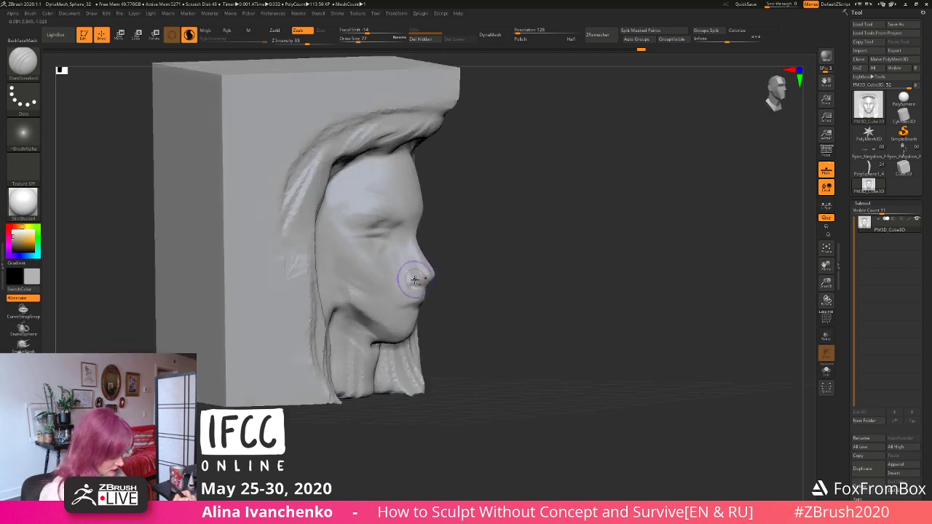
{"action": "left_click_drag", "start_coordinate": [489, 262], "coordinate": [473, 272], "text": "shift"}
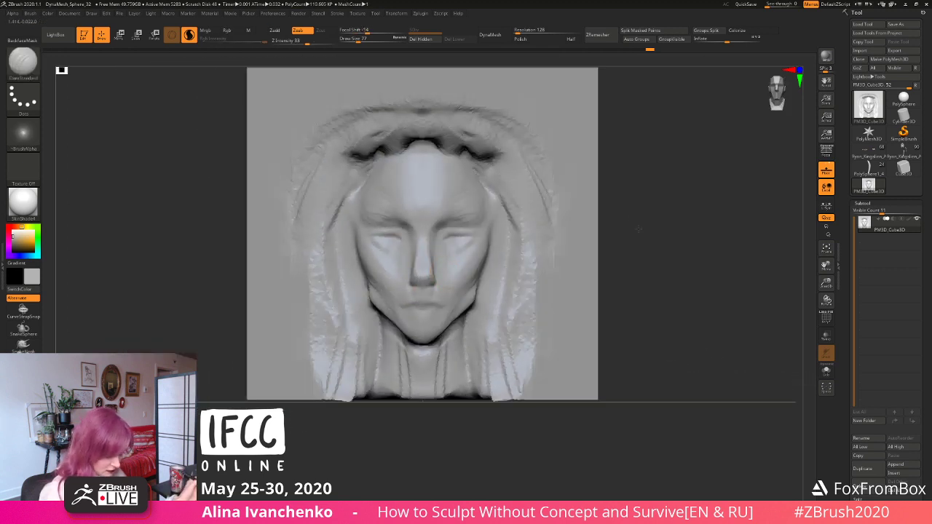
Step: Build up the side of the nose with the ClayBuildup brush
{"action": "left_click_drag", "start_coordinate": [641, 226], "coordinate": [595, 241], "text": "alt"}
{"action": "key", "text": "b"}
{"action": "key", "text": "c"}
{"action": "key", "text": "b"}
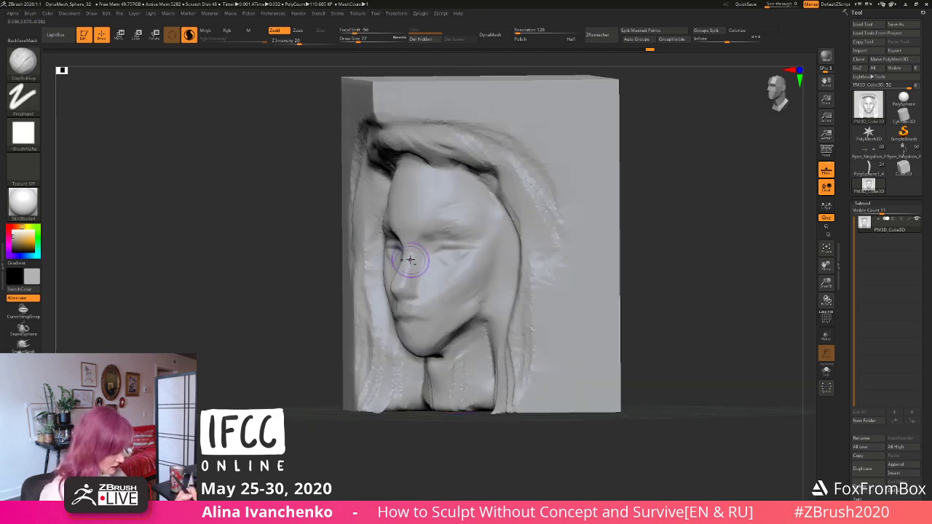
{"action": "mouse_move", "coordinate": [413, 268]}
{"action": "left_mouse_down"}
{"action": "mouse_move", "coordinate": [412, 260]}
{"action": "mouse_move", "coordinate": [406, 276]}
{"action": "left_mouse_up"}
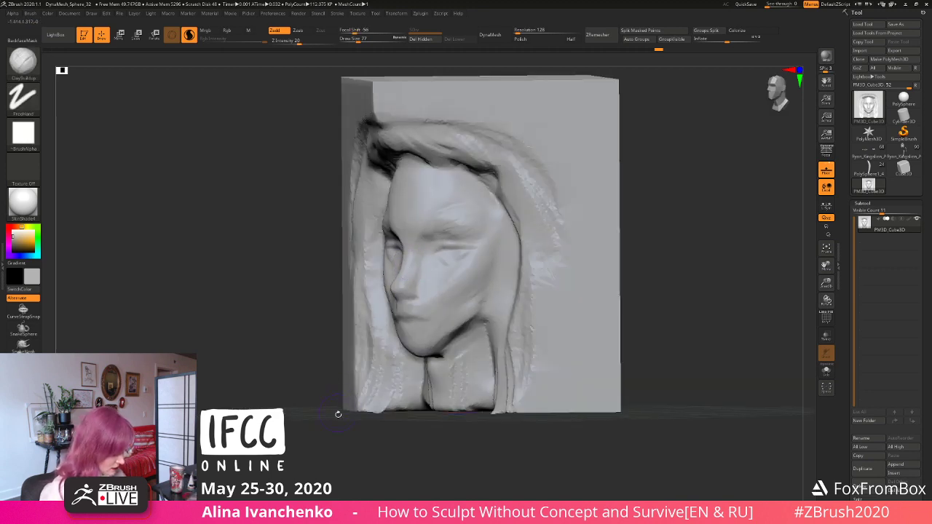
{"action": "mouse_move", "coordinate": [337, 414]}
{"action": "left_mouse_down"}
{"action": "mouse_move", "coordinate": [389, 450]}
{"action": "mouse_move", "coordinate": [408, 444]}
{"action": "left_mouse_up"}
{"action": "mouse_move", "coordinate": [600, 212]}
{"action": "left_mouse_down"}
{"action": "mouse_move", "coordinate": [608, 229]}
{"action": "mouse_move", "coordinate": [591, 254]}
{"action": "left_mouse_up"}
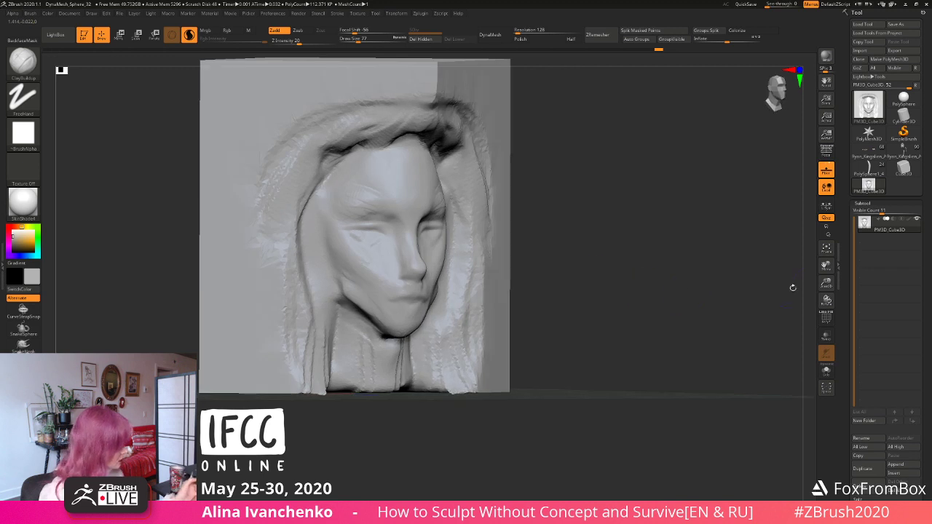
Step: Add volume to the lips with small ClayBuildup strokes
{"action": "left_click_drag", "start_coordinate": [826, 283], "coordinate": [791, 254]}
{"action": "mouse_move", "coordinate": [510, 239]}
{"action": "left_mouse_down", "text": "alt"}
{"action": "mouse_move", "coordinate": [505, 274]}
{"action": "mouse_move", "coordinate": [520, 282]}
{"action": "mouse_move", "coordinate": [502, 284]}
{"action": "left_mouse_up", "text": "alt"}
{"action": "left_click_drag", "start_coordinate": [417, 316], "coordinate": [416, 314]}
{"action": "mouse_move", "coordinate": [502, 289]}
{"action": "left_mouse_down"}
{"action": "mouse_move", "coordinate": [516, 286]}
{"action": "mouse_move", "coordinate": [503, 288]}
{"action": "left_mouse_up"}
{"action": "left_click_drag", "start_coordinate": [424, 312], "coordinate": [429, 313]}
{"action": "mouse_move", "coordinate": [584, 258]}
{"action": "left_mouse_down", "text": "shift"}
{"action": "mouse_move", "coordinate": [609, 246]}
{"action": "mouse_move", "coordinate": [423, 304]}
{"action": "left_mouse_up", "text": "shift"}
Step: Set the draw size to 104 and smooth out the vertical ridges on the neck
{"action": "left_click_drag", "start_coordinate": [358, 41], "coordinate": [362, 41]}
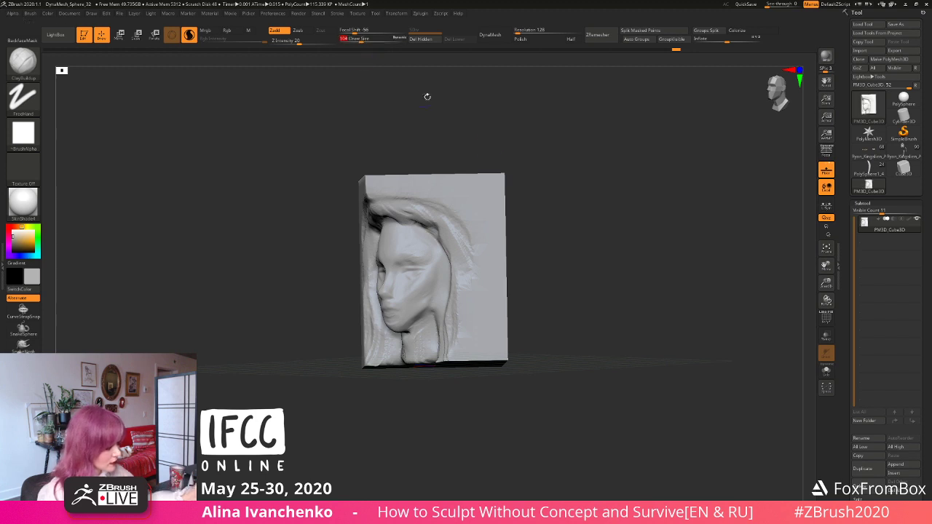
{"action": "mouse_move", "coordinate": [572, 239]}
{"action": "left_mouse_down"}
{"action": "mouse_move", "coordinate": [570, 228]}
{"action": "mouse_move", "coordinate": [614, 260]}
{"action": "mouse_move", "coordinate": [552, 266]}
{"action": "left_mouse_up"}
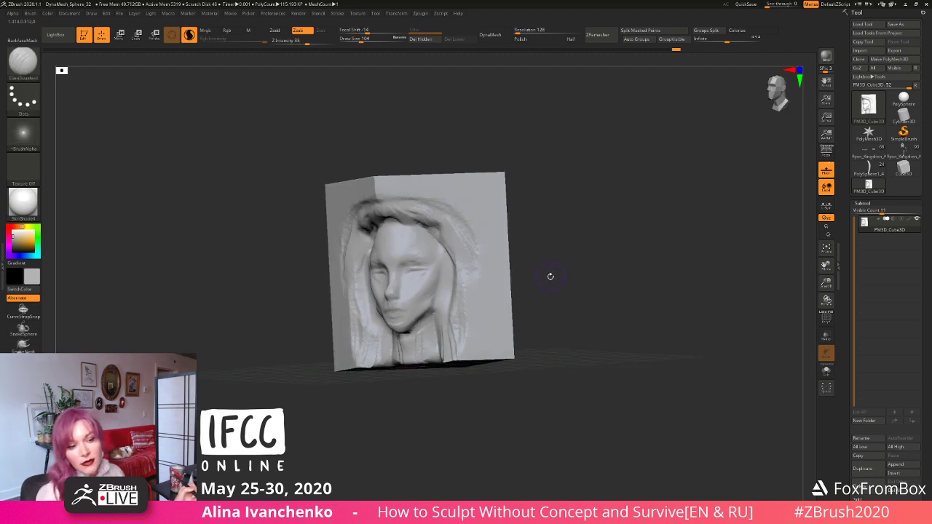
{"action": "left_click_drag", "start_coordinate": [550, 278], "coordinate": [546, 270]}
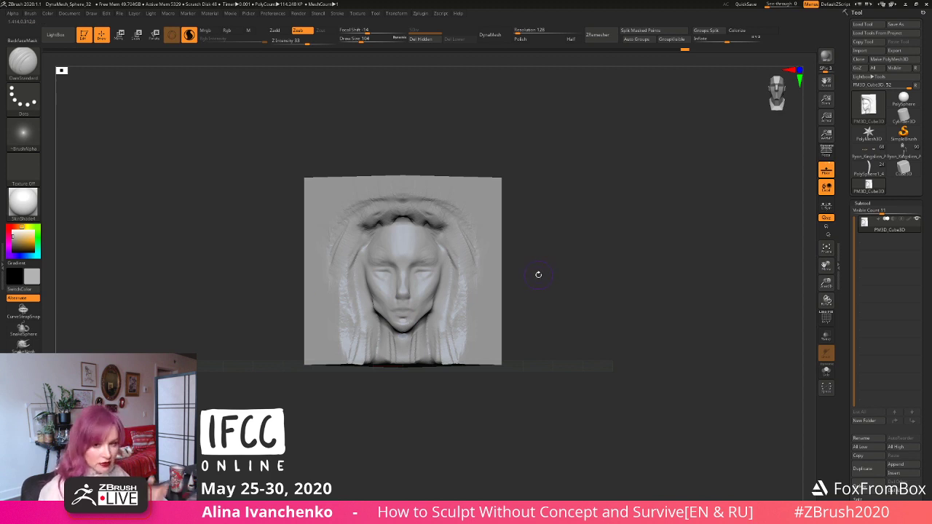
{"action": "mouse_move", "coordinate": [538, 275]}
{"action": "left_mouse_down"}
{"action": "mouse_move", "coordinate": [566, 280]}
{"action": "mouse_move", "coordinate": [565, 254]}
{"action": "left_mouse_up"}
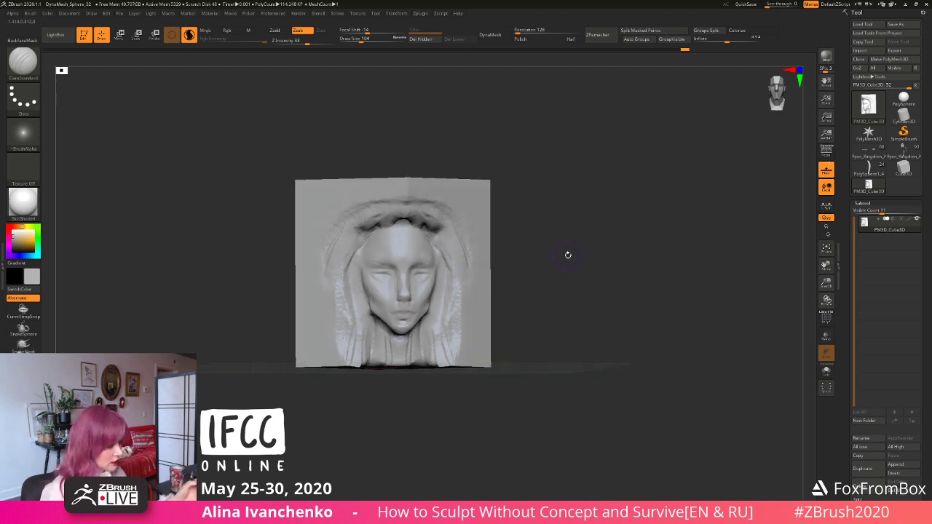
{"action": "mouse_move", "coordinate": [505, 278]}
{"action": "left_mouse_down", "text": "shift"}
{"action": "mouse_move", "coordinate": [555, 282]}
{"action": "mouse_move", "coordinate": [512, 291]}
{"action": "mouse_move", "coordinate": [413, 264]}
{"action": "mouse_move", "coordinate": [399, 273]}
{"action": "left_mouse_up", "text": "shift"}
Step: Reshape the jaw and the hair beside it from the side with the Move brush at draw size 136
{"action": "mouse_move", "coordinate": [570, 257]}
{"action": "left_mouse_down"}
{"action": "mouse_move", "coordinate": [553, 261]}
{"action": "mouse_move", "coordinate": [573, 253]}
{"action": "mouse_move", "coordinate": [566, 260]}
{"action": "mouse_move", "coordinate": [549, 241]}
{"action": "mouse_move", "coordinate": [552, 257]}
{"action": "mouse_move", "coordinate": [534, 258]}
{"action": "mouse_move", "coordinate": [587, 270]}
{"action": "mouse_move", "coordinate": [574, 277]}
{"action": "mouse_move", "coordinate": [591, 268]}
{"action": "mouse_move", "coordinate": [456, 320]}
{"action": "left_mouse_up"}
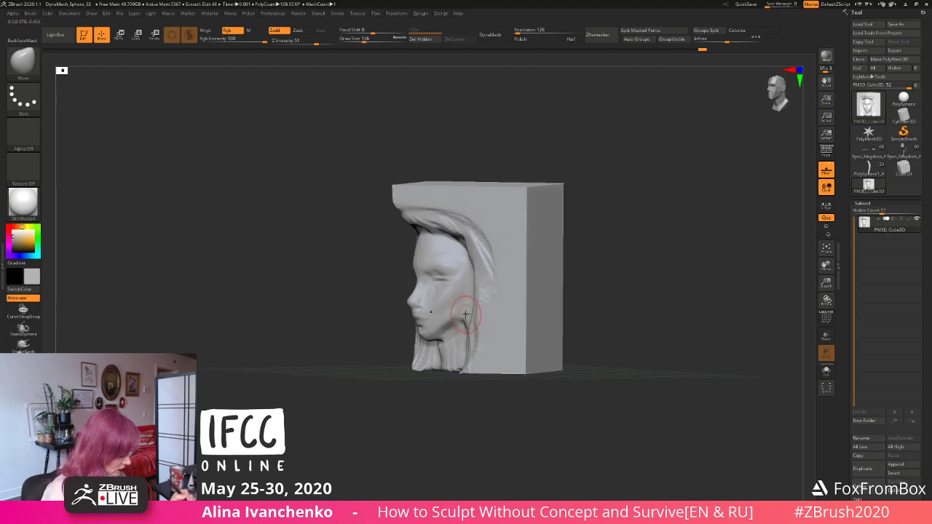
{"action": "mouse_move", "coordinate": [579, 309]}
{"action": "left_mouse_down"}
{"action": "mouse_move", "coordinate": [605, 289]}
{"action": "mouse_move", "coordinate": [493, 331]}
{"action": "left_mouse_up"}
{"action": "mouse_move", "coordinate": [437, 354]}
{"action": "left_mouse_down"}
{"action": "mouse_move", "coordinate": [572, 266]}
{"action": "mouse_move", "coordinate": [559, 274]}
{"action": "mouse_move", "coordinate": [557, 231]}
{"action": "left_mouse_up"}
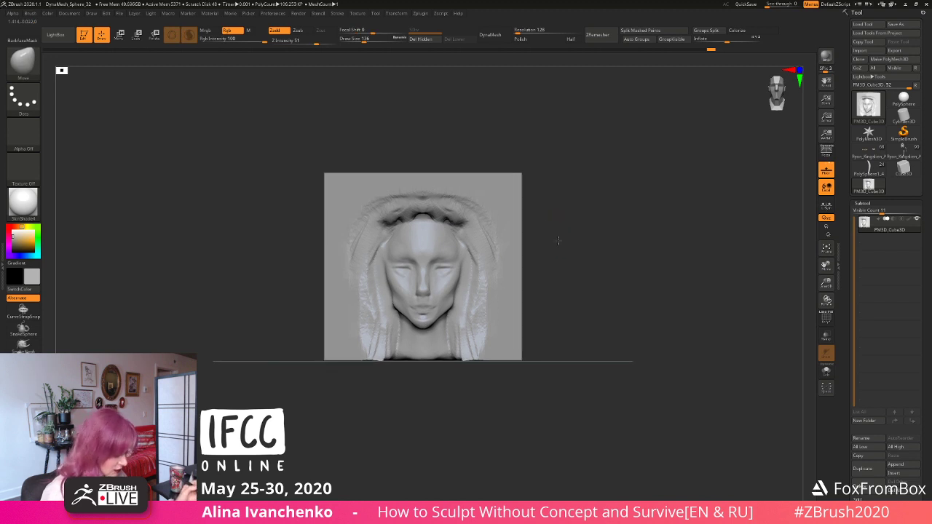
{"action": "mouse_move", "coordinate": [558, 240]}
{"action": "left_mouse_down", "text": "alt"}
{"action": "mouse_move", "coordinate": [549, 257]}
{"action": "mouse_move", "coordinate": [574, 231]}
{"action": "mouse_move", "coordinate": [552, 266]}
{"action": "mouse_move", "coordinate": [511, 200]}
{"action": "mouse_move", "coordinate": [525, 159]}
{"action": "left_mouse_up", "text": "alt"}
{"action": "left_click", "coordinate": [370, 41]}
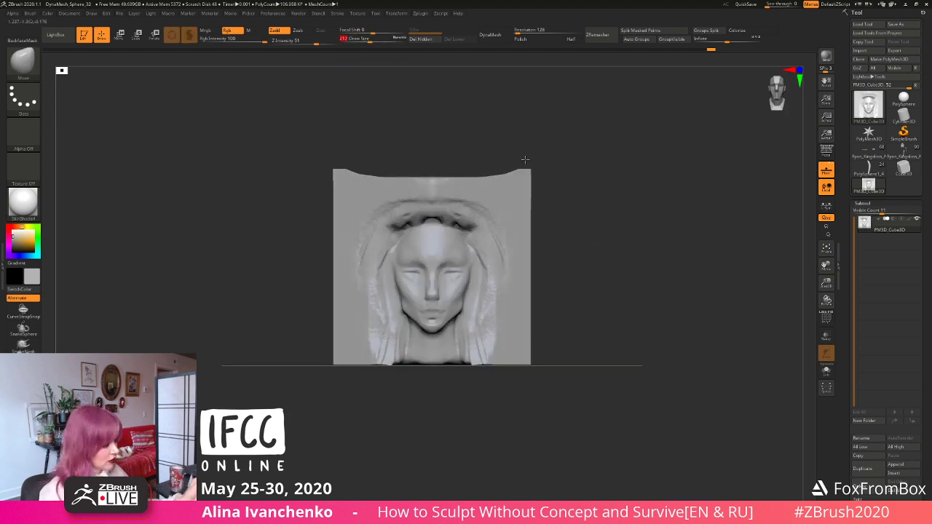
{"action": "key", "text": "ctrl+z"}
Step: Set the draw size to 344 and push in the block's sides and upper corners with the Move brush
{"action": "left_click", "coordinate": [378, 40]}
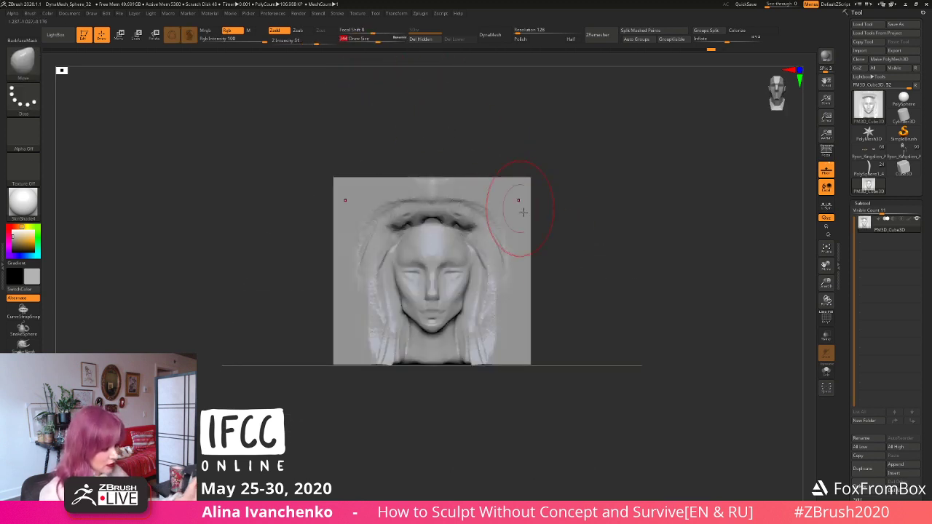
{"action": "left_click_drag", "start_coordinate": [557, 256], "coordinate": [553, 230], "text": "alt"}
{"action": "left_click_drag", "start_coordinate": [517, 267], "coordinate": [522, 281]}
{"action": "mouse_move", "coordinate": [519, 150]}
{"action": "left_mouse_down"}
{"action": "mouse_move", "coordinate": [511, 162]}
{"action": "mouse_move", "coordinate": [520, 160]}
{"action": "left_mouse_up"}
Step: Cut off the block's overhanging upper front edge diagonally in side view with the TrimCurve brush
{"action": "left_click_drag", "start_coordinate": [617, 150], "coordinate": [577, 143]}
{"action": "left_click_drag", "start_coordinate": [673, 171], "coordinate": [620, 187], "text": "alt"}
{"action": "key", "text": "ctrl+shift"}
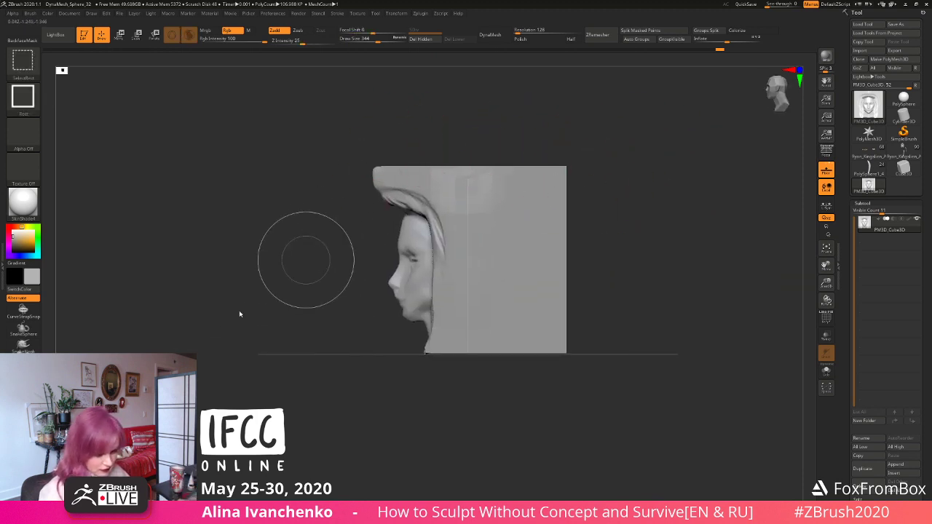
{"action": "left_click", "coordinate": [22, 61]}
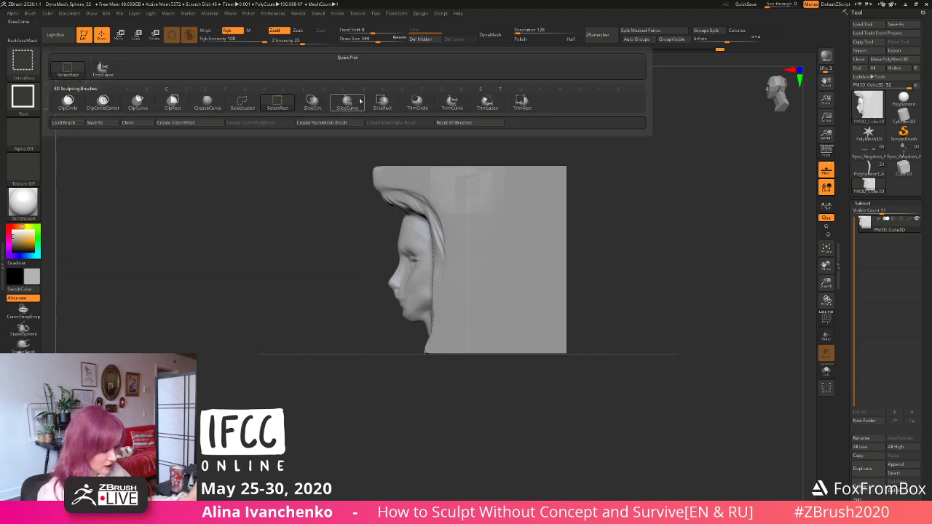
{"action": "left_click", "coordinate": [417, 102]}
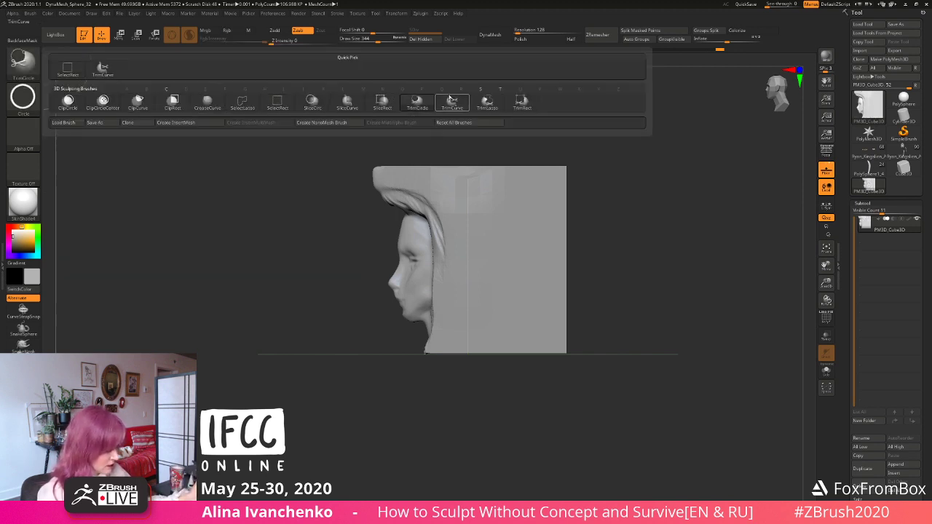
{"action": "left_click", "coordinate": [452, 100]}
{"action": "mouse_move", "coordinate": [352, 211]}
{"action": "left_mouse_down", "text": "ctrl+shift"}
{"action": "mouse_move", "coordinate": [427, 141]}
{"action": "mouse_move", "coordinate": [429, 126]}
{"action": "left_mouse_up", "text": "ctrl+shift"}
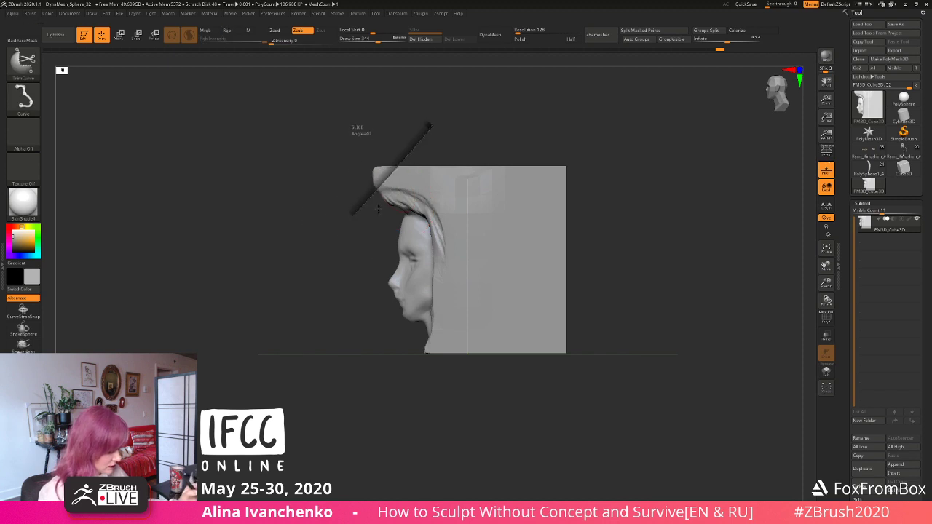
{"action": "left_click_drag", "start_coordinate": [369, 220], "coordinate": [474, 133], "text": "ctrl+shift"}
{"action": "left_click_drag", "start_coordinate": [560, 148], "coordinate": [543, 162], "text": "alt"}
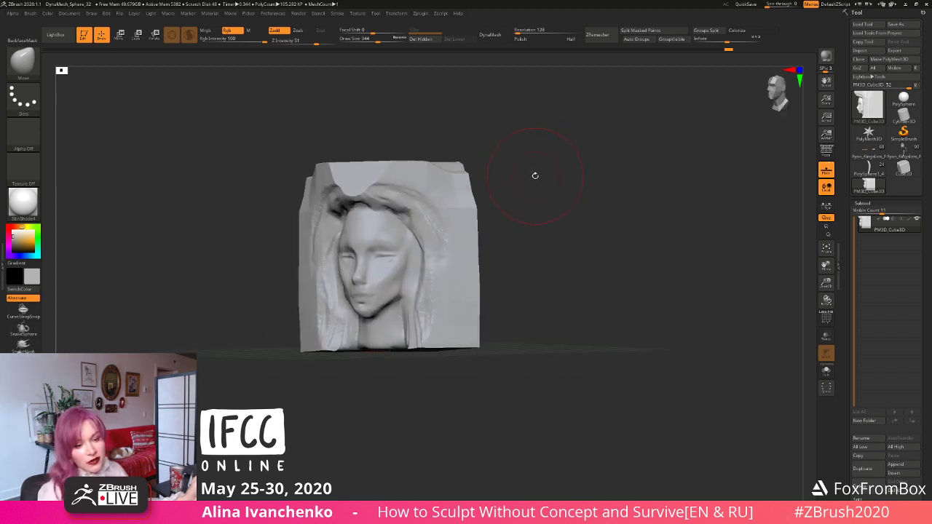
Step: Trim the block's upper corner on the head's right side diagonally in front view with the TrimCurve brush
{"action": "left_click_drag", "start_coordinate": [535, 176], "coordinate": [527, 168]}
{"action": "left_click_drag", "start_coordinate": [510, 119], "coordinate": [614, 223], "text": "ctrl+shift"}
{"action": "left_click_drag", "start_coordinate": [546, 233], "coordinate": [635, 246], "text": "alt"}
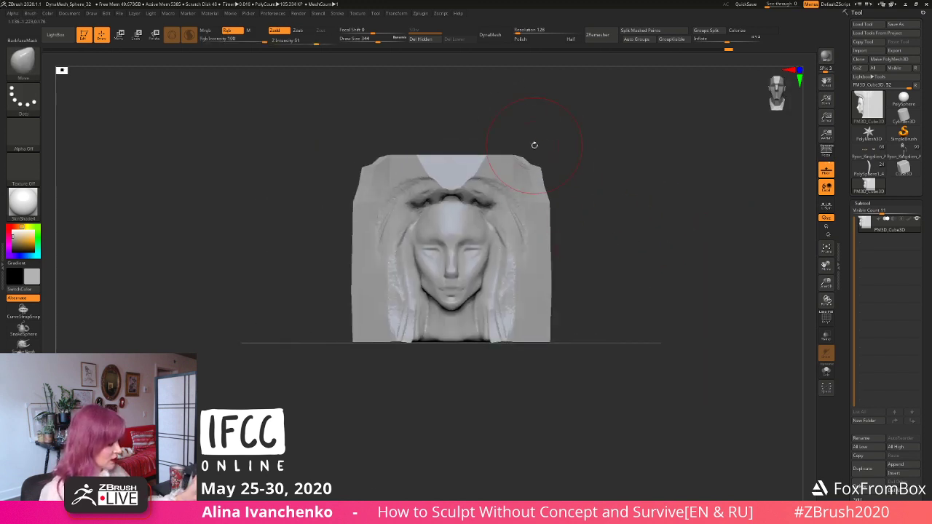
{"action": "left_click_drag", "start_coordinate": [316, 243], "coordinate": [387, 123], "text": "ctrl+shift"}
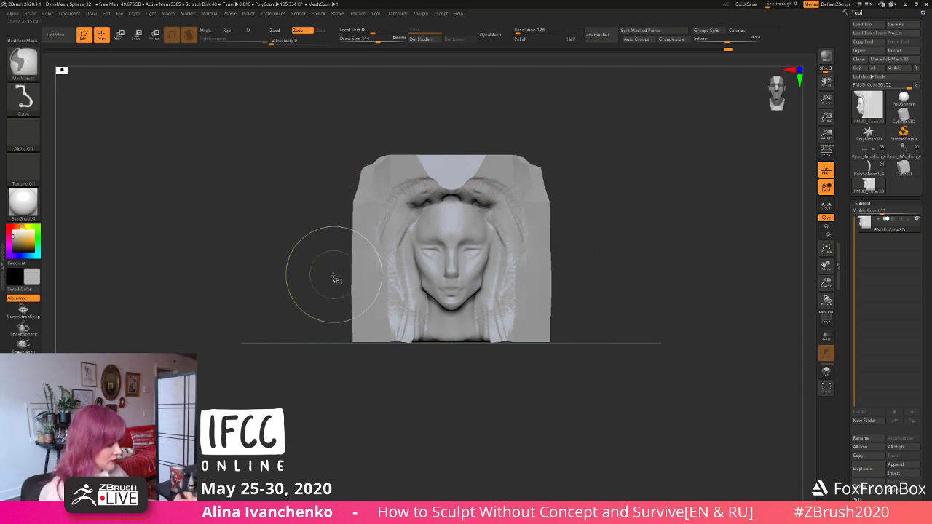
{"action": "left_click_drag", "start_coordinate": [335, 274], "coordinate": [388, 119], "text": "ctrl+shift"}
{"action": "left_click_drag", "start_coordinate": [574, 213], "coordinate": [547, 200], "text": "alt"}
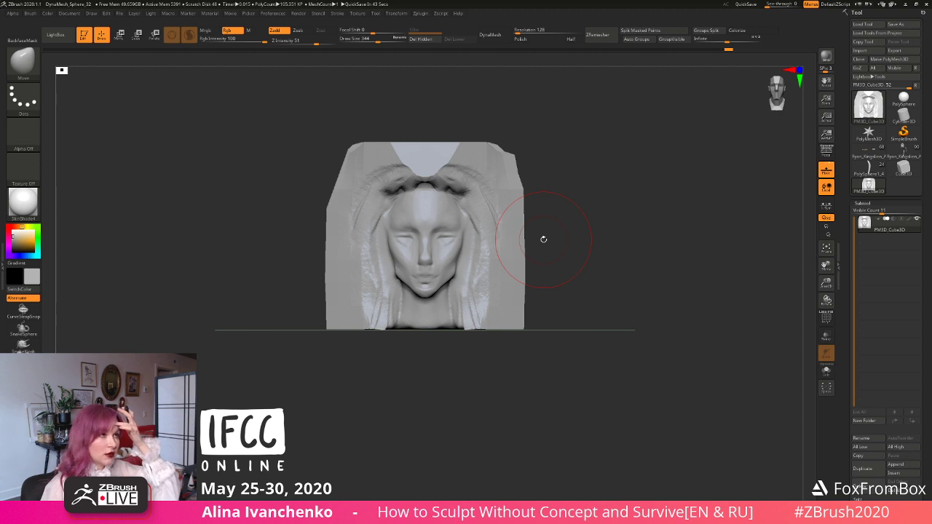
{"action": "left_click_drag", "start_coordinate": [591, 234], "coordinate": [591, 253], "text": "alt"}
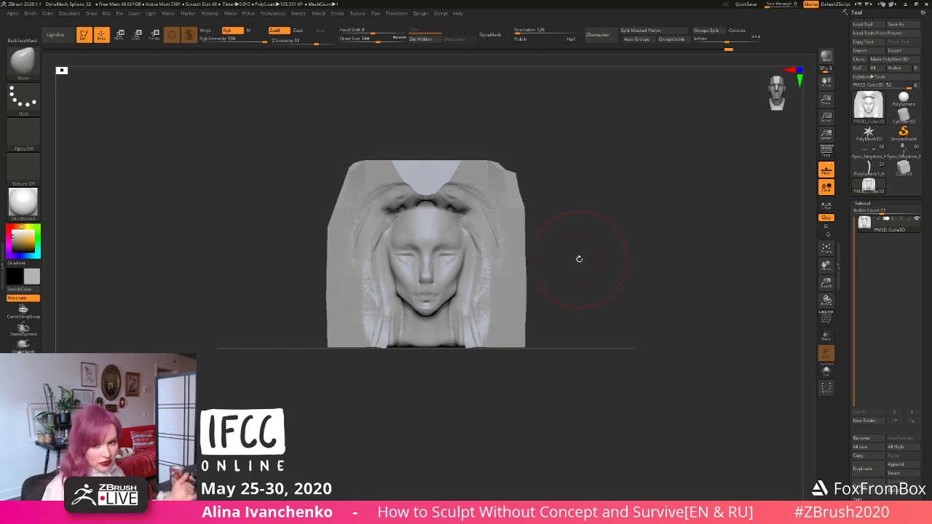
{"action": "left_click_drag", "start_coordinate": [553, 256], "coordinate": [570, 265], "text": "alt"}
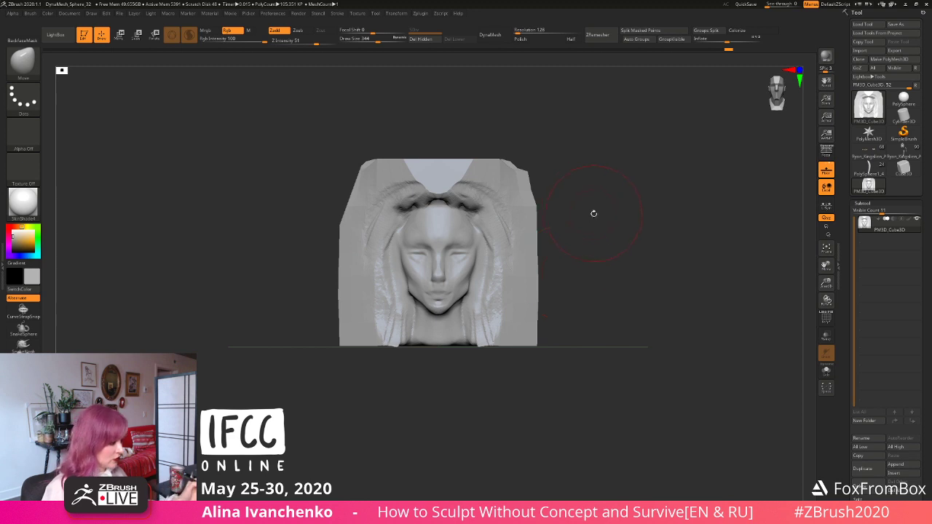
Step: Recut the block's upper corner on the head's right side in a longer diagonal reaching toward the crown with the TrimCurve brush
{"action": "left_click_drag", "start_coordinate": [593, 213], "coordinate": [592, 216], "text": "alt"}
{"action": "key", "text": "ctrl+z"}
{"action": "key", "text": "ctrl+z"}
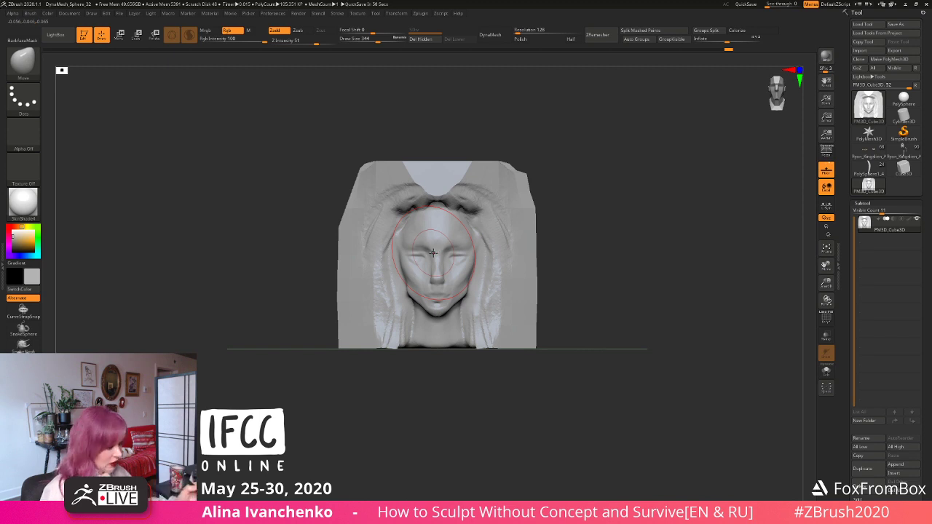
{"action": "mouse_move", "coordinate": [330, 212]}
{"action": "left_mouse_down"}
{"action": "mouse_move", "coordinate": [367, 192]}
{"action": "mouse_move", "coordinate": [503, 167]}
{"action": "mouse_move", "coordinate": [485, 170]}
{"action": "left_mouse_up"}
{"action": "left_click_drag", "start_coordinate": [313, 220], "coordinate": [432, 139], "text": "ctrl+shift"}
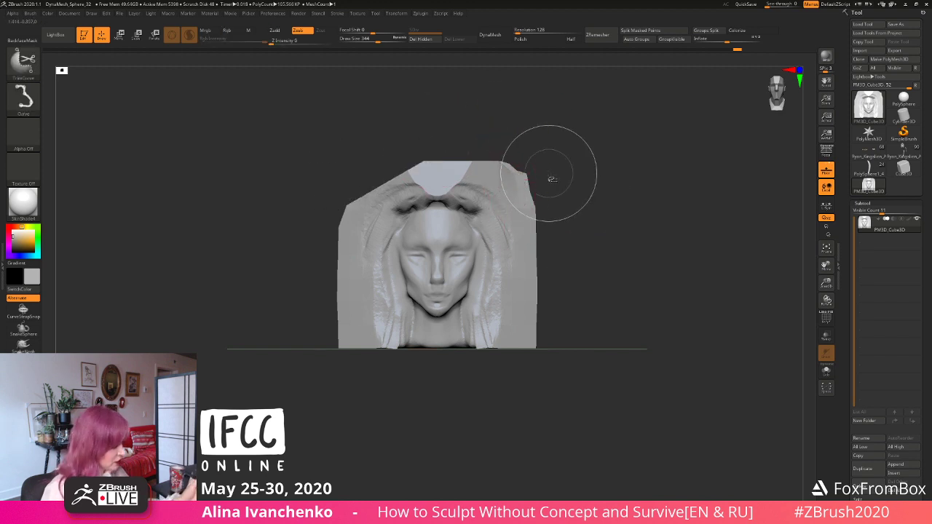
Step: Cut a concave notch into the block's side on the head's left with the TrimCurve brush
{"action": "mouse_move", "coordinate": [546, 177]}
{"action": "left_mouse_down", "text": "ctrl+shift"}
{"action": "mouse_move", "coordinate": [515, 201]}
{"action": "mouse_move", "coordinate": [497, 256]}
{"action": "mouse_move", "coordinate": [542, 275]}
{"action": "mouse_move", "coordinate": [537, 293]}
{"action": "mouse_move", "coordinate": [537, 245]}
{"action": "mouse_move", "coordinate": [650, 228]}
{"action": "mouse_move", "coordinate": [534, 231]}
{"action": "left_mouse_up", "text": "ctrl+shift"}
{"action": "mouse_move", "coordinate": [477, 172]}
{"action": "left_mouse_down", "text": "ctrl+shift"}
{"action": "mouse_move", "coordinate": [428, 201]}
{"action": "mouse_move", "coordinate": [423, 235]}
{"action": "mouse_move", "coordinate": [488, 295]}
{"action": "mouse_move", "coordinate": [504, 291]}
{"action": "left_mouse_up", "text": "ctrl+shift"}
{"action": "mouse_move", "coordinate": [479, 180]}
{"action": "left_mouse_down", "text": "ctrl+shift"}
{"action": "mouse_move", "coordinate": [439, 267]}
{"action": "mouse_move", "coordinate": [520, 316]}
{"action": "left_mouse_up", "text": "ctrl+shift"}
{"action": "mouse_move", "coordinate": [539, 226]}
{"action": "left_mouse_down", "text": "alt"}
{"action": "mouse_move", "coordinate": [563, 191]}
{"action": "mouse_move", "coordinate": [572, 220]}
{"action": "left_mouse_up", "text": "alt"}
{"action": "left_click_drag", "start_coordinate": [472, 258], "coordinate": [589, 250], "text": "alt"}
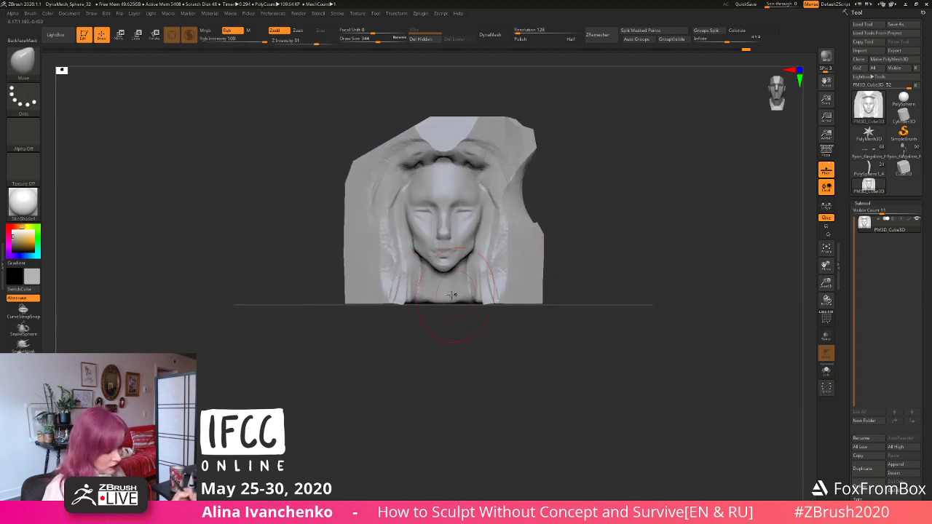
Step: Flatten the block's corner above the notch on the head's left side with the Flatten brush at draw size 344
{"action": "left_click_drag", "start_coordinate": [360, 357], "coordinate": [397, 358]}
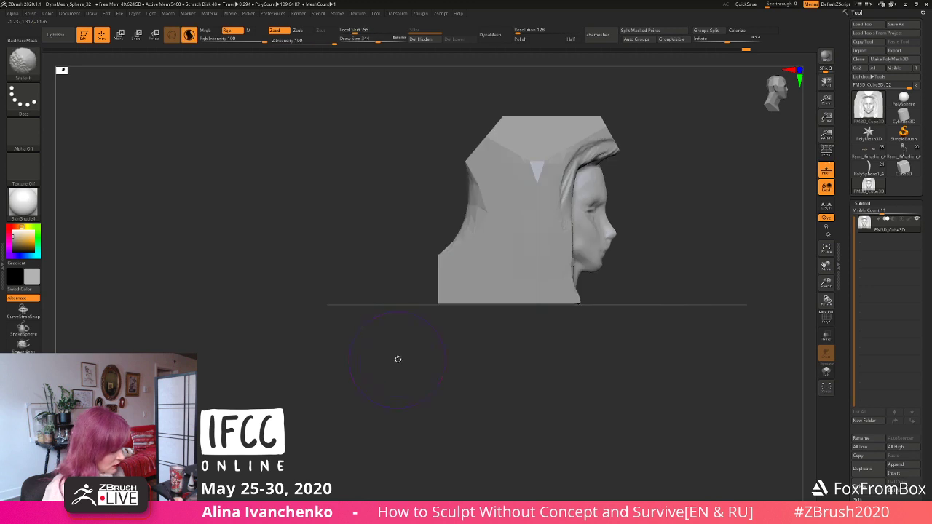
{"action": "left_click_drag", "start_coordinate": [648, 192], "coordinate": [590, 197]}
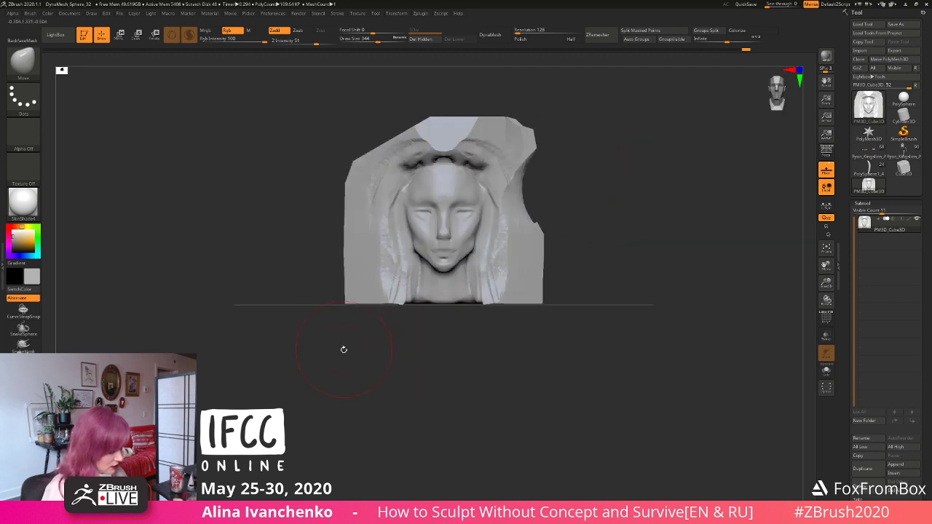
{"action": "left_click_drag", "start_coordinate": [252, 380], "coordinate": [303, 373], "text": "alt"}
{"action": "key", "text": "b"}
{"action": "key", "text": "f"}
{"action": "key", "text": "l"}
{"action": "mouse_move", "coordinate": [504, 329]}
{"action": "left_mouse_down", "text": "alt"}
{"action": "mouse_move", "coordinate": [437, 396]}
{"action": "mouse_move", "coordinate": [383, 408]}
{"action": "left_mouse_up", "text": "alt"}
{"action": "left_click_drag", "start_coordinate": [523, 185], "coordinate": [518, 208]}
{"action": "left_click_drag", "start_coordinate": [555, 170], "coordinate": [566, 172], "text": "shift"}
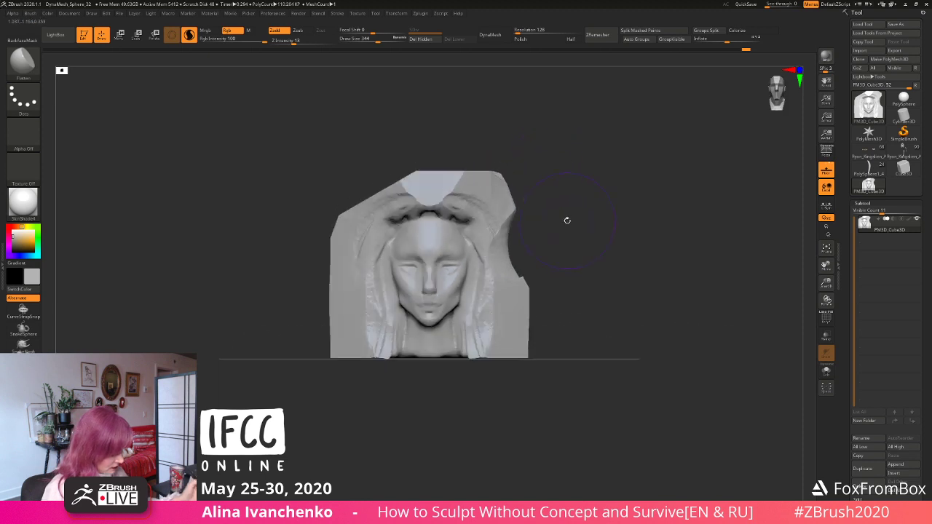
{"action": "left_click_drag", "start_coordinate": [565, 222], "coordinate": [559, 186], "text": "alt"}
{"action": "mouse_move", "coordinate": [546, 254]}
{"action": "left_mouse_down"}
{"action": "mouse_move", "coordinate": [591, 248]}
{"action": "mouse_move", "coordinate": [600, 234]}
{"action": "mouse_move", "coordinate": [589, 189]}
{"action": "mouse_move", "coordinate": [597, 201]}
{"action": "mouse_move", "coordinate": [613, 199]}
{"action": "mouse_move", "coordinate": [538, 222]}
{"action": "mouse_move", "coordinate": [598, 206]}
{"action": "left_mouse_up"}
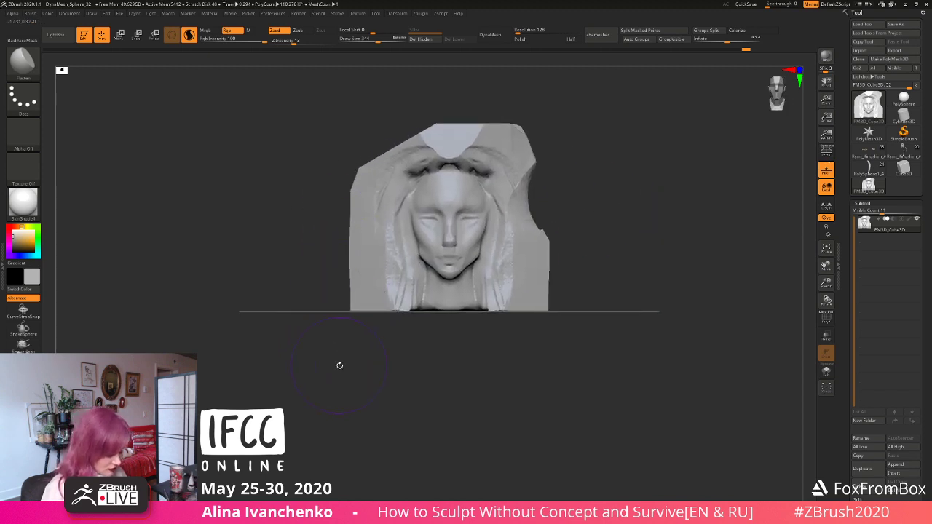
Step: Carve a hollow into the block's side and back on the head's right with the ClayBuildup brush
{"action": "left_click_drag", "start_coordinate": [340, 364], "coordinate": [368, 361]}
{"action": "key", "text": "b"}
{"action": "key", "text": "c"}
{"action": "key", "text": "b"}
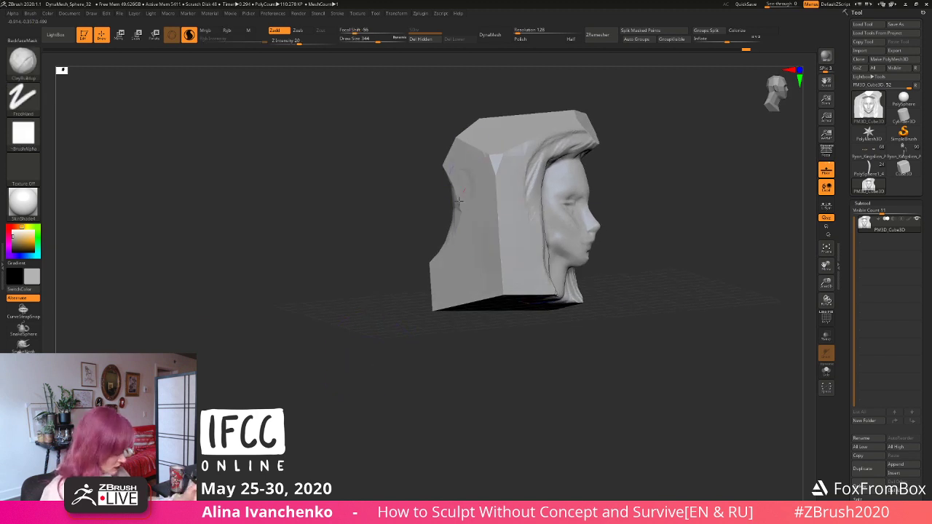
{"action": "mouse_move", "coordinate": [439, 349]}
{"action": "left_mouse_down", "text": "shift"}
{"action": "mouse_move", "coordinate": [486, 252]}
{"action": "mouse_move", "coordinate": [473, 285]}
{"action": "mouse_move", "coordinate": [356, 361]}
{"action": "mouse_move", "coordinate": [384, 347]}
{"action": "mouse_move", "coordinate": [381, 313]}
{"action": "mouse_move", "coordinate": [386, 376]}
{"action": "mouse_move", "coordinate": [442, 383]}
{"action": "mouse_move", "coordinate": [396, 365]}
{"action": "left_mouse_up", "text": "shift"}
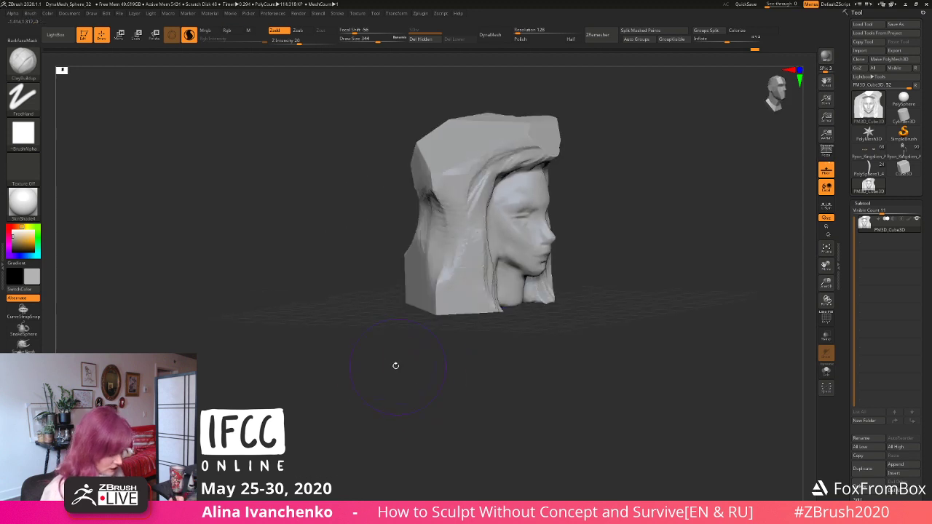
{"action": "left_click_drag", "start_coordinate": [343, 335], "coordinate": [476, 341]}
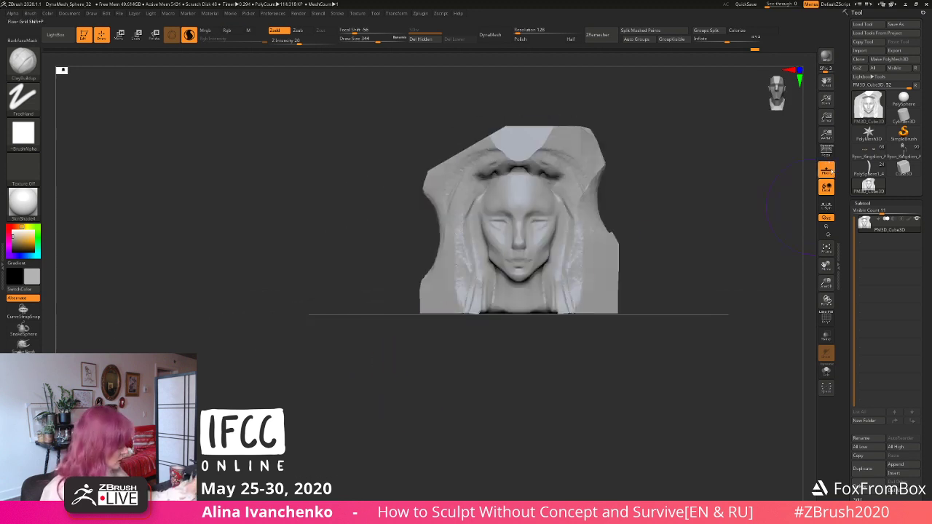
Step: Hide the floor grid and trim the block's lower side on the head's right along a concave curve with the TrimCurve brush
{"action": "left_click", "coordinate": [833, 173]}
{"action": "left_click_drag", "start_coordinate": [676, 217], "coordinate": [619, 253], "text": "alt"}
{"action": "left_click_drag", "start_coordinate": [621, 247], "coordinate": [622, 265]}
{"action": "left_click_drag", "start_coordinate": [601, 228], "coordinate": [593, 253], "text": "alt"}
{"action": "left_click_drag", "start_coordinate": [564, 135], "coordinate": [562, 118], "text": "shift"}
{"action": "left_click_drag", "start_coordinate": [350, 290], "coordinate": [389, 179], "text": "ctrl+shift"}
{"action": "mouse_move", "coordinate": [593, 230]}
{"action": "left_mouse_down", "text": "alt"}
{"action": "mouse_move", "coordinate": [554, 194]}
{"action": "mouse_move", "coordinate": [553, 235]}
{"action": "left_mouse_up", "text": "alt"}
{"action": "left_click_drag", "start_coordinate": [554, 235], "coordinate": [559, 212]}
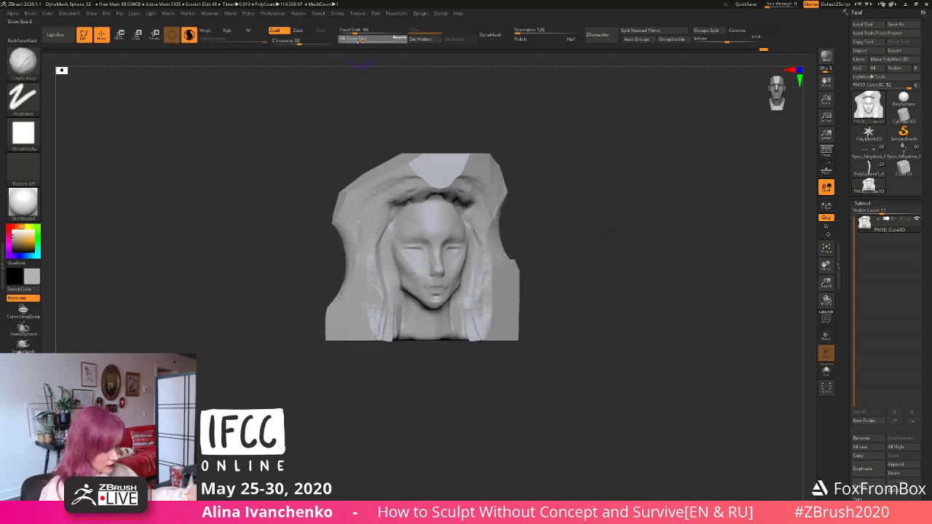
Step: Set the draw size to 74 and shape the hair beside the face on the head's right side with the ClayBuildup brush
{"action": "left_click_drag", "start_coordinate": [360, 42], "coordinate": [358, 42]}
{"action": "left_click_drag", "start_coordinate": [504, 222], "coordinate": [524, 229]}
{"action": "left_click_drag", "start_coordinate": [419, 233], "coordinate": [417, 237]}
{"action": "mouse_move", "coordinate": [532, 195]}
{"action": "left_mouse_down"}
{"action": "mouse_move", "coordinate": [504, 198]}
{"action": "mouse_move", "coordinate": [394, 137]}
{"action": "left_mouse_up"}
{"action": "left_click_drag", "start_coordinate": [543, 195], "coordinate": [390, 227]}
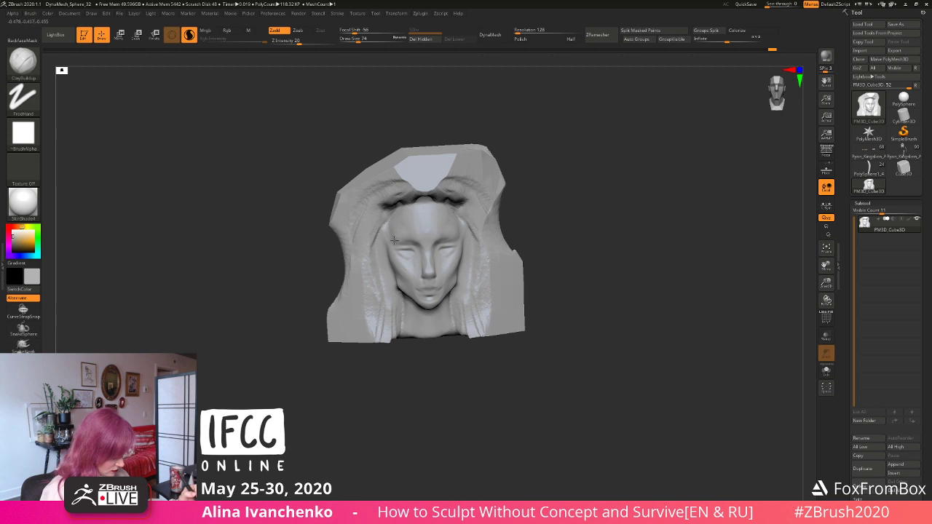
{"action": "mouse_move", "coordinate": [556, 193]}
{"action": "left_mouse_down"}
{"action": "mouse_move", "coordinate": [558, 201]}
{"action": "mouse_move", "coordinate": [516, 190]}
{"action": "left_mouse_up"}
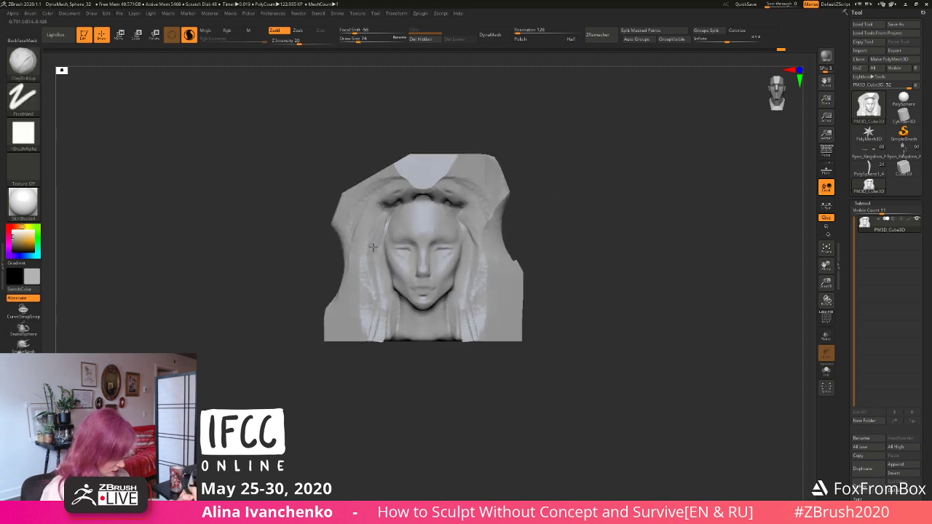
{"action": "mouse_move", "coordinate": [539, 211]}
{"action": "left_mouse_down"}
{"action": "mouse_move", "coordinate": [532, 249]}
{"action": "mouse_move", "coordinate": [518, 240]}
{"action": "left_mouse_up"}
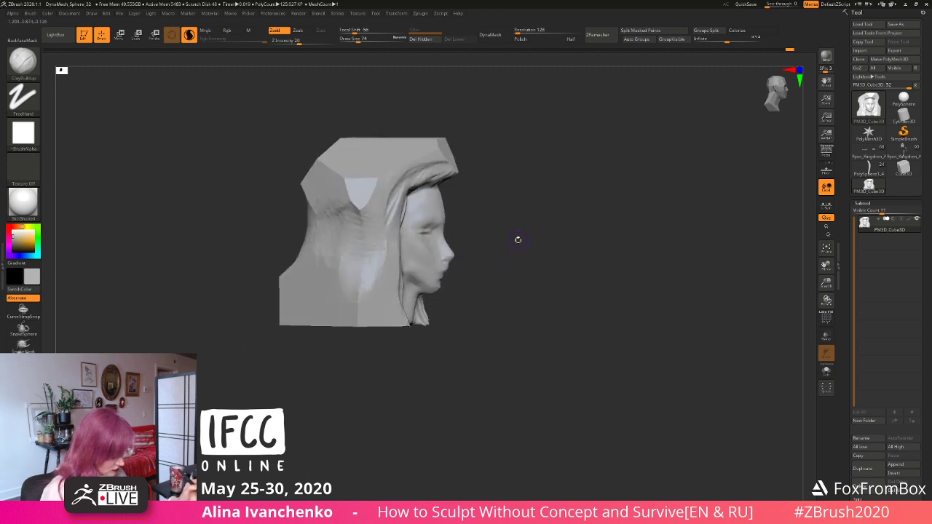
Step: Set the draw size to 94 and work on the jaw and cheek on the head's left side with the ClayBuildup brush
{"action": "mouse_move", "coordinate": [506, 272]}
{"action": "left_mouse_down"}
{"action": "mouse_move", "coordinate": [556, 223]}
{"action": "mouse_move", "coordinate": [420, 279]}
{"action": "left_mouse_up"}
{"action": "left_click", "coordinate": [360, 39]}
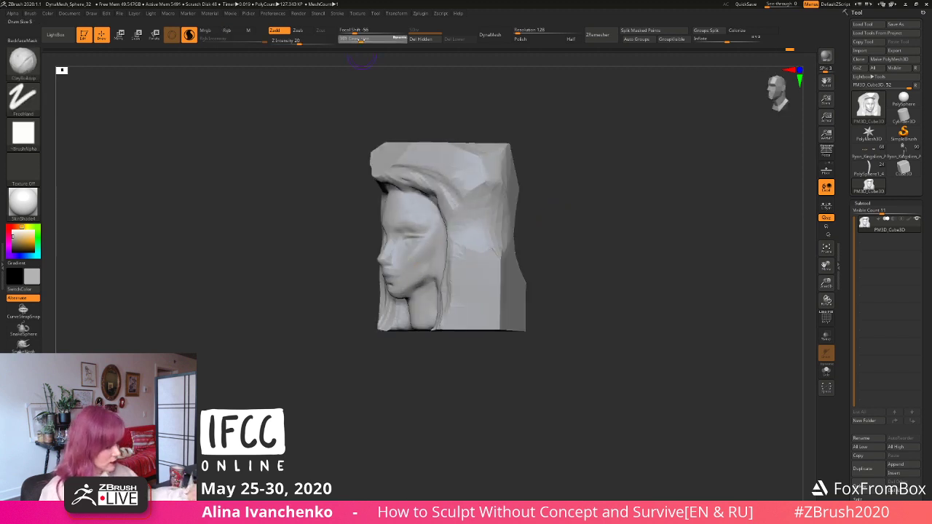
{"action": "left_click_drag", "start_coordinate": [543, 207], "coordinate": [559, 222], "text": "ctrl"}
{"action": "left_click_drag", "start_coordinate": [553, 221], "coordinate": [538, 225]}
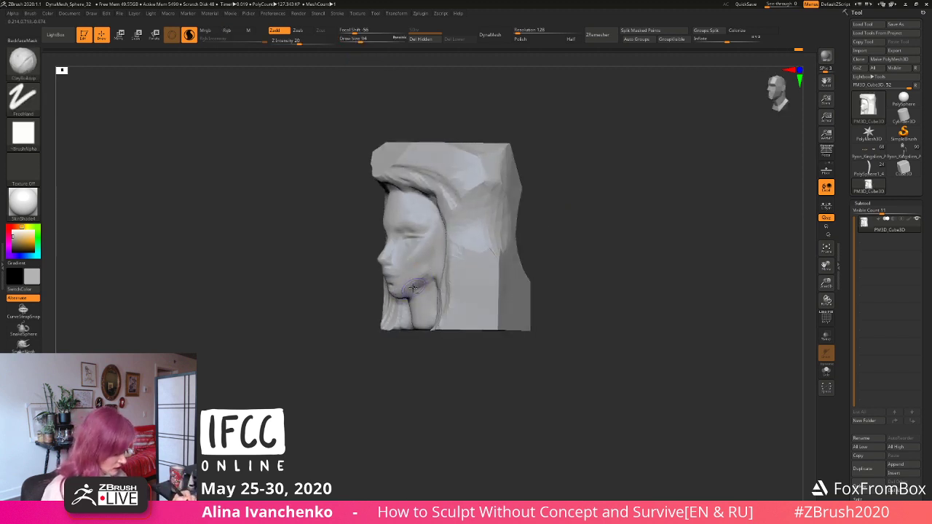
{"action": "left_click_drag", "start_coordinate": [434, 265], "coordinate": [435, 267]}
{"action": "mouse_move", "coordinate": [556, 239]}
{"action": "left_mouse_down"}
{"action": "mouse_move", "coordinate": [576, 237]}
{"action": "mouse_move", "coordinate": [547, 257]}
{"action": "left_mouse_up"}
{"action": "key", "text": "ctrl+z"}
{"action": "key", "text": "ctrl+z"}
{"action": "key", "text": "ctrl+z"}
{"action": "key", "text": "ctrl+z"}
{"action": "key", "text": "ctrl+z"}
{"action": "key", "text": "ctrl+z"}
{"action": "key", "text": "ctrl+z"}
{"action": "key", "text": "ctrl+z"}
{"action": "key", "text": "ctrl+z"}
{"action": "key", "text": "ctrl+z"}
{"action": "key", "text": "ctrl+z"}
{"action": "key", "text": "ctrl+z"}
{"action": "key", "text": "ctrl+z"}
{"action": "key", "text": "ctrl+z"}
{"action": "key", "text": "ctrl+z"}
{"action": "key", "text": "ctrl+z"}
{"action": "key", "text": "ctrl+z"}
{"action": "key", "text": "ctrl+z"}
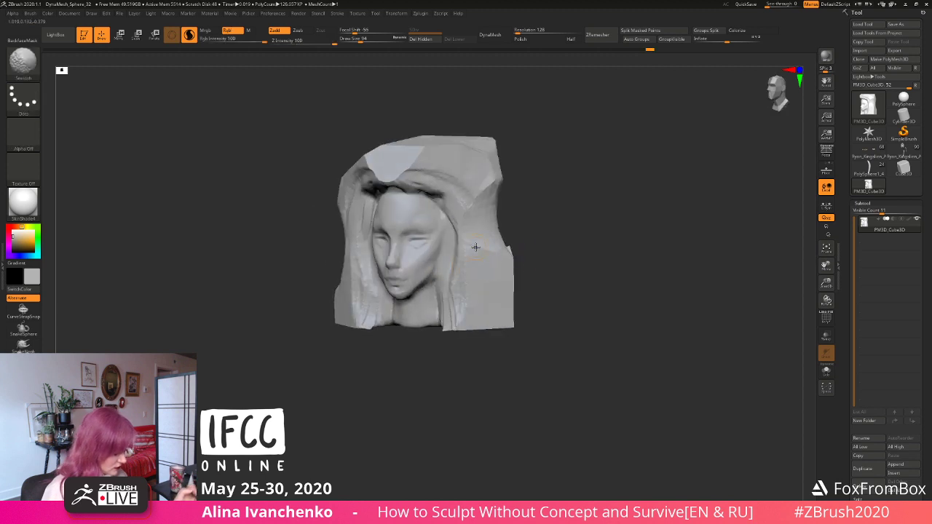
Step: Smooth the hair beside the face and refine the jaw and chin from below with the Smooth and ClayBuildup brushes
{"action": "key", "text": "shift"}
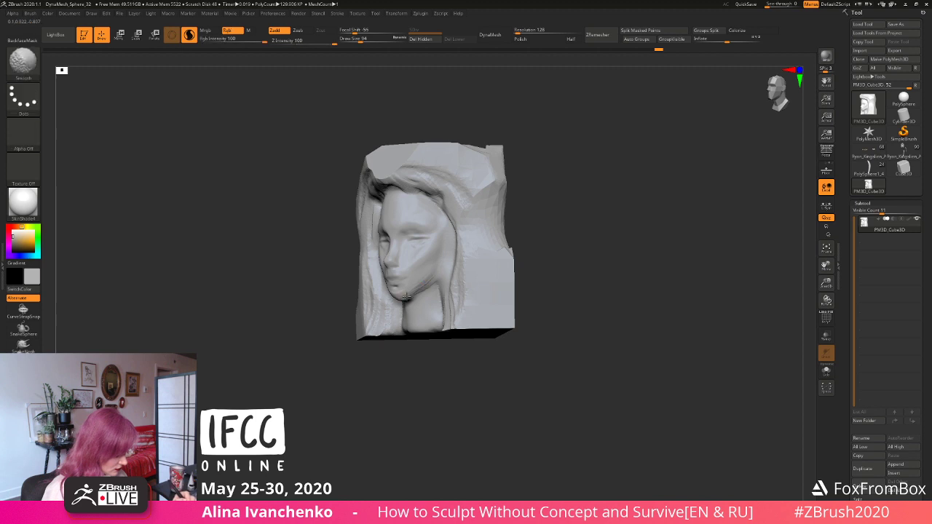
{"action": "mouse_move", "coordinate": [553, 240]}
{"action": "left_mouse_down"}
{"action": "mouse_move", "coordinate": [572, 228]}
{"action": "mouse_move", "coordinate": [537, 249]}
{"action": "mouse_move", "coordinate": [508, 246]}
{"action": "mouse_move", "coordinate": [386, 292]}
{"action": "left_mouse_up"}
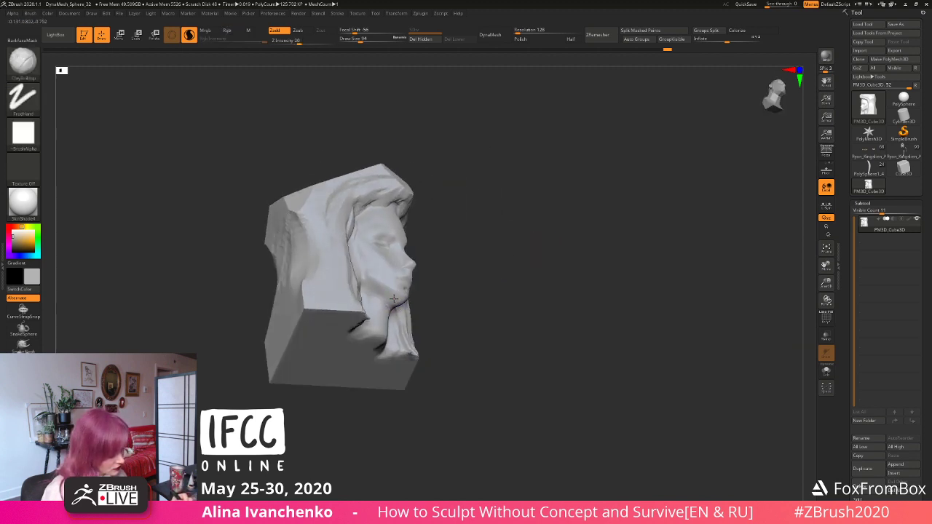
{"action": "mouse_move", "coordinate": [462, 266]}
{"action": "left_mouse_down", "text": "shift"}
{"action": "mouse_move", "coordinate": [488, 285]}
{"action": "mouse_move", "coordinate": [499, 274]}
{"action": "mouse_move", "coordinate": [483, 282]}
{"action": "left_mouse_up", "text": "shift"}
{"action": "left_click_drag", "start_coordinate": [488, 276], "coordinate": [531, 250]}
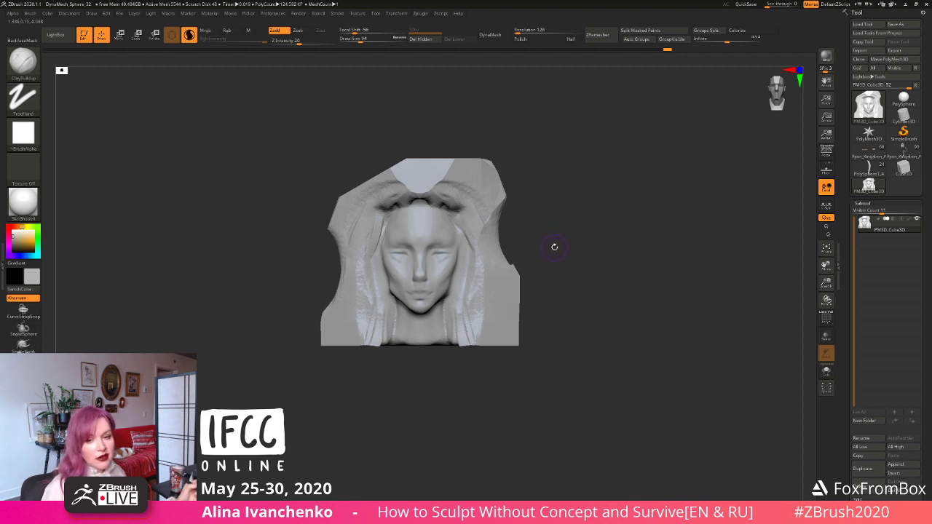
Step: Set the draw size to 182 and soften the hair mass above the forehead with the ClayBuildup and Smooth brushes
{"action": "left_click_drag", "start_coordinate": [577, 236], "coordinate": [544, 199]}
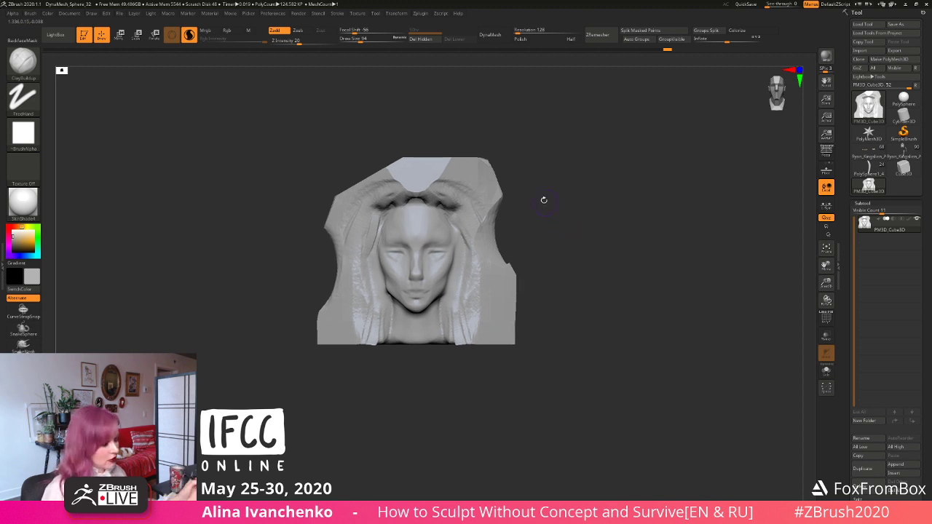
{"action": "key", "text": "bracketright"}
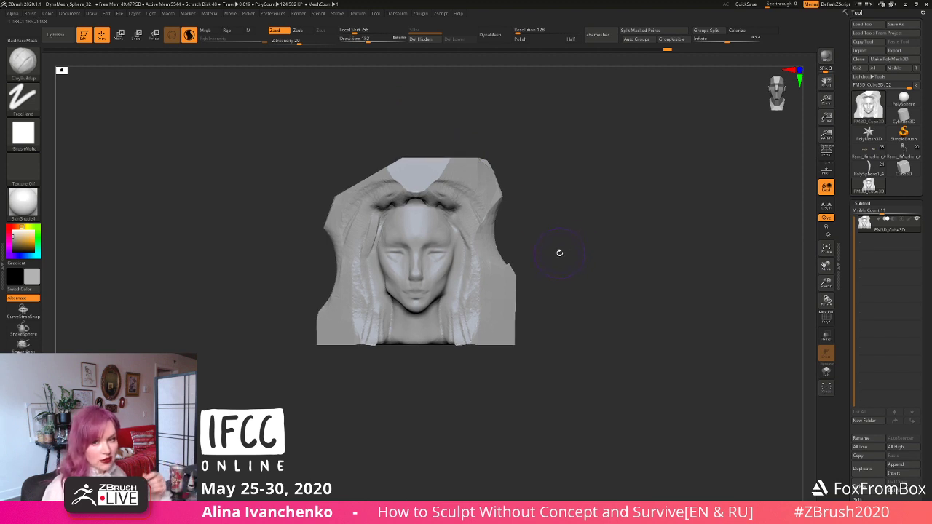
{"action": "mouse_move", "coordinate": [570, 234]}
{"action": "left_mouse_down", "text": "alt"}
{"action": "mouse_move", "coordinate": [576, 240]}
{"action": "mouse_move", "coordinate": [537, 246]}
{"action": "mouse_move", "coordinate": [547, 245]}
{"action": "left_mouse_up", "text": "alt"}
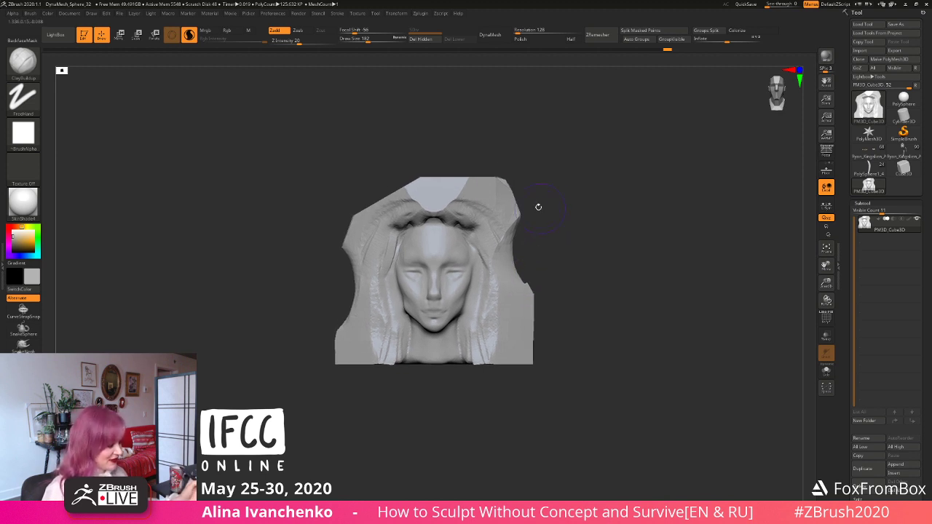
{"action": "key", "text": "shift"}
{"action": "key", "text": "shift"}
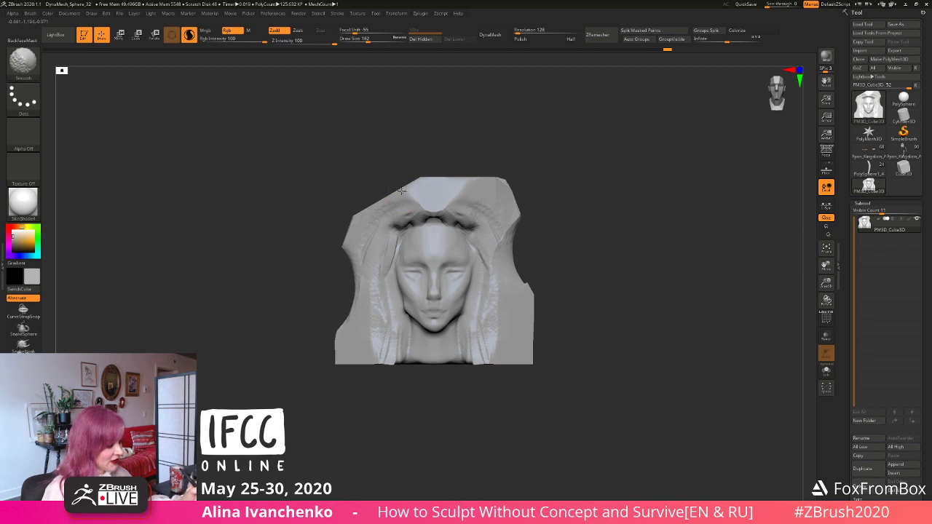
{"action": "left_click_drag", "start_coordinate": [561, 186], "coordinate": [566, 171], "text": "alt"}
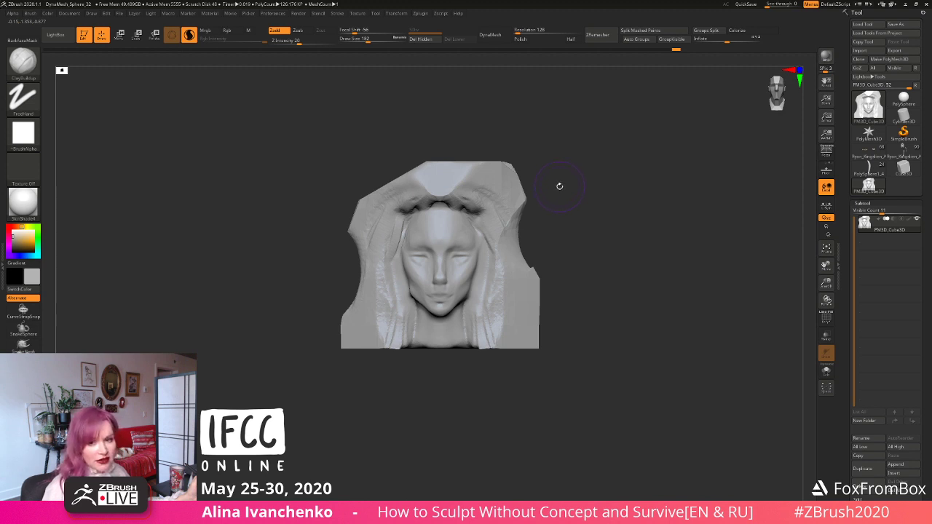
{"action": "mouse_move", "coordinate": [560, 185]}
{"action": "left_mouse_down"}
{"action": "mouse_move", "coordinate": [568, 174]}
{"action": "mouse_move", "coordinate": [556, 173]}
{"action": "left_mouse_up"}
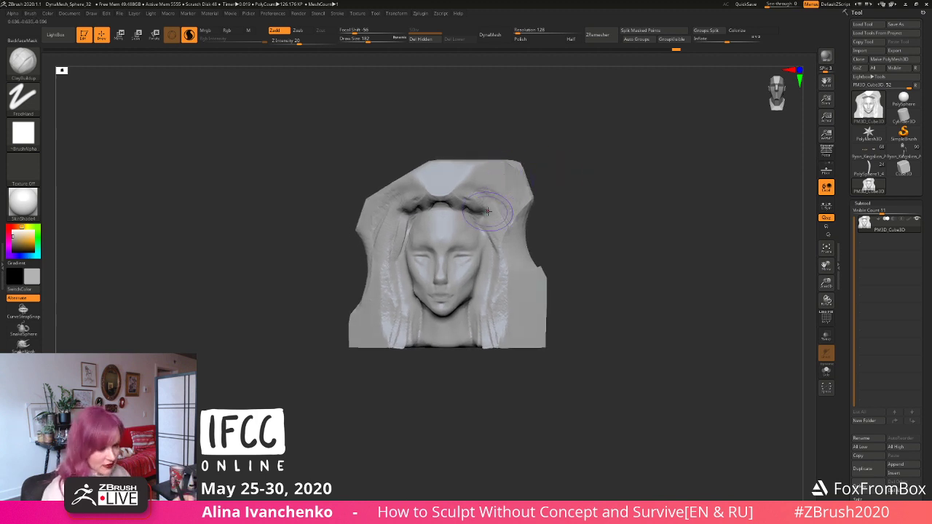
Step: Carve a vertical parting from above the forehead to the block's top with the KNIFE_sharp_control brush
{"action": "left_click", "coordinate": [29, 64]}
{"action": "left_click", "coordinate": [353, 122]}
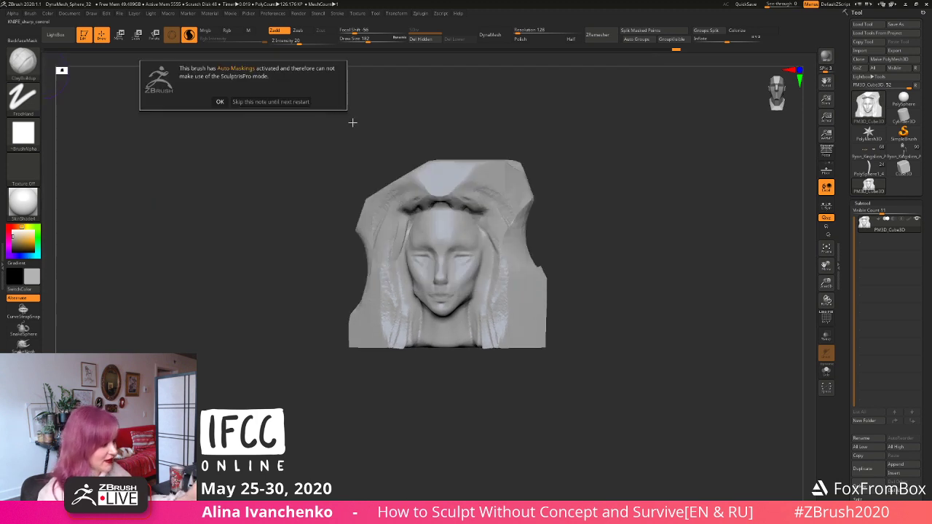
{"action": "left_click", "coordinate": [220, 101]}
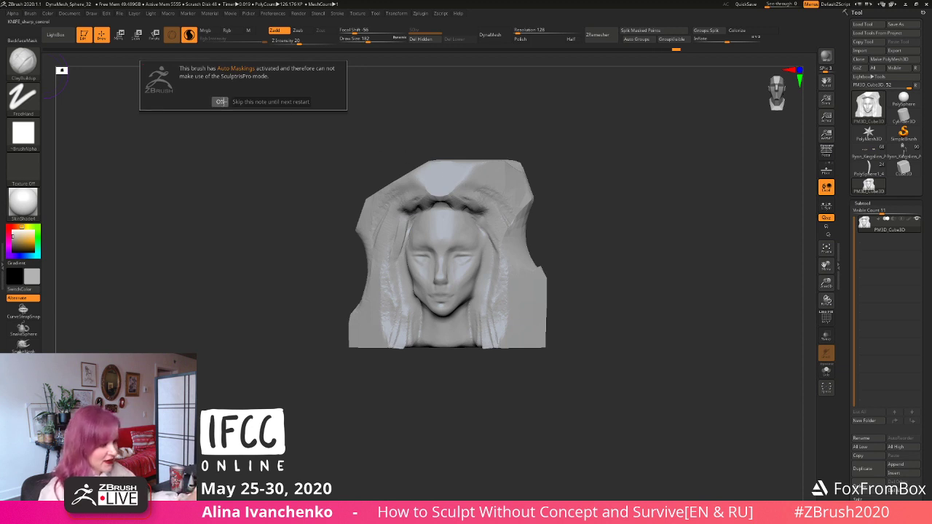
{"action": "mouse_move", "coordinate": [570, 184]}
{"action": "left_mouse_down"}
{"action": "mouse_move", "coordinate": [550, 172]}
{"action": "mouse_move", "coordinate": [548, 152]}
{"action": "left_mouse_up"}
{"action": "mouse_move", "coordinate": [468, 206]}
{"action": "left_mouse_down"}
{"action": "mouse_move", "coordinate": [470, 147]}
{"action": "mouse_move", "coordinate": [469, 155]}
{"action": "left_mouse_up"}
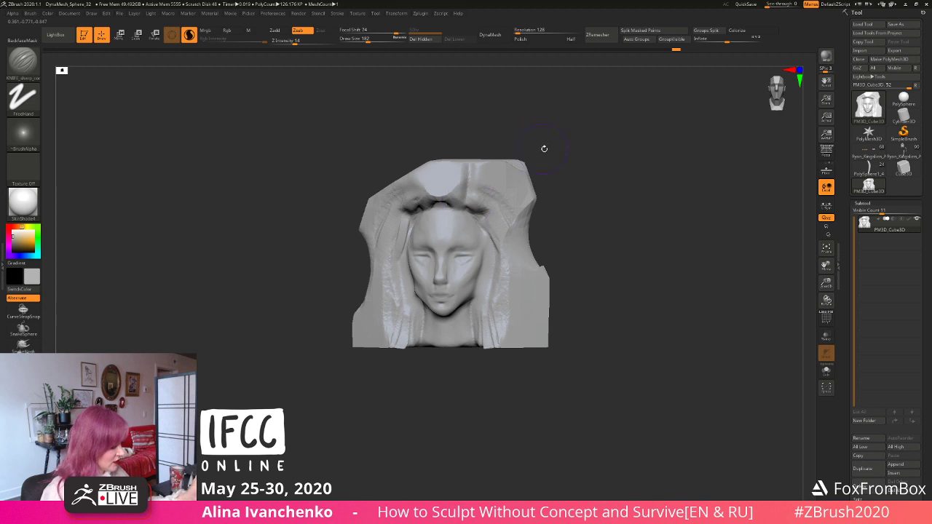
{"action": "mouse_move", "coordinate": [544, 148]}
{"action": "left_mouse_down"}
{"action": "mouse_move", "coordinate": [559, 150]}
{"action": "mouse_move", "coordinate": [552, 165]}
{"action": "left_mouse_up"}
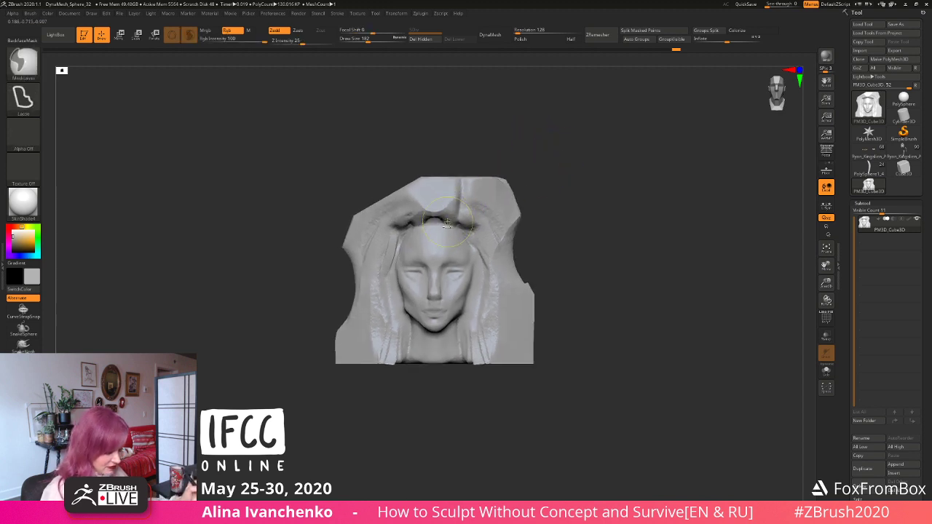
Step: Build up the hair beside the parting above the forehead with the ClayBuildup brush
{"action": "key", "text": "ctrl+z"}
{"action": "left_click_drag", "start_coordinate": [447, 220], "coordinate": [452, 218]}
{"action": "mouse_move", "coordinate": [538, 177]}
{"action": "left_mouse_down"}
{"action": "mouse_move", "coordinate": [554, 191]}
{"action": "mouse_move", "coordinate": [525, 179]}
{"action": "mouse_move", "coordinate": [544, 185]}
{"action": "mouse_move", "coordinate": [538, 171]}
{"action": "mouse_move", "coordinate": [502, 206]}
{"action": "left_mouse_up"}
{"action": "key", "text": "b"}
{"action": "key", "text": "c"}
{"action": "key", "text": "b"}
{"action": "left_click_drag", "start_coordinate": [434, 204], "coordinate": [409, 213]}
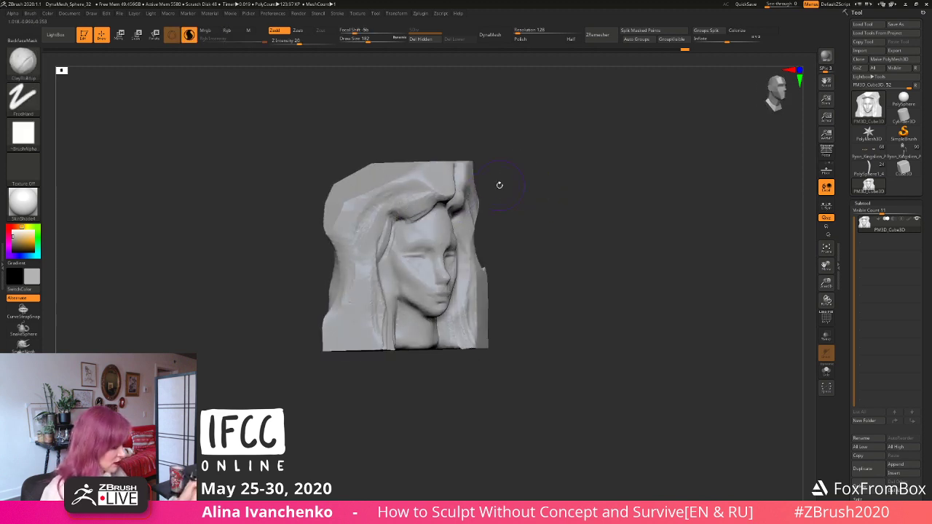
Step: Set the draw size to 132 and sculpt a hair lock curling from the parting over the forehead with the ClayBuildup brush
{"action": "mouse_move", "coordinate": [499, 185]}
{"action": "left_mouse_down"}
{"action": "mouse_move", "coordinate": [533, 158]}
{"action": "mouse_move", "coordinate": [526, 137]}
{"action": "mouse_move", "coordinate": [437, 220]}
{"action": "left_mouse_up"}
{"action": "left_click", "coordinate": [364, 40]}
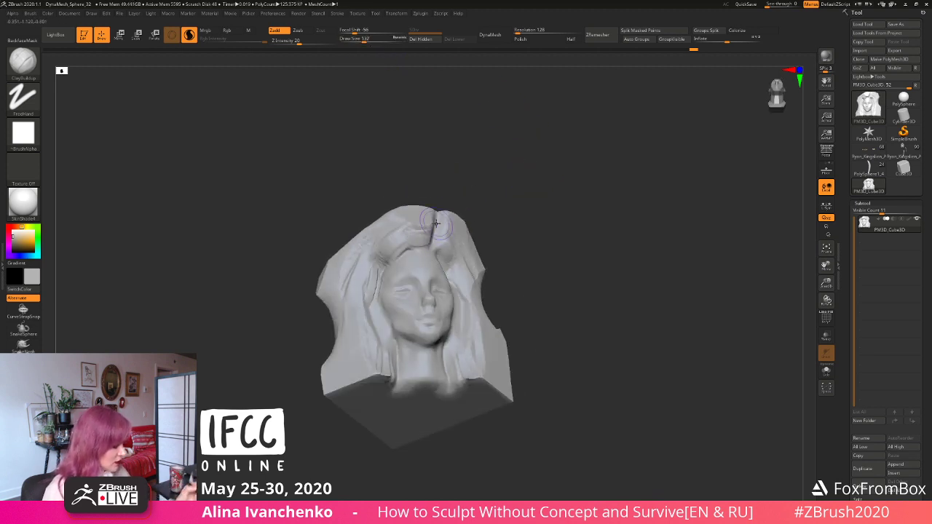
{"action": "left_click_drag", "start_coordinate": [535, 207], "coordinate": [504, 195]}
{"action": "left_click_drag", "start_coordinate": [407, 250], "coordinate": [427, 253]}
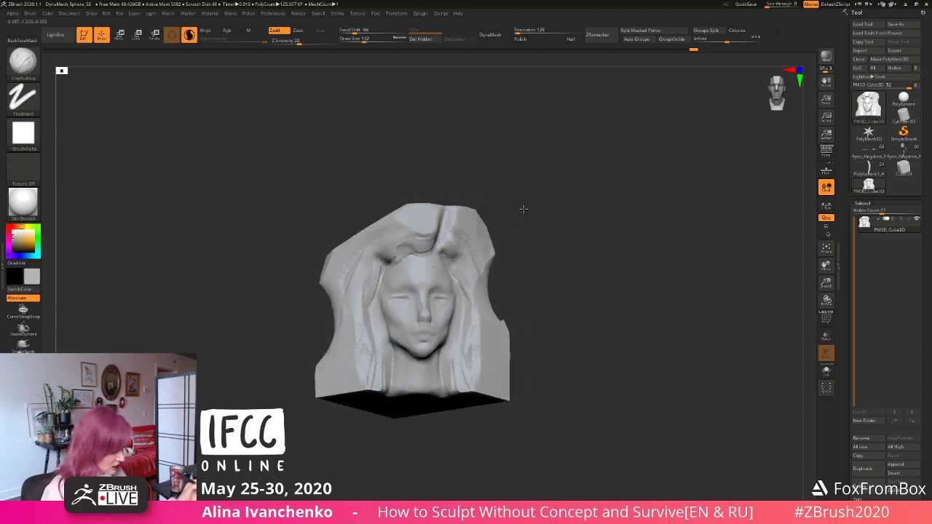
{"action": "left_click_drag", "start_coordinate": [523, 209], "coordinate": [496, 216]}
{"action": "mouse_move", "coordinate": [416, 252]}
{"action": "left_mouse_down"}
{"action": "mouse_move", "coordinate": [439, 248]}
{"action": "mouse_move", "coordinate": [438, 237]}
{"action": "mouse_move", "coordinate": [434, 249]}
{"action": "left_mouse_up"}
{"action": "mouse_move", "coordinate": [540, 212]}
{"action": "left_mouse_down"}
{"action": "mouse_move", "coordinate": [536, 200]}
{"action": "mouse_move", "coordinate": [554, 206]}
{"action": "mouse_move", "coordinate": [528, 212]}
{"action": "left_mouse_up"}
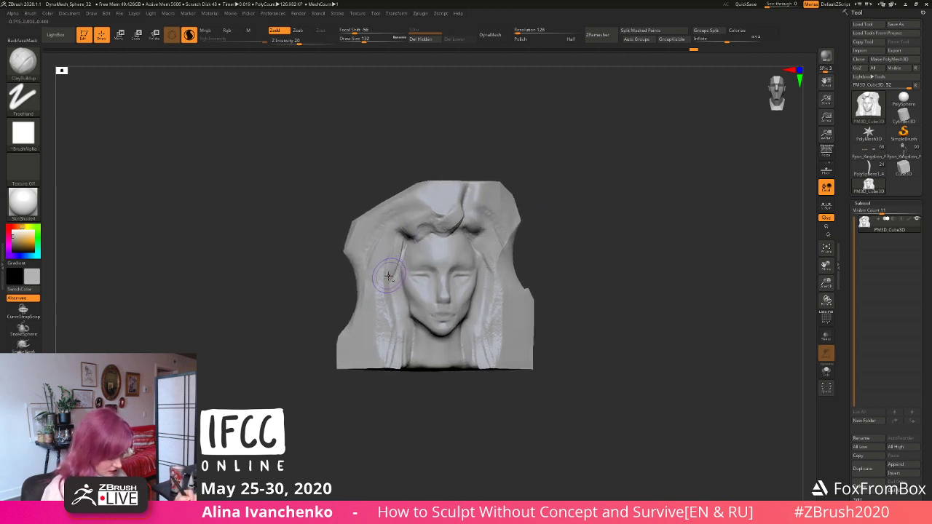
Step: Sculpt a rounded hair lock beside the temple on the viewer's left with the ClayBuildup brush
{"action": "left_click_drag", "start_coordinate": [388, 270], "coordinate": [386, 280]}
{"action": "left_click_drag", "start_coordinate": [567, 205], "coordinate": [548, 210], "text": "alt"}
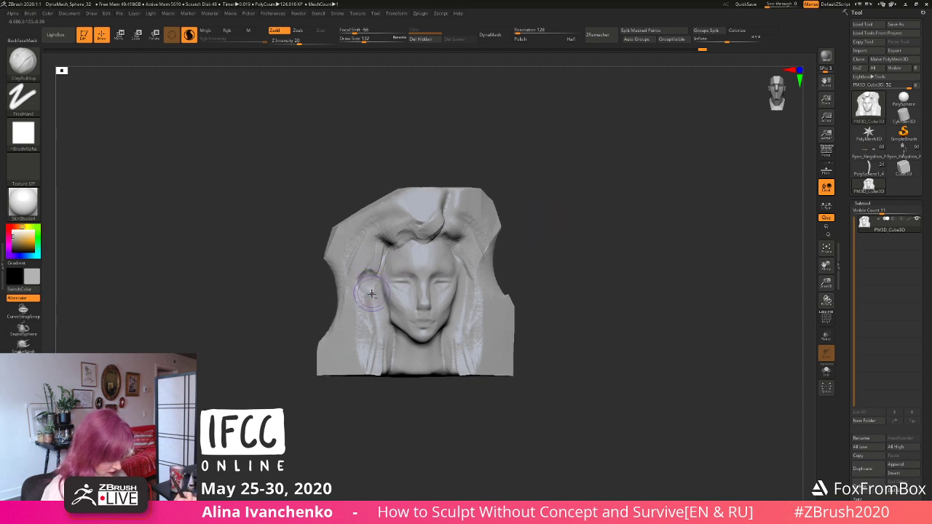
{"action": "left_click_drag", "start_coordinate": [373, 298], "coordinate": [370, 269]}
{"action": "left_click_drag", "start_coordinate": [556, 217], "coordinate": [548, 226]}
{"action": "left_click_drag", "start_coordinate": [548, 227], "coordinate": [554, 212], "text": "alt"}
{"action": "left_click_drag", "start_coordinate": [361, 258], "coordinate": [354, 303]}
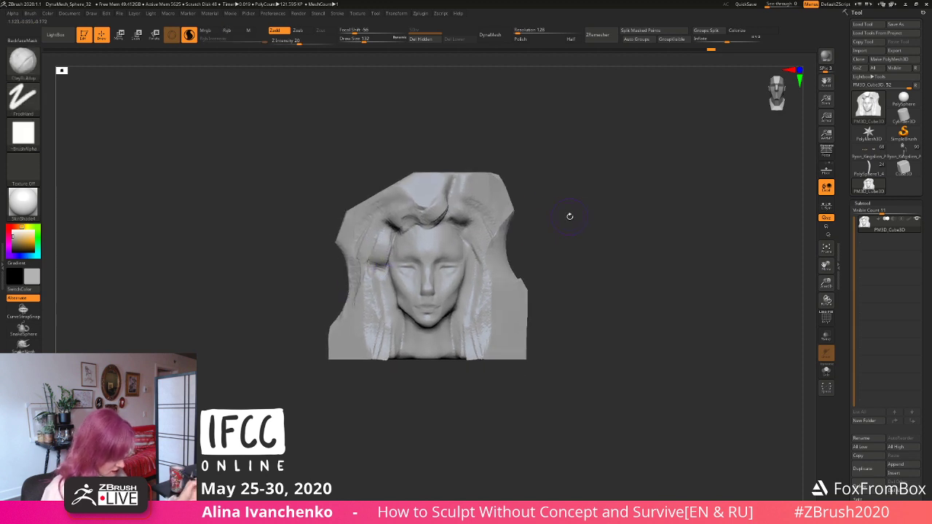
Step: Extend the hair lock along the forehead's hairline on the viewer's left with the ClayBuildup brush and save the project
{"action": "mouse_move", "coordinate": [570, 216]}
{"action": "left_mouse_down", "text": "alt"}
{"action": "mouse_move", "coordinate": [500, 233]}
{"action": "mouse_move", "coordinate": [555, 192]}
{"action": "mouse_move", "coordinate": [543, 196]}
{"action": "left_mouse_up", "text": "alt"}
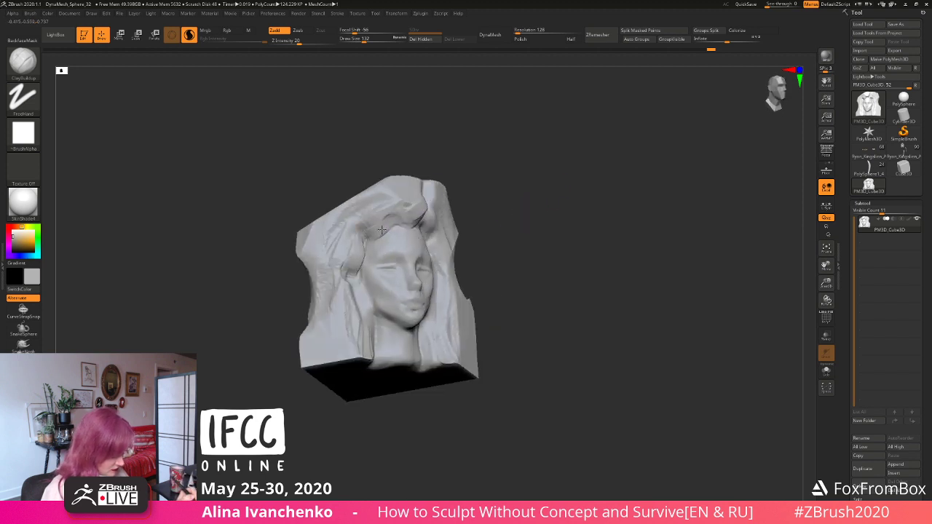
{"action": "left_click_drag", "start_coordinate": [381, 230], "coordinate": [388, 215]}
{"action": "mouse_move", "coordinate": [544, 193]}
{"action": "left_mouse_down", "text": "shift"}
{"action": "mouse_move", "coordinate": [508, 210]}
{"action": "mouse_move", "coordinate": [528, 193]}
{"action": "left_mouse_up", "text": "shift"}
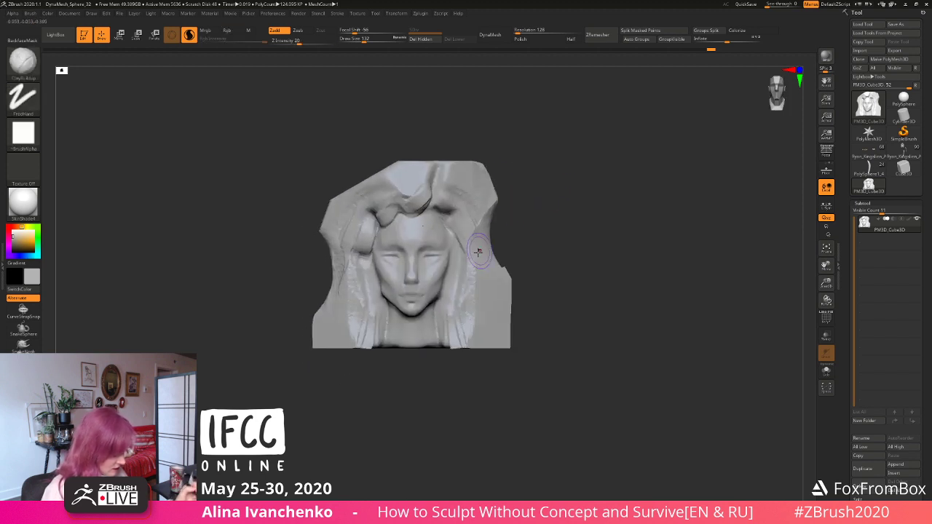
{"action": "key", "text": "ctrl"}
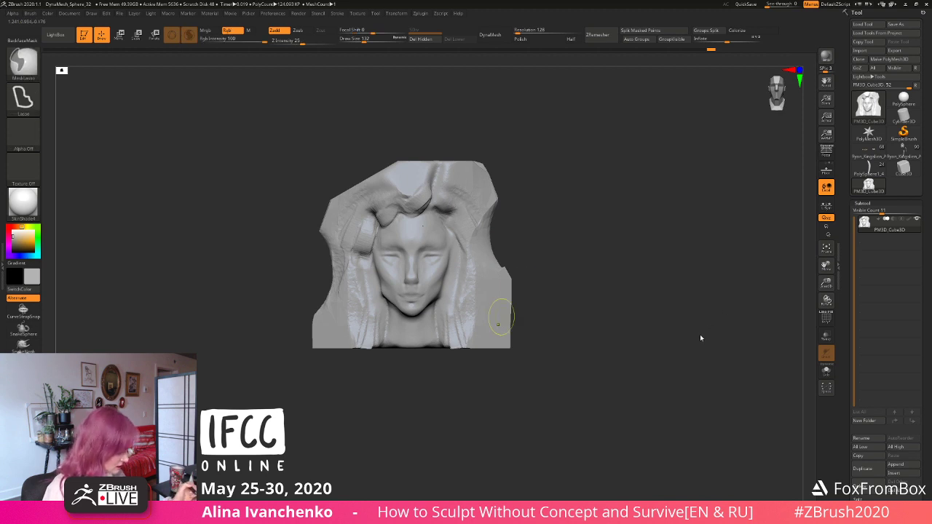
{"action": "key", "text": "ctrl+s"}
Step: Build up hair on the viewer's right of the parting, working from the block's top and outer edge
{"action": "mouse_move", "coordinate": [540, 206]}
{"action": "left_mouse_down", "text": "alt"}
{"action": "mouse_move", "coordinate": [552, 190]}
{"action": "mouse_move", "coordinate": [565, 222]}
{"action": "mouse_move", "coordinate": [558, 236]}
{"action": "mouse_move", "coordinate": [565, 198]}
{"action": "mouse_move", "coordinate": [557, 222]}
{"action": "left_mouse_up", "text": "alt"}
{"action": "left_click_drag", "start_coordinate": [445, 167], "coordinate": [443, 246]}
{"action": "left_click_drag", "start_coordinate": [531, 231], "coordinate": [530, 197], "text": "shift"}
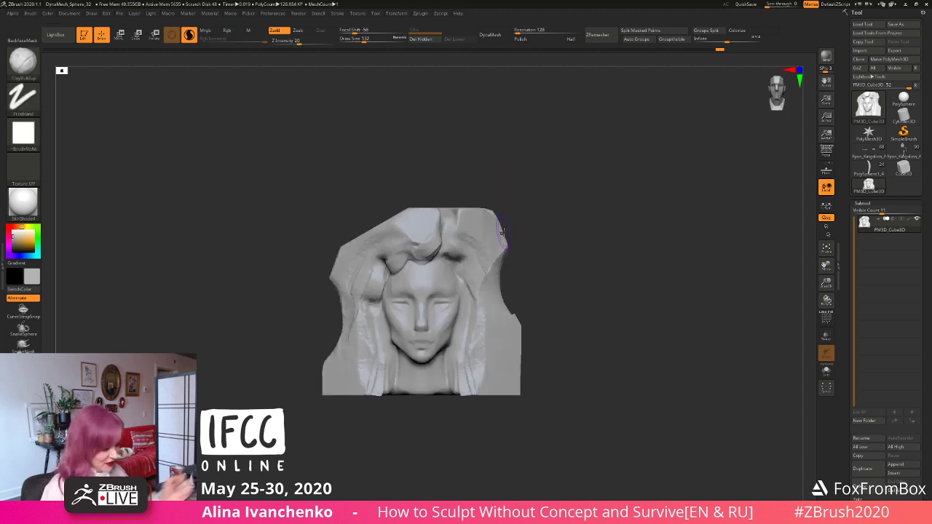
{"action": "mouse_move", "coordinate": [502, 232]}
{"action": "left_mouse_down"}
{"action": "mouse_move", "coordinate": [551, 180]}
{"action": "mouse_move", "coordinate": [454, 222]}
{"action": "left_mouse_up"}
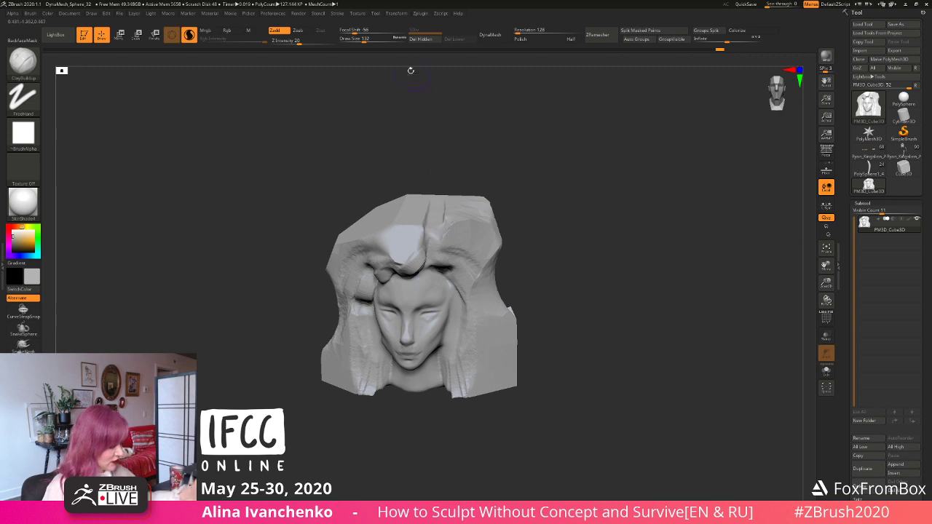
Step: Set the draw size to 149, sculpt a lock falling from the parting to the forehead's edge, and remesh with DynaMesh
{"action": "left_click_drag", "start_coordinate": [364, 41], "coordinate": [366, 41]}
{"action": "left_click_drag", "start_coordinate": [446, 219], "coordinate": [448, 249]}
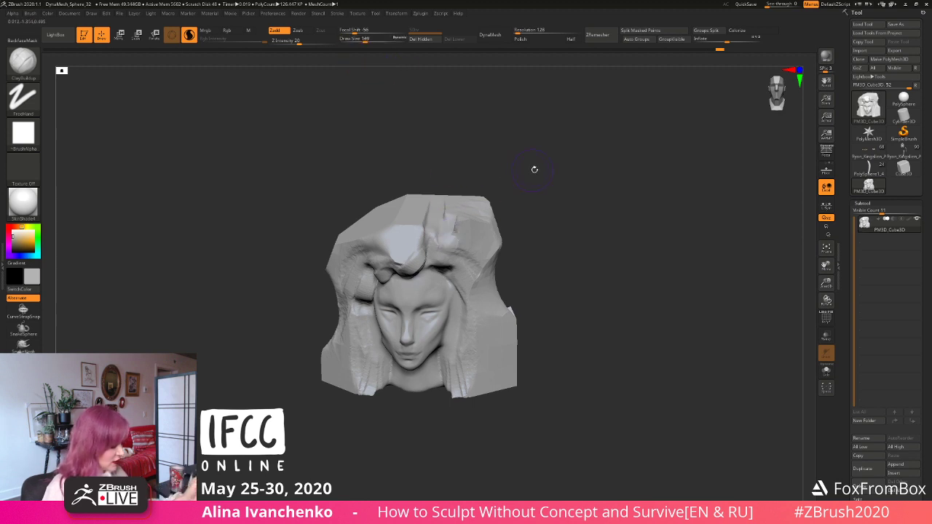
{"action": "left_click_drag", "start_coordinate": [535, 169], "coordinate": [510, 209]}
{"action": "mouse_move", "coordinate": [447, 239]}
{"action": "left_mouse_down"}
{"action": "mouse_move", "coordinate": [422, 256]}
{"action": "mouse_move", "coordinate": [425, 279]}
{"action": "mouse_move", "coordinate": [428, 271]}
{"action": "left_mouse_up"}
{"action": "left_click_drag", "start_coordinate": [515, 231], "coordinate": [388, 255]}
{"action": "mouse_move", "coordinate": [521, 162]}
{"action": "left_mouse_down", "text": "shift"}
{"action": "mouse_move", "coordinate": [508, 201]}
{"action": "mouse_move", "coordinate": [523, 156]}
{"action": "left_mouse_up", "text": "shift"}
{"action": "mouse_move", "coordinate": [522, 156]}
{"action": "left_mouse_down", "text": "ctrl"}
{"action": "mouse_move", "coordinate": [509, 182]}
{"action": "mouse_move", "coordinate": [520, 163]}
{"action": "left_mouse_up", "text": "ctrl"}
Step: Set the draw size to 182 and round out the new lock above the forehead with the ClayBuildup brush
{"action": "left_click_drag", "start_coordinate": [365, 41], "coordinate": [368, 41]}
{"action": "mouse_move", "coordinate": [504, 216]}
{"action": "left_mouse_down", "text": "alt"}
{"action": "mouse_move", "coordinate": [512, 196]}
{"action": "mouse_move", "coordinate": [541, 188]}
{"action": "mouse_move", "coordinate": [505, 195]}
{"action": "left_mouse_up", "text": "alt"}
{"action": "left_click_drag", "start_coordinate": [451, 212], "coordinate": [451, 207]}
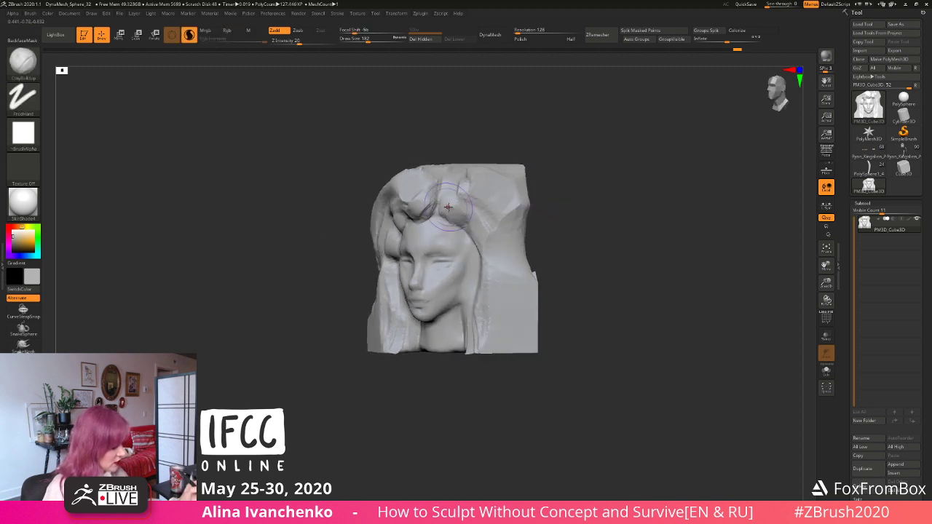
{"action": "mouse_move", "coordinate": [566, 195]}
{"action": "left_mouse_down", "text": "shift"}
{"action": "mouse_move", "coordinate": [591, 198]}
{"action": "mouse_move", "coordinate": [534, 214]}
{"action": "left_mouse_up", "text": "shift"}
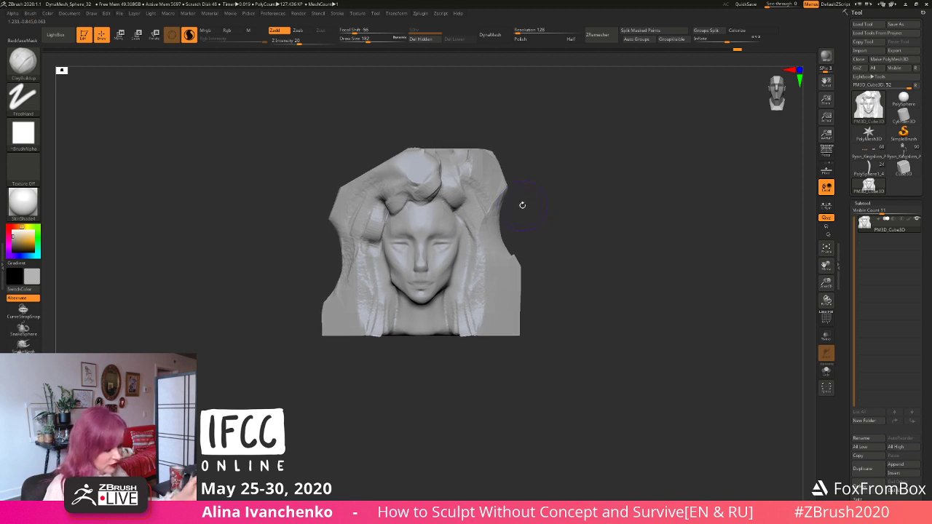
Step: Set the draw size to 251 and broaden the hair mass above the forehead on the viewer's right
{"action": "left_click_drag", "start_coordinate": [368, 39], "coordinate": [363, 40]}
{"action": "left_click_drag", "start_coordinate": [521, 194], "coordinate": [515, 202], "text": "alt"}
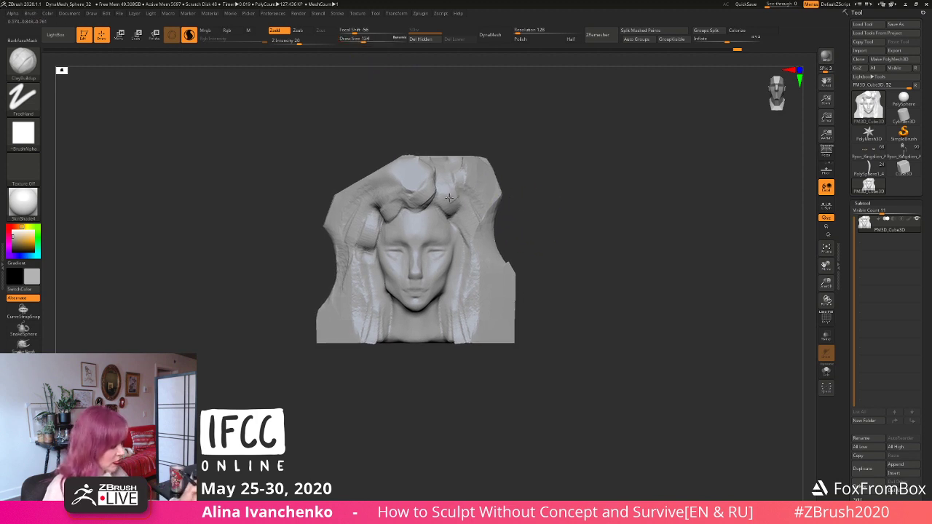
{"action": "left_click", "coordinate": [373, 40]}
{"action": "left_click_drag", "start_coordinate": [557, 173], "coordinate": [519, 174]}
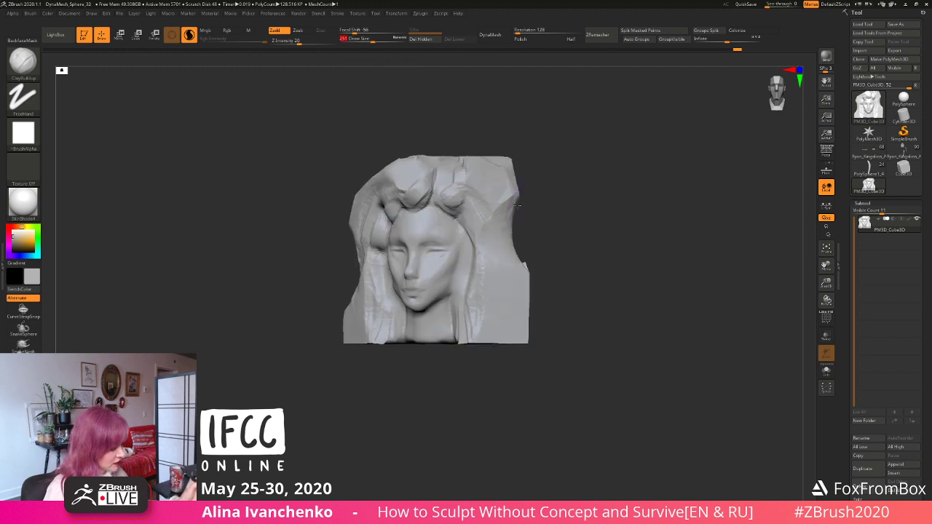
{"action": "mouse_move", "coordinate": [528, 211]}
{"action": "left_mouse_down"}
{"action": "mouse_move", "coordinate": [547, 183]}
{"action": "mouse_move", "coordinate": [566, 218]}
{"action": "mouse_move", "coordinate": [536, 235]}
{"action": "mouse_move", "coordinate": [556, 234]}
{"action": "left_mouse_up"}
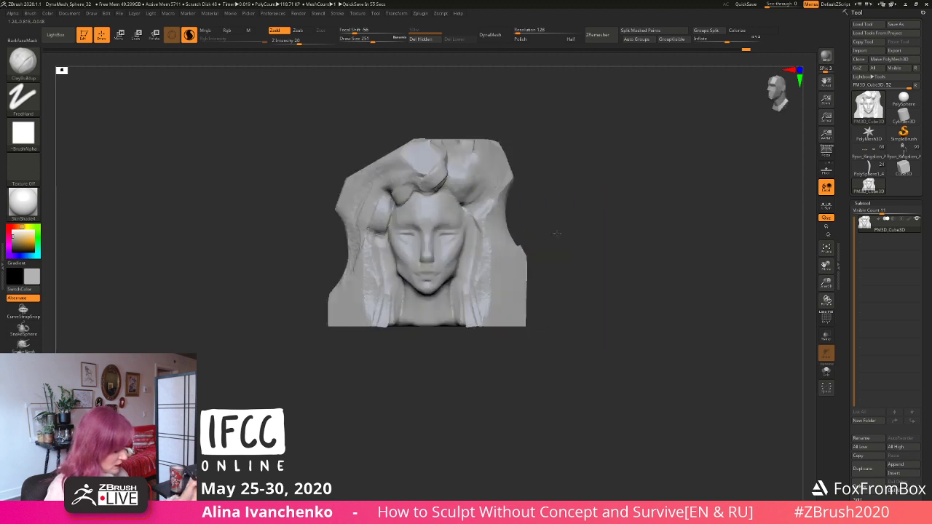
Step: Set the draw size to 116, smooth the hair lock beside the temple on the viewer's left, and remesh with DynaMesh
{"action": "left_click_drag", "start_coordinate": [368, 39], "coordinate": [363, 39]}
{"action": "mouse_move", "coordinate": [543, 183]}
{"action": "left_mouse_down", "text": "alt"}
{"action": "mouse_move", "coordinate": [552, 212]}
{"action": "mouse_move", "coordinate": [577, 214]}
{"action": "left_mouse_up", "text": "alt"}
{"action": "left_click_drag", "start_coordinate": [403, 238], "coordinate": [424, 227], "text": "shift"}
{"action": "mouse_move", "coordinate": [519, 202]}
{"action": "left_mouse_down"}
{"action": "mouse_move", "coordinate": [552, 204]}
{"action": "mouse_move", "coordinate": [510, 208]}
{"action": "left_mouse_up"}
{"action": "left_click_drag", "start_coordinate": [547, 198], "coordinate": [563, 214], "text": "ctrl"}
{"action": "left_click_drag", "start_coordinate": [399, 236], "coordinate": [395, 247], "text": "shift"}
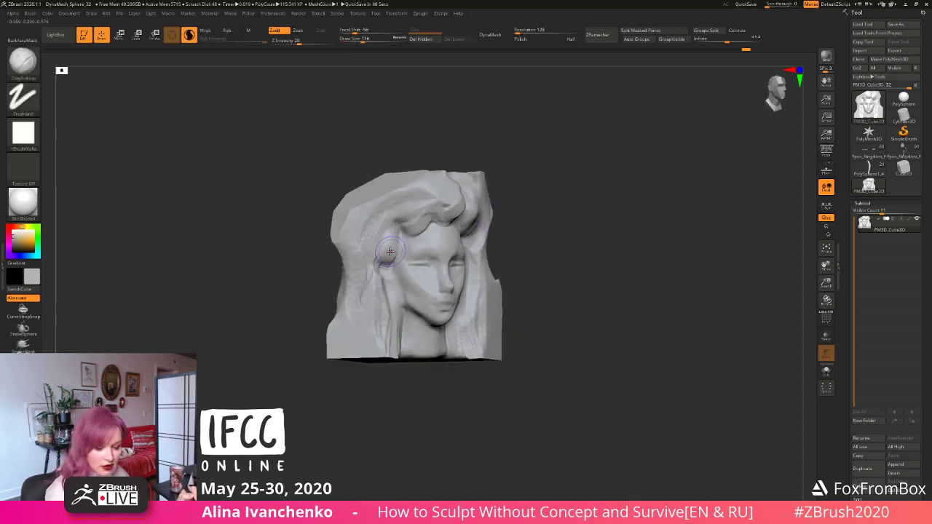
Step: Fill out the temple lock on the viewer's left into a rounded form with the Clay brush
{"action": "key", "text": "b"}
{"action": "key", "text": "c"}
{"action": "key", "text": "l"}
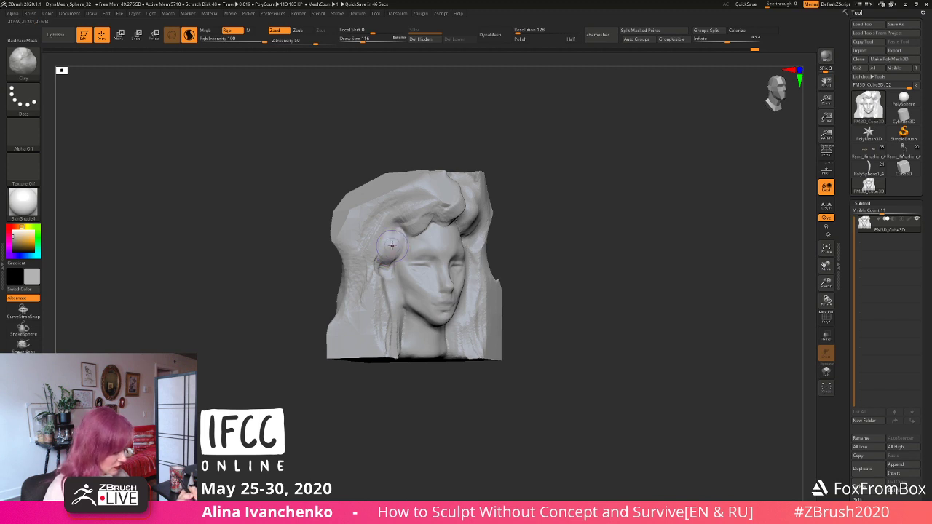
{"action": "mouse_move", "coordinate": [514, 208]}
{"action": "left_mouse_down"}
{"action": "mouse_move", "coordinate": [556, 214]}
{"action": "mouse_move", "coordinate": [548, 229]}
{"action": "mouse_move", "coordinate": [567, 185]}
{"action": "left_mouse_up"}
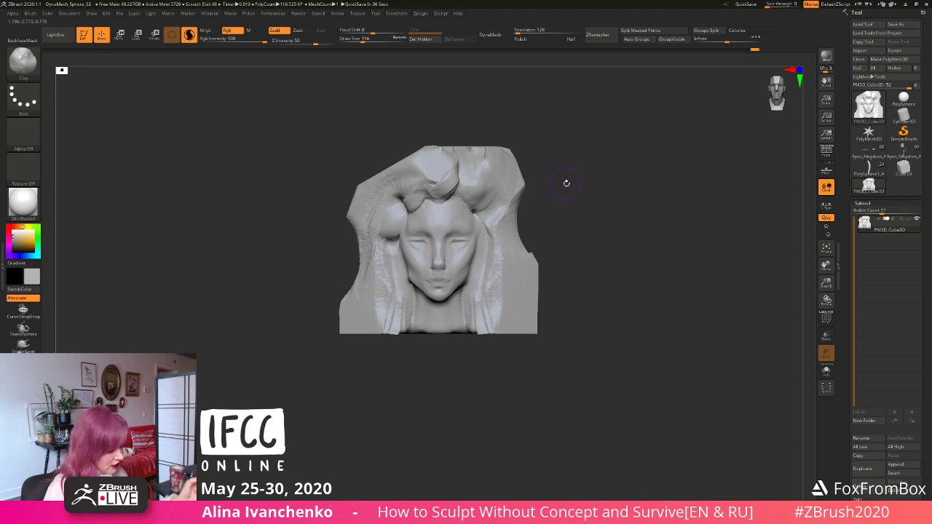
Step: Lasso-mask the lower hair block on the viewer's right and invert the mask so only that area can be edited
{"action": "mouse_move", "coordinate": [566, 182]}
{"action": "left_mouse_down"}
{"action": "mouse_move", "coordinate": [564, 211]}
{"action": "mouse_move", "coordinate": [486, 154]}
{"action": "left_mouse_up"}
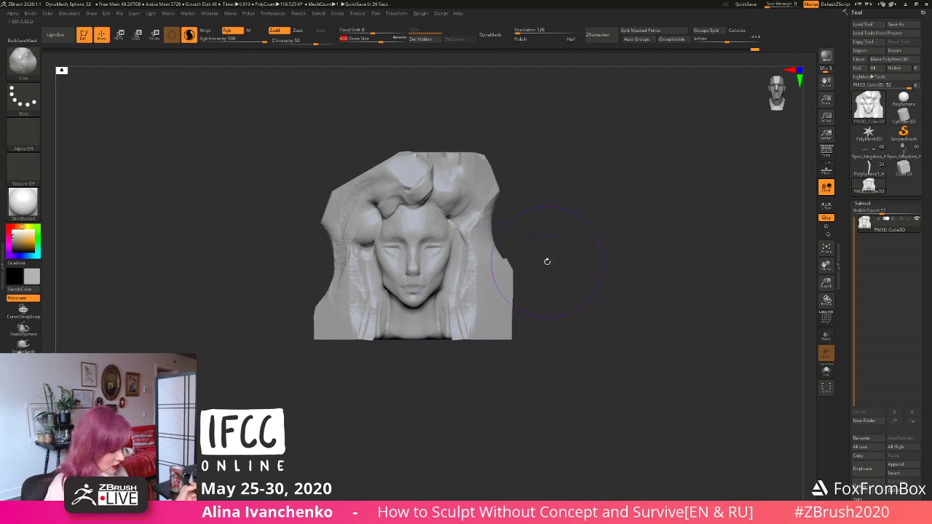
{"action": "mouse_move", "coordinate": [547, 261]}
{"action": "left_mouse_down", "text": "ctrl"}
{"action": "mouse_move", "coordinate": [498, 225]}
{"action": "mouse_move", "coordinate": [670, 331]}
{"action": "mouse_move", "coordinate": [536, 320]}
{"action": "left_mouse_up", "text": "ctrl"}
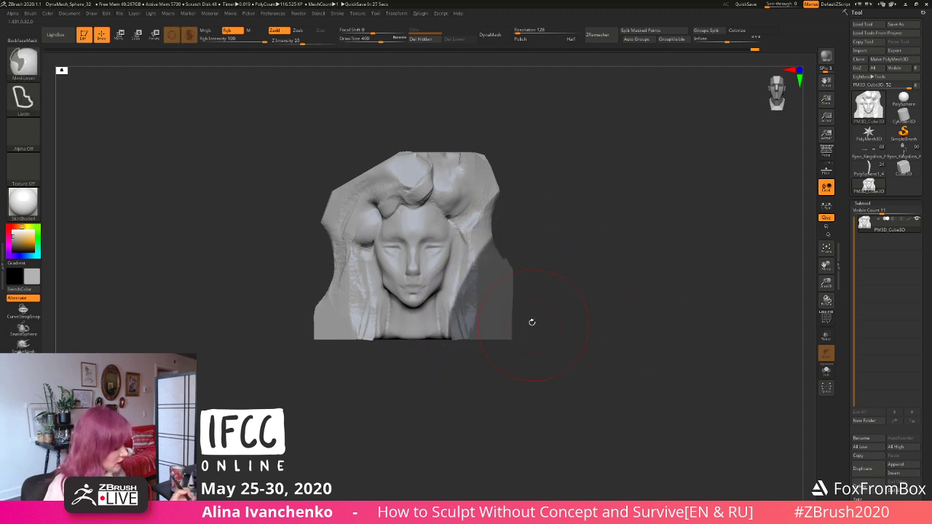
{"action": "left_click", "coordinate": [686, 226], "text": "ctrl"}
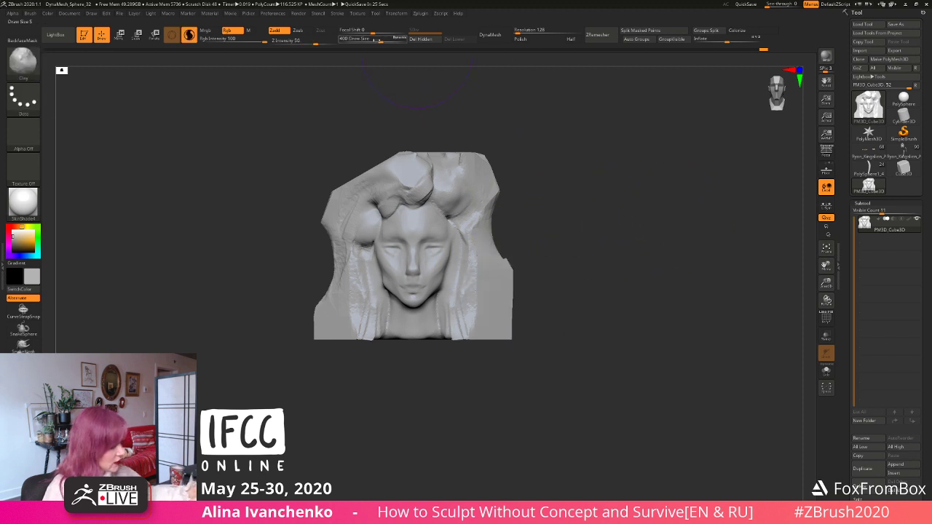
{"action": "left_click", "coordinate": [648, 245], "text": "ctrl"}
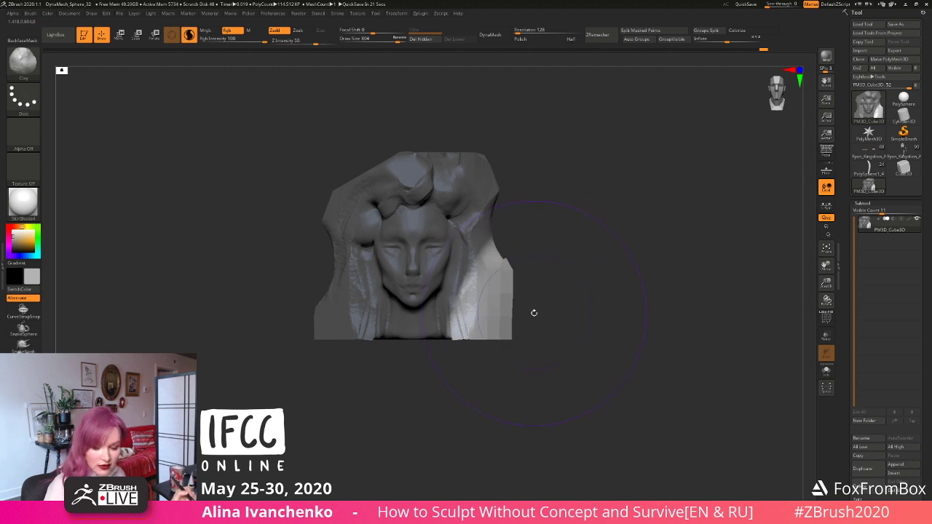
Step: Pull the unmasked lower hair outward into a wide sweeping mass with the Move brush at draw size 804
{"action": "key", "text": "b"}
{"action": "key", "text": "m"}
{"action": "key", "text": "v"}
{"action": "left_click_drag", "start_coordinate": [489, 304], "coordinate": [629, 304]}
{"action": "left_click_drag", "start_coordinate": [542, 331], "coordinate": [612, 325]}
{"action": "left_click_drag", "start_coordinate": [546, 278], "coordinate": [548, 283]}
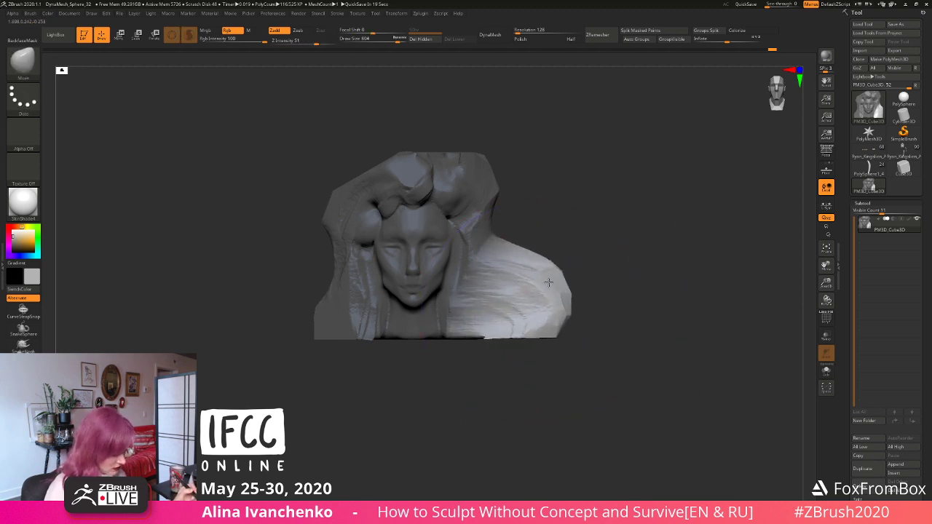
Step: Set the draw size to 500, pull the swept hair's underside downward, and clear the mask
{"action": "left_click_drag", "start_coordinate": [398, 41], "coordinate": [385, 42]}
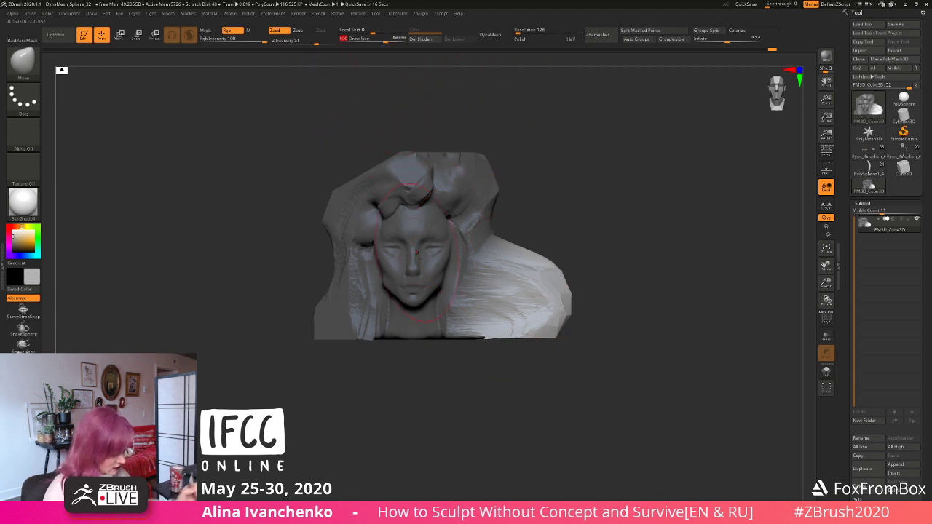
{"action": "left_click_drag", "start_coordinate": [488, 321], "coordinate": [477, 338]}
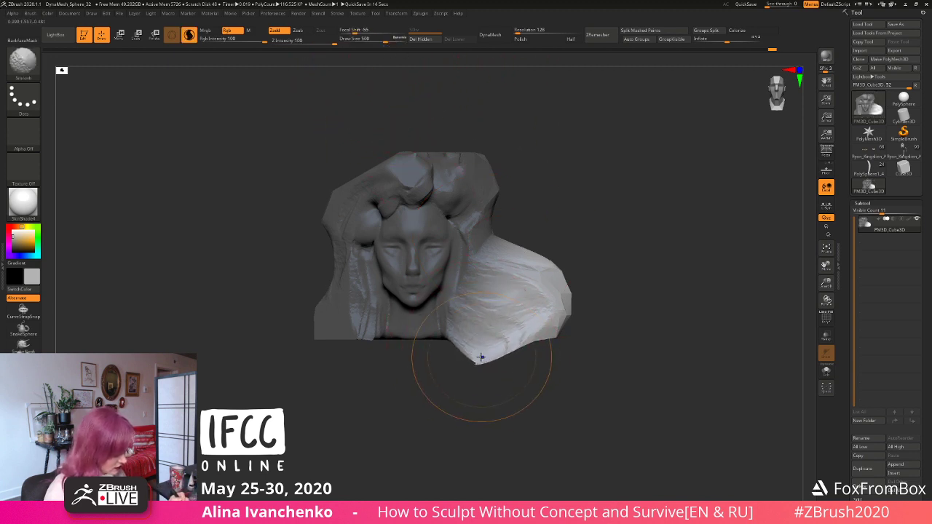
{"action": "mouse_move", "coordinate": [485, 382]}
{"action": "left_mouse_down"}
{"action": "mouse_move", "coordinate": [448, 390]}
{"action": "mouse_move", "coordinate": [578, 271]}
{"action": "mouse_move", "coordinate": [547, 258]}
{"action": "mouse_move", "coordinate": [552, 327]}
{"action": "mouse_move", "coordinate": [505, 328]}
{"action": "mouse_move", "coordinate": [495, 307]}
{"action": "mouse_move", "coordinate": [582, 262]}
{"action": "mouse_move", "coordinate": [566, 249]}
{"action": "mouse_move", "coordinate": [619, 301]}
{"action": "mouse_move", "coordinate": [639, 194]}
{"action": "mouse_move", "coordinate": [629, 199]}
{"action": "left_mouse_up"}
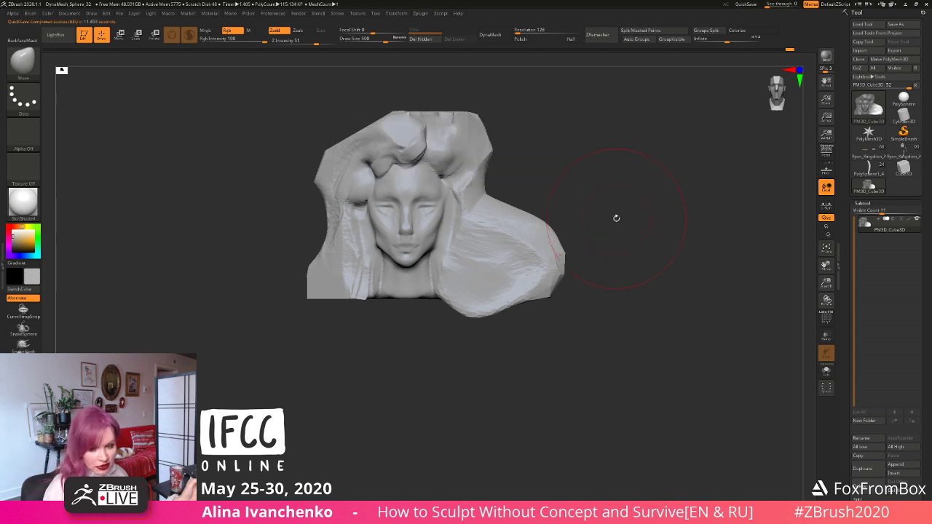
Step: Curve the hair outline inward above the swept mass with the Move brush at draw size 251 and remesh with DynaMesh
{"action": "left_click_drag", "start_coordinate": [620, 208], "coordinate": [604, 233], "text": "alt"}
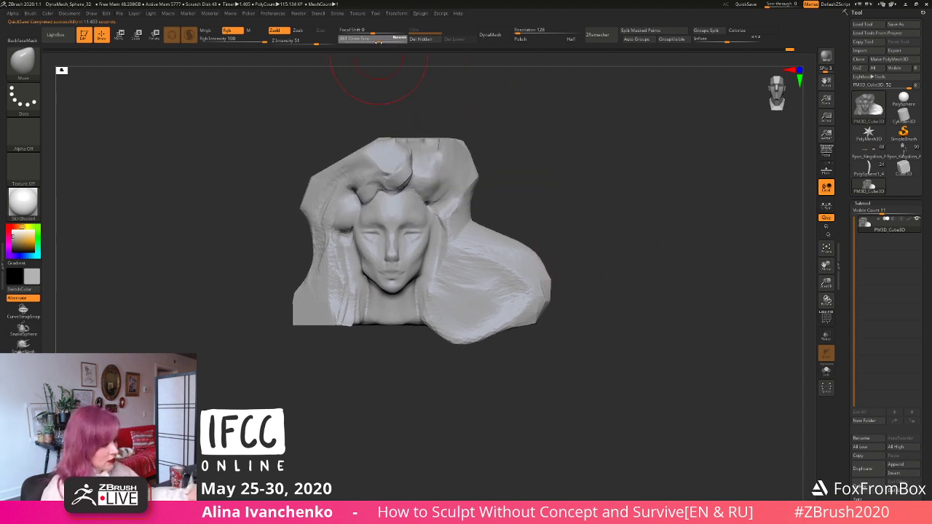
{"action": "left_click_drag", "start_coordinate": [376, 43], "coordinate": [382, 43]}
{"action": "left_click_drag", "start_coordinate": [587, 219], "coordinate": [546, 221]}
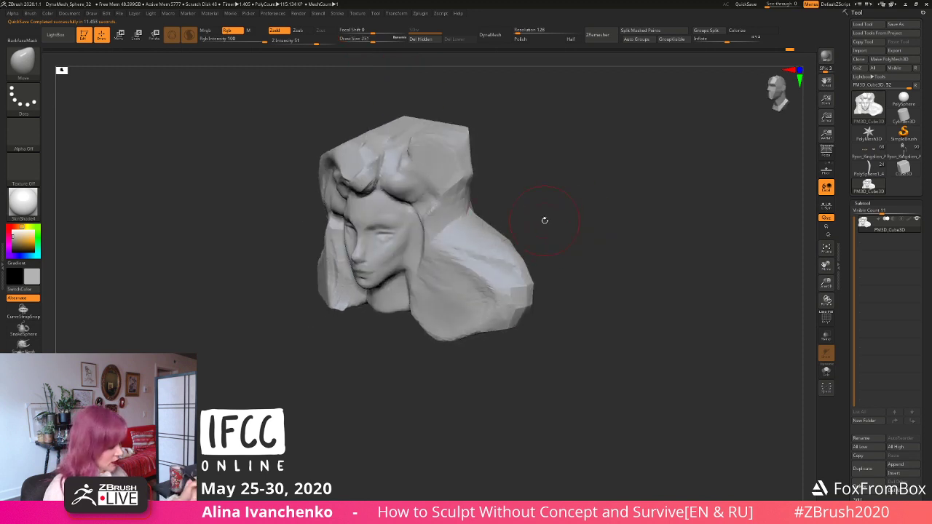
{"action": "mouse_move", "coordinate": [477, 198]}
{"action": "left_mouse_down"}
{"action": "mouse_move", "coordinate": [459, 203]}
{"action": "mouse_move", "coordinate": [511, 199]}
{"action": "left_mouse_up"}
{"action": "mouse_move", "coordinate": [511, 198]}
{"action": "left_mouse_down", "text": "ctrl"}
{"action": "mouse_move", "coordinate": [512, 189]}
{"action": "mouse_move", "coordinate": [590, 201]}
{"action": "mouse_move", "coordinate": [608, 215]}
{"action": "mouse_move", "coordinate": [662, 207]}
{"action": "mouse_move", "coordinate": [526, 192]}
{"action": "mouse_move", "coordinate": [522, 209]}
{"action": "left_mouse_up", "text": "ctrl"}
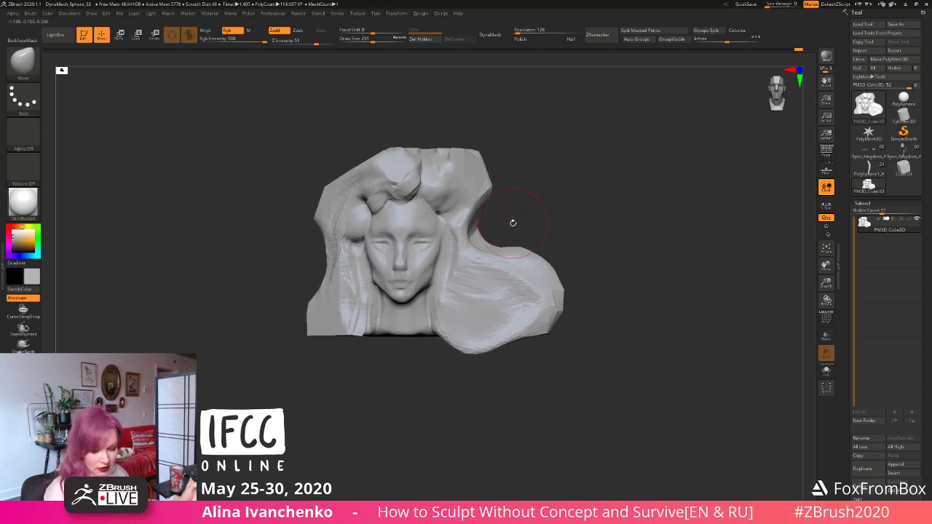
Step: Sculpt strands flowing from the temple into the swept hair with the ClayBuildup brush at draw size 167, and remesh
{"action": "key", "text": "b"}
{"action": "key", "text": "c"}
{"action": "key", "text": "b"}
{"action": "left_click_drag", "start_coordinate": [368, 40], "coordinate": [366, 40]}
{"action": "mouse_move", "coordinate": [453, 237]}
{"action": "left_mouse_down"}
{"action": "mouse_move", "coordinate": [453, 274]}
{"action": "mouse_move", "coordinate": [461, 287]}
{"action": "mouse_move", "coordinate": [484, 288]}
{"action": "left_mouse_up"}
{"action": "left_click_drag", "start_coordinate": [524, 207], "coordinate": [564, 230], "text": "ctrl"}
{"action": "left_click_drag", "start_coordinate": [564, 230], "coordinate": [550, 239], "text": "alt"}
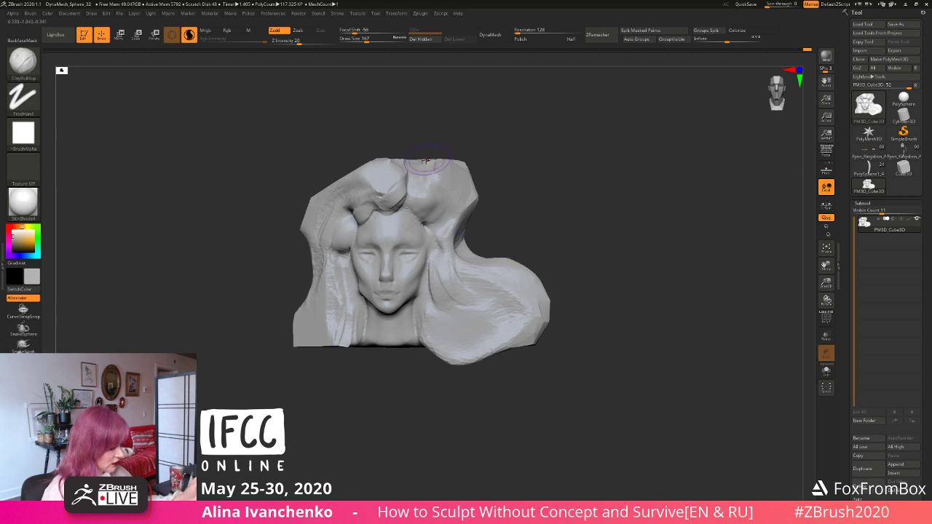
Step: Reshape the hair mass on the viewer's right of the parting with the Move brush
{"action": "mouse_move", "coordinate": [533, 207]}
{"action": "left_mouse_down", "text": "alt"}
{"action": "mouse_move", "coordinate": [543, 191]}
{"action": "mouse_move", "coordinate": [522, 197]}
{"action": "mouse_move", "coordinate": [560, 195]}
{"action": "mouse_move", "coordinate": [535, 192]}
{"action": "mouse_move", "coordinate": [568, 203]}
{"action": "mouse_move", "coordinate": [520, 210]}
{"action": "left_mouse_up", "text": "alt"}
{"action": "key", "text": "b"}
{"action": "key", "text": "m"}
{"action": "key", "text": "v"}
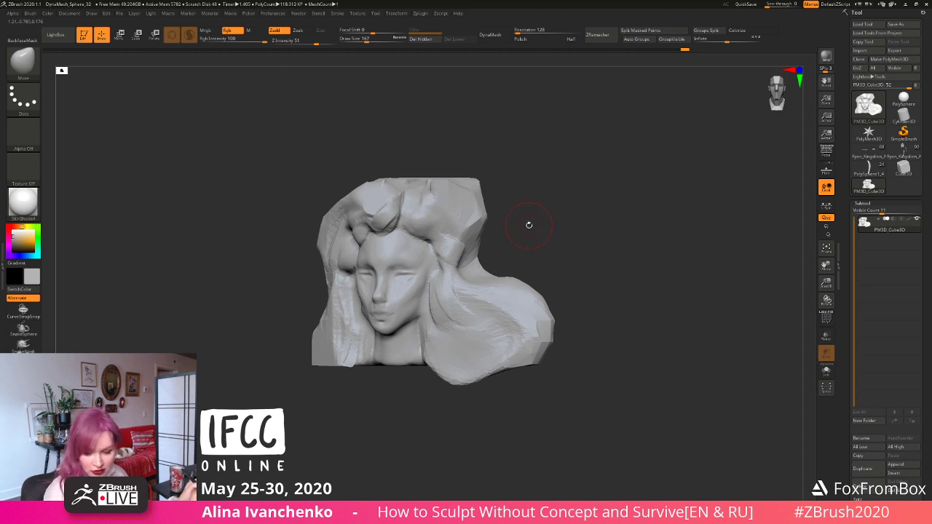
{"action": "mouse_move", "coordinate": [529, 226]}
{"action": "left_mouse_down"}
{"action": "mouse_move", "coordinate": [518, 216]}
{"action": "mouse_move", "coordinate": [462, 215]}
{"action": "mouse_move", "coordinate": [518, 177]}
{"action": "mouse_move", "coordinate": [527, 187]}
{"action": "left_mouse_up"}
Step: Carve a spiral curl into the rounded lock on the viewer's right of the parting with the DamStandard brush
{"action": "key", "text": "b"}
{"action": "key", "text": "d"}
{"action": "key", "text": "s"}
{"action": "mouse_move", "coordinate": [435, 213]}
{"action": "left_mouse_down"}
{"action": "mouse_move", "coordinate": [421, 206]}
{"action": "mouse_move", "coordinate": [425, 221]}
{"action": "left_mouse_up"}
{"action": "left_click_drag", "start_coordinate": [539, 198], "coordinate": [554, 159], "text": "alt"}
{"action": "left_click_drag", "start_coordinate": [530, 199], "coordinate": [529, 223], "text": "alt"}
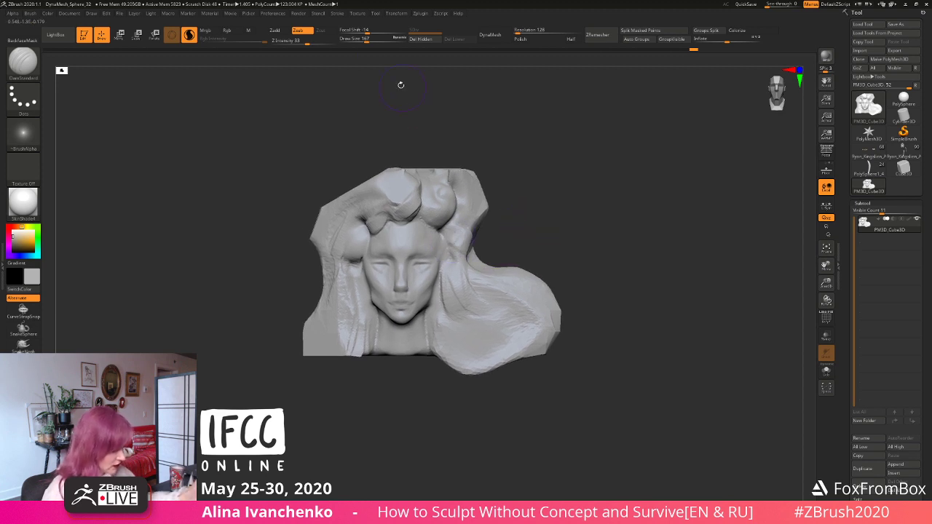
Step: Set the draw size to 112, carve the groove between the temple hair and the face on the viewer's right, and remesh
{"action": "left_click_drag", "start_coordinate": [362, 40], "coordinate": [361, 40]}
{"action": "left_click_drag", "start_coordinate": [451, 224], "coordinate": [445, 264]}
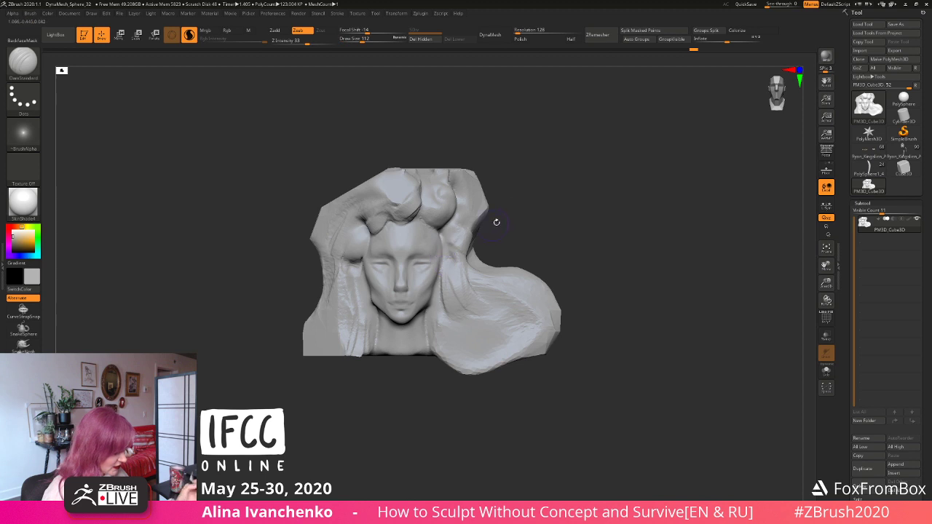
{"action": "left_click_drag", "start_coordinate": [495, 222], "coordinate": [501, 221], "text": "alt"}
{"action": "left_click_drag", "start_coordinate": [502, 221], "coordinate": [494, 233], "text": "ctrl"}
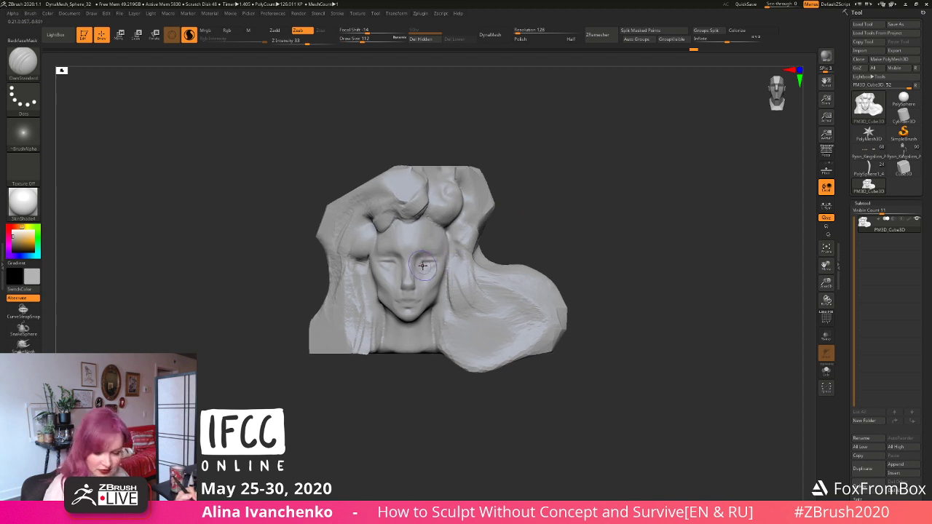
Step: Carve the closed-eyelid creases on the face with the DamStandard brush at draw size 62
{"action": "left_click_drag", "start_coordinate": [418, 259], "coordinate": [435, 259]}
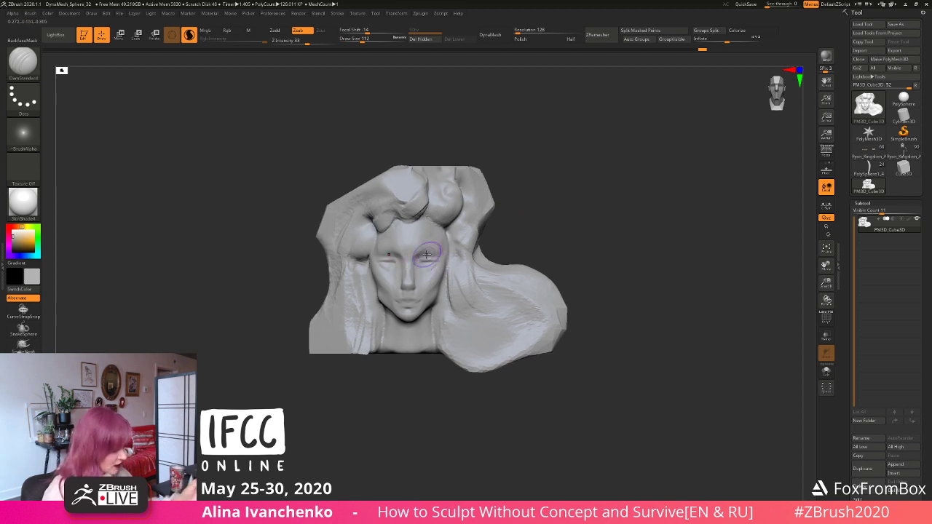
{"action": "left_click_drag", "start_coordinate": [362, 40], "coordinate": [356, 40]}
{"action": "left_click_drag", "start_coordinate": [542, 207], "coordinate": [526, 255], "text": "alt"}
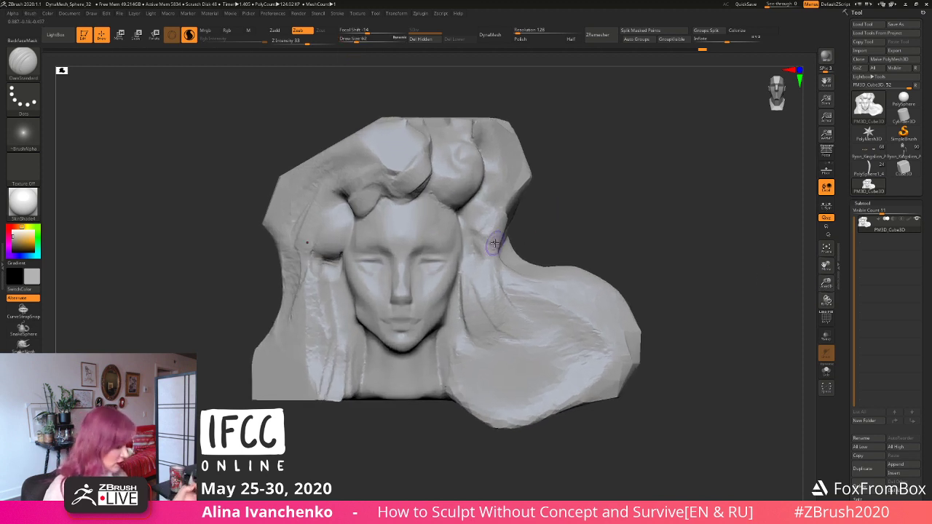
{"action": "left_click_drag", "start_coordinate": [419, 263], "coordinate": [440, 260]}
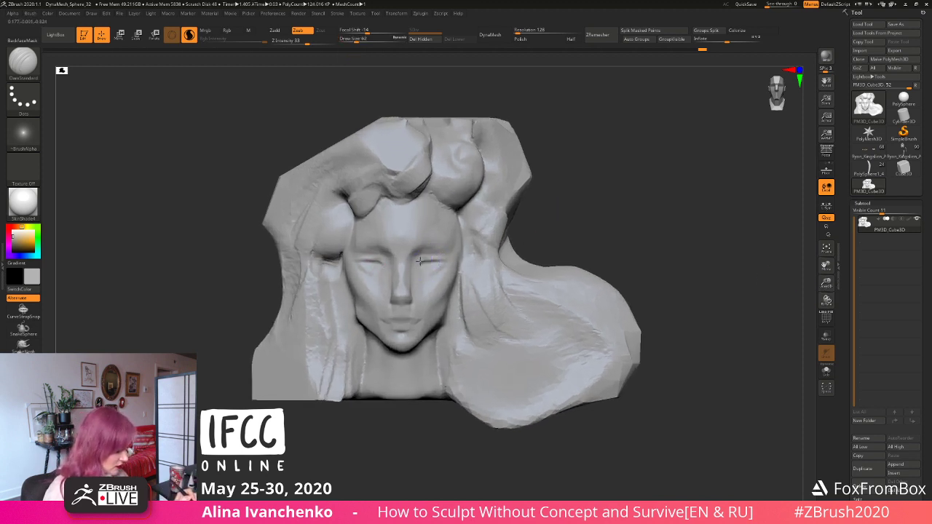
{"action": "mouse_move", "coordinate": [604, 202]}
{"action": "left_mouse_down"}
{"action": "mouse_move", "coordinate": [537, 209]}
{"action": "mouse_move", "coordinate": [589, 201]}
{"action": "mouse_move", "coordinate": [574, 208]}
{"action": "left_mouse_up"}
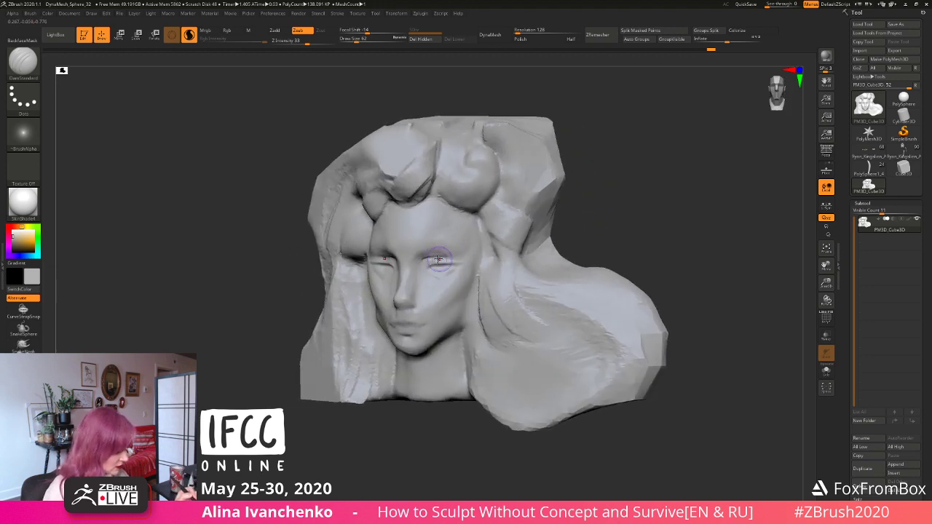
{"action": "mouse_move", "coordinate": [617, 178]}
{"action": "left_mouse_down"}
{"action": "mouse_move", "coordinate": [576, 197]}
{"action": "mouse_move", "coordinate": [584, 198]}
{"action": "mouse_move", "coordinate": [558, 182]}
{"action": "mouse_move", "coordinate": [544, 204]}
{"action": "left_mouse_up"}
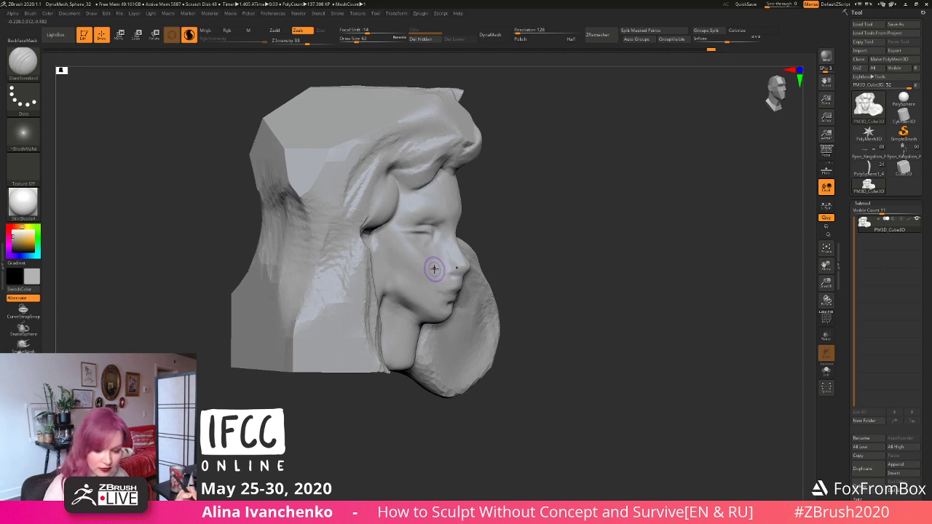
Step: Build up the cheek beside the nose and under the eye with the ClayBuildup brush, and smooth the strokes
{"action": "key", "text": "b"}
{"action": "key", "text": "c"}
{"action": "key", "text": "b"}
{"action": "right_click_drag", "start_coordinate": [455, 254], "coordinate": [447, 260]}
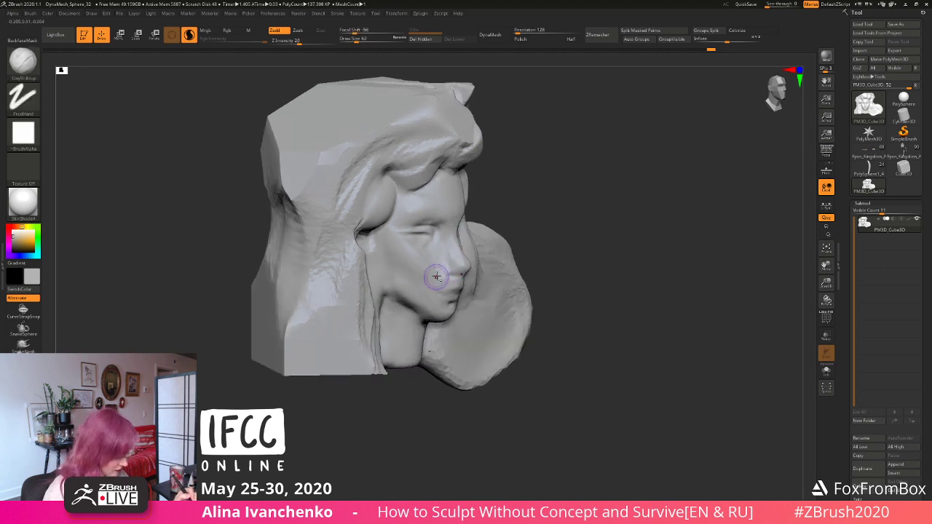
{"action": "left_click_drag", "start_coordinate": [436, 276], "coordinate": [440, 265]}
{"action": "left_click_drag", "start_coordinate": [572, 192], "coordinate": [535, 199]}
{"action": "left_click_drag", "start_coordinate": [420, 261], "coordinate": [427, 271], "text": "shift"}
{"action": "left_click_drag", "start_coordinate": [620, 266], "coordinate": [543, 283]}
{"action": "left_click_drag", "start_coordinate": [634, 146], "coordinate": [604, 166], "text": "alt"}
{"action": "left_click_drag", "start_coordinate": [450, 249], "coordinate": [437, 252], "text": "alt"}
Step: Adjust the area around the closed eye with the Move brush and smooth the upper cheek
{"action": "key", "text": "b"}
{"action": "key", "text": "m"}
{"action": "key", "text": "v"}
{"action": "left_click_drag", "start_coordinate": [428, 250], "coordinate": [423, 261], "text": "shift"}
{"action": "mouse_move", "coordinate": [579, 207]}
{"action": "left_mouse_down"}
{"action": "mouse_move", "coordinate": [593, 205]}
{"action": "mouse_move", "coordinate": [470, 217]}
{"action": "mouse_move", "coordinate": [569, 194]}
{"action": "mouse_move", "coordinate": [425, 225]}
{"action": "mouse_move", "coordinate": [404, 244]}
{"action": "left_mouse_up"}
Step: Build up the nose bridge and its sides with the ClayBuildup brush
{"action": "key", "text": "b"}
{"action": "key", "text": "c"}
{"action": "key", "text": "b"}
{"action": "mouse_move", "coordinate": [520, 206]}
{"action": "left_mouse_down"}
{"action": "mouse_move", "coordinate": [561, 201]}
{"action": "mouse_move", "coordinate": [553, 211]}
{"action": "mouse_move", "coordinate": [595, 221]}
{"action": "mouse_move", "coordinate": [402, 287]}
{"action": "mouse_move", "coordinate": [490, 307]}
{"action": "left_mouse_up"}
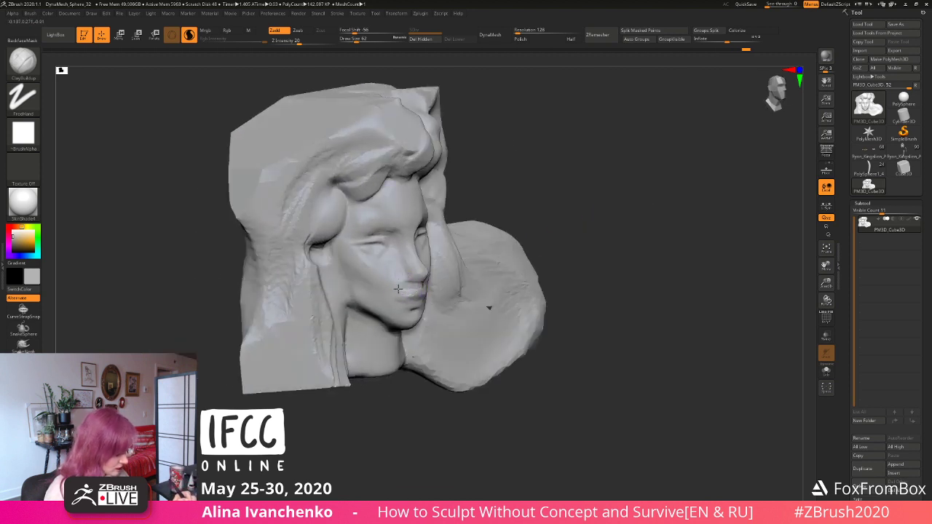
{"action": "left_click_drag", "start_coordinate": [570, 212], "coordinate": [485, 265]}
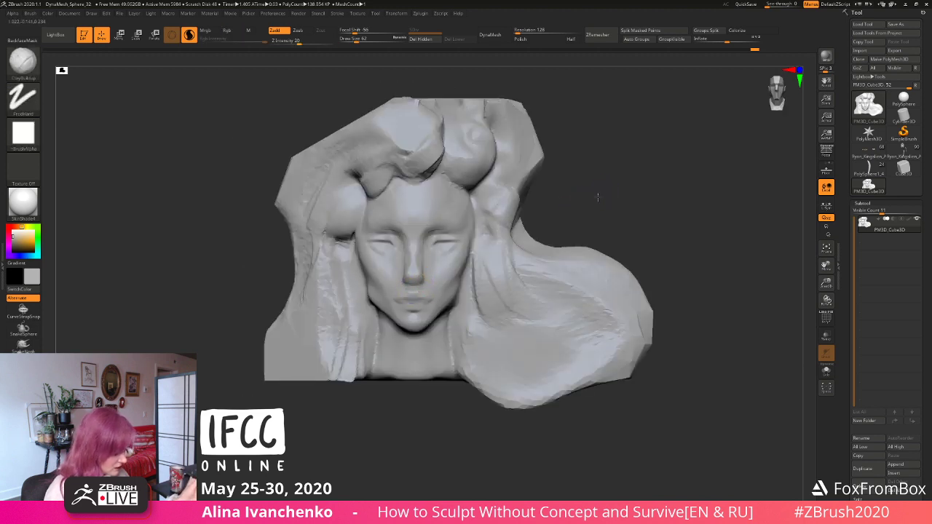
{"action": "mouse_move", "coordinate": [597, 197]}
{"action": "left_mouse_down"}
{"action": "mouse_move", "coordinate": [608, 183]}
{"action": "mouse_move", "coordinate": [622, 190]}
{"action": "mouse_move", "coordinate": [615, 194]}
{"action": "left_mouse_up"}
{"action": "left_click_drag", "start_coordinate": [406, 247], "coordinate": [402, 257]}
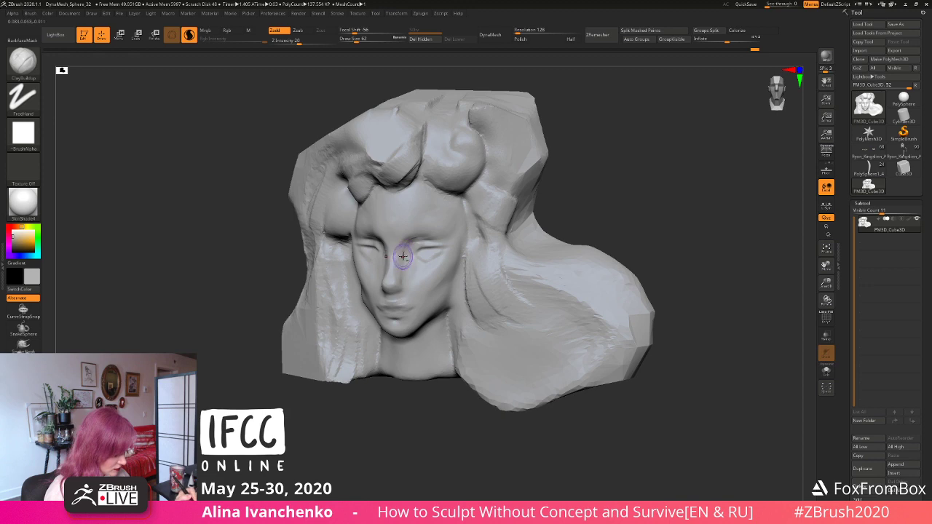
{"action": "mouse_move", "coordinate": [575, 207]}
{"action": "left_mouse_down"}
{"action": "mouse_move", "coordinate": [597, 202]}
{"action": "mouse_move", "coordinate": [568, 183]}
{"action": "mouse_move", "coordinate": [589, 214]}
{"action": "mouse_move", "coordinate": [541, 210]}
{"action": "mouse_move", "coordinate": [550, 206]}
{"action": "mouse_move", "coordinate": [544, 223]}
{"action": "mouse_move", "coordinate": [515, 226]}
{"action": "mouse_move", "coordinate": [508, 252]}
{"action": "mouse_move", "coordinate": [494, 257]}
{"action": "left_mouse_up"}
Step: Adjust the nose with the Move brush, and carve and smooth its underside with the DamStandard brush
{"action": "key", "text": "b"}
{"action": "key", "text": "m"}
{"action": "key", "text": "v"}
{"action": "left_click_drag", "start_coordinate": [548, 210], "coordinate": [531, 214]}
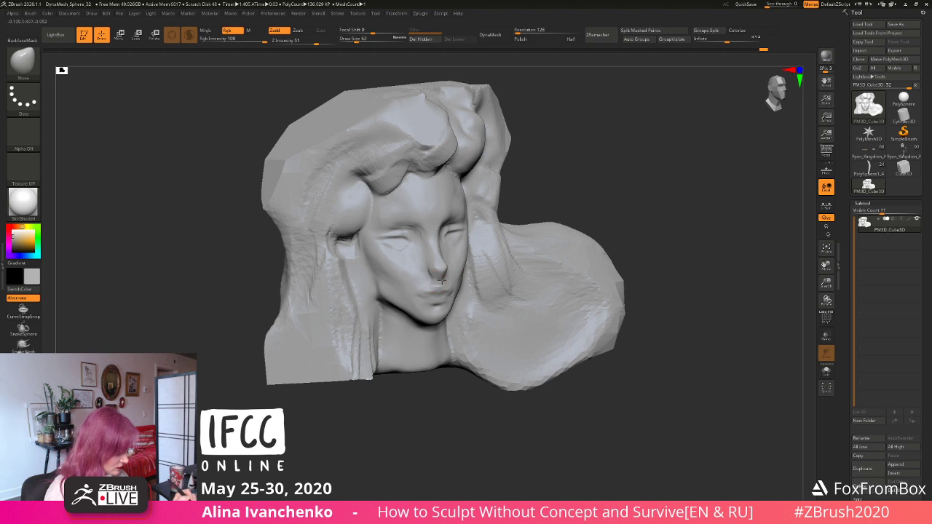
{"action": "key", "text": "b"}
{"action": "key", "text": "d"}
{"action": "key", "text": "s"}
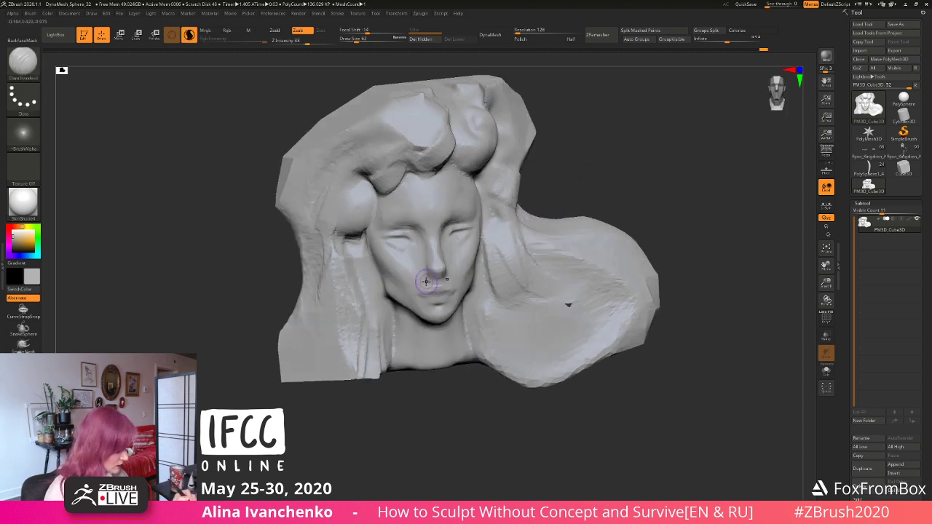
{"action": "left_click_drag", "start_coordinate": [595, 195], "coordinate": [614, 190]}
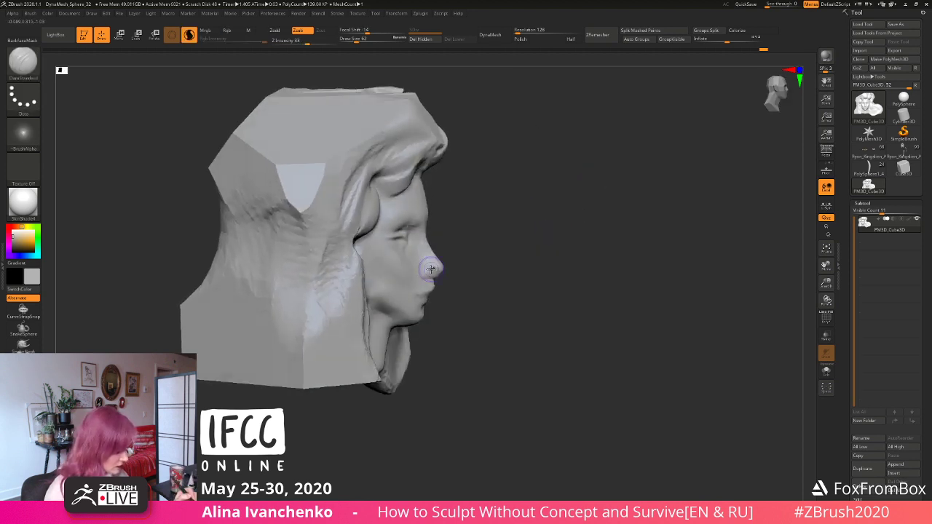
{"action": "left_click_drag", "start_coordinate": [430, 265], "coordinate": [424, 275]}
{"action": "left_click_drag", "start_coordinate": [526, 294], "coordinate": [504, 301]}
{"action": "left_click_drag", "start_coordinate": [435, 280], "coordinate": [423, 277], "text": "shift"}
{"action": "left_click_drag", "start_coordinate": [521, 213], "coordinate": [591, 198]}
{"action": "left_click_drag", "start_coordinate": [435, 280], "coordinate": [439, 284], "text": "shift"}
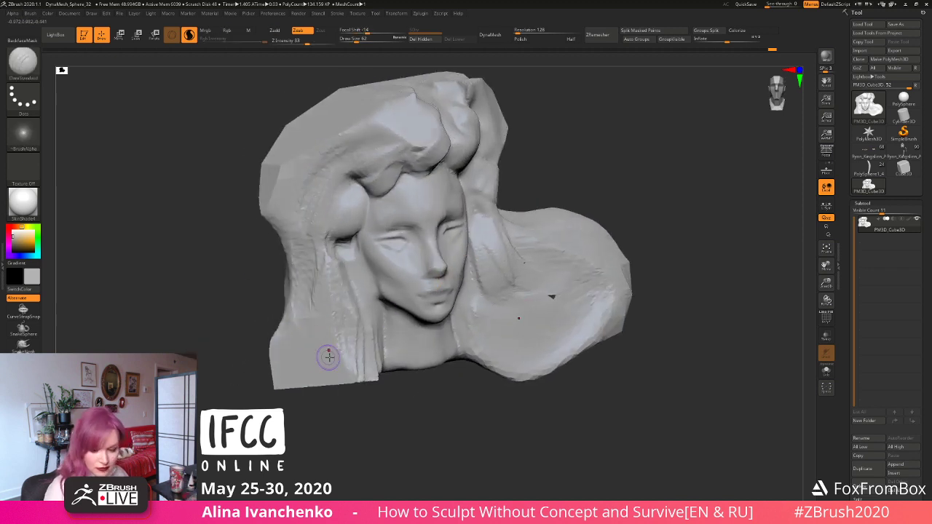
Step: Select the ClayBuildup brush
{"action": "key", "text": "b"}
{"action": "key", "text": "c"}
{"action": "key", "text": "b"}
{"action": "mouse_move", "coordinate": [397, 405]}
{"action": "left_mouse_down"}
{"action": "mouse_move", "coordinate": [398, 419]}
{"action": "mouse_move", "coordinate": [384, 385]}
{"action": "left_mouse_up"}
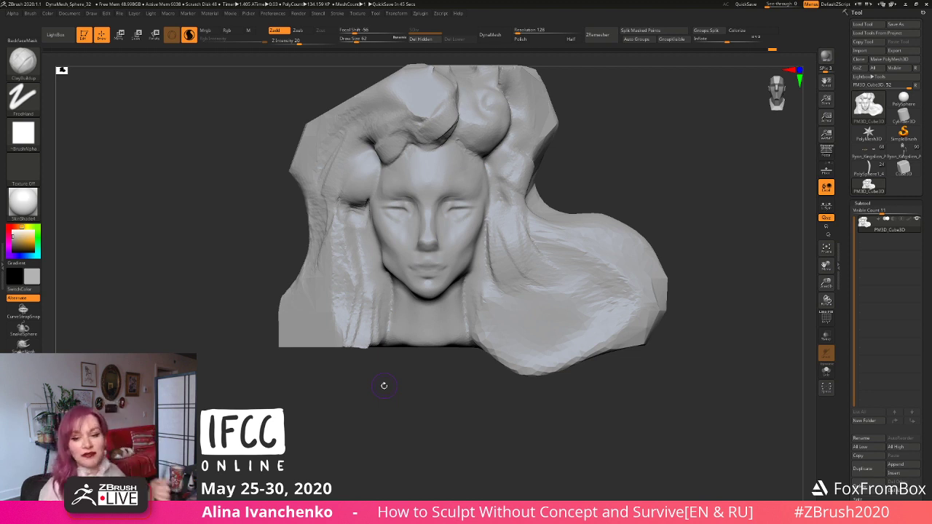
{"action": "mouse_move", "coordinate": [384, 386]}
{"action": "left_mouse_down"}
{"action": "mouse_move", "coordinate": [439, 391]}
{"action": "mouse_move", "coordinate": [437, 403]}
{"action": "left_mouse_up"}
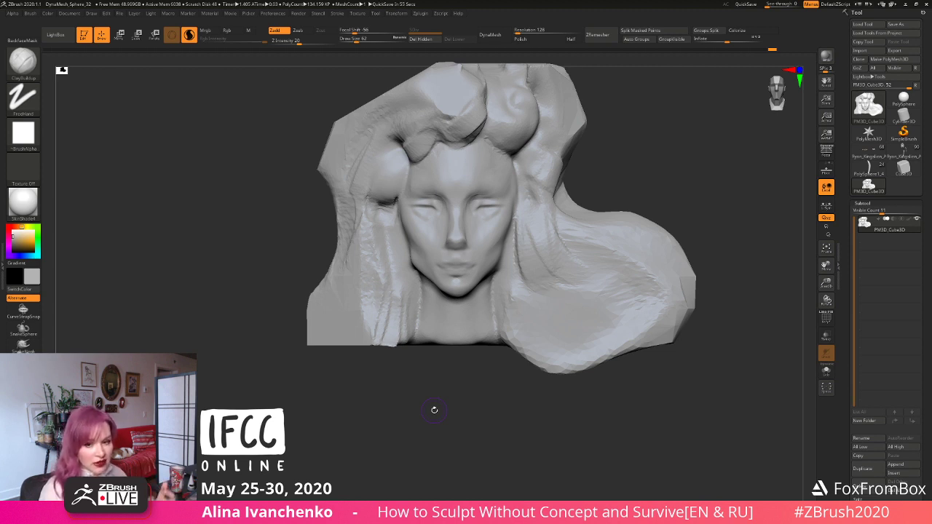
{"action": "left_click_drag", "start_coordinate": [430, 404], "coordinate": [423, 429], "text": "alt"}
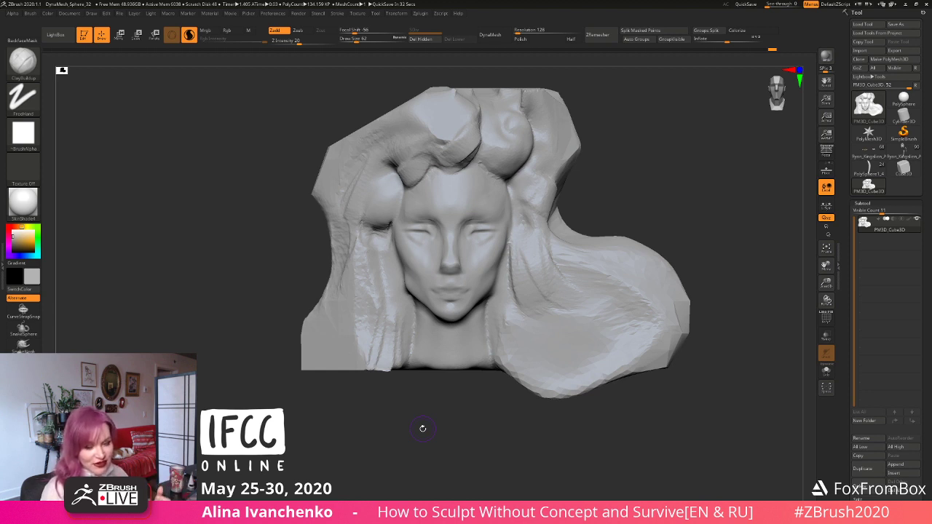
{"action": "left_click_drag", "start_coordinate": [421, 415], "coordinate": [424, 402]}
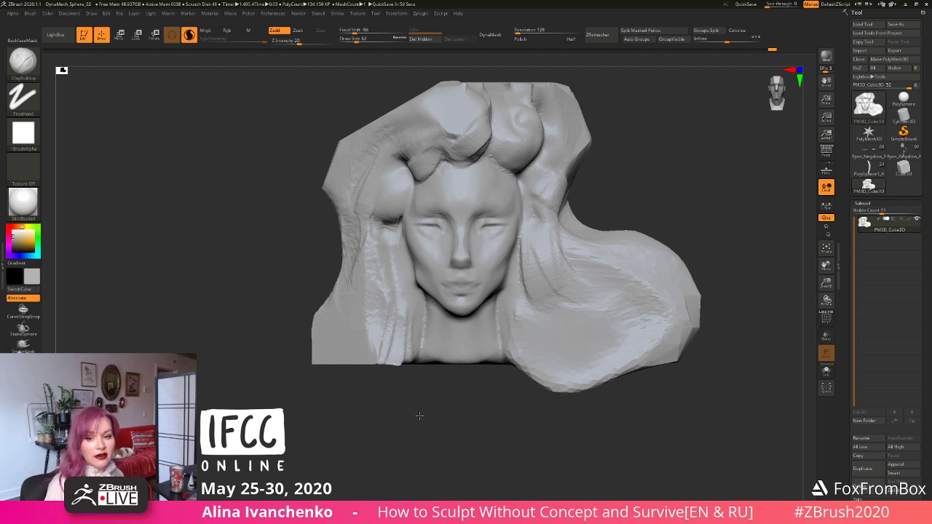
{"action": "left_click_drag", "start_coordinate": [420, 415], "coordinate": [417, 417]}
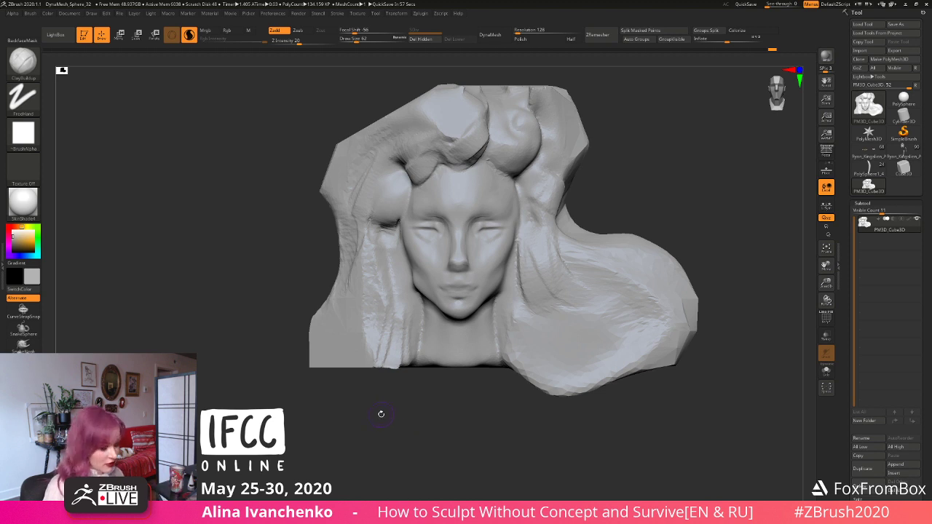
{"action": "mouse_move", "coordinate": [354, 409]}
{"action": "left_mouse_down"}
{"action": "mouse_move", "coordinate": [381, 431]}
{"action": "mouse_move", "coordinate": [750, 262]}
{"action": "mouse_move", "coordinate": [591, 214]}
{"action": "mouse_move", "coordinate": [580, 228]}
{"action": "left_mouse_up"}
Step: Rework the curled hair lock on the viewer's right of the parting with the ClayBuildup brush at draw size 112, and smooth it
{"action": "left_click", "coordinate": [363, 39]}
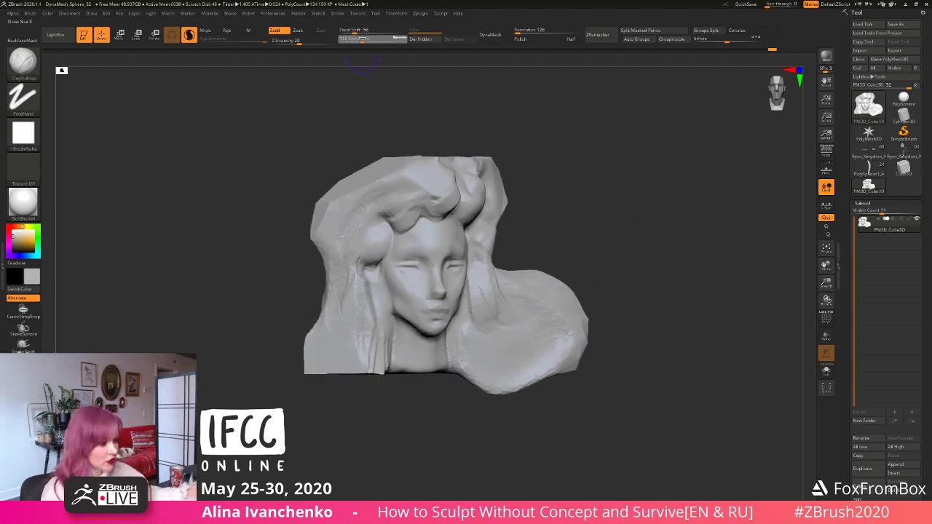
{"action": "mouse_move", "coordinate": [569, 190]}
{"action": "left_mouse_down"}
{"action": "mouse_move", "coordinate": [576, 177]}
{"action": "mouse_move", "coordinate": [603, 171]}
{"action": "mouse_move", "coordinate": [397, 214]}
{"action": "mouse_move", "coordinate": [421, 205]}
{"action": "left_mouse_up"}
{"action": "key", "text": "shift"}
{"action": "mouse_move", "coordinate": [605, 176]}
{"action": "left_mouse_down"}
{"action": "mouse_move", "coordinate": [585, 201]}
{"action": "mouse_move", "coordinate": [554, 163]}
{"action": "mouse_move", "coordinate": [562, 172]}
{"action": "mouse_move", "coordinate": [549, 193]}
{"action": "mouse_move", "coordinate": [552, 179]}
{"action": "mouse_move", "coordinate": [545, 183]}
{"action": "mouse_move", "coordinate": [573, 165]}
{"action": "mouse_move", "coordinate": [570, 143]}
{"action": "mouse_move", "coordinate": [547, 190]}
{"action": "left_mouse_up"}
{"action": "key", "text": "shift"}
Step: Reshape the hair locks above the forehead with the Move brush at draw size 305
{"action": "key", "text": "b"}
{"action": "key", "text": "m"}
{"action": "key", "text": "v"}
{"action": "left_click", "coordinate": [375, 39]}
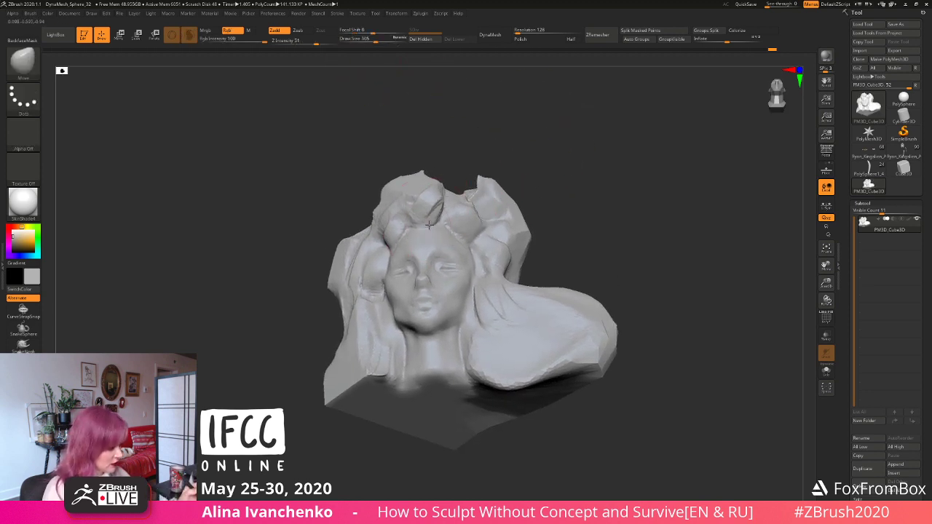
{"action": "left_click_drag", "start_coordinate": [429, 225], "coordinate": [427, 234]}
{"action": "left_click_drag", "start_coordinate": [548, 172], "coordinate": [556, 176], "text": "shift"}
Step: Refine the face profile with the Move brush at draw sizes 136 and 83
{"action": "left_click", "coordinate": [369, 40]}
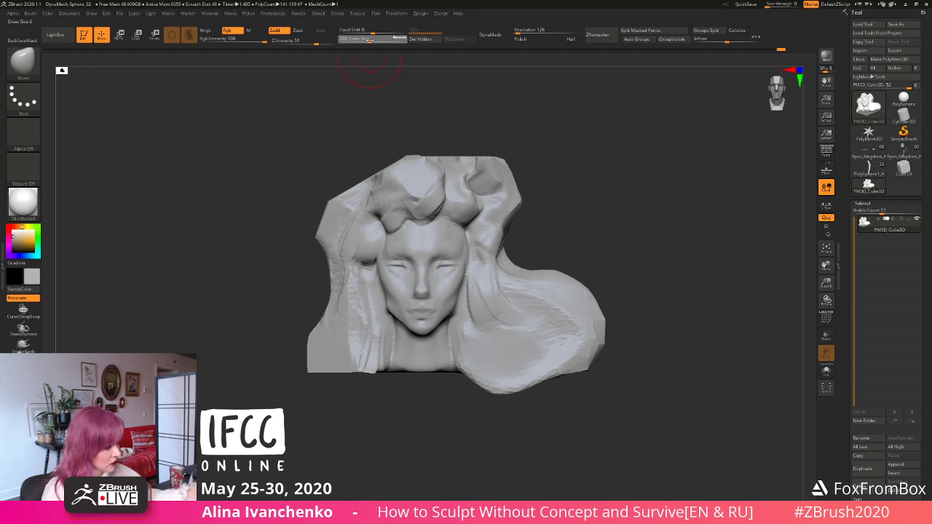
{"action": "left_click_drag", "start_coordinate": [369, 41], "coordinate": [364, 41]}
{"action": "mouse_move", "coordinate": [571, 136]}
{"action": "left_mouse_down"}
{"action": "mouse_move", "coordinate": [552, 160]}
{"action": "mouse_move", "coordinate": [555, 245]}
{"action": "mouse_move", "coordinate": [555, 211]}
{"action": "mouse_move", "coordinate": [410, 306]}
{"action": "left_mouse_up"}
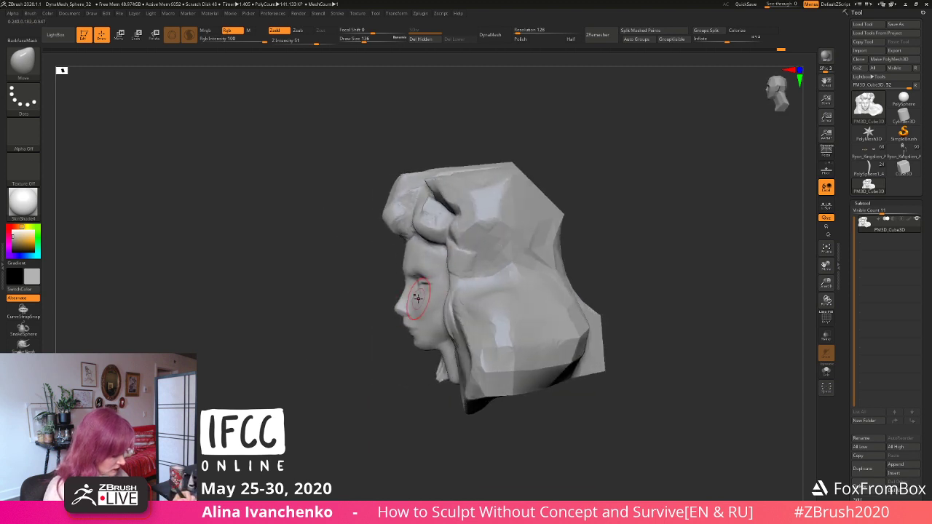
{"action": "left_click_drag", "start_coordinate": [371, 401], "coordinate": [408, 141]}
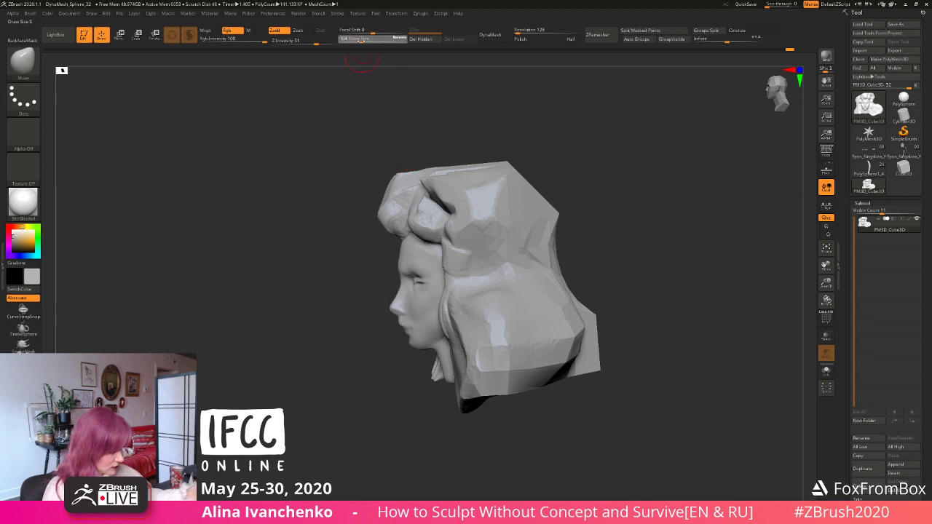
{"action": "left_click_drag", "start_coordinate": [360, 40], "coordinate": [358, 40]}
{"action": "mouse_move", "coordinate": [389, 344]}
{"action": "left_mouse_down"}
{"action": "mouse_move", "coordinate": [381, 386]}
{"action": "mouse_move", "coordinate": [497, 302]}
{"action": "mouse_move", "coordinate": [448, 305]}
{"action": "left_mouse_up"}
{"action": "key", "text": "shift"}
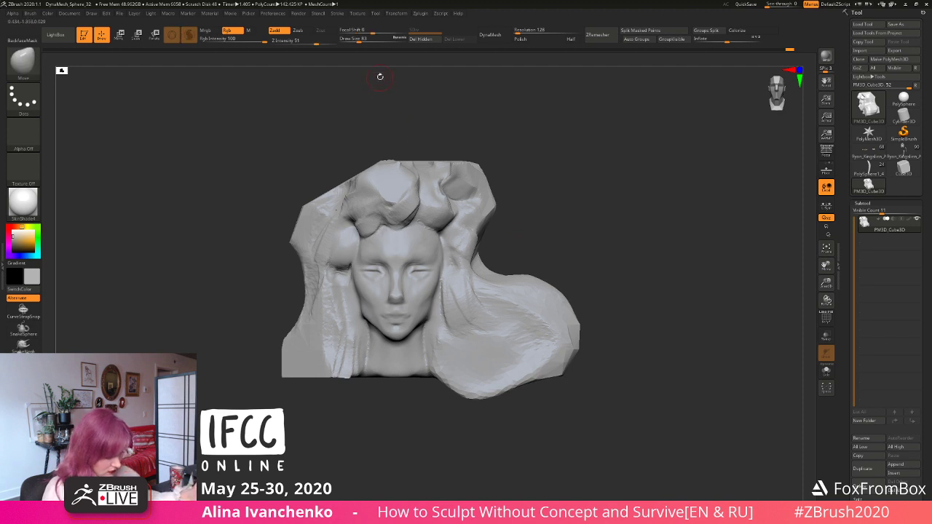
Step: Refine the jaw, chin and neck with the Move brush at draw sizes 108 and 217
{"action": "left_click", "coordinate": [362, 41]}
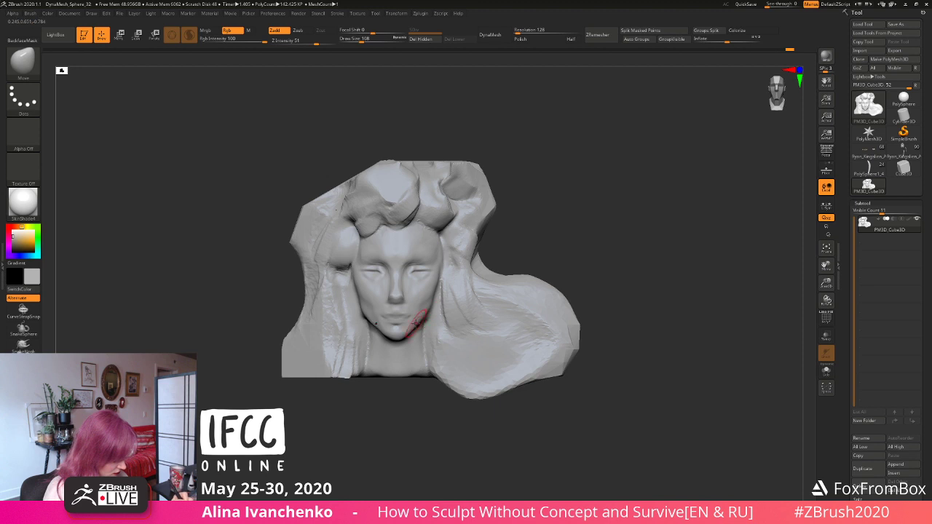
{"action": "left_click_drag", "start_coordinate": [599, 248], "coordinate": [503, 253]}
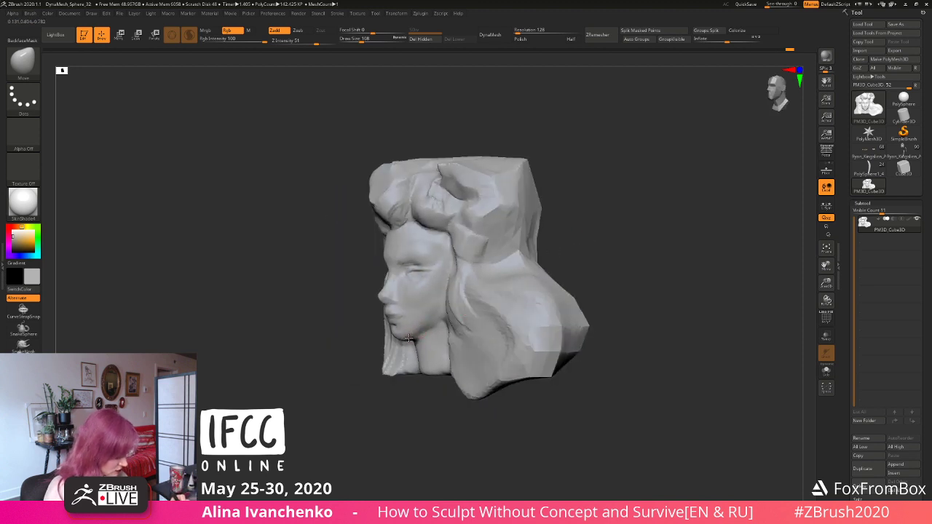
{"action": "left_click_drag", "start_coordinate": [409, 412], "coordinate": [361, 415]}
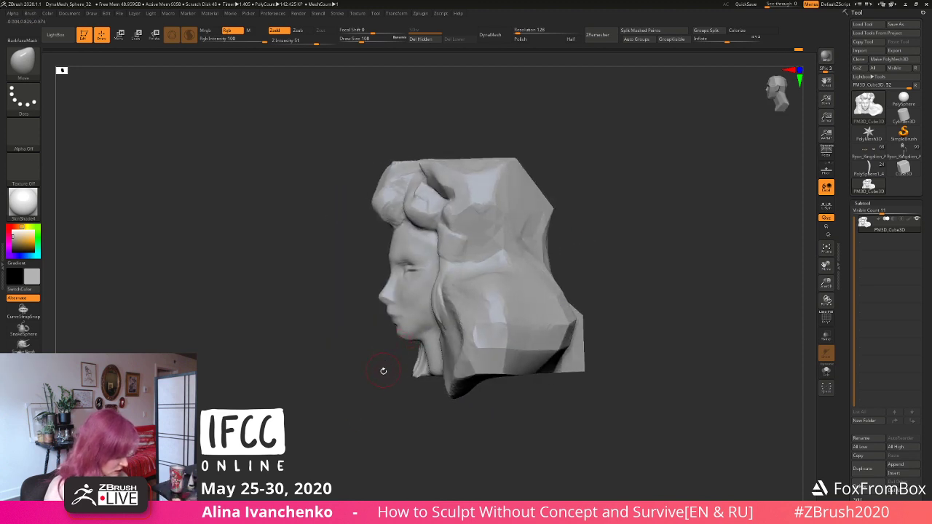
{"action": "left_click_drag", "start_coordinate": [383, 371], "coordinate": [380, 410]}
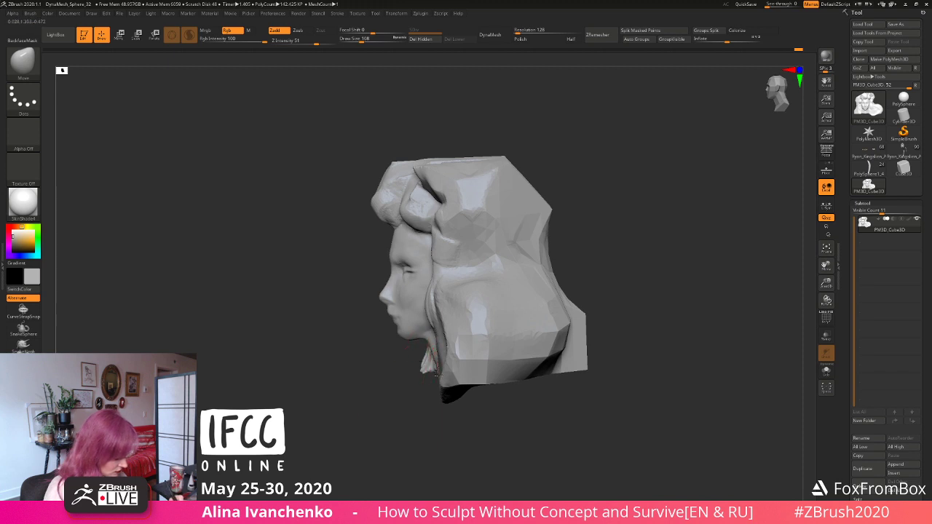
{"action": "mouse_move", "coordinate": [437, 375]}
{"action": "left_mouse_down"}
{"action": "mouse_move", "coordinate": [451, 372]}
{"action": "mouse_move", "coordinate": [396, 439]}
{"action": "mouse_move", "coordinate": [410, 415]}
{"action": "left_mouse_up"}
{"action": "left_click", "coordinate": [370, 39]}
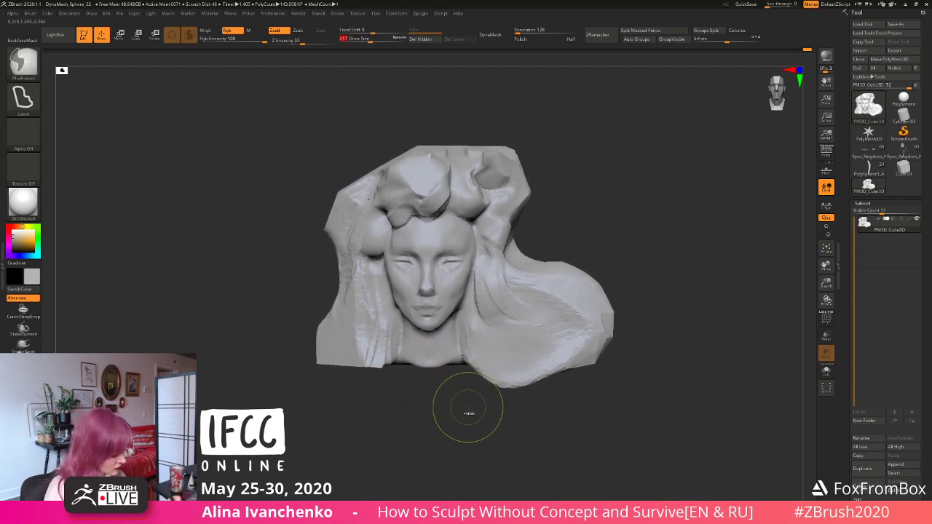
Step: Isolate the neck with an inverted lasso mask and extend it downward with the Move brush at draw size 445, clearing the mask
{"action": "mouse_move", "coordinate": [468, 413]}
{"action": "left_mouse_down", "text": "ctrl"}
{"action": "mouse_move", "coordinate": [431, 348]}
{"action": "mouse_move", "coordinate": [437, 405]}
{"action": "left_mouse_up", "text": "ctrl"}
{"action": "left_click", "coordinate": [636, 219], "text": "ctrl"}
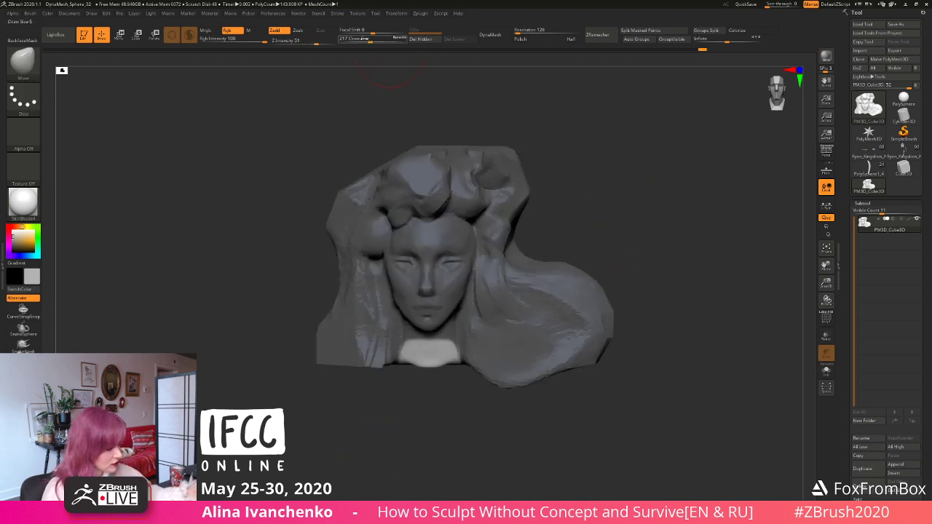
{"action": "left_click_drag", "start_coordinate": [364, 39], "coordinate": [383, 40]}
{"action": "mouse_move", "coordinate": [411, 365]}
{"action": "left_mouse_down"}
{"action": "mouse_move", "coordinate": [399, 386]}
{"action": "mouse_move", "coordinate": [411, 391]}
{"action": "left_mouse_up"}
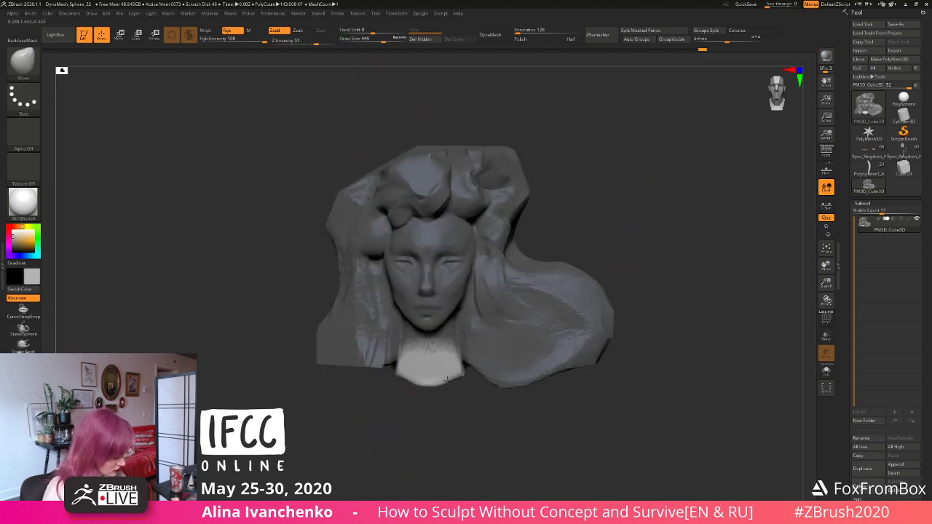
{"action": "left_click", "coordinate": [582, 214], "text": "ctrl"}
{"action": "mouse_move", "coordinate": [633, 217]}
{"action": "left_mouse_down"}
{"action": "mouse_move", "coordinate": [588, 243]}
{"action": "mouse_move", "coordinate": [445, 115]}
{"action": "left_mouse_up"}
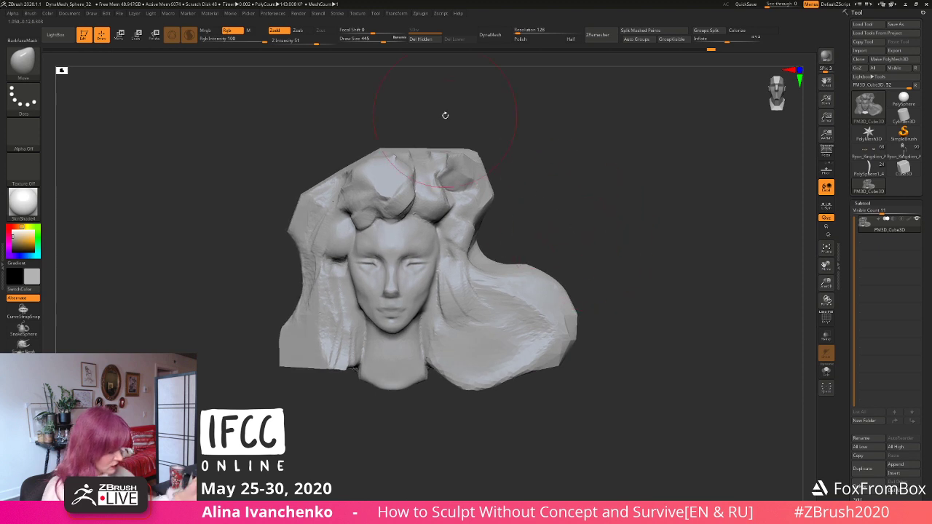
{"action": "left_click", "coordinate": [373, 40]}
{"action": "mouse_move", "coordinate": [357, 369]}
{"action": "left_mouse_down"}
{"action": "mouse_move", "coordinate": [348, 377]}
{"action": "mouse_move", "coordinate": [357, 366]}
{"action": "left_mouse_up"}
{"action": "key", "text": "ctrl+z"}
Step: Flare the lower edge of the neck outward with the Move brush at draw size 128, and reduce the draw size to 77
{"action": "left_click", "coordinate": [364, 40]}
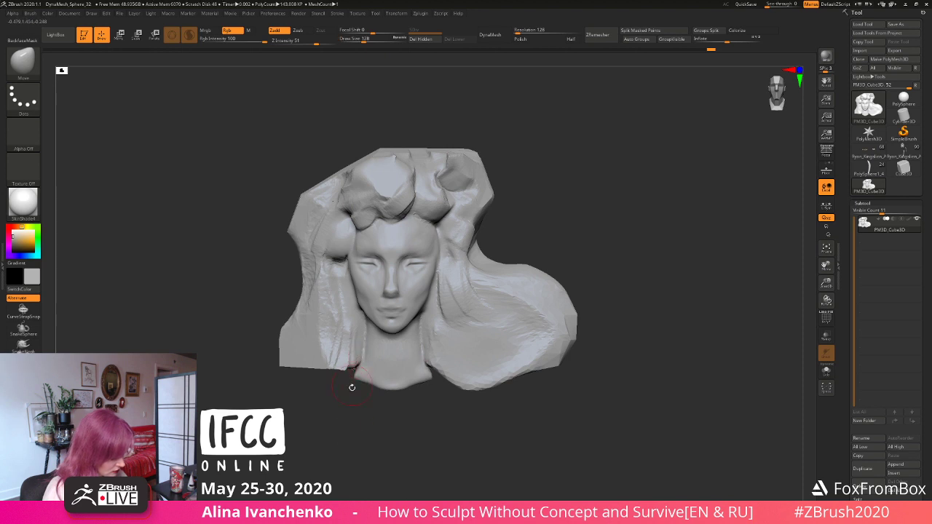
{"action": "mouse_move", "coordinate": [349, 442]}
{"action": "left_mouse_down", "text": "alt"}
{"action": "mouse_move", "coordinate": [377, 413]}
{"action": "mouse_move", "coordinate": [374, 446]}
{"action": "mouse_move", "coordinate": [593, 229]}
{"action": "mouse_move", "coordinate": [570, 231]}
{"action": "left_mouse_up", "text": "alt"}
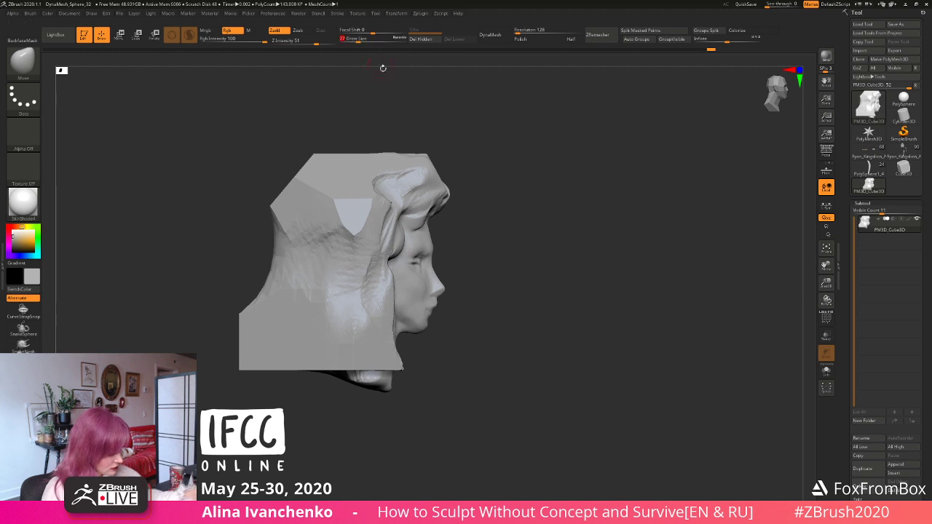
{"action": "left_click_drag", "start_coordinate": [383, 68], "coordinate": [313, 86]}
{"action": "left_click_drag", "start_coordinate": [588, 222], "coordinate": [532, 250]}
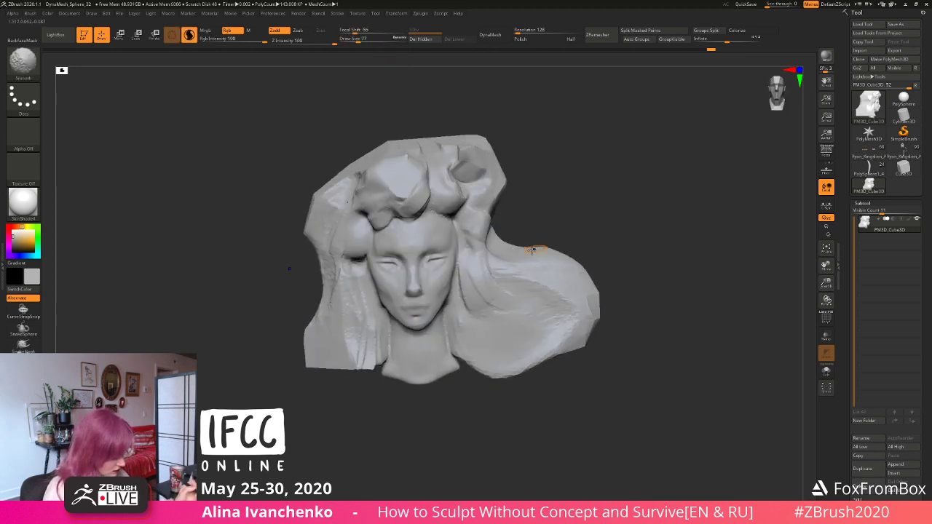
Step: Examine the head, hair silhouette and neck from the front and slight side angles
{"action": "mouse_move", "coordinate": [581, 190]}
{"action": "left_mouse_down", "text": "alt"}
{"action": "mouse_move", "coordinate": [558, 207]}
{"action": "mouse_move", "coordinate": [437, 218]}
{"action": "left_mouse_up", "text": "alt"}
{"action": "mouse_move", "coordinate": [342, 401]}
{"action": "left_mouse_down"}
{"action": "mouse_move", "coordinate": [323, 412]}
{"action": "mouse_move", "coordinate": [333, 418]}
{"action": "mouse_move", "coordinate": [522, 260]}
{"action": "mouse_move", "coordinate": [498, 271]}
{"action": "mouse_move", "coordinate": [488, 260]}
{"action": "mouse_move", "coordinate": [498, 245]}
{"action": "left_mouse_up"}
{"action": "key", "text": "b"}
{"action": "key", "text": "d"}
{"action": "key", "text": "s"}
{"action": "key", "text": "b"}
{"action": "key", "text": "c"}
{"action": "key", "text": "b"}
{"action": "key", "text": "b"}
{"action": "key", "text": "m"}
{"action": "key", "text": "v"}
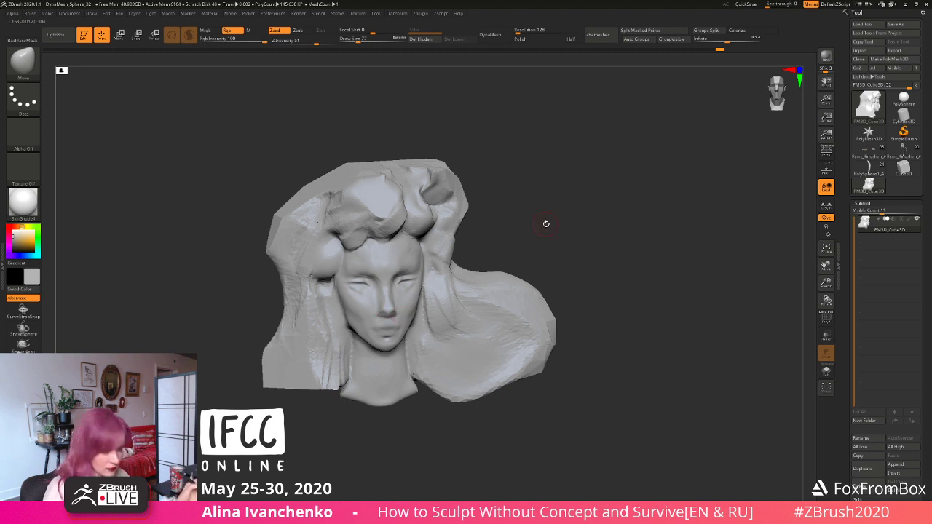
{"action": "left_click_drag", "start_coordinate": [545, 223], "coordinate": [536, 220]}
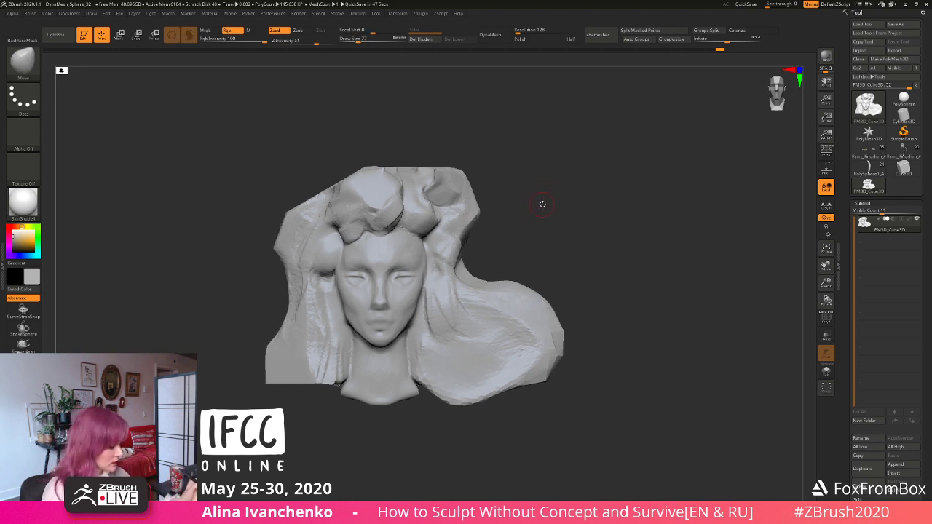
{"action": "mouse_move", "coordinate": [541, 202]}
{"action": "left_mouse_down", "text": "alt"}
{"action": "mouse_move", "coordinate": [566, 185]}
{"action": "mouse_move", "coordinate": [567, 208]}
{"action": "left_mouse_up", "text": "alt"}
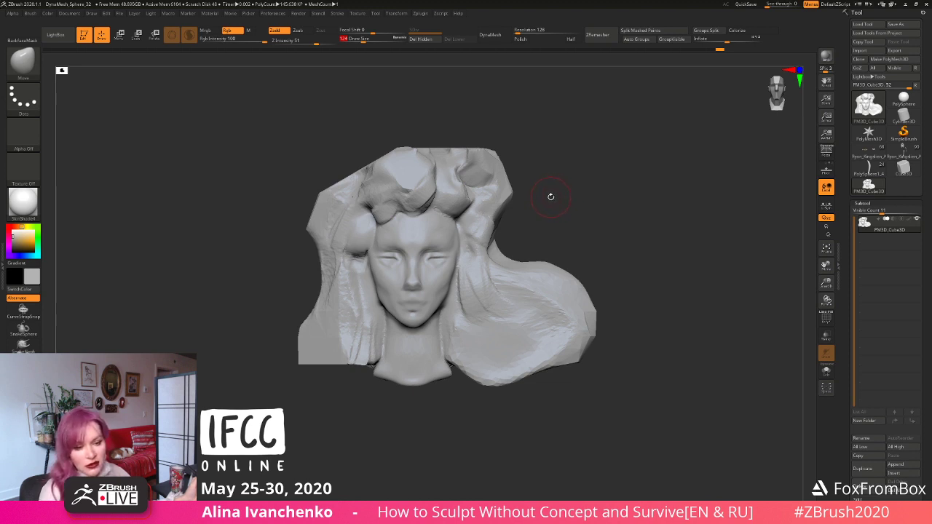
{"action": "mouse_move", "coordinate": [558, 190]}
{"action": "left_mouse_down"}
{"action": "mouse_move", "coordinate": [547, 183]}
{"action": "mouse_move", "coordinate": [551, 194]}
{"action": "left_mouse_up"}
{"action": "left_click_drag", "start_coordinate": [665, 264], "coordinate": [552, 175], "text": "alt"}
Step: Build up the hair beside the temple, opposite the wide sweep, with the ClayBuildup brush at draw size 124
{"action": "mouse_move", "coordinate": [540, 229]}
{"action": "left_mouse_down"}
{"action": "mouse_move", "coordinate": [513, 237]}
{"action": "mouse_move", "coordinate": [505, 218]}
{"action": "mouse_move", "coordinate": [511, 233]}
{"action": "left_mouse_up"}
{"action": "key", "text": "b"}
{"action": "key", "text": "c"}
{"action": "key", "text": "b"}
{"action": "left_click_drag", "start_coordinate": [399, 266], "coordinate": [407, 260]}
{"action": "mouse_move", "coordinate": [464, 228]}
{"action": "left_mouse_down"}
{"action": "mouse_move", "coordinate": [512, 198]}
{"action": "mouse_move", "coordinate": [483, 238]}
{"action": "mouse_move", "coordinate": [493, 225]}
{"action": "mouse_move", "coordinate": [404, 274]}
{"action": "left_mouse_up"}
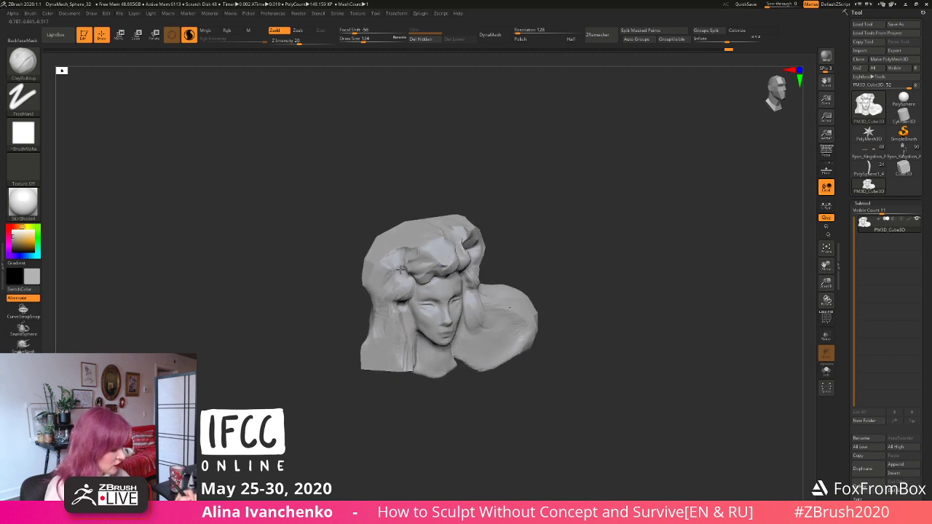
{"action": "left_click_drag", "start_coordinate": [539, 220], "coordinate": [531, 222], "text": "shift"}
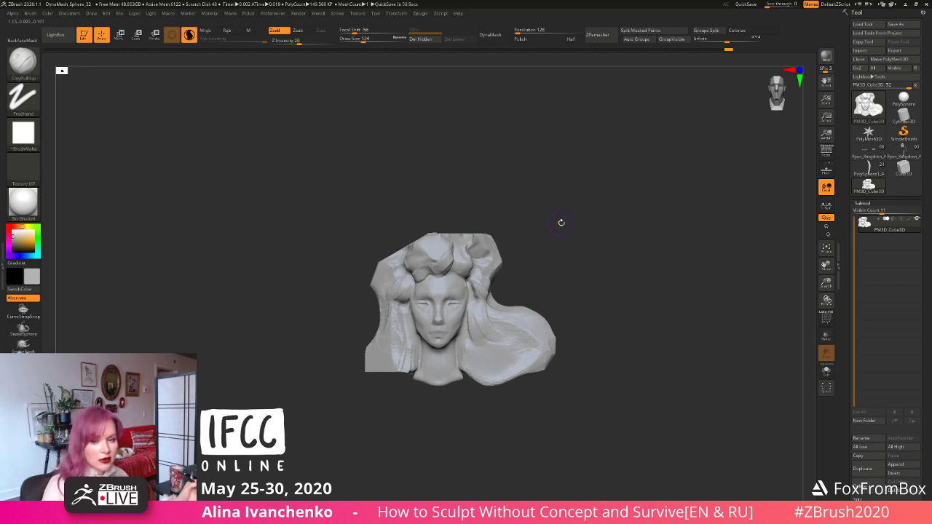
{"action": "mouse_move", "coordinate": [561, 230]}
{"action": "left_mouse_down"}
{"action": "mouse_move", "coordinate": [546, 249]}
{"action": "mouse_move", "coordinate": [537, 224]}
{"action": "mouse_move", "coordinate": [558, 247]}
{"action": "left_mouse_up"}
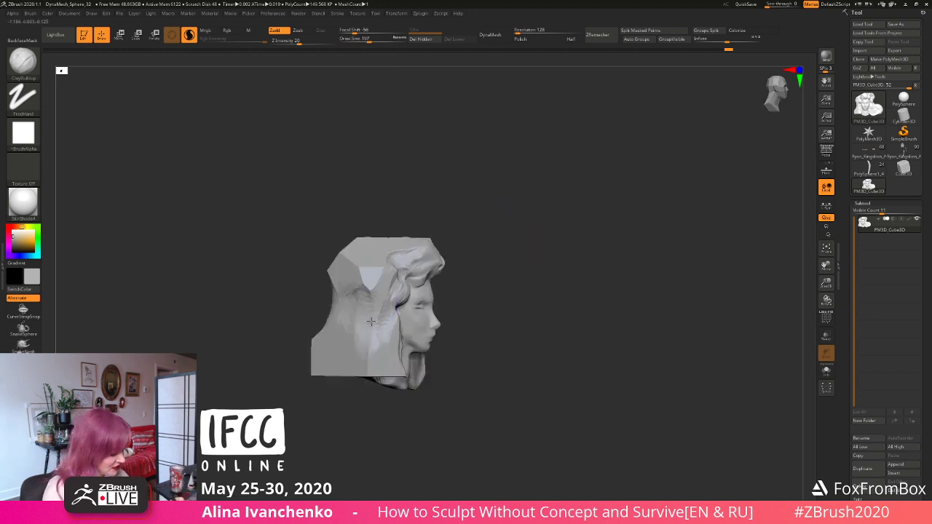
Step: Build up the hanging hair beside the neck, opposite the wide sweep, with the ClayBuildup brush at draw size 197
{"action": "left_click_drag", "start_coordinate": [510, 266], "coordinate": [559, 241]}
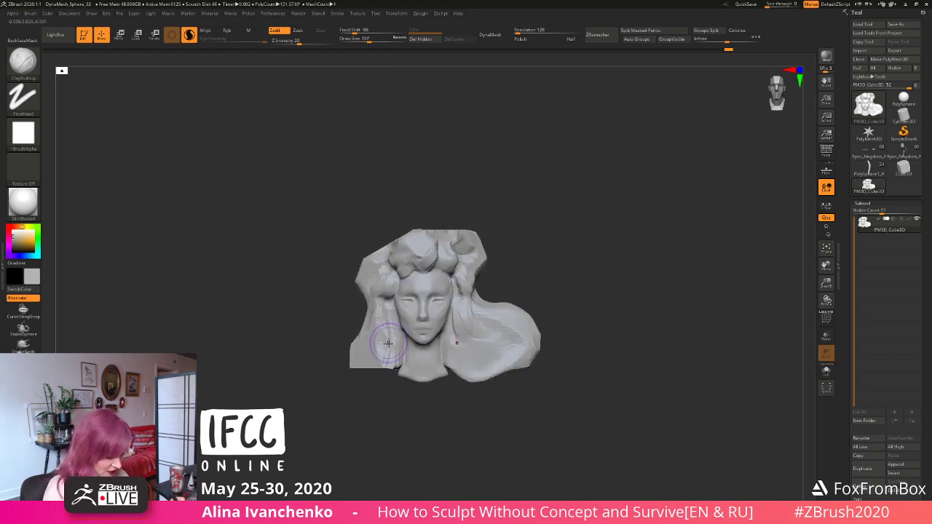
{"action": "mouse_move", "coordinate": [388, 343]}
{"action": "left_mouse_down"}
{"action": "mouse_move", "coordinate": [396, 355]}
{"action": "mouse_move", "coordinate": [370, 359]}
{"action": "left_mouse_up"}
{"action": "left_click_drag", "start_coordinate": [366, 424], "coordinate": [382, 413]}
{"action": "mouse_move", "coordinate": [359, 365]}
{"action": "left_mouse_down"}
{"action": "mouse_move", "coordinate": [383, 359]}
{"action": "mouse_move", "coordinate": [388, 370]}
{"action": "left_mouse_up"}
{"action": "mouse_move", "coordinate": [362, 420]}
{"action": "left_mouse_down", "text": "shift"}
{"action": "mouse_move", "coordinate": [350, 423]}
{"action": "mouse_move", "coordinate": [369, 436]}
{"action": "left_mouse_up", "text": "shift"}
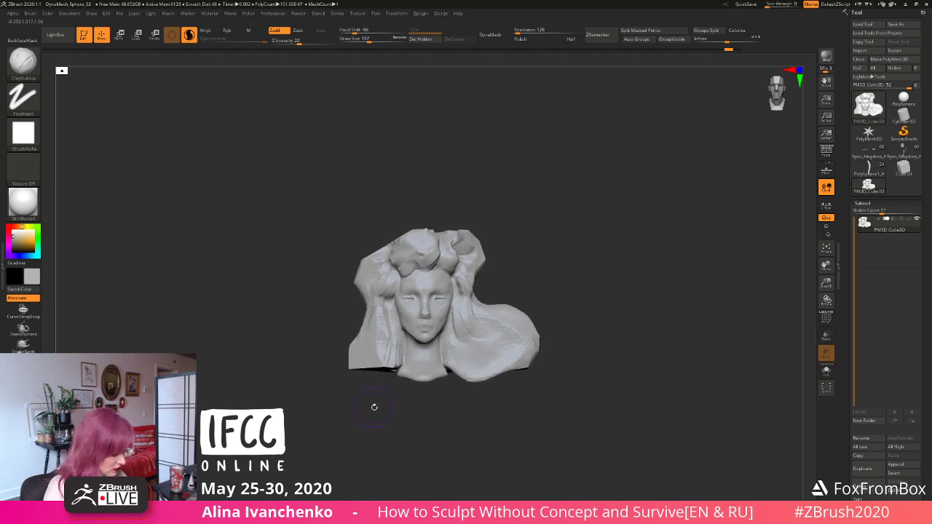
{"action": "left_click_drag", "start_coordinate": [374, 408], "coordinate": [378, 348]}
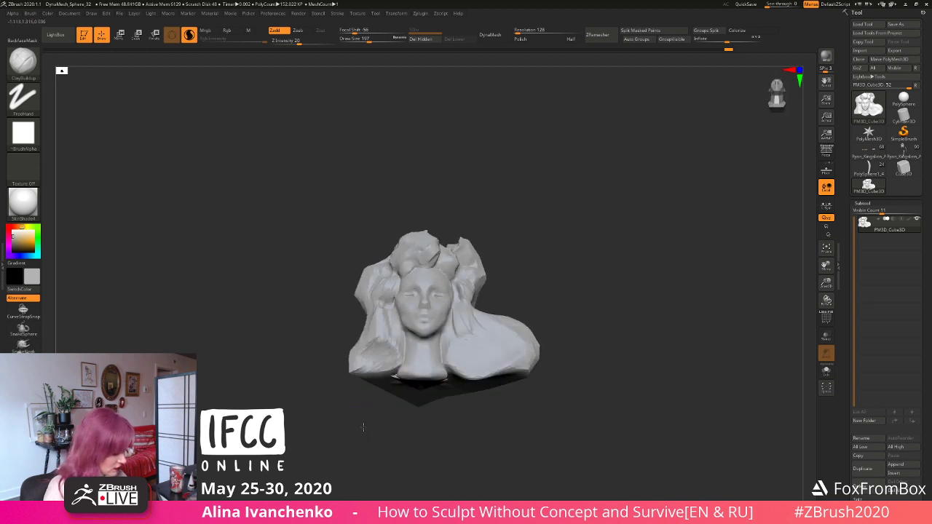
{"action": "mouse_move", "coordinate": [363, 428]}
{"action": "left_mouse_down", "text": "shift"}
{"action": "mouse_move", "coordinate": [365, 419]}
{"action": "mouse_move", "coordinate": [358, 429]}
{"action": "mouse_move", "coordinate": [381, 429]}
{"action": "mouse_move", "coordinate": [540, 248]}
{"action": "left_mouse_up", "text": "shift"}
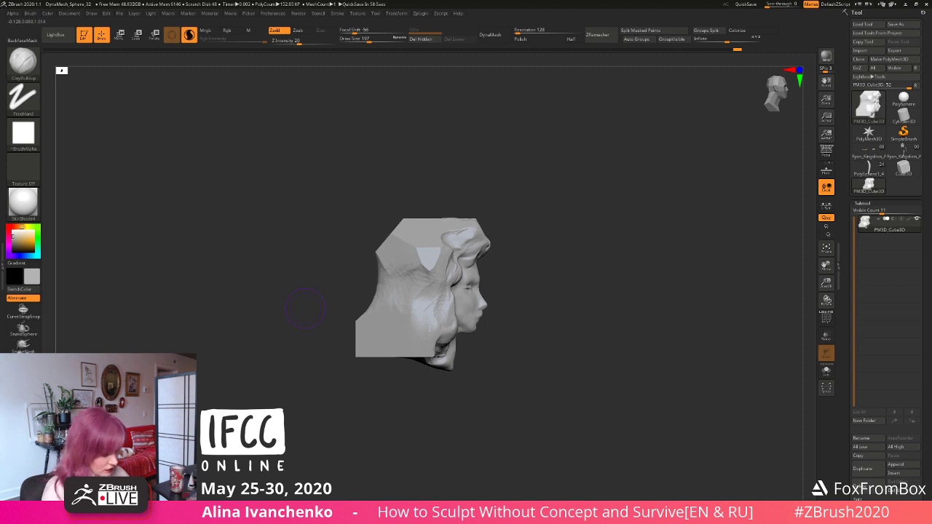
Step: Form a rounded curl in the hair beside the jaw with the ClayBuildup brush at draw size 197 and smooth it
{"action": "left_click_drag", "start_coordinate": [305, 309], "coordinate": [548, 288]}
{"action": "mouse_move", "coordinate": [641, 215]}
{"action": "left_mouse_down", "text": "alt"}
{"action": "mouse_move", "coordinate": [572, 239]}
{"action": "mouse_move", "coordinate": [587, 224]}
{"action": "mouse_move", "coordinate": [528, 228]}
{"action": "left_mouse_up", "text": "alt"}
{"action": "mouse_move", "coordinate": [380, 324]}
{"action": "left_mouse_down", "text": "alt"}
{"action": "mouse_move", "coordinate": [560, 256]}
{"action": "mouse_move", "coordinate": [450, 315]}
{"action": "left_mouse_up", "text": "alt"}
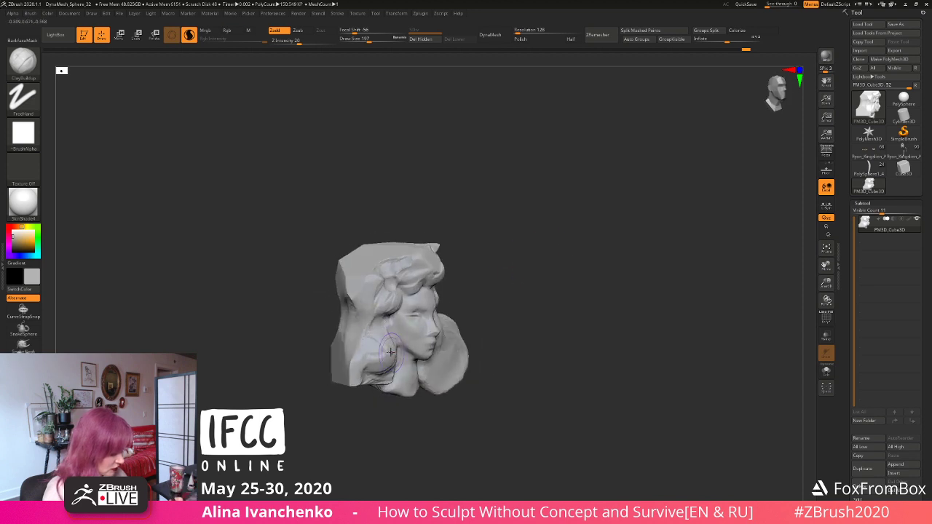
{"action": "mouse_move", "coordinate": [532, 277]}
{"action": "left_mouse_down"}
{"action": "mouse_move", "coordinate": [541, 287]}
{"action": "mouse_move", "coordinate": [505, 287]}
{"action": "left_mouse_up"}
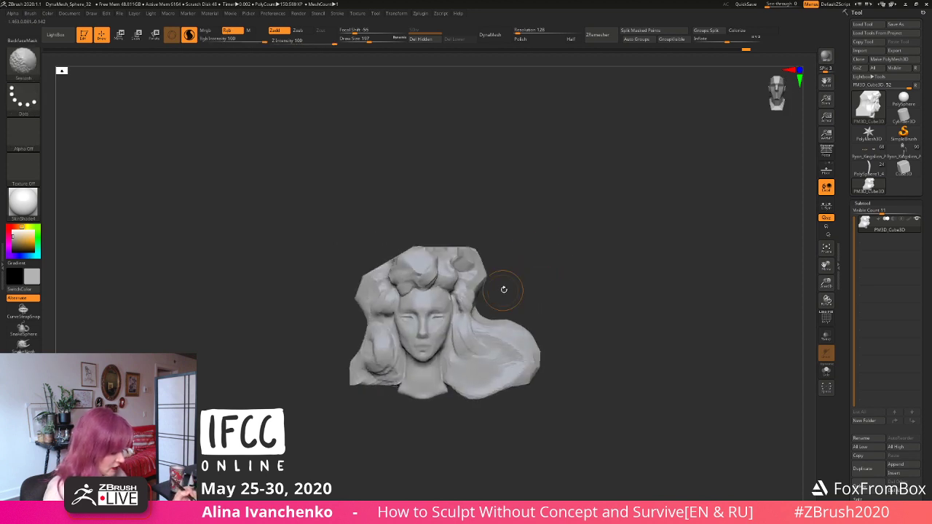
Step: Isolate the side hair with an inverted lasso mask and pull its lower curl forward with the Move brush at draw size 365
{"action": "mouse_move", "coordinate": [316, 318]}
{"action": "left_mouse_down", "text": "ctrl"}
{"action": "mouse_move", "coordinate": [394, 288]}
{"action": "mouse_move", "coordinate": [395, 311]}
{"action": "mouse_move", "coordinate": [305, 431]}
{"action": "left_mouse_up", "text": "ctrl"}
{"action": "left_click_drag", "start_coordinate": [485, 335], "coordinate": [628, 274]}
{"action": "left_click", "coordinate": [587, 283], "text": "ctrl"}
{"action": "key", "text": "b"}
{"action": "key", "text": "m"}
{"action": "key", "text": "v"}
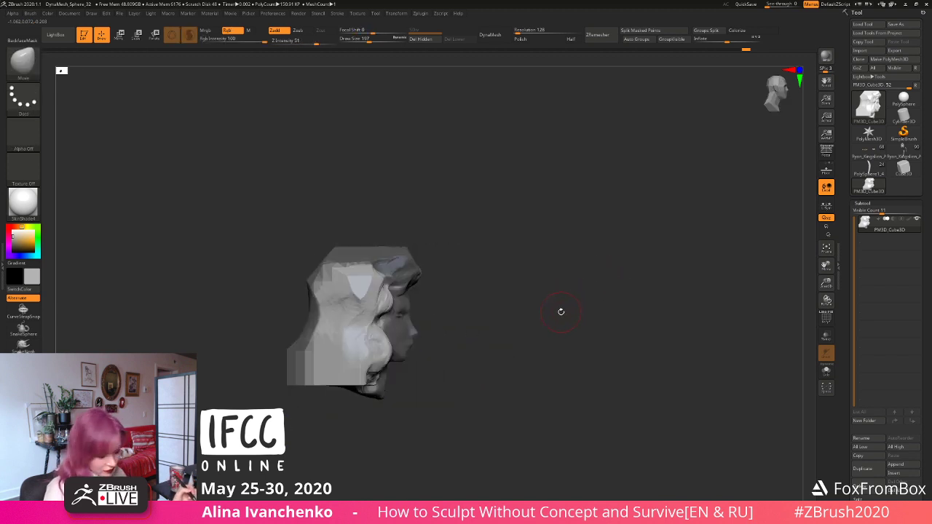
{"action": "left_click_drag", "start_coordinate": [559, 312], "coordinate": [536, 297]}
{"action": "left_click_drag", "start_coordinate": [369, 40], "coordinate": [380, 41]}
{"action": "mouse_move", "coordinate": [539, 267]}
{"action": "left_mouse_down"}
{"action": "mouse_move", "coordinate": [473, 270]}
{"action": "mouse_move", "coordinate": [531, 270]}
{"action": "left_mouse_up"}
{"action": "left_click_drag", "start_coordinate": [392, 354], "coordinate": [415, 348]}
{"action": "left_click_drag", "start_coordinate": [571, 300], "coordinate": [561, 259]}
{"action": "left_click_drag", "start_coordinate": [555, 259], "coordinate": [603, 255]}
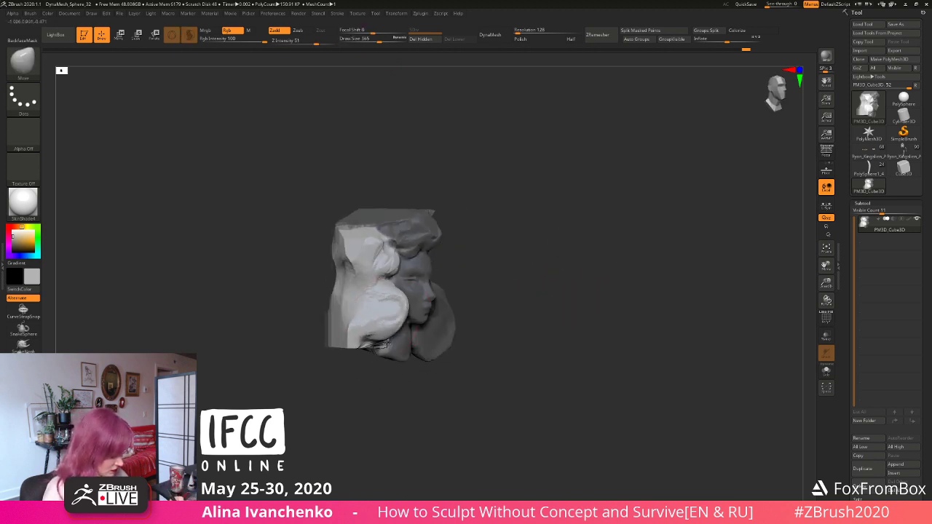
Step: Clear the mask and reshape the lower back of the hair into a tapering slope with the Move brush at draw size 365
{"action": "left_click_drag", "start_coordinate": [471, 289], "coordinate": [537, 285], "text": "alt"}
{"action": "left_click", "coordinate": [597, 280], "text": "ctrl"}
{"action": "left_click_drag", "start_coordinate": [392, 312], "coordinate": [386, 313]}
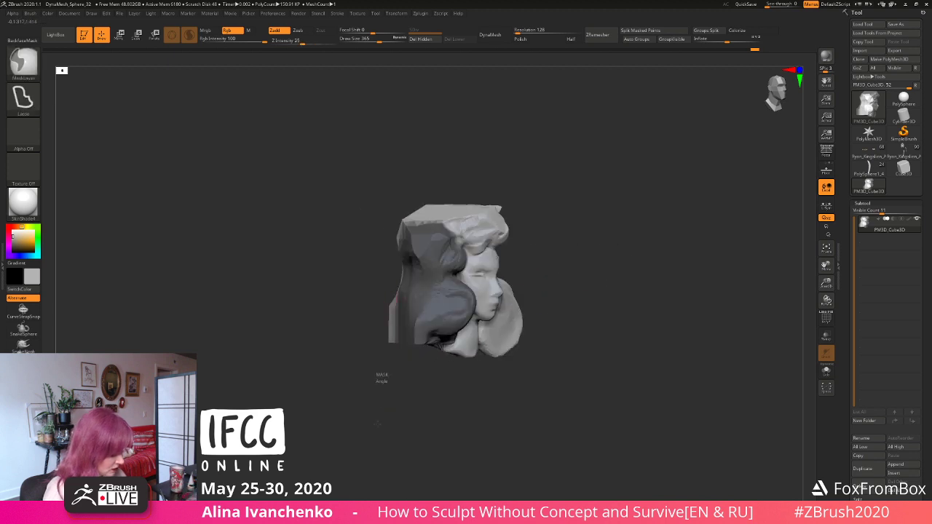
{"action": "left_click_drag", "start_coordinate": [381, 375], "coordinate": [351, 405], "text": "ctrl"}
{"action": "mouse_move", "coordinate": [338, 318]}
{"action": "left_mouse_down"}
{"action": "mouse_move", "coordinate": [364, 354]}
{"action": "mouse_move", "coordinate": [356, 328]}
{"action": "mouse_move", "coordinate": [366, 308]}
{"action": "left_mouse_up"}
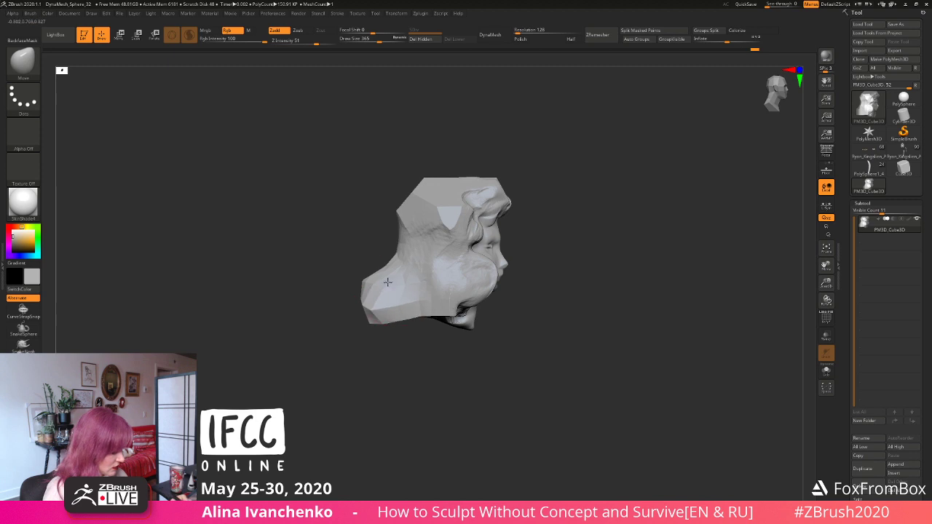
{"action": "left_click_drag", "start_coordinate": [387, 282], "coordinate": [394, 282]}
{"action": "mouse_move", "coordinate": [349, 303]}
{"action": "left_mouse_down"}
{"action": "mouse_move", "coordinate": [288, 300]}
{"action": "mouse_move", "coordinate": [445, 338]}
{"action": "mouse_move", "coordinate": [449, 323]}
{"action": "mouse_move", "coordinate": [476, 371]}
{"action": "mouse_move", "coordinate": [580, 277]}
{"action": "left_mouse_up"}
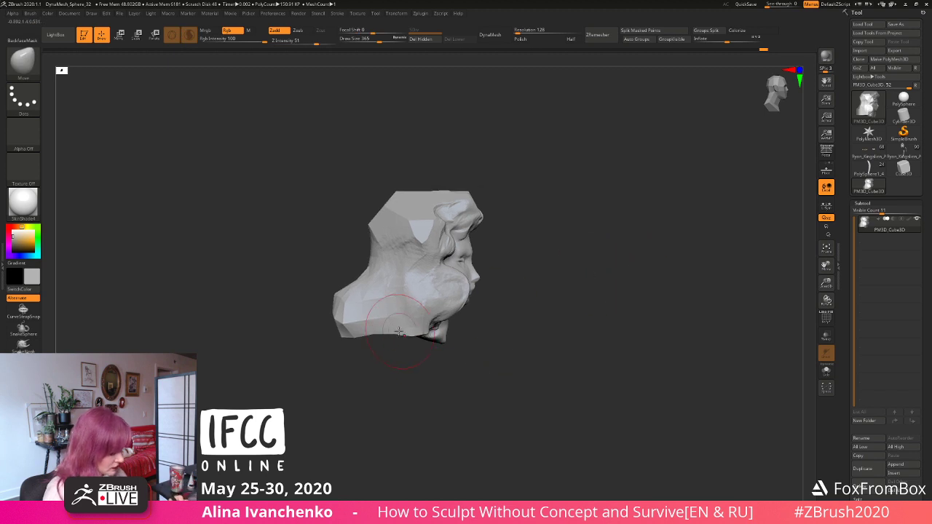
{"action": "left_click_drag", "start_coordinate": [421, 332], "coordinate": [327, 375]}
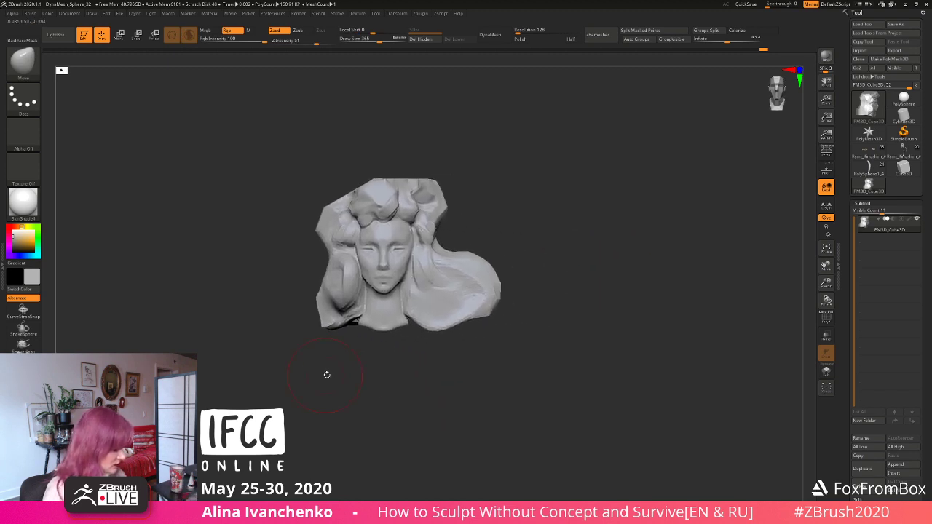
Step: Refine the lower edge of the side and back hair with the Move brush at draw size 239
{"action": "left_click_drag", "start_coordinate": [540, 284], "coordinate": [568, 285], "text": "alt"}
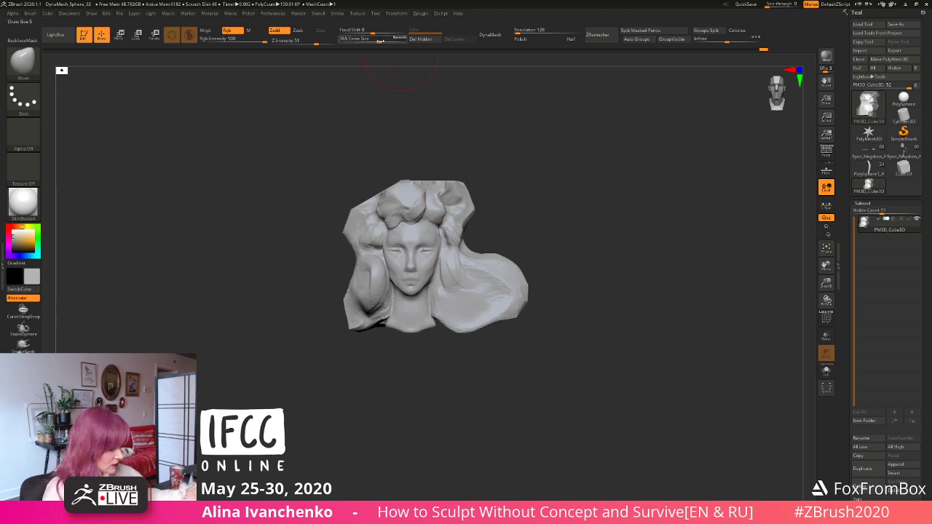
{"action": "left_click", "coordinate": [371, 40]}
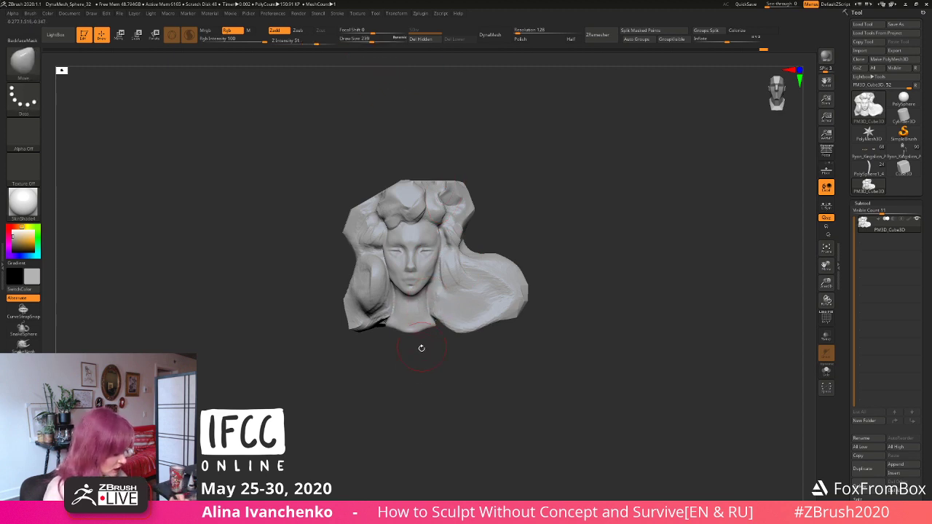
{"action": "mouse_move", "coordinate": [420, 348]}
{"action": "left_mouse_down"}
{"action": "mouse_move", "coordinate": [516, 229]}
{"action": "mouse_move", "coordinate": [525, 243]}
{"action": "mouse_move", "coordinate": [517, 237]}
{"action": "mouse_move", "coordinate": [514, 256]}
{"action": "mouse_move", "coordinate": [539, 255]}
{"action": "mouse_move", "coordinate": [511, 255]}
{"action": "mouse_move", "coordinate": [529, 240]}
{"action": "mouse_move", "coordinate": [570, 239]}
{"action": "left_mouse_up"}
Step: Carve curved strand grooves into the rounded side curl with the DamStandard brush at draw size 177
{"action": "key", "text": "["}
{"action": "key", "text": "b"}
{"action": "key", "text": "d"}
{"action": "key", "text": "s"}
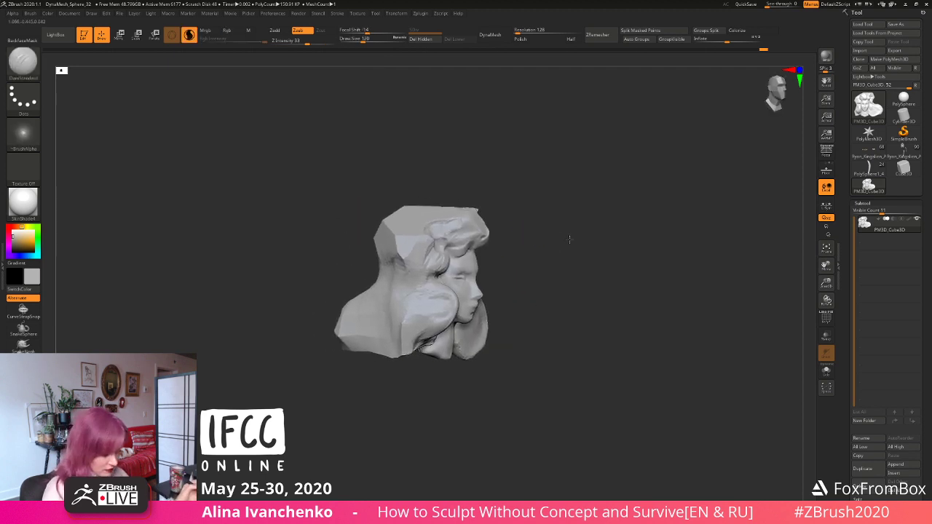
{"action": "mouse_move", "coordinate": [477, 188]}
{"action": "left_mouse_down"}
{"action": "mouse_move", "coordinate": [537, 241]}
{"action": "mouse_move", "coordinate": [441, 280]}
{"action": "left_mouse_up"}
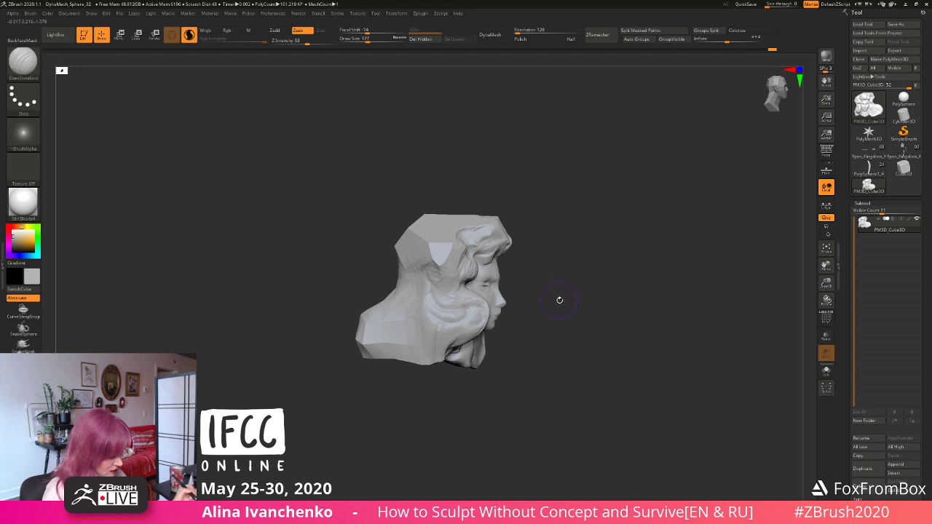
{"action": "left_click_drag", "start_coordinate": [560, 300], "coordinate": [554, 299]}
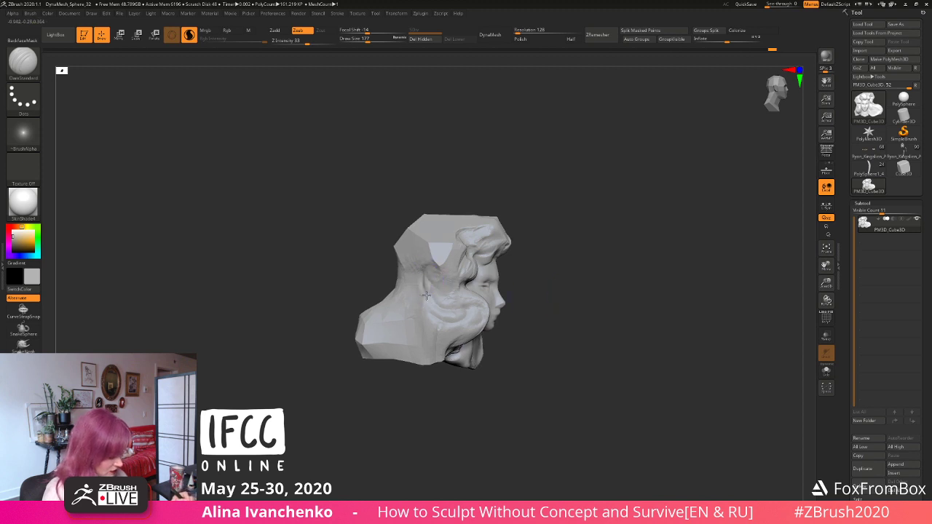
Step: Carve flowing grooves through the lower back hair with the DamStandard brush at draw size 177 and undo the last stroke
{"action": "left_click_drag", "start_coordinate": [426, 295], "coordinate": [419, 286]}
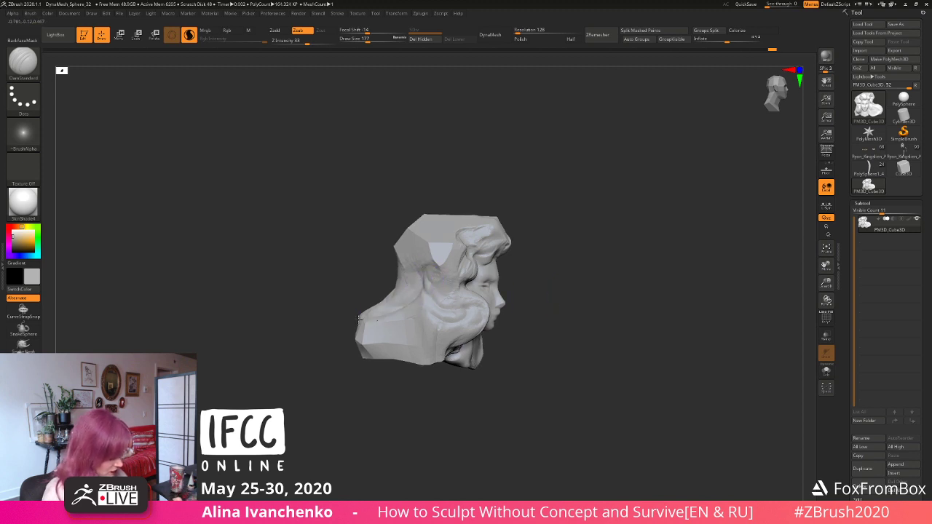
{"action": "mouse_move", "coordinate": [360, 323]}
{"action": "left_mouse_down"}
{"action": "mouse_move", "coordinate": [375, 383]}
{"action": "mouse_move", "coordinate": [399, 376]}
{"action": "mouse_move", "coordinate": [376, 377]}
{"action": "mouse_move", "coordinate": [389, 379]}
{"action": "mouse_move", "coordinate": [404, 342]}
{"action": "left_mouse_up"}
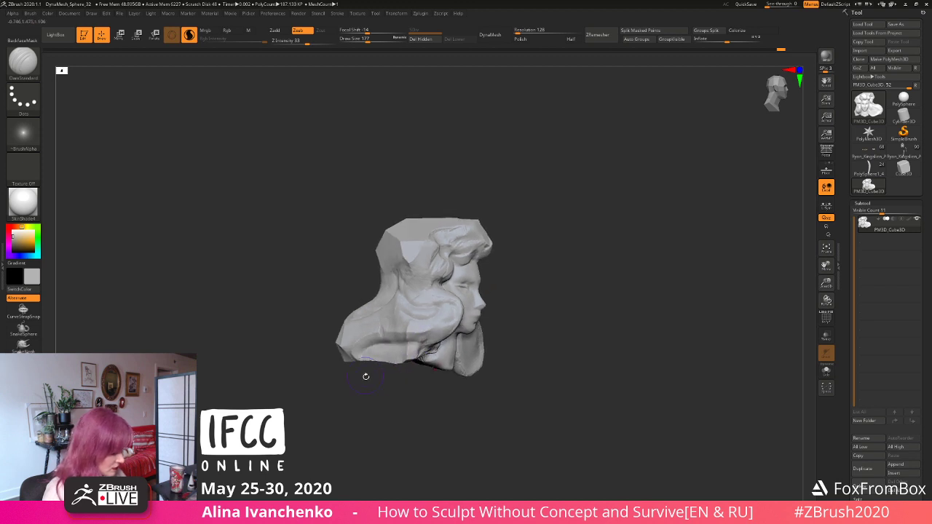
{"action": "mouse_move", "coordinate": [365, 377]}
{"action": "left_mouse_down"}
{"action": "mouse_move", "coordinate": [367, 386]}
{"action": "mouse_move", "coordinate": [376, 336]}
{"action": "left_mouse_up"}
{"action": "key", "text": "ctrl+z"}
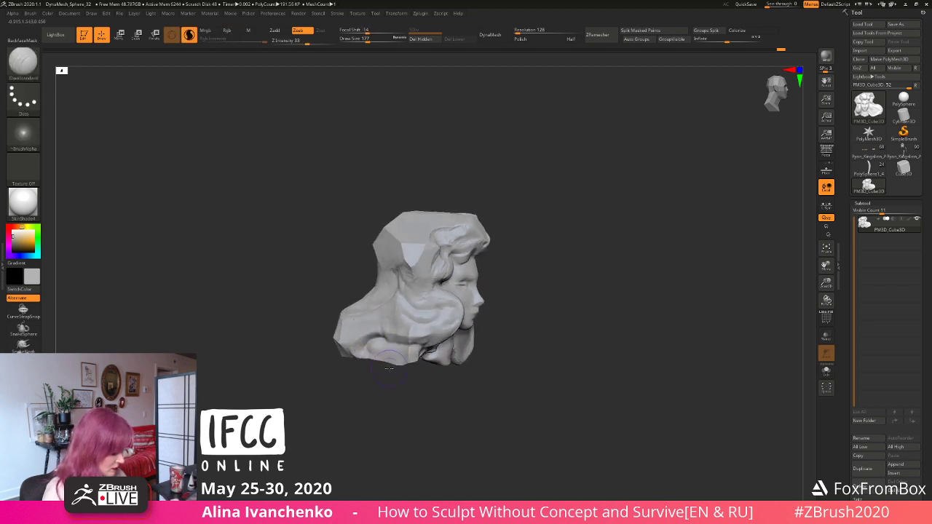
Step: Build up the neck base toward the shoulder beneath the side curl with the ClayBuildup brush at draw size 245, smoothing the surface
{"action": "mouse_move", "coordinate": [389, 368]}
{"action": "left_mouse_down"}
{"action": "mouse_move", "coordinate": [391, 347]}
{"action": "mouse_move", "coordinate": [385, 379]}
{"action": "mouse_move", "coordinate": [531, 245]}
{"action": "mouse_move", "coordinate": [529, 292]}
{"action": "left_mouse_up"}
{"action": "key", "text": "b"}
{"action": "key", "text": "c"}
{"action": "key", "text": "b"}
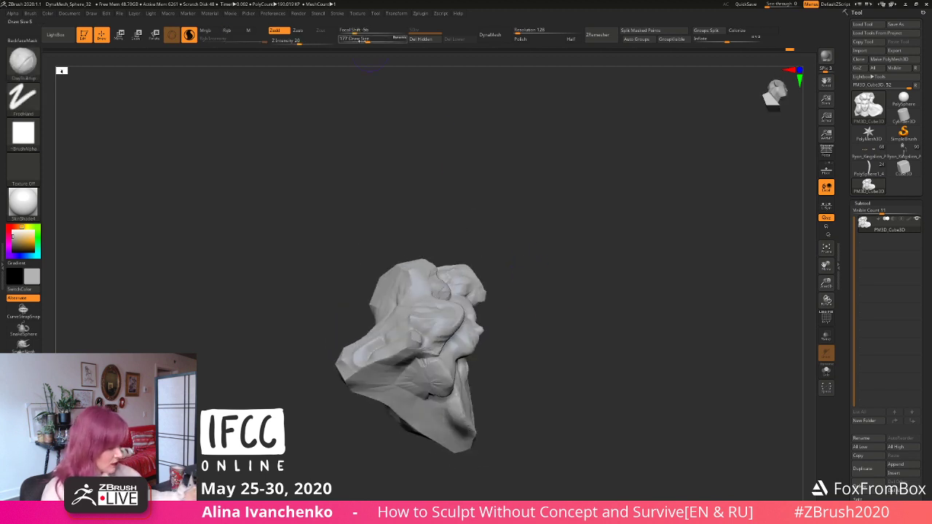
{"action": "left_click", "coordinate": [372, 39]}
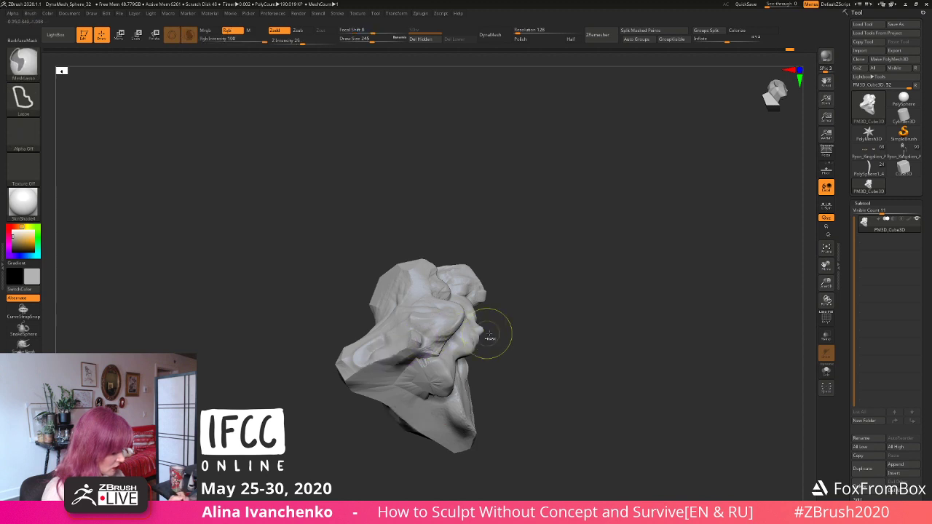
{"action": "mouse_move", "coordinate": [490, 333]}
{"action": "left_mouse_down", "text": "shift"}
{"action": "mouse_move", "coordinate": [551, 371]}
{"action": "mouse_move", "coordinate": [586, 328]}
{"action": "mouse_move", "coordinate": [481, 368]}
{"action": "mouse_move", "coordinate": [537, 353]}
{"action": "mouse_move", "coordinate": [442, 365]}
{"action": "left_mouse_up", "text": "shift"}
{"action": "mouse_move", "coordinate": [401, 411]}
{"action": "left_mouse_down"}
{"action": "mouse_move", "coordinate": [441, 363]}
{"action": "mouse_move", "coordinate": [496, 327]}
{"action": "mouse_move", "coordinate": [404, 342]}
{"action": "mouse_move", "coordinate": [551, 281]}
{"action": "mouse_move", "coordinate": [449, 332]}
{"action": "mouse_move", "coordinate": [560, 328]}
{"action": "mouse_move", "coordinate": [554, 345]}
{"action": "left_mouse_up"}
{"action": "mouse_move", "coordinate": [431, 394]}
{"action": "left_mouse_down", "text": "ctrl"}
{"action": "mouse_move", "coordinate": [421, 377]}
{"action": "mouse_move", "coordinate": [385, 371]}
{"action": "mouse_move", "coordinate": [427, 384]}
{"action": "left_mouse_up", "text": "ctrl"}
{"action": "mouse_move", "coordinate": [563, 295]}
{"action": "left_mouse_down", "text": "alt"}
{"action": "mouse_move", "coordinate": [558, 319]}
{"action": "mouse_move", "coordinate": [525, 304]}
{"action": "mouse_move", "coordinate": [431, 362]}
{"action": "left_mouse_up", "text": "alt"}
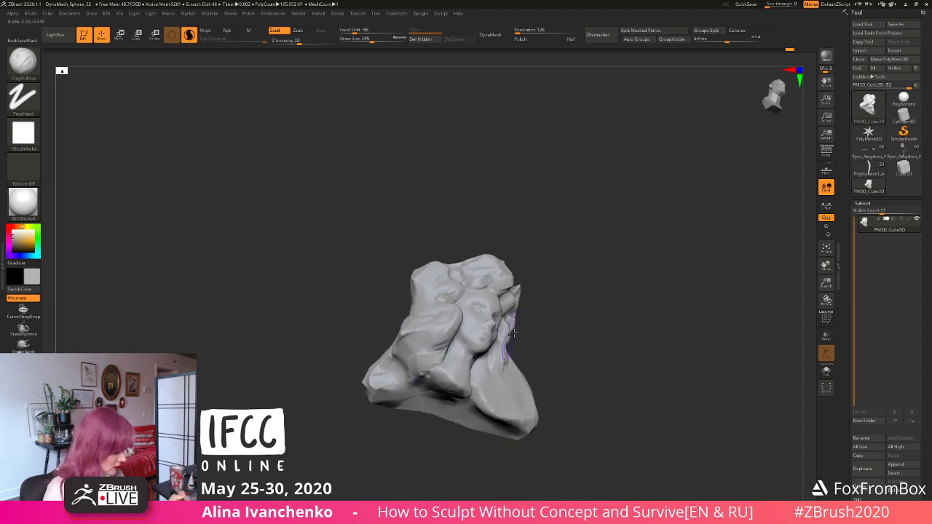
Step: Shape the shoulder and the underside of the adjoining back hair with the ClayBuildup brush at draw size 245
{"action": "mouse_move", "coordinate": [513, 333]}
{"action": "left_mouse_down"}
{"action": "mouse_move", "coordinate": [573, 345]}
{"action": "mouse_move", "coordinate": [560, 341]}
{"action": "left_mouse_up"}
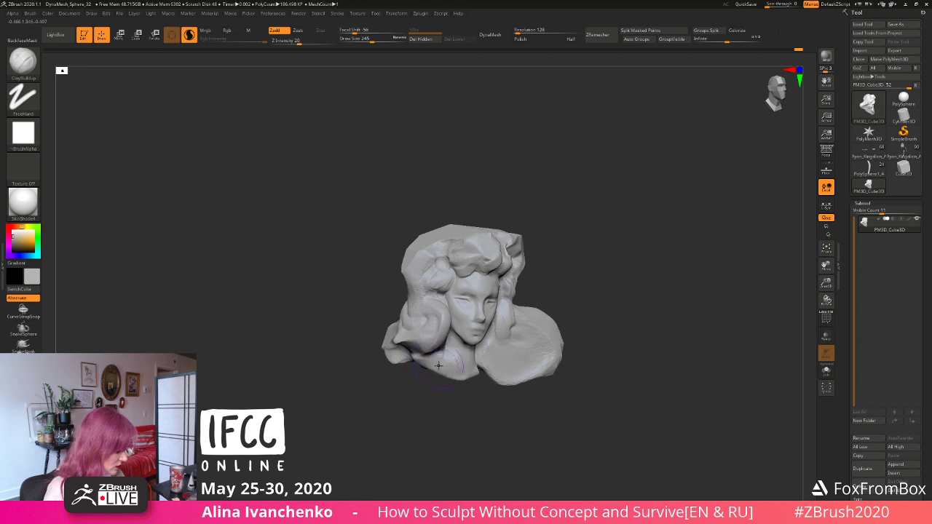
{"action": "mouse_move", "coordinate": [437, 407]}
{"action": "left_mouse_down"}
{"action": "mouse_move", "coordinate": [413, 413]}
{"action": "mouse_move", "coordinate": [423, 423]}
{"action": "mouse_move", "coordinate": [491, 354]}
{"action": "mouse_move", "coordinate": [391, 341]}
{"action": "mouse_move", "coordinate": [401, 339]}
{"action": "left_mouse_up"}
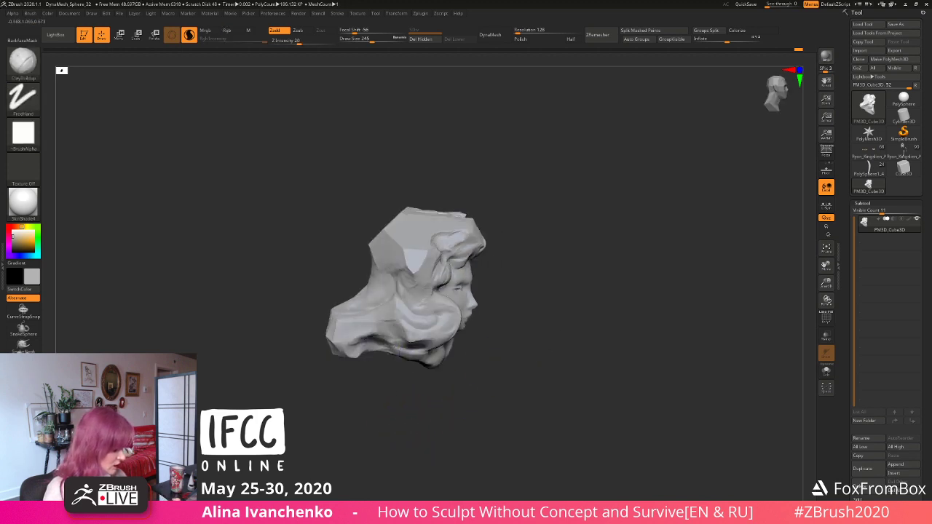
{"action": "mouse_move", "coordinate": [353, 421]}
{"action": "left_mouse_down", "text": "shift"}
{"action": "mouse_move", "coordinate": [470, 384]}
{"action": "mouse_move", "coordinate": [396, 382]}
{"action": "left_mouse_up", "text": "shift"}
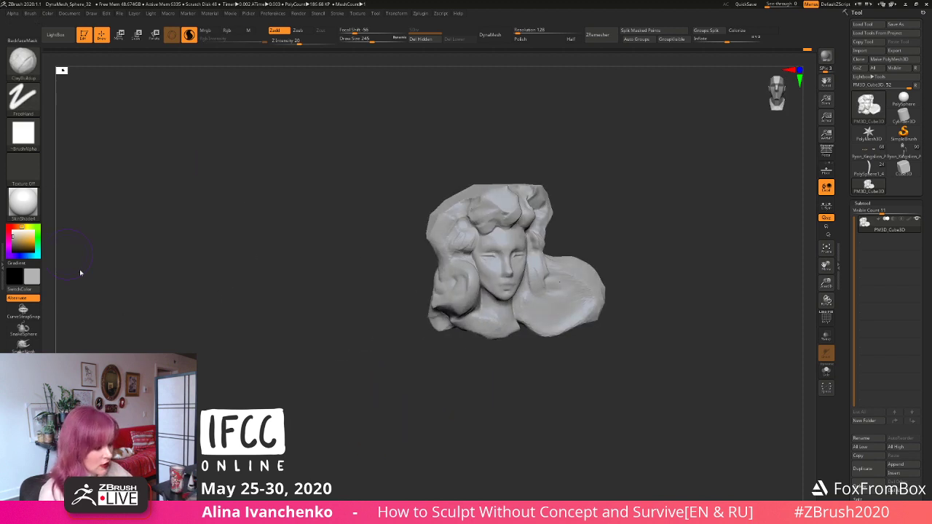
Step: Switch the sculpt's material to MatCap Gray and reduce the ClayBuildup brush's draw size
{"action": "left_click", "coordinate": [23, 203]}
{"action": "left_click", "coordinate": [173, 211]}
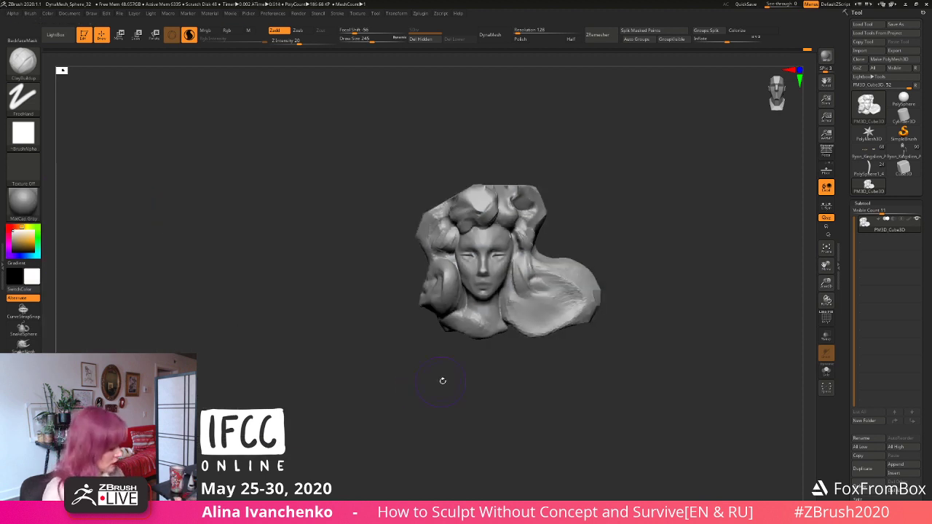
{"action": "mouse_move", "coordinate": [443, 380]}
{"action": "left_mouse_down"}
{"action": "mouse_move", "coordinate": [371, 417]}
{"action": "mouse_move", "coordinate": [396, 403]}
{"action": "left_mouse_up"}
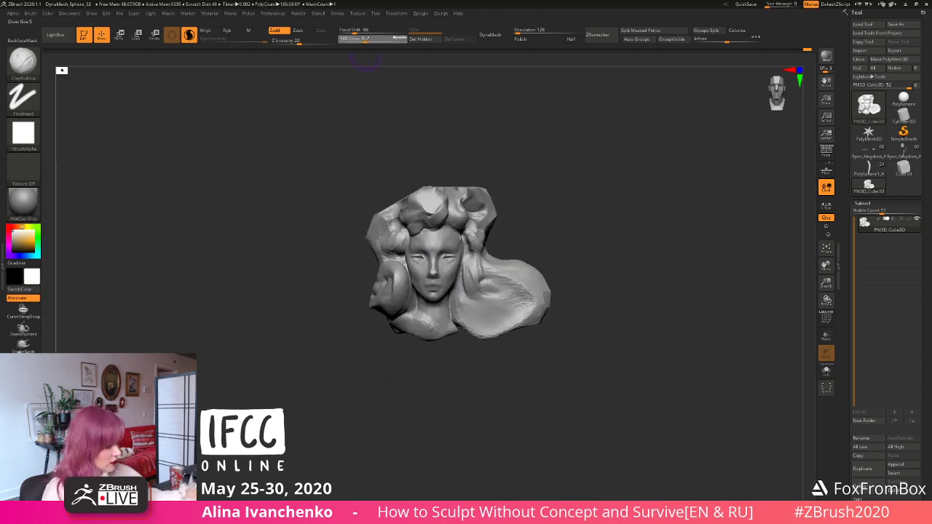
{"action": "key", "text": "shift"}
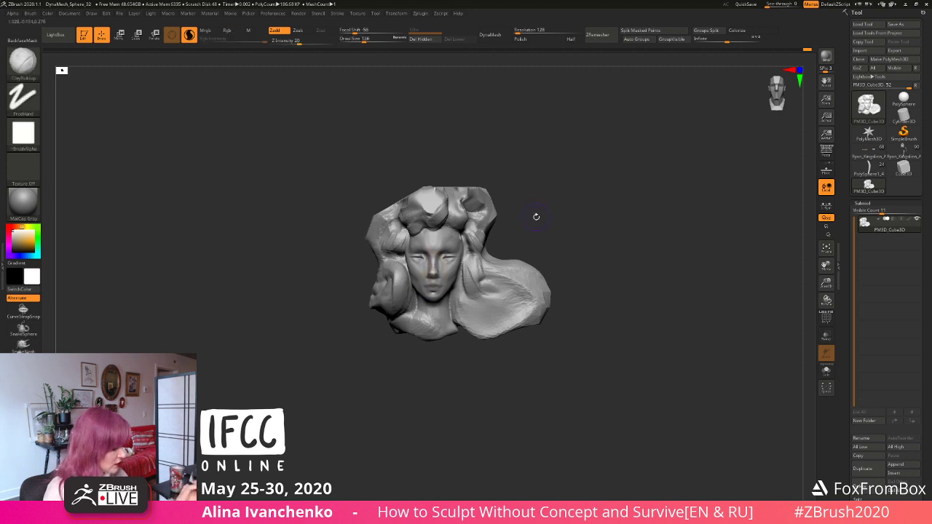
Step: Shape the hair strand beside the cheek with the ClayBuildup brush at draw size 136, smoothing the surface
{"action": "left_click_drag", "start_coordinate": [537, 214], "coordinate": [443, 239]}
{"action": "left_click_drag", "start_coordinate": [508, 258], "coordinate": [561, 228]}
{"action": "key", "text": "ctrl"}
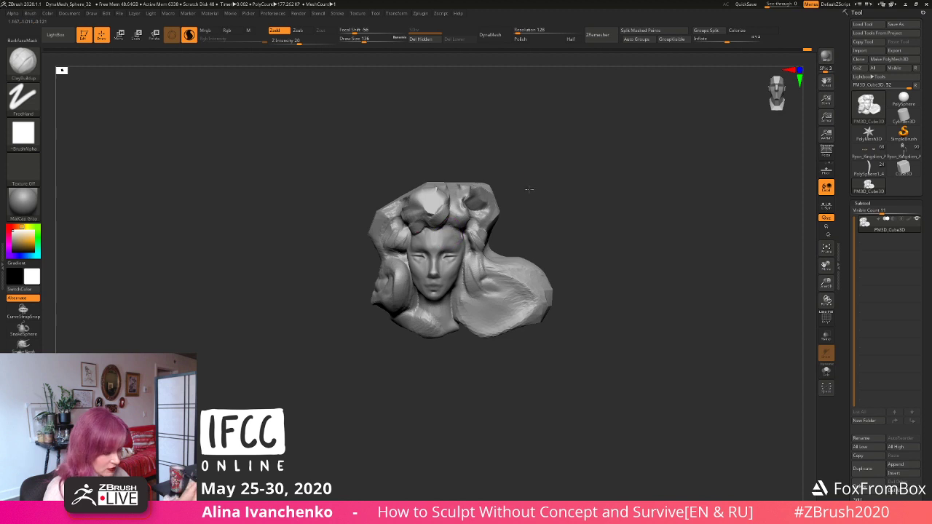
{"action": "mouse_move", "coordinate": [529, 189]}
{"action": "left_mouse_down", "text": "alt"}
{"action": "mouse_move", "coordinate": [509, 204]}
{"action": "mouse_move", "coordinate": [519, 199]}
{"action": "left_mouse_up", "text": "alt"}
{"action": "key", "text": "shift"}
{"action": "left_click_drag", "start_coordinate": [544, 248], "coordinate": [547, 209], "text": "alt"}
{"action": "left_click_drag", "start_coordinate": [503, 256], "coordinate": [458, 272], "text": "shift"}
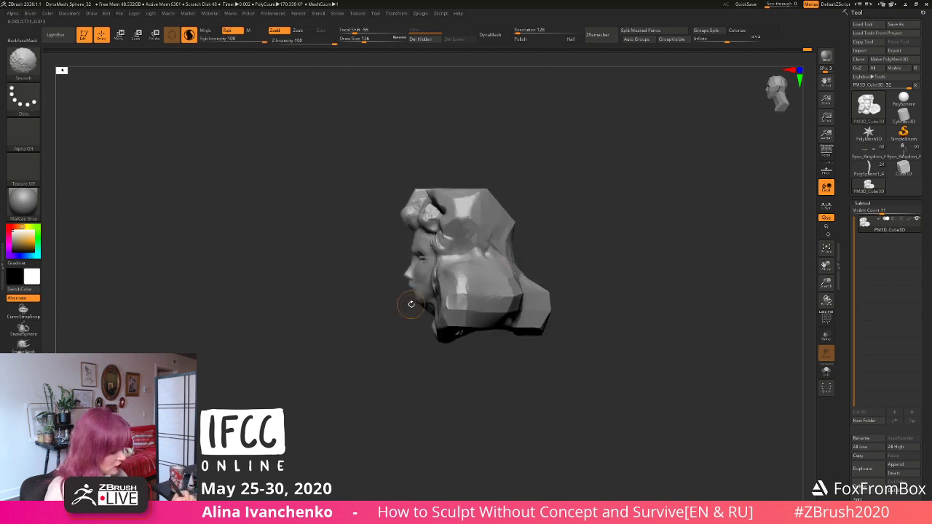
Step: Reshape the rounded side curl beside the jaw with the Move brush at draw sizes 209 and 202
{"action": "mouse_move", "coordinate": [411, 304]}
{"action": "left_mouse_down"}
{"action": "mouse_move", "coordinate": [502, 241]}
{"action": "mouse_move", "coordinate": [490, 228]}
{"action": "mouse_move", "coordinate": [473, 237]}
{"action": "mouse_move", "coordinate": [494, 229]}
{"action": "mouse_move", "coordinate": [466, 168]}
{"action": "left_mouse_up"}
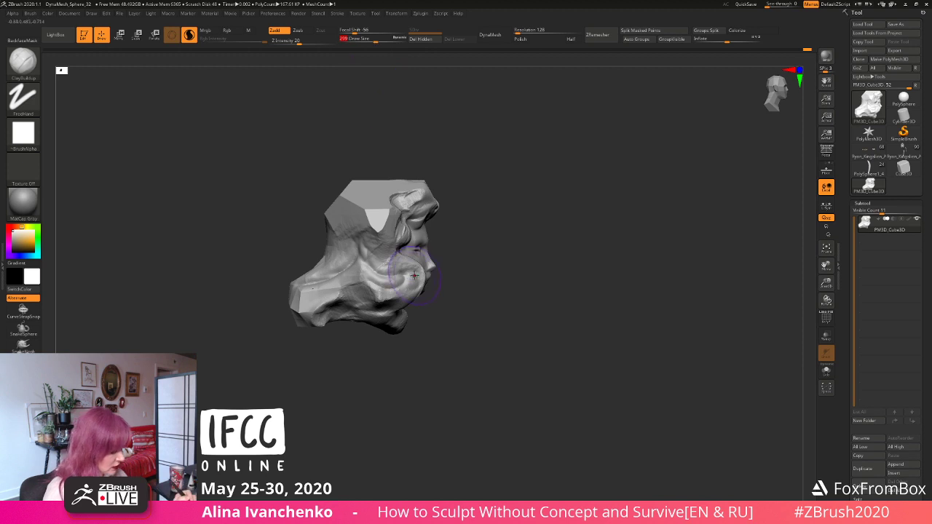
{"action": "key", "text": "shift"}
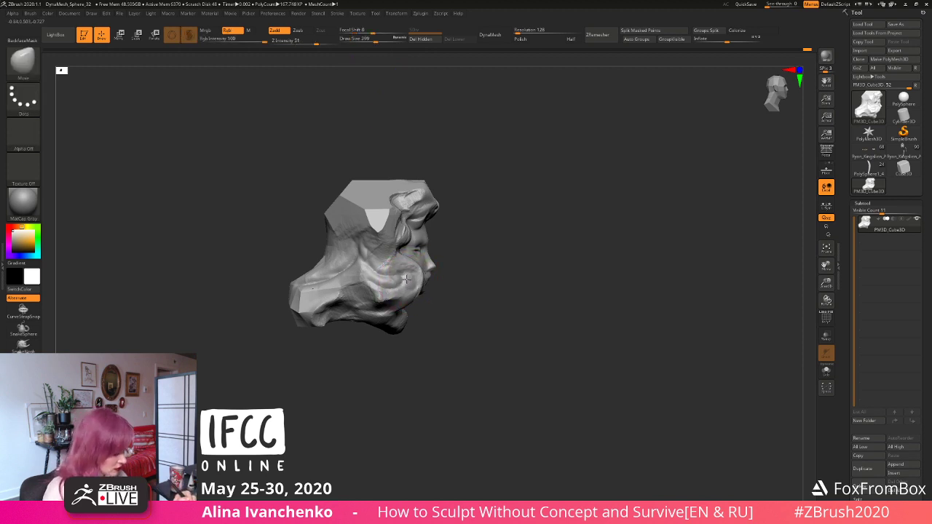
{"action": "left_click_drag", "start_coordinate": [393, 293], "coordinate": [381, 306]}
{"action": "mouse_move", "coordinate": [395, 364]}
{"action": "left_mouse_down"}
{"action": "mouse_move", "coordinate": [377, 366]}
{"action": "mouse_move", "coordinate": [379, 389]}
{"action": "left_mouse_up"}
{"action": "left_click", "coordinate": [369, 40]}
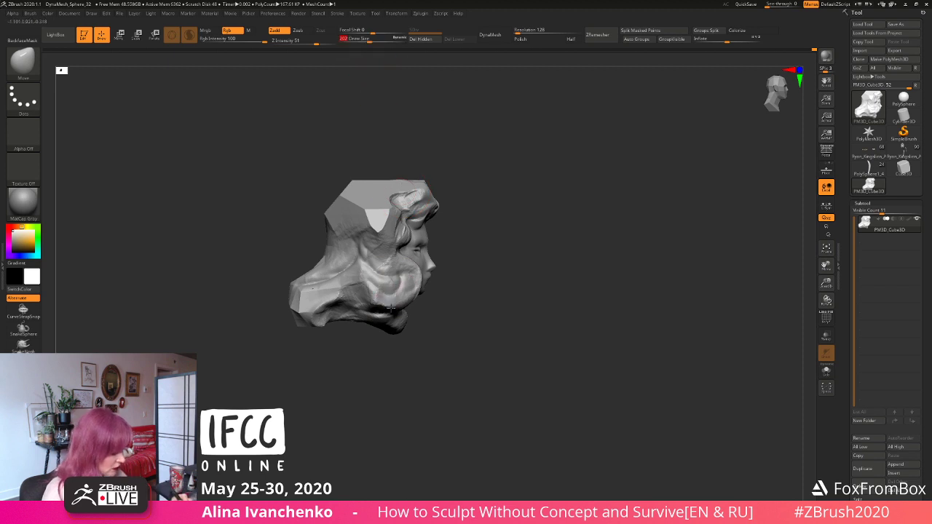
{"action": "left_click_drag", "start_coordinate": [434, 330], "coordinate": [385, 366]}
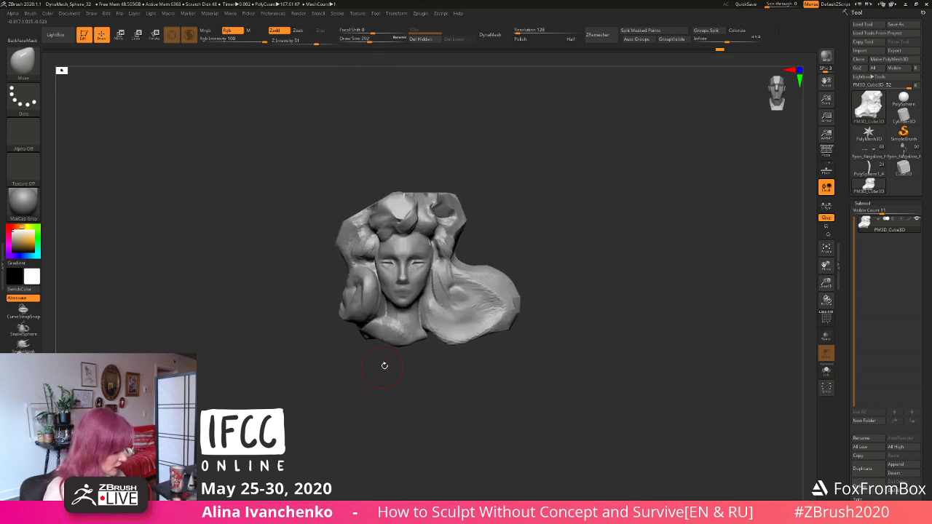
Step: Adjust the jawline and the adjoining hair edge with the Move brush at draw size 118
{"action": "left_click", "coordinate": [366, 40]}
{"action": "left_click_drag", "start_coordinate": [491, 162], "coordinate": [469, 166]}
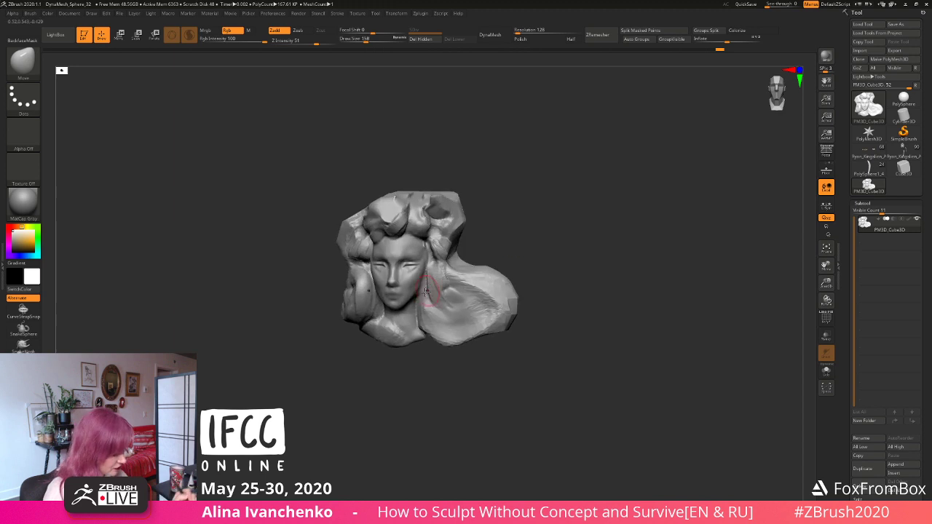
{"action": "left_click_drag", "start_coordinate": [437, 286], "coordinate": [447, 272]}
{"action": "left_click_drag", "start_coordinate": [487, 217], "coordinate": [508, 219]}
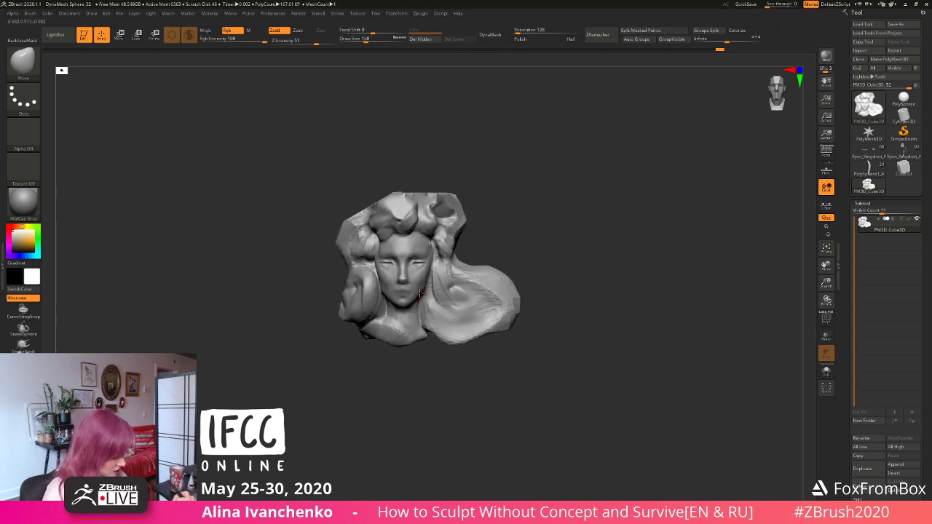
{"action": "mouse_move", "coordinate": [518, 231]}
{"action": "left_mouse_down"}
{"action": "mouse_move", "coordinate": [495, 236]}
{"action": "mouse_move", "coordinate": [518, 230]}
{"action": "left_mouse_up"}
{"action": "mouse_move", "coordinate": [521, 223]}
{"action": "left_mouse_down", "text": "ctrl"}
{"action": "mouse_move", "coordinate": [537, 238]}
{"action": "mouse_move", "coordinate": [493, 223]}
{"action": "mouse_move", "coordinate": [525, 234]}
{"action": "left_mouse_up", "text": "ctrl"}
{"action": "left_click_drag", "start_coordinate": [827, 284], "coordinate": [816, 339]}
{"action": "left_click_drag", "start_coordinate": [651, 189], "coordinate": [660, 202]}
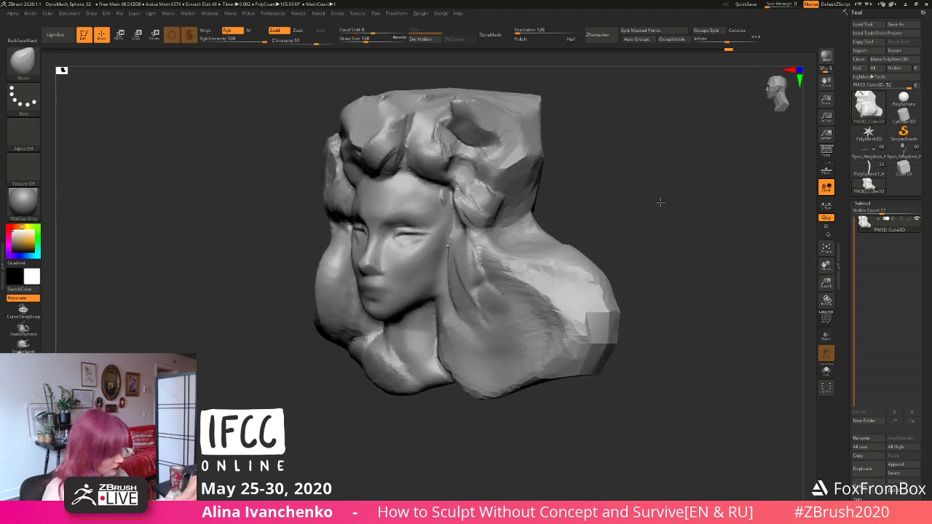
Step: Refine the cheek and chin contours with the Move brush at draw size 80, smoothing the face
{"action": "left_click_drag", "start_coordinate": [368, 39], "coordinate": [364, 39]}
{"action": "key", "text": "shift"}
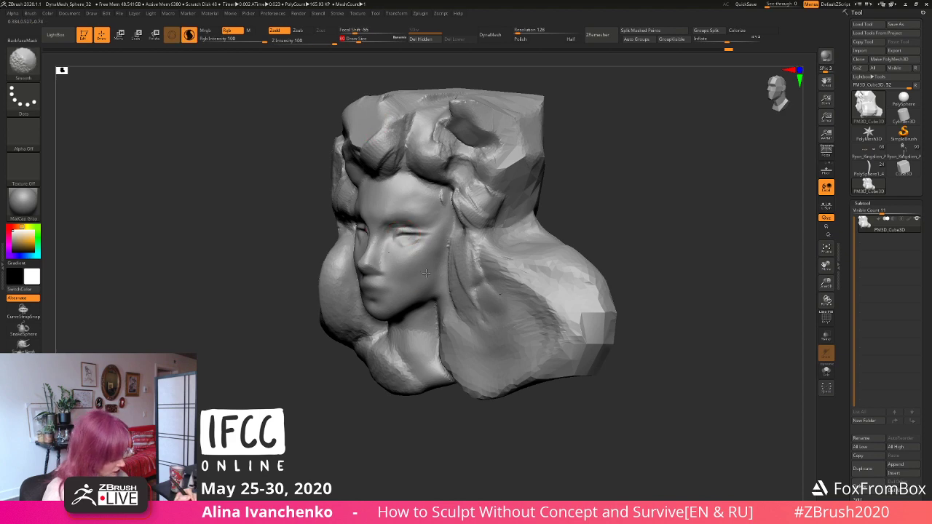
{"action": "mouse_move", "coordinate": [348, 431]}
{"action": "left_mouse_down"}
{"action": "mouse_move", "coordinate": [402, 435]}
{"action": "mouse_move", "coordinate": [419, 416]}
{"action": "left_mouse_up"}
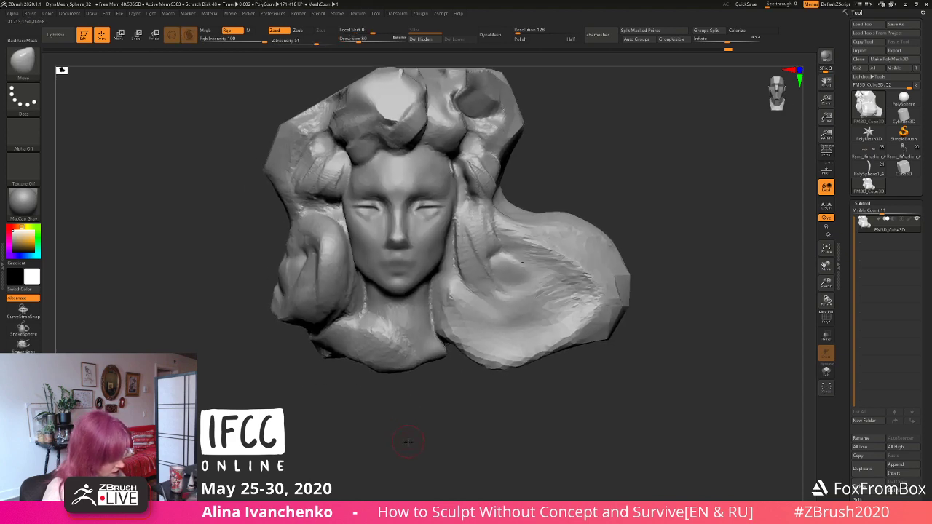
{"action": "key", "text": "shift"}
{"action": "mouse_move", "coordinate": [347, 427]}
{"action": "left_mouse_down"}
{"action": "mouse_move", "coordinate": [366, 402]}
{"action": "mouse_move", "coordinate": [356, 431]}
{"action": "mouse_move", "coordinate": [382, 437]}
{"action": "left_mouse_up"}
{"action": "left_click_drag", "start_coordinate": [628, 207], "coordinate": [633, 146], "text": "ctrl"}
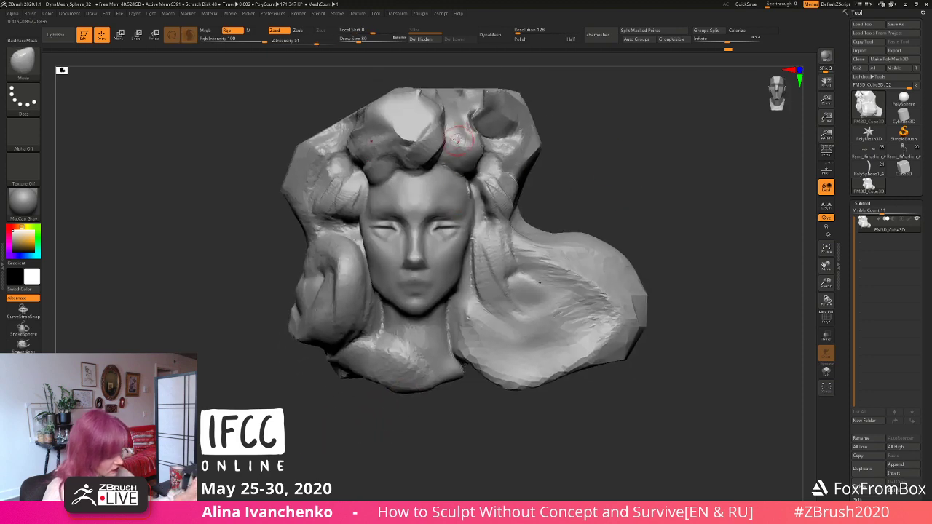
{"action": "left_click_drag", "start_coordinate": [574, 112], "coordinate": [563, 113], "text": "alt"}
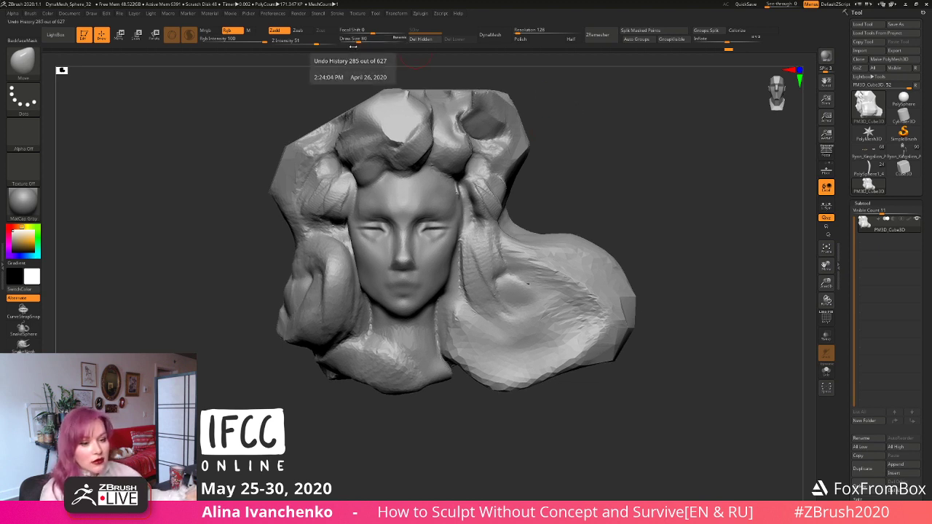
Step: Adjust the face outline with the Move brush at draw size 104 and smooth the forehead and temple
{"action": "left_click_drag", "start_coordinate": [356, 40], "coordinate": [361, 40]}
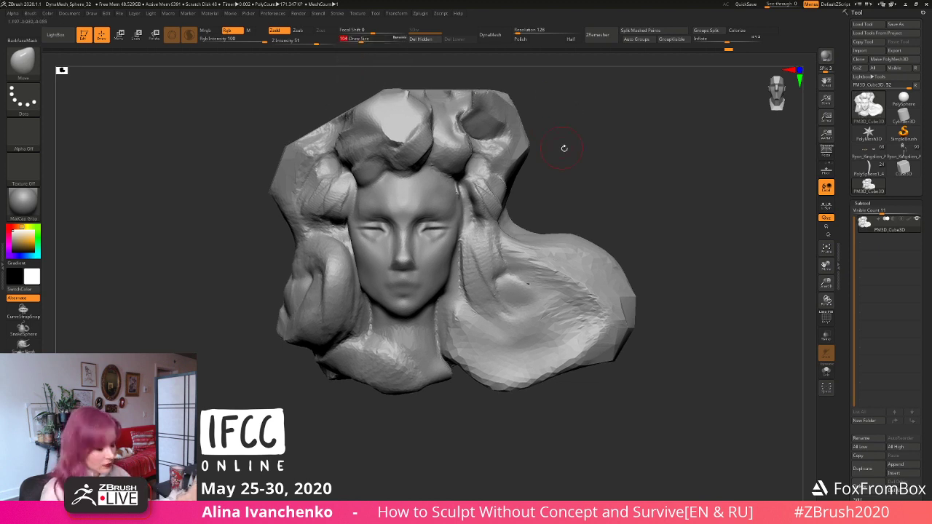
{"action": "mouse_move", "coordinate": [564, 148]}
{"action": "left_mouse_down"}
{"action": "mouse_move", "coordinate": [551, 170]}
{"action": "mouse_move", "coordinate": [521, 153]}
{"action": "mouse_move", "coordinate": [448, 154]}
{"action": "mouse_move", "coordinate": [547, 154]}
{"action": "left_mouse_up"}
{"action": "key", "text": "ctrl"}
{"action": "key", "text": "shift"}
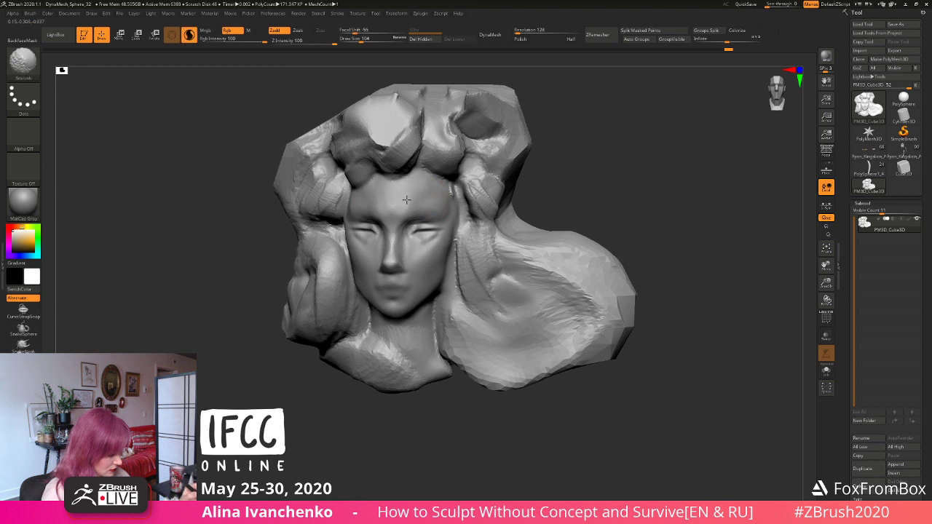
{"action": "left_click_drag", "start_coordinate": [400, 195], "coordinate": [498, 147], "text": "shift"}
{"action": "left_click_drag", "start_coordinate": [572, 121], "coordinate": [571, 110]}
{"action": "left_click_drag", "start_coordinate": [445, 233], "coordinate": [450, 211], "text": "shift"}
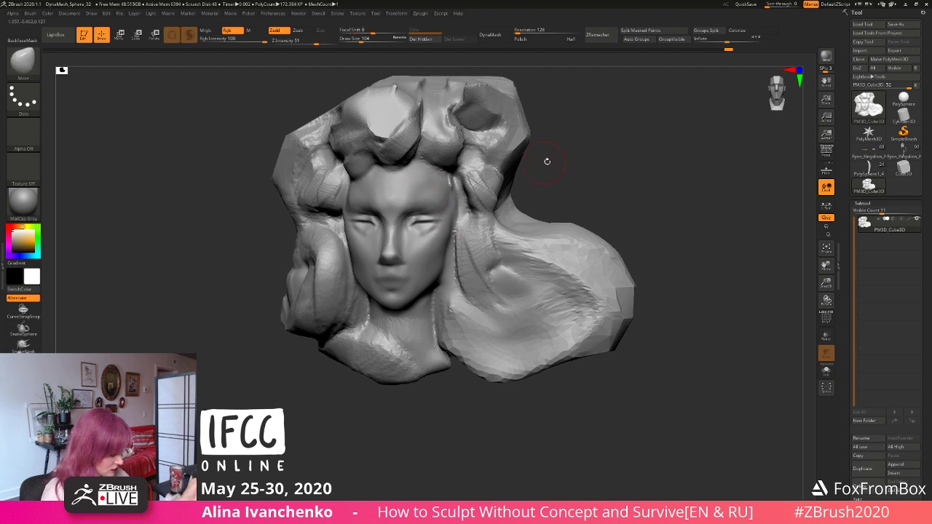
{"action": "mouse_move", "coordinate": [547, 162]}
{"action": "left_mouse_down"}
{"action": "mouse_move", "coordinate": [576, 158]}
{"action": "mouse_move", "coordinate": [564, 170]}
{"action": "left_mouse_up"}
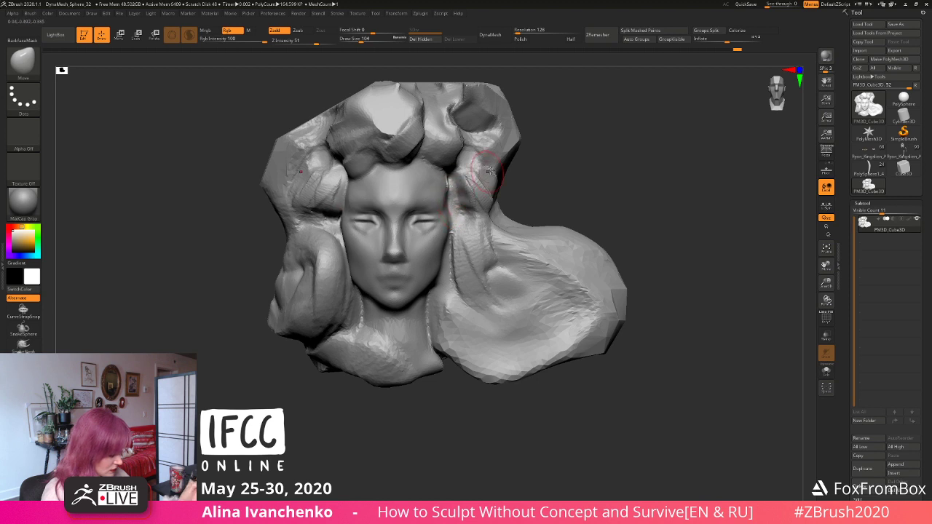
Step: Refine the nose and inner cheeks with the Move brush at draw size 54, smoothing the nose
{"action": "mouse_move", "coordinate": [573, 138]}
{"action": "left_mouse_down"}
{"action": "mouse_move", "coordinate": [570, 131]}
{"action": "mouse_move", "coordinate": [600, 178]}
{"action": "mouse_move", "coordinate": [566, 208]}
{"action": "mouse_move", "coordinate": [525, 211]}
{"action": "left_mouse_up"}
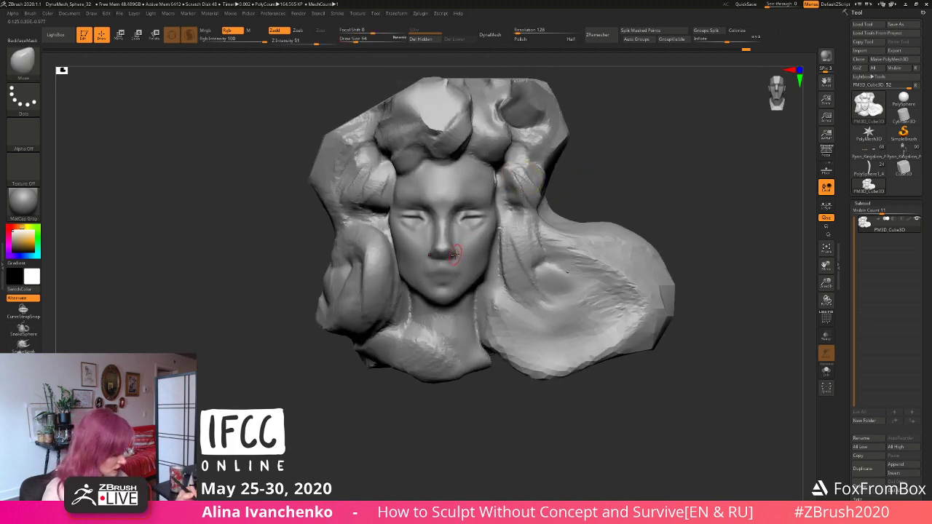
{"action": "mouse_move", "coordinate": [597, 166]}
{"action": "left_mouse_down"}
{"action": "mouse_move", "coordinate": [580, 179]}
{"action": "mouse_move", "coordinate": [646, 162]}
{"action": "mouse_move", "coordinate": [605, 160]}
{"action": "mouse_move", "coordinate": [597, 191]}
{"action": "left_mouse_up"}
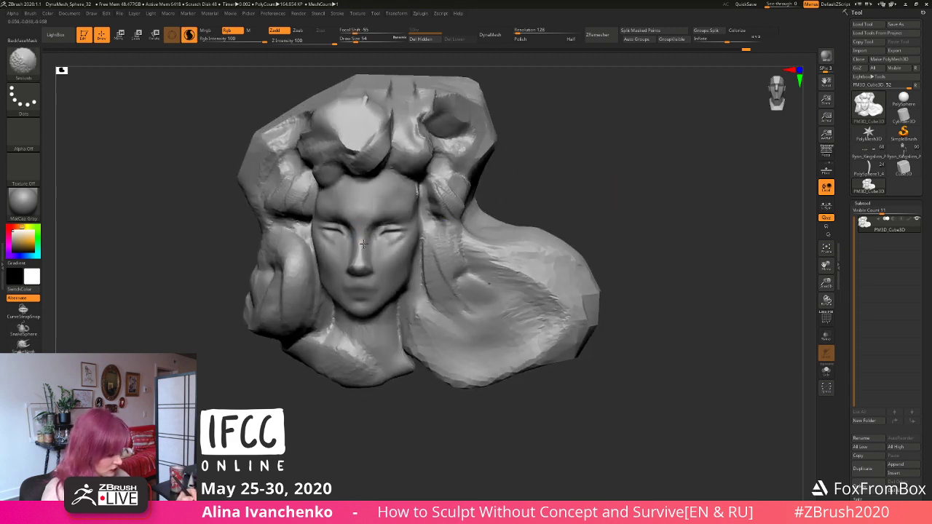
{"action": "mouse_move", "coordinate": [534, 138]}
{"action": "left_mouse_down", "text": "ctrl"}
{"action": "mouse_move", "coordinate": [558, 160]}
{"action": "mouse_move", "coordinate": [535, 174]}
{"action": "mouse_move", "coordinate": [559, 151]}
{"action": "mouse_move", "coordinate": [570, 158]}
{"action": "left_mouse_up", "text": "ctrl"}
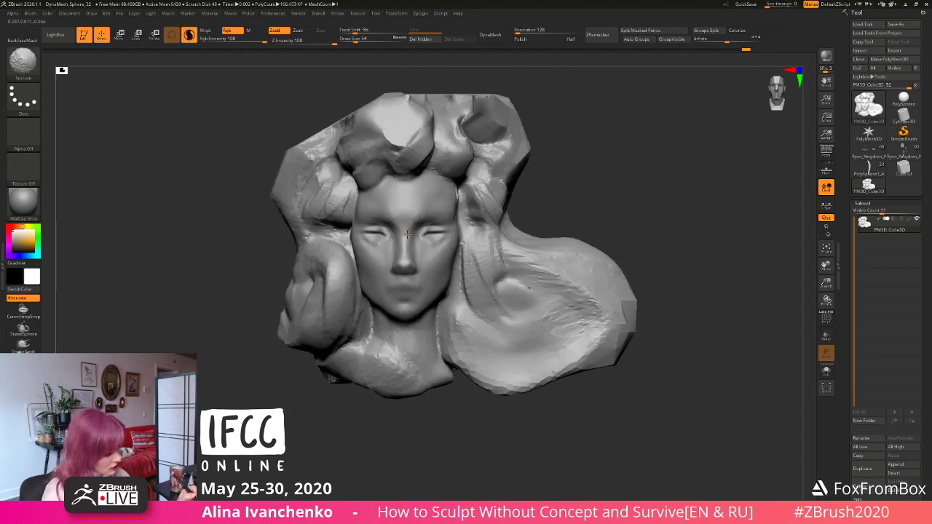
{"action": "left_click_drag", "start_coordinate": [421, 256], "coordinate": [422, 261], "text": "shift"}
Step: Build up the closed eyelids with the ClayBuildup brush at draw size 54 and smooth the eye area
{"action": "mouse_move", "coordinate": [526, 177]}
{"action": "left_mouse_down", "text": "ctrl"}
{"action": "mouse_move", "coordinate": [550, 161]}
{"action": "mouse_move", "coordinate": [514, 172]}
{"action": "mouse_move", "coordinate": [541, 175]}
{"action": "mouse_move", "coordinate": [556, 136]}
{"action": "mouse_move", "coordinate": [447, 204]}
{"action": "left_mouse_up", "text": "ctrl"}
{"action": "key", "text": "b"}
{"action": "key", "text": "d"}
{"action": "key", "text": "s"}
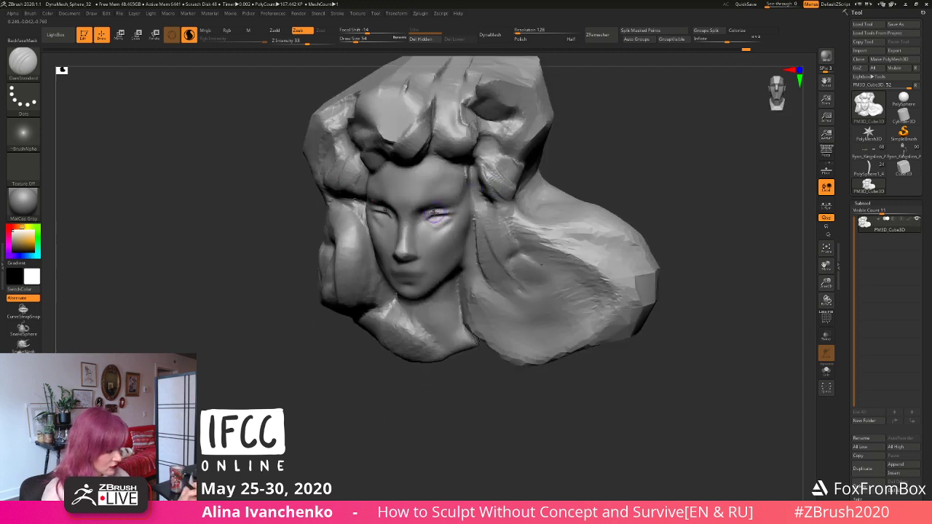
{"action": "key", "text": "b"}
{"action": "key", "text": "c"}
{"action": "key", "text": "b"}
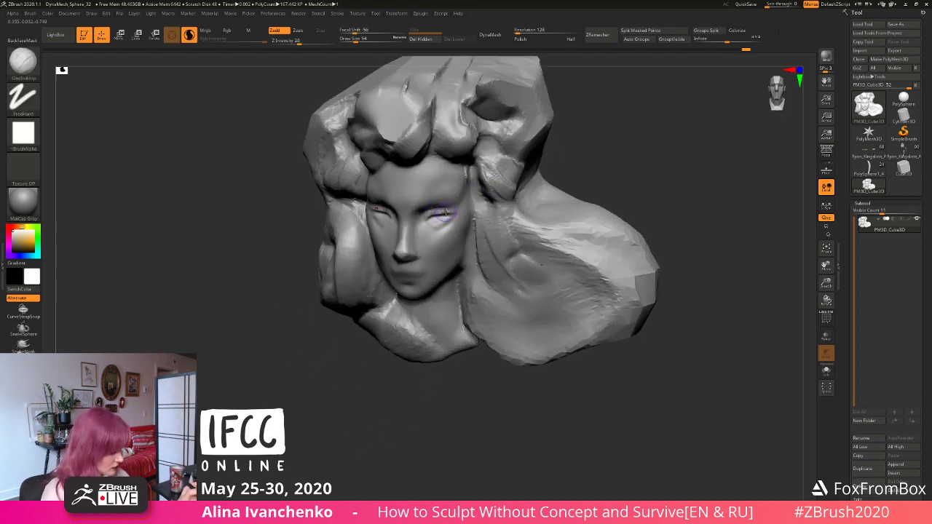
{"action": "mouse_move", "coordinate": [528, 183]}
{"action": "left_mouse_down"}
{"action": "mouse_move", "coordinate": [612, 153]}
{"action": "mouse_move", "coordinate": [578, 171]}
{"action": "mouse_move", "coordinate": [429, 207]}
{"action": "left_mouse_up"}
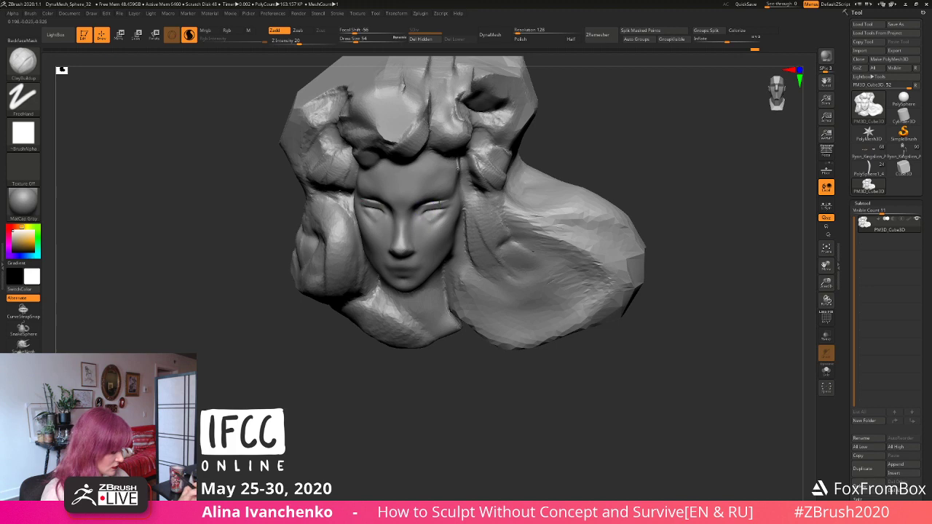
{"action": "mouse_move", "coordinate": [587, 150]}
{"action": "left_mouse_down", "text": "shift"}
{"action": "mouse_move", "coordinate": [597, 143]}
{"action": "mouse_move", "coordinate": [576, 167]}
{"action": "left_mouse_up", "text": "shift"}
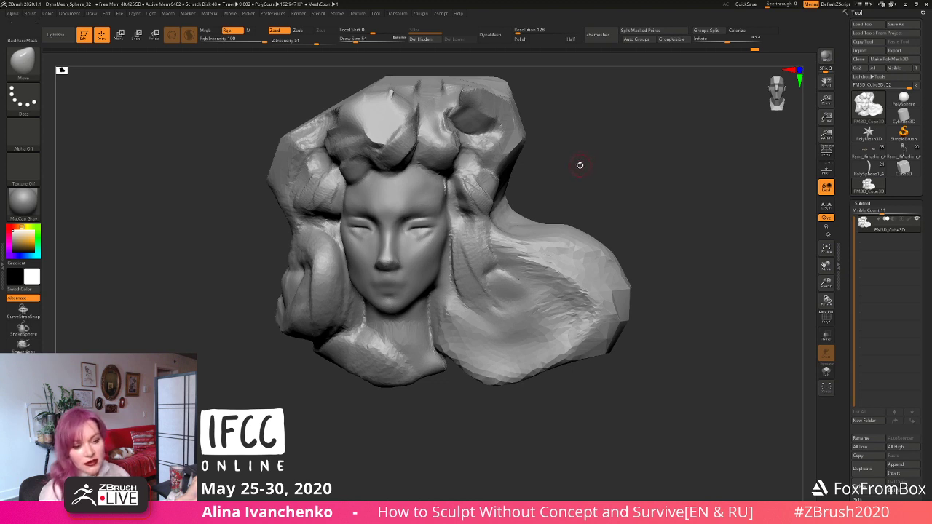
Step: Adjust the shape of the closed eyes and upper cheeks with the Move brush at draw size 54
{"action": "left_click_drag", "start_coordinate": [592, 159], "coordinate": [583, 161]}
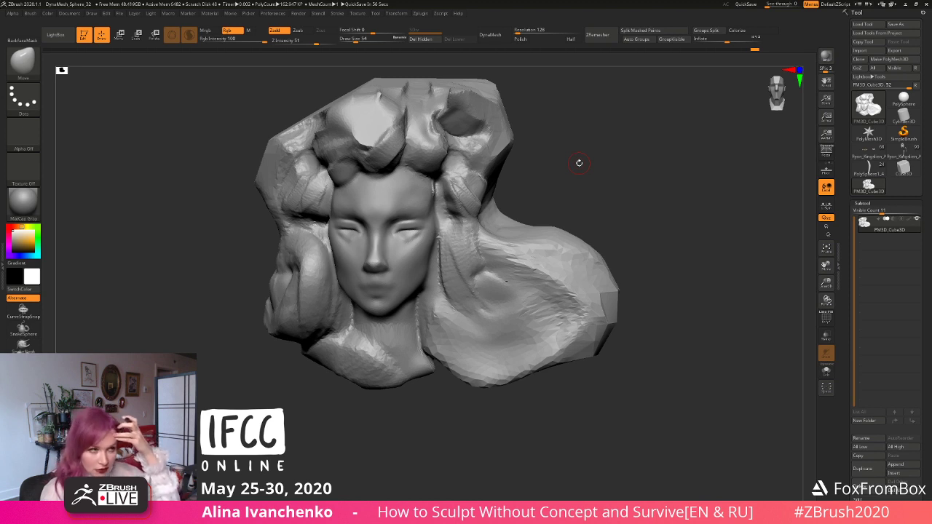
{"action": "left_click_drag", "start_coordinate": [564, 168], "coordinate": [561, 188]}
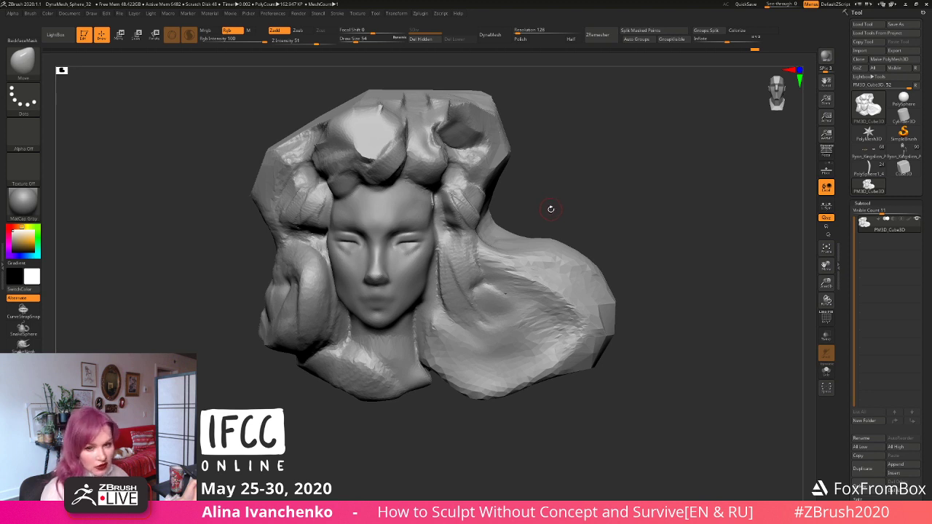
{"action": "mouse_move", "coordinate": [554, 185]}
{"action": "left_mouse_down"}
{"action": "mouse_move", "coordinate": [546, 197]}
{"action": "mouse_move", "coordinate": [402, 251]}
{"action": "left_mouse_up"}
{"action": "mouse_move", "coordinate": [543, 204]}
{"action": "left_mouse_down"}
{"action": "mouse_move", "coordinate": [579, 152]}
{"action": "mouse_move", "coordinate": [527, 189]}
{"action": "left_mouse_up"}
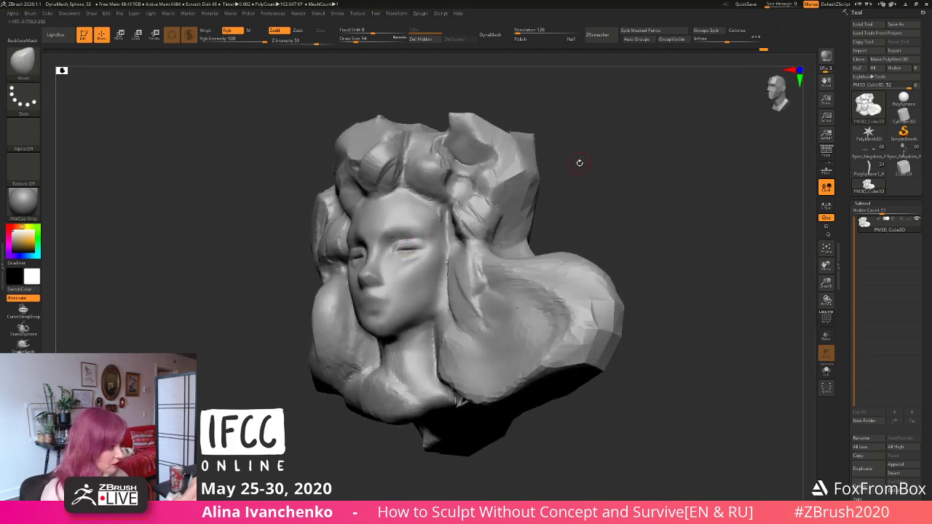
{"action": "left_click_drag", "start_coordinate": [578, 162], "coordinate": [572, 172]}
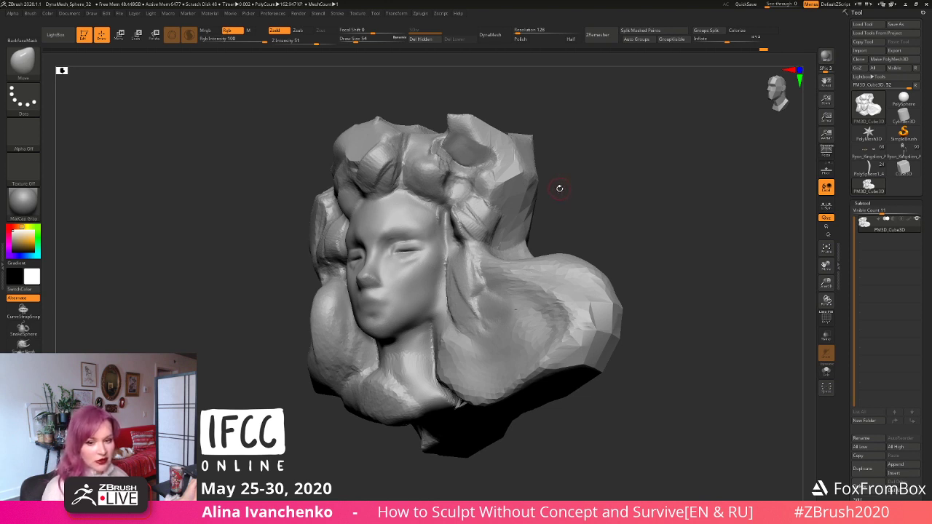
{"action": "left_click_drag", "start_coordinate": [566, 173], "coordinate": [563, 180]}
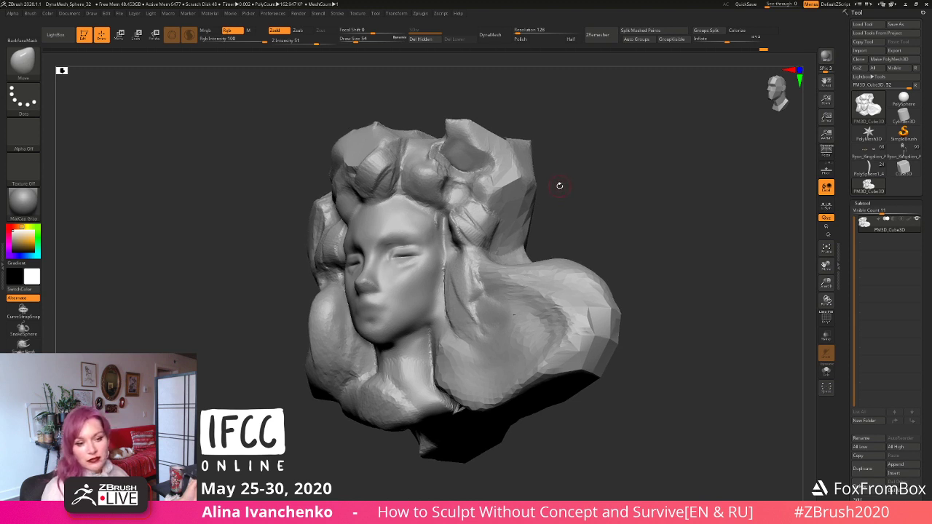
{"action": "left_click_drag", "start_coordinate": [563, 183], "coordinate": [568, 179]}
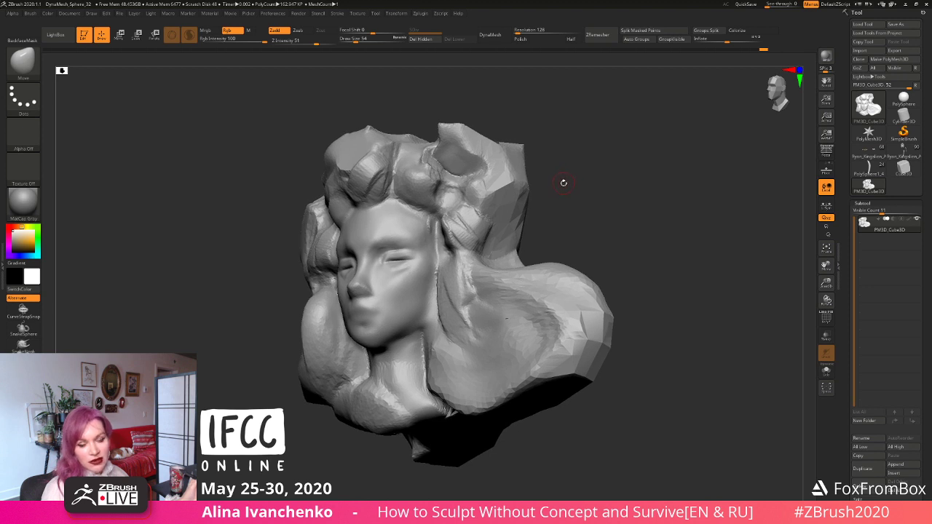
{"action": "left_click_drag", "start_coordinate": [564, 181], "coordinate": [546, 210]}
{"action": "key", "text": "b"}
{"action": "key", "text": "c"}
{"action": "key", "text": "b"}
{"action": "left_click_drag", "start_coordinate": [387, 267], "coordinate": [418, 263]}
{"action": "key", "text": "ctrl+z"}
Step: Carve the closed eyelid lines and inner eye corners with the DamStandard brush at draw size 54
{"action": "key", "text": "b"}
{"action": "key", "text": "d"}
{"action": "key", "text": "s"}
{"action": "mouse_move", "coordinate": [581, 195]}
{"action": "left_mouse_down"}
{"action": "mouse_move", "coordinate": [567, 222]}
{"action": "mouse_move", "coordinate": [567, 188]}
{"action": "left_mouse_up"}
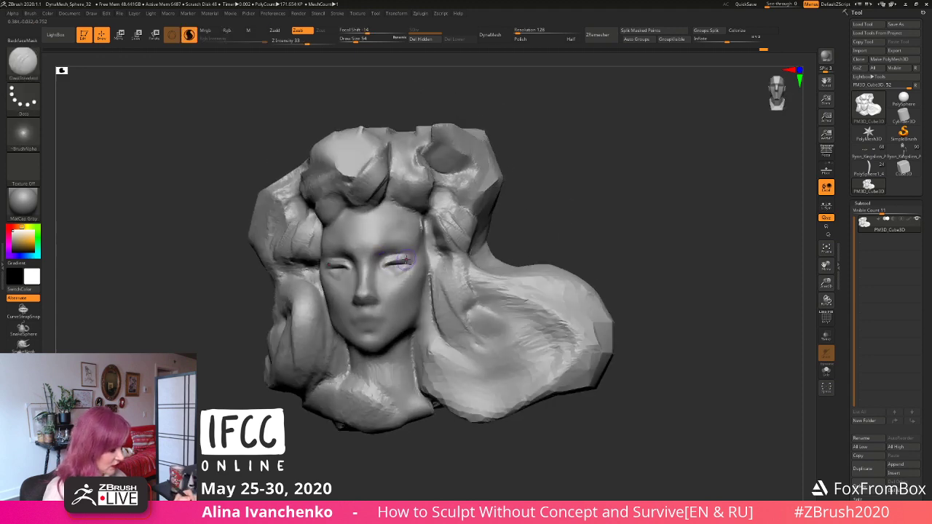
{"action": "mouse_move", "coordinate": [492, 234]}
{"action": "left_mouse_down"}
{"action": "mouse_move", "coordinate": [549, 216]}
{"action": "mouse_move", "coordinate": [381, 262]}
{"action": "left_mouse_up"}
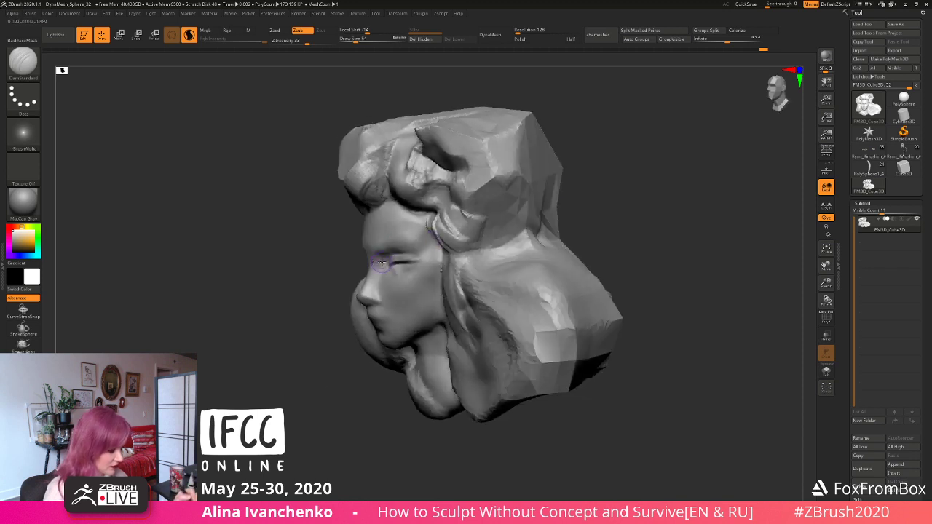
{"action": "left_click_drag", "start_coordinate": [626, 208], "coordinate": [381, 256]}
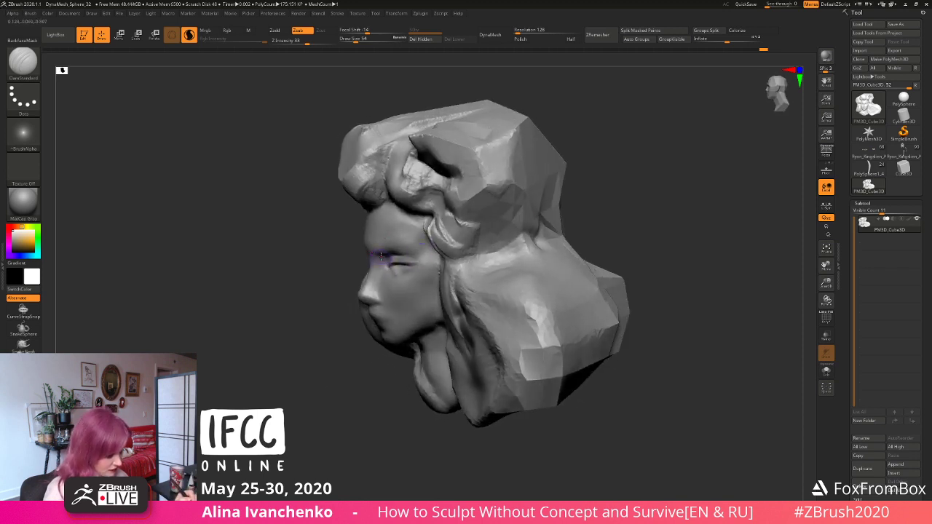
Step: Deepen the creases around the closed eyes from both sides with the DamStandard brush, smoothing the surface
{"action": "mouse_move", "coordinate": [625, 204]}
{"action": "left_mouse_down"}
{"action": "mouse_move", "coordinate": [614, 194]}
{"action": "mouse_move", "coordinate": [370, 285]}
{"action": "left_mouse_up"}
{"action": "mouse_move", "coordinate": [579, 187]}
{"action": "left_mouse_down"}
{"action": "mouse_move", "coordinate": [632, 176]}
{"action": "mouse_move", "coordinate": [600, 192]}
{"action": "mouse_move", "coordinate": [615, 199]}
{"action": "left_mouse_up"}
{"action": "mouse_move", "coordinate": [554, 198]}
{"action": "left_mouse_down"}
{"action": "mouse_move", "coordinate": [509, 202]}
{"action": "mouse_move", "coordinate": [386, 267]}
{"action": "left_mouse_up"}
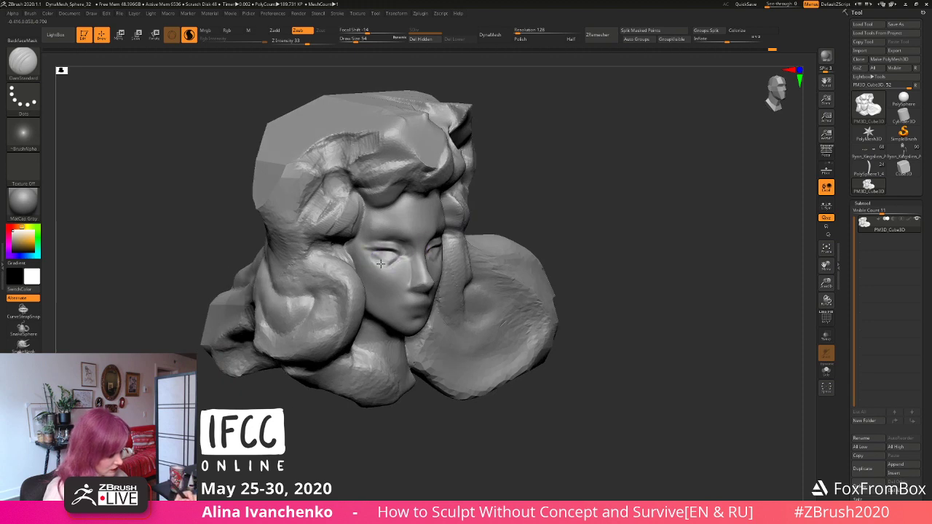
{"action": "mouse_move", "coordinate": [543, 195]}
{"action": "left_mouse_down"}
{"action": "mouse_move", "coordinate": [558, 194]}
{"action": "mouse_move", "coordinate": [519, 214]}
{"action": "left_mouse_up"}
{"action": "left_click_drag", "start_coordinate": [611, 191], "coordinate": [572, 183], "text": "shift"}
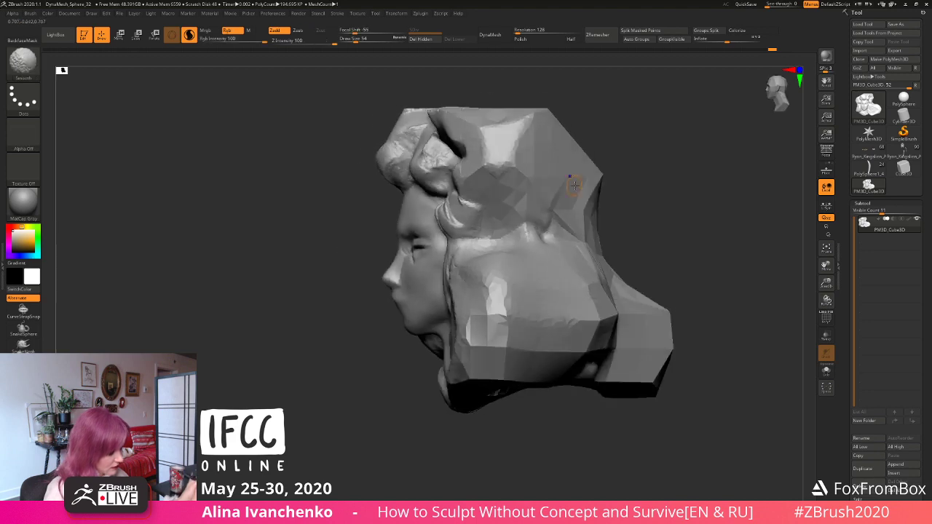
Step: Adjust the forehead and the hair above it with the Move brush at draw sizes 74 and 158
{"action": "mouse_move", "coordinate": [664, 194]}
{"action": "left_mouse_down"}
{"action": "mouse_move", "coordinate": [592, 194]}
{"action": "mouse_move", "coordinate": [562, 134]}
{"action": "mouse_move", "coordinate": [550, 157]}
{"action": "left_mouse_up"}
{"action": "key", "text": "b"}
{"action": "key", "text": "m"}
{"action": "key", "text": "v"}
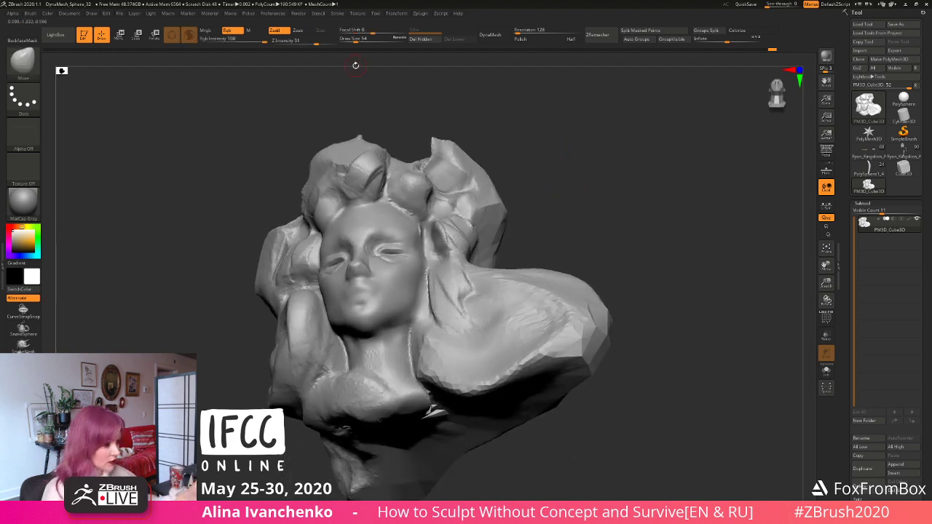
{"action": "left_click_drag", "start_coordinate": [354, 39], "coordinate": [358, 40]}
{"action": "left_click_drag", "start_coordinate": [529, 123], "coordinate": [556, 172]}
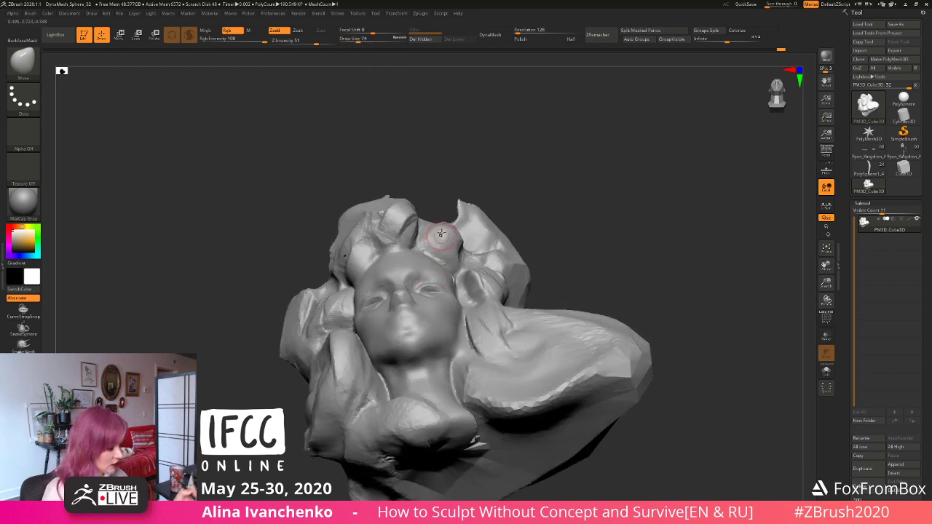
{"action": "left_click_drag", "start_coordinate": [357, 39], "coordinate": [366, 39]}
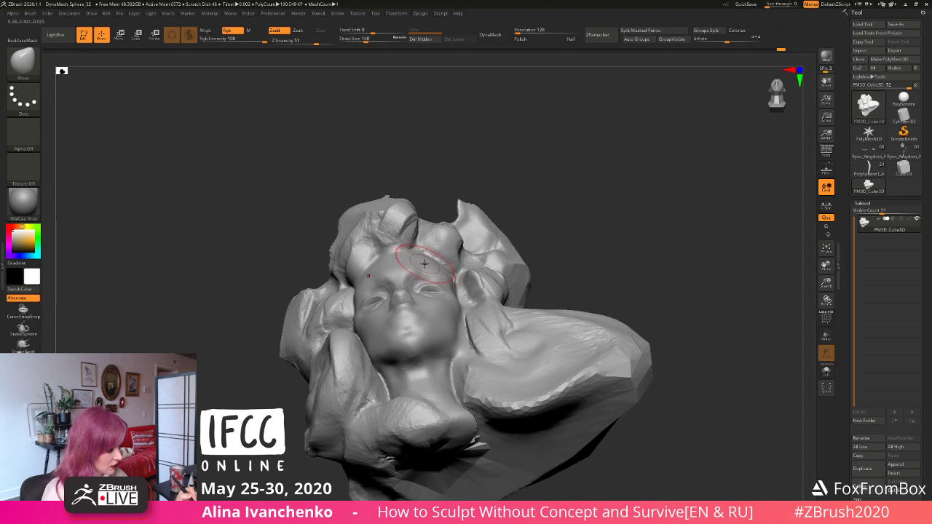
{"action": "mouse_move", "coordinate": [562, 187]}
{"action": "left_mouse_down"}
{"action": "mouse_move", "coordinate": [560, 237]}
{"action": "mouse_move", "coordinate": [589, 201]}
{"action": "mouse_move", "coordinate": [416, 216]}
{"action": "left_mouse_up"}
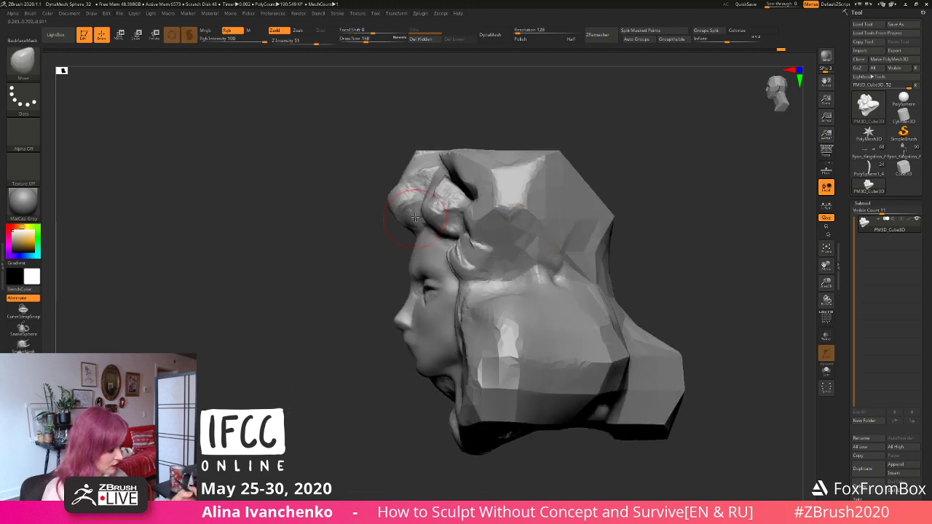
Step: Refine the nose profile and the closed eyelids with the Move brush at draw size 62, smoothing beside the nose
{"action": "left_click_drag", "start_coordinate": [366, 39], "coordinate": [356, 39]}
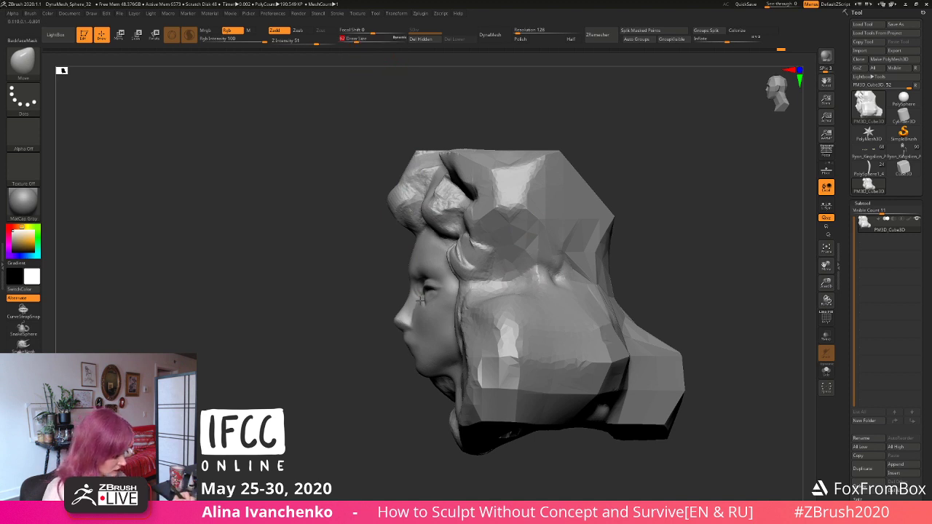
{"action": "key", "text": "shift"}
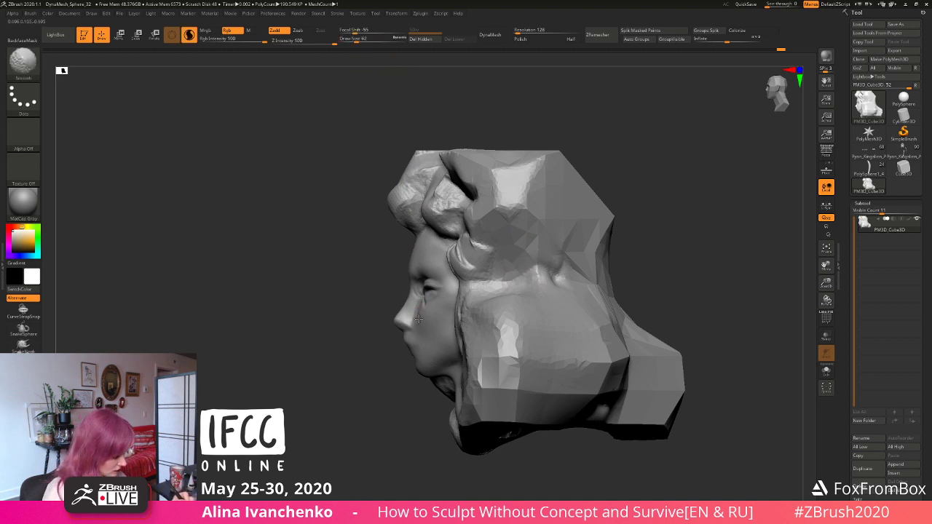
{"action": "left_click_drag", "start_coordinate": [298, 318], "coordinate": [432, 322]}
{"action": "mouse_move", "coordinate": [568, 203]}
{"action": "left_mouse_down"}
{"action": "mouse_move", "coordinate": [573, 217]}
{"action": "mouse_move", "coordinate": [556, 230]}
{"action": "mouse_move", "coordinate": [584, 218]}
{"action": "left_mouse_up"}
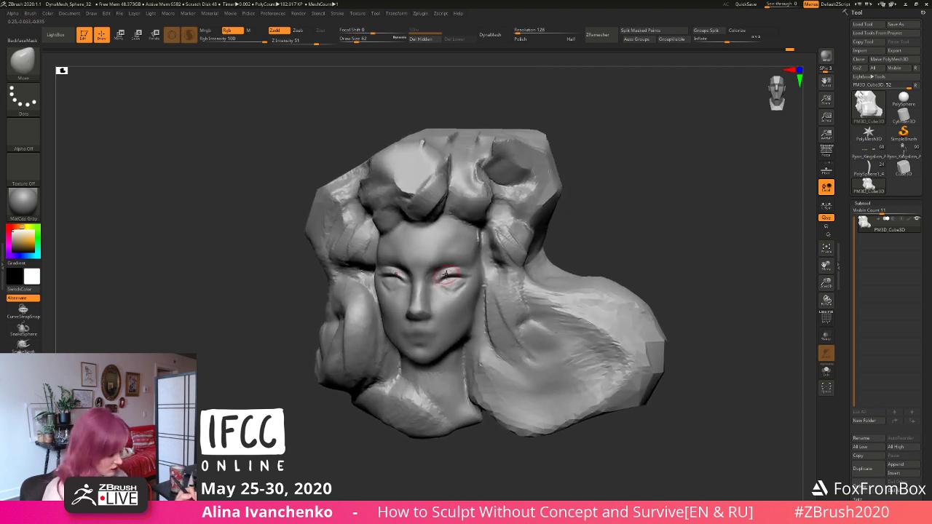
{"action": "left_click_drag", "start_coordinate": [446, 275], "coordinate": [447, 272]}
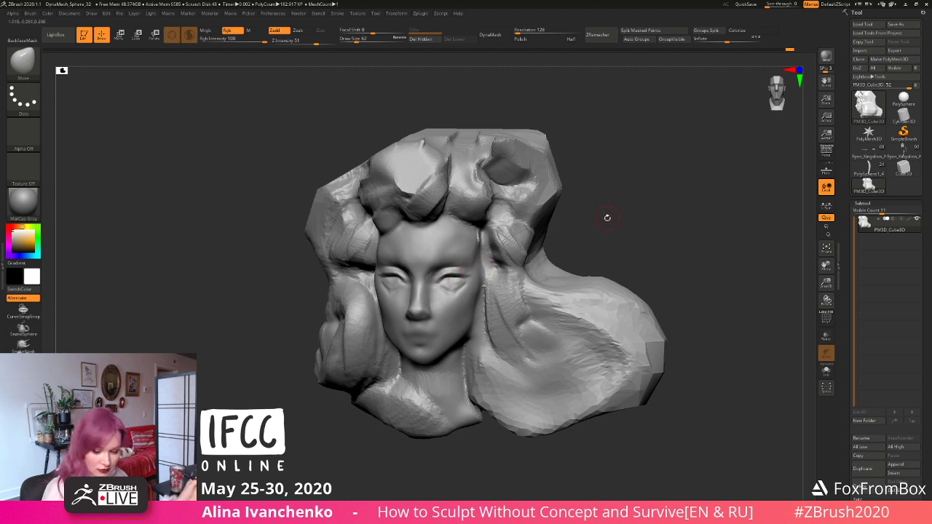
Step: Build up the eyelids and the area around the closed eyes with the ClayBuildup brush at draw size 31
{"action": "key", "text": "b"}
{"action": "key", "text": "c"}
{"action": "key", "text": "b"}
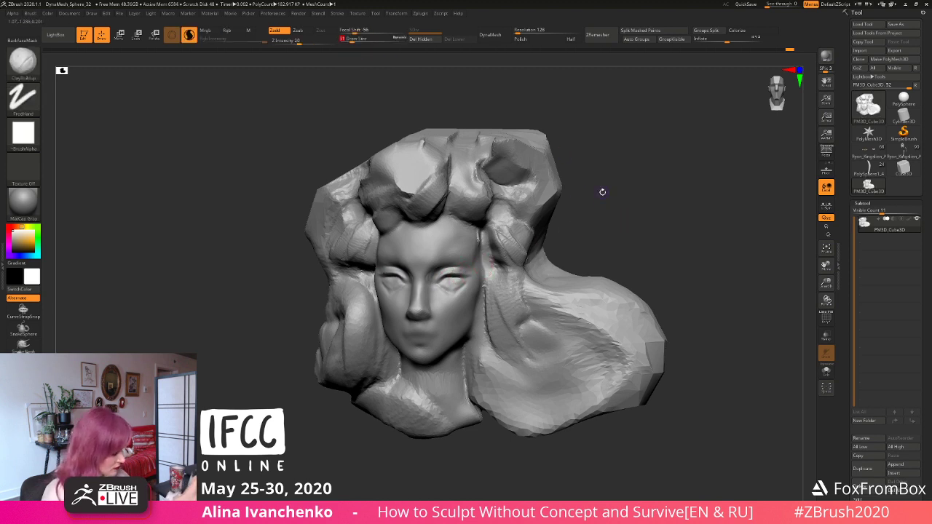
{"action": "left_click_drag", "start_coordinate": [604, 192], "coordinate": [586, 193]}
{"action": "left_click_drag", "start_coordinate": [459, 281], "coordinate": [463, 281]}
{"action": "mouse_move", "coordinate": [616, 238]}
{"action": "left_mouse_down"}
{"action": "mouse_move", "coordinate": [578, 243]}
{"action": "mouse_move", "coordinate": [568, 224]}
{"action": "mouse_move", "coordinate": [638, 220]}
{"action": "mouse_move", "coordinate": [607, 247]}
{"action": "mouse_move", "coordinate": [669, 223]}
{"action": "mouse_move", "coordinate": [603, 240]}
{"action": "left_mouse_up"}
{"action": "mouse_move", "coordinate": [518, 246]}
{"action": "left_mouse_down"}
{"action": "mouse_move", "coordinate": [568, 241]}
{"action": "mouse_move", "coordinate": [606, 214]}
{"action": "mouse_move", "coordinate": [557, 230]}
{"action": "mouse_move", "coordinate": [600, 233]}
{"action": "left_mouse_up"}
{"action": "left_click_drag", "start_coordinate": [431, 249], "coordinate": [436, 248]}
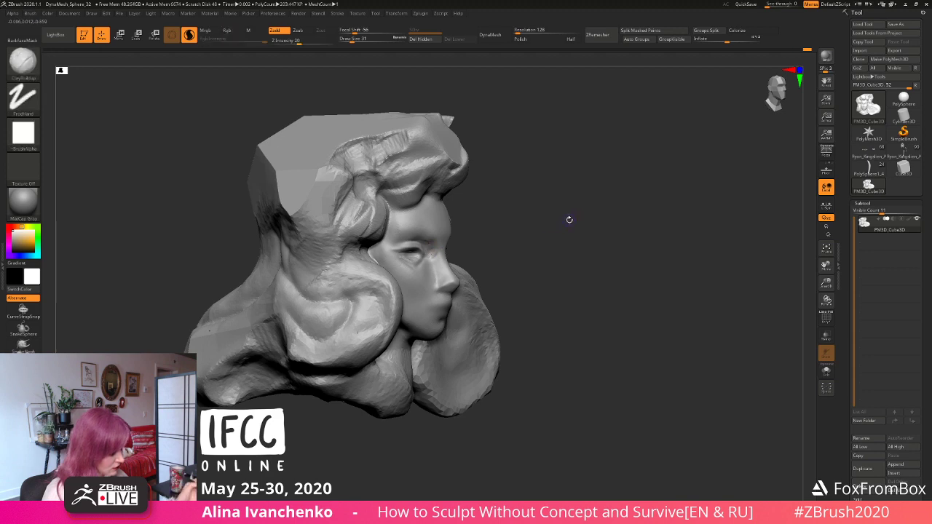
{"action": "left_click_drag", "start_coordinate": [568, 219], "coordinate": [572, 217], "text": "shift"}
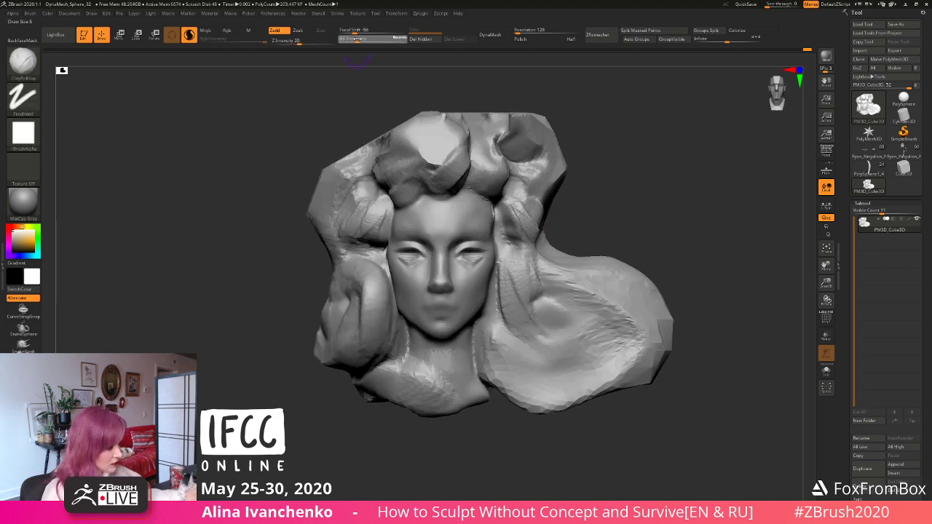
Step: Build up and smooth the temples and outer brows with ClayBuildup at draw size 56, undoing the last stroke over the eye
{"action": "mouse_move", "coordinate": [604, 177]}
{"action": "left_mouse_down"}
{"action": "mouse_move", "coordinate": [587, 211]}
{"action": "mouse_move", "coordinate": [531, 214]}
{"action": "mouse_move", "coordinate": [524, 199]}
{"action": "left_mouse_up"}
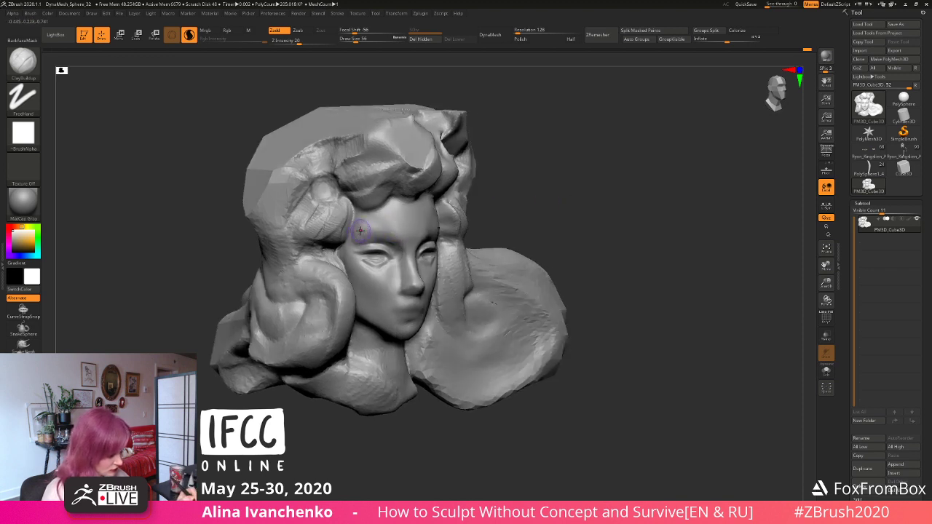
{"action": "key", "text": "shift"}
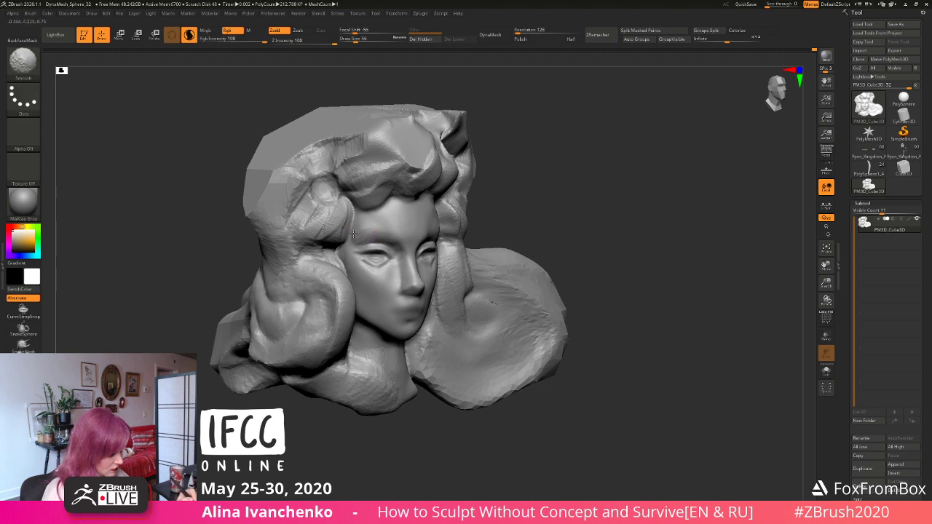
{"action": "mouse_move", "coordinate": [583, 191]}
{"action": "left_mouse_down", "text": "shift"}
{"action": "mouse_move", "coordinate": [556, 192]}
{"action": "mouse_move", "coordinate": [595, 177]}
{"action": "mouse_move", "coordinate": [575, 197]}
{"action": "mouse_move", "coordinate": [581, 193]}
{"action": "left_mouse_up", "text": "shift"}
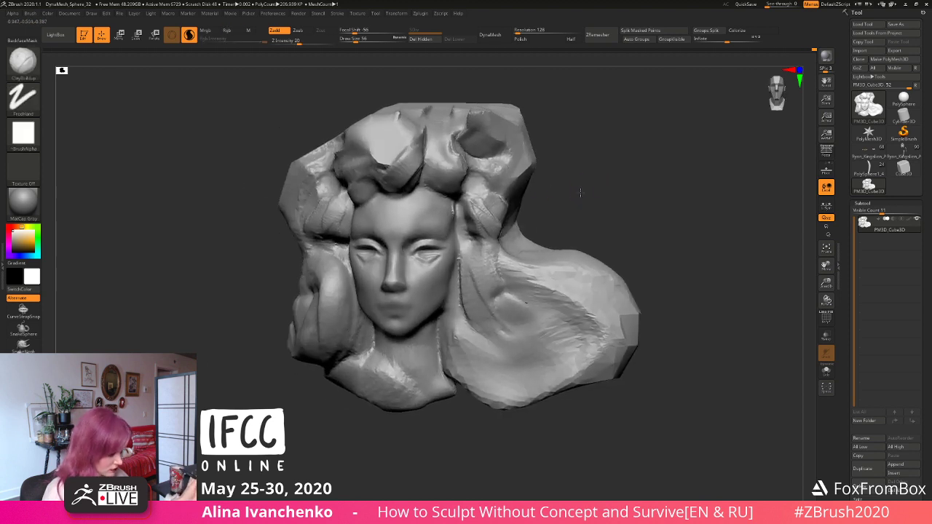
{"action": "left_click_drag", "start_coordinate": [425, 252], "coordinate": [441, 253]}
{"action": "key", "text": "ctrl+z"}
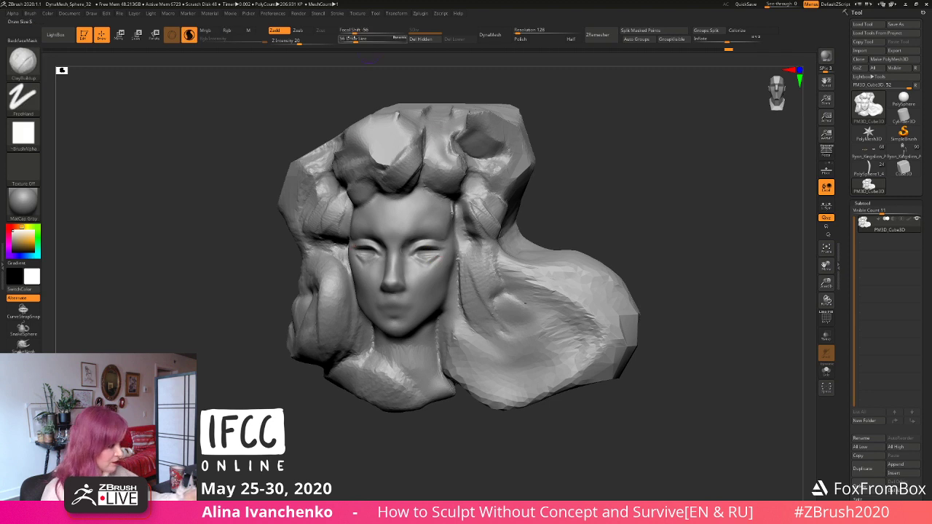
Step: Add volume to the upper and lower eyelids with ClayBuildup at draw size 25, undoing the unwanted stroke below the eye
{"action": "left_click_drag", "start_coordinate": [356, 39], "coordinate": [350, 40]}
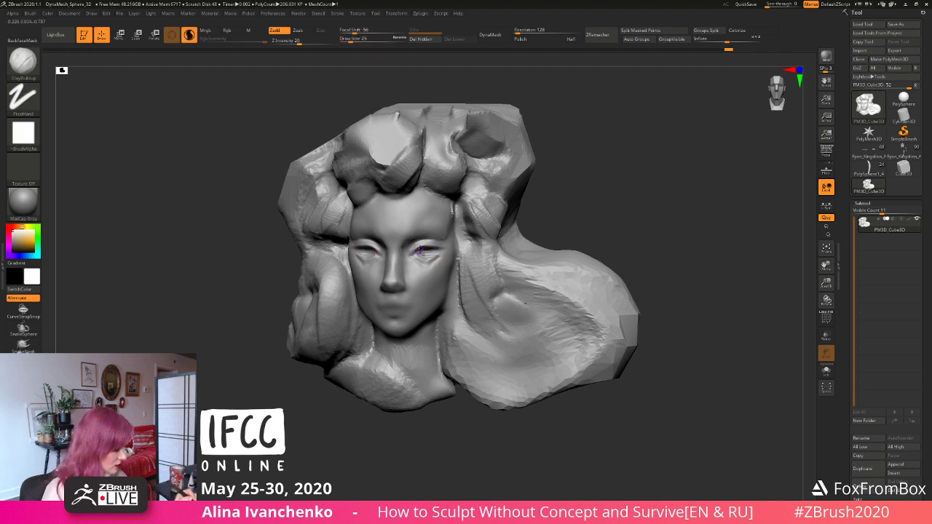
{"action": "left_click_drag", "start_coordinate": [581, 204], "coordinate": [416, 253]}
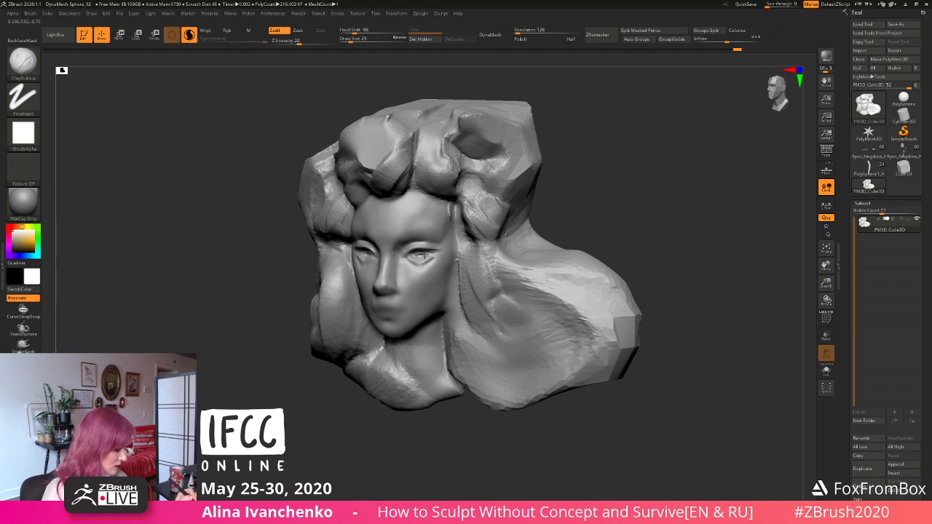
{"action": "mouse_move", "coordinate": [580, 197]}
{"action": "left_mouse_down", "text": "shift"}
{"action": "mouse_move", "coordinate": [591, 206]}
{"action": "mouse_move", "coordinate": [555, 228]}
{"action": "left_mouse_up", "text": "shift"}
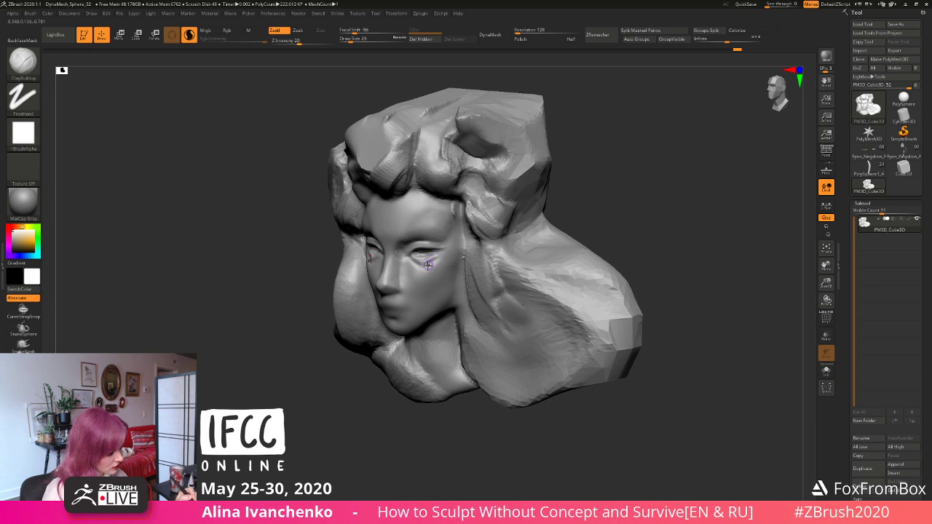
{"action": "key", "text": "ctrl+z"}
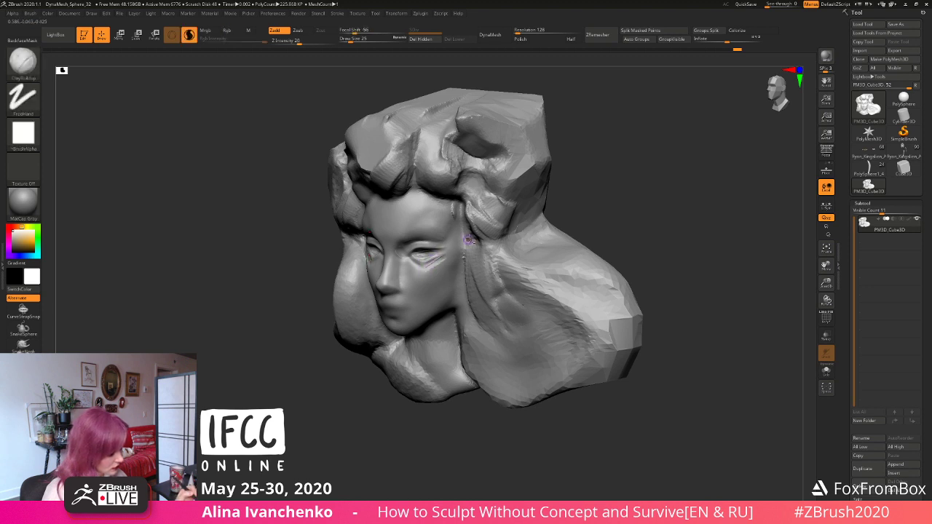
Step: Shape the outer eye corners and upper cheeks with ClayBuildup at draw size 39 and smooth them
{"action": "mouse_move", "coordinate": [561, 193]}
{"action": "left_mouse_down"}
{"action": "mouse_move", "coordinate": [610, 187]}
{"action": "mouse_move", "coordinate": [543, 191]}
{"action": "left_mouse_up"}
{"action": "left_click", "coordinate": [353, 41]}
{"action": "left_click_drag", "start_coordinate": [457, 257], "coordinate": [448, 259], "text": "shift"}
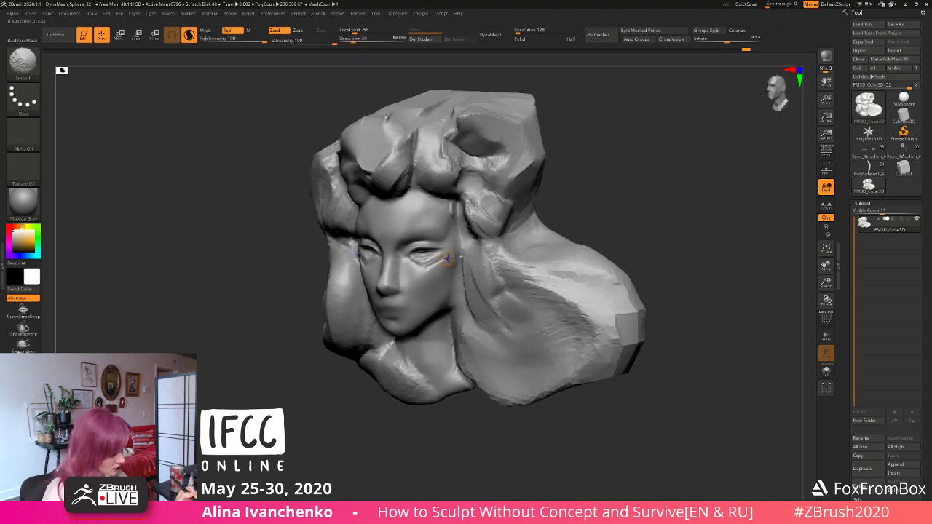
{"action": "mouse_move", "coordinate": [557, 192]}
{"action": "left_mouse_down"}
{"action": "mouse_move", "coordinate": [608, 179]}
{"action": "mouse_move", "coordinate": [593, 194]}
{"action": "mouse_move", "coordinate": [541, 190]}
{"action": "mouse_move", "coordinate": [604, 168]}
{"action": "mouse_move", "coordinate": [573, 188]}
{"action": "mouse_move", "coordinate": [520, 189]}
{"action": "mouse_move", "coordinate": [619, 182]}
{"action": "mouse_move", "coordinate": [599, 173]}
{"action": "left_mouse_up"}
{"action": "mouse_move", "coordinate": [543, 178]}
{"action": "left_mouse_down", "text": "shift"}
{"action": "mouse_move", "coordinate": [610, 183]}
{"action": "mouse_move", "coordinate": [602, 194]}
{"action": "mouse_move", "coordinate": [554, 191]}
{"action": "left_mouse_up", "text": "shift"}
Step: Build up the area around the mouth with ClayBuildup at draw size 39 and smooth the chin
{"action": "mouse_move", "coordinate": [583, 191]}
{"action": "left_mouse_down", "text": "alt"}
{"action": "mouse_move", "coordinate": [604, 185]}
{"action": "mouse_move", "coordinate": [571, 185]}
{"action": "left_mouse_up", "text": "alt"}
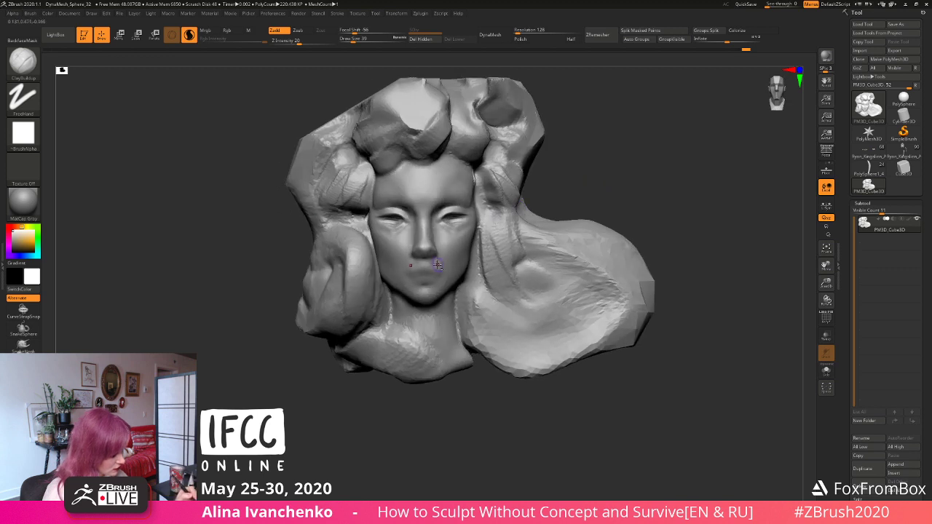
{"action": "key", "text": "shift"}
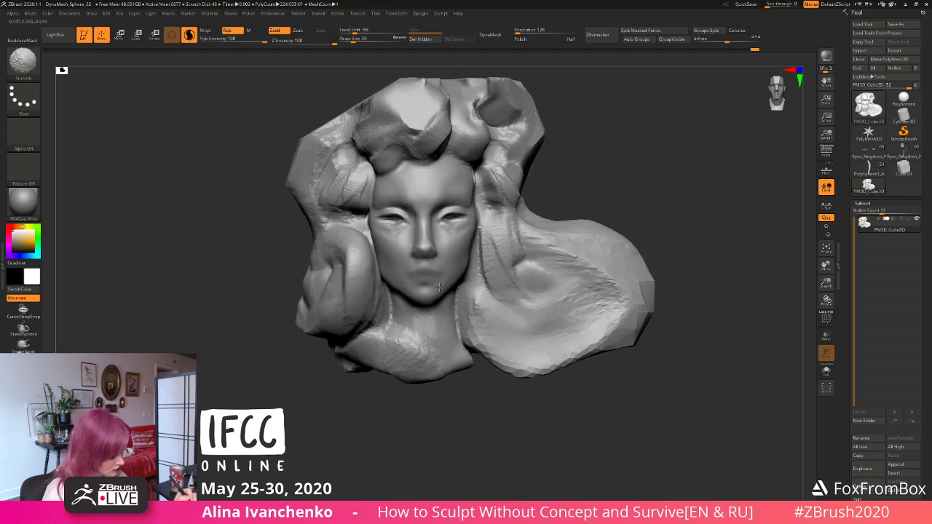
{"action": "left_click_drag", "start_coordinate": [618, 174], "coordinate": [577, 171]}
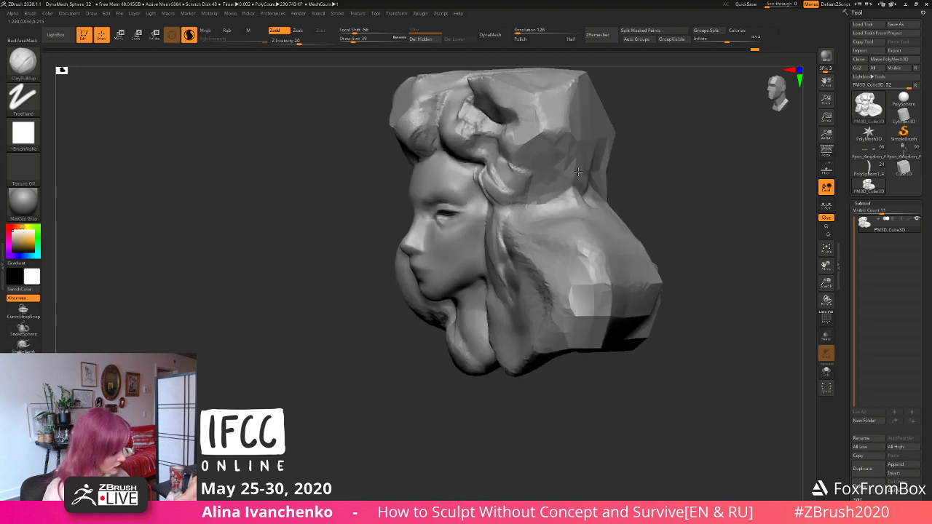
{"action": "mouse_move", "coordinate": [626, 154]}
{"action": "left_mouse_down"}
{"action": "mouse_move", "coordinate": [640, 176]}
{"action": "mouse_move", "coordinate": [583, 181]}
{"action": "left_mouse_up"}
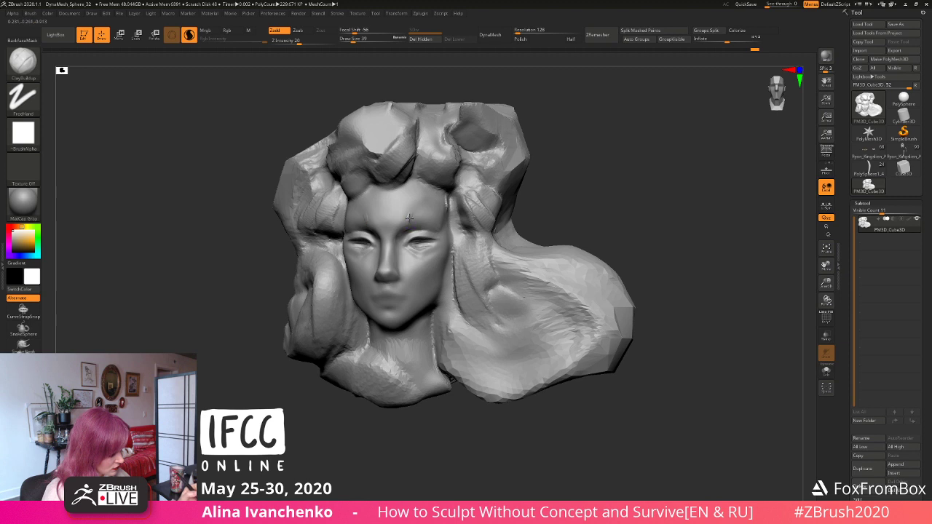
Step: Sculpt raised eyebrow ridges across both brows with ClayBuildup at draw size 39
{"action": "left_click_drag", "start_coordinate": [534, 180], "coordinate": [539, 183], "text": "ctrl"}
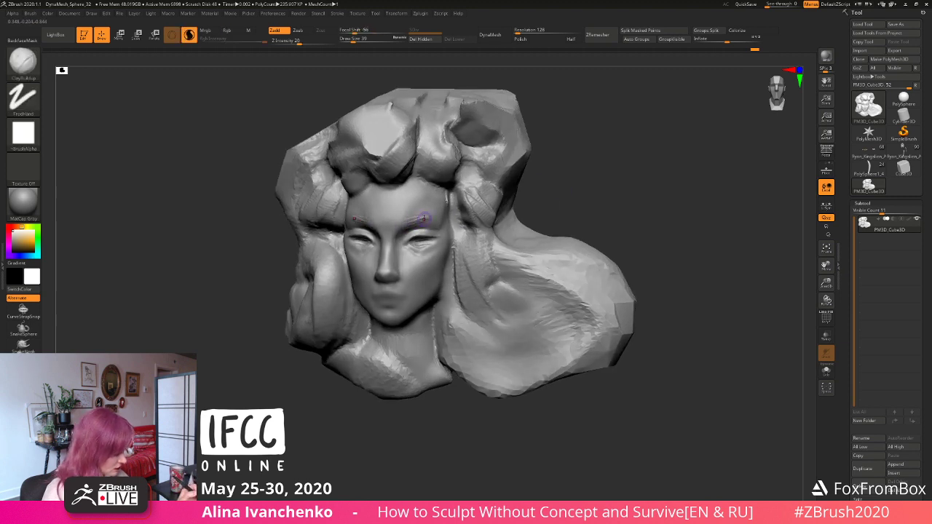
{"action": "left_click_drag", "start_coordinate": [517, 197], "coordinate": [469, 200]}
{"action": "left_click_drag", "start_coordinate": [405, 226], "coordinate": [433, 219]}
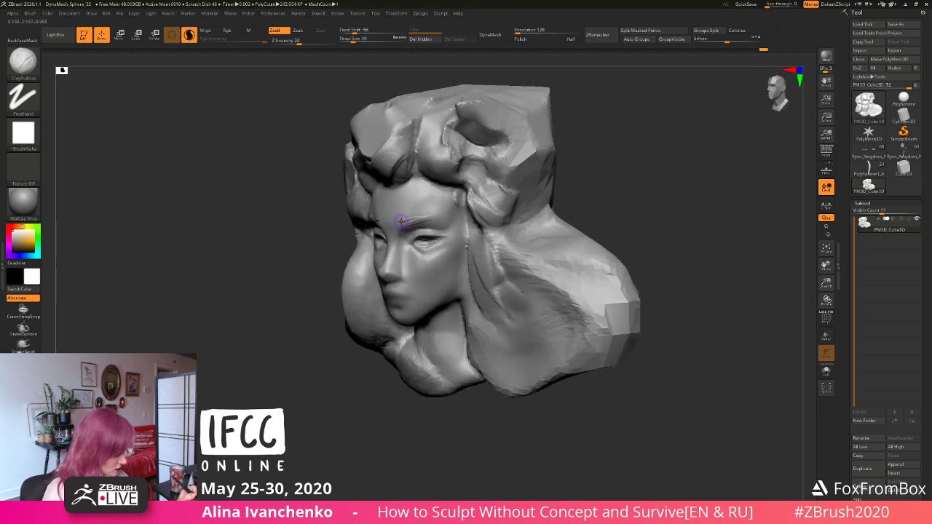
{"action": "mouse_move", "coordinate": [513, 182]}
{"action": "left_mouse_down"}
{"action": "mouse_move", "coordinate": [577, 174]}
{"action": "mouse_move", "coordinate": [582, 204]}
{"action": "left_mouse_up"}
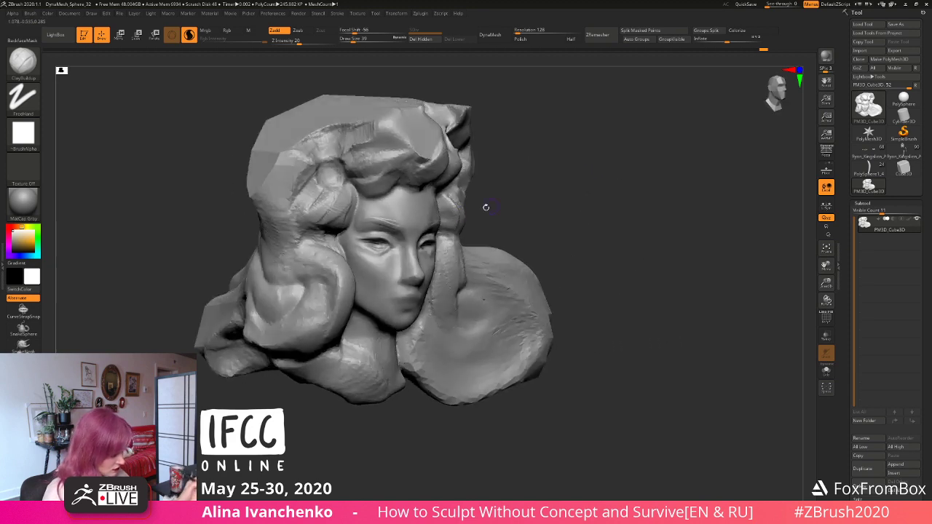
{"action": "left_click_drag", "start_coordinate": [485, 180], "coordinate": [504, 179]}
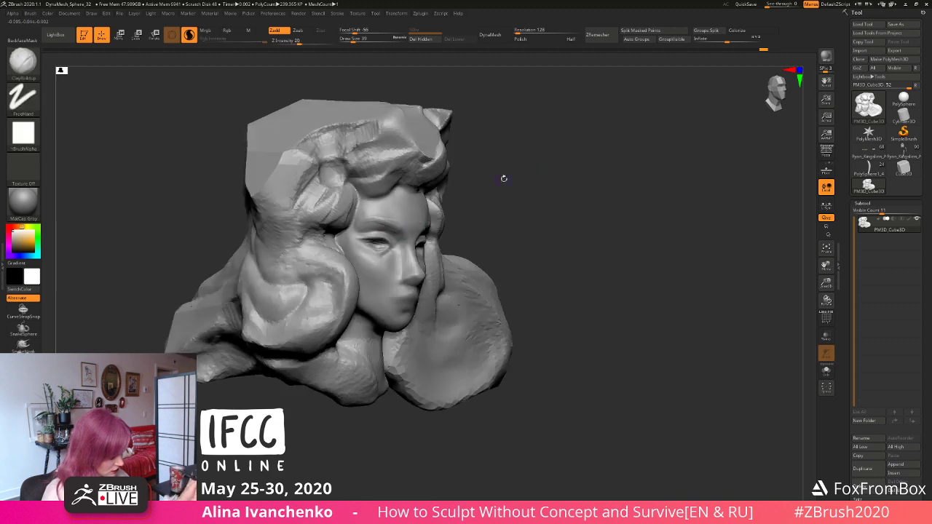
Step: Define the inner eye corners and inner brows beside the nose bridge with ClayBuildup at draw size 39, smoothing the transitions
{"action": "left_click_drag", "start_coordinate": [398, 235], "coordinate": [394, 238]}
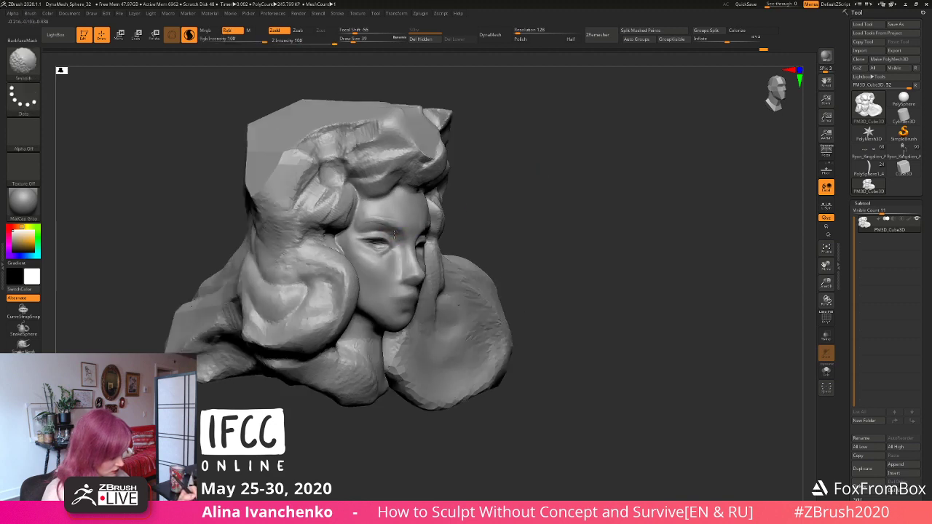
{"action": "left_click_drag", "start_coordinate": [542, 175], "coordinate": [504, 179]}
{"action": "left_click_drag", "start_coordinate": [399, 237], "coordinate": [402, 234]}
{"action": "left_click_drag", "start_coordinate": [586, 174], "coordinate": [543, 160]}
{"action": "left_click_drag", "start_coordinate": [402, 240], "coordinate": [423, 237]}
{"action": "mouse_move", "coordinate": [540, 167]}
{"action": "left_mouse_down"}
{"action": "mouse_move", "coordinate": [558, 187]}
{"action": "mouse_move", "coordinate": [568, 182]}
{"action": "left_mouse_up"}
Step: Shape the sides of the nose bridge and the cheeks below the eyes with ClayBuildup at draw size 39, smoothing the surface
{"action": "left_click_drag", "start_coordinate": [416, 256], "coordinate": [416, 268]}
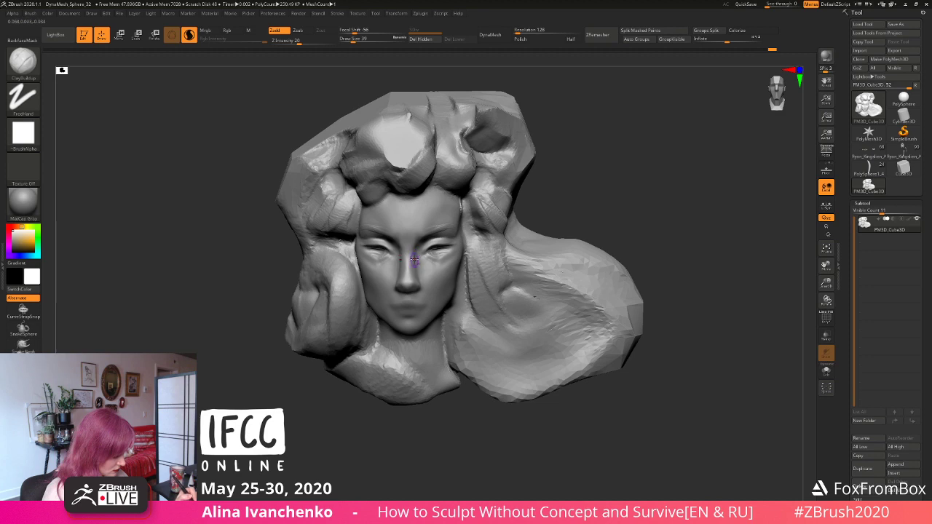
{"action": "mouse_move", "coordinate": [495, 220]}
{"action": "left_mouse_down", "text": "shift"}
{"action": "mouse_move", "coordinate": [586, 204]}
{"action": "mouse_move", "coordinate": [523, 204]}
{"action": "left_mouse_up", "text": "shift"}
{"action": "left_click_drag", "start_coordinate": [410, 255], "coordinate": [413, 236]}
{"action": "mouse_move", "coordinate": [590, 204]}
{"action": "left_mouse_down"}
{"action": "mouse_move", "coordinate": [573, 201]}
{"action": "mouse_move", "coordinate": [585, 202]}
{"action": "left_mouse_up"}
{"action": "mouse_move", "coordinate": [645, 193]}
{"action": "left_mouse_down", "text": "alt"}
{"action": "mouse_move", "coordinate": [535, 202]}
{"action": "mouse_move", "coordinate": [514, 182]}
{"action": "mouse_move", "coordinate": [575, 170]}
{"action": "left_mouse_up", "text": "alt"}
{"action": "left_click_drag", "start_coordinate": [569, 180], "coordinate": [539, 190]}
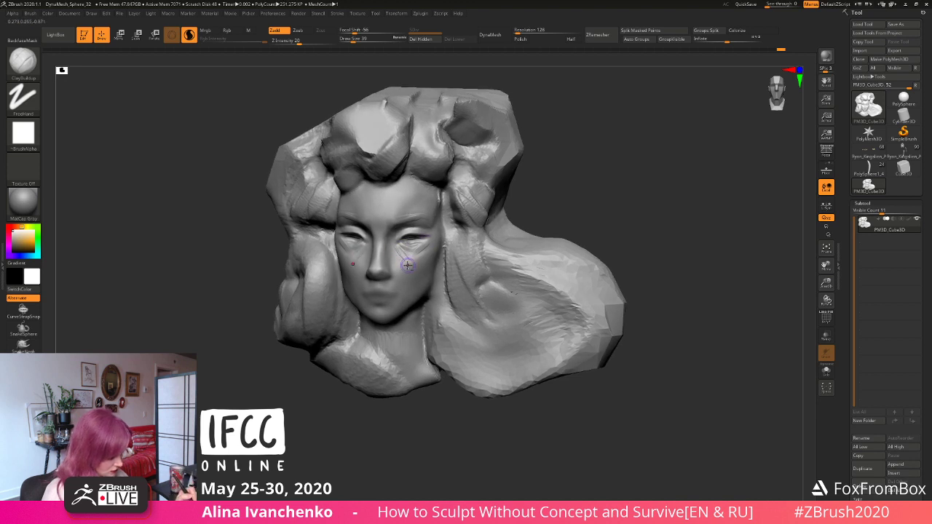
{"action": "key", "text": "shift"}
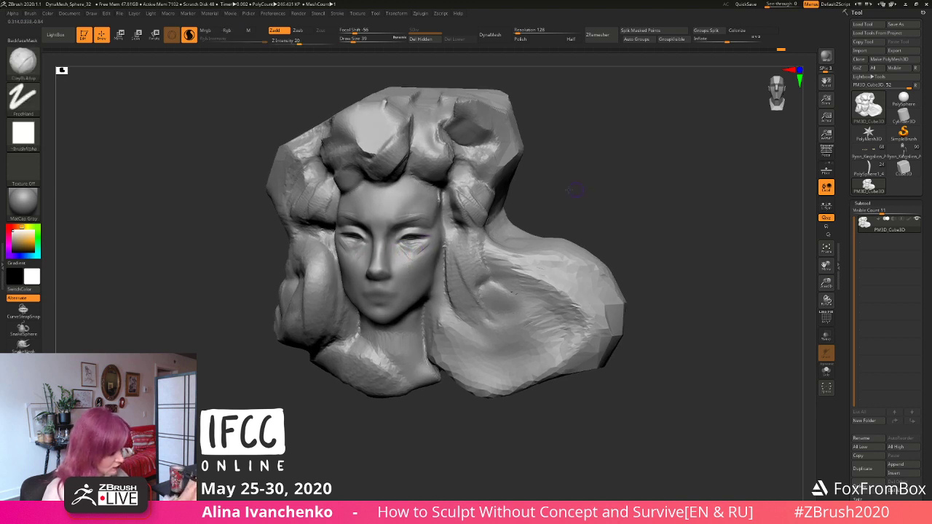
Step: Build up the cheeks and sides of the face with ClayBuildup at draw size 77
{"action": "left_click_drag", "start_coordinate": [510, 73], "coordinate": [357, 54]}
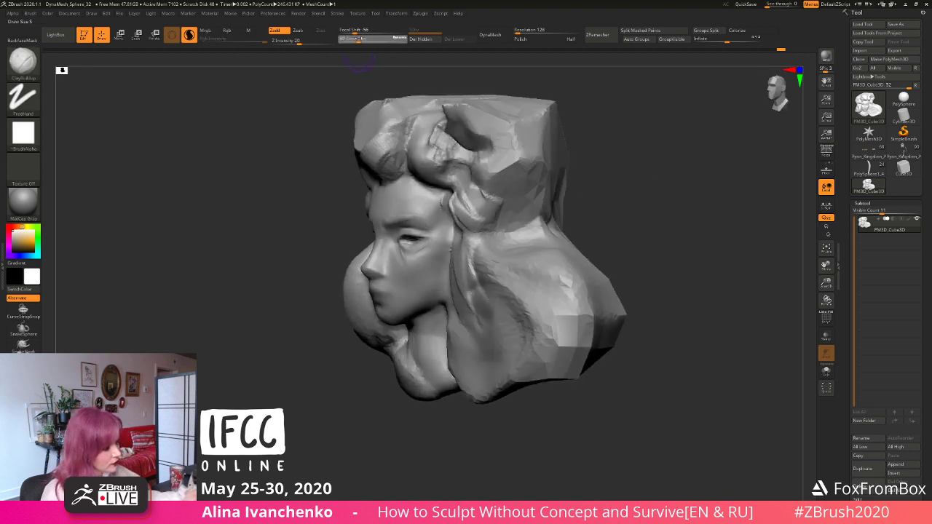
{"action": "left_click_drag", "start_coordinate": [631, 191], "coordinate": [616, 187]}
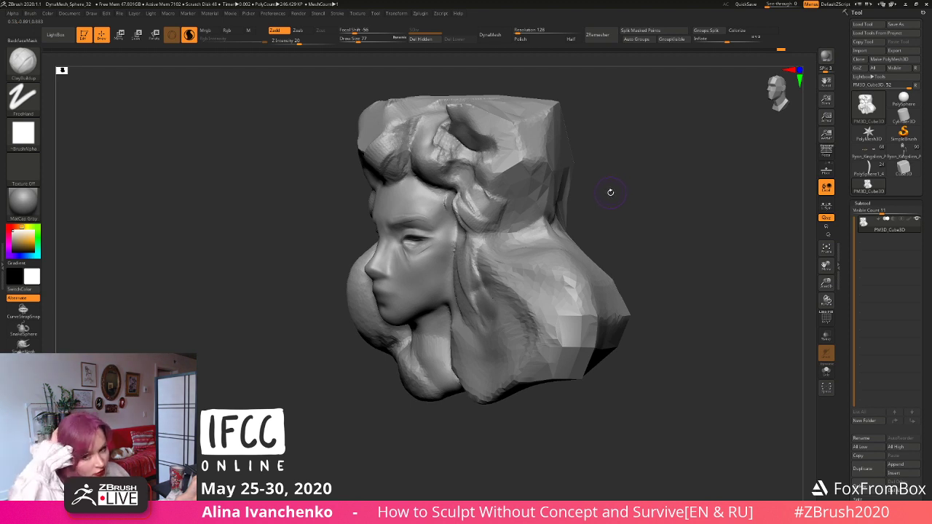
{"action": "left_click_drag", "start_coordinate": [609, 183], "coordinate": [393, 264]}
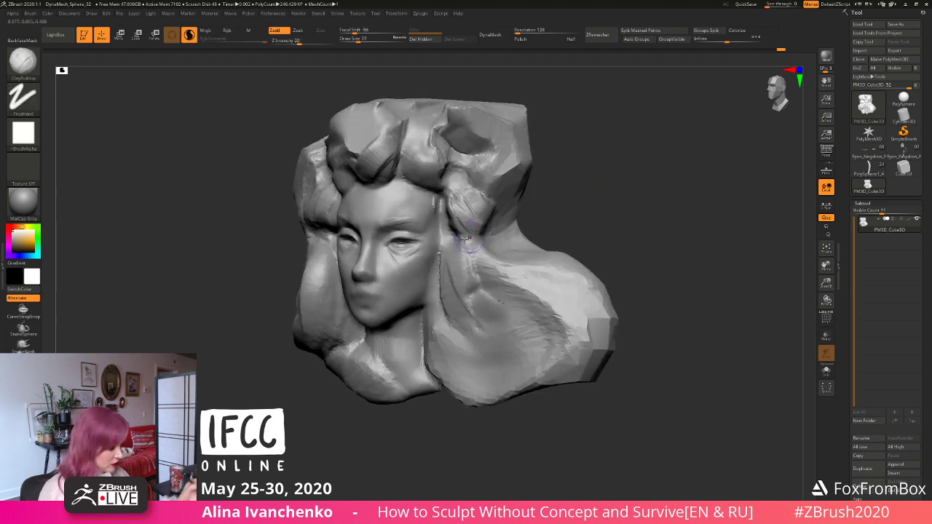
Step: Smooth the cheeks and the sides of the nose on the face
{"action": "mouse_move", "coordinate": [397, 265]}
{"action": "right_mouse_down"}
{"action": "mouse_move", "coordinate": [389, 261]}
{"action": "mouse_move", "coordinate": [503, 226]}
{"action": "mouse_move", "coordinate": [593, 177]}
{"action": "mouse_move", "coordinate": [437, 233]}
{"action": "right_mouse_up"}
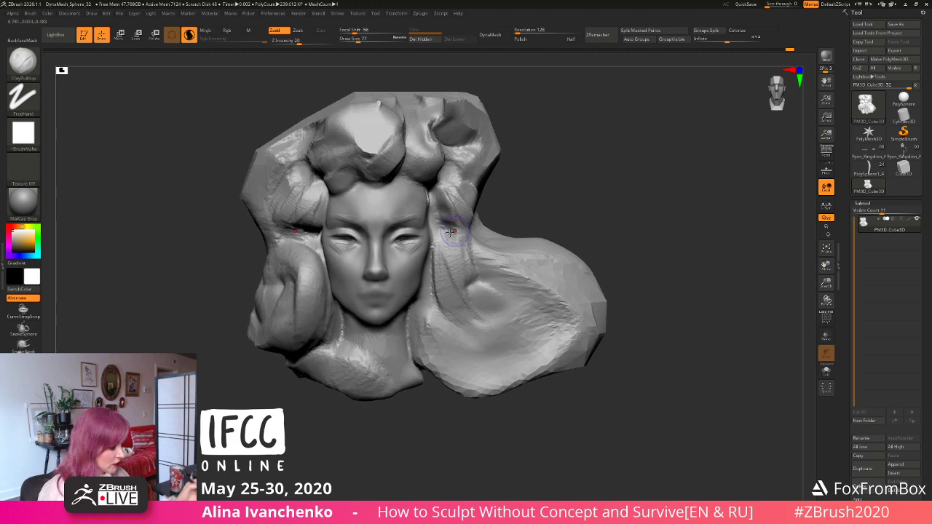
{"action": "mouse_move", "coordinate": [524, 181]}
{"action": "right_mouse_down"}
{"action": "mouse_move", "coordinate": [501, 294]}
{"action": "mouse_move", "coordinate": [403, 266]}
{"action": "mouse_move", "coordinate": [618, 163]}
{"action": "mouse_move", "coordinate": [388, 268]}
{"action": "right_mouse_up"}
{"action": "left_click_drag", "start_coordinate": [388, 268], "coordinate": [399, 268], "text": "shift"}
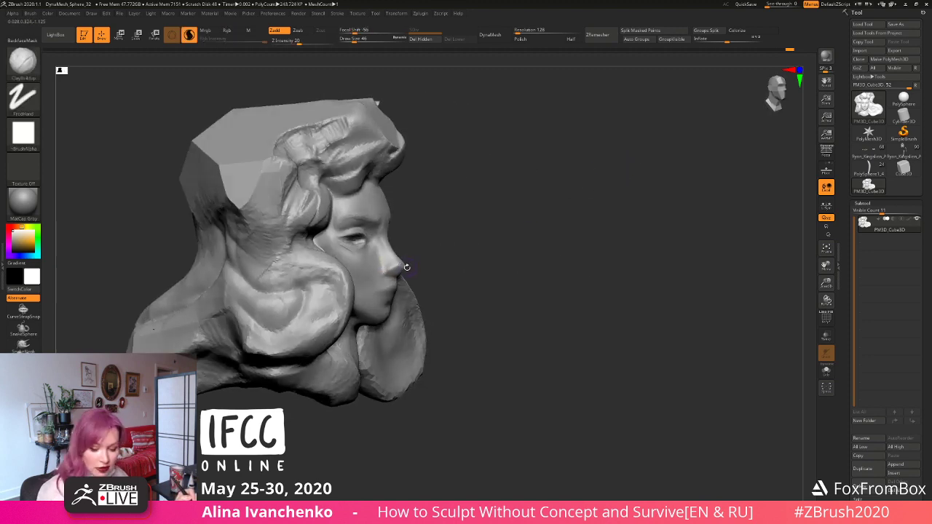
Step: Carve the closed eyelid line across both eyes with DamStandard at draw size 46
{"action": "key", "text": "b"}
{"action": "key", "text": "d"}
{"action": "key", "text": "s"}
{"action": "mouse_move", "coordinate": [477, 244]}
{"action": "right_mouse_down"}
{"action": "mouse_move", "coordinate": [383, 272]}
{"action": "mouse_move", "coordinate": [519, 202]}
{"action": "mouse_move", "coordinate": [408, 279]}
{"action": "right_mouse_up"}
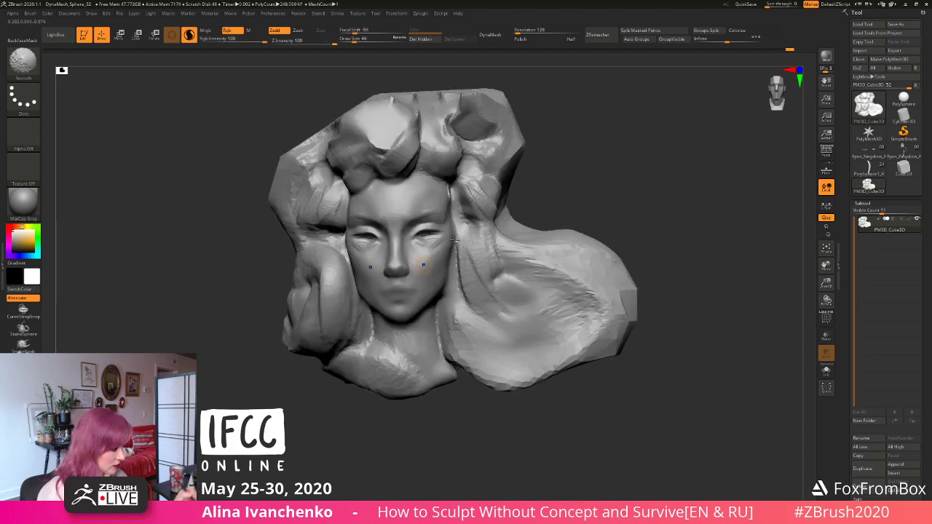
{"action": "mouse_move", "coordinate": [454, 240]}
{"action": "right_mouse_down"}
{"action": "mouse_move", "coordinate": [580, 166]}
{"action": "mouse_move", "coordinate": [619, 162]}
{"action": "mouse_move", "coordinate": [583, 207]}
{"action": "mouse_move", "coordinate": [397, 285]}
{"action": "right_mouse_up"}
{"action": "mouse_move", "coordinate": [436, 259]}
{"action": "right_mouse_down", "text": "shift"}
{"action": "mouse_move", "coordinate": [574, 185]}
{"action": "mouse_move", "coordinate": [379, 277]}
{"action": "right_mouse_up", "text": "shift"}
{"action": "right_click_drag", "start_coordinate": [533, 214], "coordinate": [392, 271]}
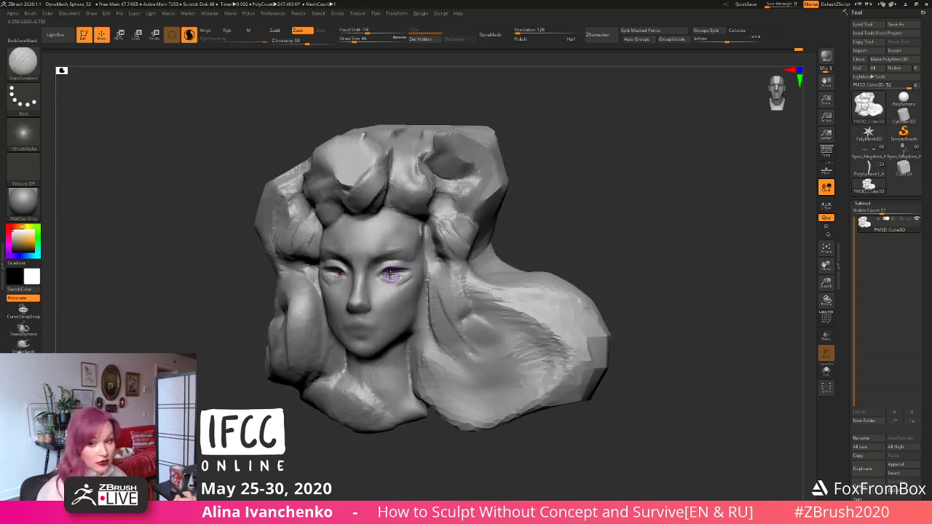
{"action": "left_click_drag", "start_coordinate": [382, 274], "coordinate": [405, 270]}
{"action": "right_click_drag", "start_coordinate": [489, 245], "coordinate": [497, 242]}
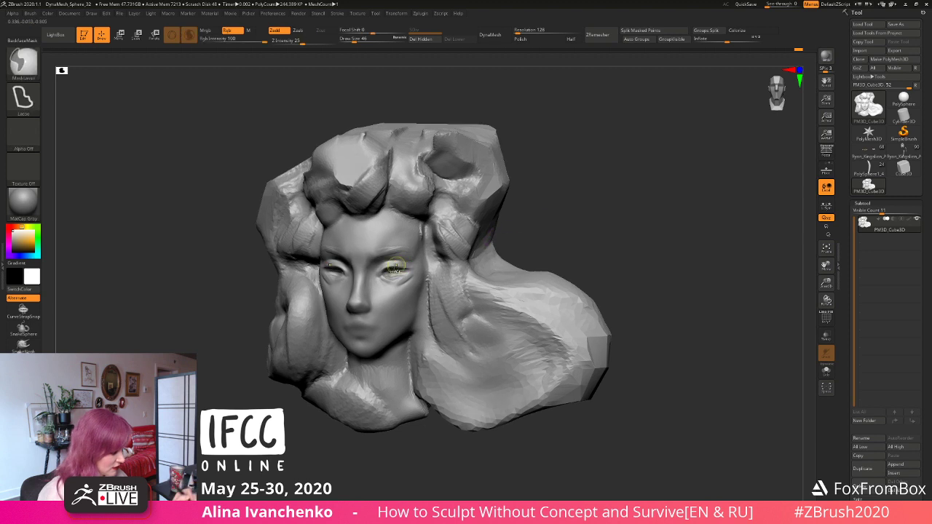
Step: Extend the eyelid creases toward the outer eye corners with DamStandard at draw size 46, smoothing the ends
{"action": "right_click_drag", "start_coordinate": [542, 217], "coordinate": [403, 271]}
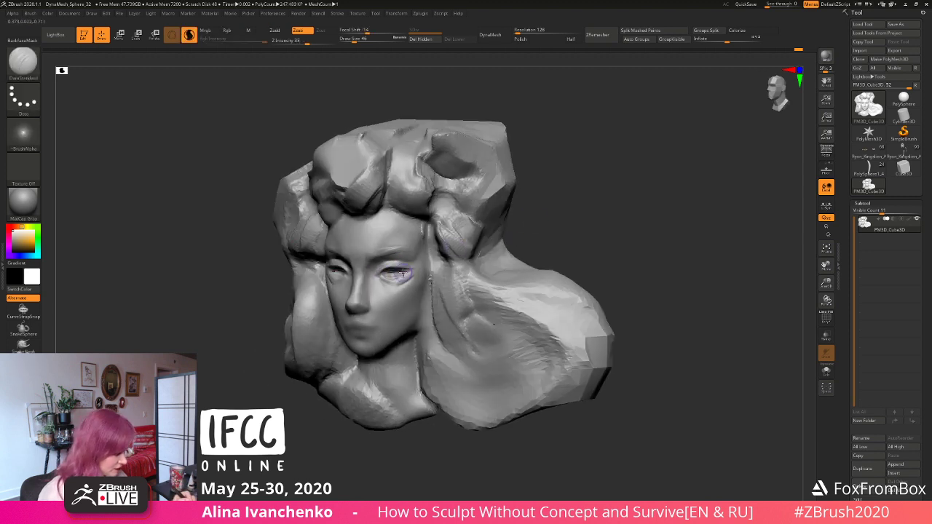
{"action": "right_click_drag", "start_coordinate": [558, 207], "coordinate": [394, 253]}
{"action": "left_click_drag", "start_coordinate": [379, 271], "coordinate": [428, 257]}
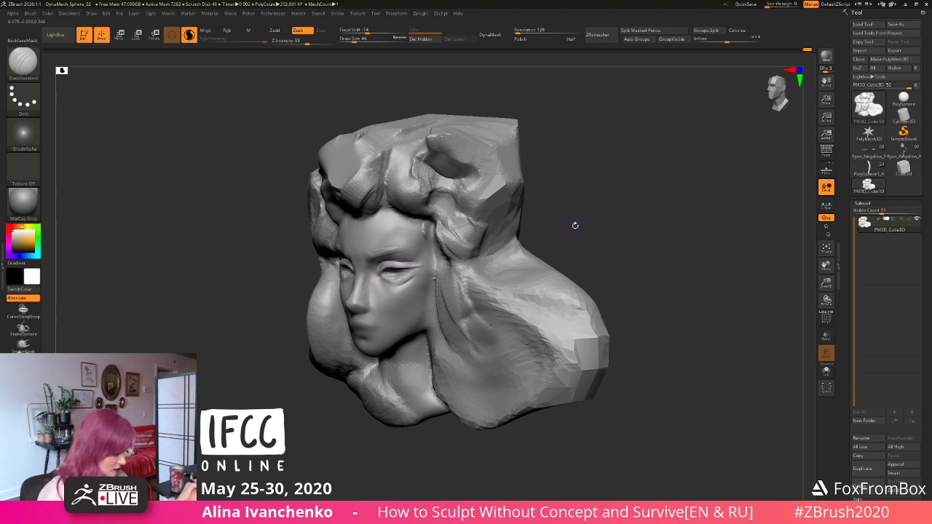
{"action": "mouse_move", "coordinate": [576, 225]}
{"action": "left_mouse_down", "text": "shift"}
{"action": "mouse_move", "coordinate": [576, 233]}
{"action": "mouse_move", "coordinate": [588, 220]}
{"action": "left_mouse_up", "text": "shift"}
{"action": "left_click_drag", "start_coordinate": [429, 261], "coordinate": [434, 266], "text": "shift"}
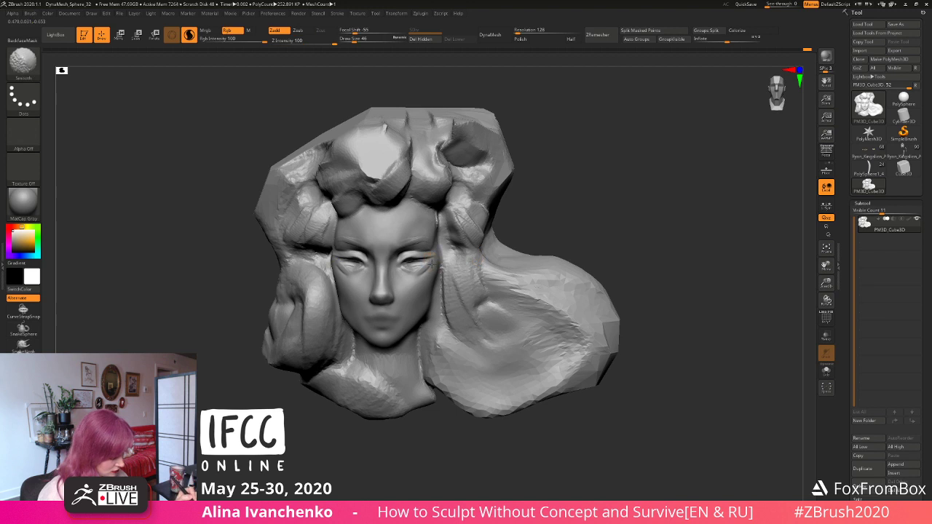
Step: Define the edges of both eyebrows with DamStandard at draw size 46, smoothing the area around them
{"action": "left_click_drag", "start_coordinate": [581, 202], "coordinate": [554, 221]}
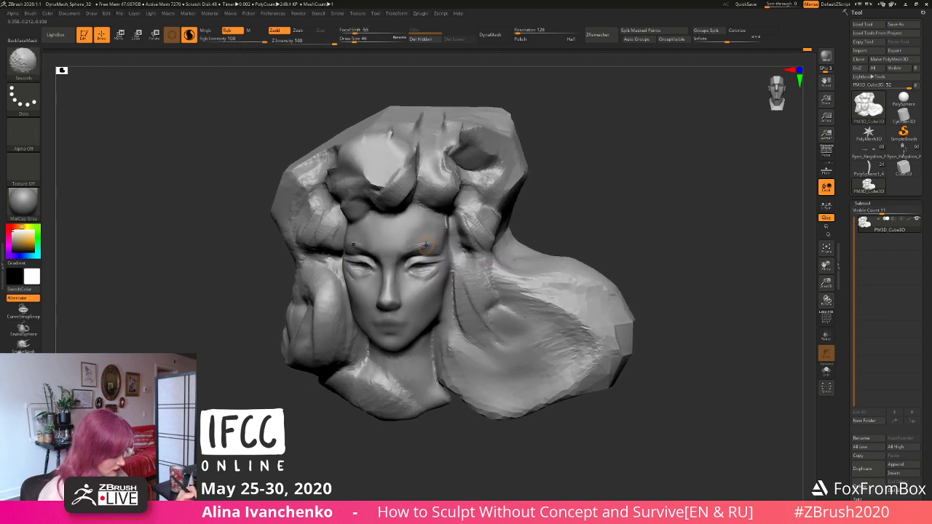
{"action": "left_click_drag", "start_coordinate": [429, 245], "coordinate": [424, 251], "text": "shift"}
{"action": "left_click_drag", "start_coordinate": [568, 211], "coordinate": [502, 217]}
{"action": "left_click_drag", "start_coordinate": [425, 246], "coordinate": [453, 250]}
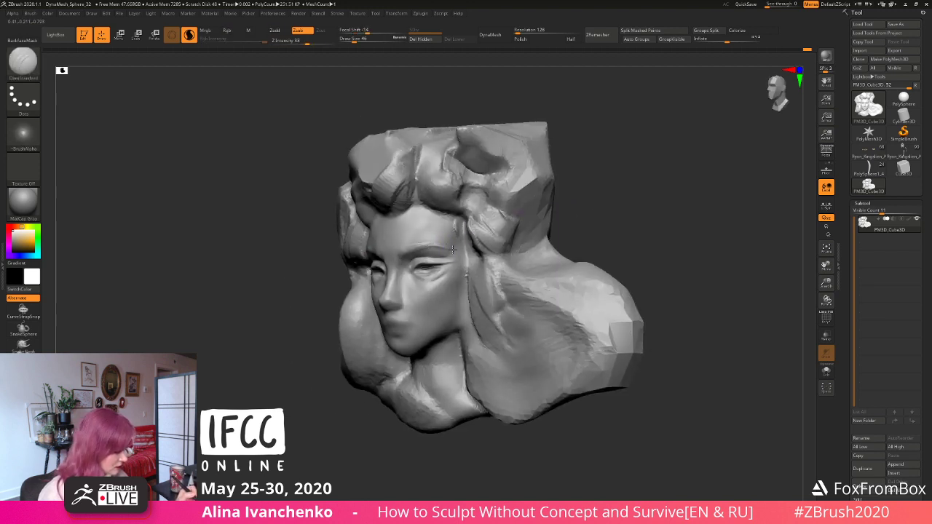
{"action": "left_click_drag", "start_coordinate": [542, 214], "coordinate": [622, 207]}
{"action": "left_click_drag", "start_coordinate": [443, 246], "coordinate": [450, 269], "text": "shift"}
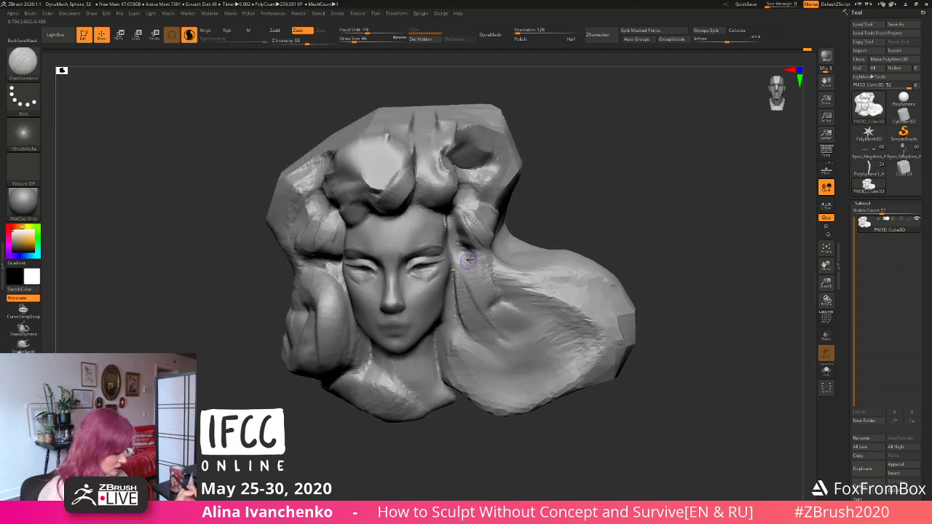
Step: Carve the line between the lips with DamStandard at draw size 46, smoothing around the mouth
{"action": "mouse_move", "coordinate": [544, 214]}
{"action": "left_mouse_down", "text": "alt"}
{"action": "mouse_move", "coordinate": [545, 193]}
{"action": "mouse_move", "coordinate": [565, 192]}
{"action": "mouse_move", "coordinate": [411, 291]}
{"action": "left_mouse_up", "text": "alt"}
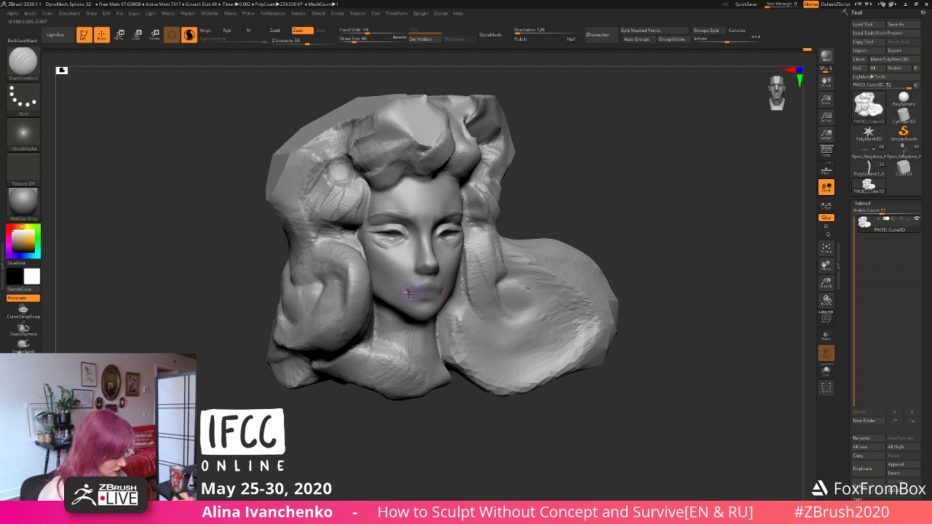
{"action": "key", "text": "ctrl+z"}
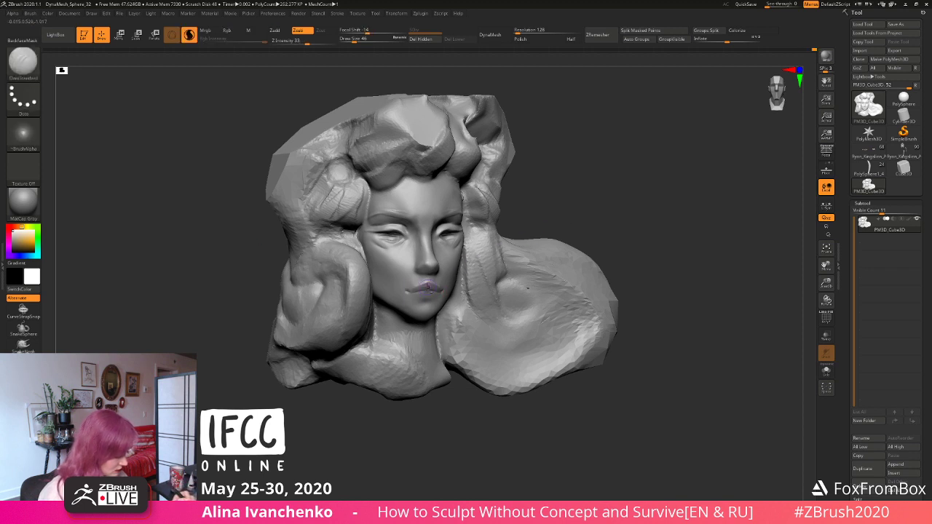
{"action": "left_click_drag", "start_coordinate": [587, 196], "coordinate": [495, 243]}
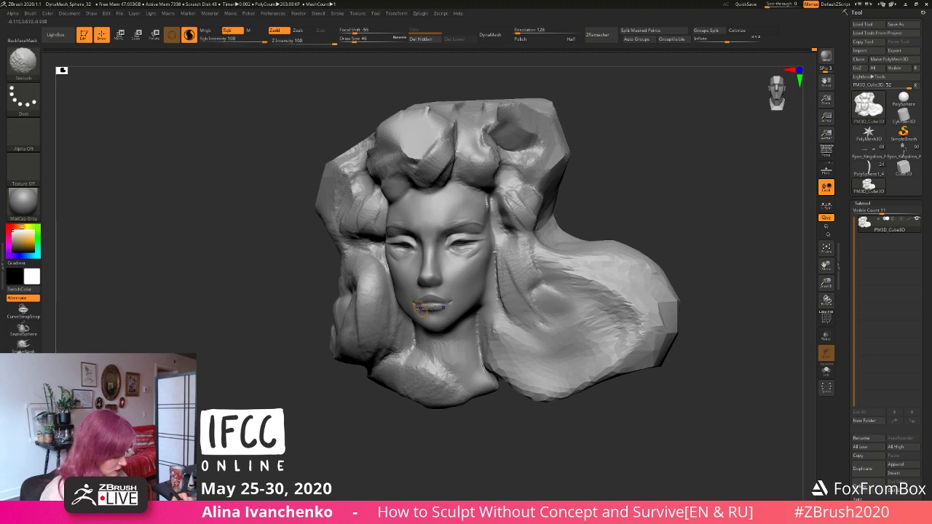
Step: Build up fuller upper and lower lips with ClayBuildup at draw size 46
{"action": "left_click_drag", "start_coordinate": [595, 181], "coordinate": [601, 193]}
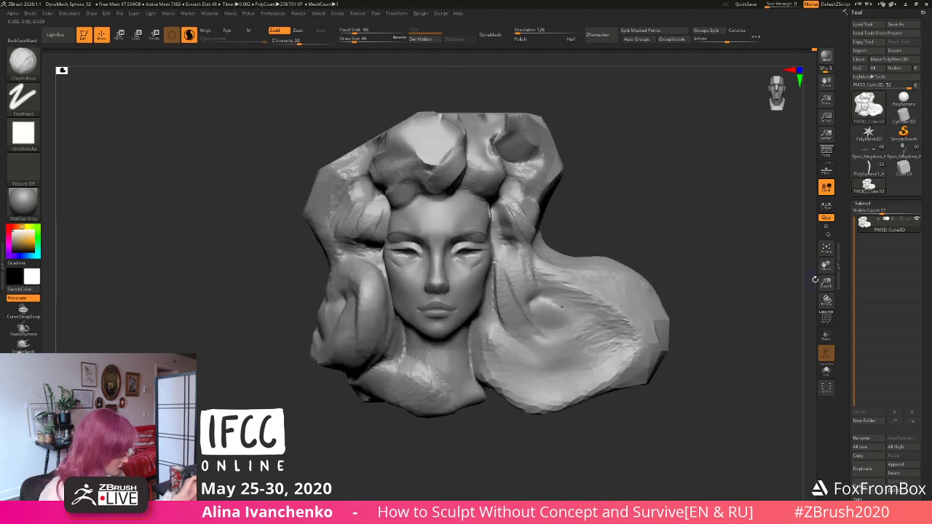
{"action": "left_click_drag", "start_coordinate": [826, 283], "coordinate": [800, 247]}
{"action": "mouse_move", "coordinate": [546, 231]}
{"action": "left_mouse_down"}
{"action": "mouse_move", "coordinate": [546, 251]}
{"action": "mouse_move", "coordinate": [519, 248]}
{"action": "mouse_move", "coordinate": [520, 262]}
{"action": "mouse_move", "coordinate": [499, 262]}
{"action": "mouse_move", "coordinate": [536, 258]}
{"action": "left_mouse_up"}
{"action": "left_click_drag", "start_coordinate": [827, 284], "coordinate": [827, 280]}
{"action": "mouse_move", "coordinate": [642, 214]}
{"action": "left_mouse_down", "text": "alt"}
{"action": "mouse_move", "coordinate": [583, 200]}
{"action": "mouse_move", "coordinate": [594, 208]}
{"action": "left_mouse_up", "text": "alt"}
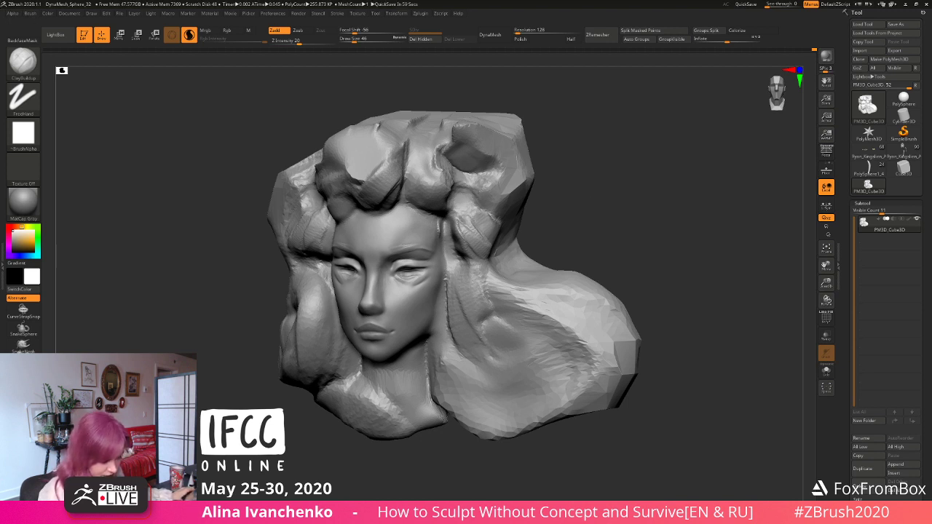
{"action": "mouse_move", "coordinate": [591, 198]}
{"action": "left_mouse_down"}
{"action": "mouse_move", "coordinate": [600, 192]}
{"action": "mouse_move", "coordinate": [560, 182]}
{"action": "left_mouse_up"}
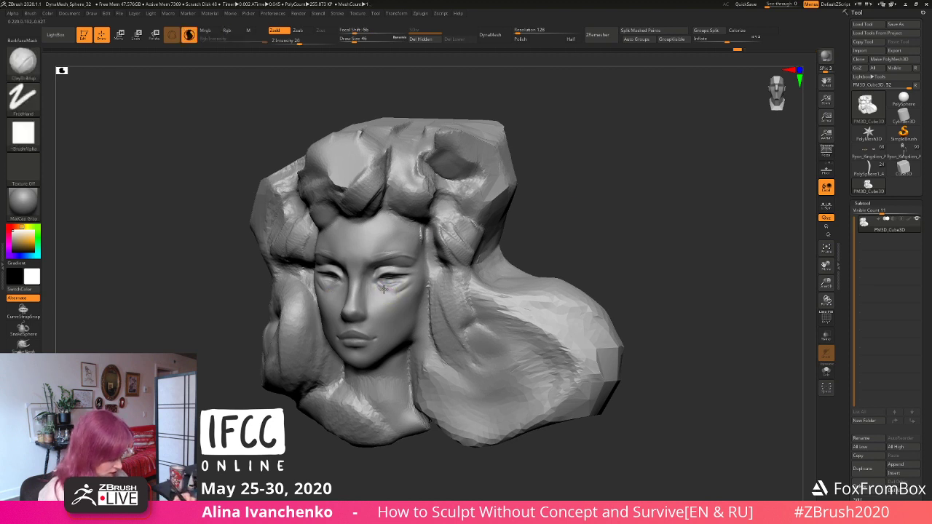
Step: Define the lower eyelids and the area beneath both eyes with DamStandard at draw size 46, smoothing the upper cheeks
{"action": "mouse_move", "coordinate": [513, 227]}
{"action": "left_mouse_down"}
{"action": "mouse_move", "coordinate": [546, 228]}
{"action": "mouse_move", "coordinate": [525, 238]}
{"action": "left_mouse_up"}
{"action": "key", "text": "b"}
{"action": "key", "text": "d"}
{"action": "key", "text": "s"}
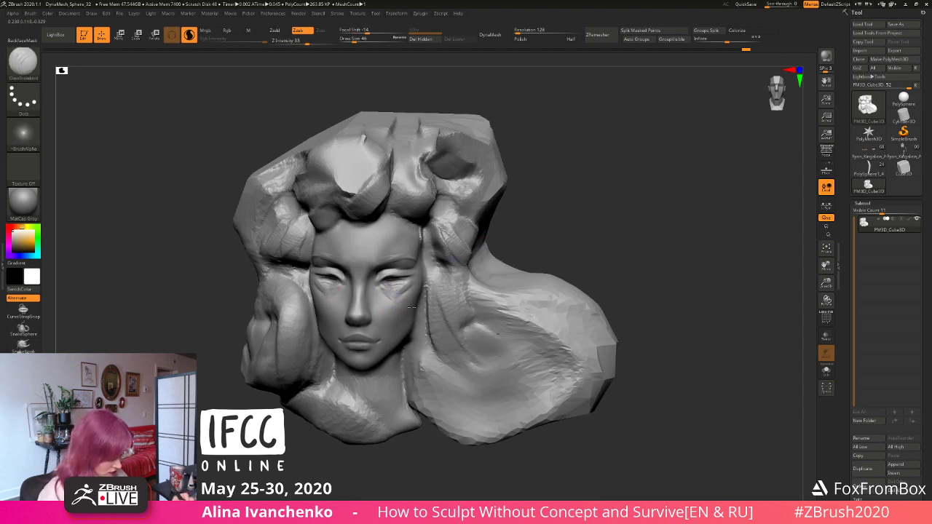
{"action": "key", "text": "shift"}
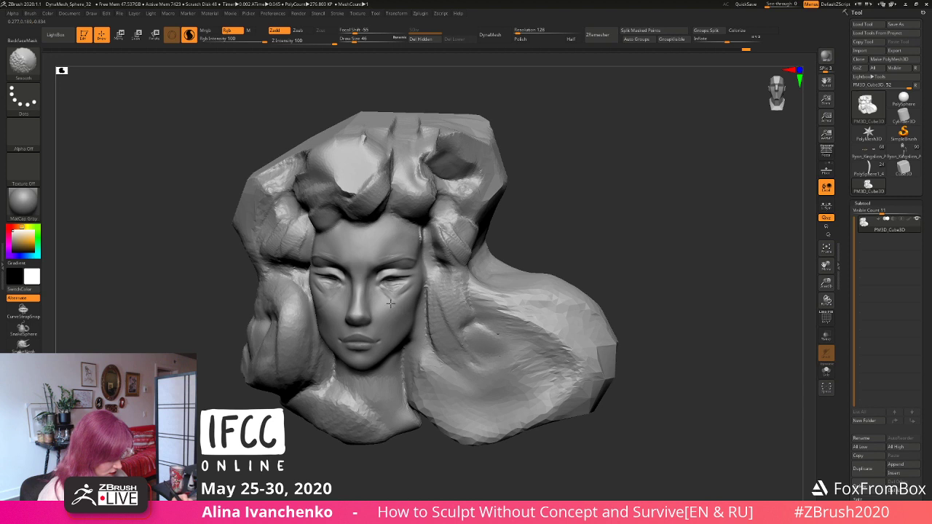
{"action": "left_click_drag", "start_coordinate": [585, 197], "coordinate": [568, 198]}
{"action": "left_click_drag", "start_coordinate": [398, 288], "coordinate": [390, 287], "text": "shift"}
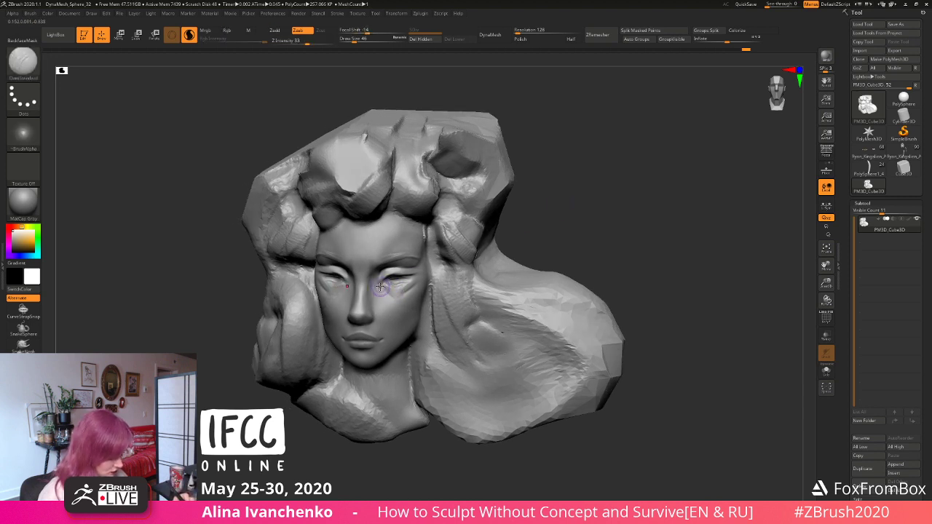
Step: Refine the inner eye corners and under-eye folds with DamStandard at draw size 46, softening the creases
{"action": "left_click_drag", "start_coordinate": [536, 206], "coordinate": [523, 207]}
{"action": "left_click_drag", "start_coordinate": [403, 280], "coordinate": [395, 282], "text": "shift"}
{"action": "left_click_drag", "start_coordinate": [557, 226], "coordinate": [537, 227]}
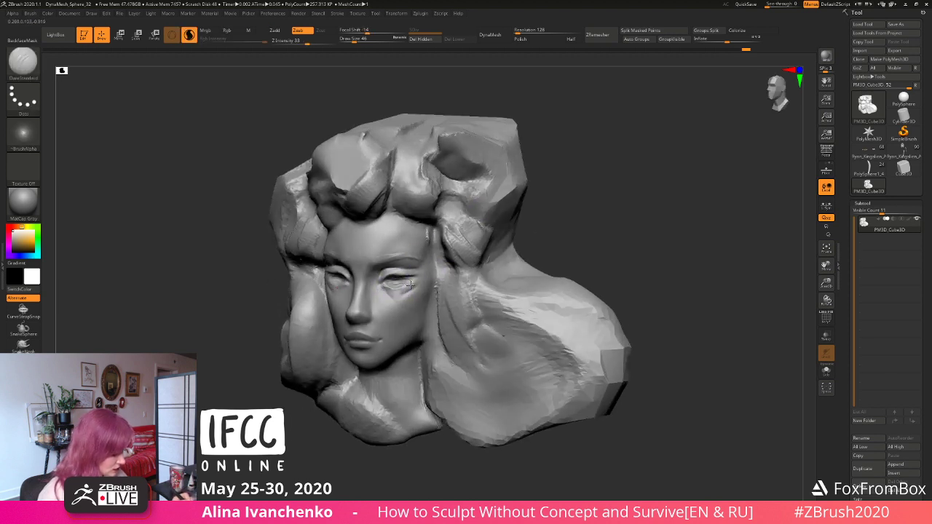
{"action": "left_click_drag", "start_coordinate": [410, 284], "coordinate": [392, 293]}
Step: Define the nostril wings and sharpen the eyebrows with DamStandard at draw size 46
{"action": "mouse_move", "coordinate": [551, 204]}
{"action": "left_mouse_down"}
{"action": "mouse_move", "coordinate": [588, 202]}
{"action": "mouse_move", "coordinate": [578, 225]}
{"action": "mouse_move", "coordinate": [496, 257]}
{"action": "mouse_move", "coordinate": [558, 223]}
{"action": "mouse_move", "coordinate": [583, 226]}
{"action": "left_mouse_up"}
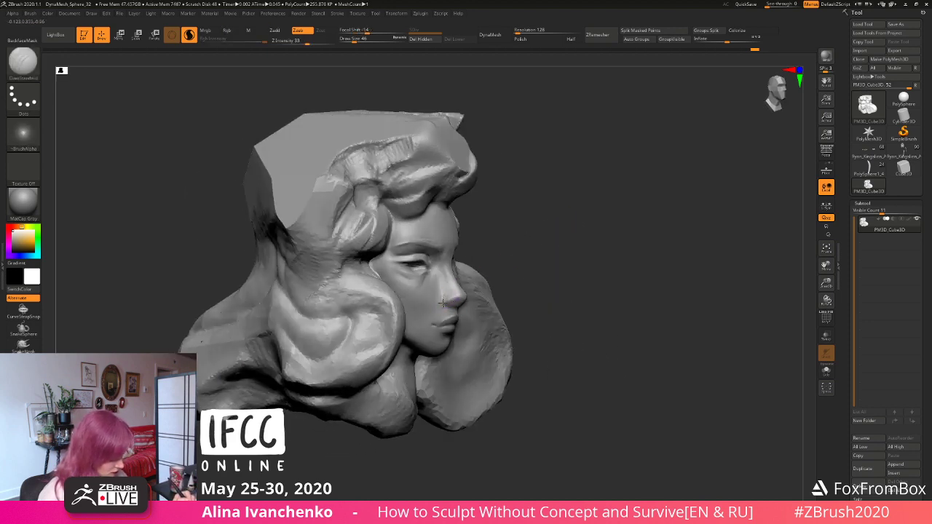
{"action": "left_click_drag", "start_coordinate": [530, 271], "coordinate": [435, 327]}
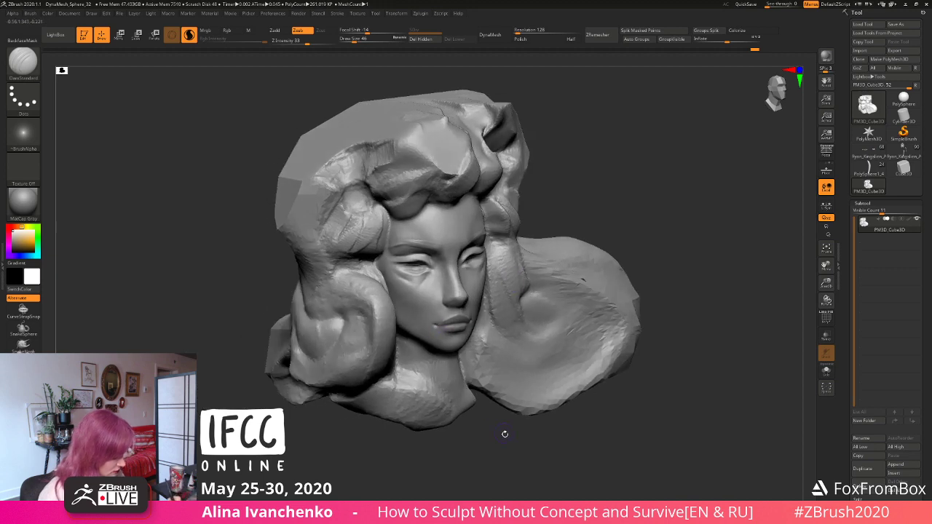
{"action": "mouse_move", "coordinate": [504, 434]}
{"action": "left_mouse_down"}
{"action": "mouse_move", "coordinate": [558, 195]}
{"action": "mouse_move", "coordinate": [592, 197]}
{"action": "mouse_move", "coordinate": [421, 242]}
{"action": "left_mouse_up"}
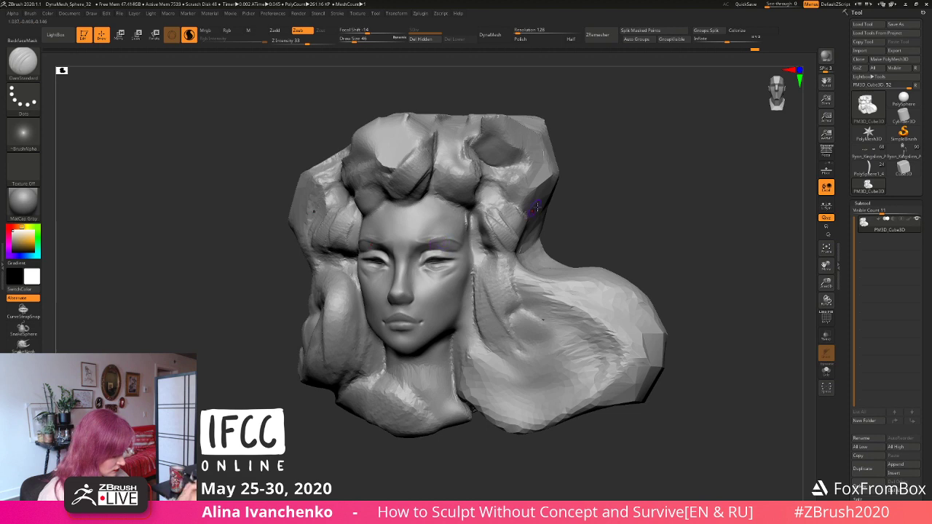
{"action": "left_click_drag", "start_coordinate": [599, 203], "coordinate": [504, 217]}
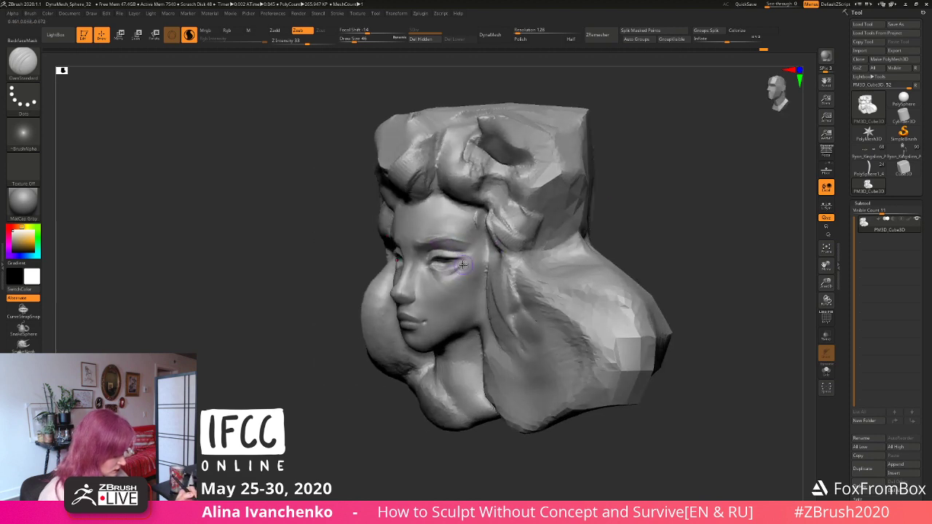
{"action": "mouse_move", "coordinate": [628, 208]}
{"action": "left_mouse_down"}
{"action": "mouse_move", "coordinate": [623, 217]}
{"action": "mouse_move", "coordinate": [629, 209]}
{"action": "mouse_move", "coordinate": [416, 250]}
{"action": "left_mouse_up"}
Step: Fill out the cheek area below the eyes with ClayBuildup, using a larger brush than draw size 46
{"action": "key", "text": "b"}
{"action": "key", "text": "c"}
{"action": "key", "text": "b"}
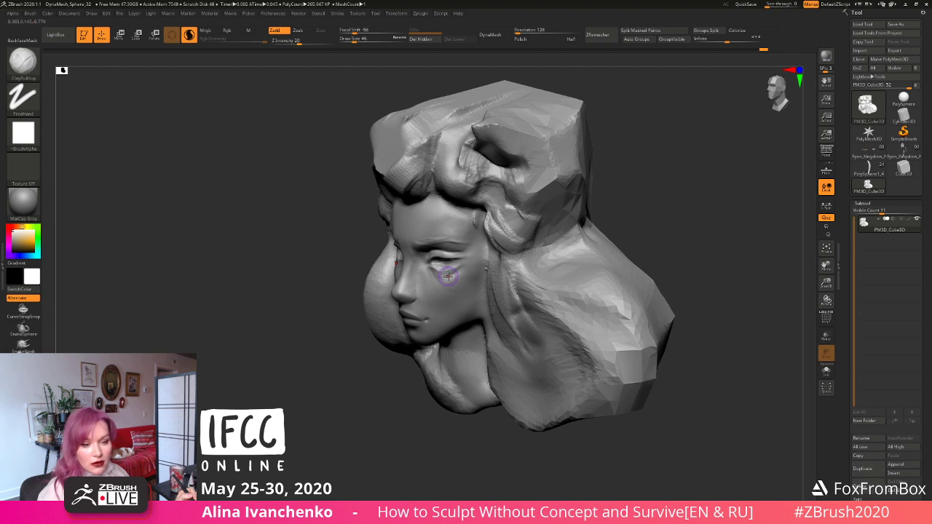
{"action": "left_click_drag", "start_coordinate": [680, 190], "coordinate": [635, 207], "text": "alt"}
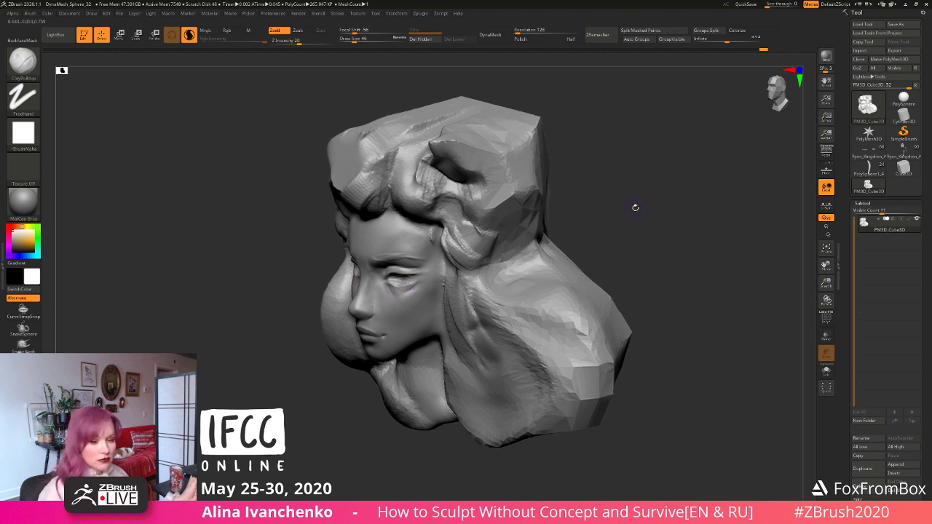
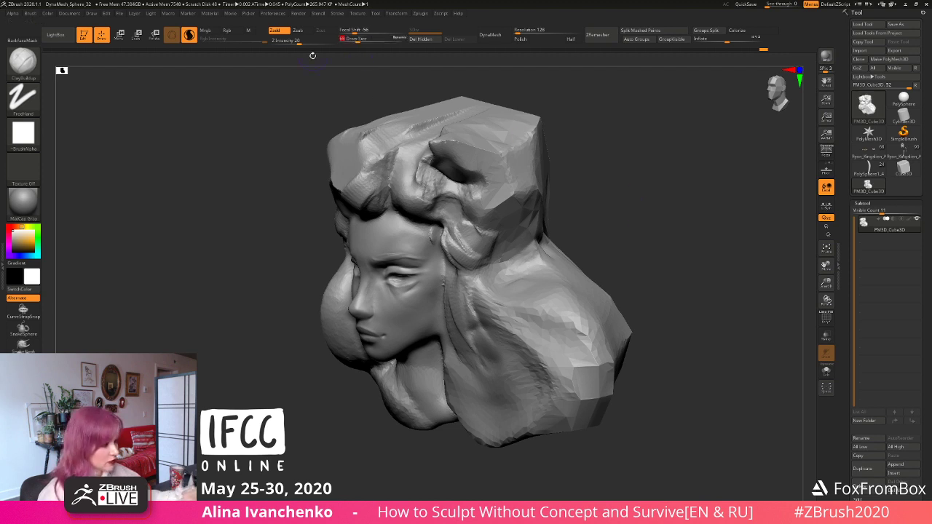
{"action": "left_click_drag", "start_coordinate": [641, 201], "coordinate": [416, 245]}
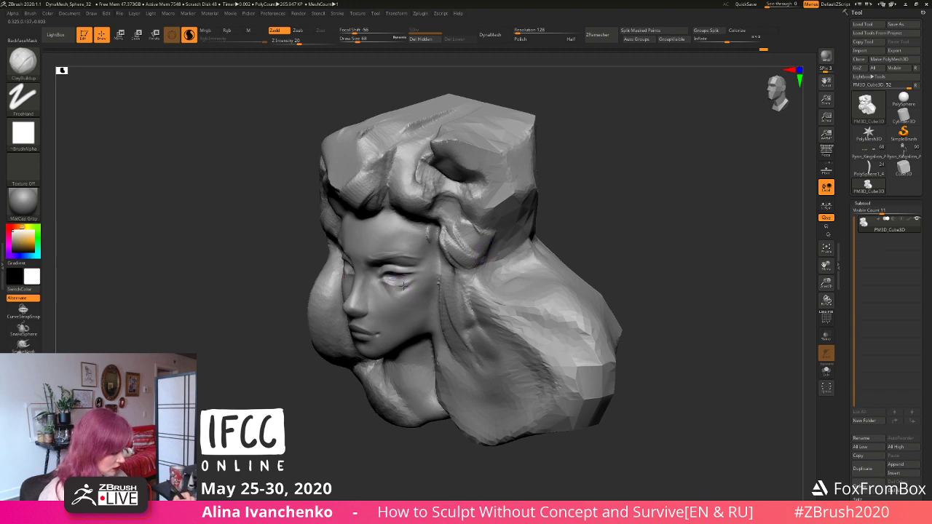
Step: Build up the temples and forehead above the brows with ClayBuildup at draw size 101, smoothing the surface
{"action": "mouse_move", "coordinate": [574, 221]}
{"action": "left_mouse_down"}
{"action": "mouse_move", "coordinate": [593, 200]}
{"action": "mouse_move", "coordinate": [551, 214]}
{"action": "mouse_move", "coordinate": [409, 223]}
{"action": "mouse_move", "coordinate": [429, 216]}
{"action": "left_mouse_up"}
{"action": "key", "text": "shift"}
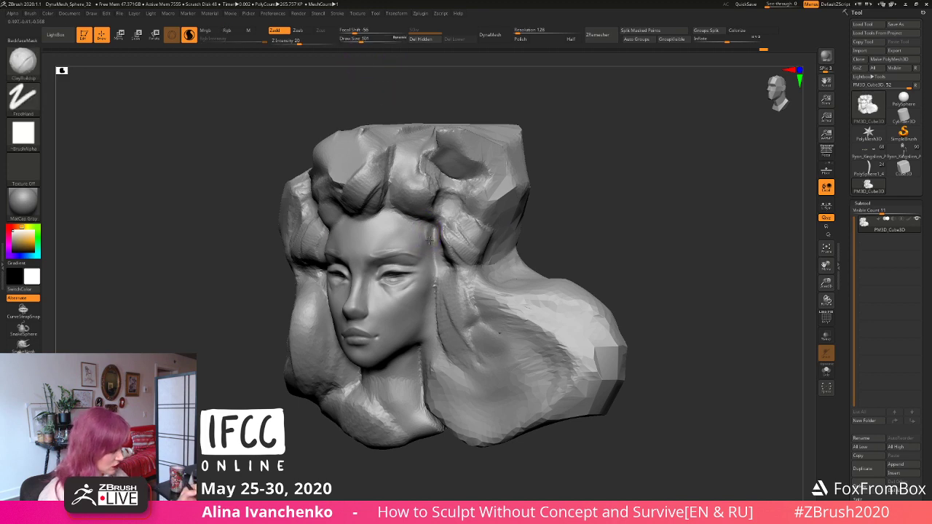
{"action": "mouse_move", "coordinate": [535, 211]}
{"action": "left_mouse_down"}
{"action": "mouse_move", "coordinate": [588, 214]}
{"action": "mouse_move", "coordinate": [599, 170]}
{"action": "mouse_move", "coordinate": [580, 187]}
{"action": "left_mouse_up"}
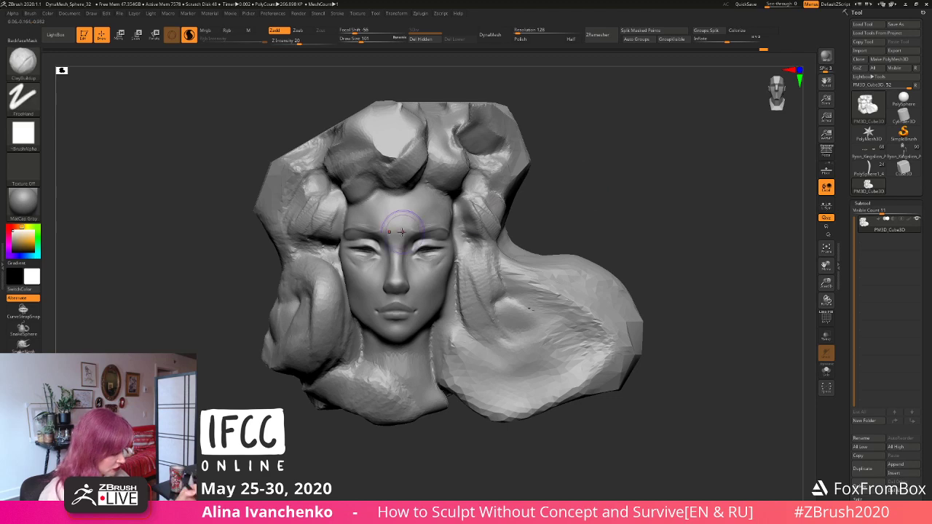
{"action": "left_click_drag", "start_coordinate": [478, 196], "coordinate": [487, 199], "text": "shift"}
{"action": "mouse_move", "coordinate": [550, 188]}
{"action": "left_mouse_down"}
{"action": "mouse_move", "coordinate": [582, 180]}
{"action": "mouse_move", "coordinate": [570, 163]}
{"action": "mouse_move", "coordinate": [582, 153]}
{"action": "mouse_move", "coordinate": [572, 167]}
{"action": "left_mouse_up"}
Step: Adjust the shape of the brows and upper face with the Move brush at draw size 77
{"action": "left_click", "coordinate": [355, 40]}
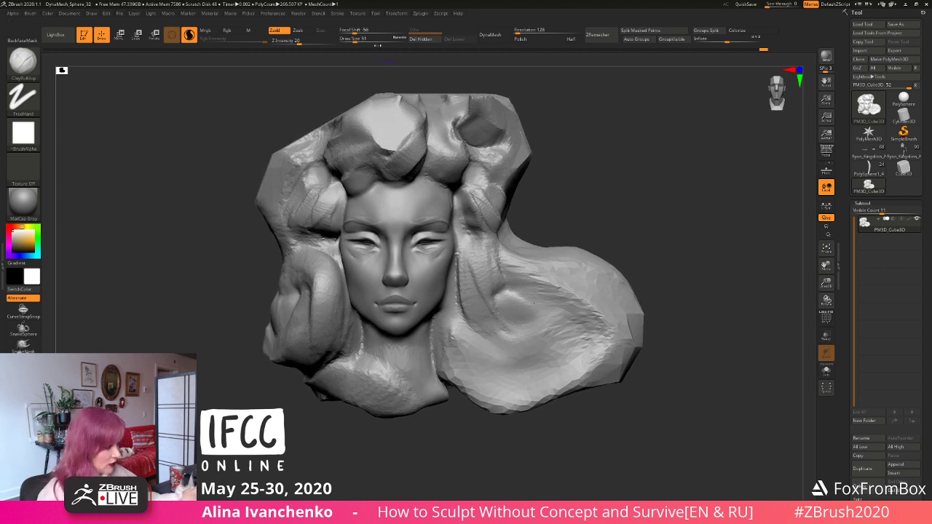
{"action": "key", "text": "b"}
{"action": "key", "text": "m"}
{"action": "key", "text": "v"}
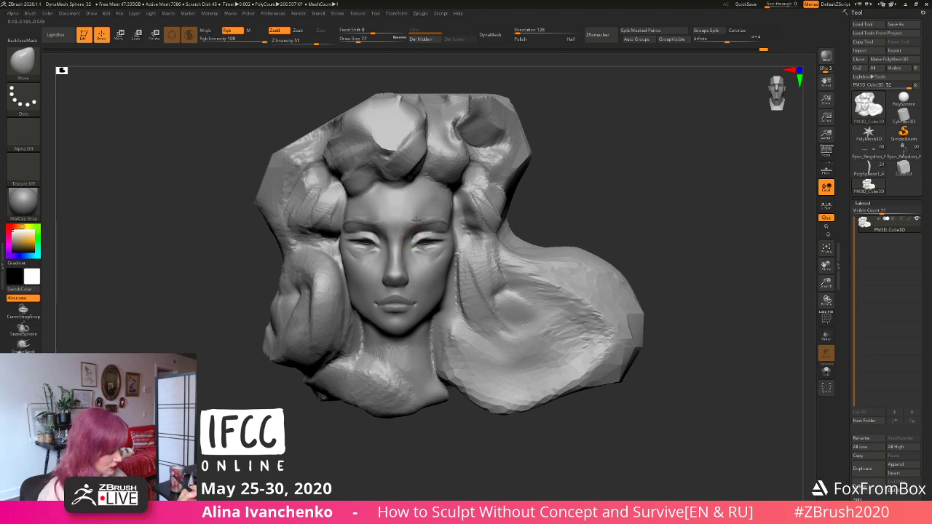
{"action": "mouse_move", "coordinate": [483, 191]}
{"action": "right_mouse_down"}
{"action": "mouse_move", "coordinate": [584, 181]}
{"action": "mouse_move", "coordinate": [399, 295]}
{"action": "mouse_move", "coordinate": [604, 183]}
{"action": "mouse_move", "coordinate": [430, 198]}
{"action": "right_mouse_up"}
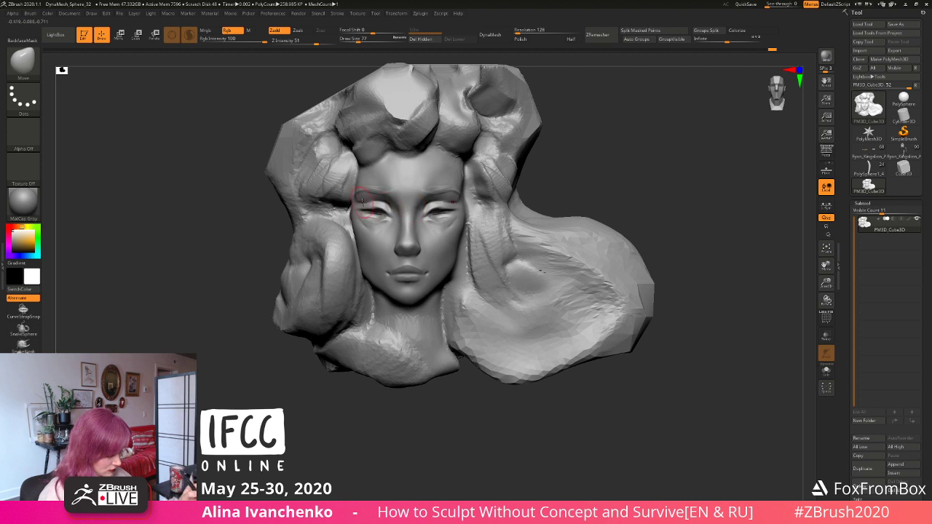
{"action": "right_click_drag", "start_coordinate": [530, 145], "coordinate": [560, 162]}
{"action": "mouse_move", "coordinate": [685, 291]}
{"action": "right_mouse_down", "text": "ctrl"}
{"action": "mouse_move", "coordinate": [595, 210]}
{"action": "mouse_move", "coordinate": [517, 234]}
{"action": "mouse_move", "coordinate": [539, 269]}
{"action": "right_mouse_up", "text": "ctrl"}
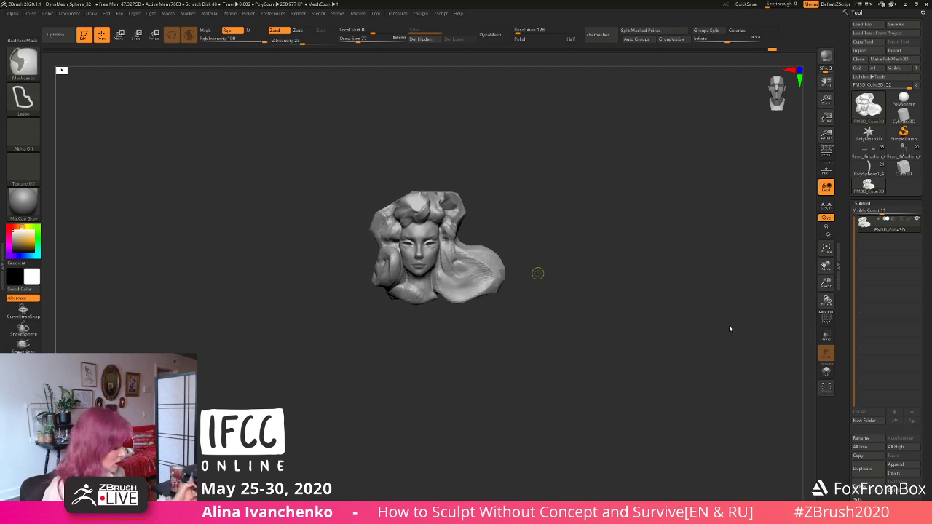
Step: Build up hair volume above the forehead and along the upper hairline with ClayBuildup at draw size 128
{"action": "right_click_drag", "start_coordinate": [520, 273], "coordinate": [623, 229], "text": "ctrl"}
{"action": "right_click_drag", "start_coordinate": [624, 230], "coordinate": [600, 198], "text": "alt"}
{"action": "right_click_drag", "start_coordinate": [600, 198], "coordinate": [580, 217]}
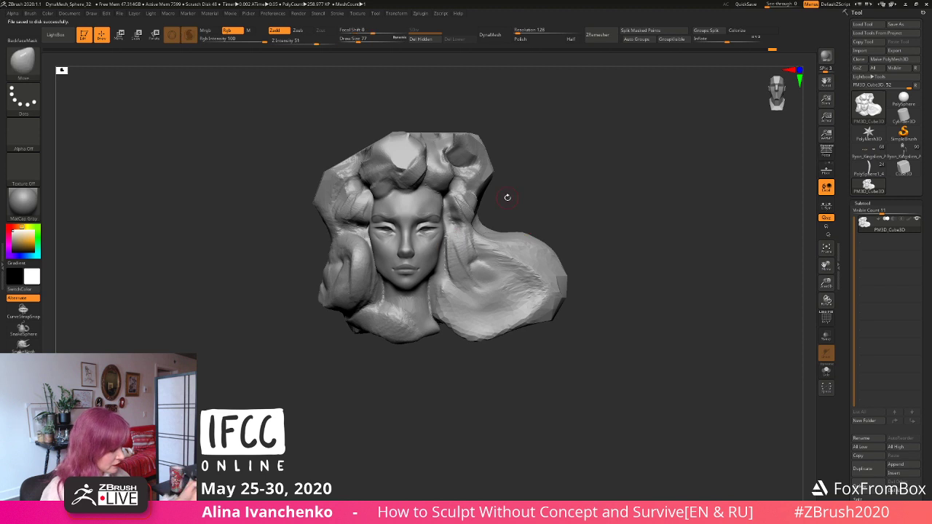
{"action": "mouse_move", "coordinate": [506, 198]}
{"action": "right_mouse_down"}
{"action": "mouse_move", "coordinate": [535, 185]}
{"action": "mouse_move", "coordinate": [442, 213]}
{"action": "right_mouse_up"}
{"action": "key", "text": "b"}
{"action": "key", "text": "c"}
{"action": "key", "text": "b"}
{"action": "left_click", "coordinate": [364, 40]}
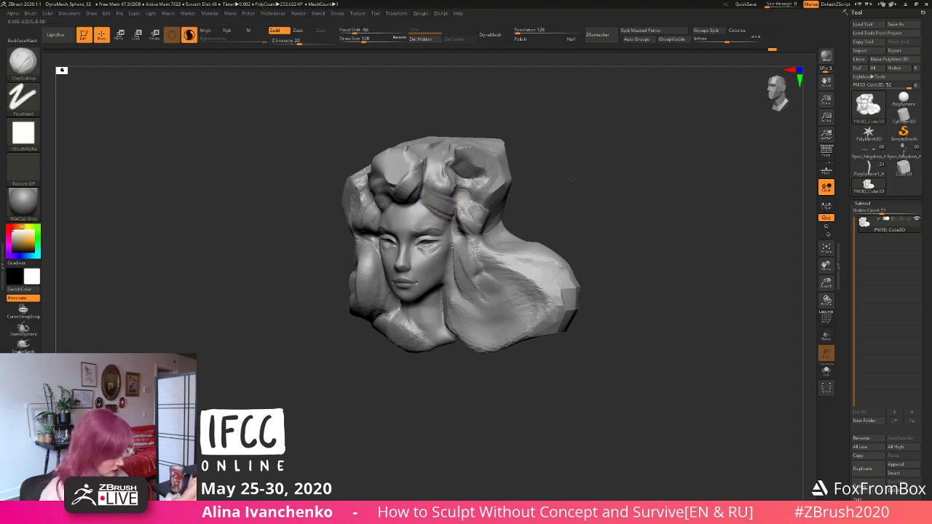
{"action": "mouse_move", "coordinate": [545, 175]}
{"action": "right_mouse_down"}
{"action": "mouse_move", "coordinate": [547, 198]}
{"action": "mouse_move", "coordinate": [564, 200]}
{"action": "mouse_move", "coordinate": [525, 175]}
{"action": "mouse_move", "coordinate": [417, 199]}
{"action": "mouse_move", "coordinate": [411, 185]}
{"action": "mouse_move", "coordinate": [555, 196]}
{"action": "mouse_move", "coordinate": [516, 204]}
{"action": "right_mouse_up"}
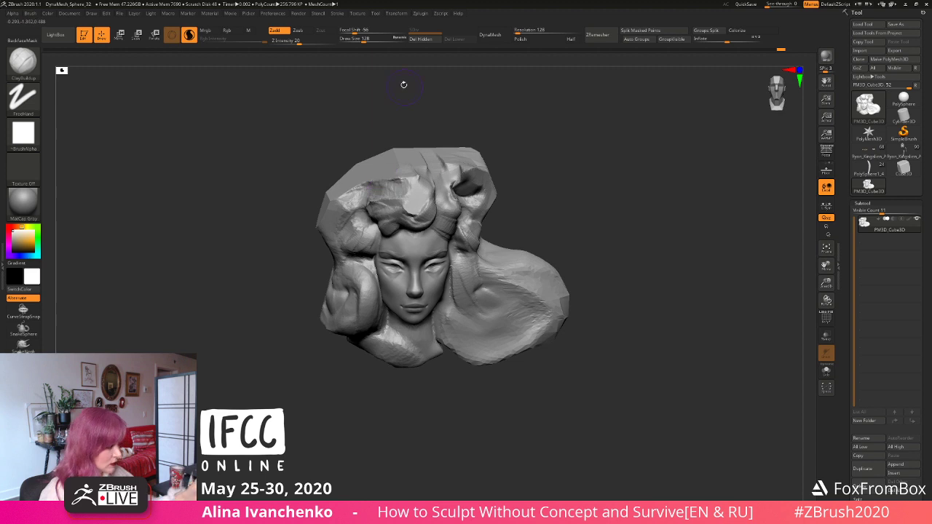
Step: Add clay over the crown of the hair with ClayBuildup at draw size 202
{"action": "left_click", "coordinate": [369, 39]}
{"action": "mouse_move", "coordinate": [498, 108]}
{"action": "left_mouse_down", "text": "alt"}
{"action": "mouse_move", "coordinate": [522, 131]}
{"action": "mouse_move", "coordinate": [521, 151]}
{"action": "left_mouse_up", "text": "alt"}
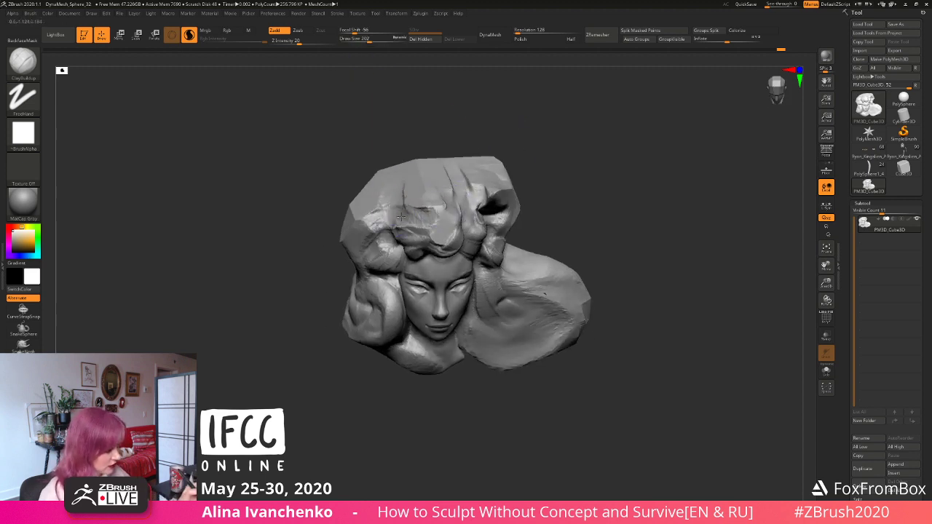
{"action": "mouse_move", "coordinate": [434, 190]}
{"action": "right_mouse_down"}
{"action": "mouse_move", "coordinate": [441, 172]}
{"action": "mouse_move", "coordinate": [510, 128]}
{"action": "mouse_move", "coordinate": [533, 139]}
{"action": "mouse_move", "coordinate": [510, 167]}
{"action": "mouse_move", "coordinate": [406, 203]}
{"action": "right_mouse_up"}
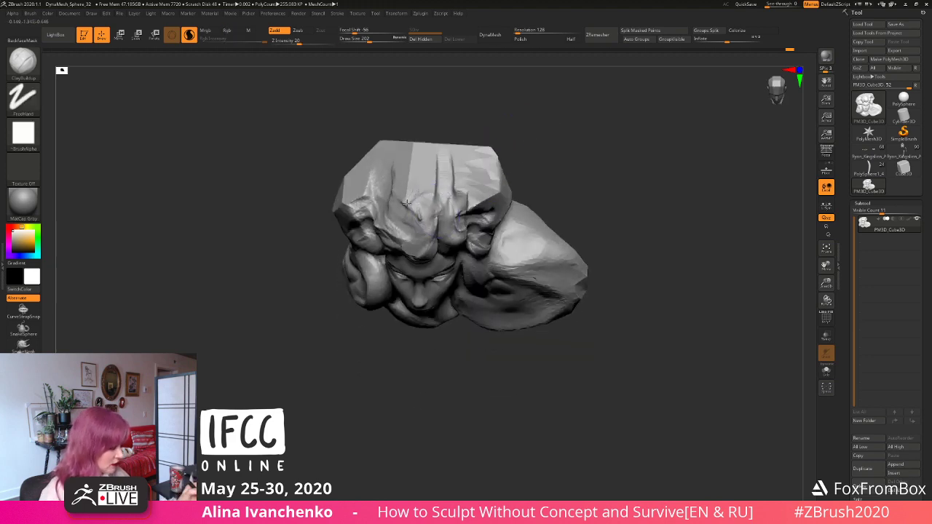
{"action": "mouse_move", "coordinate": [417, 172]}
{"action": "right_mouse_down"}
{"action": "mouse_move", "coordinate": [524, 125]}
{"action": "mouse_move", "coordinate": [527, 167]}
{"action": "mouse_move", "coordinate": [507, 167]}
{"action": "right_mouse_up"}
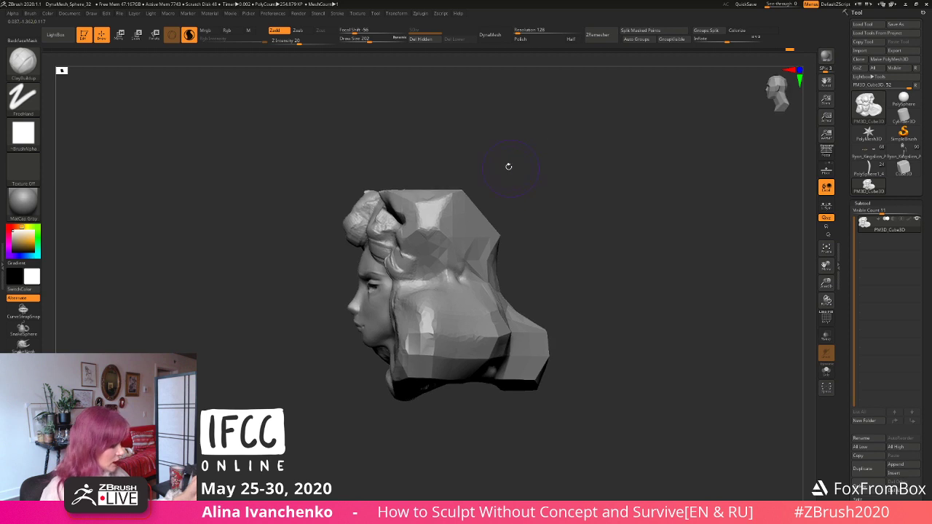
Step: Fill out the flat top and side planes of the hair block with an enlarged ClayBuildup brush
{"action": "left_click_drag", "start_coordinate": [365, 42], "coordinate": [378, 41]}
{"action": "right_click_drag", "start_coordinate": [397, 185], "coordinate": [446, 212]}
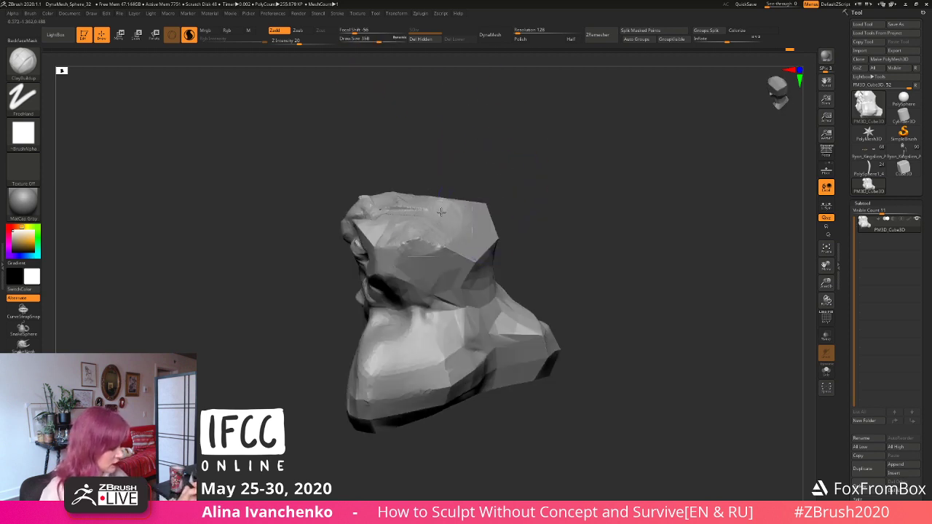
{"action": "right_click_drag", "start_coordinate": [494, 244], "coordinate": [477, 215]}
{"action": "mouse_move", "coordinate": [551, 201]}
{"action": "right_mouse_down"}
{"action": "mouse_move", "coordinate": [487, 211]}
{"action": "mouse_move", "coordinate": [620, 155]}
{"action": "mouse_move", "coordinate": [604, 184]}
{"action": "mouse_move", "coordinate": [549, 210]}
{"action": "right_mouse_up"}
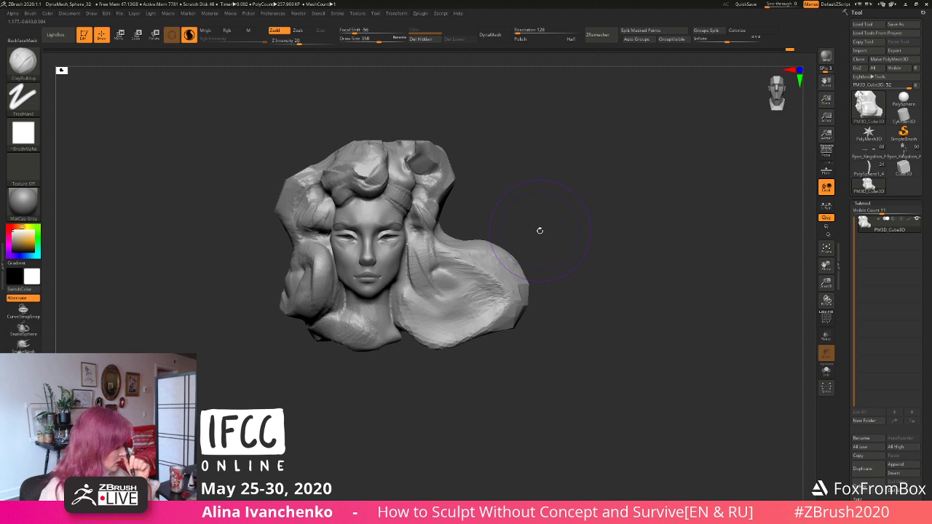
Step: Thicken the hair lock beside the cheek, opposite the wide flowing hair mass, with ClayBuildup at draw size 197
{"action": "mouse_move", "coordinate": [539, 227]}
{"action": "right_mouse_down", "text": "alt"}
{"action": "mouse_move", "coordinate": [558, 168]}
{"action": "mouse_move", "coordinate": [539, 200]}
{"action": "right_mouse_up", "text": "alt"}
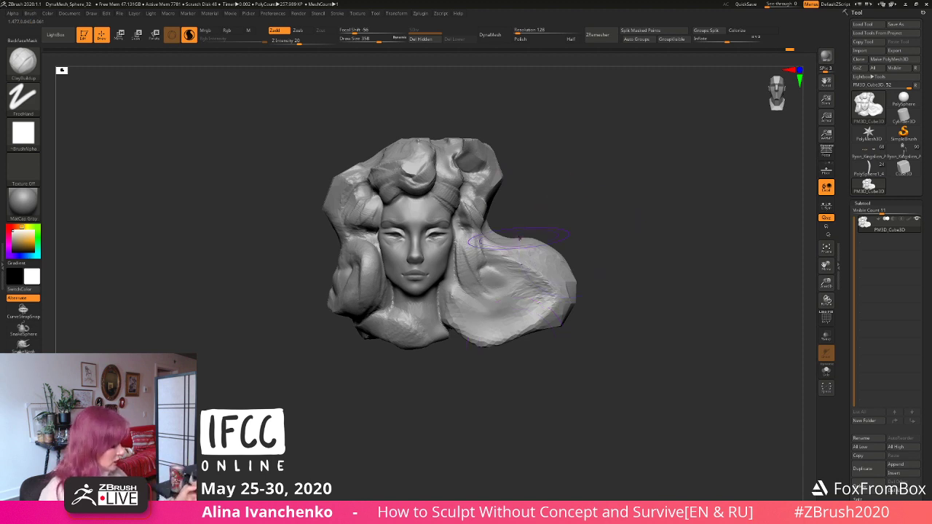
{"action": "mouse_move", "coordinate": [537, 199]}
{"action": "right_mouse_down"}
{"action": "mouse_move", "coordinate": [541, 181]}
{"action": "mouse_move", "coordinate": [537, 191]}
{"action": "right_mouse_up"}
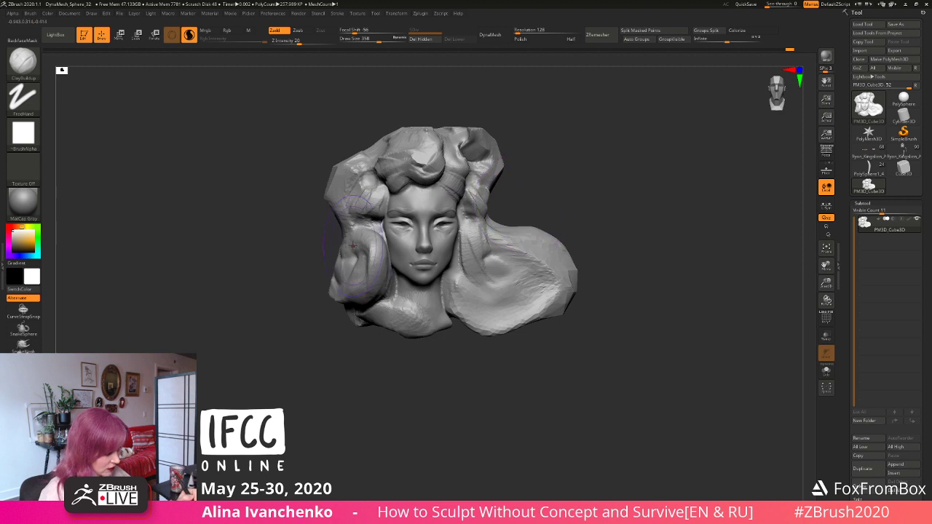
{"action": "left_click_drag", "start_coordinate": [353, 246], "coordinate": [348, 262]}
{"action": "mouse_move", "coordinate": [353, 230]}
{"action": "left_mouse_down"}
{"action": "mouse_move", "coordinate": [346, 270]}
{"action": "mouse_move", "coordinate": [349, 240]}
{"action": "mouse_move", "coordinate": [357, 263]}
{"action": "left_mouse_up"}
{"action": "right_click_drag", "start_coordinate": [489, 203], "coordinate": [561, 175]}
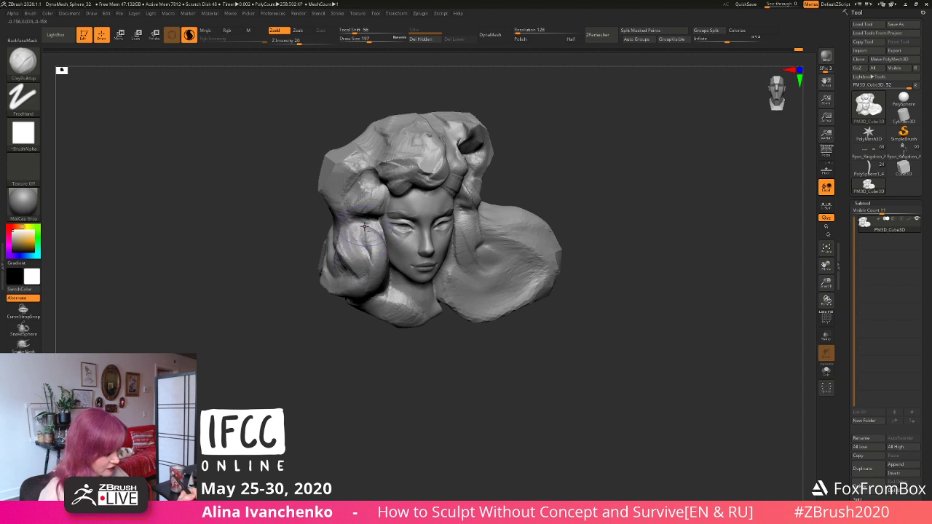
{"action": "mouse_move", "coordinate": [365, 233]}
{"action": "right_mouse_down"}
{"action": "mouse_move", "coordinate": [551, 146]}
{"action": "mouse_move", "coordinate": [560, 176]}
{"action": "mouse_move", "coordinate": [478, 203]}
{"action": "right_mouse_up"}
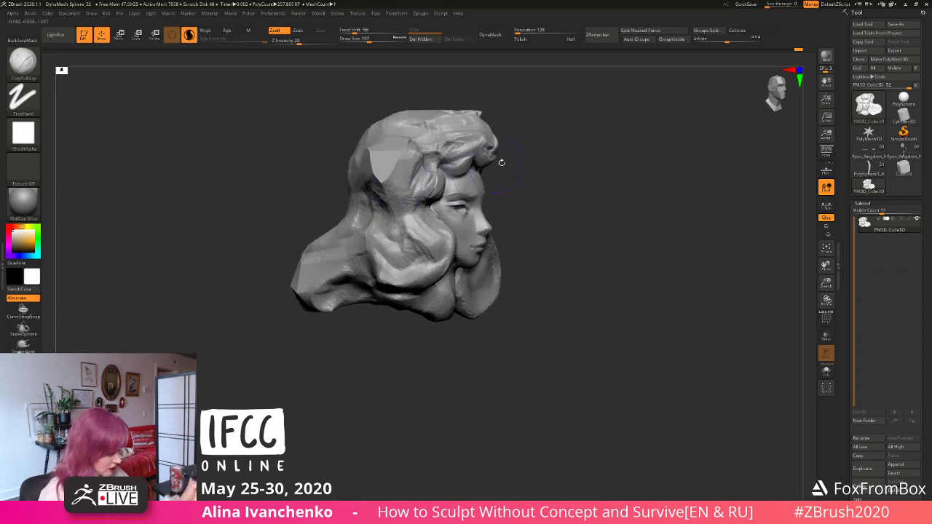
Step: Carve and build the side hair behind the temple with ClayBuildup to separate the upper and lower locks
{"action": "mouse_move", "coordinate": [553, 149]}
{"action": "right_mouse_down"}
{"action": "mouse_move", "coordinate": [560, 176]}
{"action": "mouse_move", "coordinate": [584, 172]}
{"action": "right_mouse_up"}
{"action": "mouse_move", "coordinate": [408, 181]}
{"action": "left_mouse_down", "text": "alt"}
{"action": "mouse_move", "coordinate": [416, 194]}
{"action": "mouse_move", "coordinate": [407, 191]}
{"action": "mouse_move", "coordinate": [419, 187]}
{"action": "left_mouse_up", "text": "alt"}
{"action": "mouse_move", "coordinate": [580, 159]}
{"action": "right_mouse_down"}
{"action": "mouse_move", "coordinate": [593, 158]}
{"action": "mouse_move", "coordinate": [590, 139]}
{"action": "mouse_move", "coordinate": [582, 161]}
{"action": "mouse_move", "coordinate": [512, 183]}
{"action": "right_mouse_up"}
{"action": "left_click_drag", "start_coordinate": [395, 184], "coordinate": [364, 220], "text": "alt"}
{"action": "mouse_move", "coordinate": [510, 156]}
{"action": "right_mouse_down"}
{"action": "mouse_move", "coordinate": [532, 151]}
{"action": "mouse_move", "coordinate": [519, 169]}
{"action": "mouse_move", "coordinate": [517, 148]}
{"action": "mouse_move", "coordinate": [535, 174]}
{"action": "mouse_move", "coordinate": [573, 175]}
{"action": "mouse_move", "coordinate": [580, 143]}
{"action": "mouse_move", "coordinate": [574, 170]}
{"action": "mouse_move", "coordinate": [553, 174]}
{"action": "right_mouse_up"}
Step: Switch to the KNIFE_sharp brush at Z intensity 17 and draw size 108 and cut into the side hair
{"action": "key", "text": "2"}
{"action": "left_click", "coordinate": [29, 67]}
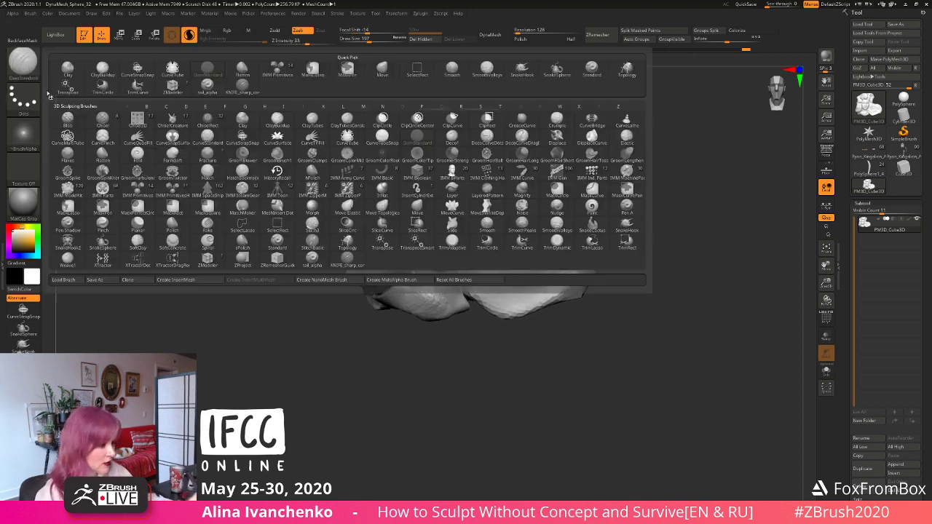
{"action": "left_click", "coordinate": [347, 260]}
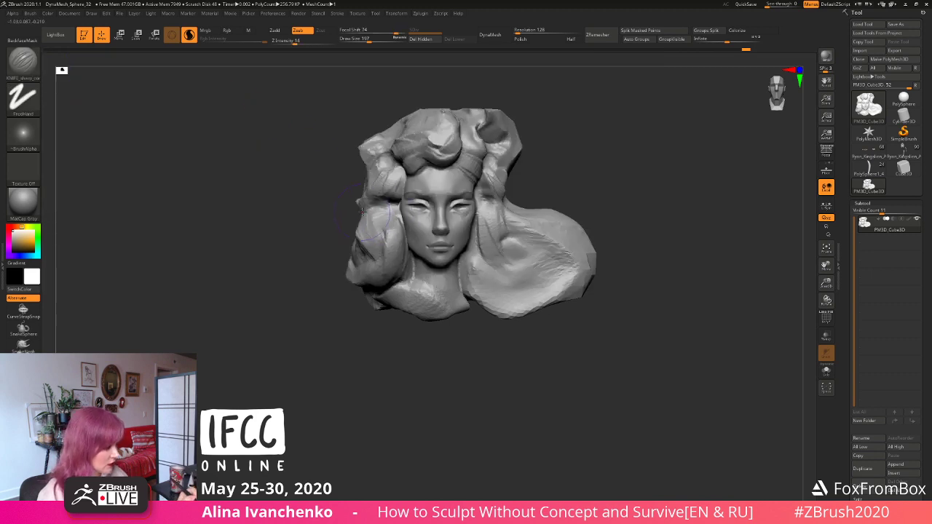
{"action": "left_click", "coordinate": [297, 41]}
{"action": "left_click", "coordinate": [362, 40]}
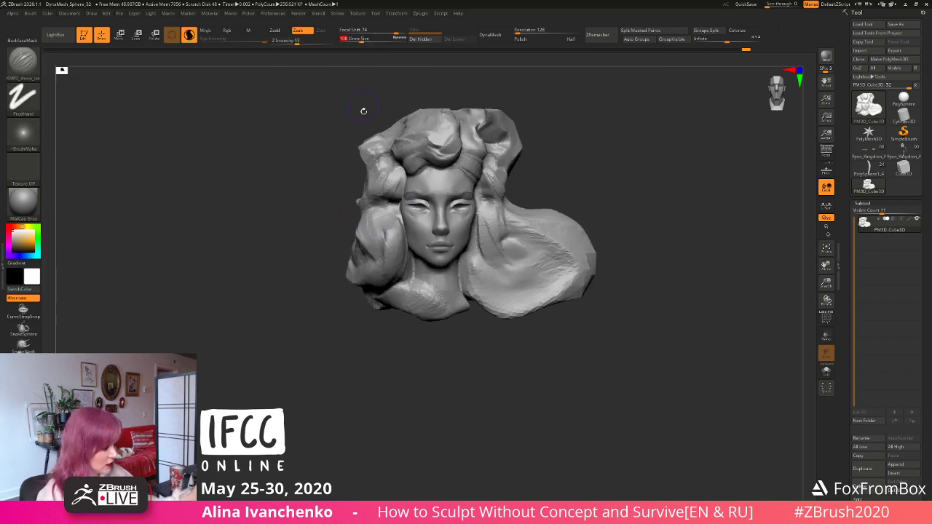
{"action": "left_click_drag", "start_coordinate": [292, 244], "coordinate": [340, 258]}
{"action": "left_click_drag", "start_coordinate": [426, 288], "coordinate": [378, 292], "text": "shift"}
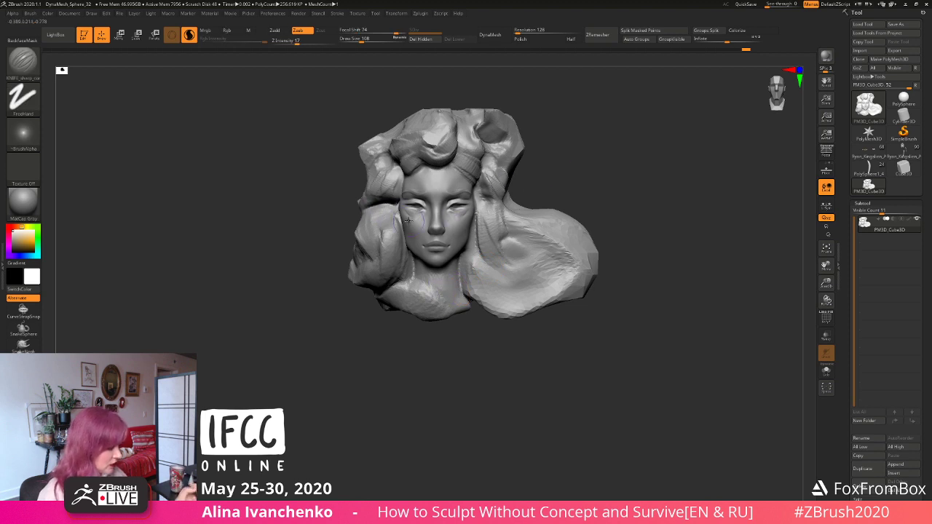
Step: Carve strand grooves into the hair locks framing the cheek and temple with the KNIFE_sharp brush
{"action": "mouse_move", "coordinate": [564, 146]}
{"action": "left_mouse_down"}
{"action": "mouse_move", "coordinate": [546, 165]}
{"action": "mouse_move", "coordinate": [557, 165]}
{"action": "left_mouse_up"}
{"action": "key", "text": "ctrl+shift"}
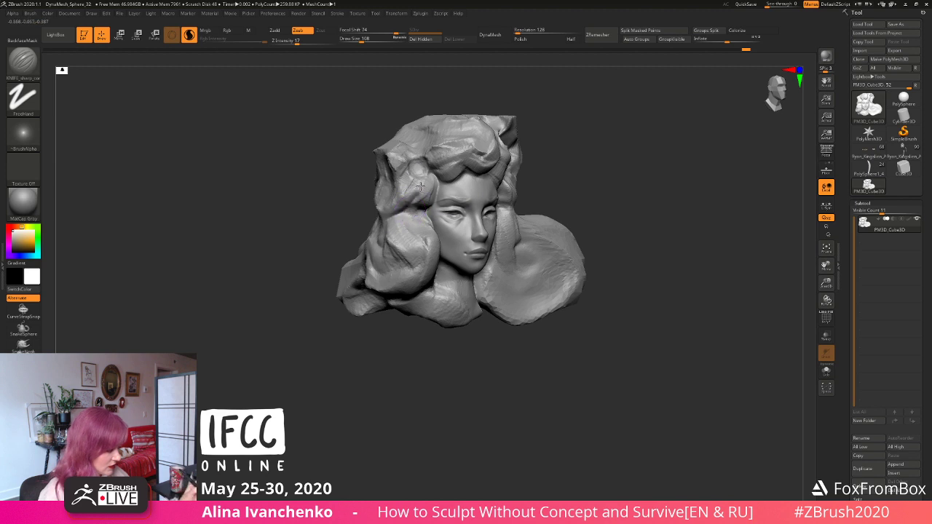
{"action": "left_click_drag", "start_coordinate": [579, 148], "coordinate": [514, 188]}
{"action": "mouse_move", "coordinate": [592, 139]}
{"action": "left_mouse_down"}
{"action": "mouse_move", "coordinate": [602, 146]}
{"action": "mouse_move", "coordinate": [593, 148]}
{"action": "left_mouse_up"}
{"action": "key", "text": "ctrl+z"}
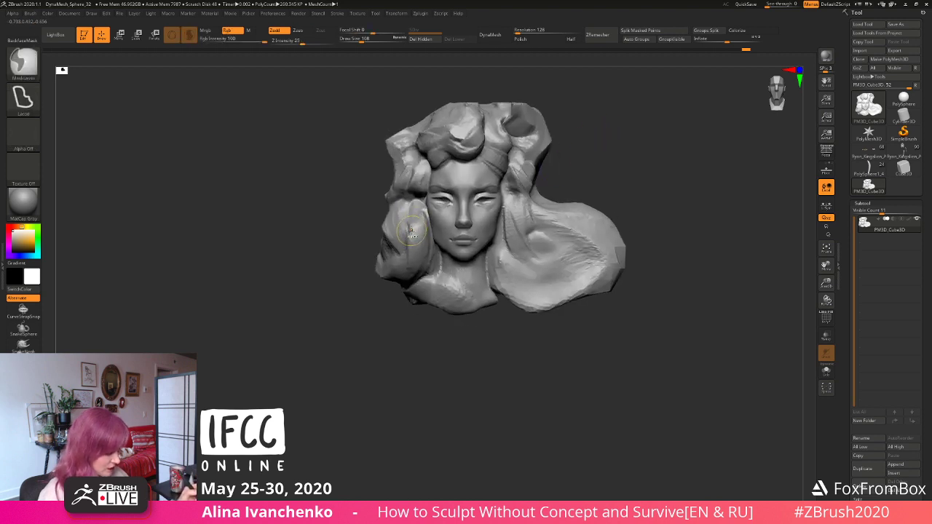
{"action": "left_click_drag", "start_coordinate": [417, 231], "coordinate": [420, 200]}
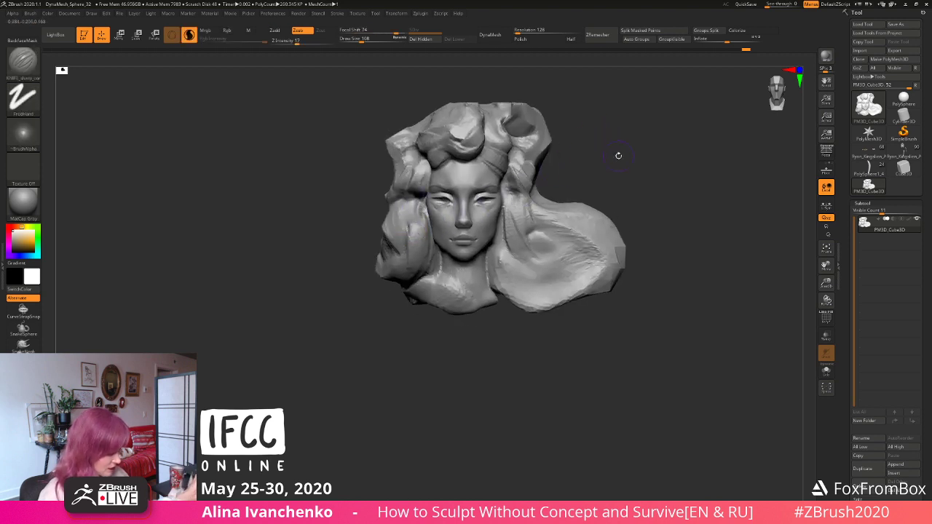
{"action": "mouse_move", "coordinate": [618, 155]}
{"action": "left_mouse_down"}
{"action": "mouse_move", "coordinate": [597, 173]}
{"action": "mouse_move", "coordinate": [616, 166]}
{"action": "left_mouse_up"}
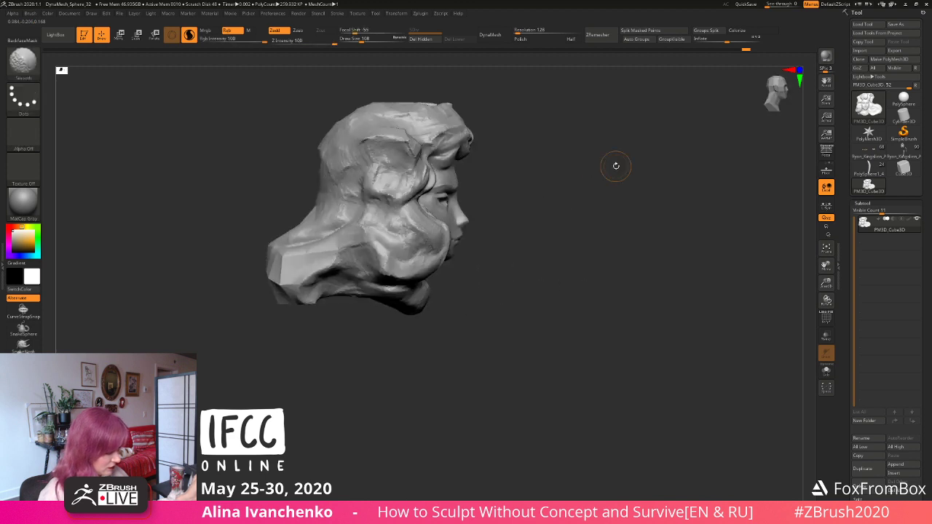
{"action": "left_click_drag", "start_coordinate": [511, 216], "coordinate": [456, 273]}
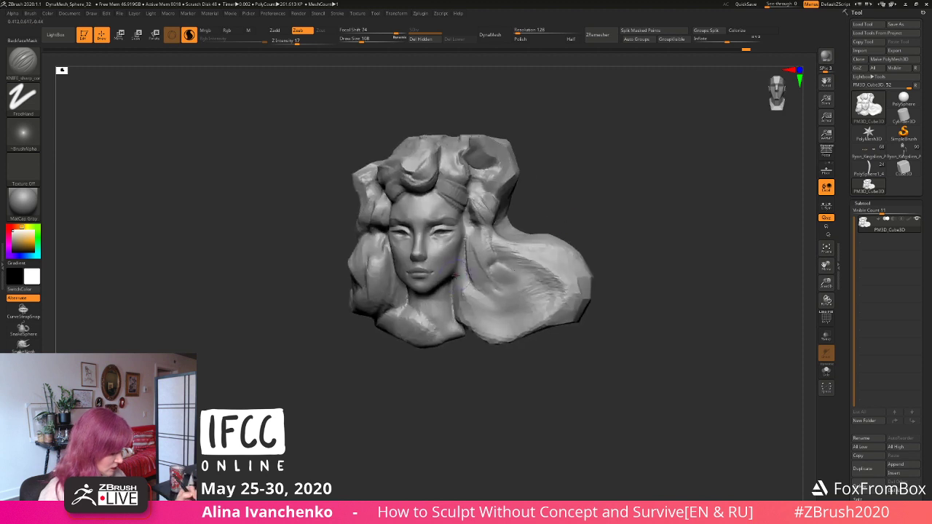
Step: Cut long flowing grooves through the wide hair mass beside the neck with the KNIFE_sharp brush
{"action": "mouse_move", "coordinate": [536, 209]}
{"action": "left_mouse_down"}
{"action": "mouse_move", "coordinate": [456, 276]}
{"action": "mouse_move", "coordinate": [508, 280]}
{"action": "left_mouse_up"}
{"action": "mouse_move", "coordinate": [623, 221]}
{"action": "left_mouse_down", "text": "alt"}
{"action": "mouse_move", "coordinate": [578, 225]}
{"action": "mouse_move", "coordinate": [555, 244]}
{"action": "left_mouse_up", "text": "alt"}
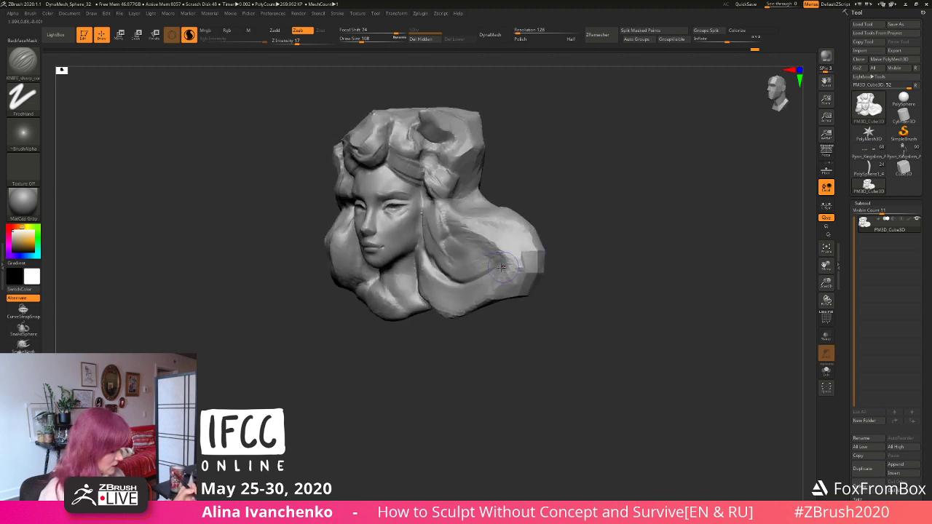
{"action": "left_click_drag", "start_coordinate": [466, 236], "coordinate": [502, 263]}
Step: Define the rolled lock at the temple above the wide hair mass with KNIFE_sharp strokes
{"action": "mouse_move", "coordinate": [608, 257]}
{"action": "left_mouse_down"}
{"action": "mouse_move", "coordinate": [598, 266]}
{"action": "mouse_move", "coordinate": [621, 252]}
{"action": "mouse_move", "coordinate": [581, 221]}
{"action": "mouse_move", "coordinate": [527, 208]}
{"action": "mouse_move", "coordinate": [501, 218]}
{"action": "left_mouse_up"}
{"action": "left_click_drag", "start_coordinate": [551, 183], "coordinate": [514, 191]}
{"action": "left_click_drag", "start_coordinate": [475, 222], "coordinate": [505, 204]}
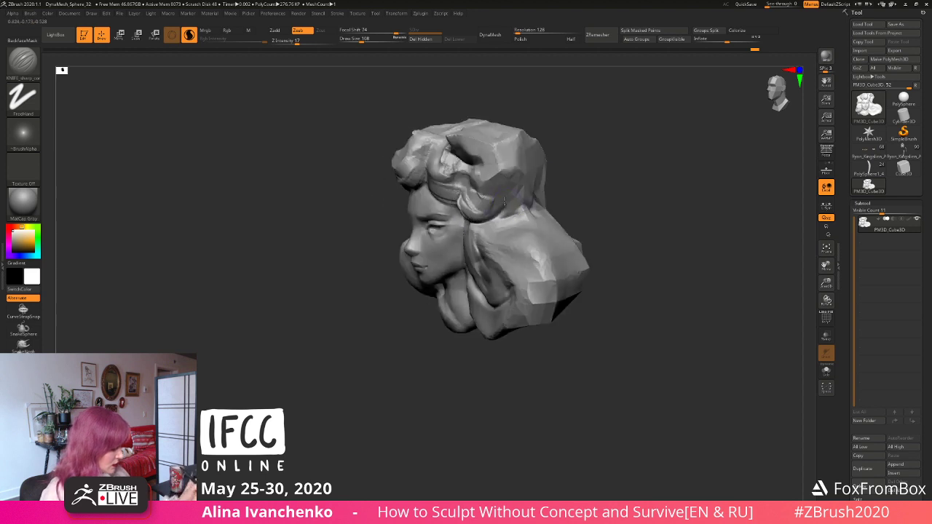
{"action": "mouse_move", "coordinate": [619, 192]}
{"action": "left_mouse_down"}
{"action": "mouse_move", "coordinate": [591, 194]}
{"action": "mouse_move", "coordinate": [570, 218]}
{"action": "mouse_move", "coordinate": [464, 227]}
{"action": "left_mouse_up"}
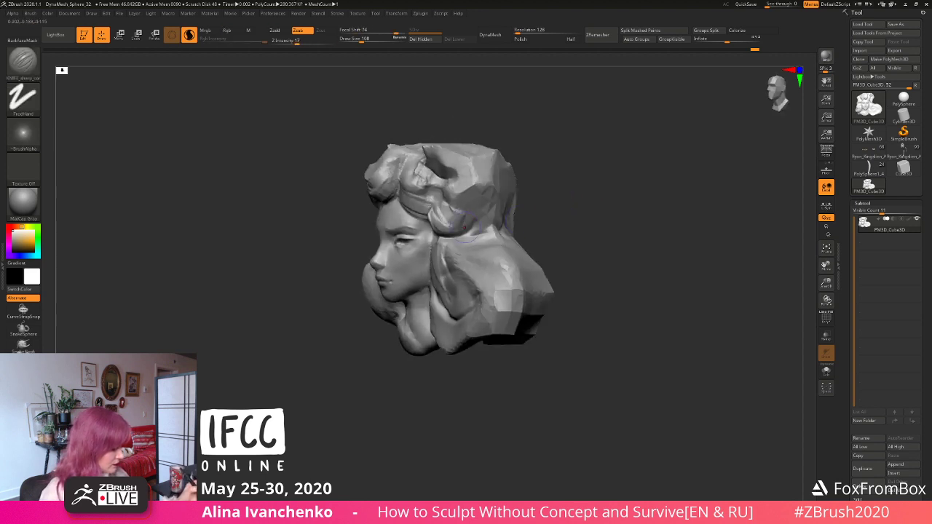
Step: Carve a spiral curl into the side hair above the ear area and a smaller swirl in the lock below
{"action": "left_click_drag", "start_coordinate": [584, 203], "coordinate": [468, 228]}
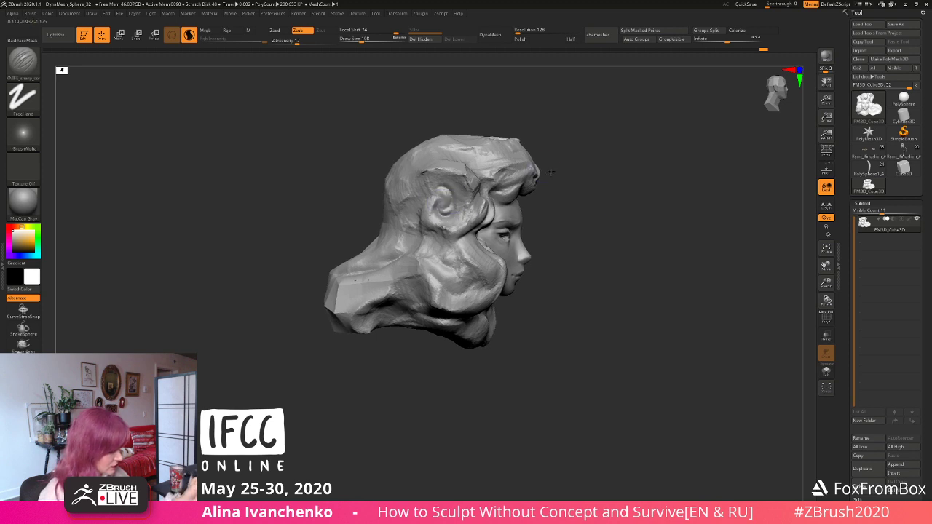
{"action": "left_click_drag", "start_coordinate": [552, 172], "coordinate": [529, 179]}
{"action": "mouse_move", "coordinate": [420, 202]}
{"action": "left_mouse_down"}
{"action": "mouse_move", "coordinate": [450, 187]}
{"action": "mouse_move", "coordinate": [464, 209]}
{"action": "mouse_move", "coordinate": [445, 220]}
{"action": "mouse_move", "coordinate": [441, 244]}
{"action": "left_mouse_up"}
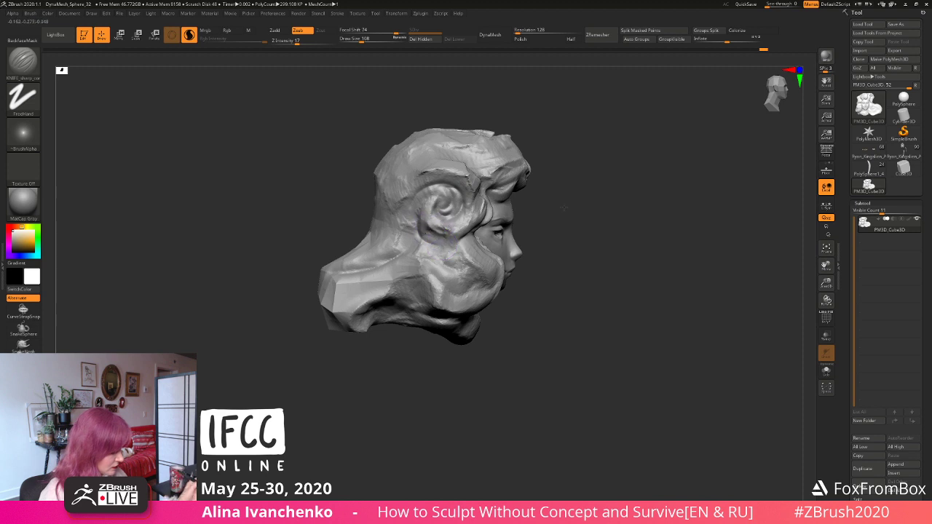
{"action": "mouse_move", "coordinate": [564, 209]}
{"action": "left_mouse_down"}
{"action": "mouse_move", "coordinate": [581, 209]}
{"action": "mouse_move", "coordinate": [578, 194]}
{"action": "left_mouse_up"}
{"action": "left_click_drag", "start_coordinate": [468, 251], "coordinate": [464, 265]}
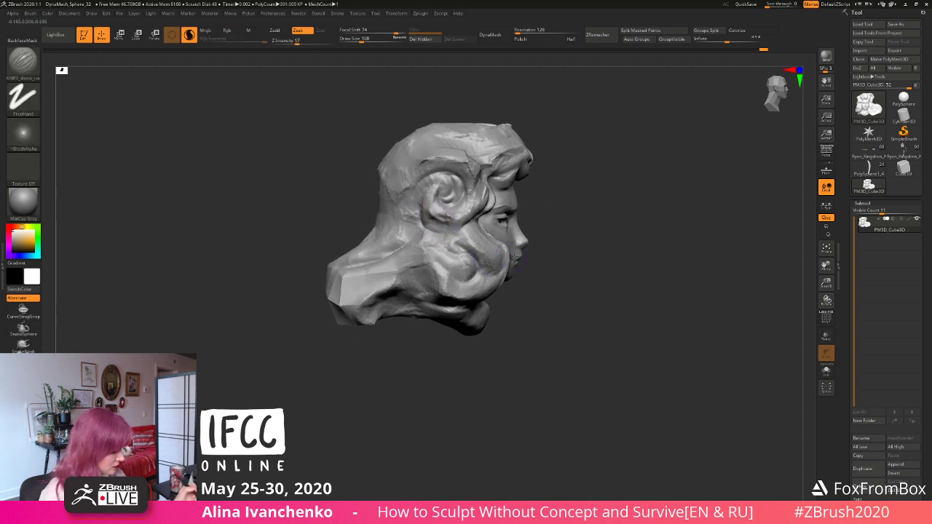
{"action": "left_click_drag", "start_coordinate": [598, 265], "coordinate": [584, 262]}
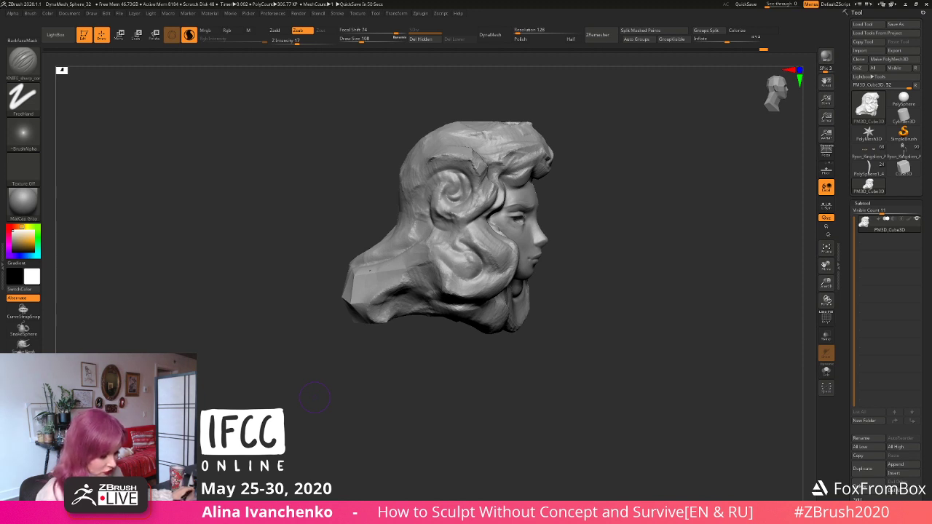
Step: Carve a broad sweeping wave along the lower back hair with the KNIFE_sharp brush at draw size 228
{"action": "left_click_drag", "start_coordinate": [572, 259], "coordinate": [582, 255]}
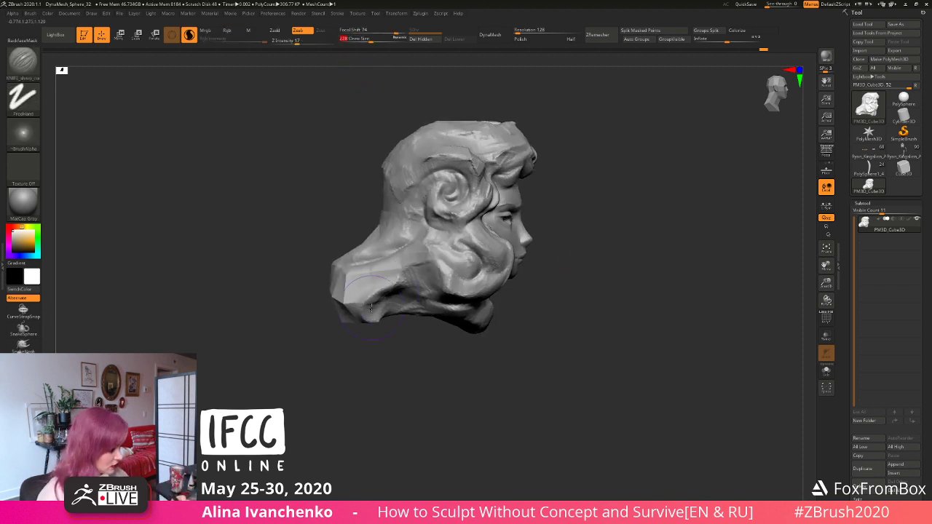
{"action": "mouse_move", "coordinate": [372, 308]}
{"action": "left_mouse_down"}
{"action": "mouse_move", "coordinate": [418, 276]}
{"action": "mouse_move", "coordinate": [354, 321]}
{"action": "left_mouse_up"}
{"action": "key", "text": "ctrl+z"}
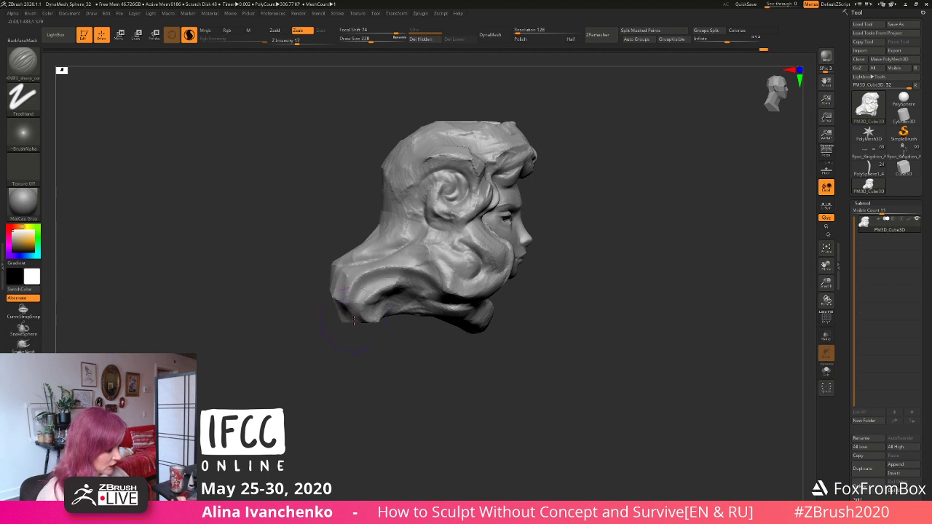
{"action": "mouse_move", "coordinate": [408, 293]}
{"action": "left_mouse_down"}
{"action": "mouse_move", "coordinate": [368, 311]}
{"action": "mouse_move", "coordinate": [361, 297]}
{"action": "mouse_move", "coordinate": [440, 306]}
{"action": "left_mouse_up"}
{"action": "left_click_drag", "start_coordinate": [396, 352], "coordinate": [391, 363], "text": "alt"}
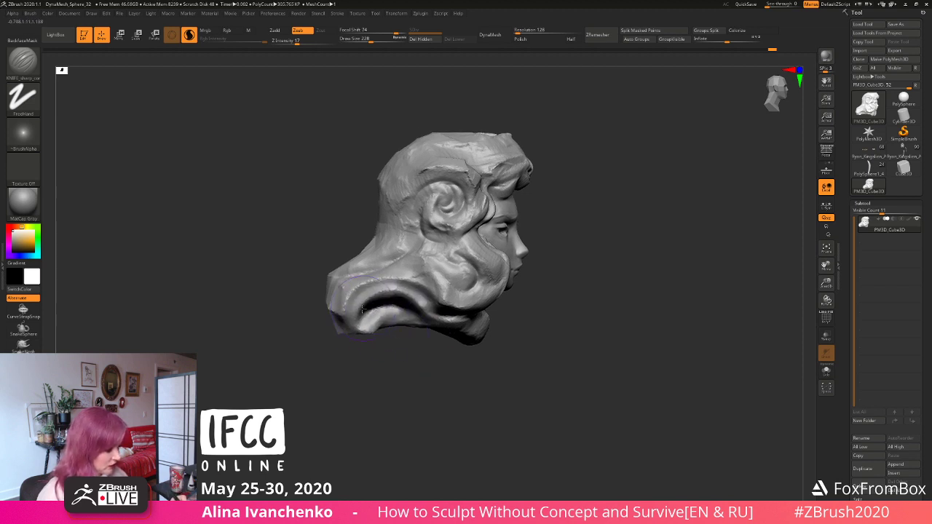
{"action": "left_click_drag", "start_coordinate": [357, 305], "coordinate": [425, 309]}
{"action": "mouse_move", "coordinate": [380, 356]}
{"action": "left_mouse_down", "text": "alt"}
{"action": "mouse_move", "coordinate": [374, 372]}
{"action": "mouse_move", "coordinate": [437, 372]}
{"action": "left_mouse_up", "text": "alt"}
Step: Refine the grooves of the side and lower back hair with the KNIFE_sharp brush at draw size 122
{"action": "left_click", "coordinate": [366, 40]}
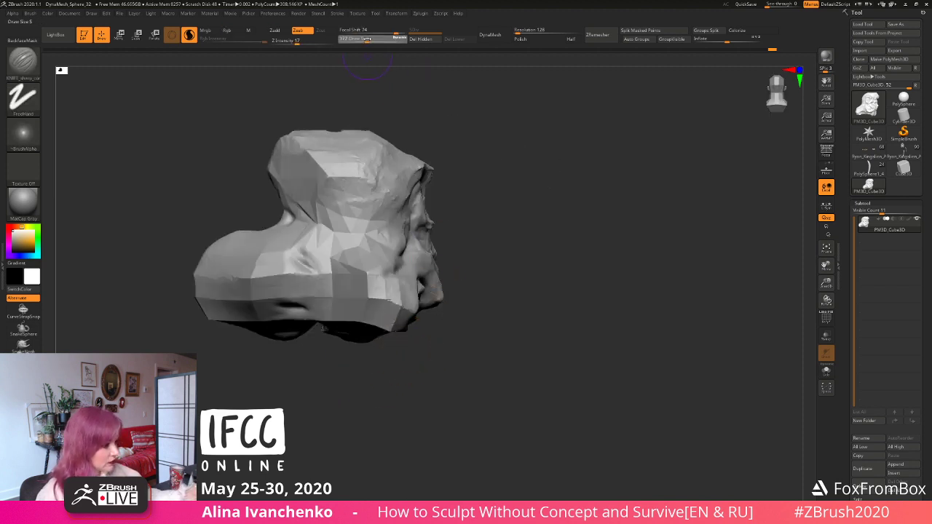
{"action": "left_click_drag", "start_coordinate": [552, 191], "coordinate": [505, 201]}
{"action": "left_click_drag", "start_coordinate": [509, 219], "coordinate": [443, 281]}
{"action": "mouse_move", "coordinate": [444, 354]}
{"action": "left_mouse_down", "text": "shift"}
{"action": "mouse_move", "coordinate": [349, 372]}
{"action": "mouse_move", "coordinate": [378, 387]}
{"action": "left_mouse_up", "text": "shift"}
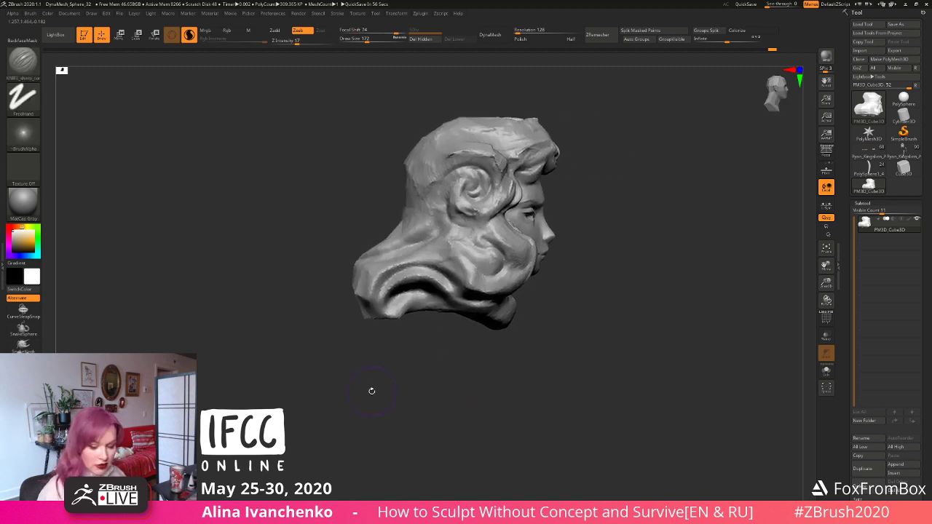
Step: Flatten the ridges of the wave in the lower back hair with the Flatten brush, reducing the draw size to 122
{"action": "left_click", "coordinate": [357, 512]}
{"action": "left_click", "coordinate": [376, 39]}
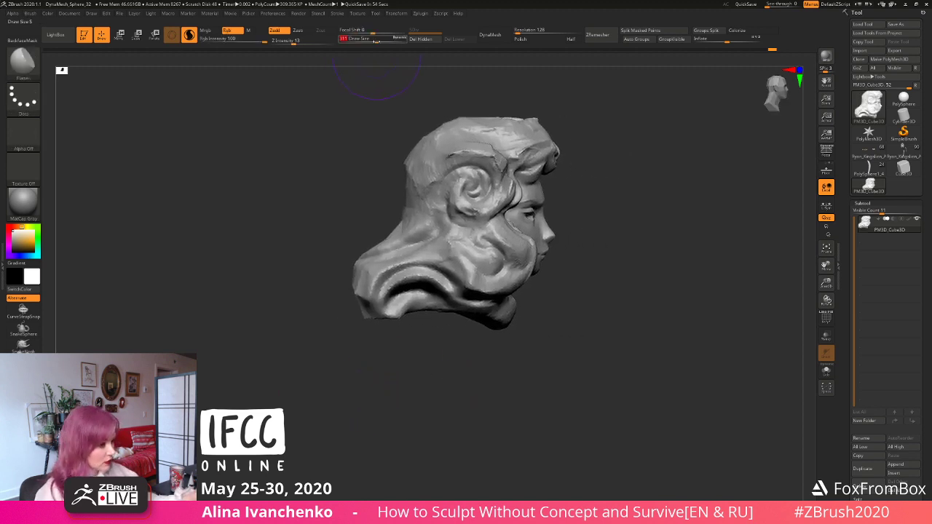
{"action": "mouse_move", "coordinate": [404, 269]}
{"action": "left_mouse_down"}
{"action": "mouse_move", "coordinate": [373, 296]}
{"action": "mouse_move", "coordinate": [380, 305]}
{"action": "left_mouse_up"}
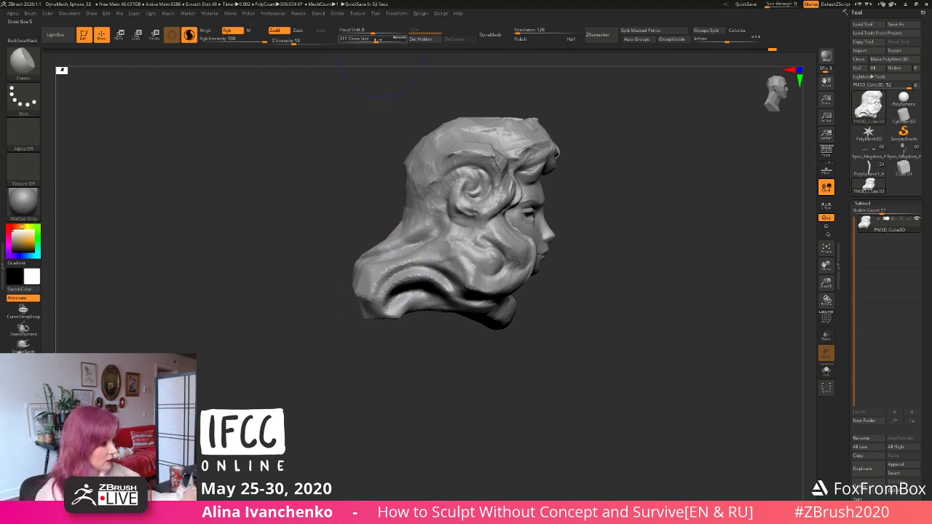
{"action": "left_click", "coordinate": [366, 39]}
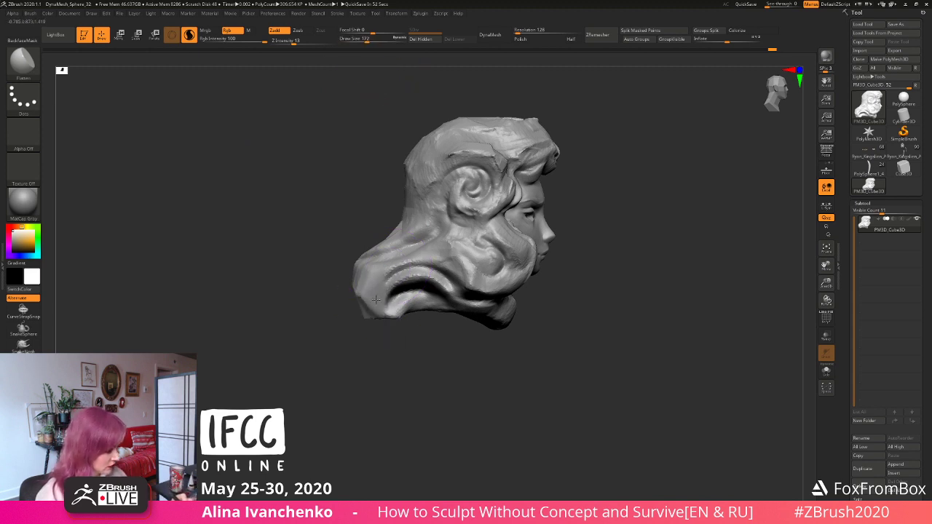
{"action": "left_click_drag", "start_coordinate": [376, 374], "coordinate": [371, 373]}
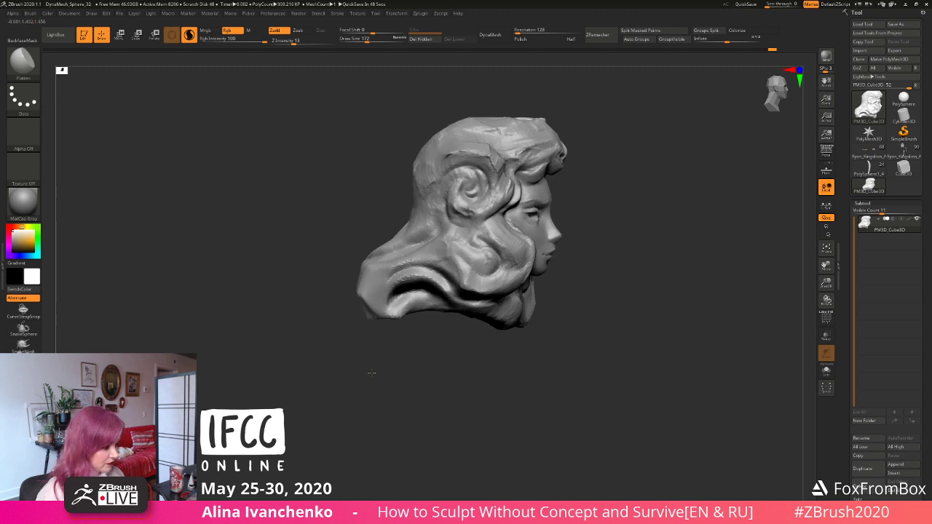
Step: Reshape the silhouette of the back and lower side hair with the Move brush at draw size 358
{"action": "key", "text": "b"}
{"action": "key", "text": "m"}
{"action": "key", "text": "v"}
{"action": "left_click", "coordinate": [378, 39]}
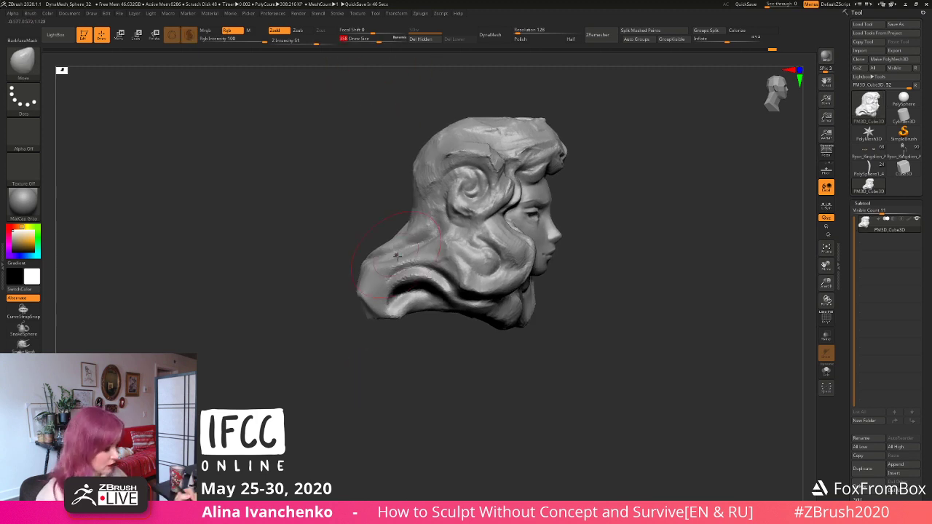
{"action": "right_click_drag", "start_coordinate": [403, 226], "coordinate": [473, 230]}
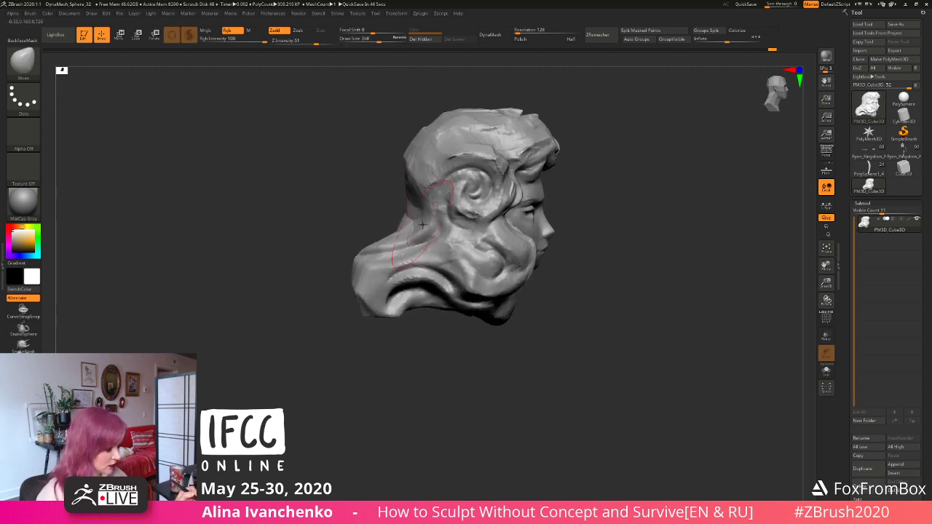
{"action": "right_click_drag", "start_coordinate": [606, 203], "coordinate": [438, 229]}
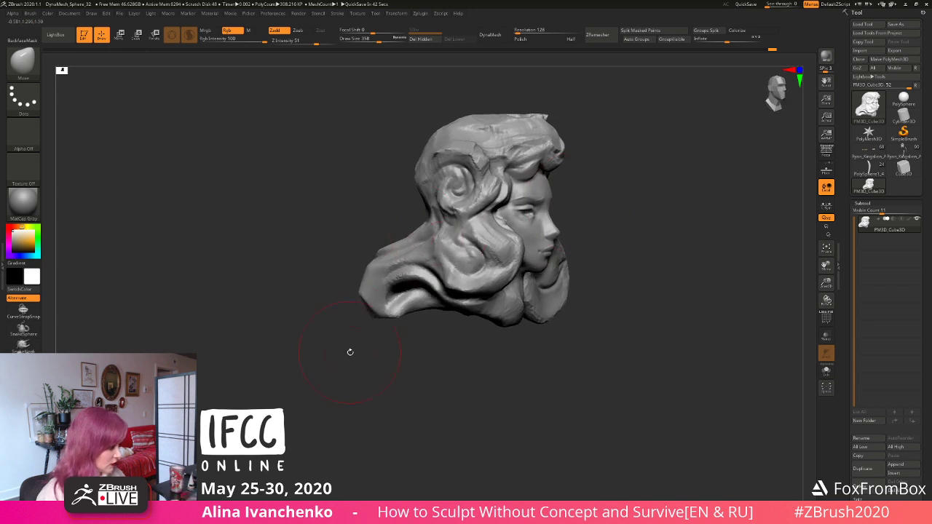
{"action": "right_click_drag", "start_coordinate": [350, 351], "coordinate": [357, 353]}
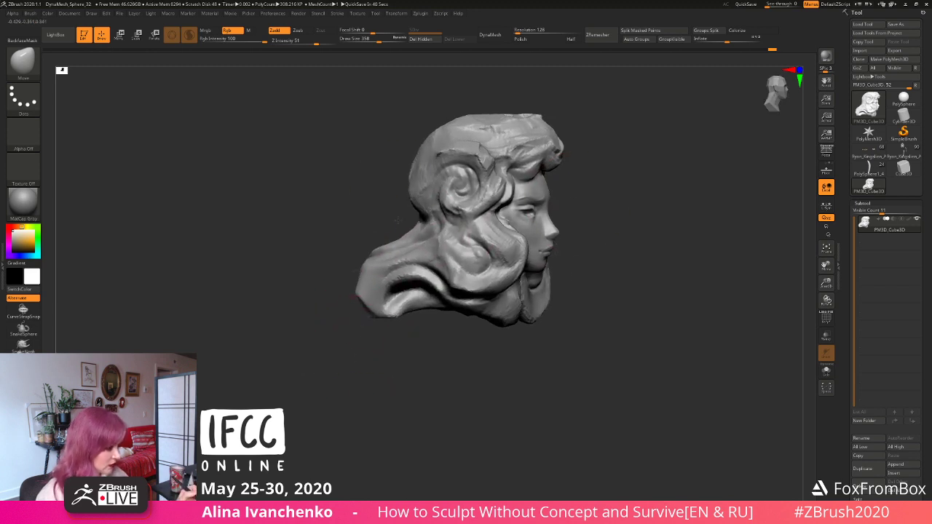
{"action": "right_click_drag", "start_coordinate": [388, 221], "coordinate": [375, 292]}
{"action": "left_click_drag", "start_coordinate": [395, 255], "coordinate": [379, 256]}
{"action": "mouse_move", "coordinate": [498, 311]}
{"action": "left_mouse_down"}
{"action": "mouse_move", "coordinate": [486, 314]}
{"action": "mouse_move", "coordinate": [511, 303]}
{"action": "left_mouse_up"}
{"action": "mouse_move", "coordinate": [609, 296]}
{"action": "left_mouse_down"}
{"action": "mouse_move", "coordinate": [558, 318]}
{"action": "mouse_move", "coordinate": [495, 289]}
{"action": "mouse_move", "coordinate": [474, 352]}
{"action": "mouse_move", "coordinate": [465, 333]}
{"action": "left_mouse_up"}
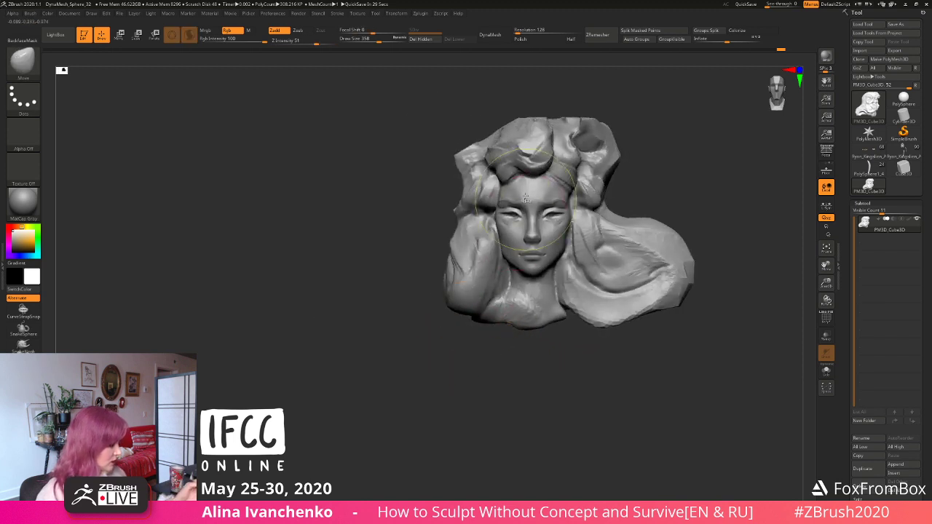
Step: Mask the face, adjust the hair beside the jaw and neck with the Move brush, and clear the mask
{"action": "mouse_move", "coordinate": [521, 176]}
{"action": "left_mouse_down", "text": "ctrl"}
{"action": "mouse_move", "coordinate": [498, 215]}
{"action": "mouse_move", "coordinate": [509, 270]}
{"action": "mouse_move", "coordinate": [525, 176]}
{"action": "left_mouse_up", "text": "ctrl"}
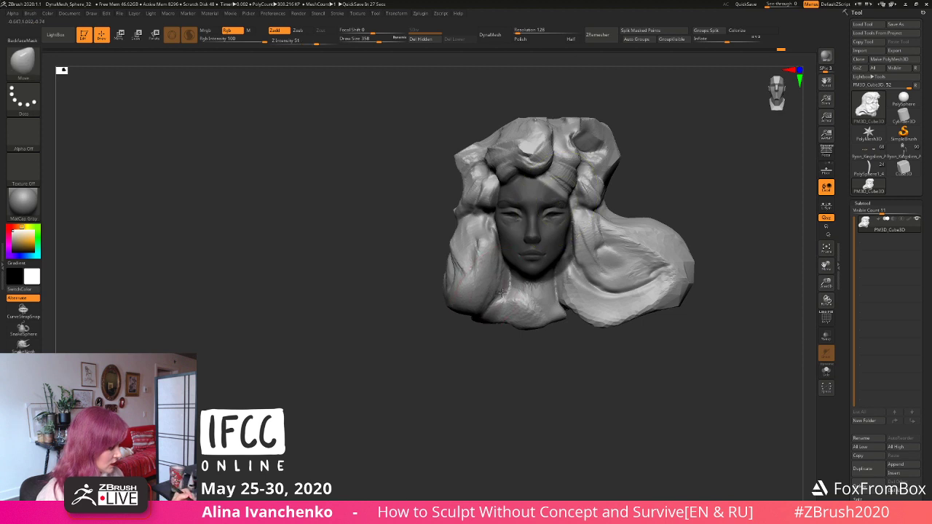
{"action": "left_click_drag", "start_coordinate": [498, 274], "coordinate": [505, 278]}
{"action": "mouse_move", "coordinate": [475, 380]}
{"action": "left_mouse_down", "text": "ctrl"}
{"action": "mouse_move", "coordinate": [487, 396]}
{"action": "mouse_move", "coordinate": [413, 418]}
{"action": "mouse_move", "coordinate": [430, 398]}
{"action": "mouse_move", "coordinate": [429, 410]}
{"action": "mouse_move", "coordinate": [409, 418]}
{"action": "left_mouse_up", "text": "ctrl"}
Step: Build up the side hair lock and the spiral curl above it with the ClayBuildup brush at draw size 108
{"action": "key", "text": "b"}
{"action": "key", "text": "c"}
{"action": "key", "text": "b"}
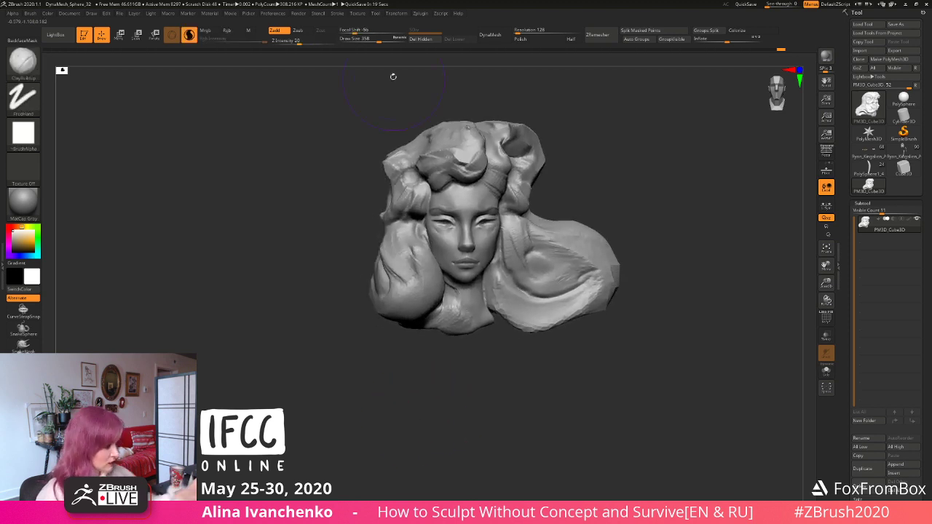
{"action": "left_click", "coordinate": [362, 40]}
{"action": "left_click_drag", "start_coordinate": [394, 221], "coordinate": [396, 243]}
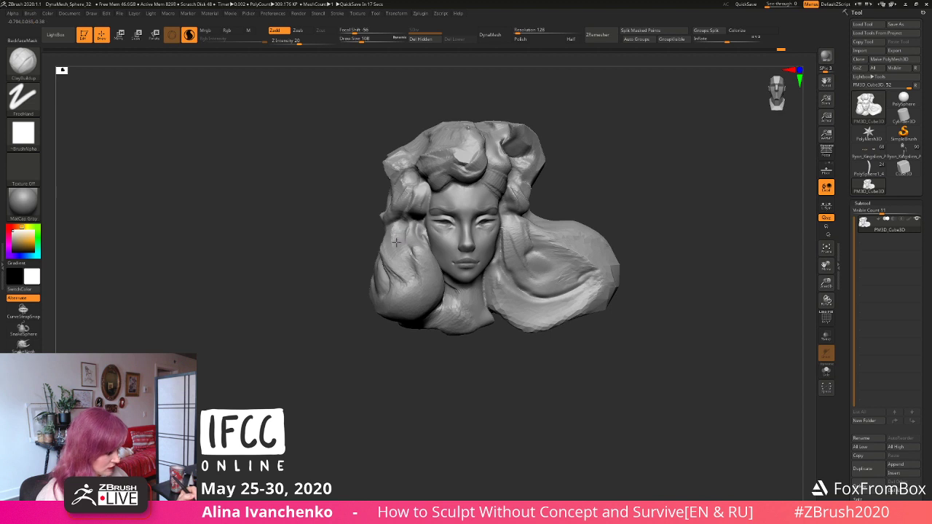
{"action": "mouse_move", "coordinate": [395, 387]}
{"action": "left_mouse_down"}
{"action": "mouse_move", "coordinate": [419, 385]}
{"action": "mouse_move", "coordinate": [394, 392]}
{"action": "left_mouse_up"}
{"action": "left_click_drag", "start_coordinate": [395, 221], "coordinate": [394, 234]}
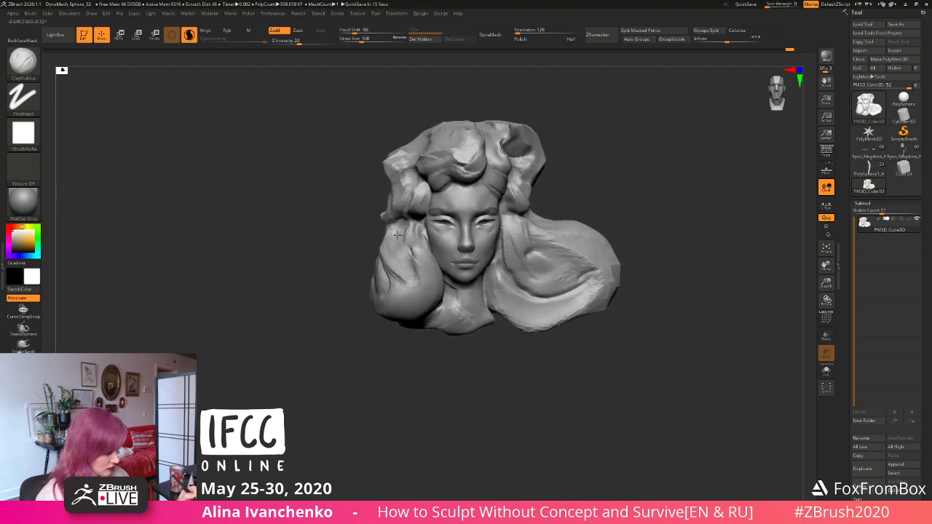
{"action": "left_click_drag", "start_coordinate": [397, 379], "coordinate": [416, 374]}
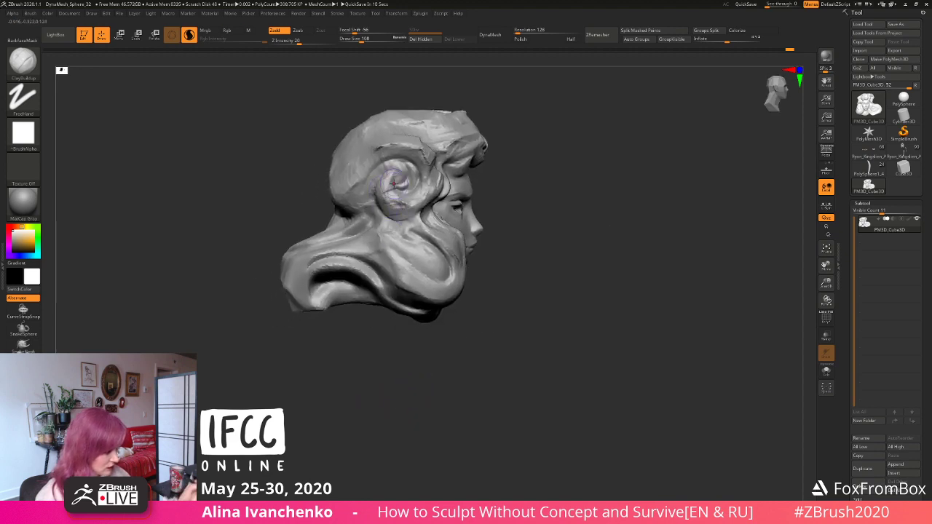
{"action": "left_click_drag", "start_coordinate": [525, 180], "coordinate": [554, 169]}
{"action": "left_click_drag", "start_coordinate": [555, 179], "coordinate": [550, 194]}
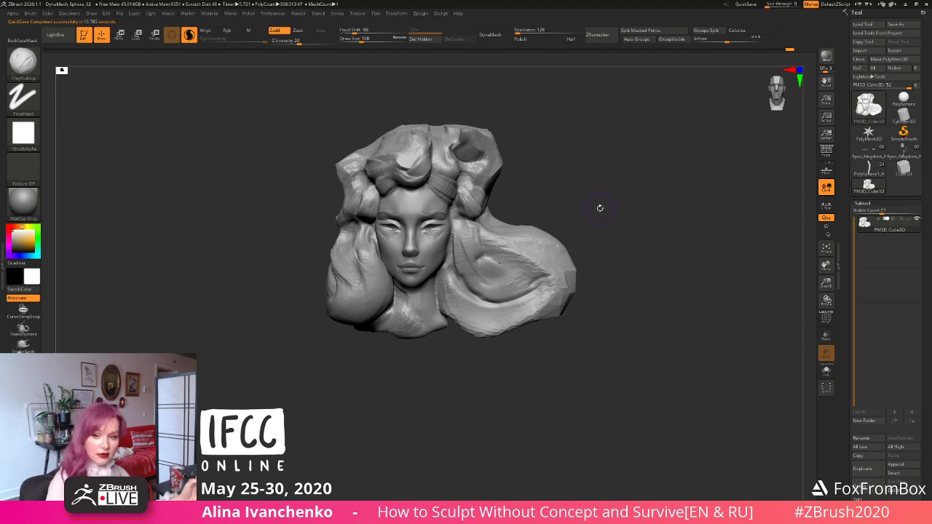
Step: Smooth the hair around the face and fill out the inside of the spiral curl with ClayBuildup strokes
{"action": "key", "text": "shift"}
{"action": "mouse_move", "coordinate": [575, 192]}
{"action": "left_mouse_down", "text": "alt"}
{"action": "mouse_move", "coordinate": [566, 181]}
{"action": "mouse_move", "coordinate": [541, 201]}
{"action": "left_mouse_up", "text": "alt"}
{"action": "key", "text": "shift"}
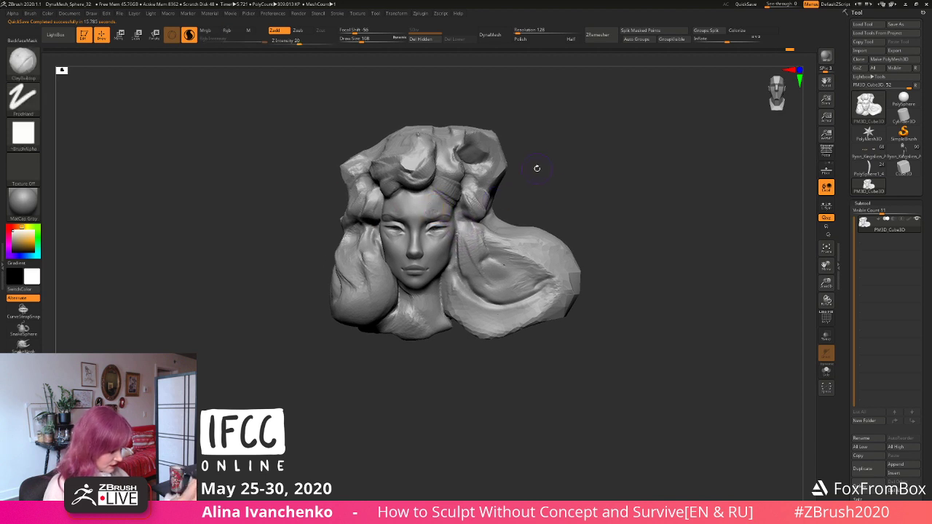
{"action": "mouse_move", "coordinate": [536, 167]}
{"action": "left_mouse_down"}
{"action": "mouse_move", "coordinate": [535, 192]}
{"action": "mouse_move", "coordinate": [546, 194]}
{"action": "mouse_move", "coordinate": [545, 160]}
{"action": "mouse_move", "coordinate": [532, 170]}
{"action": "mouse_move", "coordinate": [535, 184]}
{"action": "mouse_move", "coordinate": [558, 171]}
{"action": "mouse_move", "coordinate": [422, 207]}
{"action": "mouse_move", "coordinate": [552, 185]}
{"action": "mouse_move", "coordinate": [562, 191]}
{"action": "left_mouse_up"}
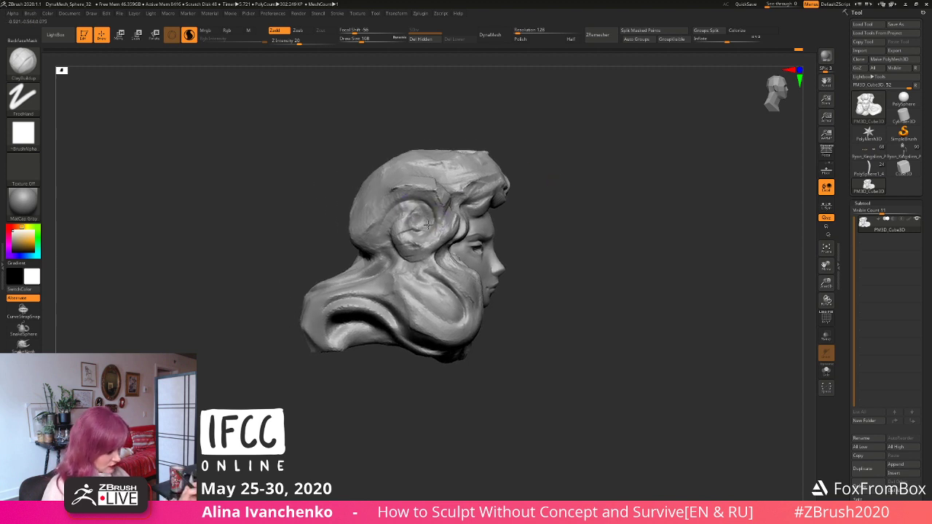
{"action": "left_click_drag", "start_coordinate": [429, 225], "coordinate": [422, 217]}
{"action": "left_click_drag", "start_coordinate": [572, 184], "coordinate": [409, 193]}
Step: Build up the hair volume across the crown and upper sides with the ClayBuildup brush at a larger draw size
{"action": "mouse_move", "coordinate": [604, 171]}
{"action": "left_mouse_down", "text": "alt"}
{"action": "mouse_move", "coordinate": [576, 187]}
{"action": "mouse_move", "coordinate": [478, 58]}
{"action": "left_mouse_up", "text": "alt"}
{"action": "left_click_drag", "start_coordinate": [361, 38], "coordinate": [376, 40]}
{"action": "mouse_move", "coordinate": [456, 174]}
{"action": "left_mouse_down"}
{"action": "mouse_move", "coordinate": [462, 164]}
{"action": "mouse_move", "coordinate": [442, 156]}
{"action": "left_mouse_up"}
{"action": "left_click_drag", "start_coordinate": [537, 108], "coordinate": [510, 171]}
{"action": "left_click_drag", "start_coordinate": [414, 142], "coordinate": [482, 137]}
{"action": "left_click_drag", "start_coordinate": [431, 191], "coordinate": [451, 146]}
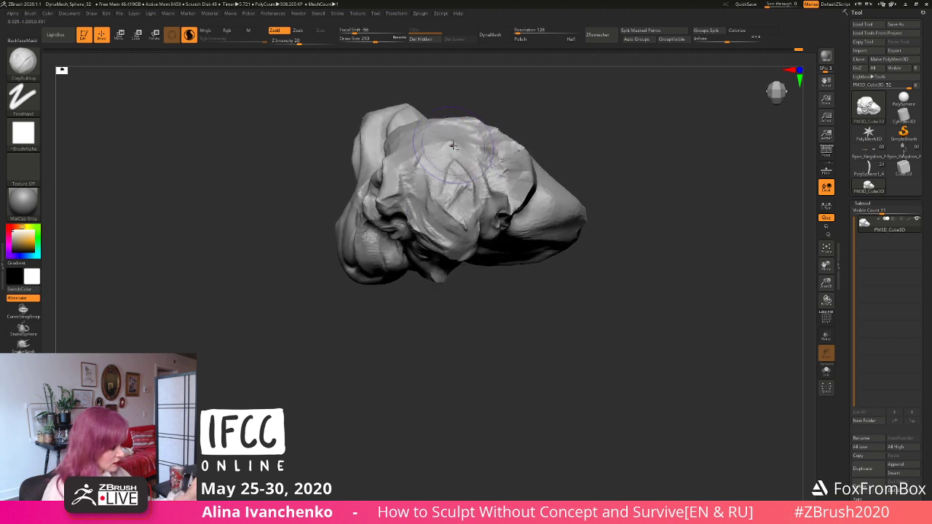
{"action": "left_click_drag", "start_coordinate": [547, 145], "coordinate": [545, 86], "text": "shift"}
{"action": "mouse_move", "coordinate": [558, 182]}
{"action": "left_mouse_down", "text": "alt"}
{"action": "mouse_move", "coordinate": [542, 164]}
{"action": "mouse_move", "coordinate": [498, 195]}
{"action": "mouse_move", "coordinate": [545, 177]}
{"action": "mouse_move", "coordinate": [488, 182]}
{"action": "left_mouse_up", "text": "alt"}
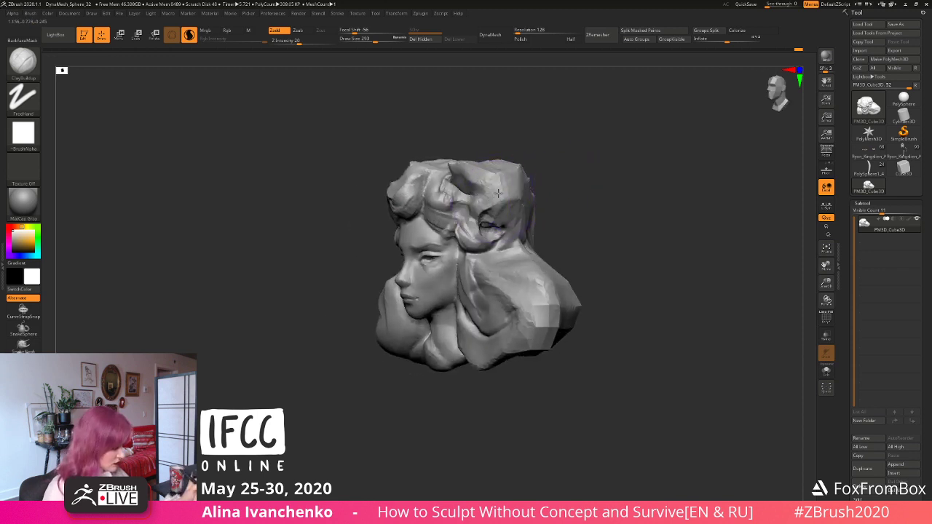
{"action": "mouse_move", "coordinate": [547, 192]}
{"action": "left_mouse_down"}
{"action": "mouse_move", "coordinate": [574, 193]}
{"action": "mouse_move", "coordinate": [571, 202]}
{"action": "mouse_move", "coordinate": [593, 183]}
{"action": "mouse_move", "coordinate": [586, 191]}
{"action": "left_mouse_up"}
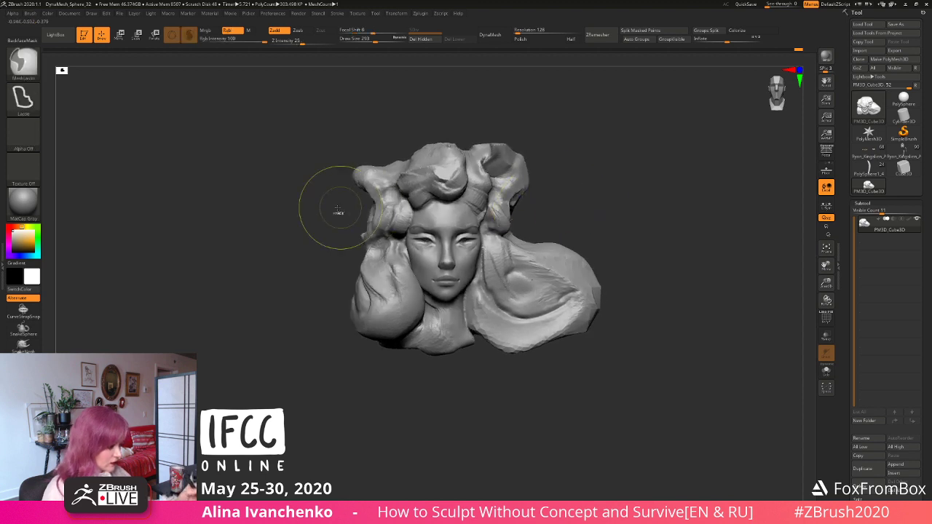
{"action": "left_click_drag", "start_coordinate": [317, 188], "coordinate": [394, 199], "text": "ctrl"}
{"action": "left_click", "coordinate": [643, 160], "text": "ctrl"}
{"action": "left_click", "coordinate": [636, 165], "text": "ctrl"}
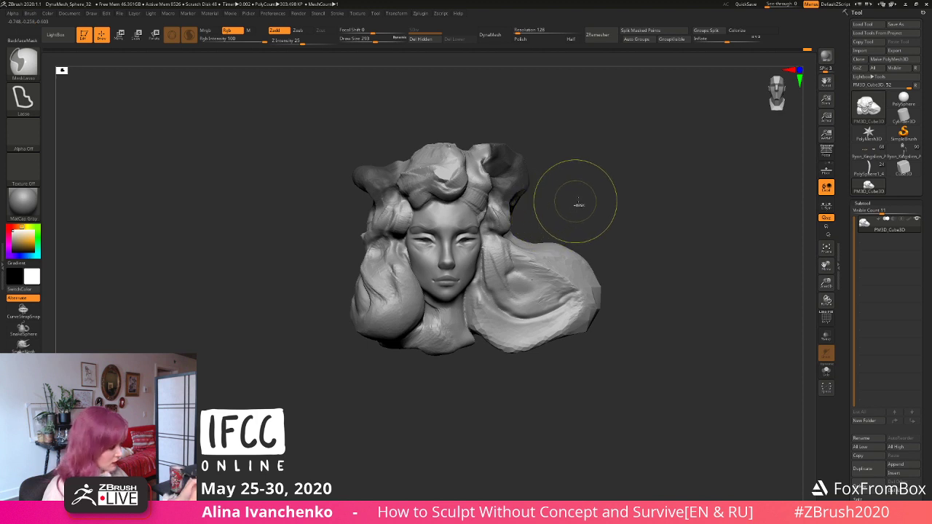
{"action": "left_click_drag", "start_coordinate": [601, 167], "coordinate": [489, 211], "text": "ctrl"}
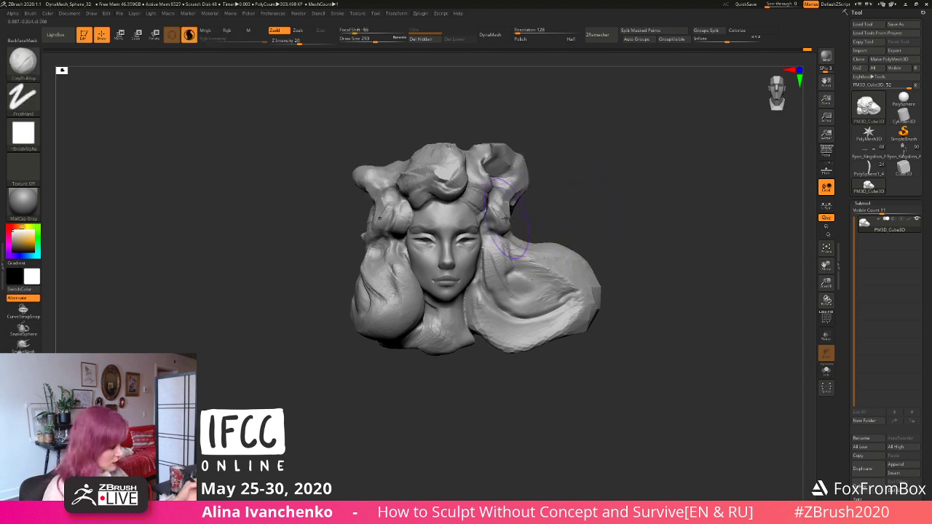
Step: Isolate the upper side curl with an inverted lasso mask, pull it up and inward with the Move brush, and clear the mask
{"action": "mouse_move", "coordinate": [371, 122]}
{"action": "left_mouse_down", "text": "ctrl"}
{"action": "mouse_move", "coordinate": [323, 130]}
{"action": "mouse_move", "coordinate": [379, 218]}
{"action": "left_mouse_up", "text": "ctrl"}
{"action": "mouse_move", "coordinate": [339, 169]}
{"action": "left_mouse_down", "text": "ctrl"}
{"action": "mouse_move", "coordinate": [338, 134]}
{"action": "mouse_move", "coordinate": [335, 141]}
{"action": "left_mouse_up", "text": "ctrl"}
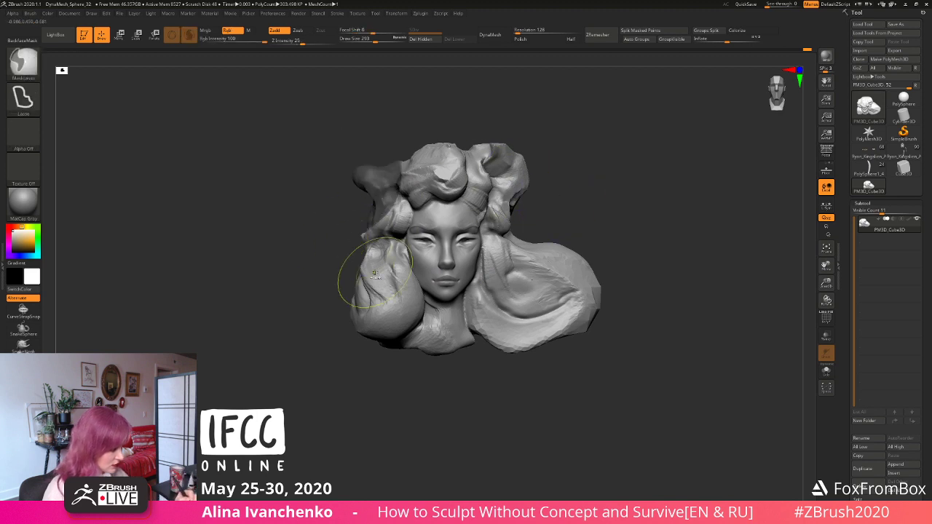
{"action": "left_click", "coordinate": [593, 165], "text": "ctrl"}
{"action": "key", "text": "b"}
{"action": "key", "text": "m"}
{"action": "key", "text": "v"}
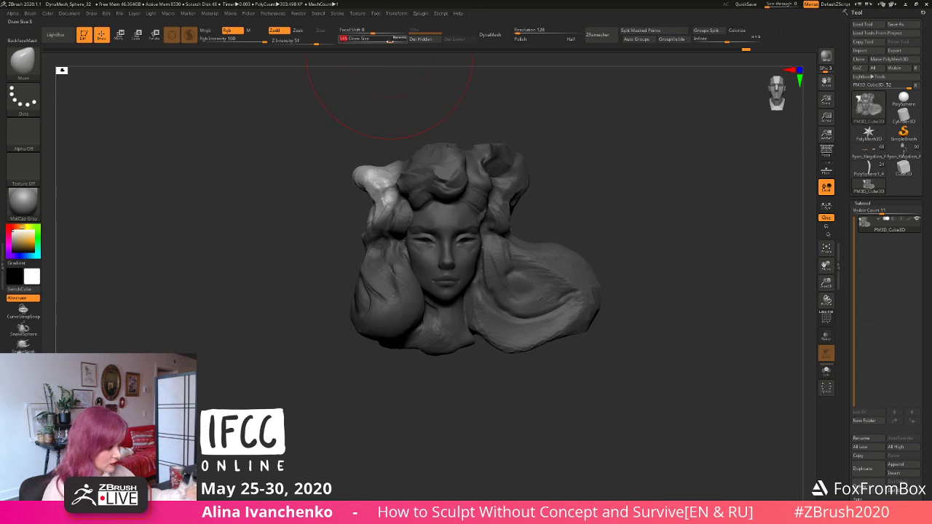
{"action": "mouse_move", "coordinate": [577, 172]}
{"action": "left_mouse_down"}
{"action": "mouse_move", "coordinate": [407, 142]}
{"action": "mouse_move", "coordinate": [400, 154]}
{"action": "left_mouse_up"}
{"action": "left_click_drag", "start_coordinate": [503, 94], "coordinate": [568, 138]}
{"action": "left_click_drag", "start_coordinate": [570, 149], "coordinate": [567, 181], "text": "ctrl"}
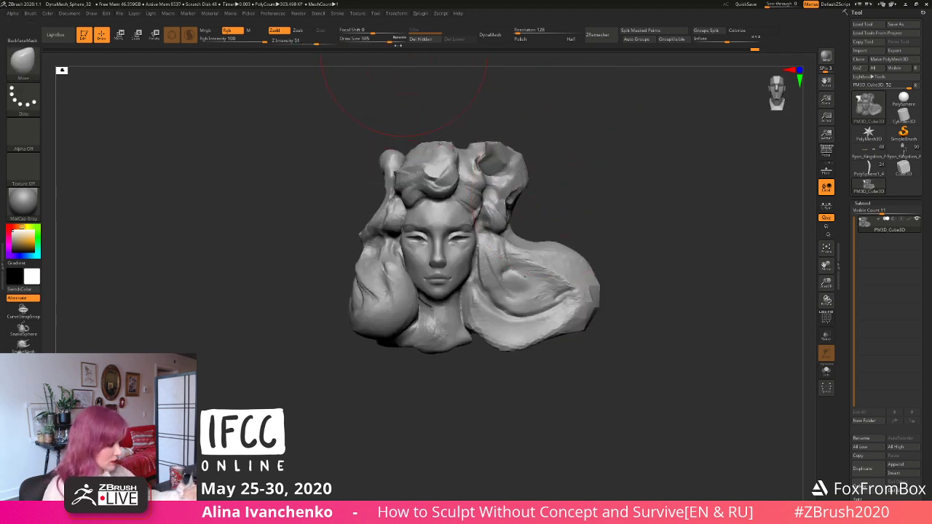
{"action": "left_click_drag", "start_coordinate": [536, 131], "coordinate": [585, 139]}
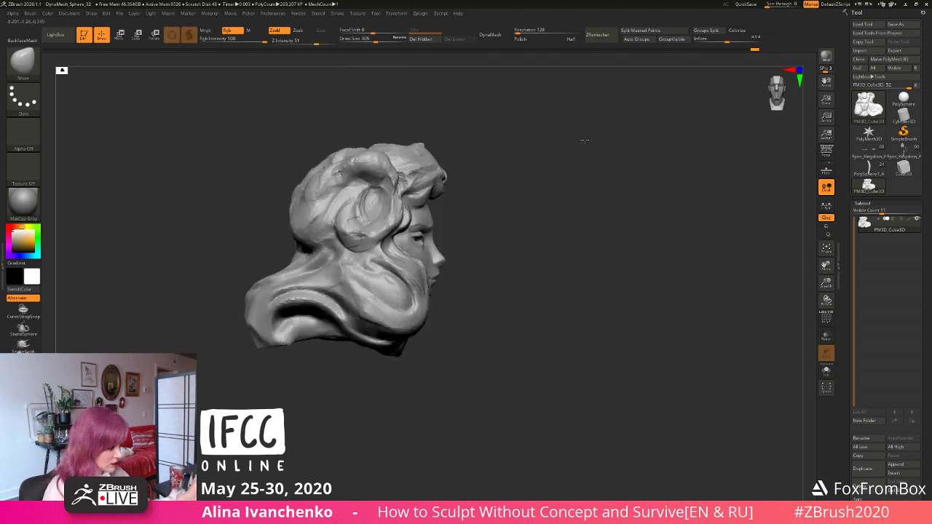
{"action": "mouse_move", "coordinate": [466, 182]}
{"action": "left_mouse_down", "text": "shift"}
{"action": "mouse_move", "coordinate": [586, 215]}
{"action": "mouse_move", "coordinate": [575, 217]}
{"action": "left_mouse_up", "text": "shift"}
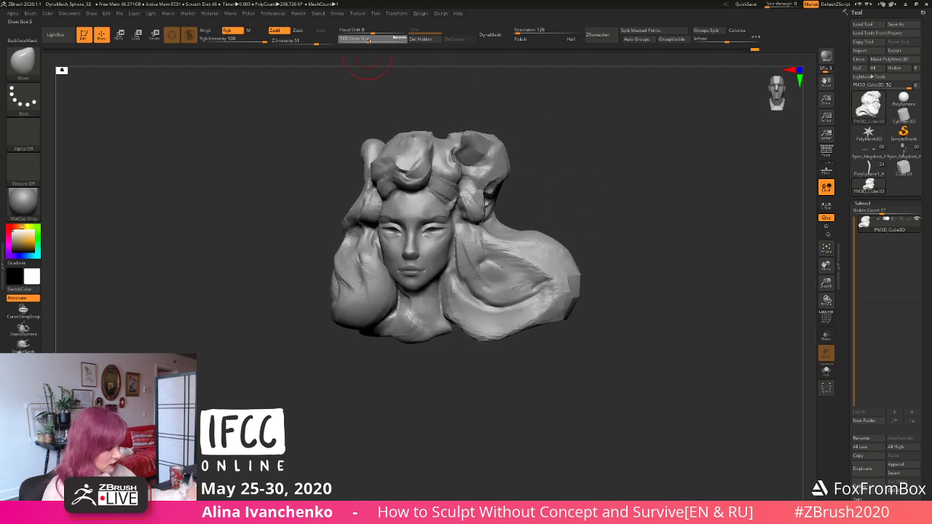
Step: Refine the eyebrow area with the Move brush and then the ClayBuildup brush, both at draw size 56
{"action": "left_click_drag", "start_coordinate": [367, 40], "coordinate": [359, 40]}
{"action": "left_click_drag", "start_coordinate": [831, 278], "coordinate": [824, 303]}
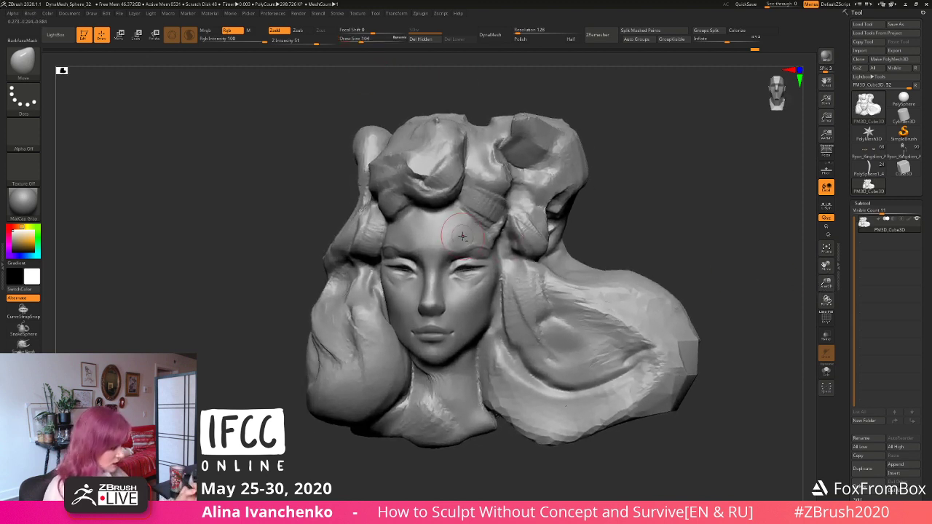
{"action": "left_click_drag", "start_coordinate": [639, 200], "coordinate": [603, 205], "text": "alt"}
{"action": "left_click_drag", "start_coordinate": [362, 40], "coordinate": [356, 39]}
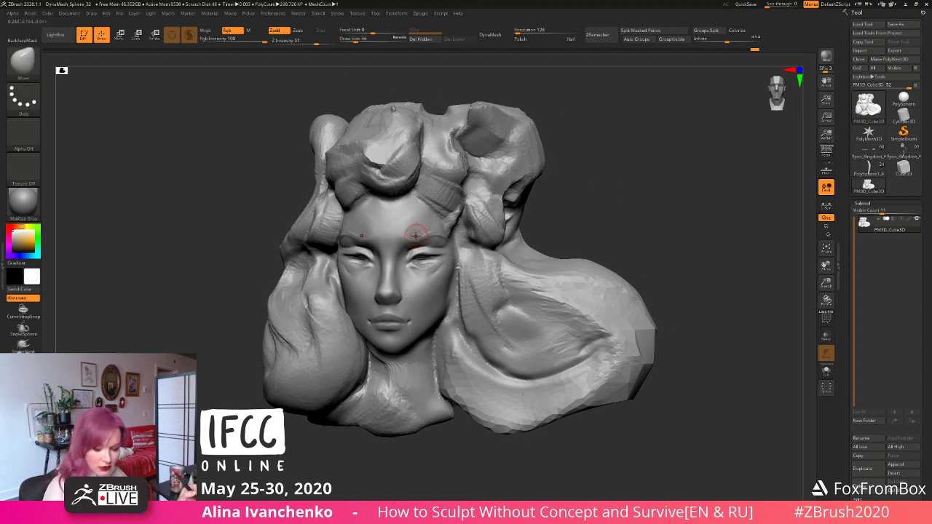
{"action": "key", "text": "b"}
{"action": "key", "text": "c"}
{"action": "key", "text": "b"}
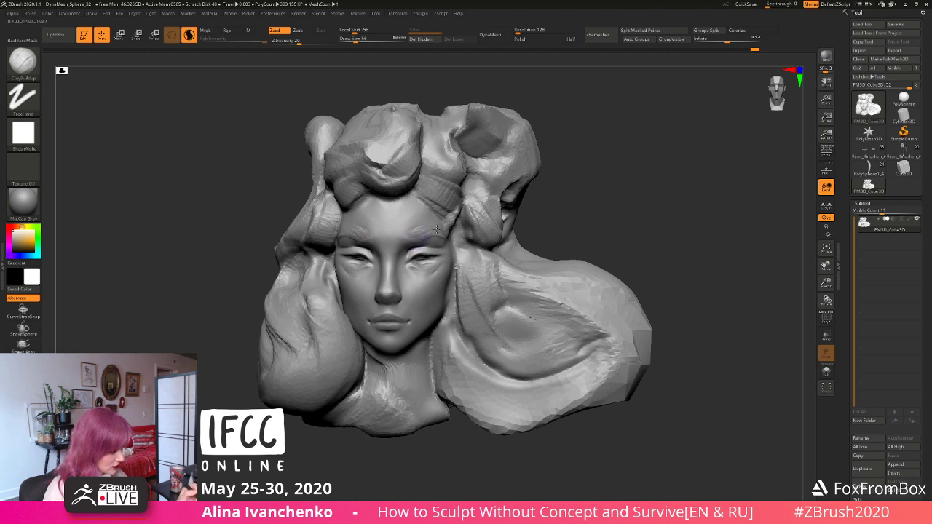
{"action": "key", "text": "shift"}
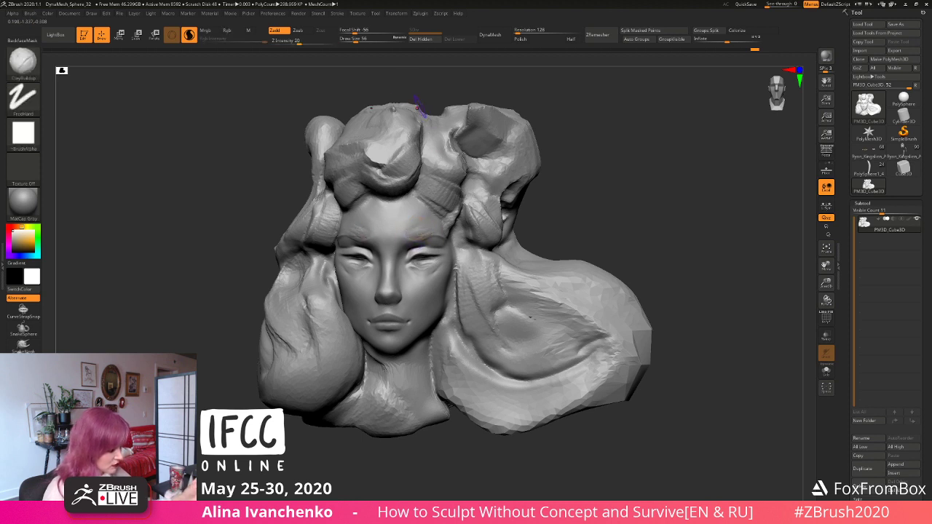
Step: Soften the forehead and cheek forms of the face with ClayBuildup and smoothing strokes at a larger draw size
{"action": "left_click_drag", "start_coordinate": [355, 39], "coordinate": [359, 39]}
{"action": "key", "text": "shift"}
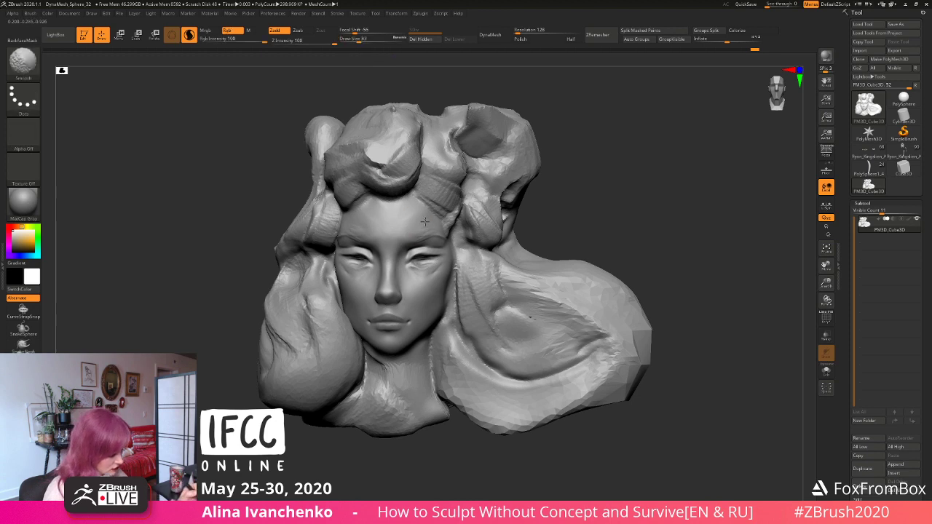
{"action": "mouse_move", "coordinate": [575, 183]}
{"action": "left_mouse_down"}
{"action": "mouse_move", "coordinate": [597, 190]}
{"action": "mouse_move", "coordinate": [517, 230]}
{"action": "mouse_move", "coordinate": [482, 264]}
{"action": "left_mouse_up"}
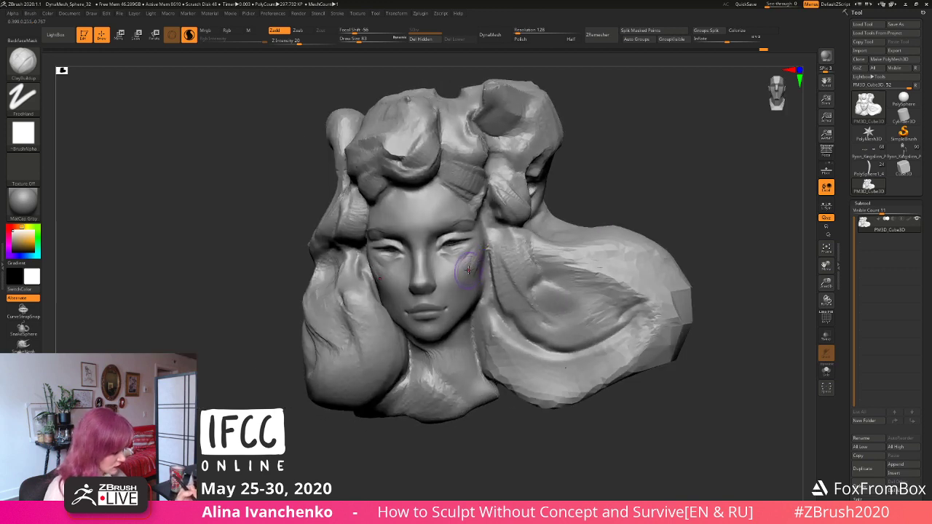
{"action": "key", "text": "shift"}
{"action": "left_click_drag", "start_coordinate": [602, 179], "coordinate": [517, 210]}
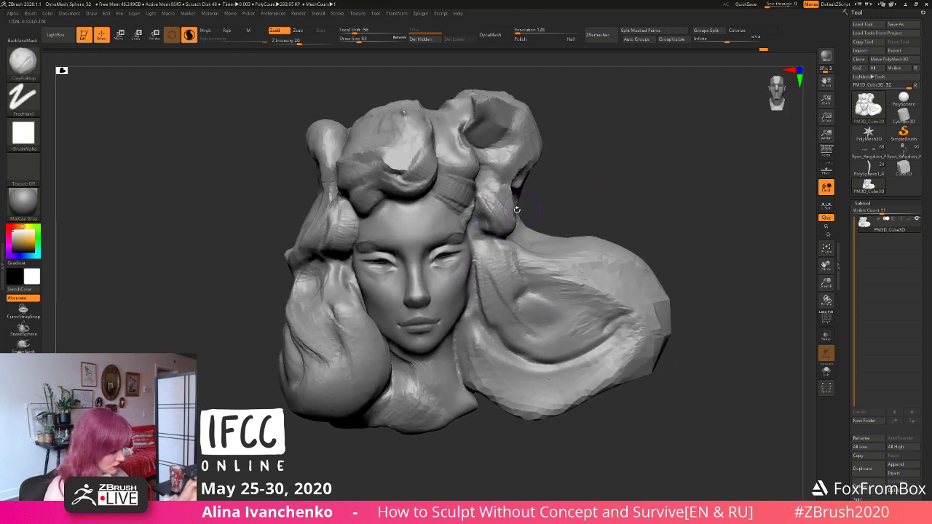
Step: Refine the brows and closed eyelids with ClayBuildup strokes, reducing the draw size to 23 for the eye corners
{"action": "left_click", "coordinate": [354, 40]}
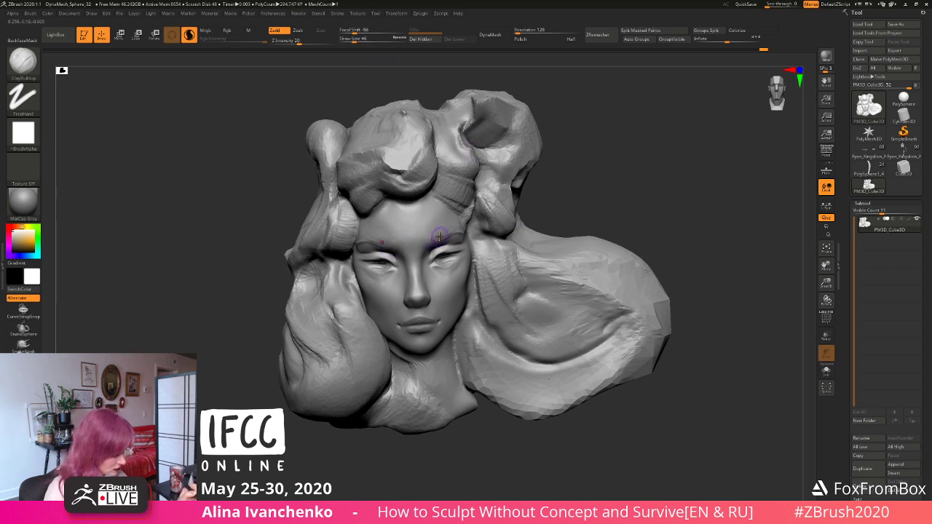
{"action": "mouse_move", "coordinate": [560, 198]}
{"action": "left_mouse_down"}
{"action": "mouse_move", "coordinate": [509, 203]}
{"action": "mouse_move", "coordinate": [538, 207]}
{"action": "left_mouse_up"}
{"action": "left_click", "coordinate": [356, 41]}
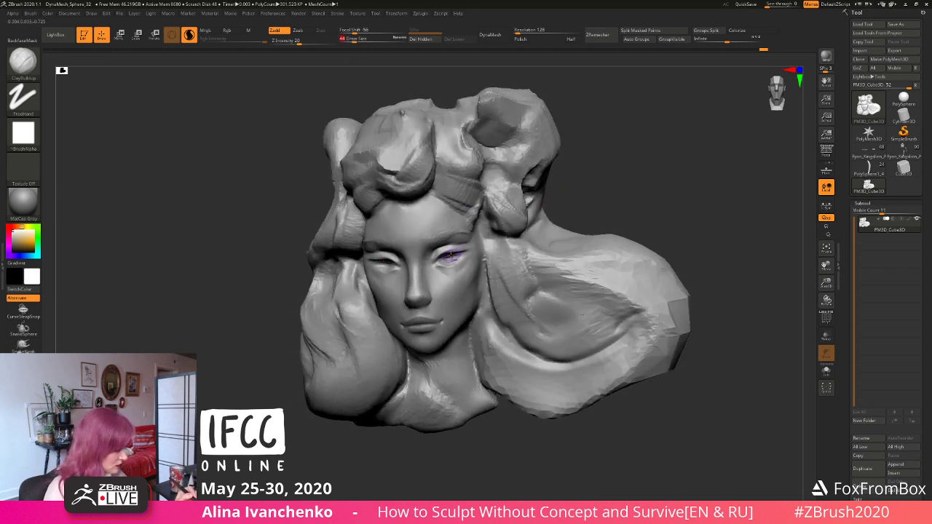
{"action": "key", "text": "ctrl+z"}
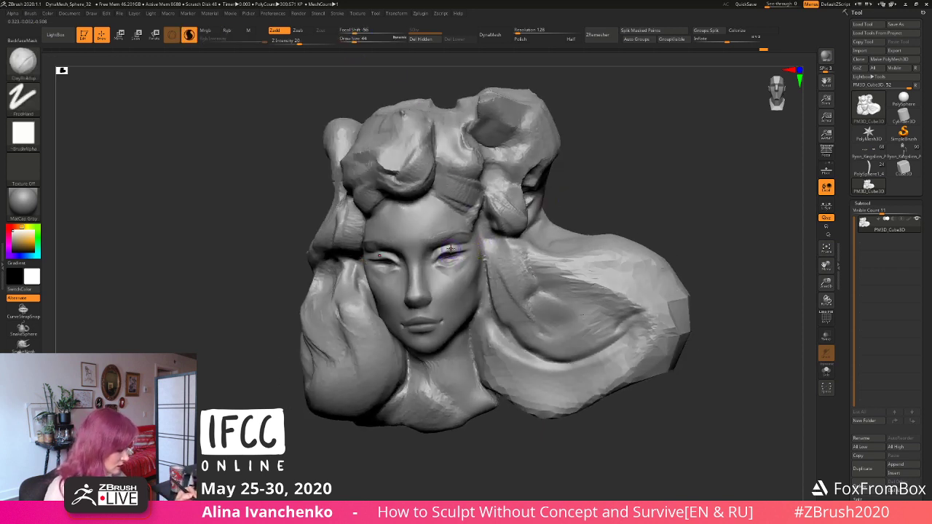
{"action": "left_click_drag", "start_coordinate": [354, 41], "coordinate": [350, 42]}
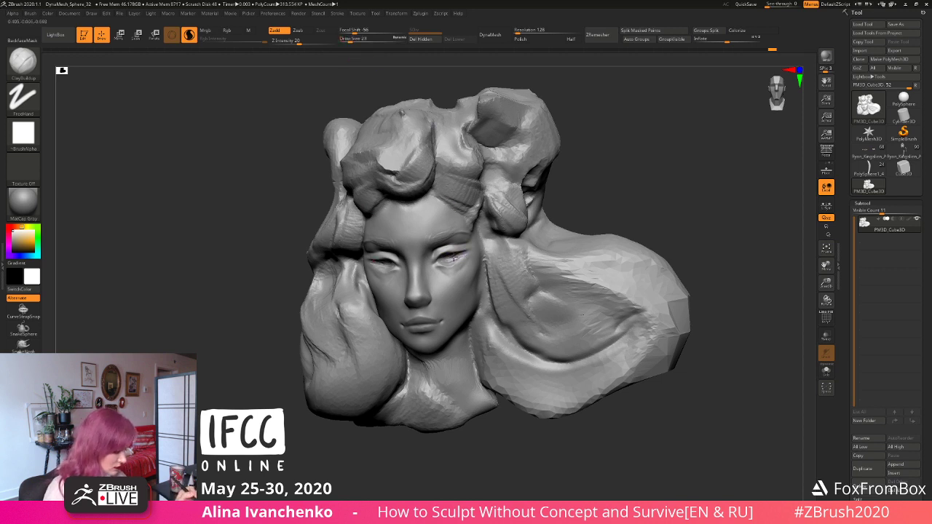
{"action": "left_click_drag", "start_coordinate": [631, 178], "coordinate": [474, 230]}
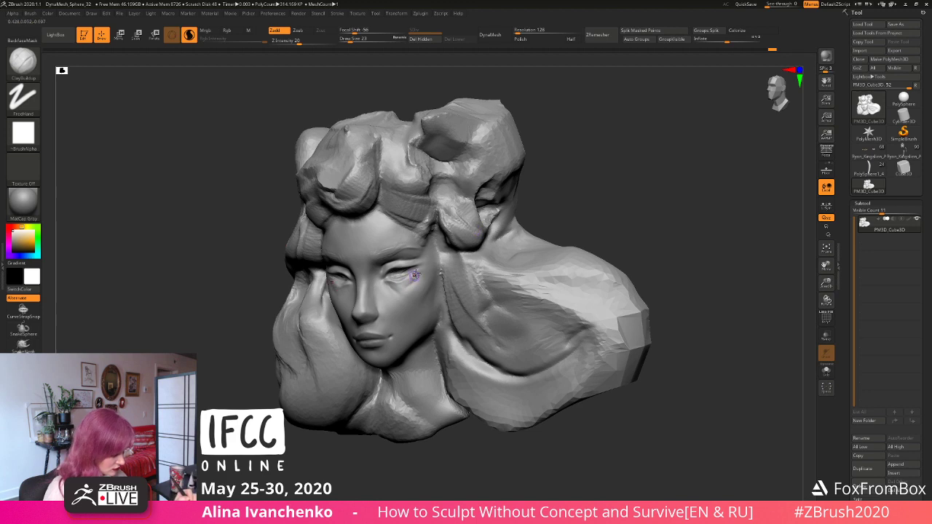
{"action": "mouse_move", "coordinate": [596, 177]}
{"action": "left_mouse_down"}
{"action": "mouse_move", "coordinate": [617, 196]}
{"action": "mouse_move", "coordinate": [592, 193]}
{"action": "left_mouse_up"}
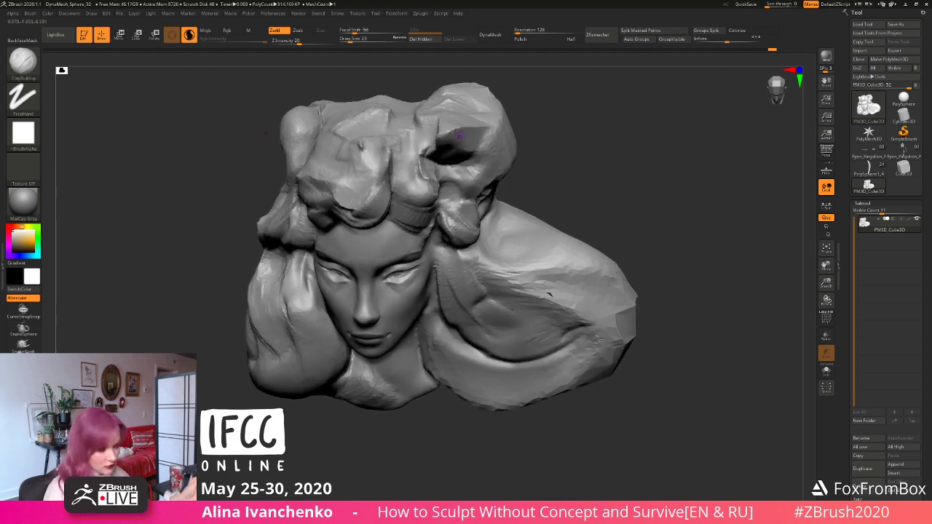
Step: Shape and smooth the cheeks below the eyes and the lip area with the ClayBuildup brush at draw size 39
{"action": "left_click_drag", "start_coordinate": [351, 40], "coordinate": [353, 41]}
{"action": "mouse_move", "coordinate": [538, 109]}
{"action": "left_mouse_down"}
{"action": "mouse_move", "coordinate": [562, 163]}
{"action": "mouse_move", "coordinate": [558, 184]}
{"action": "left_mouse_up"}
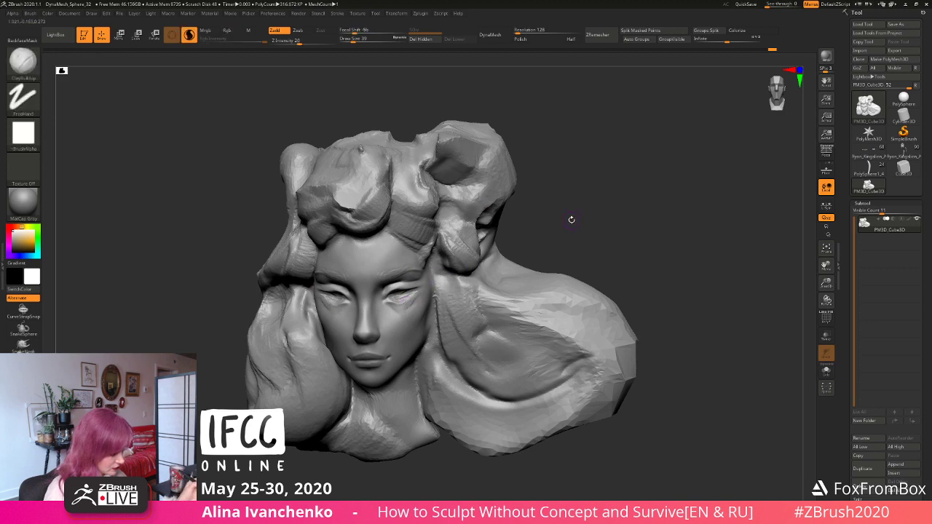
{"action": "left_click_drag", "start_coordinate": [570, 219], "coordinate": [512, 240]}
{"action": "left_click_drag", "start_coordinate": [463, 260], "coordinate": [458, 255]}
{"action": "mouse_move", "coordinate": [568, 188]}
{"action": "left_mouse_down"}
{"action": "mouse_move", "coordinate": [589, 183]}
{"action": "mouse_move", "coordinate": [560, 205]}
{"action": "left_mouse_up"}
{"action": "left_click_drag", "start_coordinate": [414, 300], "coordinate": [418, 296], "text": "shift"}
{"action": "left_click_drag", "start_coordinate": [582, 199], "coordinate": [593, 189], "text": "alt"}
{"action": "left_click_drag", "start_coordinate": [421, 300], "coordinate": [435, 291], "text": "shift"}
{"action": "mouse_move", "coordinate": [575, 210]}
{"action": "left_mouse_down"}
{"action": "mouse_move", "coordinate": [598, 200]}
{"action": "mouse_move", "coordinate": [576, 206]}
{"action": "mouse_move", "coordinate": [397, 340]}
{"action": "left_mouse_up"}
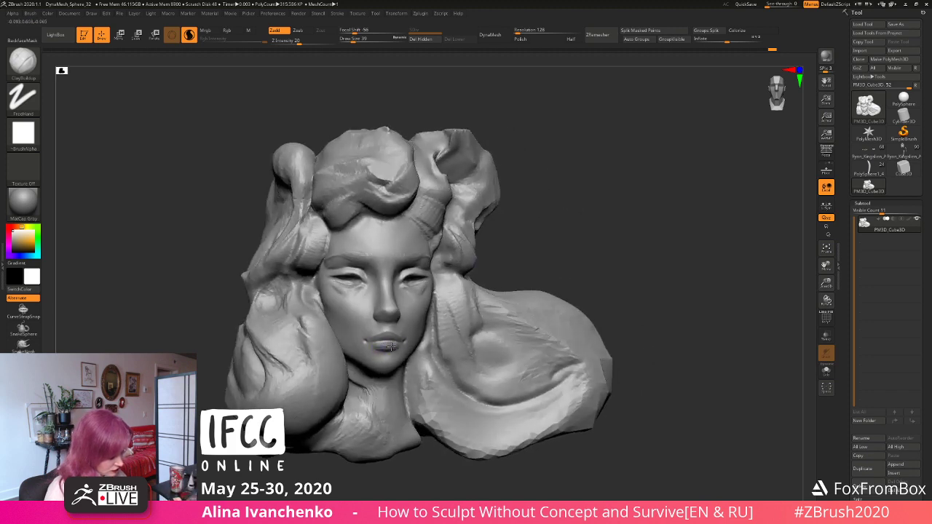
Step: Build up and smooth the neck and the hair folds beside it with the ClayBuildup brush at draw size 104
{"action": "mouse_move", "coordinate": [587, 195]}
{"action": "left_mouse_down"}
{"action": "mouse_move", "coordinate": [598, 187]}
{"action": "mouse_move", "coordinate": [585, 180]}
{"action": "mouse_move", "coordinate": [556, 191]}
{"action": "left_mouse_up"}
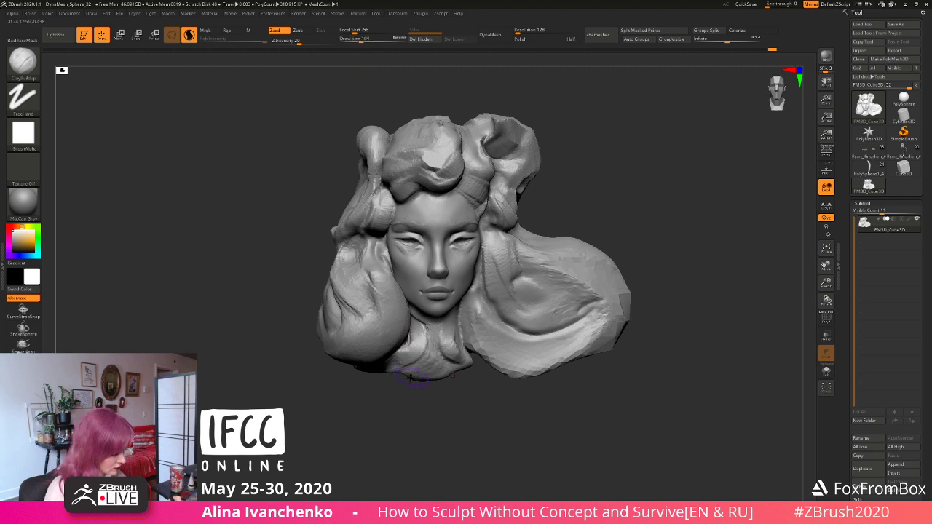
{"action": "left_click_drag", "start_coordinate": [395, 400], "coordinate": [409, 329]}
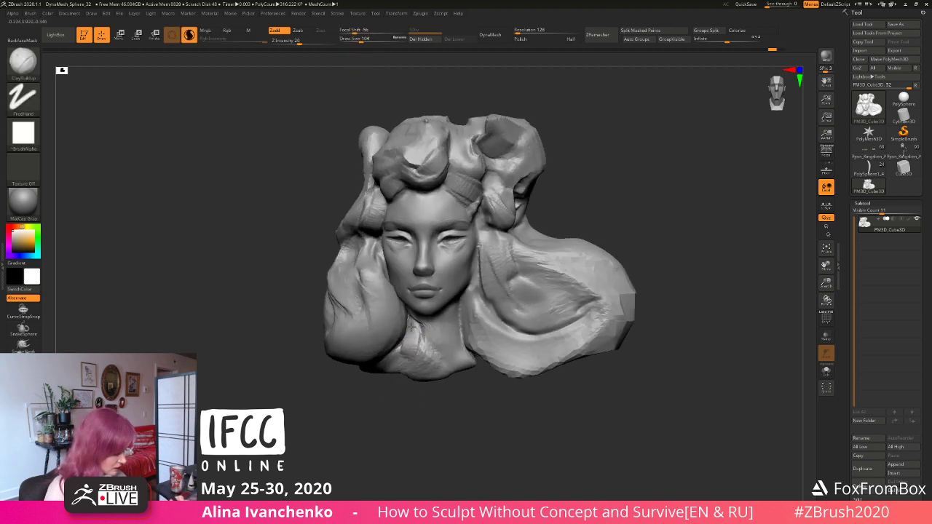
{"action": "left_click_drag", "start_coordinate": [379, 403], "coordinate": [412, 344]}
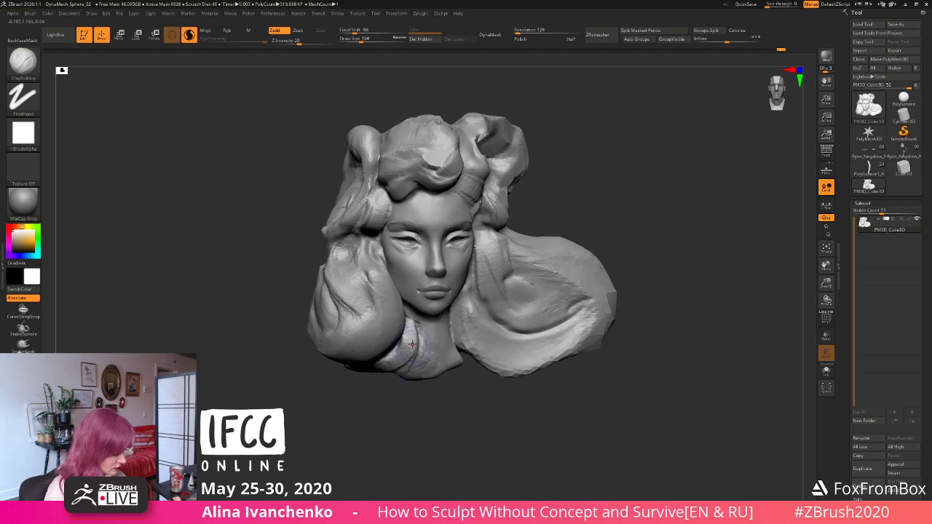
{"action": "left_click_drag", "start_coordinate": [396, 397], "coordinate": [387, 395]}
{"action": "key", "text": "shift"}
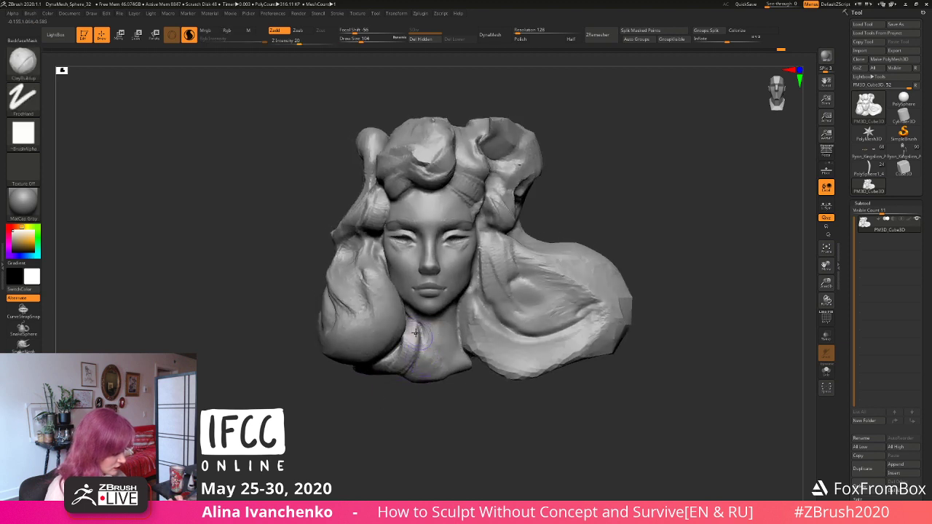
{"action": "left_click_drag", "start_coordinate": [416, 431], "coordinate": [407, 438]}
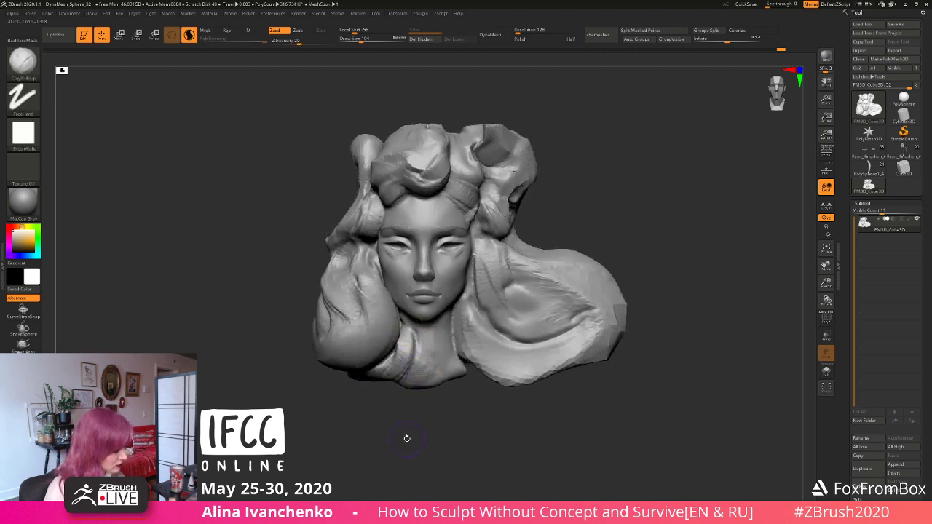
Step: Add volume to the crown and upper side hair with broad ClayBuildup strokes at draw size 261
{"action": "left_click_drag", "start_coordinate": [642, 225], "coordinate": [613, 206], "text": "alt"}
{"action": "mouse_move", "coordinate": [575, 163]}
{"action": "left_mouse_down", "text": "alt"}
{"action": "mouse_move", "coordinate": [601, 194]}
{"action": "mouse_move", "coordinate": [618, 194]}
{"action": "left_mouse_up", "text": "alt"}
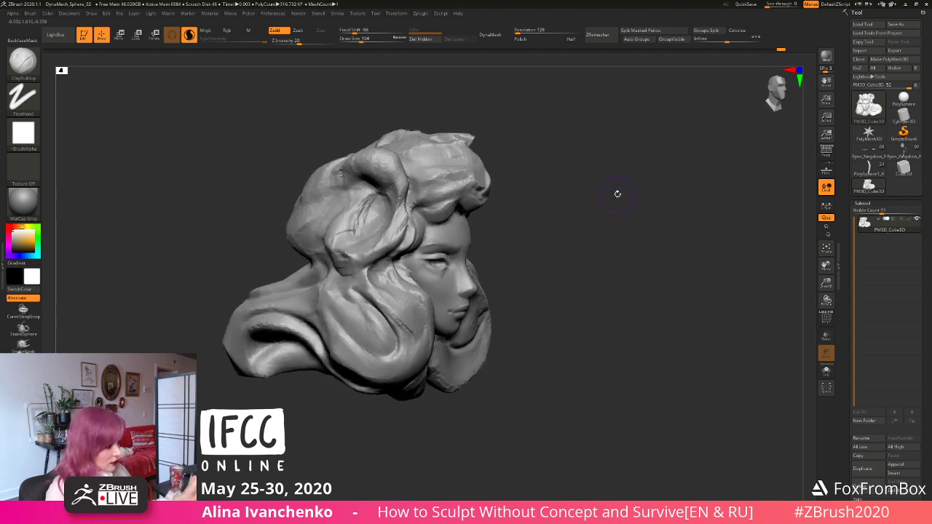
{"action": "left_click_drag", "start_coordinate": [366, 36], "coordinate": [373, 47]}
{"action": "left_click_drag", "start_coordinate": [478, 122], "coordinate": [548, 177]}
{"action": "left_click_drag", "start_coordinate": [827, 283], "coordinate": [819, 236]}
{"action": "left_click_drag", "start_coordinate": [526, 247], "coordinate": [550, 260], "text": "alt"}
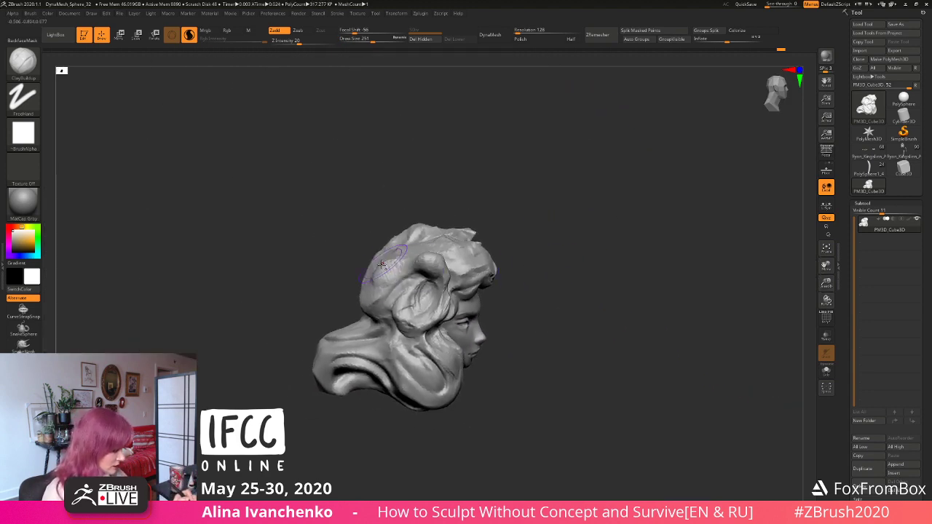
{"action": "mouse_move", "coordinate": [521, 234]}
{"action": "left_mouse_down"}
{"action": "mouse_move", "coordinate": [529, 224]}
{"action": "mouse_move", "coordinate": [556, 242]}
{"action": "mouse_move", "coordinate": [437, 260]}
{"action": "left_mouse_up"}
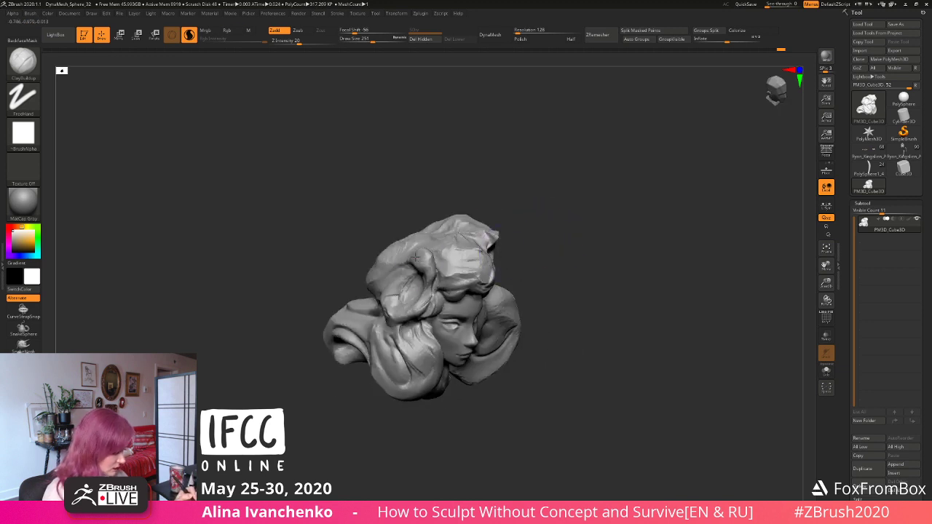
{"action": "mouse_move", "coordinate": [525, 255]}
{"action": "left_mouse_down"}
{"action": "mouse_move", "coordinate": [572, 218]}
{"action": "mouse_move", "coordinate": [555, 247]}
{"action": "mouse_move", "coordinate": [539, 243]}
{"action": "mouse_move", "coordinate": [549, 274]}
{"action": "left_mouse_up"}
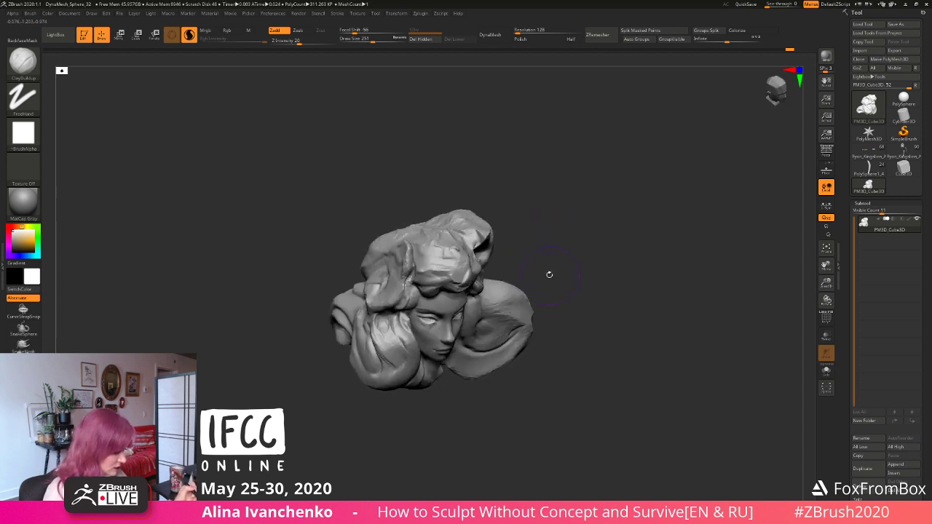
Step: Smooth the crown hair at draw size 149 and define the strands of the side curls with ClayBuildup strokes
{"action": "key", "text": "shift"}
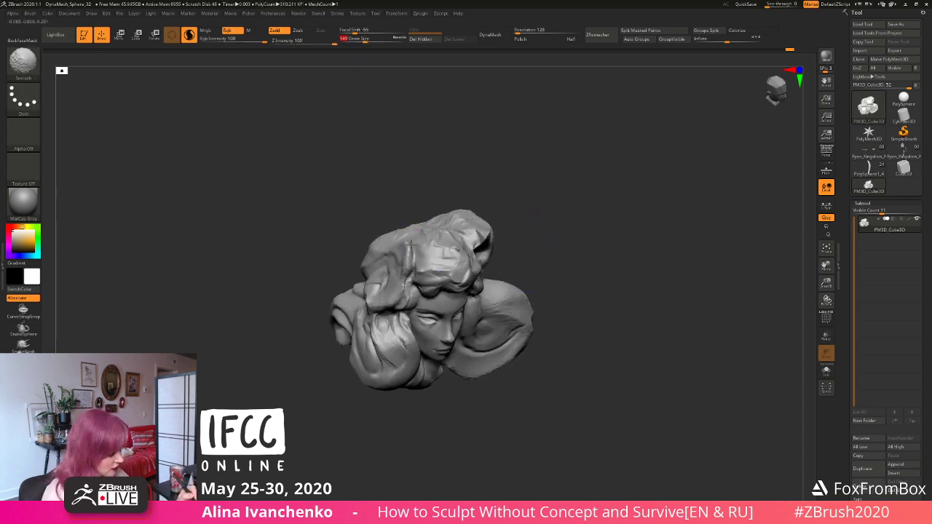
{"action": "left_click_drag", "start_coordinate": [410, 244], "coordinate": [408, 253], "text": "shift"}
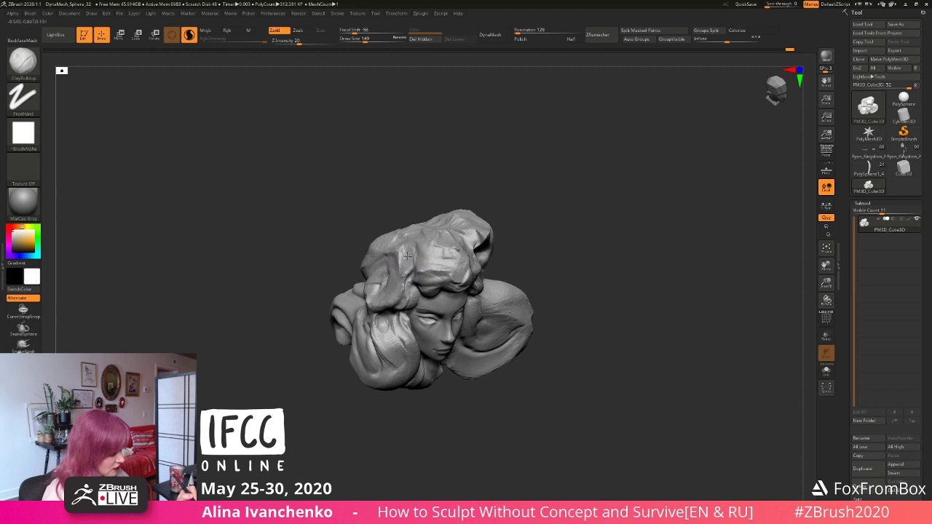
{"action": "mouse_move", "coordinate": [542, 211]}
{"action": "left_mouse_down"}
{"action": "mouse_move", "coordinate": [548, 191]}
{"action": "mouse_move", "coordinate": [529, 191]}
{"action": "mouse_move", "coordinate": [521, 206]}
{"action": "mouse_move", "coordinate": [529, 209]}
{"action": "left_mouse_up"}
{"action": "mouse_move", "coordinate": [535, 197]}
{"action": "left_mouse_down"}
{"action": "mouse_move", "coordinate": [408, 244]}
{"action": "mouse_move", "coordinate": [541, 208]}
{"action": "mouse_move", "coordinate": [429, 266]}
{"action": "left_mouse_up"}
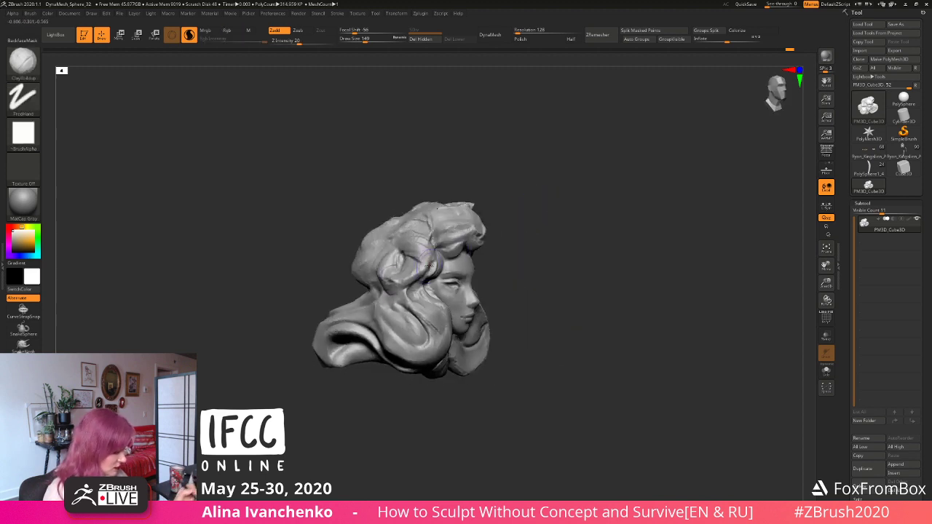
{"action": "mouse_move", "coordinate": [489, 231]}
{"action": "left_mouse_down"}
{"action": "mouse_move", "coordinate": [313, 284]}
{"action": "mouse_move", "coordinate": [357, 287]}
{"action": "left_mouse_up"}
{"action": "mouse_move", "coordinate": [510, 230]}
{"action": "left_mouse_down", "text": "alt"}
{"action": "mouse_move", "coordinate": [522, 234]}
{"action": "mouse_move", "coordinate": [480, 248]}
{"action": "mouse_move", "coordinate": [483, 200]}
{"action": "mouse_move", "coordinate": [428, 282]}
{"action": "left_mouse_up", "text": "alt"}
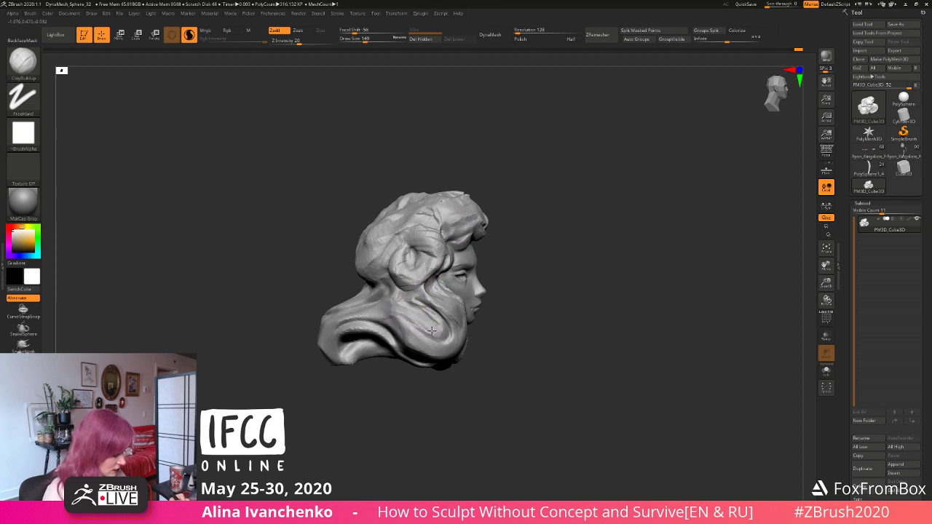
{"action": "mouse_move", "coordinate": [520, 299]}
{"action": "left_mouse_down"}
{"action": "mouse_move", "coordinate": [626, 241]}
{"action": "mouse_move", "coordinate": [561, 228]}
{"action": "mouse_move", "coordinate": [545, 255]}
{"action": "mouse_move", "coordinate": [532, 251]}
{"action": "mouse_move", "coordinate": [536, 239]}
{"action": "mouse_move", "coordinate": [417, 333]}
{"action": "left_mouse_up"}
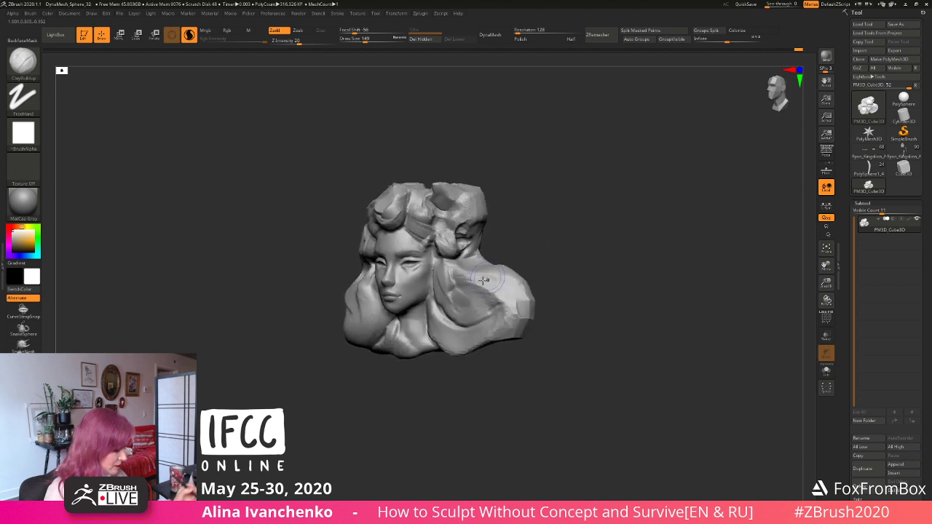
Step: Switch to the Move brush and pull the hair mass beside the shoulder outward into a long sideways sweep
{"action": "key", "text": "shift"}
{"action": "mouse_move", "coordinate": [429, 388]}
{"action": "left_mouse_down"}
{"action": "mouse_move", "coordinate": [432, 371]}
{"action": "mouse_move", "coordinate": [429, 384]}
{"action": "mouse_move", "coordinate": [572, 277]}
{"action": "mouse_move", "coordinate": [429, 68]}
{"action": "left_mouse_up"}
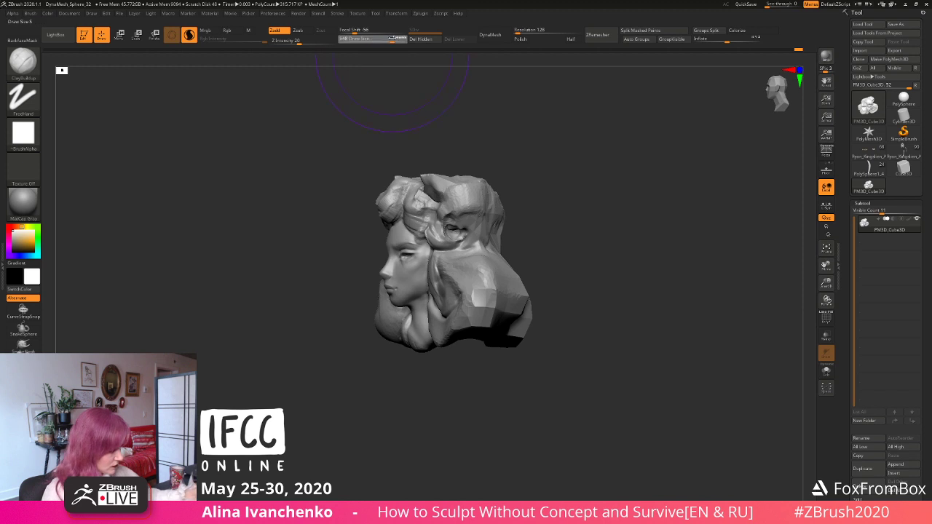
{"action": "mouse_move", "coordinate": [535, 233]}
{"action": "left_mouse_down"}
{"action": "mouse_move", "coordinate": [547, 245]}
{"action": "mouse_move", "coordinate": [532, 266]}
{"action": "mouse_move", "coordinate": [532, 322]}
{"action": "mouse_move", "coordinate": [597, 260]}
{"action": "mouse_move", "coordinate": [586, 318]}
{"action": "mouse_move", "coordinate": [620, 296]}
{"action": "mouse_move", "coordinate": [535, 314]}
{"action": "mouse_move", "coordinate": [548, 300]}
{"action": "mouse_move", "coordinate": [532, 256]}
{"action": "mouse_move", "coordinate": [540, 247]}
{"action": "left_mouse_up"}
{"action": "key", "text": "b"}
{"action": "key", "text": "m"}
{"action": "key", "text": "v"}
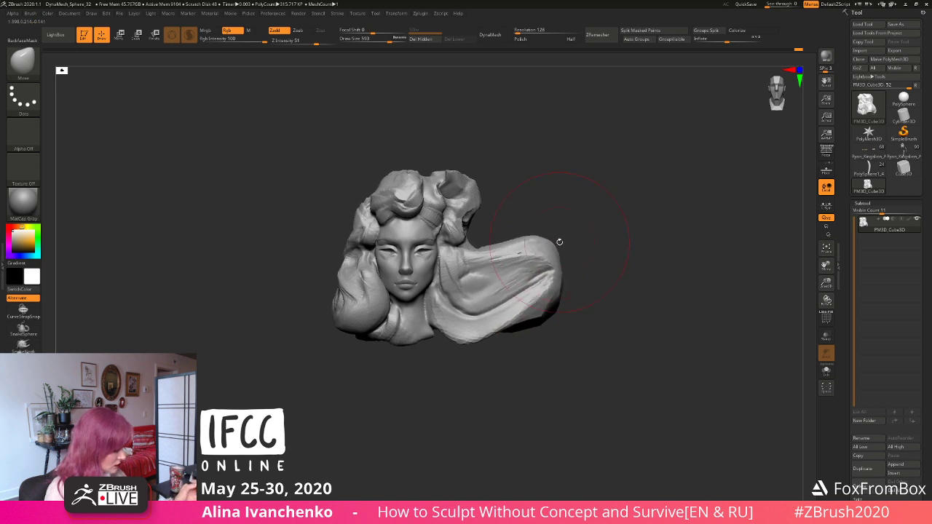
{"action": "mouse_move", "coordinate": [537, 306]}
{"action": "left_mouse_down"}
{"action": "mouse_move", "coordinate": [551, 301]}
{"action": "mouse_move", "coordinate": [539, 314]}
{"action": "left_mouse_up"}
Step: Reshape the hair lock beside the cheek with the draw size at 177 and refine the folds of the sweeping hair
{"action": "left_click_drag", "start_coordinate": [383, 38], "coordinate": [364, 39]}
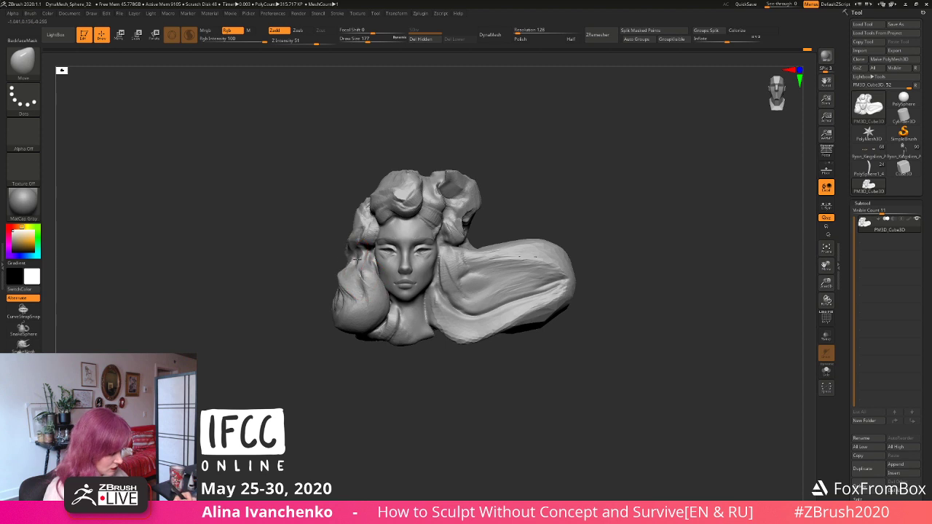
{"action": "left_click_drag", "start_coordinate": [352, 406], "coordinate": [366, 412], "text": "alt"}
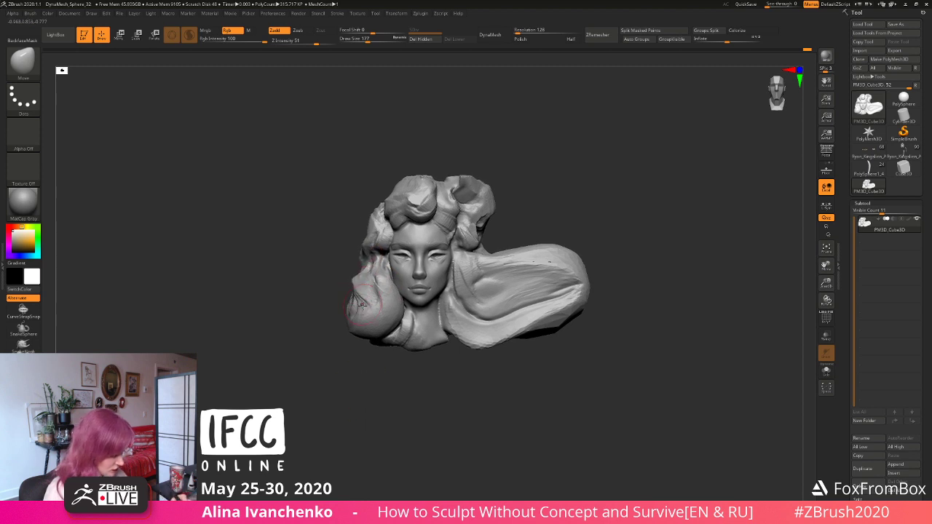
{"action": "left_click_drag", "start_coordinate": [378, 342], "coordinate": [385, 381]}
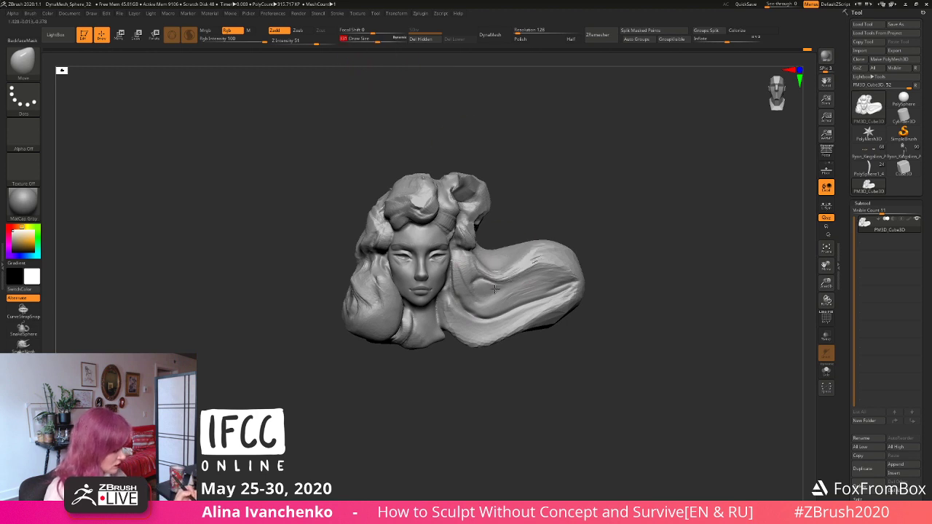
{"action": "left_click_drag", "start_coordinate": [474, 277], "coordinate": [474, 248]}
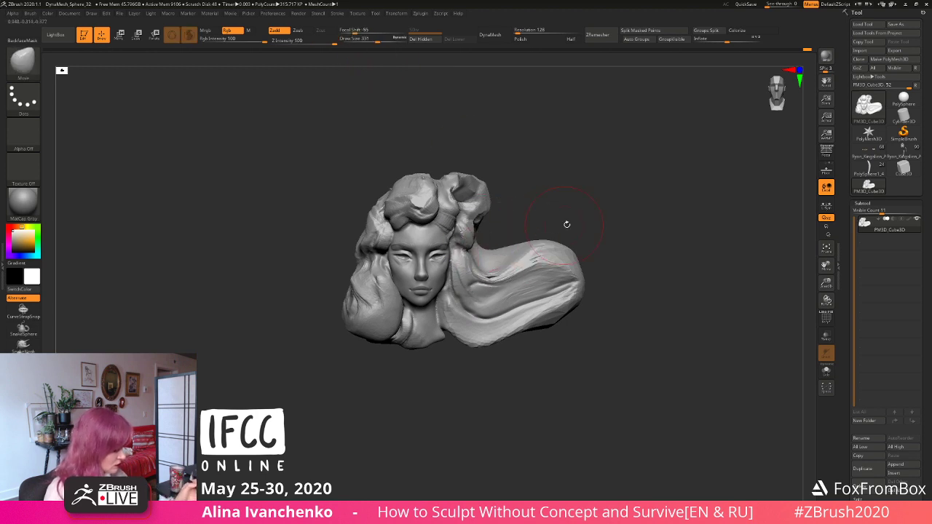
{"action": "left_click_drag", "start_coordinate": [568, 223], "coordinate": [520, 255]}
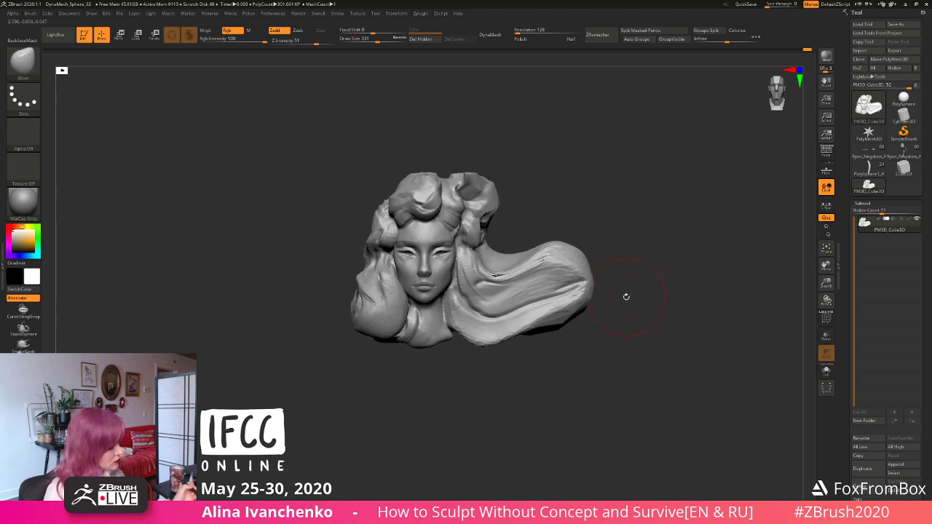
Step: Enlarge the Move brush and lift and round the outer end of the sweeping side hair, shaping it from several angles
{"action": "left_click_drag", "start_coordinate": [624, 295], "coordinate": [548, 295], "text": "alt"}
{"action": "left_click", "coordinate": [393, 39]}
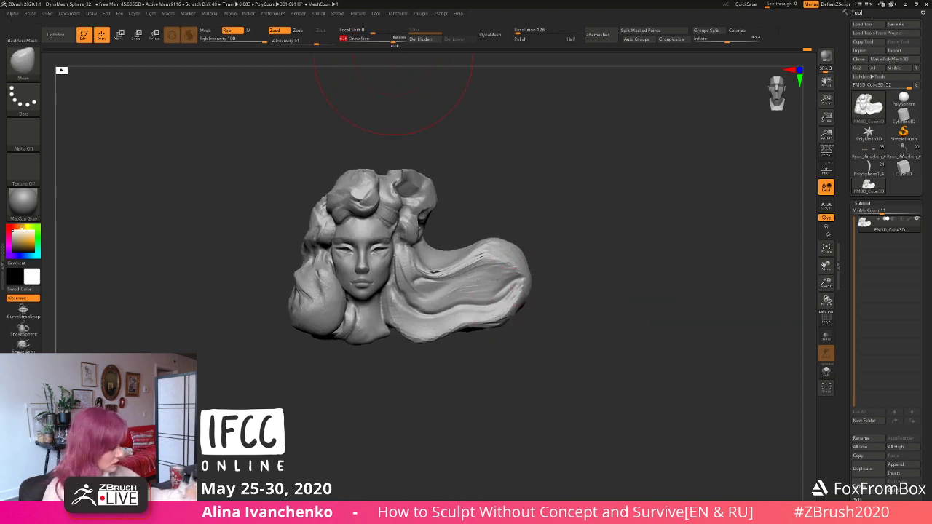
{"action": "mouse_move", "coordinate": [508, 252]}
{"action": "left_mouse_down"}
{"action": "mouse_move", "coordinate": [566, 258]}
{"action": "mouse_move", "coordinate": [555, 272]}
{"action": "mouse_move", "coordinate": [517, 249]}
{"action": "mouse_move", "coordinate": [530, 268]}
{"action": "left_mouse_up"}
{"action": "mouse_move", "coordinate": [516, 341]}
{"action": "left_mouse_down"}
{"action": "mouse_move", "coordinate": [518, 332]}
{"action": "mouse_move", "coordinate": [480, 357]}
{"action": "mouse_move", "coordinate": [546, 378]}
{"action": "mouse_move", "coordinate": [561, 350]}
{"action": "left_mouse_up"}
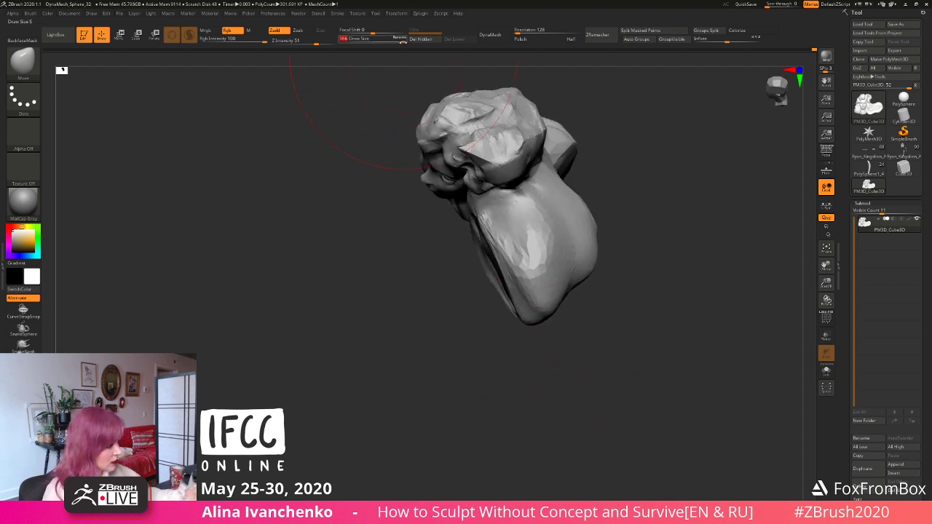
{"action": "mouse_move", "coordinate": [497, 290]}
{"action": "left_mouse_down"}
{"action": "mouse_move", "coordinate": [373, 325]}
{"action": "mouse_move", "coordinate": [614, 286]}
{"action": "mouse_move", "coordinate": [609, 277]}
{"action": "left_mouse_up"}
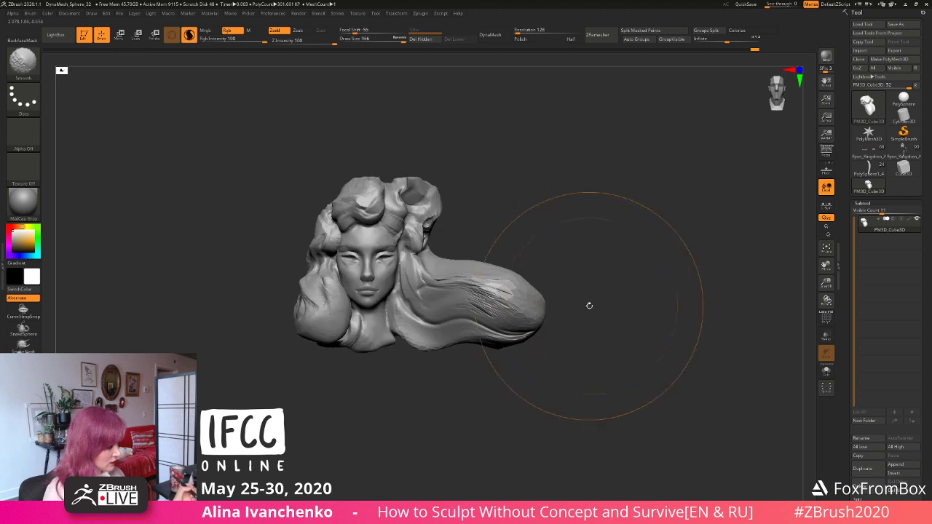
{"action": "left_click_drag", "start_coordinate": [560, 343], "coordinate": [606, 307], "text": "alt"}
{"action": "left_click_drag", "start_coordinate": [497, 348], "coordinate": [521, 353], "text": "alt"}
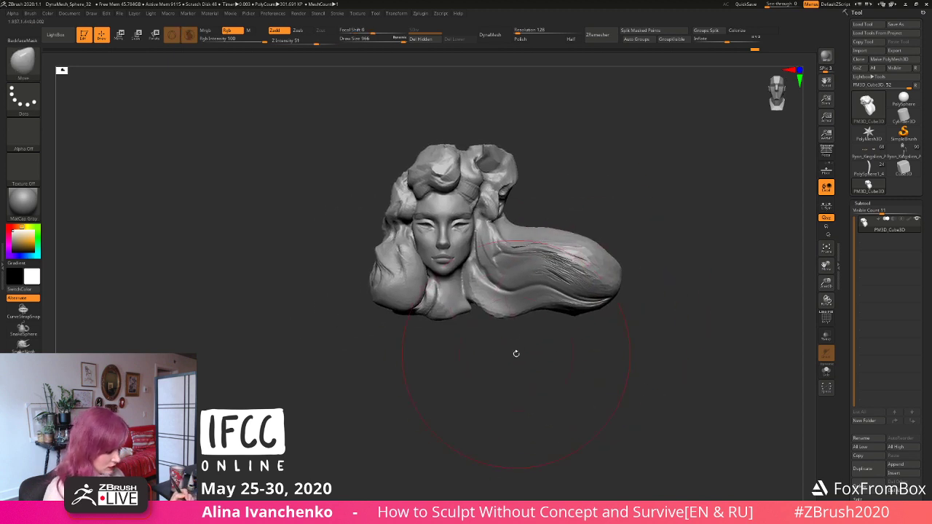
Step: Remesh the DynaMesh sculpt and smooth away the stretched grooves on the sweeping side hair with the draw size at 280
{"action": "left_click_drag", "start_coordinate": [397, 39], "coordinate": [362, 39]}
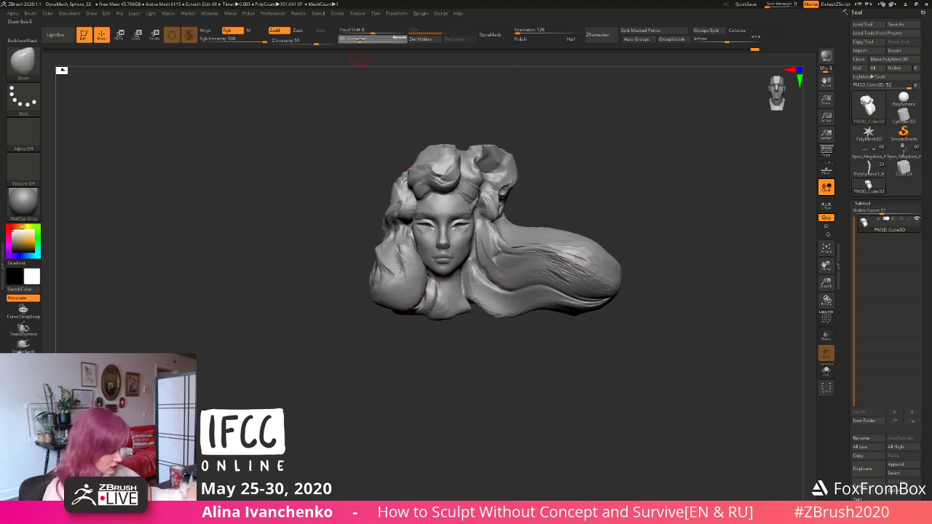
{"action": "left_click_drag", "start_coordinate": [557, 142], "coordinate": [525, 120], "text": "ctrl"}
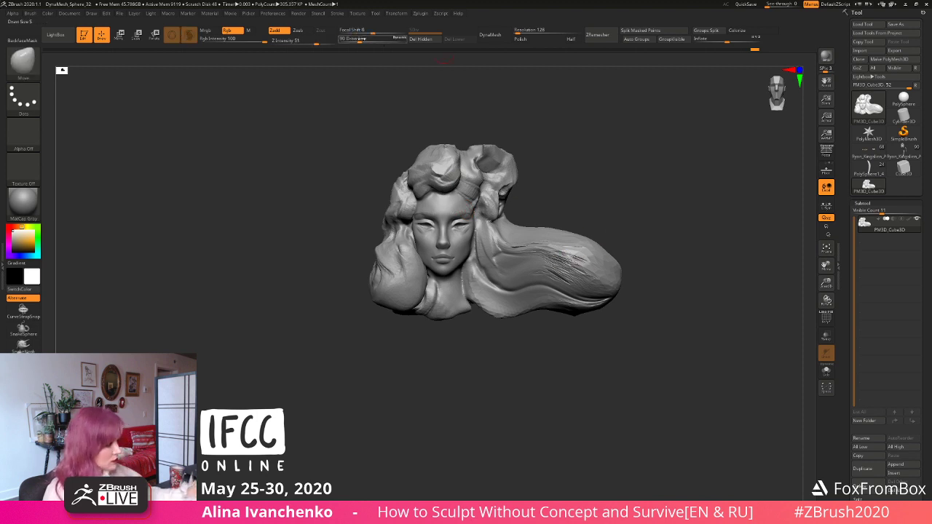
{"action": "left_click_drag", "start_coordinate": [361, 39], "coordinate": [374, 40]}
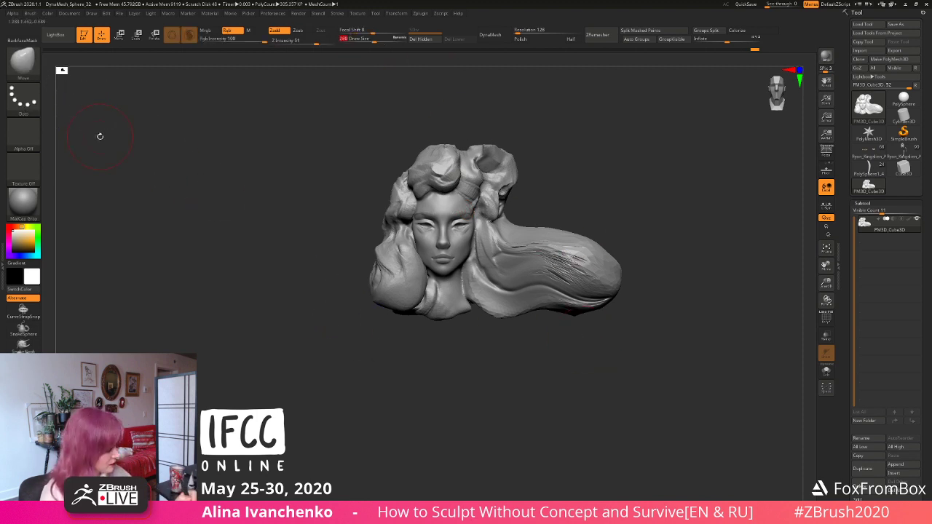
{"action": "mouse_move", "coordinate": [540, 254]}
{"action": "left_mouse_down", "text": "shift"}
{"action": "mouse_move", "coordinate": [595, 276]}
{"action": "mouse_move", "coordinate": [547, 278]}
{"action": "left_mouse_up", "text": "shift"}
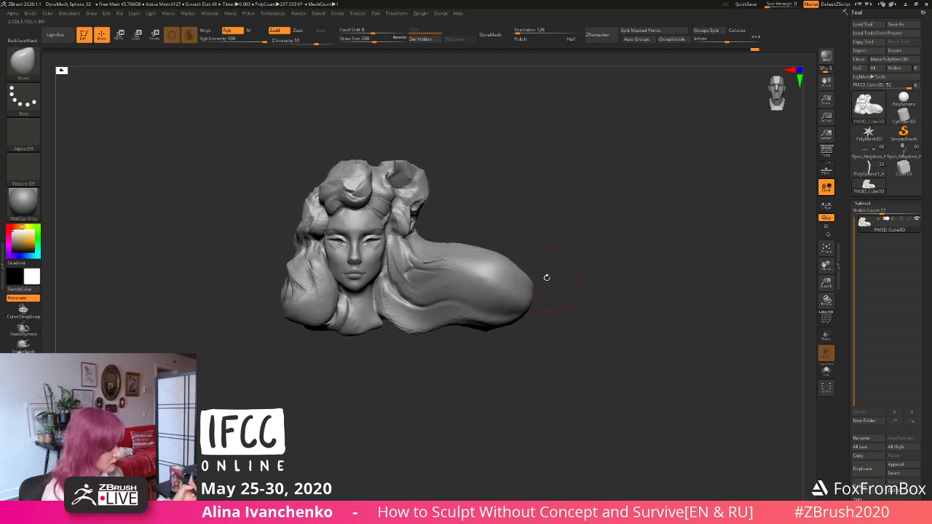
Step: Set the Z Intensity to 63 and draw size to 400, and undo the trial Move push on the side hair
{"action": "left_click_drag", "start_coordinate": [319, 42], "coordinate": [321, 43]}
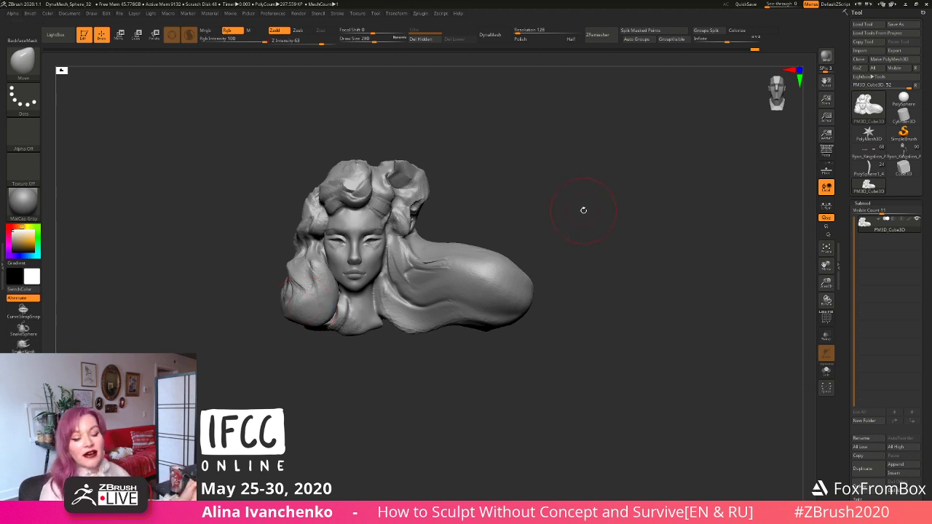
{"action": "left_click_drag", "start_coordinate": [591, 207], "coordinate": [582, 206], "text": "alt"}
{"action": "left_click", "coordinate": [380, 40]}
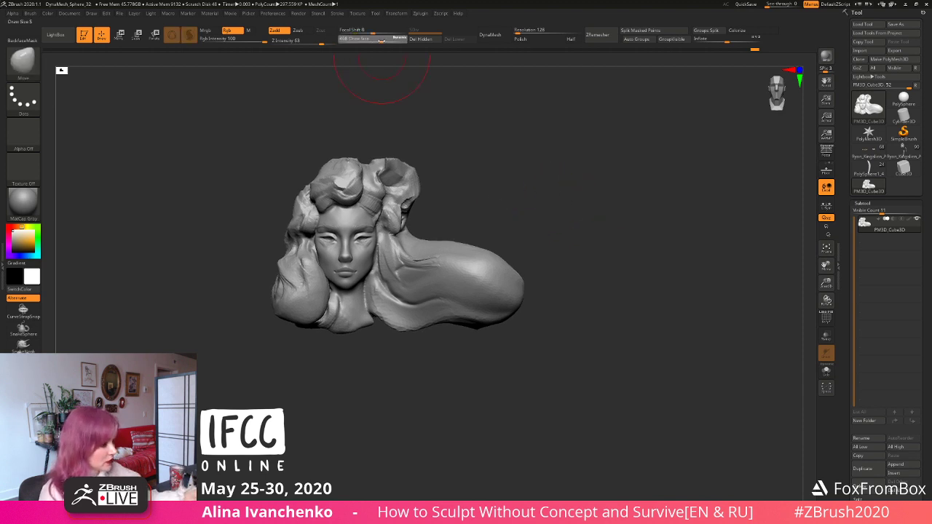
{"action": "mouse_move", "coordinate": [527, 232]}
{"action": "left_mouse_down"}
{"action": "mouse_move", "coordinate": [567, 238]}
{"action": "mouse_move", "coordinate": [581, 230]}
{"action": "mouse_move", "coordinate": [485, 260]}
{"action": "mouse_move", "coordinate": [452, 228]}
{"action": "mouse_move", "coordinate": [474, 231]}
{"action": "left_mouse_up"}
{"action": "key", "text": "ctrl+z"}
Step: Build up the end of the side hair into a rounded bulge with ClayBuildup and smooth the folds near the neck
{"action": "key", "text": "b"}
{"action": "key", "text": "c"}
{"action": "key", "text": "b"}
{"action": "mouse_move", "coordinate": [549, 218]}
{"action": "left_mouse_down"}
{"action": "mouse_move", "coordinate": [463, 223]}
{"action": "mouse_move", "coordinate": [480, 236]}
{"action": "mouse_move", "coordinate": [484, 224]}
{"action": "left_mouse_up"}
{"action": "mouse_move", "coordinate": [582, 182]}
{"action": "left_mouse_down"}
{"action": "mouse_move", "coordinate": [609, 191]}
{"action": "mouse_move", "coordinate": [560, 233]}
{"action": "mouse_move", "coordinate": [587, 231]}
{"action": "mouse_move", "coordinate": [493, 255]}
{"action": "mouse_move", "coordinate": [572, 202]}
{"action": "mouse_move", "coordinate": [597, 245]}
{"action": "mouse_move", "coordinate": [583, 202]}
{"action": "mouse_move", "coordinate": [645, 277]}
{"action": "mouse_move", "coordinate": [626, 277]}
{"action": "mouse_move", "coordinate": [624, 289]}
{"action": "mouse_move", "coordinate": [485, 306]}
{"action": "mouse_move", "coordinate": [466, 324]}
{"action": "mouse_move", "coordinate": [630, 262]}
{"action": "left_mouse_up"}
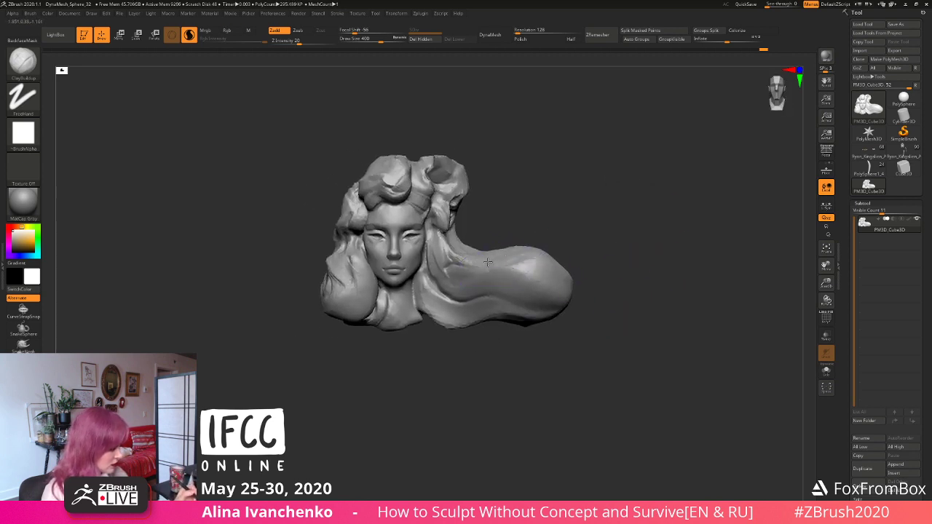
{"action": "mouse_move", "coordinate": [523, 340]}
{"action": "left_mouse_down", "text": "alt"}
{"action": "mouse_move", "coordinate": [526, 325]}
{"action": "mouse_move", "coordinate": [477, 304]}
{"action": "mouse_move", "coordinate": [489, 337]}
{"action": "left_mouse_up", "text": "alt"}
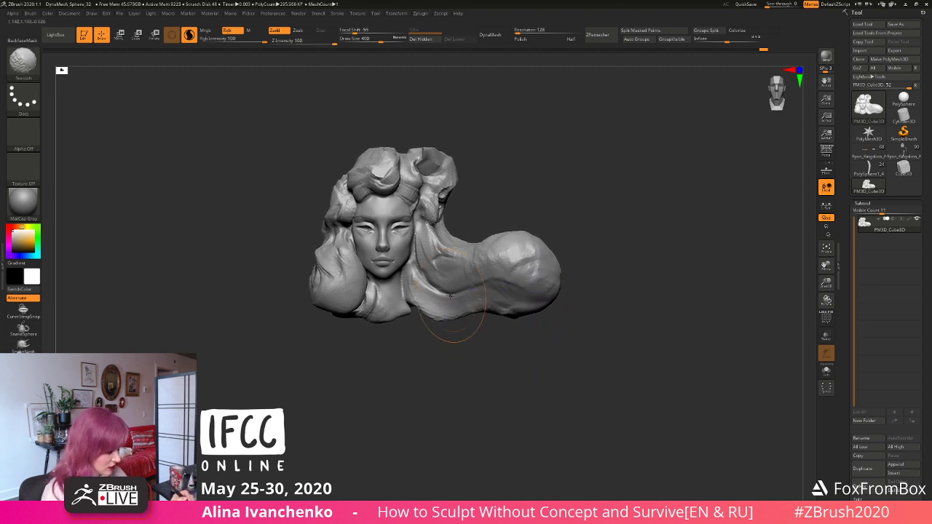
{"action": "left_click_drag", "start_coordinate": [453, 308], "coordinate": [441, 251], "text": "shift"}
{"action": "left_click_drag", "start_coordinate": [478, 371], "coordinate": [486, 382], "text": "alt"}
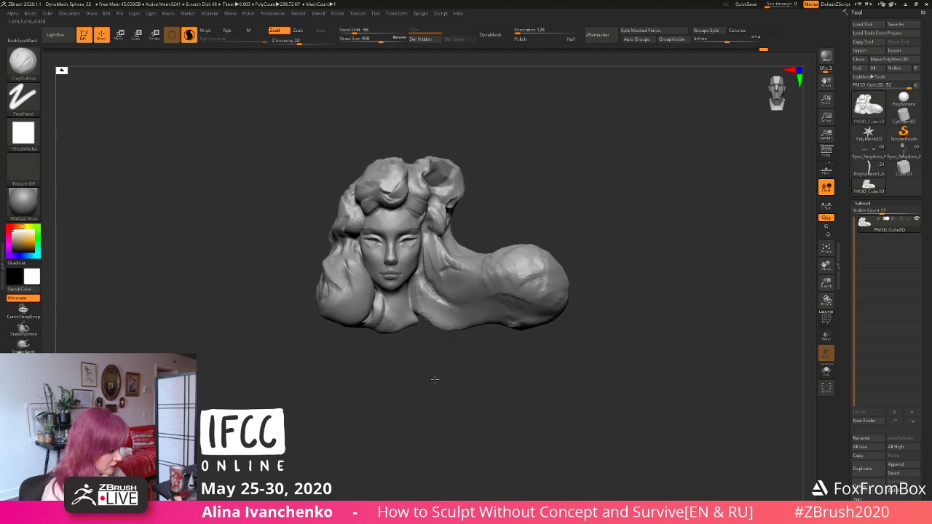
Step: Mask the upper hair mass and invert the mask so only the hair on top of the head stays editable
{"action": "left_click_drag", "start_coordinate": [375, 41], "coordinate": [360, 42]}
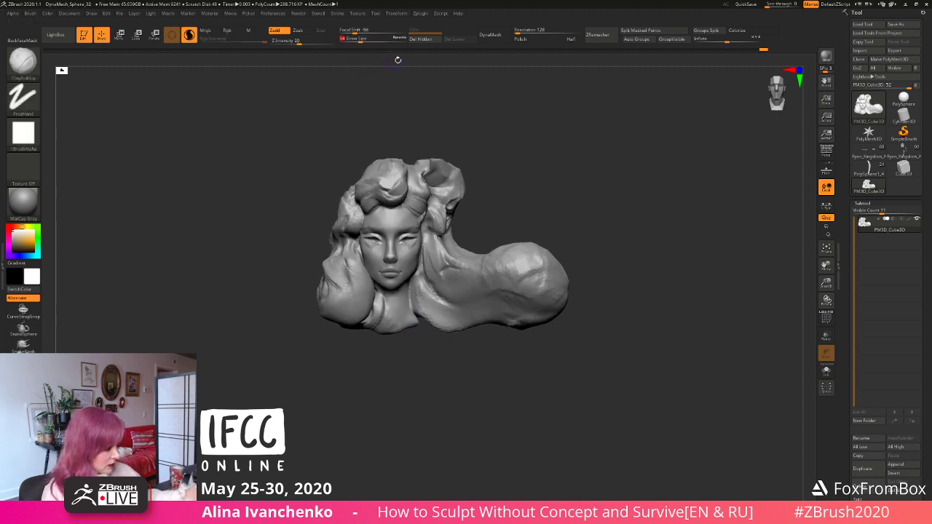
{"action": "mouse_move", "coordinate": [526, 185]}
{"action": "left_mouse_down", "text": "alt"}
{"action": "mouse_move", "coordinate": [576, 197]}
{"action": "mouse_move", "coordinate": [544, 190]}
{"action": "left_mouse_up", "text": "alt"}
{"action": "mouse_move", "coordinate": [498, 147]}
{"action": "left_mouse_down", "text": "ctrl"}
{"action": "mouse_move", "coordinate": [477, 251]}
{"action": "mouse_move", "coordinate": [424, 217]}
{"action": "mouse_move", "coordinate": [397, 223]}
{"action": "mouse_move", "coordinate": [298, 173]}
{"action": "mouse_move", "coordinate": [619, 204]}
{"action": "mouse_move", "coordinate": [607, 206]}
{"action": "left_mouse_up", "text": "ctrl"}
{"action": "left_click", "coordinate": [574, 207], "text": "ctrl"}
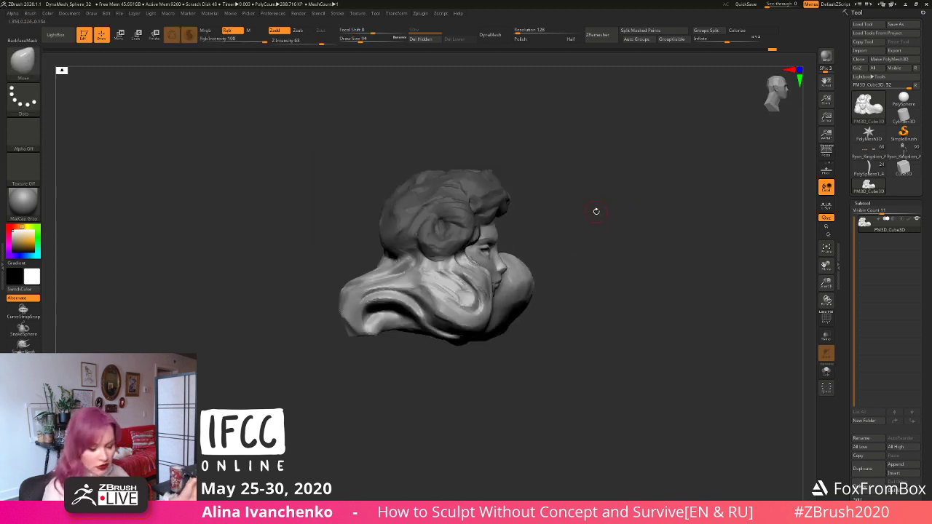
{"action": "left_click_drag", "start_coordinate": [364, 37], "coordinate": [400, 38]}
{"action": "left_click", "coordinate": [578, 179], "text": "ctrl"}
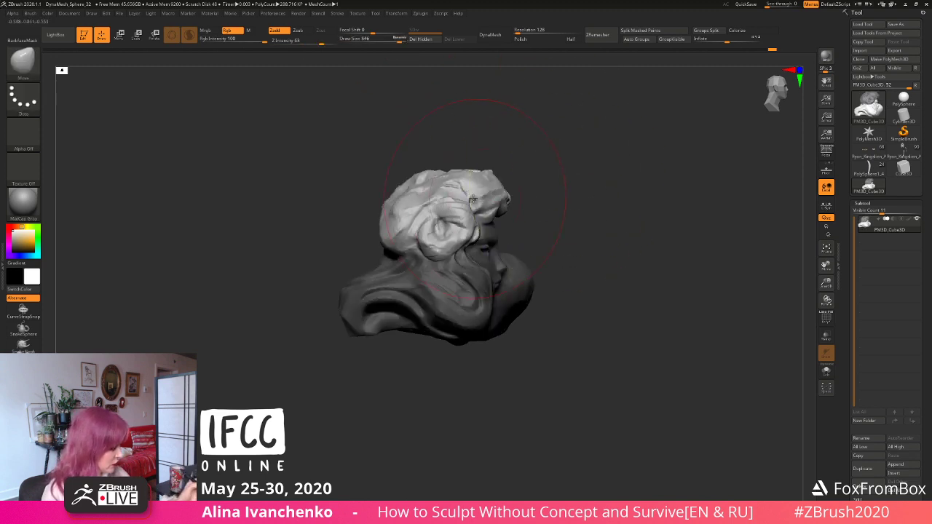
Step: Reposition the unmasked upper hair over the forehead with a large Move brush, adjusting it from the side and front
{"action": "left_click_drag", "start_coordinate": [468, 200], "coordinate": [474, 197]}
{"action": "left_click_drag", "start_coordinate": [627, 202], "coordinate": [593, 214], "text": "shift"}
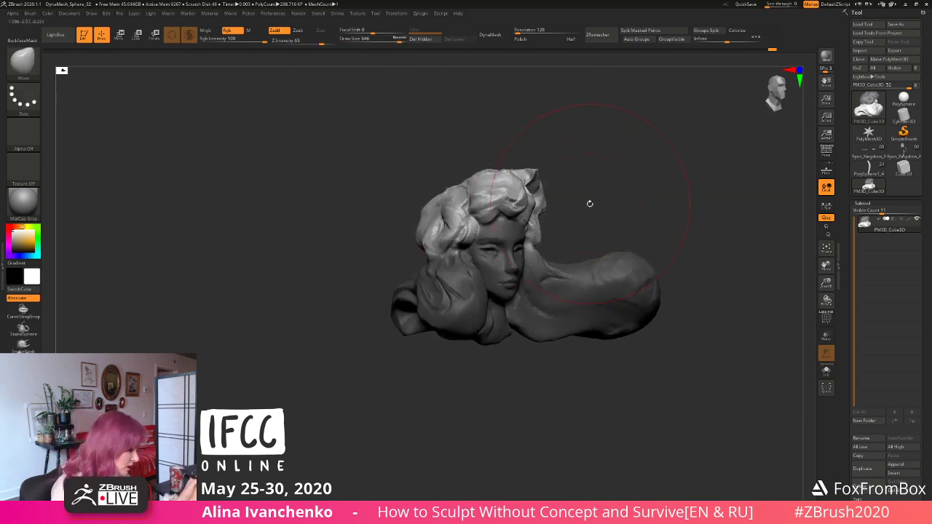
{"action": "key", "text": "ctrl+shift"}
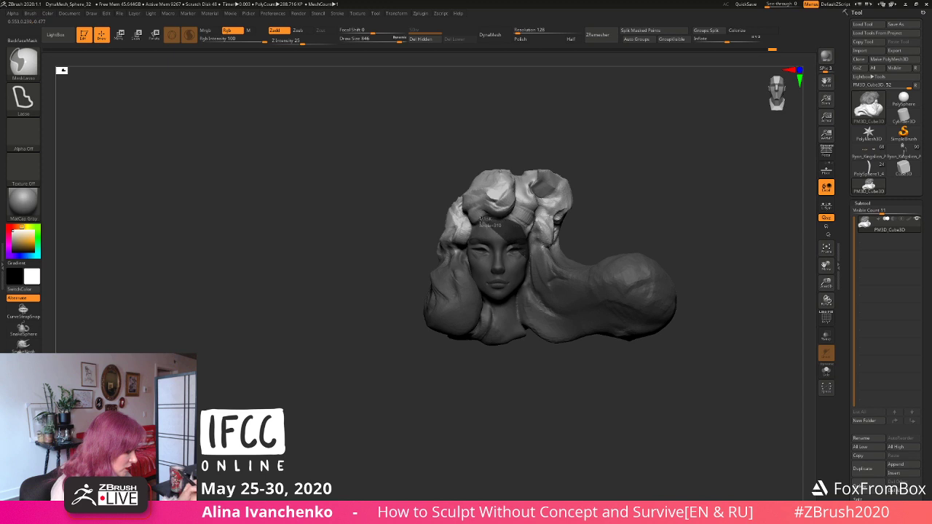
{"action": "mouse_move", "coordinate": [641, 199]}
{"action": "left_mouse_down"}
{"action": "mouse_move", "coordinate": [668, 197]}
{"action": "mouse_move", "coordinate": [553, 218]}
{"action": "left_mouse_up"}
{"action": "left_click_drag", "start_coordinate": [472, 204], "coordinate": [475, 211]}
{"action": "mouse_move", "coordinate": [653, 201]}
{"action": "left_mouse_down"}
{"action": "mouse_move", "coordinate": [574, 205]}
{"action": "mouse_move", "coordinate": [606, 195]}
{"action": "mouse_move", "coordinate": [592, 194]}
{"action": "left_mouse_up"}
Step: Undo the trial nudge of the curls beside the forehead and clear the mask from the sculpt
{"action": "left_click_drag", "start_coordinate": [389, 39], "coordinate": [377, 39]}
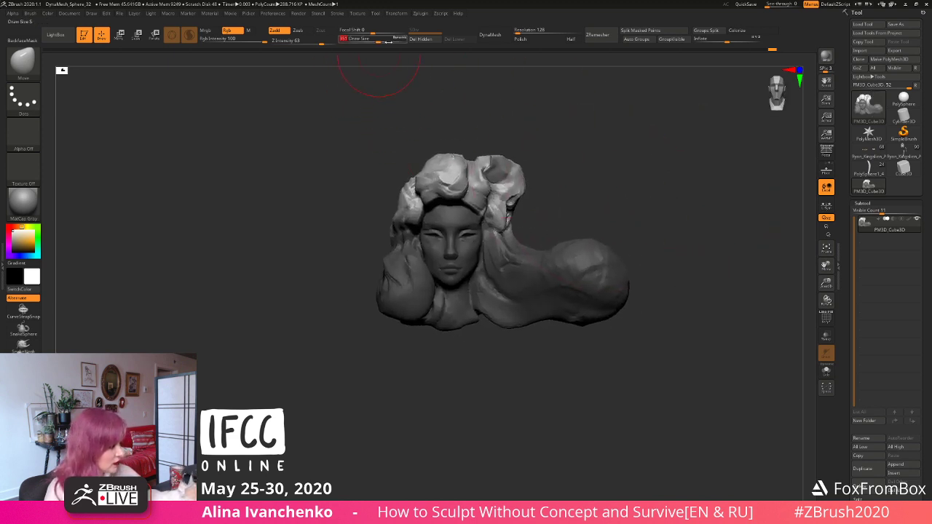
{"action": "left_click_drag", "start_coordinate": [600, 151], "coordinate": [520, 178], "text": "alt"}
{"action": "left_click_drag", "start_coordinate": [345, 208], "coordinate": [350, 227]}
{"action": "key", "text": "ctrl+z"}
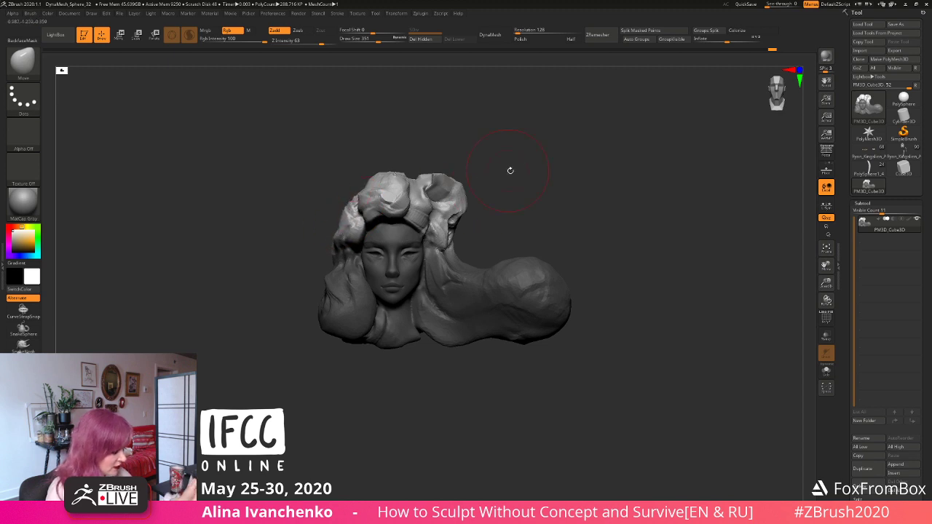
{"action": "mouse_move", "coordinate": [515, 176]}
{"action": "left_mouse_down", "text": "ctrl"}
{"action": "mouse_move", "coordinate": [538, 201]}
{"action": "mouse_move", "coordinate": [419, 124]}
{"action": "left_mouse_up", "text": "ctrl"}
Step: Reshape the rolled curls above the forehead with the Move brush at draw size 245
{"action": "left_click", "coordinate": [367, 41]}
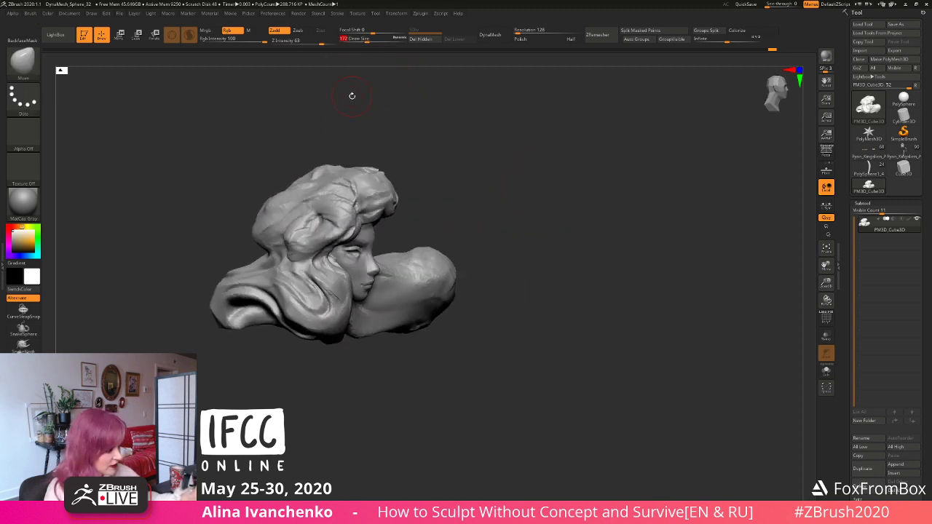
{"action": "mouse_move", "coordinate": [619, 171]}
{"action": "left_mouse_down"}
{"action": "mouse_move", "coordinate": [524, 161]}
{"action": "mouse_move", "coordinate": [517, 124]}
{"action": "left_mouse_up"}
{"action": "mouse_move", "coordinate": [468, 163]}
{"action": "left_mouse_down"}
{"action": "mouse_move", "coordinate": [470, 155]}
{"action": "mouse_move", "coordinate": [472, 180]}
{"action": "mouse_move", "coordinate": [505, 177]}
{"action": "mouse_move", "coordinate": [509, 211]}
{"action": "mouse_move", "coordinate": [477, 166]}
{"action": "mouse_move", "coordinate": [543, 189]}
{"action": "left_mouse_up"}
{"action": "left_click", "coordinate": [373, 40]}
{"action": "left_click_drag", "start_coordinate": [446, 229], "coordinate": [449, 246]}
{"action": "mouse_move", "coordinate": [523, 186]}
{"action": "left_mouse_down"}
{"action": "mouse_move", "coordinate": [560, 190]}
{"action": "mouse_move", "coordinate": [565, 177]}
{"action": "left_mouse_up"}
{"action": "left_click_drag", "start_coordinate": [459, 210], "coordinate": [458, 203]}
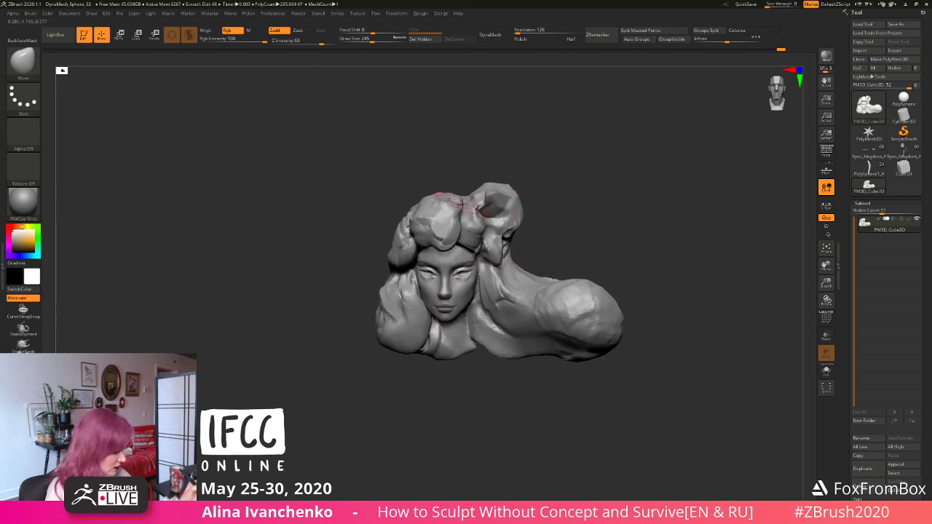
Step: Broaden and even out the front hair roll toward the neighbouring hollow curl on top of the head
{"action": "mouse_move", "coordinate": [559, 188]}
{"action": "left_mouse_down"}
{"action": "mouse_move", "coordinate": [585, 175]}
{"action": "mouse_move", "coordinate": [546, 213]}
{"action": "left_mouse_up"}
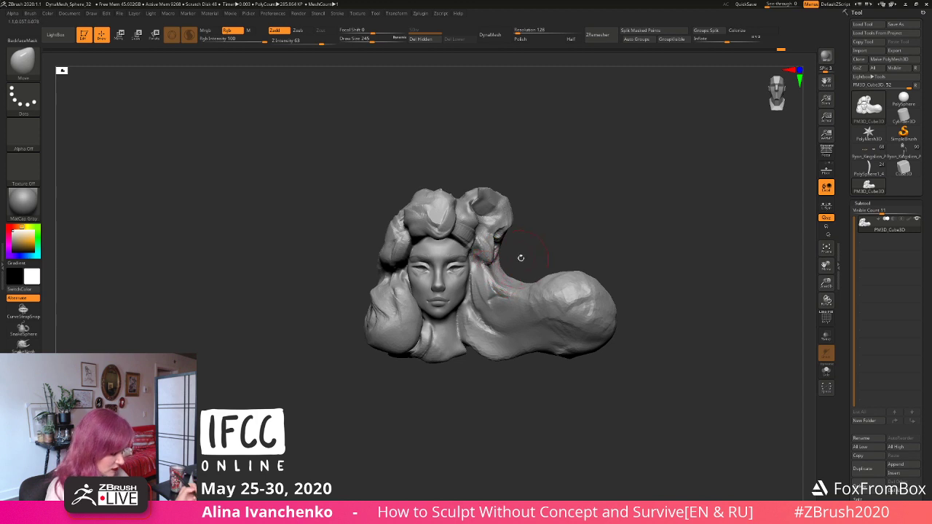
{"action": "mouse_move", "coordinate": [520, 258]}
{"action": "left_mouse_down"}
{"action": "mouse_move", "coordinate": [491, 264]}
{"action": "mouse_move", "coordinate": [531, 221]}
{"action": "left_mouse_up"}
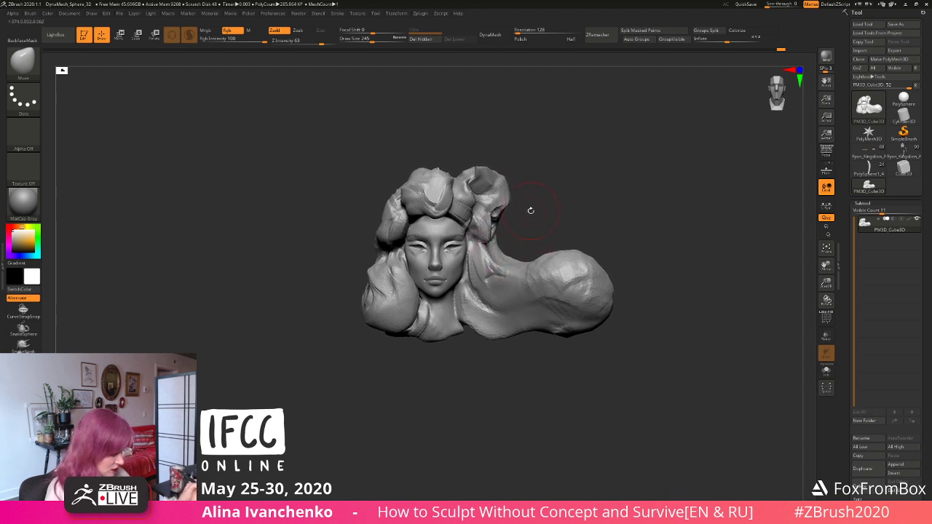
{"action": "left_click_drag", "start_coordinate": [491, 197], "coordinate": [464, 192]}
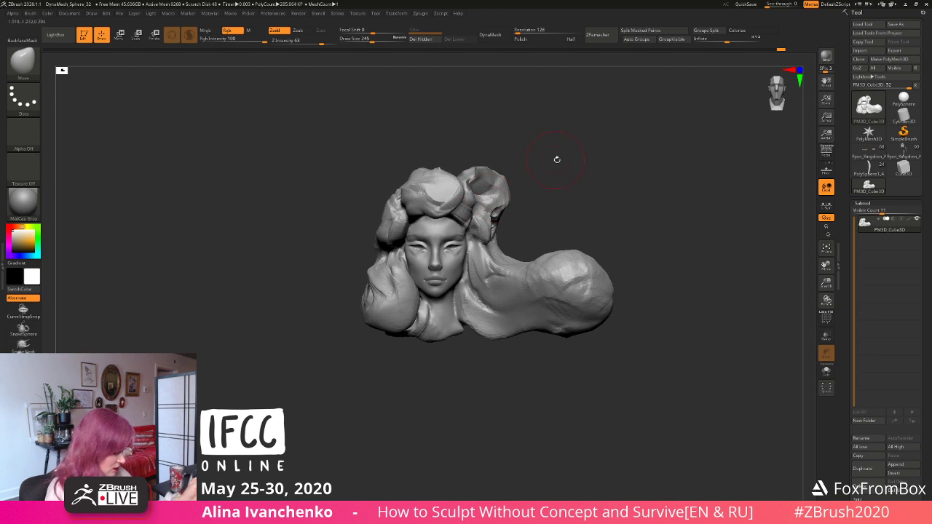
{"action": "mouse_move", "coordinate": [556, 159]}
{"action": "left_mouse_down"}
{"action": "mouse_move", "coordinate": [556, 175]}
{"action": "mouse_move", "coordinate": [528, 190]}
{"action": "mouse_move", "coordinate": [559, 172]}
{"action": "left_mouse_up"}
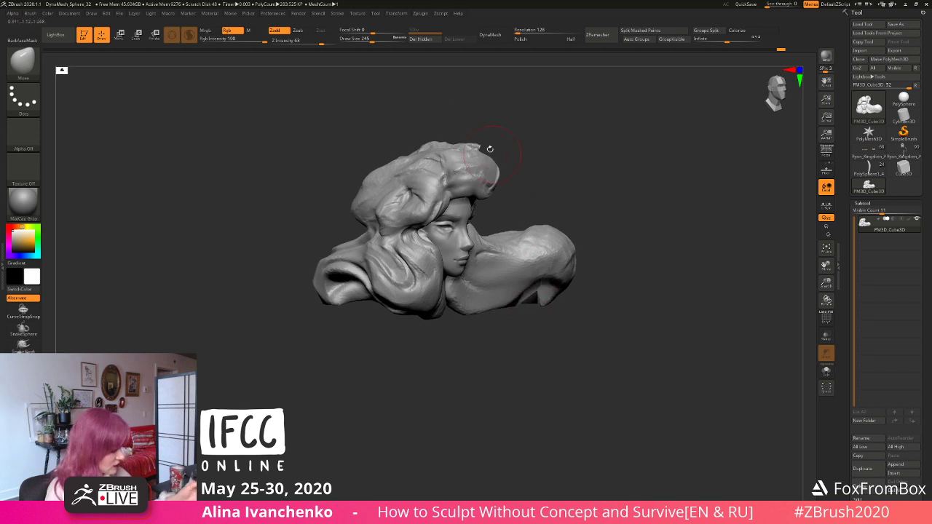
Step: Curl the bulging end of the side hair downward with the Move brush at draw size 400, keeping a hollow beneath it
{"action": "left_click", "coordinate": [381, 39]}
{"action": "mouse_move", "coordinate": [546, 263]}
{"action": "left_mouse_down"}
{"action": "mouse_move", "coordinate": [522, 283]}
{"action": "mouse_move", "coordinate": [540, 302]}
{"action": "mouse_move", "coordinate": [520, 323]}
{"action": "left_mouse_up"}
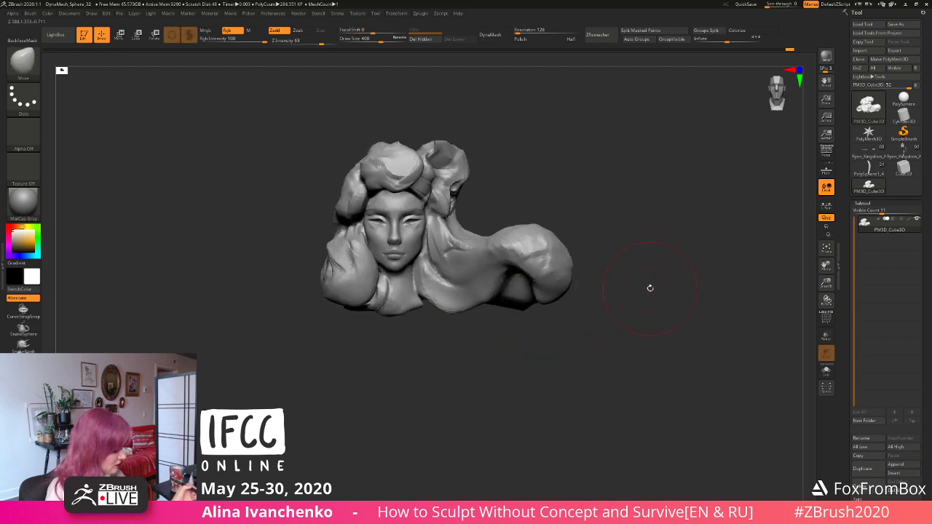
{"action": "mouse_move", "coordinate": [649, 287]}
{"action": "left_mouse_down"}
{"action": "mouse_move", "coordinate": [558, 341]}
{"action": "mouse_move", "coordinate": [626, 343]}
{"action": "mouse_move", "coordinate": [390, 294]}
{"action": "mouse_move", "coordinate": [461, 362]}
{"action": "mouse_move", "coordinate": [548, 348]}
{"action": "mouse_move", "coordinate": [528, 354]}
{"action": "mouse_move", "coordinate": [517, 384]}
{"action": "mouse_move", "coordinate": [521, 338]}
{"action": "left_mouse_up"}
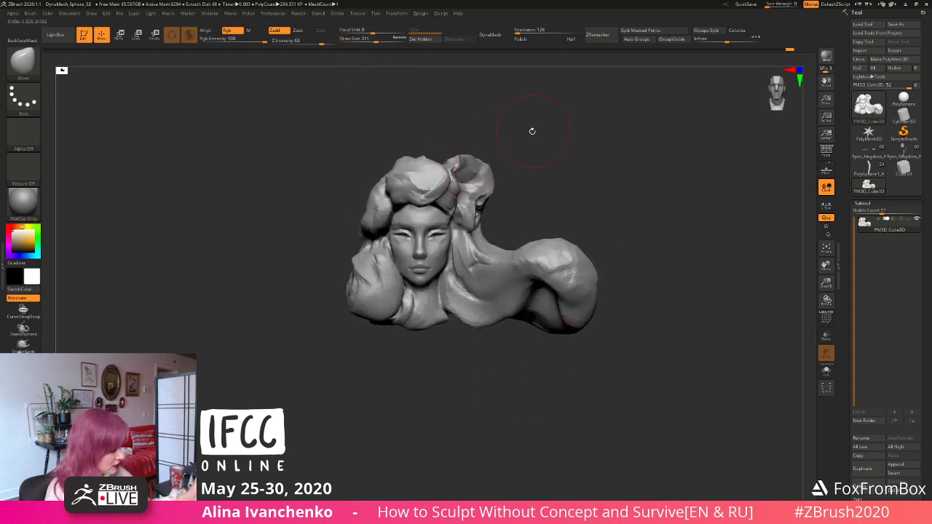
Step: Draw a tube strand with the CurveTube brush along the upper edge of the side hair and over its curled end
{"action": "mouse_move", "coordinate": [533, 131]}
{"action": "left_mouse_down"}
{"action": "mouse_move", "coordinate": [525, 283]}
{"action": "mouse_move", "coordinate": [508, 152]}
{"action": "left_mouse_up"}
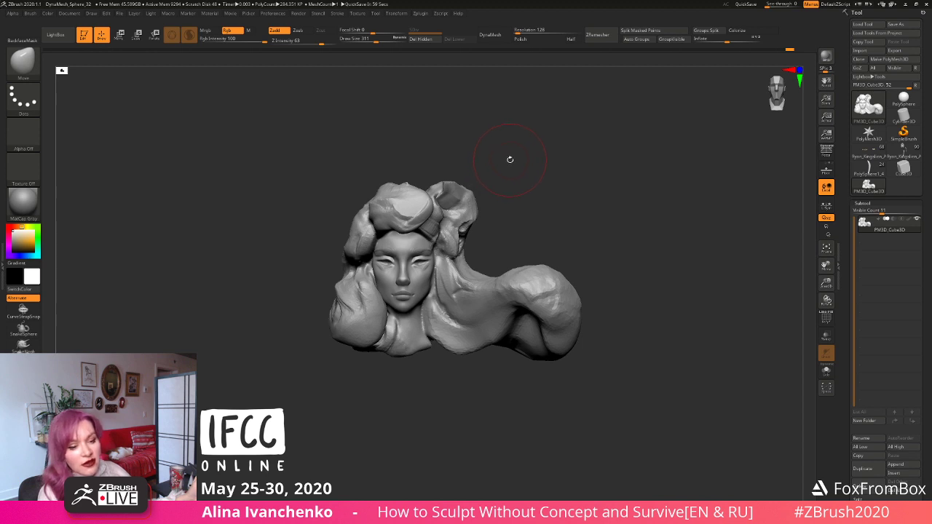
{"action": "mouse_move", "coordinate": [514, 155]}
{"action": "left_mouse_down"}
{"action": "mouse_move", "coordinate": [493, 152]}
{"action": "mouse_move", "coordinate": [491, 165]}
{"action": "mouse_move", "coordinate": [522, 190]}
{"action": "mouse_move", "coordinate": [512, 195]}
{"action": "left_mouse_up"}
{"action": "left_click_drag", "start_coordinate": [376, 39], "coordinate": [369, 40]}
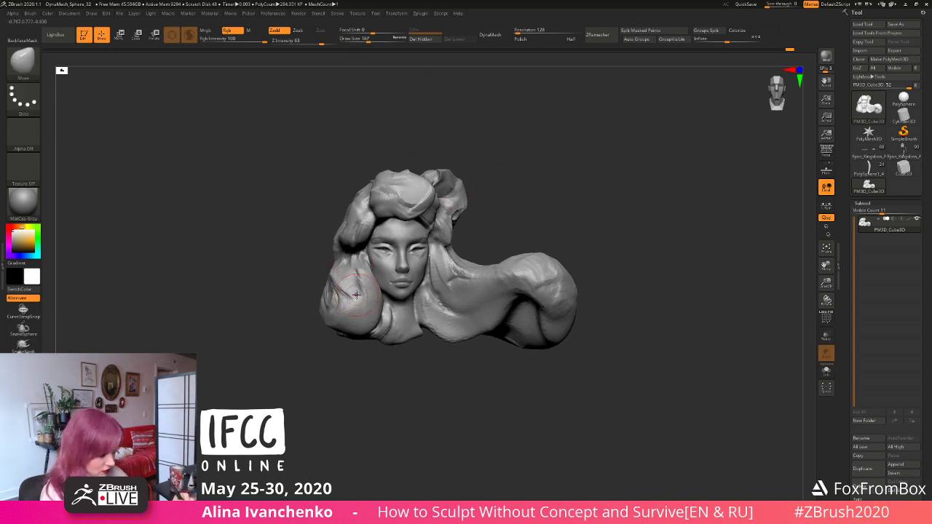
{"action": "key", "text": "b"}
{"action": "key", "text": "c"}
{"action": "key", "text": "b"}
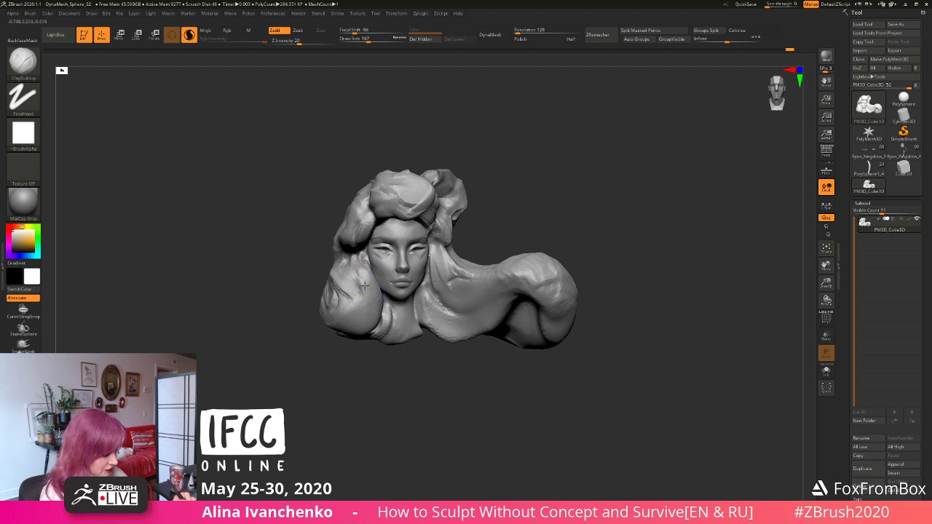
{"action": "left_click_drag", "start_coordinate": [365, 358], "coordinate": [327, 371]}
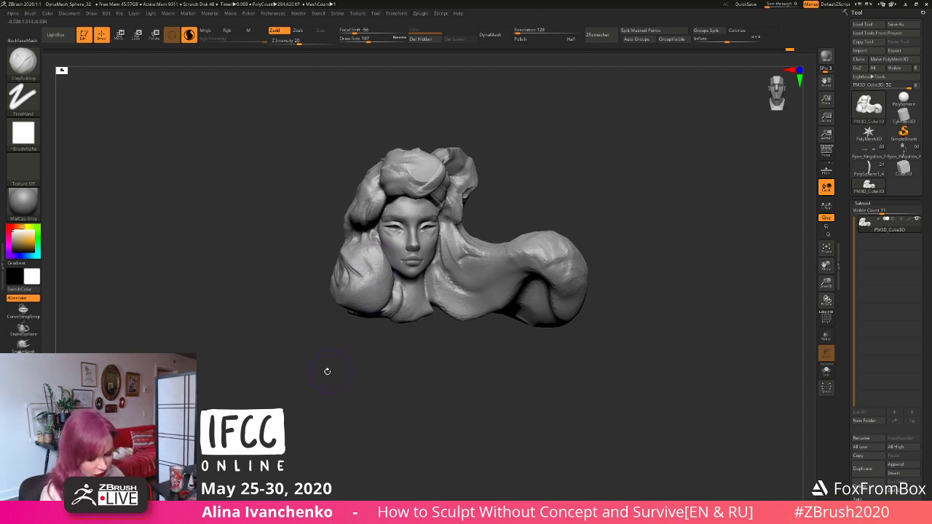
{"action": "left_click", "coordinate": [23, 366]}
{"action": "left_click_drag", "start_coordinate": [467, 347], "coordinate": [447, 360]}
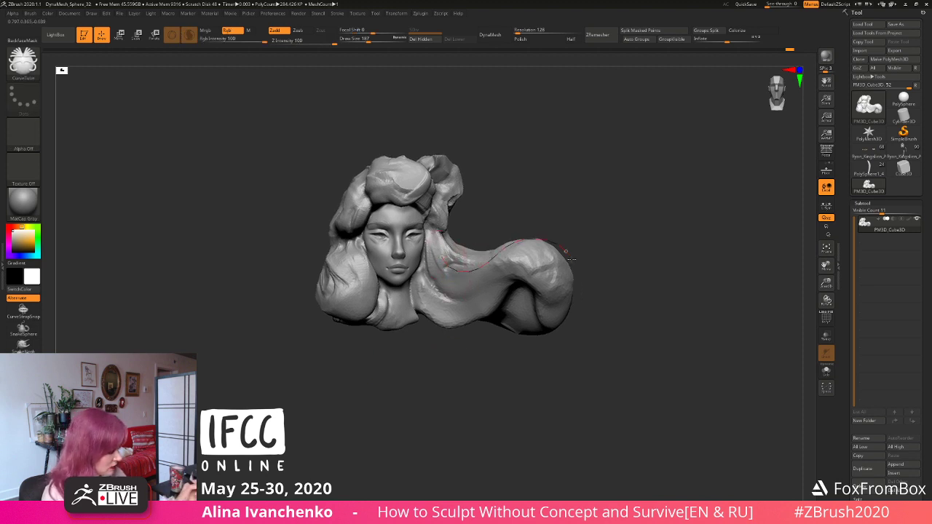
{"action": "left_click_drag", "start_coordinate": [566, 252], "coordinate": [579, 287]}
{"action": "left_click_drag", "start_coordinate": [475, 372], "coordinate": [440, 392]}
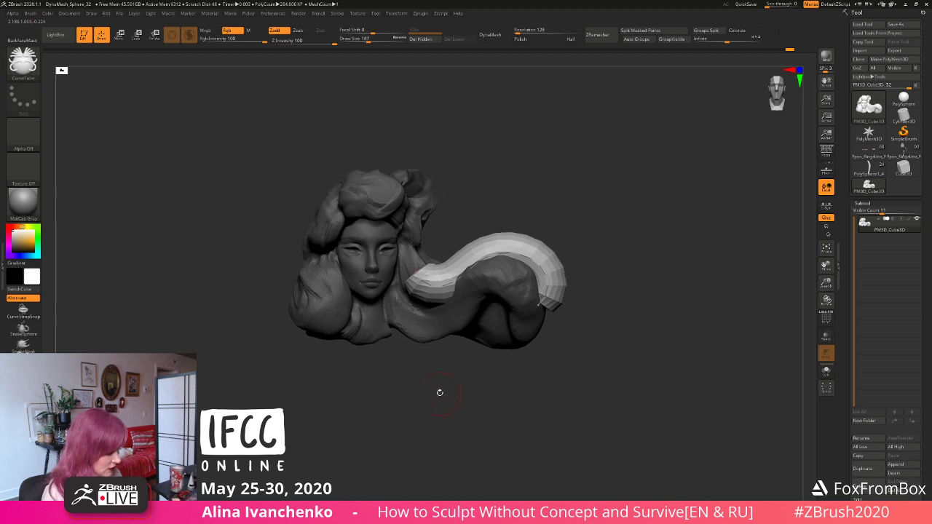
Step: Reduce the brush's draw size and update the tube strand over the side hair to a much thinner thickness
{"action": "mouse_move", "coordinate": [508, 190]}
{"action": "left_mouse_down"}
{"action": "mouse_move", "coordinate": [514, 167]}
{"action": "mouse_move", "coordinate": [474, 227]}
{"action": "left_mouse_up"}
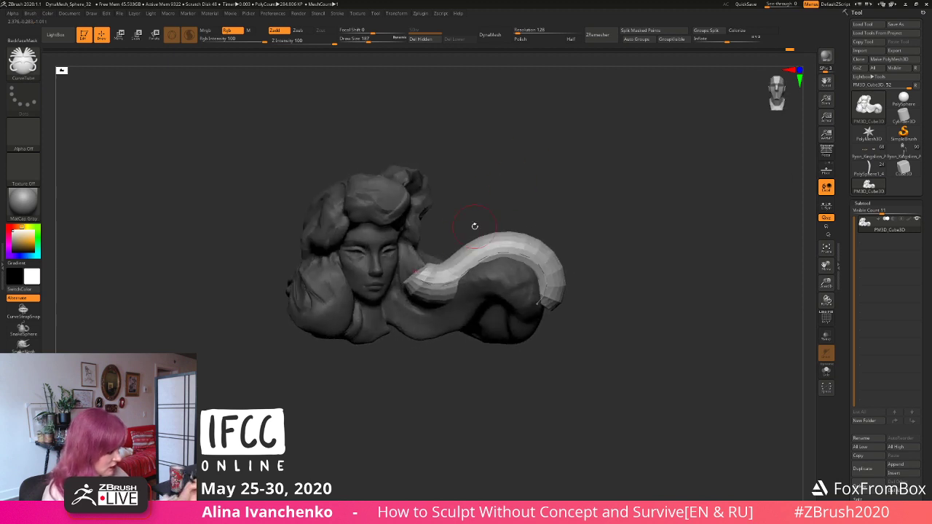
{"action": "left_click_drag", "start_coordinate": [368, 42], "coordinate": [357, 42]}
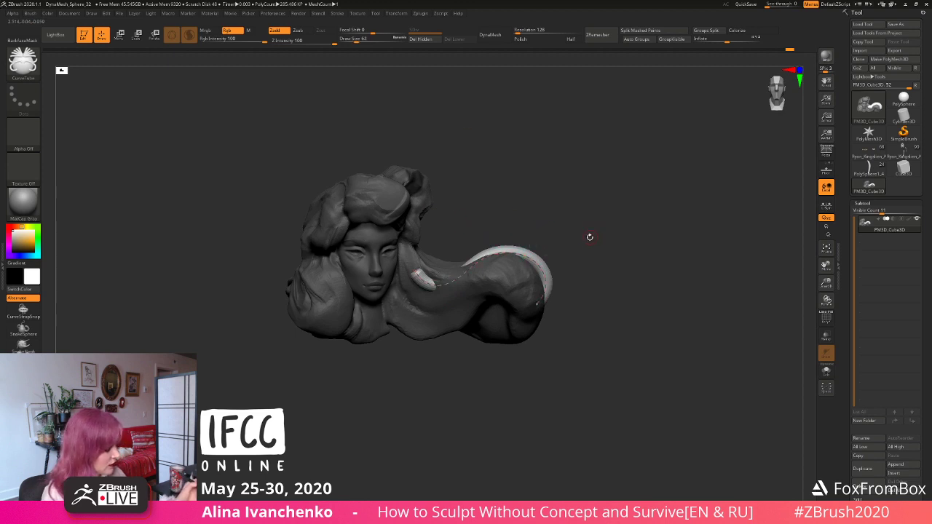
{"action": "mouse_move", "coordinate": [590, 237]}
{"action": "left_mouse_down"}
{"action": "mouse_move", "coordinate": [568, 254]}
{"action": "mouse_move", "coordinate": [612, 258]}
{"action": "mouse_move", "coordinate": [554, 248]}
{"action": "mouse_move", "coordinate": [566, 246]}
{"action": "left_mouse_up"}
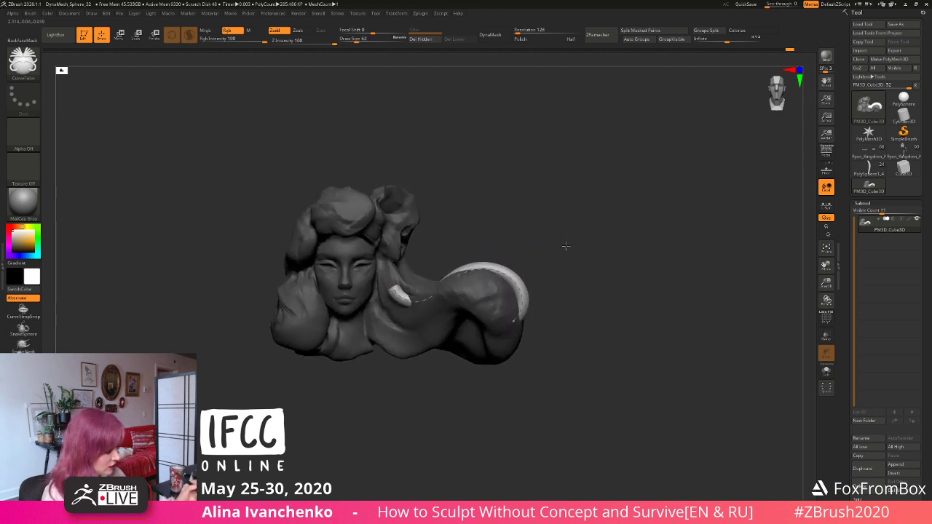
{"action": "mouse_move", "coordinate": [500, 221]}
{"action": "left_mouse_down"}
{"action": "mouse_move", "coordinate": [411, 264]}
{"action": "mouse_move", "coordinate": [560, 215]}
{"action": "mouse_move", "coordinate": [542, 230]}
{"action": "left_mouse_up"}
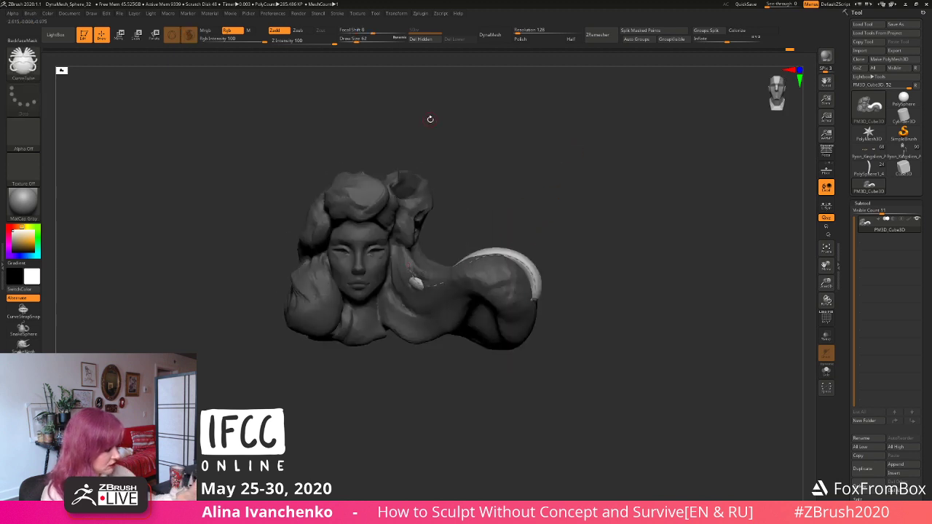
{"action": "left_click_drag", "start_coordinate": [430, 119], "coordinate": [437, 109]}
{"action": "left_click_drag", "start_coordinate": [357, 40], "coordinate": [342, 40]}
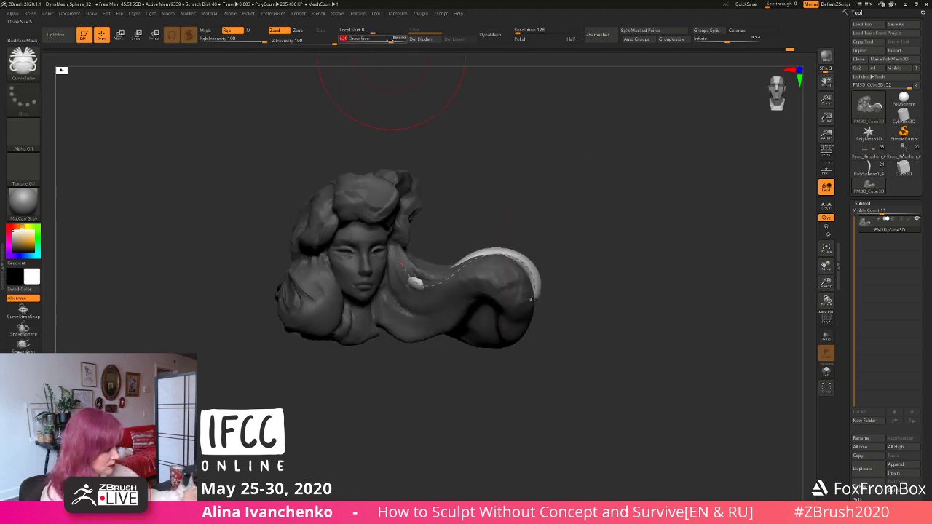
{"action": "left_click", "coordinate": [487, 263]}
{"action": "key", "text": "ctrl+z"}
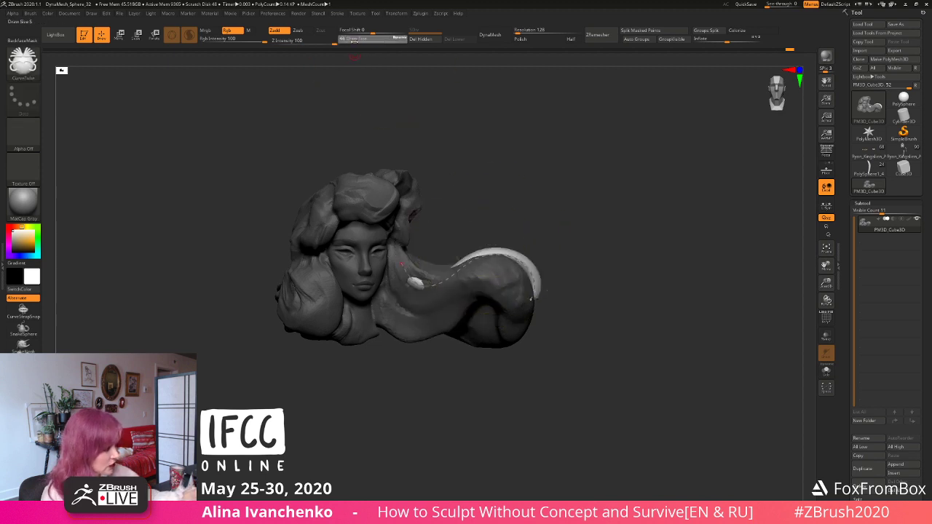
{"action": "left_click_drag", "start_coordinate": [353, 40], "coordinate": [358, 40]}
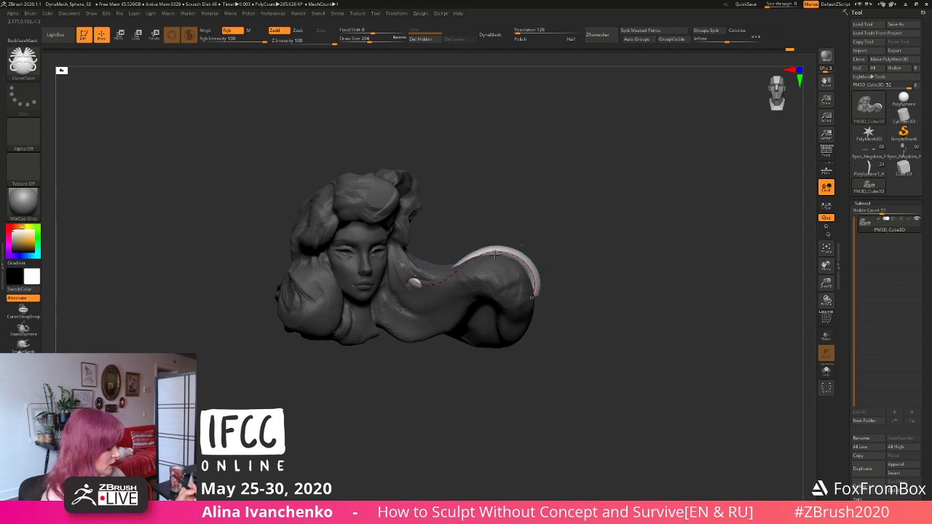
Step: Adjust the strand's curve so it arches above the side hair, with its ends meeting the head side and the curled end
{"action": "left_click_drag", "start_coordinate": [492, 253], "coordinate": [499, 240]}
{"action": "left_click_drag", "start_coordinate": [420, 282], "coordinate": [417, 275]}
{"action": "left_click_drag", "start_coordinate": [539, 263], "coordinate": [547, 264]}
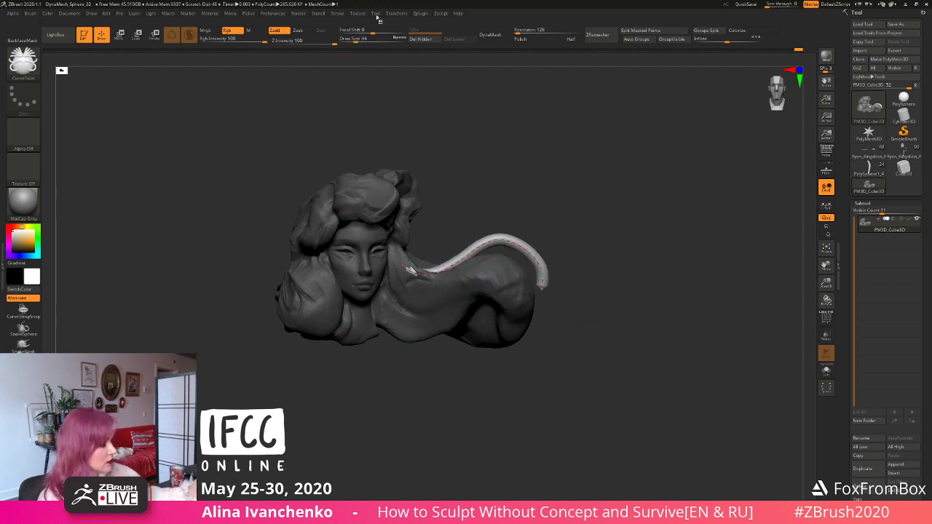
{"action": "left_click_drag", "start_coordinate": [547, 154], "coordinate": [496, 240]}
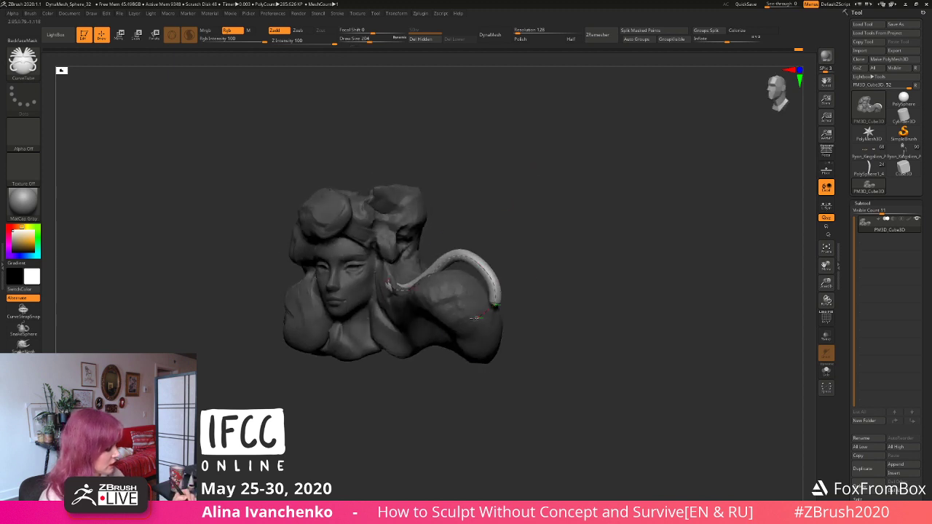
{"action": "left_click_drag", "start_coordinate": [549, 298], "coordinate": [418, 303]}
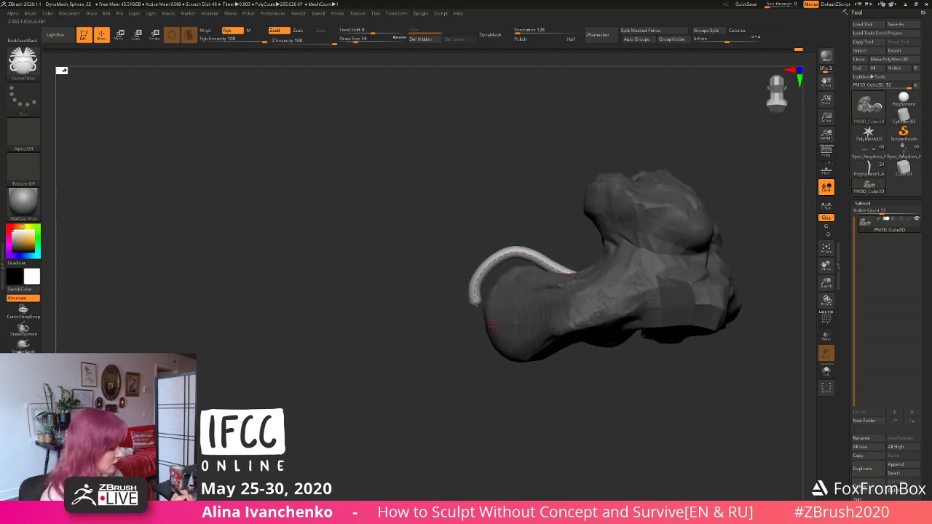
{"action": "mouse_move", "coordinate": [466, 379]}
{"action": "left_mouse_down"}
{"action": "mouse_move", "coordinate": [554, 368]}
{"action": "mouse_move", "coordinate": [504, 334]}
{"action": "left_mouse_up"}
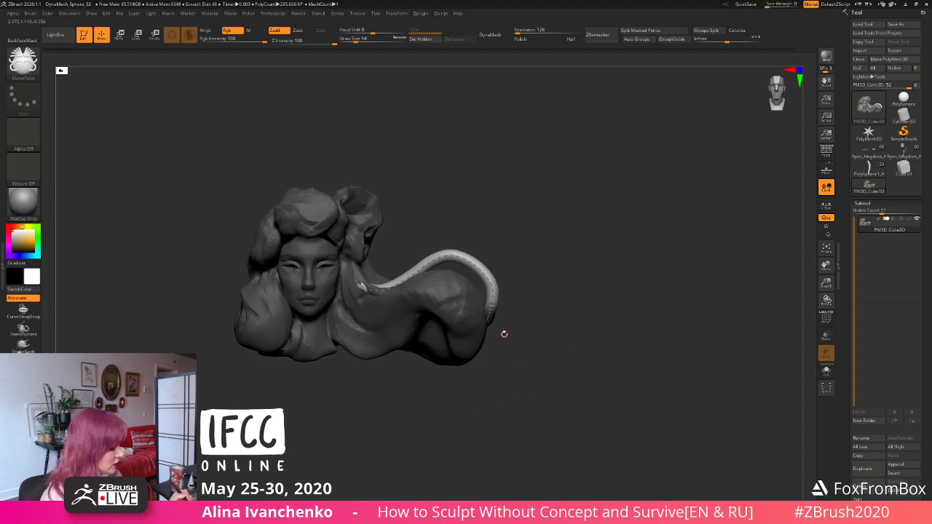
{"action": "left_click_drag", "start_coordinate": [490, 301], "coordinate": [499, 307]}
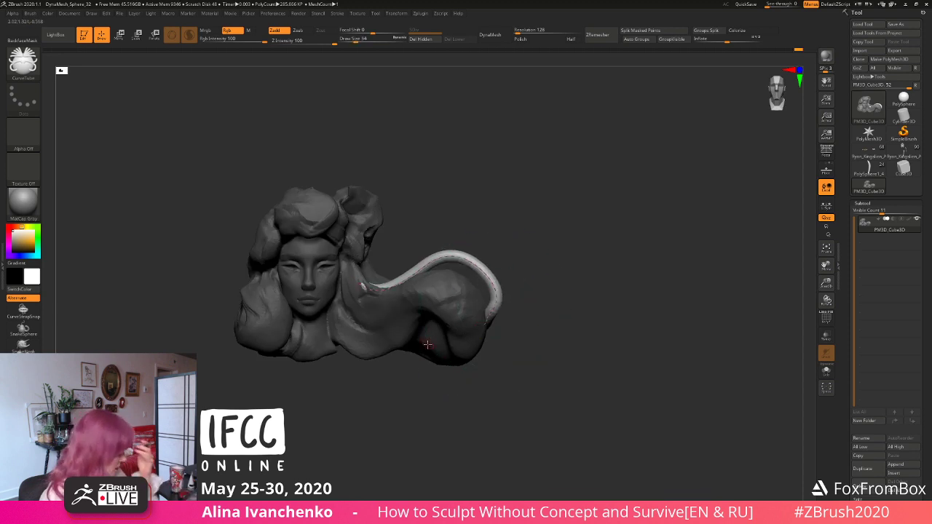
{"action": "mouse_move", "coordinate": [557, 266]}
{"action": "left_mouse_down"}
{"action": "mouse_move", "coordinate": [477, 274]}
{"action": "mouse_move", "coordinate": [469, 231]}
{"action": "left_mouse_up"}
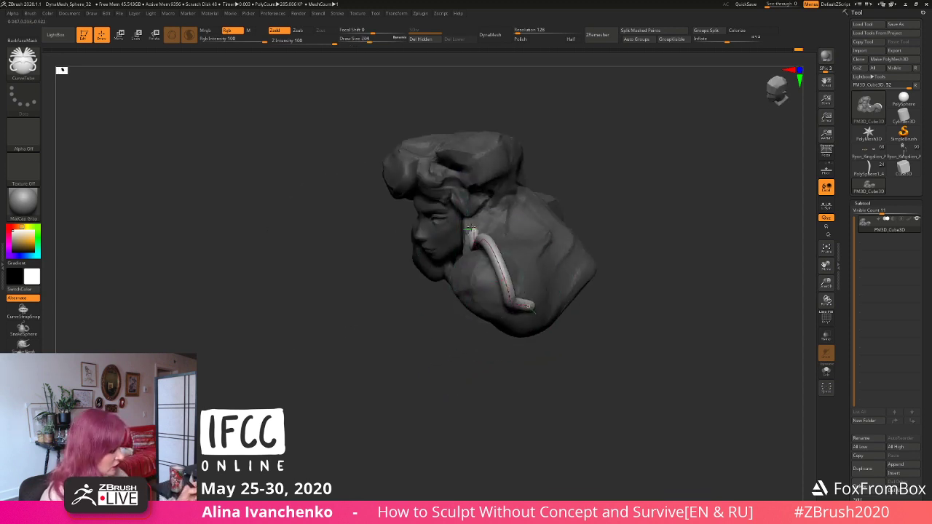
{"action": "mouse_move", "coordinate": [582, 197]}
{"action": "left_mouse_down"}
{"action": "mouse_move", "coordinate": [637, 193]}
{"action": "mouse_move", "coordinate": [645, 175]}
{"action": "mouse_move", "coordinate": [600, 250]}
{"action": "mouse_move", "coordinate": [569, 258]}
{"action": "left_mouse_up"}
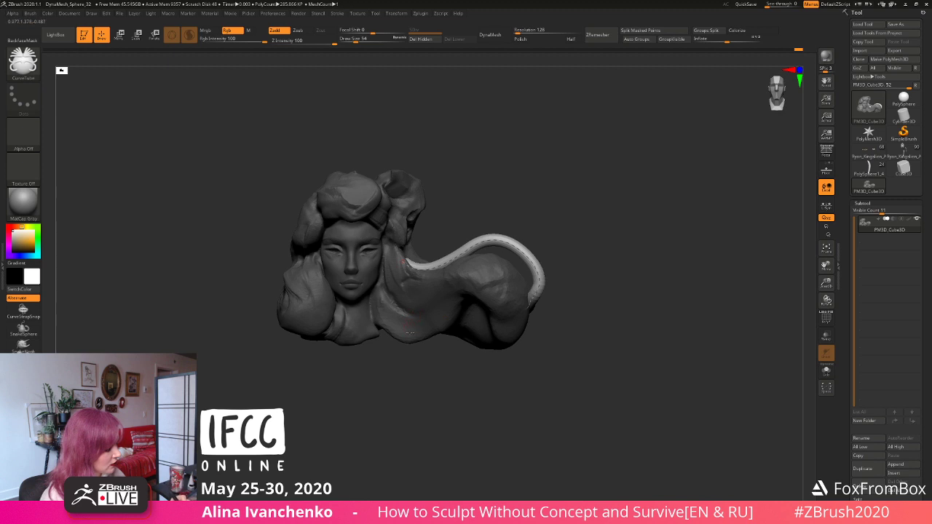
Step: Widen the strand's start beside the head with the Move brush at draw size 344 and spread it over the side hair
{"action": "key", "text": "b"}
{"action": "key", "text": "m"}
{"action": "key", "text": "v"}
{"action": "left_click_drag", "start_coordinate": [570, 227], "coordinate": [549, 249]}
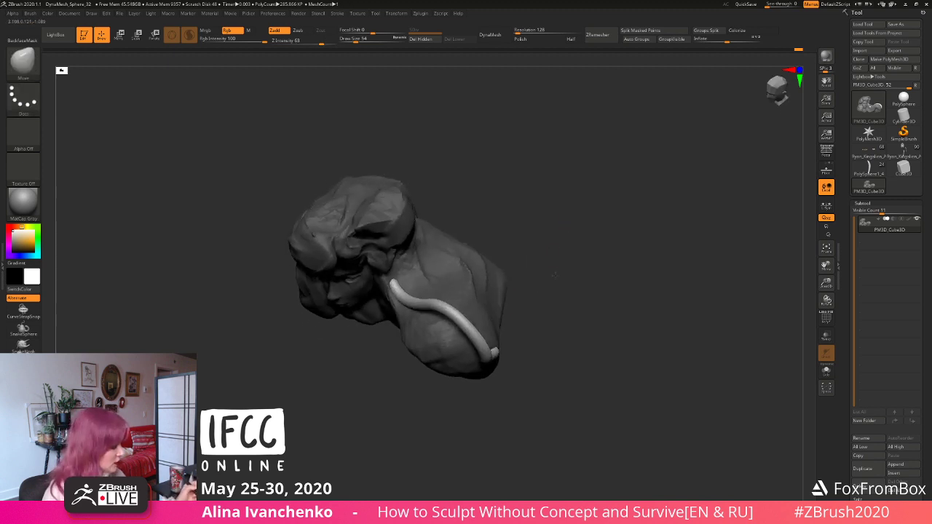
{"action": "left_click", "coordinate": [378, 39]}
{"action": "left_click_drag", "start_coordinate": [558, 209], "coordinate": [553, 251]}
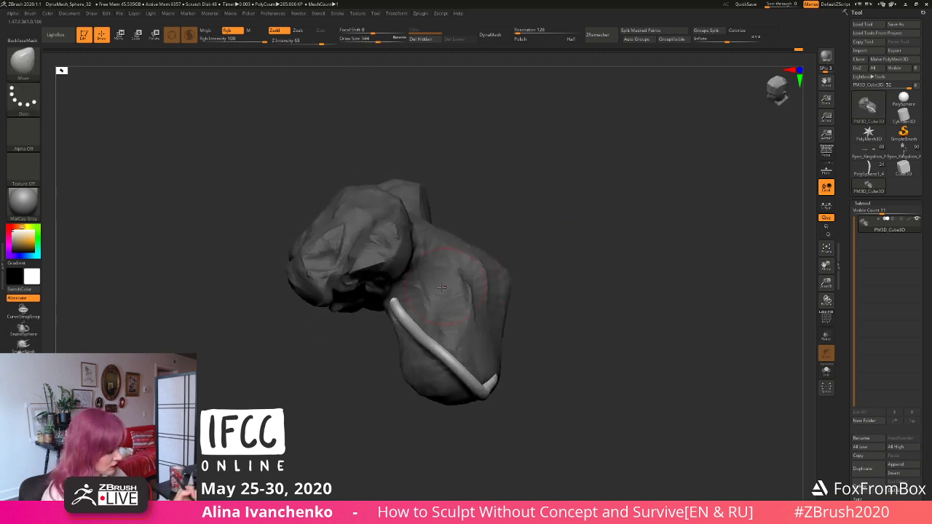
{"action": "left_click_drag", "start_coordinate": [425, 292], "coordinate": [452, 272]}
{"action": "mouse_move", "coordinate": [418, 309]}
{"action": "left_mouse_down"}
{"action": "mouse_move", "coordinate": [387, 311]}
{"action": "mouse_move", "coordinate": [427, 332]}
{"action": "mouse_move", "coordinate": [445, 313]}
{"action": "mouse_move", "coordinate": [393, 342]}
{"action": "mouse_move", "coordinate": [418, 342]}
{"action": "mouse_move", "coordinate": [437, 288]}
{"action": "left_mouse_up"}
{"action": "mouse_move", "coordinate": [437, 320]}
{"action": "left_mouse_down"}
{"action": "mouse_move", "coordinate": [450, 327]}
{"action": "mouse_move", "coordinate": [429, 352]}
{"action": "left_mouse_up"}
{"action": "left_click_drag", "start_coordinate": [553, 266], "coordinate": [555, 220]}
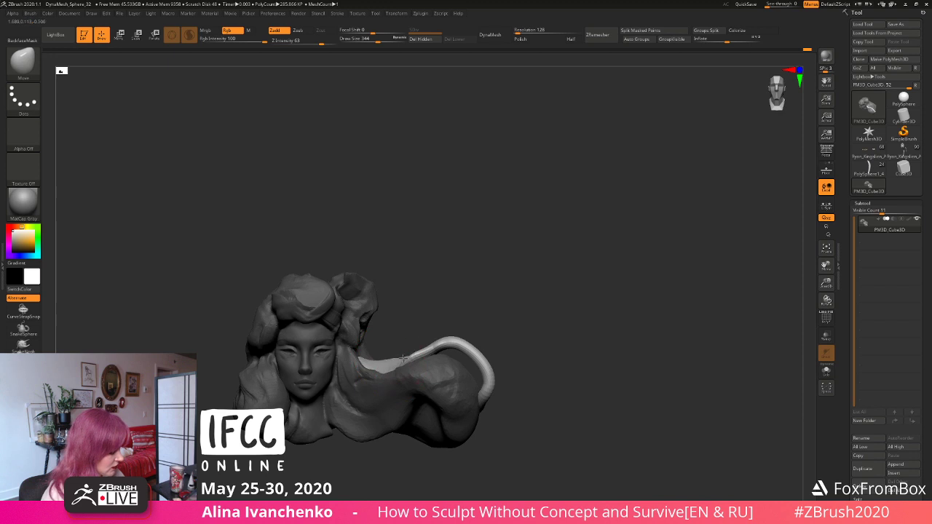
{"action": "mouse_move", "coordinate": [475, 302]}
{"action": "left_mouse_down"}
{"action": "mouse_move", "coordinate": [510, 252]}
{"action": "mouse_move", "coordinate": [499, 290]}
{"action": "left_mouse_up"}
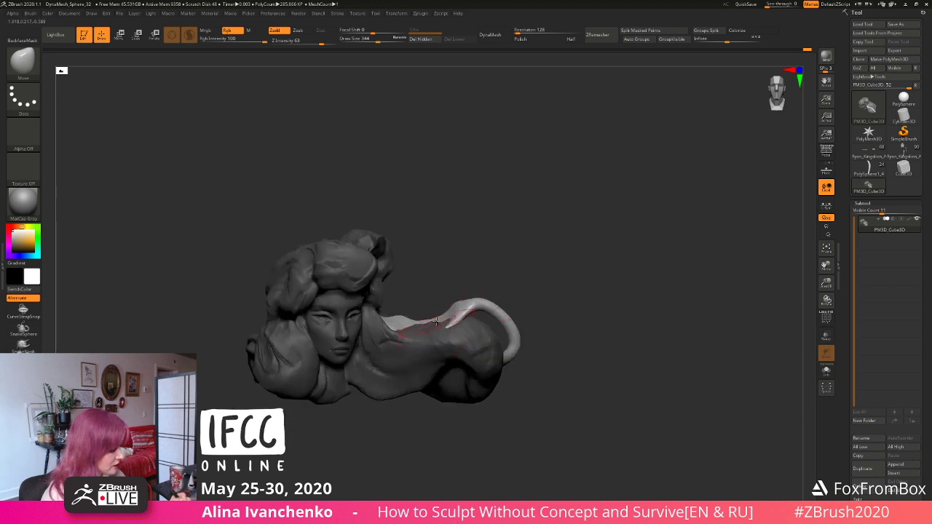
Step: Smooth the widened start of the strand so it blends into the surface of the side hair
{"action": "left_click_drag", "start_coordinate": [540, 261], "coordinate": [504, 314]}
{"action": "left_click_drag", "start_coordinate": [384, 308], "coordinate": [415, 306], "text": "shift"}
{"action": "mouse_move", "coordinate": [505, 299]}
{"action": "left_mouse_down"}
{"action": "mouse_move", "coordinate": [528, 280]}
{"action": "mouse_move", "coordinate": [522, 297]}
{"action": "mouse_move", "coordinate": [523, 270]}
{"action": "left_mouse_up"}
{"action": "left_click_drag", "start_coordinate": [457, 324], "coordinate": [473, 328], "text": "shift"}
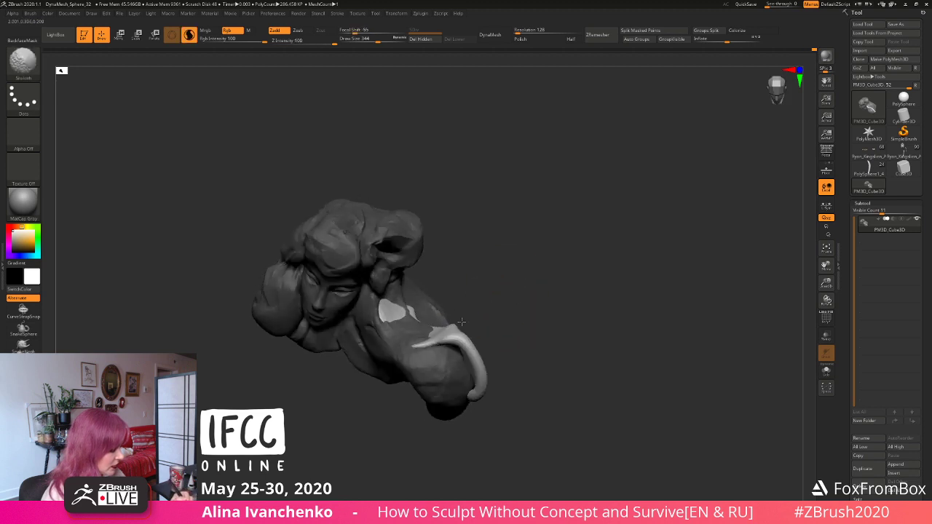
{"action": "mouse_move", "coordinate": [514, 286]}
{"action": "left_mouse_down"}
{"action": "mouse_move", "coordinate": [538, 248]}
{"action": "mouse_move", "coordinate": [508, 260]}
{"action": "mouse_move", "coordinate": [518, 270]}
{"action": "mouse_move", "coordinate": [500, 275]}
{"action": "mouse_move", "coordinate": [531, 290]}
{"action": "mouse_move", "coordinate": [529, 331]}
{"action": "left_mouse_up"}
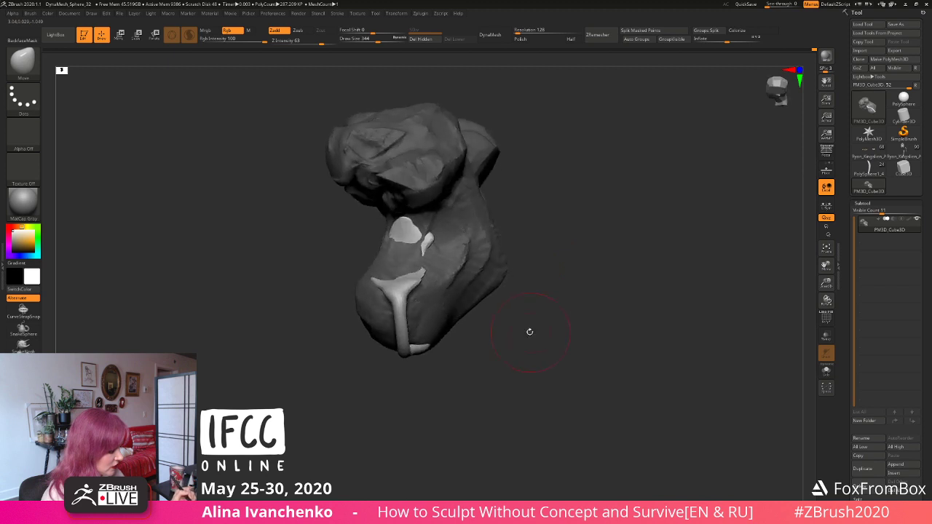
Step: Mask part of the strand's arch, stretch it into a wider band with the Move brush, and clear the mask
{"action": "mouse_move", "coordinate": [446, 297]}
{"action": "left_mouse_down", "text": "ctrl"}
{"action": "mouse_move", "coordinate": [440, 265]}
{"action": "mouse_move", "coordinate": [407, 354]}
{"action": "mouse_move", "coordinate": [418, 363]}
{"action": "left_mouse_up", "text": "ctrl"}
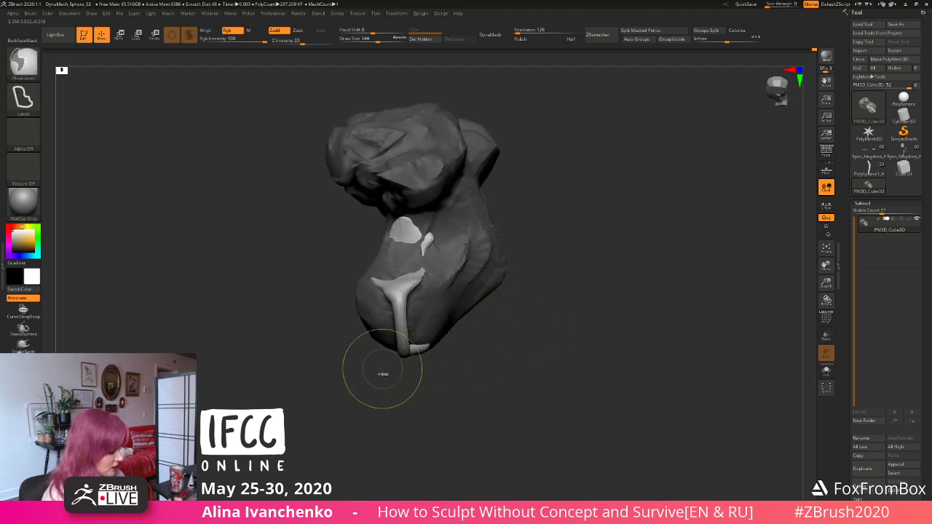
{"action": "mouse_move", "coordinate": [342, 334]}
{"action": "left_mouse_down", "text": "ctrl"}
{"action": "mouse_move", "coordinate": [391, 281]}
{"action": "mouse_move", "coordinate": [406, 392]}
{"action": "left_mouse_up", "text": "ctrl"}
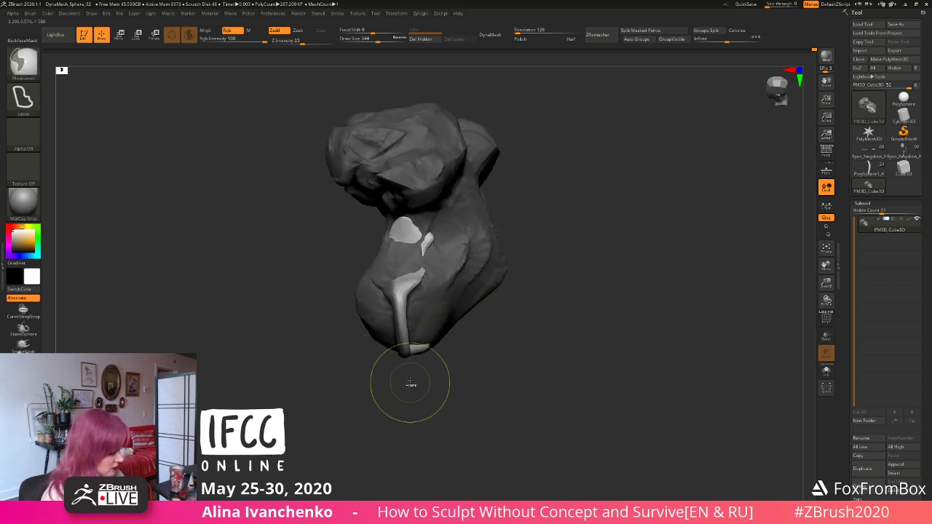
{"action": "left_click_drag", "start_coordinate": [410, 295], "coordinate": [402, 293]}
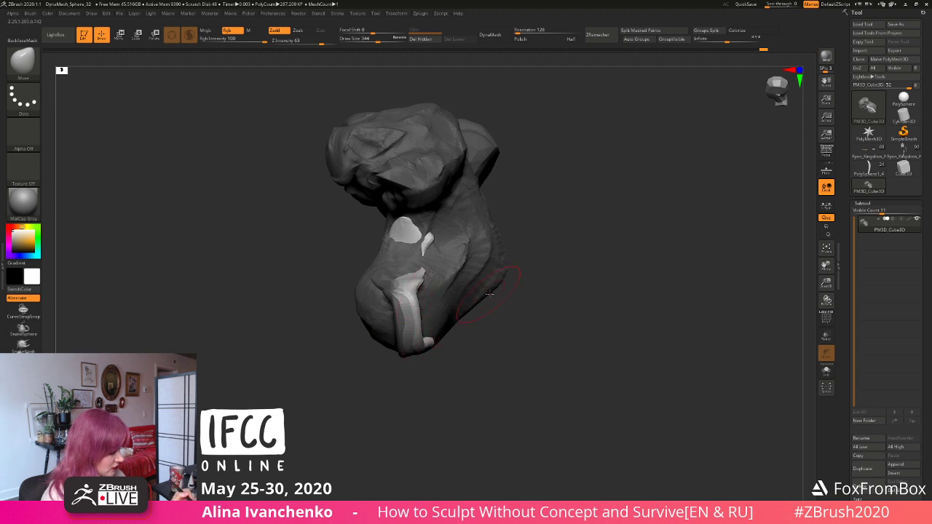
{"action": "left_click_drag", "start_coordinate": [503, 317], "coordinate": [480, 344], "text": "ctrl"}
{"action": "left_click_drag", "start_coordinate": [392, 311], "coordinate": [384, 314]}
{"action": "mouse_move", "coordinate": [374, 391]}
{"action": "left_mouse_down"}
{"action": "mouse_move", "coordinate": [377, 335]}
{"action": "mouse_move", "coordinate": [405, 315]}
{"action": "left_mouse_up"}
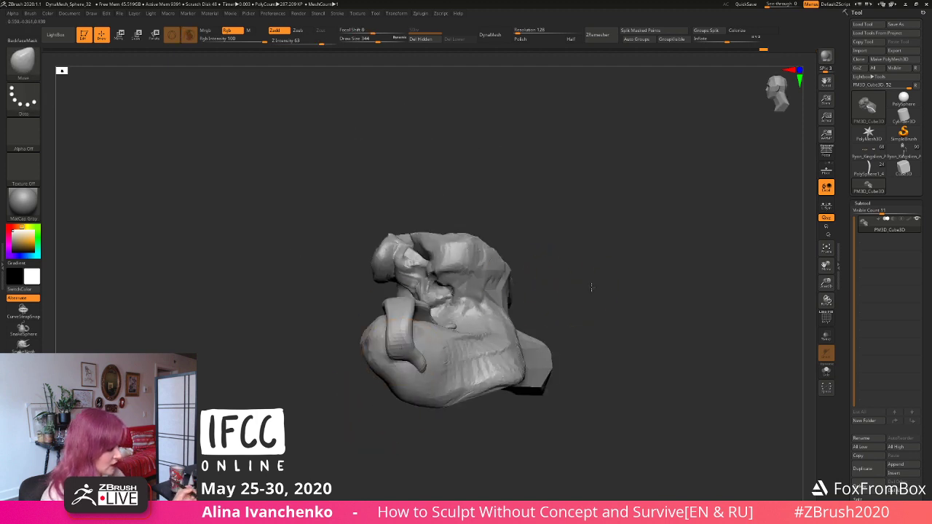
Step: Thicken the looping strand over the curled end of the side hair with the Inflat brush
{"action": "left_click_drag", "start_coordinate": [593, 287], "coordinate": [618, 285], "text": "shift"}
{"action": "left_click_drag", "start_coordinate": [499, 310], "coordinate": [600, 256], "text": "alt"}
{"action": "right_click_drag", "start_coordinate": [515, 279], "coordinate": [521, 252]}
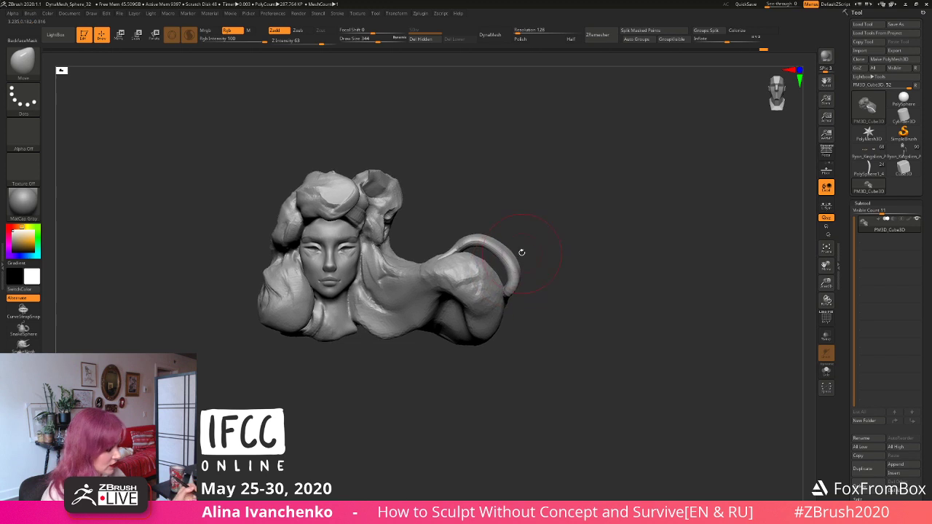
{"action": "key", "text": "shift"}
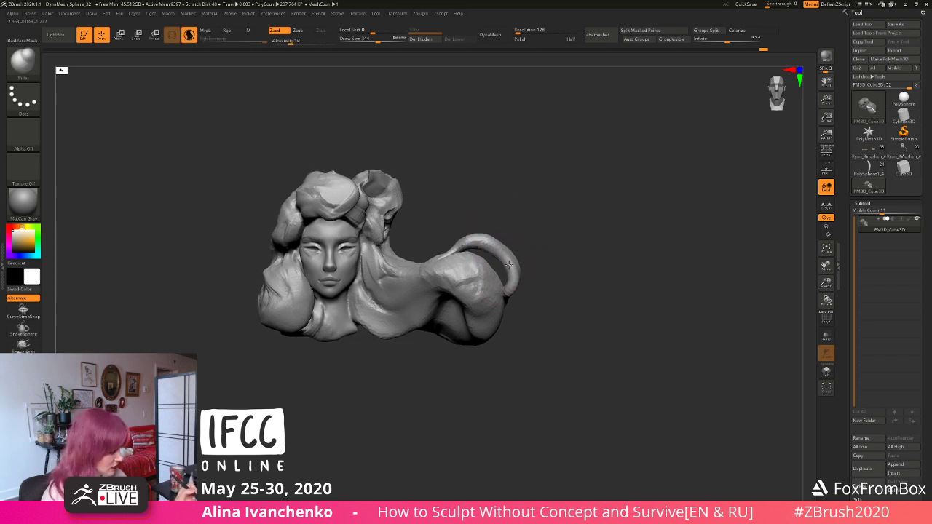
{"action": "mouse_move", "coordinate": [568, 320]}
{"action": "left_mouse_down"}
{"action": "mouse_move", "coordinate": [521, 370]}
{"action": "mouse_move", "coordinate": [465, 352]}
{"action": "mouse_move", "coordinate": [566, 229]}
{"action": "mouse_move", "coordinate": [510, 342]}
{"action": "mouse_move", "coordinate": [470, 314]}
{"action": "left_mouse_up"}
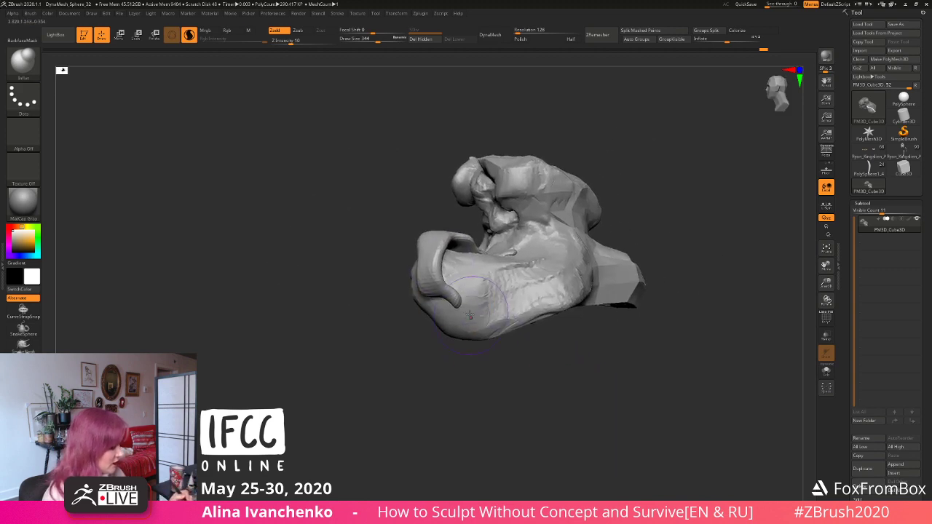
{"action": "left_click_drag", "start_coordinate": [415, 376], "coordinate": [563, 369]}
{"action": "mouse_move", "coordinate": [653, 222]}
{"action": "left_mouse_down"}
{"action": "mouse_move", "coordinate": [597, 306]}
{"action": "mouse_move", "coordinate": [457, 291]}
{"action": "left_mouse_up"}
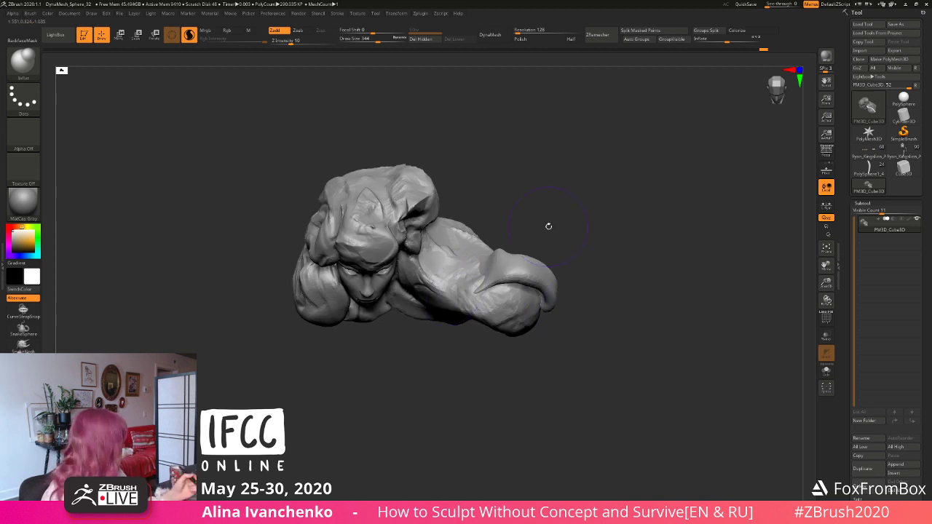
Step: Smooth the side hair around the strand's start and fill out the uneven area behind it with the Inflat brush
{"action": "left_click_drag", "start_coordinate": [569, 228], "coordinate": [485, 287]}
{"action": "key", "text": "shift"}
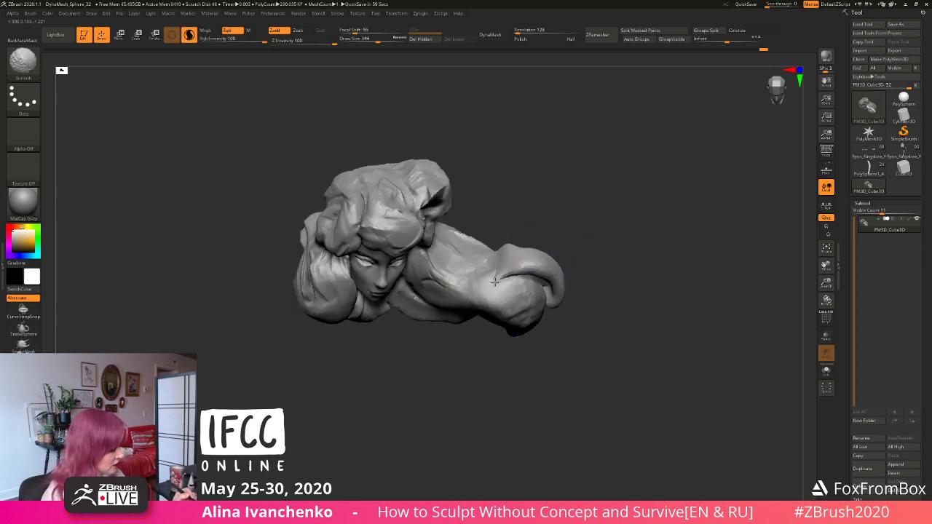
{"action": "left_click_drag", "start_coordinate": [578, 240], "coordinate": [484, 269]}
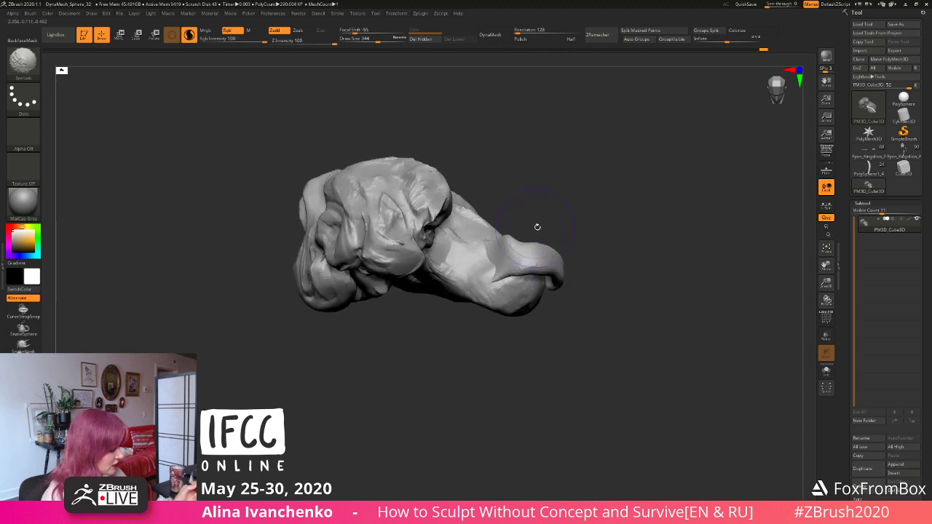
{"action": "mouse_move", "coordinate": [538, 227]}
{"action": "left_mouse_down"}
{"action": "mouse_move", "coordinate": [562, 173]}
{"action": "mouse_move", "coordinate": [593, 254]}
{"action": "mouse_move", "coordinate": [503, 291]}
{"action": "left_mouse_up"}
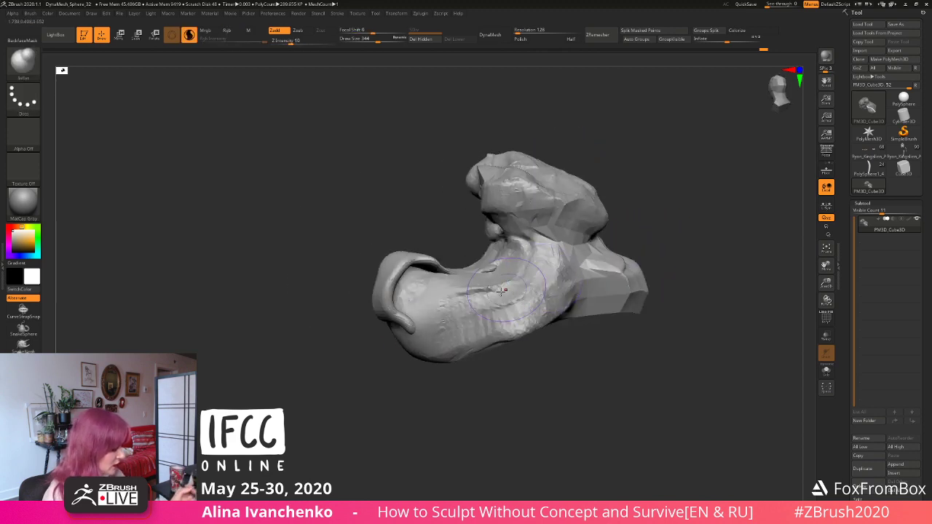
{"action": "key", "text": "shift"}
{"action": "mouse_move", "coordinate": [398, 389]}
{"action": "left_mouse_down"}
{"action": "mouse_move", "coordinate": [366, 395]}
{"action": "mouse_move", "coordinate": [385, 319]}
{"action": "mouse_move", "coordinate": [389, 332]}
{"action": "mouse_move", "coordinate": [356, 373]}
{"action": "mouse_move", "coordinate": [584, 267]}
{"action": "mouse_move", "coordinate": [537, 323]}
{"action": "left_mouse_up"}
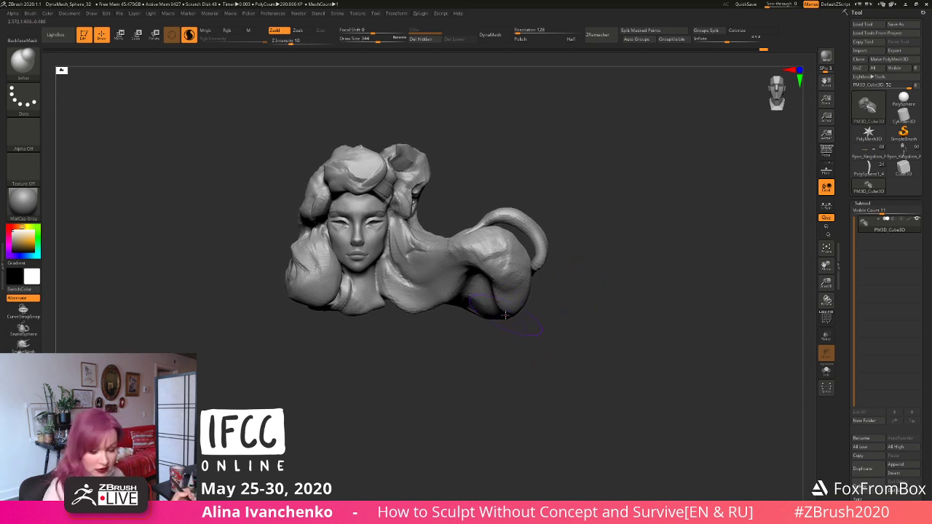
Step: Even out the curled end of the side hair beneath the strand with the Flatten brush at draw size 311
{"action": "left_click", "coordinate": [24, 408]}
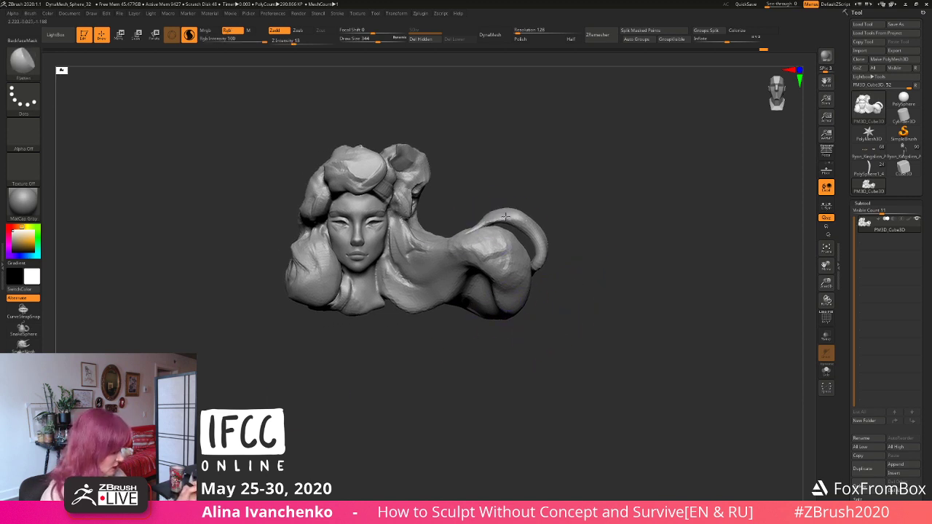
{"action": "key", "text": "ctrl+z"}
{"action": "left_click_drag", "start_coordinate": [562, 220], "coordinate": [547, 211]}
{"action": "left_click", "coordinate": [375, 40]}
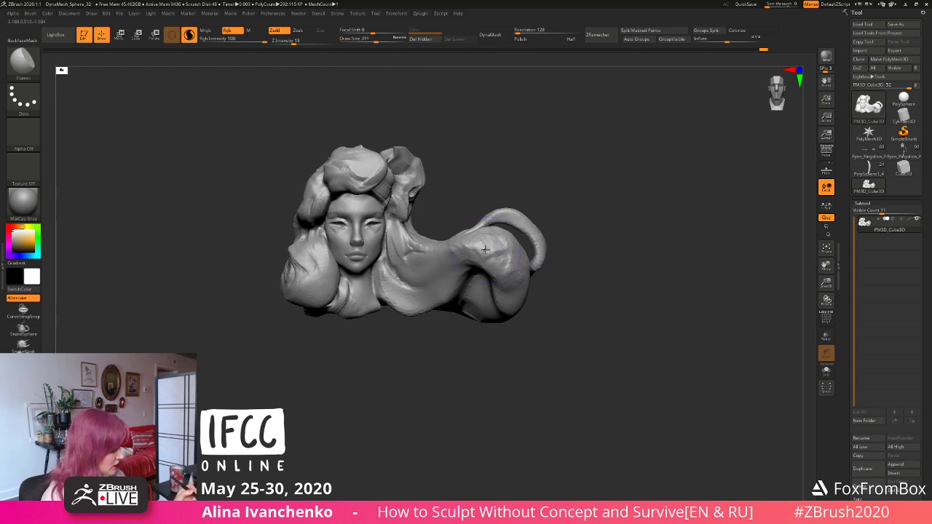
{"action": "mouse_move", "coordinate": [509, 342]}
{"action": "left_mouse_down"}
{"action": "mouse_move", "coordinate": [508, 376]}
{"action": "mouse_move", "coordinate": [519, 379]}
{"action": "mouse_move", "coordinate": [501, 381]}
{"action": "mouse_move", "coordinate": [509, 390]}
{"action": "mouse_move", "coordinate": [485, 387]}
{"action": "mouse_move", "coordinate": [414, 407]}
{"action": "mouse_move", "coordinate": [426, 388]}
{"action": "left_mouse_up"}
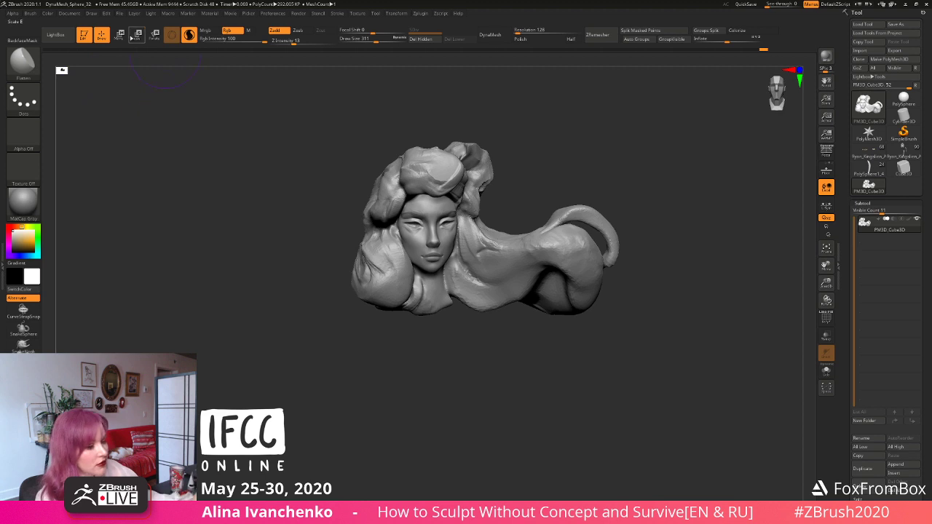
Step: Merge the overlapping head and hair pieces with Remesh By Union and return to Draw mode
{"action": "key", "text": "w"}
{"action": "left_click", "coordinate": [456, 175]}
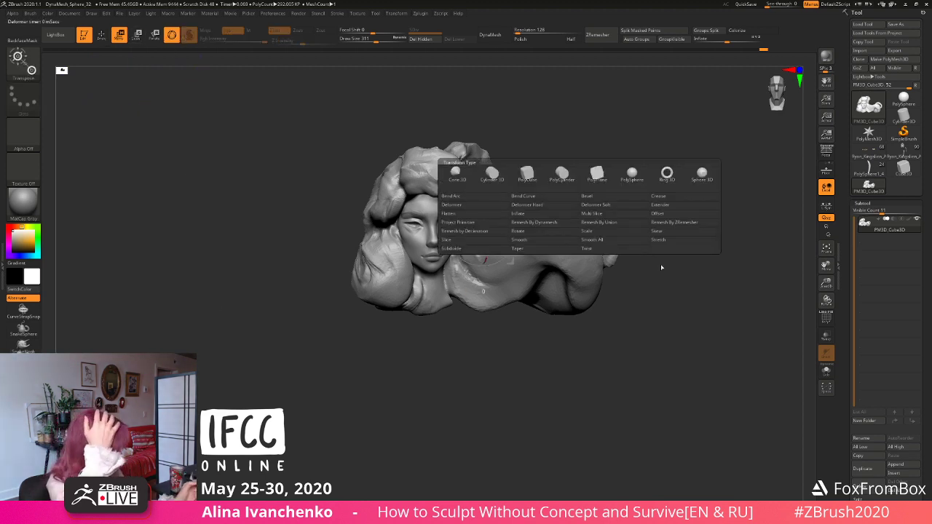
{"action": "left_click", "coordinate": [456, 175]}
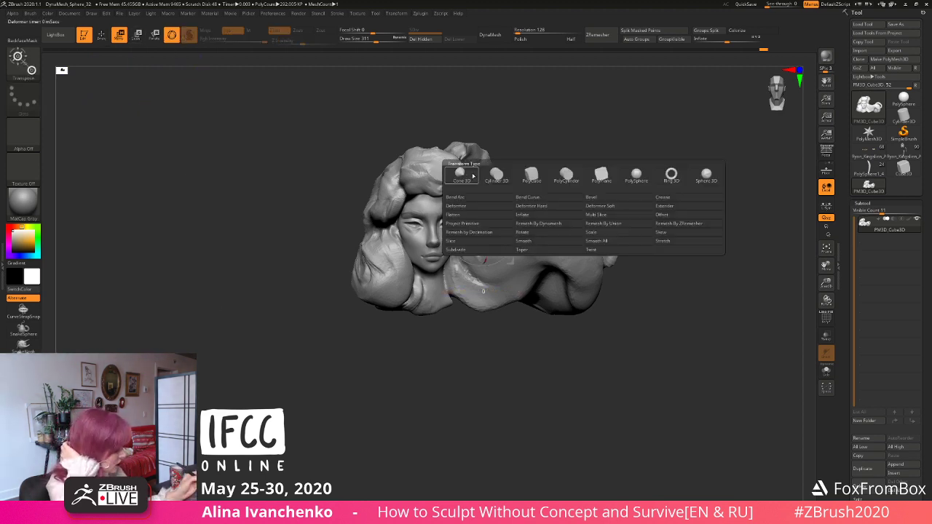
{"action": "left_click", "coordinate": [612, 222]}
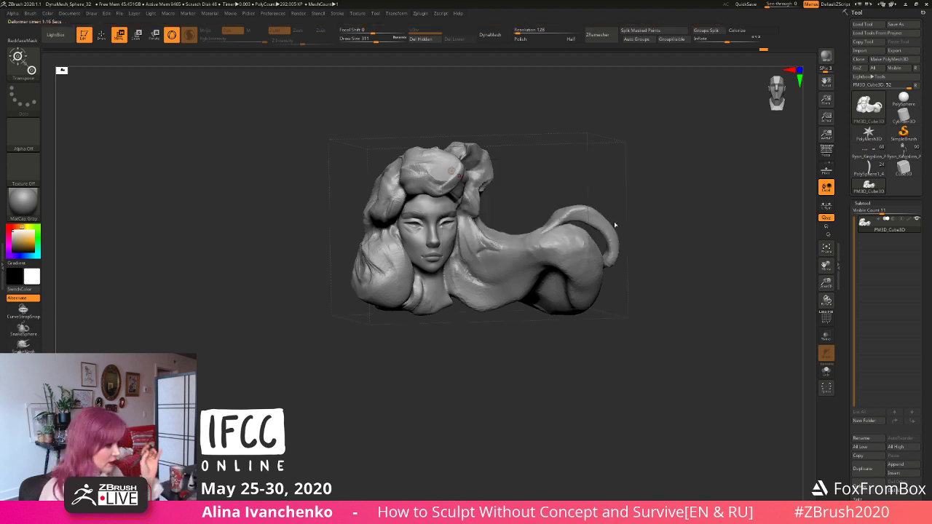
{"action": "key", "text": "q"}
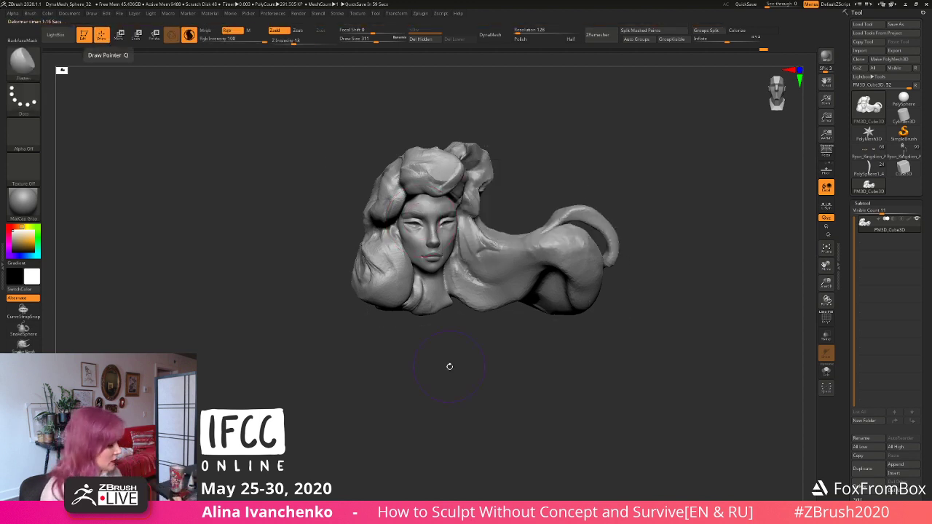
Step: Smooth the junction between the strand and the side hair from above and behind at draw size 197
{"action": "left_click_drag", "start_coordinate": [448, 364], "coordinate": [505, 318]}
{"action": "mouse_move", "coordinate": [529, 370]}
{"action": "left_mouse_down"}
{"action": "mouse_move", "coordinate": [485, 395]}
{"action": "mouse_move", "coordinate": [490, 383]}
{"action": "left_mouse_up"}
{"action": "key", "text": "shift"}
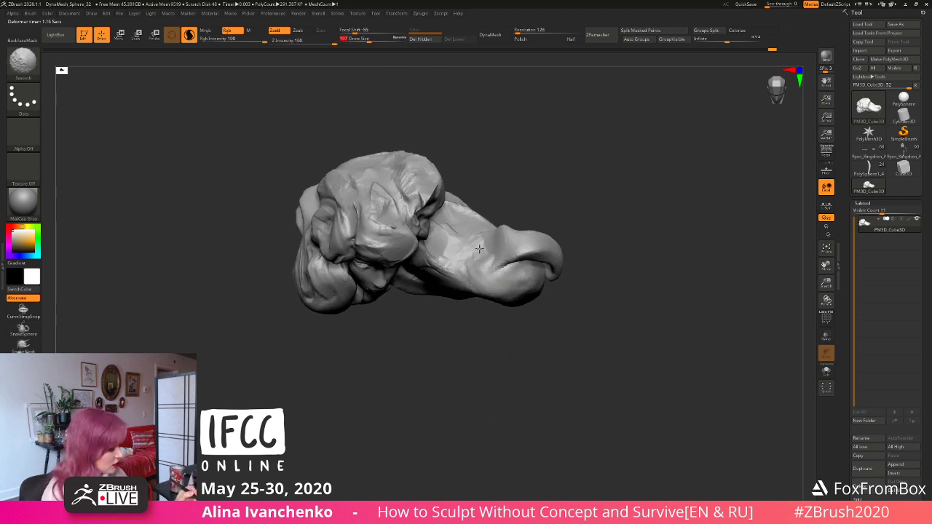
{"action": "mouse_move", "coordinate": [553, 190]}
{"action": "left_mouse_down"}
{"action": "mouse_move", "coordinate": [570, 165]}
{"action": "mouse_move", "coordinate": [626, 212]}
{"action": "mouse_move", "coordinate": [691, 312]}
{"action": "mouse_move", "coordinate": [563, 378]}
{"action": "mouse_move", "coordinate": [513, 324]}
{"action": "left_mouse_up"}
{"action": "key", "text": "shift"}
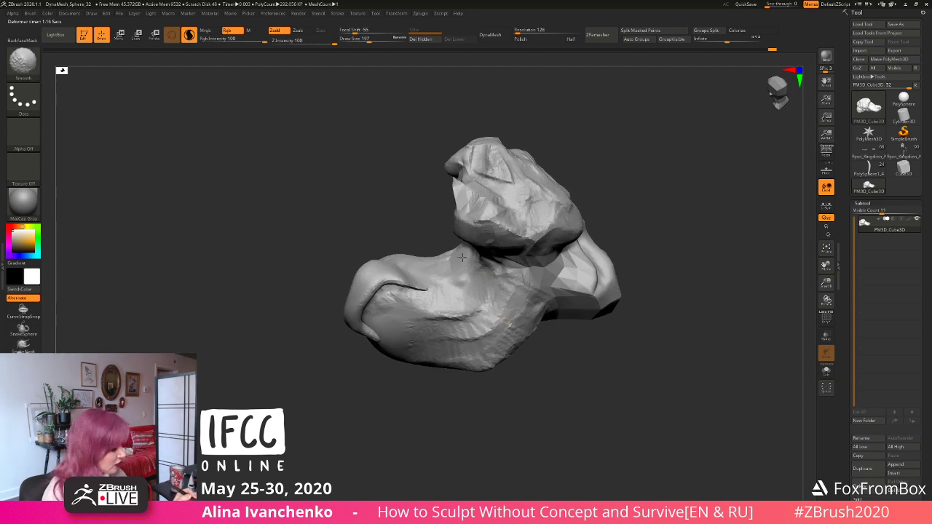
{"action": "mouse_move", "coordinate": [455, 385]}
{"action": "left_mouse_down"}
{"action": "mouse_move", "coordinate": [464, 406]}
{"action": "mouse_move", "coordinate": [445, 379]}
{"action": "mouse_move", "coordinate": [448, 444]}
{"action": "mouse_move", "coordinate": [412, 364]}
{"action": "mouse_move", "coordinate": [414, 425]}
{"action": "mouse_move", "coordinate": [549, 378]}
{"action": "mouse_move", "coordinate": [562, 392]}
{"action": "left_mouse_up"}
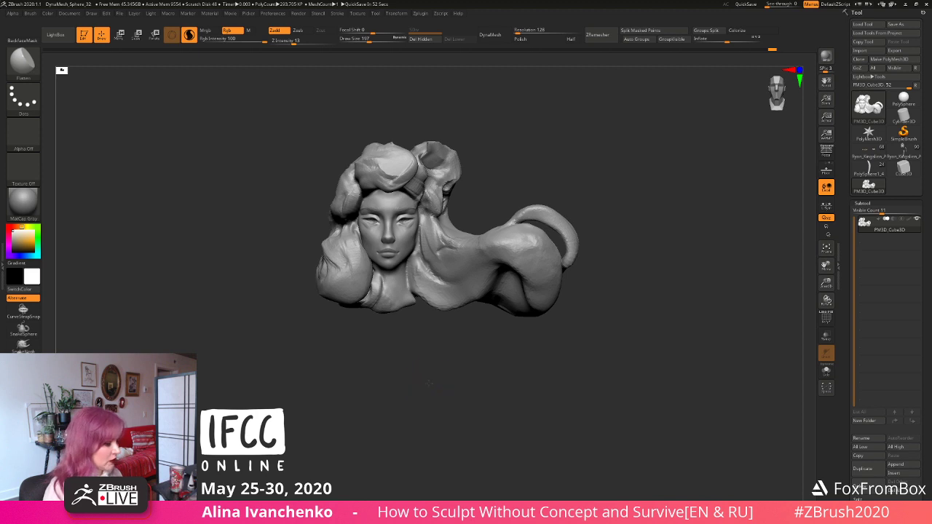
Step: Carve flowing creases into the hair roll above the forehead with the DamStandard brush at draw size 197
{"action": "left_click_drag", "start_coordinate": [429, 383], "coordinate": [427, 385]}
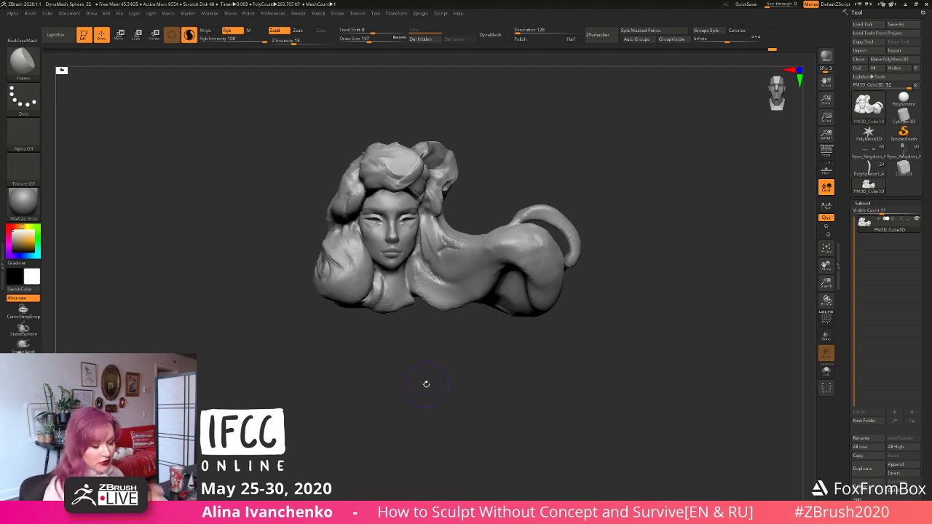
{"action": "left_click_drag", "start_coordinate": [427, 383], "coordinate": [425, 418], "text": "alt"}
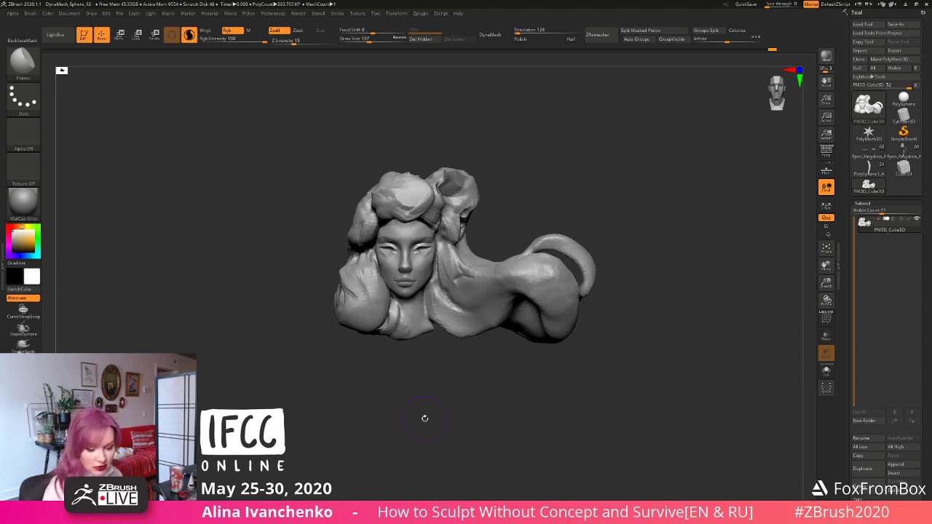
{"action": "key", "text": "b"}
{"action": "key", "text": "d"}
{"action": "key", "text": "s"}
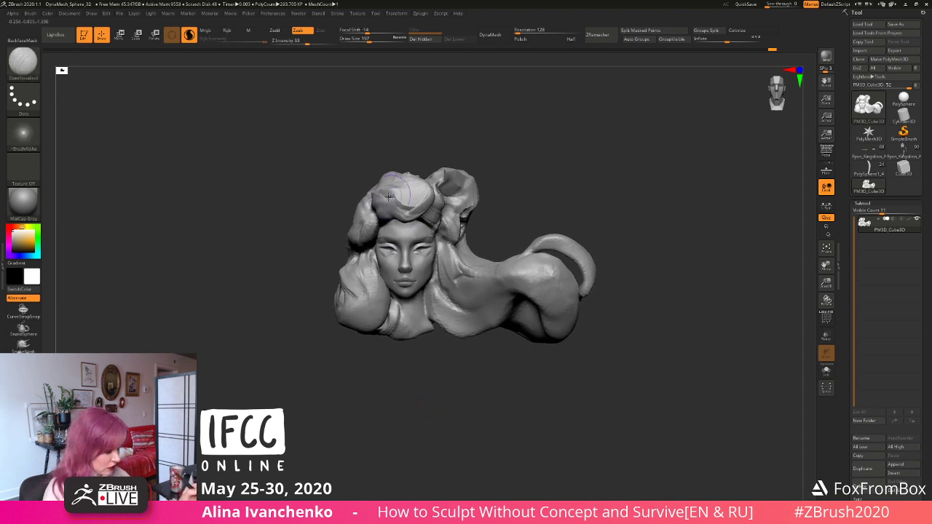
{"action": "left_click_drag", "start_coordinate": [410, 203], "coordinate": [425, 193]}
{"action": "mouse_move", "coordinate": [493, 137]}
{"action": "left_mouse_down"}
{"action": "mouse_move", "coordinate": [500, 188]}
{"action": "mouse_move", "coordinate": [368, 226]}
{"action": "left_mouse_up"}
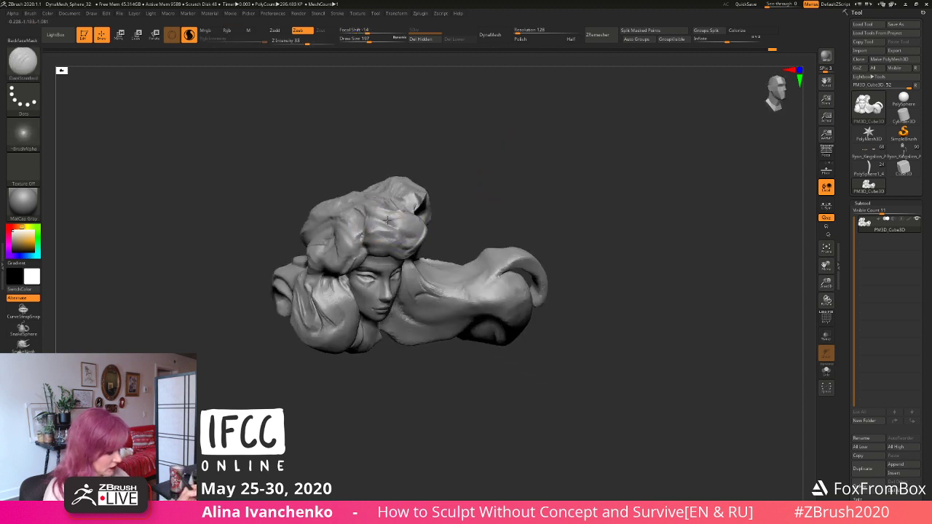
{"action": "mouse_move", "coordinate": [498, 185]}
{"action": "left_mouse_down"}
{"action": "mouse_move", "coordinate": [510, 160]}
{"action": "mouse_move", "coordinate": [497, 183]}
{"action": "mouse_move", "coordinate": [469, 194]}
{"action": "left_mouse_up"}
Step: Reshape the top hair roll above the forehead with the Move brush into a rounder, twisting form
{"action": "key", "text": "b"}
{"action": "key", "text": "m"}
{"action": "key", "text": "v"}
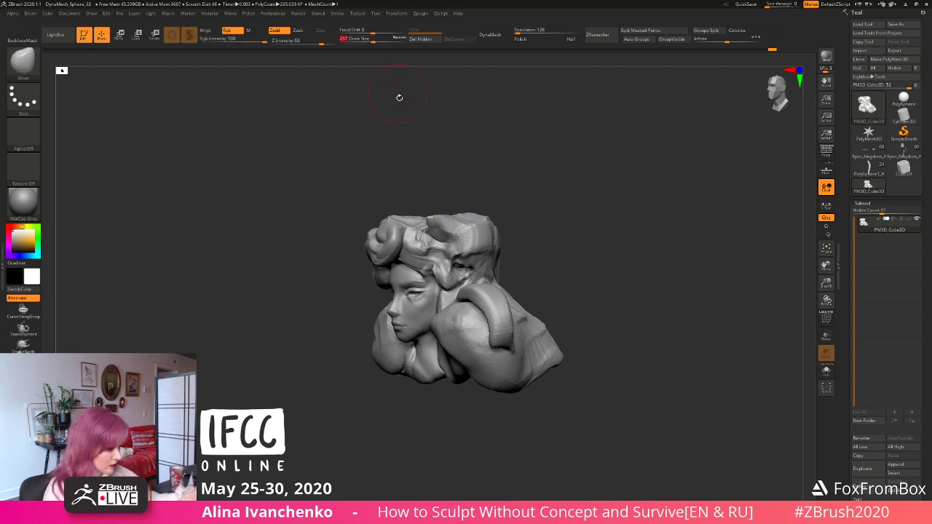
{"action": "left_click_drag", "start_coordinate": [475, 183], "coordinate": [491, 206]}
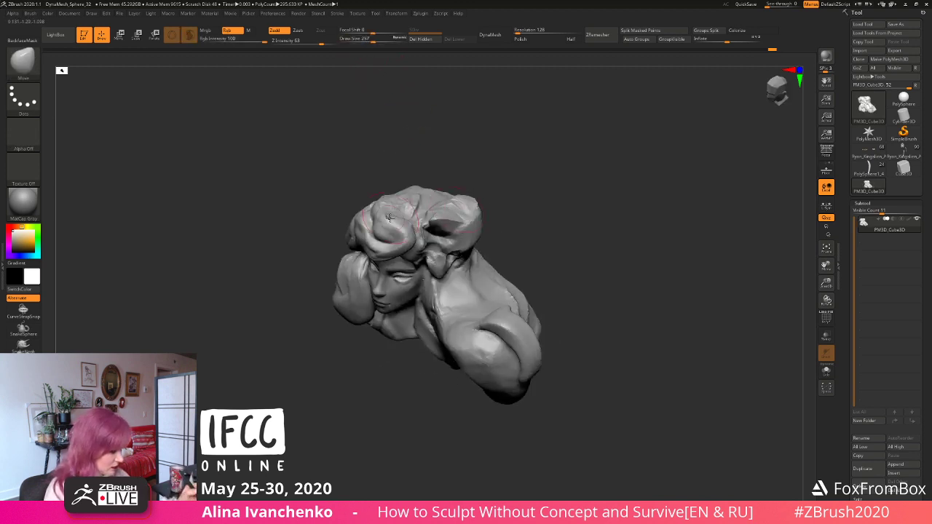
{"action": "left_click_drag", "start_coordinate": [384, 234], "coordinate": [389, 221]}
{"action": "mouse_move", "coordinate": [465, 179]}
{"action": "left_mouse_down"}
{"action": "mouse_move", "coordinate": [470, 159]}
{"action": "mouse_move", "coordinate": [483, 173]}
{"action": "mouse_move", "coordinate": [437, 203]}
{"action": "left_mouse_up"}
{"action": "mouse_move", "coordinate": [380, 202]}
{"action": "left_mouse_down"}
{"action": "mouse_move", "coordinate": [506, 208]}
{"action": "mouse_move", "coordinate": [483, 214]}
{"action": "left_mouse_up"}
{"action": "left_click_drag", "start_coordinate": [396, 224], "coordinate": [411, 231]}
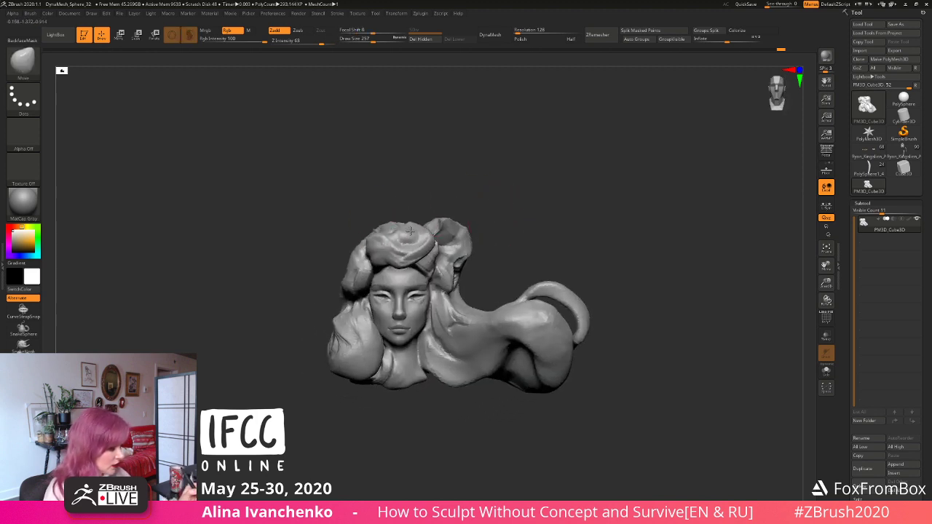
Step: Smooth the surface of the top hair roll above the forehead
{"action": "mouse_move", "coordinate": [473, 187]}
{"action": "left_mouse_down"}
{"action": "mouse_move", "coordinate": [500, 187]}
{"action": "mouse_move", "coordinate": [493, 216]}
{"action": "left_mouse_up"}
{"action": "left_click_drag", "start_coordinate": [427, 217], "coordinate": [419, 212], "text": "shift"}
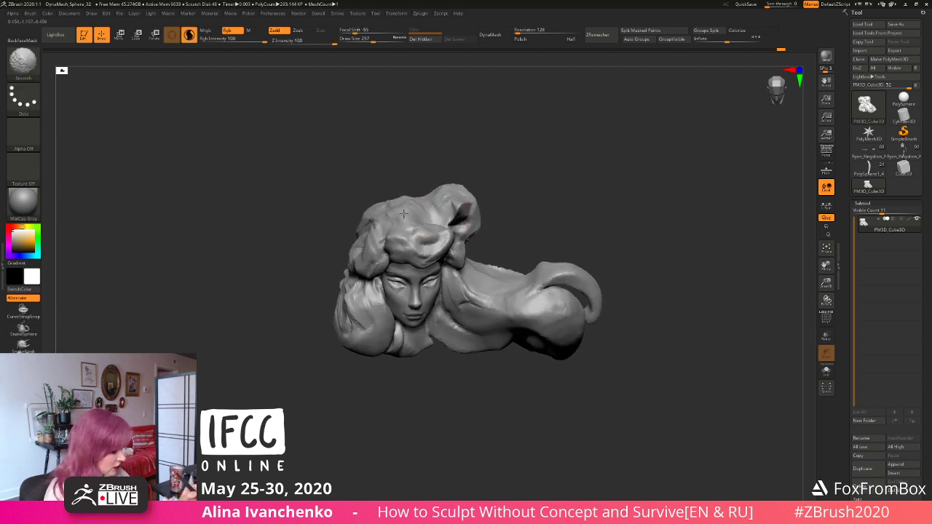
{"action": "mouse_move", "coordinate": [500, 161]}
{"action": "left_mouse_down", "text": "shift"}
{"action": "mouse_move", "coordinate": [499, 173]}
{"action": "mouse_move", "coordinate": [562, 191]}
{"action": "mouse_move", "coordinate": [582, 257]}
{"action": "left_mouse_up", "text": "shift"}
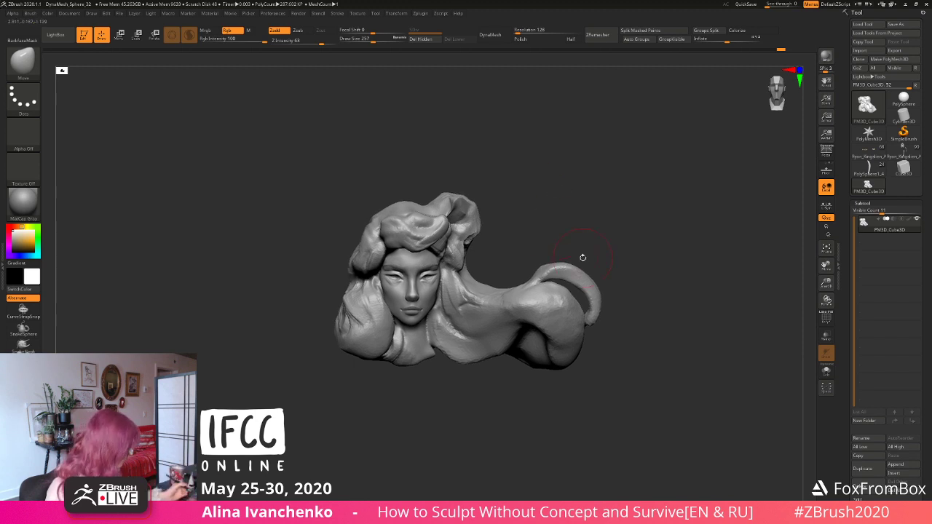
{"action": "left_click", "coordinate": [909, 468]}
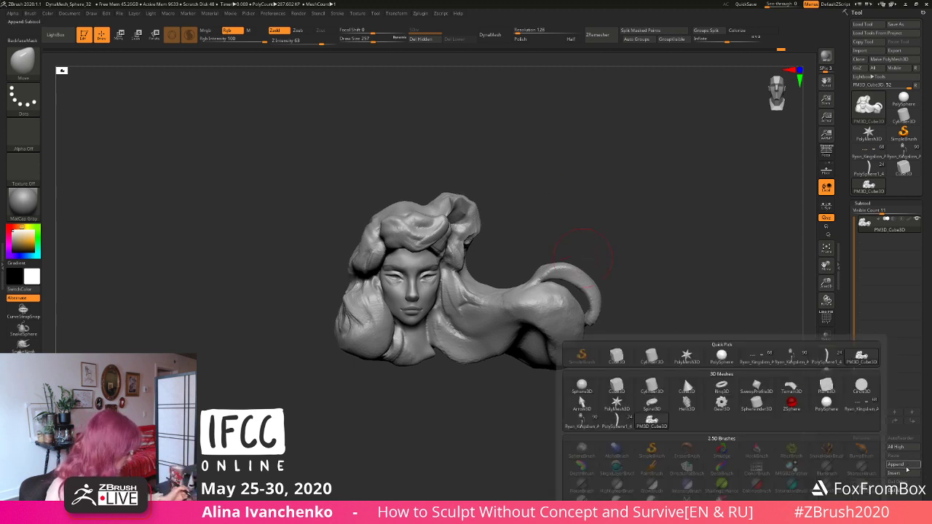
{"action": "left_click", "coordinate": [900, 467]}
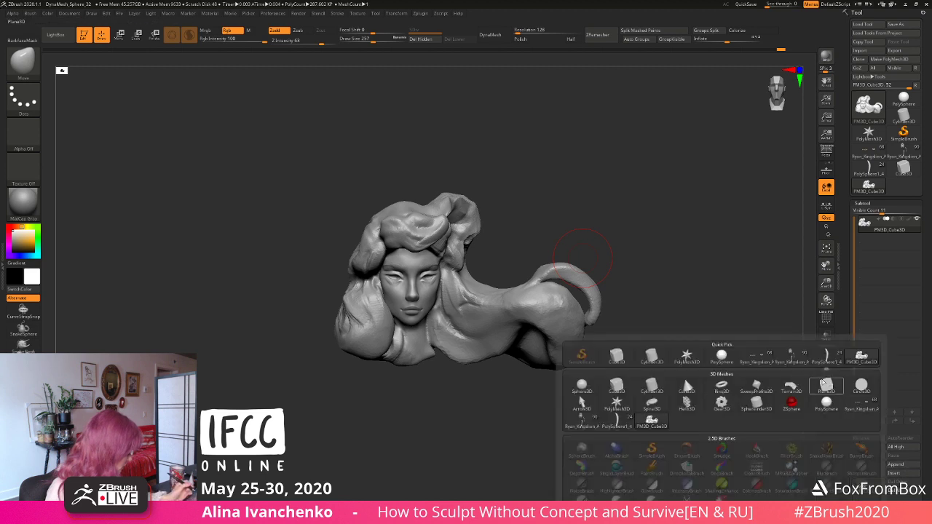
{"action": "left_click", "coordinate": [754, 402]}
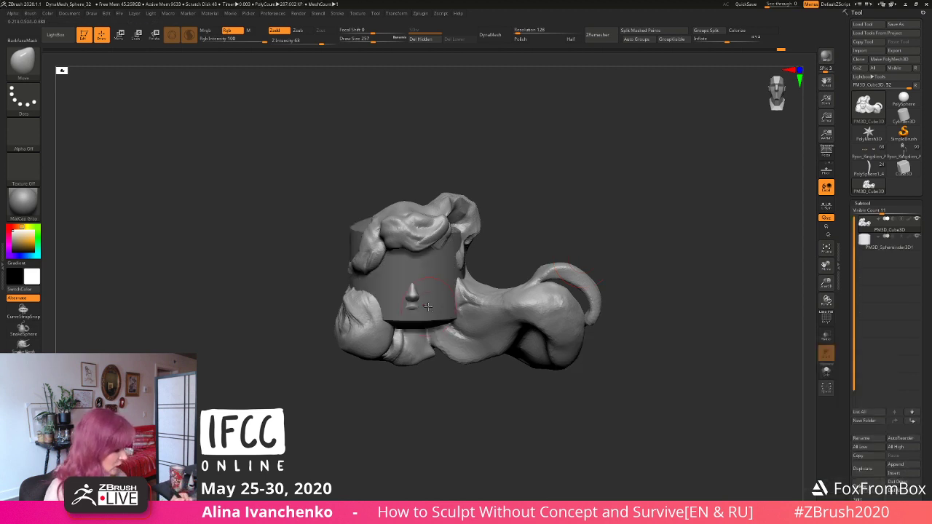
{"action": "left_click_drag", "start_coordinate": [540, 220], "coordinate": [493, 255]}
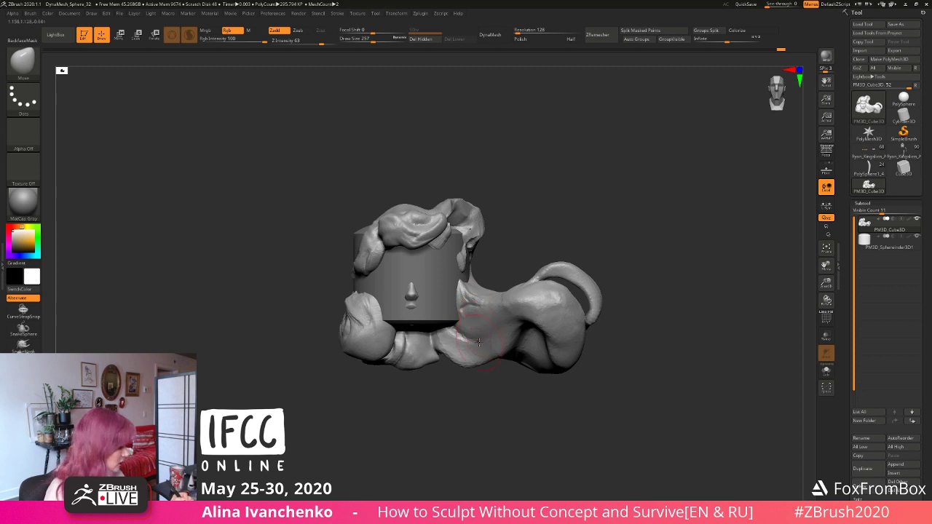
{"action": "left_click", "coordinate": [888, 242]}
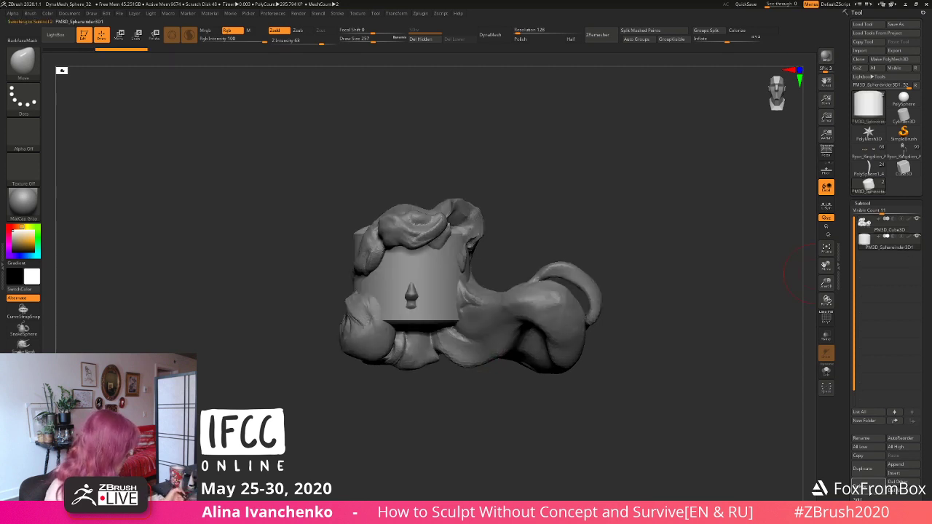
{"action": "left_click", "coordinate": [870, 490]}
{"action": "left_click", "coordinate": [838, 495]}
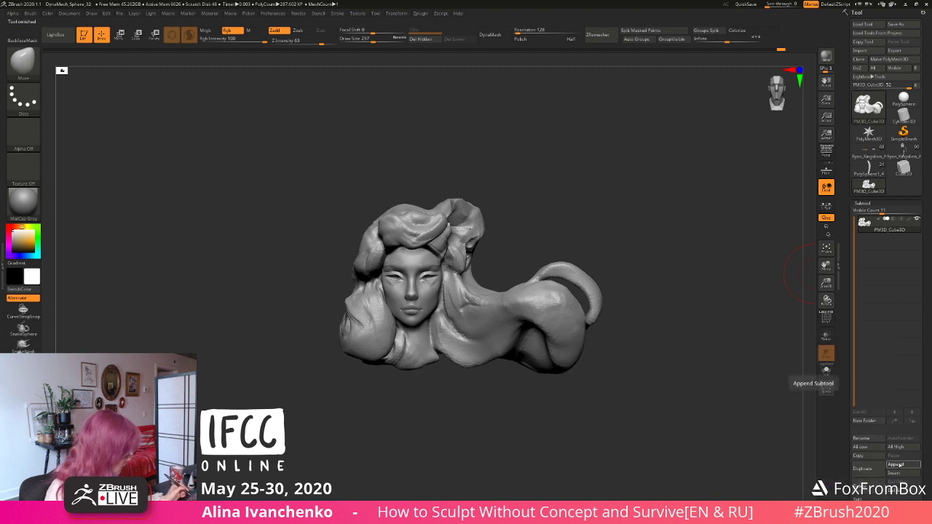
Step: Append a Cylinder3D as a new subtool to the head
{"action": "left_click", "coordinate": [894, 466]}
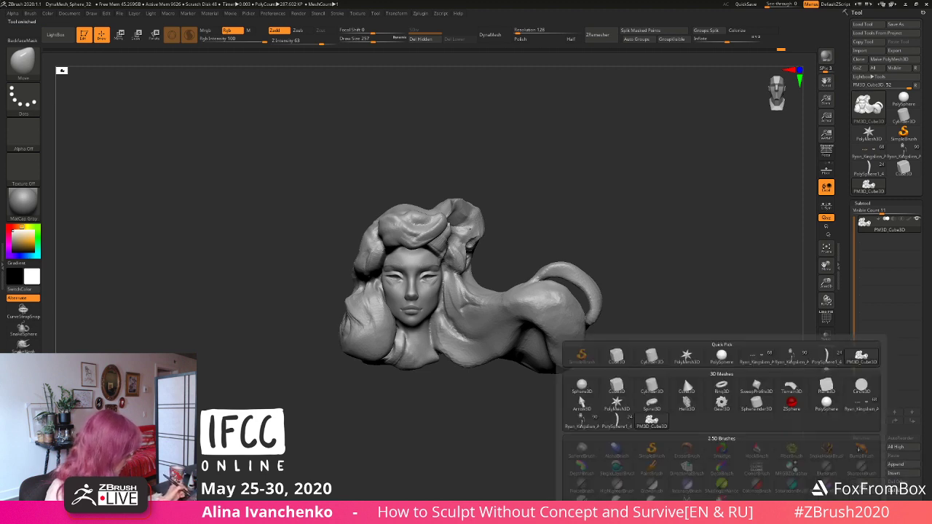
{"action": "left_click", "coordinate": [651, 357]}
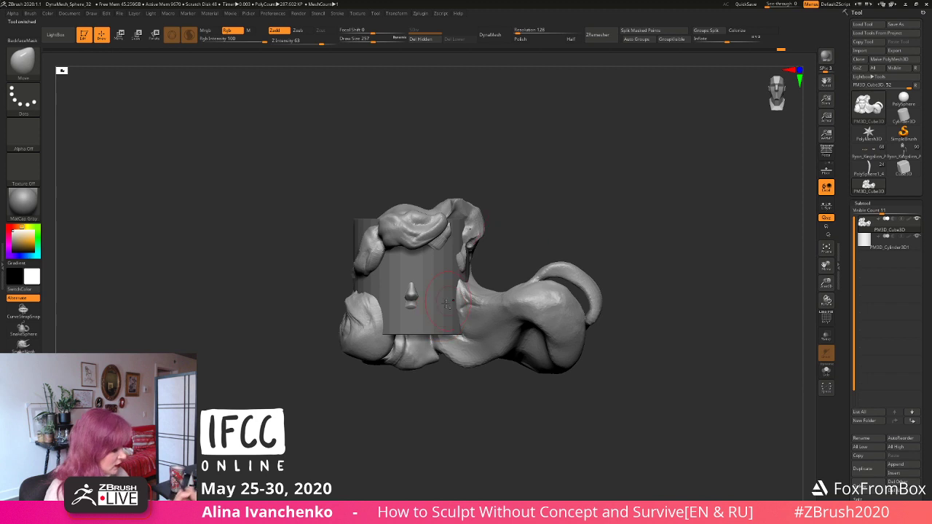
Step: Move the cylinder subtool up onto the top of the head and flatten it into a short band behind the hair roll
{"action": "left_click", "coordinate": [432, 322], "text": "alt"}
{"action": "key", "text": "w"}
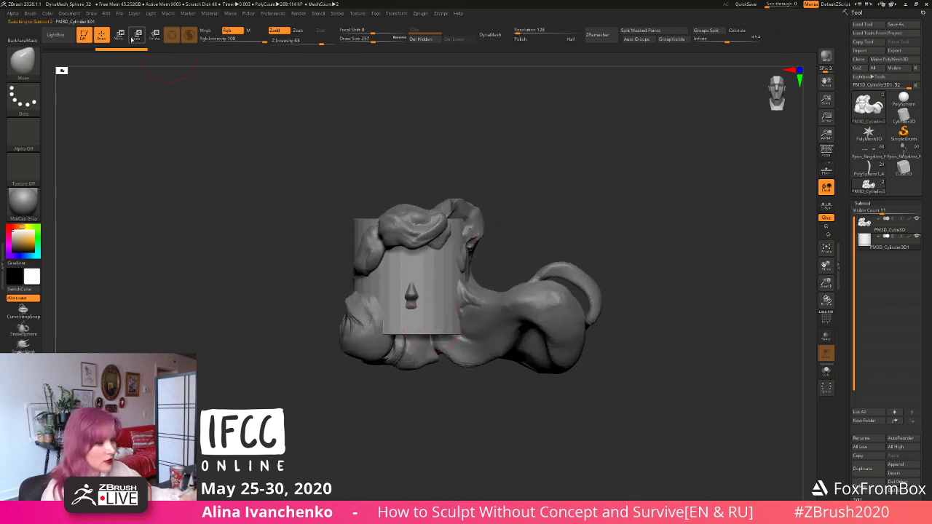
{"action": "left_click_drag", "start_coordinate": [411, 236], "coordinate": [411, 192]}
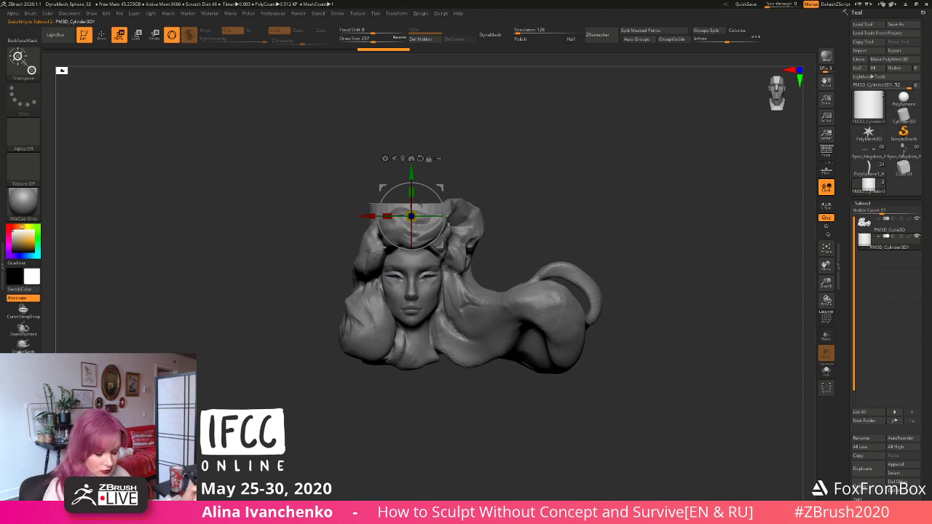
{"action": "mouse_move", "coordinate": [509, 164]}
{"action": "left_mouse_down"}
{"action": "mouse_move", "coordinate": [528, 191]}
{"action": "mouse_move", "coordinate": [508, 180]}
{"action": "left_mouse_up"}
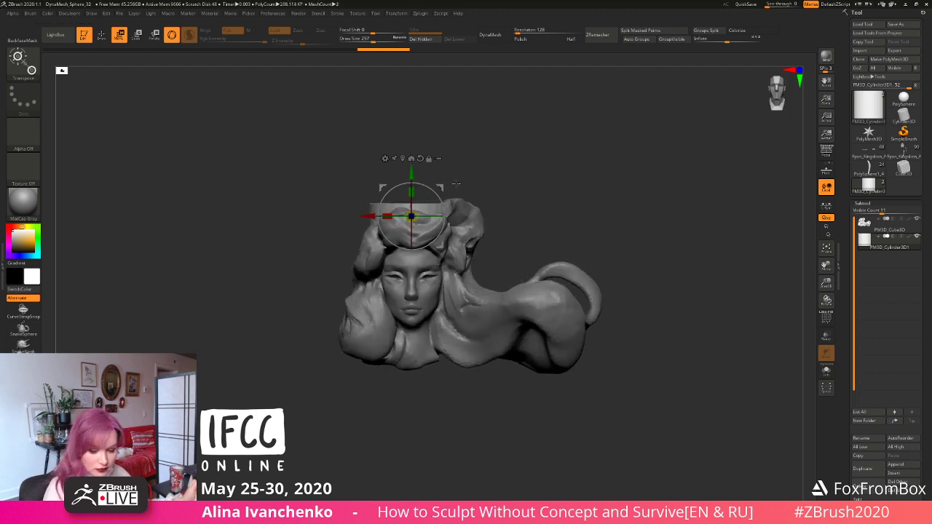
{"action": "key", "text": "q"}
{"action": "mouse_move", "coordinate": [523, 183]}
{"action": "left_mouse_down"}
{"action": "mouse_move", "coordinate": [508, 211]}
{"action": "mouse_move", "coordinate": [446, 213]}
{"action": "mouse_move", "coordinate": [444, 223]}
{"action": "mouse_move", "coordinate": [554, 187]}
{"action": "mouse_move", "coordinate": [581, 167]}
{"action": "mouse_move", "coordinate": [468, 128]}
{"action": "left_mouse_up"}
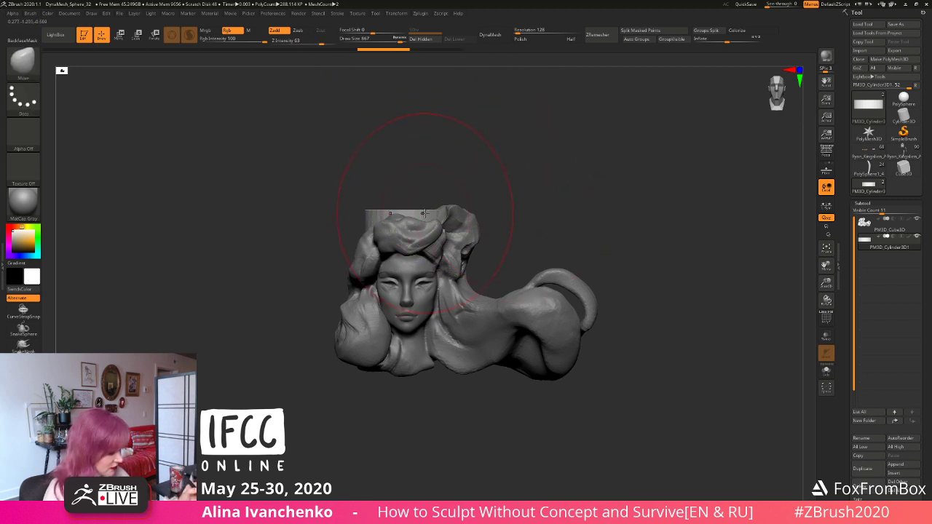
Step: Curve the flattened cylinder's upper edge around the crown with the Move brush at draw size 468
{"action": "mouse_move", "coordinate": [424, 212]}
{"action": "left_mouse_down"}
{"action": "mouse_move", "coordinate": [467, 191]}
{"action": "mouse_move", "coordinate": [396, 187]}
{"action": "mouse_move", "coordinate": [546, 202]}
{"action": "left_mouse_up"}
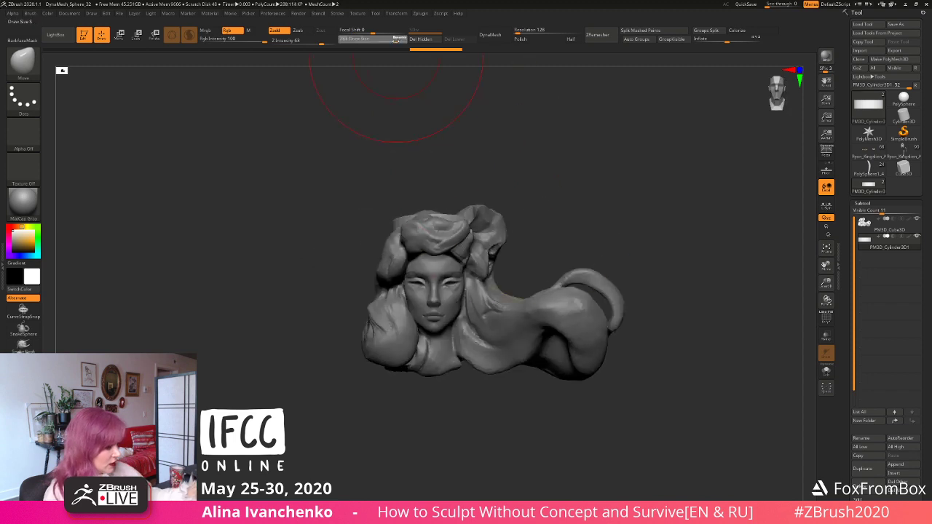
{"action": "left_click_drag", "start_coordinate": [395, 38], "coordinate": [383, 39]}
{"action": "left_click_drag", "start_coordinate": [439, 212], "coordinate": [416, 217]}
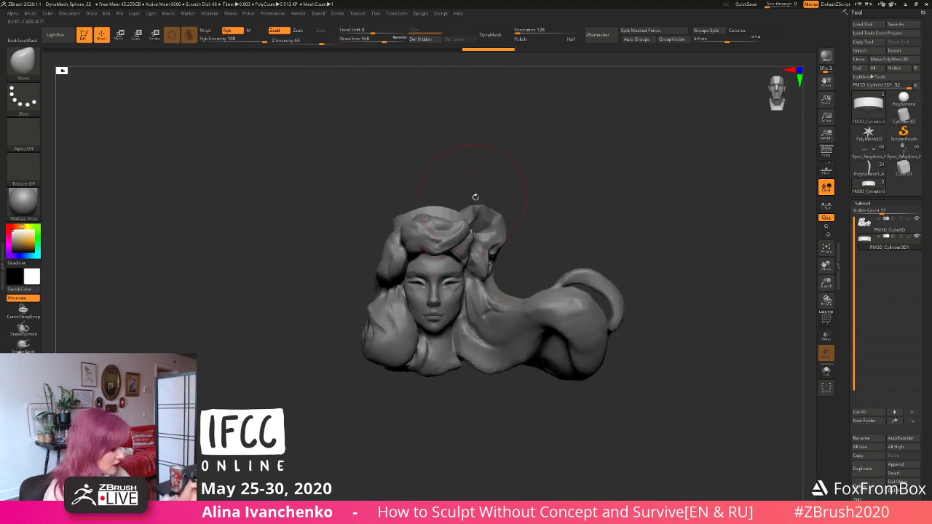
{"action": "key", "text": "ctrl+z"}
{"action": "left_click_drag", "start_coordinate": [518, 202], "coordinate": [584, 211]}
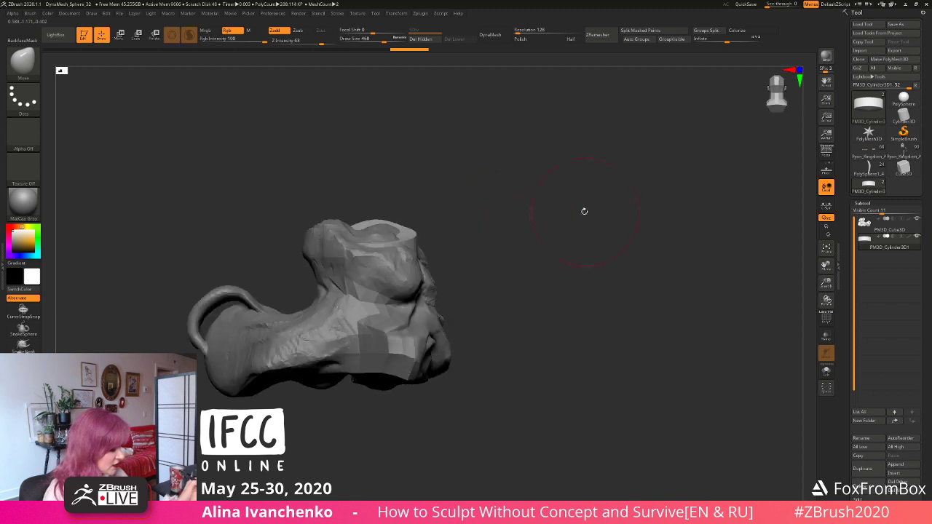
{"action": "left_click_drag", "start_coordinate": [389, 254], "coordinate": [411, 246]}
{"action": "mouse_move", "coordinate": [599, 201]}
{"action": "left_mouse_down"}
{"action": "mouse_move", "coordinate": [518, 214]}
{"action": "mouse_move", "coordinate": [528, 218]}
{"action": "left_mouse_up"}
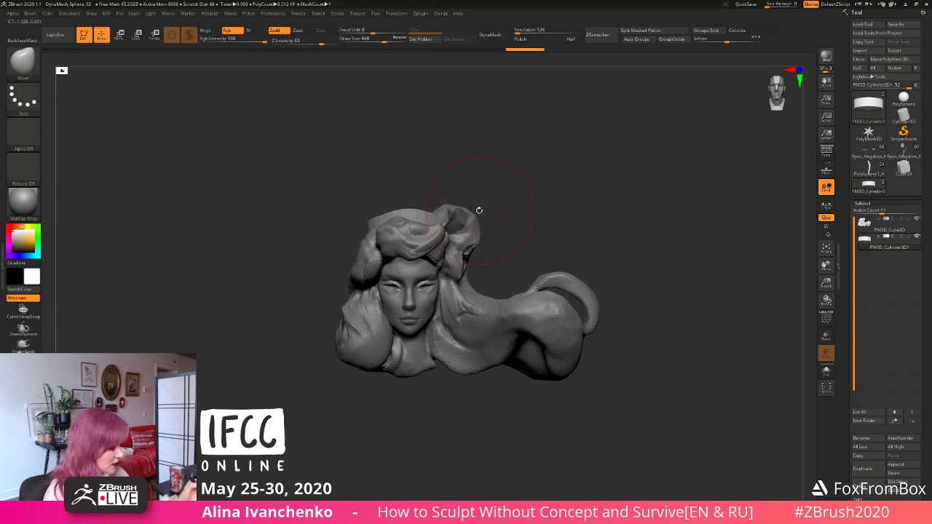
Step: Pull the cylinder into a more domed cap that fits behind the hair roll, using the Move brush at draw size 331
{"action": "key", "text": "bracketleft"}
{"action": "key", "text": "bracketleft"}
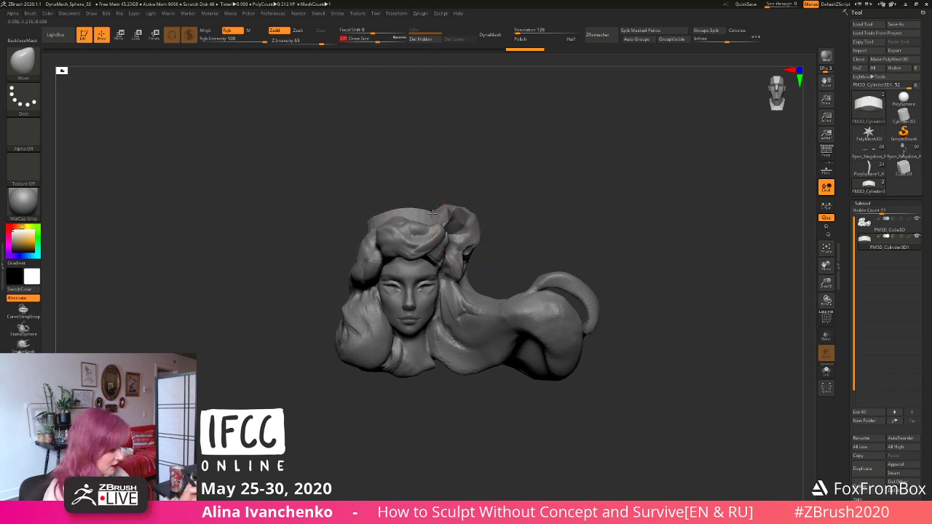
{"action": "left_click_drag", "start_coordinate": [491, 162], "coordinate": [548, 169]}
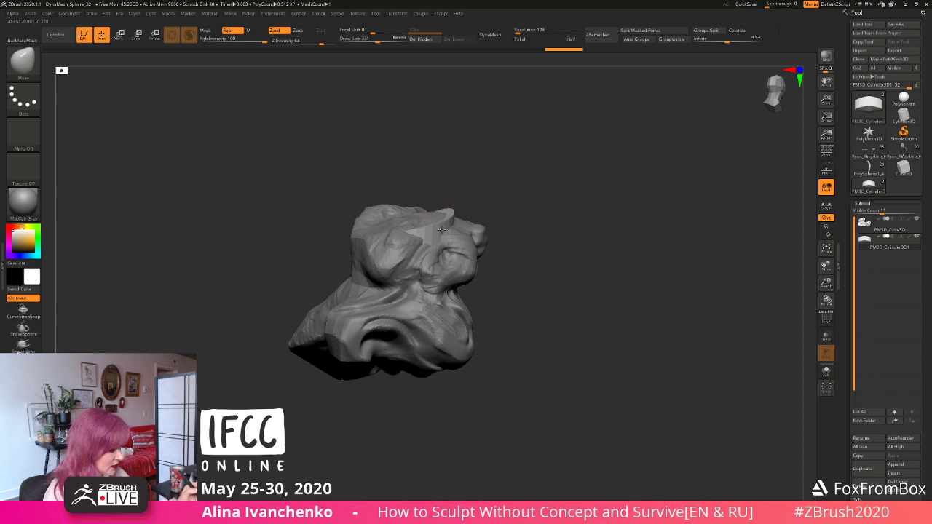
{"action": "left_click_drag", "start_coordinate": [419, 236], "coordinate": [420, 240]}
{"action": "mouse_move", "coordinate": [655, 211]}
{"action": "left_mouse_down"}
{"action": "mouse_move", "coordinate": [540, 196]}
{"action": "mouse_move", "coordinate": [524, 174]}
{"action": "mouse_move", "coordinate": [518, 218]}
{"action": "mouse_move", "coordinate": [473, 179]}
{"action": "mouse_move", "coordinate": [380, 209]}
{"action": "left_mouse_up"}
Step: Mask the head subtool with lasso selections and invert the mask so only the top hair roll and side bun stay editable
{"action": "left_click", "coordinate": [462, 217], "text": "alt"}
{"action": "left_click", "coordinate": [390, 40]}
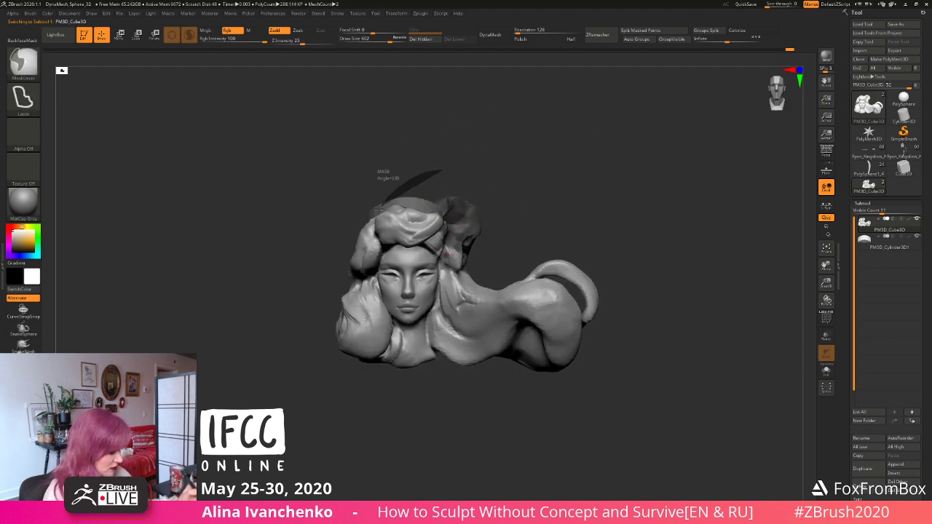
{"action": "left_click_drag", "start_coordinate": [445, 264], "coordinate": [481, 213], "text": "ctrl"}
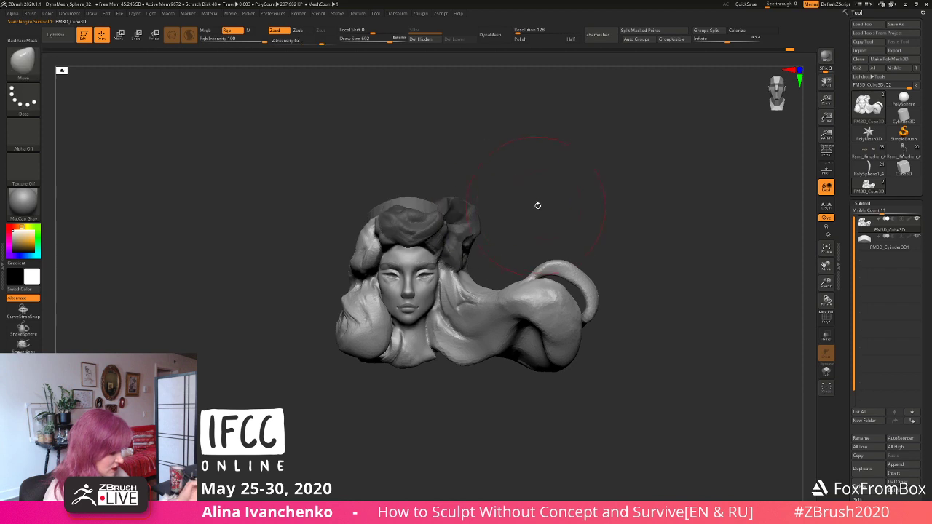
{"action": "left_click", "coordinate": [561, 203], "text": "ctrl"}
{"action": "left_click_drag", "start_coordinate": [557, 202], "coordinate": [514, 257]}
{"action": "mouse_move", "coordinate": [523, 198]}
{"action": "left_mouse_down"}
{"action": "mouse_move", "coordinate": [535, 121]}
{"action": "mouse_move", "coordinate": [525, 170]}
{"action": "mouse_move", "coordinate": [512, 173]}
{"action": "left_mouse_up"}
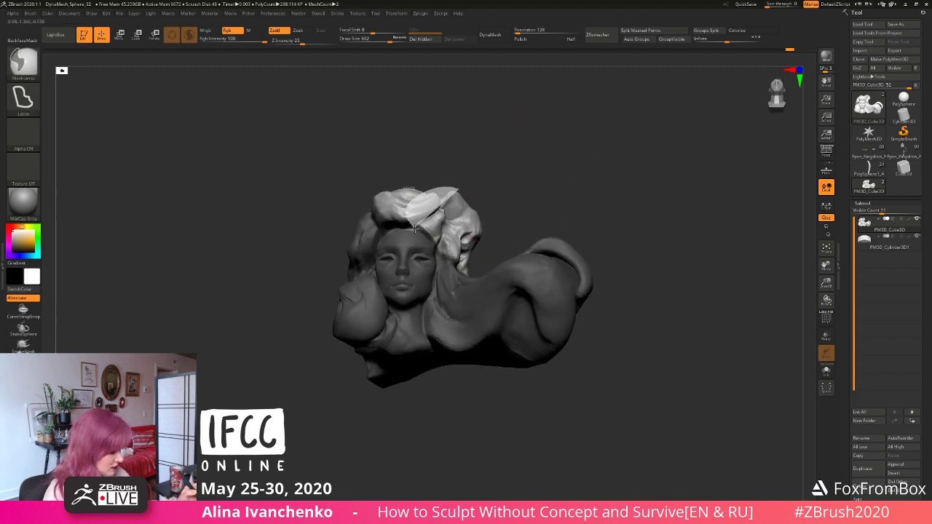
{"action": "left_click_drag", "start_coordinate": [409, 189], "coordinate": [440, 250], "text": "ctrl+alt"}
Step: Push the unmasked top hair roll and side bun into a fuller, swept-out shape with the Move brush at draw size 386
{"action": "mouse_move", "coordinate": [526, 211]}
{"action": "left_mouse_down"}
{"action": "mouse_move", "coordinate": [546, 224]}
{"action": "mouse_move", "coordinate": [536, 217]}
{"action": "mouse_move", "coordinate": [533, 239]}
{"action": "left_mouse_up"}
{"action": "mouse_move", "coordinate": [472, 246]}
{"action": "left_mouse_down"}
{"action": "mouse_move", "coordinate": [502, 237]}
{"action": "mouse_move", "coordinate": [476, 233]}
{"action": "left_mouse_up"}
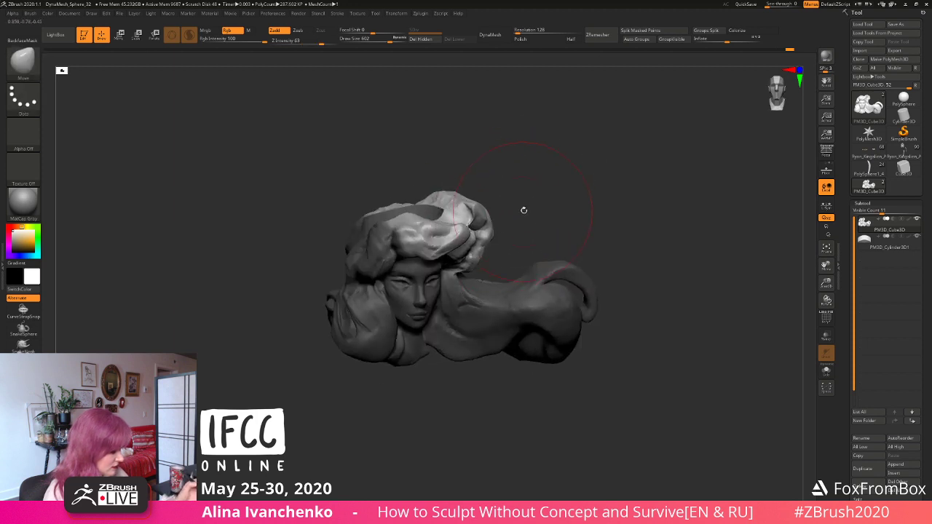
{"action": "mouse_move", "coordinate": [524, 209]}
{"action": "left_mouse_down"}
{"action": "mouse_move", "coordinate": [519, 183]}
{"action": "mouse_move", "coordinate": [536, 159]}
{"action": "mouse_move", "coordinate": [531, 202]}
{"action": "mouse_move", "coordinate": [441, 184]}
{"action": "mouse_move", "coordinate": [455, 189]}
{"action": "left_mouse_up"}
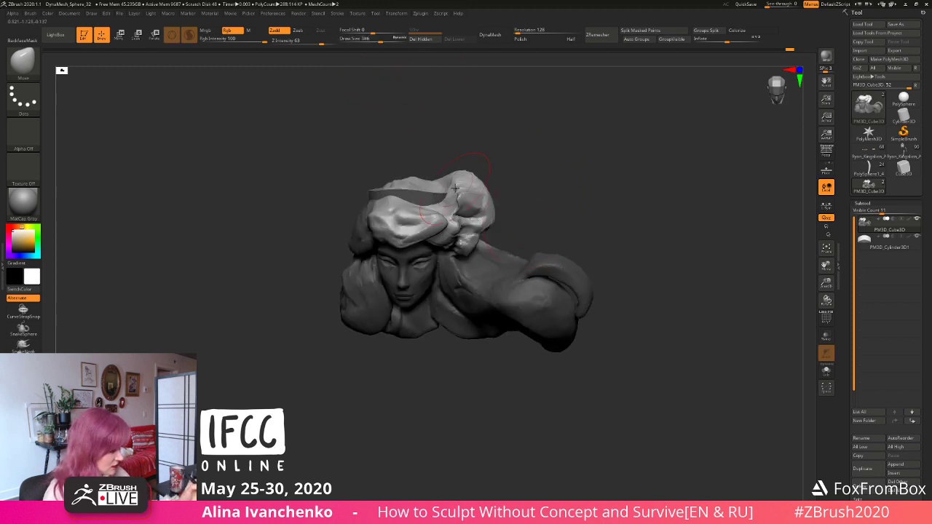
{"action": "left_click_drag", "start_coordinate": [514, 170], "coordinate": [505, 166], "text": "shift"}
{"action": "left_click_drag", "start_coordinate": [486, 235], "coordinate": [473, 225]}
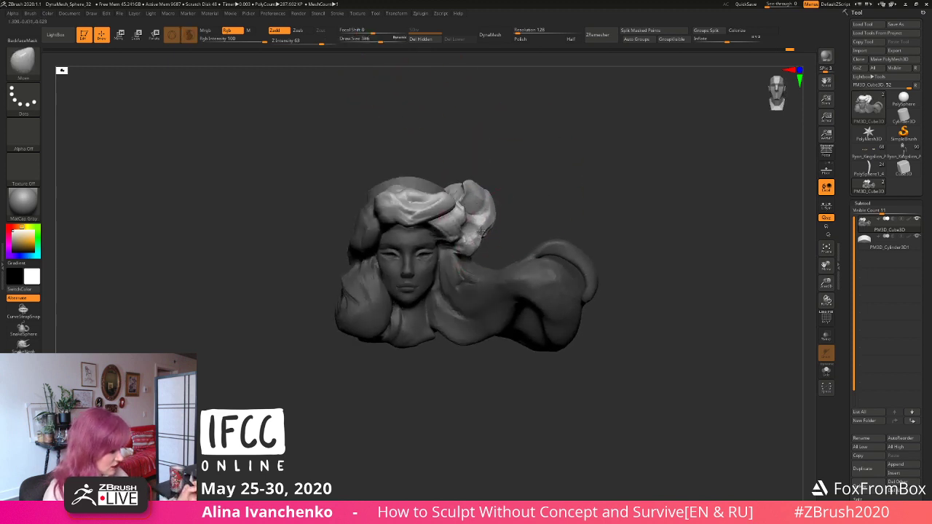
{"action": "left_click_drag", "start_coordinate": [552, 172], "coordinate": [534, 186]}
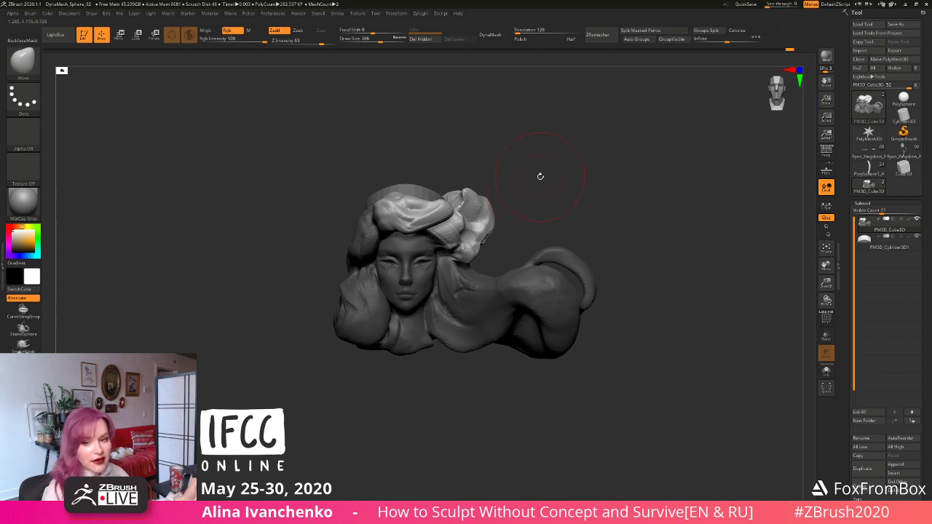
{"action": "mouse_move", "coordinate": [540, 176]}
{"action": "left_mouse_down"}
{"action": "mouse_move", "coordinate": [530, 193]}
{"action": "mouse_move", "coordinate": [517, 186]}
{"action": "mouse_move", "coordinate": [505, 201]}
{"action": "left_mouse_up"}
{"action": "left_click_drag", "start_coordinate": [487, 242], "coordinate": [493, 234]}
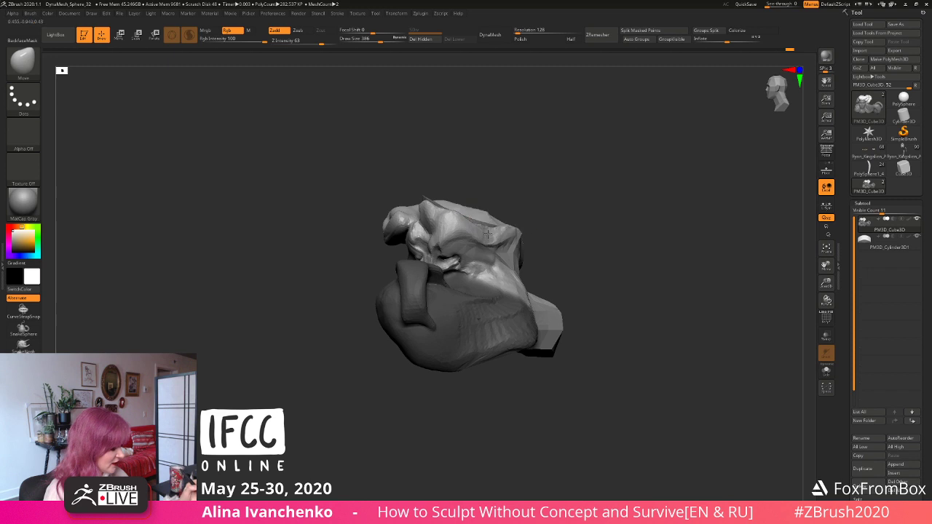
Step: Refine the side bun's outline with the Move brush at draw size 299 and clear the mask
{"action": "mouse_move", "coordinate": [542, 203]}
{"action": "left_mouse_down", "text": "shift"}
{"action": "mouse_move", "coordinate": [579, 199]}
{"action": "mouse_move", "coordinate": [516, 198]}
{"action": "mouse_move", "coordinate": [511, 185]}
{"action": "mouse_move", "coordinate": [515, 212]}
{"action": "left_mouse_up", "text": "shift"}
{"action": "left_click", "coordinate": [375, 40]}
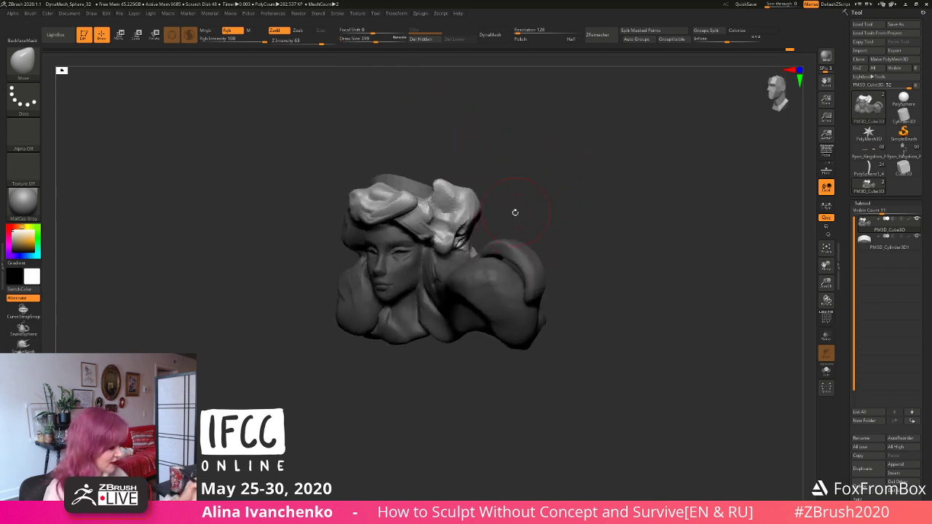
{"action": "mouse_move", "coordinate": [463, 244]}
{"action": "left_mouse_down"}
{"action": "mouse_move", "coordinate": [531, 285]}
{"action": "mouse_move", "coordinate": [496, 204]}
{"action": "left_mouse_up"}
{"action": "mouse_move", "coordinate": [521, 152]}
{"action": "left_mouse_down", "text": "alt"}
{"action": "mouse_move", "coordinate": [531, 142]}
{"action": "mouse_move", "coordinate": [516, 175]}
{"action": "left_mouse_up", "text": "alt"}
{"action": "left_click", "coordinate": [368, 39]}
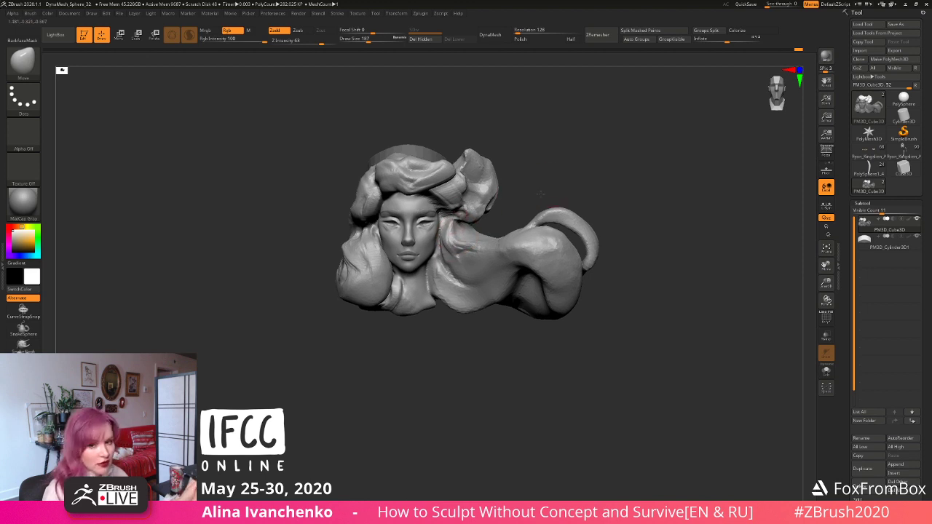
Step: Adjust the hair below the side bun with the Move brush at draw size 145, and fill in its base with ClayBuildup
{"action": "left_click_drag", "start_coordinate": [517, 167], "coordinate": [509, 176], "text": "alt"}
{"action": "left_click", "coordinate": [365, 39]}
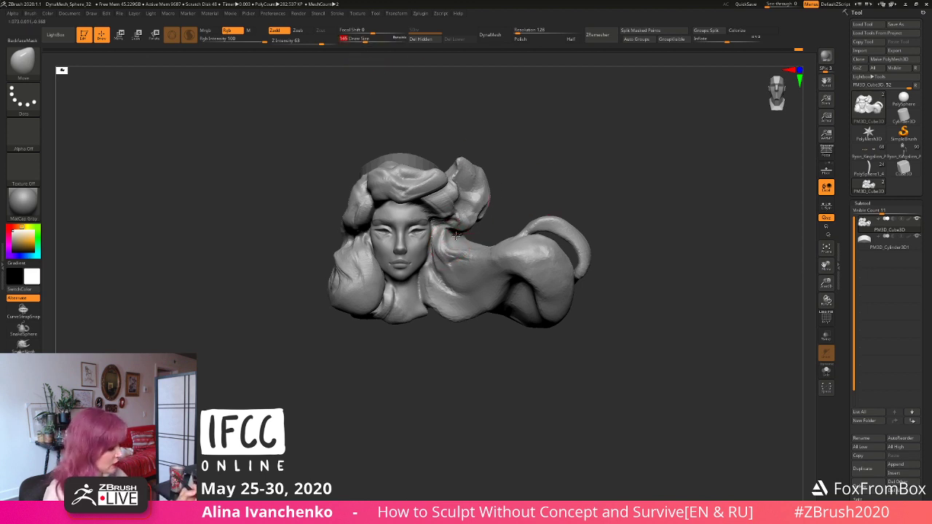
{"action": "mouse_move", "coordinate": [453, 233]}
{"action": "left_mouse_down"}
{"action": "mouse_move", "coordinate": [524, 157]}
{"action": "mouse_move", "coordinate": [540, 162]}
{"action": "mouse_move", "coordinate": [492, 191]}
{"action": "left_mouse_up"}
{"action": "key", "text": "b"}
{"action": "key", "text": "c"}
{"action": "key", "text": "b"}
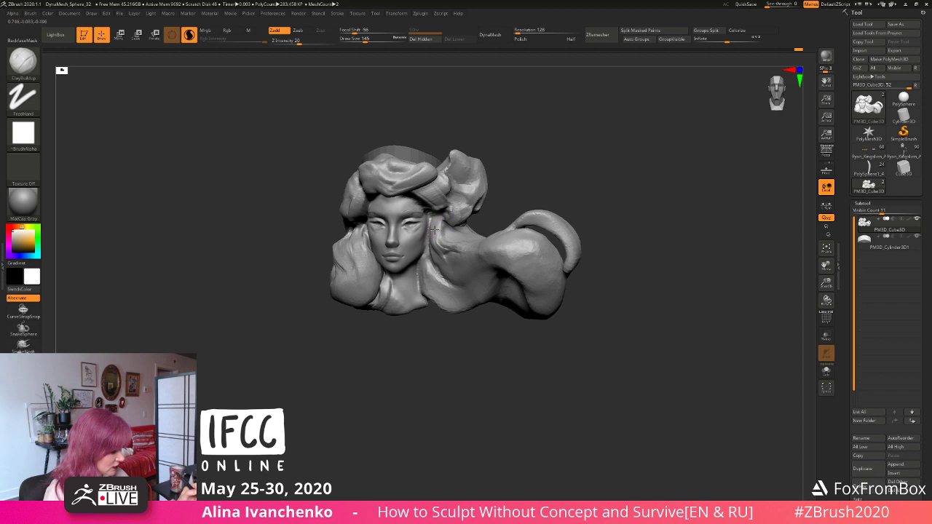
{"action": "mouse_move", "coordinate": [527, 163]}
{"action": "left_mouse_down"}
{"action": "mouse_move", "coordinate": [537, 169]}
{"action": "mouse_move", "coordinate": [532, 187]}
{"action": "mouse_move", "coordinate": [545, 175]}
{"action": "mouse_move", "coordinate": [526, 172]}
{"action": "mouse_move", "coordinate": [530, 158]}
{"action": "mouse_move", "coordinate": [548, 167]}
{"action": "mouse_move", "coordinate": [543, 190]}
{"action": "left_mouse_up"}
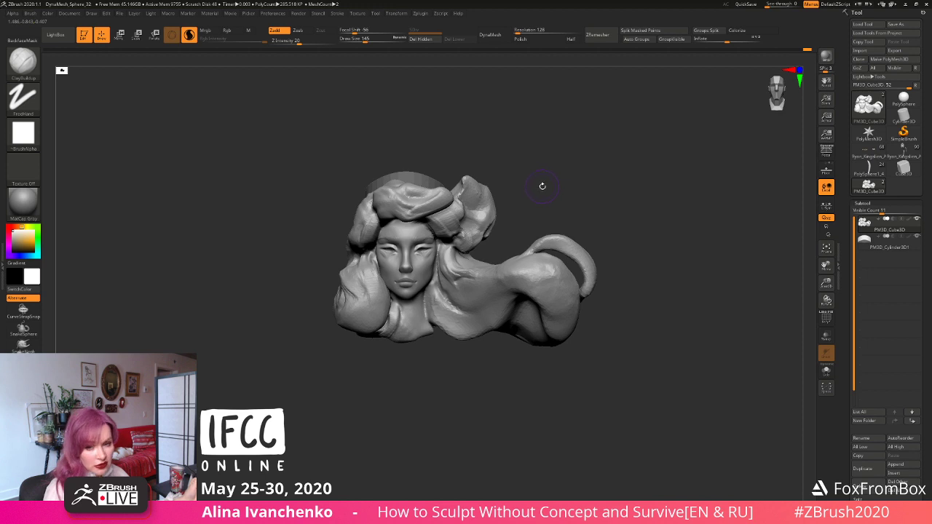
{"action": "mouse_move", "coordinate": [543, 177]}
{"action": "left_mouse_down"}
{"action": "mouse_move", "coordinate": [530, 177]}
{"action": "mouse_move", "coordinate": [535, 182]}
{"action": "left_mouse_up"}
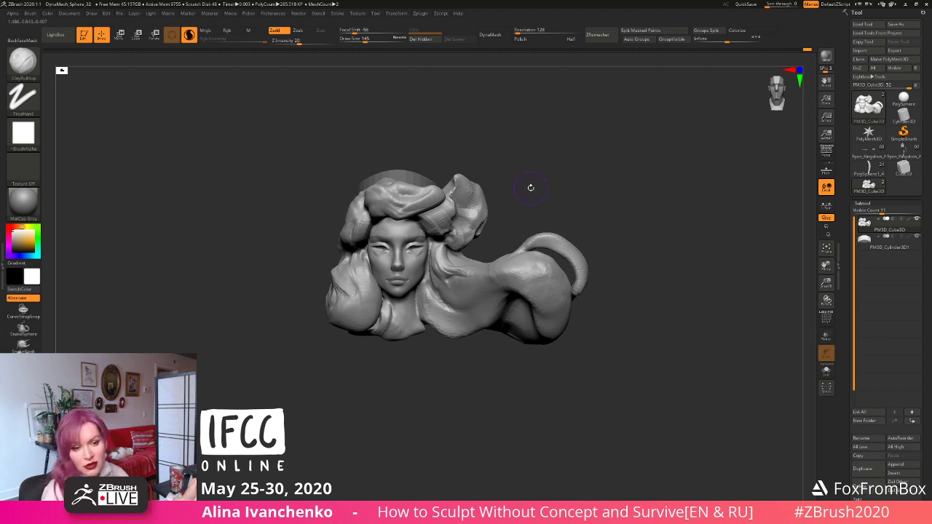
{"action": "mouse_move", "coordinate": [532, 183]}
{"action": "left_mouse_down"}
{"action": "mouse_move", "coordinate": [522, 209]}
{"action": "mouse_move", "coordinate": [541, 207]}
{"action": "mouse_move", "coordinate": [521, 202]}
{"action": "left_mouse_up"}
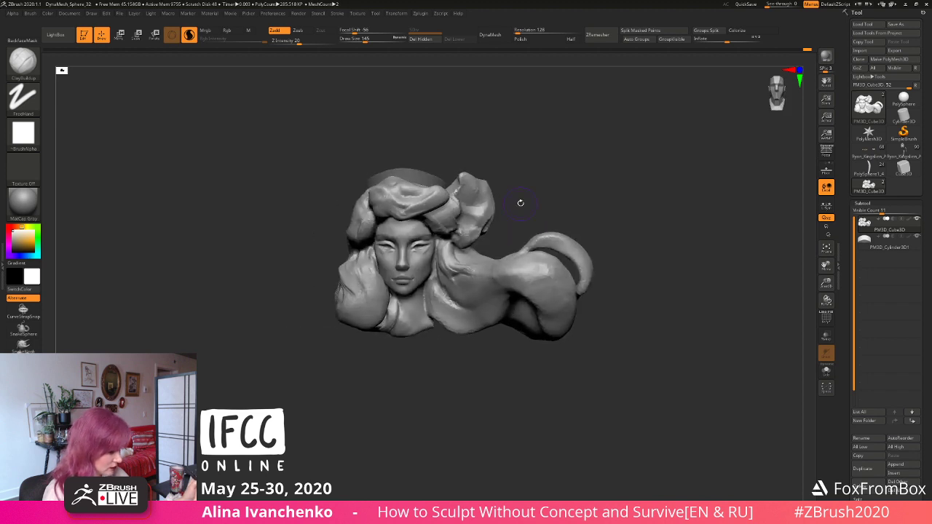
Step: Raise the cylinder cap behind the hair roll with the Move brush at draw size 305 and save the project
{"action": "left_click", "coordinate": [434, 175], "text": "alt"}
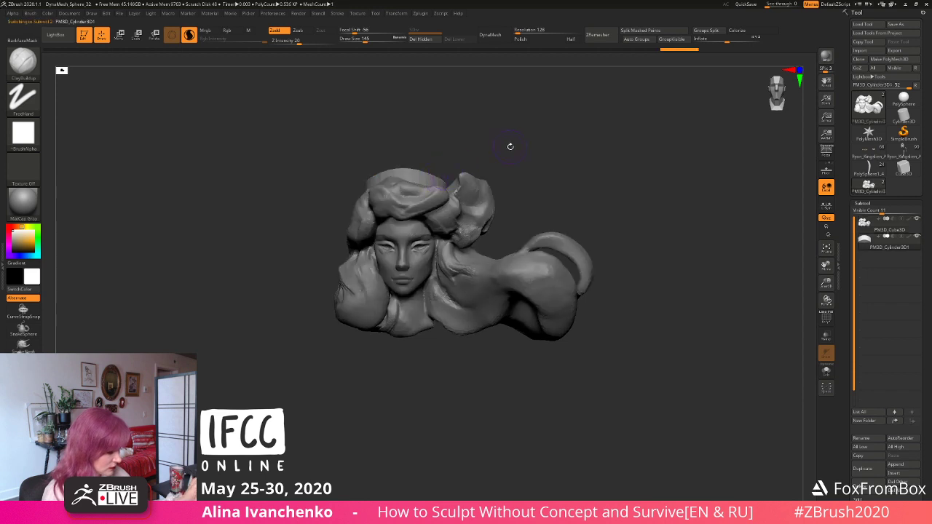
{"action": "left_click_drag", "start_coordinate": [366, 40], "coordinate": [376, 40]}
{"action": "mouse_move", "coordinate": [540, 168]}
{"action": "left_mouse_down", "text": "alt"}
{"action": "mouse_move", "coordinate": [530, 185]}
{"action": "mouse_move", "coordinate": [472, 194]}
{"action": "left_mouse_up", "text": "alt"}
{"action": "key", "text": "b"}
{"action": "key", "text": "m"}
{"action": "key", "text": "v"}
{"action": "mouse_move", "coordinate": [526, 183]}
{"action": "left_mouse_down"}
{"action": "mouse_move", "coordinate": [544, 169]}
{"action": "mouse_move", "coordinate": [539, 155]}
{"action": "mouse_move", "coordinate": [519, 166]}
{"action": "left_mouse_up"}
{"action": "key", "text": "ctrl"}
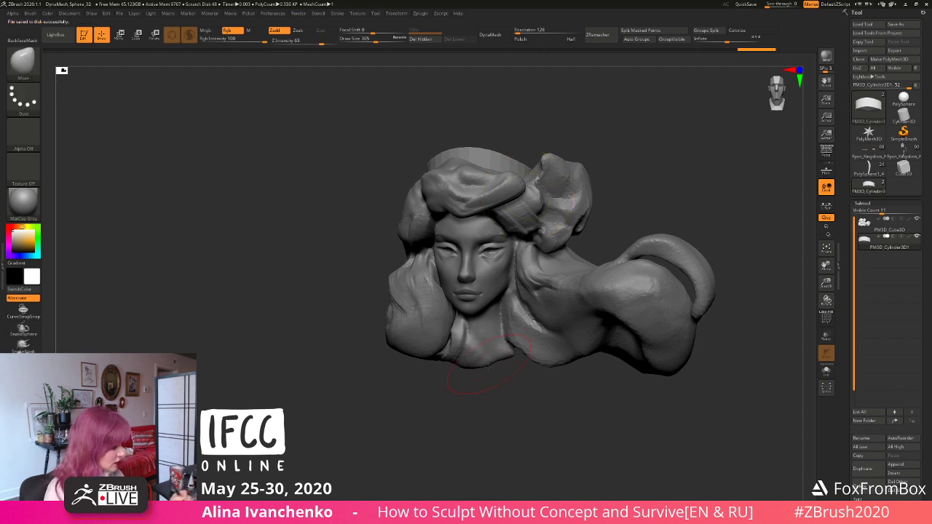
{"action": "mouse_move", "coordinate": [473, 443]}
{"action": "left_mouse_down", "text": "alt"}
{"action": "mouse_move", "coordinate": [413, 427]}
{"action": "mouse_move", "coordinate": [402, 439]}
{"action": "mouse_move", "coordinate": [427, 433]}
{"action": "mouse_move", "coordinate": [405, 443]}
{"action": "left_mouse_up", "text": "alt"}
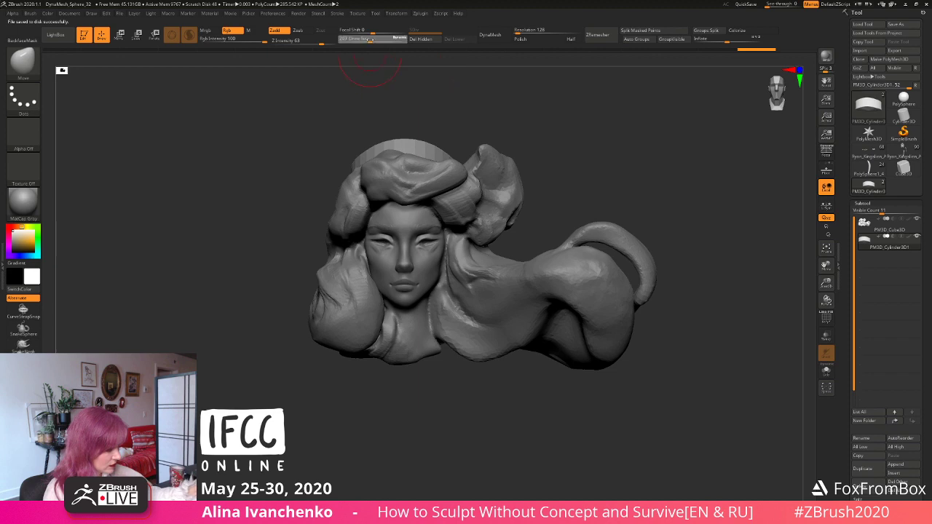
Step: Select the head subtool and reshape the hair between the top roll and side bun with the Move brush at draw size 187
{"action": "left_click", "coordinate": [478, 160], "text": "alt"}
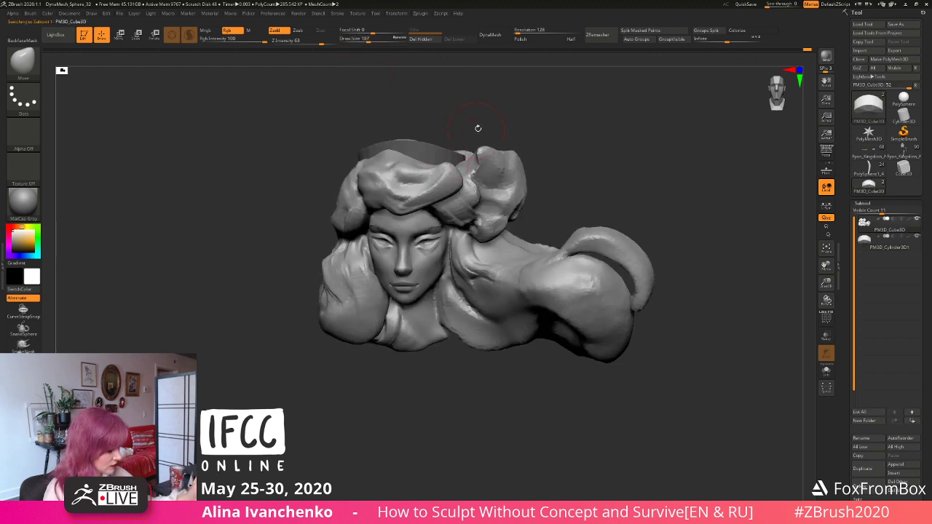
{"action": "left_click_drag", "start_coordinate": [476, 129], "coordinate": [472, 149]}
{"action": "mouse_move", "coordinate": [520, 103]}
{"action": "left_mouse_down"}
{"action": "mouse_move", "coordinate": [556, 109]}
{"action": "mouse_move", "coordinate": [544, 114]}
{"action": "left_mouse_up"}
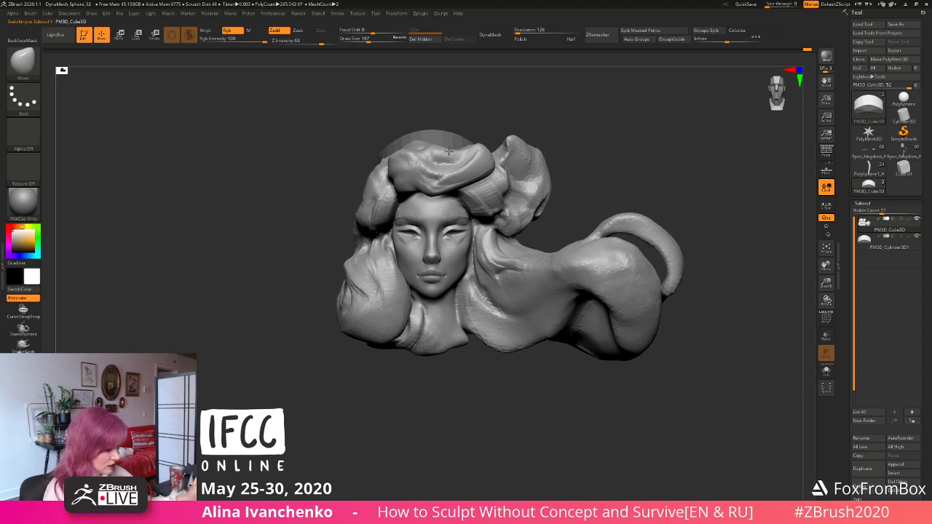
Step: Pull the cylinder cap's centre up into a pointed peak above the hair roll with the Move brush
{"action": "left_click", "coordinate": [430, 131], "text": "alt"}
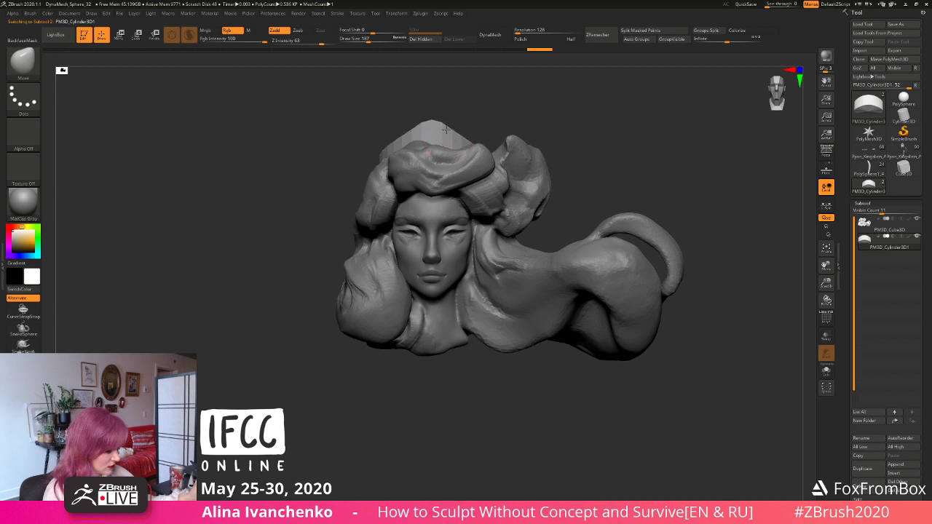
{"action": "mouse_move", "coordinate": [572, 113]}
{"action": "left_mouse_down"}
{"action": "mouse_move", "coordinate": [571, 135]}
{"action": "mouse_move", "coordinate": [620, 137]}
{"action": "mouse_move", "coordinate": [644, 154]}
{"action": "left_mouse_up"}
{"action": "mouse_move", "coordinate": [831, 285]}
{"action": "left_mouse_down"}
{"action": "mouse_move", "coordinate": [620, 221]}
{"action": "mouse_move", "coordinate": [615, 283]}
{"action": "left_mouse_up"}
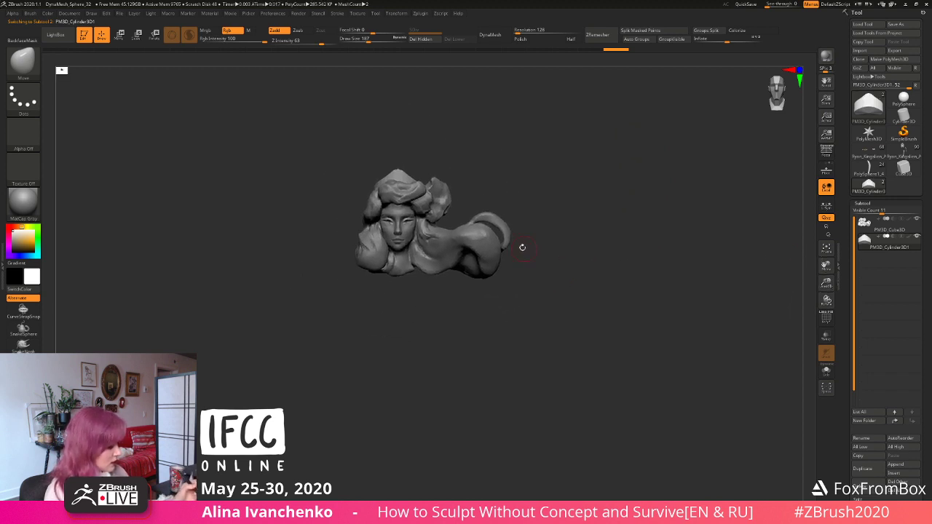
Step: Isolate the looping end strand with a mask and reshape it using the Move brush at draw size 338, then smooth the lower hair lock
{"action": "left_click", "coordinate": [509, 229], "text": "alt"}
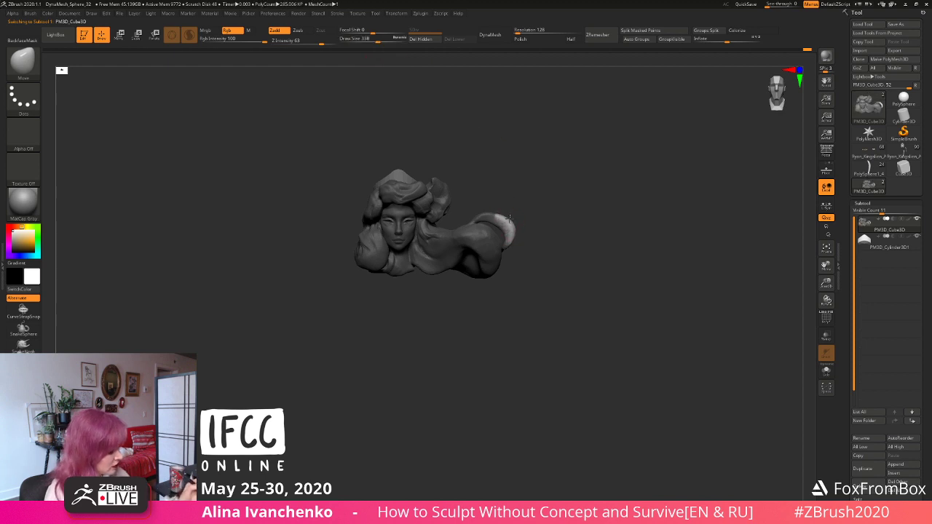
{"action": "mouse_move", "coordinate": [525, 228]}
{"action": "left_mouse_down"}
{"action": "mouse_move", "coordinate": [537, 297]}
{"action": "mouse_move", "coordinate": [523, 271]}
{"action": "mouse_move", "coordinate": [534, 284]}
{"action": "mouse_move", "coordinate": [512, 297]}
{"action": "mouse_move", "coordinate": [512, 313]}
{"action": "mouse_move", "coordinate": [494, 317]}
{"action": "left_mouse_up"}
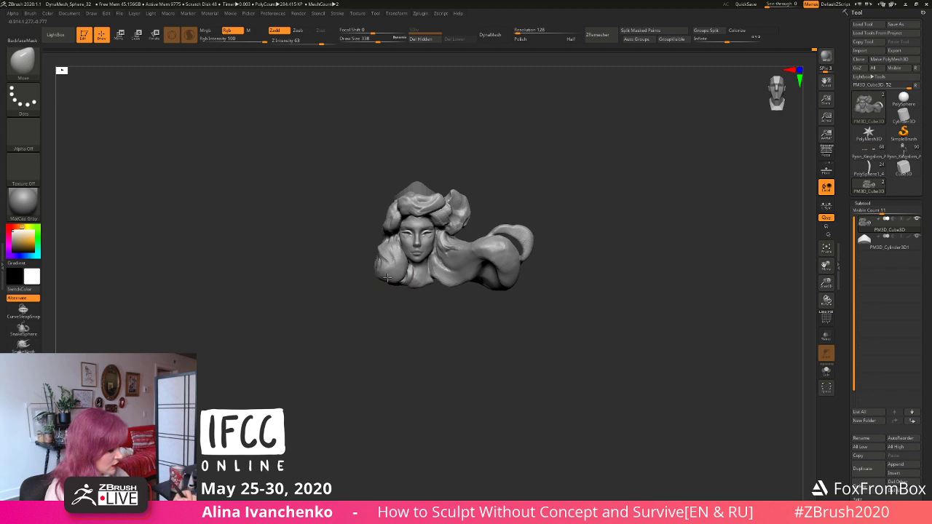
{"action": "left_click_drag", "start_coordinate": [386, 277], "coordinate": [393, 280]}
{"action": "mouse_move", "coordinate": [386, 331]}
{"action": "left_mouse_down"}
{"action": "mouse_move", "coordinate": [377, 340]}
{"action": "mouse_move", "coordinate": [408, 329]}
{"action": "left_mouse_up"}
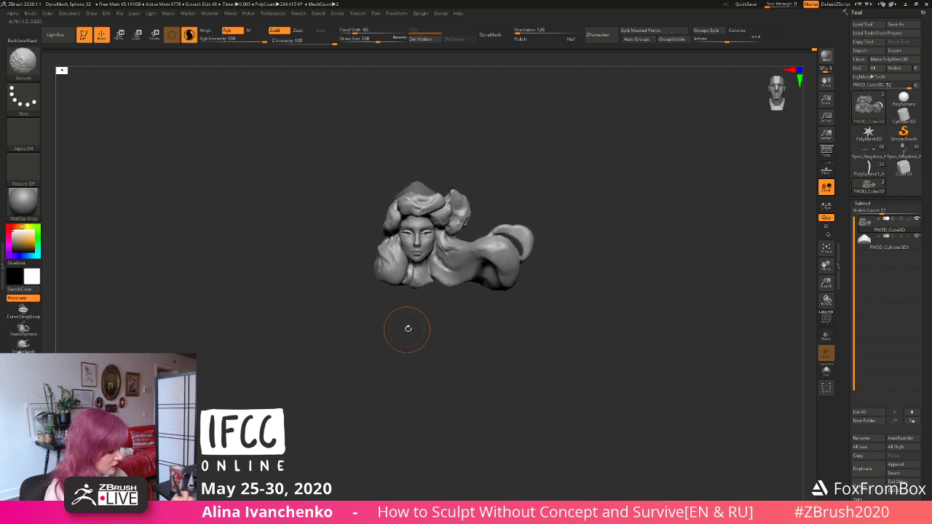
Step: Refine the hairline above the forehead with the Move brush at draw sizes 128 and 74
{"action": "left_click_drag", "start_coordinate": [826, 282], "coordinate": [786, 309]}
{"action": "mouse_move", "coordinate": [684, 111]}
{"action": "left_mouse_down", "text": "alt"}
{"action": "mouse_move", "coordinate": [633, 165]}
{"action": "mouse_move", "coordinate": [598, 231]}
{"action": "left_mouse_up", "text": "alt"}
{"action": "left_click", "coordinate": [364, 39]}
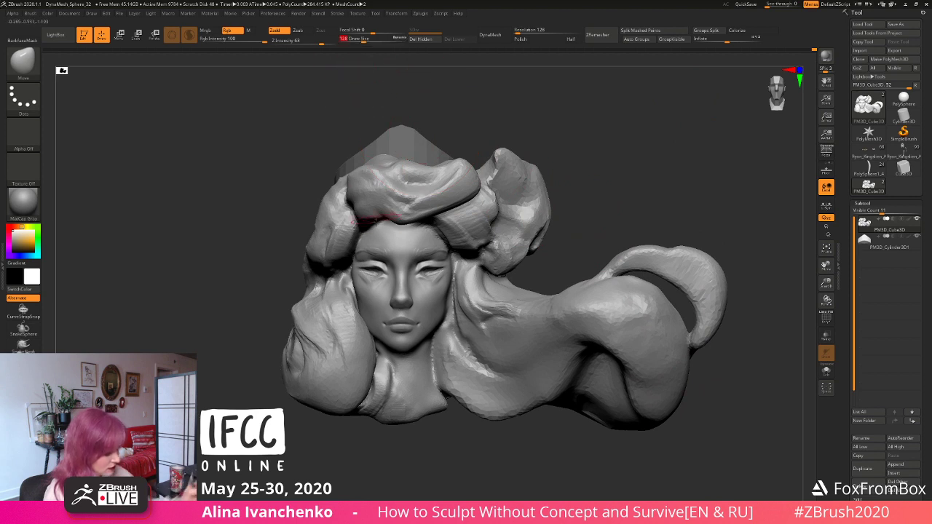
{"action": "left_click", "coordinate": [358, 40]}
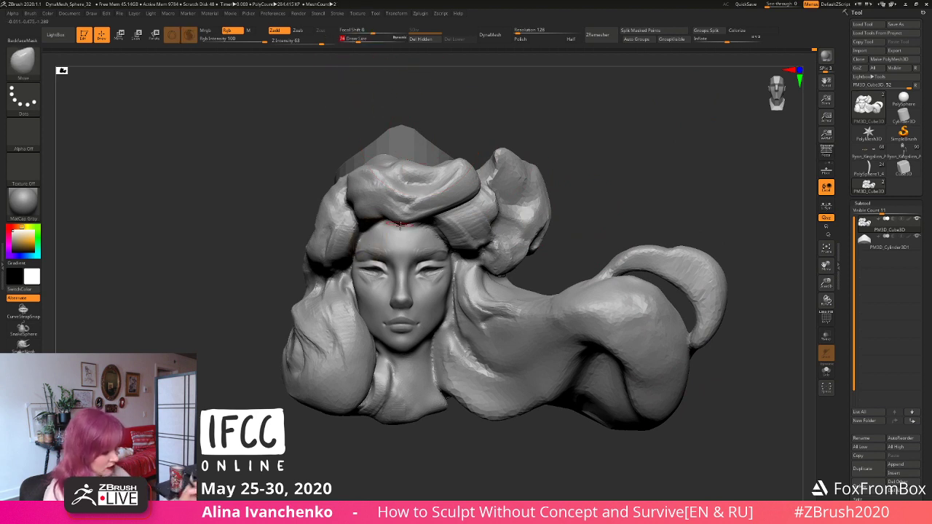
Step: Define the transition between forehead and hairline with the DamStandard brush at draw size 74, smoothing the area
{"action": "key", "text": "b"}
{"action": "key", "text": "d"}
{"action": "key", "text": "s"}
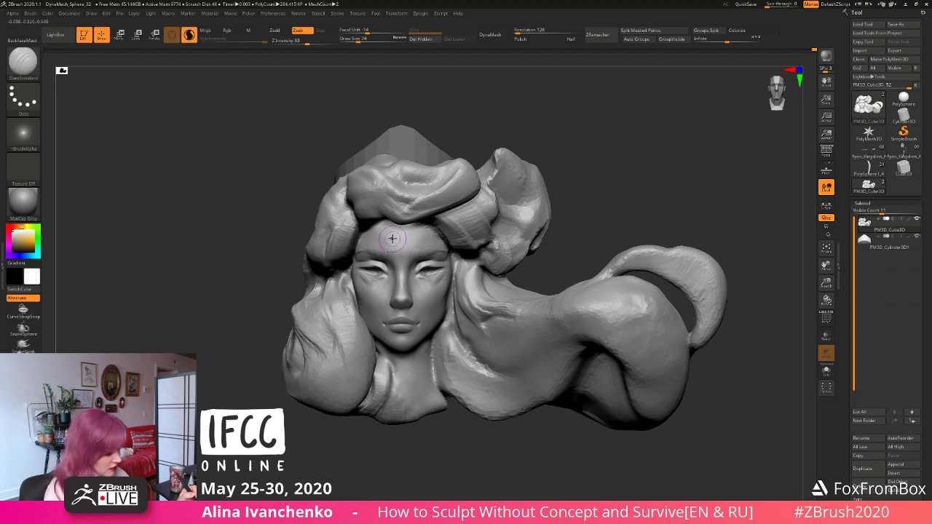
{"action": "key", "text": "shift"}
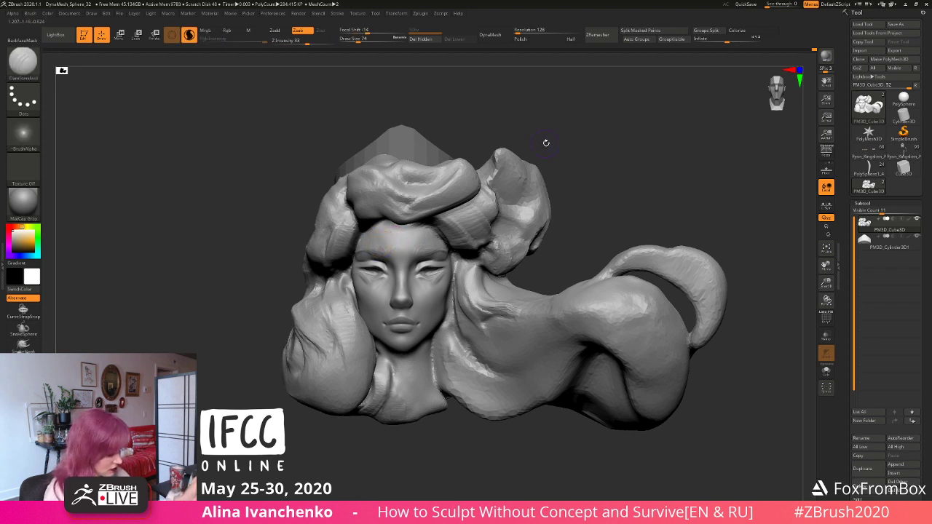
Step: Sharpen the eyelid creases and outer eye corners with the DamStandard brush at draw size 41
{"action": "mouse_move", "coordinate": [545, 143]}
{"action": "left_mouse_down"}
{"action": "mouse_move", "coordinate": [560, 147]}
{"action": "mouse_move", "coordinate": [432, 98]}
{"action": "left_mouse_up"}
{"action": "left_click", "coordinate": [354, 40]}
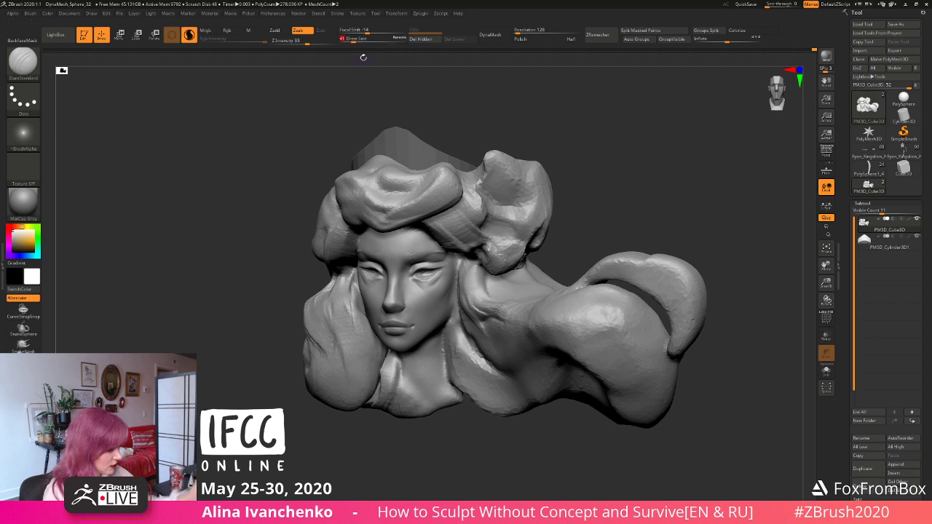
{"action": "mouse_move", "coordinate": [560, 175]}
{"action": "left_mouse_down"}
{"action": "mouse_move", "coordinate": [556, 198]}
{"action": "mouse_move", "coordinate": [568, 200]}
{"action": "mouse_move", "coordinate": [410, 264]}
{"action": "left_mouse_up"}
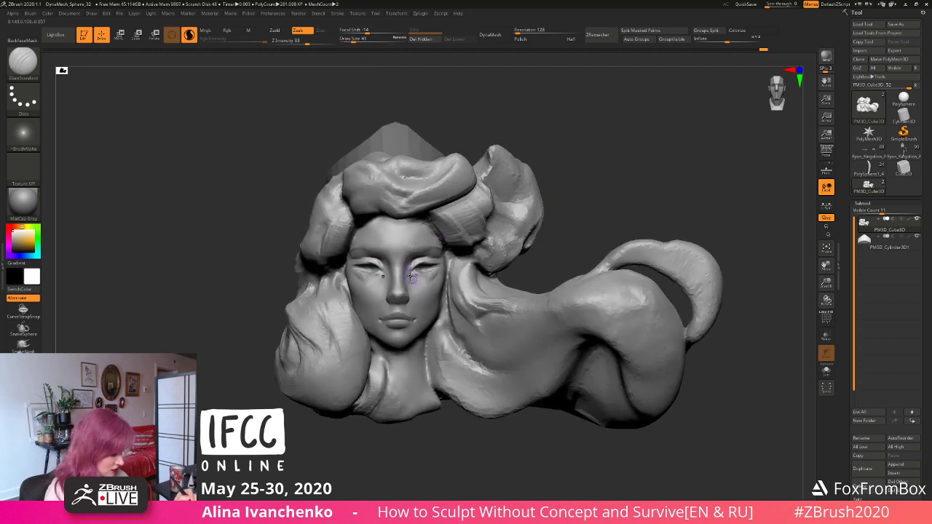
{"action": "left_click_drag", "start_coordinate": [540, 208], "coordinate": [560, 212]}
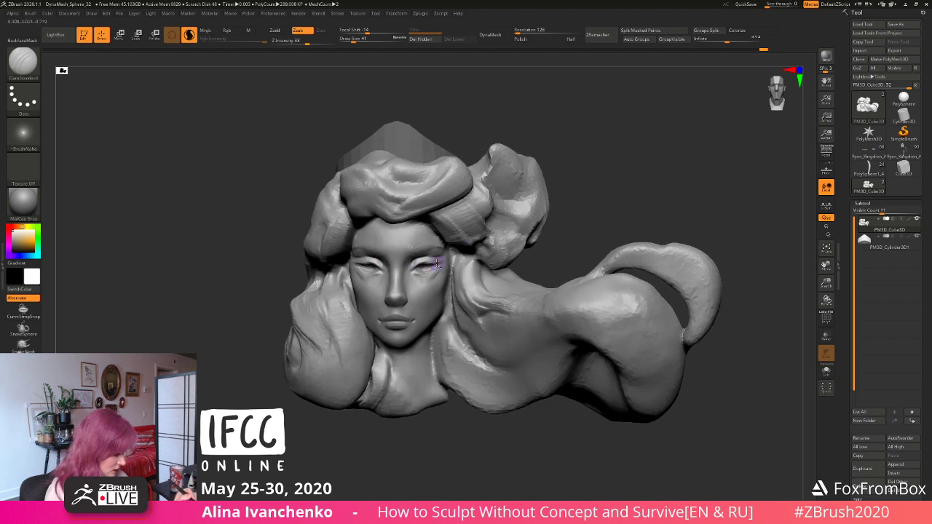
{"action": "left_click_drag", "start_coordinate": [614, 196], "coordinate": [590, 206]}
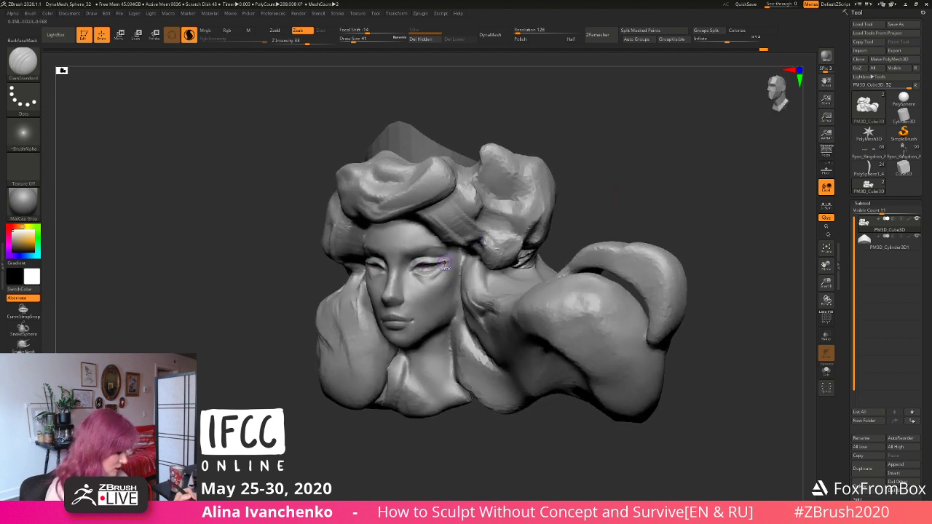
Step: Adjust the shape of the eyelids and outer eye corners with the Move brush at draw size 41
{"action": "key", "text": "b"}
{"action": "key", "text": "m"}
{"action": "key", "text": "v"}
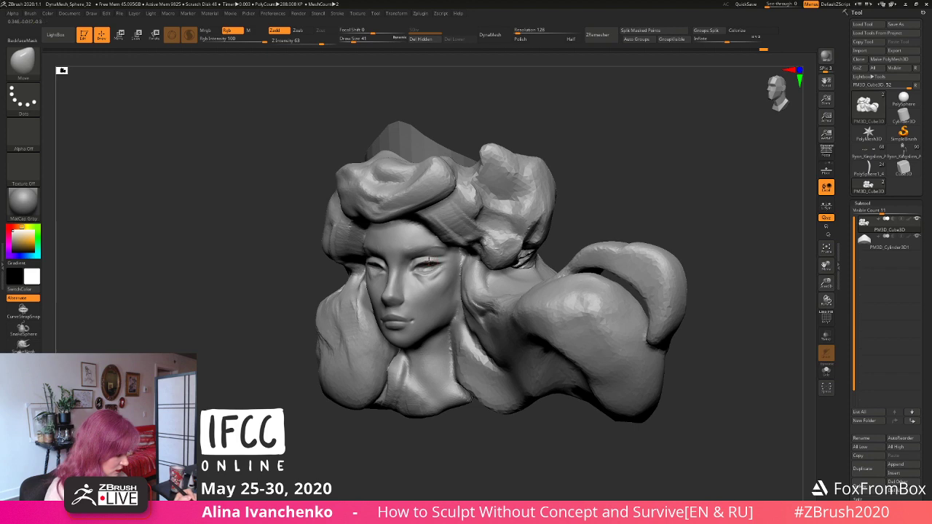
{"action": "left_click_drag", "start_coordinate": [582, 212], "coordinate": [514, 224]}
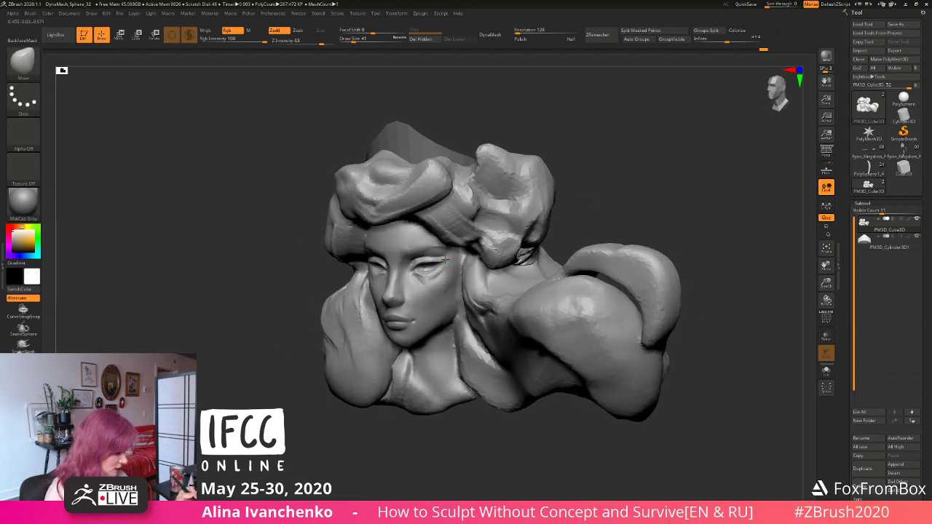
{"action": "key", "text": "shift"}
{"action": "mouse_move", "coordinate": [579, 176]}
{"action": "left_mouse_down"}
{"action": "mouse_move", "coordinate": [589, 175]}
{"action": "mouse_move", "coordinate": [426, 263]}
{"action": "left_mouse_up"}
Step: Deepen the upper eyelid lines and inner eye corners with the DamStandard brush at draw size 41
{"action": "key", "text": "b"}
{"action": "key", "text": "d"}
{"action": "key", "text": "s"}
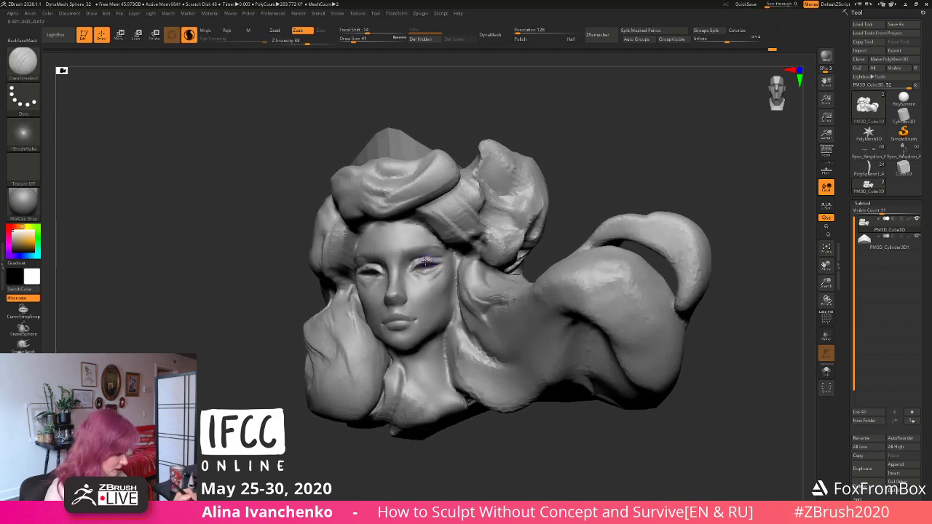
{"action": "right_click_drag", "start_coordinate": [508, 212], "coordinate": [416, 265]}
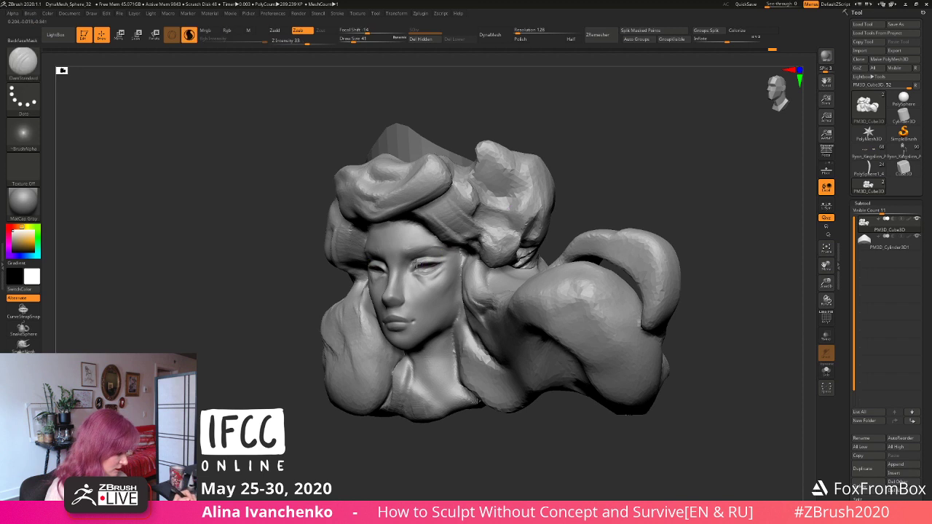
{"action": "mouse_move", "coordinate": [470, 247]}
{"action": "right_mouse_down"}
{"action": "mouse_move", "coordinate": [510, 241]}
{"action": "mouse_move", "coordinate": [430, 281]}
{"action": "right_mouse_up"}
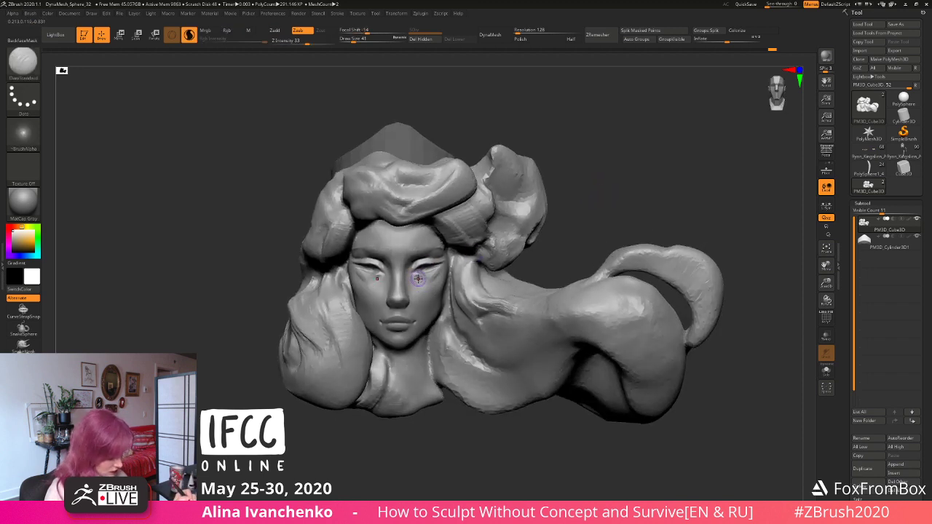
Step: Build up the under-eye area and upper cheeks with the ClayBuildup brush at draw size 41
{"action": "key", "text": "b"}
{"action": "key", "text": "c"}
{"action": "key", "text": "b"}
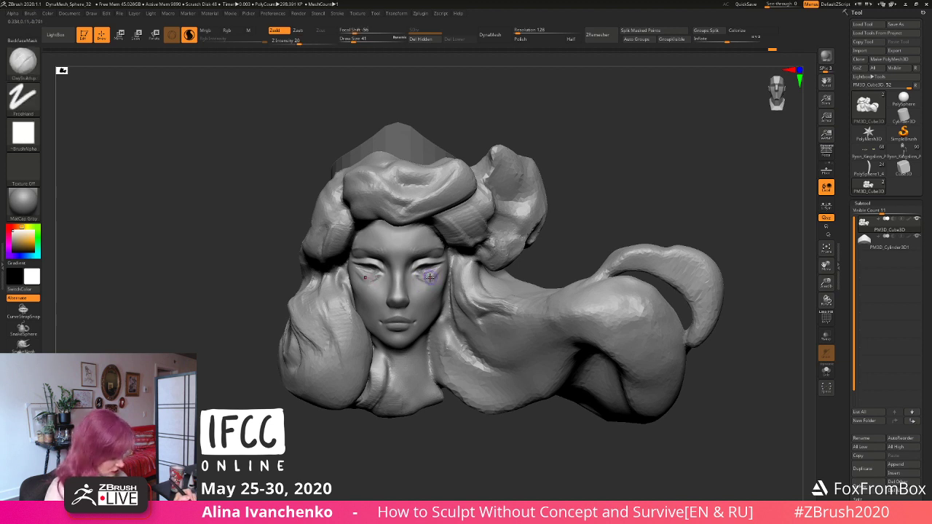
{"action": "right_click_drag", "start_coordinate": [430, 277], "coordinate": [399, 278]}
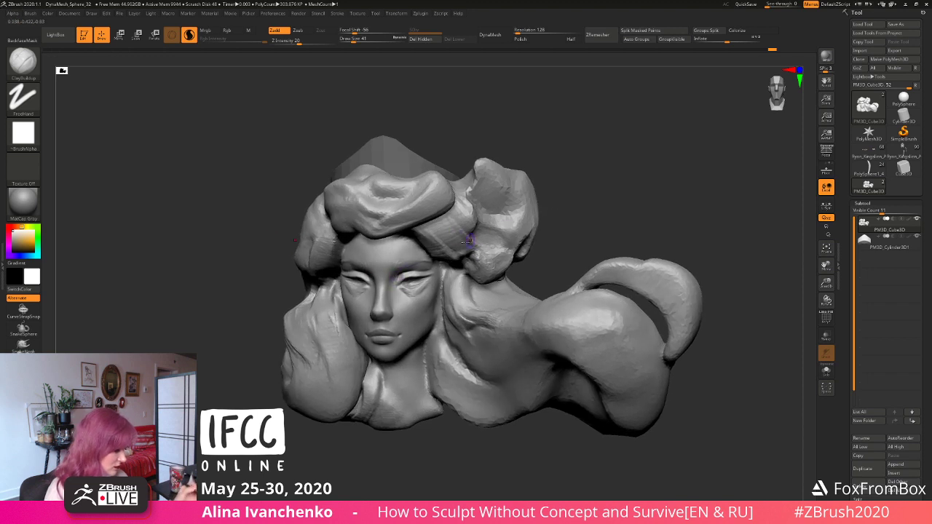
{"action": "right_click_drag", "start_coordinate": [399, 273], "coordinate": [406, 286]}
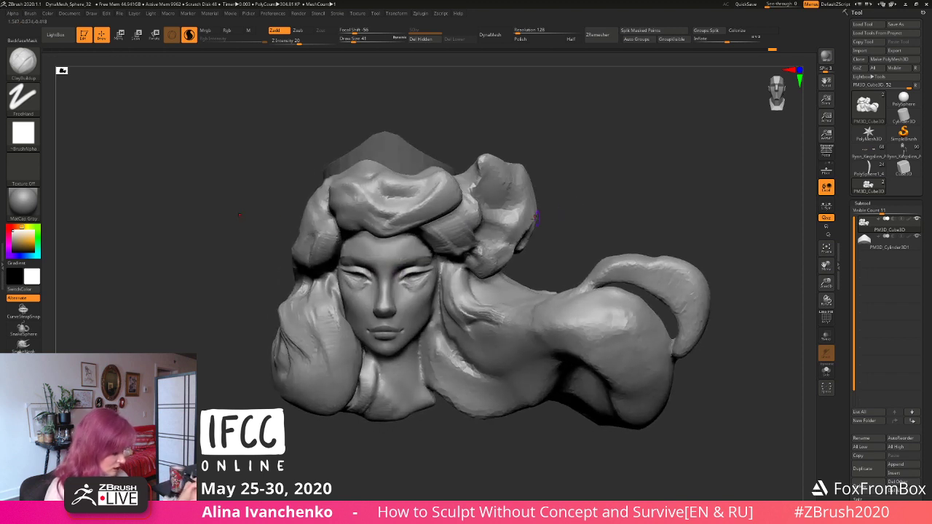
{"action": "key", "text": "shift"}
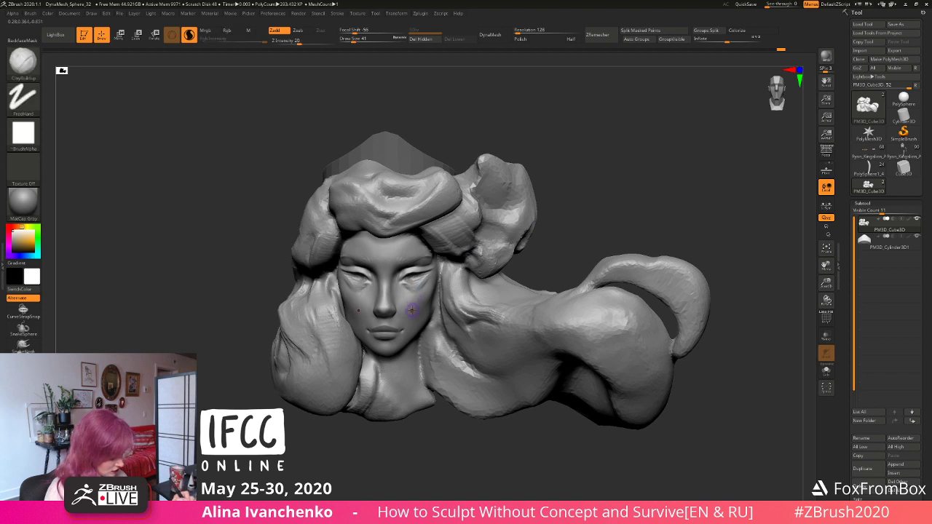
Step: Refine the cheeks and under-eye planes with ClayBuildup and blend them using the Smooth brush from several angles
{"action": "right_click_drag", "start_coordinate": [412, 321], "coordinate": [380, 298]}
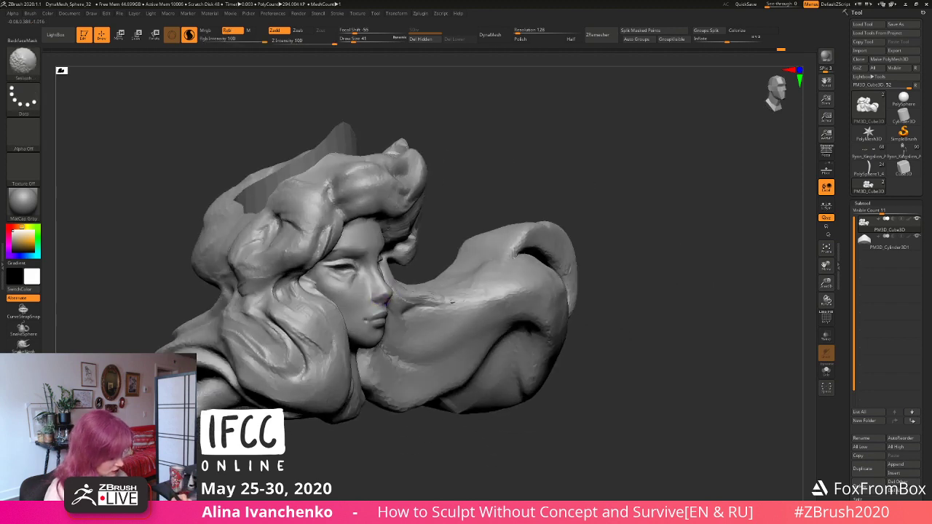
{"action": "right_click_drag", "start_coordinate": [504, 192], "coordinate": [396, 277]}
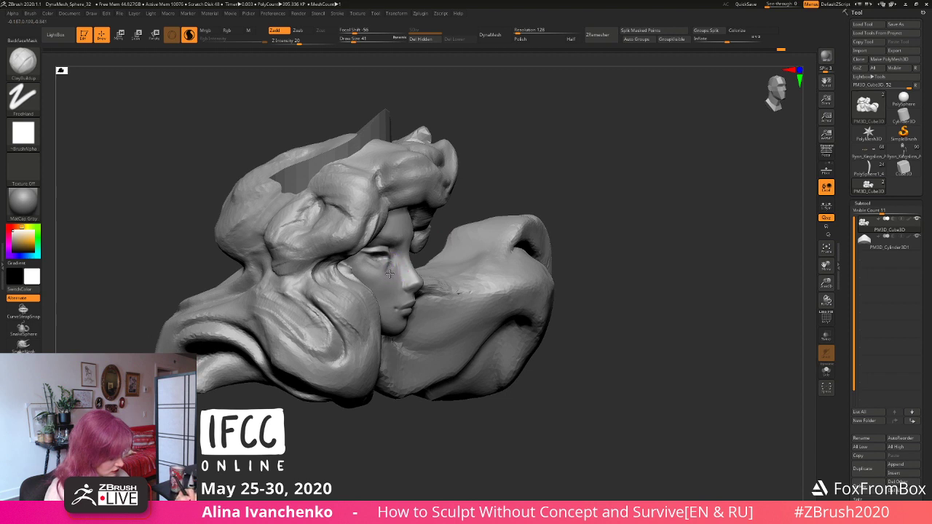
{"action": "key", "text": "shift"}
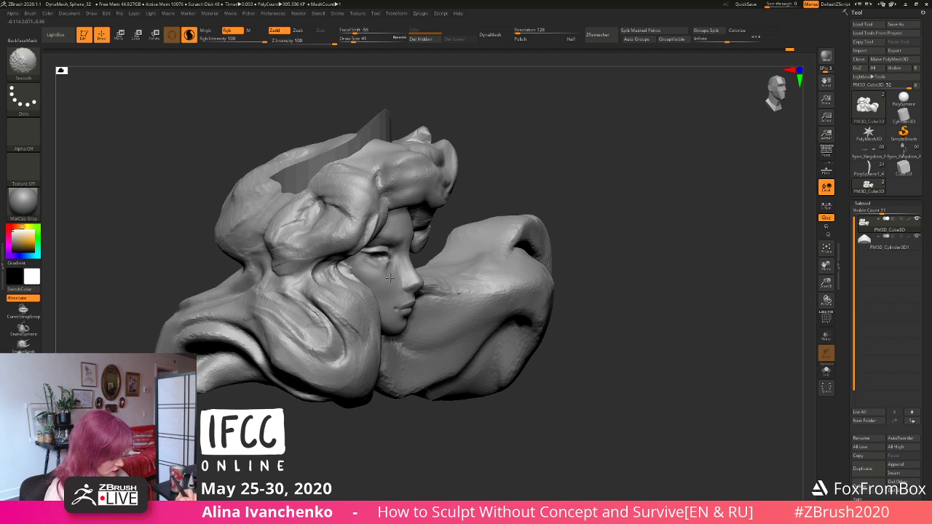
{"action": "right_click_drag", "start_coordinate": [402, 262], "coordinate": [440, 270]}
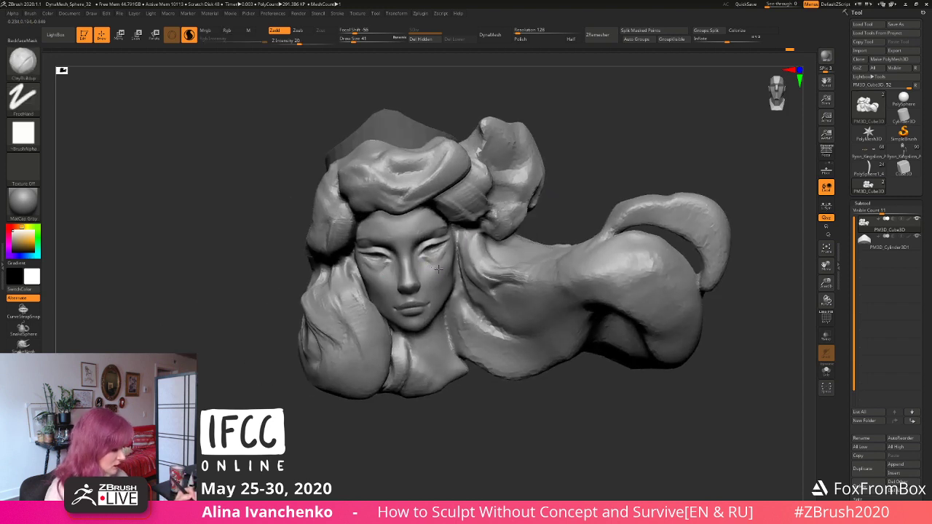
{"action": "key", "text": "shift"}
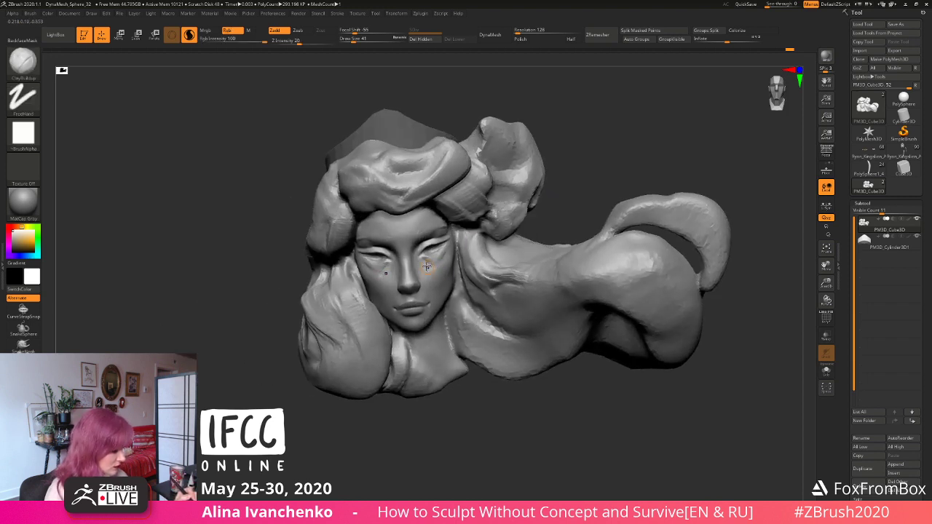
{"action": "mouse_move", "coordinate": [570, 173]}
{"action": "left_mouse_down"}
{"action": "mouse_move", "coordinate": [597, 182]}
{"action": "mouse_move", "coordinate": [568, 159]}
{"action": "mouse_move", "coordinate": [567, 177]}
{"action": "left_mouse_up"}
{"action": "key", "text": "shift"}
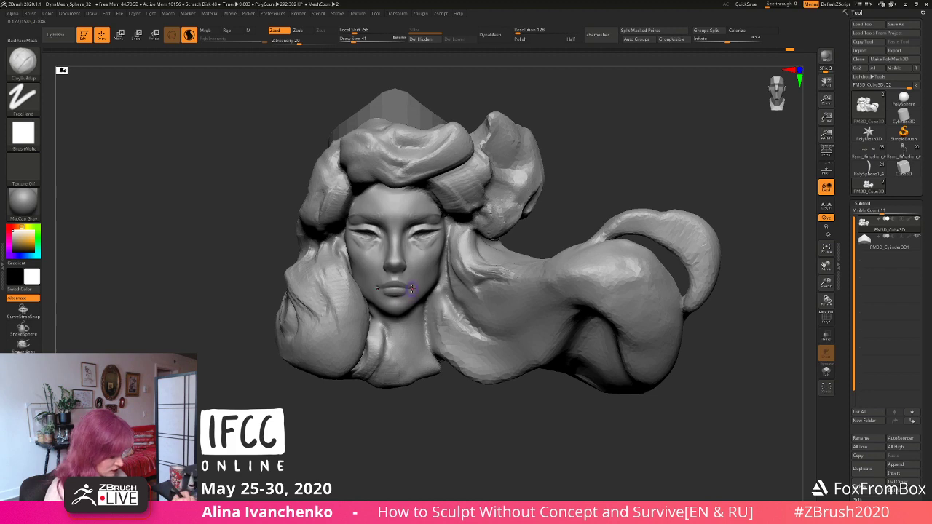
Step: Reshape the lower cheeks and jaw contour with the Move brush at draw size 65
{"action": "key", "text": "b"}
{"action": "key", "text": "m"}
{"action": "key", "text": "v"}
{"action": "mouse_move", "coordinate": [557, 175]}
{"action": "left_mouse_down"}
{"action": "mouse_move", "coordinate": [600, 185]}
{"action": "mouse_move", "coordinate": [611, 203]}
{"action": "mouse_move", "coordinate": [580, 215]}
{"action": "mouse_move", "coordinate": [560, 154]}
{"action": "mouse_move", "coordinate": [442, 268]}
{"action": "mouse_move", "coordinate": [430, 342]}
{"action": "mouse_move", "coordinate": [435, 398]}
{"action": "mouse_move", "coordinate": [416, 325]}
{"action": "mouse_move", "coordinate": [424, 285]}
{"action": "left_mouse_up"}
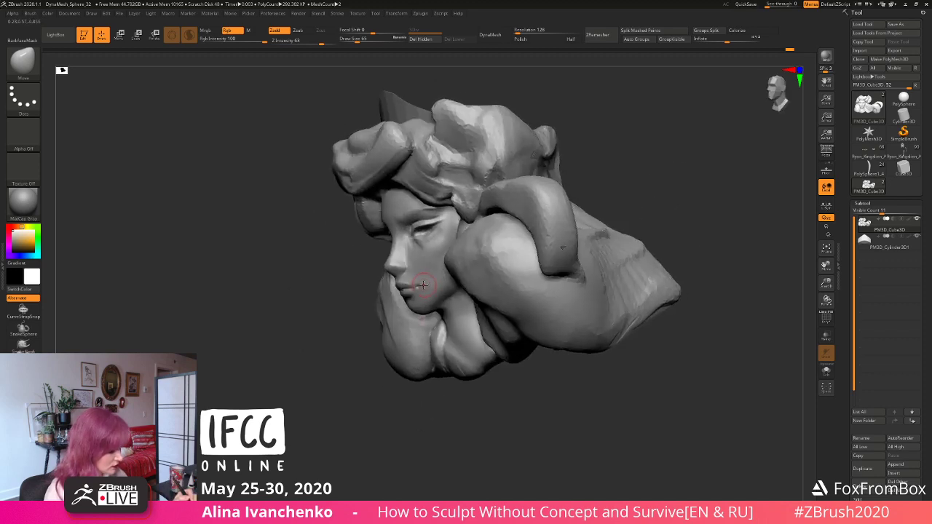
{"action": "left_click_drag", "start_coordinate": [404, 352], "coordinate": [418, 394]}
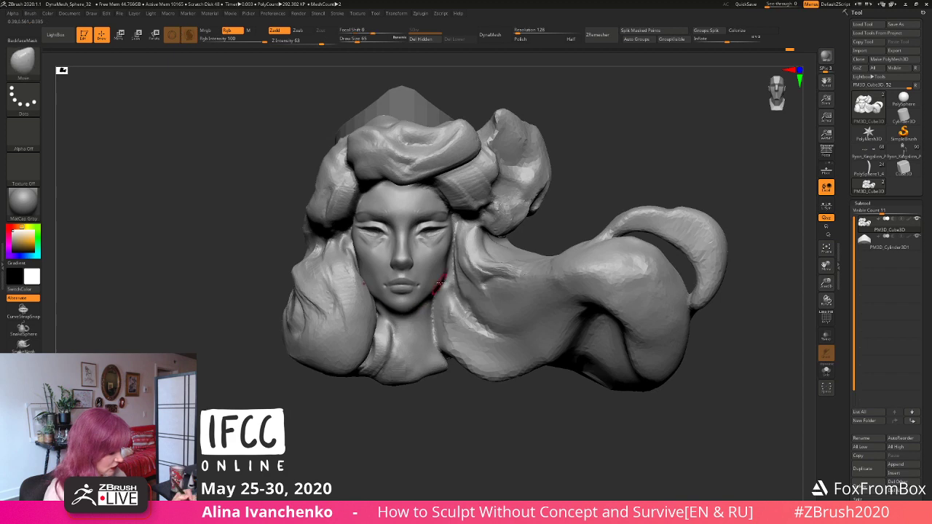
{"action": "mouse_move", "coordinate": [573, 172]}
{"action": "left_mouse_down"}
{"action": "mouse_move", "coordinate": [589, 179]}
{"action": "mouse_move", "coordinate": [493, 204]}
{"action": "left_mouse_up"}
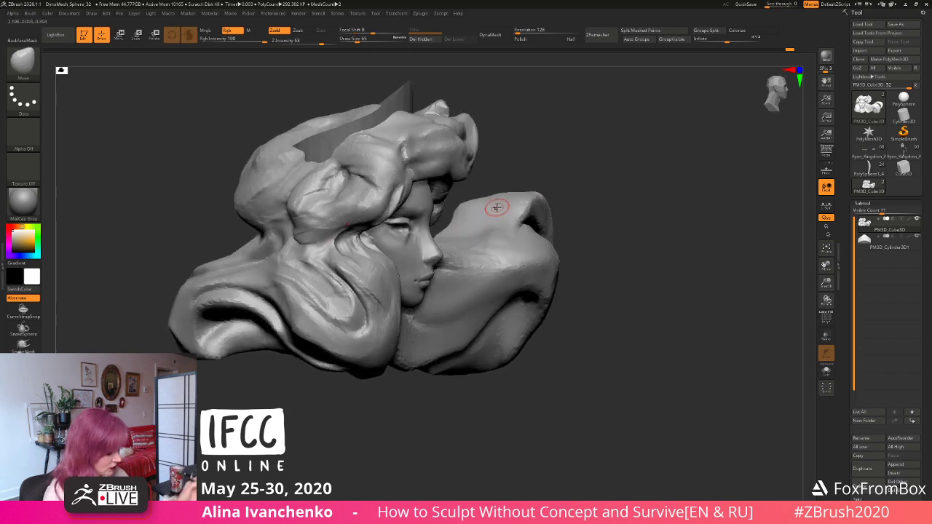
Step: Smooth the cheek beside the mouth and adjust the jawline and chin with the Move brush at draw size 65
{"action": "key", "text": "shift"}
{"action": "left_click_drag", "start_coordinate": [466, 441], "coordinate": [380, 444]}
{"action": "key", "text": "shift"}
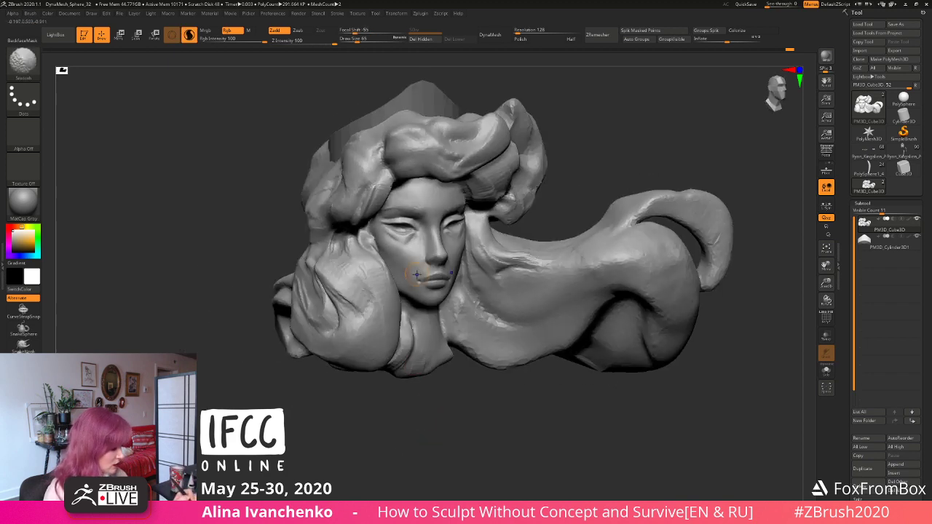
{"action": "left_click_drag", "start_coordinate": [447, 285], "coordinate": [458, 281]}
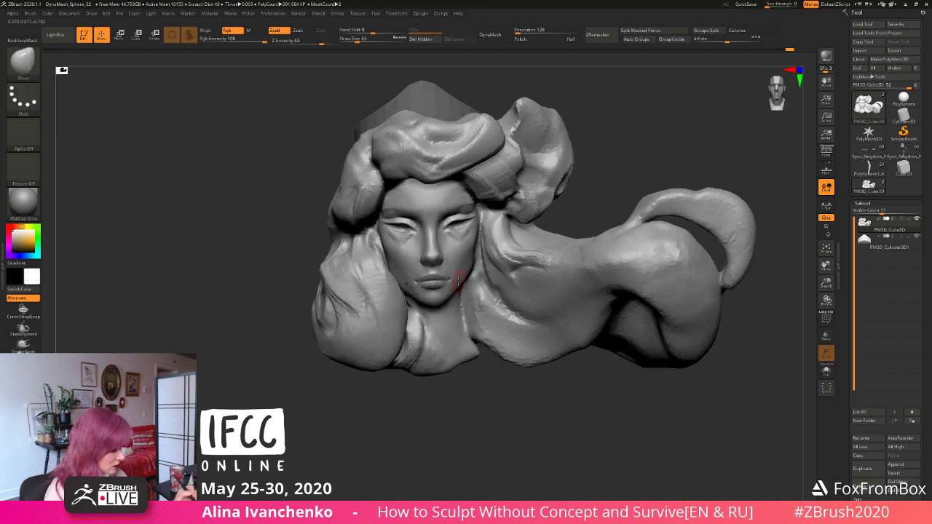
{"action": "mouse_move", "coordinate": [420, 438]}
{"action": "left_mouse_down"}
{"action": "mouse_move", "coordinate": [402, 432]}
{"action": "mouse_move", "coordinate": [399, 408]}
{"action": "mouse_move", "coordinate": [413, 374]}
{"action": "left_mouse_up"}
{"action": "mouse_move", "coordinate": [412, 416]}
{"action": "left_mouse_down"}
{"action": "mouse_move", "coordinate": [433, 314]}
{"action": "mouse_move", "coordinate": [446, 300]}
{"action": "left_mouse_up"}
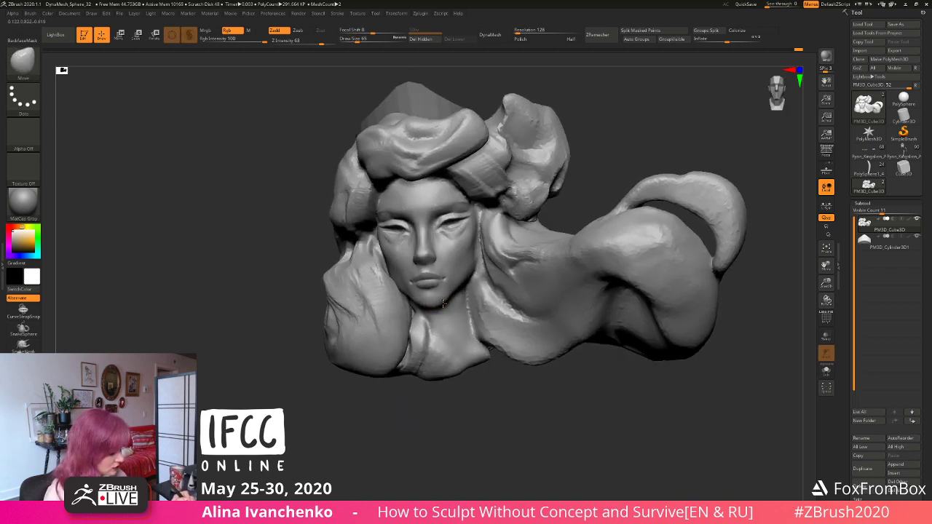
Step: Refine the underside of the chin and jaw with the Move brush and smooth it toward the neck
{"action": "key", "text": "shift"}
{"action": "mouse_move", "coordinate": [427, 430]}
{"action": "left_mouse_down"}
{"action": "mouse_move", "coordinate": [440, 430]}
{"action": "mouse_move", "coordinate": [359, 440]}
{"action": "mouse_move", "coordinate": [432, 439]}
{"action": "mouse_move", "coordinate": [402, 411]}
{"action": "left_mouse_up"}
{"action": "key", "text": "shift"}
{"action": "key", "text": "shift"}
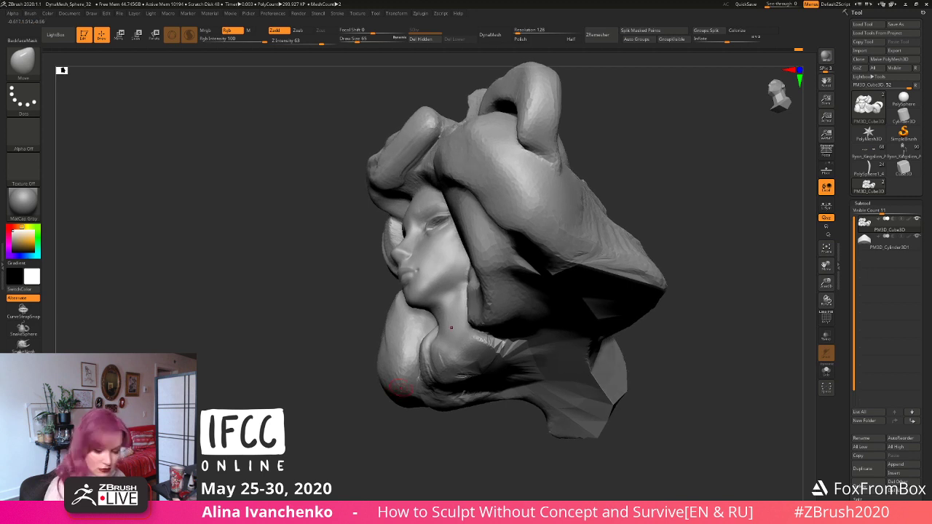
Step: Build up the jaw and lower cheeks beside the mouth with ClayBuildup at draw size 65 and smooth the surface
{"action": "key", "text": "b"}
{"action": "key", "text": "c"}
{"action": "key", "text": "b"}
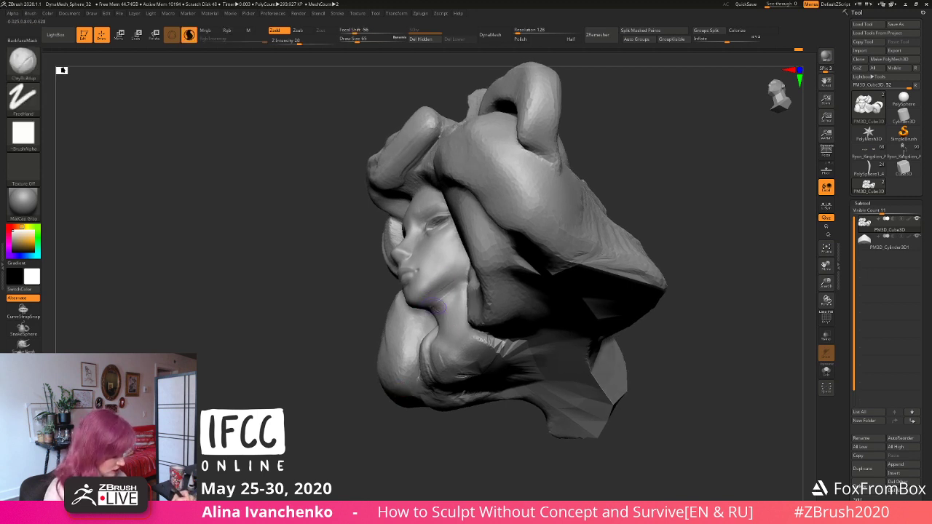
{"action": "key", "text": "shift"}
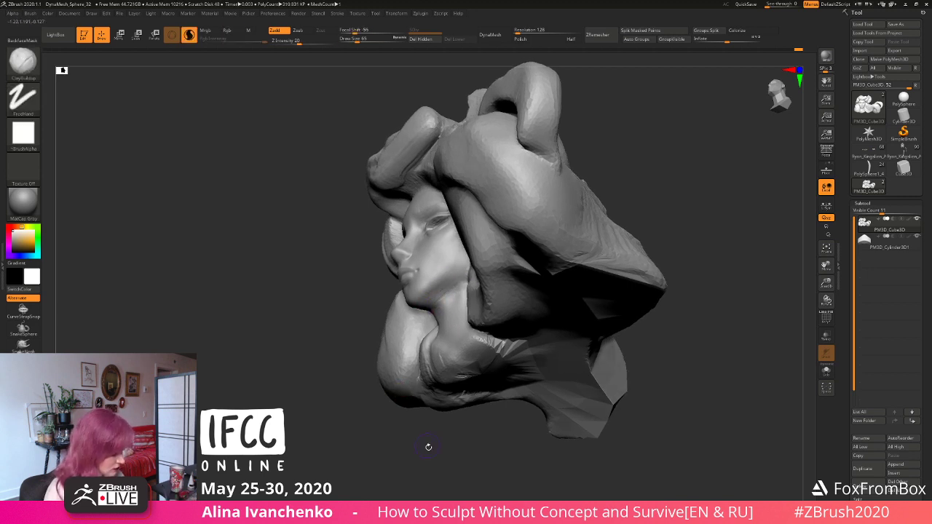
{"action": "left_click_drag", "start_coordinate": [427, 443], "coordinate": [428, 439]}
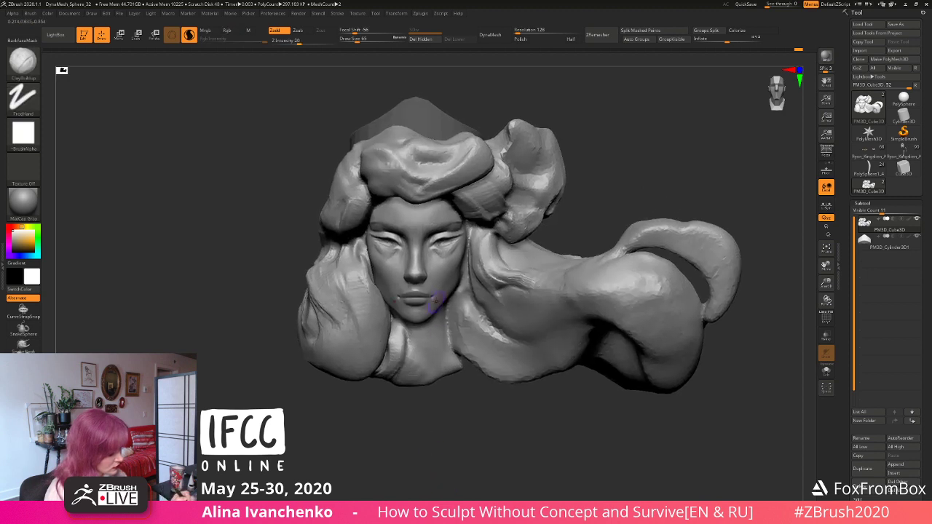
{"action": "left_click_drag", "start_coordinate": [431, 303], "coordinate": [430, 313], "text": "shift"}
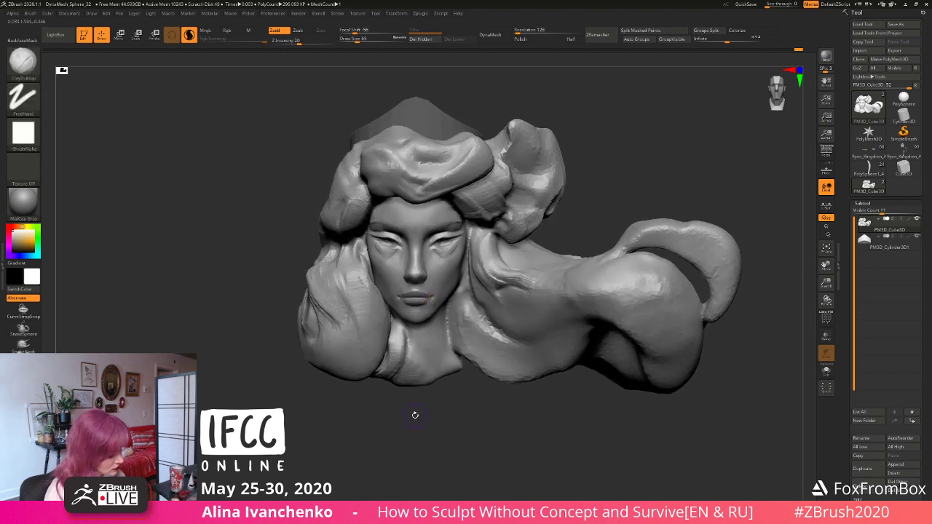
{"action": "mouse_move", "coordinate": [415, 416]}
{"action": "left_mouse_down"}
{"action": "mouse_move", "coordinate": [390, 452]}
{"action": "mouse_move", "coordinate": [373, 455]}
{"action": "left_mouse_up"}
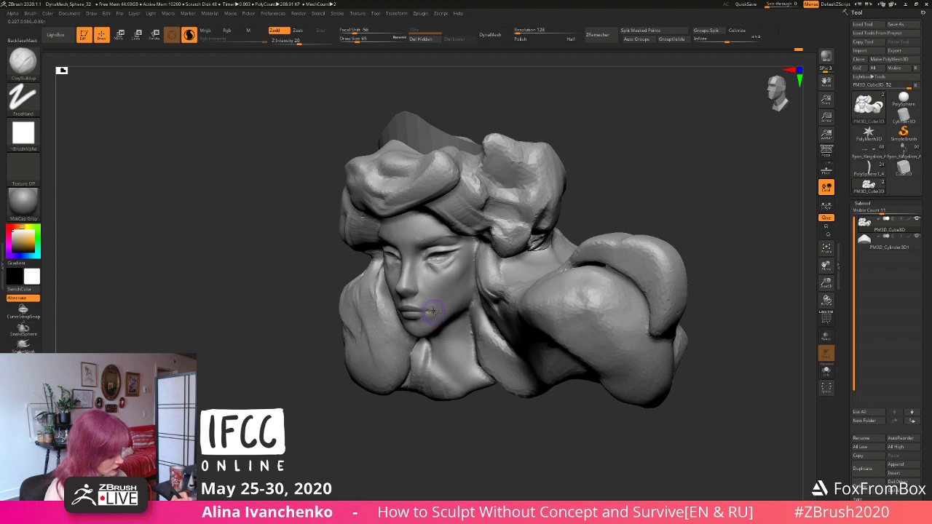
Step: Smooth the surface beside the mouth and refine the outer cheeks with ClayBuildup at draw size 65
{"action": "left_click_drag", "start_coordinate": [425, 321], "coordinate": [430, 330], "text": "shift"}
{"action": "mouse_move", "coordinate": [413, 412]}
{"action": "left_mouse_down"}
{"action": "mouse_move", "coordinate": [380, 450]}
{"action": "mouse_move", "coordinate": [408, 442]}
{"action": "left_mouse_up"}
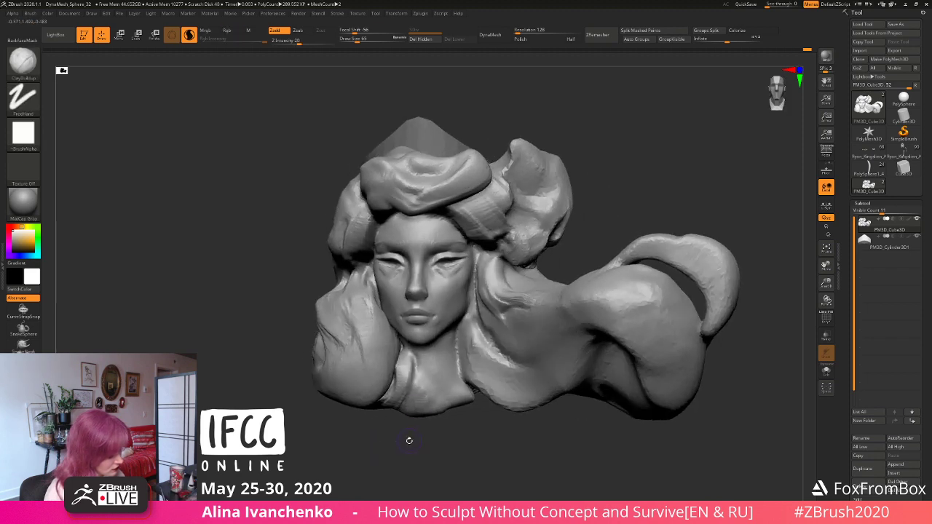
{"action": "key", "text": "shift"}
{"action": "key", "text": "ctrl"}
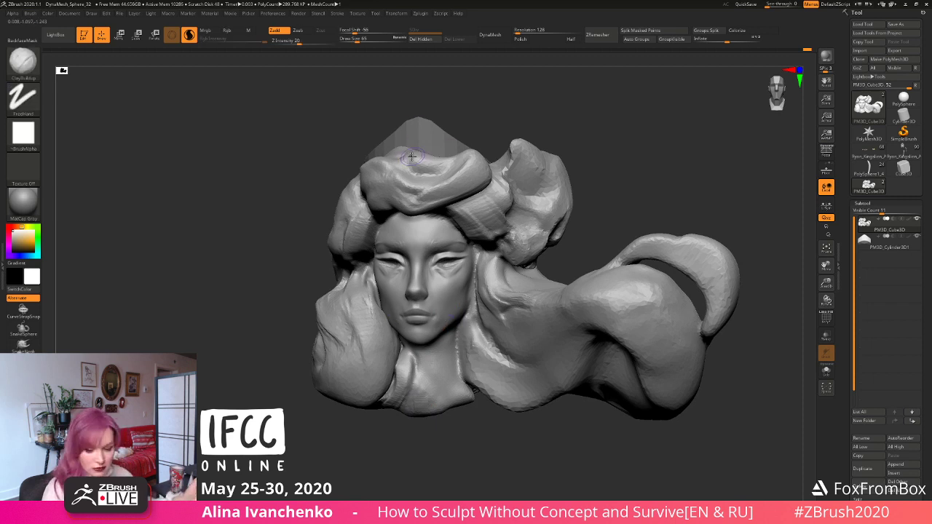
{"action": "left_click_drag", "start_coordinate": [561, 134], "coordinate": [567, 132], "text": "alt"}
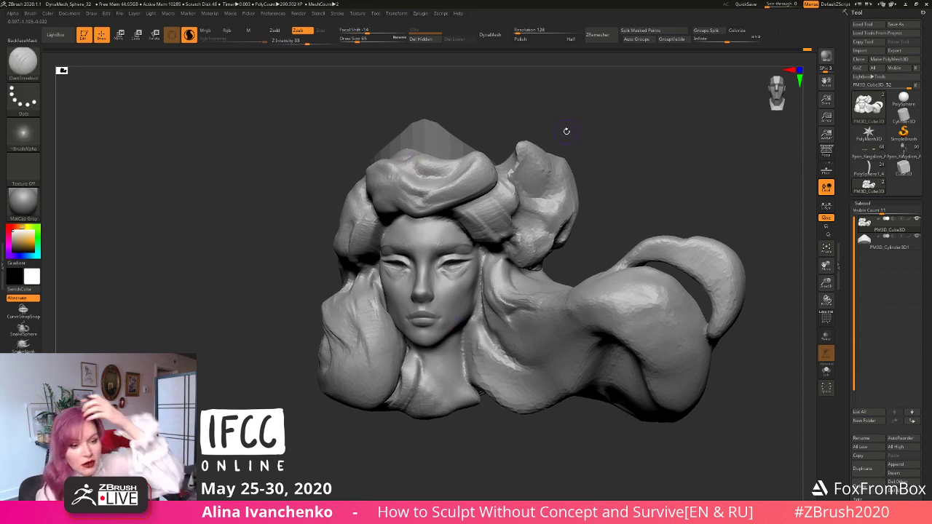
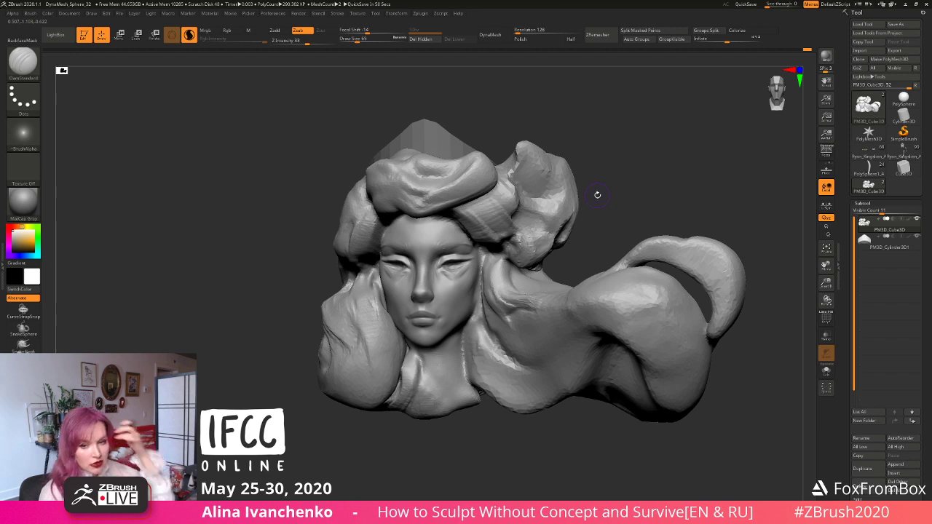
{"action": "mouse_move", "coordinate": [597, 195]}
{"action": "left_mouse_down"}
{"action": "mouse_move", "coordinate": [610, 188]}
{"action": "mouse_move", "coordinate": [560, 206]}
{"action": "left_mouse_up"}
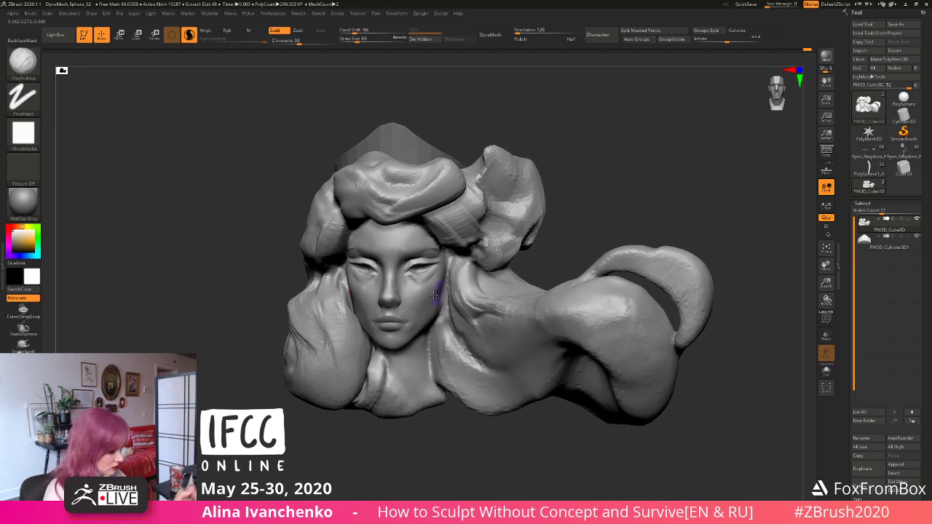
{"action": "mouse_move", "coordinate": [397, 461]}
{"action": "left_mouse_down"}
{"action": "mouse_move", "coordinate": [366, 469]}
{"action": "mouse_move", "coordinate": [408, 464]}
{"action": "mouse_move", "coordinate": [409, 448]}
{"action": "mouse_move", "coordinate": [422, 444]}
{"action": "left_mouse_up"}
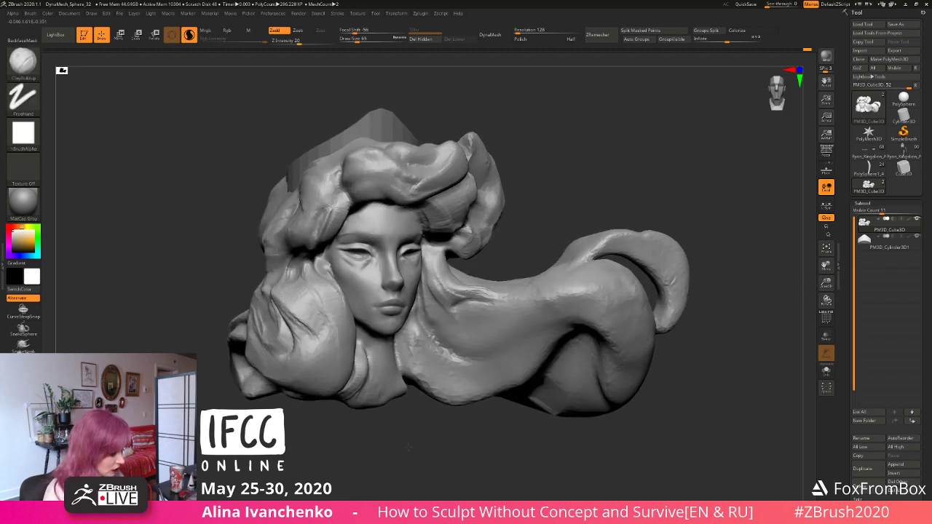
Step: Refine and smooth the lower cheek beside the mouth corner with ClayBuildup at draw size 41
{"action": "left_click", "coordinate": [355, 43]}
{"action": "left_click_drag", "start_coordinate": [479, 99], "coordinate": [512, 112]}
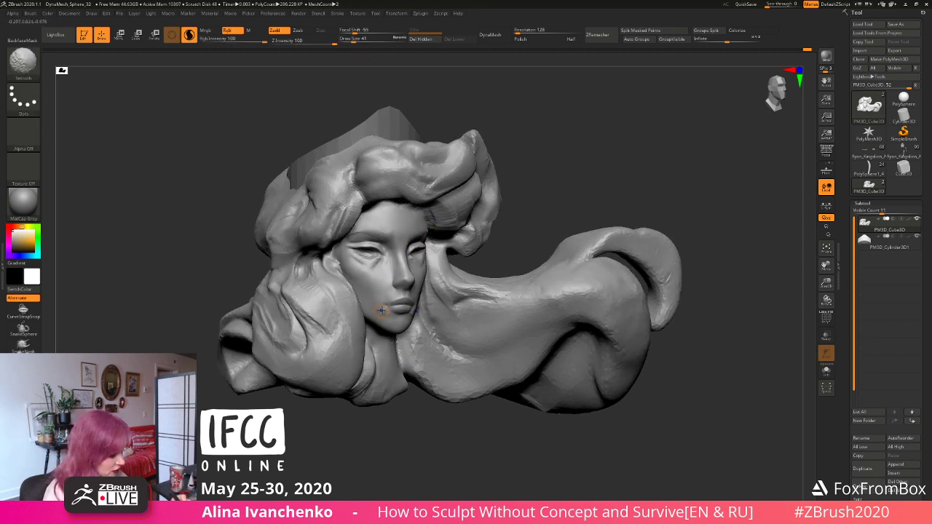
{"action": "mouse_move", "coordinate": [510, 204]}
{"action": "left_mouse_down"}
{"action": "mouse_move", "coordinate": [546, 175]}
{"action": "mouse_move", "coordinate": [535, 185]}
{"action": "left_mouse_up"}
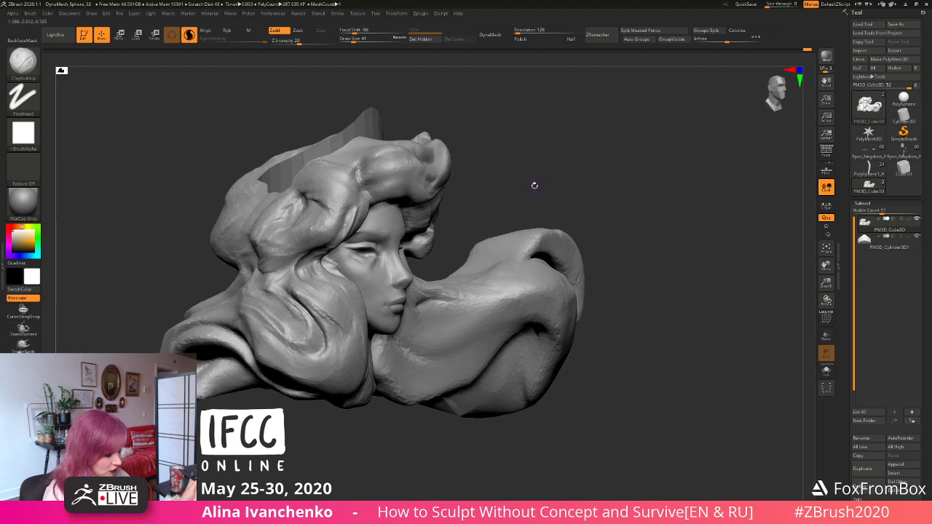
Step: Build up the jaw beside the chin with ClayBuildup at draw size 71 and smooth the strokes
{"action": "left_click_drag", "start_coordinate": [354, 40], "coordinate": [358, 41]}
{"action": "mouse_move", "coordinate": [486, 134]}
{"action": "left_mouse_down"}
{"action": "mouse_move", "coordinate": [521, 150]}
{"action": "mouse_move", "coordinate": [527, 210]}
{"action": "mouse_move", "coordinate": [553, 167]}
{"action": "mouse_move", "coordinate": [582, 170]}
{"action": "mouse_move", "coordinate": [526, 188]}
{"action": "left_mouse_up"}
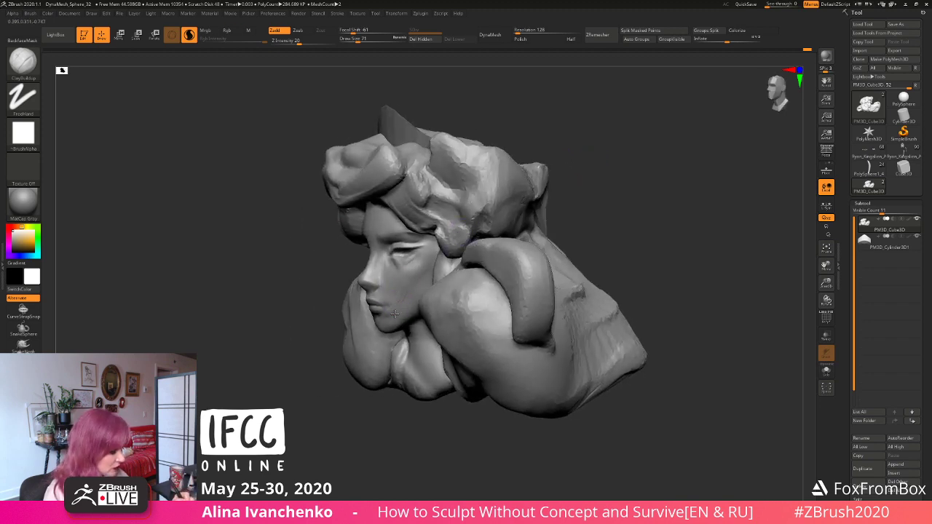
{"action": "key", "text": "shift"}
{"action": "left_click_drag", "start_coordinate": [313, 371], "coordinate": [381, 387]}
{"action": "key", "text": "shift"}
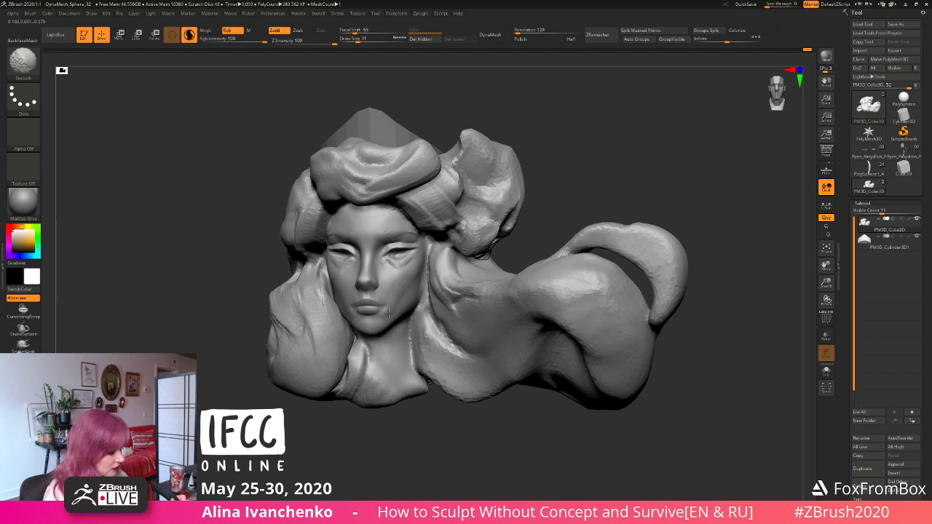
{"action": "left_click_drag", "start_coordinate": [576, 147], "coordinate": [594, 148]}
{"action": "key", "text": "shift"}
Step: Shape the cheeks beside the nose with ClayBuildup and smooth them down toward the mouth
{"action": "left_click_drag", "start_coordinate": [552, 192], "coordinate": [513, 198]}
{"action": "left_click_drag", "start_coordinate": [410, 290], "coordinate": [424, 274], "text": "shift"}
{"action": "left_click_drag", "start_coordinate": [555, 219], "coordinate": [444, 236]}
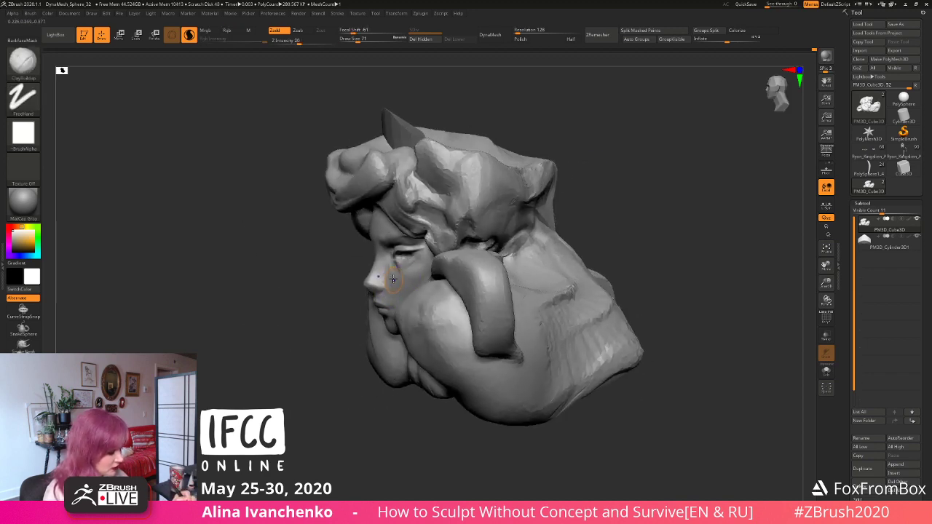
{"action": "left_click_drag", "start_coordinate": [394, 271], "coordinate": [391, 284], "text": "shift"}
{"action": "left_click_drag", "start_coordinate": [369, 364], "coordinate": [386, 357], "text": "shift"}
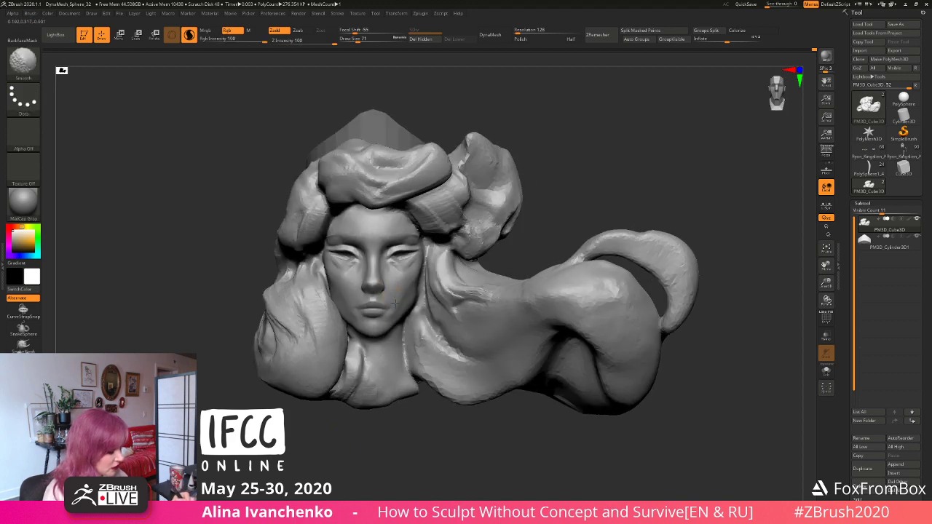
{"action": "left_click_drag", "start_coordinate": [361, 440], "coordinate": [440, 437]}
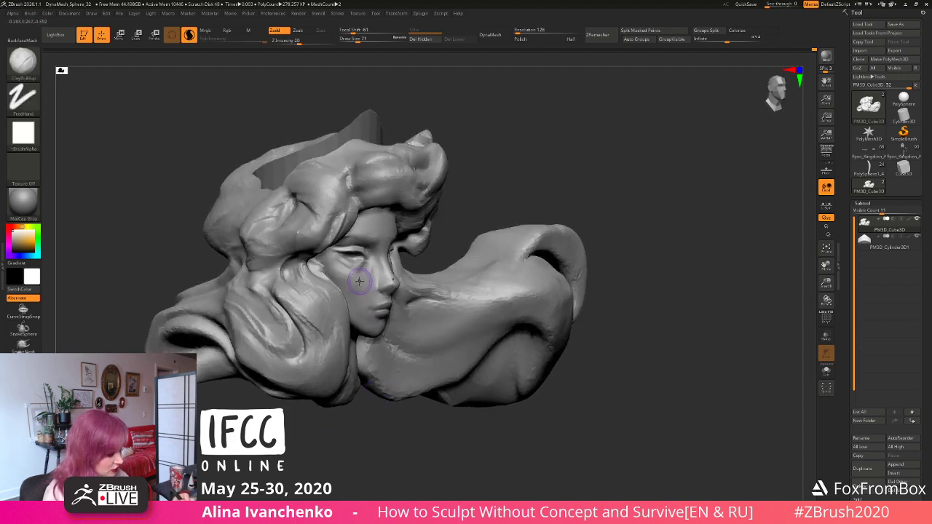
{"action": "key", "text": "shift"}
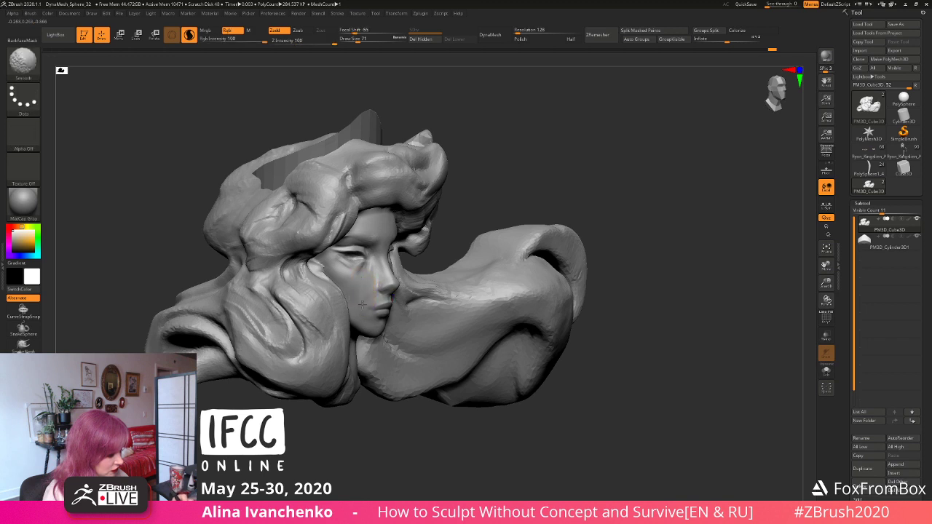
{"action": "left_click_drag", "start_coordinate": [408, 437], "coordinate": [364, 437], "text": "shift"}
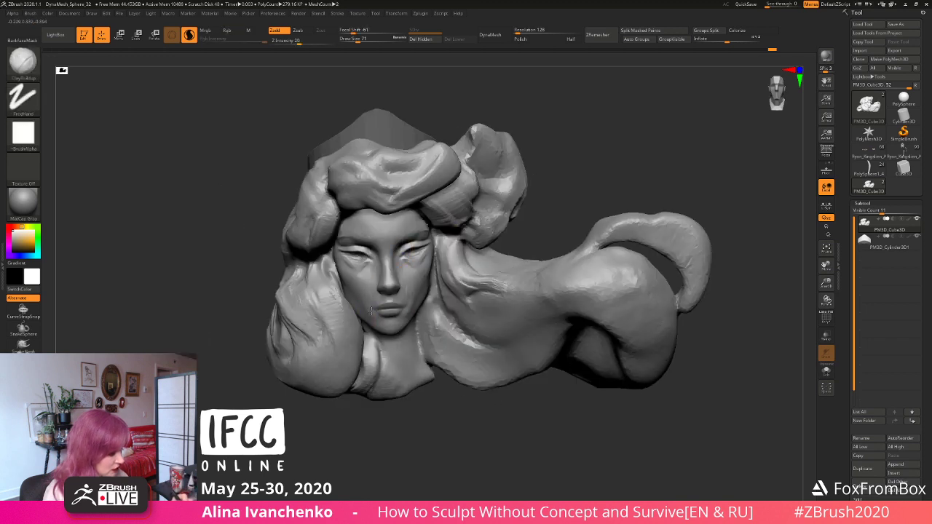
Step: Smooth the lower cheeks into the jawline on both sides of the mouth
{"action": "key", "text": "shift"}
{"action": "key", "text": "shift"}
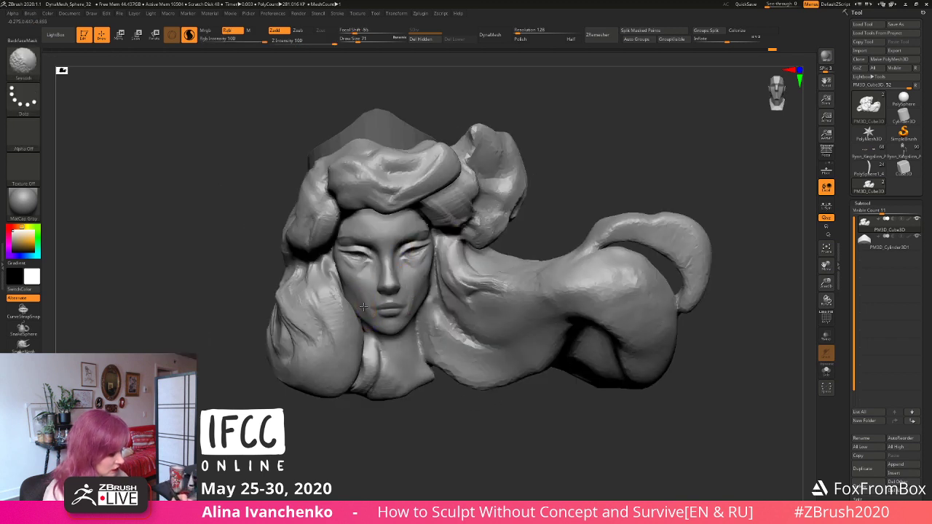
{"action": "left_click_drag", "start_coordinate": [386, 460], "coordinate": [355, 461]}
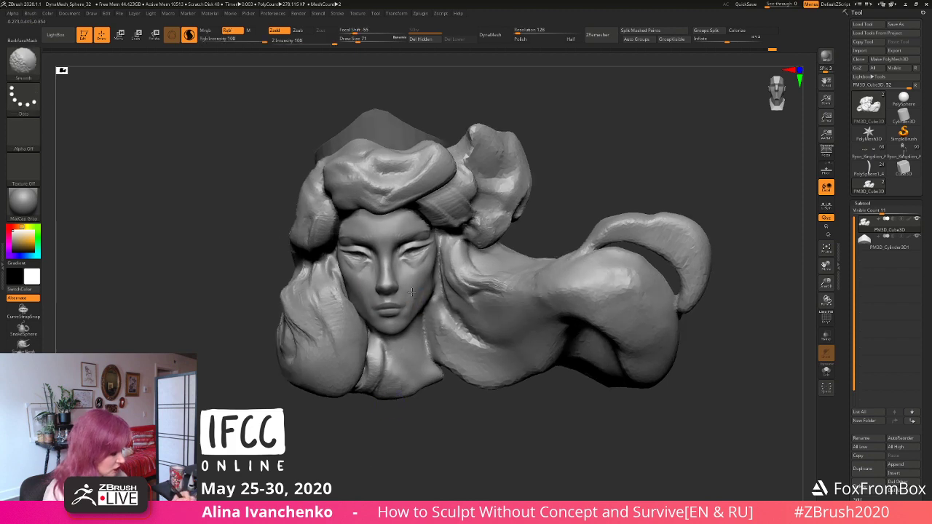
{"action": "left_click_drag", "start_coordinate": [417, 446], "coordinate": [366, 453]}
{"action": "left_click_drag", "start_coordinate": [416, 320], "coordinate": [414, 311], "text": "shift"}
{"action": "left_click_drag", "start_coordinate": [394, 417], "coordinate": [437, 271]}
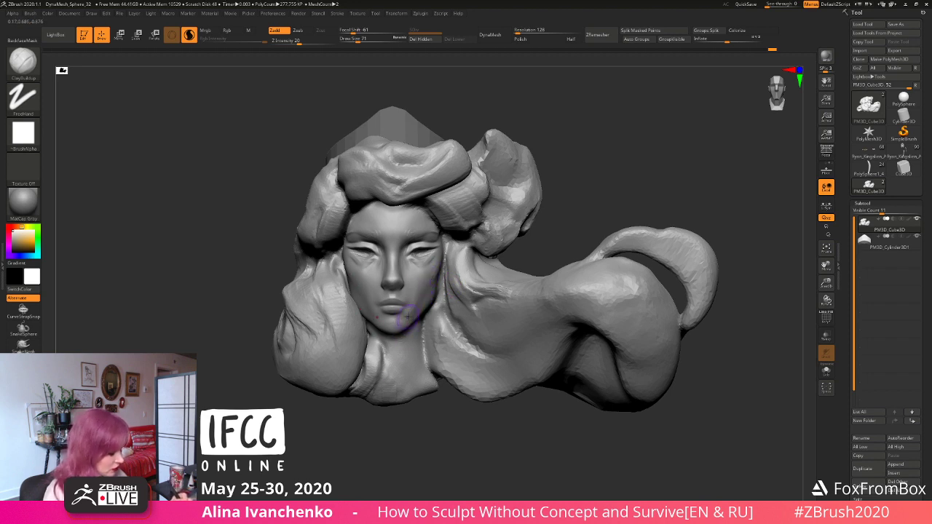
Step: Smooth the area around the mouth corner and upper chin, blending it into the cheek
{"action": "left_click_drag", "start_coordinate": [554, 217], "coordinate": [514, 233]}
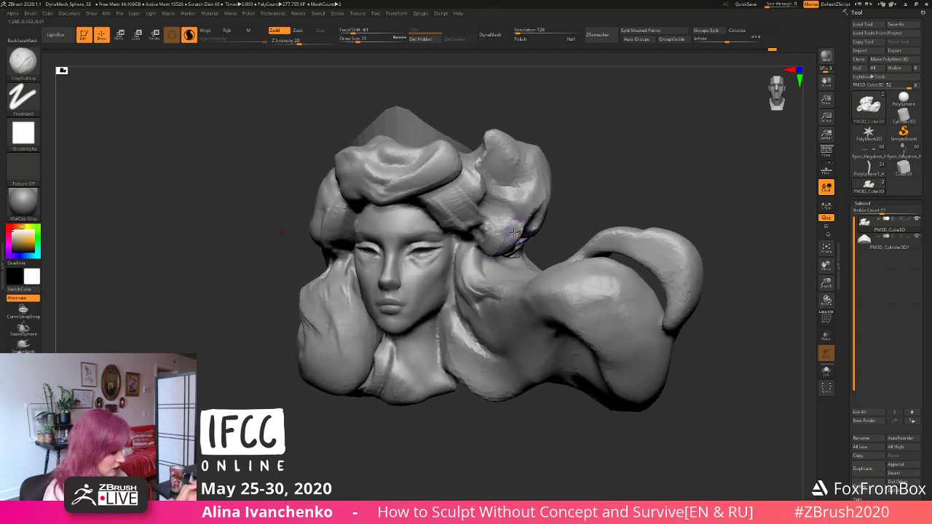
{"action": "left_click_drag", "start_coordinate": [404, 307], "coordinate": [393, 314], "text": "shift"}
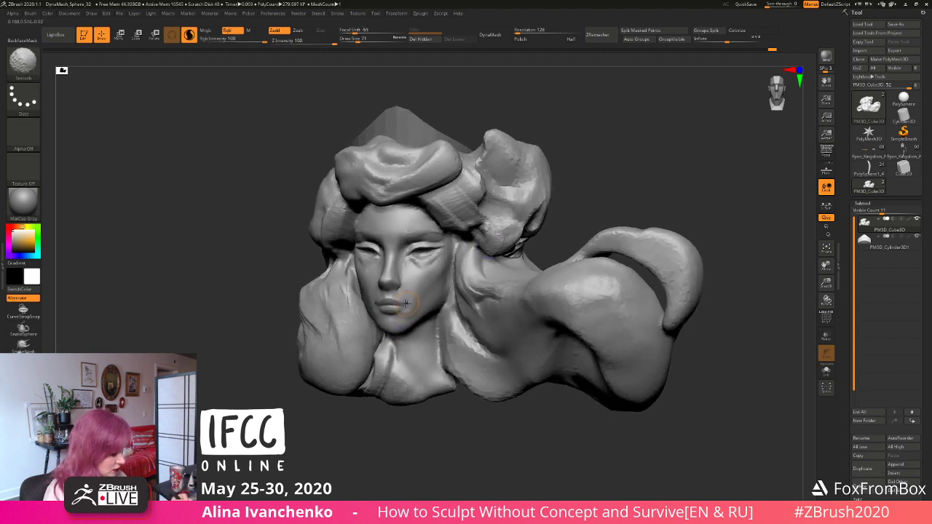
{"action": "left_click_drag", "start_coordinate": [364, 440], "coordinate": [281, 438]}
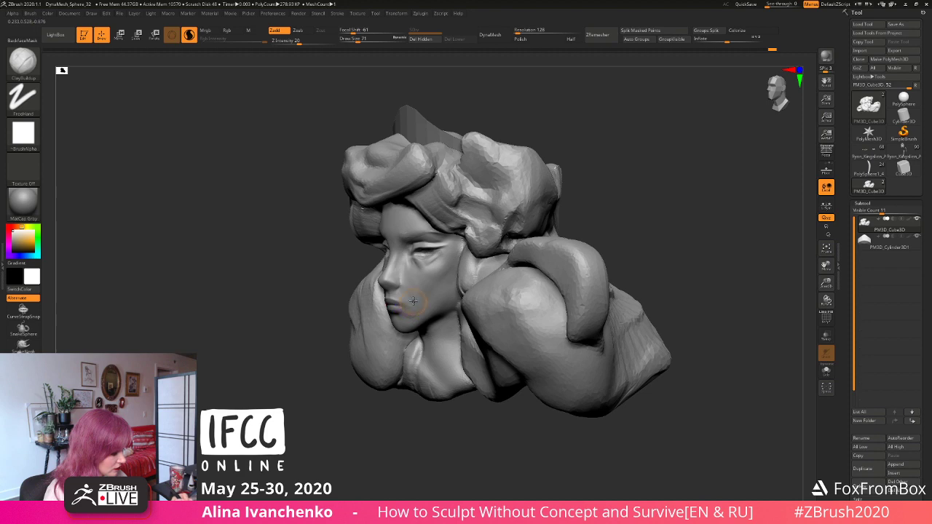
{"action": "left_click_drag", "start_coordinate": [413, 301], "coordinate": [416, 308], "text": "shift"}
{"action": "mouse_move", "coordinate": [368, 419]}
{"action": "left_mouse_down"}
{"action": "mouse_move", "coordinate": [337, 429]}
{"action": "mouse_move", "coordinate": [466, 419]}
{"action": "left_mouse_up"}
{"action": "left_click_drag", "start_coordinate": [537, 281], "coordinate": [417, 299]}
{"action": "left_click_drag", "start_coordinate": [369, 405], "coordinate": [360, 420]}
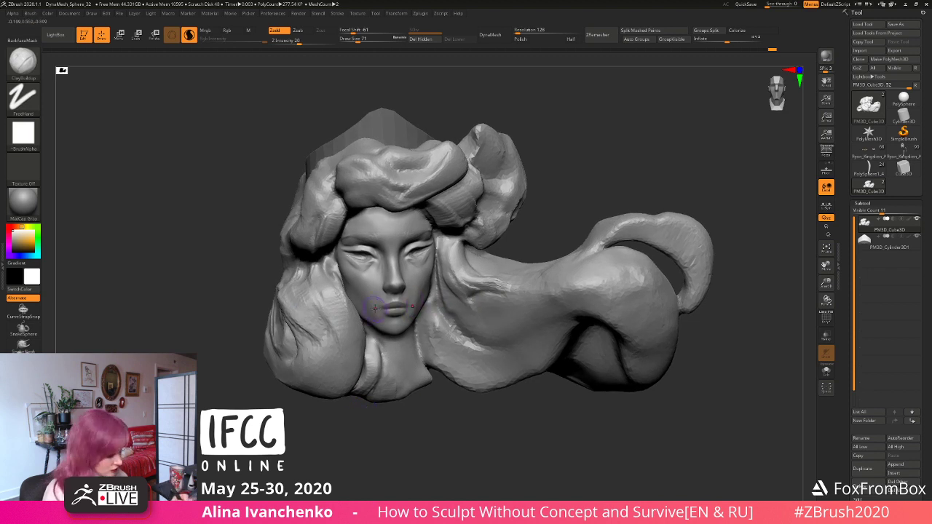
Step: Build up the lips and mouth corners with ClayBuildup at draw size 71
{"action": "left_click_drag", "start_coordinate": [378, 314], "coordinate": [388, 316]}
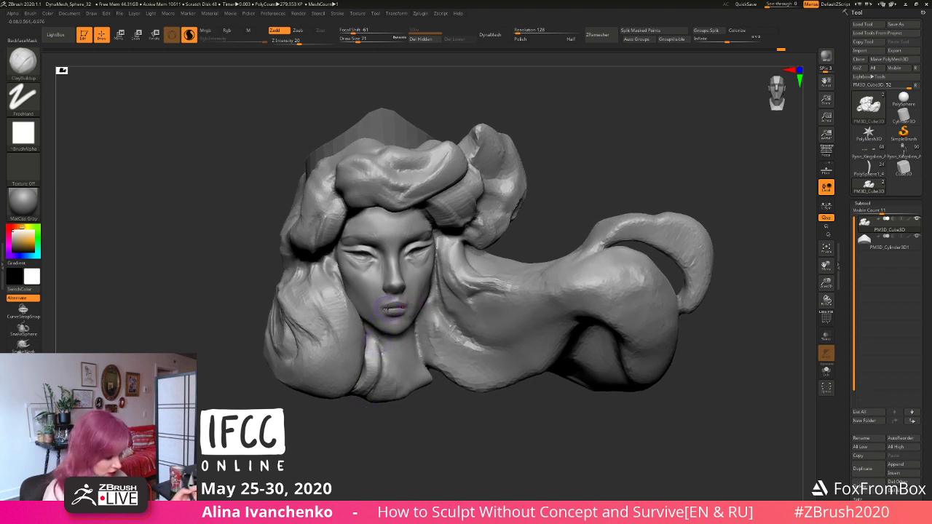
{"action": "left_click_drag", "start_coordinate": [378, 314], "coordinate": [379, 309]}
{"action": "mouse_move", "coordinate": [362, 426]}
{"action": "left_mouse_down"}
{"action": "mouse_move", "coordinate": [360, 445]}
{"action": "mouse_move", "coordinate": [364, 429]}
{"action": "mouse_move", "coordinate": [381, 425]}
{"action": "mouse_move", "coordinate": [353, 468]}
{"action": "mouse_move", "coordinate": [376, 410]}
{"action": "mouse_move", "coordinate": [374, 433]}
{"action": "mouse_move", "coordinate": [382, 364]}
{"action": "left_mouse_up"}
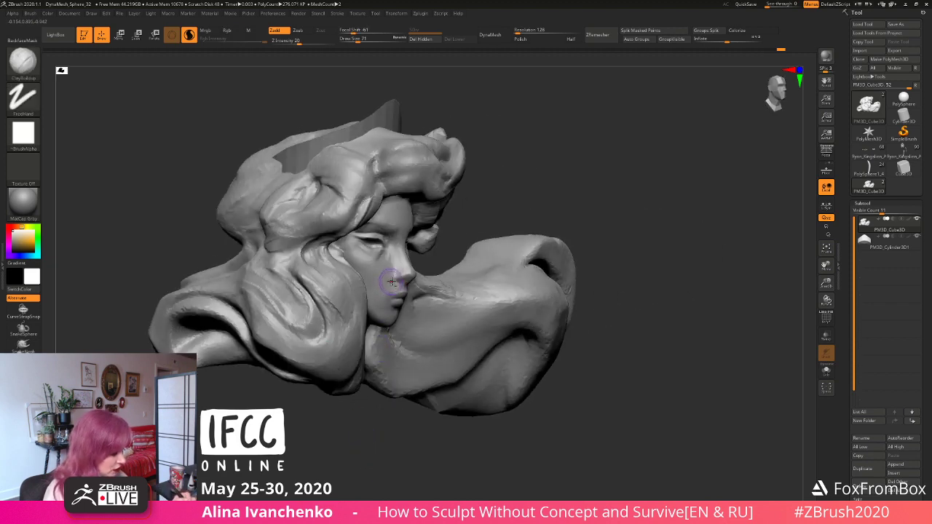
{"action": "mouse_move", "coordinate": [358, 439]}
{"action": "left_mouse_down"}
{"action": "mouse_move", "coordinate": [339, 434]}
{"action": "mouse_move", "coordinate": [362, 427]}
{"action": "left_mouse_up"}
Step: Smooth beside the mouth and switch to the DamStandard brush to refine the mouth corners
{"action": "key", "text": "shift"}
{"action": "key", "text": "ctrl"}
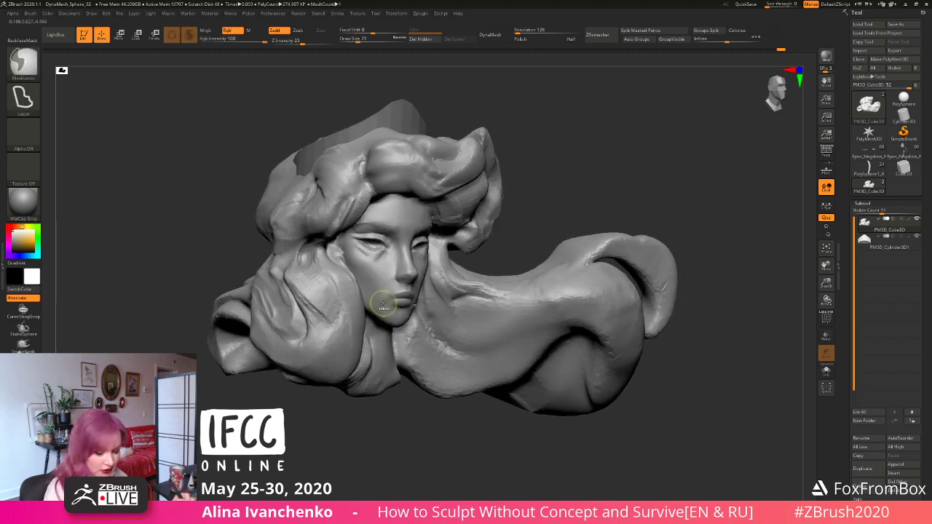
{"action": "key", "text": "b"}
{"action": "key", "text": "d"}
{"action": "key", "text": "s"}
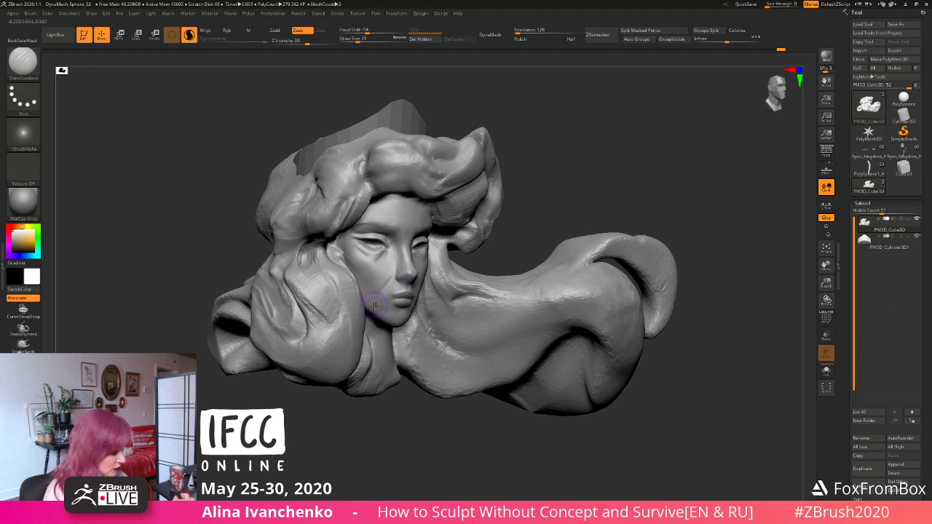
{"action": "left_click_drag", "start_coordinate": [347, 426], "coordinate": [333, 452]}
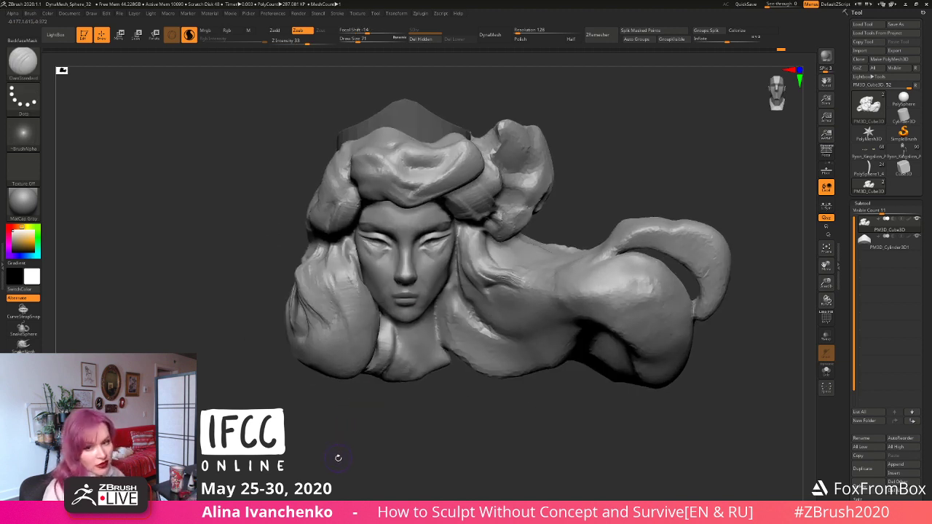
{"action": "key", "text": "ctrl"}
{"action": "left_click_drag", "start_coordinate": [352, 435], "coordinate": [408, 426]}
{"action": "mouse_move", "coordinate": [356, 409]}
{"action": "left_mouse_down"}
{"action": "mouse_move", "coordinate": [342, 409]}
{"action": "mouse_move", "coordinate": [349, 434]}
{"action": "left_mouse_up"}
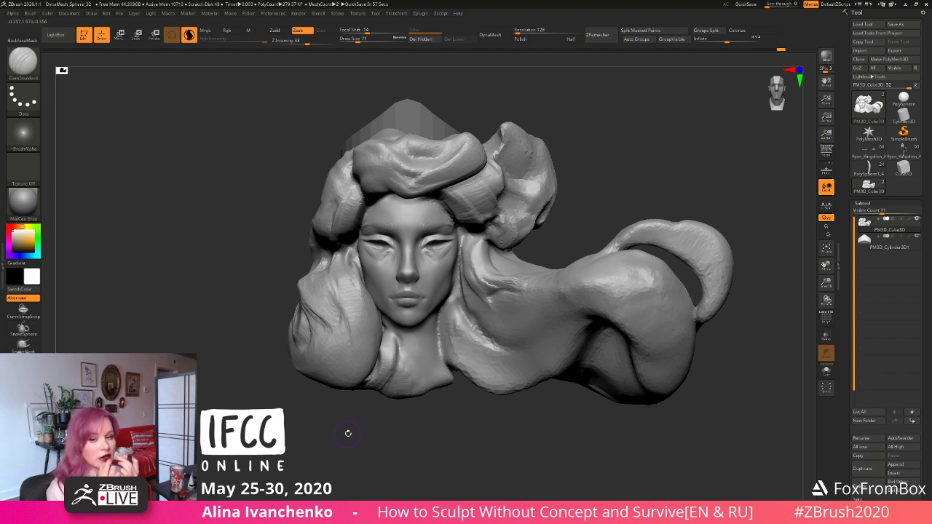
{"action": "left_click_drag", "start_coordinate": [348, 434], "coordinate": [397, 458]}
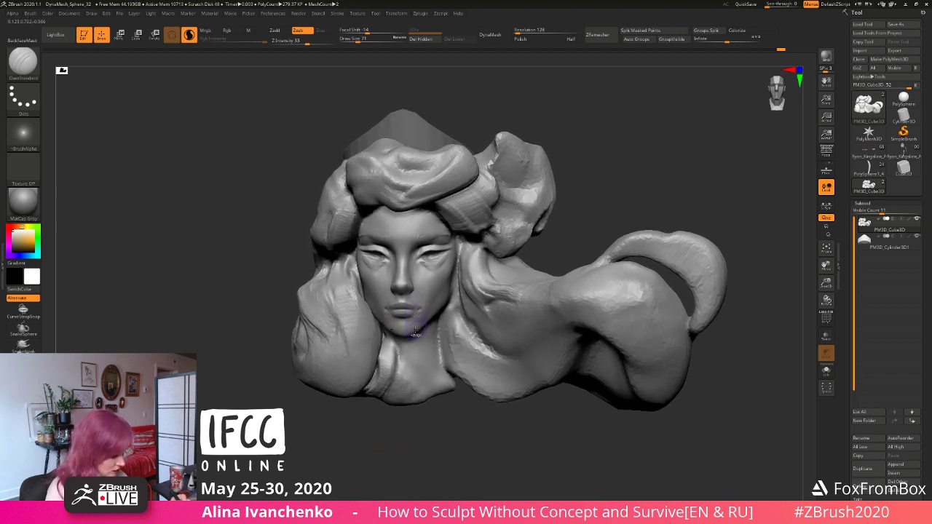
Step: Define the lip line and mouth corners with DamStandard at draw size 71 and smooth below the chin
{"action": "right_click_drag", "start_coordinate": [415, 333], "coordinate": [386, 309]}
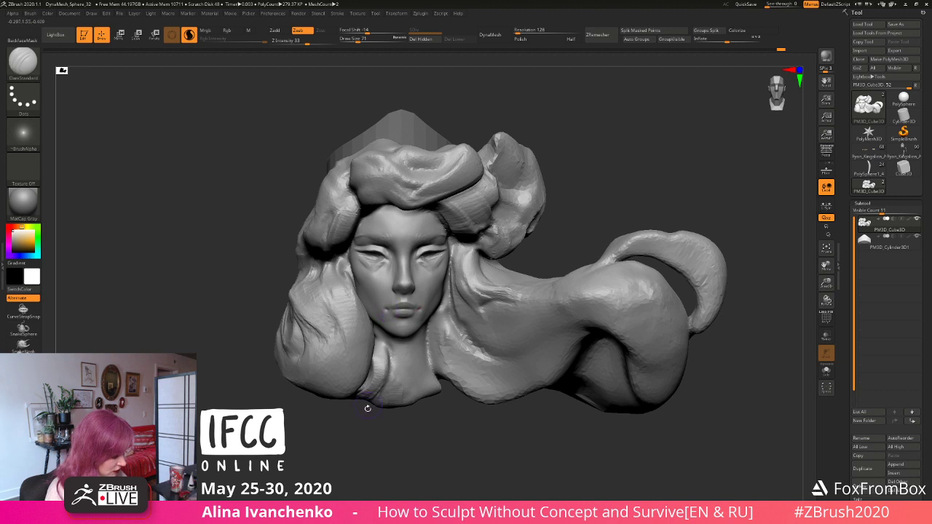
{"action": "left_click_drag", "start_coordinate": [368, 409], "coordinate": [403, 315]}
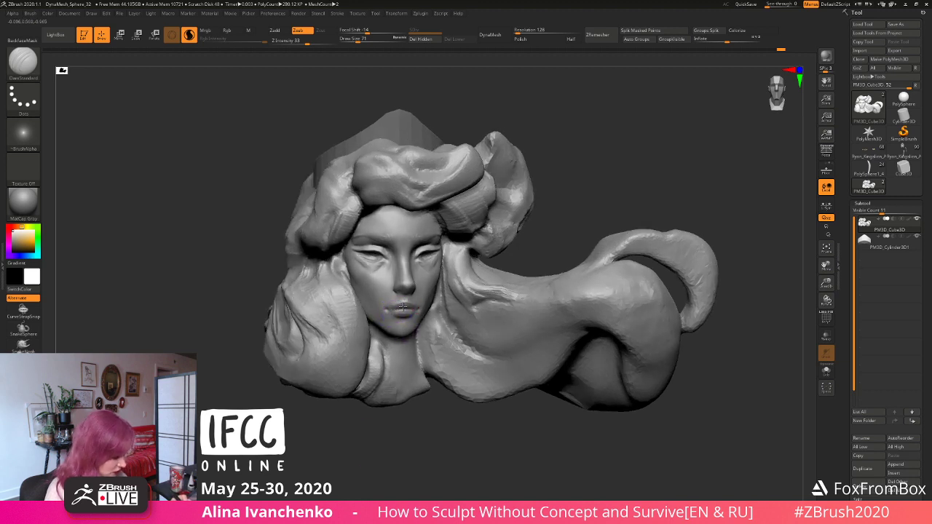
{"action": "mouse_move", "coordinate": [364, 457]}
{"action": "left_mouse_down"}
{"action": "mouse_move", "coordinate": [351, 463]}
{"action": "mouse_move", "coordinate": [395, 376]}
{"action": "left_mouse_up"}
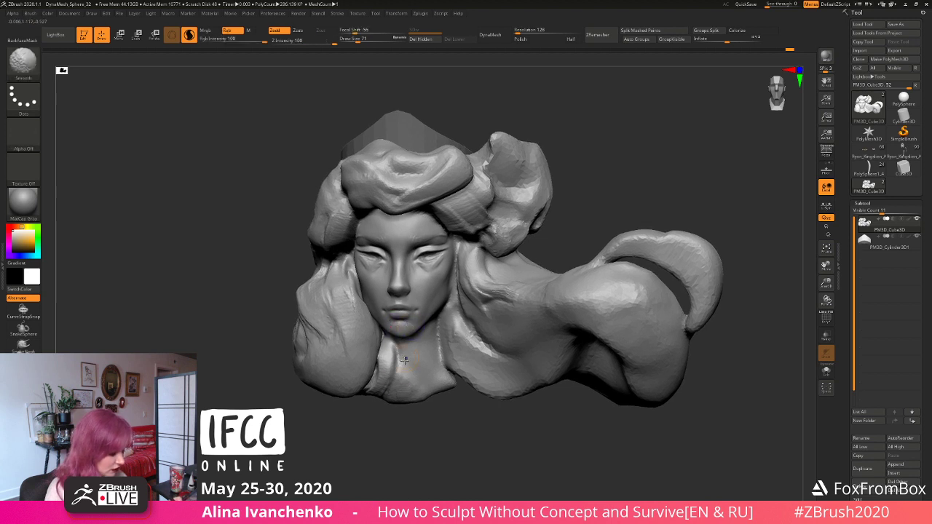
{"action": "mouse_move", "coordinate": [373, 459]}
{"action": "left_mouse_down"}
{"action": "mouse_move", "coordinate": [376, 450]}
{"action": "mouse_move", "coordinate": [366, 462]}
{"action": "mouse_move", "coordinate": [409, 307]}
{"action": "left_mouse_up"}
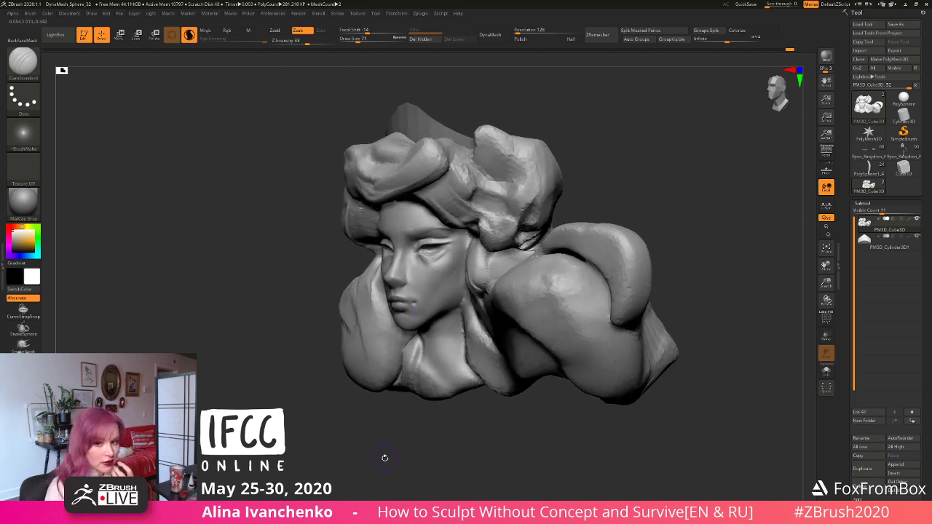
Step: Carve the crease between the chin and neck with DamStandard, and switch back to the ClayBuildup brush
{"action": "mouse_move", "coordinate": [384, 459]}
{"action": "left_mouse_down"}
{"action": "mouse_move", "coordinate": [354, 439]}
{"action": "mouse_move", "coordinate": [402, 334]}
{"action": "left_mouse_up"}
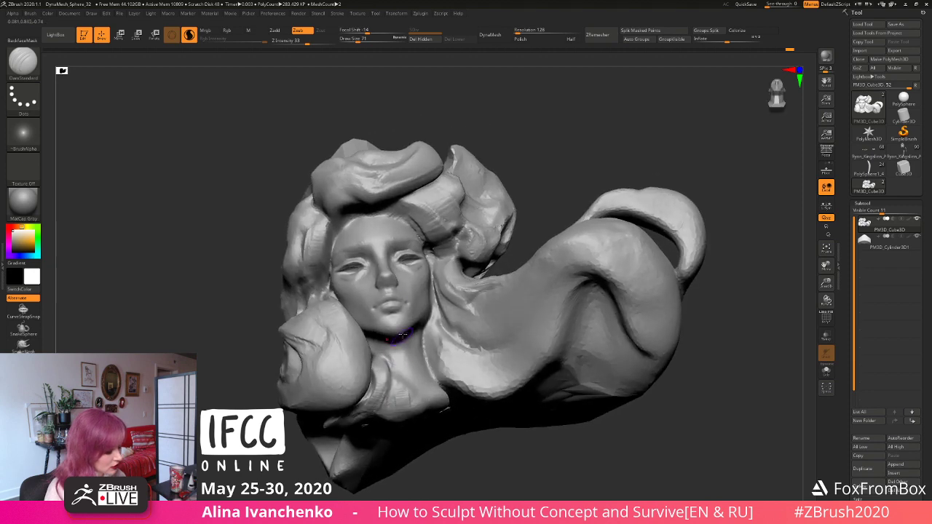
{"action": "mouse_move", "coordinate": [551, 138]}
{"action": "left_mouse_down"}
{"action": "mouse_move", "coordinate": [427, 209]}
{"action": "mouse_move", "coordinate": [387, 451]}
{"action": "mouse_move", "coordinate": [395, 454]}
{"action": "mouse_move", "coordinate": [384, 464]}
{"action": "mouse_move", "coordinate": [356, 455]}
{"action": "mouse_move", "coordinate": [378, 418]}
{"action": "mouse_move", "coordinate": [386, 452]}
{"action": "mouse_move", "coordinate": [393, 437]}
{"action": "mouse_move", "coordinate": [403, 465]}
{"action": "mouse_move", "coordinate": [402, 439]}
{"action": "left_mouse_up"}
{"action": "key", "text": "b"}
{"action": "key", "text": "c"}
{"action": "key", "text": "b"}
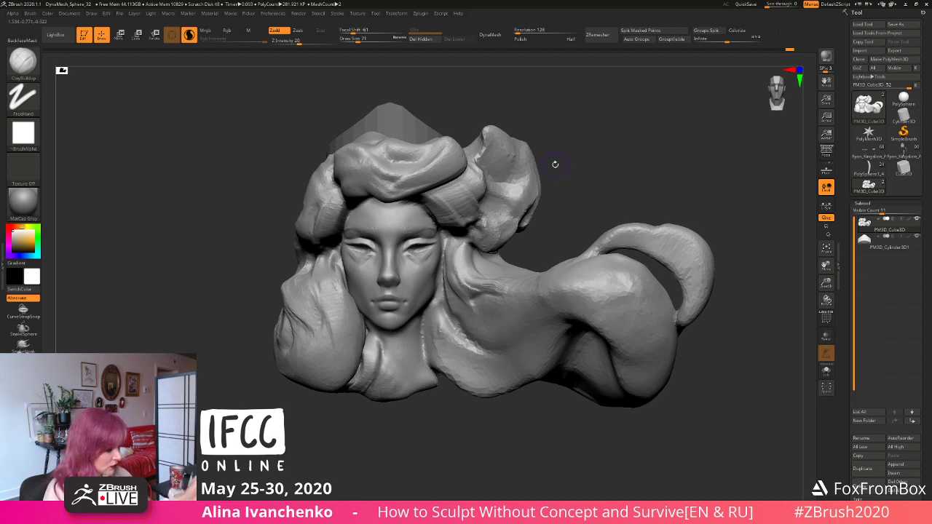
Step: Refine the forehead and brow area with ClayBuildup at draw size 71 and smooth the forehead above the eye
{"action": "left_click_drag", "start_coordinate": [555, 164], "coordinate": [404, 210]}
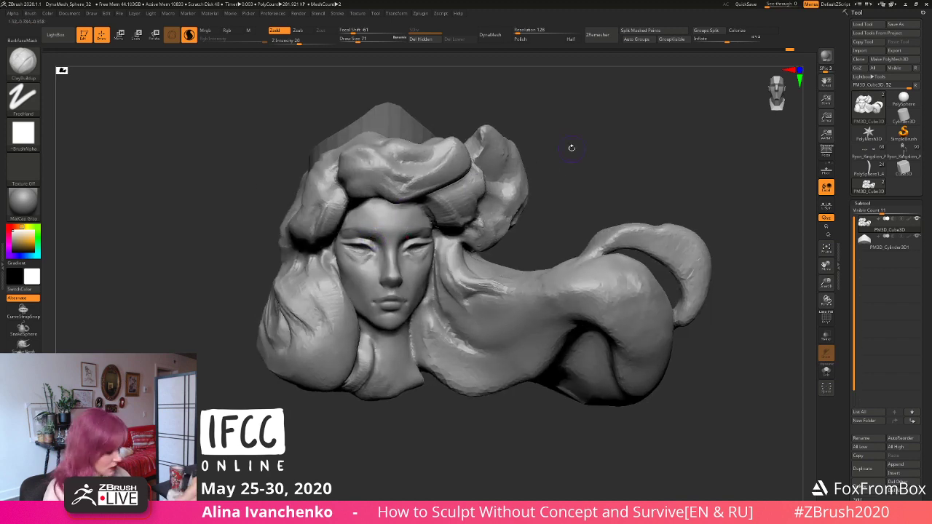
{"action": "left_click_drag", "start_coordinate": [570, 145], "coordinate": [373, 234]}
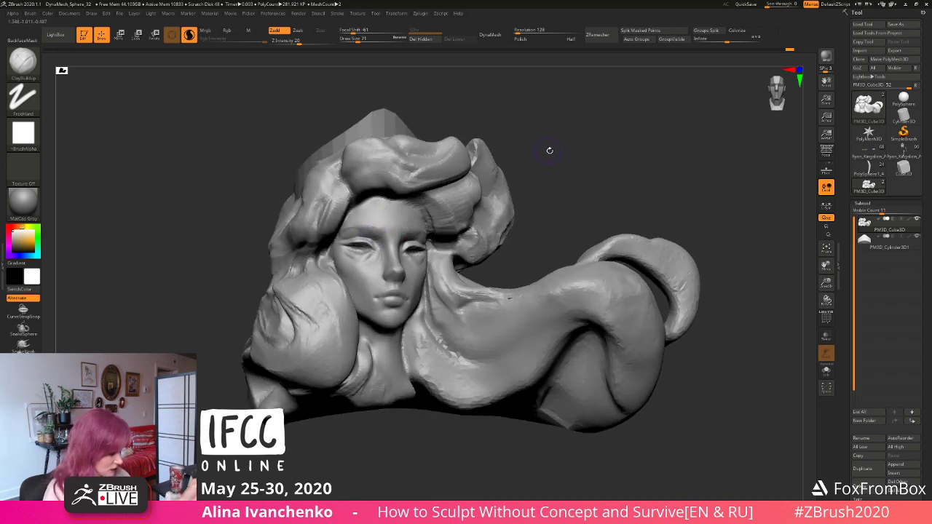
{"action": "left_click_drag", "start_coordinate": [549, 150], "coordinate": [421, 209]}
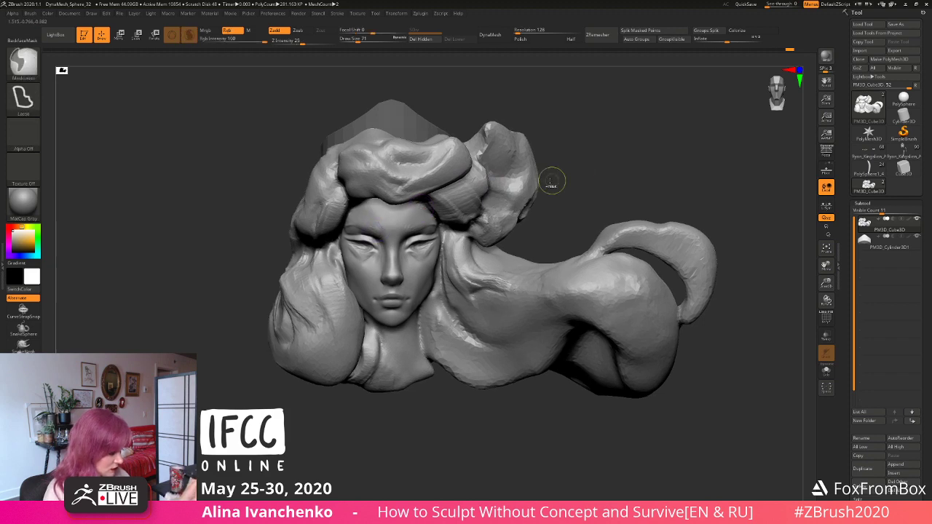
{"action": "left_click_drag", "start_coordinate": [551, 181], "coordinate": [364, 228]}
{"action": "key", "text": "shift"}
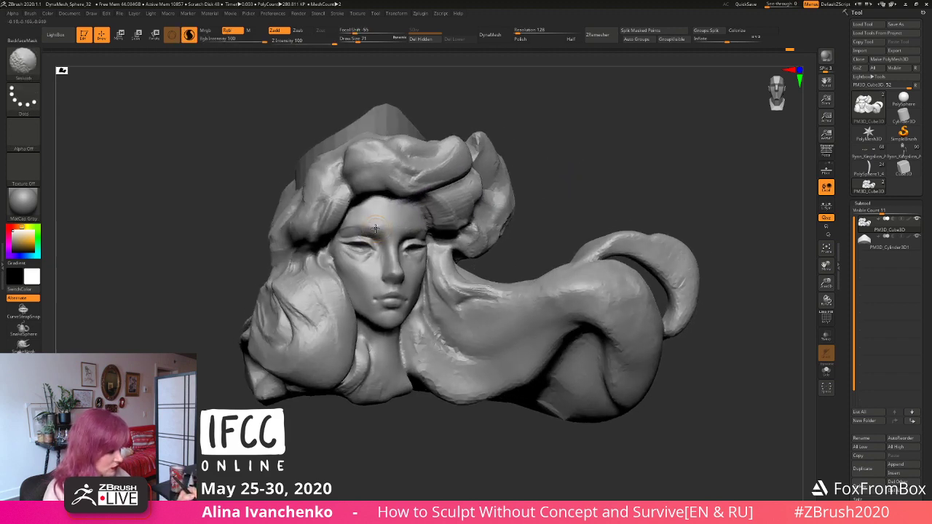
Step: Adjust the face contour and neck with the Move brush at draw size 71, and smooth along the jaw
{"action": "mouse_move", "coordinate": [546, 150]}
{"action": "left_mouse_down"}
{"action": "mouse_move", "coordinate": [575, 151]}
{"action": "mouse_move", "coordinate": [550, 185]}
{"action": "left_mouse_up"}
{"action": "key", "text": "b"}
{"action": "key", "text": "m"}
{"action": "key", "text": "v"}
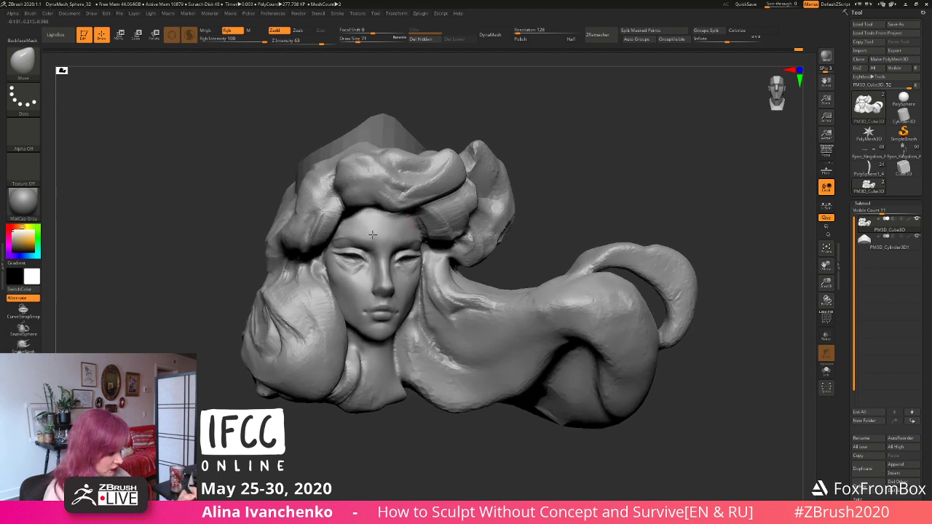
{"action": "left_click_drag", "start_coordinate": [596, 147], "coordinate": [555, 168]}
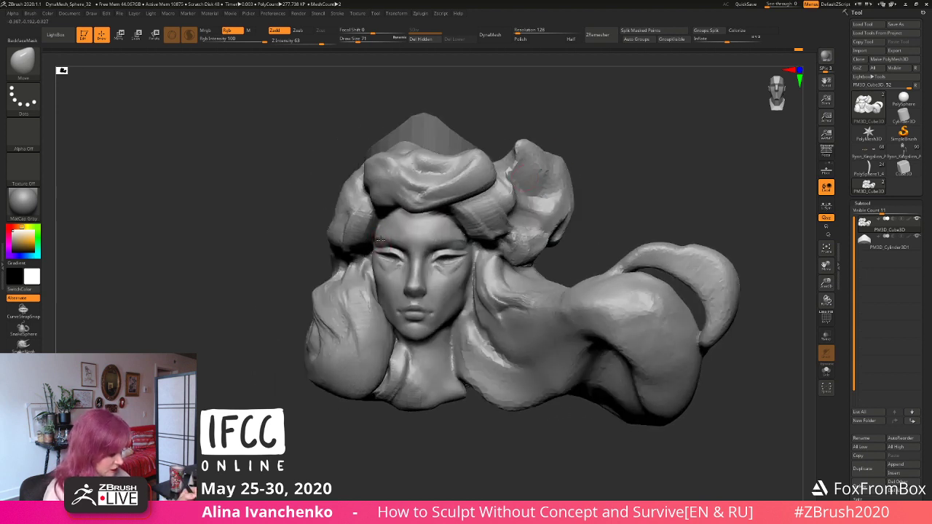
{"action": "left_click_drag", "start_coordinate": [596, 168], "coordinate": [602, 179]}
{"action": "left_click_drag", "start_coordinate": [319, 455], "coordinate": [380, 447], "text": "shift"}
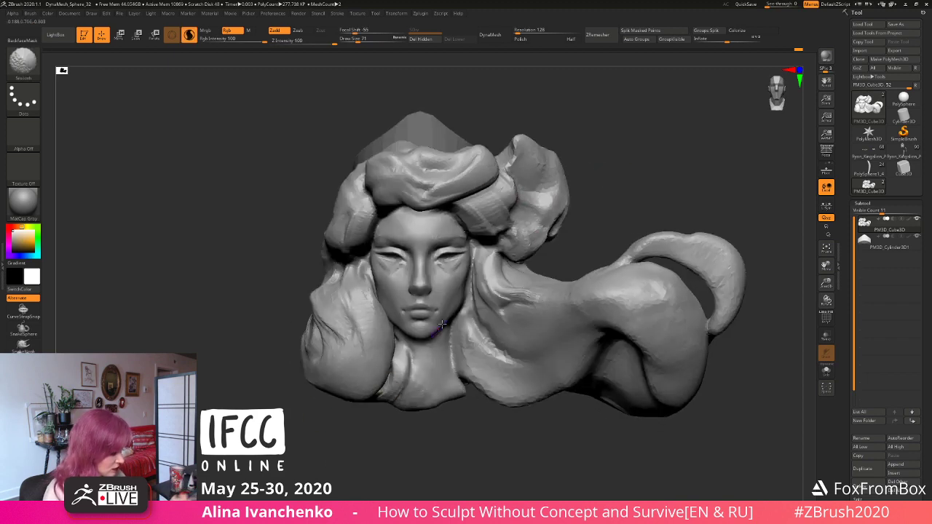
{"action": "left_click_drag", "start_coordinate": [593, 186], "coordinate": [587, 194]}
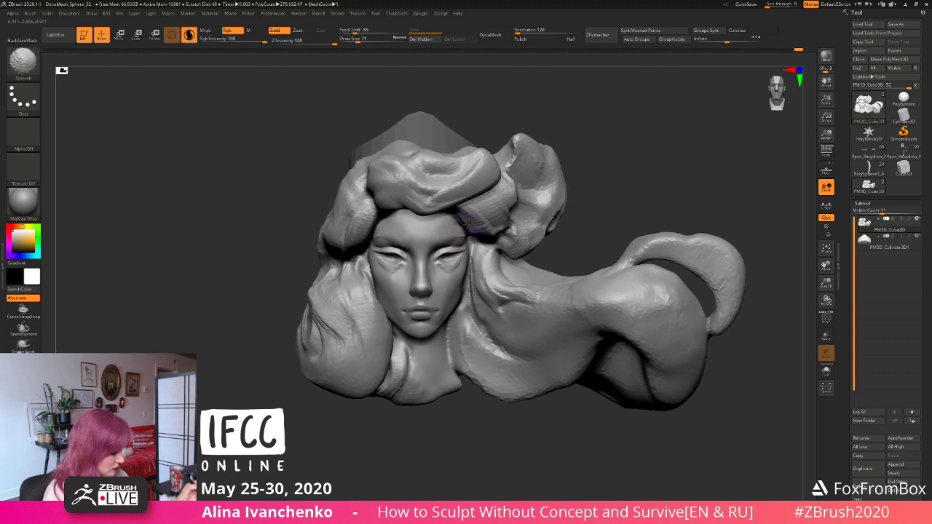
{"action": "mouse_move", "coordinate": [575, 155]}
{"action": "left_mouse_down"}
{"action": "mouse_move", "coordinate": [561, 141]}
{"action": "mouse_move", "coordinate": [576, 144]}
{"action": "left_mouse_up"}
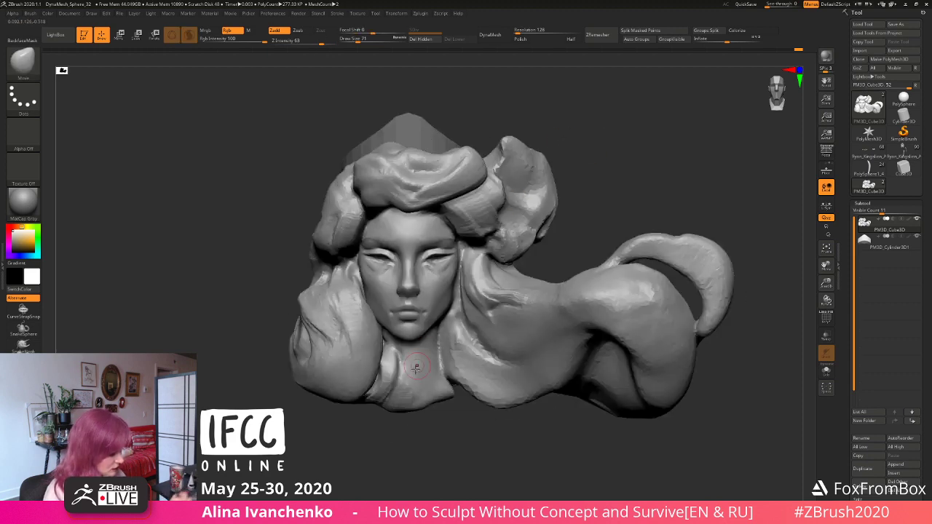
{"action": "left_click_drag", "start_coordinate": [418, 417], "coordinate": [402, 405]}
{"action": "mouse_move", "coordinate": [416, 447]}
{"action": "left_mouse_down"}
{"action": "mouse_move", "coordinate": [385, 454]}
{"action": "mouse_move", "coordinate": [426, 455]}
{"action": "mouse_move", "coordinate": [411, 448]}
{"action": "mouse_move", "coordinate": [410, 457]}
{"action": "mouse_move", "coordinate": [419, 449]}
{"action": "left_mouse_up"}
Step: Sharpen the lips and nostril with the DamStandard brush at draw size 33
{"action": "key", "text": "b"}
{"action": "key", "text": "d"}
{"action": "key", "text": "s"}
{"action": "left_click", "coordinate": [353, 39]}
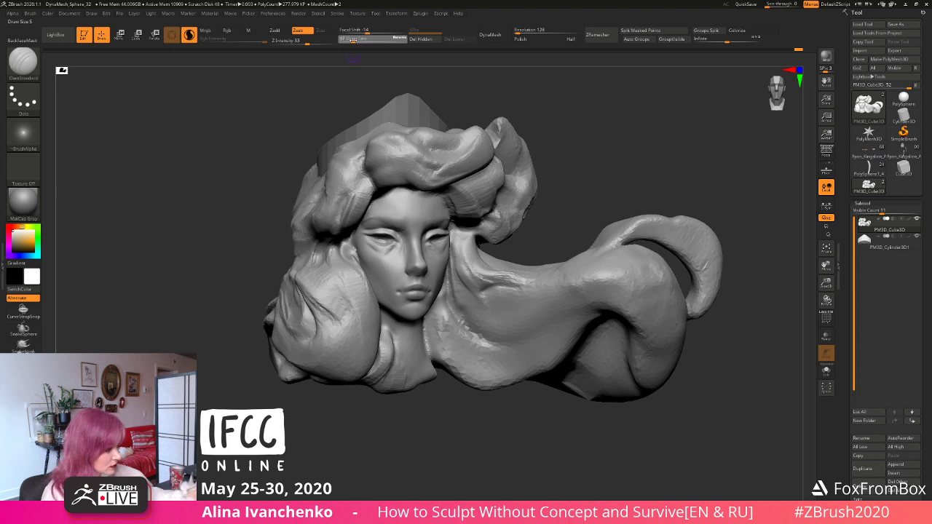
{"action": "mouse_move", "coordinate": [564, 101]}
{"action": "left_mouse_down"}
{"action": "mouse_move", "coordinate": [412, 295]}
{"action": "mouse_move", "coordinate": [417, 319]}
{"action": "left_mouse_up"}
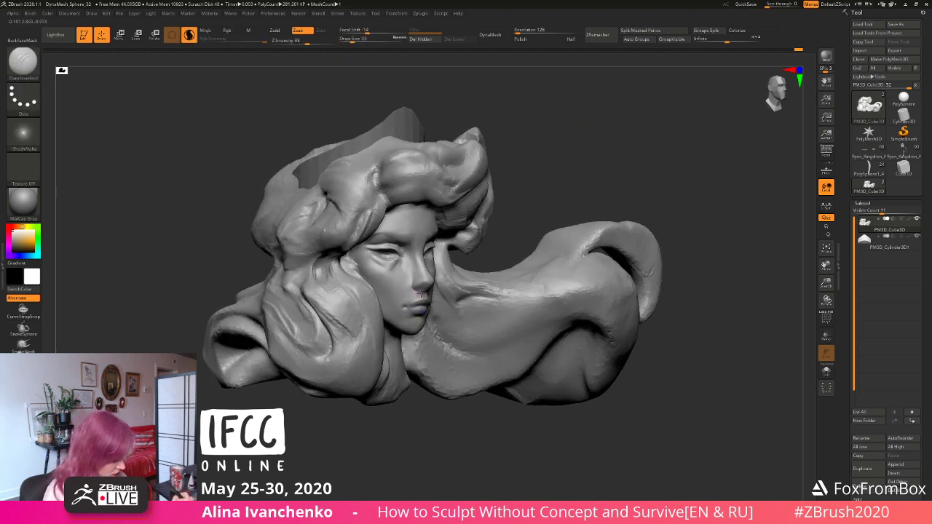
{"action": "left_click_drag", "start_coordinate": [393, 410], "coordinate": [472, 233]}
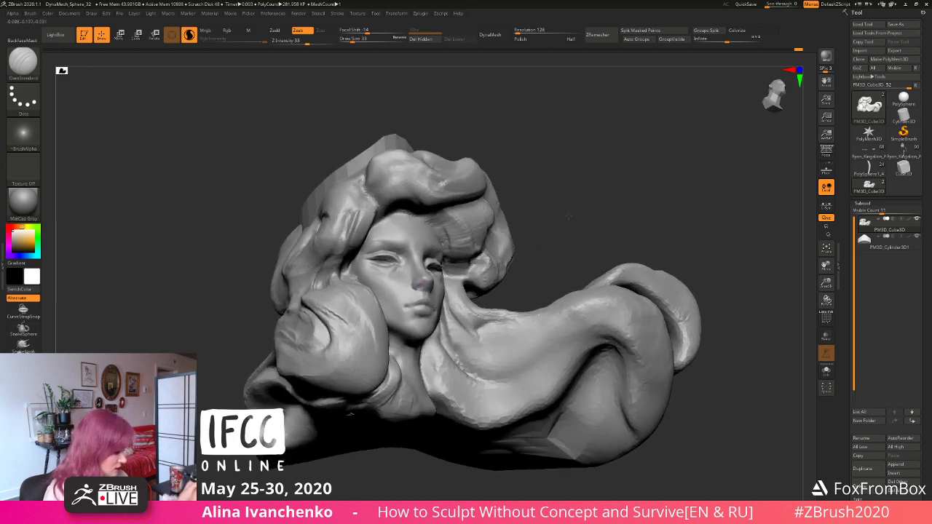
{"action": "left_click_drag", "start_coordinate": [568, 216], "coordinate": [470, 255]}
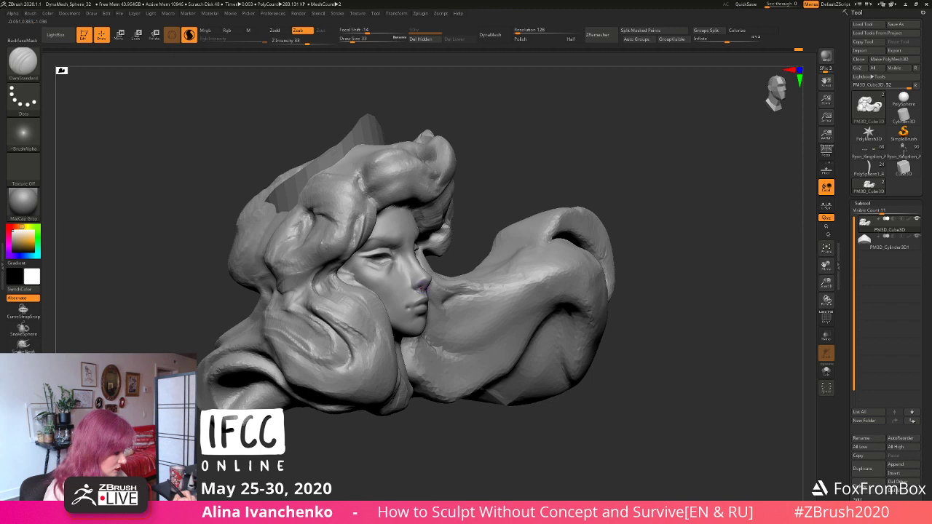
{"action": "left_click_drag", "start_coordinate": [510, 204], "coordinate": [429, 211], "text": "shift"}
Step: Define the outer eye corner and nostril wings with DamStandard, and smooth the side of the nose
{"action": "left_click_drag", "start_coordinate": [618, 175], "coordinate": [575, 195]}
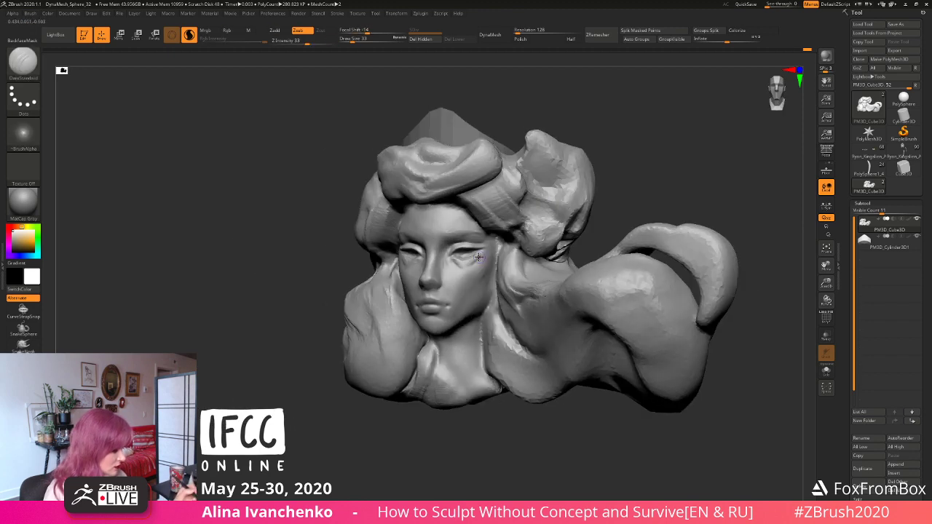
{"action": "key", "text": "ctrl"}
{"action": "left_click_drag", "start_coordinate": [441, 454], "coordinate": [458, 410], "text": "ctrl"}
{"action": "left_click_drag", "start_coordinate": [604, 154], "coordinate": [425, 273]}
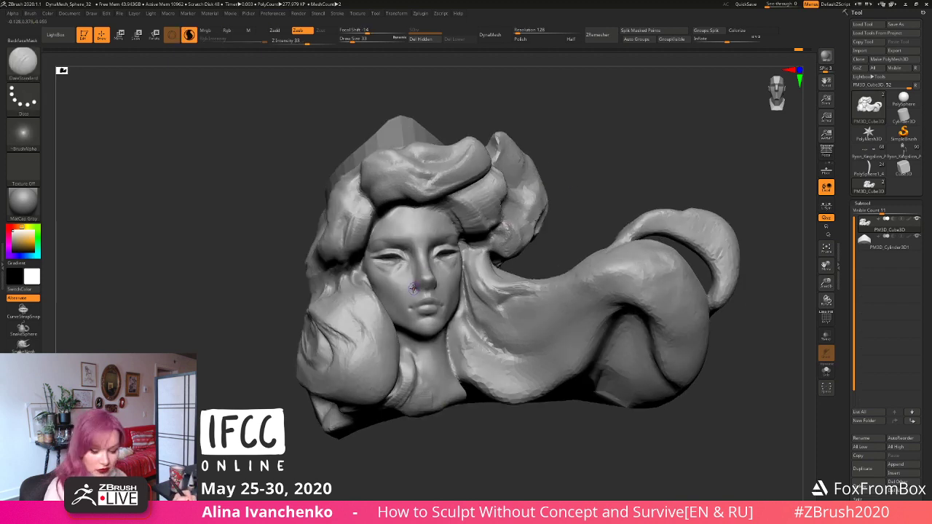
{"action": "mouse_move", "coordinate": [606, 157]}
{"action": "left_mouse_down"}
{"action": "mouse_move", "coordinate": [544, 190]}
{"action": "mouse_move", "coordinate": [444, 269]}
{"action": "left_mouse_up"}
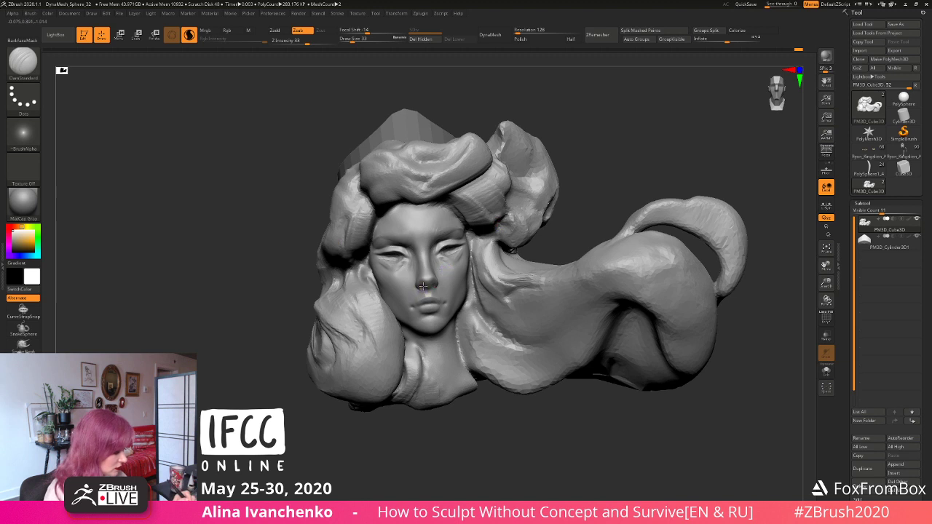
{"action": "left_click_drag", "start_coordinate": [413, 466], "coordinate": [420, 453]}
{"action": "left_click_drag", "start_coordinate": [417, 263], "coordinate": [415, 270], "text": "shift"}
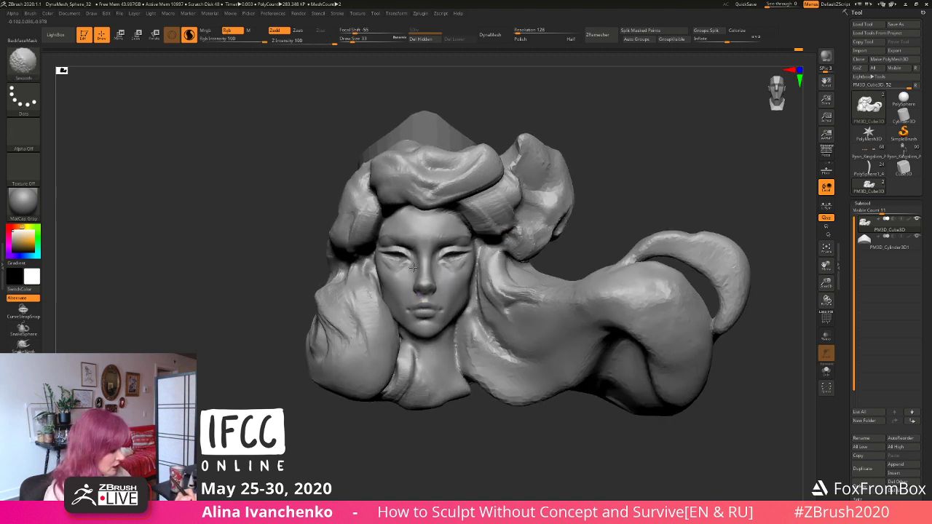
Step: Reshape the forehead and brow profile with the Move brush at draw size 90, and smooth the forehead
{"action": "mouse_move", "coordinate": [390, 489]}
{"action": "left_mouse_down"}
{"action": "mouse_move", "coordinate": [384, 445]}
{"action": "mouse_move", "coordinate": [370, 454]}
{"action": "mouse_move", "coordinate": [592, 131]}
{"action": "mouse_move", "coordinate": [604, 94]}
{"action": "mouse_move", "coordinate": [605, 154]}
{"action": "mouse_move", "coordinate": [577, 188]}
{"action": "mouse_move", "coordinate": [589, 145]}
{"action": "mouse_move", "coordinate": [578, 187]}
{"action": "mouse_move", "coordinate": [556, 180]}
{"action": "mouse_move", "coordinate": [560, 185]}
{"action": "left_mouse_up"}
{"action": "key", "text": "b"}
{"action": "key", "text": "m"}
{"action": "key", "text": "v"}
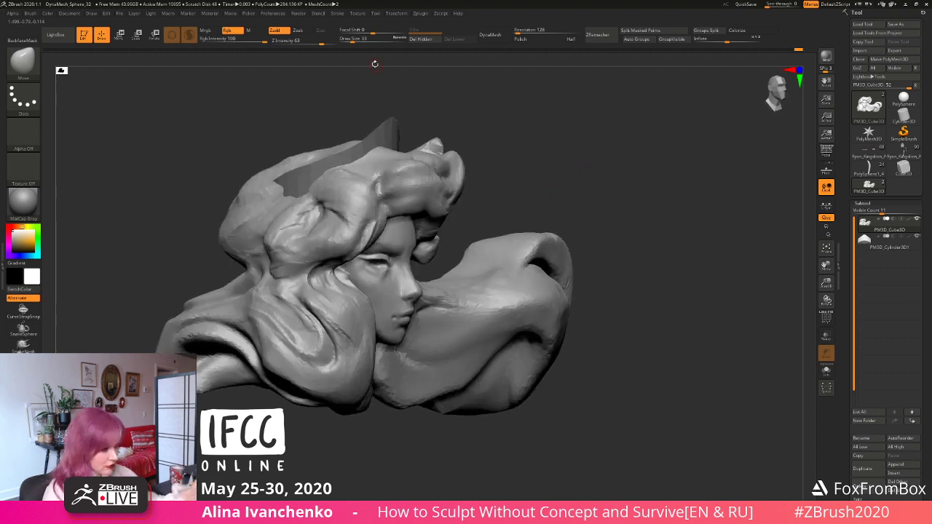
{"action": "left_click", "coordinate": [360, 40]}
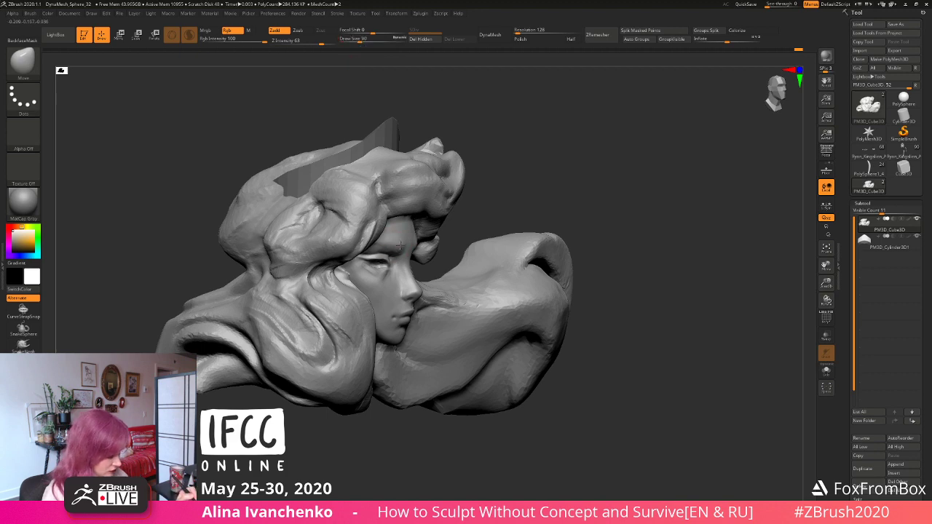
{"action": "left_click_drag", "start_coordinate": [556, 182], "coordinate": [499, 198]}
{"action": "left_click_drag", "start_coordinate": [398, 235], "coordinate": [418, 232], "text": "shift"}
{"action": "left_click_drag", "start_coordinate": [572, 150], "coordinate": [518, 188]}
{"action": "left_click_drag", "start_coordinate": [412, 238], "coordinate": [416, 233], "text": "shift"}
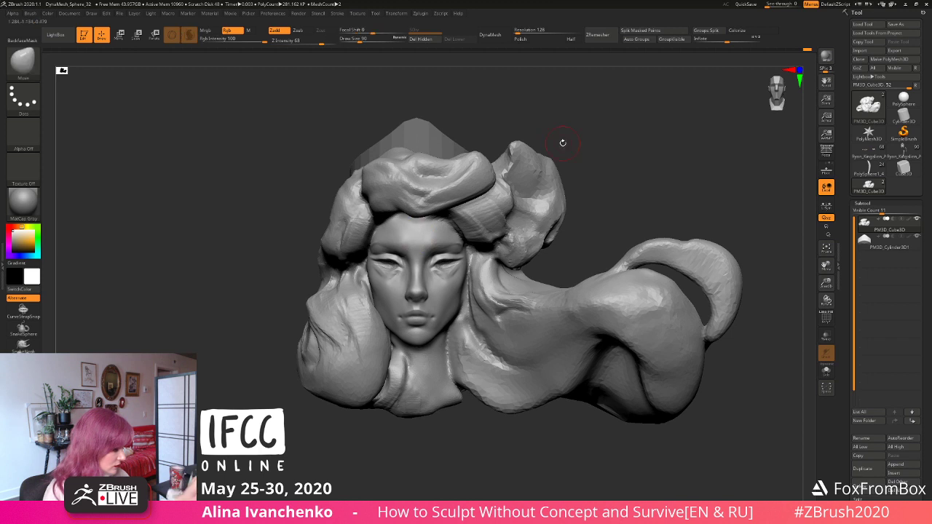
Step: Build up the brow ridges with ClayBuildup at draw size 51 and smooth the brow and lower forehead
{"action": "left_click", "coordinate": [354, 39]}
{"action": "key", "text": "shift"}
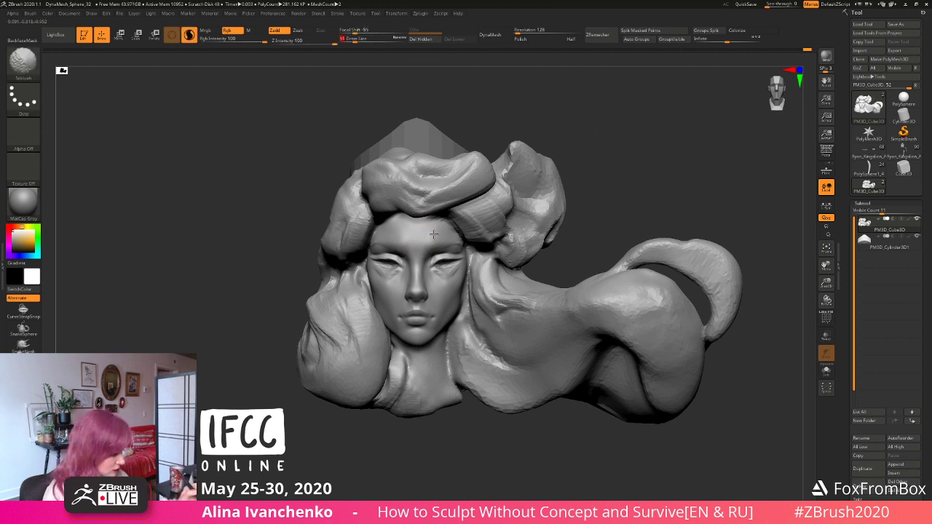
{"action": "mouse_move", "coordinate": [606, 145]}
{"action": "left_mouse_down"}
{"action": "mouse_move", "coordinate": [535, 162]}
{"action": "mouse_move", "coordinate": [606, 166]}
{"action": "mouse_move", "coordinate": [587, 191]}
{"action": "mouse_move", "coordinate": [540, 193]}
{"action": "left_mouse_up"}
{"action": "key", "text": "b"}
{"action": "key", "text": "c"}
{"action": "key", "text": "b"}
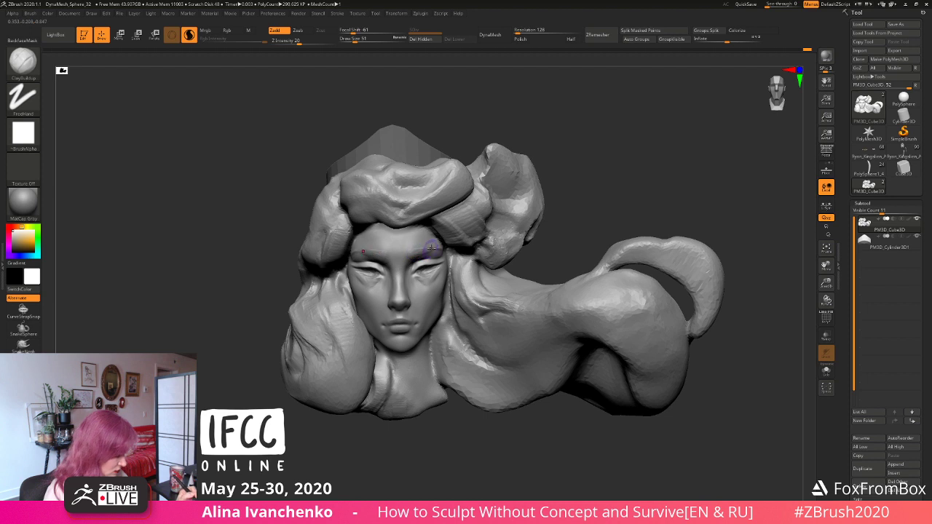
{"action": "key", "text": "ctrl+z"}
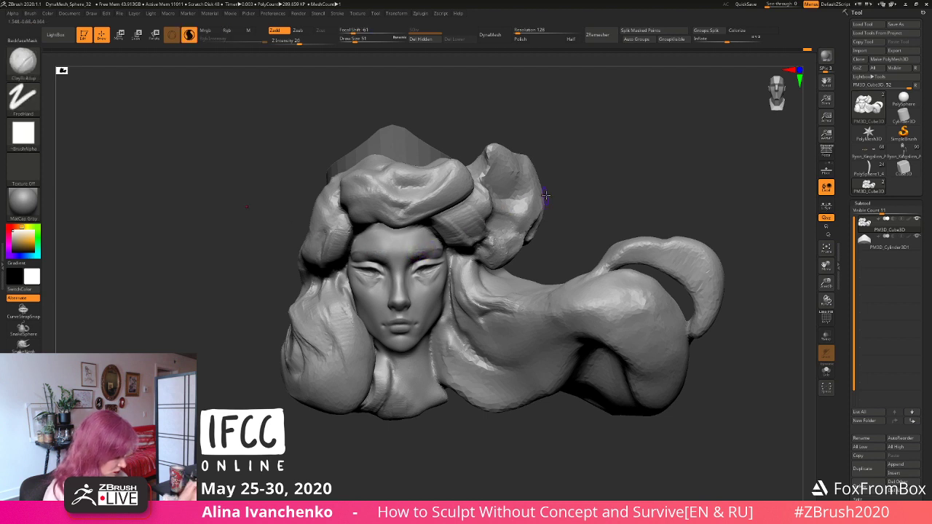
{"action": "left_click_drag", "start_coordinate": [546, 196], "coordinate": [517, 208]}
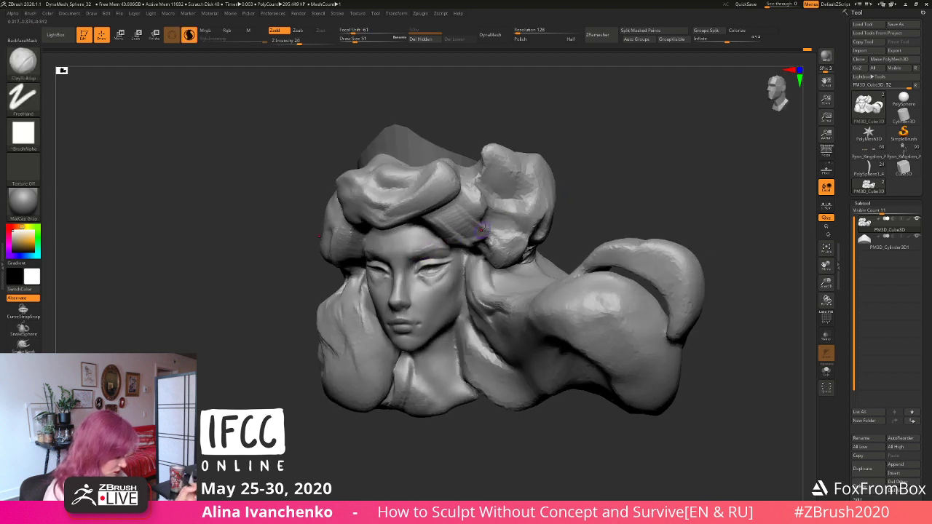
{"action": "left_click_drag", "start_coordinate": [594, 177], "coordinate": [401, 248]}
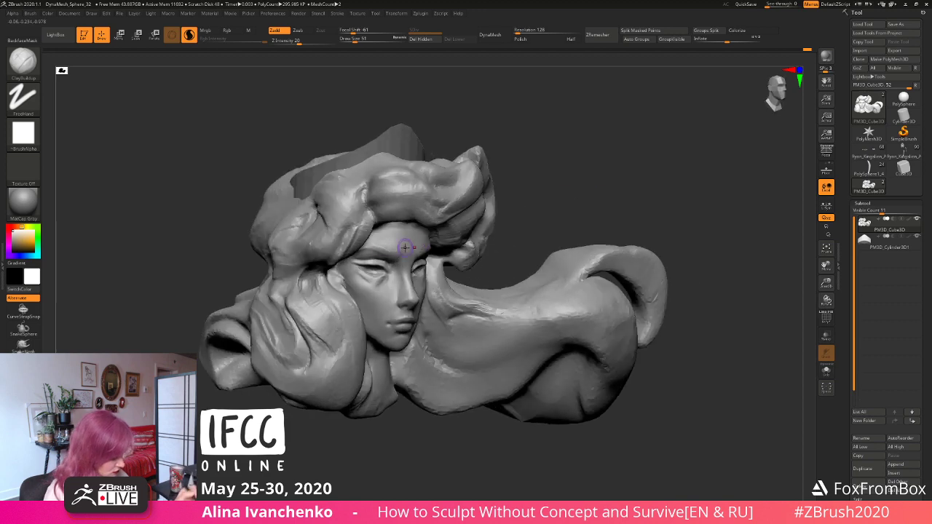
{"action": "key", "text": "shift"}
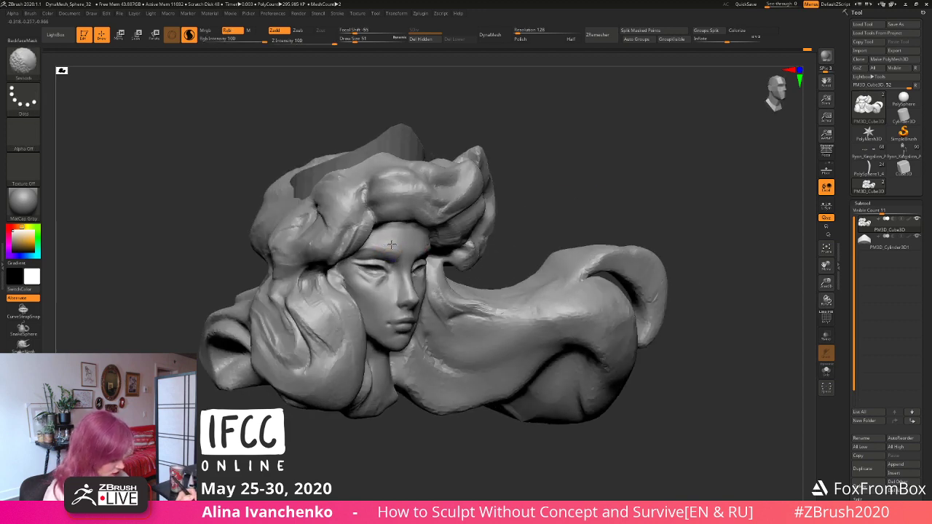
{"action": "mouse_move", "coordinate": [529, 179]}
{"action": "left_mouse_down"}
{"action": "mouse_move", "coordinate": [558, 166]}
{"action": "mouse_move", "coordinate": [555, 177]}
{"action": "mouse_move", "coordinate": [563, 165]}
{"action": "mouse_move", "coordinate": [545, 163]}
{"action": "mouse_move", "coordinate": [526, 180]}
{"action": "mouse_move", "coordinate": [512, 176]}
{"action": "left_mouse_up"}
Step: Define the eyelids and the area under the eyes with the DamStandard brush at draw size 51
{"action": "key", "text": "b"}
{"action": "key", "text": "d"}
{"action": "key", "text": "s"}
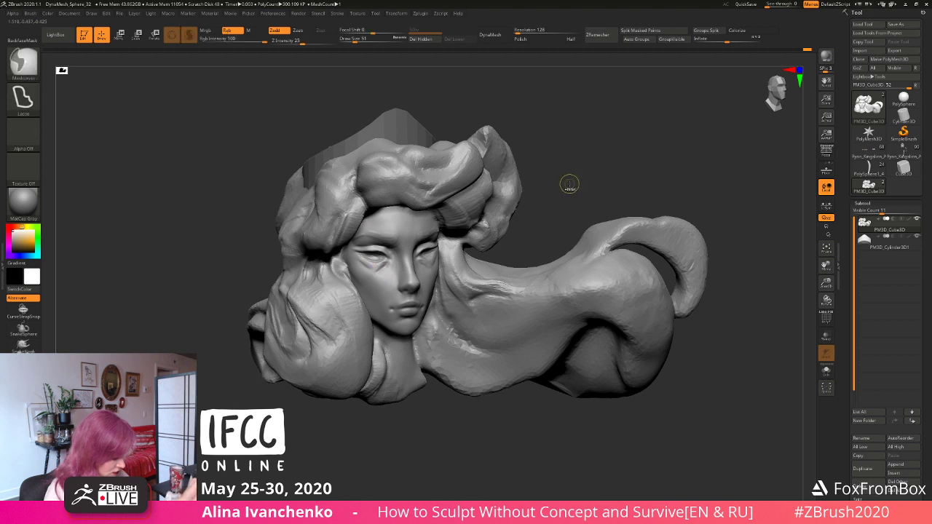
{"action": "left_click_drag", "start_coordinate": [572, 182], "coordinate": [553, 185]}
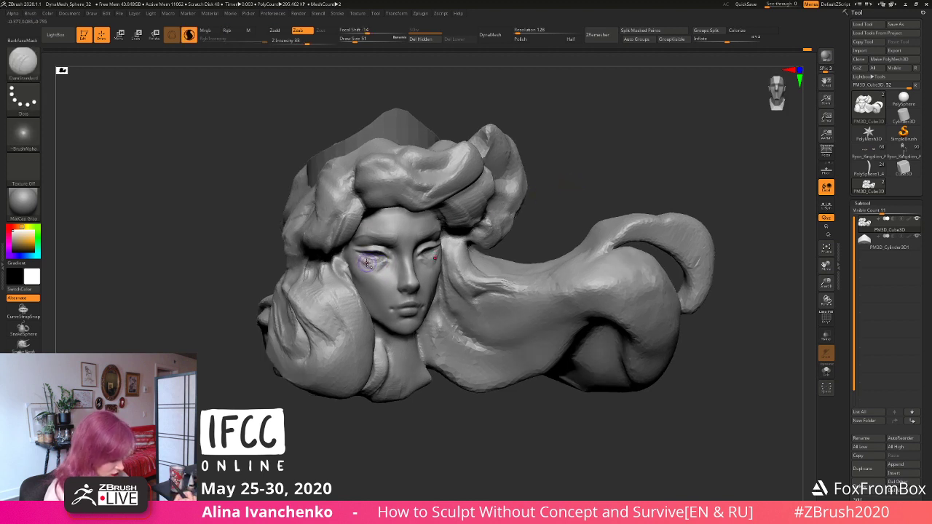
{"action": "left_click_drag", "start_coordinate": [552, 188], "coordinate": [536, 189]}
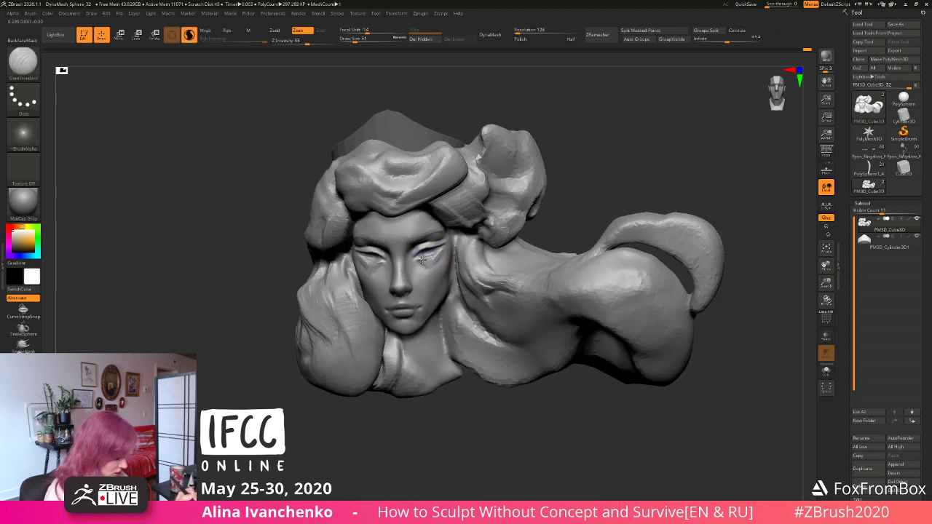
Step: Refine the lips, mouth corners and base of the nose with DamStandard at draw size 51
{"action": "left_click_drag", "start_coordinate": [573, 167], "coordinate": [432, 278]}
{"action": "left_click_drag", "start_coordinate": [482, 262], "coordinate": [441, 280]}
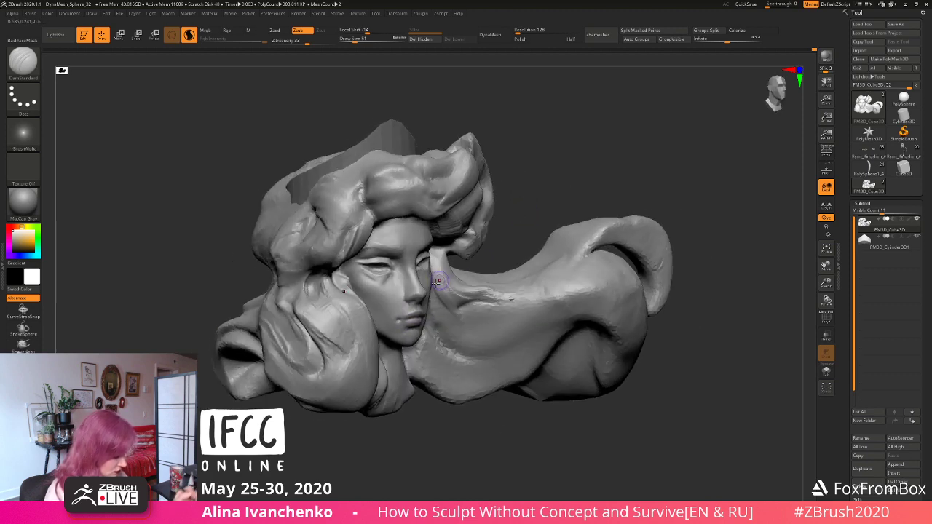
{"action": "left_click_drag", "start_coordinate": [522, 233], "coordinate": [458, 242]}
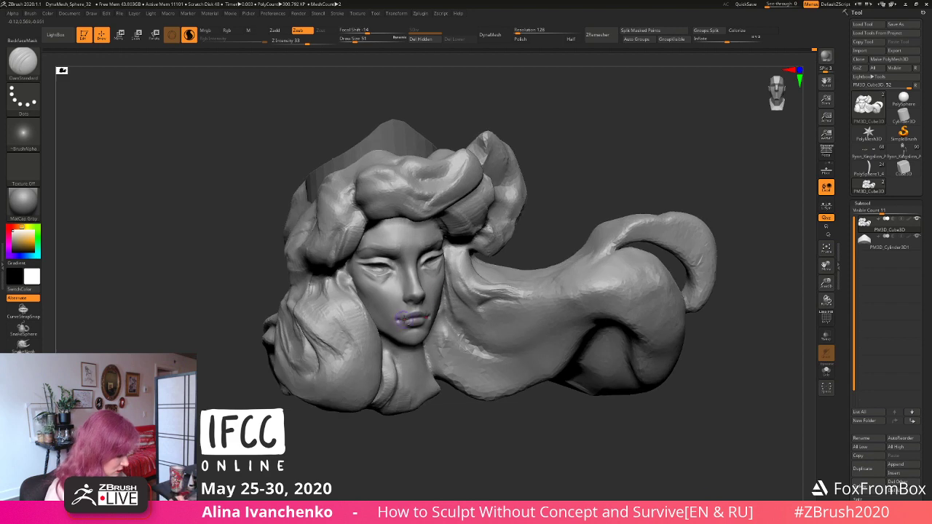
{"action": "left_click_drag", "start_coordinate": [545, 186], "coordinate": [437, 269]}
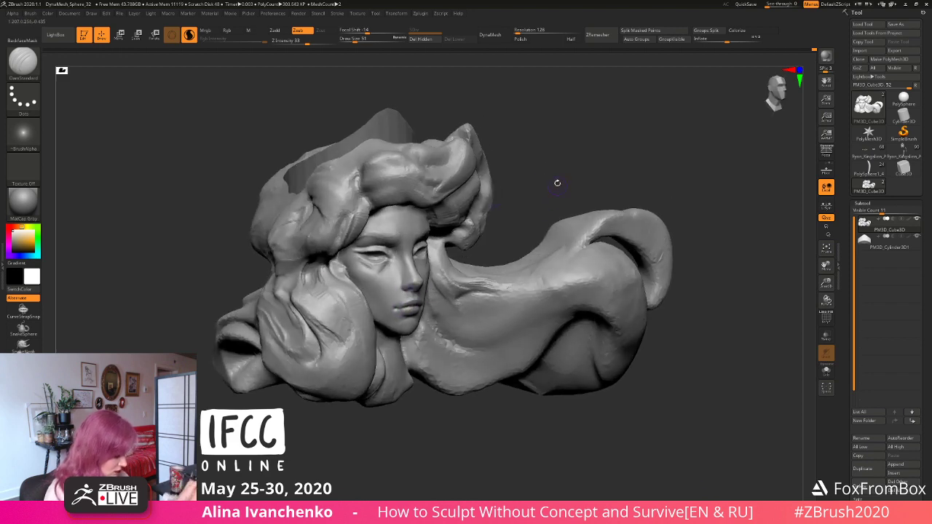
{"action": "left_click_drag", "start_coordinate": [558, 183], "coordinate": [413, 293]}
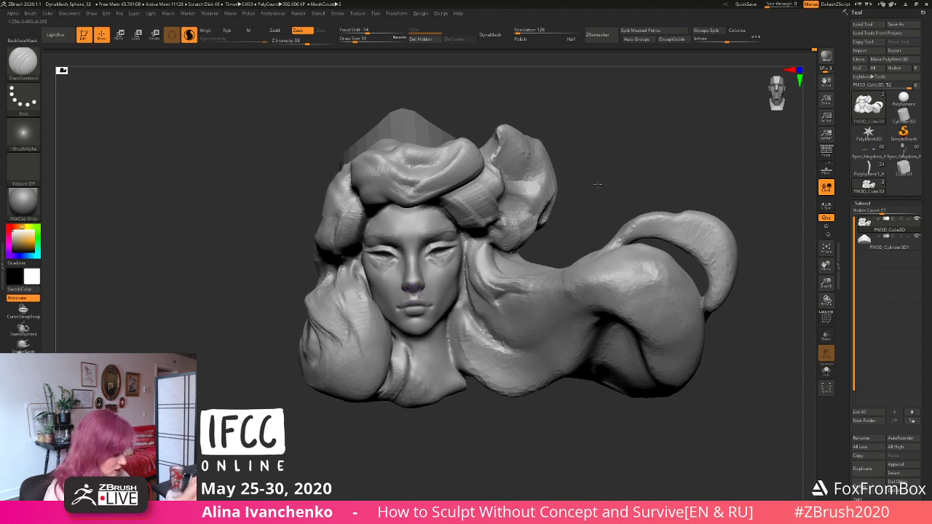
Step: Save the sculpt file and turn the head to the side for work on the outer eye corner
{"action": "left_click_drag", "start_coordinate": [598, 182], "coordinate": [595, 181]}
{"action": "key", "text": "ctrl"}
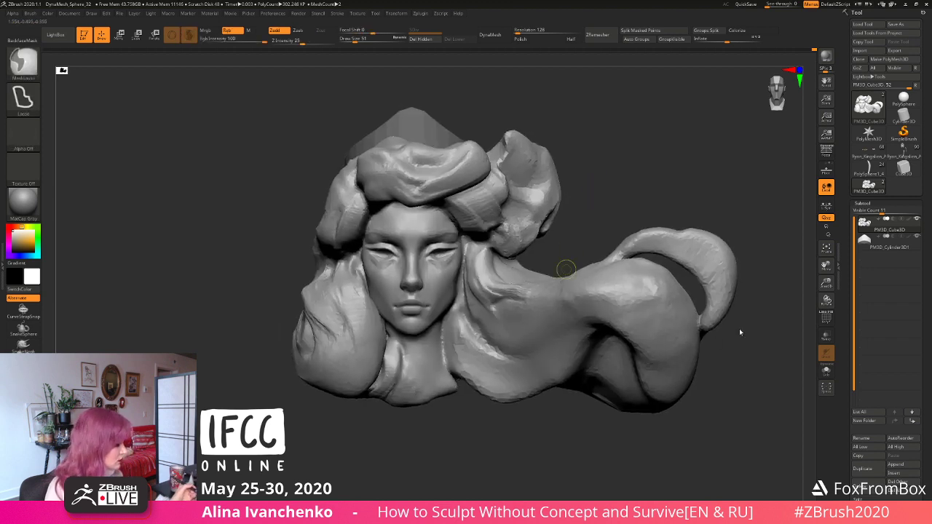
{"action": "key", "text": "ctrl+s"}
{"action": "mouse_move", "coordinate": [595, 210]}
{"action": "left_mouse_down"}
{"action": "mouse_move", "coordinate": [595, 169]}
{"action": "mouse_move", "coordinate": [561, 193]}
{"action": "left_mouse_up"}
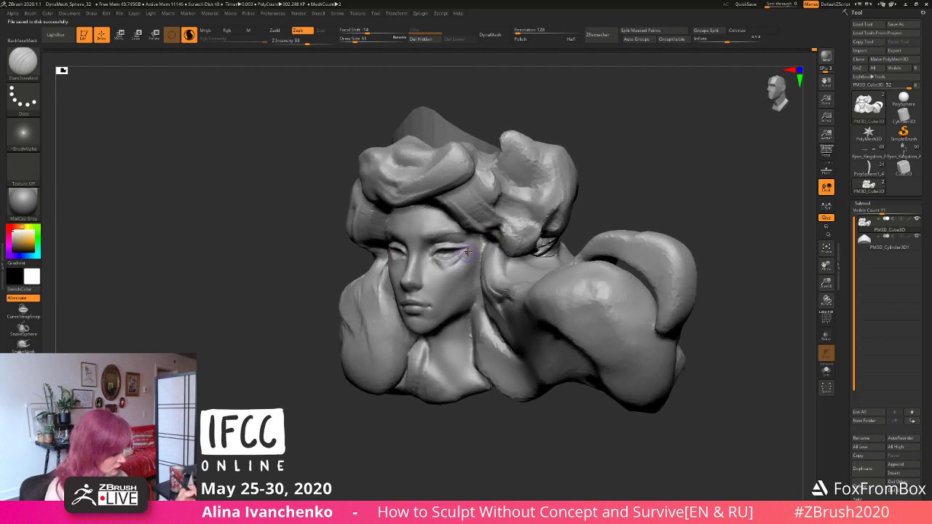
Step: Reshape the outer eye corners and eyelids with the Move brush, reducing the draw size to 31 for the finer adjustments
{"action": "left_click_drag", "start_coordinate": [627, 178], "coordinate": [609, 188]}
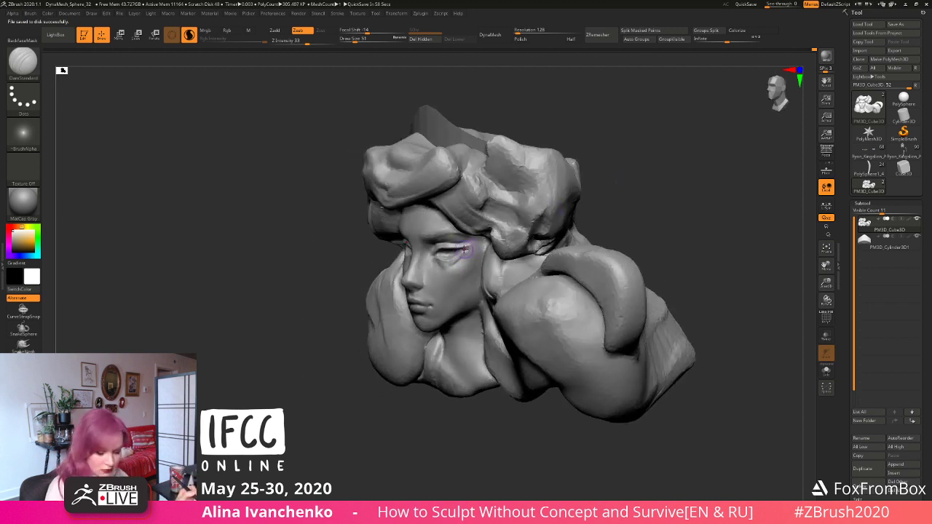
{"action": "key", "text": "ctrl"}
{"action": "left_click", "coordinate": [695, 194], "text": "ctrl"}
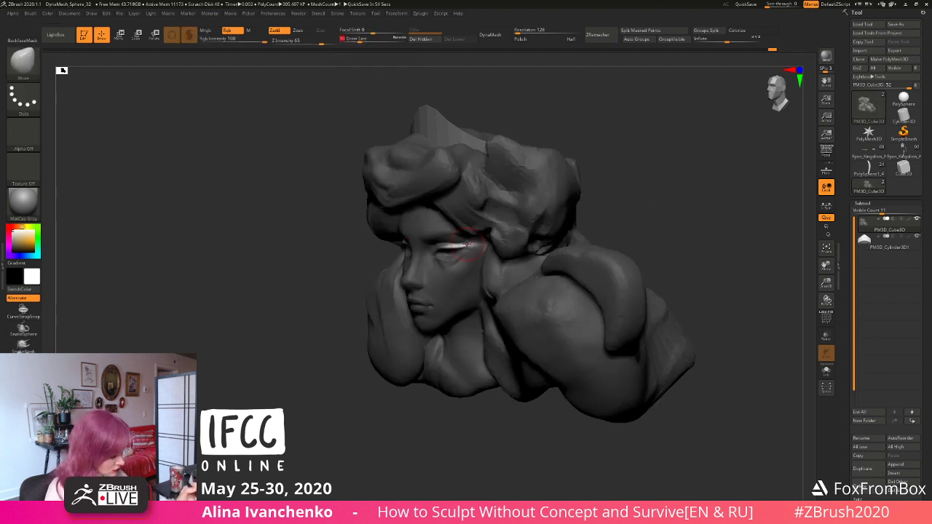
{"action": "mouse_move", "coordinate": [608, 212]}
{"action": "left_mouse_down", "text": "ctrl"}
{"action": "mouse_move", "coordinate": [628, 227]}
{"action": "mouse_move", "coordinate": [590, 229]}
{"action": "mouse_move", "coordinate": [607, 199]}
{"action": "mouse_move", "coordinate": [589, 207]}
{"action": "left_mouse_up", "text": "ctrl"}
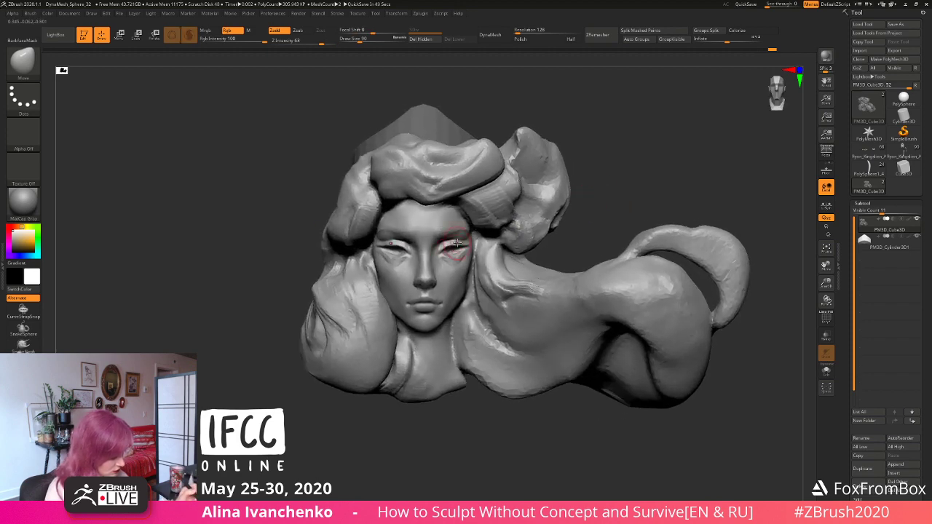
{"action": "left_click", "coordinate": [354, 41]}
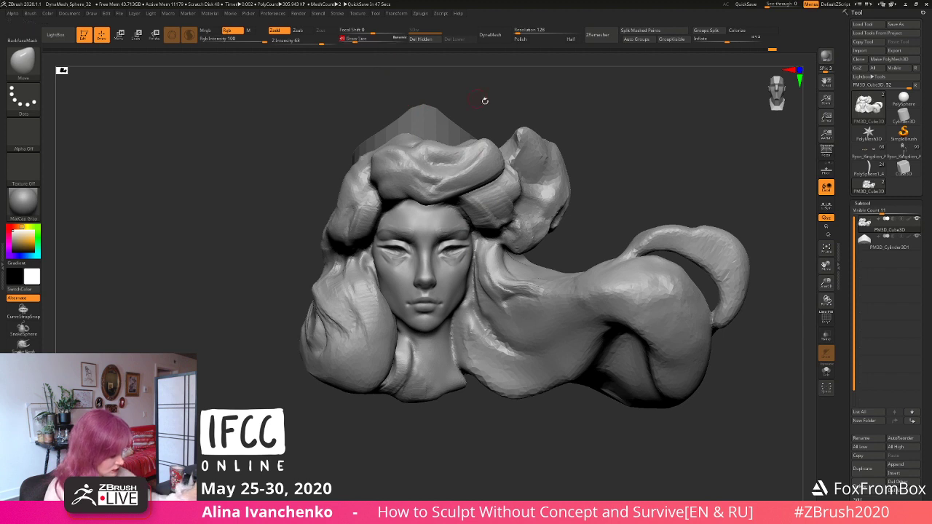
{"action": "left_click_drag", "start_coordinate": [485, 101], "coordinate": [559, 206]}
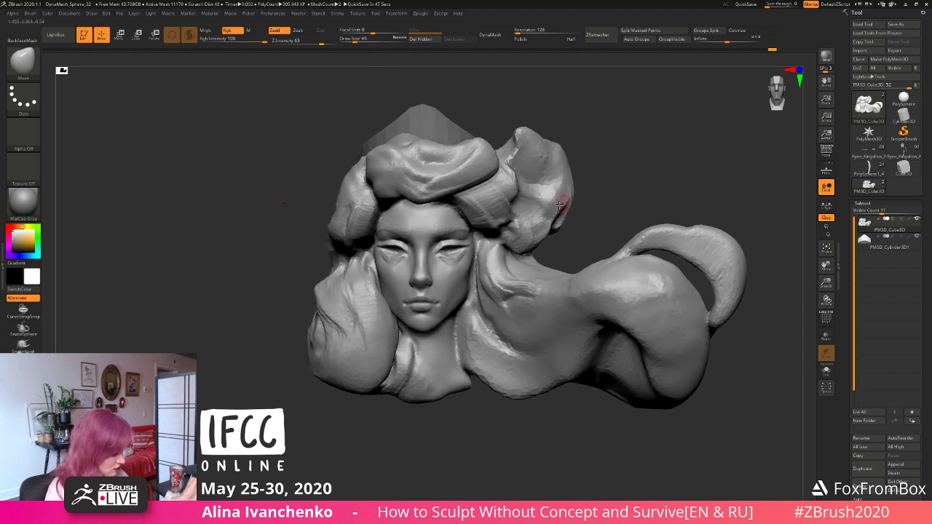
{"action": "left_click", "coordinate": [353, 41]}
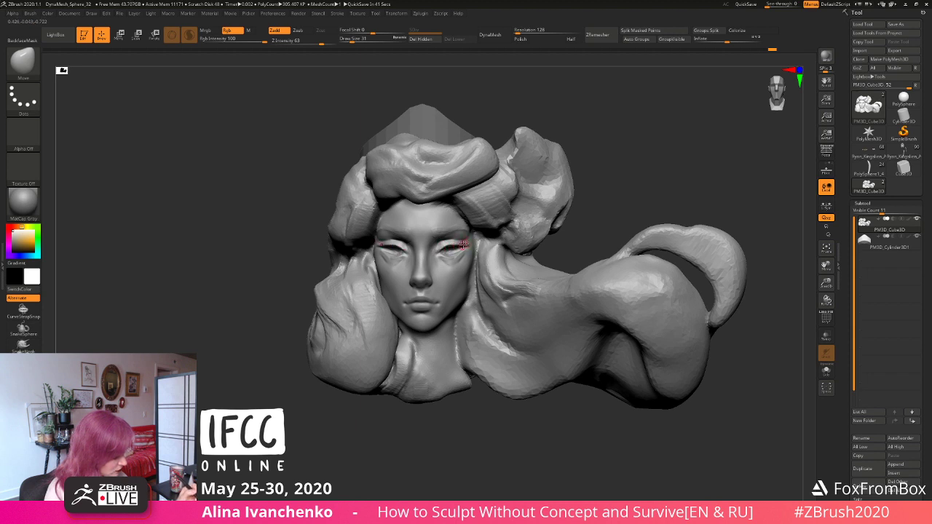
{"action": "key", "text": "shift"}
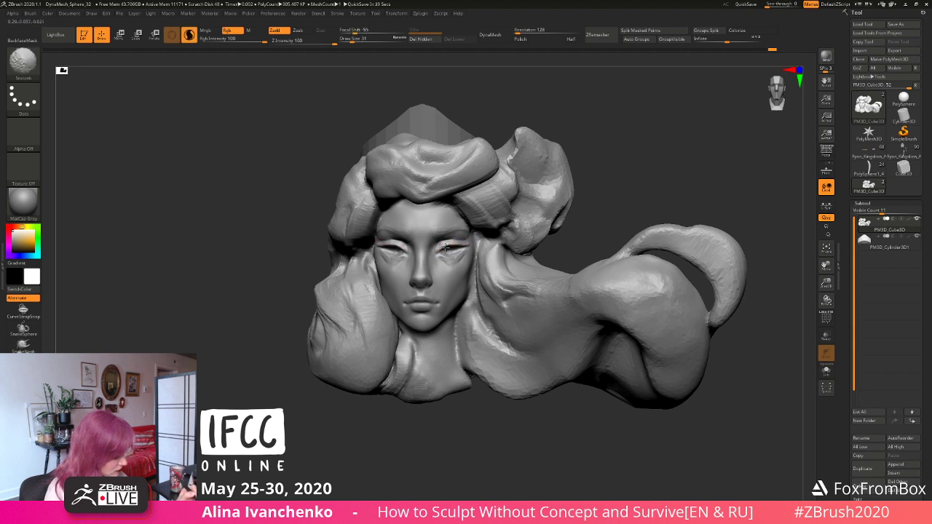
Step: Sharpen the upper eyelid creases and inner eye corners with DamStandard at draw size 31
{"action": "key", "text": "b"}
{"action": "key", "text": "d"}
{"action": "key", "text": "s"}
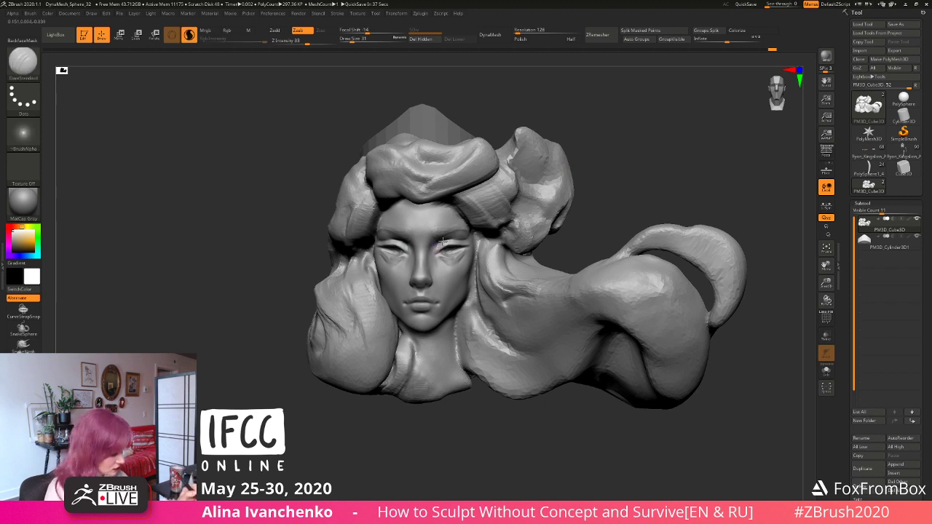
{"action": "left_click_drag", "start_coordinate": [443, 242], "coordinate": [435, 249]}
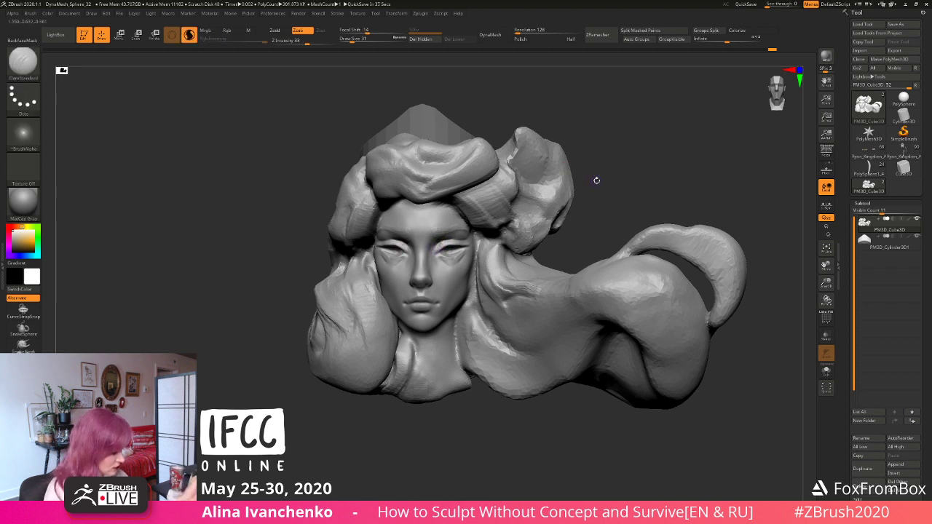
{"action": "left_click_drag", "start_coordinate": [596, 181], "coordinate": [590, 186], "text": "ctrl"}
{"action": "left_click_drag", "start_coordinate": [439, 248], "coordinate": [444, 245]}
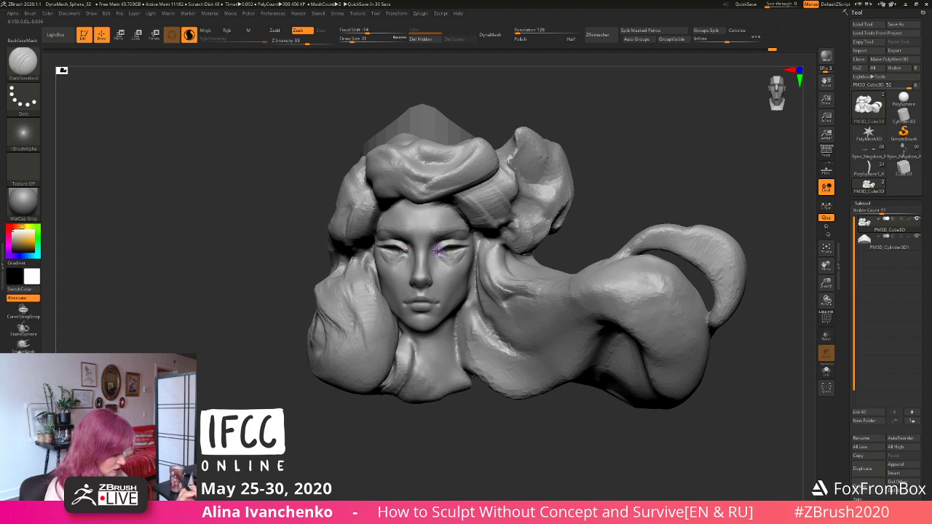
Step: Define the eyebrows and brow line with DamStandard at draw size 31, working from both sides of the face
{"action": "mouse_move", "coordinate": [634, 168]}
{"action": "left_mouse_down"}
{"action": "mouse_move", "coordinate": [603, 170]}
{"action": "mouse_move", "coordinate": [624, 167]}
{"action": "mouse_move", "coordinate": [595, 158]}
{"action": "mouse_move", "coordinate": [582, 181]}
{"action": "mouse_move", "coordinate": [616, 175]}
{"action": "mouse_move", "coordinate": [584, 186]}
{"action": "mouse_move", "coordinate": [593, 183]}
{"action": "mouse_move", "coordinate": [581, 184]}
{"action": "mouse_move", "coordinate": [573, 156]}
{"action": "mouse_move", "coordinate": [597, 148]}
{"action": "mouse_move", "coordinate": [582, 154]}
{"action": "left_mouse_up"}
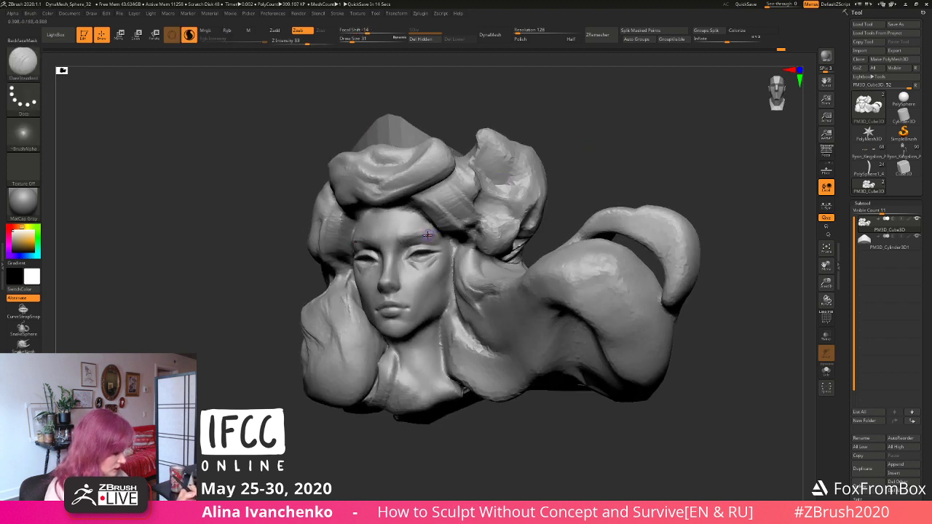
{"action": "mouse_move", "coordinate": [573, 155]}
{"action": "left_mouse_down"}
{"action": "mouse_move", "coordinate": [597, 157]}
{"action": "mouse_move", "coordinate": [576, 163]}
{"action": "mouse_move", "coordinate": [570, 176]}
{"action": "mouse_move", "coordinate": [540, 177]}
{"action": "mouse_move", "coordinate": [563, 171]}
{"action": "mouse_move", "coordinate": [386, 225]}
{"action": "left_mouse_up"}
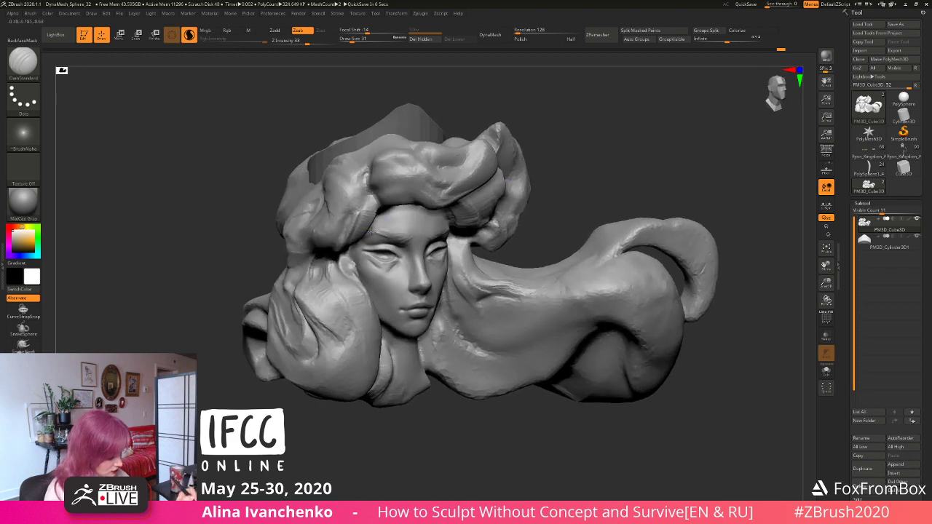
{"action": "right_click_drag", "start_coordinate": [375, 229], "coordinate": [355, 226]}
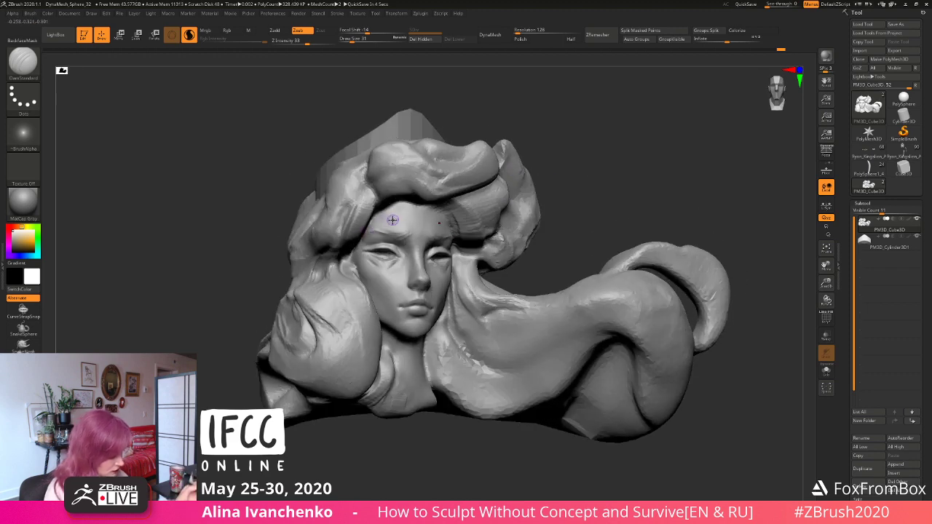
{"action": "left_click_drag", "start_coordinate": [608, 194], "coordinate": [587, 192]}
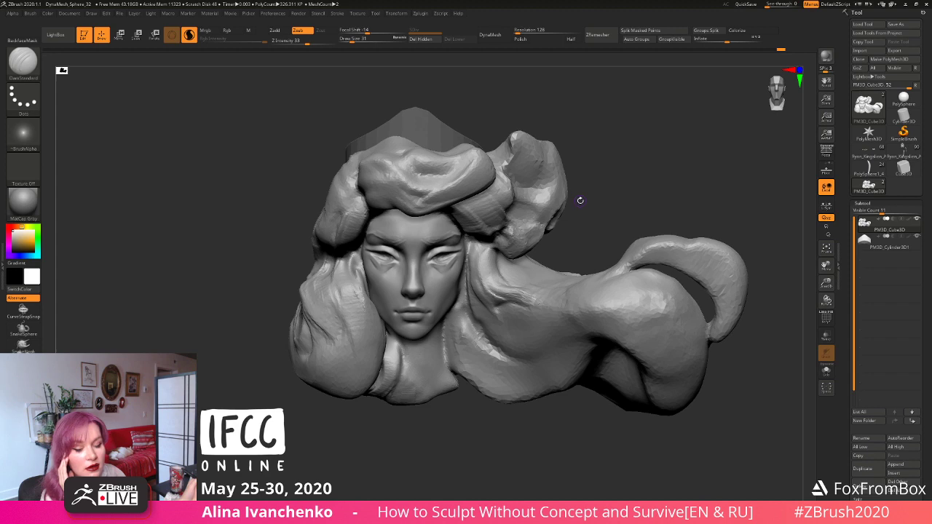
{"action": "mouse_move", "coordinate": [607, 173]}
{"action": "left_mouse_down"}
{"action": "mouse_move", "coordinate": [581, 176]}
{"action": "mouse_move", "coordinate": [591, 178]}
{"action": "mouse_move", "coordinate": [584, 184]}
{"action": "left_mouse_up"}
{"action": "left_click_drag", "start_coordinate": [583, 184], "coordinate": [574, 184]}
Step: Refine the area beneath the eyes in a close-up of the face with DamStandard at draw size 31
{"action": "left_click_drag", "start_coordinate": [416, 404], "coordinate": [450, 403]}
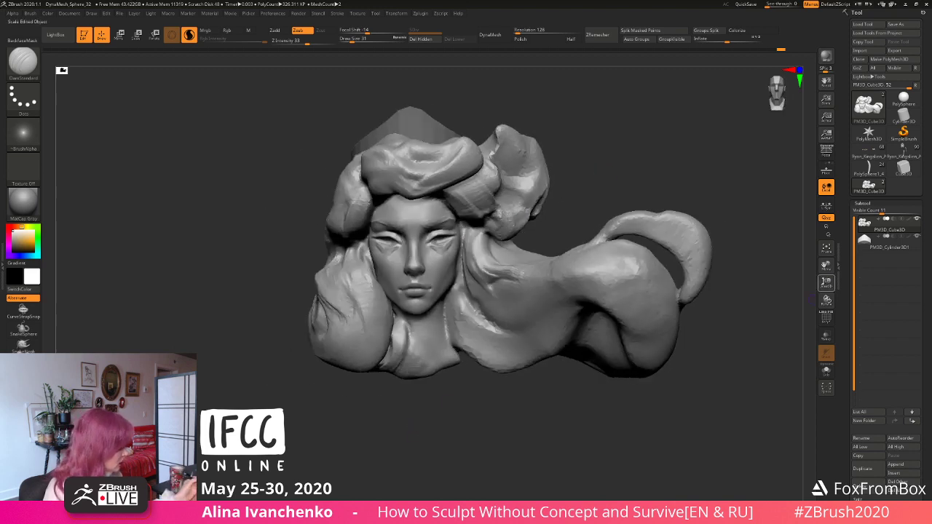
{"action": "left_click_drag", "start_coordinate": [739, 285], "coordinate": [750, 318], "text": "alt"}
{"action": "left_click_drag", "start_coordinate": [513, 458], "coordinate": [527, 431]}
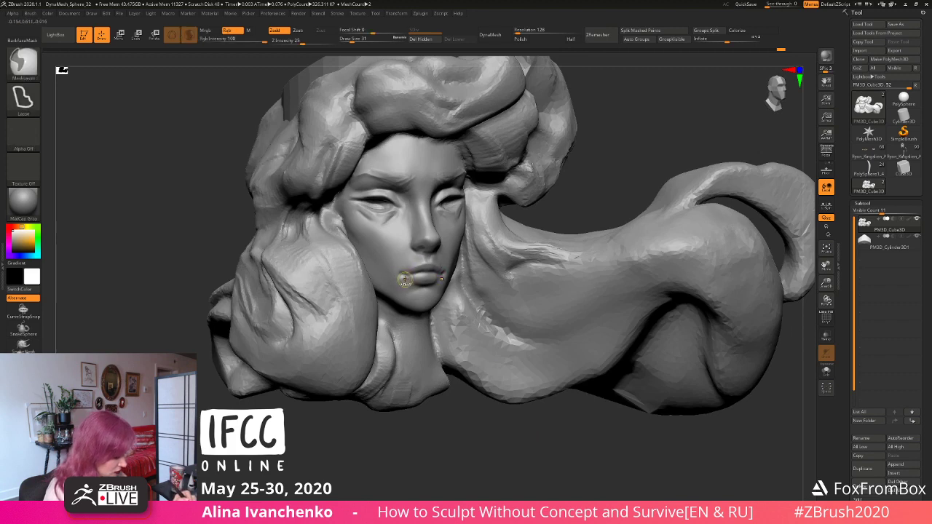
{"action": "mouse_move", "coordinate": [618, 171]}
{"action": "left_mouse_down"}
{"action": "mouse_move", "coordinate": [604, 191]}
{"action": "mouse_move", "coordinate": [598, 162]}
{"action": "left_mouse_up"}
{"action": "left_click_drag", "start_coordinate": [609, 212], "coordinate": [581, 192]}
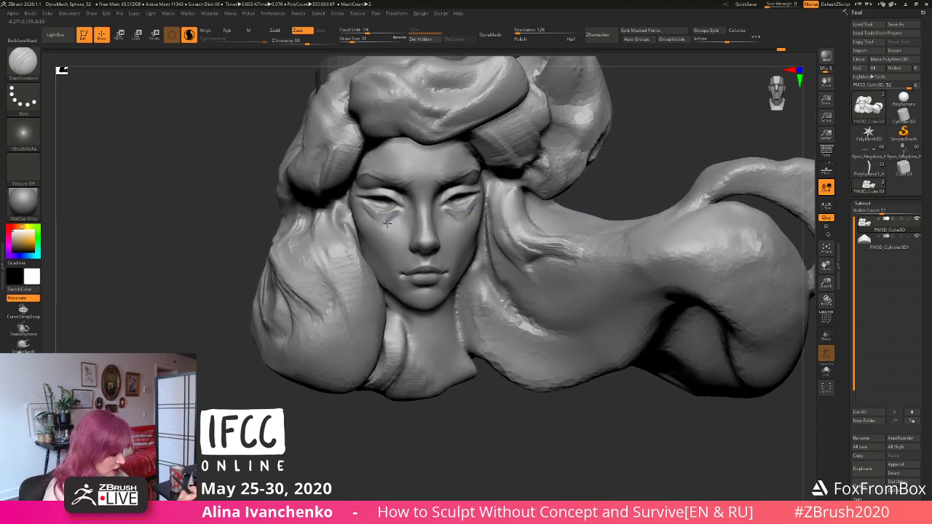
Step: Examine the silhouette and facial proportions of the whole sculpture from a distance and from several angles
{"action": "left_click_drag", "start_coordinate": [826, 282], "coordinate": [817, 263]}
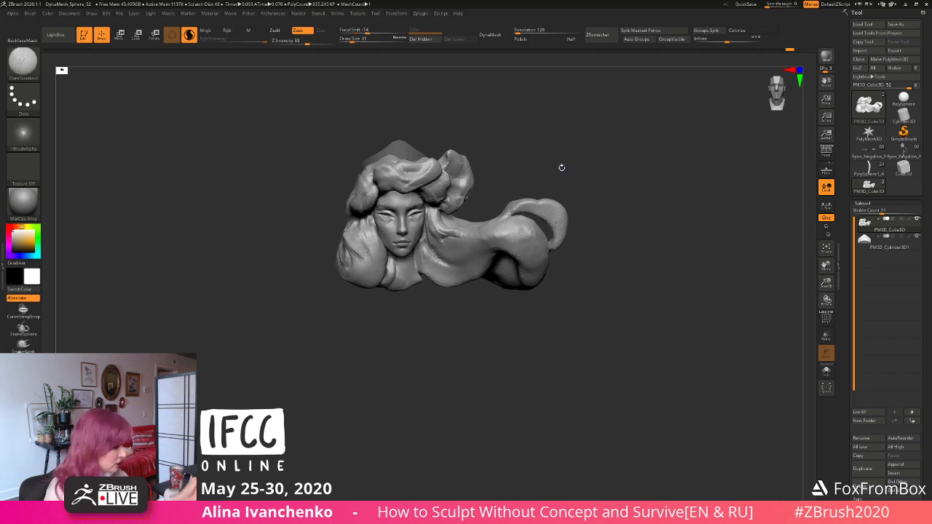
{"action": "mouse_move", "coordinate": [560, 167]}
{"action": "left_mouse_down"}
{"action": "mouse_move", "coordinate": [527, 209]}
{"action": "mouse_move", "coordinate": [507, 211]}
{"action": "left_mouse_up"}
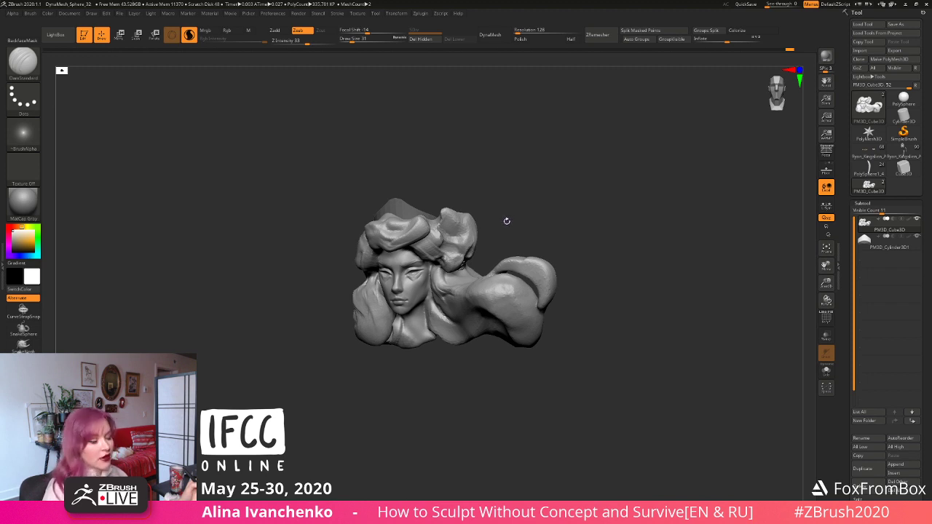
{"action": "left_click_drag", "start_coordinate": [510, 208], "coordinate": [519, 206]}
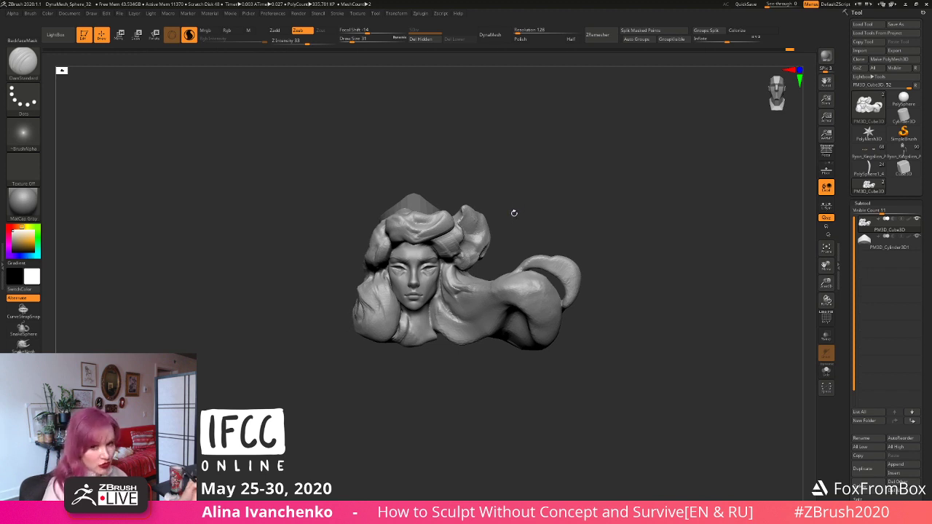
{"action": "left_click_drag", "start_coordinate": [516, 208], "coordinate": [520, 207]}
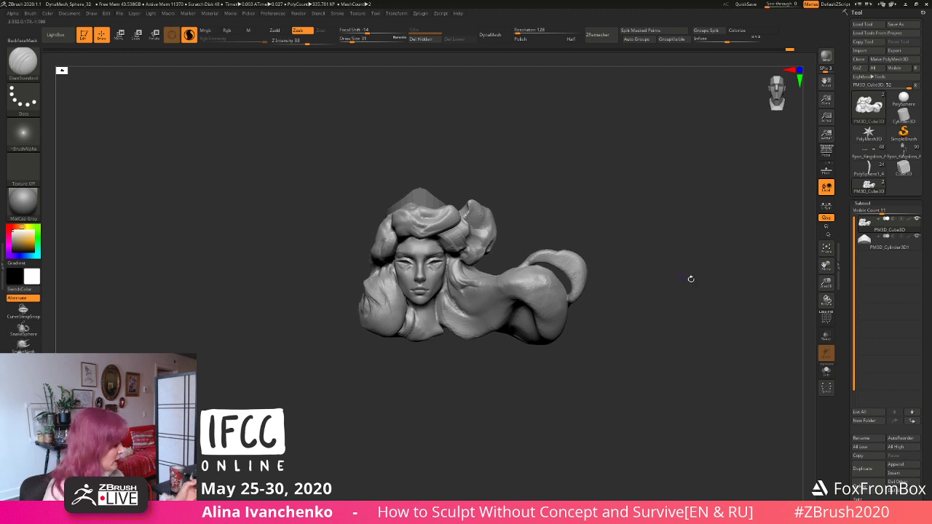
{"action": "left_click_drag", "start_coordinate": [827, 281], "coordinate": [740, 271]}
{"action": "left_click_drag", "start_coordinate": [601, 187], "coordinate": [593, 177], "text": "alt"}
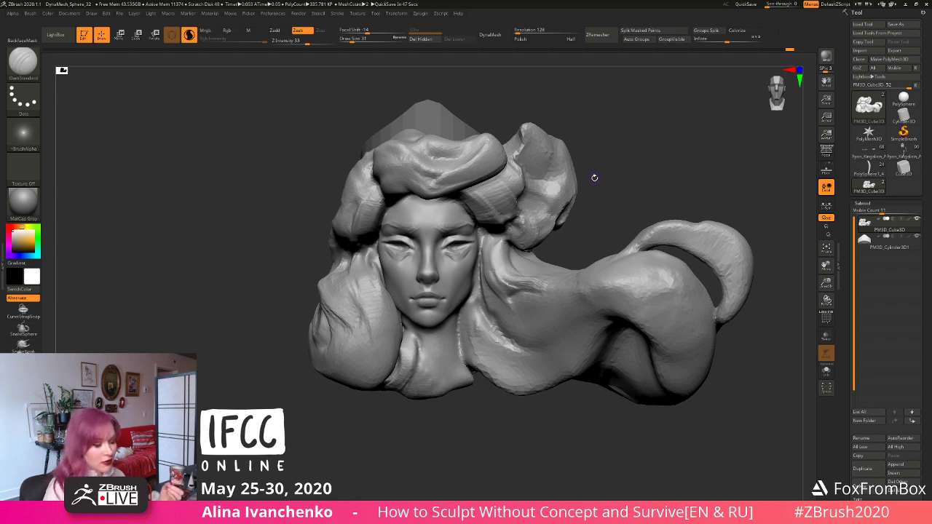
{"action": "left_click_drag", "start_coordinate": [609, 197], "coordinate": [596, 207]}
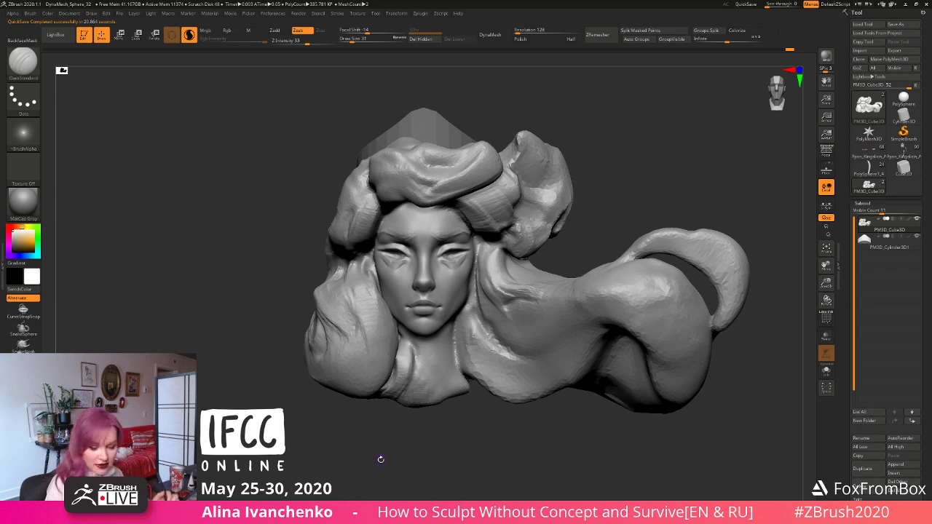
Step: Save the sculpt file and raise the QuickSave maximum duration
{"action": "key", "text": "ctrl"}
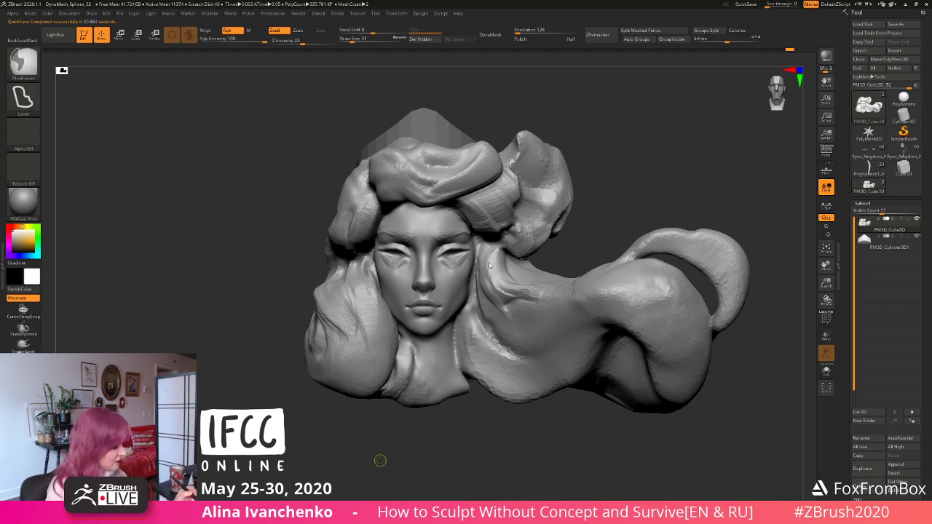
{"action": "key", "text": "ctrl+s"}
{"action": "left_click", "coordinate": [273, 14]}
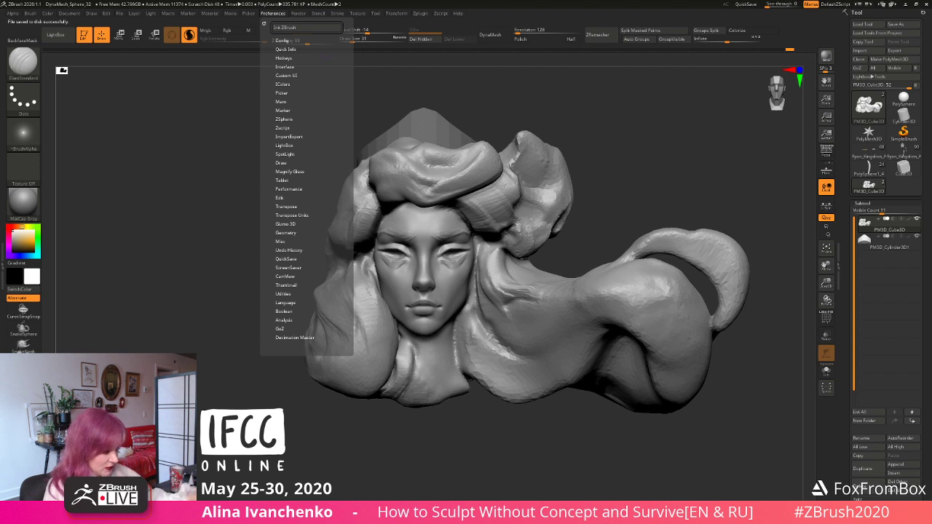
{"action": "left_click", "coordinate": [285, 259]}
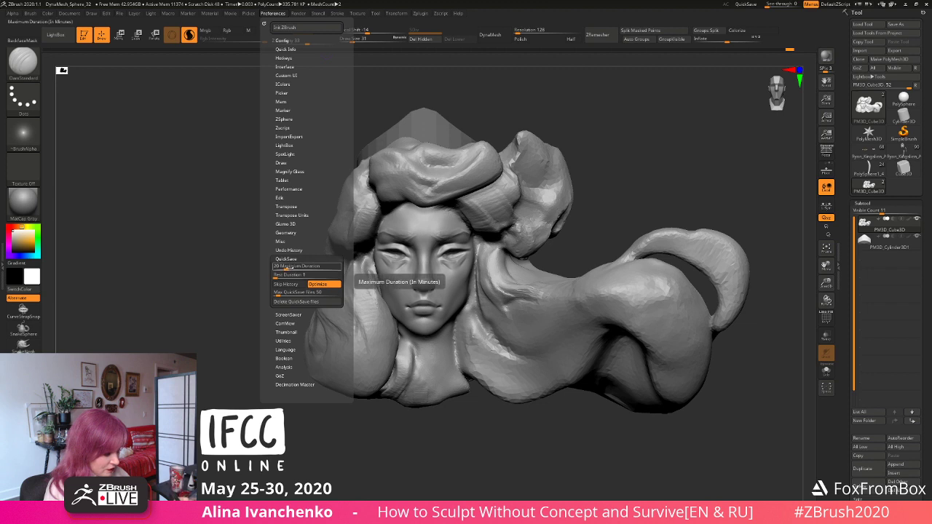
{"action": "left_click_drag", "start_coordinate": [286, 268], "coordinate": [299, 267]}
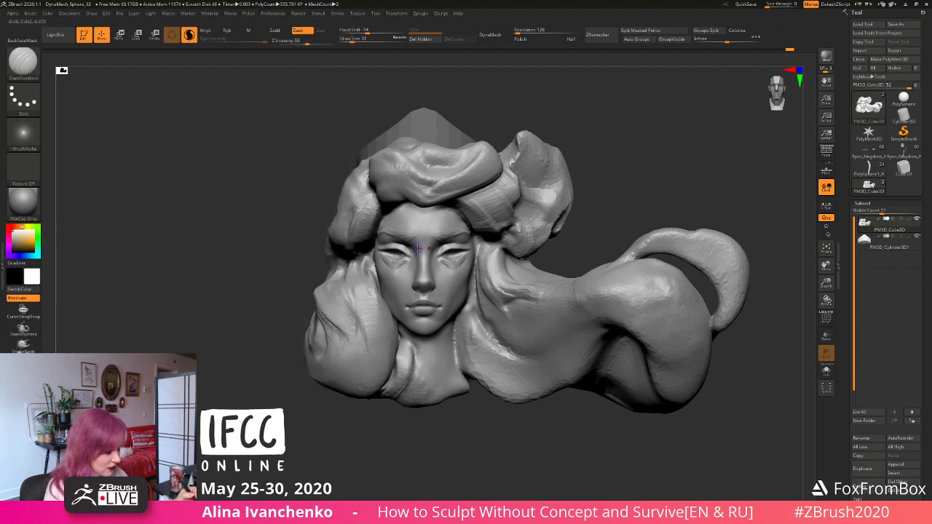
Step: Build up the area beneath the eyes with ClayBuildup at draw size 33 and smooth it into the cheeks
{"action": "mouse_move", "coordinate": [643, 158]}
{"action": "left_mouse_down"}
{"action": "mouse_move", "coordinate": [614, 168]}
{"action": "mouse_move", "coordinate": [603, 195]}
{"action": "mouse_move", "coordinate": [603, 172]}
{"action": "mouse_move", "coordinate": [563, 166]}
{"action": "mouse_move", "coordinate": [565, 182]}
{"action": "left_mouse_up"}
{"action": "left_click_drag", "start_coordinate": [348, 39], "coordinate": [352, 39]}
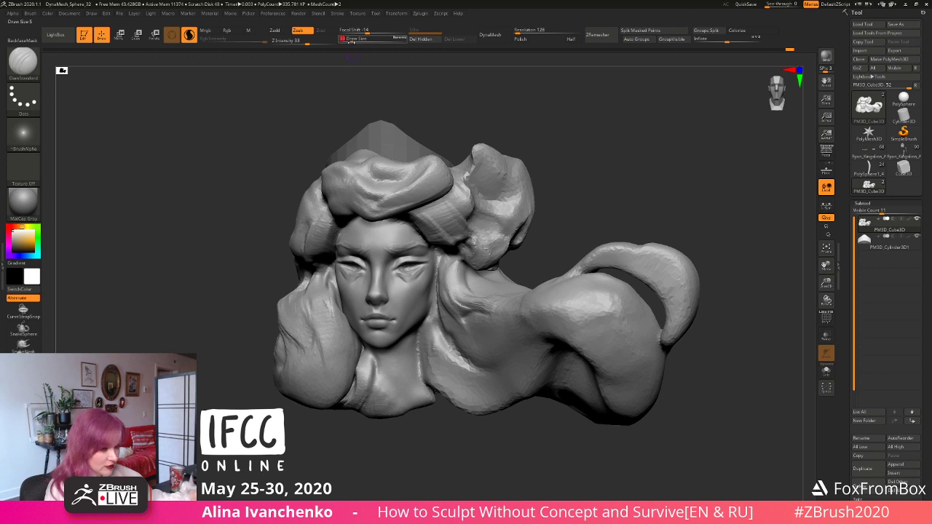
{"action": "key", "text": "b"}
{"action": "key", "text": "c"}
{"action": "key", "text": "b"}
{"action": "left_click_drag", "start_coordinate": [326, 84], "coordinate": [330, 84]}
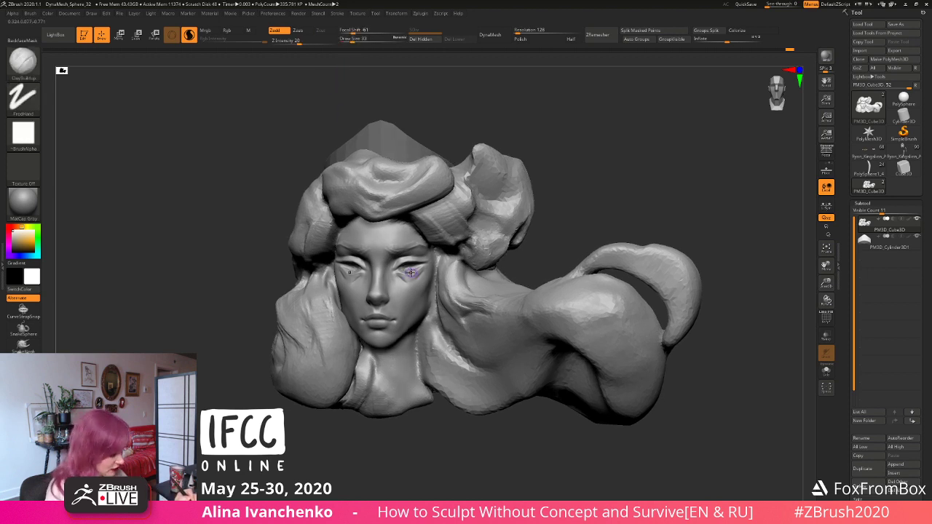
{"action": "left_click_drag", "start_coordinate": [558, 197], "coordinate": [566, 194]}
{"action": "left_click_drag", "start_coordinate": [421, 274], "coordinate": [408, 279], "text": "shift"}
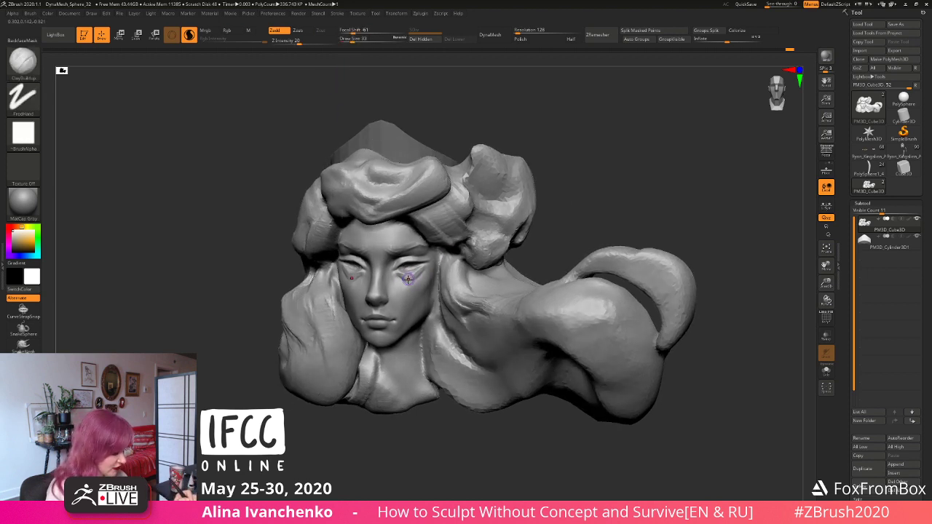
{"action": "left_click_drag", "start_coordinate": [559, 195], "coordinate": [547, 201]}
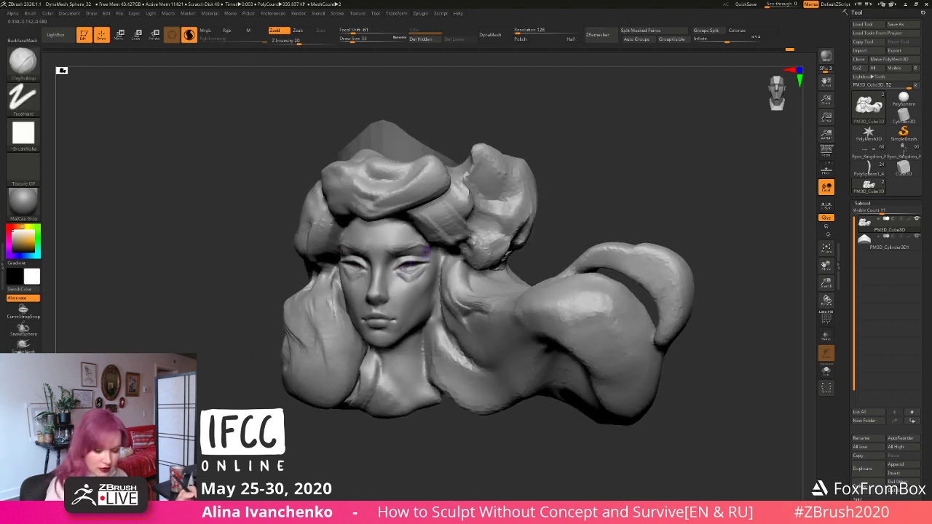
Step: Refine the outer eye corners, the line between the lips and the lower lids with DamStandard at draw size 33
{"action": "key", "text": "b"}
{"action": "key", "text": "d"}
{"action": "key", "text": "s"}
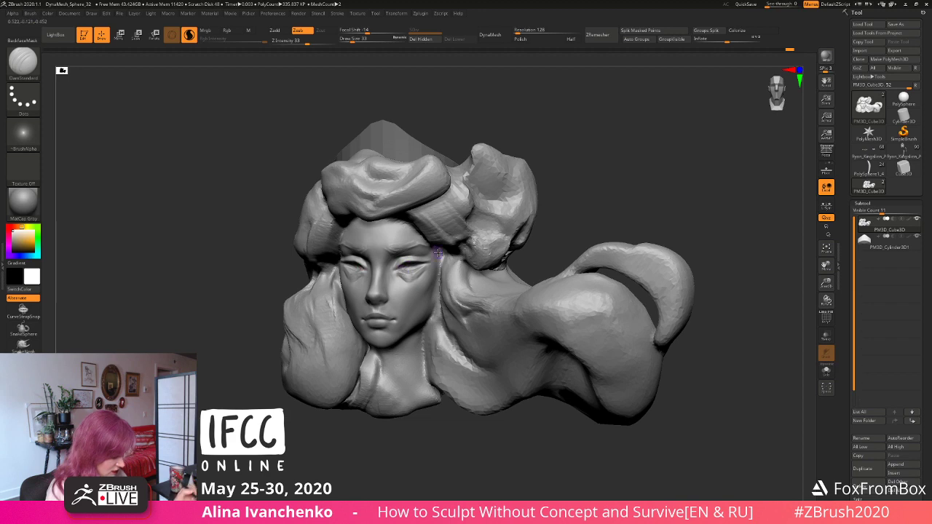
{"action": "left_click_drag", "start_coordinate": [576, 177], "coordinate": [551, 194]}
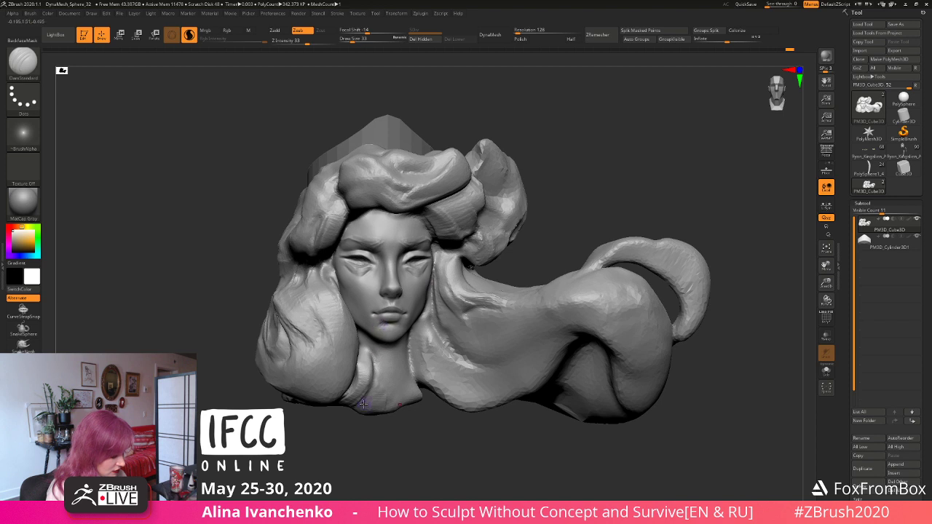
{"action": "left_click_drag", "start_coordinate": [350, 456], "coordinate": [339, 455]}
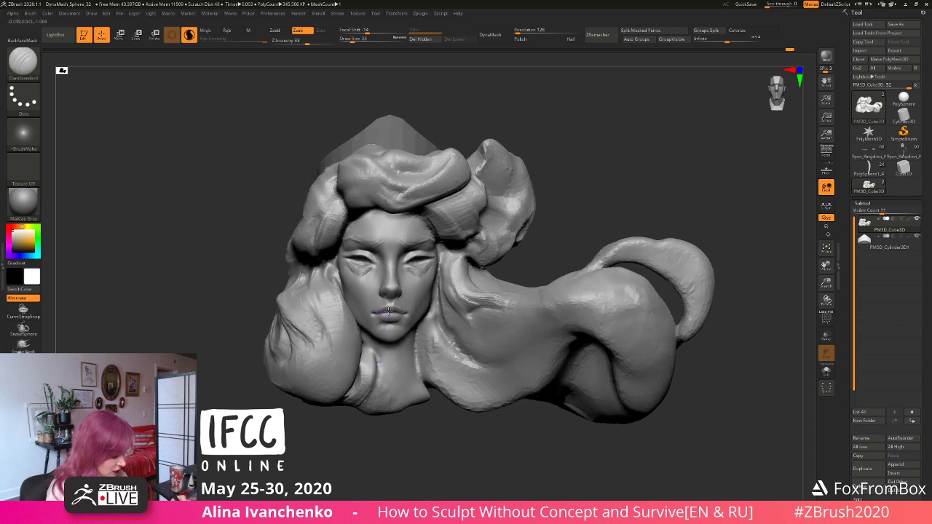
{"action": "left_click_drag", "start_coordinate": [567, 204], "coordinate": [466, 253]}
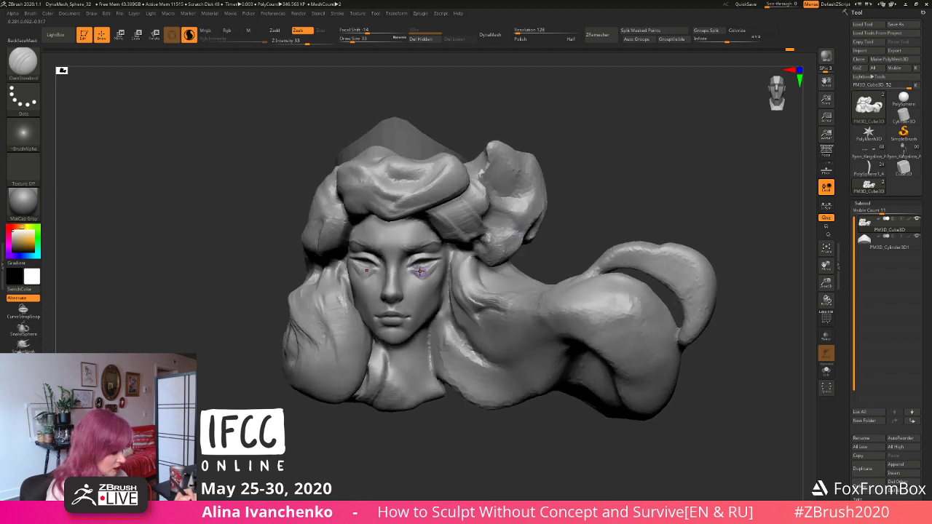
Step: Sharpen the upper eyelid creases and inner eye corners on both eyes with DamStandard at draw size 33
{"action": "mouse_move", "coordinate": [577, 162]}
{"action": "left_mouse_down"}
{"action": "mouse_move", "coordinate": [583, 155]}
{"action": "mouse_move", "coordinate": [575, 183]}
{"action": "mouse_move", "coordinate": [624, 182]}
{"action": "mouse_move", "coordinate": [410, 258]}
{"action": "left_mouse_up"}
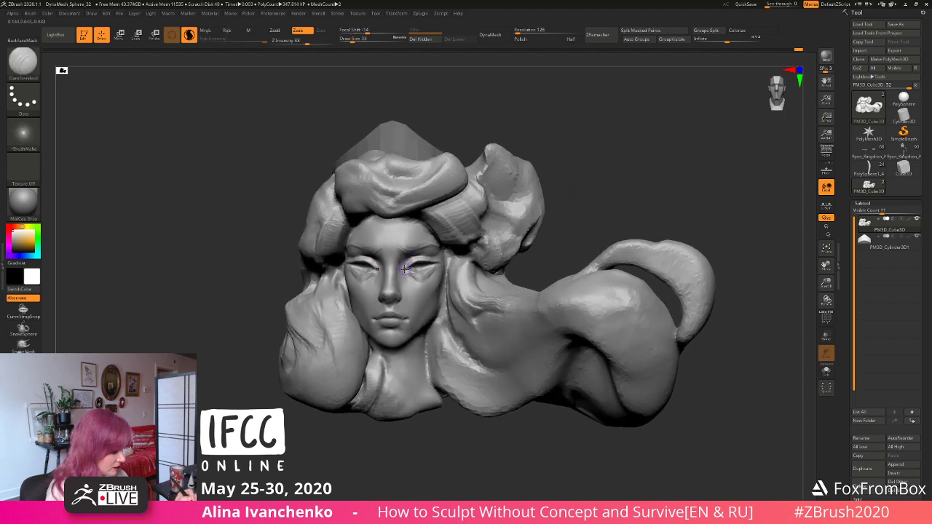
{"action": "mouse_move", "coordinate": [542, 198]}
{"action": "left_mouse_down"}
{"action": "mouse_move", "coordinate": [574, 190]}
{"action": "mouse_move", "coordinate": [435, 238]}
{"action": "left_mouse_up"}
{"action": "mouse_move", "coordinate": [520, 201]}
{"action": "left_mouse_down"}
{"action": "mouse_move", "coordinate": [597, 198]}
{"action": "mouse_move", "coordinate": [563, 195]}
{"action": "mouse_move", "coordinate": [409, 260]}
{"action": "left_mouse_up"}
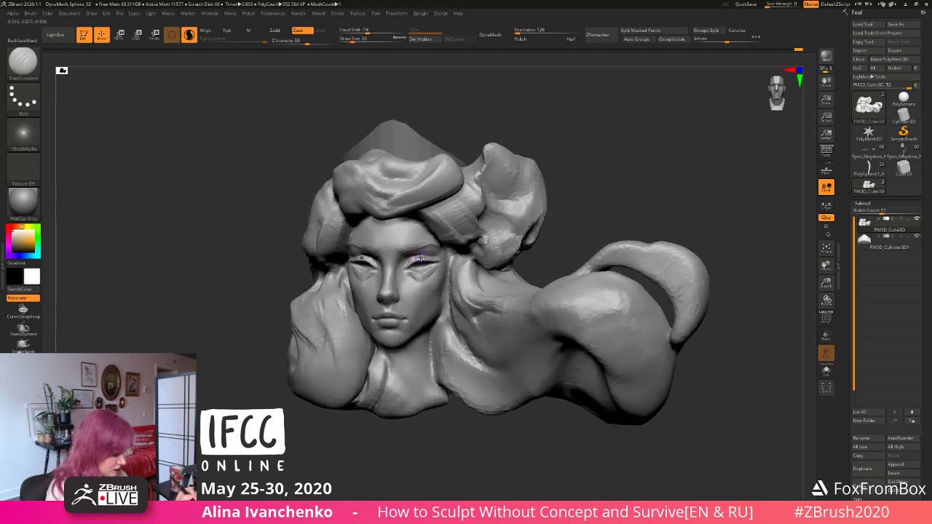
{"action": "mouse_move", "coordinate": [565, 191]}
{"action": "left_mouse_down"}
{"action": "mouse_move", "coordinate": [574, 185]}
{"action": "mouse_move", "coordinate": [572, 203]}
{"action": "mouse_move", "coordinate": [513, 216]}
{"action": "left_mouse_up"}
{"action": "left_click_drag", "start_coordinate": [575, 193], "coordinate": [587, 193]}
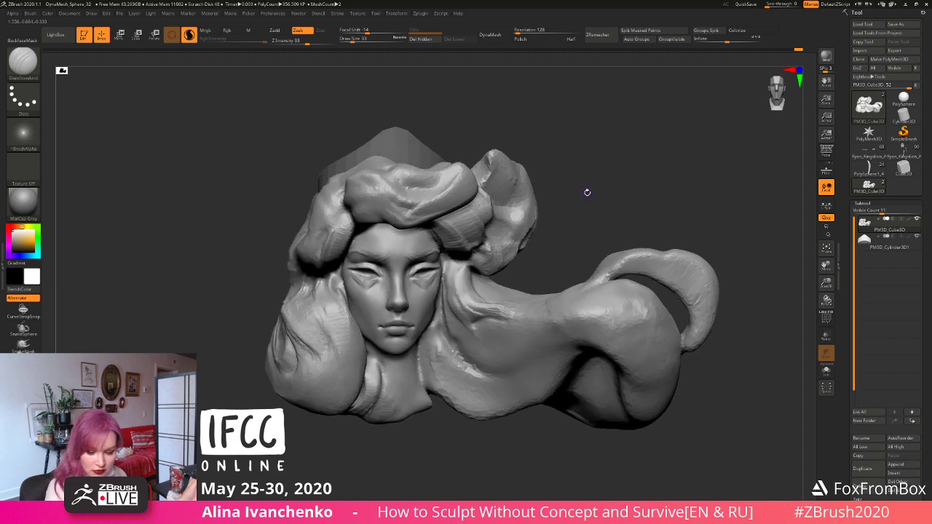
Step: Isolate the forehead above one brow with a lasso mask, adjust it with Move at draw size 112, and clear the mask
{"action": "key", "text": "b"}
{"action": "key", "text": "m"}
{"action": "key", "text": "v"}
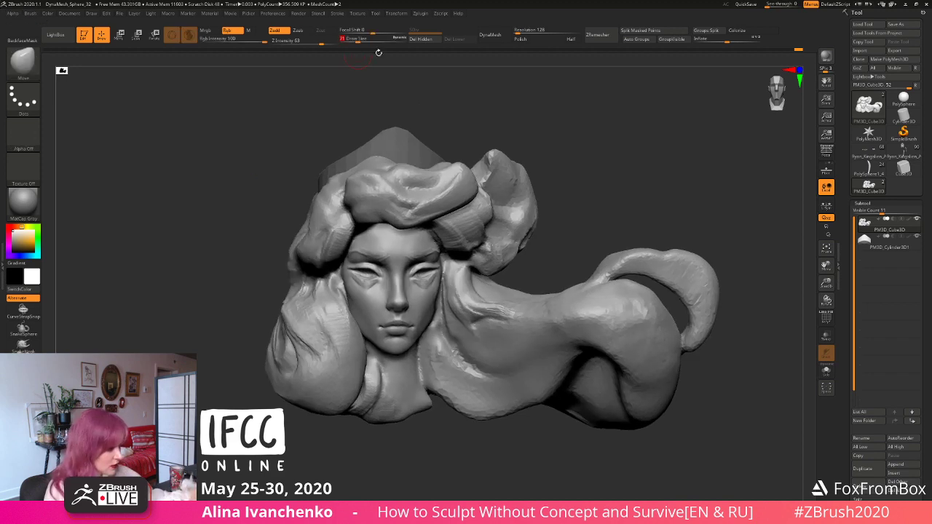
{"action": "mouse_move", "coordinate": [542, 159]}
{"action": "left_mouse_down"}
{"action": "mouse_move", "coordinate": [556, 171]}
{"action": "mouse_move", "coordinate": [393, 255]}
{"action": "mouse_move", "coordinate": [371, 218]}
{"action": "mouse_move", "coordinate": [350, 254]}
{"action": "left_mouse_up"}
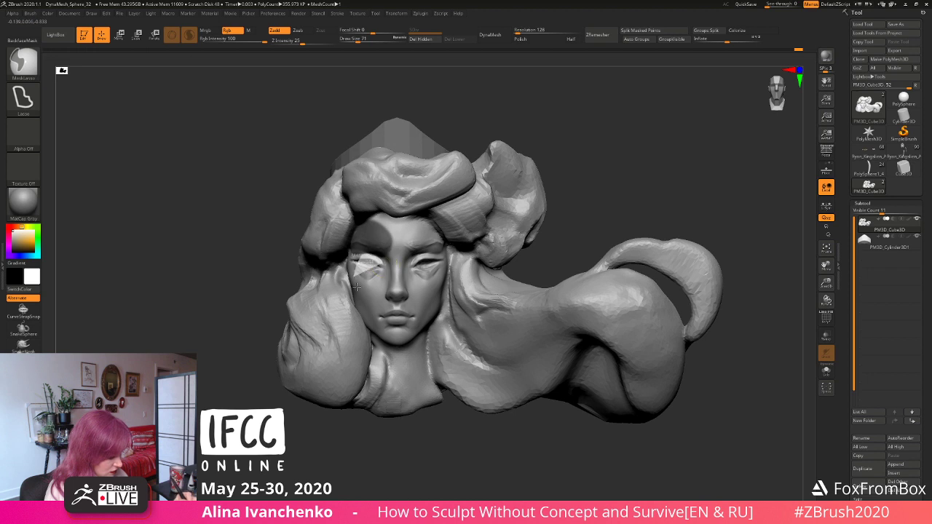
{"action": "left_click", "coordinate": [587, 139], "text": "ctrl"}
{"action": "left_click_drag", "start_coordinate": [361, 42], "coordinate": [360, 46]}
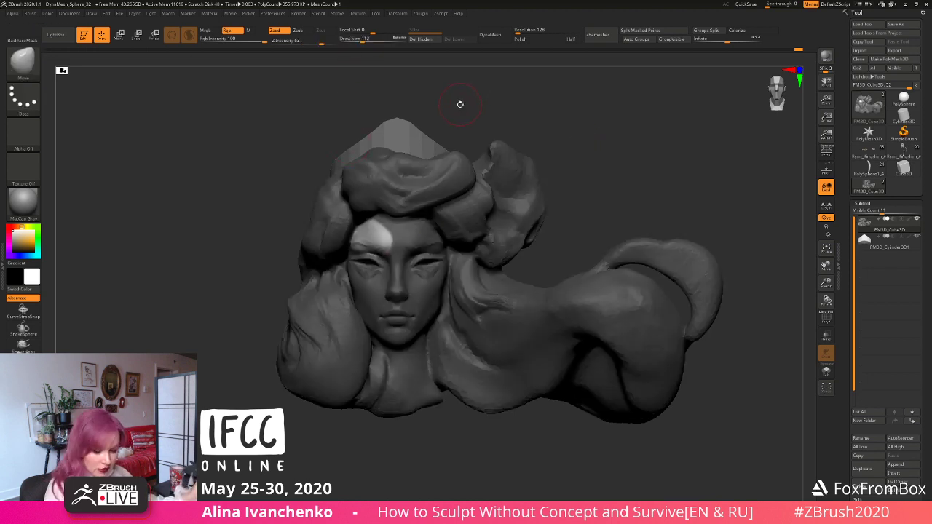
{"action": "left_click_drag", "start_coordinate": [460, 104], "coordinate": [456, 104], "text": "ctrl"}
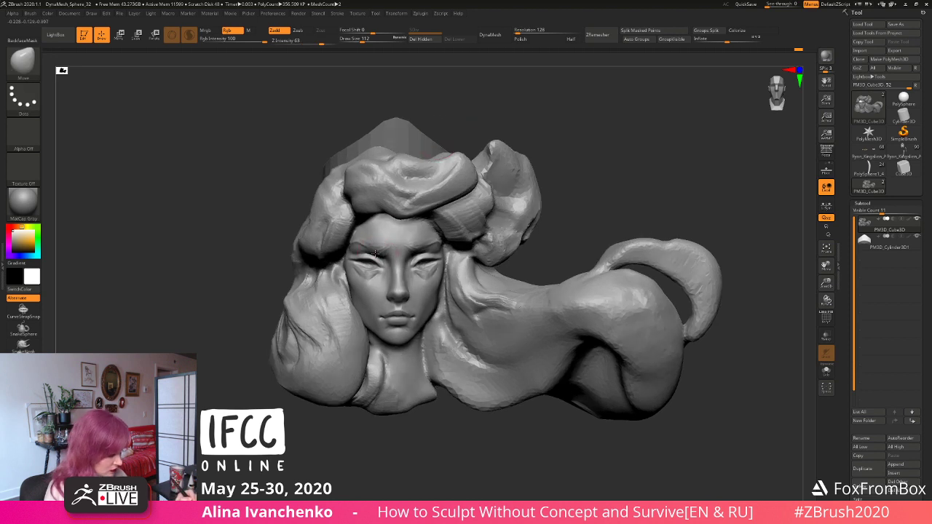
Step: Reshape the brow ridges and upper eyelids with a smaller Move brush, checking the head from front and three-quarter angles
{"action": "left_click_drag", "start_coordinate": [550, 145], "coordinate": [522, 158]}
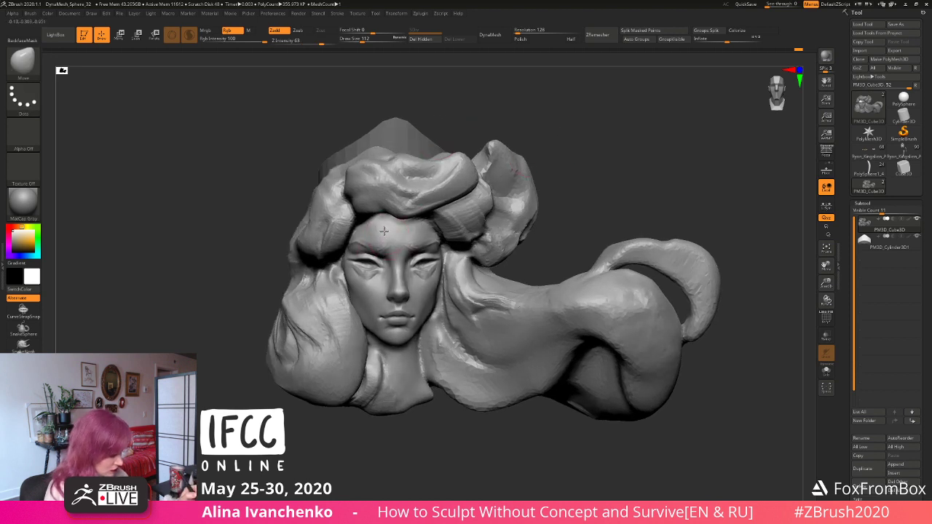
{"action": "left_click_drag", "start_coordinate": [560, 129], "coordinate": [510, 135]}
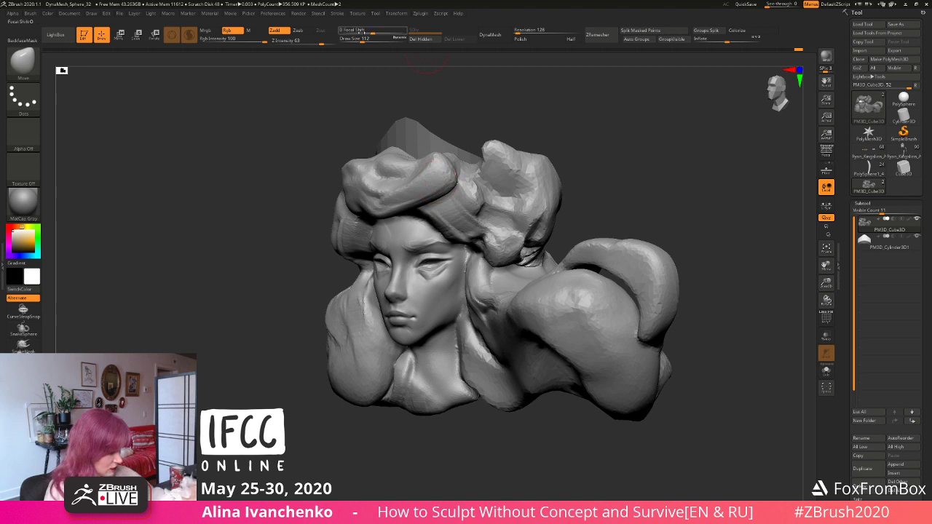
{"action": "key", "text": "shift"}
{"action": "mouse_move", "coordinate": [526, 101]}
{"action": "left_mouse_down"}
{"action": "mouse_move", "coordinate": [563, 94]}
{"action": "mouse_move", "coordinate": [540, 132]}
{"action": "left_mouse_up"}
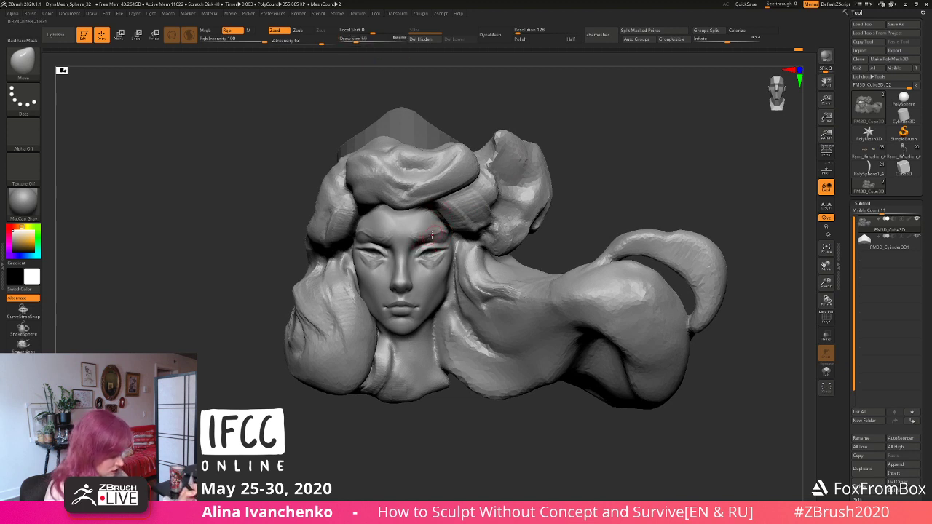
{"action": "left_click_drag", "start_coordinate": [552, 147], "coordinate": [574, 135]}
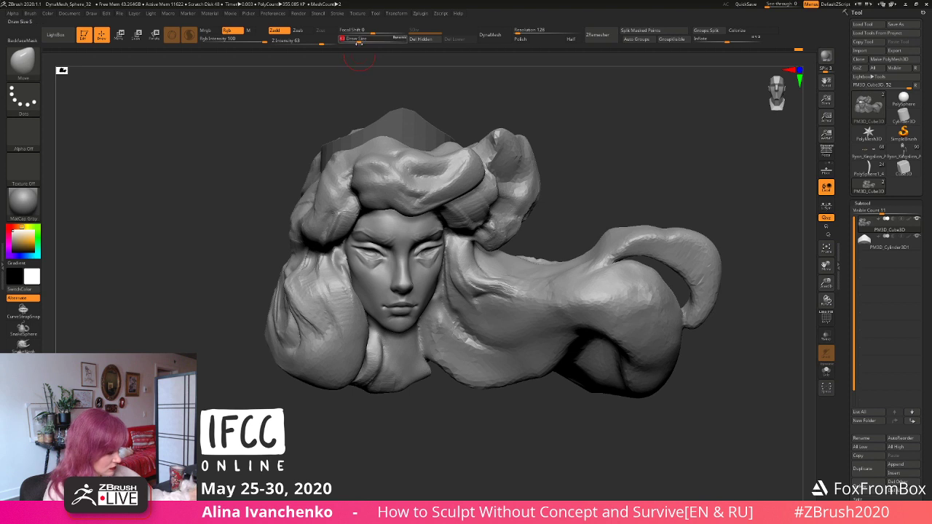
{"action": "mouse_move", "coordinate": [543, 130]}
{"action": "left_mouse_down"}
{"action": "mouse_move", "coordinate": [547, 119]}
{"action": "mouse_move", "coordinate": [566, 141]}
{"action": "mouse_move", "coordinate": [557, 143]}
{"action": "left_mouse_up"}
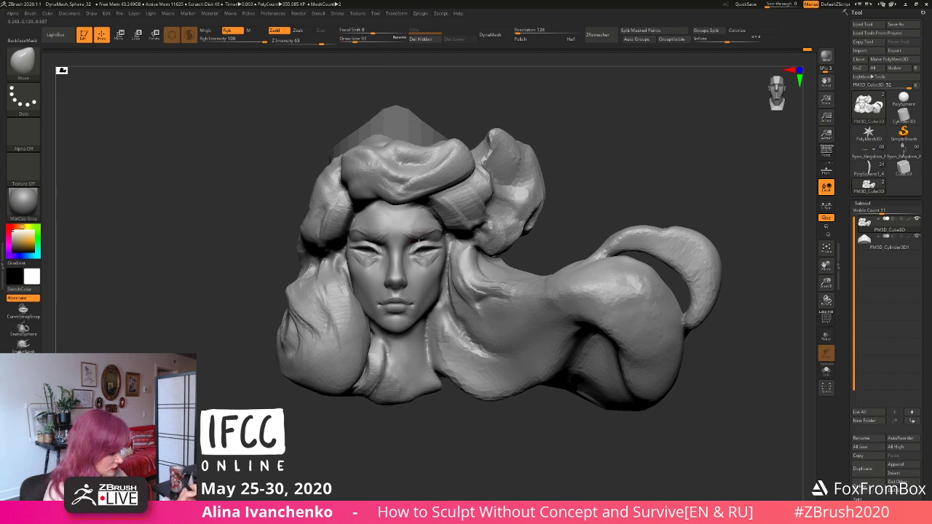
{"action": "mouse_move", "coordinate": [551, 165]}
{"action": "left_mouse_down"}
{"action": "mouse_move", "coordinate": [556, 152]}
{"action": "mouse_move", "coordinate": [548, 168]}
{"action": "left_mouse_up"}
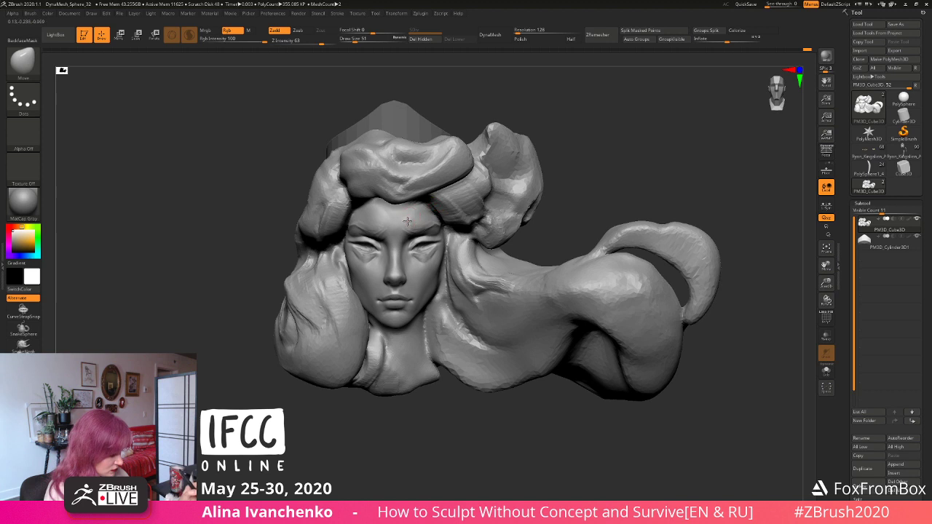
{"action": "mouse_move", "coordinate": [573, 131]}
{"action": "left_mouse_down"}
{"action": "mouse_move", "coordinate": [555, 131]}
{"action": "mouse_move", "coordinate": [543, 146]}
{"action": "left_mouse_up"}
Step: Carve the crease between the brows with DamStandard, undo the last stroke, and smooth the area into the forehead
{"action": "key", "text": "b"}
{"action": "key", "text": "d"}
{"action": "key", "text": "s"}
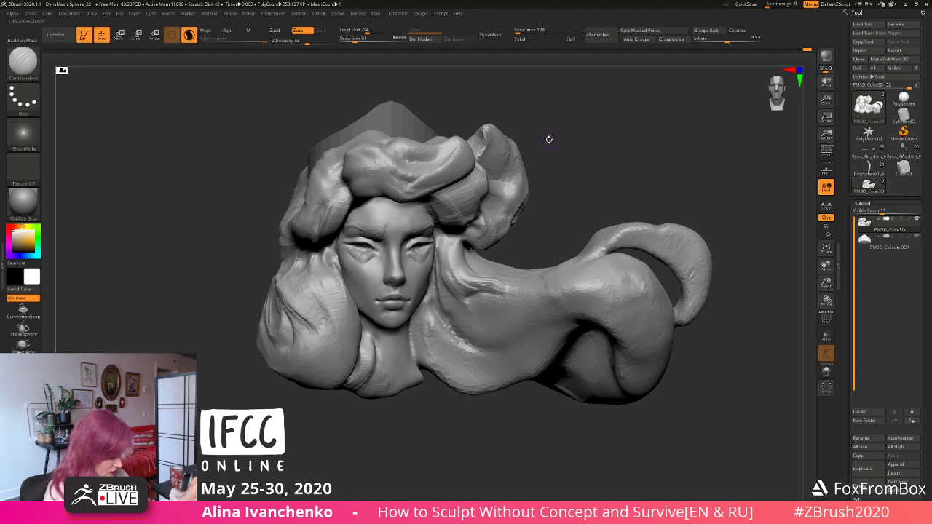
{"action": "mouse_move", "coordinate": [549, 138]}
{"action": "left_mouse_down"}
{"action": "mouse_move", "coordinate": [558, 141]}
{"action": "mouse_move", "coordinate": [516, 153]}
{"action": "mouse_move", "coordinate": [512, 189]}
{"action": "left_mouse_up"}
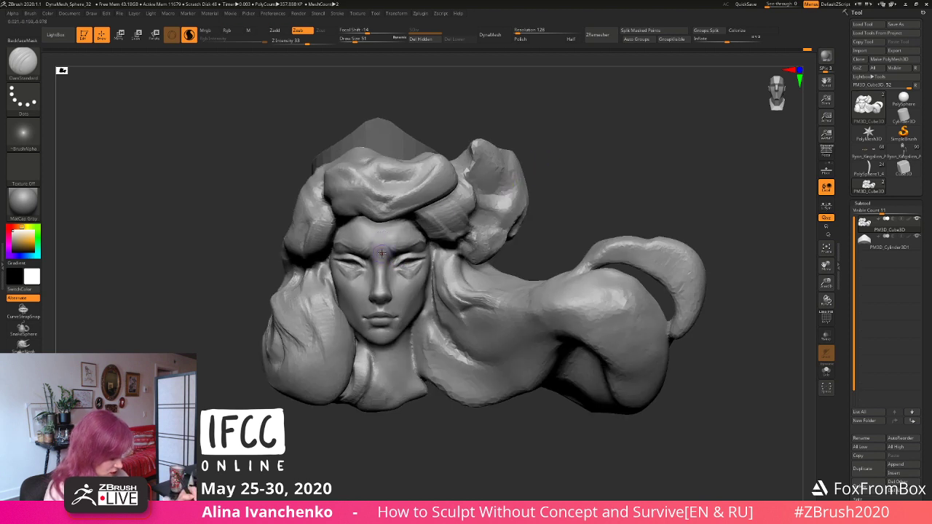
{"action": "key", "text": "ctrl+z"}
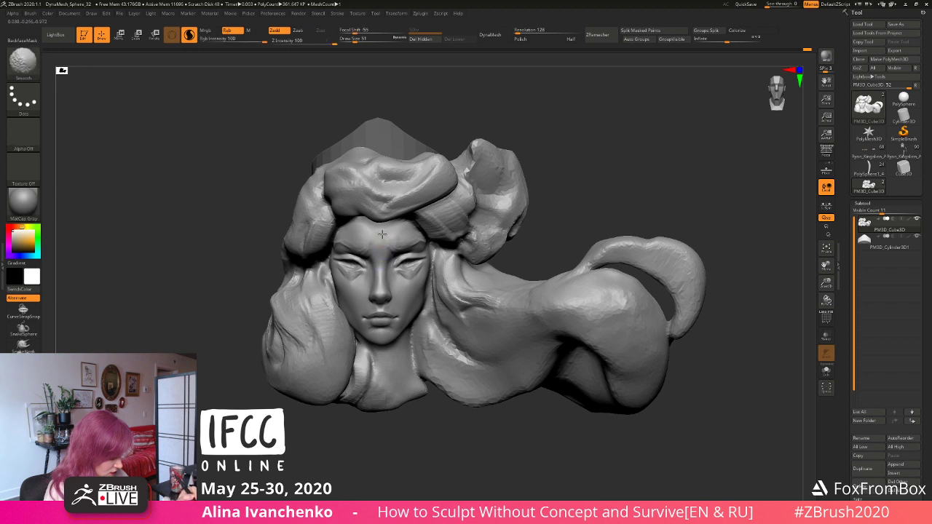
{"action": "left_click_drag", "start_coordinate": [566, 149], "coordinate": [546, 152]}
{"action": "left_click_drag", "start_coordinate": [539, 146], "coordinate": [543, 150], "text": "ctrl"}
Step: Adjust the inner brows and the bridge of the nose with the Move brush, varying its draw size
{"action": "key", "text": "b"}
{"action": "key", "text": "m"}
{"action": "key", "text": "v"}
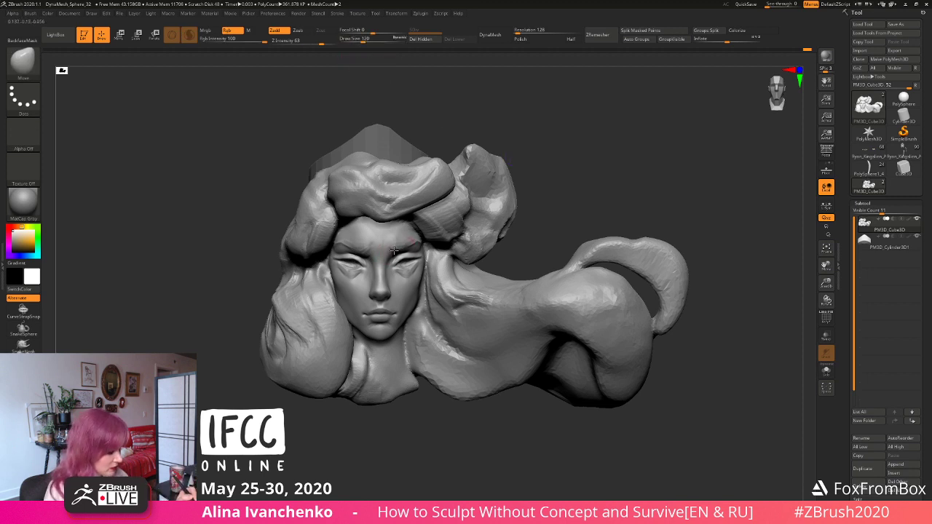
{"action": "left_click_drag", "start_coordinate": [389, 91], "coordinate": [396, 97], "text": "ctrl"}
{"action": "key", "text": "bracketright"}
{"action": "key", "text": "bracketright"}
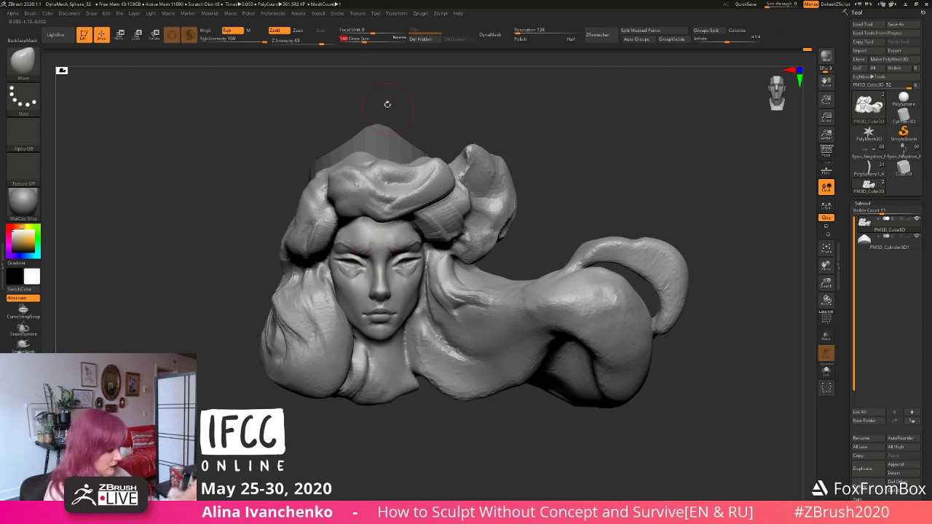
{"action": "key", "text": "shift"}
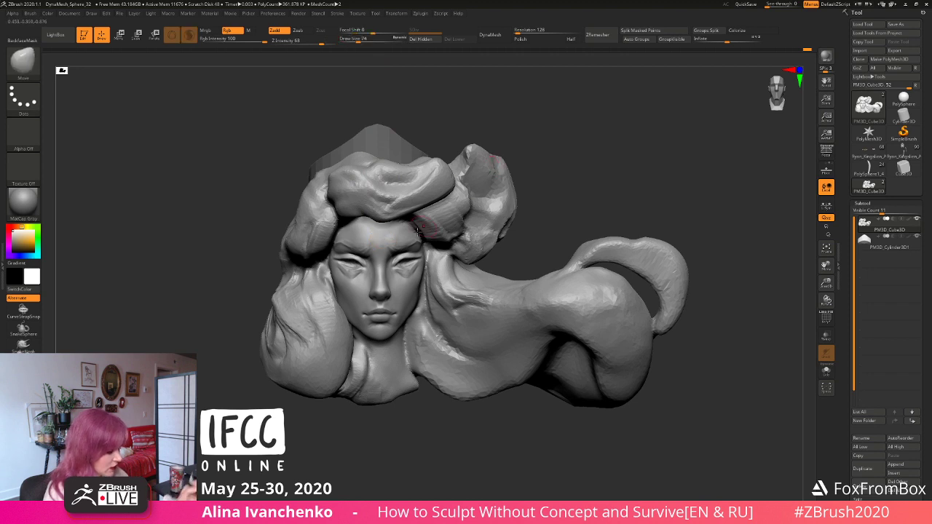
{"action": "left_click_drag", "start_coordinate": [391, 248], "coordinate": [392, 256]}
Step: Shape the forehead and outer brow ends with Move at draw size 120, working from front and low angles
{"action": "left_click_drag", "start_coordinate": [389, 107], "coordinate": [378, 80], "text": "ctrl"}
{"action": "left_click_drag", "start_coordinate": [358, 40], "coordinate": [363, 40]}
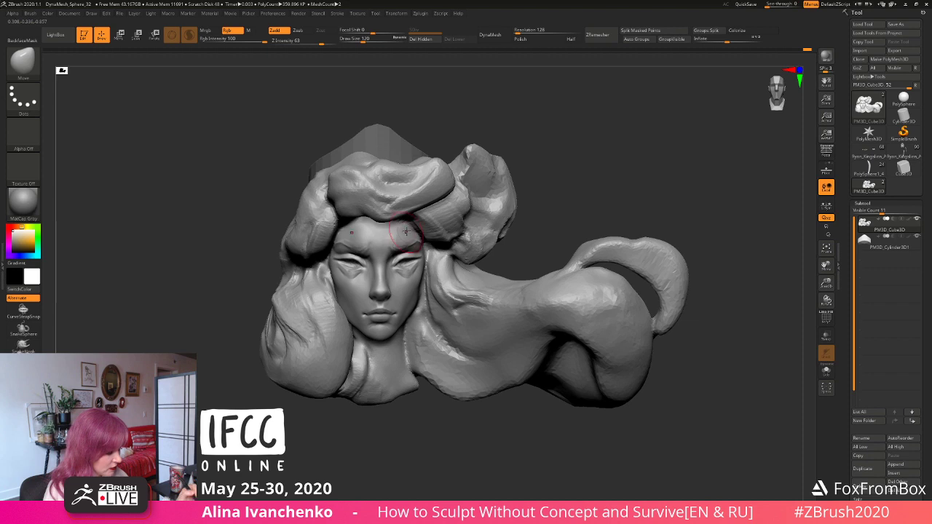
{"action": "left_click_drag", "start_coordinate": [535, 169], "coordinate": [525, 184]}
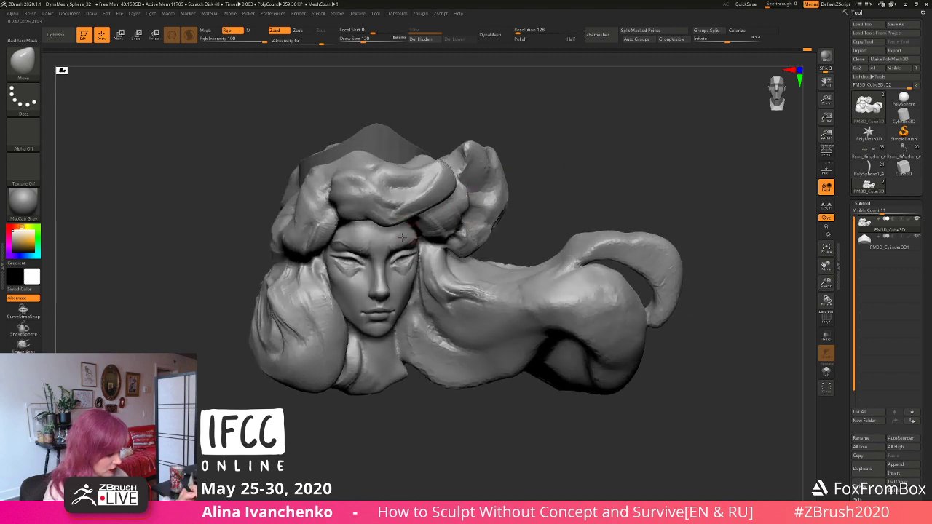
{"action": "mouse_move", "coordinate": [503, 124]}
{"action": "left_mouse_down"}
{"action": "mouse_move", "coordinate": [514, 99]}
{"action": "mouse_move", "coordinate": [469, 156]}
{"action": "left_mouse_up"}
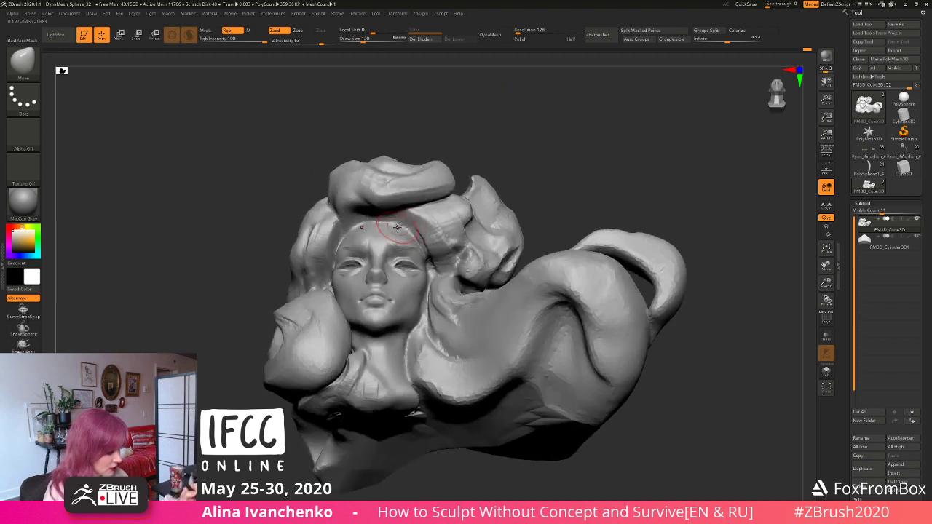
{"action": "left_click_drag", "start_coordinate": [508, 120], "coordinate": [540, 175]}
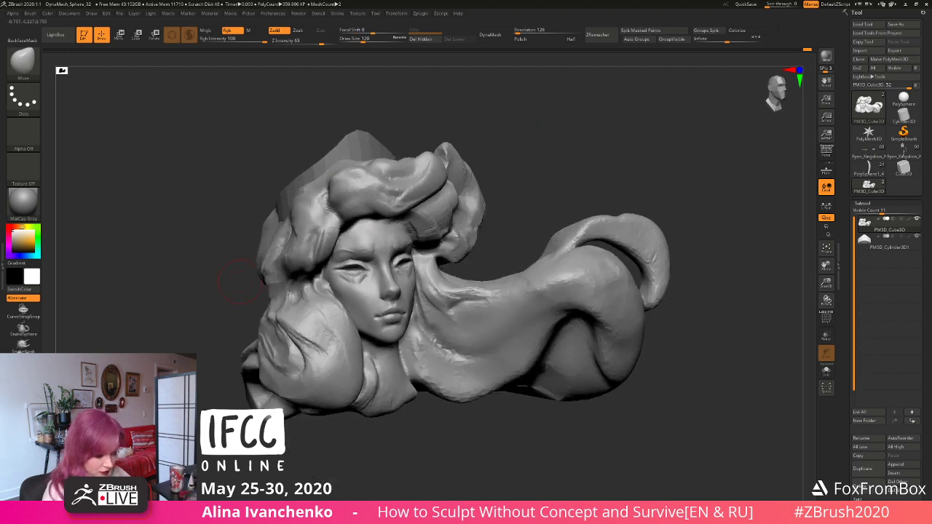
Step: Level the forehead above the brows with the Flatten brush and smooth its surface
{"action": "key", "text": "b"}
{"action": "key", "text": "f"}
{"action": "key", "text": "a"}
{"action": "left_click_drag", "start_coordinate": [474, 109], "coordinate": [439, 120], "text": "shift"}
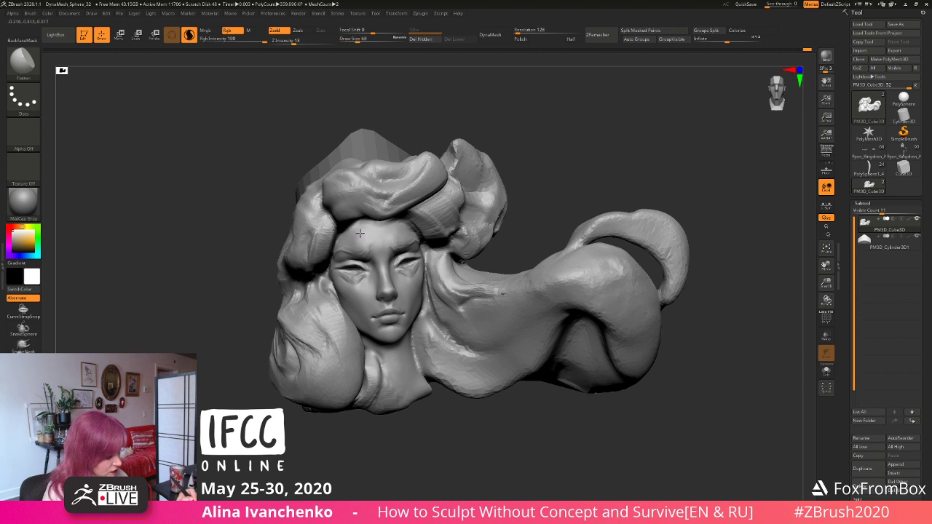
{"action": "left_click_drag", "start_coordinate": [370, 229], "coordinate": [374, 235]}
{"action": "right_click_drag", "start_coordinate": [369, 237], "coordinate": [379, 233]}
{"action": "left_click_drag", "start_coordinate": [378, 232], "coordinate": [371, 233], "text": "shift"}
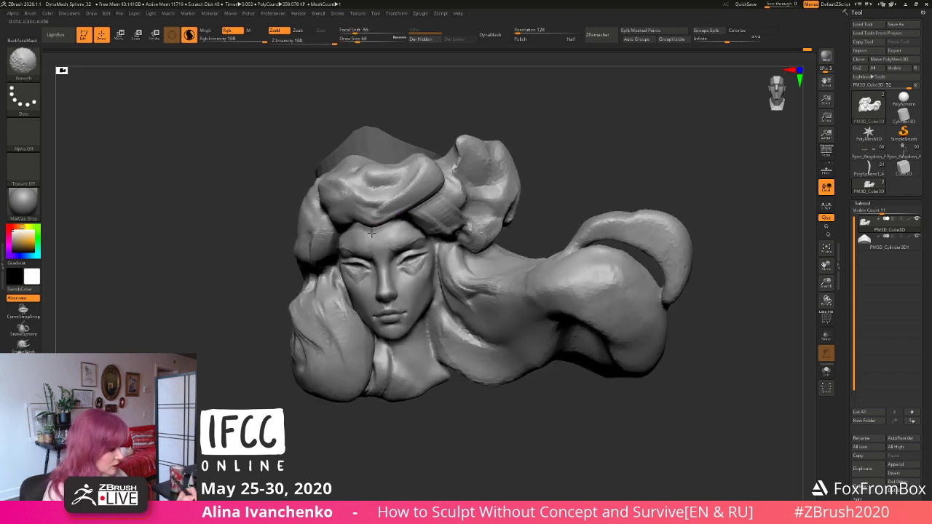
Step: Define the under-eye folds and lower lids with DamStandard and soften them into the cheeks
{"action": "left_click_drag", "start_coordinate": [519, 122], "coordinate": [545, 107]}
{"action": "mouse_move", "coordinate": [527, 150]}
{"action": "left_mouse_down", "text": "ctrl"}
{"action": "mouse_move", "coordinate": [527, 135]}
{"action": "mouse_move", "coordinate": [507, 161]}
{"action": "mouse_move", "coordinate": [565, 149]}
{"action": "left_mouse_up", "text": "ctrl"}
{"action": "key", "text": "b"}
{"action": "key", "text": "d"}
{"action": "key", "text": "s"}
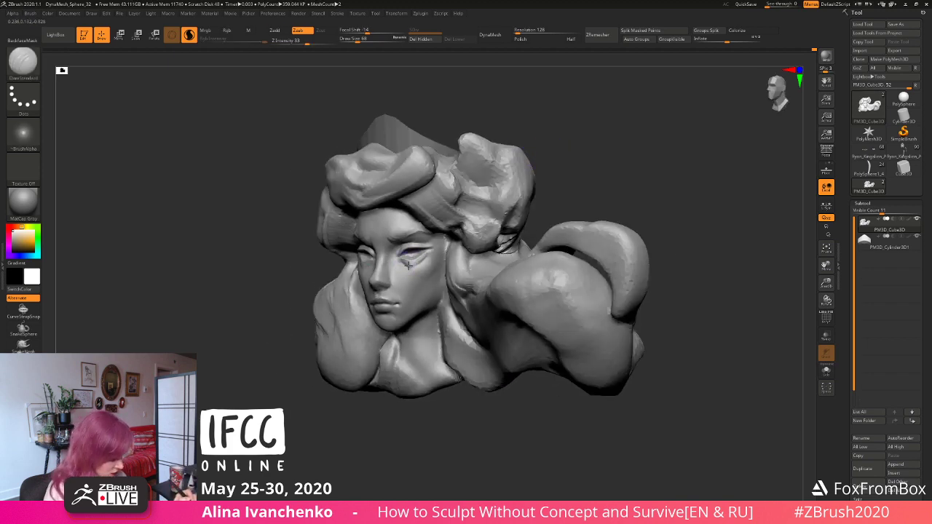
{"action": "left_click_drag", "start_coordinate": [527, 198], "coordinate": [488, 221]}
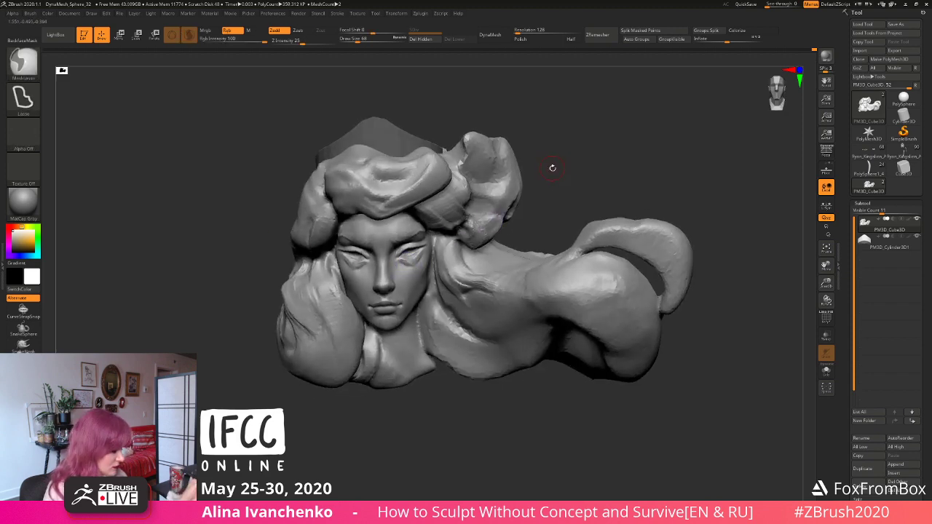
{"action": "left_click_drag", "start_coordinate": [552, 169], "coordinate": [518, 176]}
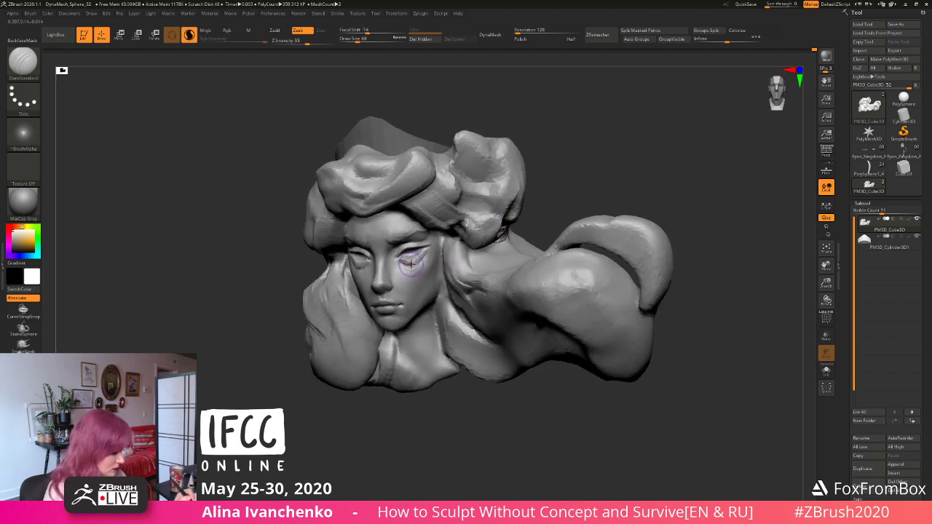
{"action": "left_click_drag", "start_coordinate": [412, 264], "coordinate": [410, 267], "text": "shift"}
{"action": "mouse_move", "coordinate": [536, 191]}
{"action": "left_mouse_down"}
{"action": "mouse_move", "coordinate": [555, 167]}
{"action": "mouse_move", "coordinate": [533, 185]}
{"action": "mouse_move", "coordinate": [548, 178]}
{"action": "left_mouse_up"}
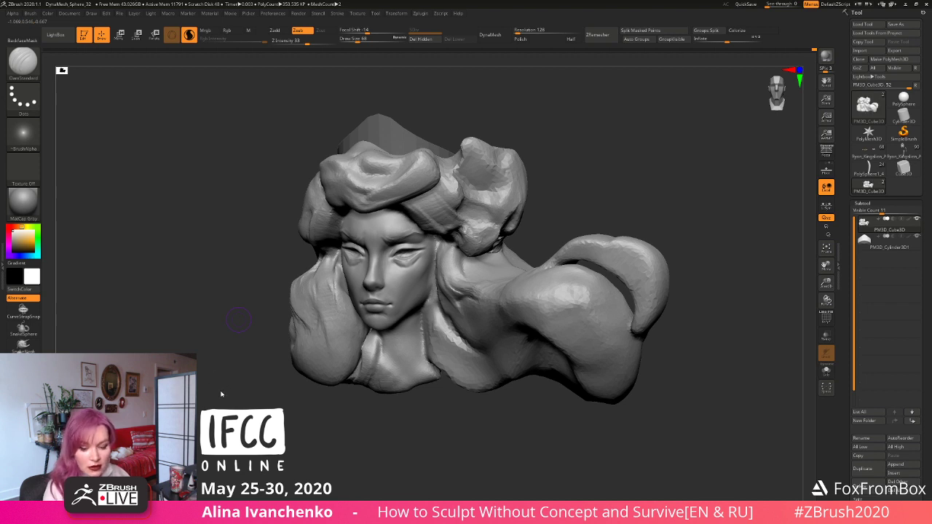
Step: Fill out the area beneath the eyes with ClayBuildup and smooth the transition into the cheeks
{"action": "mouse_move", "coordinate": [221, 394]}
{"action": "left_mouse_down"}
{"action": "mouse_move", "coordinate": [296, 427]}
{"action": "mouse_move", "coordinate": [297, 412]}
{"action": "left_mouse_up"}
{"action": "key", "text": "b"}
{"action": "key", "text": "c"}
{"action": "key", "text": "b"}
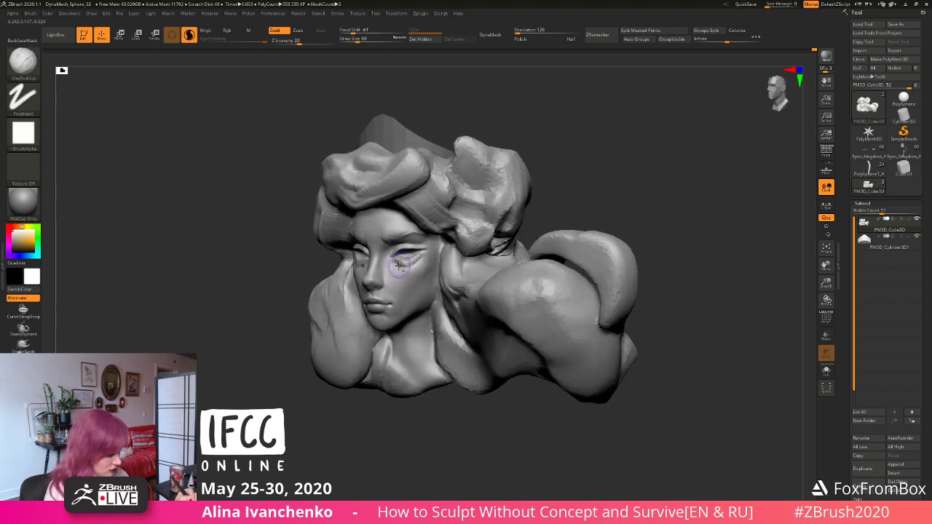
{"action": "left_click_drag", "start_coordinate": [604, 155], "coordinate": [492, 218]}
{"action": "left_click_drag", "start_coordinate": [411, 263], "coordinate": [418, 257], "text": "shift"}
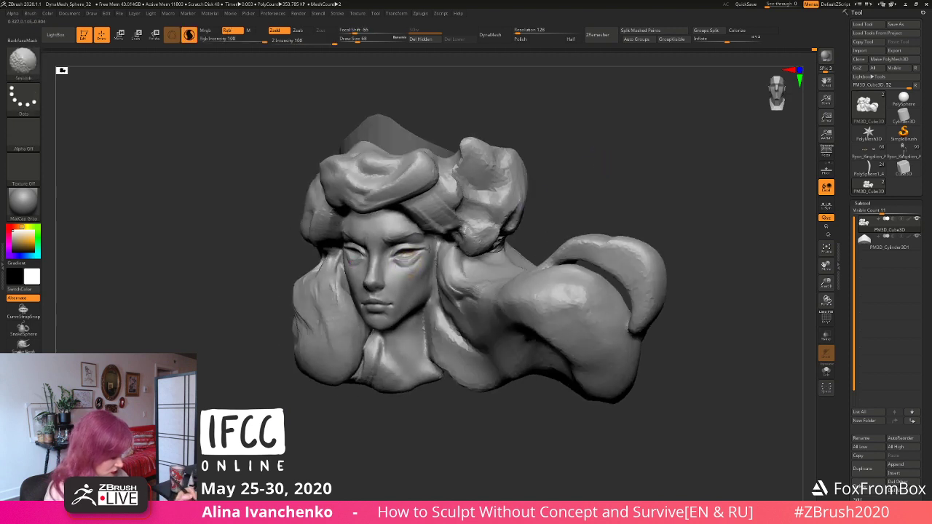
{"action": "mouse_move", "coordinate": [595, 167]}
{"action": "left_mouse_down"}
{"action": "mouse_move", "coordinate": [562, 185]}
{"action": "mouse_move", "coordinate": [581, 158]}
{"action": "left_mouse_up"}
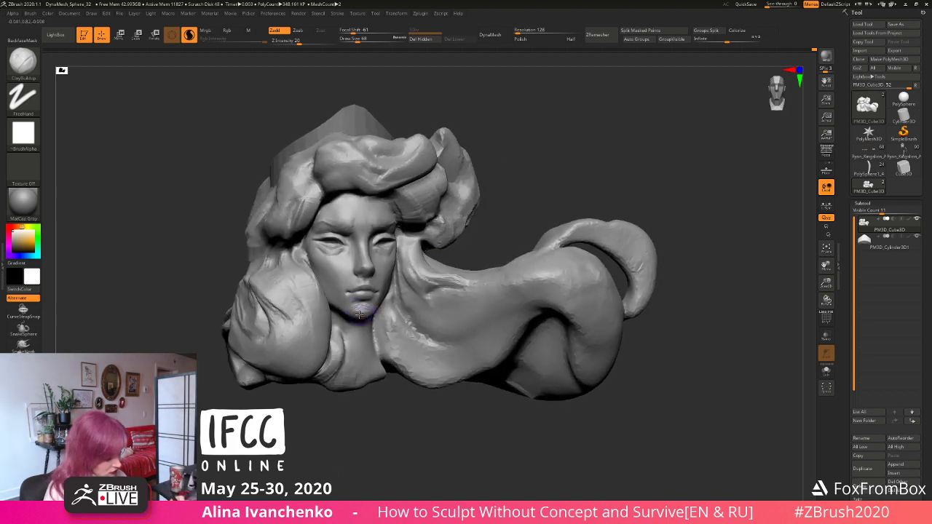
Step: Build up and smooth the chin and jawline with ClayBuildup, working from both sides of the face
{"action": "left_click_drag", "start_coordinate": [359, 314], "coordinate": [378, 300], "text": "shift"}
{"action": "left_click_drag", "start_coordinate": [579, 171], "coordinate": [528, 182]}
{"action": "left_click_drag", "start_coordinate": [365, 318], "coordinate": [389, 303], "text": "shift"}
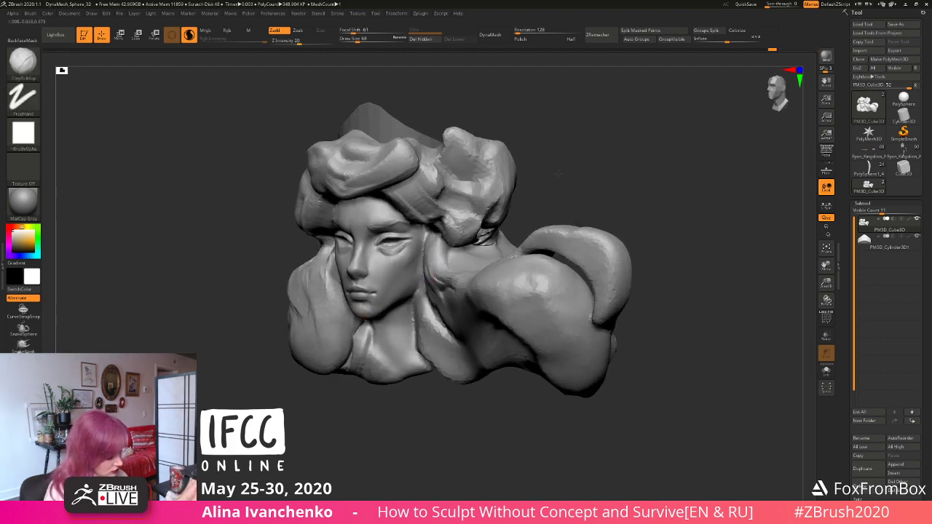
{"action": "left_click_drag", "start_coordinate": [558, 173], "coordinate": [552, 151]}
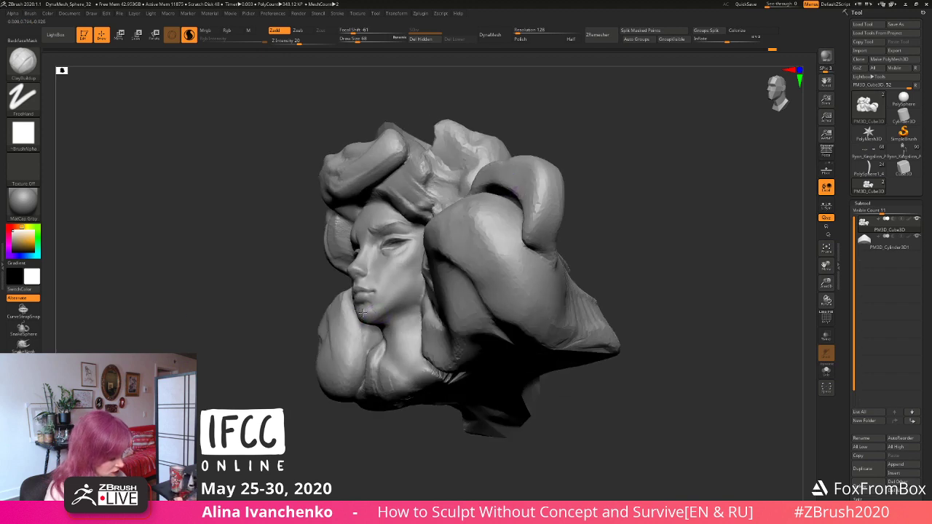
{"action": "mouse_move", "coordinate": [313, 423]}
{"action": "left_mouse_down"}
{"action": "mouse_move", "coordinate": [333, 453]}
{"action": "mouse_move", "coordinate": [349, 434]}
{"action": "left_mouse_up"}
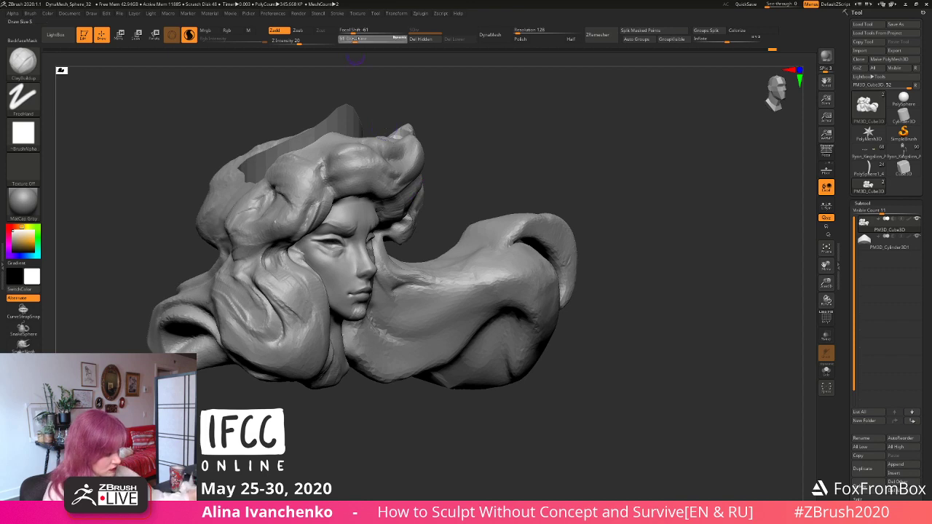
Step: Smooth the chin and jawline and adjust their contour with the Move brush, undoing one stroke along the way
{"action": "mouse_move", "coordinate": [468, 135]}
{"action": "left_mouse_down"}
{"action": "mouse_move", "coordinate": [504, 129]}
{"action": "mouse_move", "coordinate": [405, 330]}
{"action": "mouse_move", "coordinate": [386, 332]}
{"action": "left_mouse_up"}
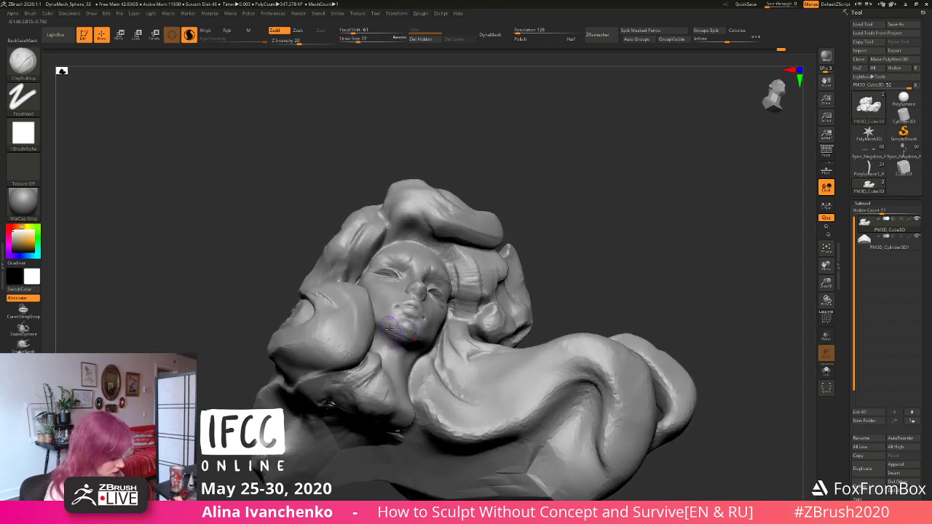
{"action": "left_click_drag", "start_coordinate": [541, 235], "coordinate": [402, 333]}
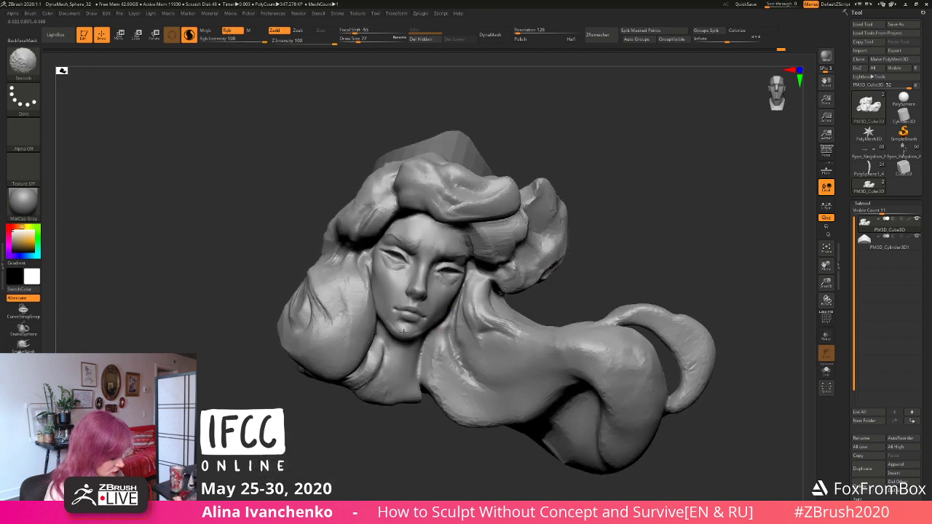
{"action": "left_click_drag", "start_coordinate": [633, 235], "coordinate": [482, 283], "text": "shift"}
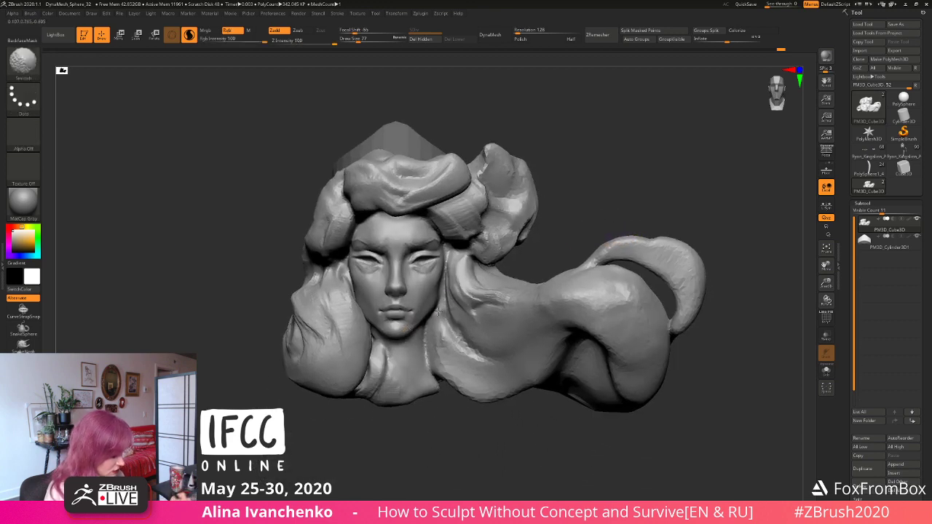
{"action": "left_click_drag", "start_coordinate": [539, 225], "coordinate": [427, 347], "text": "shift"}
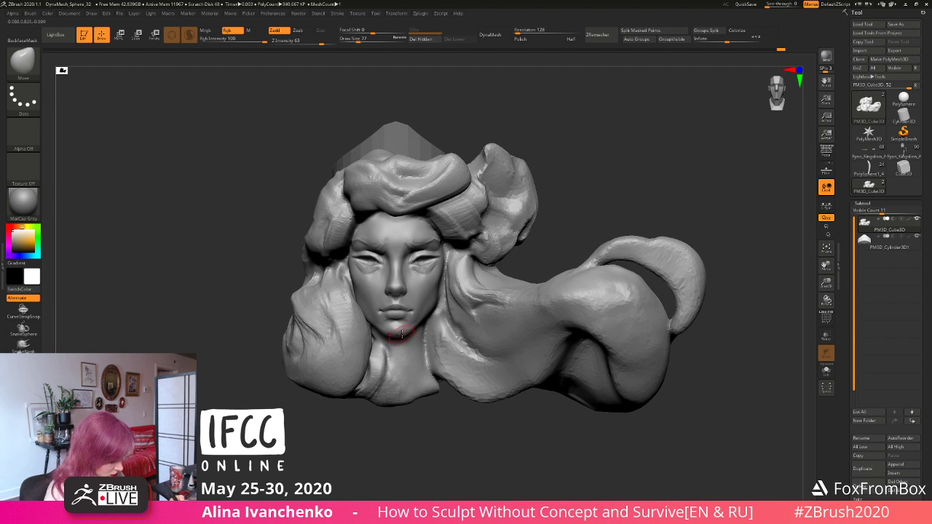
{"action": "left_click_drag", "start_coordinate": [573, 214], "coordinate": [410, 331]}
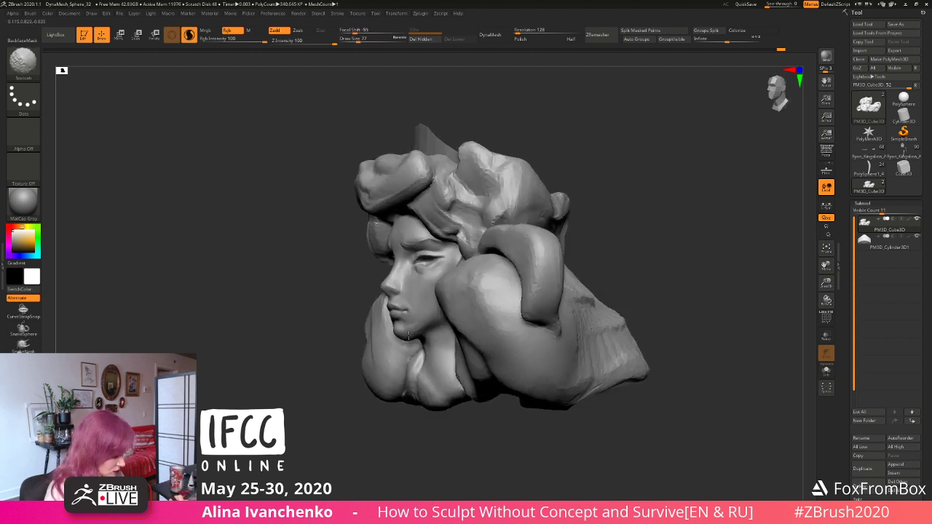
{"action": "mouse_move", "coordinate": [385, 427]}
{"action": "left_mouse_down"}
{"action": "mouse_move", "coordinate": [410, 338]}
{"action": "mouse_move", "coordinate": [421, 359]}
{"action": "left_mouse_up"}
{"action": "key", "text": "ctrl+z"}
{"action": "mouse_move", "coordinate": [384, 438]}
{"action": "left_mouse_down", "text": "shift"}
{"action": "mouse_move", "coordinate": [396, 408]}
{"action": "mouse_move", "coordinate": [388, 428]}
{"action": "mouse_move", "coordinate": [416, 456]}
{"action": "mouse_move", "coordinate": [408, 439]}
{"action": "mouse_move", "coordinate": [371, 445]}
{"action": "mouse_move", "coordinate": [424, 313]}
{"action": "left_mouse_up", "text": "shift"}
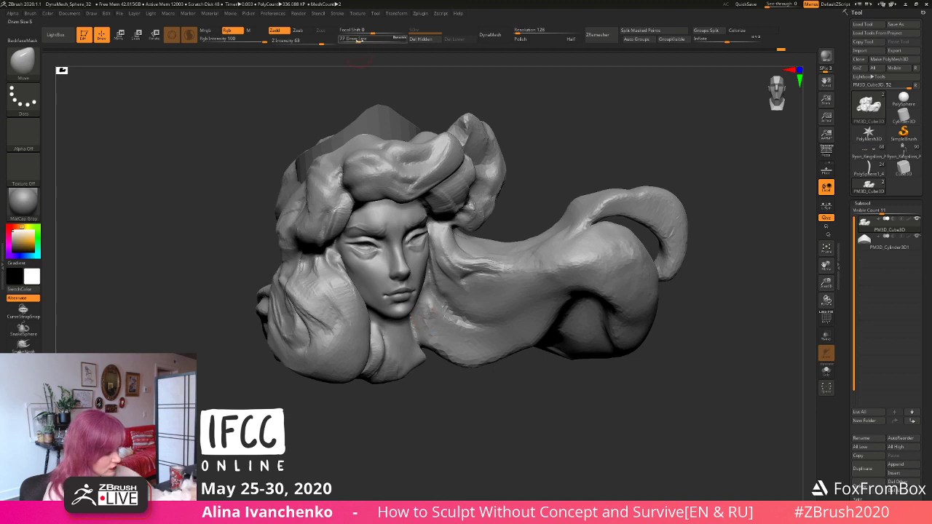
Step: Reduce the Move brush size to 37 and refine the shape of the mouth corners and chin
{"action": "left_click_drag", "start_coordinate": [359, 39], "coordinate": [353, 39]}
{"action": "left_click_drag", "start_coordinate": [335, 93], "coordinate": [370, 148]}
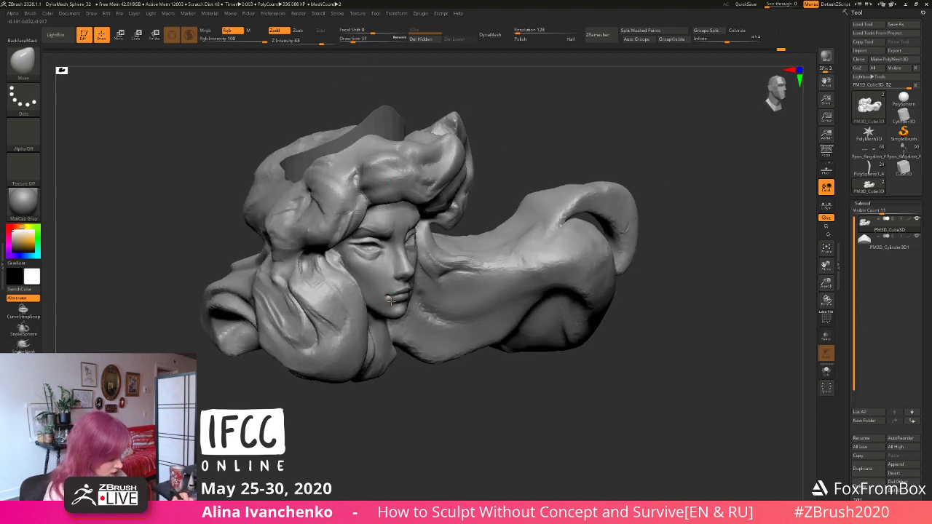
{"action": "mouse_move", "coordinate": [387, 416]}
{"action": "left_mouse_down", "text": "shift"}
{"action": "mouse_move", "coordinate": [396, 427]}
{"action": "mouse_move", "coordinate": [351, 429]}
{"action": "left_mouse_up", "text": "shift"}
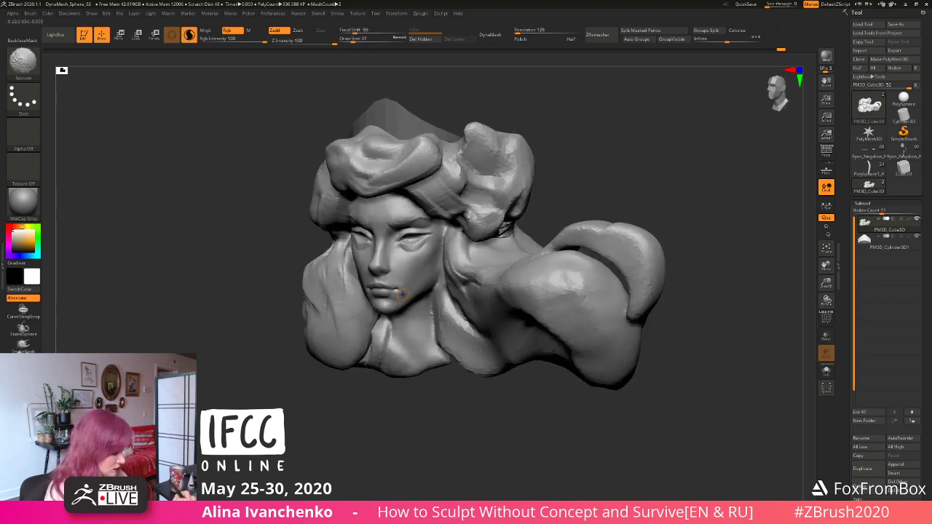
{"action": "mouse_move", "coordinate": [400, 412]}
{"action": "left_mouse_down", "text": "shift"}
{"action": "mouse_move", "coordinate": [400, 422]}
{"action": "mouse_move", "coordinate": [375, 428]}
{"action": "mouse_move", "coordinate": [396, 437]}
{"action": "left_mouse_up", "text": "shift"}
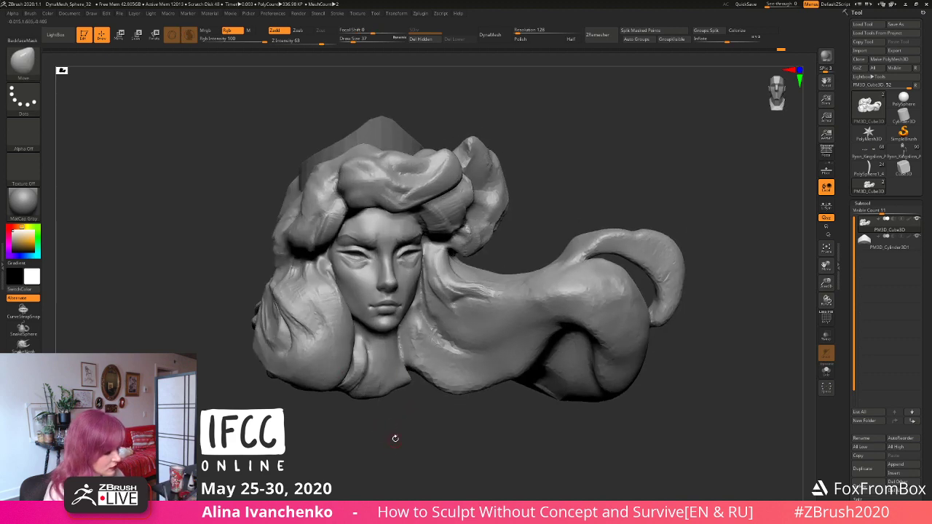
{"action": "left_click_drag", "start_coordinate": [523, 178], "coordinate": [371, 283]}
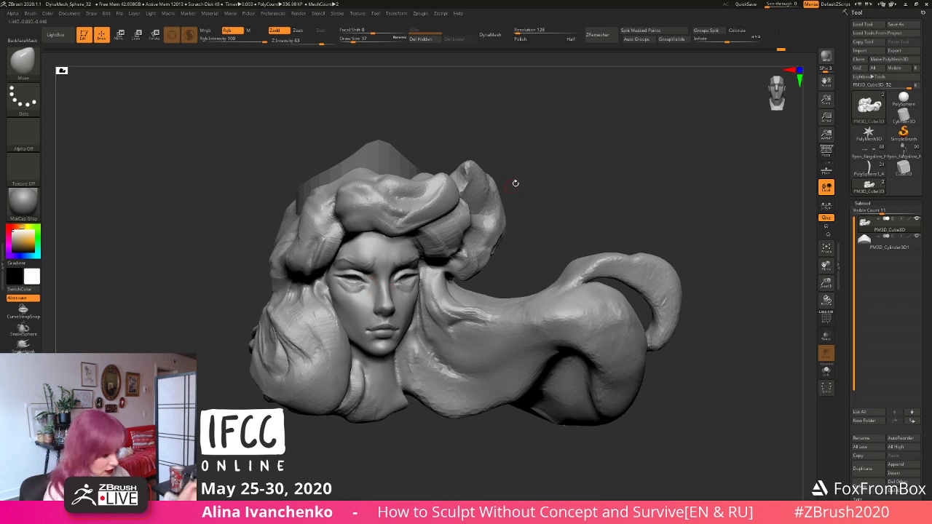
{"action": "mouse_move", "coordinate": [516, 183]}
{"action": "left_mouse_down"}
{"action": "mouse_move", "coordinate": [529, 168]}
{"action": "mouse_move", "coordinate": [528, 176]}
{"action": "mouse_move", "coordinate": [560, 167]}
{"action": "mouse_move", "coordinate": [540, 185]}
{"action": "mouse_move", "coordinate": [583, 156]}
{"action": "mouse_move", "coordinate": [558, 174]}
{"action": "left_mouse_up"}
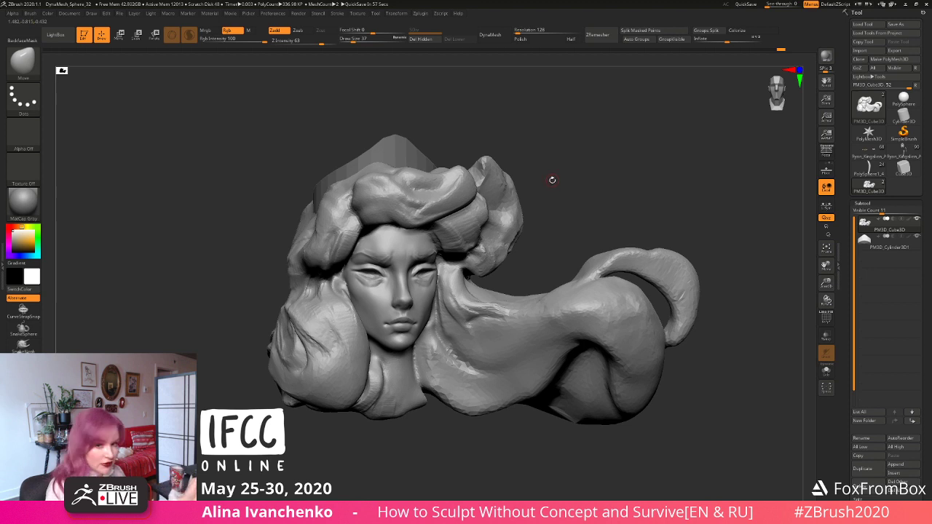
Step: Build up the eyeballs and rough in the irises between the lids of both eyes with ClayBuildup
{"action": "mouse_move", "coordinate": [551, 179]}
{"action": "left_mouse_down"}
{"action": "mouse_move", "coordinate": [564, 148]}
{"action": "mouse_move", "coordinate": [555, 172]}
{"action": "mouse_move", "coordinate": [542, 167]}
{"action": "mouse_move", "coordinate": [547, 180]}
{"action": "mouse_move", "coordinate": [506, 182]}
{"action": "left_mouse_up"}
{"action": "key", "text": "b"}
{"action": "key", "text": "c"}
{"action": "key", "text": "b"}
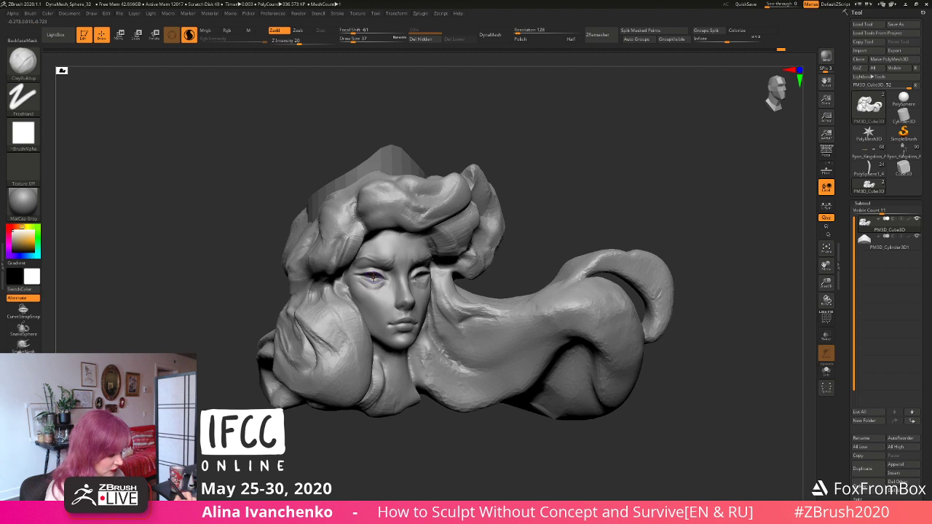
{"action": "left_click_drag", "start_coordinate": [370, 276], "coordinate": [375, 279]}
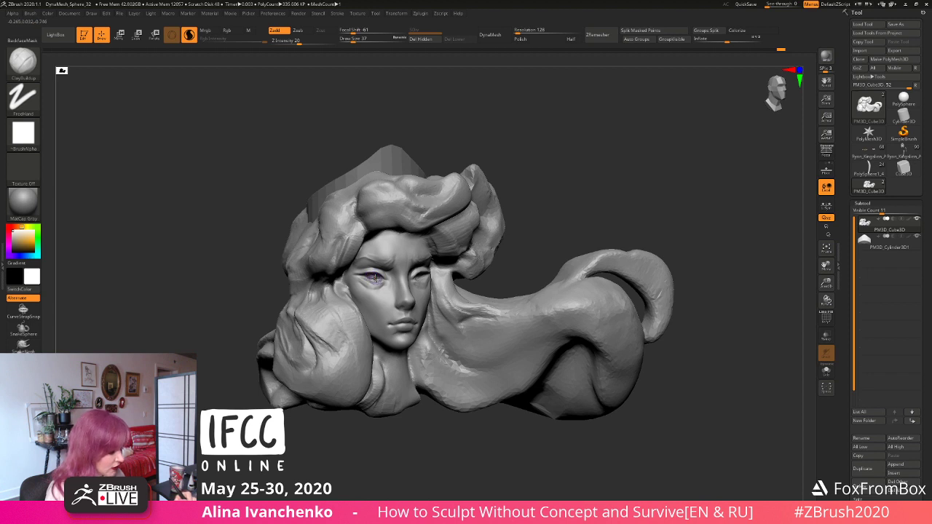
{"action": "mouse_move", "coordinate": [571, 193]}
{"action": "left_mouse_down"}
{"action": "mouse_move", "coordinate": [537, 198]}
{"action": "mouse_move", "coordinate": [576, 181]}
{"action": "mouse_move", "coordinate": [552, 171]}
{"action": "mouse_move", "coordinate": [534, 198]}
{"action": "mouse_move", "coordinate": [534, 165]}
{"action": "mouse_move", "coordinate": [534, 177]}
{"action": "mouse_move", "coordinate": [490, 174]}
{"action": "left_mouse_up"}
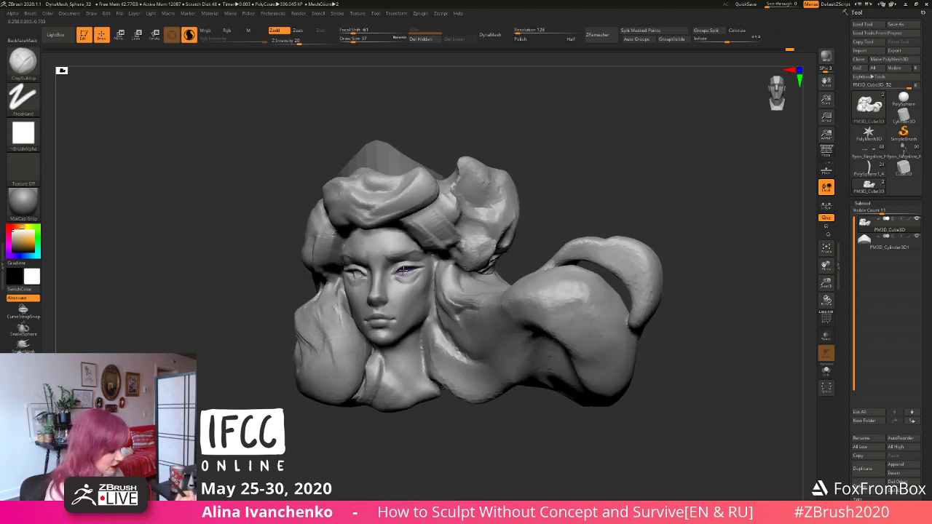
{"action": "left_click_drag", "start_coordinate": [404, 272], "coordinate": [411, 275]}
{"action": "left_click_drag", "start_coordinate": [534, 192], "coordinate": [549, 180]}
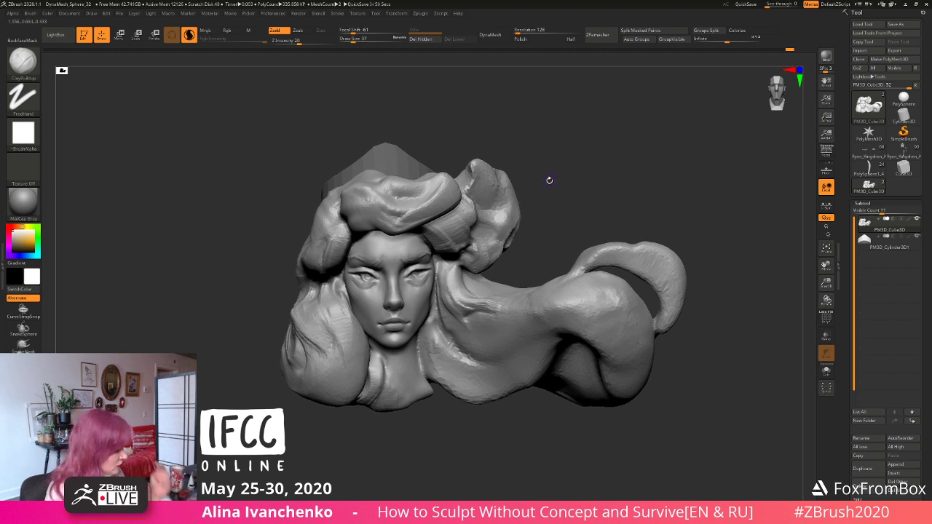
{"action": "mouse_move", "coordinate": [562, 172]}
{"action": "left_mouse_down"}
{"action": "mouse_move", "coordinate": [547, 169]}
{"action": "mouse_move", "coordinate": [539, 187]}
{"action": "mouse_move", "coordinate": [560, 187]}
{"action": "mouse_move", "coordinate": [535, 201]}
{"action": "mouse_move", "coordinate": [517, 195]}
{"action": "mouse_move", "coordinate": [561, 198]}
{"action": "mouse_move", "coordinate": [559, 186]}
{"action": "left_mouse_up"}
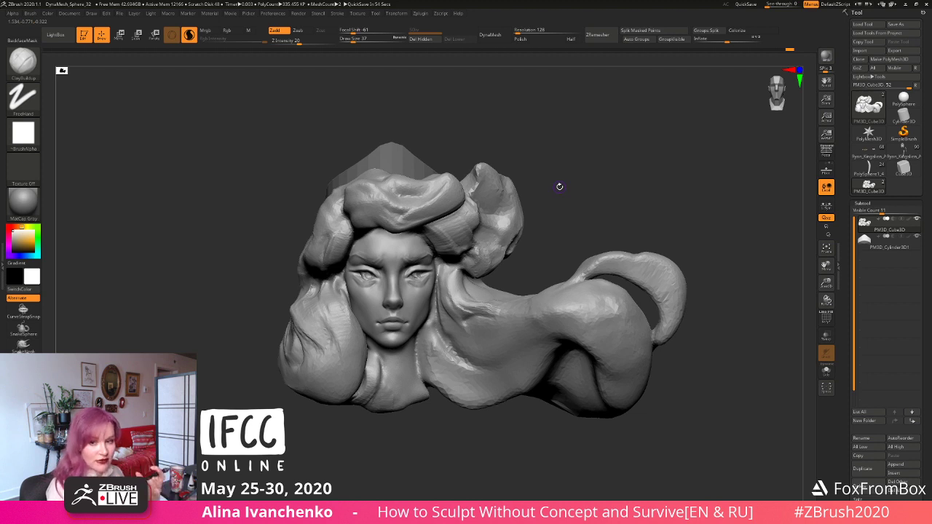
{"action": "left_click_drag", "start_coordinate": [562, 195], "coordinate": [556, 205]}
Step: Refine the iris, outer corner and upper lid of the eye on the tail-side of the face with ClayBuildup
{"action": "left_click_drag", "start_coordinate": [827, 284], "coordinate": [826, 321]}
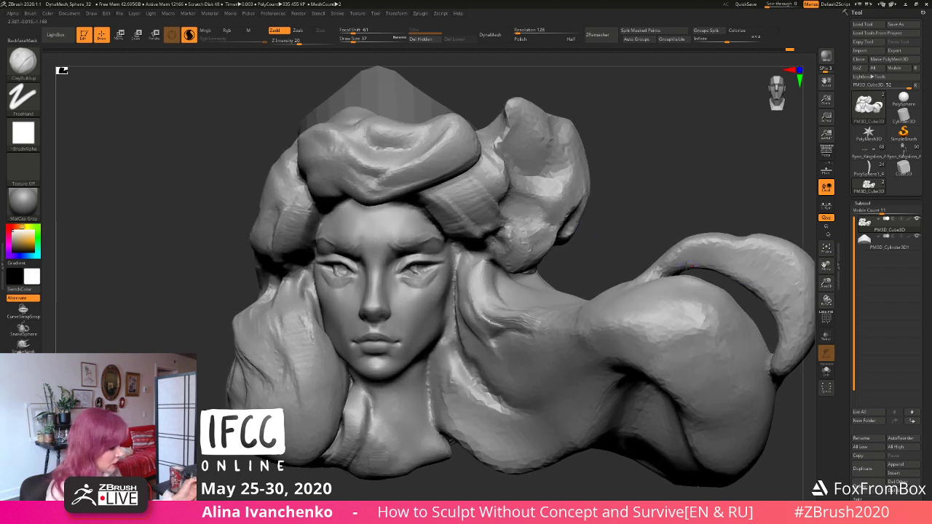
{"action": "mouse_move", "coordinate": [600, 210]}
{"action": "left_mouse_down"}
{"action": "mouse_move", "coordinate": [606, 202]}
{"action": "mouse_move", "coordinate": [605, 232]}
{"action": "left_mouse_up"}
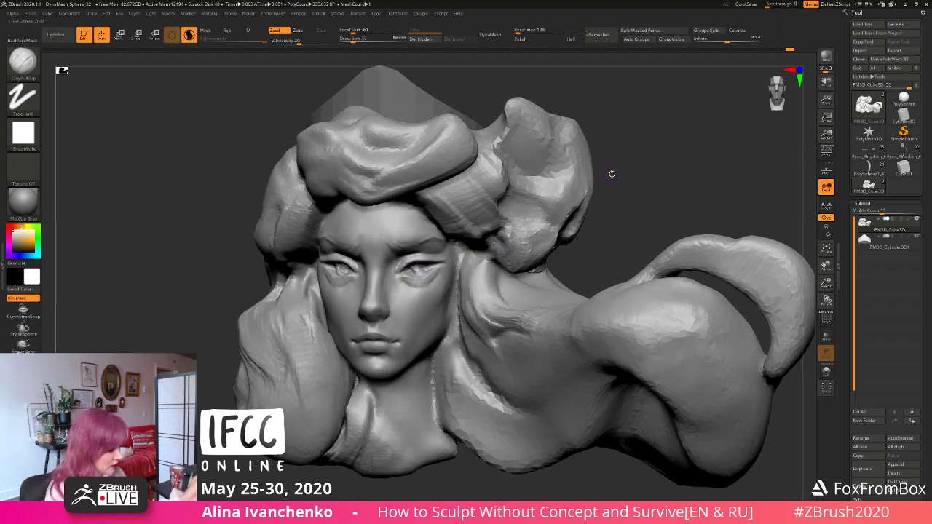
{"action": "mouse_move", "coordinate": [609, 174]}
{"action": "left_mouse_down"}
{"action": "mouse_move", "coordinate": [594, 182]}
{"action": "mouse_move", "coordinate": [605, 175]}
{"action": "left_mouse_up"}
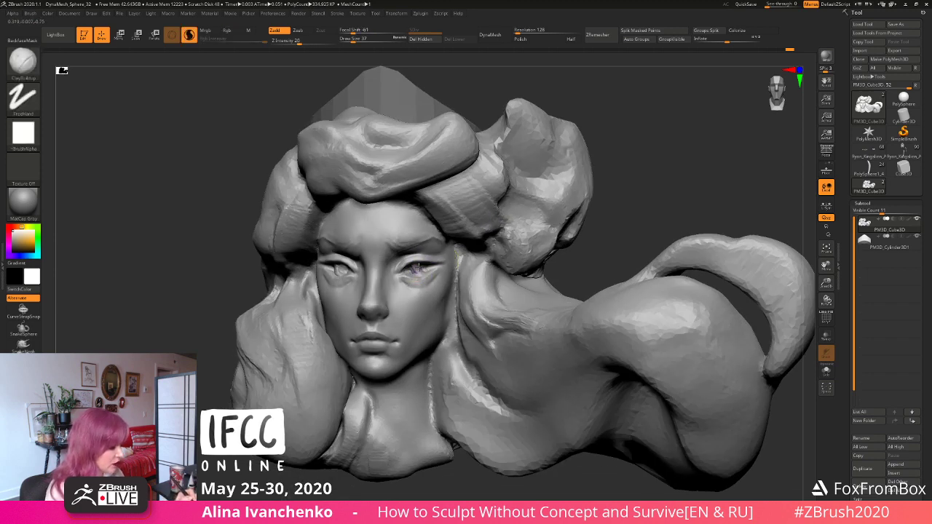
{"action": "left_click_drag", "start_coordinate": [431, 260], "coordinate": [440, 263]}
{"action": "mouse_move", "coordinate": [604, 195]}
{"action": "left_mouse_down"}
{"action": "mouse_move", "coordinate": [637, 175]}
{"action": "mouse_move", "coordinate": [601, 202]}
{"action": "mouse_move", "coordinate": [595, 191]}
{"action": "mouse_move", "coordinate": [571, 196]}
{"action": "left_mouse_up"}
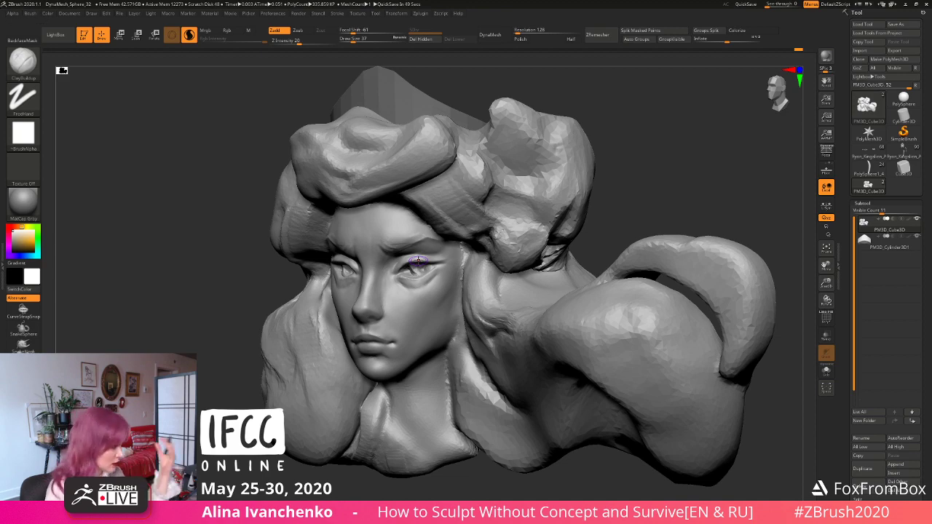
{"action": "mouse_move", "coordinate": [633, 163]}
{"action": "left_mouse_down"}
{"action": "mouse_move", "coordinate": [621, 109]}
{"action": "mouse_move", "coordinate": [624, 165]}
{"action": "mouse_move", "coordinate": [606, 151]}
{"action": "left_mouse_up"}
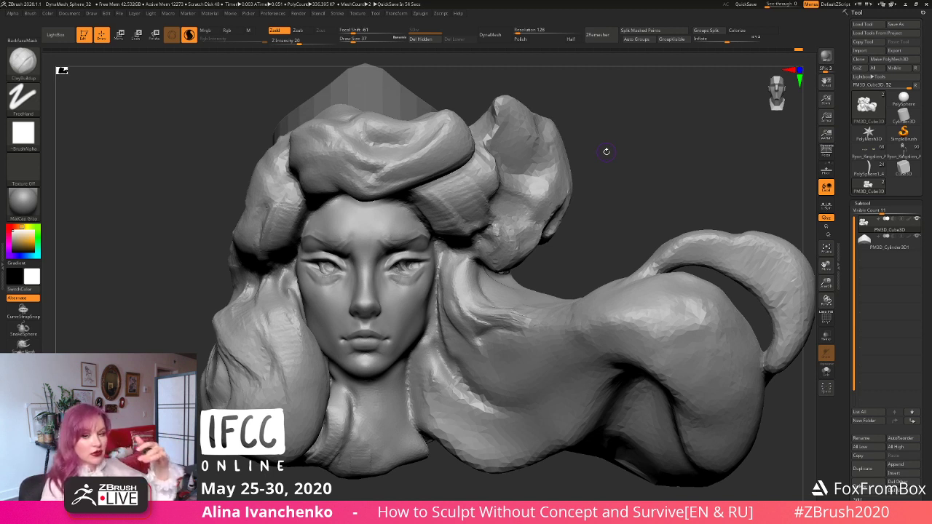
{"action": "mouse_move", "coordinate": [606, 151]}
{"action": "left_mouse_down"}
{"action": "mouse_move", "coordinate": [611, 168]}
{"action": "mouse_move", "coordinate": [593, 179]}
{"action": "mouse_move", "coordinate": [611, 156]}
{"action": "left_mouse_up"}
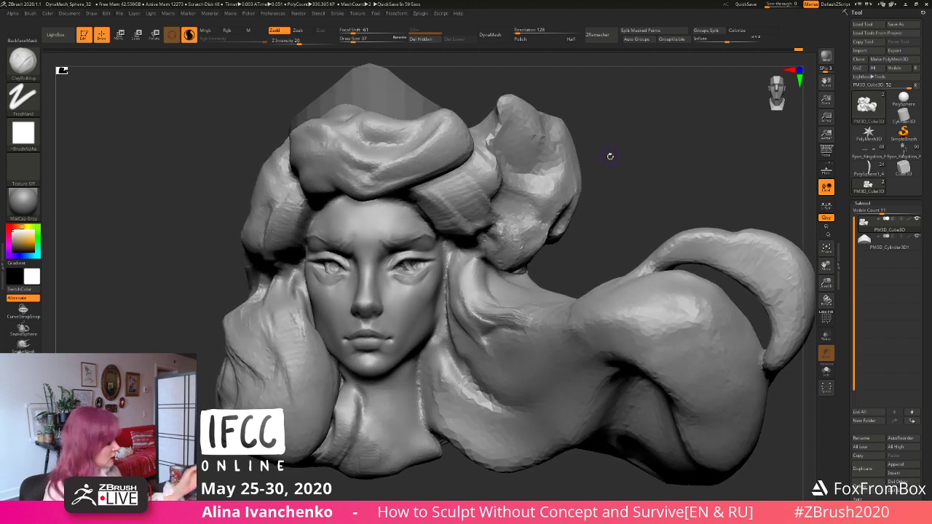
Step: Even out the irises and lid edges of both eyes with ClayBuildup, working from the front and slight side angles
{"action": "left_click_drag", "start_coordinate": [826, 282], "coordinate": [759, 242]}
{"action": "left_click_drag", "start_coordinate": [557, 192], "coordinate": [539, 205], "text": "shift"}
{"action": "left_click_drag", "start_coordinate": [826, 283], "coordinate": [619, 217]}
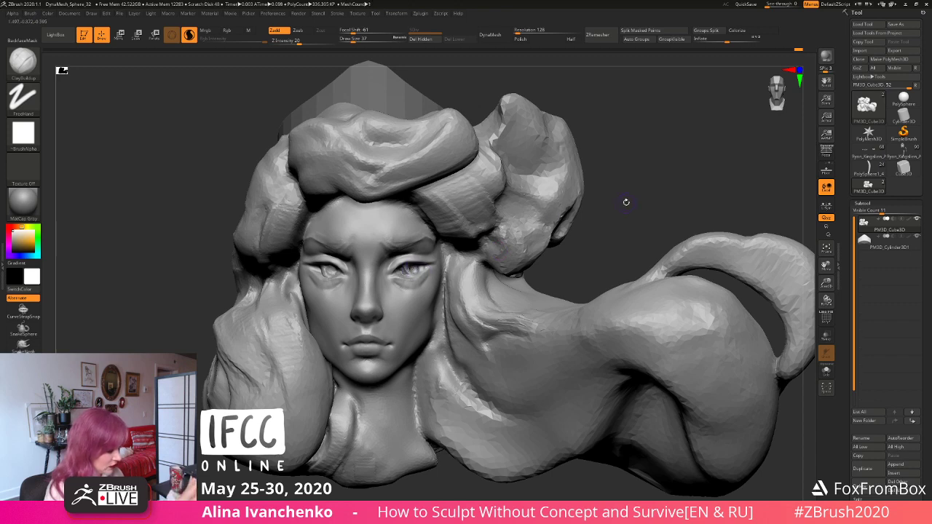
{"action": "mouse_move", "coordinate": [626, 202]}
{"action": "left_mouse_down"}
{"action": "mouse_move", "coordinate": [627, 180]}
{"action": "mouse_move", "coordinate": [601, 208]}
{"action": "left_mouse_up"}
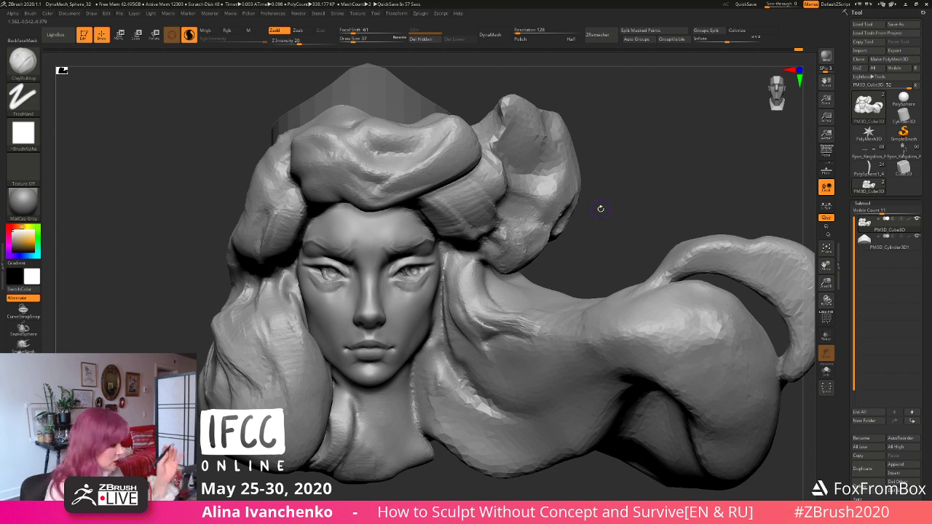
{"action": "left_click_drag", "start_coordinate": [619, 192], "coordinate": [561, 203]}
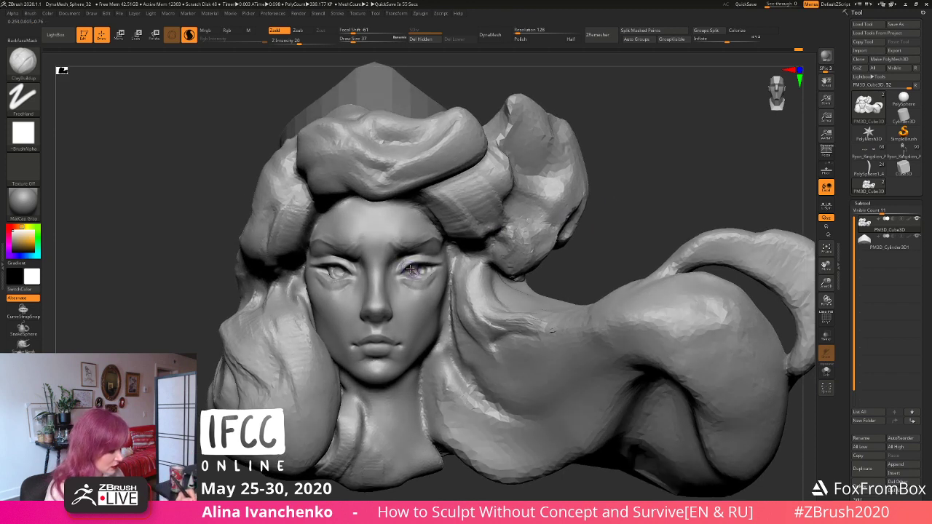
{"action": "right_click_drag", "start_coordinate": [410, 269], "coordinate": [454, 228]}
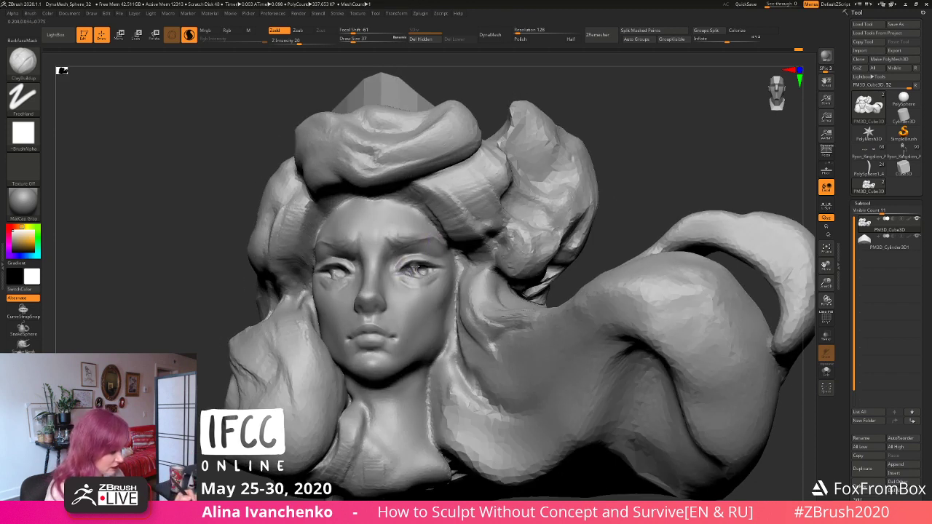
{"action": "mouse_move", "coordinate": [588, 187]}
{"action": "left_mouse_down"}
{"action": "mouse_move", "coordinate": [616, 198]}
{"action": "mouse_move", "coordinate": [620, 210]}
{"action": "left_mouse_up"}
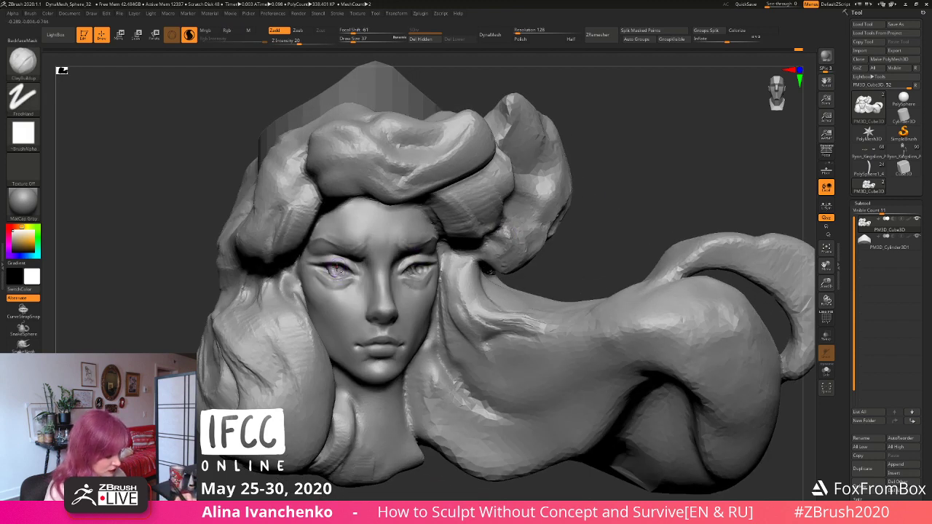
{"action": "left_click_drag", "start_coordinate": [604, 202], "coordinate": [458, 259]}
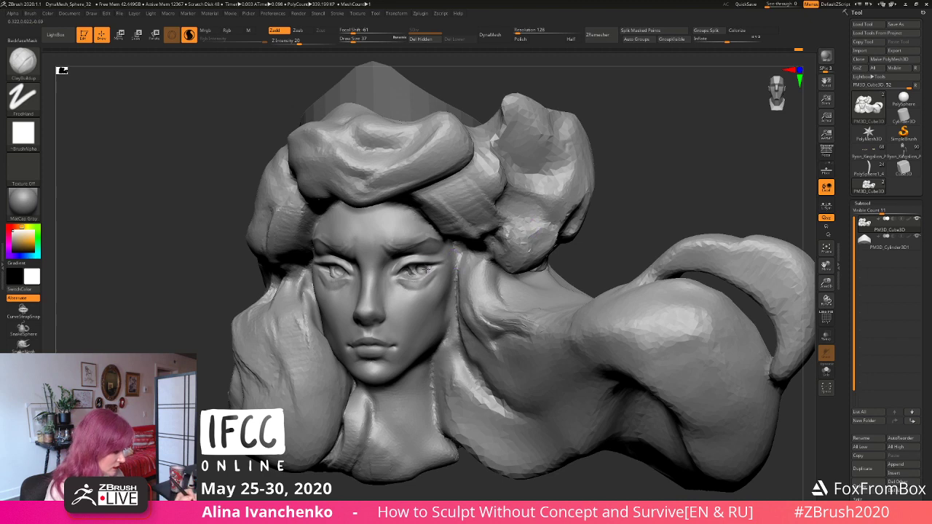
Step: Switch to the DamStandard brush and check the eyes and the overall silhouette from a distance
{"action": "mouse_move", "coordinate": [611, 217]}
{"action": "left_mouse_down"}
{"action": "mouse_move", "coordinate": [618, 163]}
{"action": "mouse_move", "coordinate": [631, 176]}
{"action": "left_mouse_up"}
{"action": "key", "text": "b"}
{"action": "key", "text": "d"}
{"action": "key", "text": "s"}
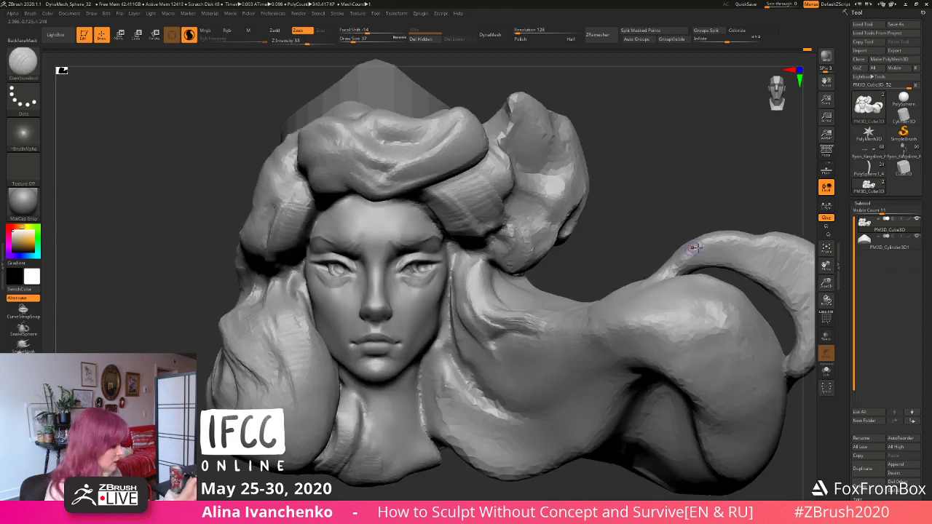
{"action": "left_click_drag", "start_coordinate": [826, 285], "coordinate": [678, 210]}
{"action": "left_click_drag", "start_coordinate": [518, 201], "coordinate": [500, 212], "text": "alt"}
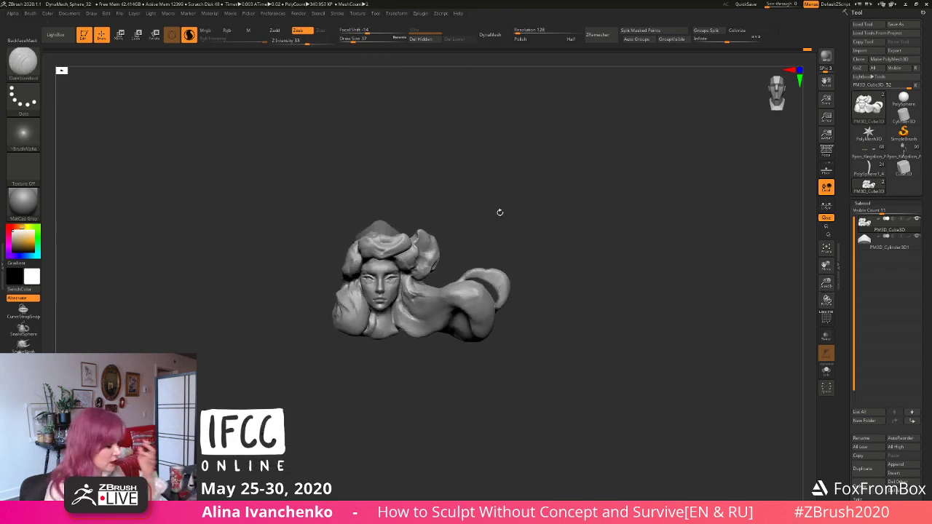
{"action": "left_click_drag", "start_coordinate": [561, 235], "coordinate": [580, 231], "text": "alt"}
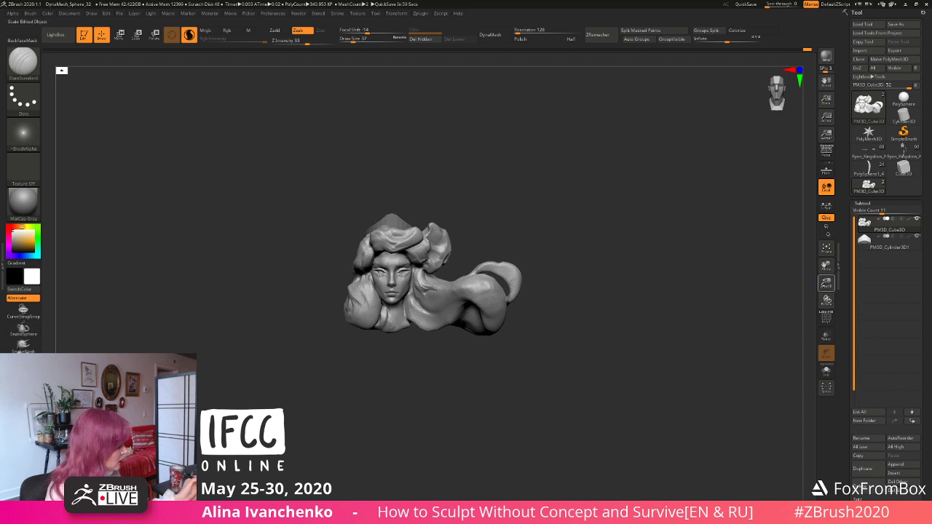
{"action": "left_click_drag", "start_coordinate": [825, 283], "coordinate": [821, 328]}
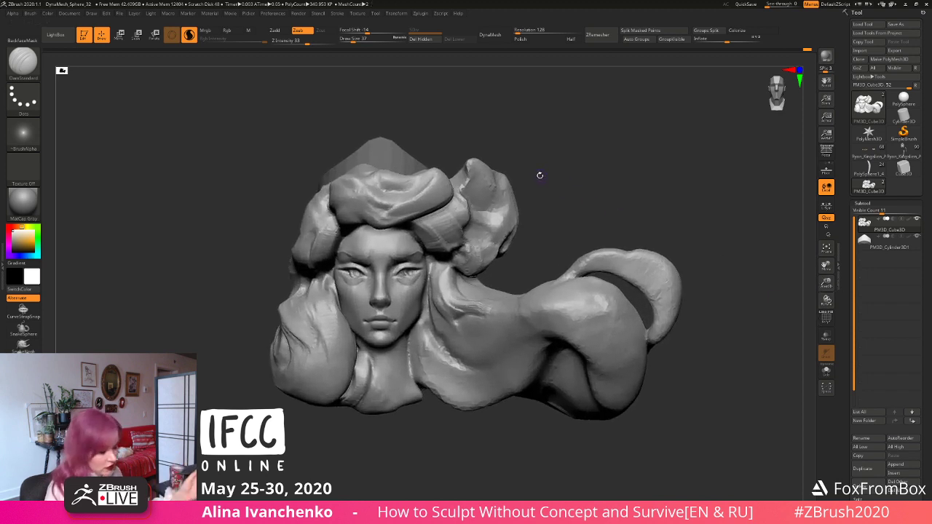
Step: Mask the areas beneath both eyes with MaskLasso and invert the mask to isolate them for sculpting
{"action": "mouse_move", "coordinate": [540, 175]}
{"action": "left_mouse_down"}
{"action": "mouse_move", "coordinate": [552, 192]}
{"action": "mouse_move", "coordinate": [534, 226]}
{"action": "mouse_move", "coordinate": [540, 221]}
{"action": "mouse_move", "coordinate": [491, 220]}
{"action": "left_mouse_up"}
{"action": "left_click_drag", "start_coordinate": [554, 193], "coordinate": [550, 203]}
{"action": "left_click_drag", "start_coordinate": [826, 280], "coordinate": [830, 306]}
{"action": "key", "text": "ctrl"}
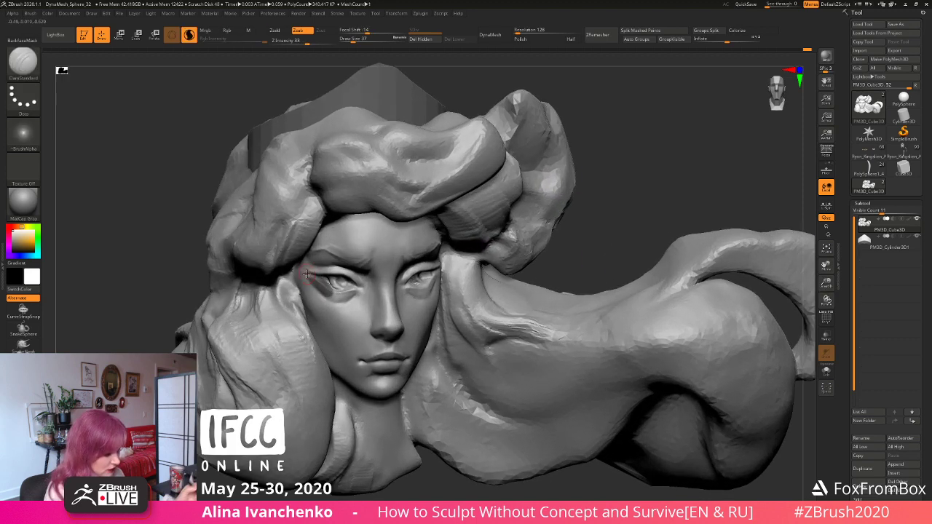
{"action": "left_click", "coordinate": [628, 189], "text": "ctrl"}
{"action": "left_click_drag", "start_coordinate": [628, 189], "coordinate": [634, 204], "text": "ctrl"}
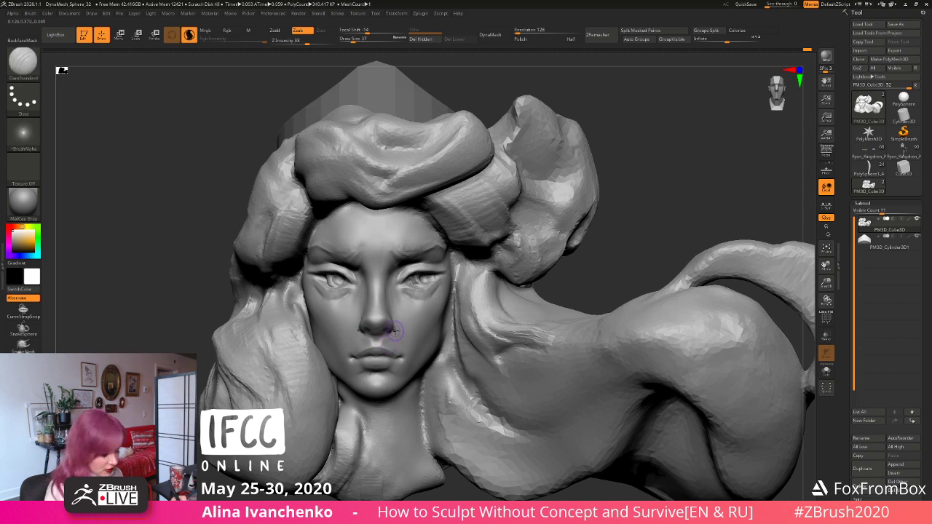
{"action": "left_click_drag", "start_coordinate": [440, 286], "coordinate": [425, 289], "text": "ctrl"}
{"action": "left_click", "coordinate": [634, 213], "text": "ctrl"}
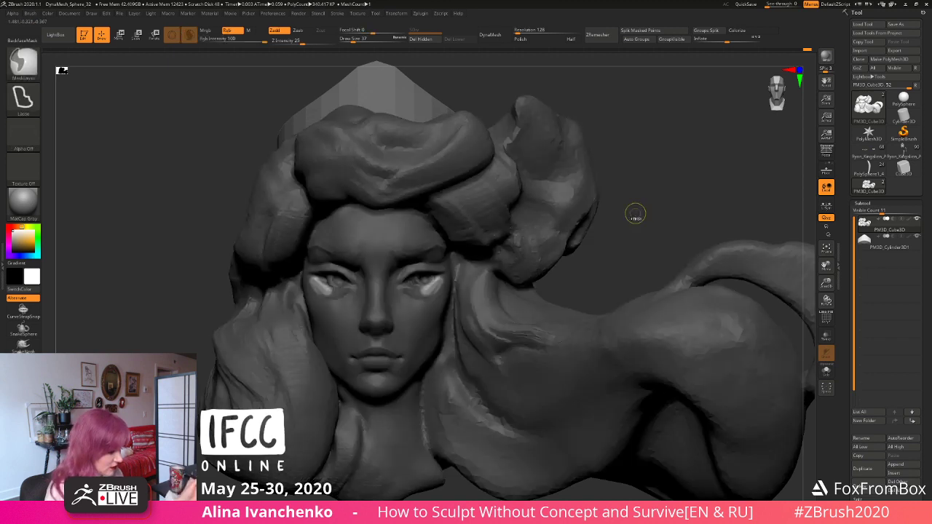
Step: Clear the under-eye mask and switch to an enlarged Move brush with the whole figure in view
{"action": "mouse_move", "coordinate": [634, 213]}
{"action": "left_mouse_down"}
{"action": "mouse_move", "coordinate": [618, 229]}
{"action": "mouse_move", "coordinate": [379, 80]}
{"action": "left_mouse_up"}
{"action": "key", "text": "b"}
{"action": "key", "text": "m"}
{"action": "key", "text": "v"}
{"action": "left_click_drag", "start_coordinate": [358, 38], "coordinate": [357, 39]}
{"action": "mouse_move", "coordinate": [643, 131]}
{"action": "left_mouse_down"}
{"action": "mouse_move", "coordinate": [584, 172]}
{"action": "mouse_move", "coordinate": [608, 191]}
{"action": "mouse_move", "coordinate": [583, 219]}
{"action": "mouse_move", "coordinate": [609, 202]}
{"action": "mouse_move", "coordinate": [523, 211]}
{"action": "mouse_move", "coordinate": [516, 221]}
{"action": "mouse_move", "coordinate": [529, 244]}
{"action": "left_mouse_up"}
{"action": "left_click_drag", "start_coordinate": [826, 284], "coordinate": [695, 282]}
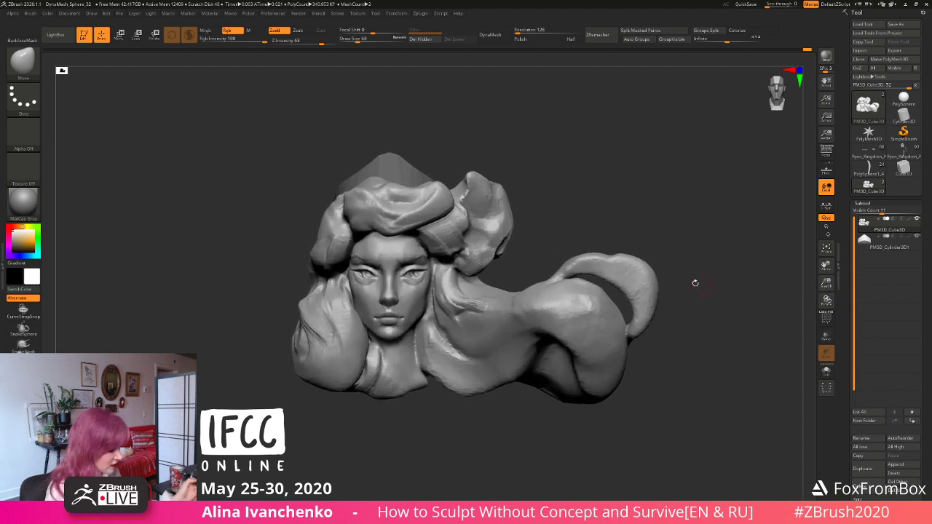
Step: Mask both eyes with MaskLasso, invert the mask and place the transform gizmo on the tail-side eye
{"action": "mouse_move", "coordinate": [543, 201]}
{"action": "left_mouse_down"}
{"action": "mouse_move", "coordinate": [427, 245]}
{"action": "mouse_move", "coordinate": [558, 202]}
{"action": "mouse_move", "coordinate": [396, 289]}
{"action": "mouse_move", "coordinate": [422, 289]}
{"action": "left_mouse_up"}
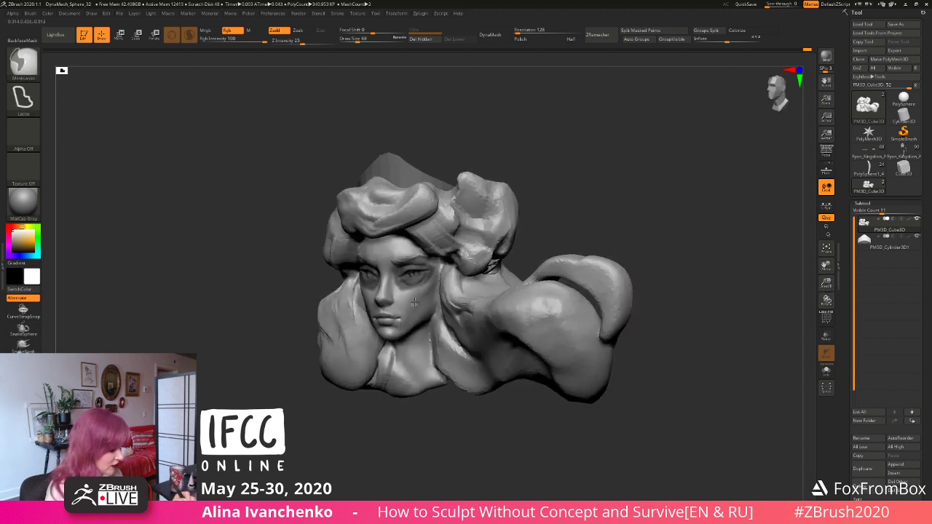
{"action": "key", "text": "ctrl+z"}
{"action": "mouse_move", "coordinate": [552, 209]}
{"action": "left_mouse_down"}
{"action": "mouse_move", "coordinate": [603, 202]}
{"action": "mouse_move", "coordinate": [568, 210]}
{"action": "left_mouse_up"}
{"action": "key", "text": "ctrl+shift+z"}
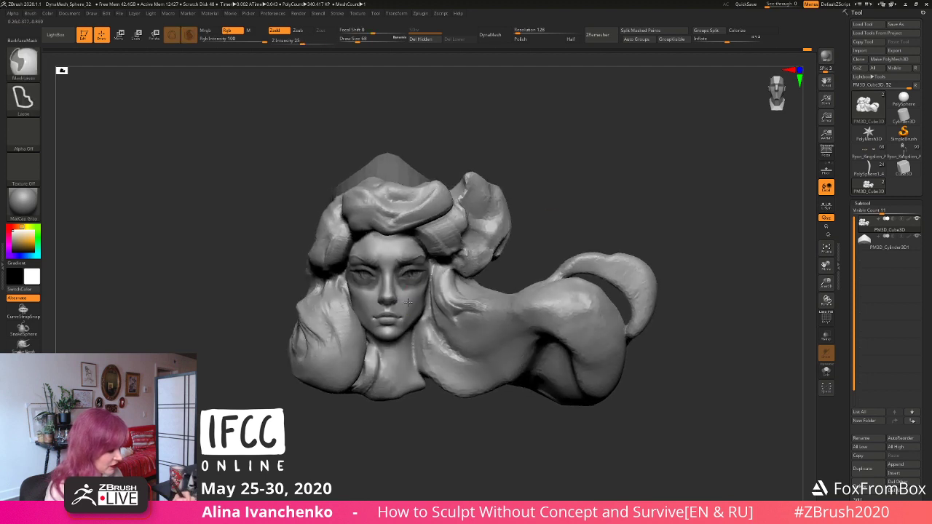
{"action": "left_click", "coordinate": [422, 106], "text": "ctrl"}
{"action": "key", "text": "w"}
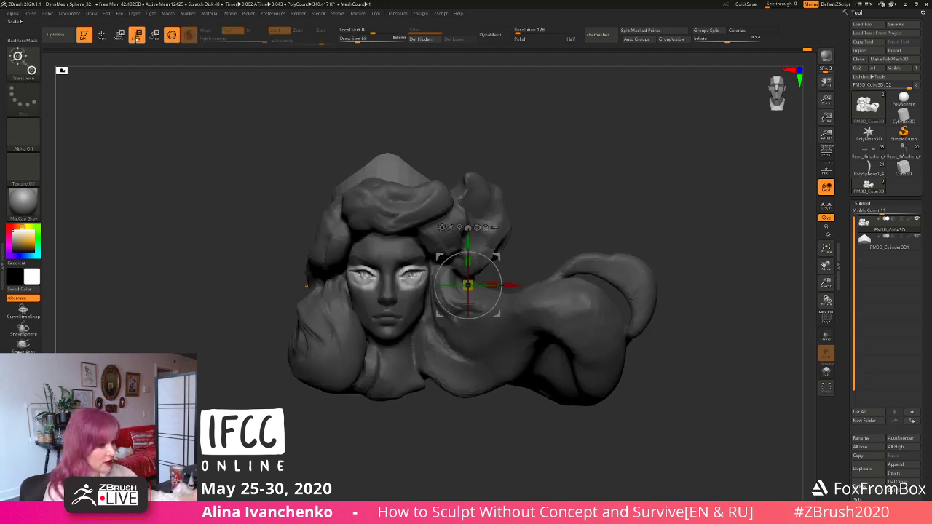
{"action": "left_click", "coordinate": [417, 282]}
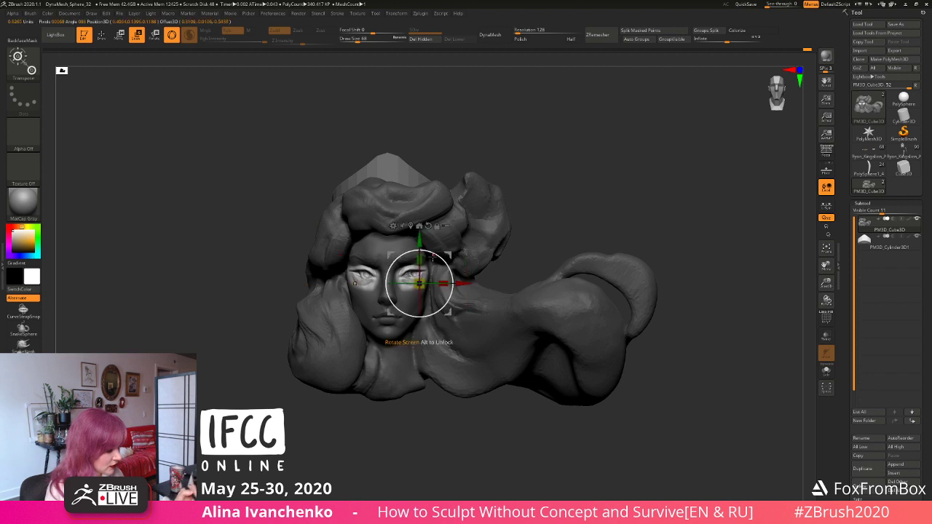
{"action": "key", "text": "ctrl+shift+a"}
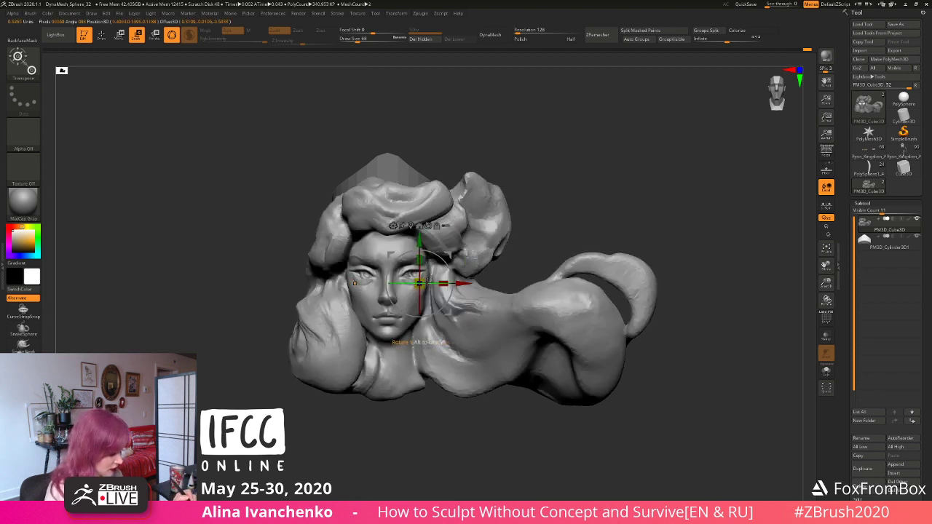
{"action": "left_click_drag", "start_coordinate": [420, 283], "coordinate": [423, 282]}
{"action": "mouse_move", "coordinate": [565, 212]}
{"action": "left_mouse_down"}
{"action": "mouse_move", "coordinate": [482, 228]}
{"action": "mouse_move", "coordinate": [585, 202]}
{"action": "left_mouse_up"}
{"action": "mouse_move", "coordinate": [323, 128]}
{"action": "left_mouse_down", "text": "ctrl+shift"}
{"action": "mouse_move", "coordinate": [293, 183]}
{"action": "mouse_move", "coordinate": [299, 309]}
{"action": "mouse_move", "coordinate": [421, 152]}
{"action": "left_mouse_up", "text": "ctrl+shift"}
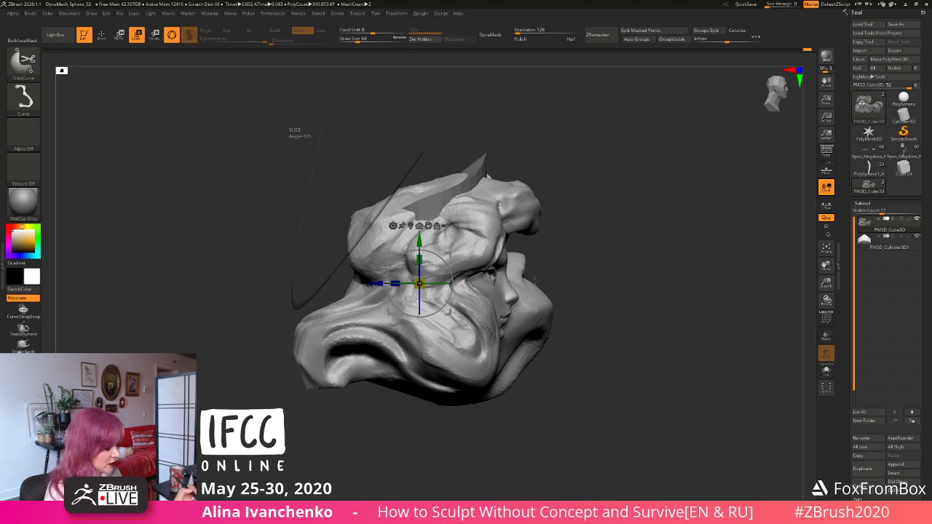
{"action": "key", "text": "ctrl"}
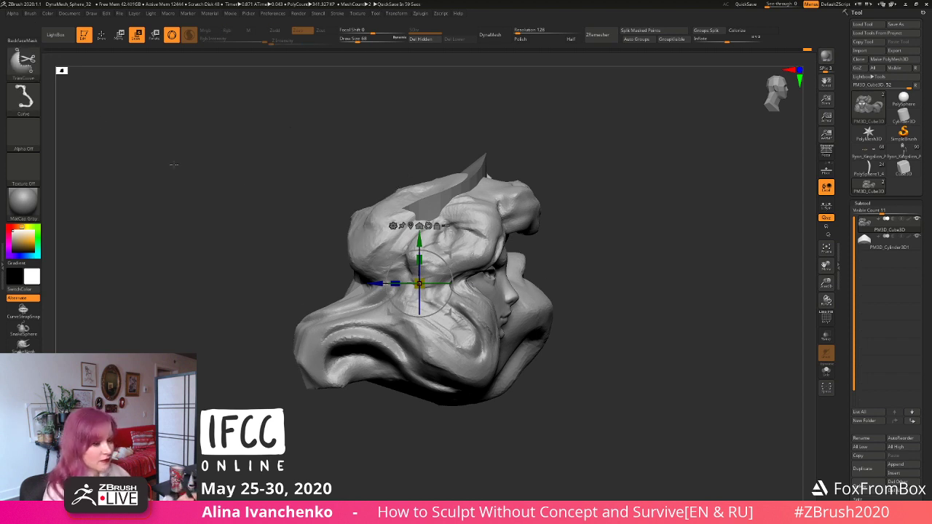
{"action": "mouse_move", "coordinate": [293, 138]}
{"action": "left_mouse_down", "text": "ctrl"}
{"action": "mouse_move", "coordinate": [383, 348]}
{"action": "mouse_move", "coordinate": [310, 114]}
{"action": "left_mouse_up", "text": "ctrl"}
{"action": "left_click_drag", "start_coordinate": [684, 219], "coordinate": [582, 219]}
{"action": "left_click", "coordinate": [588, 224], "text": "ctrl"}
{"action": "key", "text": "ctrl"}
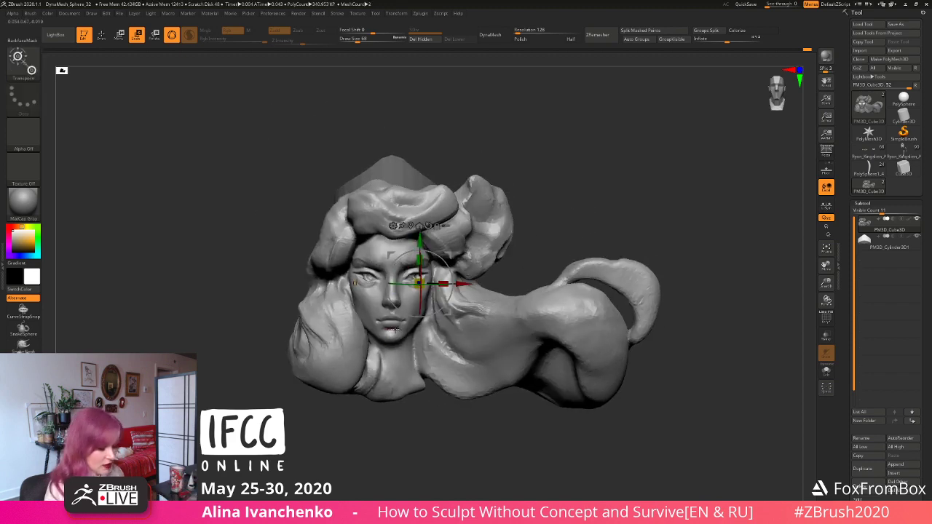
Step: Return to Draw mode, mask both eyes with MaskPen and invert the mask so only the eyes can be edited
{"action": "left_click_drag", "start_coordinate": [350, 430], "coordinate": [317, 427]}
{"action": "key", "text": "q"}
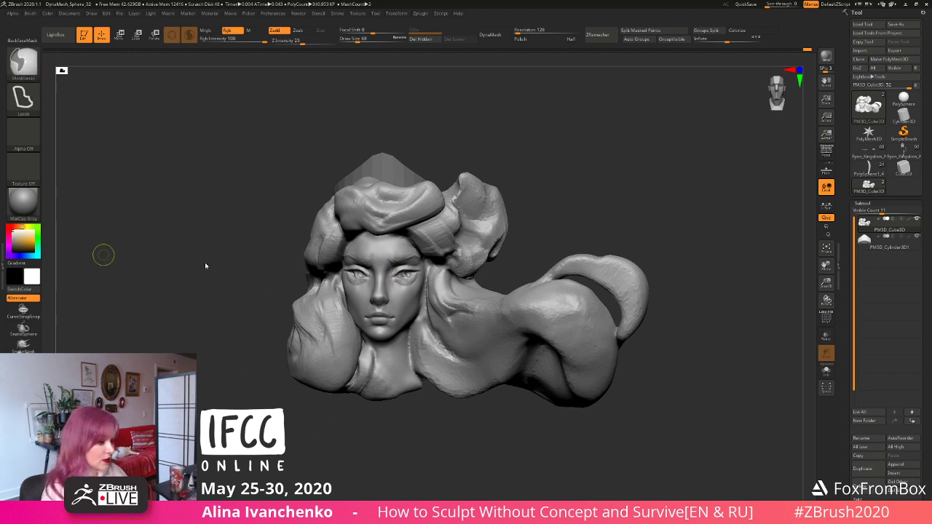
{"action": "key", "text": "b"}
{"action": "key", "text": "v"}
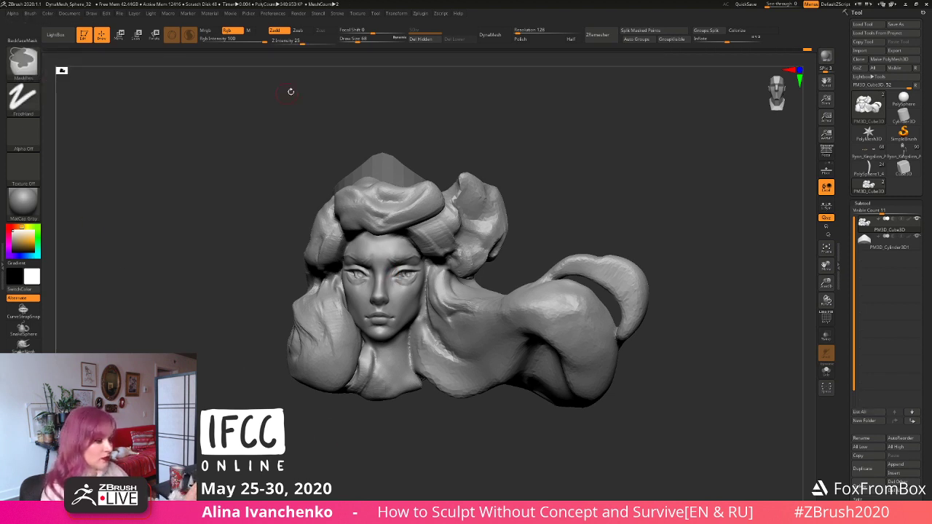
{"action": "left_click_drag", "start_coordinate": [405, 276], "coordinate": [410, 285], "text": "ctrl"}
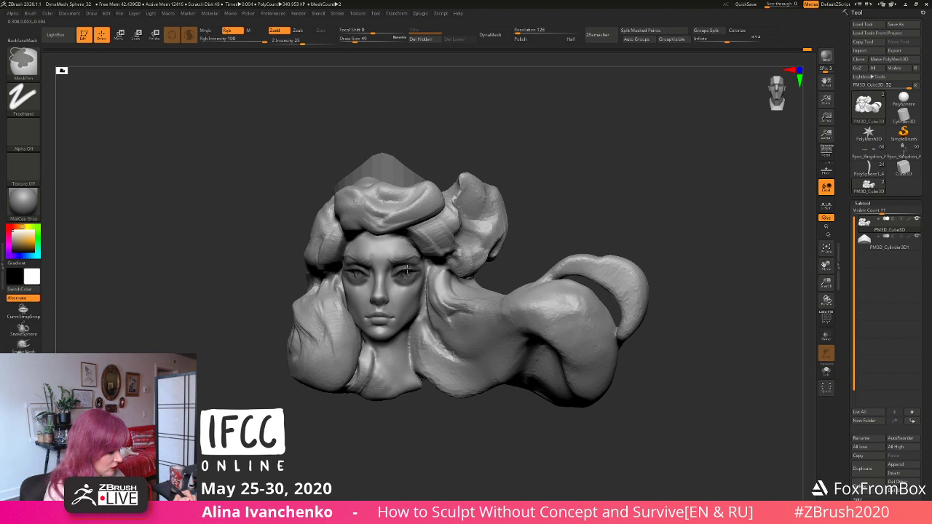
{"action": "left_click", "coordinate": [554, 196], "text": "ctrl"}
{"action": "key", "text": "ctrl"}
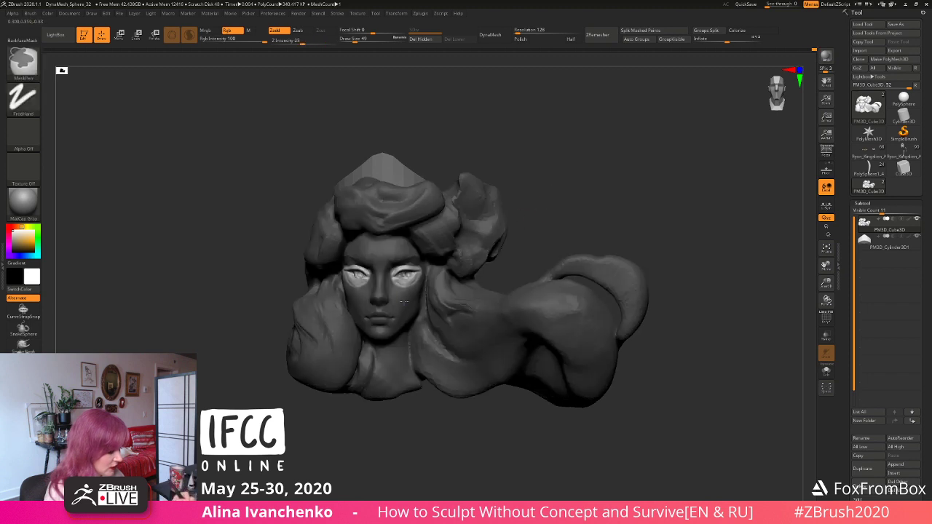
{"action": "left_click_drag", "start_coordinate": [522, 152], "coordinate": [471, 119], "text": "ctrl"}
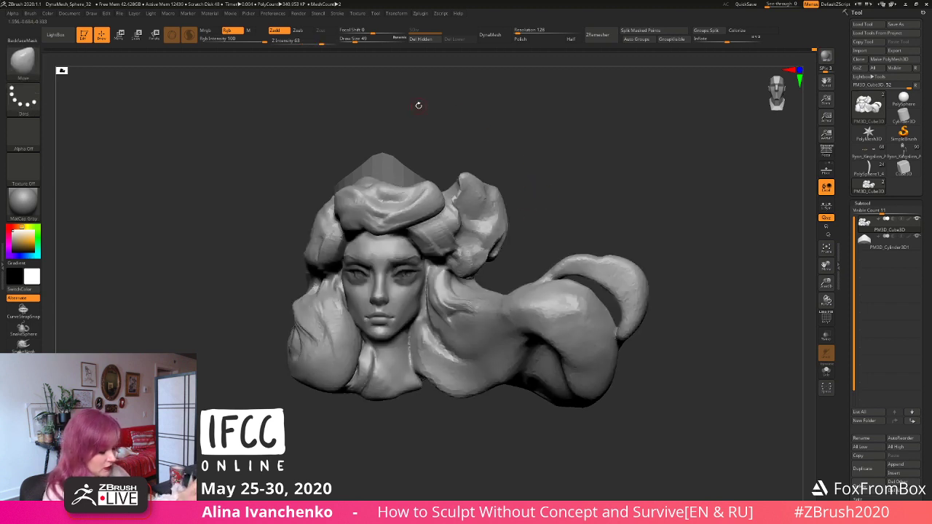
{"action": "key", "text": "ctrl+z"}
Step: Centre the move gizmo on the tail-side eye, shift both eyes slightly in depth from the side, and clear the mask
{"action": "left_click", "coordinate": [120, 34]}
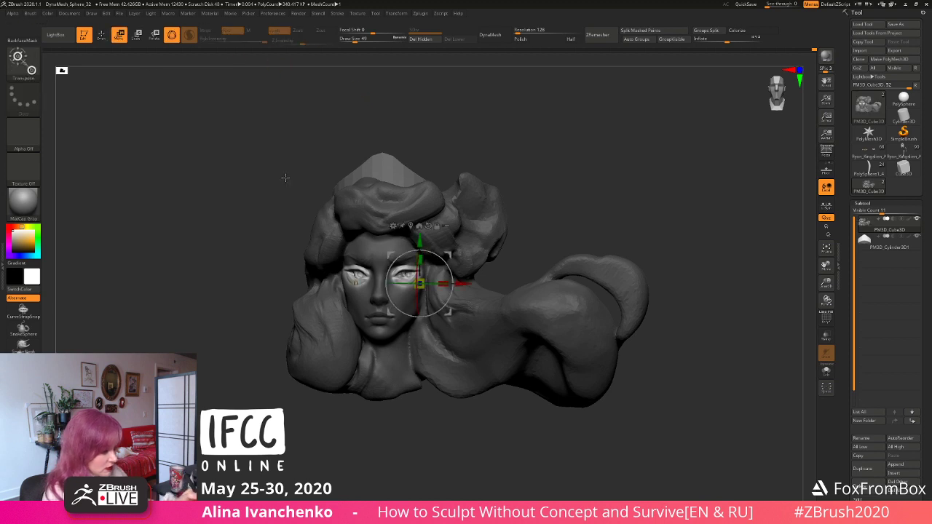
{"action": "left_click_drag", "start_coordinate": [420, 284], "coordinate": [408, 275]}
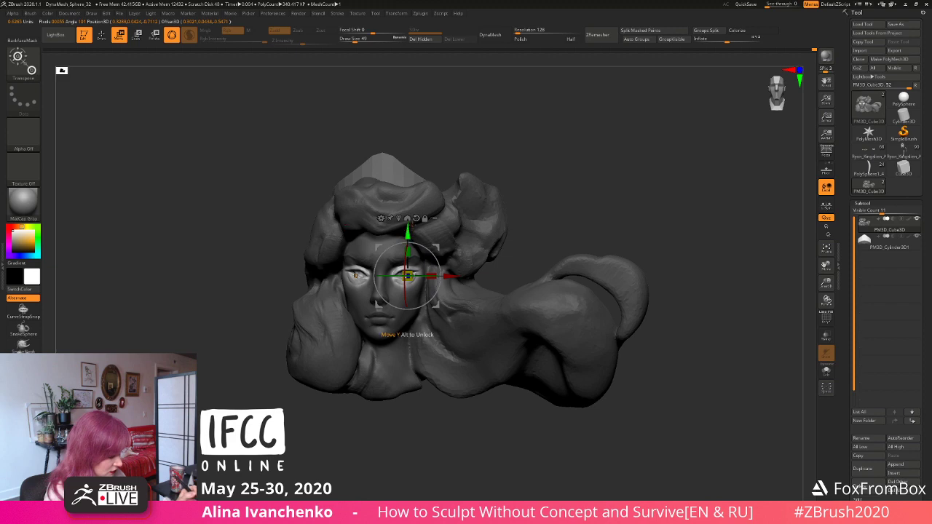
{"action": "left_click_drag", "start_coordinate": [526, 187], "coordinate": [572, 180]}
{"action": "left_click_drag", "start_coordinate": [439, 248], "coordinate": [438, 248]}
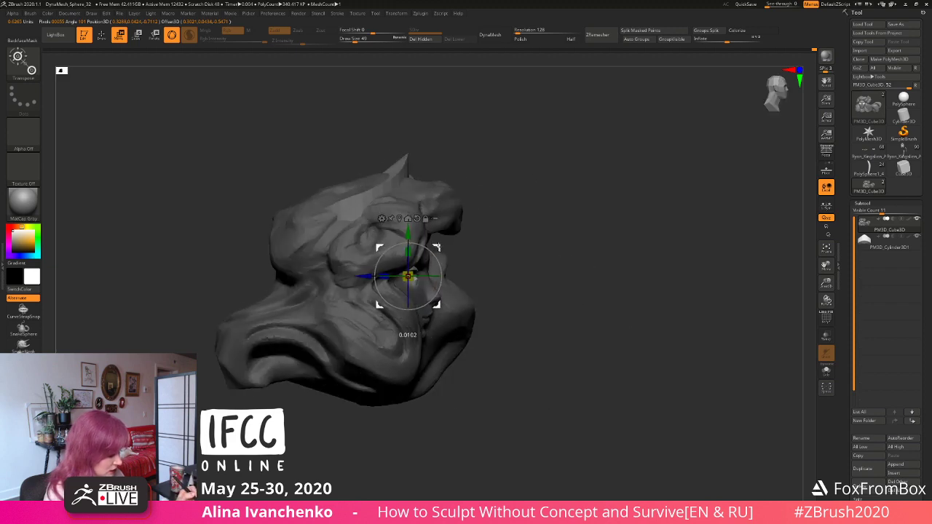
{"action": "left_click", "coordinate": [101, 34]}
{"action": "left_click_drag", "start_coordinate": [538, 192], "coordinate": [543, 278], "text": "ctrl"}
Step: Adjust the area beneath both eyes with the Move brush, checking the face from the front and slight side angles
{"action": "left_click_drag", "start_coordinate": [596, 290], "coordinate": [540, 301]}
{"action": "left_click_drag", "start_coordinate": [530, 234], "coordinate": [562, 216]}
{"action": "left_click_drag", "start_coordinate": [411, 291], "coordinate": [408, 274], "text": "shift"}
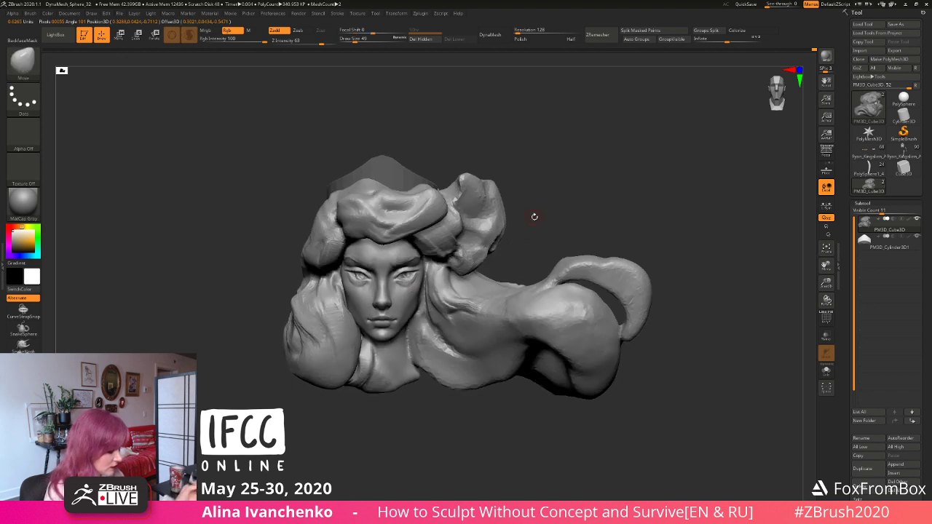
{"action": "mouse_move", "coordinate": [533, 216]}
{"action": "left_mouse_down"}
{"action": "mouse_move", "coordinate": [487, 238]}
{"action": "mouse_move", "coordinate": [434, 283]}
{"action": "left_mouse_up"}
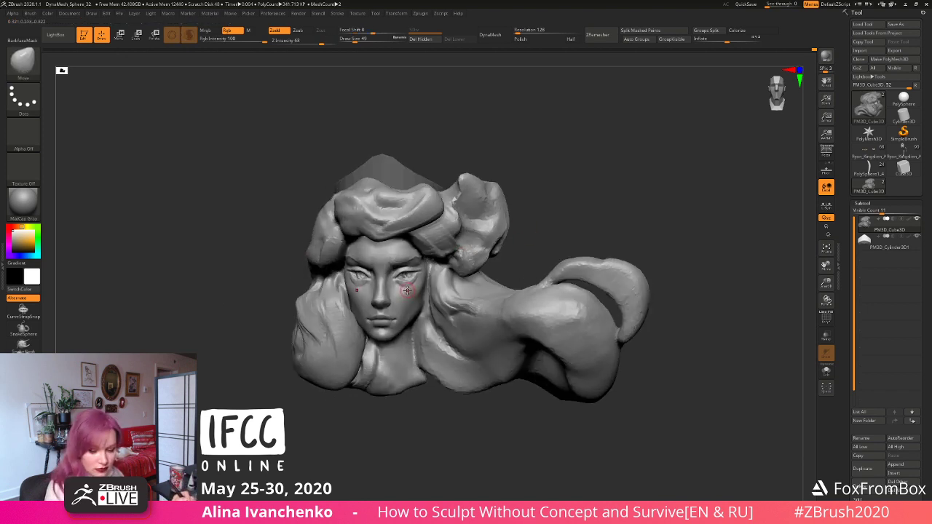
{"action": "mouse_move", "coordinate": [542, 204]}
{"action": "left_mouse_down"}
{"action": "mouse_move", "coordinate": [537, 213]}
{"action": "mouse_move", "coordinate": [579, 202]}
{"action": "mouse_move", "coordinate": [558, 194]}
{"action": "left_mouse_up"}
Step: Switch to the ClayBuildup brush with a draw size of 154 and turn towards the tail-side loop of hair
{"action": "key", "text": "b"}
{"action": "key", "text": "c"}
{"action": "key", "text": "b"}
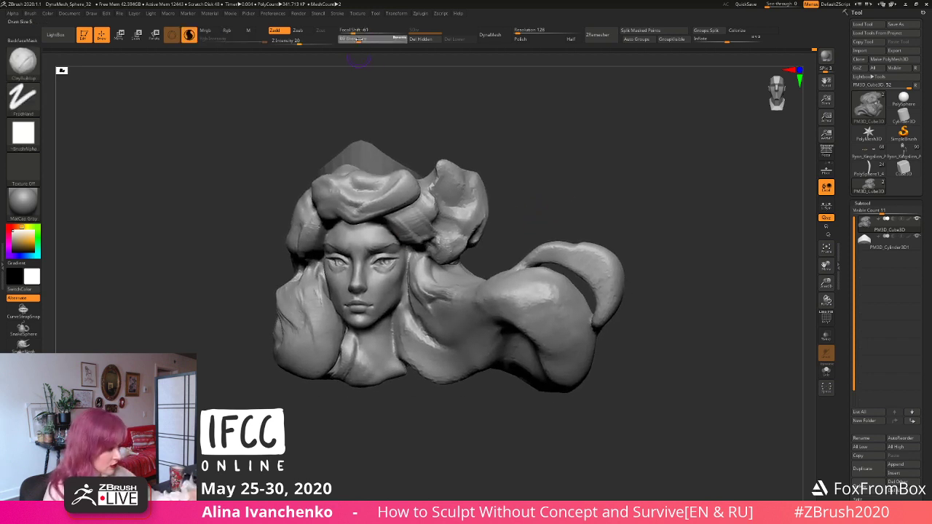
{"action": "mouse_move", "coordinate": [476, 134]}
{"action": "left_mouse_down"}
{"action": "mouse_move", "coordinate": [507, 203]}
{"action": "mouse_move", "coordinate": [506, 191]}
{"action": "mouse_move", "coordinate": [505, 206]}
{"action": "mouse_move", "coordinate": [479, 231]}
{"action": "left_mouse_up"}
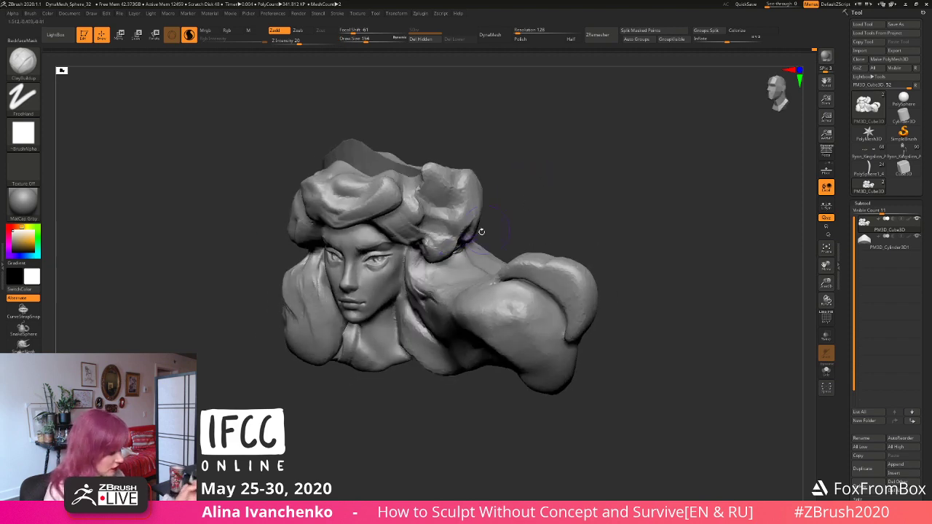
Step: Sculpt overlapping strand folds into the swept hair lock's curled end with ClayBuildup
{"action": "mouse_move", "coordinate": [432, 275]}
{"action": "left_mouse_down"}
{"action": "mouse_move", "coordinate": [423, 271]}
{"action": "mouse_move", "coordinate": [432, 275]}
{"action": "left_mouse_up"}
{"action": "mouse_move", "coordinate": [531, 200]}
{"action": "left_mouse_down", "text": "shift"}
{"action": "mouse_move", "coordinate": [592, 206]}
{"action": "mouse_move", "coordinate": [571, 166]}
{"action": "left_mouse_up", "text": "shift"}
{"action": "mouse_move", "coordinate": [476, 238]}
{"action": "left_mouse_down"}
{"action": "mouse_move", "coordinate": [540, 280]}
{"action": "mouse_move", "coordinate": [590, 271]}
{"action": "left_mouse_up"}
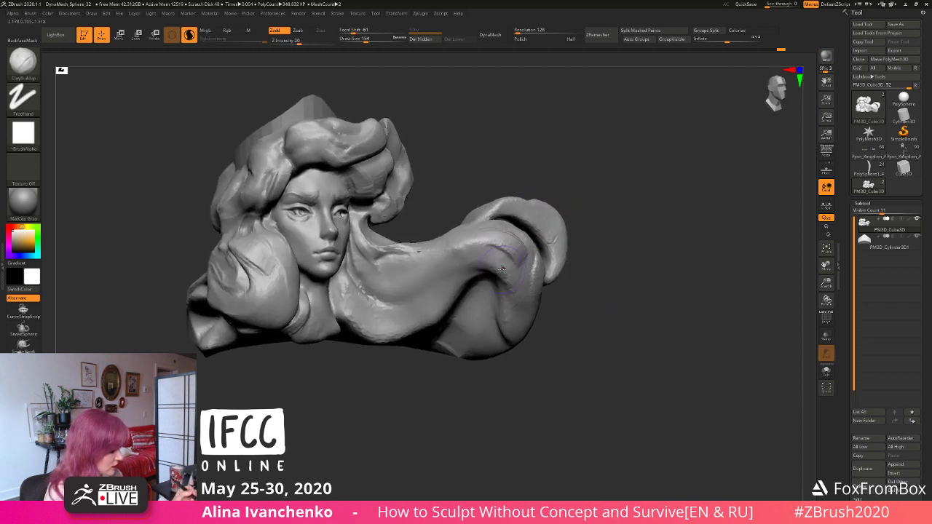
{"action": "mouse_move", "coordinate": [498, 312]}
{"action": "left_mouse_down"}
{"action": "mouse_move", "coordinate": [514, 331]}
{"action": "mouse_move", "coordinate": [588, 325]}
{"action": "left_mouse_up"}
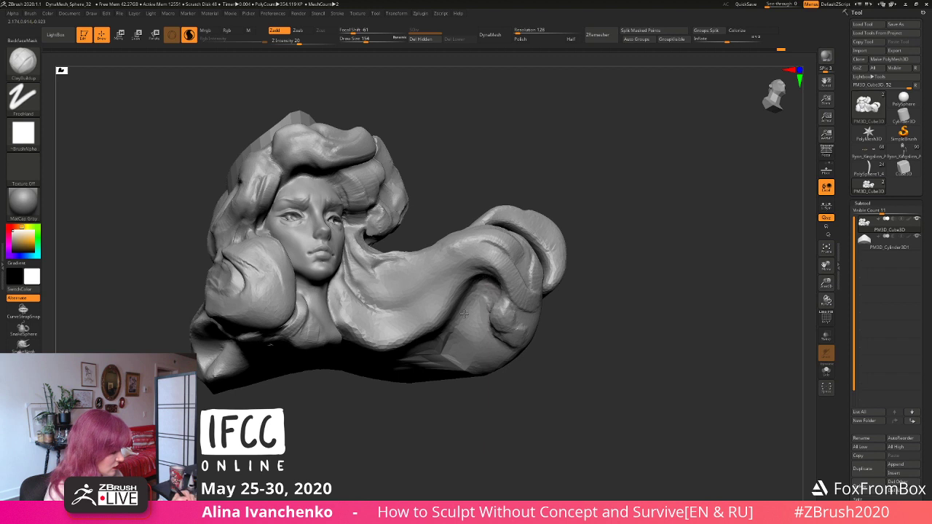
{"action": "left_click_drag", "start_coordinate": [463, 314], "coordinate": [482, 287]}
Step: Set the draw size to 234 and refine the broad forms of the curled hair end, smoothing the transitions
{"action": "mouse_move", "coordinate": [827, 282]}
{"action": "left_mouse_down"}
{"action": "mouse_move", "coordinate": [582, 280]}
{"action": "mouse_move", "coordinate": [573, 295]}
{"action": "mouse_move", "coordinate": [542, 304]}
{"action": "left_mouse_up"}
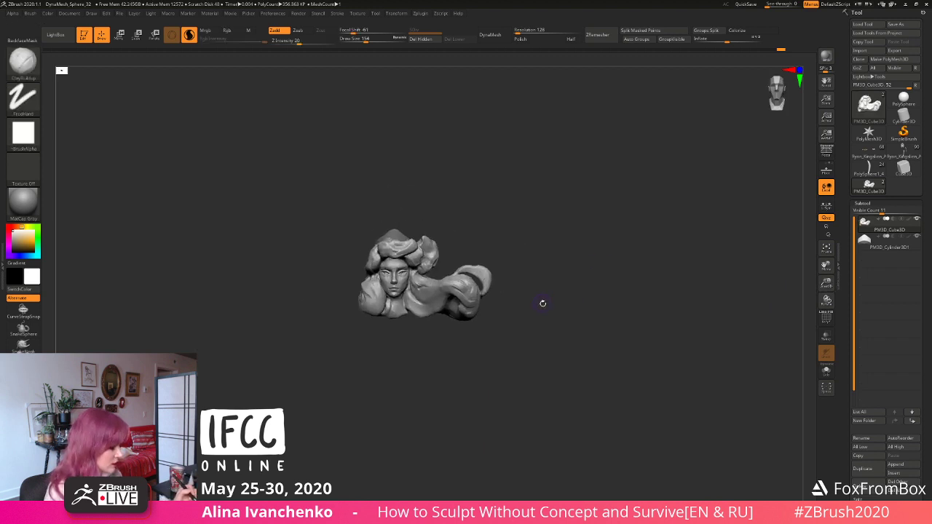
{"action": "left_click_drag", "start_coordinate": [366, 40], "coordinate": [371, 41]}
{"action": "left_click_drag", "start_coordinate": [536, 286], "coordinate": [519, 299], "text": "alt"}
{"action": "left_click_drag", "start_coordinate": [827, 283], "coordinate": [822, 310]}
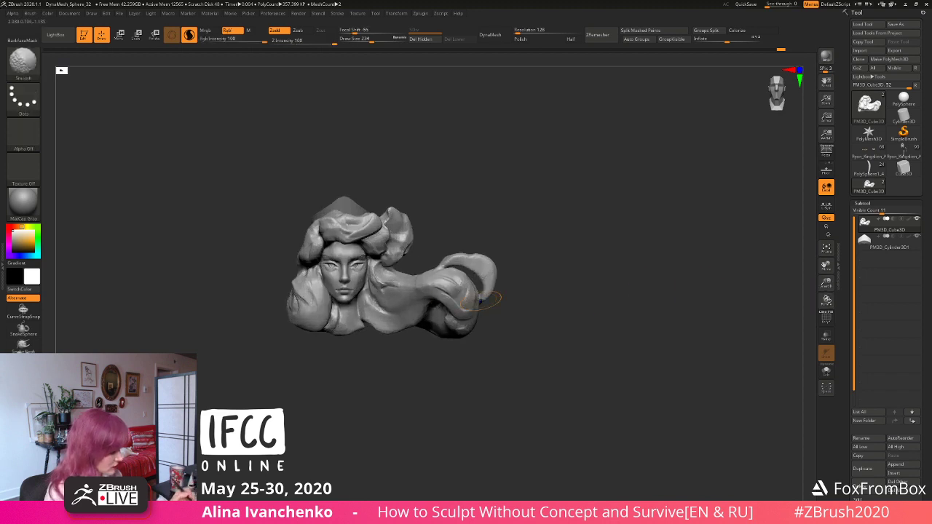
{"action": "mouse_move", "coordinate": [478, 329]}
{"action": "left_mouse_down"}
{"action": "mouse_move", "coordinate": [485, 345]}
{"action": "mouse_move", "coordinate": [475, 358]}
{"action": "mouse_move", "coordinate": [490, 357]}
{"action": "mouse_move", "coordinate": [452, 363]}
{"action": "mouse_move", "coordinate": [459, 370]}
{"action": "left_mouse_up"}
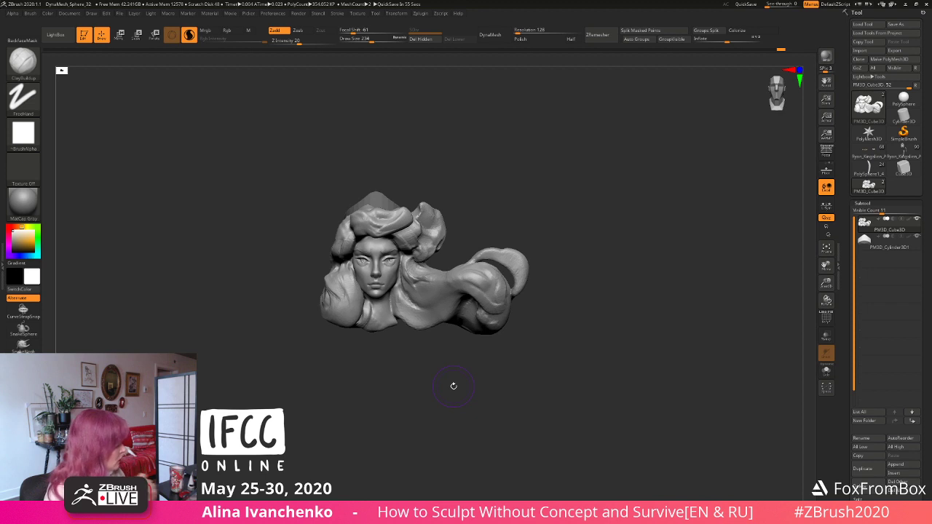
Step: Reduce the brush size and adjust the eye and brow shapes with the Move brush, smoothing beside the forehead
{"action": "mouse_move", "coordinate": [420, 354]}
{"action": "left_mouse_down", "text": "alt"}
{"action": "mouse_move", "coordinate": [442, 355]}
{"action": "mouse_move", "coordinate": [437, 369]}
{"action": "mouse_move", "coordinate": [394, 372]}
{"action": "mouse_move", "coordinate": [398, 384]}
{"action": "left_mouse_up", "text": "alt"}
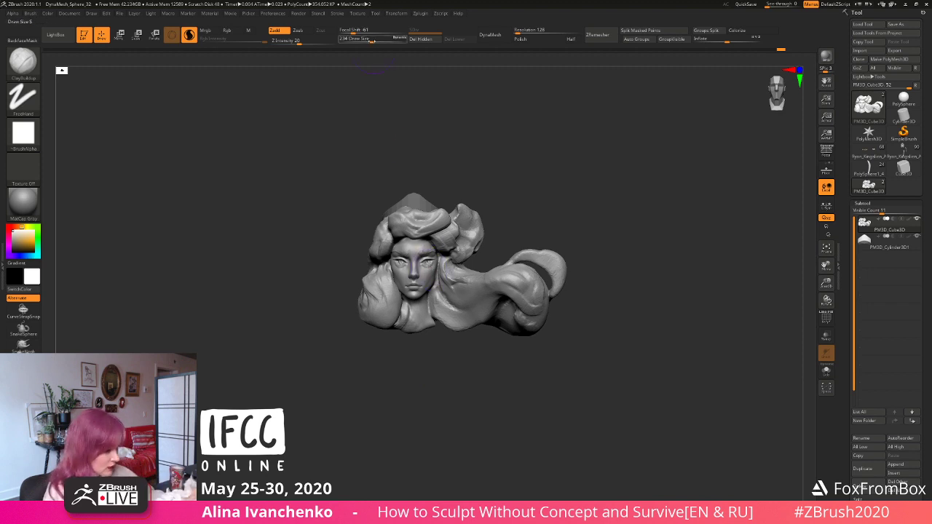
{"action": "left_click_drag", "start_coordinate": [370, 41], "coordinate": [362, 41]}
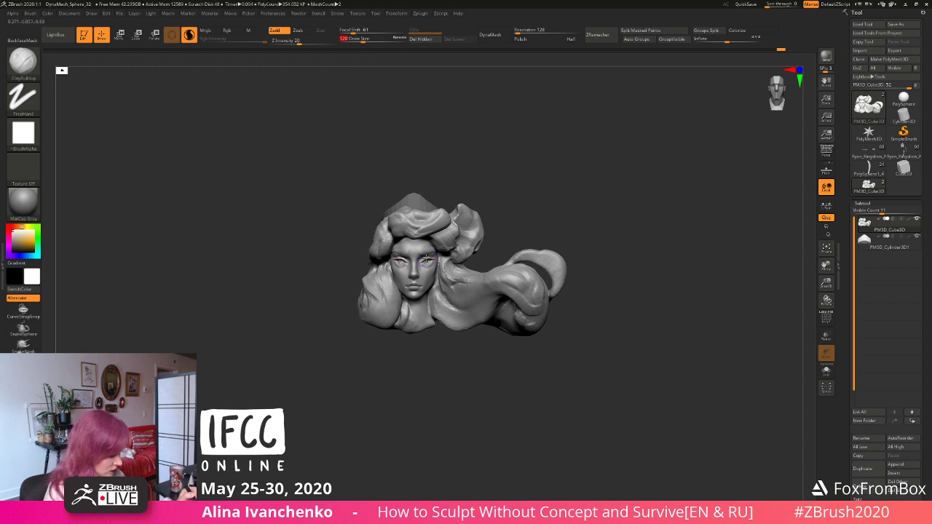
{"action": "left_click", "coordinate": [358, 40]}
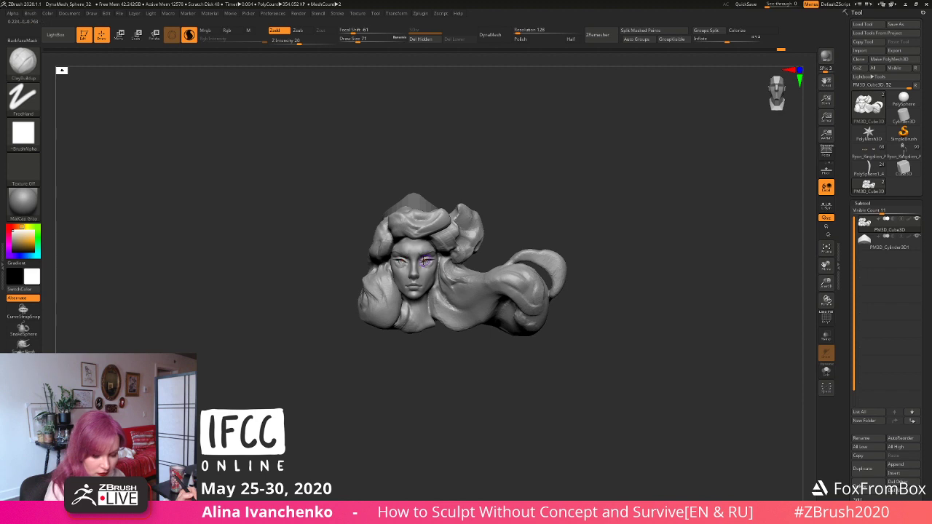
{"action": "key", "text": "b"}
{"action": "key", "text": "m"}
{"action": "key", "text": "v"}
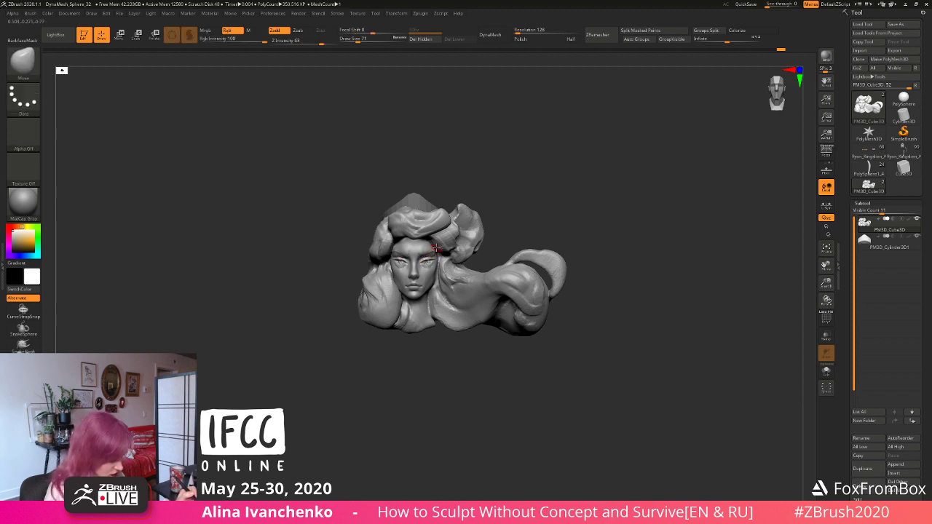
{"action": "left_click_drag", "start_coordinate": [520, 184], "coordinate": [509, 187]}
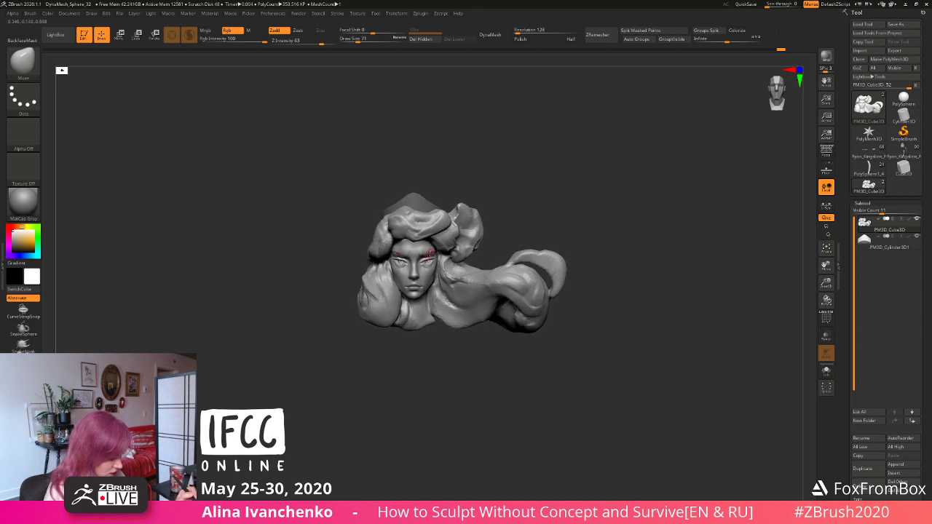
{"action": "key", "text": "shift"}
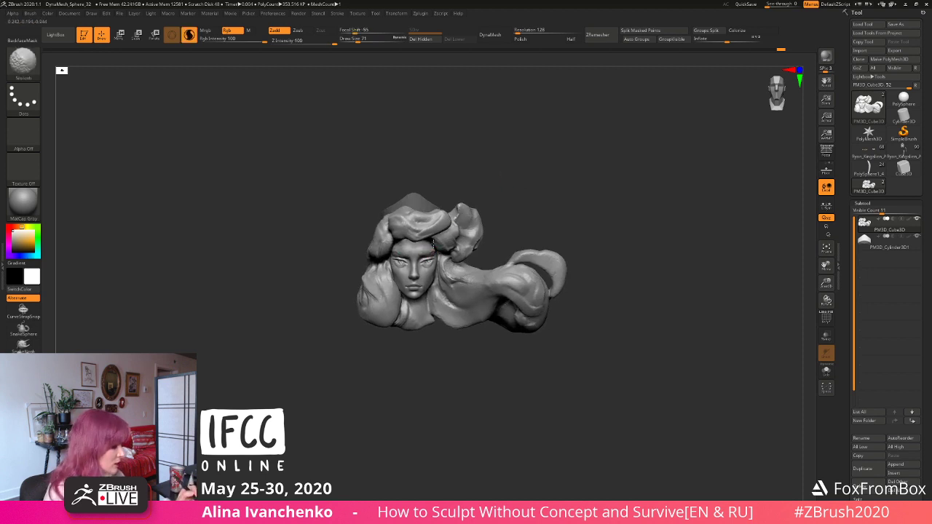
{"action": "mouse_move", "coordinate": [510, 173]}
{"action": "left_mouse_down"}
{"action": "mouse_move", "coordinate": [478, 191]}
{"action": "mouse_move", "coordinate": [500, 189]}
{"action": "mouse_move", "coordinate": [485, 200]}
{"action": "mouse_move", "coordinate": [474, 171]}
{"action": "mouse_move", "coordinate": [487, 177]}
{"action": "left_mouse_up"}
Step: Set the draw size to 163 and build up the neck and the area beneath the chin with ClayBuildup
{"action": "left_click", "coordinate": [366, 40]}
{"action": "left_click_drag", "start_coordinate": [387, 290], "coordinate": [387, 288], "text": "shift"}
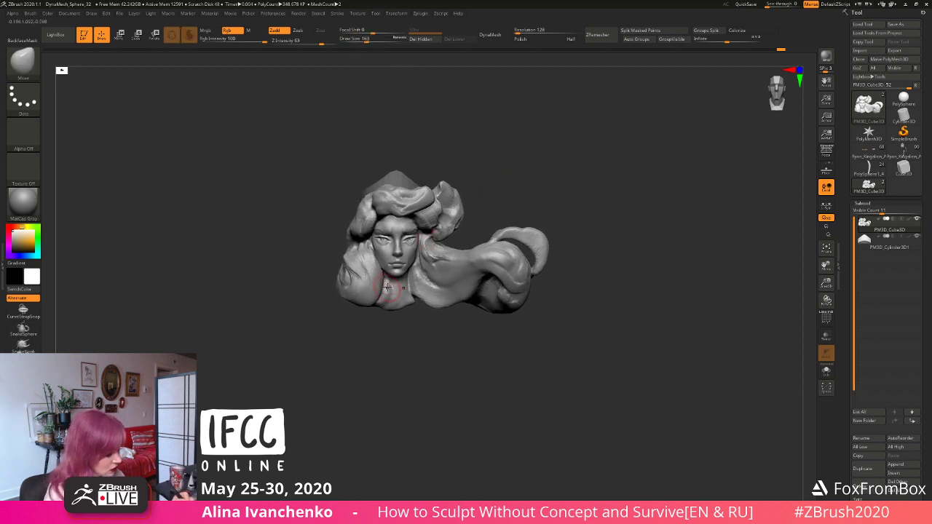
{"action": "key", "text": "b"}
{"action": "key", "text": "c"}
{"action": "key", "text": "b"}
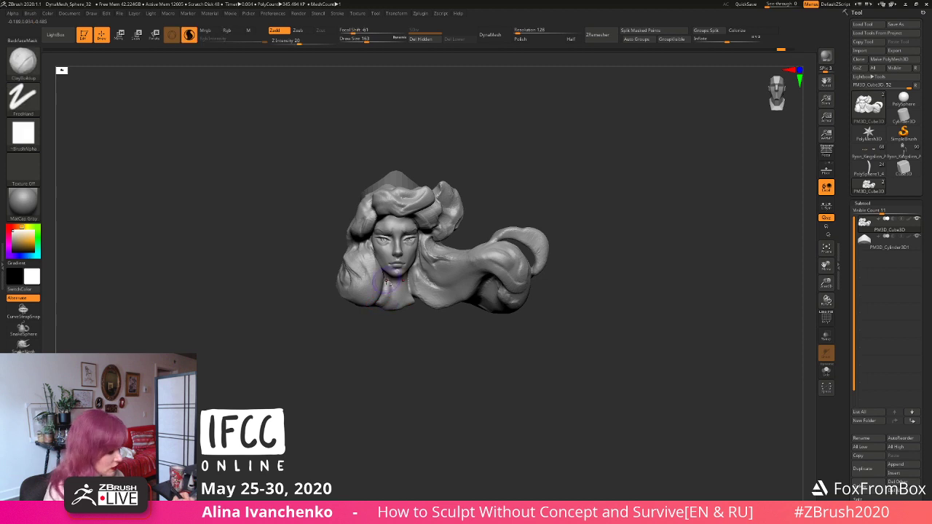
{"action": "left_click_drag", "start_coordinate": [372, 348], "coordinate": [388, 293]}
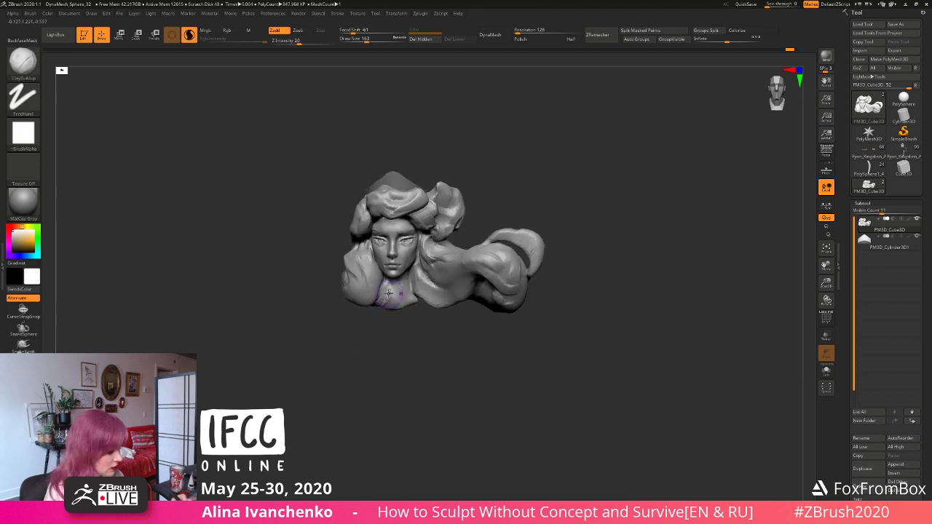
{"action": "mouse_move", "coordinate": [380, 336]}
{"action": "left_mouse_down"}
{"action": "mouse_move", "coordinate": [386, 316]}
{"action": "mouse_move", "coordinate": [358, 348]}
{"action": "mouse_move", "coordinate": [362, 358]}
{"action": "mouse_move", "coordinate": [383, 291]}
{"action": "mouse_move", "coordinate": [373, 293]}
{"action": "left_mouse_up"}
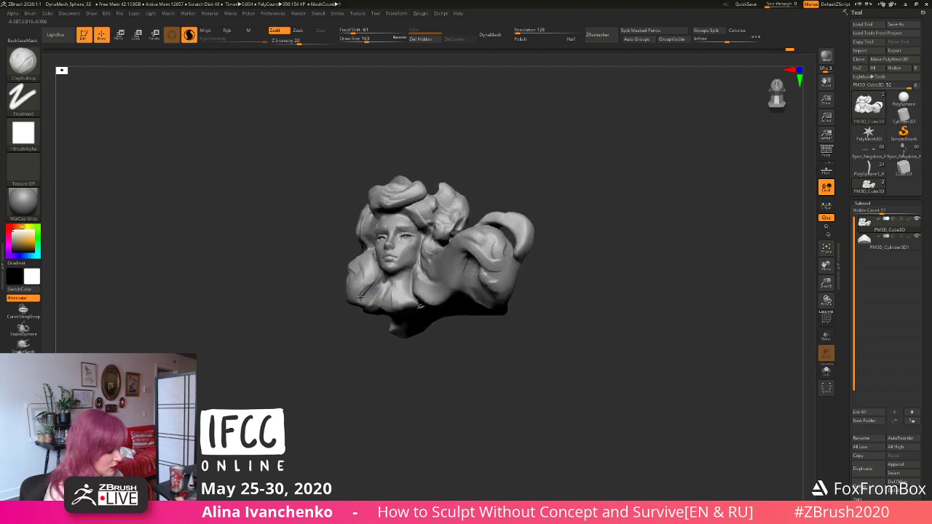
{"action": "mouse_move", "coordinate": [351, 352]}
{"action": "left_mouse_down"}
{"action": "mouse_move", "coordinate": [375, 397]}
{"action": "mouse_move", "coordinate": [369, 346]}
{"action": "mouse_move", "coordinate": [417, 301]}
{"action": "mouse_move", "coordinate": [354, 386]}
{"action": "mouse_move", "coordinate": [366, 344]}
{"action": "mouse_move", "coordinate": [375, 360]}
{"action": "left_mouse_up"}
{"action": "mouse_move", "coordinate": [370, 346]}
{"action": "left_mouse_down"}
{"action": "mouse_move", "coordinate": [395, 327]}
{"action": "mouse_move", "coordinate": [379, 338]}
{"action": "mouse_move", "coordinate": [379, 358]}
{"action": "mouse_move", "coordinate": [376, 351]}
{"action": "left_mouse_up"}
Step: Carve creases along the neck where it meets the hair with DamStandard
{"action": "key", "text": "b"}
{"action": "key", "text": "d"}
{"action": "key", "text": "s"}
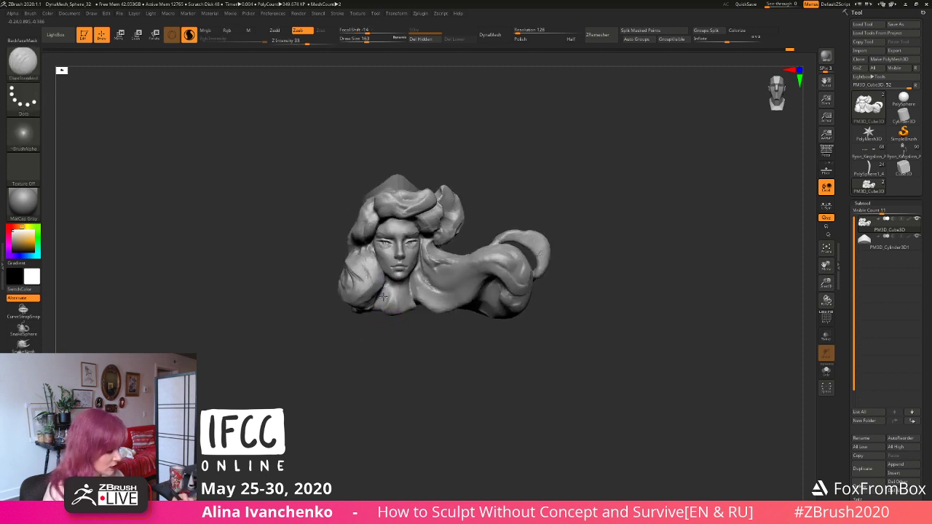
{"action": "mouse_move", "coordinate": [384, 294]}
{"action": "left_mouse_down"}
{"action": "mouse_move", "coordinate": [361, 338]}
{"action": "mouse_move", "coordinate": [354, 333]}
{"action": "left_mouse_up"}
Step: Pull the base of the neck down into a pointed chest shape with the Move brush and smooth it
{"action": "key", "text": "b"}
{"action": "key", "text": "m"}
{"action": "key", "text": "v"}
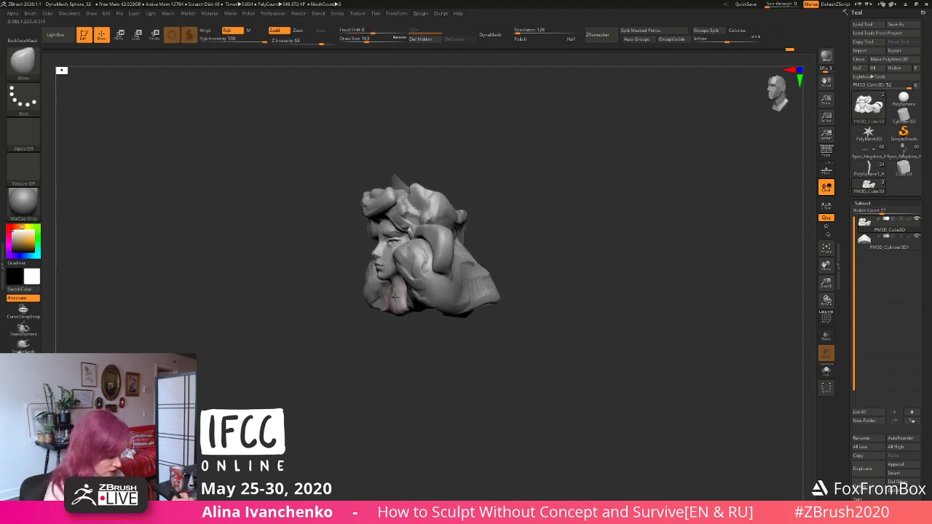
{"action": "mouse_move", "coordinate": [377, 333]}
{"action": "left_mouse_down"}
{"action": "mouse_move", "coordinate": [399, 340]}
{"action": "mouse_move", "coordinate": [380, 317]}
{"action": "mouse_move", "coordinate": [403, 347]}
{"action": "mouse_move", "coordinate": [381, 345]}
{"action": "mouse_move", "coordinate": [384, 312]}
{"action": "left_mouse_up"}
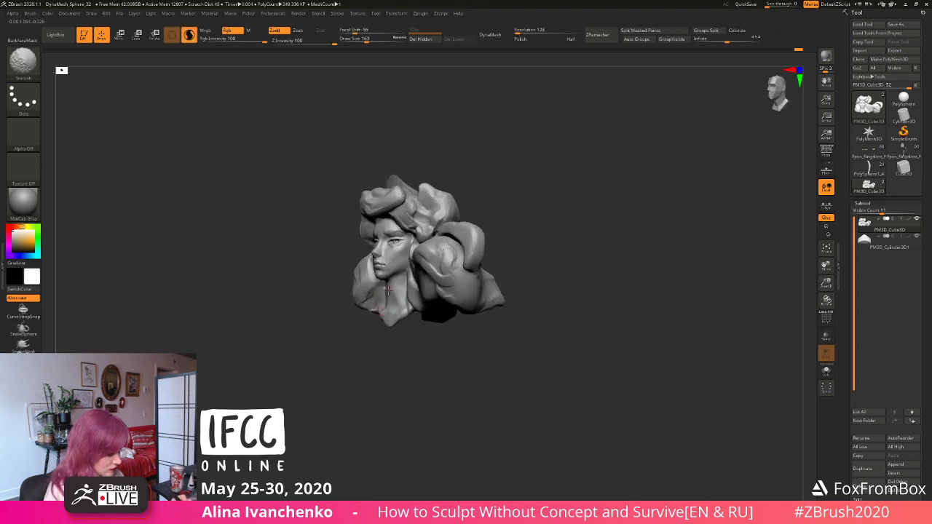
{"action": "mouse_move", "coordinate": [386, 354]}
{"action": "left_mouse_down"}
{"action": "mouse_move", "coordinate": [402, 348]}
{"action": "mouse_move", "coordinate": [393, 339]}
{"action": "left_mouse_up"}
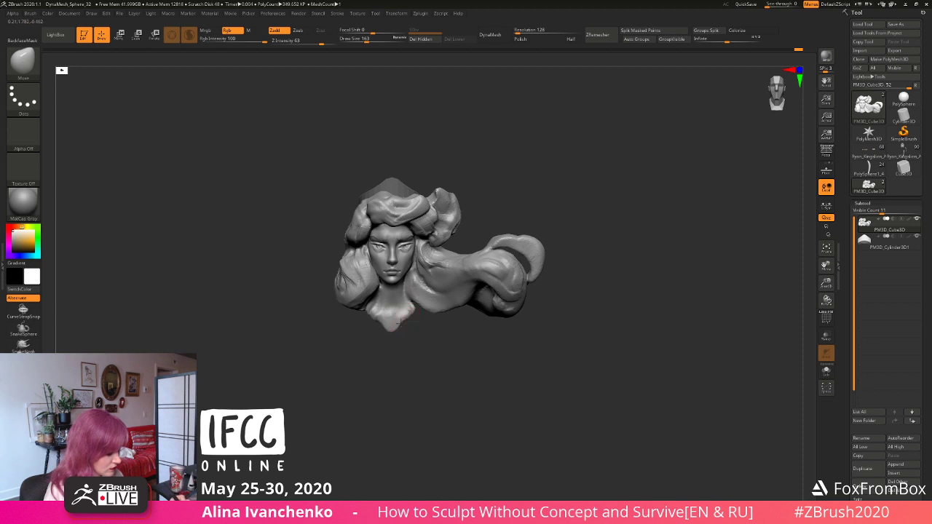
{"action": "left_click_drag", "start_coordinate": [404, 332], "coordinate": [378, 321]}
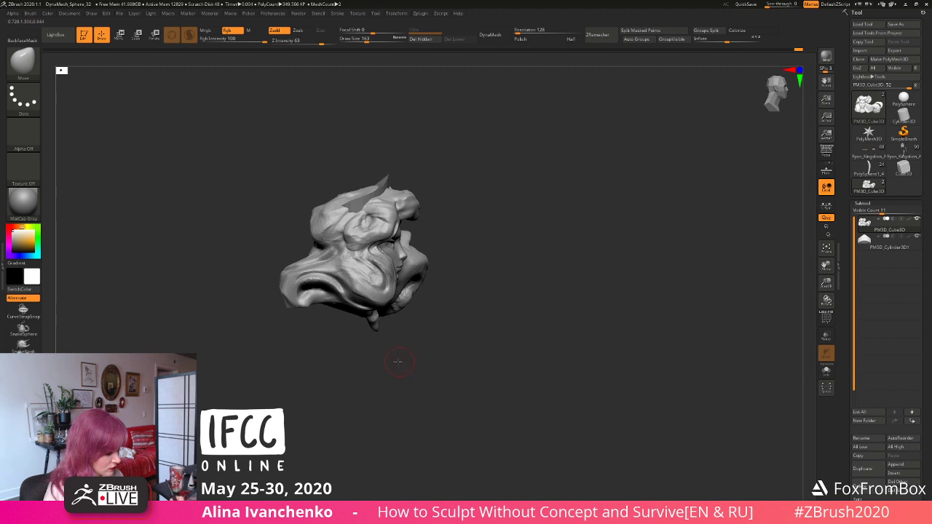
Step: Carve radiating folds into the neck and pointed chest with DamStandard, undoing unwanted strokes along the way
{"action": "mouse_move", "coordinate": [397, 360]}
{"action": "left_mouse_down"}
{"action": "mouse_move", "coordinate": [361, 361]}
{"action": "mouse_move", "coordinate": [377, 354]}
{"action": "mouse_move", "coordinate": [372, 362]}
{"action": "left_mouse_up"}
{"action": "key", "text": "b"}
{"action": "key", "text": "d"}
{"action": "key", "text": "s"}
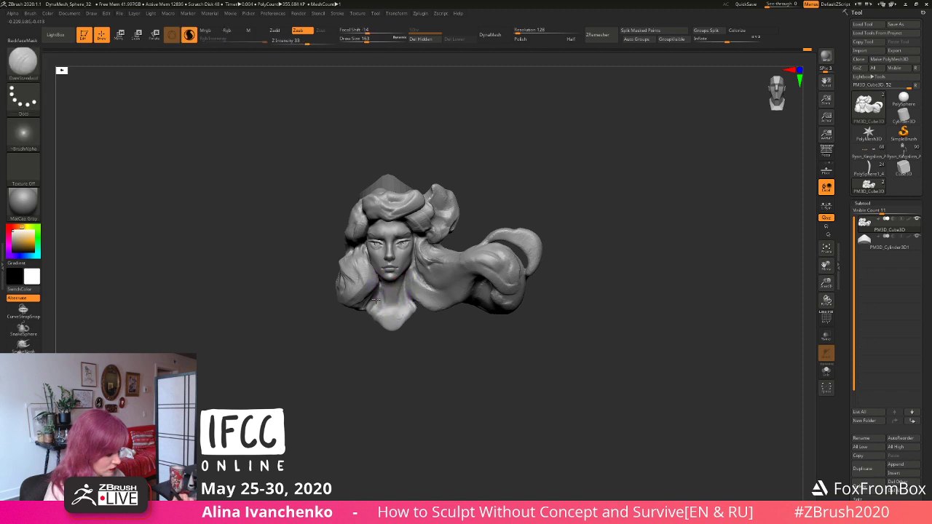
{"action": "key", "text": "ctrl+z"}
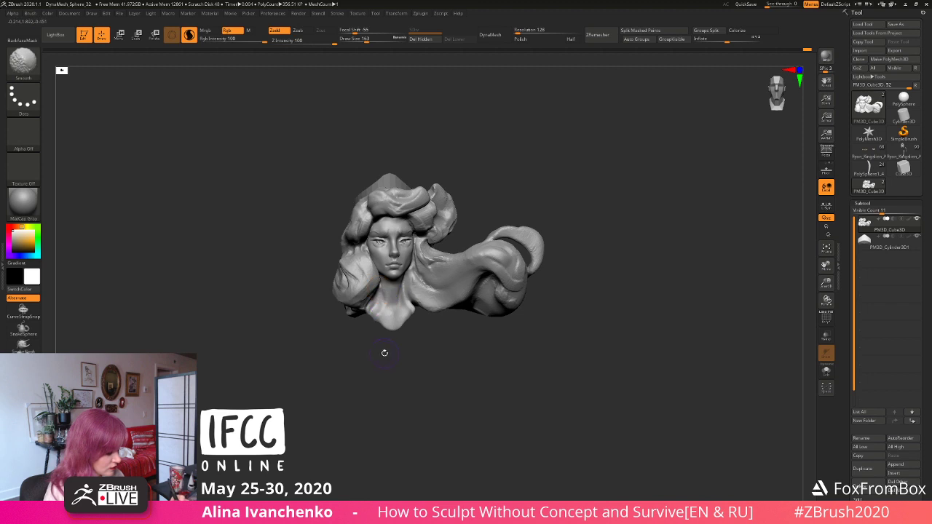
{"action": "key", "text": "ctrl+z"}
{"action": "key", "text": "ctrl+z"}
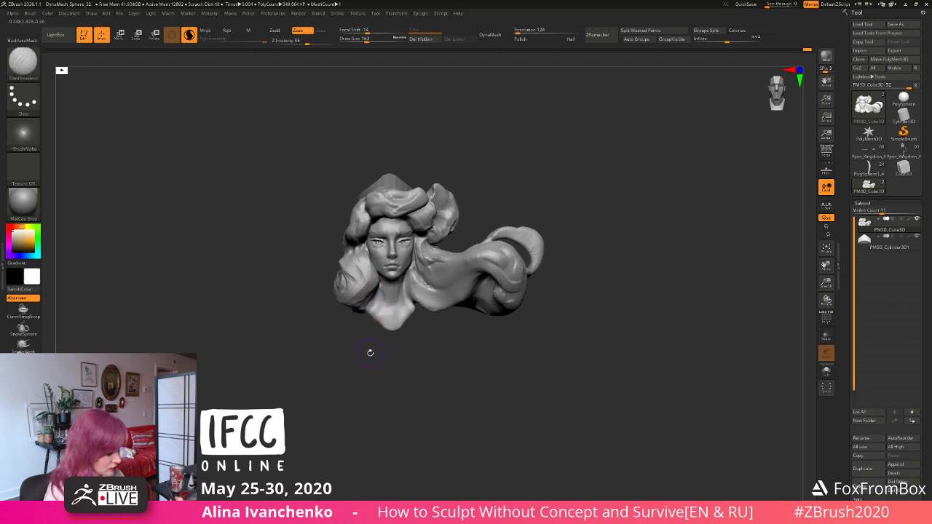
{"action": "key", "text": "ctrl+z"}
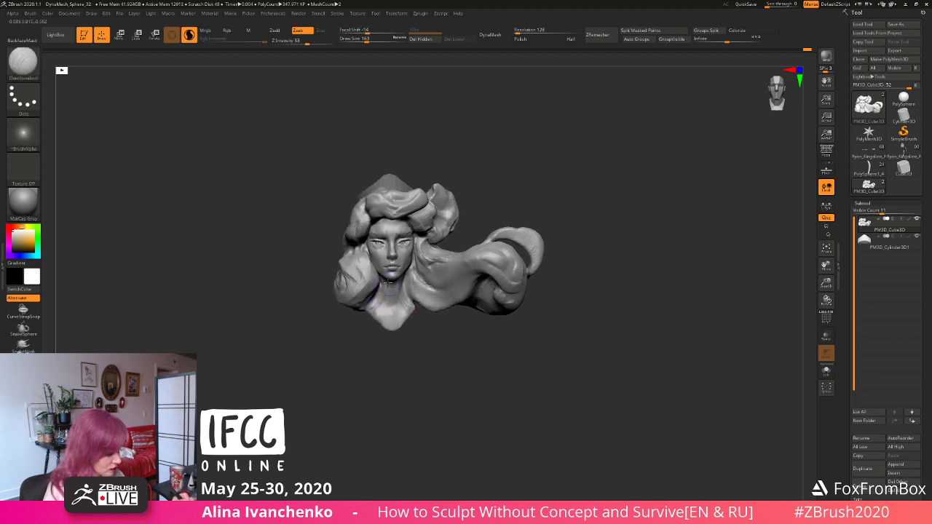
{"action": "left_click_drag", "start_coordinate": [385, 362], "coordinate": [384, 306]}
{"action": "mouse_move", "coordinate": [382, 354]}
{"action": "left_mouse_down"}
{"action": "mouse_move", "coordinate": [383, 394]}
{"action": "mouse_move", "coordinate": [353, 400]}
{"action": "left_mouse_up"}
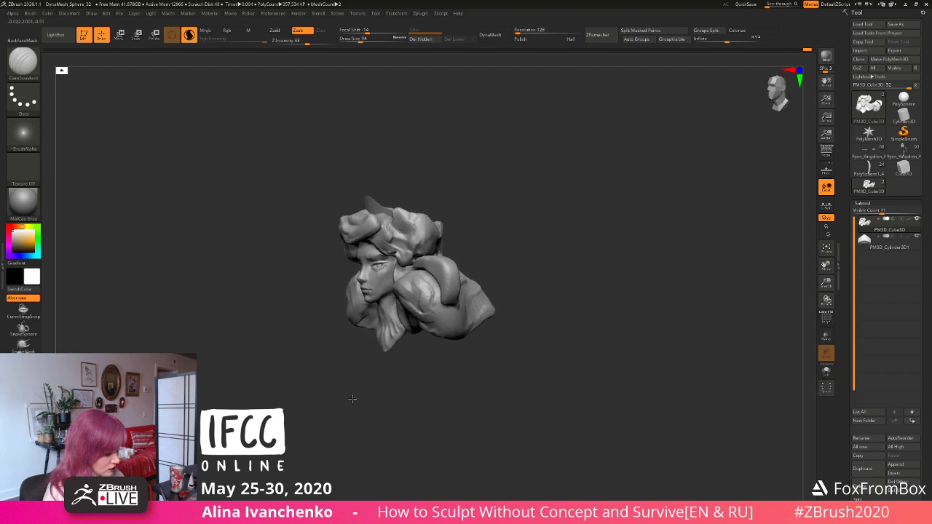
Step: Reshape the jawline and neck with the Move brush, reduce the draw size to 80, and smooth under the jaw
{"action": "key", "text": "b"}
{"action": "key", "text": "m"}
{"action": "key", "text": "v"}
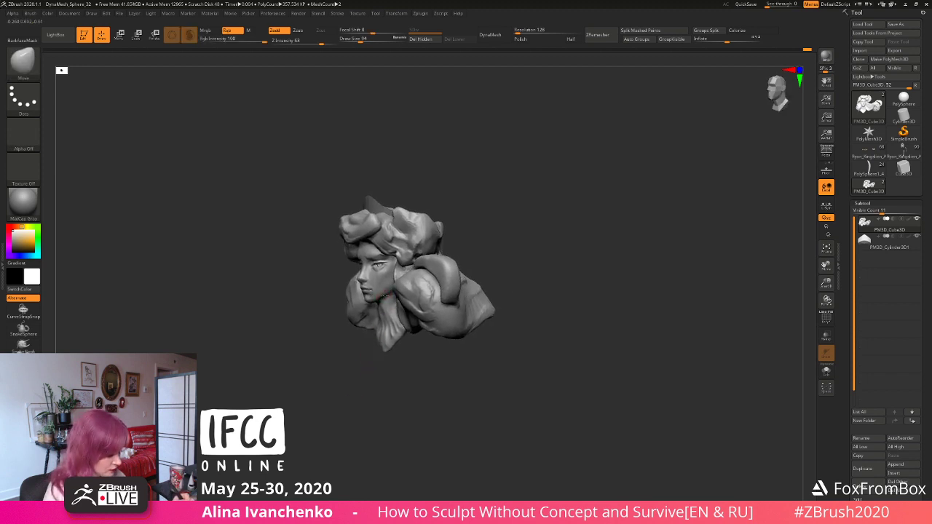
{"action": "left_click", "coordinate": [363, 39]}
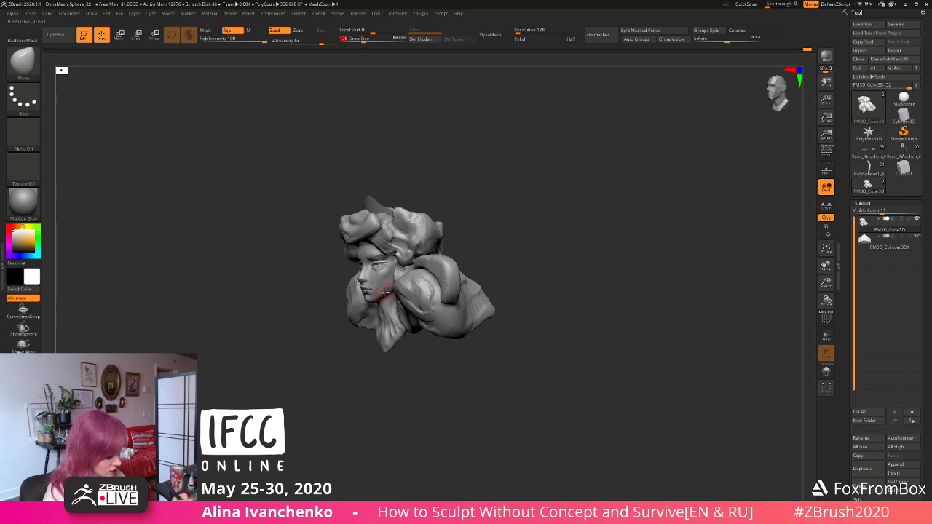
{"action": "mouse_move", "coordinate": [346, 369]}
{"action": "left_mouse_down"}
{"action": "mouse_move", "coordinate": [406, 377]}
{"action": "mouse_move", "coordinate": [387, 391]}
{"action": "mouse_move", "coordinate": [375, 383]}
{"action": "mouse_move", "coordinate": [382, 317]}
{"action": "left_mouse_up"}
{"action": "left_click", "coordinate": [358, 39]}
{"action": "left_click_drag", "start_coordinate": [380, 358], "coordinate": [385, 305]}
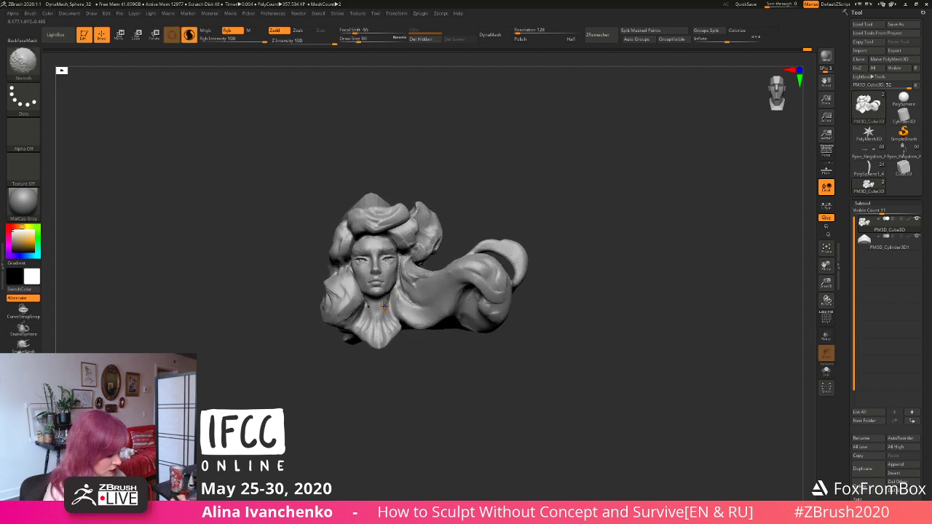
Step: Mask a collar band around the neck with MaskPen, invert the mask, and clean up the band's edge
{"action": "left_click_drag", "start_coordinate": [379, 361], "coordinate": [390, 297]}
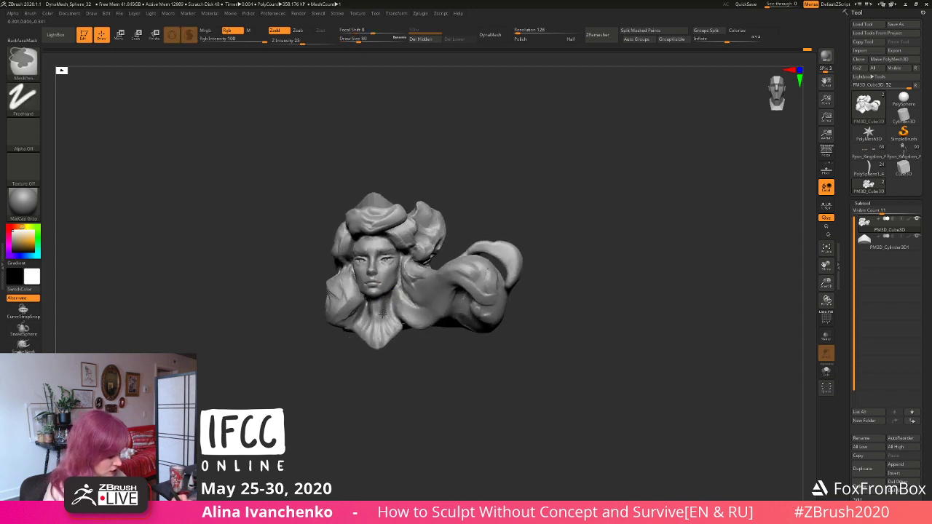
{"action": "left_click_drag", "start_coordinate": [372, 391], "coordinate": [391, 306]}
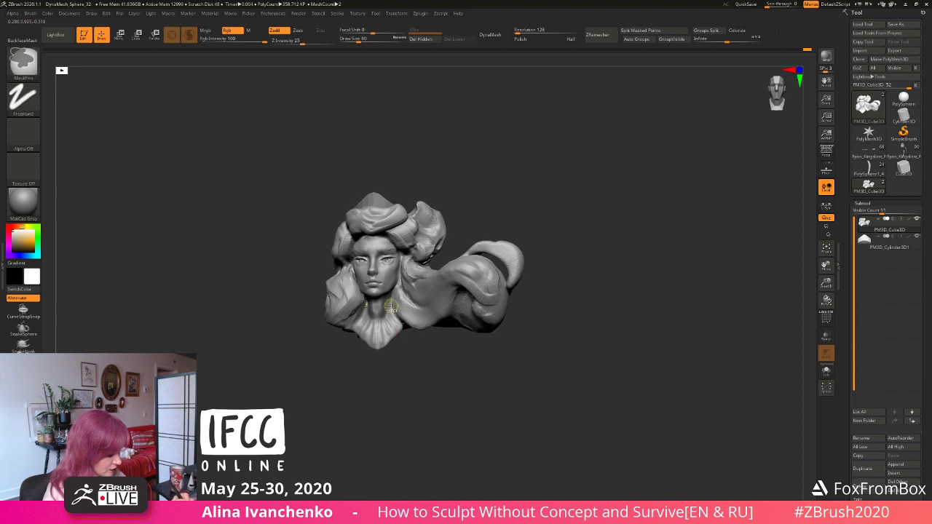
{"action": "mouse_move", "coordinate": [377, 377]}
{"action": "left_mouse_down"}
{"action": "mouse_move", "coordinate": [384, 381]}
{"action": "mouse_move", "coordinate": [384, 293]}
{"action": "left_mouse_up"}
{"action": "mouse_move", "coordinate": [381, 377]}
{"action": "left_mouse_down"}
{"action": "mouse_move", "coordinate": [368, 397]}
{"action": "mouse_move", "coordinate": [354, 399]}
{"action": "left_mouse_up"}
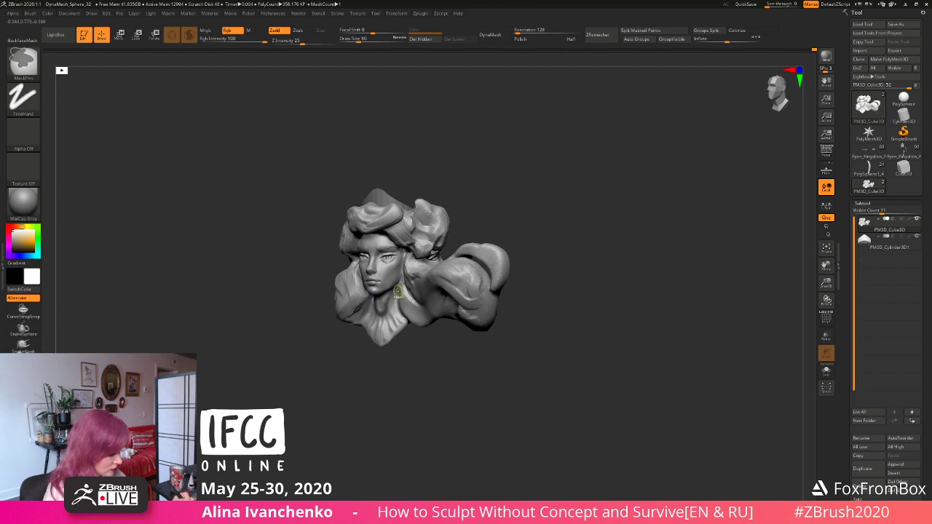
{"action": "left_click", "coordinate": [405, 372], "text": "ctrl"}
{"action": "left_click_drag", "start_coordinate": [404, 277], "coordinate": [400, 288], "text": "ctrl+alt"}
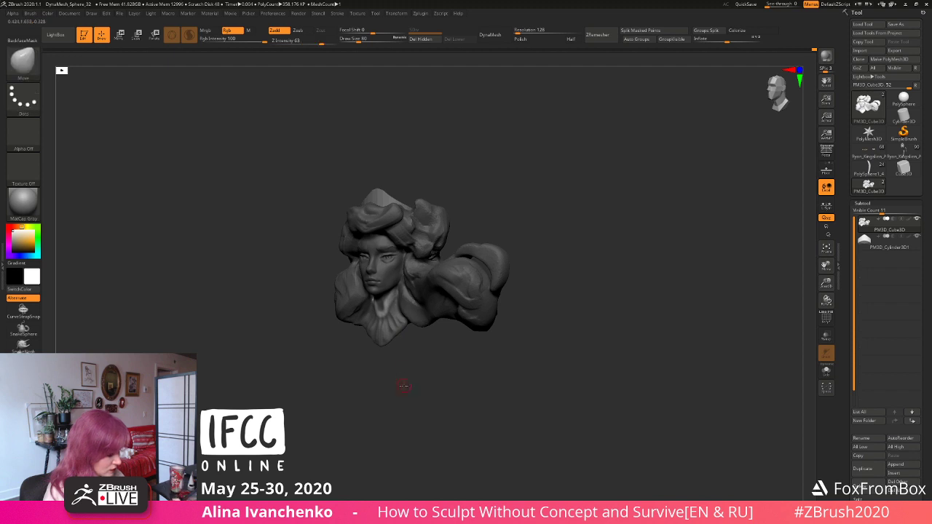
Step: Pull the unmasked collar into a wavy ruffle with the Move brush at draw size 112, clear the mask, and smooth around it
{"action": "left_click_drag", "start_coordinate": [401, 384], "coordinate": [368, 321]}
{"action": "left_click_drag", "start_coordinate": [375, 392], "coordinate": [424, 404]}
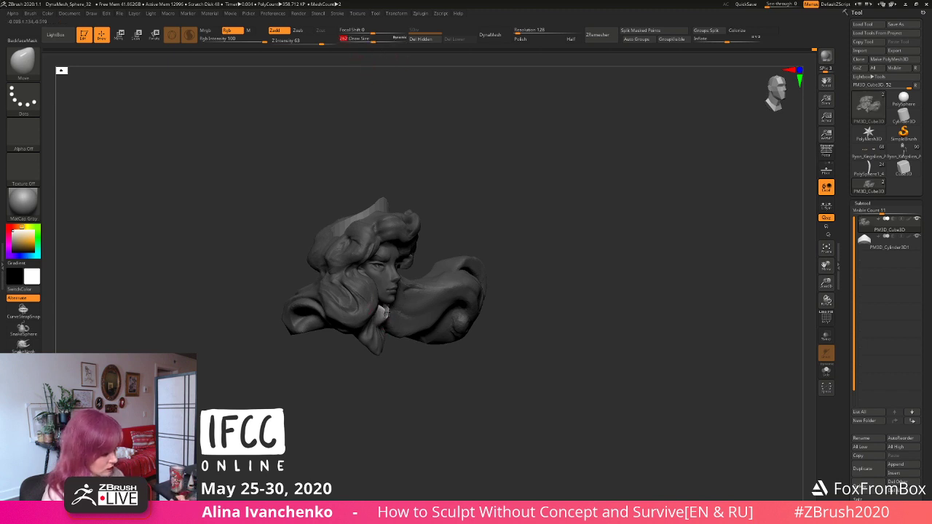
{"action": "mouse_move", "coordinate": [385, 375]}
{"action": "left_mouse_down"}
{"action": "mouse_move", "coordinate": [362, 375]}
{"action": "mouse_move", "coordinate": [379, 379]}
{"action": "left_mouse_up"}
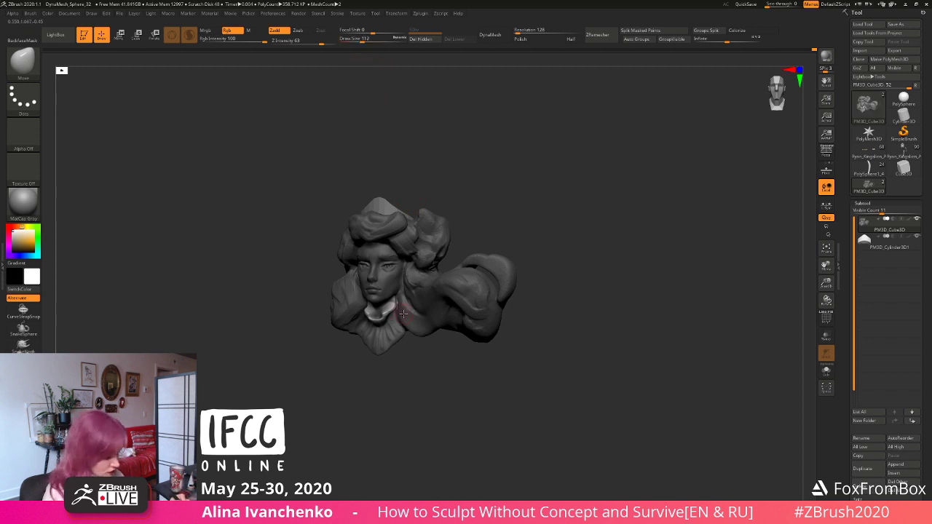
{"action": "mouse_move", "coordinate": [405, 359]}
{"action": "left_mouse_down"}
{"action": "mouse_move", "coordinate": [408, 351]}
{"action": "mouse_move", "coordinate": [405, 370]}
{"action": "left_mouse_up"}
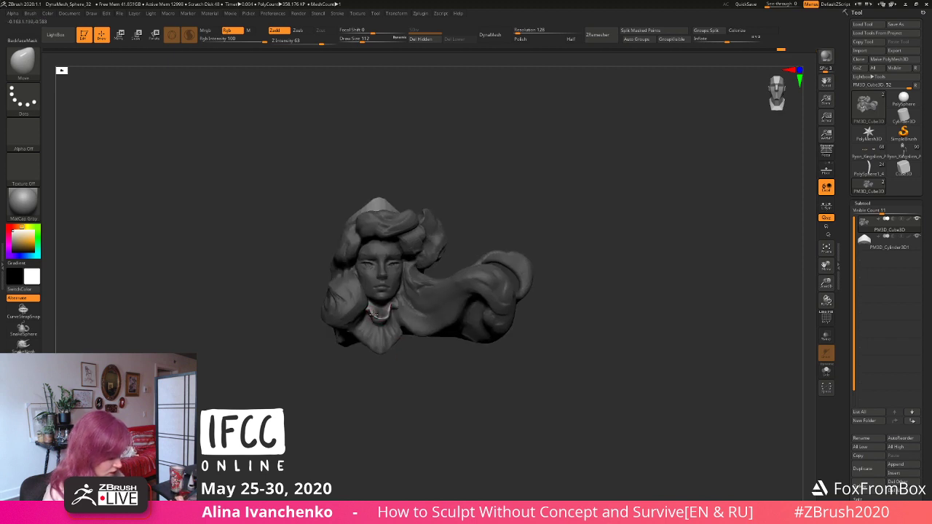
{"action": "left_click_drag", "start_coordinate": [372, 362], "coordinate": [364, 333]}
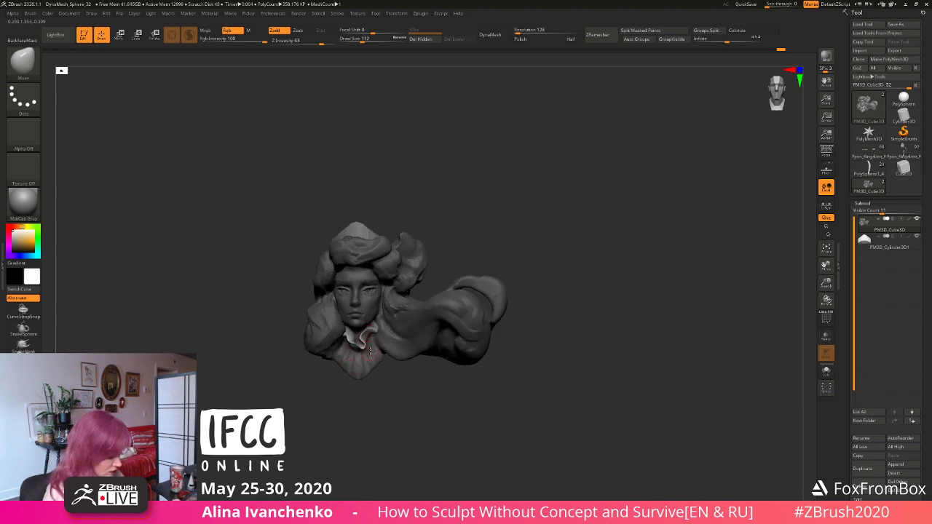
{"action": "mouse_move", "coordinate": [375, 384]}
{"action": "left_mouse_down"}
{"action": "mouse_move", "coordinate": [378, 399]}
{"action": "mouse_move", "coordinate": [379, 325]}
{"action": "left_mouse_up"}
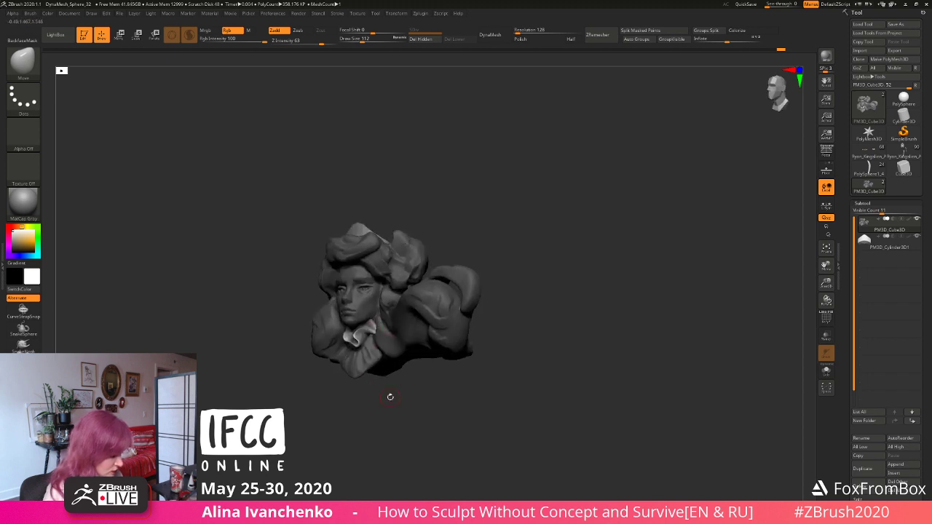
{"action": "mouse_move", "coordinate": [390, 396]}
{"action": "left_mouse_down", "text": "shift"}
{"action": "mouse_move", "coordinate": [399, 439]}
{"action": "mouse_move", "coordinate": [386, 357]}
{"action": "left_mouse_up", "text": "shift"}
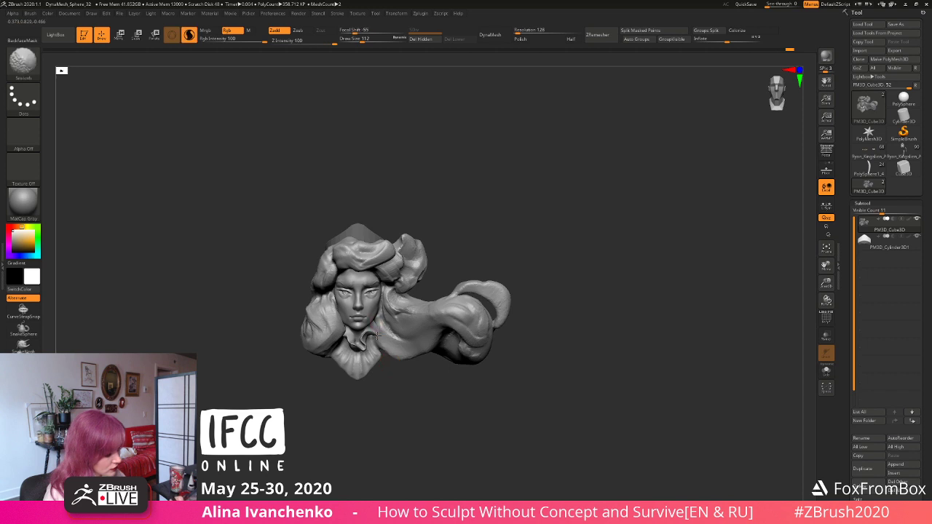
{"action": "left_click_drag", "start_coordinate": [391, 401], "coordinate": [373, 404]}
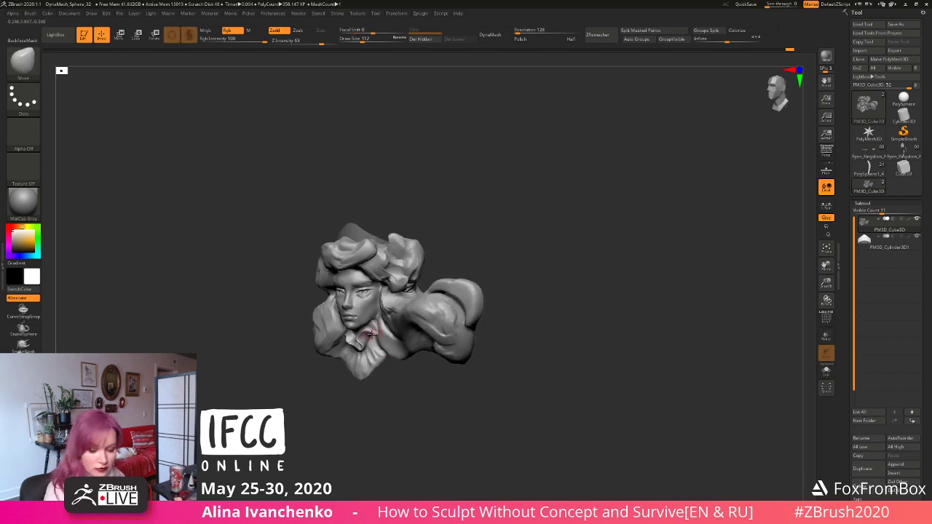
Step: Build up volume with ClayBuildup where the hair meets the neck and collar on both sides
{"action": "key", "text": "b"}
{"action": "key", "text": "c"}
{"action": "key", "text": "b"}
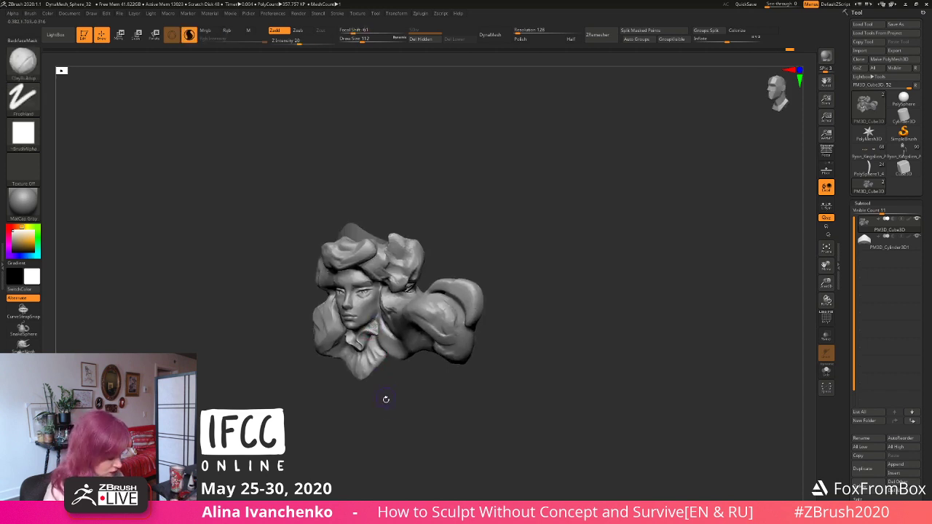
{"action": "mouse_move", "coordinate": [386, 399]}
{"action": "left_mouse_down"}
{"action": "mouse_move", "coordinate": [396, 418]}
{"action": "mouse_move", "coordinate": [394, 395]}
{"action": "mouse_move", "coordinate": [385, 403]}
{"action": "left_mouse_up"}
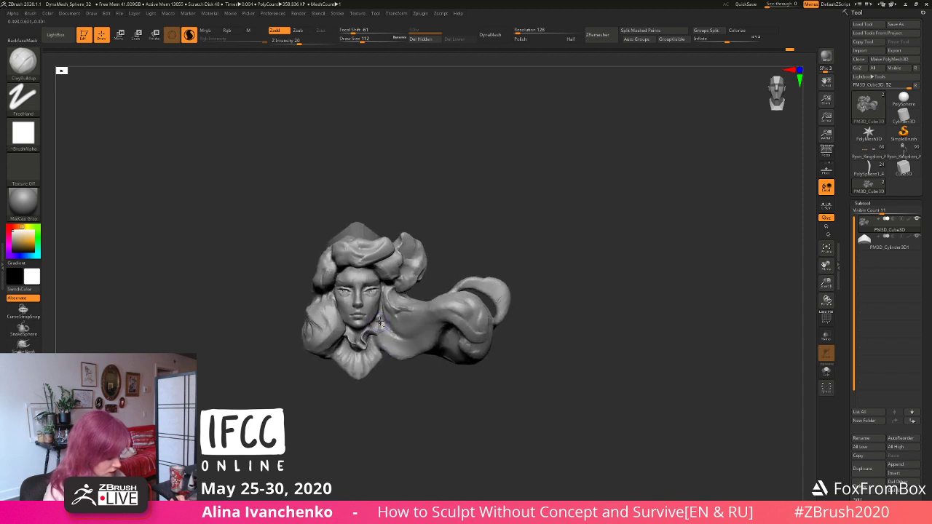
{"action": "left_click_drag", "start_coordinate": [394, 399], "coordinate": [391, 383]}
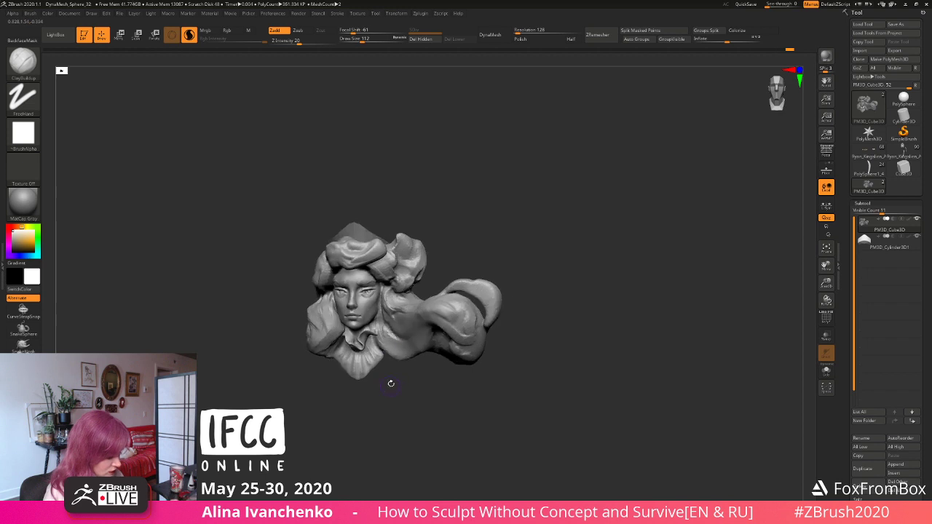
{"action": "left_click_drag", "start_coordinate": [382, 328], "coordinate": [388, 325]}
{"action": "mouse_move", "coordinate": [386, 377]}
{"action": "left_mouse_down"}
{"action": "mouse_move", "coordinate": [401, 388]}
{"action": "mouse_move", "coordinate": [381, 397]}
{"action": "mouse_move", "coordinate": [389, 406]}
{"action": "mouse_move", "coordinate": [358, 333]}
{"action": "left_mouse_up"}
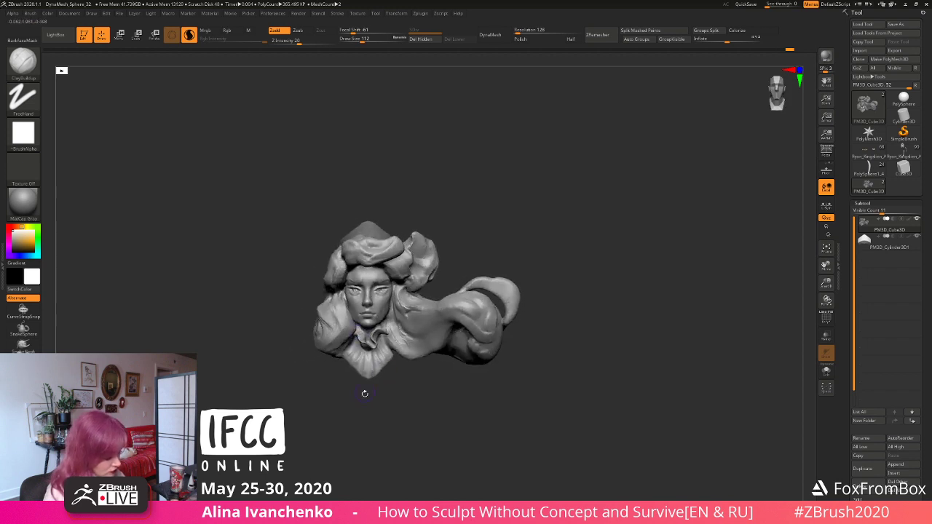
{"action": "left_click_drag", "start_coordinate": [365, 393], "coordinate": [351, 349]}
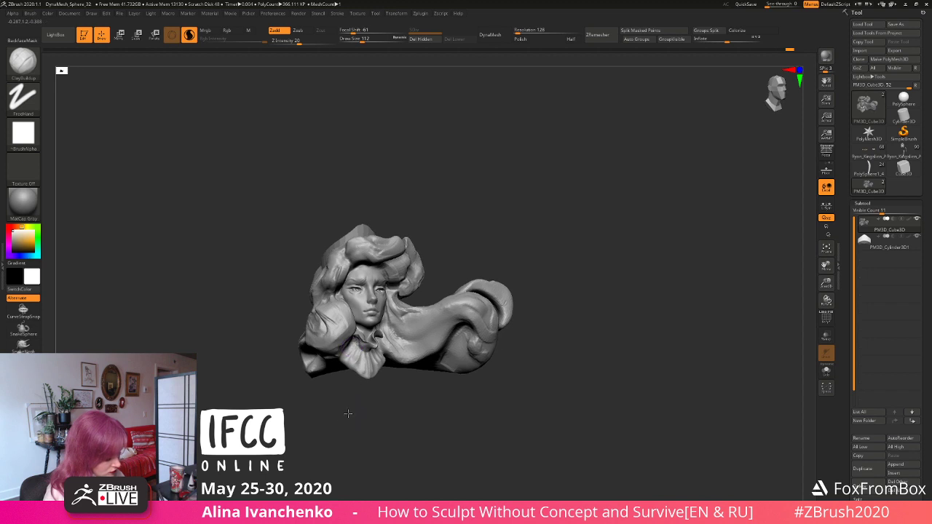
{"action": "mouse_move", "coordinate": [348, 414]}
{"action": "left_mouse_down"}
{"action": "mouse_move", "coordinate": [352, 425]}
{"action": "mouse_move", "coordinate": [340, 410]}
{"action": "mouse_move", "coordinate": [350, 411]}
{"action": "mouse_move", "coordinate": [331, 417]}
{"action": "mouse_move", "coordinate": [382, 402]}
{"action": "mouse_move", "coordinate": [383, 418]}
{"action": "mouse_move", "coordinate": [385, 408]}
{"action": "left_mouse_up"}
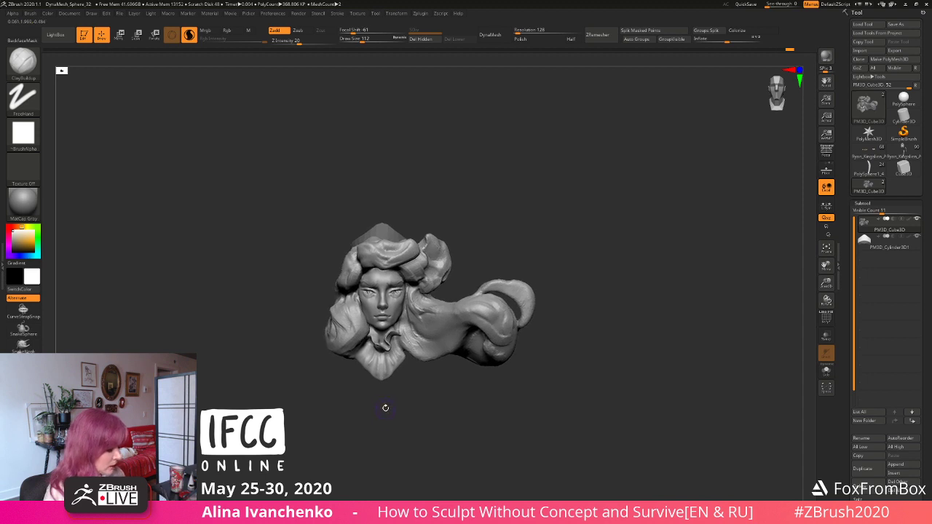
Step: Thicken the hair next to the collar with the Inflat brush
{"action": "key", "text": "b"}
{"action": "key", "text": "i"}
{"action": "key", "text": "n"}
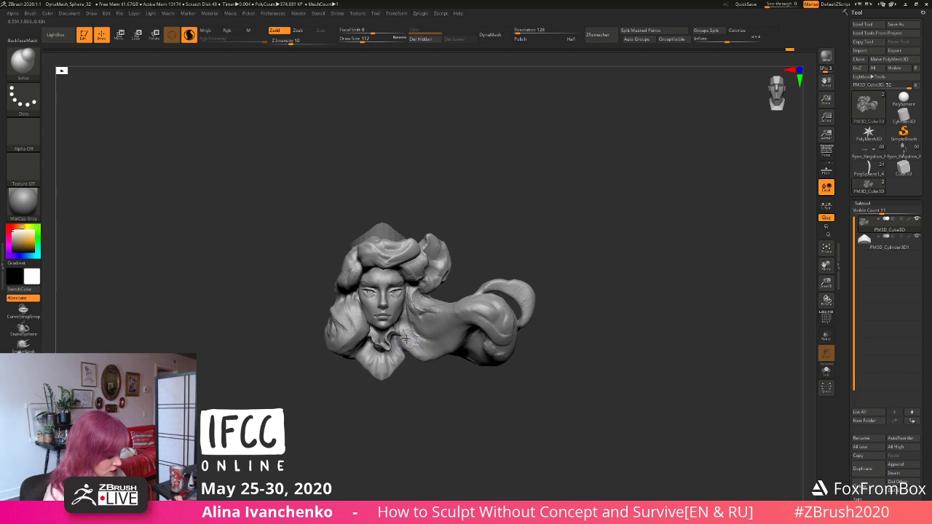
{"action": "left_click_drag", "start_coordinate": [396, 400], "coordinate": [379, 413]}
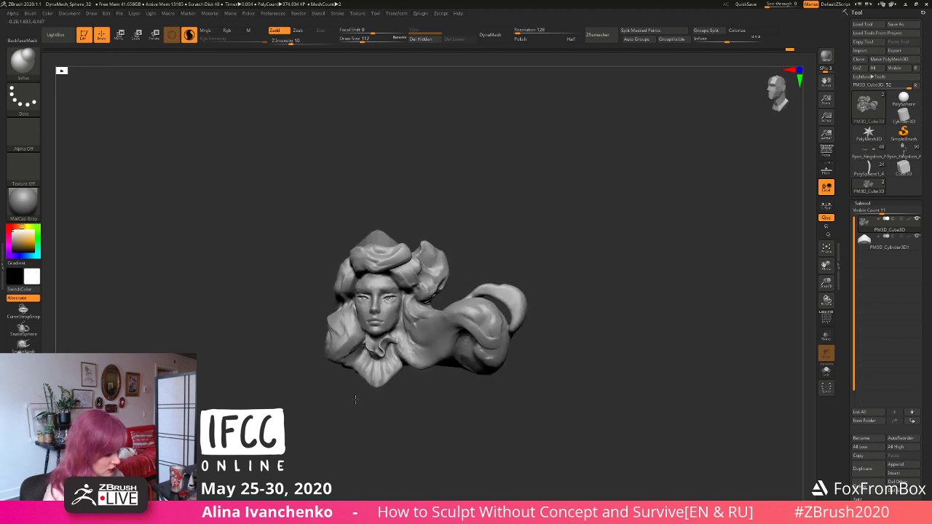
Step: Set the draw size to 62 and refine the hairline and upper face with light inflating and smoothing
{"action": "left_click_drag", "start_coordinate": [827, 284], "coordinate": [824, 264]}
{"action": "left_click_drag", "start_coordinate": [503, 267], "coordinate": [496, 289]}
{"action": "key", "text": "f"}
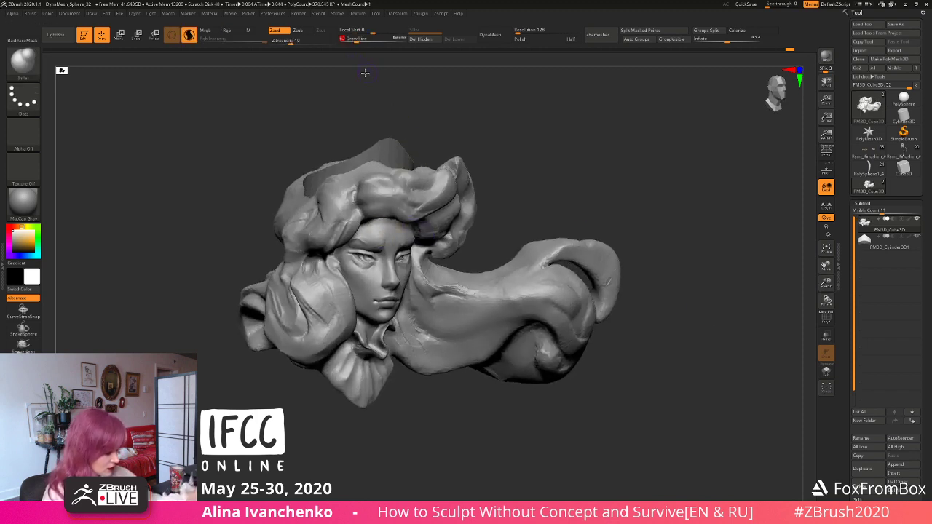
{"action": "left_click_drag", "start_coordinate": [366, 75], "coordinate": [372, 106], "text": "shift"}
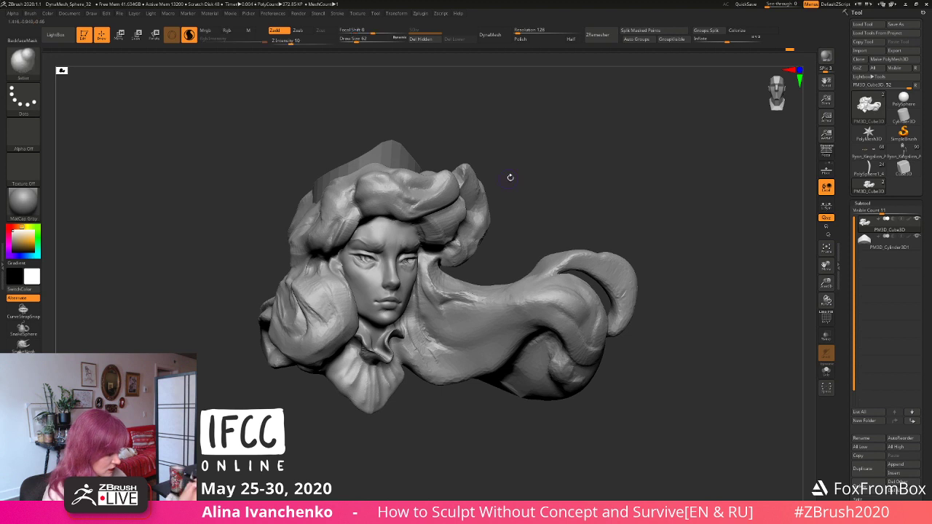
{"action": "left_click_drag", "start_coordinate": [510, 177], "coordinate": [482, 179]}
{"action": "left_click_drag", "start_coordinate": [397, 229], "coordinate": [397, 234], "text": "shift"}
{"action": "mouse_move", "coordinate": [521, 145]}
{"action": "left_mouse_down"}
{"action": "mouse_move", "coordinate": [480, 151]}
{"action": "mouse_move", "coordinate": [511, 157]}
{"action": "left_mouse_up"}
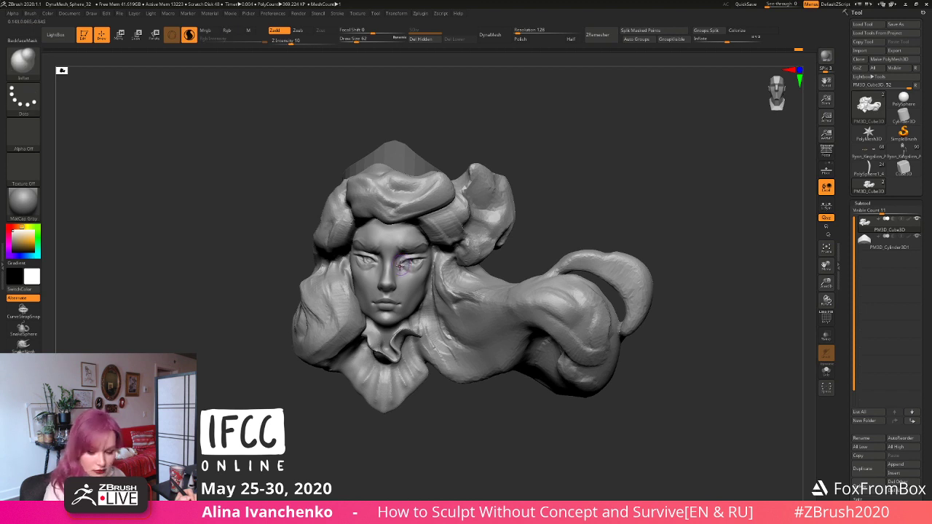
Step: Adjust the shape of the eyes and brows from several angles with the Move brush, reducing its draw size
{"action": "key", "text": "b"}
{"action": "key", "text": "m"}
{"action": "key", "text": "v"}
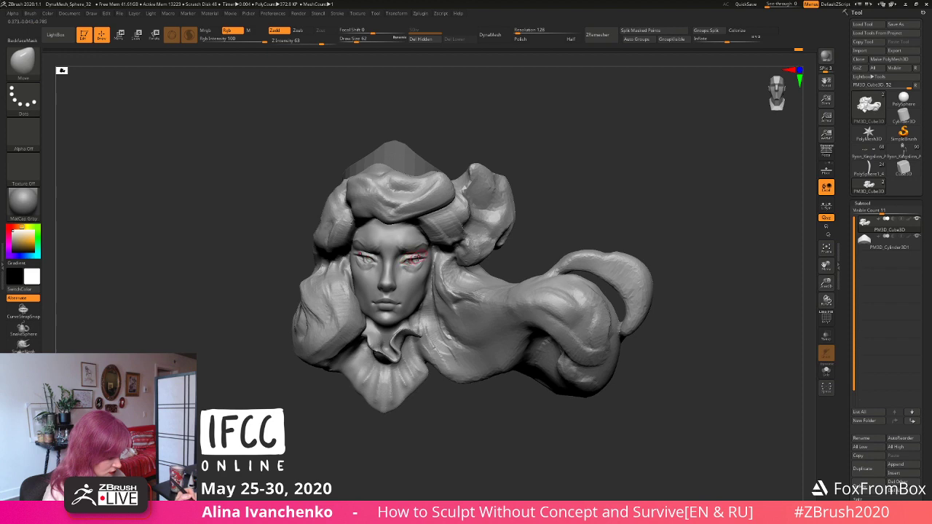
{"action": "left_click_drag", "start_coordinate": [544, 185], "coordinate": [442, 255]}
{"action": "left_click_drag", "start_coordinate": [541, 192], "coordinate": [521, 205]}
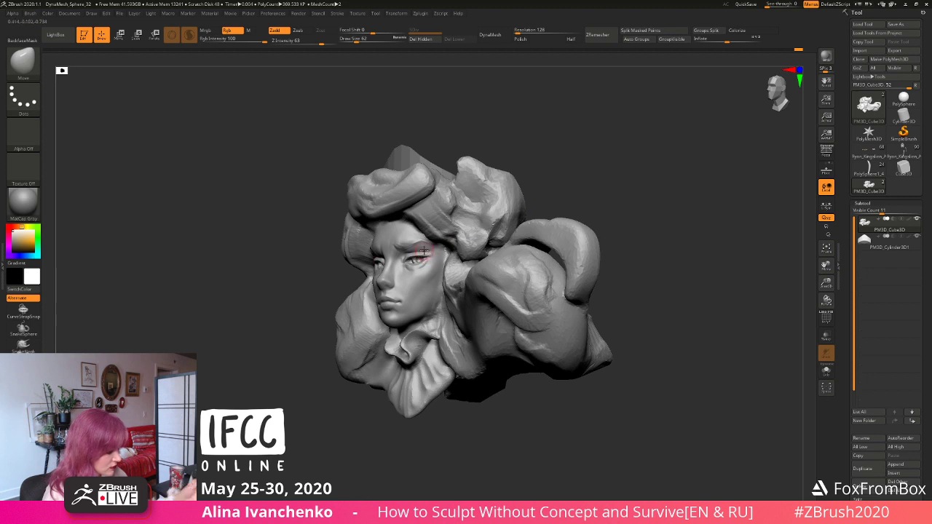
{"action": "left_click_drag", "start_coordinate": [502, 124], "coordinate": [593, 195]}
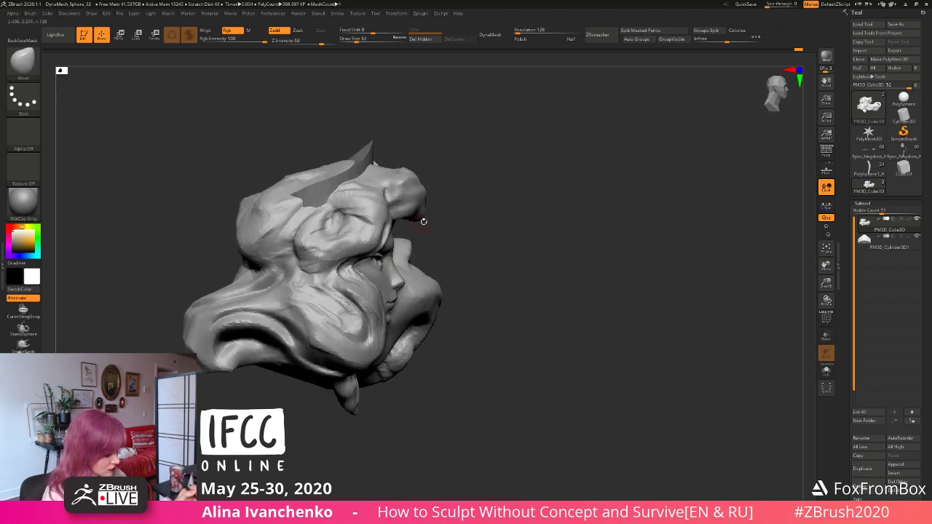
{"action": "mouse_move", "coordinate": [424, 221]}
{"action": "left_mouse_down"}
{"action": "mouse_move", "coordinate": [485, 221]}
{"action": "mouse_move", "coordinate": [455, 212]}
{"action": "left_mouse_up"}
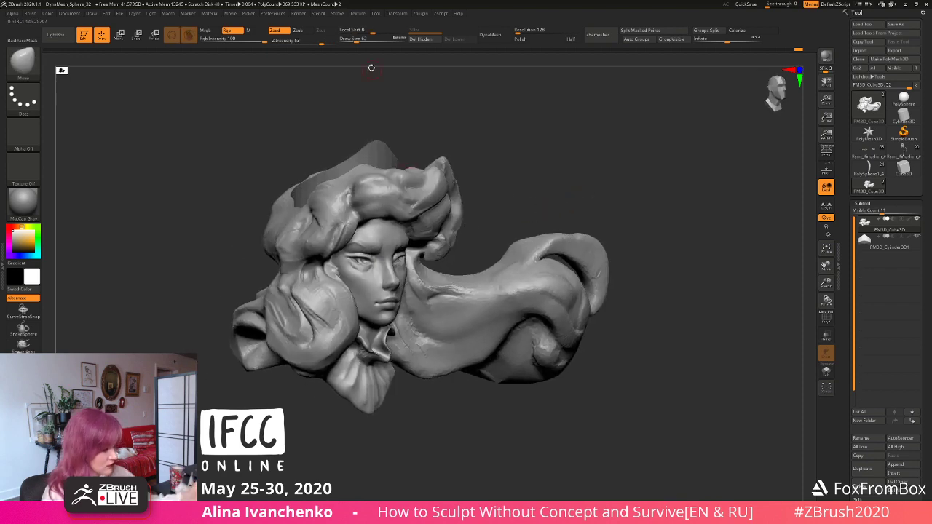
{"action": "left_click", "coordinate": [356, 39]}
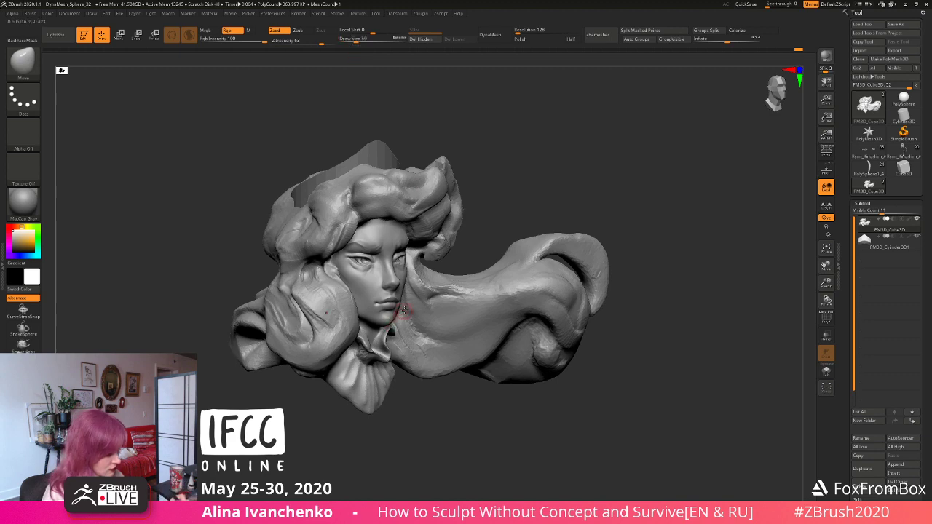
{"action": "mouse_move", "coordinate": [545, 201]}
{"action": "left_mouse_down"}
{"action": "mouse_move", "coordinate": [585, 179]}
{"action": "mouse_move", "coordinate": [564, 186]}
{"action": "mouse_move", "coordinate": [583, 191]}
{"action": "left_mouse_up"}
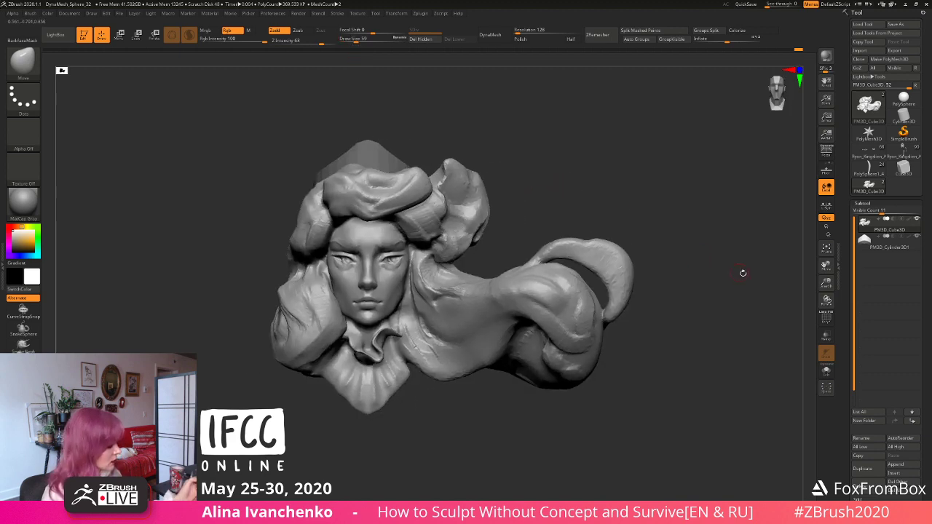
{"action": "left_click_drag", "start_coordinate": [828, 282], "coordinate": [821, 251]}
{"action": "left_click_drag", "start_coordinate": [543, 212], "coordinate": [567, 220], "text": "alt"}
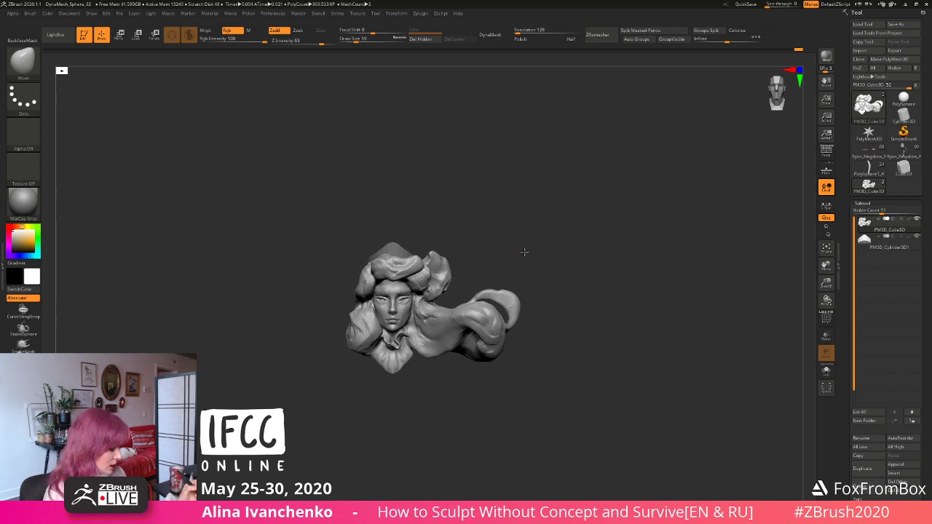
{"action": "mouse_move", "coordinate": [524, 252]}
{"action": "left_mouse_down", "text": "alt"}
{"action": "mouse_move", "coordinate": [535, 241]}
{"action": "mouse_move", "coordinate": [529, 252]}
{"action": "left_mouse_up", "text": "alt"}
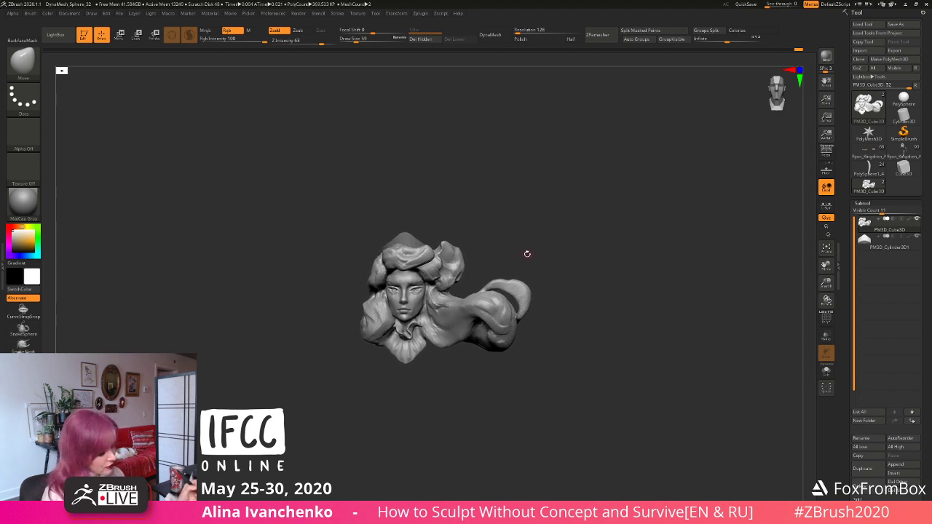
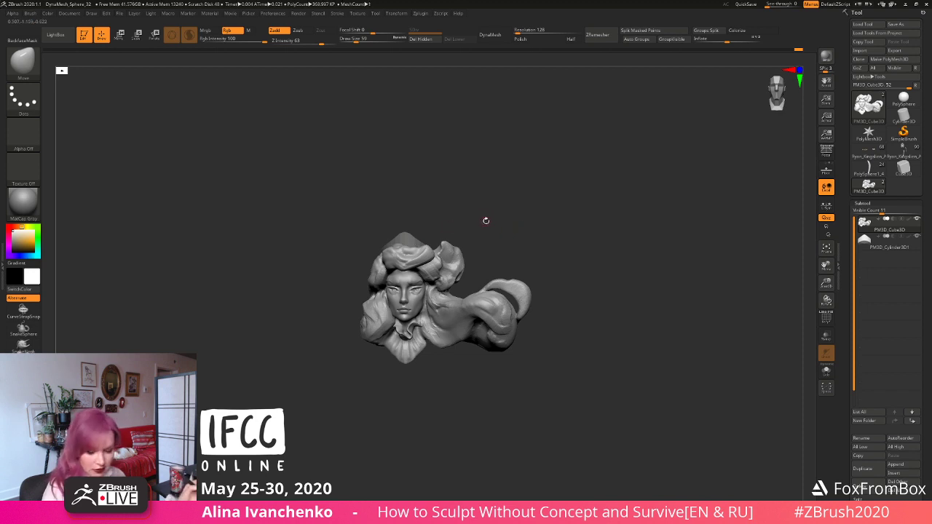
Step: Reshape the hair locks above the forehead with the Move brush at draw size 192, undoing one unwanted stroke
{"action": "mouse_move", "coordinate": [470, 202]}
{"action": "left_mouse_down"}
{"action": "mouse_move", "coordinate": [497, 232]}
{"action": "mouse_move", "coordinate": [454, 173]}
{"action": "left_mouse_up"}
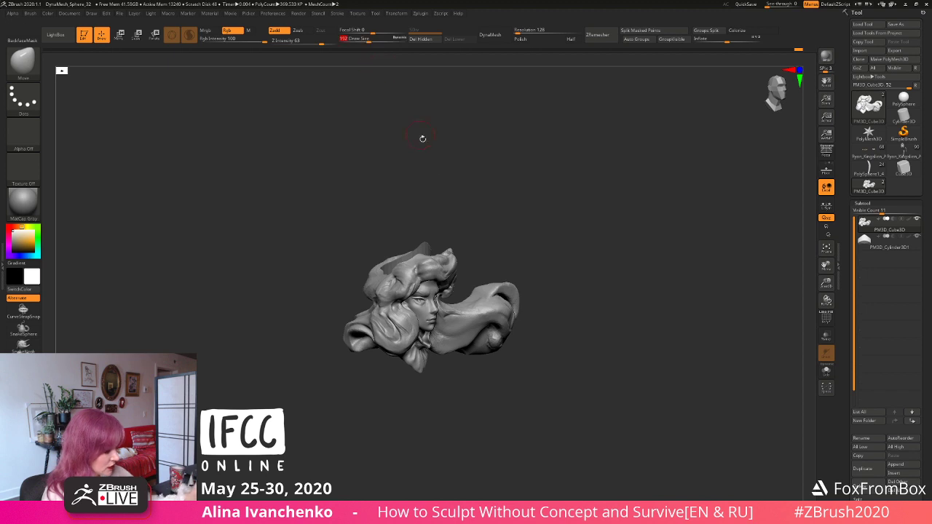
{"action": "left_click_drag", "start_coordinate": [422, 139], "coordinate": [453, 210]}
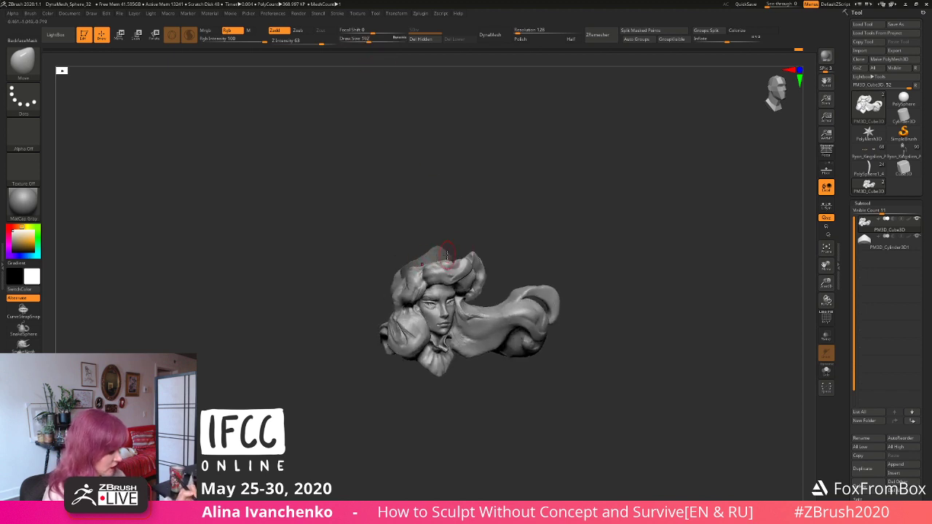
{"action": "left_click_drag", "start_coordinate": [445, 253], "coordinate": [452, 260]}
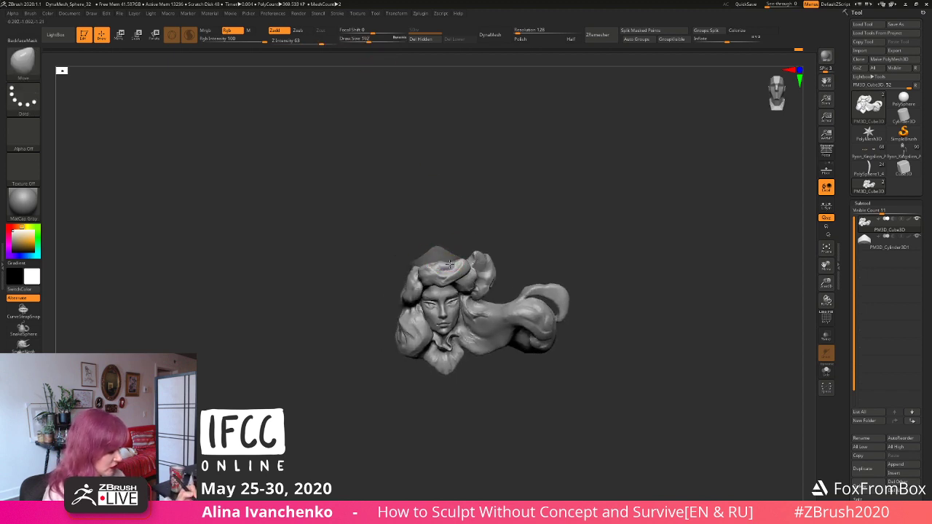
{"action": "key", "text": "ctrl+z"}
{"action": "left_click_drag", "start_coordinate": [446, 269], "coordinate": [450, 265]}
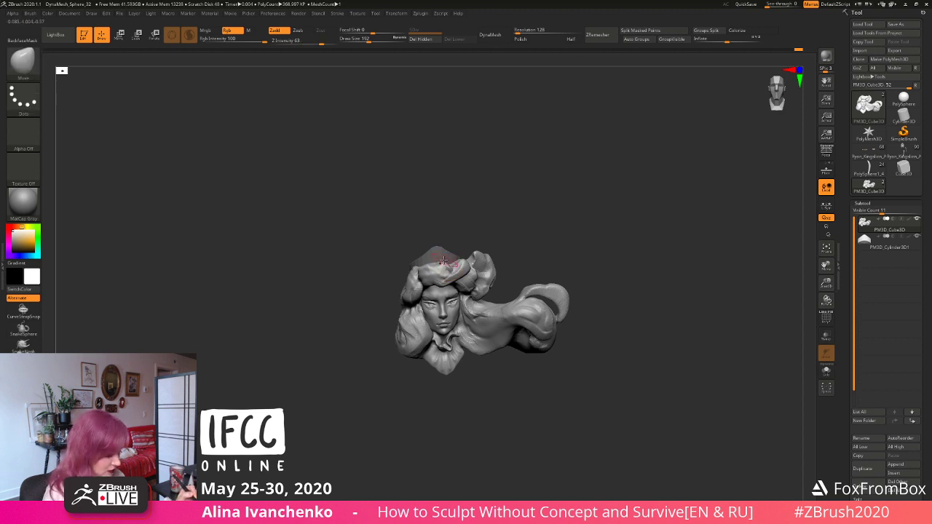
{"action": "left_click_drag", "start_coordinate": [473, 232], "coordinate": [481, 226]}
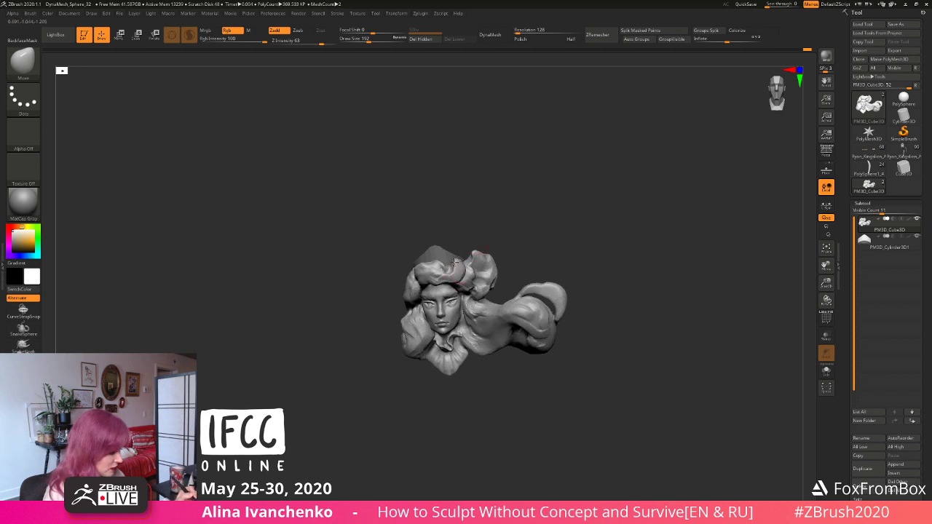
{"action": "mouse_move", "coordinate": [510, 218]}
{"action": "left_mouse_down"}
{"action": "mouse_move", "coordinate": [531, 208]}
{"action": "mouse_move", "coordinate": [514, 243]}
{"action": "mouse_move", "coordinate": [507, 202]}
{"action": "mouse_move", "coordinate": [493, 208]}
{"action": "mouse_move", "coordinate": [461, 281]}
{"action": "left_mouse_up"}
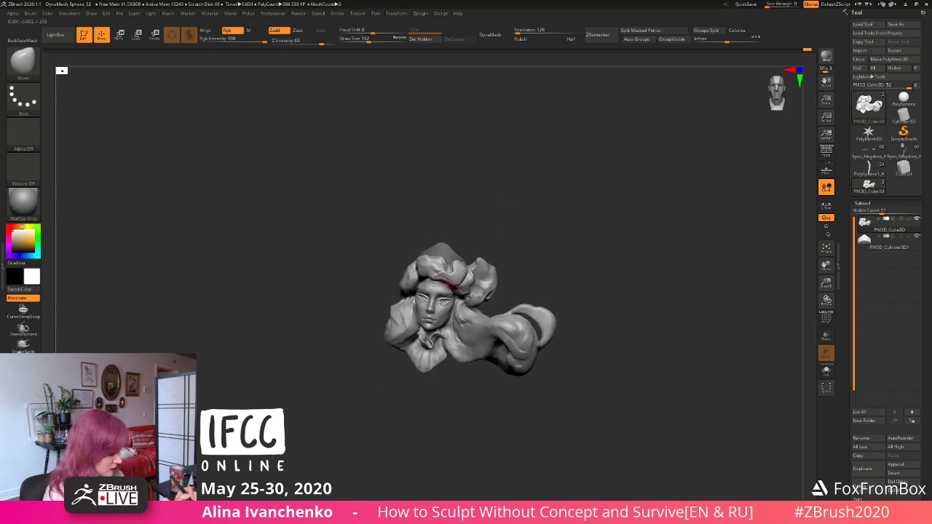
{"action": "mouse_move", "coordinate": [493, 244]}
{"action": "left_mouse_down"}
{"action": "mouse_move", "coordinate": [468, 279]}
{"action": "mouse_move", "coordinate": [499, 229]}
{"action": "mouse_move", "coordinate": [504, 252]}
{"action": "left_mouse_up"}
Step: Carve flowing grooves into the large hair lock beside the face with the DamStandard brush at draw size 104
{"action": "mouse_move", "coordinate": [537, 211]}
{"action": "left_mouse_down"}
{"action": "mouse_move", "coordinate": [549, 218]}
{"action": "mouse_move", "coordinate": [539, 231]}
{"action": "mouse_move", "coordinate": [553, 233]}
{"action": "left_mouse_up"}
{"action": "left_click_drag", "start_coordinate": [827, 282], "coordinate": [762, 281]}
{"action": "mouse_move", "coordinate": [543, 222]}
{"action": "left_mouse_down", "text": "alt"}
{"action": "mouse_move", "coordinate": [560, 141]}
{"action": "mouse_move", "coordinate": [558, 161]}
{"action": "mouse_move", "coordinate": [573, 171]}
{"action": "left_mouse_up", "text": "alt"}
{"action": "mouse_move", "coordinate": [569, 172]}
{"action": "left_mouse_down"}
{"action": "mouse_move", "coordinate": [471, 248]}
{"action": "mouse_move", "coordinate": [495, 230]}
{"action": "mouse_move", "coordinate": [484, 169]}
{"action": "left_mouse_up"}
{"action": "key", "text": "b"}
{"action": "key", "text": "d"}
{"action": "key", "text": "s"}
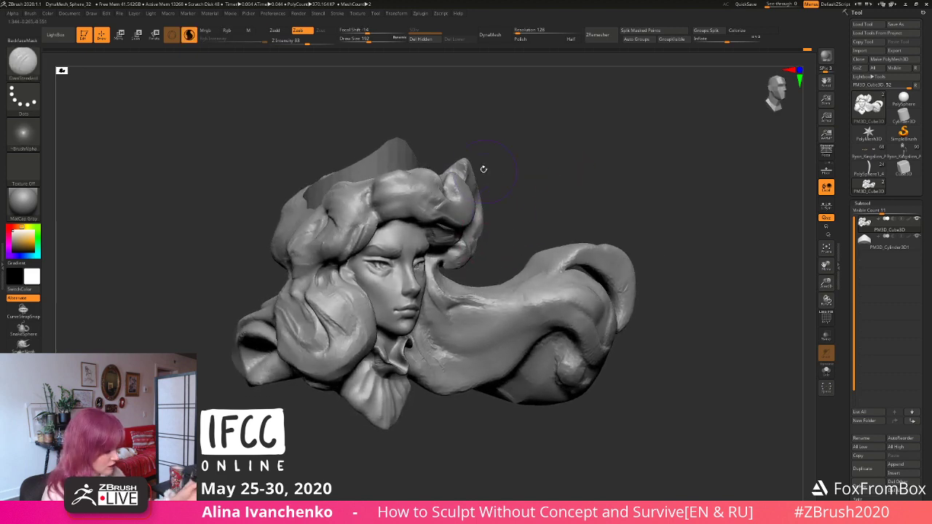
{"action": "left_click", "coordinate": [361, 39]}
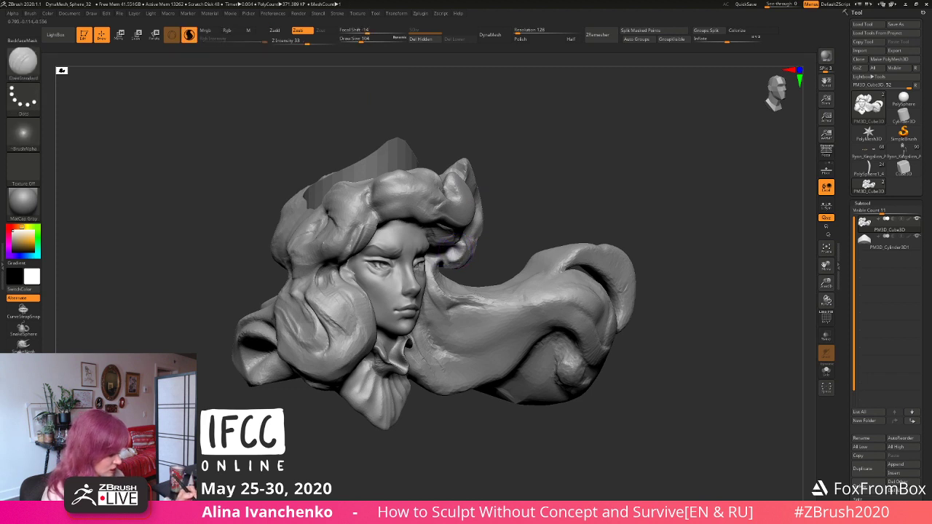
{"action": "mouse_move", "coordinate": [518, 239]}
{"action": "left_mouse_down"}
{"action": "mouse_move", "coordinate": [451, 258]}
{"action": "mouse_move", "coordinate": [441, 283]}
{"action": "mouse_move", "coordinate": [475, 291]}
{"action": "left_mouse_up"}
{"action": "left_click_drag", "start_coordinate": [539, 236], "coordinate": [530, 209], "text": "alt"}
{"action": "mouse_move", "coordinate": [429, 244]}
{"action": "left_mouse_down"}
{"action": "mouse_move", "coordinate": [465, 278]}
{"action": "mouse_move", "coordinate": [486, 282]}
{"action": "left_mouse_up"}
{"action": "left_click_drag", "start_coordinate": [519, 207], "coordinate": [497, 195]}
{"action": "left_click_drag", "start_coordinate": [426, 264], "coordinate": [460, 286]}
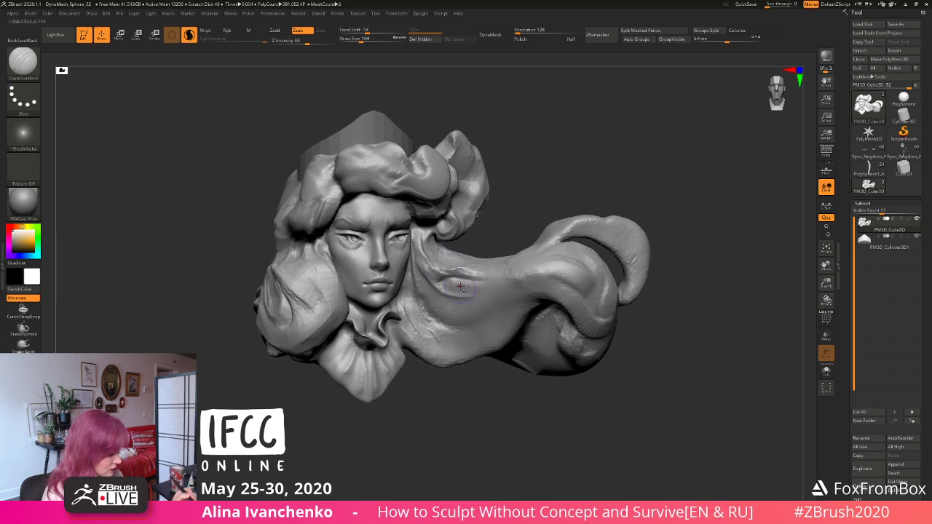
Step: Define the hair edge between the jaw and the ruffled collar with DamStandard strokes and light smoothing
{"action": "left_click_drag", "start_coordinate": [510, 209], "coordinate": [498, 214]}
{"action": "key", "text": "shift"}
{"action": "left_click_drag", "start_coordinate": [401, 312], "coordinate": [417, 288]}
{"action": "right_click_drag", "start_coordinate": [408, 302], "coordinate": [402, 299]}
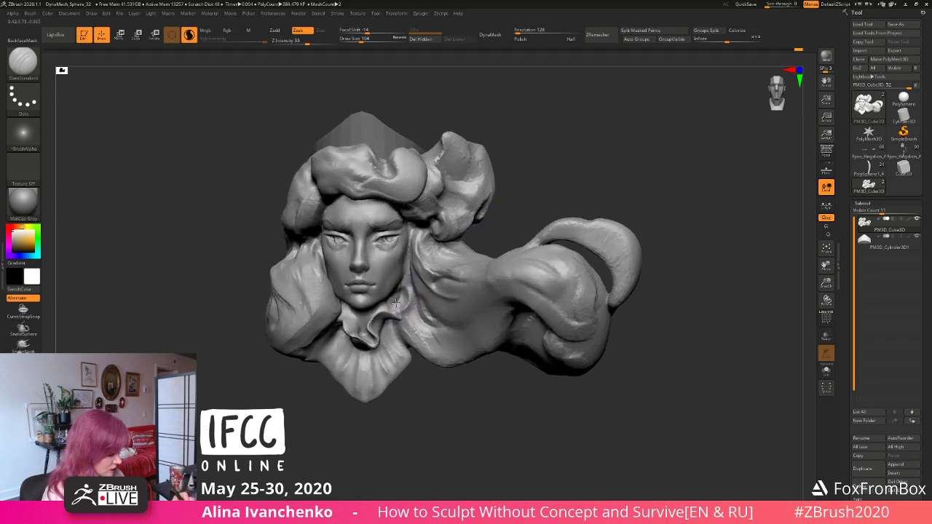
{"action": "mouse_move", "coordinate": [534, 200]}
{"action": "left_mouse_down"}
{"action": "mouse_move", "coordinate": [530, 217]}
{"action": "mouse_move", "coordinate": [525, 207]}
{"action": "left_mouse_up"}
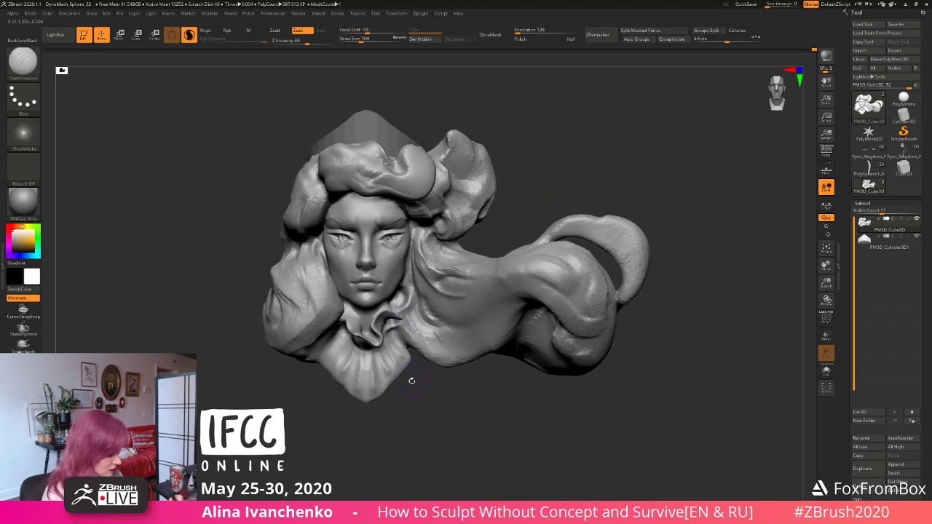
{"action": "mouse_move", "coordinate": [413, 419]}
{"action": "left_mouse_down"}
{"action": "mouse_move", "coordinate": [440, 390]}
{"action": "mouse_move", "coordinate": [432, 412]}
{"action": "left_mouse_up"}
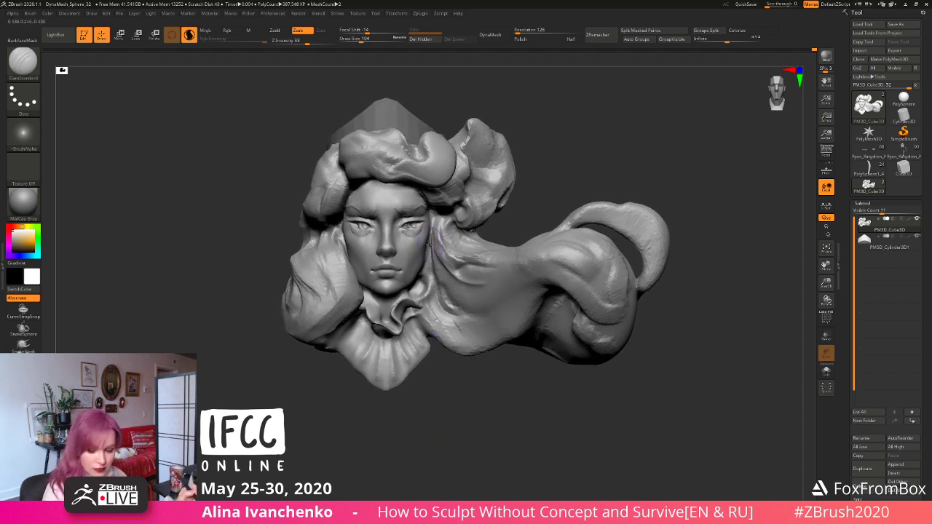
Step: Switch to the Move brush and smooth the boundary between the cheek and the flowing hair lock
{"action": "key", "text": "b"}
{"action": "key", "text": "m"}
{"action": "key", "text": "v"}
{"action": "key", "text": "shift"}
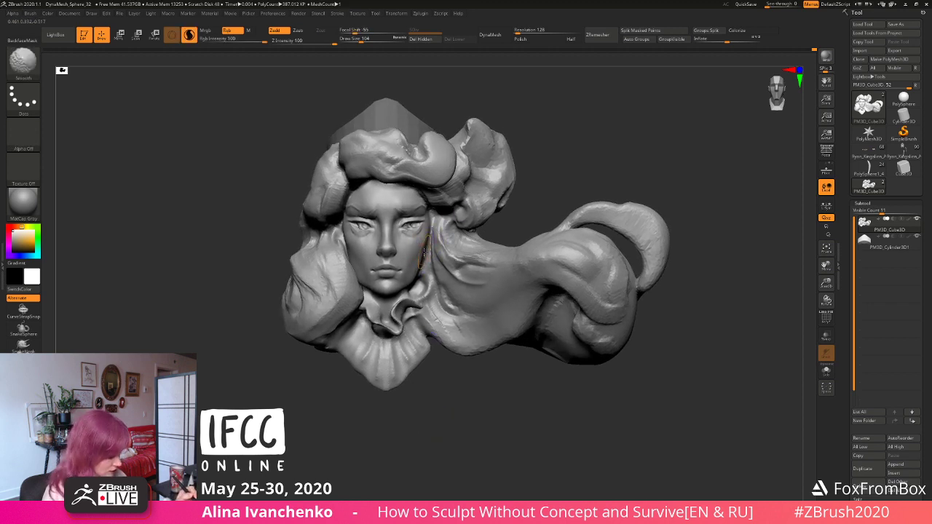
{"action": "left_click_drag", "start_coordinate": [400, 415], "coordinate": [405, 427]}
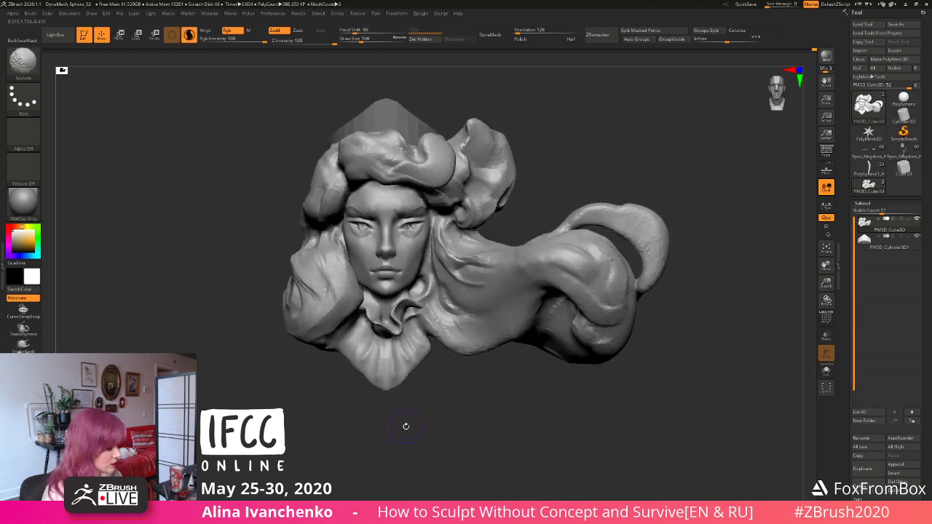
Step: Mask everything except the hair lock beside the face, using MaskLasso around the lock and inverting the mask
{"action": "key", "text": "ctrl"}
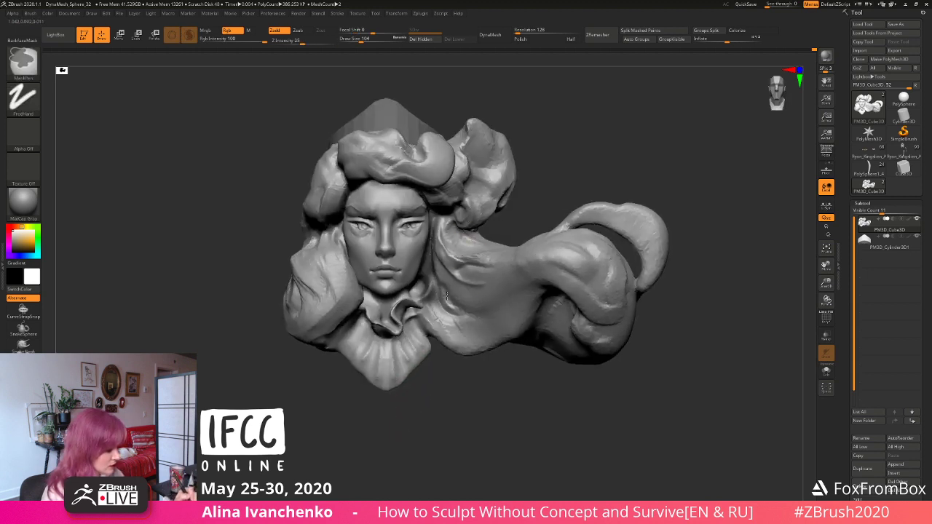
{"action": "left_click", "coordinate": [437, 86], "text": "ctrl"}
{"action": "left_click_drag", "start_coordinate": [366, 39], "coordinate": [366, 39]}
{"action": "left_click_drag", "start_coordinate": [447, 229], "coordinate": [439, 270], "text": "ctrl"}
{"action": "mouse_move", "coordinate": [444, 413]}
{"action": "left_mouse_down"}
{"action": "mouse_move", "coordinate": [412, 414]}
{"action": "mouse_move", "coordinate": [455, 414]}
{"action": "mouse_move", "coordinate": [446, 414]}
{"action": "left_mouse_up"}
{"action": "key", "text": "ctrl"}
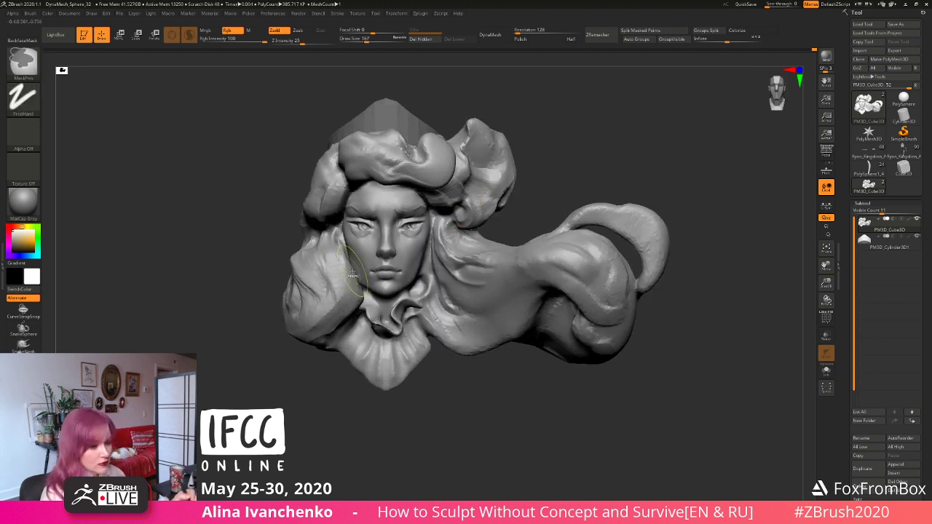
{"action": "key", "text": "d"}
{"action": "left_click", "coordinate": [368, 358]}
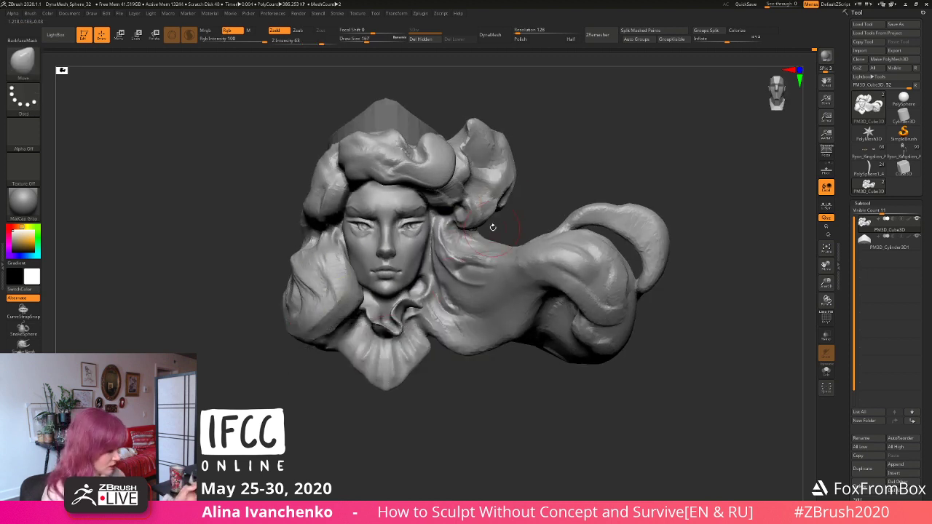
{"action": "key", "text": "ctrl"}
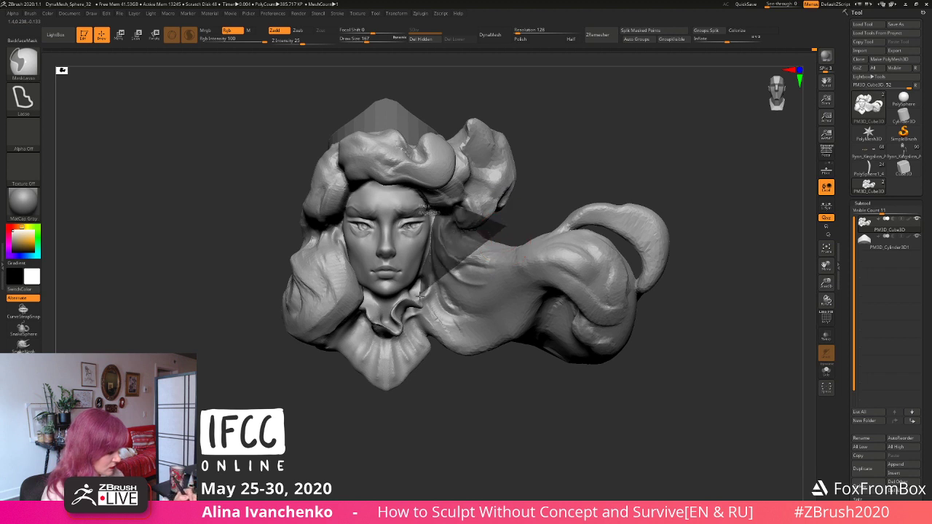
{"action": "left_click_drag", "start_coordinate": [420, 296], "coordinate": [544, 293], "text": "ctrl"}
{"action": "left_click_drag", "start_coordinate": [512, 394], "coordinate": [516, 408], "text": "ctrl"}
{"action": "mouse_move", "coordinate": [514, 410]}
{"action": "left_mouse_down"}
{"action": "mouse_move", "coordinate": [462, 417]}
{"action": "mouse_move", "coordinate": [458, 443]}
{"action": "mouse_move", "coordinate": [490, 430]}
{"action": "mouse_move", "coordinate": [476, 426]}
{"action": "left_mouse_up"}
{"action": "left_click", "coordinate": [461, 425], "text": "ctrl"}
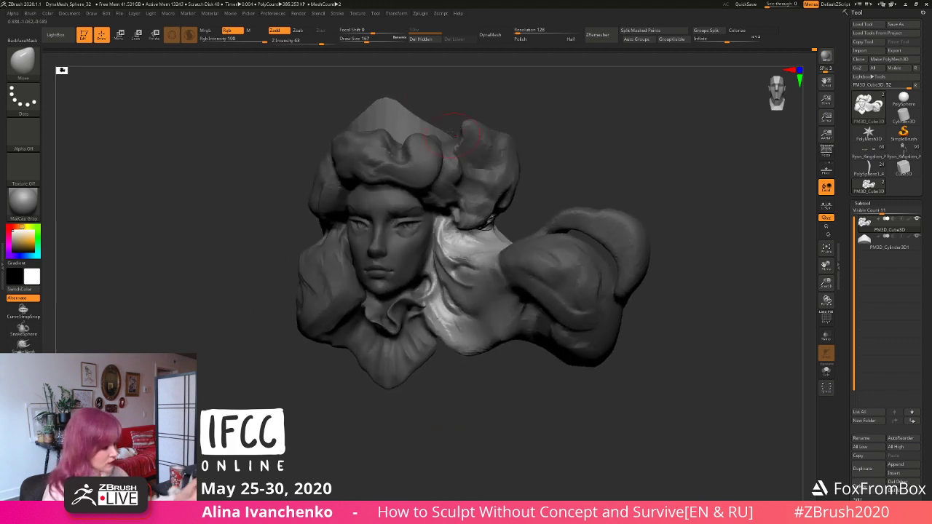
Step: Reshape the unmasked lock along the cheek with the Move brush at draw sizes 358 and 182, then clear the mask
{"action": "left_click_drag", "start_coordinate": [365, 42], "coordinate": [378, 41]}
{"action": "left_click_drag", "start_coordinate": [436, 281], "coordinate": [425, 279]}
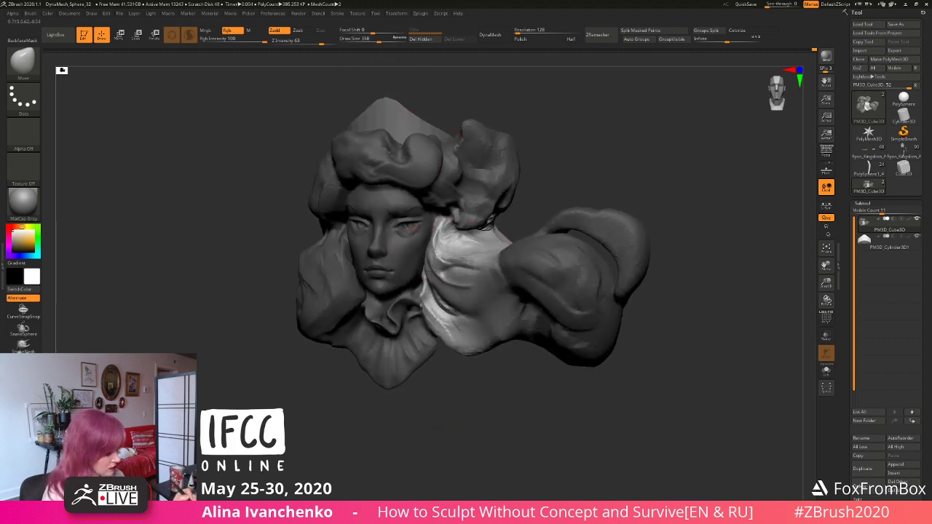
{"action": "mouse_move", "coordinate": [530, 199]}
{"action": "left_mouse_down"}
{"action": "mouse_move", "coordinate": [547, 189]}
{"action": "mouse_move", "coordinate": [517, 204]}
{"action": "left_mouse_up"}
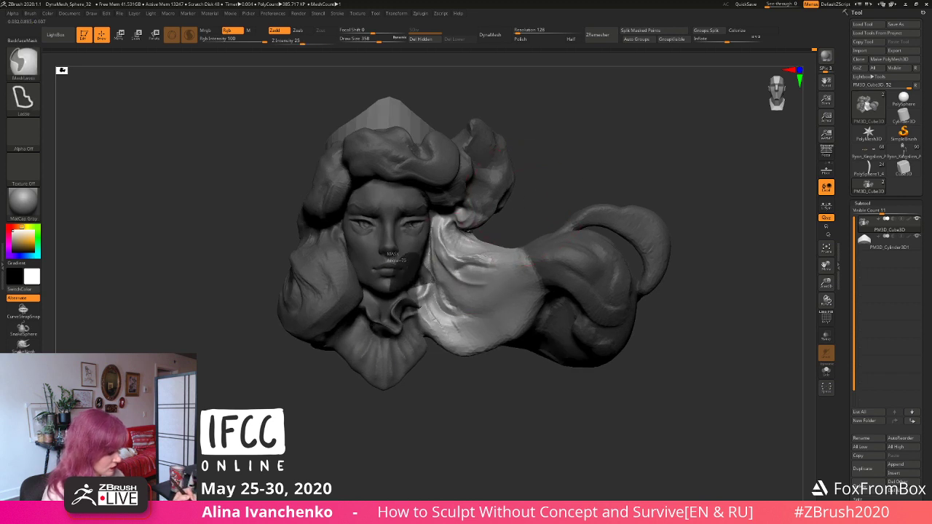
{"action": "mouse_move", "coordinate": [393, 257]}
{"action": "left_mouse_down", "text": "ctrl"}
{"action": "mouse_move", "coordinate": [466, 393]}
{"action": "mouse_move", "coordinate": [401, 288]}
{"action": "left_mouse_up", "text": "ctrl"}
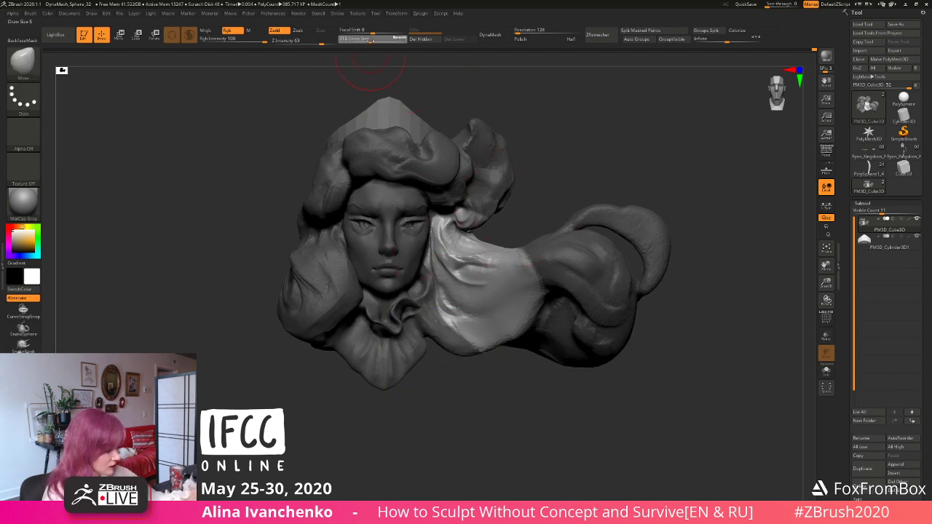
{"action": "left_click_drag", "start_coordinate": [370, 41], "coordinate": [356, 41]}
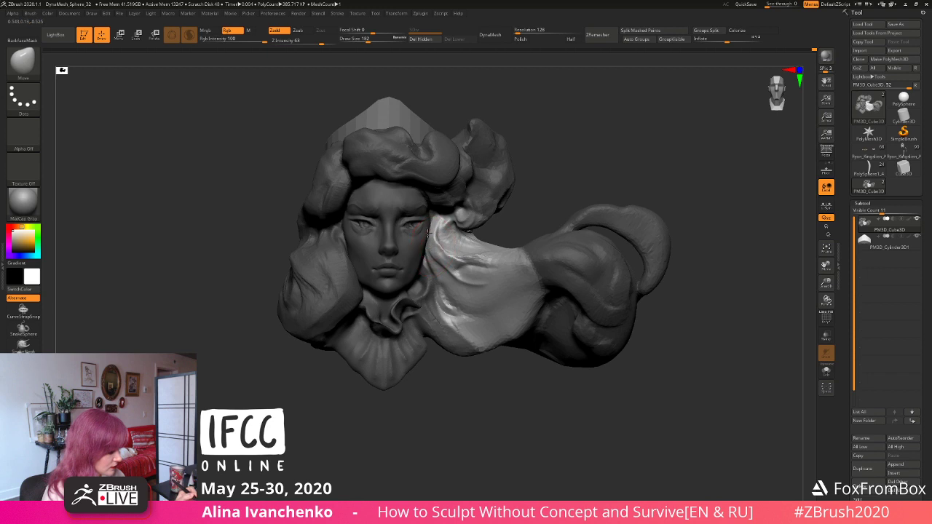
{"action": "left_click_drag", "start_coordinate": [456, 243], "coordinate": [453, 247]}
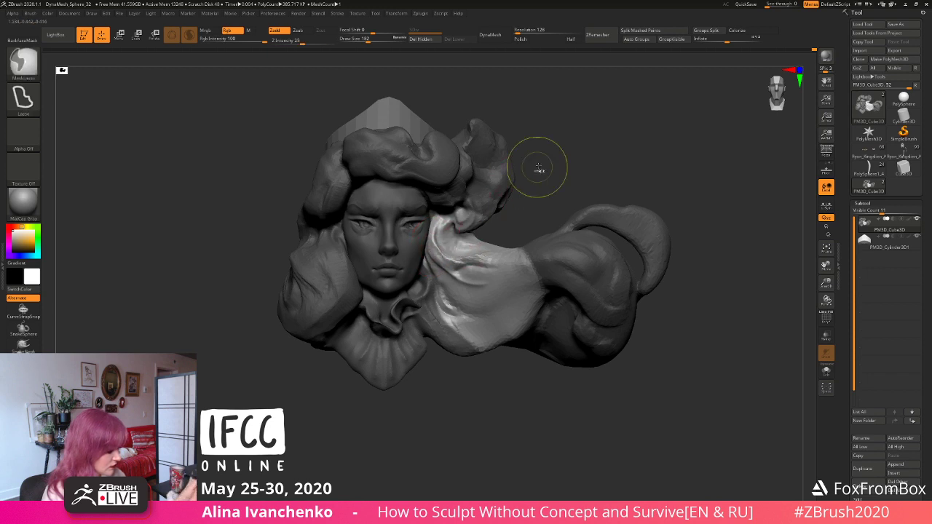
{"action": "left_click_drag", "start_coordinate": [548, 164], "coordinate": [587, 133], "text": "ctrl"}
Step: Deepen the creases at the root of the flowing lock with DamStandard at draw size 108, smoothing between strokes
{"action": "left_click_drag", "start_coordinate": [547, 187], "coordinate": [535, 195]}
{"action": "key", "text": "b"}
{"action": "key", "text": "d"}
{"action": "key", "text": "s"}
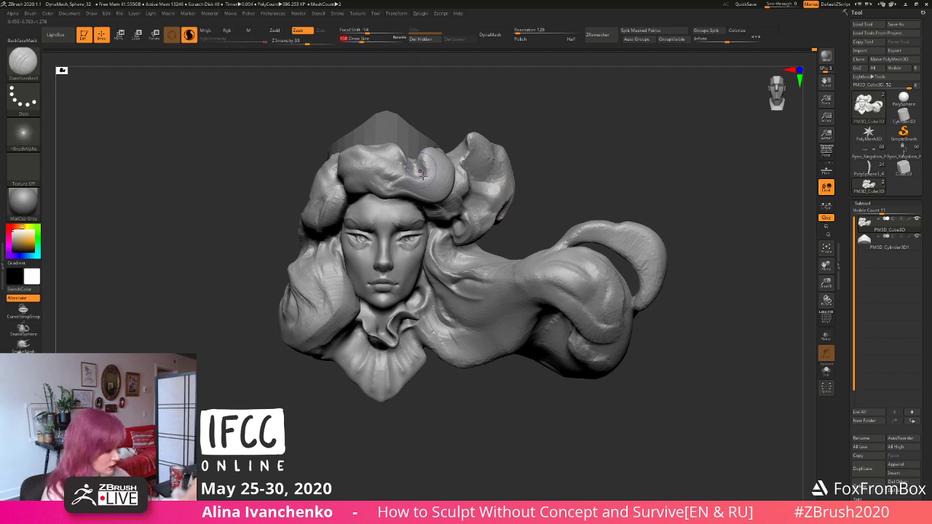
{"action": "left_click_drag", "start_coordinate": [445, 249], "coordinate": [487, 265]}
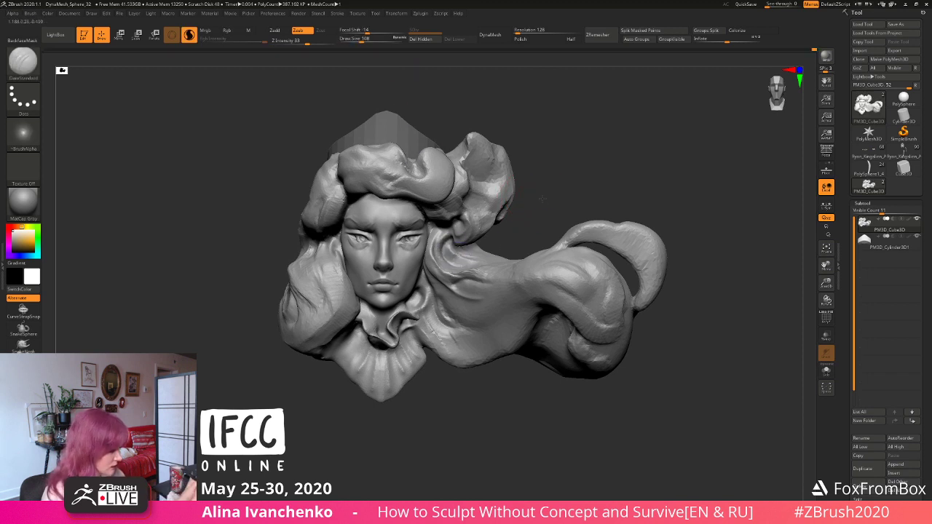
{"action": "left_click_drag", "start_coordinate": [538, 193], "coordinate": [538, 213]}
{"action": "left_click_drag", "start_coordinate": [466, 258], "coordinate": [476, 266], "text": "shift"}
Step: Carve strand lines along the flowing lock and its curled end with DamStandard, working from several angles
{"action": "mouse_move", "coordinate": [561, 164]}
{"action": "left_mouse_down"}
{"action": "mouse_move", "coordinate": [576, 150]}
{"action": "mouse_move", "coordinate": [676, 188]}
{"action": "mouse_move", "coordinate": [666, 198]}
{"action": "mouse_move", "coordinate": [674, 201]}
{"action": "mouse_move", "coordinate": [553, 251]}
{"action": "left_mouse_up"}
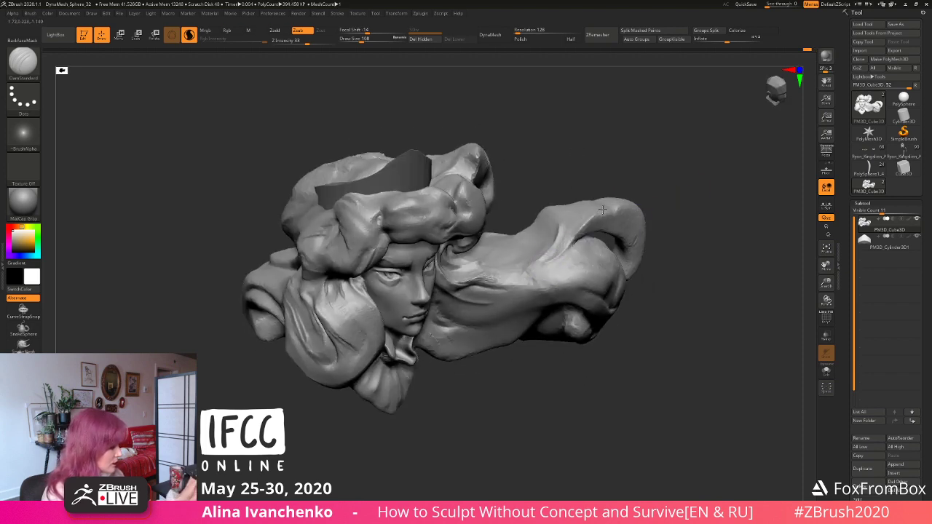
{"action": "left_click_drag", "start_coordinate": [662, 195], "coordinate": [565, 206]}
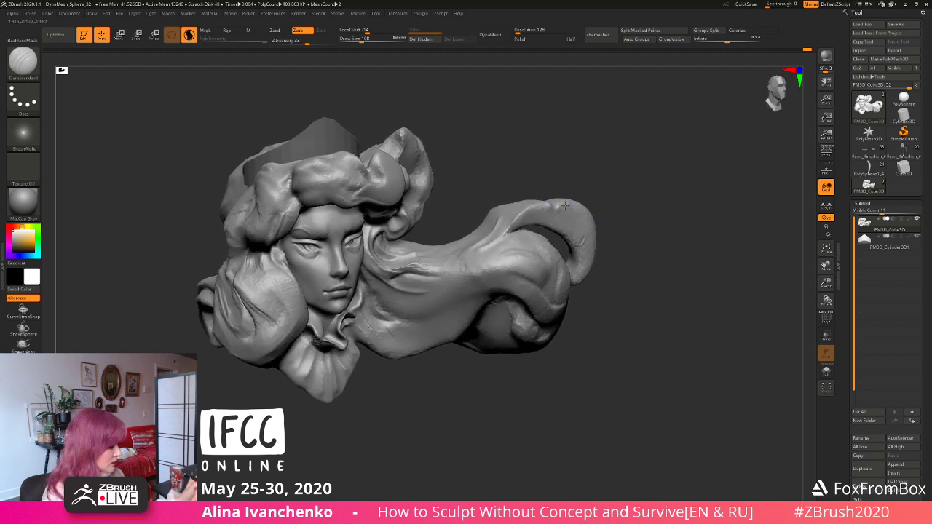
{"action": "left_click_drag", "start_coordinate": [651, 223], "coordinate": [635, 221]}
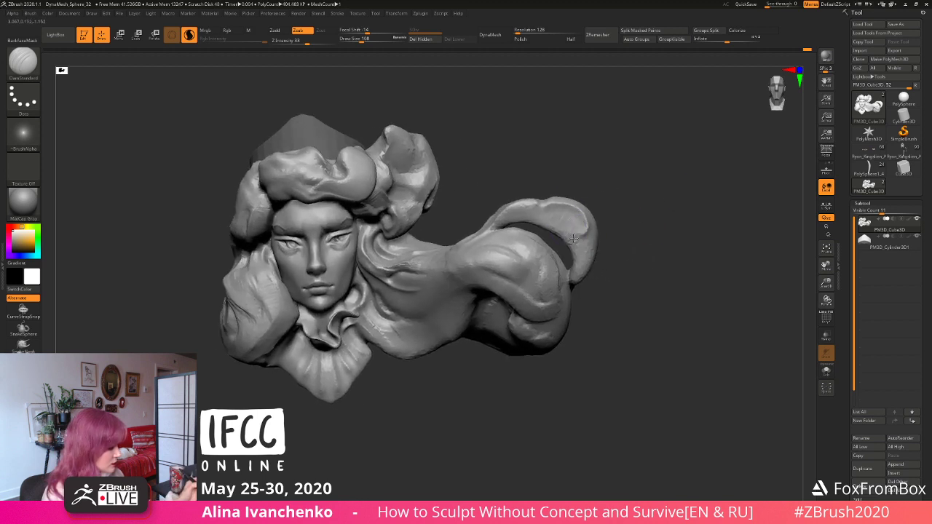
{"action": "left_click_drag", "start_coordinate": [575, 237], "coordinate": [589, 229]}
{"action": "left_click_drag", "start_coordinate": [636, 242], "coordinate": [637, 211], "text": "alt"}
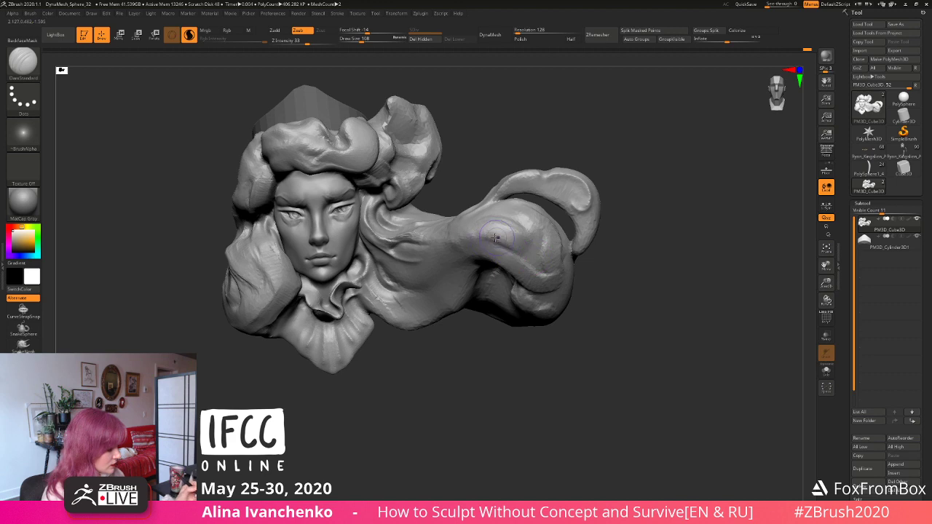
{"action": "right_click_drag", "start_coordinate": [498, 243], "coordinate": [566, 237]}
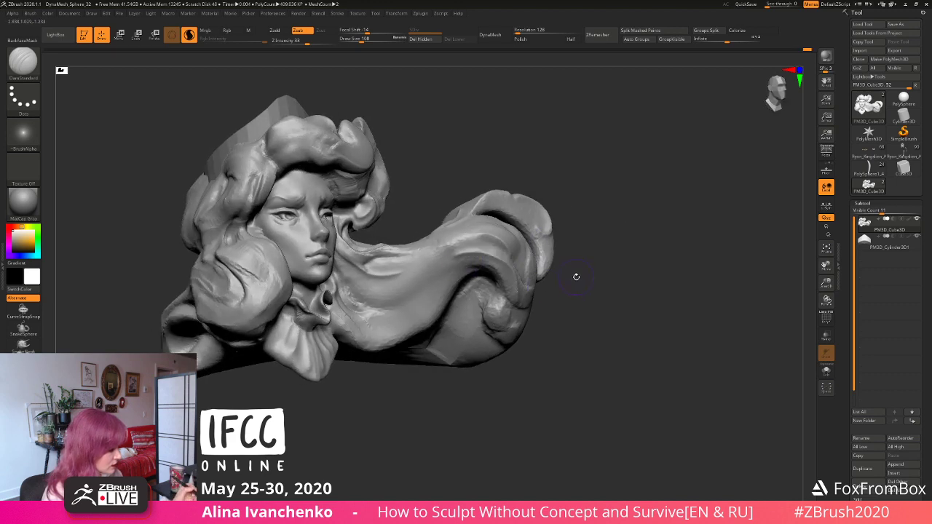
{"action": "mouse_move", "coordinate": [576, 277]}
{"action": "right_mouse_down"}
{"action": "mouse_move", "coordinate": [518, 278]}
{"action": "mouse_move", "coordinate": [587, 274]}
{"action": "mouse_move", "coordinate": [680, 306]}
{"action": "mouse_move", "coordinate": [340, 269]}
{"action": "right_mouse_up"}
{"action": "mouse_move", "coordinate": [329, 406]}
{"action": "left_mouse_down"}
{"action": "mouse_move", "coordinate": [306, 410]}
{"action": "mouse_move", "coordinate": [316, 437]}
{"action": "mouse_move", "coordinate": [333, 435]}
{"action": "left_mouse_up"}
{"action": "left_click_drag", "start_coordinate": [367, 175], "coordinate": [377, 196]}
{"action": "mouse_move", "coordinate": [488, 93]}
{"action": "left_mouse_down", "text": "ctrl"}
{"action": "mouse_move", "coordinate": [532, 119]}
{"action": "mouse_move", "coordinate": [546, 141]}
{"action": "mouse_move", "coordinate": [529, 133]}
{"action": "mouse_move", "coordinate": [555, 139]}
{"action": "left_mouse_up", "text": "ctrl"}
{"action": "mouse_move", "coordinate": [633, 255]}
{"action": "left_mouse_down", "text": "alt"}
{"action": "mouse_move", "coordinate": [580, 204]}
{"action": "mouse_move", "coordinate": [568, 255]}
{"action": "mouse_move", "coordinate": [558, 257]}
{"action": "mouse_move", "coordinate": [566, 259]}
{"action": "mouse_move", "coordinate": [547, 259]}
{"action": "mouse_move", "coordinate": [601, 252]}
{"action": "mouse_move", "coordinate": [523, 278]}
{"action": "mouse_move", "coordinate": [536, 301]}
{"action": "mouse_move", "coordinate": [502, 332]}
{"action": "left_mouse_up", "text": "alt"}
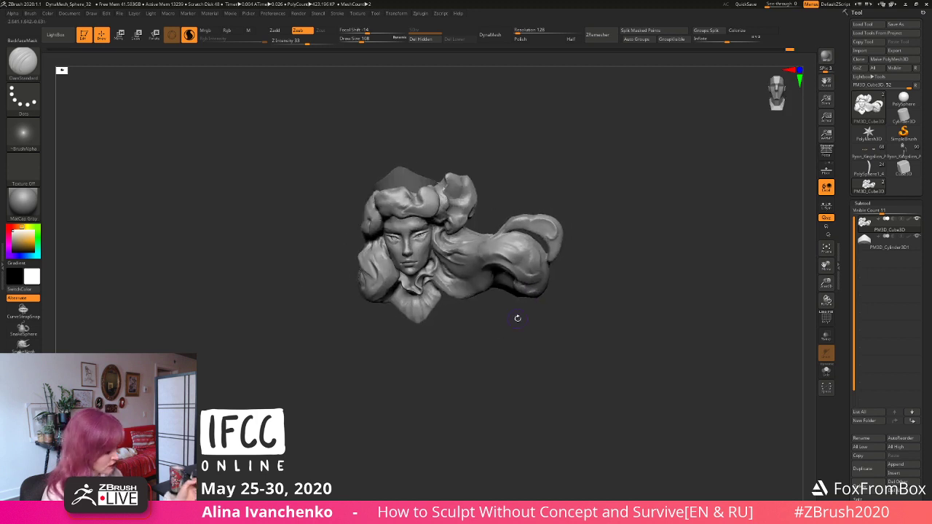
Step: Build up the cheek facing the flowing hair with the ClayBuildup brush and smooth it
{"action": "mouse_move", "coordinate": [810, 255]}
{"action": "left_mouse_down", "text": "alt"}
{"action": "mouse_move", "coordinate": [801, 320]}
{"action": "mouse_move", "coordinate": [772, 343]}
{"action": "left_mouse_up", "text": "alt"}
{"action": "mouse_move", "coordinate": [475, 357]}
{"action": "left_mouse_down", "text": "alt"}
{"action": "mouse_move", "coordinate": [510, 377]}
{"action": "mouse_move", "coordinate": [459, 394]}
{"action": "mouse_move", "coordinate": [421, 241]}
{"action": "left_mouse_up", "text": "alt"}
{"action": "key", "text": "b"}
{"action": "key", "text": "c"}
{"action": "key", "text": "b"}
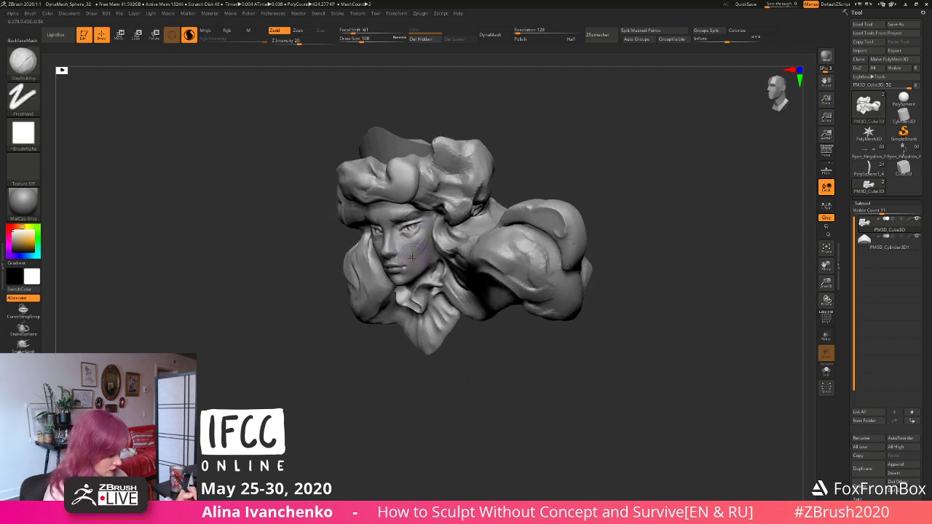
{"action": "key", "text": "shift"}
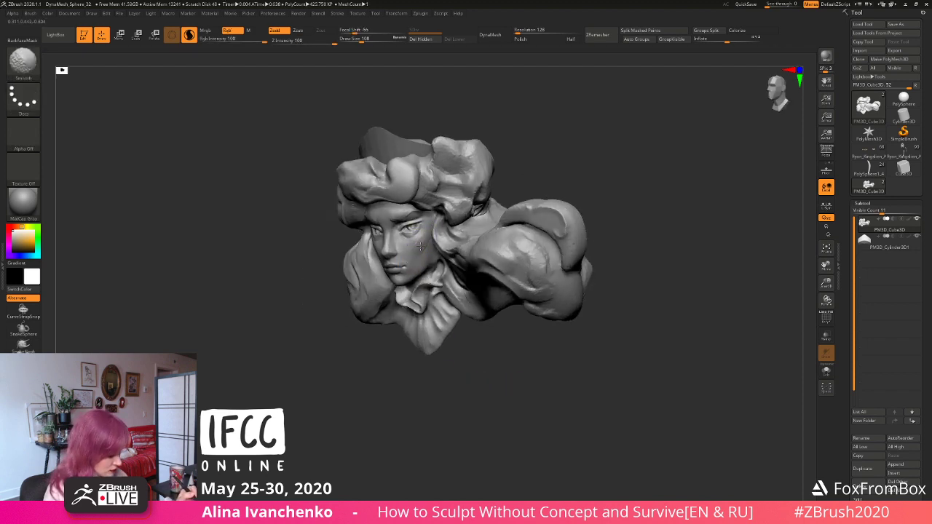
{"action": "left_click_drag", "start_coordinate": [409, 390], "coordinate": [444, 391]}
Step: Refine the cheek and jaw contour with alternating ClayBuildup and Smooth strokes from front and three-quarter views
{"action": "key", "text": "ctrl"}
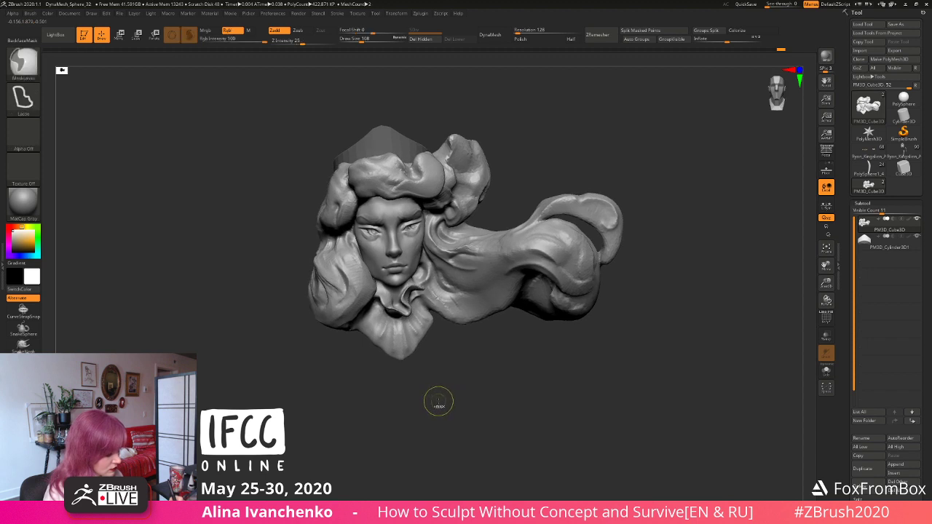
{"action": "left_click_drag", "start_coordinate": [435, 401], "coordinate": [419, 374]}
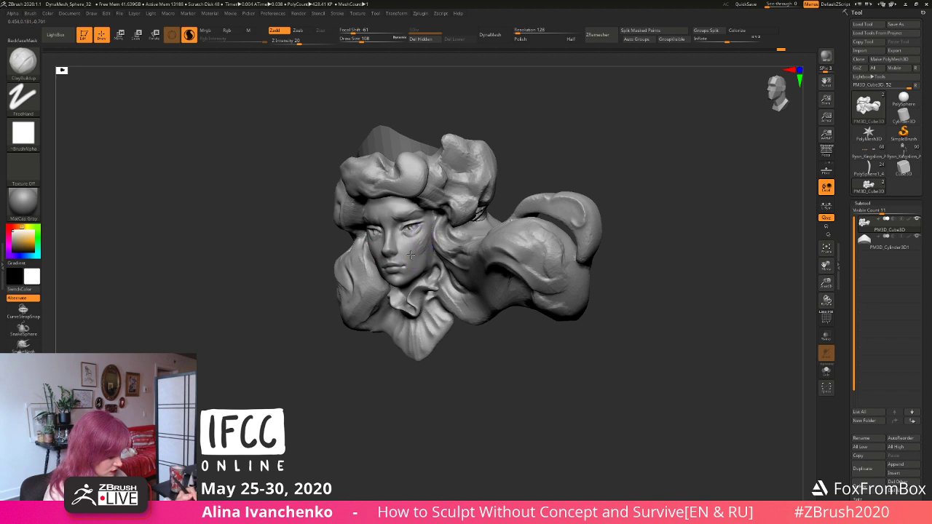
{"action": "key", "text": "shift"}
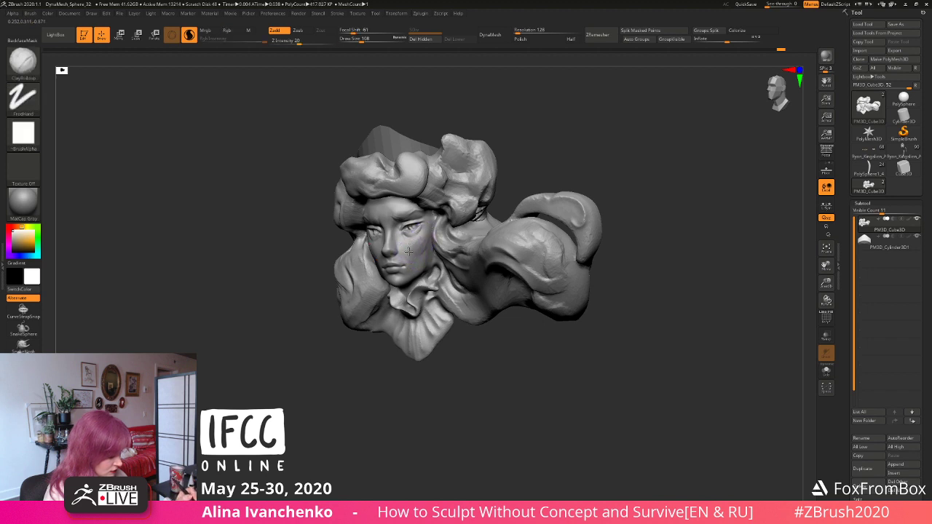
{"action": "key", "text": "shift"}
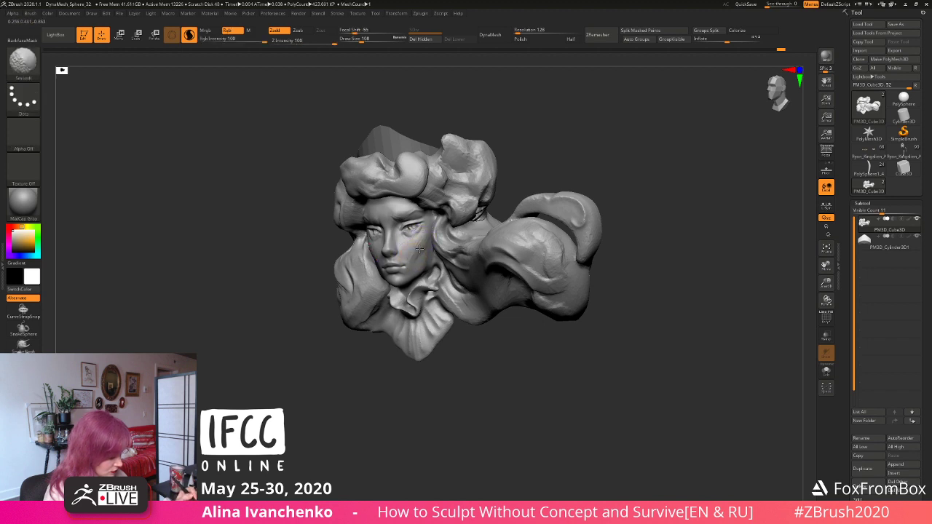
{"action": "mouse_move", "coordinate": [420, 383]}
{"action": "left_mouse_down"}
{"action": "mouse_move", "coordinate": [429, 391]}
{"action": "mouse_move", "coordinate": [424, 260]}
{"action": "left_mouse_up"}
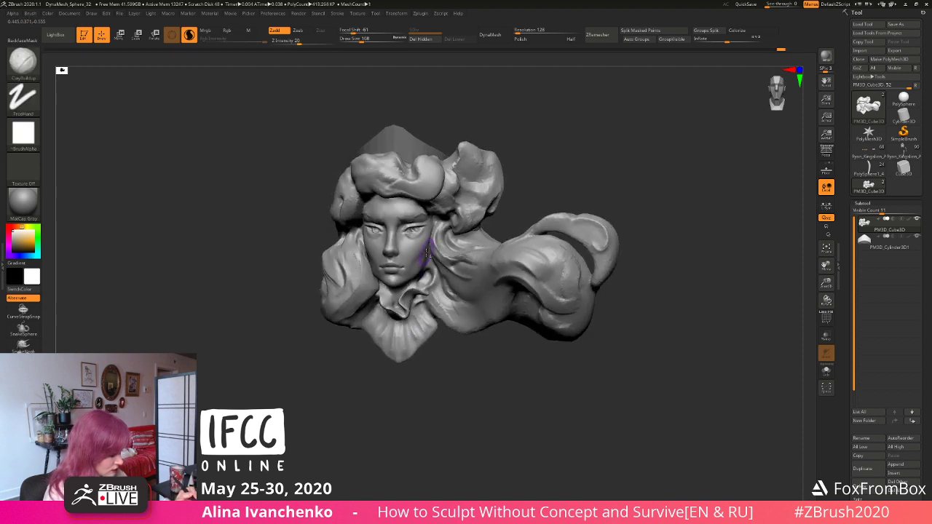
{"action": "key", "text": "shift"}
{"action": "mouse_move", "coordinate": [417, 415]}
{"action": "left_mouse_down"}
{"action": "mouse_move", "coordinate": [356, 414]}
{"action": "mouse_move", "coordinate": [410, 434]}
{"action": "mouse_move", "coordinate": [423, 337]}
{"action": "left_mouse_up"}
{"action": "key", "text": "shift"}
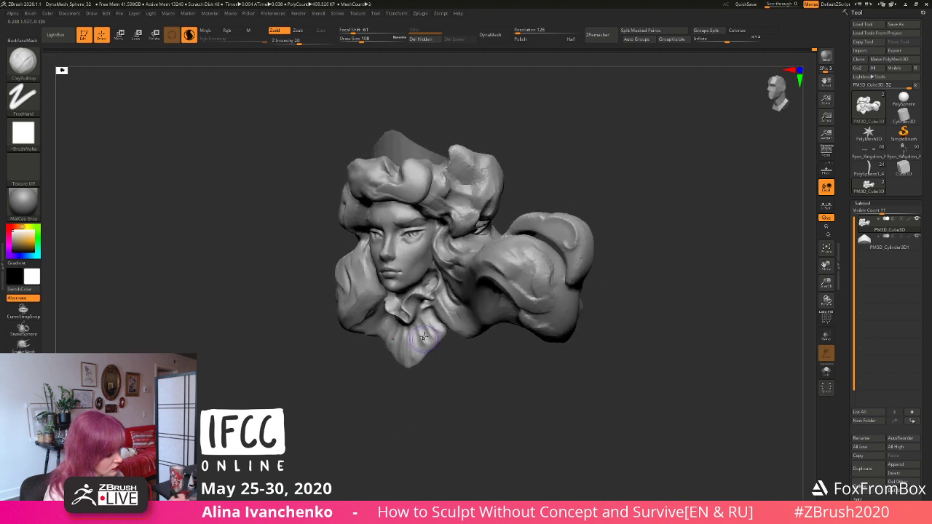
{"action": "left_click_drag", "start_coordinate": [419, 414], "coordinate": [435, 430]}
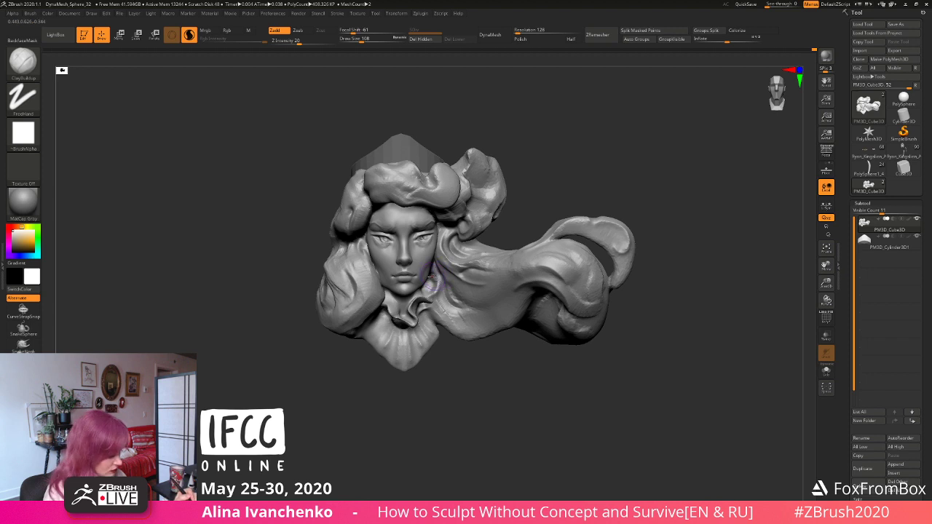
Step: Set the draw size to 44 and smooth the ruffled collar where it meets the flowing hair
{"action": "left_click_drag", "start_coordinate": [423, 377], "coordinate": [431, 332]}
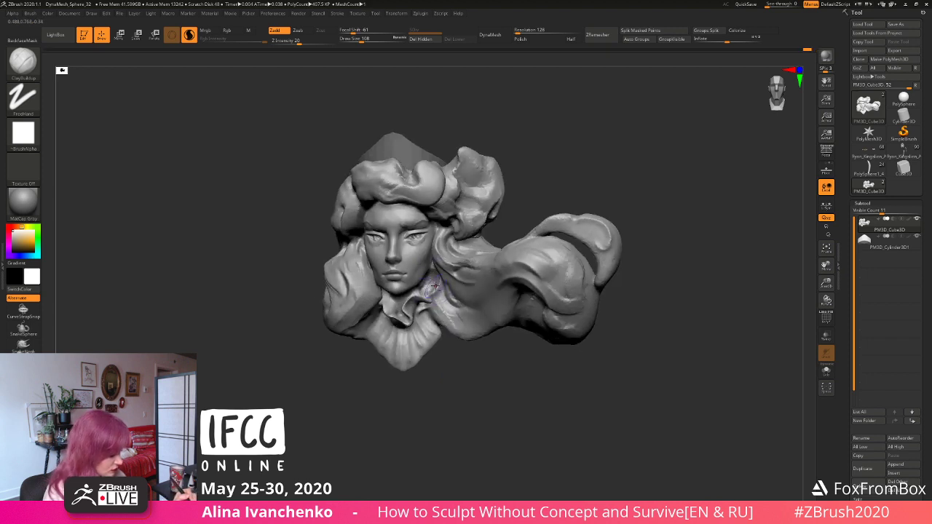
{"action": "left_click_drag", "start_coordinate": [425, 377], "coordinate": [438, 407]}
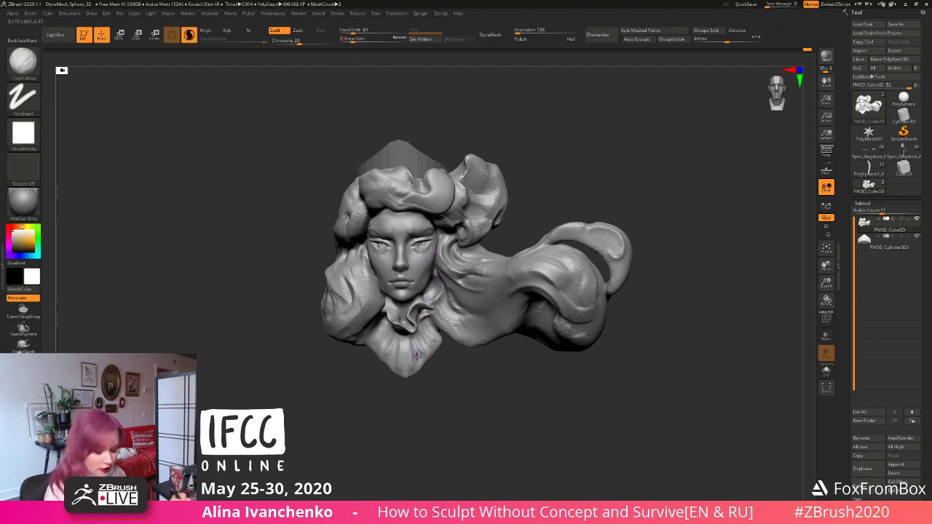
{"action": "left_click_drag", "start_coordinate": [422, 397], "coordinate": [431, 406]}
{"action": "left_click", "coordinate": [355, 40]}
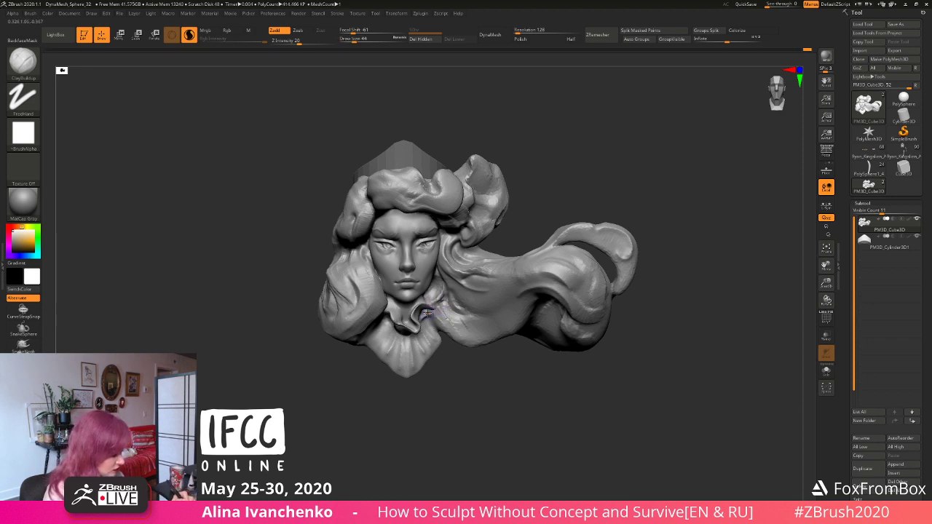
{"action": "left_click_drag", "start_coordinate": [444, 309], "coordinate": [426, 313], "text": "shift"}
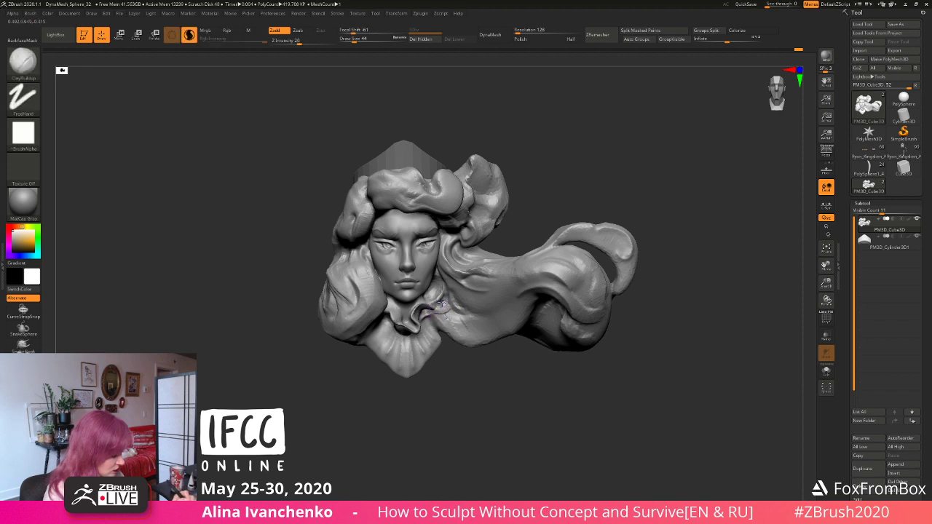
{"action": "mouse_move", "coordinate": [436, 410]}
{"action": "left_mouse_down"}
{"action": "mouse_move", "coordinate": [442, 426]}
{"action": "mouse_move", "coordinate": [429, 375]}
{"action": "mouse_move", "coordinate": [429, 399]}
{"action": "left_mouse_up"}
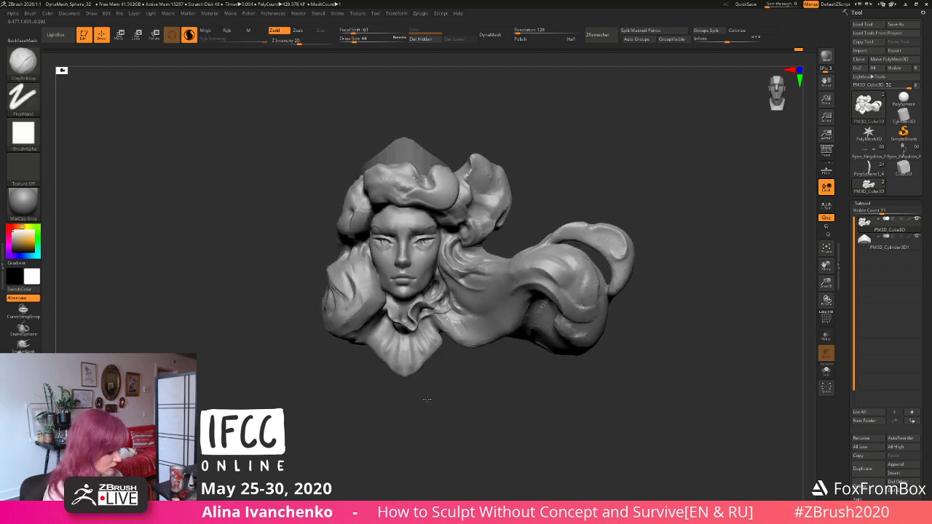
Step: Smooth the brow on the flowing-hair side and build it up with a larger ClayBuildup brush
{"action": "mouse_move", "coordinate": [826, 283]}
{"action": "left_mouse_down"}
{"action": "mouse_move", "coordinate": [779, 244]}
{"action": "mouse_move", "coordinate": [512, 250]}
{"action": "mouse_move", "coordinate": [489, 279]}
{"action": "mouse_move", "coordinate": [518, 274]}
{"action": "mouse_move", "coordinate": [505, 275]}
{"action": "mouse_move", "coordinate": [520, 287]}
{"action": "mouse_move", "coordinate": [517, 308]}
{"action": "mouse_move", "coordinate": [506, 309]}
{"action": "left_mouse_up"}
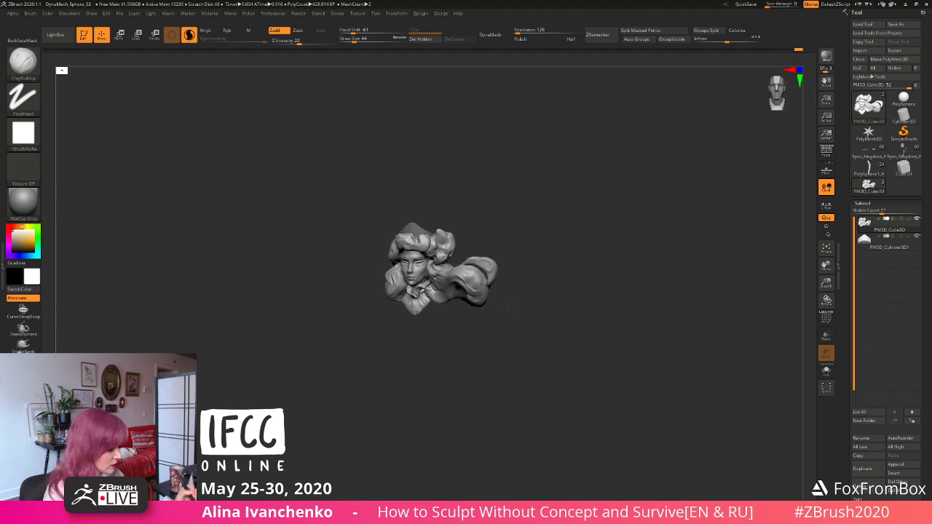
{"action": "left_click_drag", "start_coordinate": [825, 284], "coordinate": [770, 347]}
{"action": "left_click_drag", "start_coordinate": [542, 161], "coordinate": [518, 133]}
{"action": "left_click_drag", "start_coordinate": [420, 192], "coordinate": [418, 196], "text": "shift"}
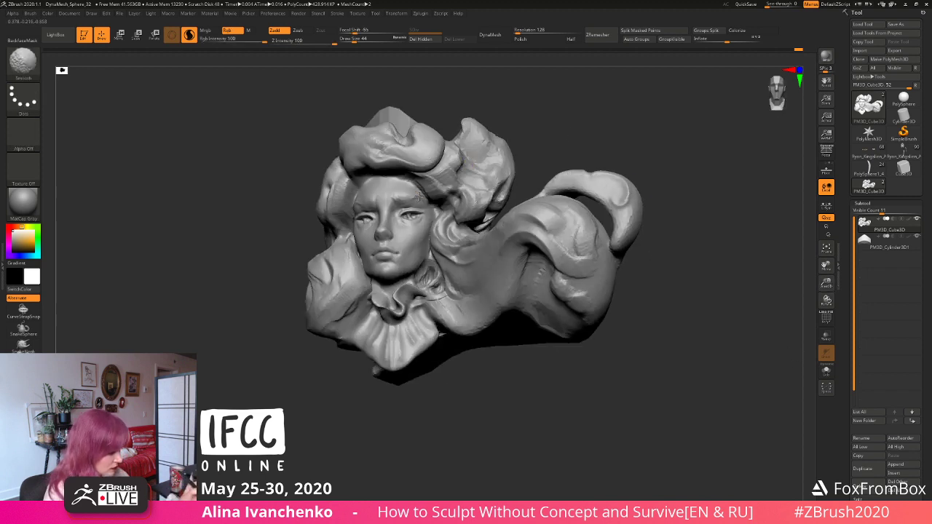
{"action": "left_click_drag", "start_coordinate": [443, 70], "coordinate": [417, 61]}
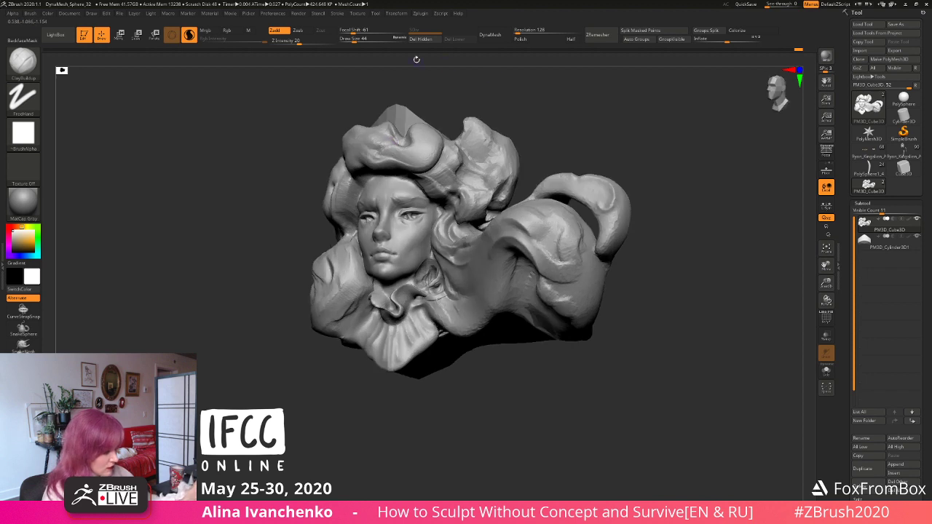
{"action": "left_click", "coordinate": [358, 41]}
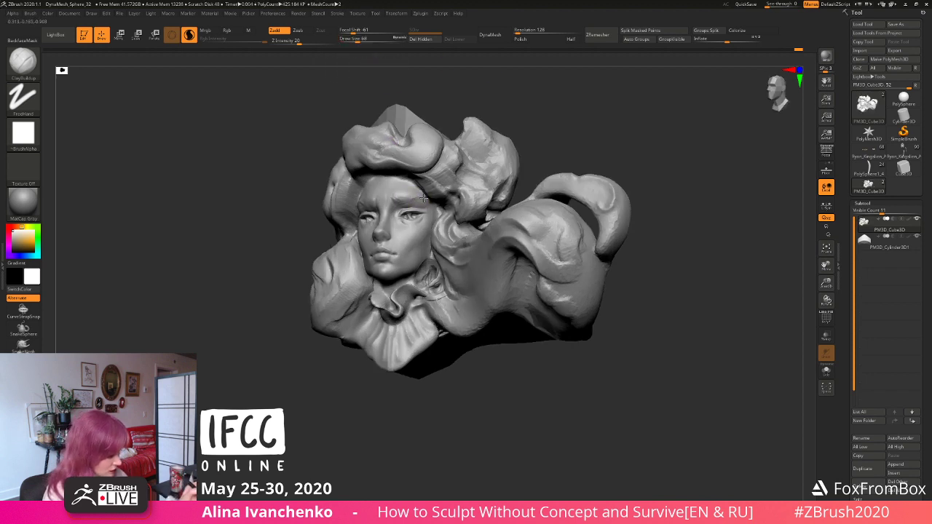
{"action": "left_click_drag", "start_coordinate": [416, 194], "coordinate": [410, 196]}
Step: Build up the hair lock beside the cheek with ClayBuildup and carve strand grooves into it with DamStandard
{"action": "mouse_move", "coordinate": [551, 110]}
{"action": "left_mouse_down"}
{"action": "mouse_move", "coordinate": [542, 134]}
{"action": "mouse_move", "coordinate": [535, 123]}
{"action": "mouse_move", "coordinate": [541, 139]}
{"action": "mouse_move", "coordinate": [527, 152]}
{"action": "mouse_move", "coordinate": [548, 150]}
{"action": "mouse_move", "coordinate": [543, 138]}
{"action": "mouse_move", "coordinate": [527, 149]}
{"action": "mouse_move", "coordinate": [536, 144]}
{"action": "left_mouse_up"}
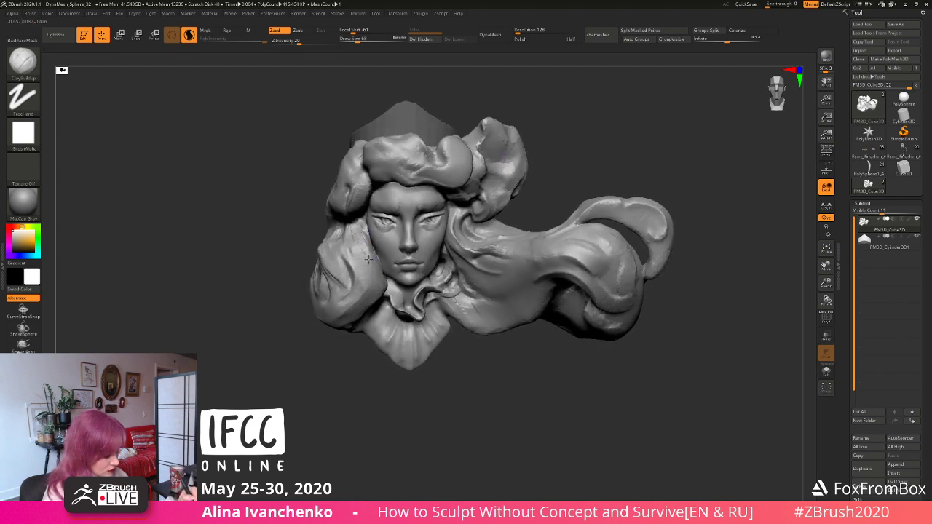
{"action": "left_click_drag", "start_coordinate": [369, 260], "coordinate": [373, 269]}
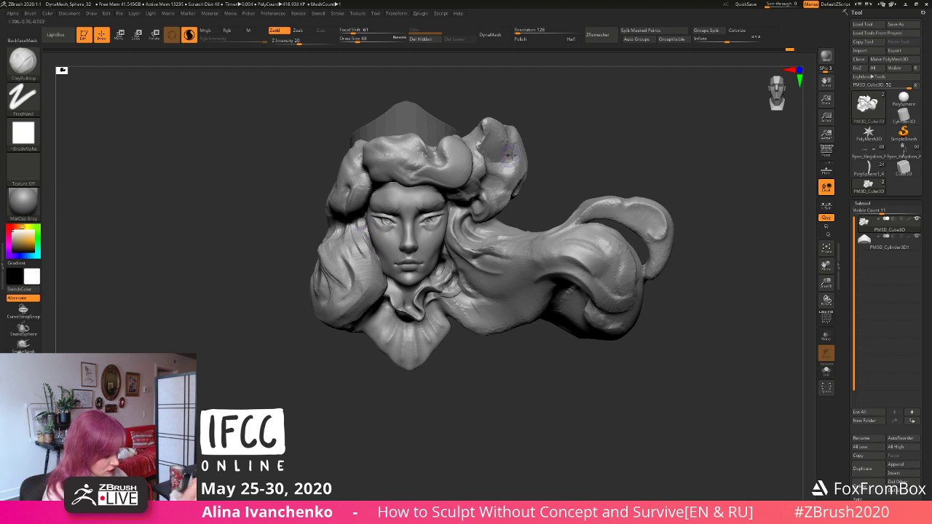
{"action": "mouse_move", "coordinate": [537, 152]}
{"action": "left_mouse_down"}
{"action": "mouse_move", "coordinate": [510, 150]}
{"action": "mouse_move", "coordinate": [536, 153]}
{"action": "mouse_move", "coordinate": [533, 123]}
{"action": "left_mouse_up"}
{"action": "key", "text": "b"}
{"action": "key", "text": "d"}
{"action": "key", "text": "s"}
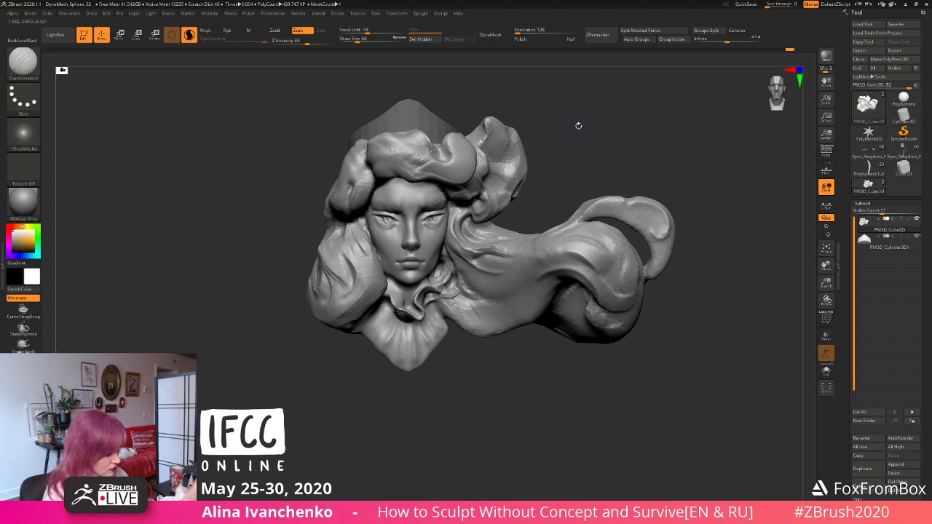
{"action": "left_click_drag", "start_coordinate": [578, 125], "coordinate": [343, 228]}
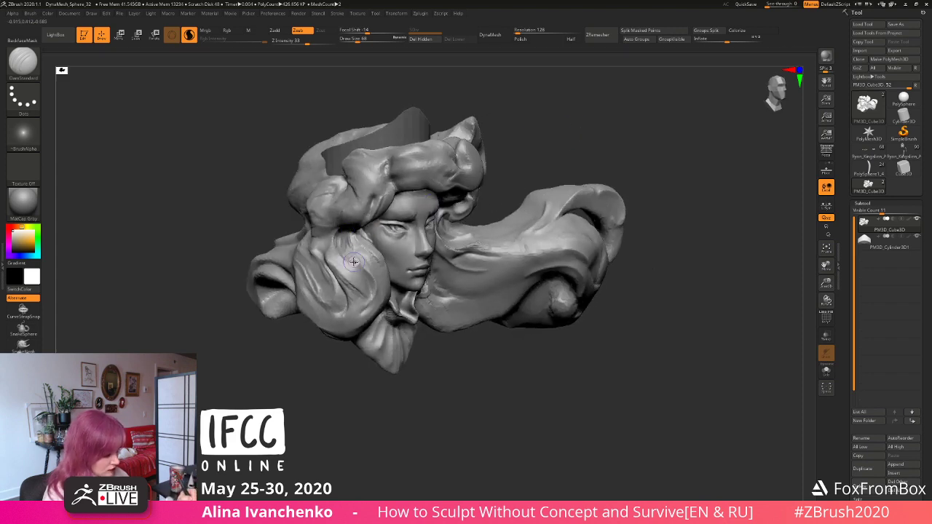
{"action": "mouse_move", "coordinate": [543, 171]}
{"action": "left_mouse_down"}
{"action": "mouse_move", "coordinate": [542, 151]}
{"action": "mouse_move", "coordinate": [345, 268]}
{"action": "left_mouse_up"}
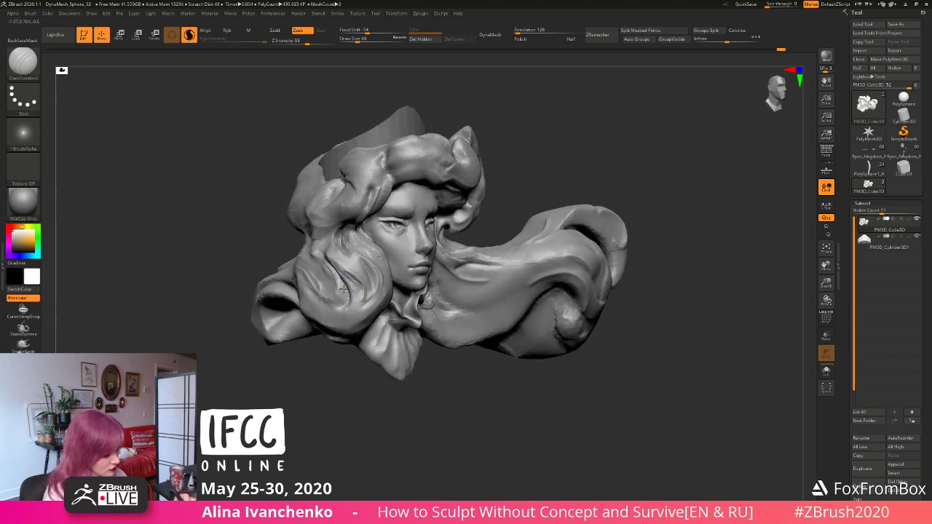
{"action": "mouse_move", "coordinate": [539, 175]}
{"action": "left_mouse_down"}
{"action": "mouse_move", "coordinate": [529, 182]}
{"action": "mouse_move", "coordinate": [546, 179]}
{"action": "mouse_move", "coordinate": [474, 226]}
{"action": "left_mouse_up"}
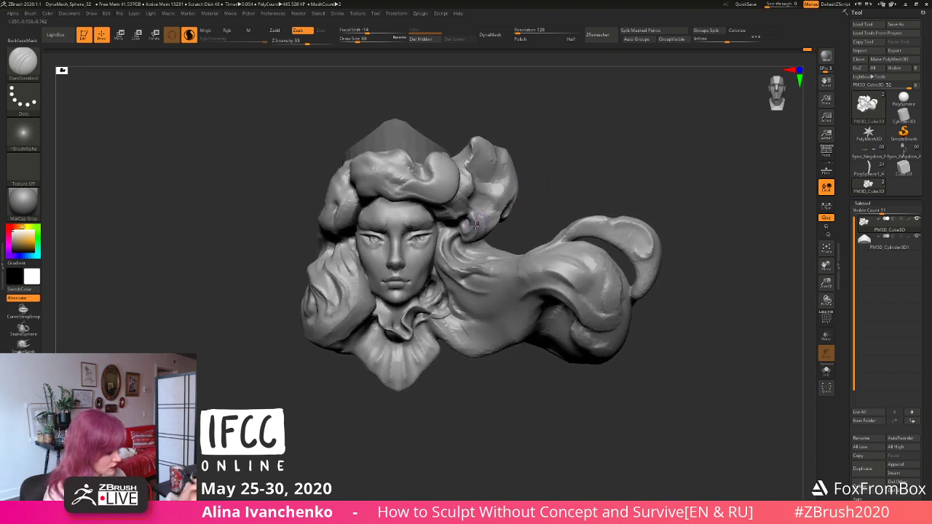
Step: Sharpen the eye contours and the brow line with DamStandard strokes from front and side views
{"action": "left_click_drag", "start_coordinate": [415, 247], "coordinate": [426, 242]}
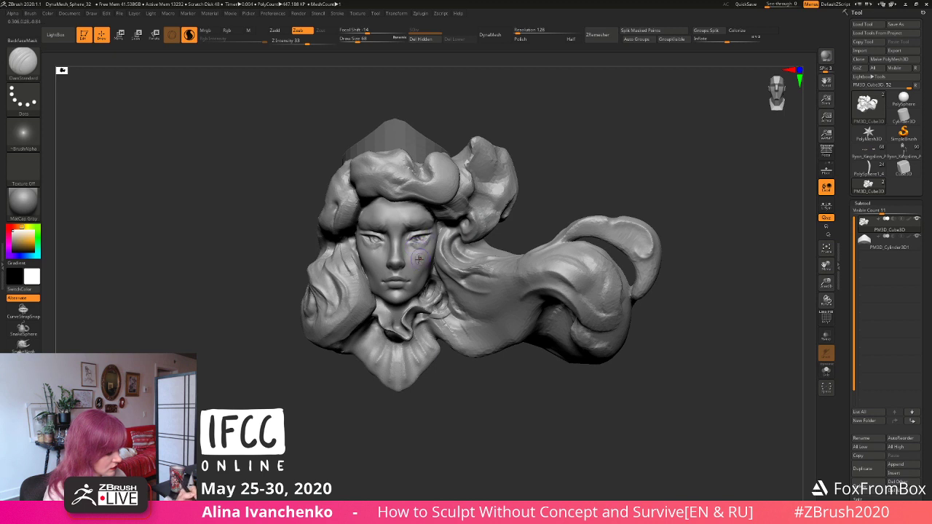
{"action": "left_click_drag", "start_coordinate": [374, 261], "coordinate": [376, 248]}
{"action": "mouse_move", "coordinate": [530, 175]}
{"action": "left_mouse_down"}
{"action": "mouse_move", "coordinate": [544, 175]}
{"action": "mouse_move", "coordinate": [347, 249]}
{"action": "left_mouse_up"}
{"action": "left_click_drag", "start_coordinate": [483, 203], "coordinate": [349, 246]}
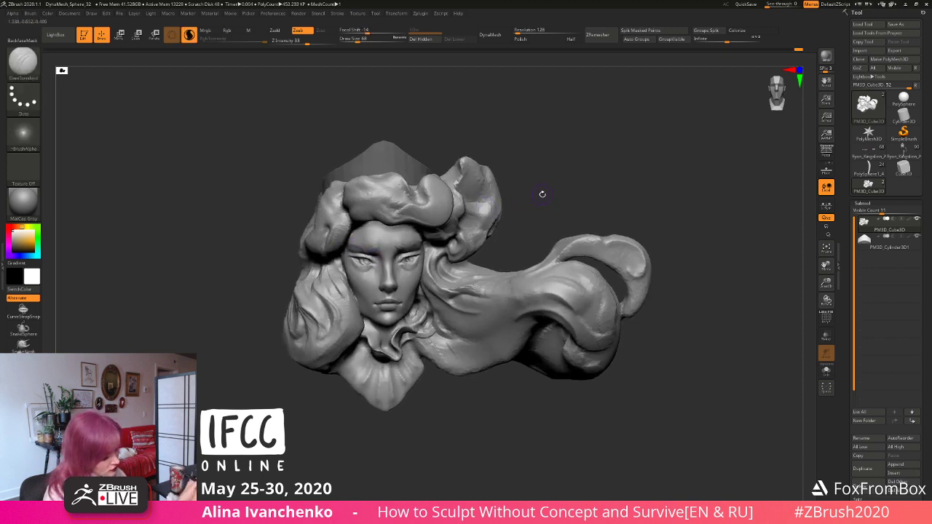
{"action": "left_click_drag", "start_coordinate": [541, 194], "coordinate": [452, 228]}
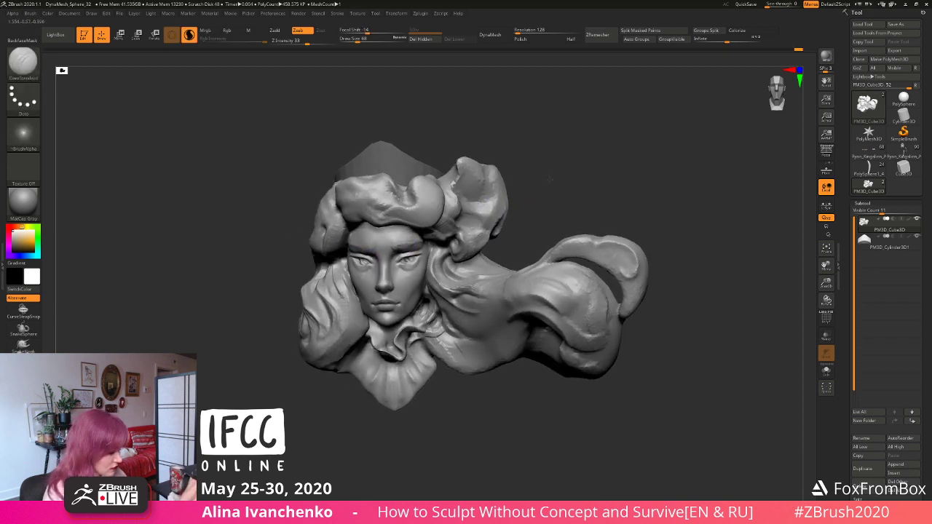
{"action": "mouse_move", "coordinate": [520, 197]}
{"action": "left_mouse_down"}
{"action": "mouse_move", "coordinate": [542, 191]}
{"action": "mouse_move", "coordinate": [415, 242]}
{"action": "mouse_move", "coordinate": [531, 152]}
{"action": "mouse_move", "coordinate": [492, 186]}
{"action": "mouse_move", "coordinate": [513, 203]}
{"action": "mouse_move", "coordinate": [552, 192]}
{"action": "mouse_move", "coordinate": [538, 196]}
{"action": "mouse_move", "coordinate": [528, 181]}
{"action": "mouse_move", "coordinate": [512, 190]}
{"action": "left_mouse_up"}
Step: Refine the brow beside the short hair lock with smoothing and ClayBuildup at draw size 37
{"action": "key", "text": "shift"}
{"action": "key", "text": "b"}
{"action": "key", "text": "c"}
{"action": "key", "text": "b"}
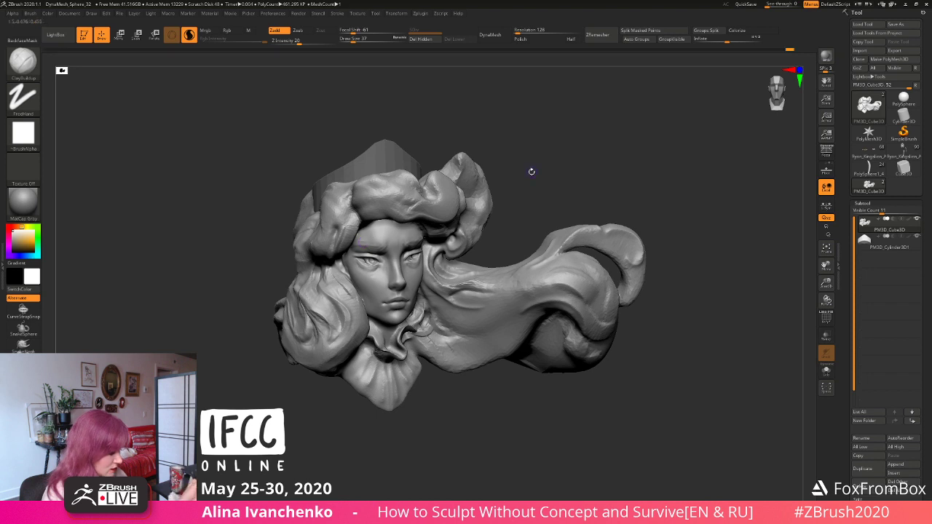
{"action": "mouse_move", "coordinate": [531, 173]}
{"action": "left_mouse_down"}
{"action": "mouse_move", "coordinate": [539, 175]}
{"action": "mouse_move", "coordinate": [527, 189]}
{"action": "mouse_move", "coordinate": [512, 191]}
{"action": "mouse_move", "coordinate": [539, 183]}
{"action": "left_mouse_up"}
Step: Define the upper eyelid lines and outer eye corners with DamStandard at draw size 37, smoothing the creases
{"action": "key", "text": "b"}
{"action": "key", "text": "d"}
{"action": "key", "text": "s"}
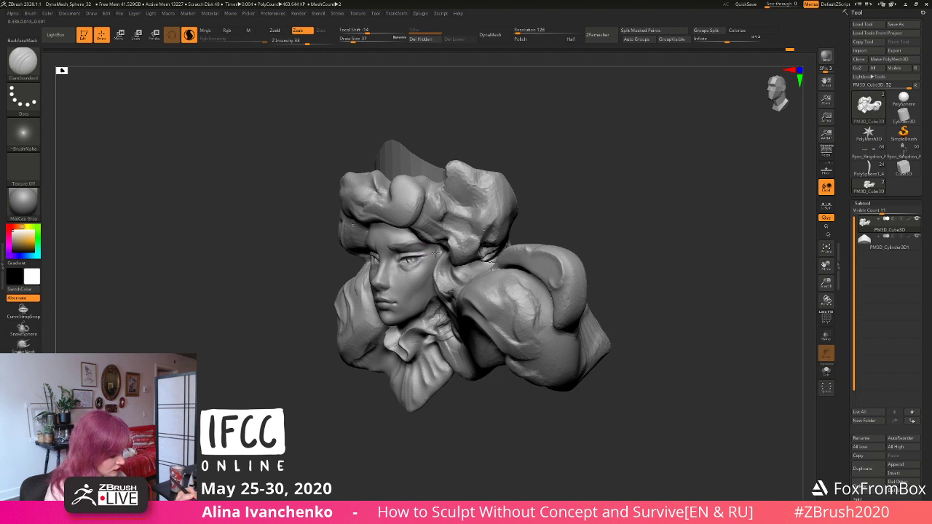
{"action": "key", "text": "shift"}
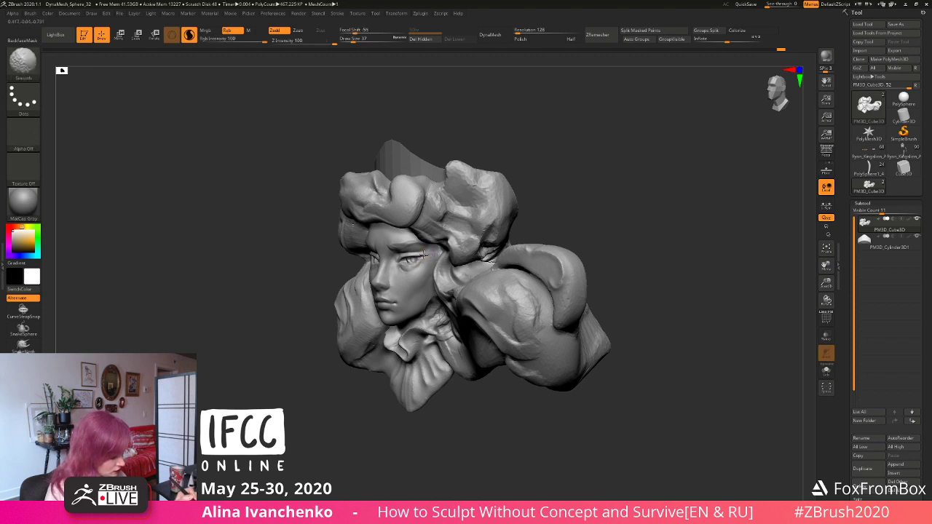
{"action": "left_click_drag", "start_coordinate": [407, 260], "coordinate": [441, 252]}
{"action": "mouse_move", "coordinate": [526, 212]}
{"action": "left_mouse_down"}
{"action": "mouse_move", "coordinate": [573, 203]}
{"action": "mouse_move", "coordinate": [556, 183]}
{"action": "mouse_move", "coordinate": [560, 200]}
{"action": "mouse_move", "coordinate": [364, 253]}
{"action": "left_mouse_up"}
{"action": "key", "text": "shift"}
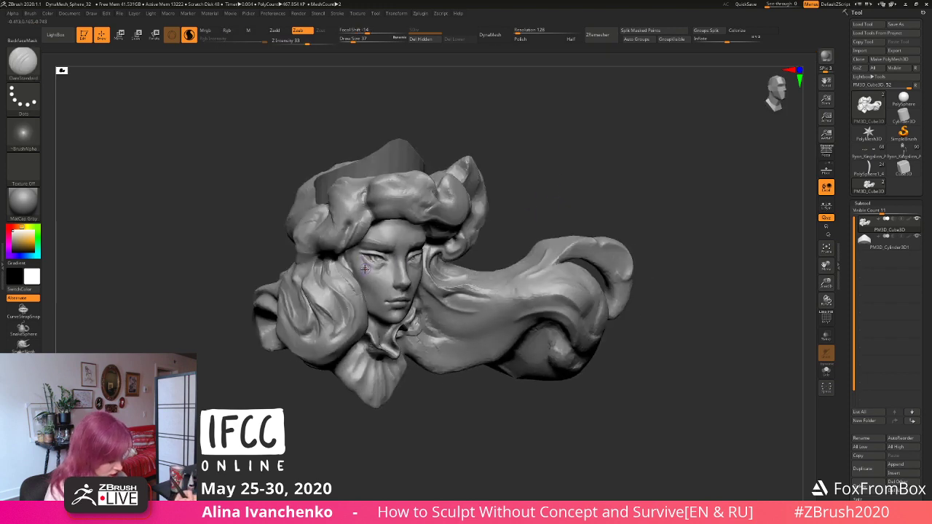
Step: Carve the lower eyelid contours of both eyes with DamStandard, comparing them from front, side and low views
{"action": "left_click_drag", "start_coordinate": [531, 196], "coordinate": [525, 211]}
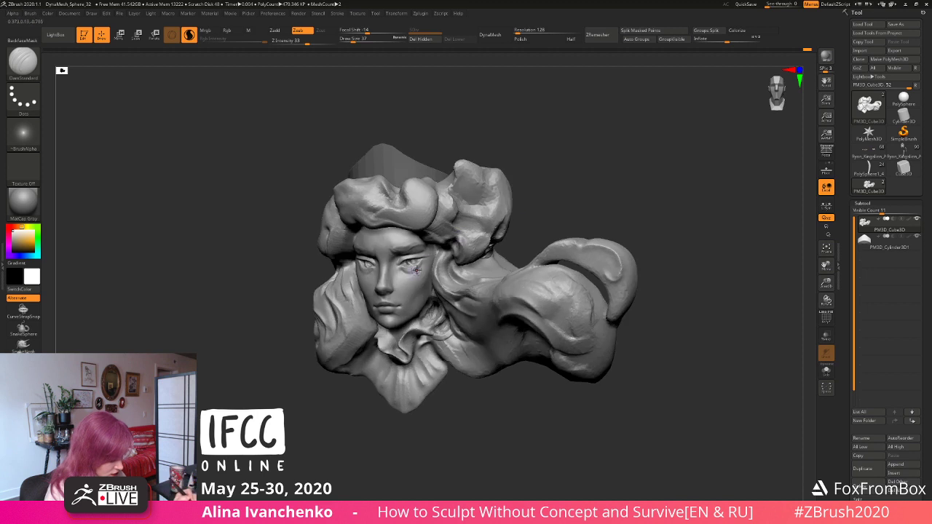
{"action": "left_click_drag", "start_coordinate": [414, 272], "coordinate": [421, 268]}
{"action": "mouse_move", "coordinate": [508, 221]}
{"action": "left_mouse_down"}
{"action": "mouse_move", "coordinate": [572, 195]}
{"action": "mouse_move", "coordinate": [502, 210]}
{"action": "left_mouse_up"}
{"action": "left_click_drag", "start_coordinate": [352, 260], "coordinate": [376, 266]}
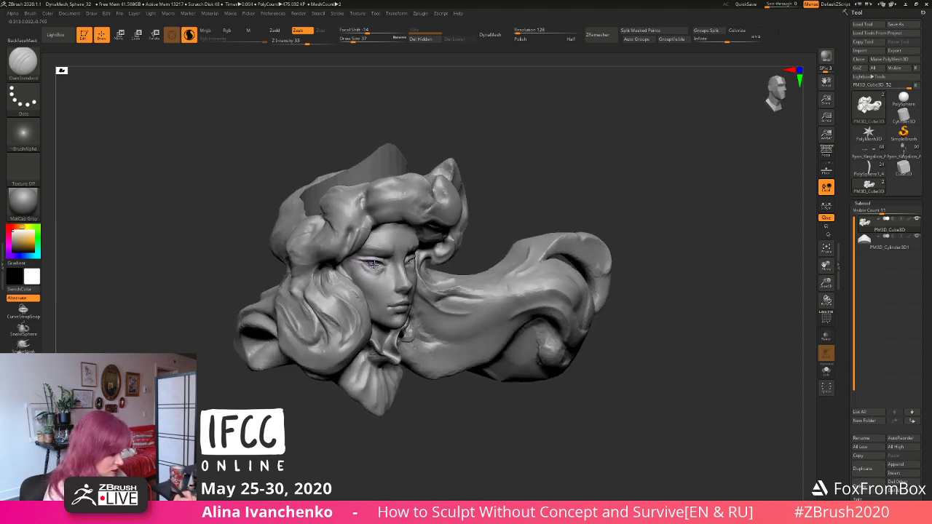
{"action": "left_click_drag", "start_coordinate": [519, 208], "coordinate": [386, 249]}
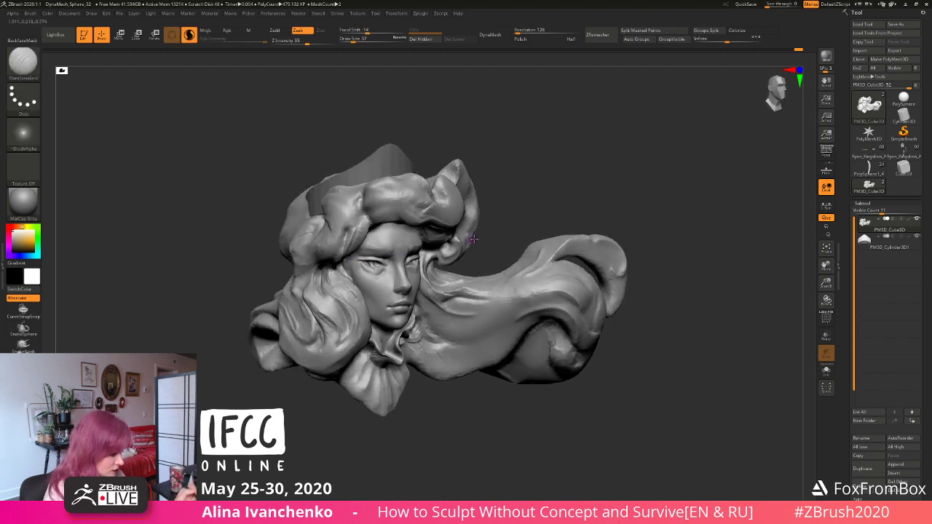
{"action": "mouse_move", "coordinate": [474, 239]}
{"action": "left_mouse_down"}
{"action": "mouse_move", "coordinate": [523, 211]}
{"action": "mouse_move", "coordinate": [558, 206]}
{"action": "mouse_move", "coordinate": [542, 219]}
{"action": "mouse_move", "coordinate": [537, 209]}
{"action": "left_mouse_up"}
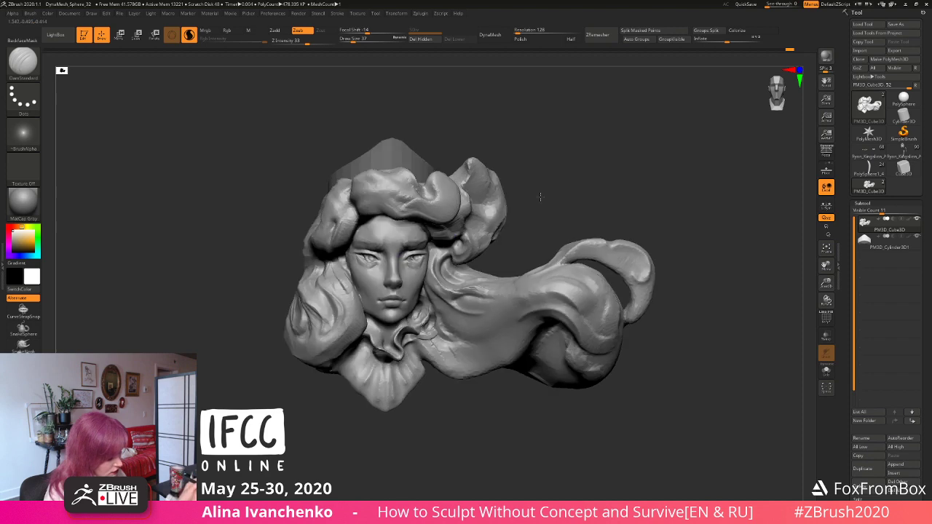
{"action": "mouse_move", "coordinate": [503, 233]}
{"action": "left_mouse_down"}
{"action": "mouse_move", "coordinate": [531, 179]}
{"action": "mouse_move", "coordinate": [522, 175]}
{"action": "left_mouse_up"}
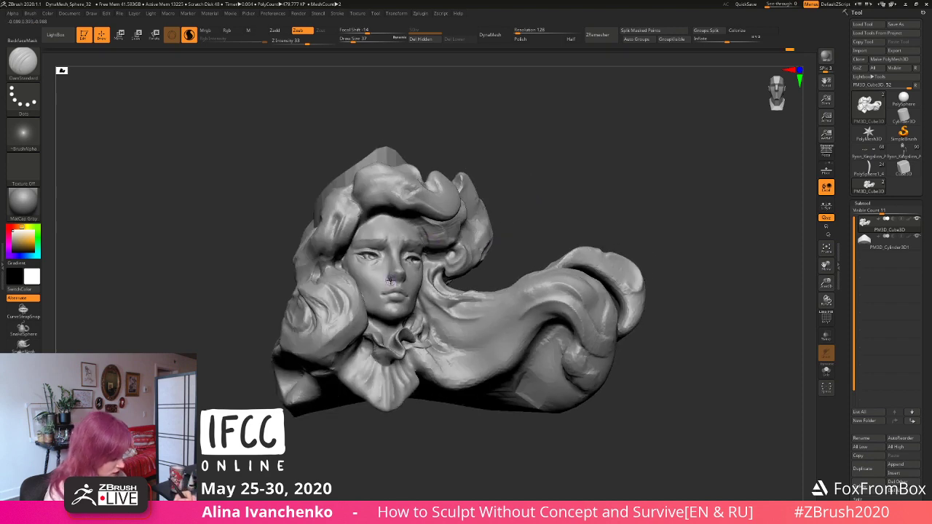
{"action": "left_click_drag", "start_coordinate": [498, 209], "coordinate": [531, 211], "text": "shift"}
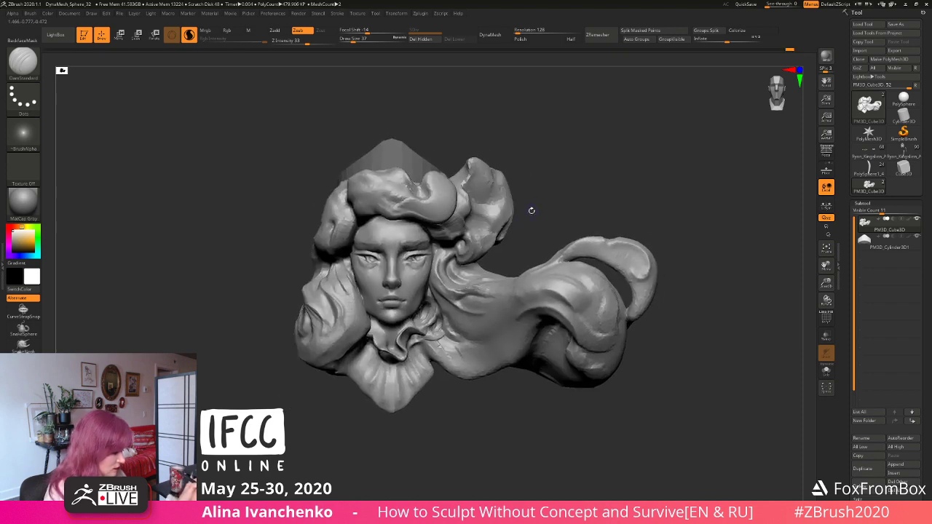
Step: Smooth and rebuild the outer brow on the swept-hair side with ClayBuildup at draw size 46
{"action": "left_click_drag", "start_coordinate": [831, 284], "coordinate": [825, 284]}
{"action": "mouse_move", "coordinate": [573, 219]}
{"action": "left_mouse_down"}
{"action": "mouse_move", "coordinate": [507, 203]}
{"action": "mouse_move", "coordinate": [513, 236]}
{"action": "mouse_move", "coordinate": [406, 383]}
{"action": "mouse_move", "coordinate": [652, 320]}
{"action": "left_mouse_up"}
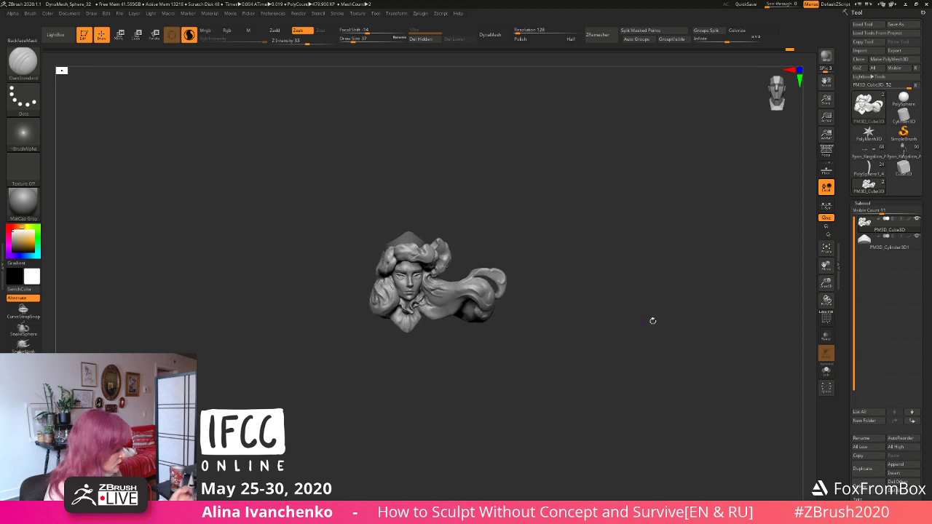
{"action": "left_click_drag", "start_coordinate": [827, 284], "coordinate": [817, 312]}
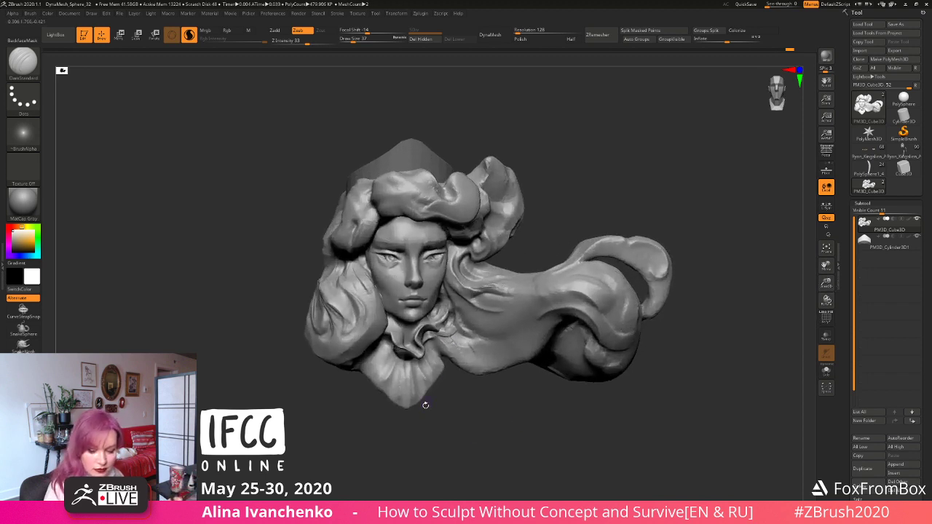
{"action": "left_click_drag", "start_coordinate": [389, 468], "coordinate": [446, 244], "text": "shift"}
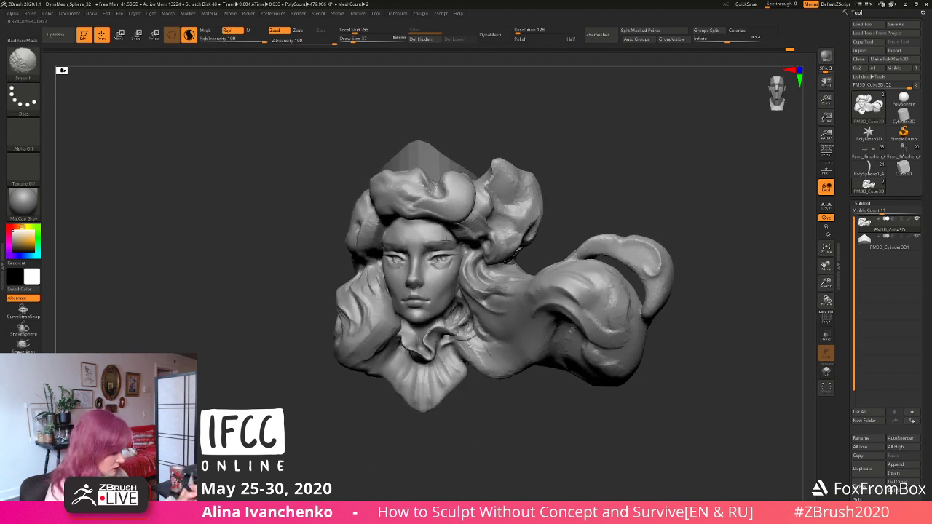
{"action": "left_click", "coordinate": [355, 39]}
{"action": "left_click_drag", "start_coordinate": [561, 138], "coordinate": [489, 157]}
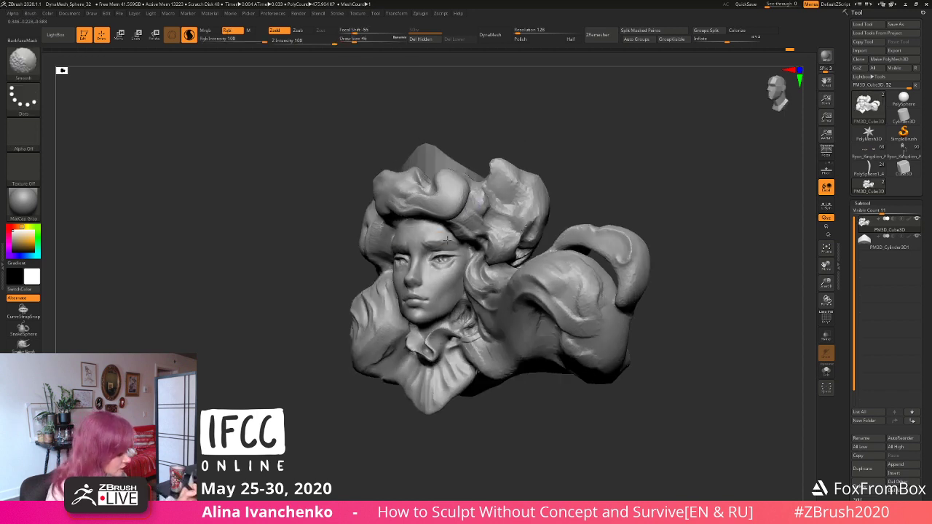
{"action": "left_click_drag", "start_coordinate": [450, 239], "coordinate": [436, 240]}
{"action": "mouse_move", "coordinate": [554, 175]}
{"action": "left_mouse_down"}
{"action": "mouse_move", "coordinate": [576, 172]}
{"action": "mouse_move", "coordinate": [537, 170]}
{"action": "left_mouse_up"}
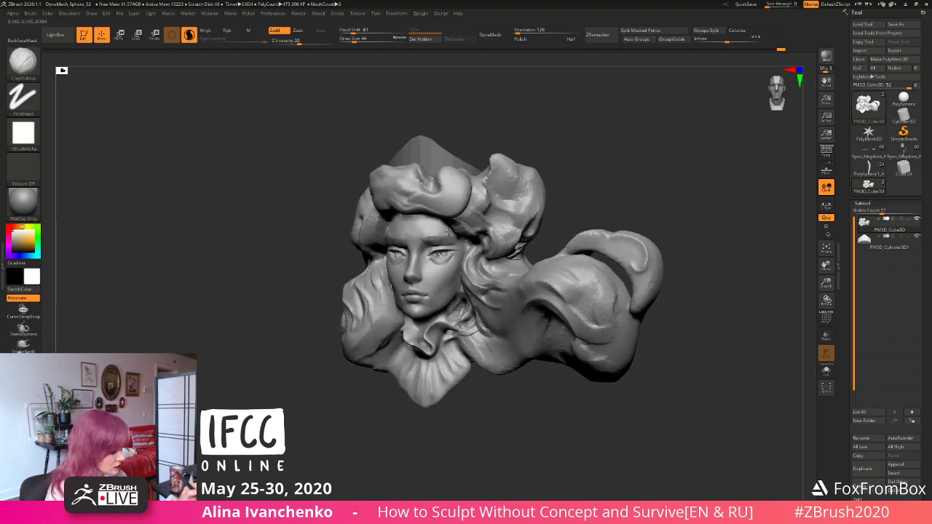
{"action": "left_click_drag", "start_coordinate": [449, 233], "coordinate": [445, 234]}
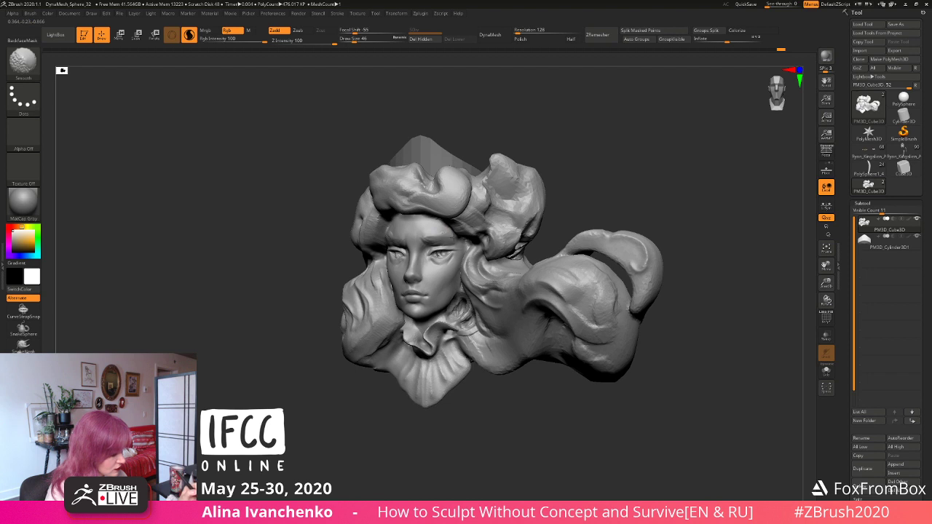
Step: Build up the opposite brow with ClayBuildup and smooth both brow ridges from three-quarter and front views
{"action": "mouse_move", "coordinate": [594, 164]}
{"action": "left_mouse_down"}
{"action": "mouse_move", "coordinate": [565, 188]}
{"action": "mouse_move", "coordinate": [579, 180]}
{"action": "mouse_move", "coordinate": [556, 156]}
{"action": "mouse_move", "coordinate": [641, 163]}
{"action": "left_mouse_up"}
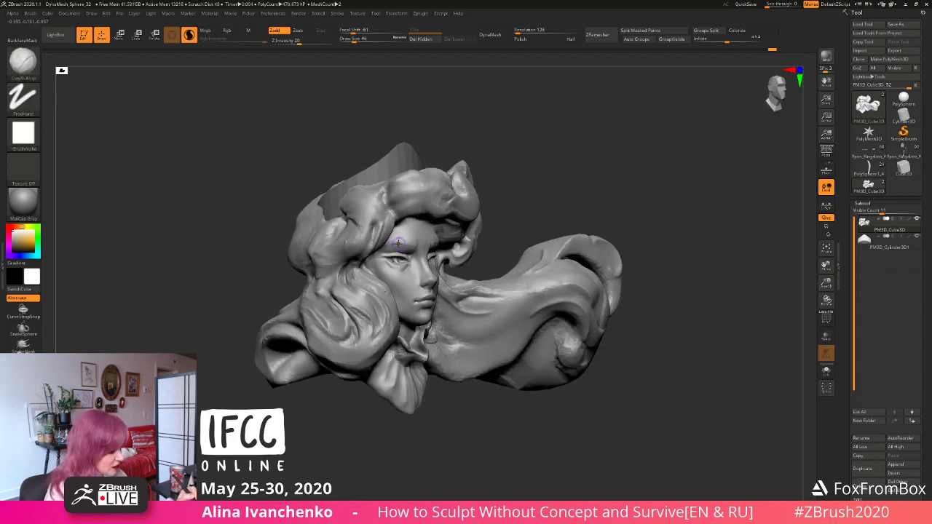
{"action": "left_click_drag", "start_coordinate": [399, 243], "coordinate": [405, 245]}
{"action": "left_click_drag", "start_coordinate": [529, 190], "coordinate": [501, 194]}
{"action": "mouse_move", "coordinate": [413, 249]}
{"action": "left_mouse_down", "text": "shift"}
{"action": "mouse_move", "coordinate": [388, 248]}
{"action": "mouse_move", "coordinate": [410, 243]}
{"action": "left_mouse_up", "text": "shift"}
{"action": "left_click_drag", "start_coordinate": [538, 195], "coordinate": [526, 197]}
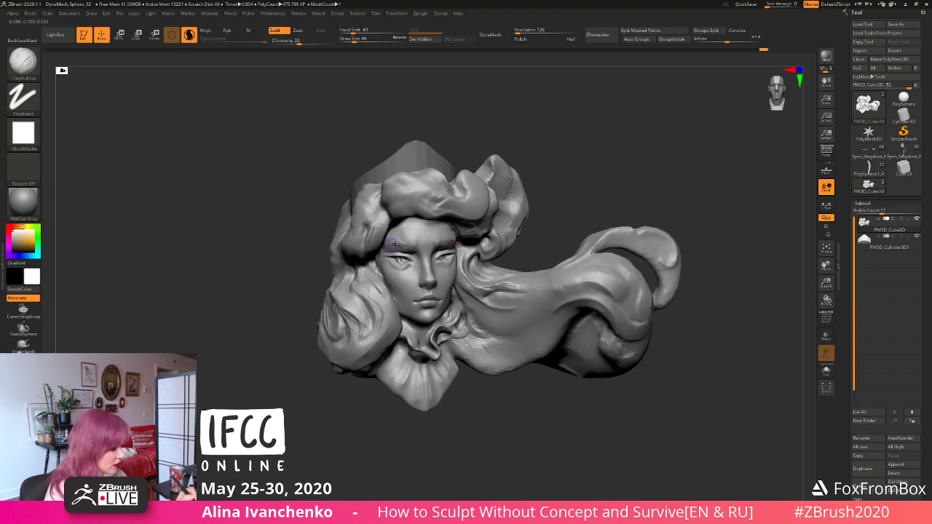
{"action": "left_click_drag", "start_coordinate": [395, 244], "coordinate": [405, 246], "text": "shift"}
{"action": "left_click_drag", "start_coordinate": [592, 176], "coordinate": [437, 239]}
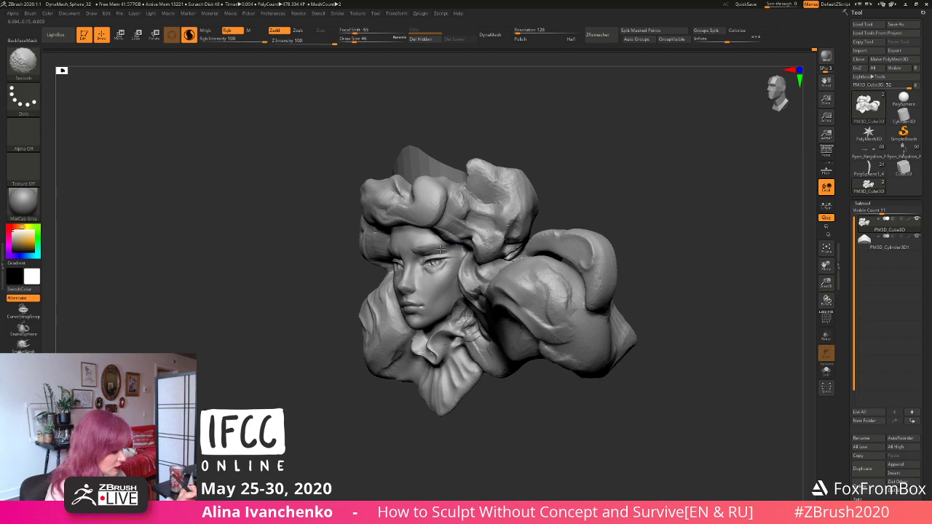
Step: Enlarge the ClayBuildup brush and add volume to the brow ridge and the forehead just above it
{"action": "left_click_drag", "start_coordinate": [582, 173], "coordinate": [553, 187]}
{"action": "left_click", "coordinate": [359, 40]}
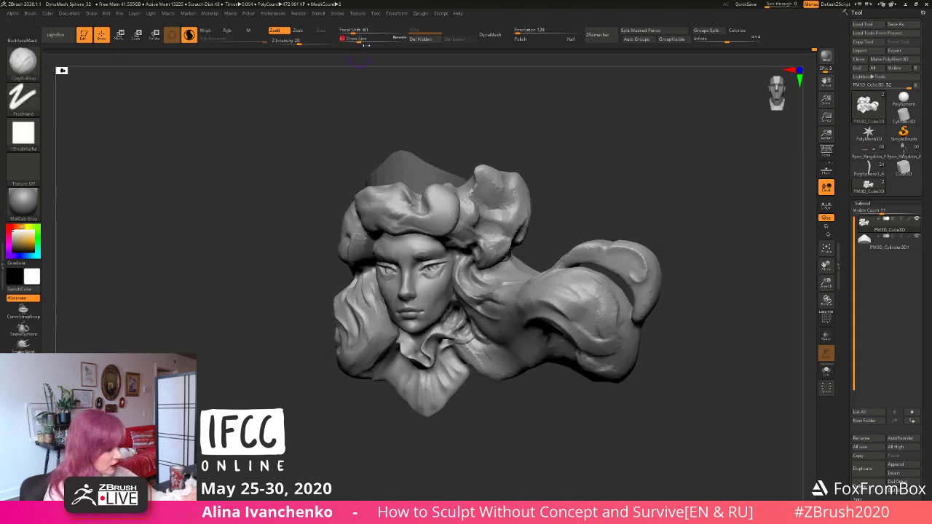
{"action": "left_click_drag", "start_coordinate": [527, 141], "coordinate": [529, 153]}
{"action": "left_click_drag", "start_coordinate": [436, 252], "coordinate": [443, 252]}
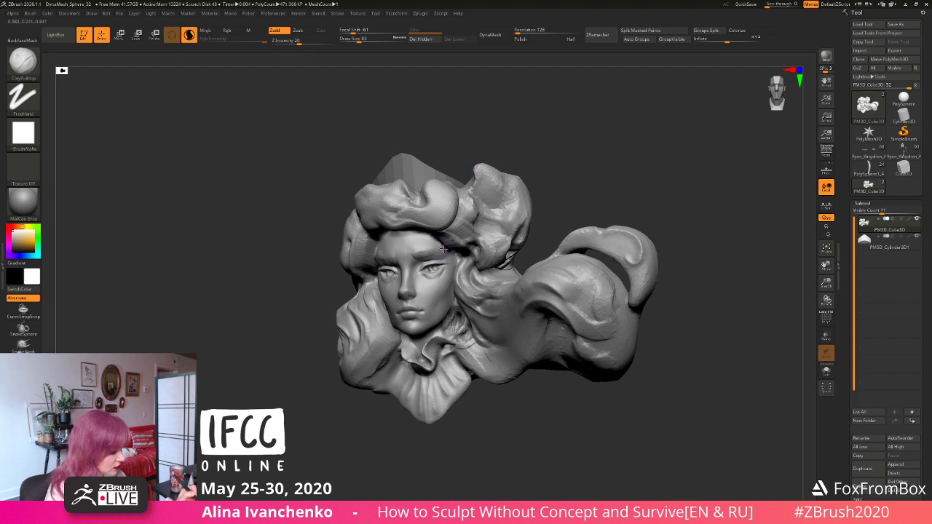
{"action": "mouse_move", "coordinate": [543, 170]}
{"action": "left_mouse_down"}
{"action": "mouse_move", "coordinate": [554, 177]}
{"action": "mouse_move", "coordinate": [538, 186]}
{"action": "left_mouse_up"}
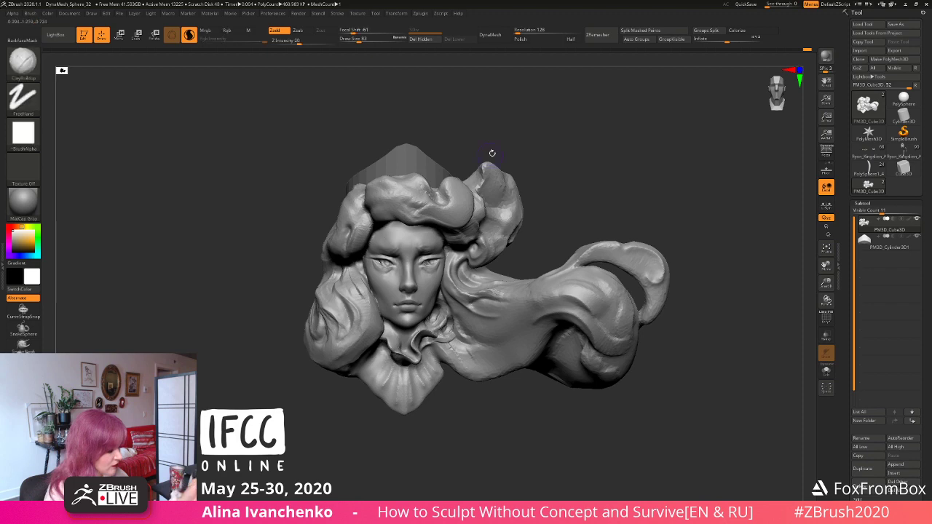
{"action": "mouse_move", "coordinate": [491, 152]}
{"action": "left_mouse_down"}
{"action": "mouse_move", "coordinate": [506, 152]}
{"action": "mouse_move", "coordinate": [485, 153]}
{"action": "mouse_move", "coordinate": [482, 177]}
{"action": "mouse_move", "coordinate": [427, 150]}
{"action": "left_mouse_up"}
{"action": "mouse_move", "coordinate": [508, 111]}
{"action": "left_mouse_down"}
{"action": "mouse_move", "coordinate": [416, 240]}
{"action": "mouse_move", "coordinate": [422, 235]}
{"action": "left_mouse_up"}
{"action": "mouse_move", "coordinate": [531, 146]}
{"action": "left_mouse_down"}
{"action": "mouse_move", "coordinate": [559, 143]}
{"action": "mouse_move", "coordinate": [532, 153]}
{"action": "left_mouse_up"}
Step: Undo the last brow stroke and smooth the brow ridges into the forehead and temple
{"action": "key", "text": "shift"}
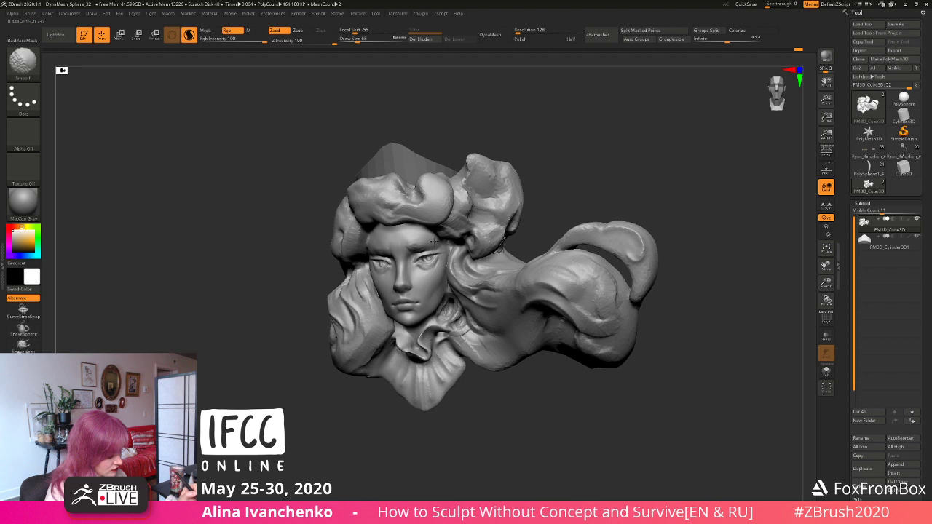
{"action": "key", "text": "ctrl+z"}
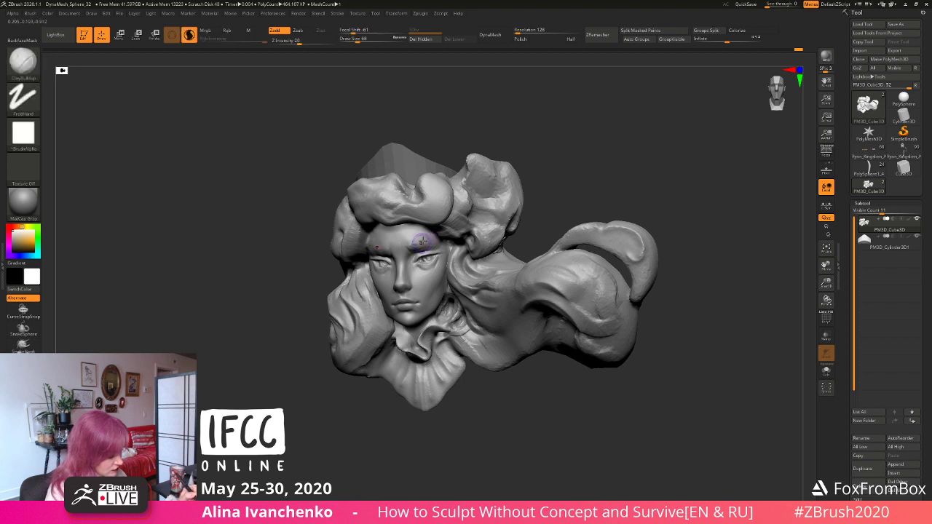
{"action": "key", "text": "shift"}
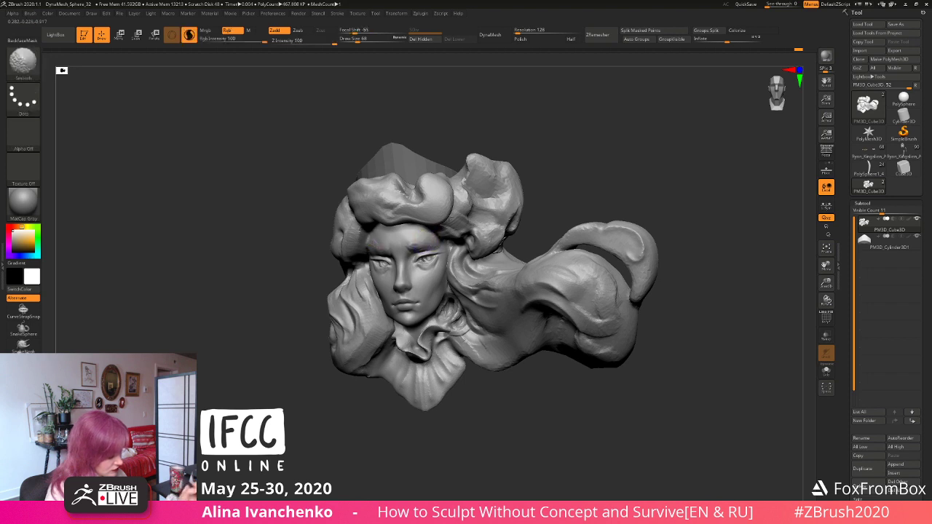
{"action": "left_click_drag", "start_coordinate": [520, 143], "coordinate": [572, 145]}
{"action": "left_click_drag", "start_coordinate": [373, 245], "coordinate": [394, 228], "text": "shift"}
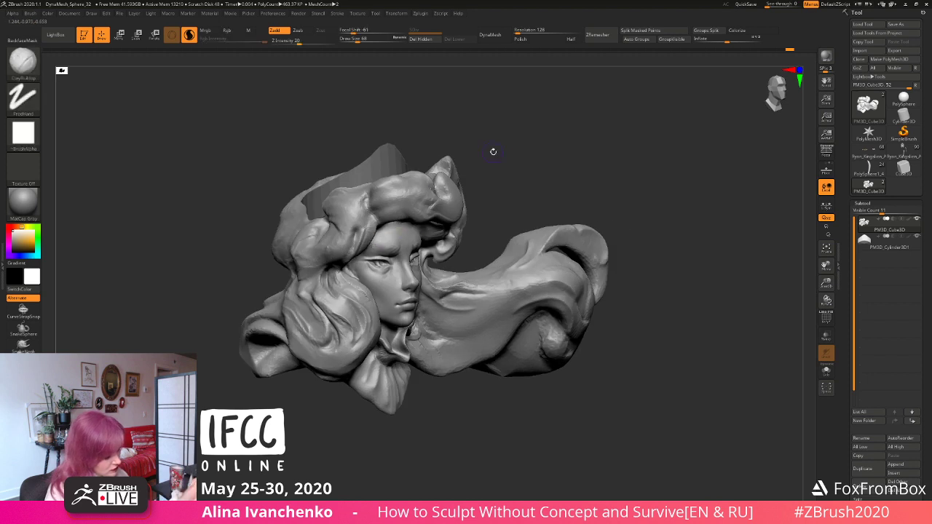
Step: Sharpen the contours of both brows with DamStandard strokes, comparing the face from front, side and low views
{"action": "mouse_move", "coordinate": [493, 151]}
{"action": "left_mouse_down"}
{"action": "mouse_move", "coordinate": [463, 152]}
{"action": "mouse_move", "coordinate": [470, 155]}
{"action": "left_mouse_up"}
{"action": "key", "text": "shift"}
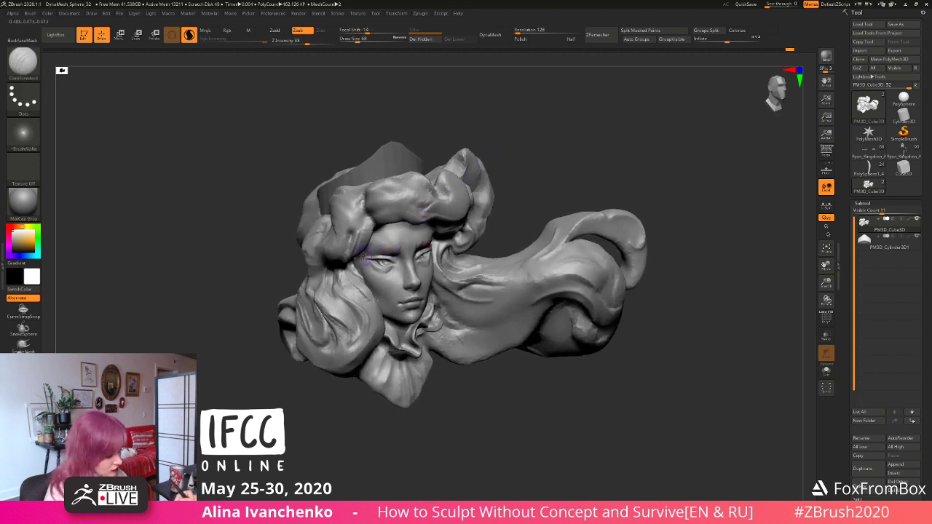
{"action": "mouse_move", "coordinate": [574, 155]}
{"action": "left_mouse_down"}
{"action": "mouse_move", "coordinate": [544, 158]}
{"action": "mouse_move", "coordinate": [534, 175]}
{"action": "left_mouse_up"}
{"action": "mouse_move", "coordinate": [413, 242]}
{"action": "left_mouse_down"}
{"action": "mouse_move", "coordinate": [424, 241]}
{"action": "mouse_move", "coordinate": [411, 246]}
{"action": "left_mouse_up"}
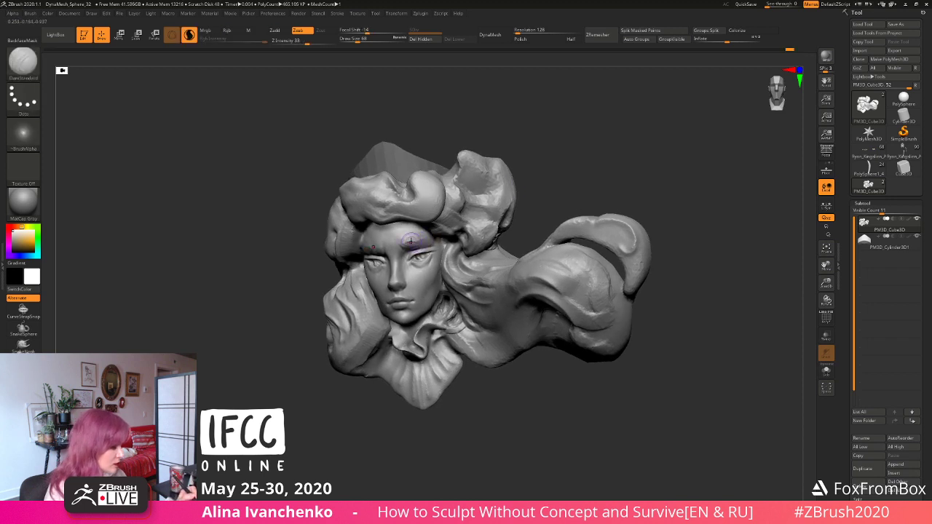
{"action": "mouse_move", "coordinate": [536, 160]}
{"action": "left_mouse_down"}
{"action": "mouse_move", "coordinate": [537, 178]}
{"action": "mouse_move", "coordinate": [453, 212]}
{"action": "left_mouse_up"}
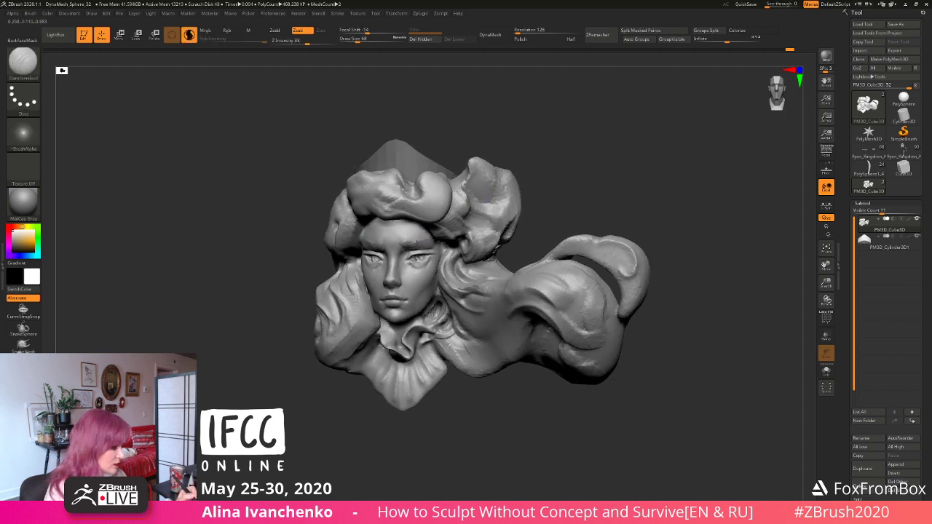
{"action": "mouse_move", "coordinate": [535, 183]}
{"action": "left_mouse_down"}
{"action": "mouse_move", "coordinate": [558, 181]}
{"action": "mouse_move", "coordinate": [533, 185]}
{"action": "left_mouse_up"}
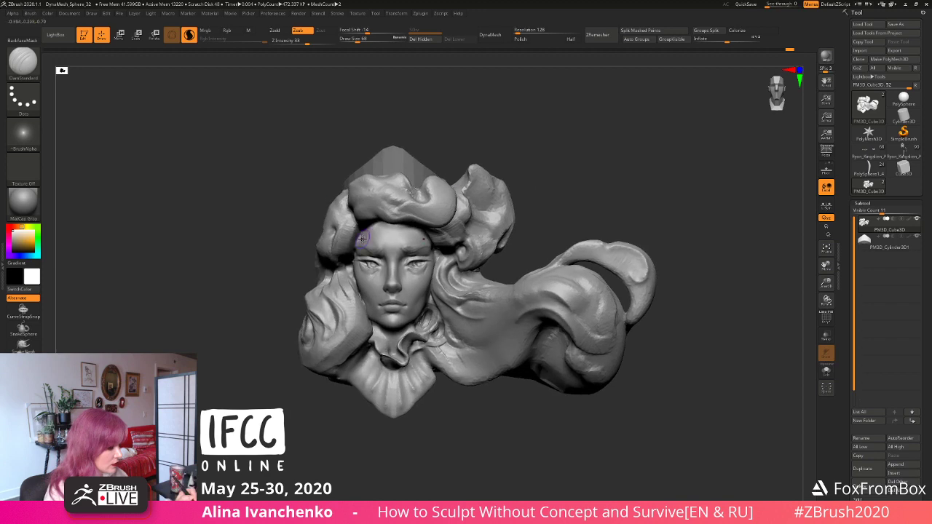
{"action": "left_click_drag", "start_coordinate": [366, 239], "coordinate": [416, 195]}
{"action": "mouse_move", "coordinate": [535, 149]}
{"action": "left_mouse_down"}
{"action": "mouse_move", "coordinate": [510, 124]}
{"action": "mouse_move", "coordinate": [526, 115]}
{"action": "mouse_move", "coordinate": [520, 122]}
{"action": "left_mouse_up"}
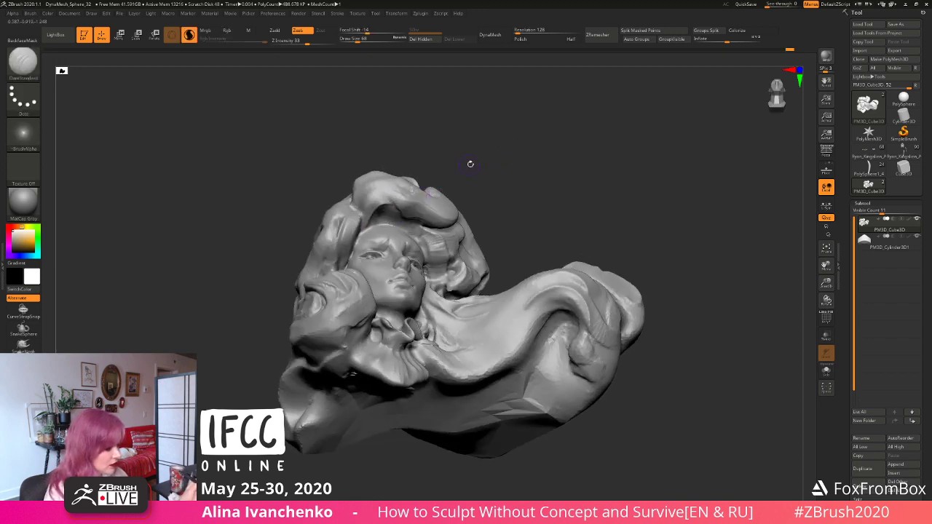
{"action": "mouse_move", "coordinate": [471, 165]}
{"action": "left_mouse_down"}
{"action": "mouse_move", "coordinate": [545, 150]}
{"action": "mouse_move", "coordinate": [554, 158]}
{"action": "left_mouse_up"}
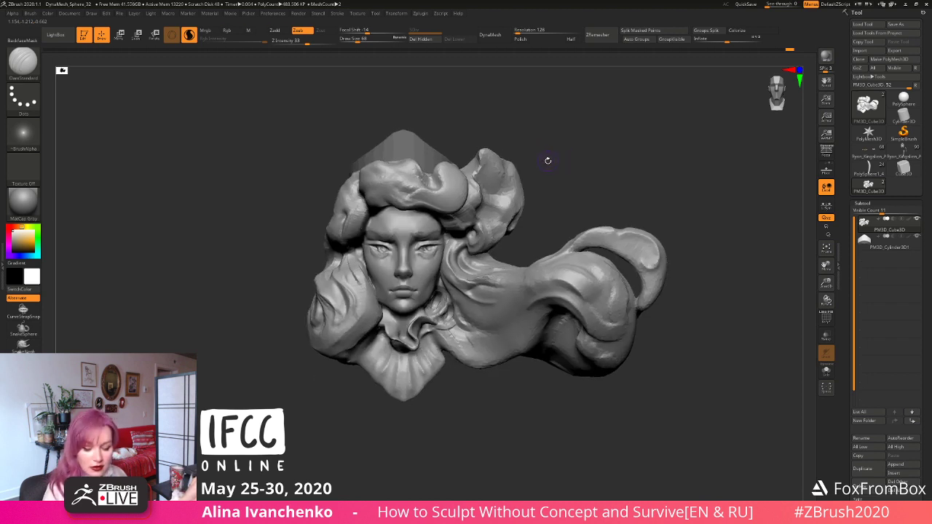
{"action": "mouse_move", "coordinate": [547, 160]}
{"action": "left_mouse_down"}
{"action": "mouse_move", "coordinate": [528, 143]}
{"action": "mouse_move", "coordinate": [392, 185]}
{"action": "left_mouse_up"}
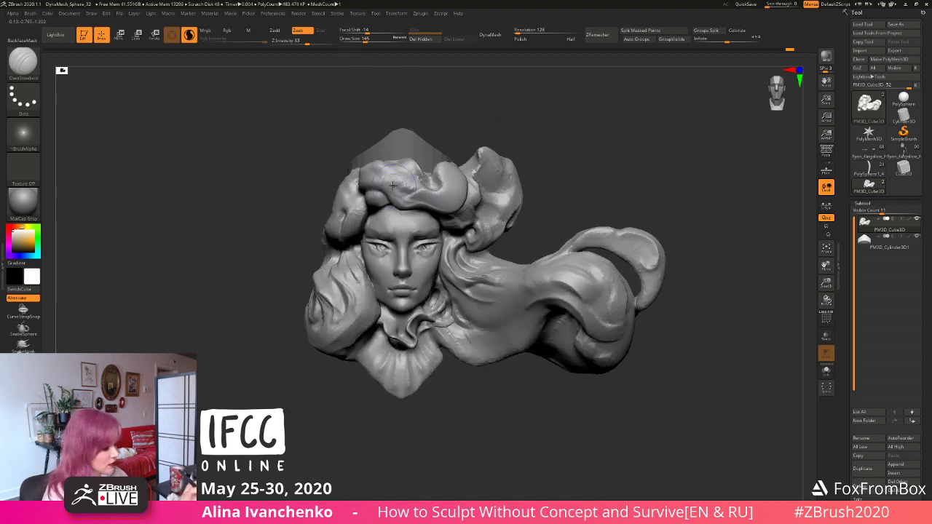
{"action": "mouse_move", "coordinate": [542, 126]}
{"action": "left_mouse_down"}
{"action": "mouse_move", "coordinate": [539, 143]}
{"action": "mouse_move", "coordinate": [576, 156]}
{"action": "mouse_move", "coordinate": [426, 244]}
{"action": "left_mouse_up"}
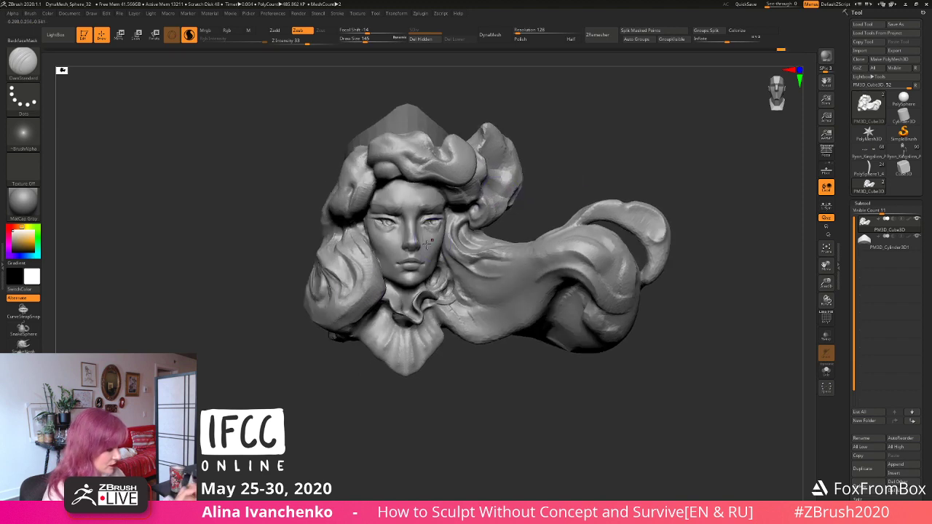
Step: Build up the strands of the curled hair lock beside the cheek with ClayBuildup at draw size 80
{"action": "mouse_move", "coordinate": [317, 393]}
{"action": "left_mouse_down"}
{"action": "mouse_move", "coordinate": [357, 412]}
{"action": "mouse_move", "coordinate": [433, 397]}
{"action": "left_mouse_up"}
{"action": "mouse_move", "coordinate": [398, 247]}
{"action": "left_mouse_down"}
{"action": "mouse_move", "coordinate": [380, 255]}
{"action": "mouse_move", "coordinate": [337, 229]}
{"action": "left_mouse_up"}
{"action": "left_click_drag", "start_coordinate": [365, 350], "coordinate": [339, 354]}
{"action": "key", "text": "b"}
{"action": "key", "text": "c"}
{"action": "key", "text": "b"}
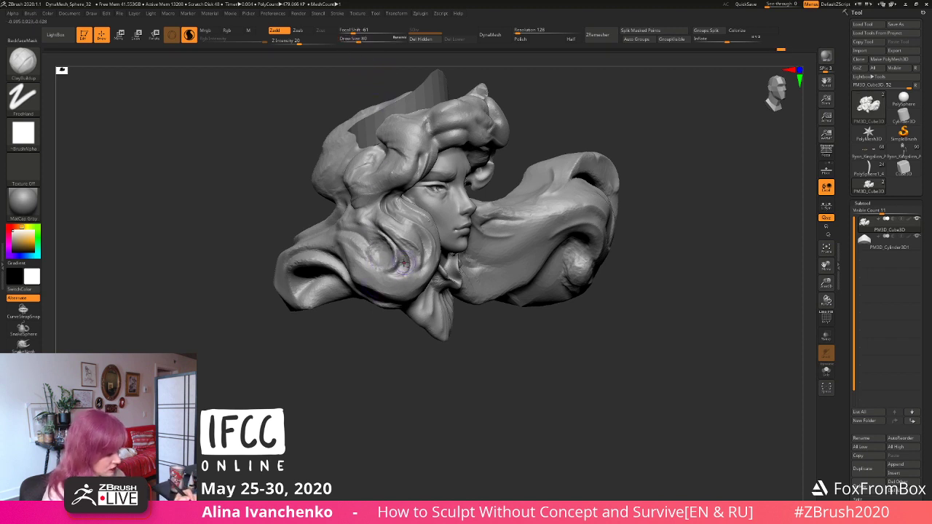
{"action": "left_click_drag", "start_coordinate": [366, 322], "coordinate": [379, 310]}
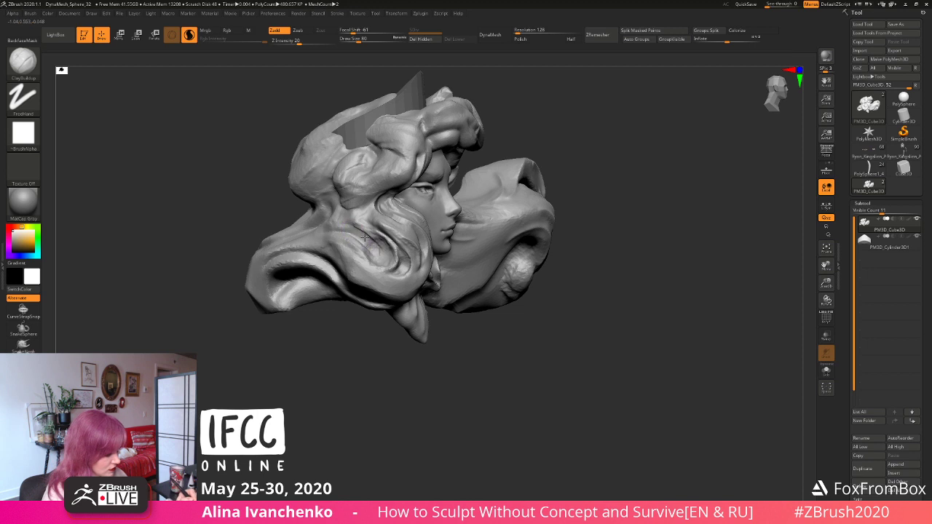
Step: Shape the rounded hair lock above the temple with ClayBuildup and smooth its surface
{"action": "left_click_drag", "start_coordinate": [341, 339], "coordinate": [376, 168]}
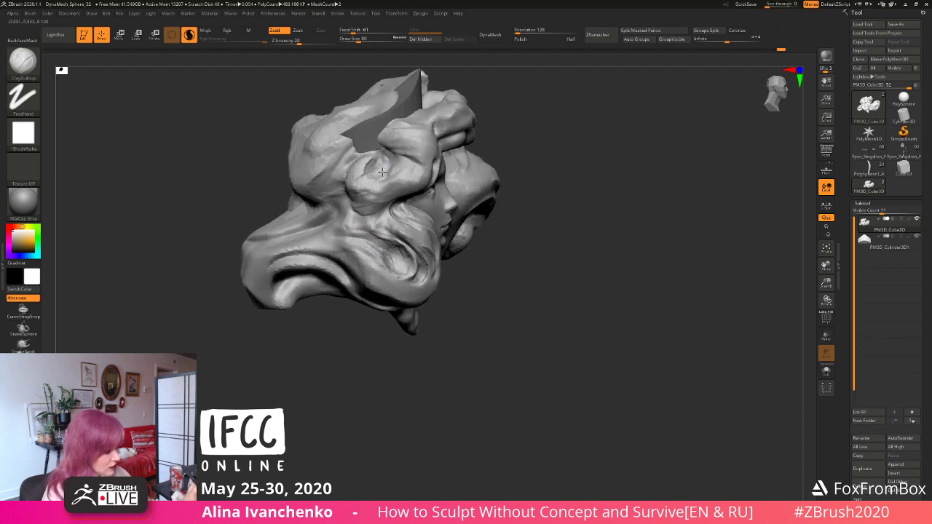
{"action": "left_click_drag", "start_coordinate": [521, 99], "coordinate": [535, 106], "text": "ctrl"}
{"action": "left_click_drag", "start_coordinate": [378, 168], "coordinate": [382, 161], "text": "shift"}
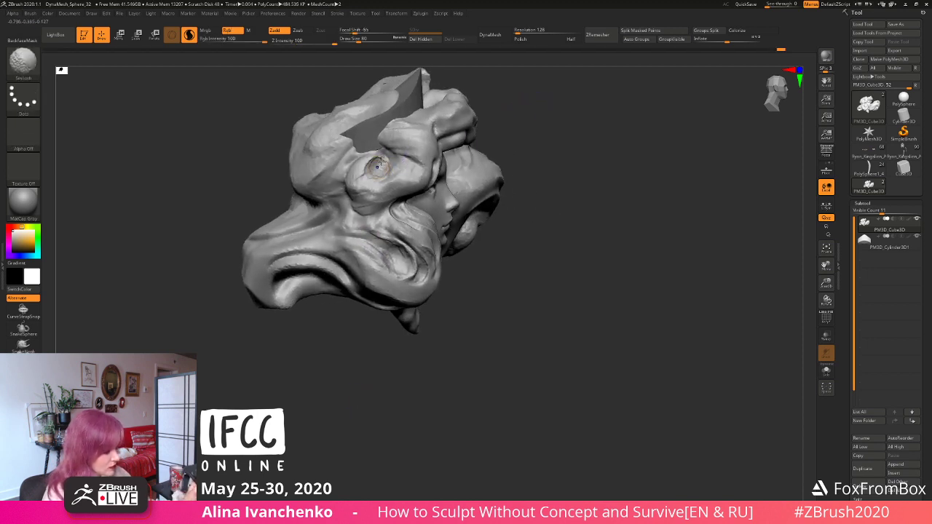
{"action": "left_click_drag", "start_coordinate": [551, 138], "coordinate": [563, 158], "text": "alt"}
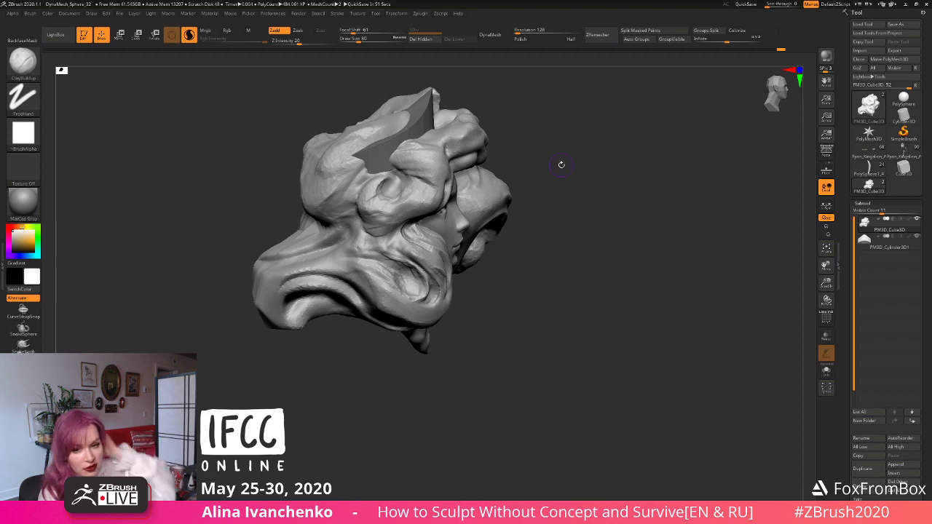
Step: Undo the last smoothing at the brow, set the draw size to 41 and smooth the forehead along the hairline
{"action": "mouse_move", "coordinate": [561, 165]}
{"action": "left_mouse_down", "text": "shift"}
{"action": "mouse_move", "coordinate": [462, 424]}
{"action": "mouse_move", "coordinate": [440, 410]}
{"action": "mouse_move", "coordinate": [432, 429]}
{"action": "mouse_move", "coordinate": [458, 422]}
{"action": "left_mouse_up", "text": "shift"}
{"action": "left_click_drag", "start_coordinate": [408, 206], "coordinate": [406, 211], "text": "shift"}
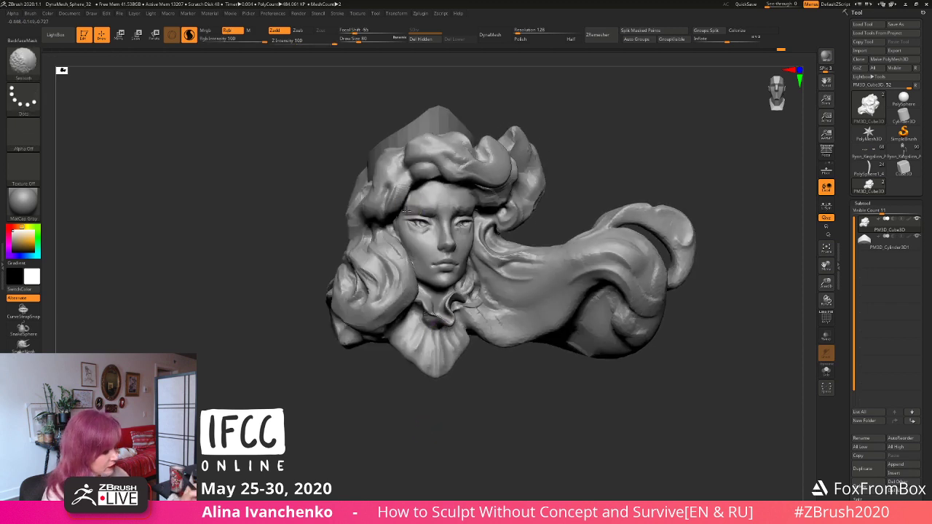
{"action": "key", "text": "ctrl+z"}
{"action": "left_click", "coordinate": [354, 40]}
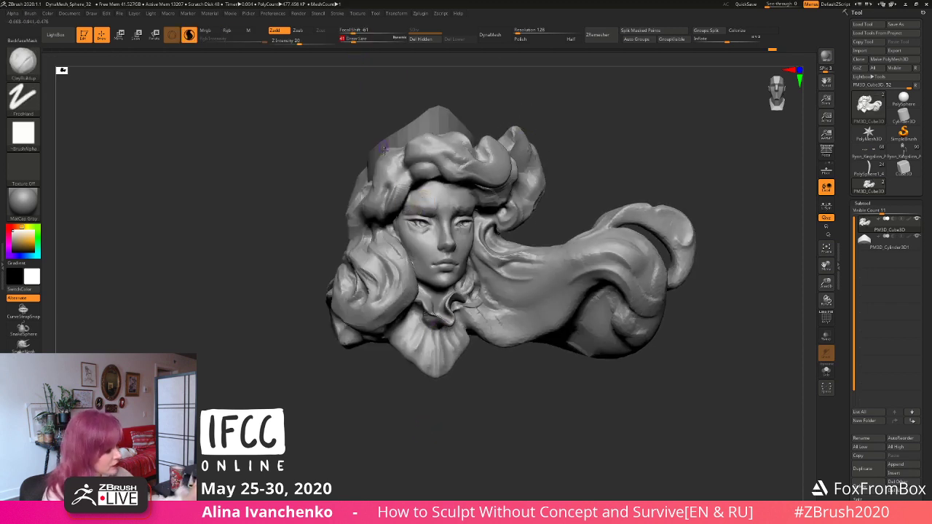
{"action": "key", "text": "shift"}
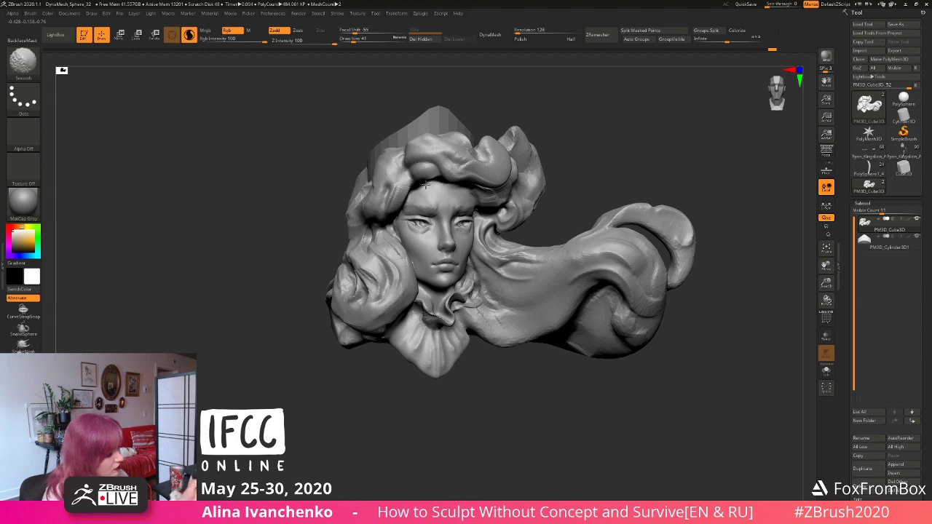
{"action": "mouse_move", "coordinate": [557, 149]}
{"action": "left_mouse_down"}
{"action": "mouse_move", "coordinate": [593, 121]}
{"action": "mouse_move", "coordinate": [560, 147]}
{"action": "left_mouse_up"}
{"action": "key", "text": "b"}
{"action": "key", "text": "m"}
{"action": "key", "text": "v"}
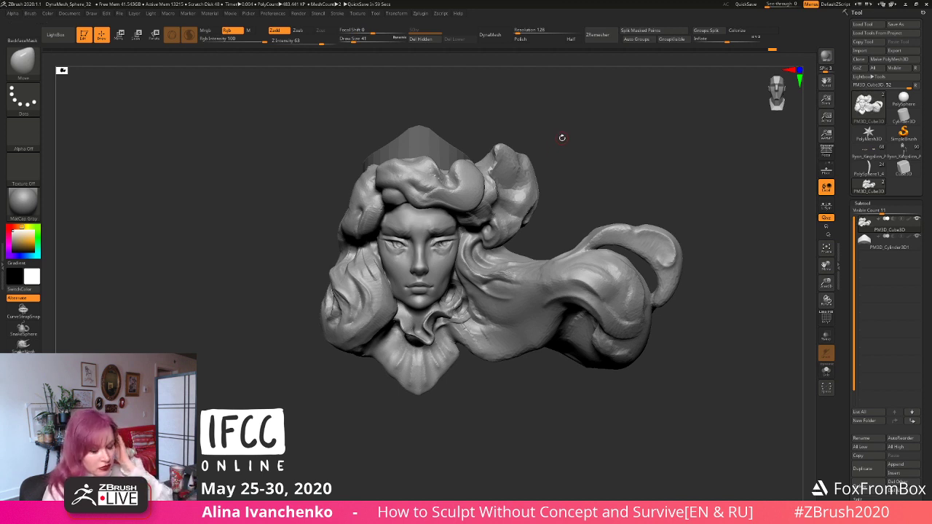
Step: Build up the brow above the eye with ClayBuildup at draw size 21
{"action": "mouse_move", "coordinate": [561, 144]}
{"action": "left_mouse_down"}
{"action": "mouse_move", "coordinate": [533, 168]}
{"action": "mouse_move", "coordinate": [414, 98]}
{"action": "left_mouse_up"}
{"action": "key", "text": "b"}
{"action": "key", "text": "c"}
{"action": "key", "text": "b"}
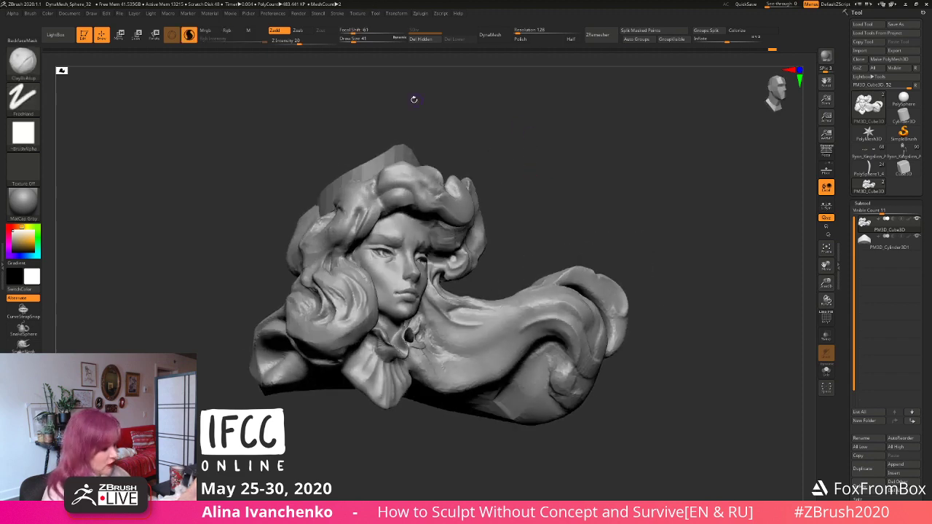
{"action": "left_click_drag", "start_coordinate": [510, 168], "coordinate": [478, 150]}
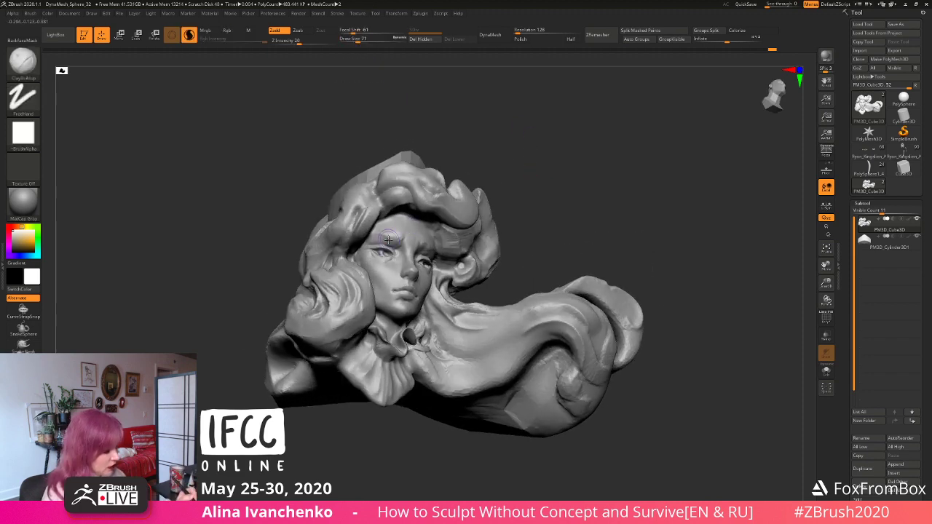
{"action": "left_click_drag", "start_coordinate": [383, 236], "coordinate": [405, 242]}
{"action": "mouse_move", "coordinate": [523, 156]}
{"action": "left_mouse_down"}
{"action": "mouse_move", "coordinate": [543, 164]}
{"action": "mouse_move", "coordinate": [537, 176]}
{"action": "left_mouse_up"}
Step: Define the contours around the brows and eyes with DamStandard at draw size 46, smoothing the outer end of the brow
{"action": "key", "text": "b"}
{"action": "key", "text": "d"}
{"action": "key", "text": "s"}
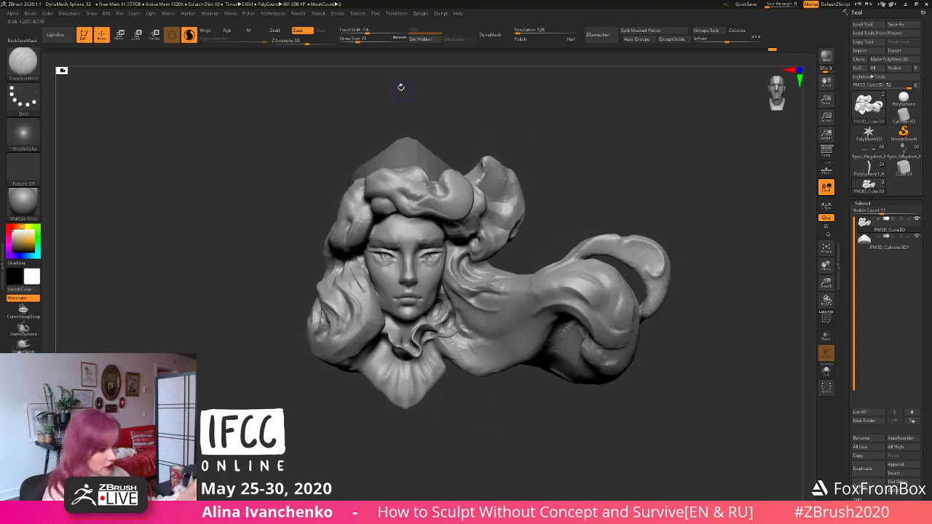
{"action": "left_click_drag", "start_coordinate": [361, 39], "coordinate": [355, 39]}
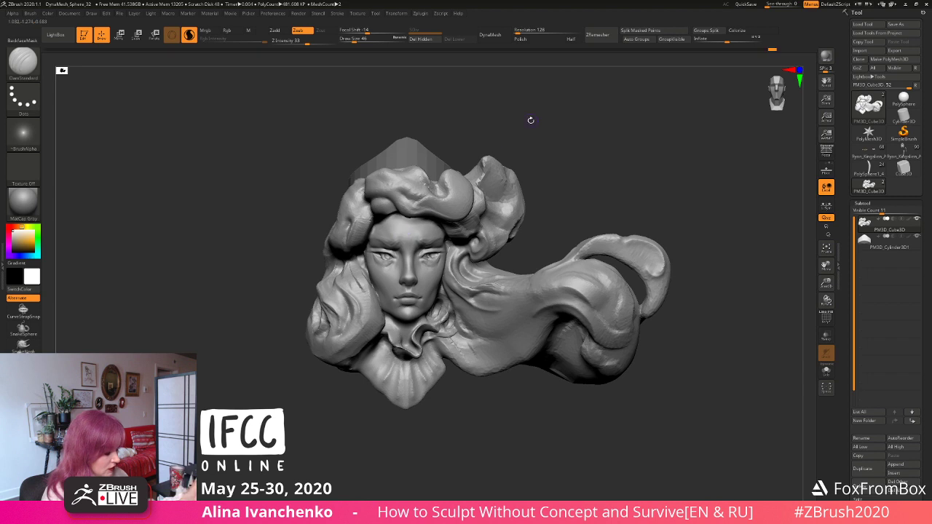
{"action": "left_click_drag", "start_coordinate": [530, 121], "coordinate": [531, 144]}
{"action": "left_click_drag", "start_coordinate": [377, 242], "coordinate": [373, 240], "text": "shift"}
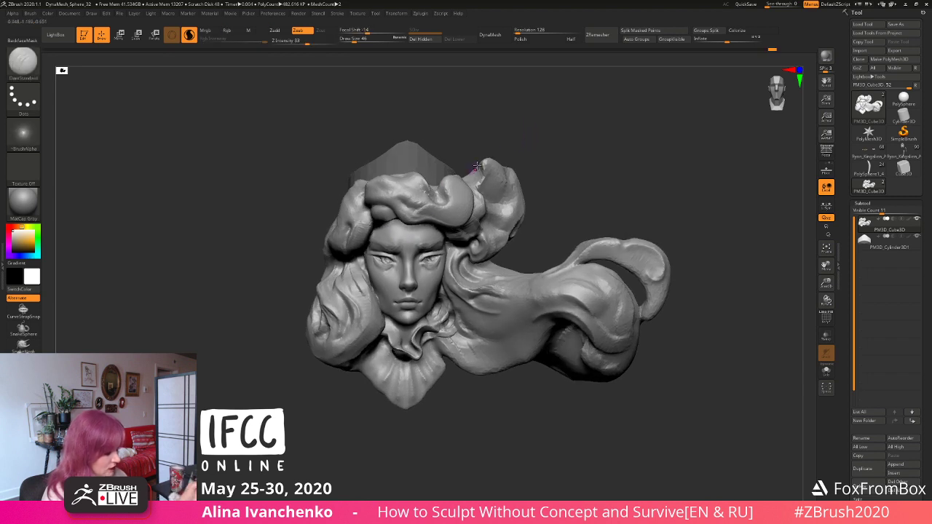
{"action": "left_click_drag", "start_coordinate": [521, 113], "coordinate": [526, 95]}
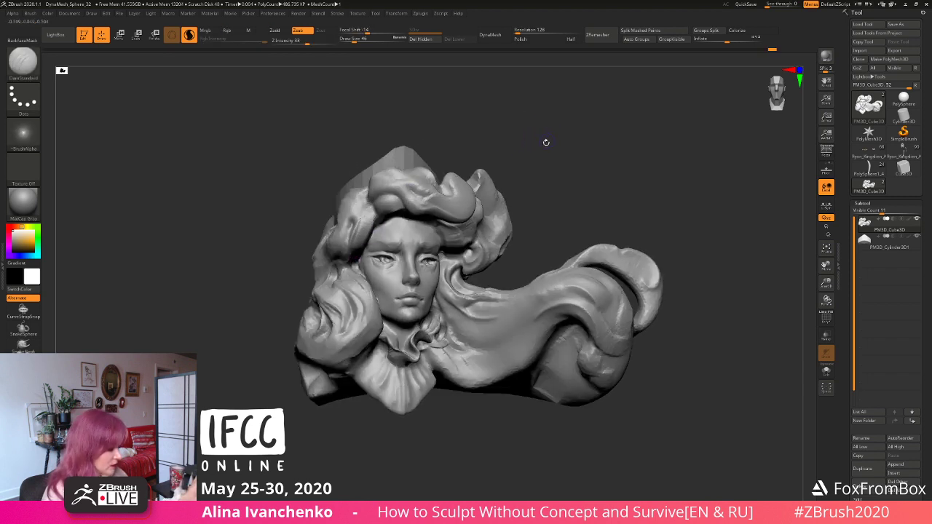
{"action": "mouse_move", "coordinate": [546, 142]}
{"action": "left_mouse_down"}
{"action": "mouse_move", "coordinate": [553, 145]}
{"action": "mouse_move", "coordinate": [543, 160]}
{"action": "mouse_move", "coordinate": [562, 154]}
{"action": "mouse_move", "coordinate": [529, 143]}
{"action": "mouse_move", "coordinate": [510, 172]}
{"action": "left_mouse_up"}
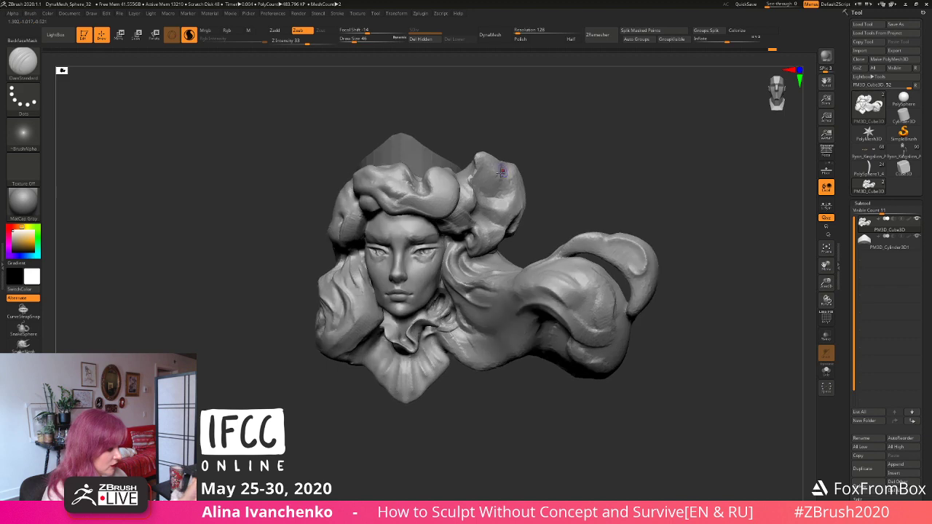
{"action": "left_click_drag", "start_coordinate": [557, 147], "coordinate": [536, 148]}
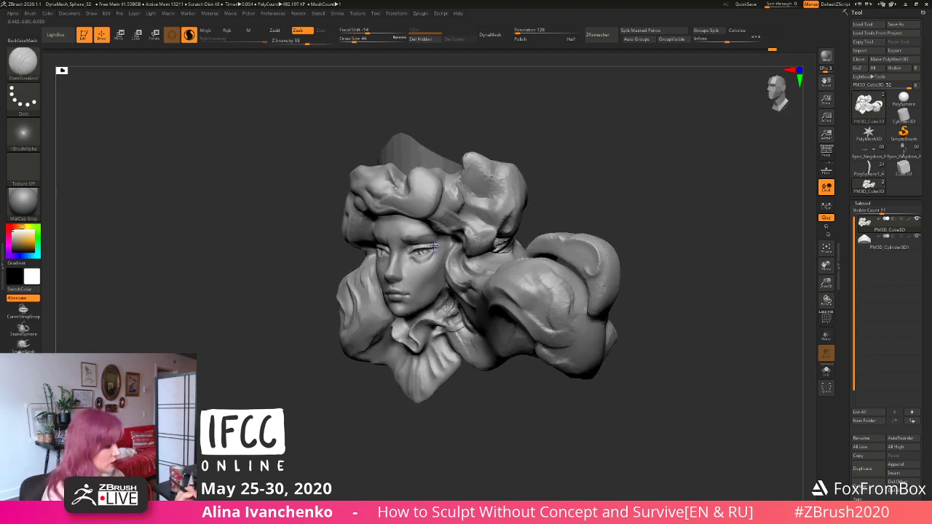
{"action": "mouse_move", "coordinate": [518, 198]}
{"action": "left_mouse_down"}
{"action": "mouse_move", "coordinate": [568, 173]}
{"action": "mouse_move", "coordinate": [552, 181]}
{"action": "mouse_move", "coordinate": [562, 187]}
{"action": "mouse_move", "coordinate": [543, 171]}
{"action": "mouse_move", "coordinate": [555, 168]}
{"action": "mouse_move", "coordinate": [545, 176]}
{"action": "mouse_move", "coordinate": [551, 166]}
{"action": "left_mouse_up"}
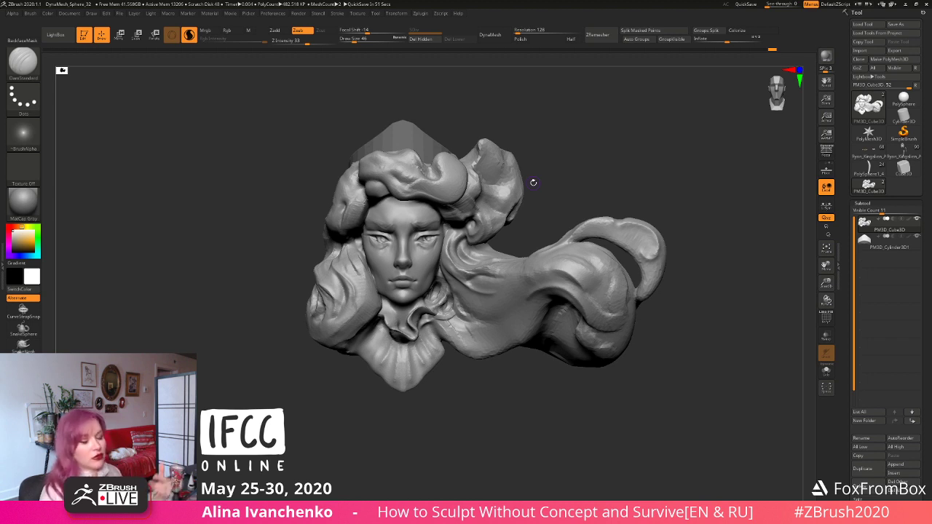
Step: Shape the raised hair lock beside the temple with ClayBuildup and undo the last stroke
{"action": "left_click_drag", "start_coordinate": [619, 156], "coordinate": [616, 147], "text": "alt"}
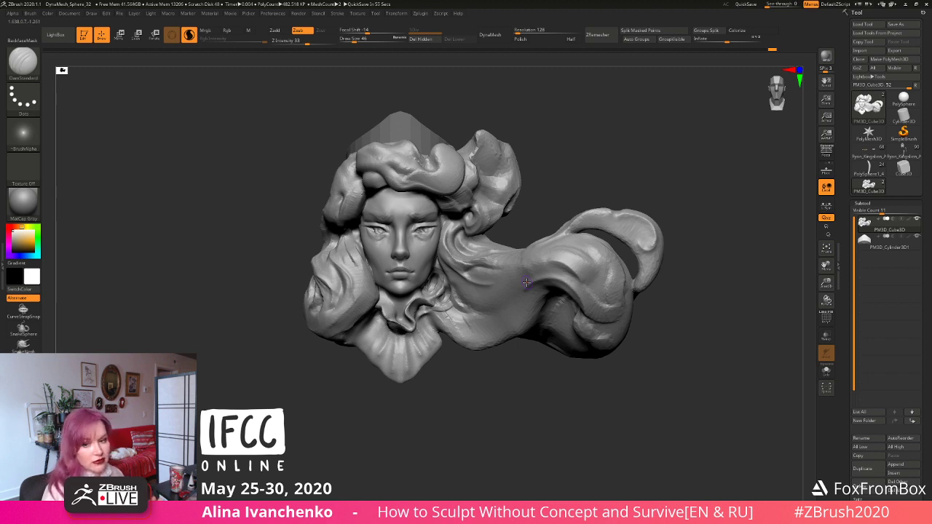
{"action": "left_click_drag", "start_coordinate": [316, 425], "coordinate": [317, 442]}
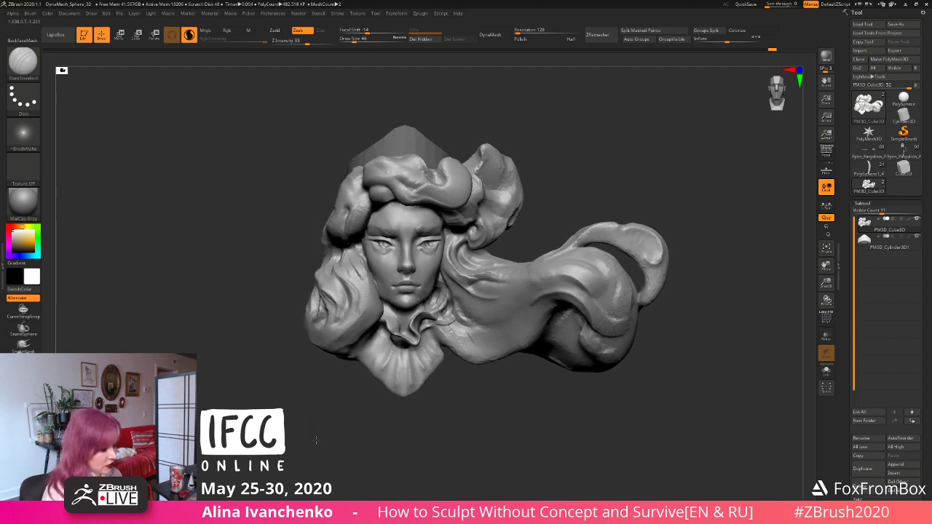
{"action": "mouse_move", "coordinate": [543, 138]}
{"action": "left_mouse_down", "text": "ctrl"}
{"action": "mouse_move", "coordinate": [558, 157]}
{"action": "mouse_move", "coordinate": [549, 160]}
{"action": "mouse_move", "coordinate": [566, 155]}
{"action": "mouse_move", "coordinate": [554, 161]}
{"action": "mouse_move", "coordinate": [518, 136]}
{"action": "mouse_move", "coordinate": [494, 162]}
{"action": "mouse_move", "coordinate": [503, 163]}
{"action": "left_mouse_up", "text": "ctrl"}
{"action": "key", "text": "b"}
{"action": "key", "text": "c"}
{"action": "key", "text": "b"}
{"action": "left_click", "coordinate": [356, 39]}
{"action": "key", "text": "ctrl+z"}
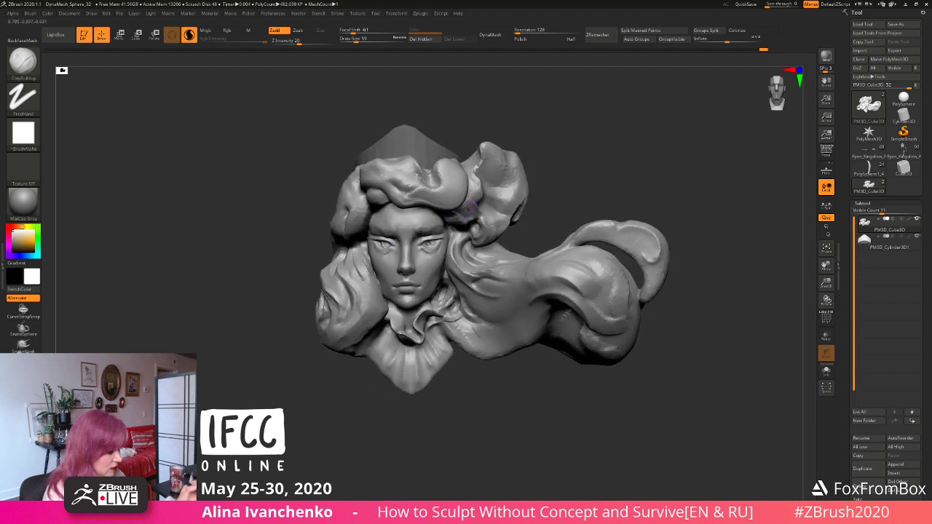
Step: Build up the hair where it meets the ruffled collar with larger ClayBuildup strokes
{"action": "mouse_move", "coordinate": [562, 156]}
{"action": "left_mouse_down"}
{"action": "mouse_move", "coordinate": [544, 167]}
{"action": "mouse_move", "coordinate": [619, 179]}
{"action": "left_mouse_up"}
{"action": "mouse_move", "coordinate": [673, 229]}
{"action": "left_mouse_down", "text": "alt"}
{"action": "mouse_move", "coordinate": [572, 223]}
{"action": "mouse_move", "coordinate": [577, 263]}
{"action": "left_mouse_up", "text": "alt"}
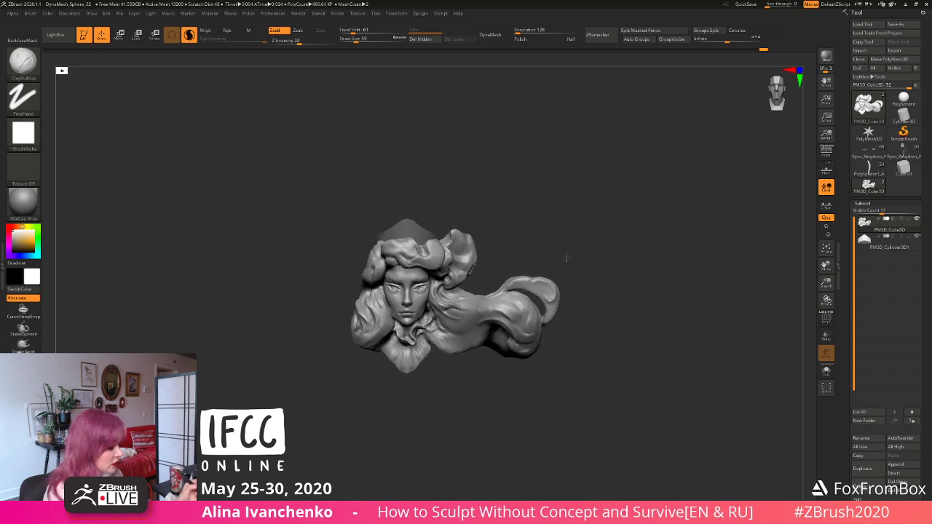
{"action": "mouse_move", "coordinate": [535, 237]}
{"action": "left_mouse_down"}
{"action": "mouse_move", "coordinate": [518, 228]}
{"action": "mouse_move", "coordinate": [524, 235]}
{"action": "mouse_move", "coordinate": [525, 215]}
{"action": "left_mouse_up"}
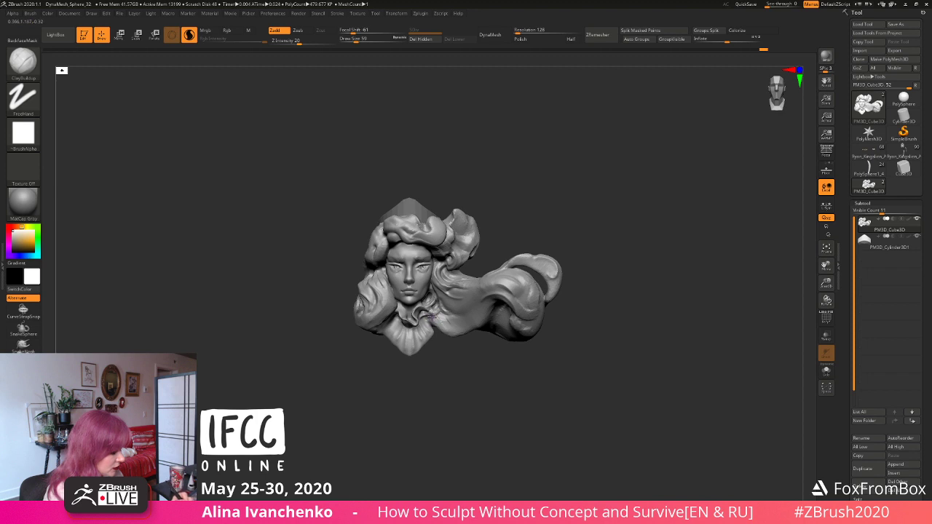
{"action": "left_click_drag", "start_coordinate": [451, 344], "coordinate": [447, 340]}
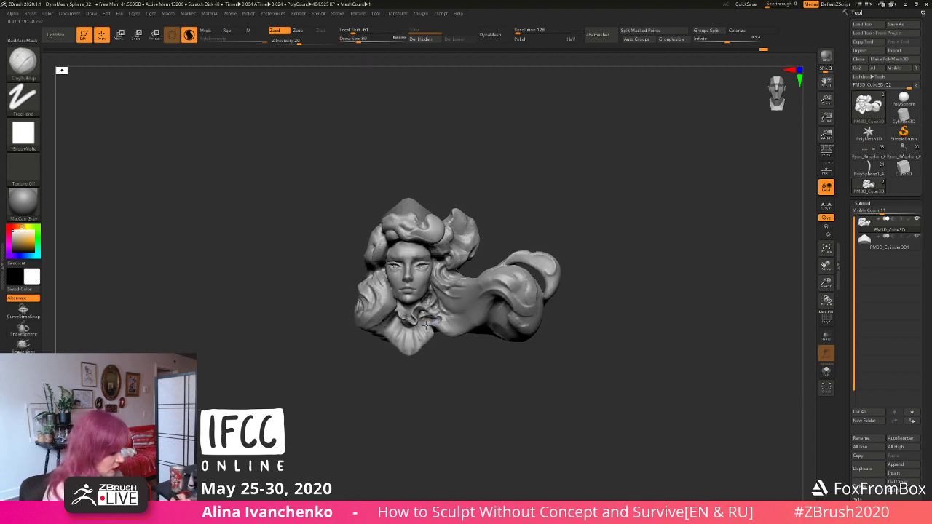
{"action": "mouse_move", "coordinate": [445, 368]}
{"action": "left_mouse_down"}
{"action": "mouse_move", "coordinate": [454, 377]}
{"action": "mouse_move", "coordinate": [448, 345]}
{"action": "mouse_move", "coordinate": [458, 350]}
{"action": "mouse_move", "coordinate": [456, 376]}
{"action": "left_mouse_up"}
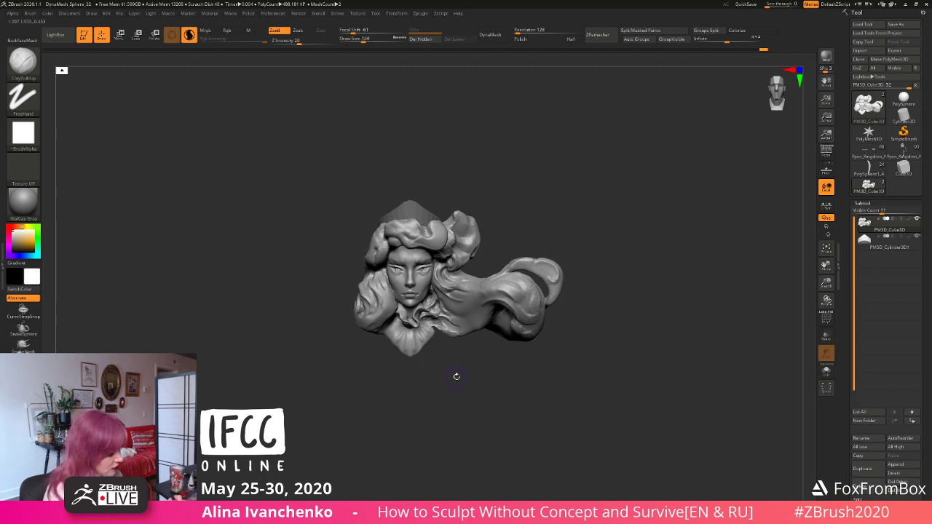
Step: Mask everything except the hair tip beside the collar, reshape it with the Move brush, and clear the mask
{"action": "key", "text": "ctrl"}
{"action": "left_click", "coordinate": [461, 369], "text": "ctrl"}
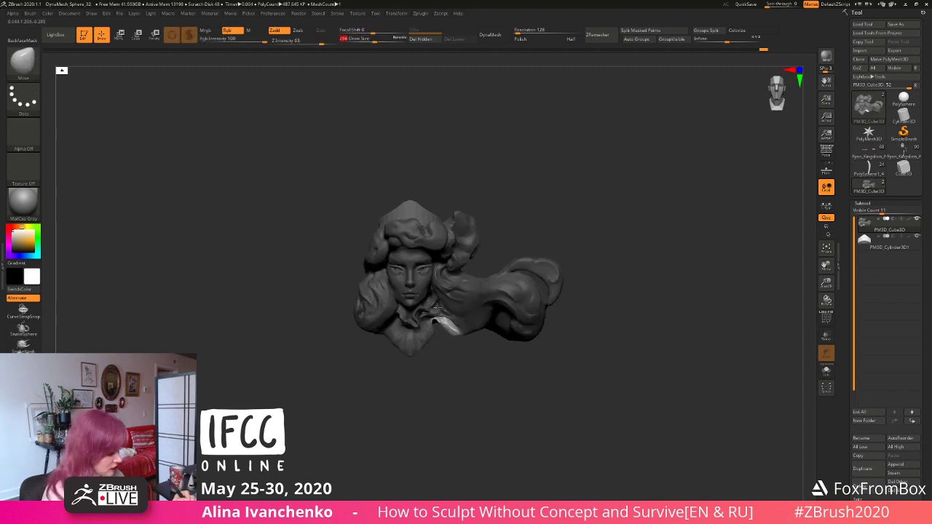
{"action": "key", "text": "ctrl+shift+a"}
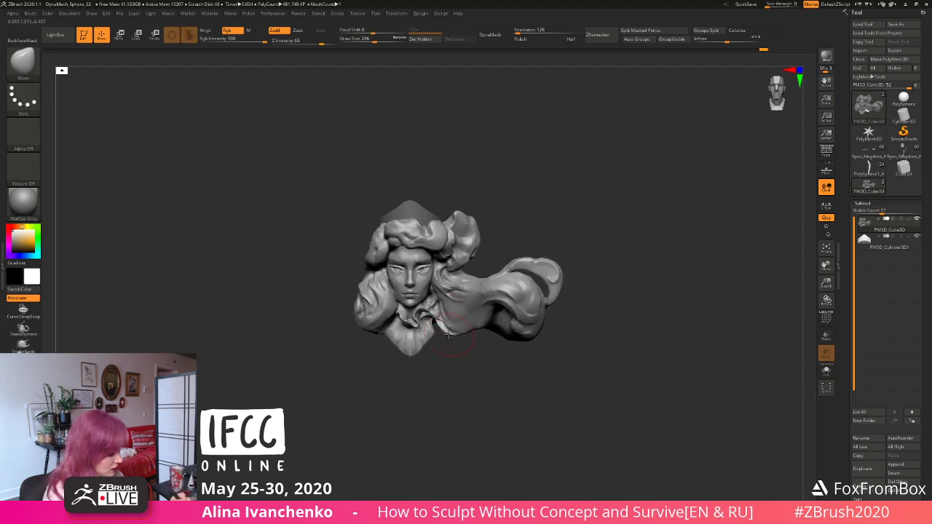
{"action": "mouse_move", "coordinate": [458, 381]}
{"action": "left_mouse_down"}
{"action": "mouse_move", "coordinate": [441, 392]}
{"action": "mouse_move", "coordinate": [449, 408]}
{"action": "mouse_move", "coordinate": [459, 387]}
{"action": "mouse_move", "coordinate": [437, 386]}
{"action": "mouse_move", "coordinate": [461, 358]}
{"action": "mouse_move", "coordinate": [487, 351]}
{"action": "left_mouse_up"}
{"action": "mouse_move", "coordinate": [517, 308]}
{"action": "left_mouse_down"}
{"action": "mouse_move", "coordinate": [599, 294]}
{"action": "mouse_move", "coordinate": [462, 162]}
{"action": "left_mouse_up"}
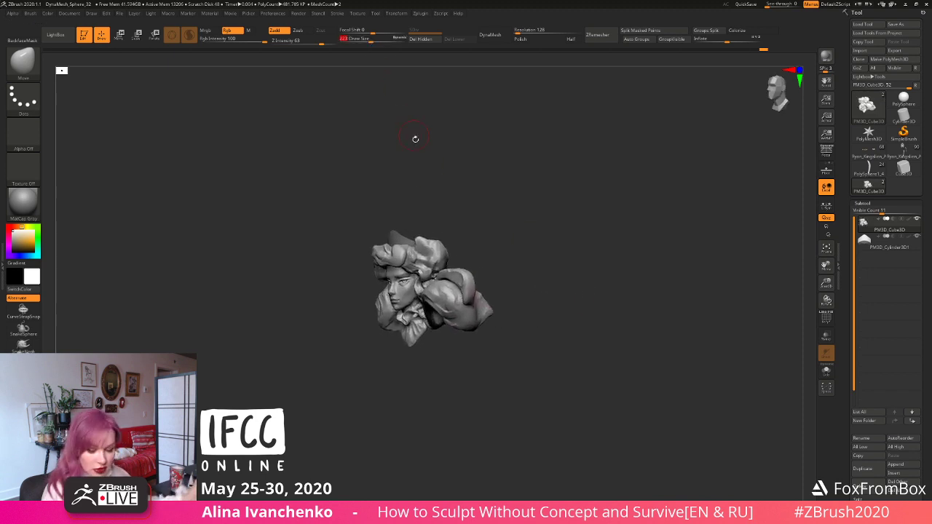
{"action": "mouse_move", "coordinate": [518, 306]}
{"action": "left_mouse_down"}
{"action": "mouse_move", "coordinate": [467, 298]}
{"action": "mouse_move", "coordinate": [520, 308]}
{"action": "mouse_move", "coordinate": [497, 295]}
{"action": "mouse_move", "coordinate": [517, 309]}
{"action": "mouse_move", "coordinate": [506, 313]}
{"action": "mouse_move", "coordinate": [547, 325]}
{"action": "mouse_move", "coordinate": [529, 314]}
{"action": "mouse_move", "coordinate": [544, 321]}
{"action": "mouse_move", "coordinate": [546, 281]}
{"action": "mouse_move", "coordinate": [598, 322]}
{"action": "mouse_move", "coordinate": [581, 331]}
{"action": "left_mouse_up"}
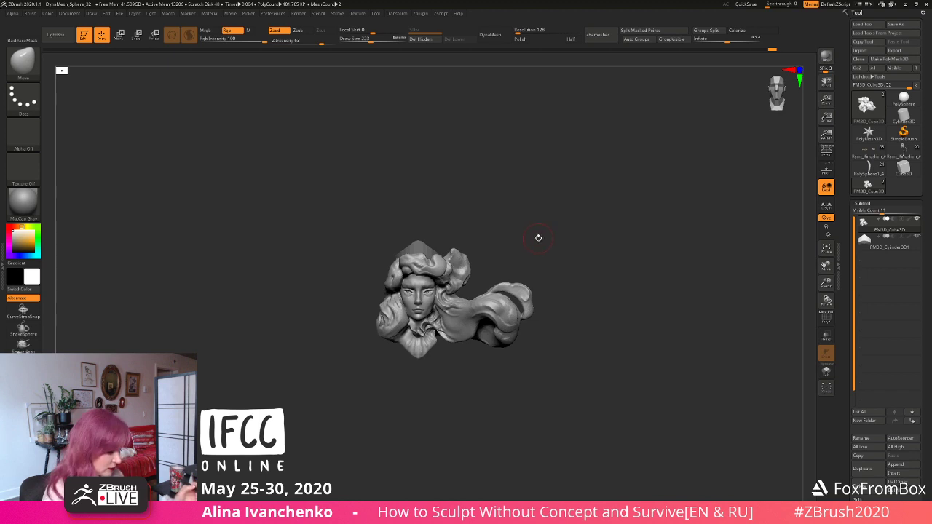
Step: Try to carve sharp grooves into the hair above the temple with the KNIFE_sharp brush, and undo the stroke
{"action": "mouse_move", "coordinate": [537, 238]}
{"action": "left_mouse_down"}
{"action": "mouse_move", "coordinate": [533, 258]}
{"action": "mouse_move", "coordinate": [552, 255]}
{"action": "mouse_move", "coordinate": [396, 298]}
{"action": "mouse_move", "coordinate": [477, 235]}
{"action": "left_mouse_up"}
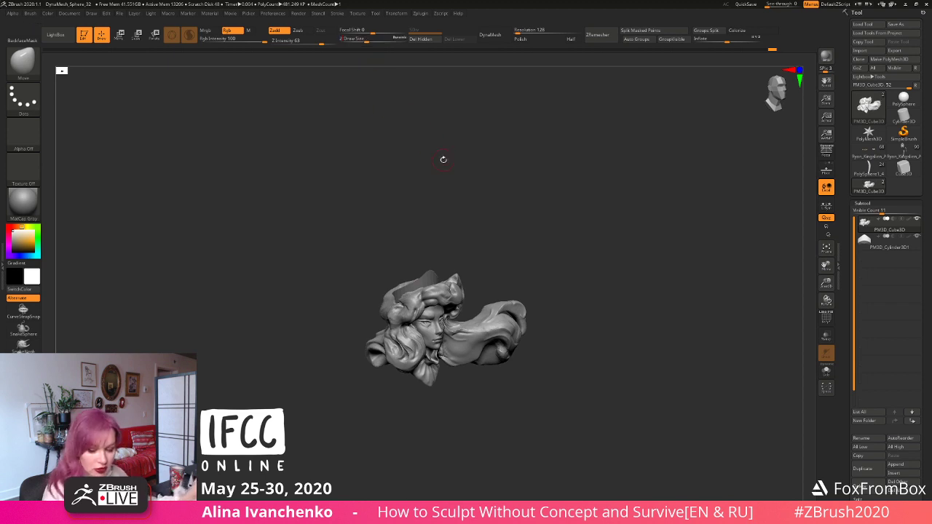
{"action": "left_click_drag", "start_coordinate": [444, 159], "coordinate": [498, 198]}
{"action": "key", "text": "b"}
{"action": "key", "text": "d"}
{"action": "key", "text": "s"}
{"action": "left_click", "coordinate": [23, 64]}
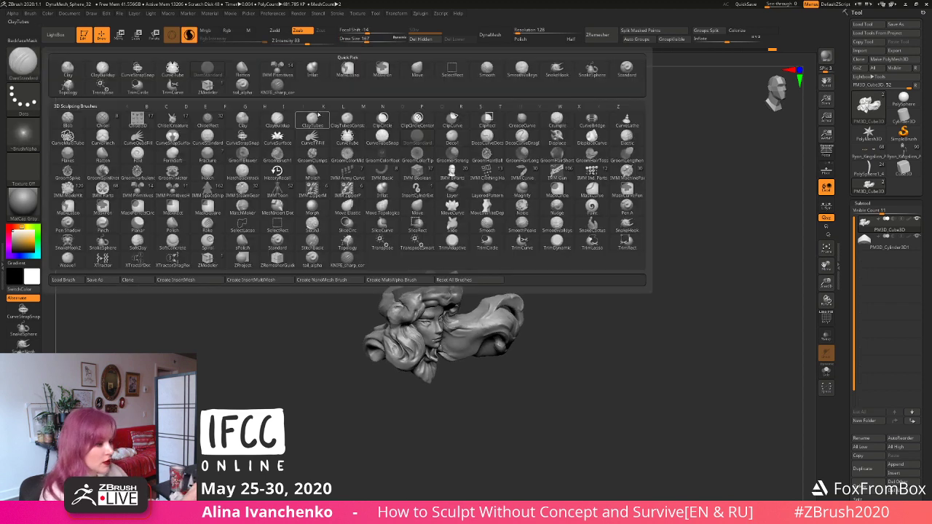
{"action": "left_click", "coordinate": [277, 86]}
{"action": "left_click_drag", "start_coordinate": [441, 177], "coordinate": [421, 292]}
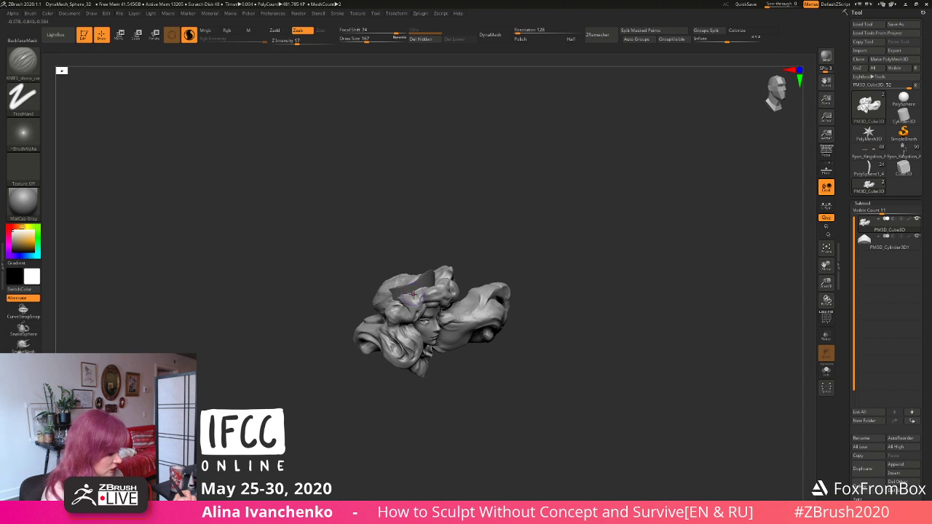
{"action": "mouse_move", "coordinate": [485, 233]}
{"action": "left_mouse_down"}
{"action": "mouse_move", "coordinate": [503, 235]}
{"action": "mouse_move", "coordinate": [503, 223]}
{"action": "mouse_move", "coordinate": [432, 299]}
{"action": "left_mouse_up"}
{"action": "left_click_drag", "start_coordinate": [466, 267], "coordinate": [463, 284]}
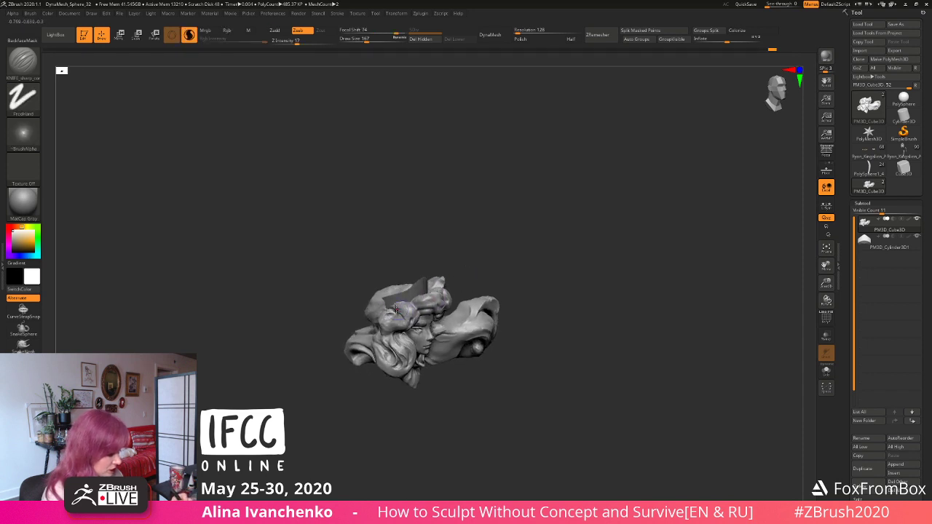
{"action": "mouse_move", "coordinate": [502, 254]}
{"action": "left_mouse_down"}
{"action": "mouse_move", "coordinate": [495, 243]}
{"action": "mouse_move", "coordinate": [488, 249]}
{"action": "mouse_move", "coordinate": [495, 244]}
{"action": "mouse_move", "coordinate": [502, 275]}
{"action": "mouse_move", "coordinate": [495, 238]}
{"action": "mouse_move", "coordinate": [474, 245]}
{"action": "mouse_move", "coordinate": [493, 255]}
{"action": "left_mouse_up"}
{"action": "key", "text": "ctrl+z"}
Step: Select the crown piece above the hair and reshape its peak with the Move brush at draw size 331
{"action": "key", "text": "b"}
{"action": "key", "text": "m"}
{"action": "key", "text": "v"}
{"action": "left_click", "coordinate": [425, 292], "text": "alt"}
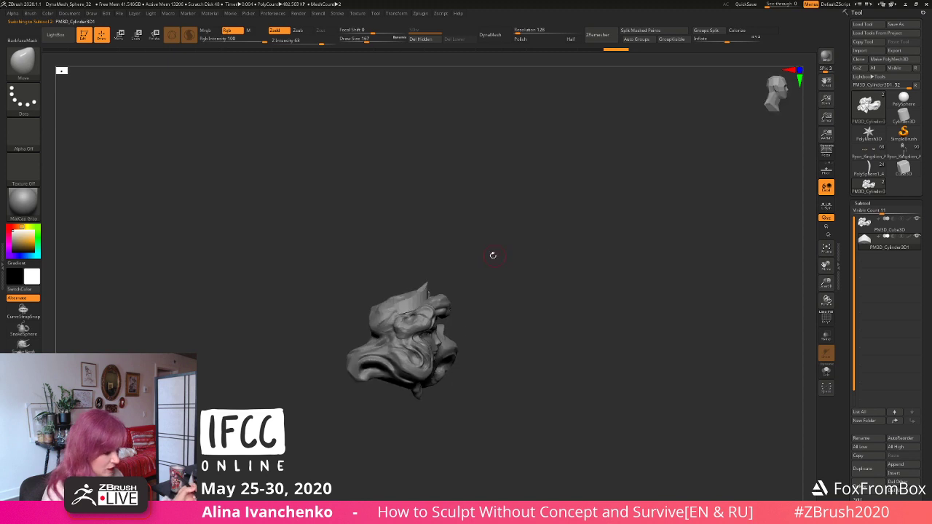
{"action": "left_click", "coordinate": [377, 40]}
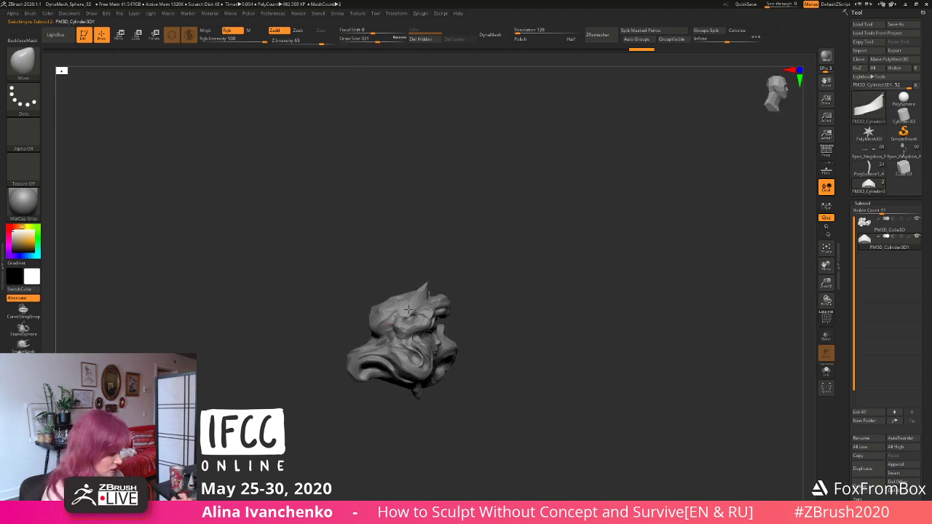
{"action": "key", "text": "ctrl"}
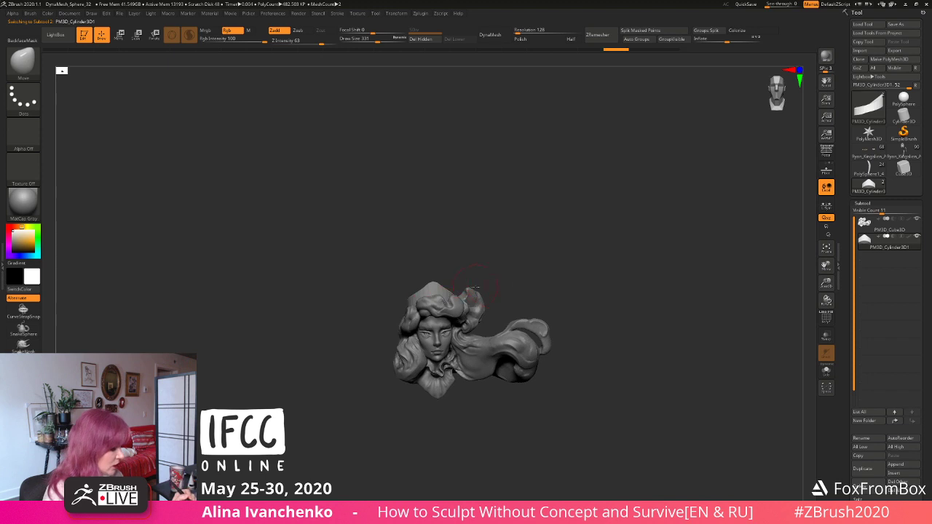
{"action": "mouse_move", "coordinate": [495, 287]}
{"action": "left_mouse_down"}
{"action": "mouse_move", "coordinate": [462, 308]}
{"action": "mouse_move", "coordinate": [468, 270]}
{"action": "mouse_move", "coordinate": [492, 279]}
{"action": "left_mouse_up"}
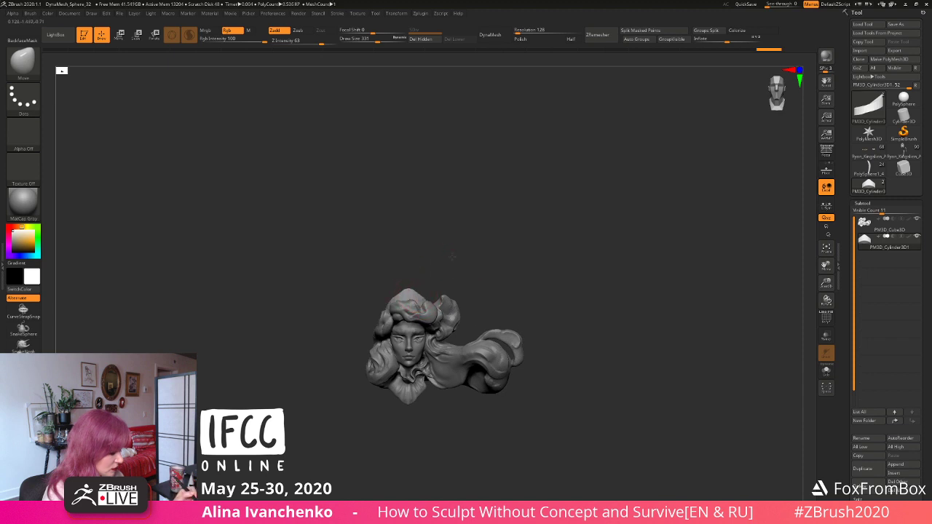
{"action": "mouse_move", "coordinate": [452, 257]}
{"action": "left_mouse_down"}
{"action": "mouse_move", "coordinate": [443, 252]}
{"action": "mouse_move", "coordinate": [443, 261]}
{"action": "left_mouse_up"}
Step: Switch back to the head subtool, mask the hair roll above the forehead, invert and clear the mask, and adjust the hair at draw size 422
{"action": "left_click", "coordinate": [408, 293], "text": "alt"}
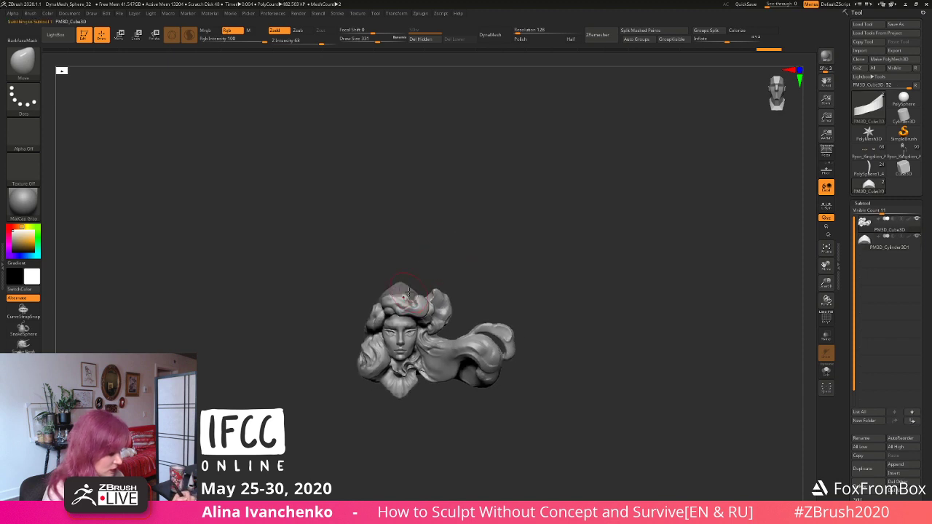
{"action": "mouse_move", "coordinate": [473, 252]}
{"action": "left_mouse_down", "text": "shift"}
{"action": "mouse_move", "coordinate": [462, 265]}
{"action": "mouse_move", "coordinate": [476, 259]}
{"action": "mouse_move", "coordinate": [430, 256]}
{"action": "mouse_move", "coordinate": [435, 273]}
{"action": "left_mouse_up", "text": "shift"}
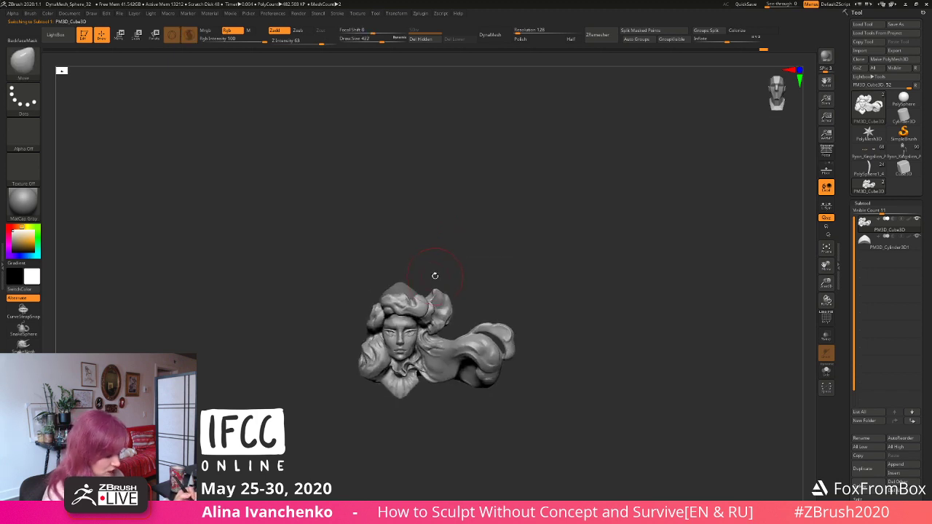
{"action": "key", "text": "ctrl"}
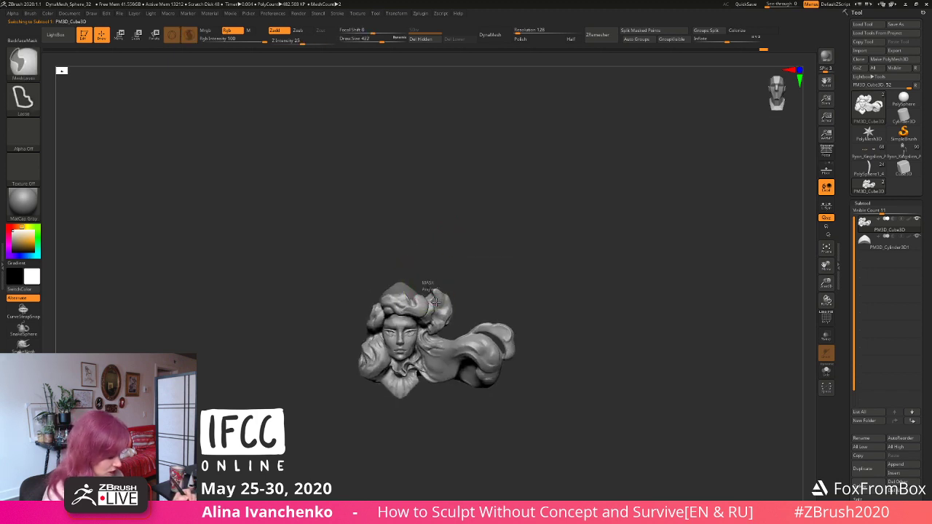
{"action": "left_click_drag", "start_coordinate": [380, 306], "coordinate": [382, 304], "text": "ctrl"}
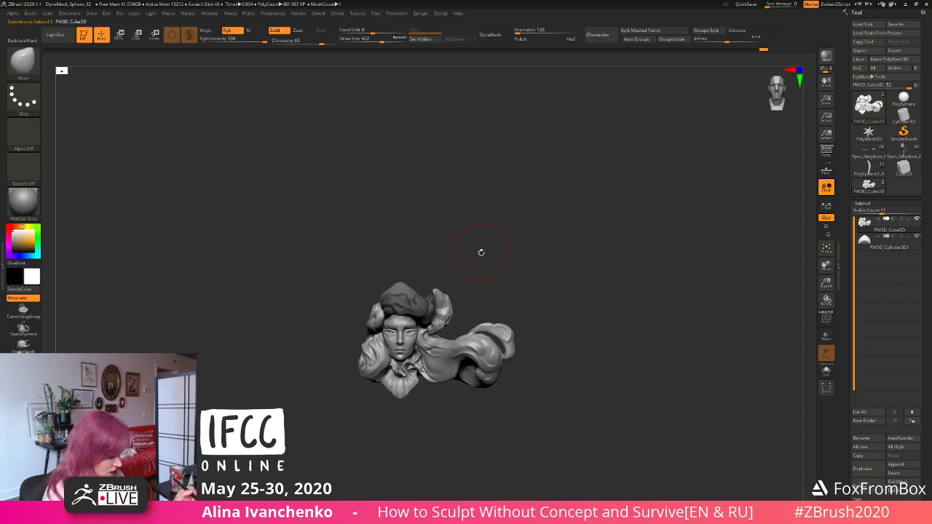
{"action": "left_click", "coordinate": [481, 252], "text": "ctrl"}
{"action": "left_click_drag", "start_coordinate": [472, 266], "coordinate": [467, 268], "text": "ctrl"}
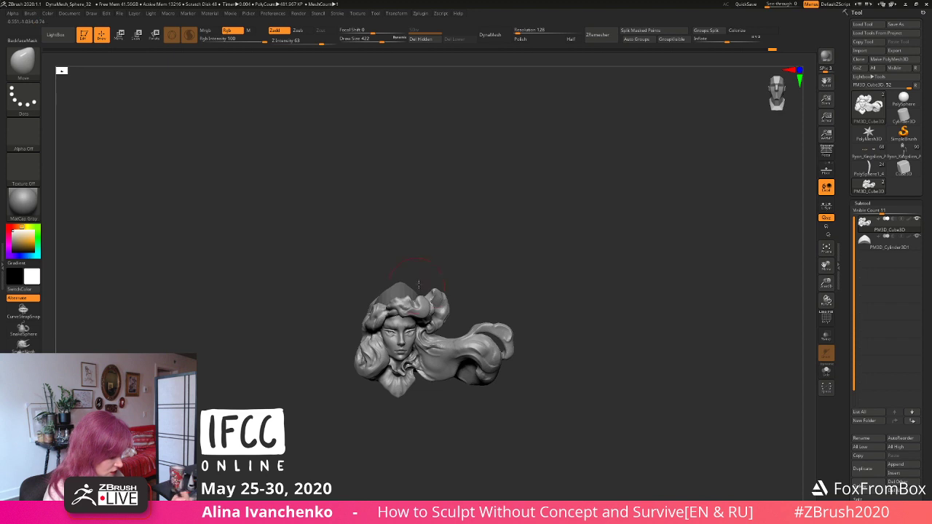
Step: Build up the hair above the forehead with the ClayBuildup brush at draw size 268
{"action": "mouse_move", "coordinate": [477, 261]}
{"action": "left_mouse_down"}
{"action": "mouse_move", "coordinate": [485, 269]}
{"action": "mouse_move", "coordinate": [461, 255]}
{"action": "mouse_move", "coordinate": [476, 298]}
{"action": "mouse_move", "coordinate": [437, 271]}
{"action": "mouse_move", "coordinate": [421, 300]}
{"action": "mouse_move", "coordinate": [474, 254]}
{"action": "mouse_move", "coordinate": [470, 271]}
{"action": "mouse_move", "coordinate": [395, 302]}
{"action": "left_mouse_up"}
{"action": "key", "text": "b"}
{"action": "key", "text": "c"}
{"action": "key", "text": "b"}
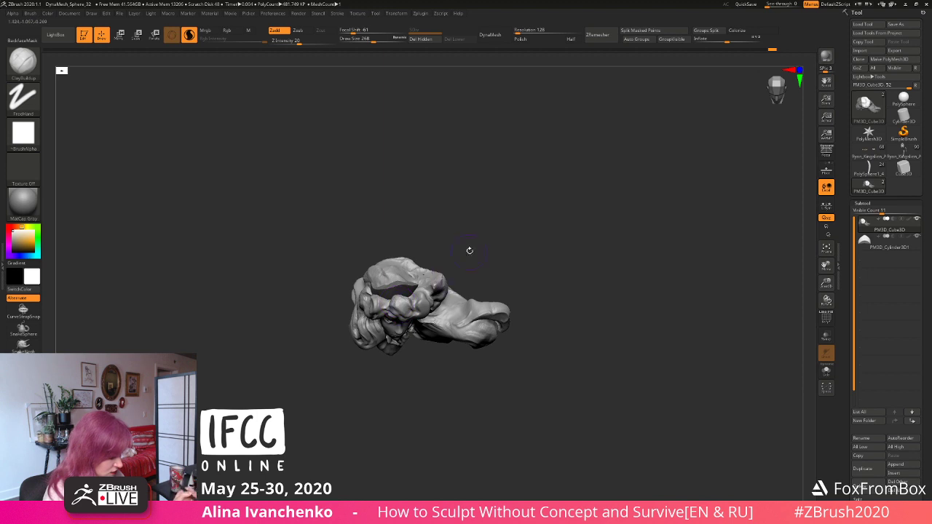
{"action": "left_click_drag", "start_coordinate": [470, 250], "coordinate": [456, 237], "text": "shift"}
{"action": "left_click_drag", "start_coordinate": [449, 272], "coordinate": [449, 282]}
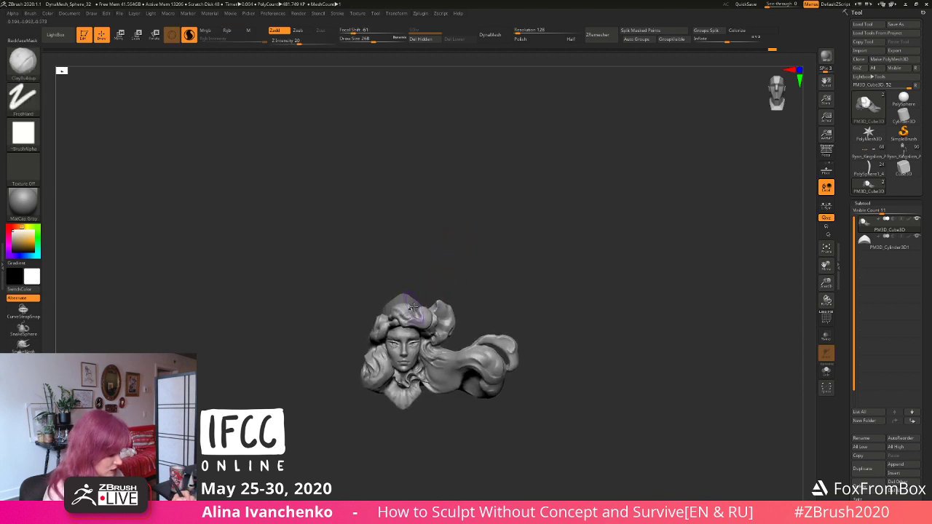
Step: Mask the hair roll above the forehead, invert the mask to adjust the roll with the Move brush, and clear the mask
{"action": "key", "text": "ctrl"}
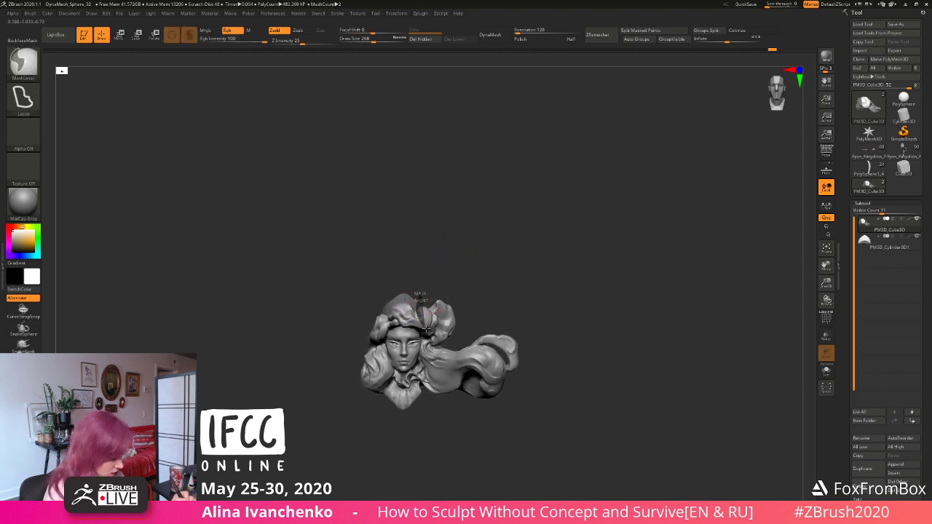
{"action": "left_click_drag", "start_coordinate": [426, 329], "coordinate": [401, 315], "text": "ctrl"}
{"action": "left_click", "coordinate": [420, 293], "text": "ctrl"}
{"action": "key", "text": "b"}
{"action": "key", "text": "m"}
{"action": "key", "text": "v"}
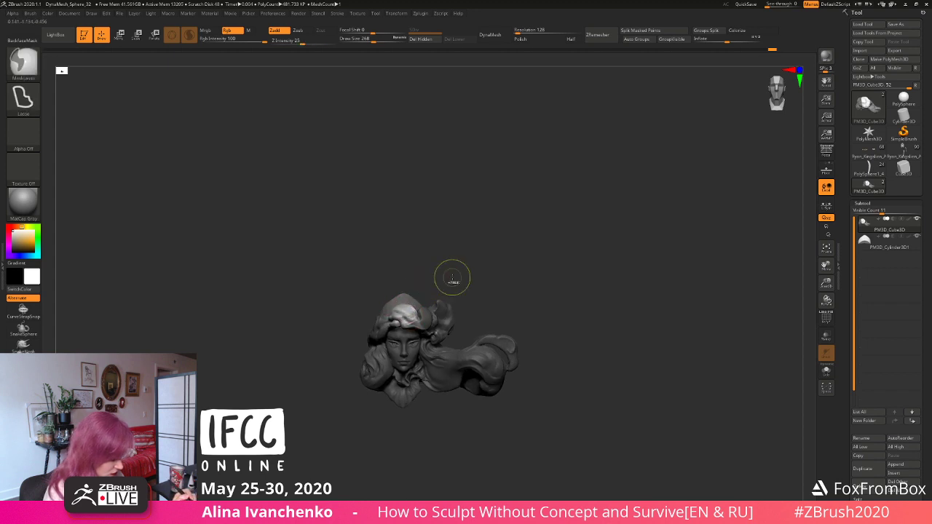
{"action": "left_click_drag", "start_coordinate": [452, 279], "coordinate": [441, 290], "text": "ctrl"}
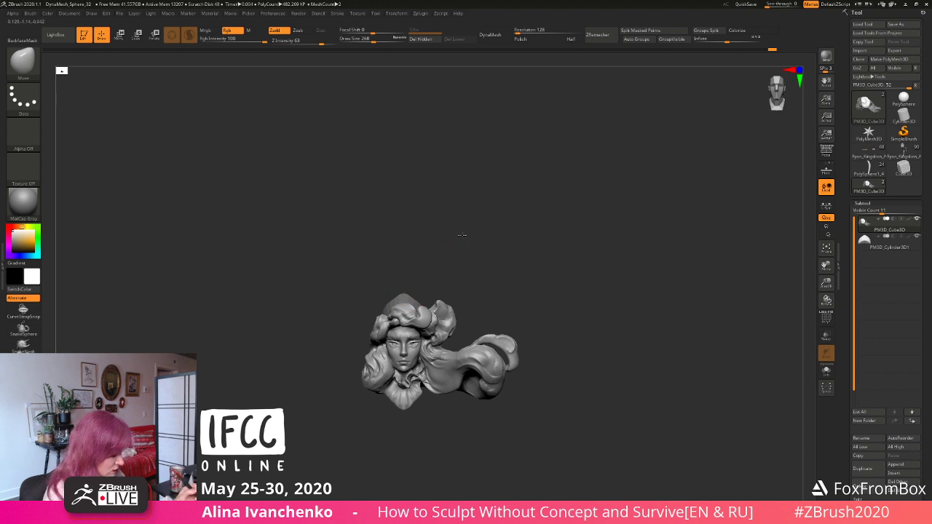
Step: Isolate the front hair roll with an inverted lasso mask from a three-quarter view and reshape it with the Move brush
{"action": "mouse_move", "coordinate": [462, 235]}
{"action": "left_mouse_down"}
{"action": "mouse_move", "coordinate": [455, 197]}
{"action": "mouse_move", "coordinate": [466, 223]}
{"action": "mouse_move", "coordinate": [452, 233]}
{"action": "mouse_move", "coordinate": [480, 232]}
{"action": "mouse_move", "coordinate": [441, 240]}
{"action": "left_mouse_up"}
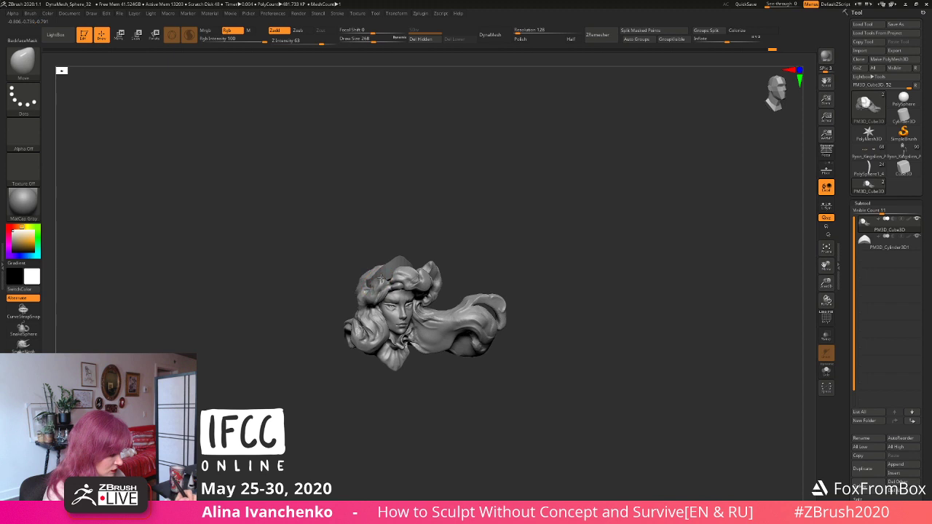
{"action": "mouse_move", "coordinate": [414, 237]}
{"action": "left_mouse_down"}
{"action": "mouse_move", "coordinate": [398, 237]}
{"action": "mouse_move", "coordinate": [407, 235]}
{"action": "left_mouse_up"}
{"action": "left_click_drag", "start_coordinate": [397, 280], "coordinate": [420, 269], "text": "ctrl"}
{"action": "left_click", "coordinate": [413, 238], "text": "ctrl"}
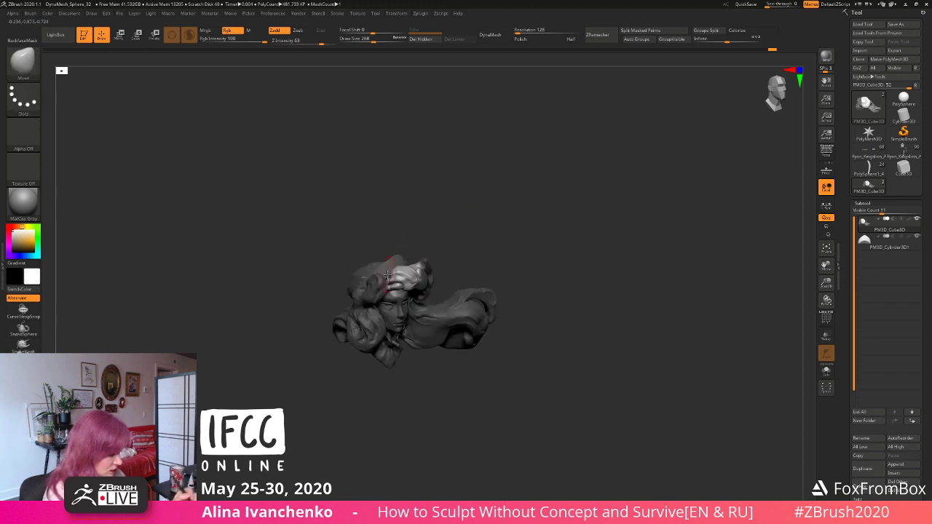
{"action": "mouse_move", "coordinate": [465, 226]}
{"action": "left_mouse_down"}
{"action": "mouse_move", "coordinate": [439, 238]}
{"action": "mouse_move", "coordinate": [452, 252]}
{"action": "mouse_move", "coordinate": [456, 229]}
{"action": "mouse_move", "coordinate": [480, 273]}
{"action": "mouse_move", "coordinate": [461, 262]}
{"action": "left_mouse_up"}
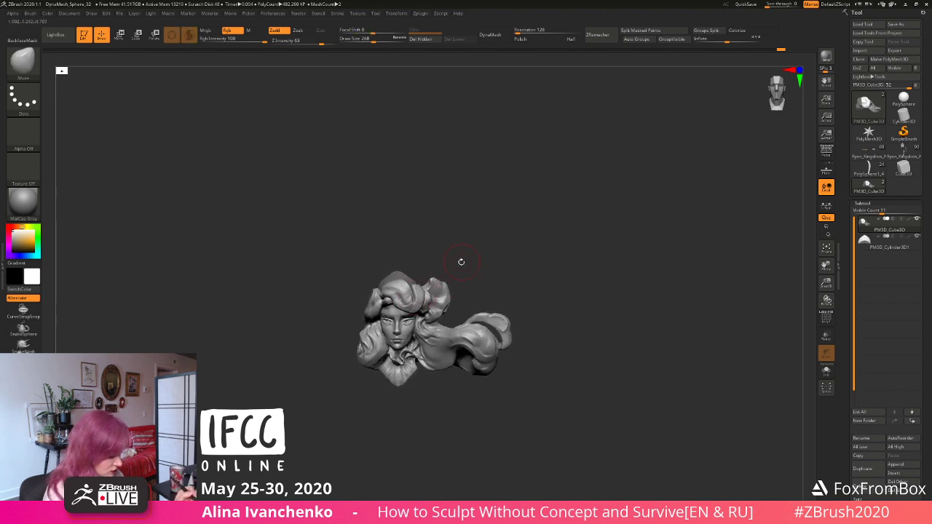
Step: Adjust the top of the front hair roll with the Move brush at draw size 311
{"action": "left_click", "coordinate": [377, 39]}
{"action": "left_click_drag", "start_coordinate": [406, 276], "coordinate": [409, 285]}
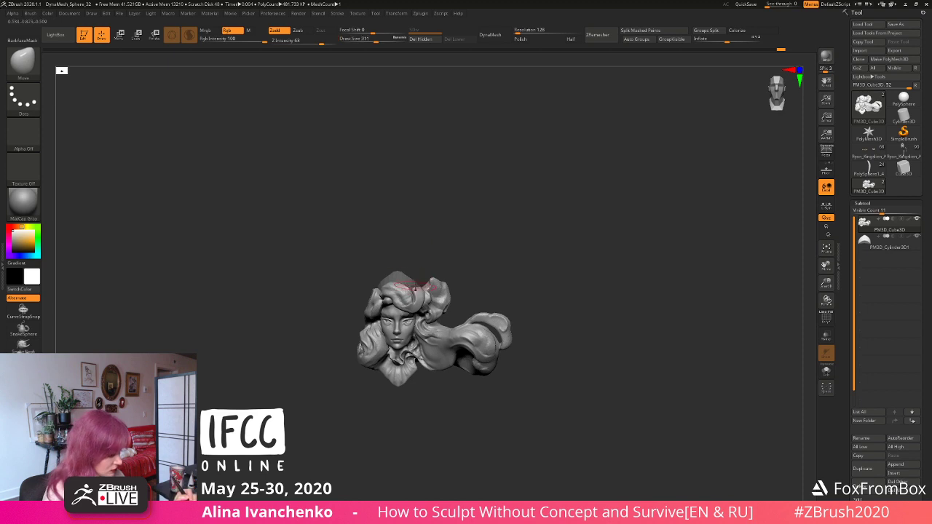
{"action": "key", "text": "ctrl"}
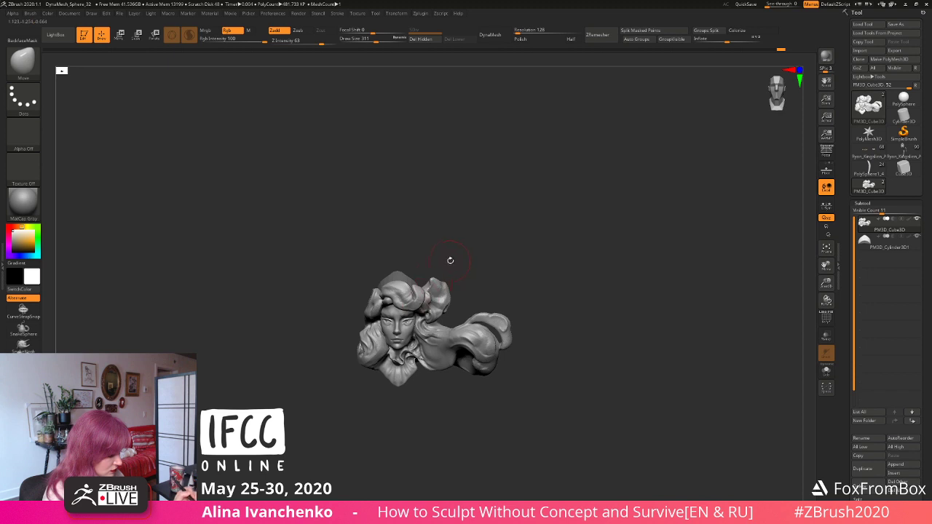
{"action": "mouse_move", "coordinate": [450, 260]}
{"action": "left_mouse_down"}
{"action": "mouse_move", "coordinate": [438, 261]}
{"action": "mouse_move", "coordinate": [461, 262]}
{"action": "mouse_move", "coordinate": [447, 278]}
{"action": "mouse_move", "coordinate": [462, 269]}
{"action": "mouse_move", "coordinate": [457, 257]}
{"action": "mouse_move", "coordinate": [470, 260]}
{"action": "mouse_move", "coordinate": [462, 236]}
{"action": "mouse_move", "coordinate": [473, 230]}
{"action": "mouse_move", "coordinate": [420, 277]}
{"action": "left_mouse_up"}
Step: Add volume to the hair around the crown with the ClayBuildup brush at draw size 158
{"action": "left_click", "coordinate": [366, 40]}
{"action": "key", "text": "b"}
{"action": "key", "text": "c"}
{"action": "key", "text": "b"}
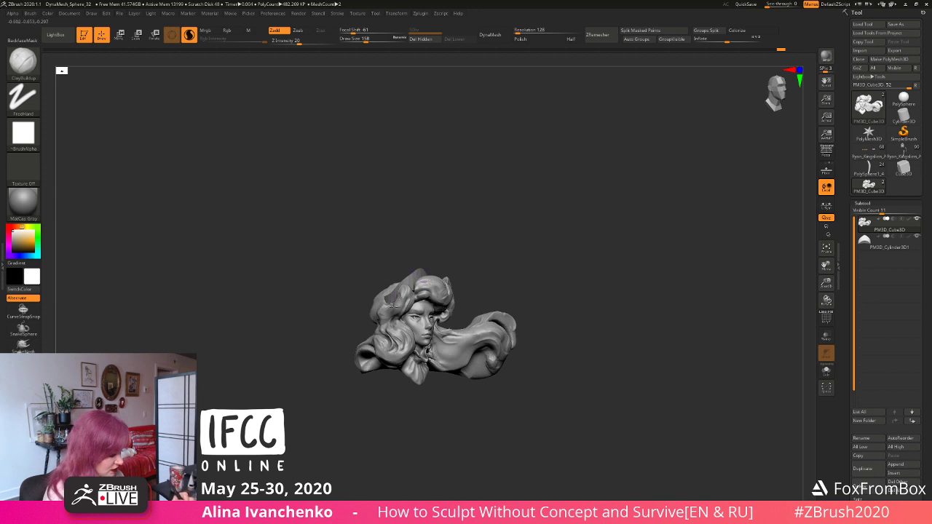
{"action": "mouse_move", "coordinate": [464, 247]}
{"action": "left_mouse_down"}
{"action": "mouse_move", "coordinate": [479, 242]}
{"action": "mouse_move", "coordinate": [392, 309]}
{"action": "mouse_move", "coordinate": [462, 233]}
{"action": "mouse_move", "coordinate": [470, 244]}
{"action": "mouse_move", "coordinate": [443, 266]}
{"action": "mouse_move", "coordinate": [460, 256]}
{"action": "mouse_move", "coordinate": [491, 265]}
{"action": "mouse_move", "coordinate": [479, 273]}
{"action": "left_mouse_up"}
{"action": "left_click_drag", "start_coordinate": [479, 272], "coordinate": [475, 252]}
Step: Select the crown piece, try to build up its upper edge with the ClayBuildup brush, and undo the strokes
{"action": "left_click", "coordinate": [412, 290], "text": "alt"}
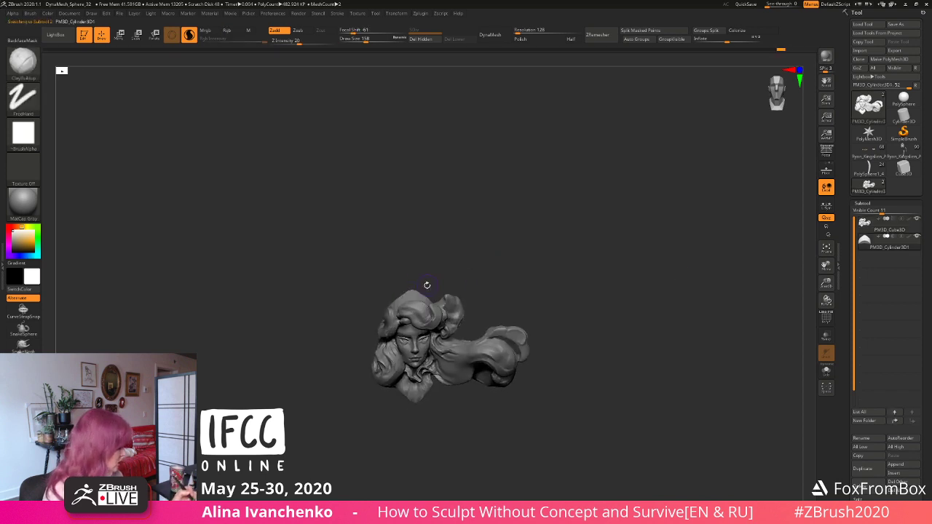
{"action": "left_click_drag", "start_coordinate": [427, 285], "coordinate": [431, 284], "text": "alt"}
{"action": "left_click_drag", "start_coordinate": [476, 246], "coordinate": [461, 217], "text": "alt"}
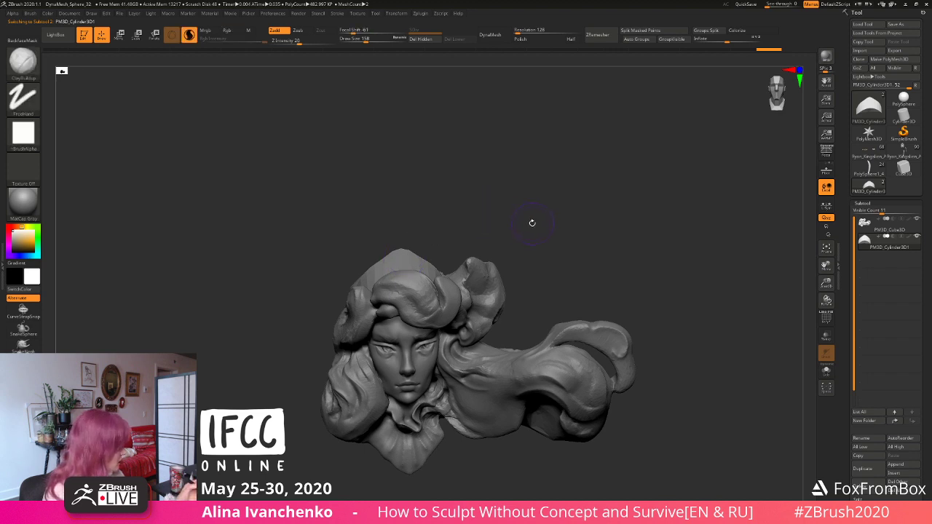
{"action": "left_click_drag", "start_coordinate": [531, 223], "coordinate": [477, 243], "text": "ctrl"}
{"action": "mouse_move", "coordinate": [446, 262]}
{"action": "left_mouse_down"}
{"action": "mouse_move", "coordinate": [415, 258]}
{"action": "mouse_move", "coordinate": [427, 245]}
{"action": "left_mouse_up"}
{"action": "key", "text": "ctrl+z"}
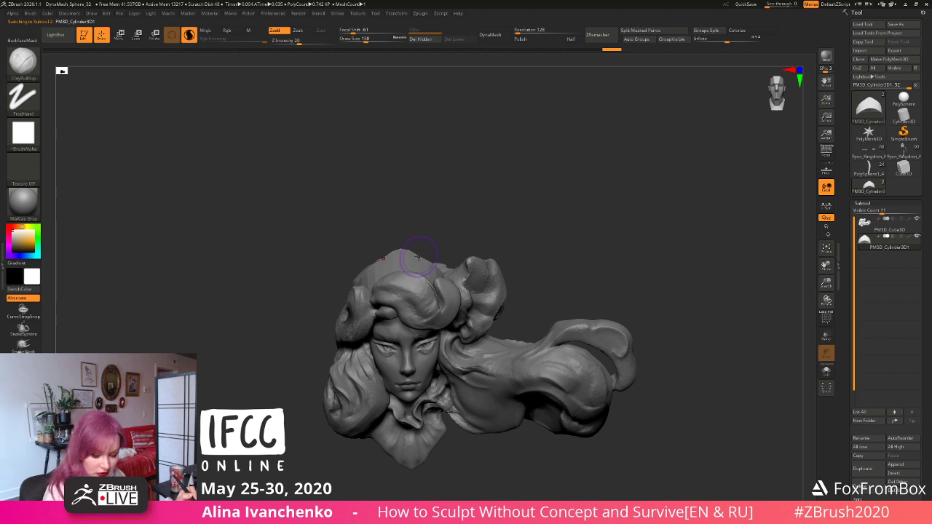
{"action": "left_click_drag", "start_coordinate": [447, 227], "coordinate": [437, 303]}
{"action": "key", "text": "ctrl+z"}
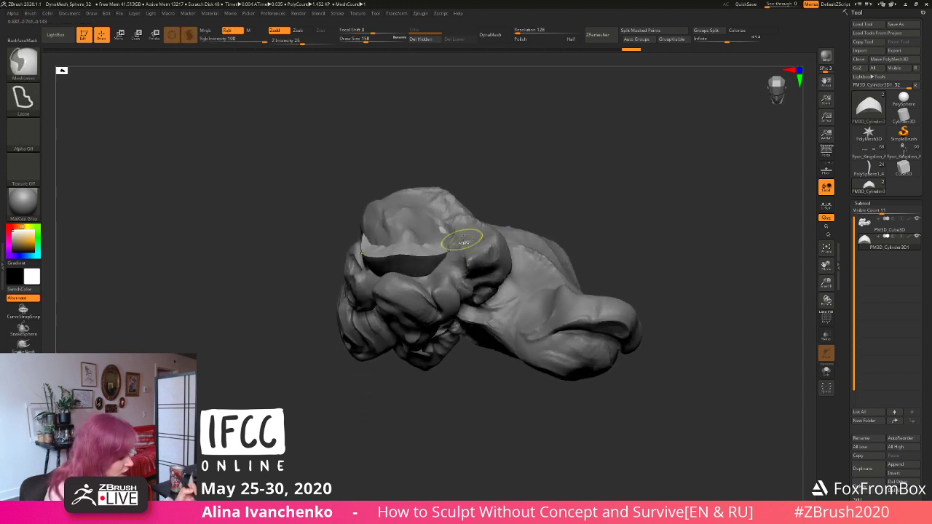
{"action": "mouse_move", "coordinate": [495, 207]}
{"action": "left_mouse_down"}
{"action": "mouse_move", "coordinate": [511, 146]}
{"action": "mouse_move", "coordinate": [493, 181]}
{"action": "left_mouse_up"}
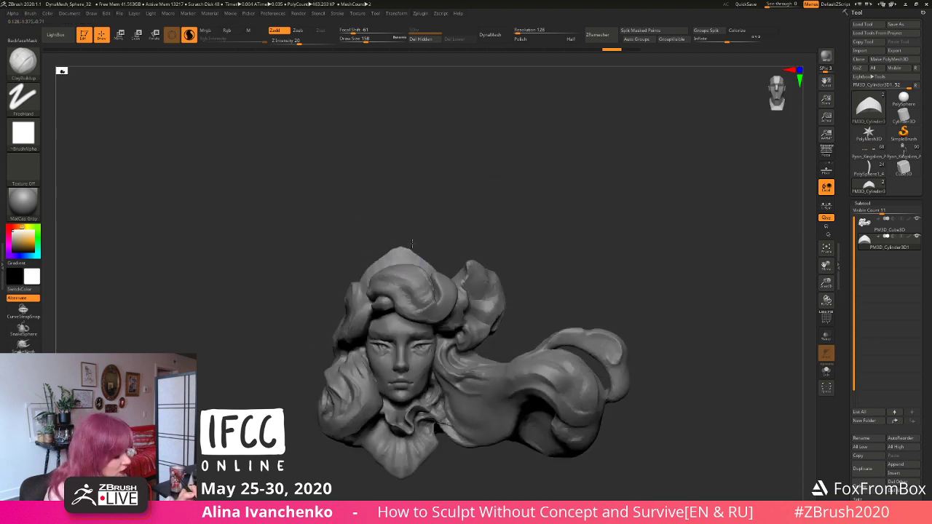
Step: Reshape the crown piece's outline with the Move brush at draw size 158, working from the front and from above
{"action": "key", "text": "b"}
{"action": "key", "text": "m"}
{"action": "key", "text": "v"}
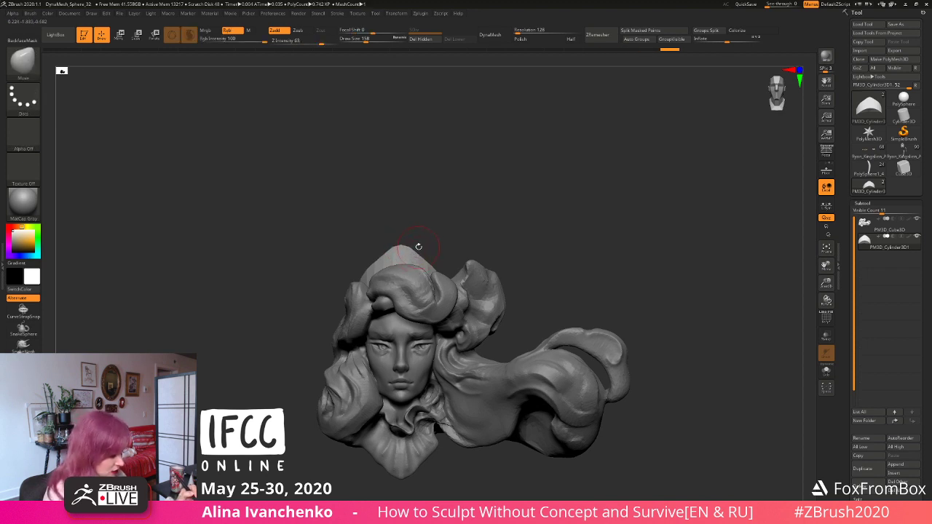
{"action": "mouse_move", "coordinate": [453, 199]}
{"action": "left_mouse_down"}
{"action": "mouse_move", "coordinate": [457, 218]}
{"action": "mouse_move", "coordinate": [436, 237]}
{"action": "mouse_move", "coordinate": [436, 251]}
{"action": "mouse_move", "coordinate": [439, 225]}
{"action": "mouse_move", "coordinate": [423, 241]}
{"action": "mouse_move", "coordinate": [434, 232]}
{"action": "mouse_move", "coordinate": [435, 265]}
{"action": "left_mouse_up"}
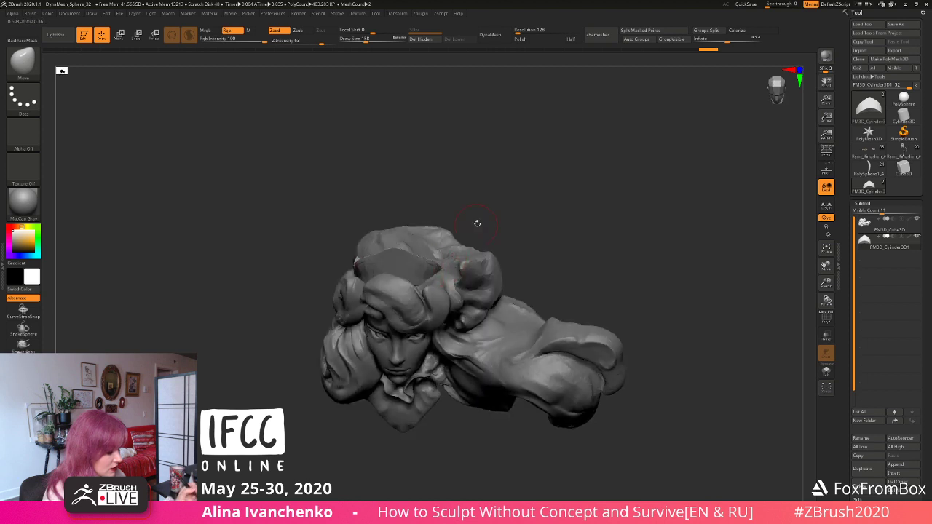
{"action": "left_click_drag", "start_coordinate": [477, 223], "coordinate": [422, 236]}
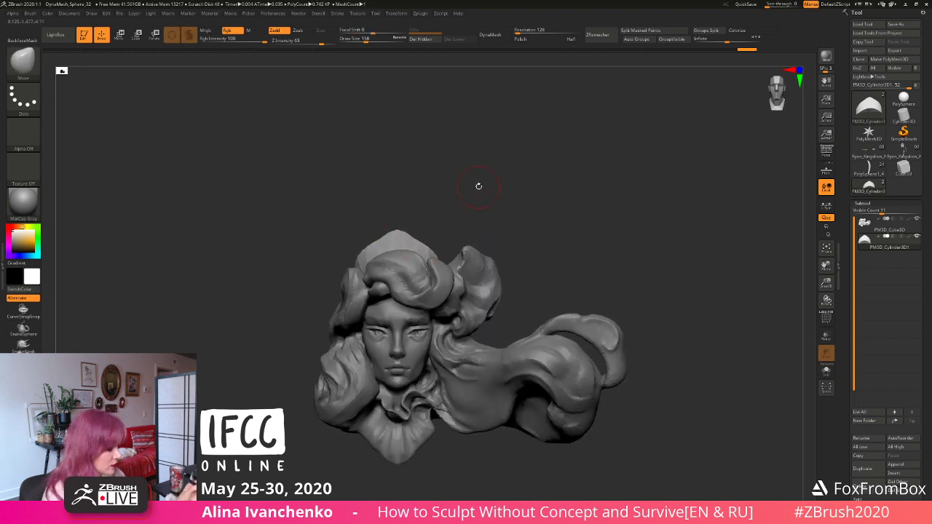
{"action": "mouse_move", "coordinate": [478, 186]}
{"action": "left_mouse_down"}
{"action": "mouse_move", "coordinate": [434, 212]}
{"action": "mouse_move", "coordinate": [437, 202]}
{"action": "mouse_move", "coordinate": [466, 210]}
{"action": "mouse_move", "coordinate": [447, 218]}
{"action": "mouse_move", "coordinate": [447, 247]}
{"action": "mouse_move", "coordinate": [449, 204]}
{"action": "mouse_move", "coordinate": [442, 200]}
{"action": "mouse_move", "coordinate": [436, 243]}
{"action": "mouse_move", "coordinate": [431, 191]}
{"action": "left_mouse_up"}
Step: Subdivide the crown piece, delete its lower subdivision levels, and smooth its peak with a smaller brush
{"action": "key", "text": "ctrl+d"}
{"action": "mouse_move", "coordinate": [410, 241]}
{"action": "left_mouse_down", "text": "shift"}
{"action": "mouse_move", "coordinate": [427, 217]}
{"action": "mouse_move", "coordinate": [418, 180]}
{"action": "mouse_move", "coordinate": [423, 244]}
{"action": "left_mouse_up", "text": "shift"}
{"action": "left_click", "coordinate": [463, 40]}
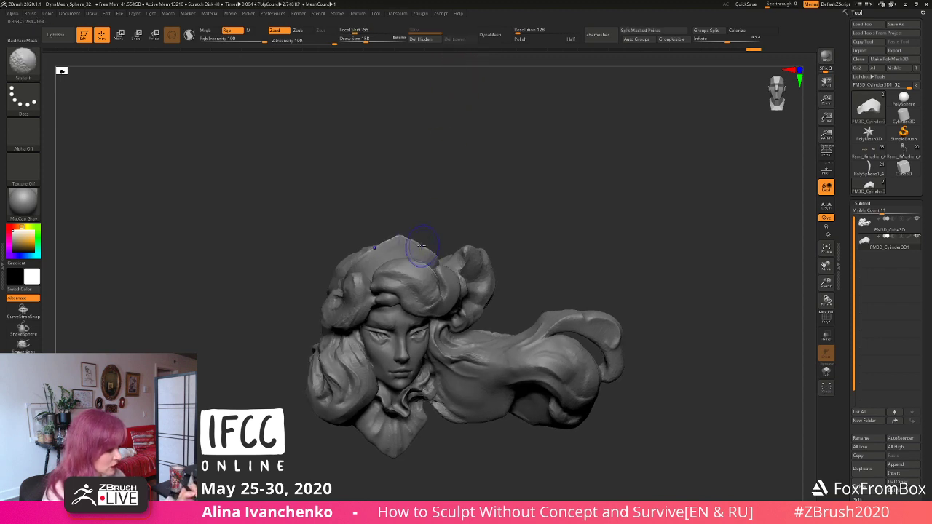
{"action": "left_click", "coordinate": [358, 39]}
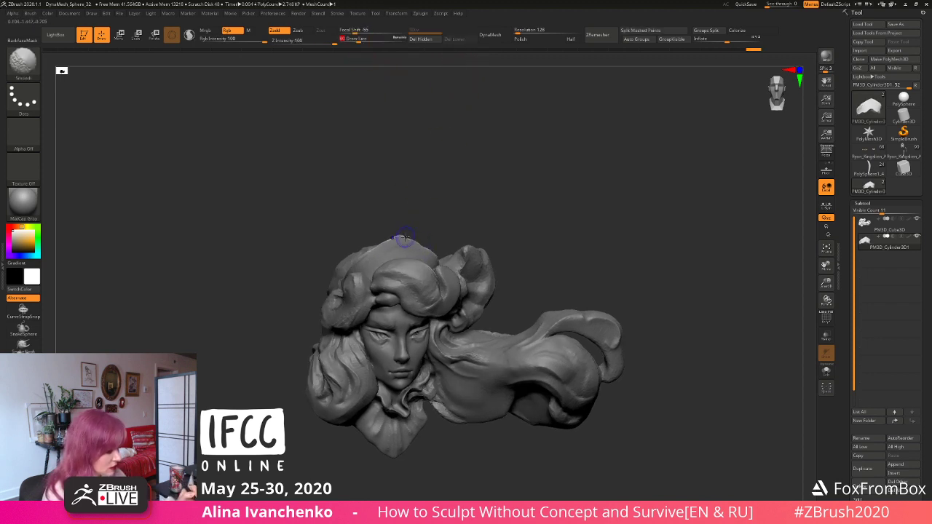
{"action": "mouse_move", "coordinate": [399, 237]}
{"action": "left_mouse_down", "text": "shift"}
{"action": "mouse_move", "coordinate": [417, 247]}
{"action": "mouse_move", "coordinate": [452, 227]}
{"action": "mouse_move", "coordinate": [442, 245]}
{"action": "mouse_move", "coordinate": [396, 249]}
{"action": "left_mouse_up", "text": "shift"}
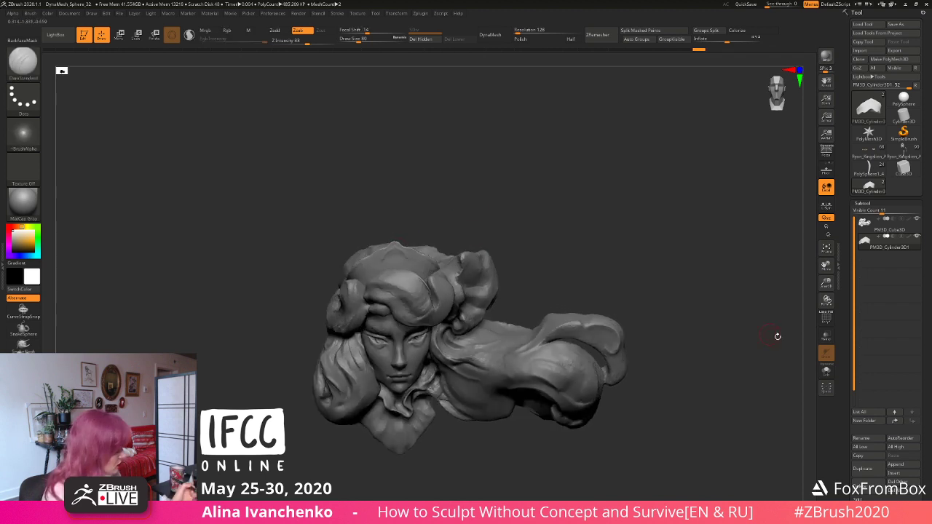
Step: Isolate the crown piece, enable Sculptris Pro, and carve curved vertical grooves into its front with DamStandard at draw size 80
{"action": "left_click", "coordinate": [826, 370]}
{"action": "left_click", "coordinate": [189, 35]}
{"action": "mouse_move", "coordinate": [408, 225]}
{"action": "left_mouse_down"}
{"action": "mouse_move", "coordinate": [429, 228]}
{"action": "mouse_move", "coordinate": [406, 264]}
{"action": "mouse_move", "coordinate": [434, 249]}
{"action": "left_mouse_up"}
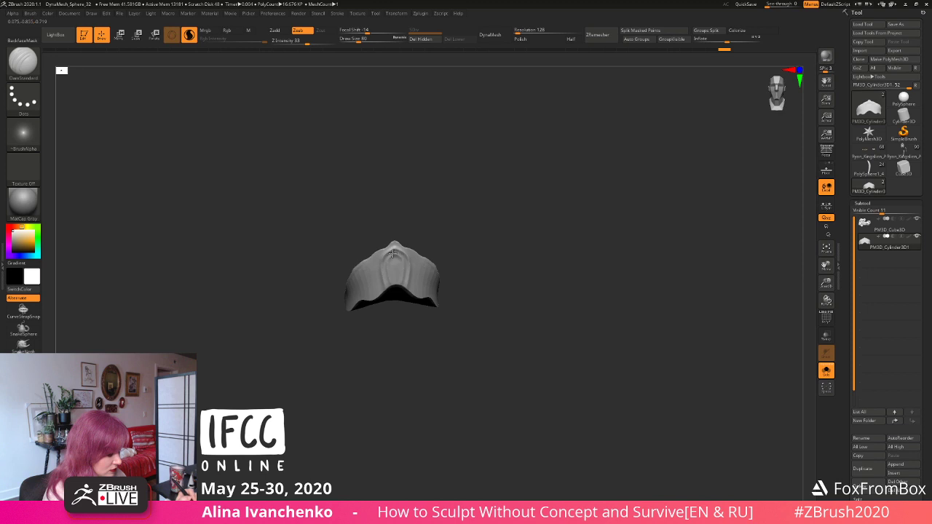
{"action": "left_click_drag", "start_coordinate": [412, 279], "coordinate": [418, 298]}
{"action": "mouse_move", "coordinate": [424, 265]}
{"action": "left_mouse_down"}
{"action": "mouse_move", "coordinate": [425, 294]}
{"action": "mouse_move", "coordinate": [425, 280]}
{"action": "left_mouse_up"}
Step: Build up and smooth the ridges between the crown's grooves with ClayBuildup at draw size 80, and show the whole bust again
{"action": "key", "text": "b"}
{"action": "key", "text": "c"}
{"action": "key", "text": "b"}
{"action": "left_click_drag", "start_coordinate": [426, 269], "coordinate": [429, 283], "text": "shift"}
{"action": "left_click_drag", "start_coordinate": [431, 248], "coordinate": [444, 245]}
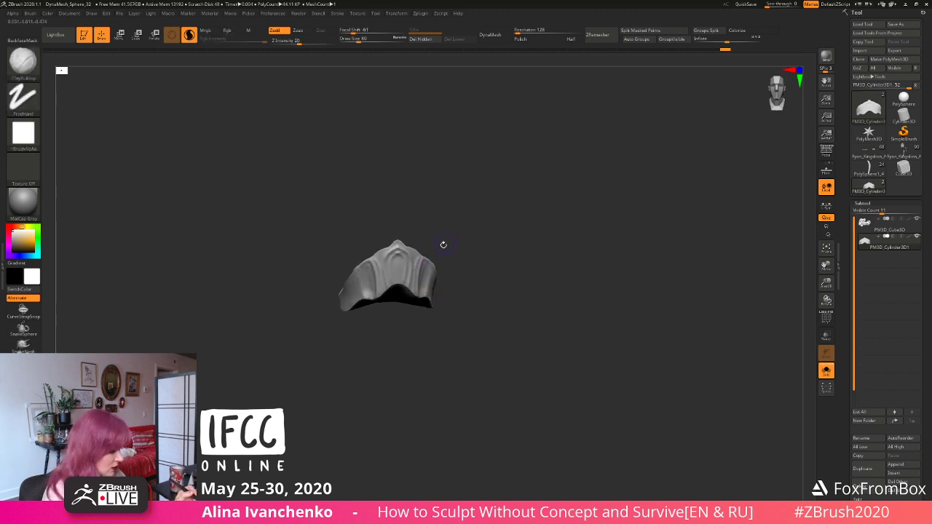
{"action": "mouse_move", "coordinate": [398, 277]}
{"action": "left_mouse_down"}
{"action": "mouse_move", "coordinate": [399, 265]}
{"action": "mouse_move", "coordinate": [400, 279]}
{"action": "left_mouse_up"}
{"action": "mouse_move", "coordinate": [475, 239]}
{"action": "left_mouse_down"}
{"action": "mouse_move", "coordinate": [433, 266]}
{"action": "mouse_move", "coordinate": [440, 288]}
{"action": "mouse_move", "coordinate": [485, 248]}
{"action": "left_mouse_up"}
{"action": "left_click", "coordinate": [826, 370]}
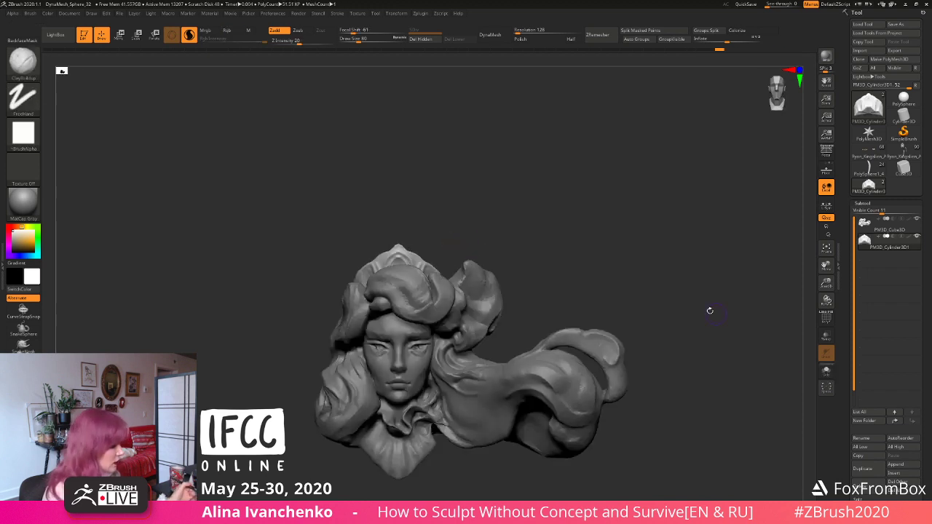
Step: Carve grooves into the side of the crown with the DamStandard brush at draw size 80
{"action": "mouse_move", "coordinate": [509, 217]}
{"action": "left_mouse_down", "text": "alt"}
{"action": "mouse_move", "coordinate": [479, 203]}
{"action": "mouse_move", "coordinate": [421, 308]}
{"action": "left_mouse_up", "text": "alt"}
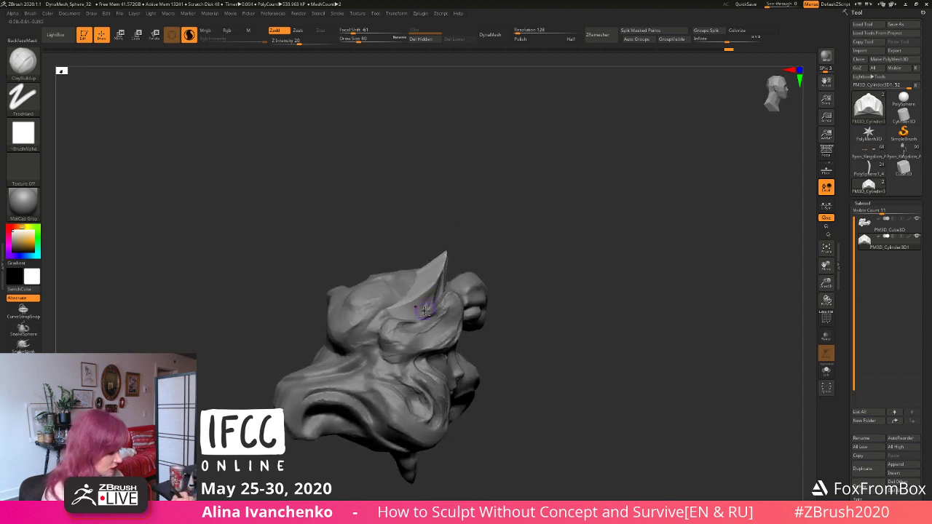
{"action": "mouse_move", "coordinate": [497, 259]}
{"action": "left_mouse_down"}
{"action": "mouse_move", "coordinate": [528, 231]}
{"action": "mouse_move", "coordinate": [510, 246]}
{"action": "mouse_move", "coordinate": [481, 240]}
{"action": "mouse_move", "coordinate": [414, 309]}
{"action": "mouse_move", "coordinate": [501, 244]}
{"action": "mouse_move", "coordinate": [487, 245]}
{"action": "mouse_move", "coordinate": [504, 246]}
{"action": "left_mouse_up"}
{"action": "key", "text": "b"}
{"action": "key", "text": "d"}
{"action": "key", "text": "s"}
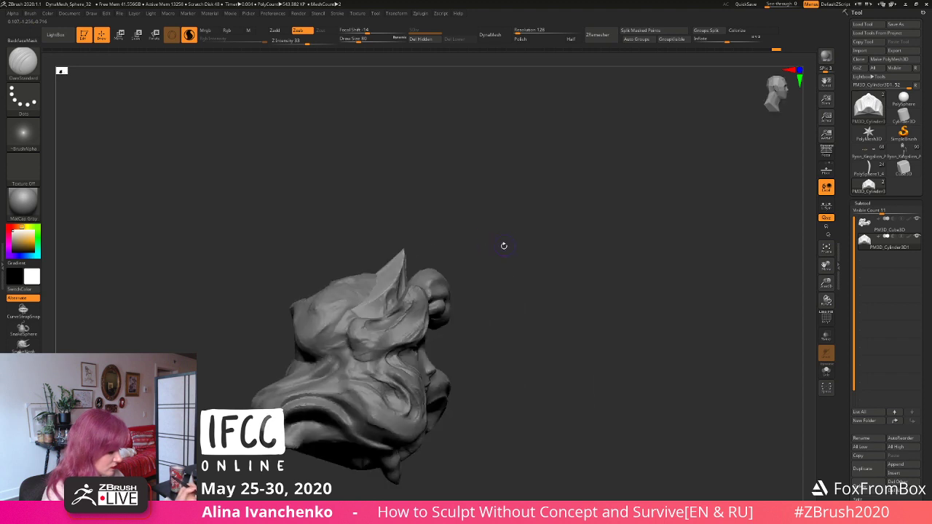
{"action": "left_click_drag", "start_coordinate": [379, 315], "coordinate": [374, 305]}
{"action": "left_click_drag", "start_coordinate": [457, 262], "coordinate": [468, 252], "text": "shift"}
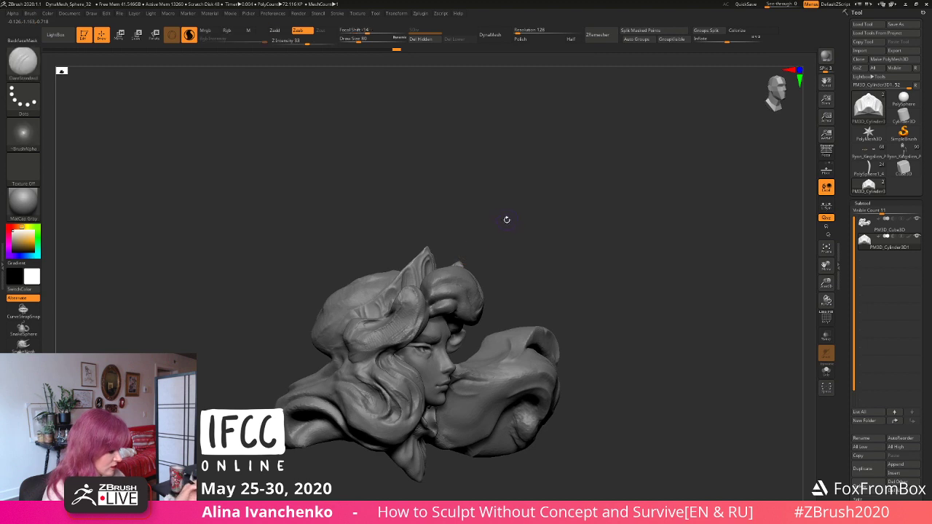
Step: Thicken the side of the crown where it meets the hair with the ClayBuildup brush
{"action": "key", "text": "b"}
{"action": "key", "text": "c"}
{"action": "key", "text": "b"}
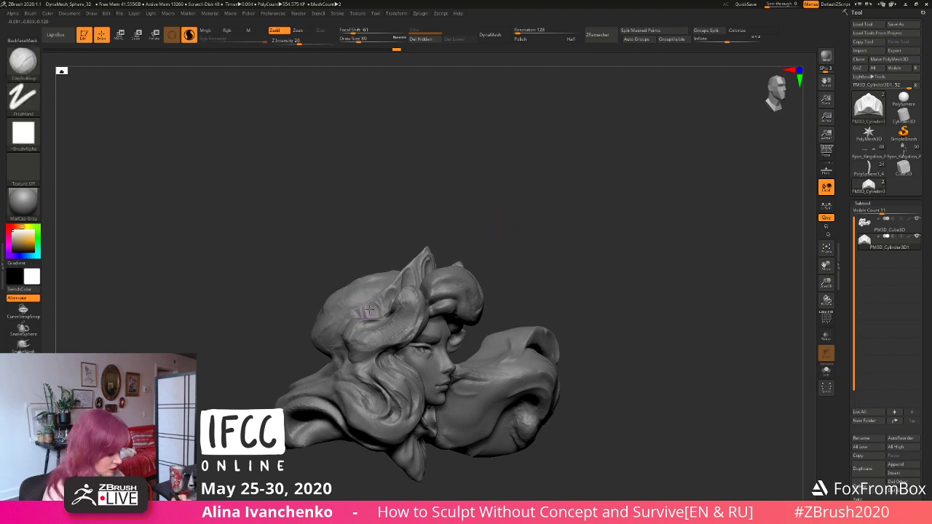
{"action": "mouse_move", "coordinate": [466, 233]}
{"action": "left_mouse_down"}
{"action": "mouse_move", "coordinate": [499, 223]}
{"action": "mouse_move", "coordinate": [489, 220]}
{"action": "mouse_move", "coordinate": [494, 247]}
{"action": "left_mouse_up"}
Step: Reshape the crown's side end against the hair with the Move brush at draw size 177
{"action": "key", "text": "b"}
{"action": "key", "text": "m"}
{"action": "key", "text": "v"}
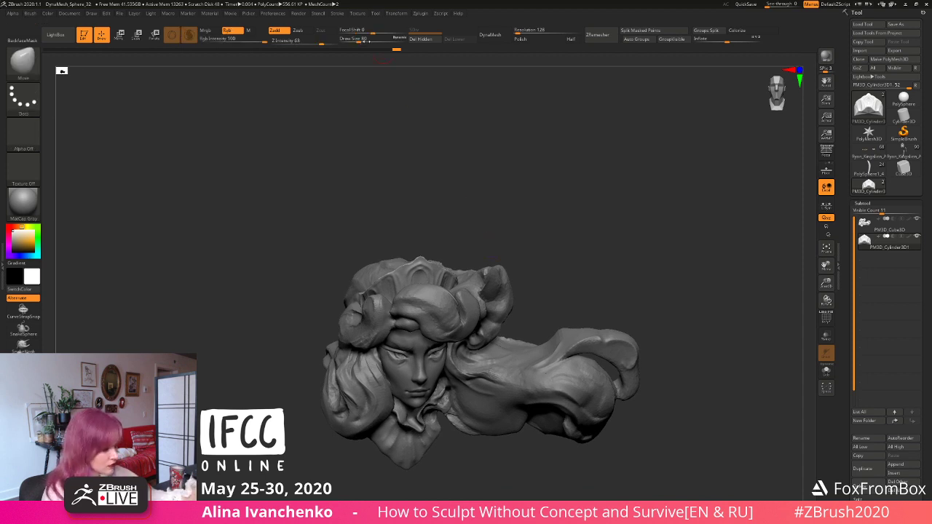
{"action": "left_click_drag", "start_coordinate": [366, 39], "coordinate": [368, 39]}
{"action": "left_click_drag", "start_coordinate": [443, 165], "coordinate": [448, 219]}
{"action": "left_click_drag", "start_coordinate": [398, 294], "coordinate": [392, 284]}
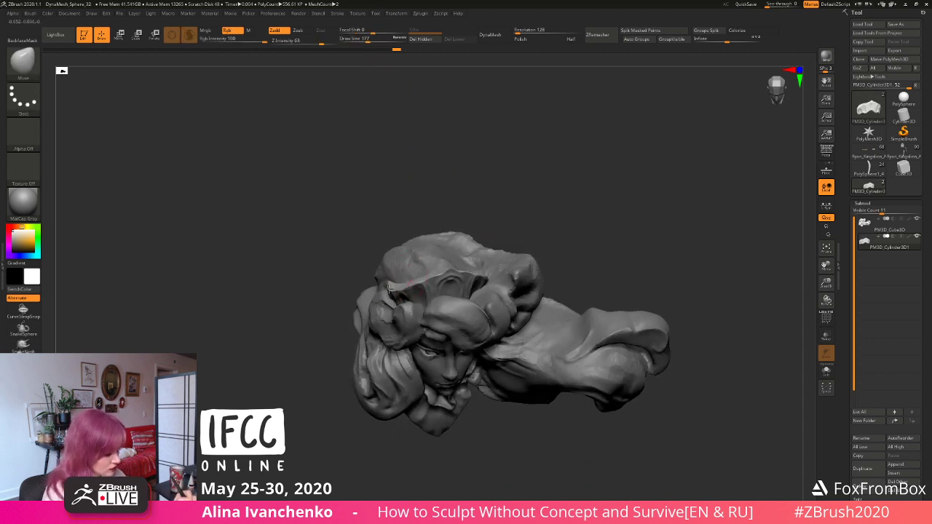
{"action": "mouse_move", "coordinate": [505, 219]}
{"action": "left_mouse_down"}
{"action": "mouse_move", "coordinate": [509, 185]}
{"action": "mouse_move", "coordinate": [476, 210]}
{"action": "mouse_move", "coordinate": [470, 242]}
{"action": "mouse_move", "coordinate": [493, 216]}
{"action": "mouse_move", "coordinate": [489, 169]}
{"action": "mouse_move", "coordinate": [469, 202]}
{"action": "left_mouse_up"}
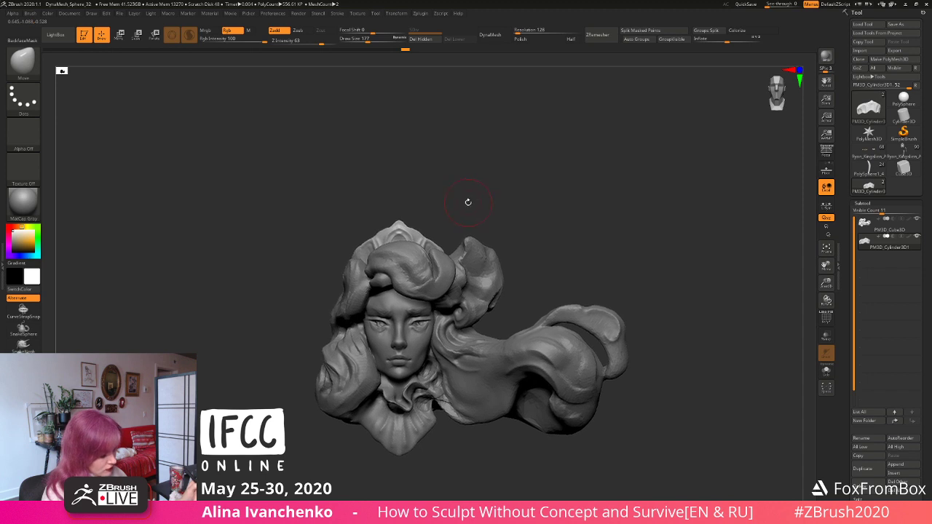
Step: Refine the crown's scalloped upper edge with the Move brush at draw size 74
{"action": "left_click", "coordinate": [357, 39]}
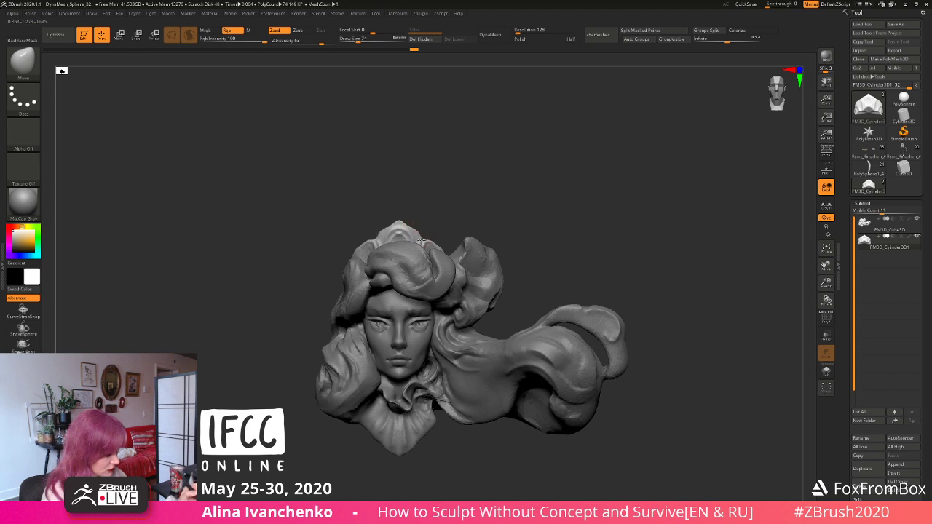
{"action": "left_click_drag", "start_coordinate": [441, 202], "coordinate": [442, 173], "text": "alt"}
{"action": "left_click_drag", "start_coordinate": [439, 445], "coordinate": [435, 413], "text": "alt"}
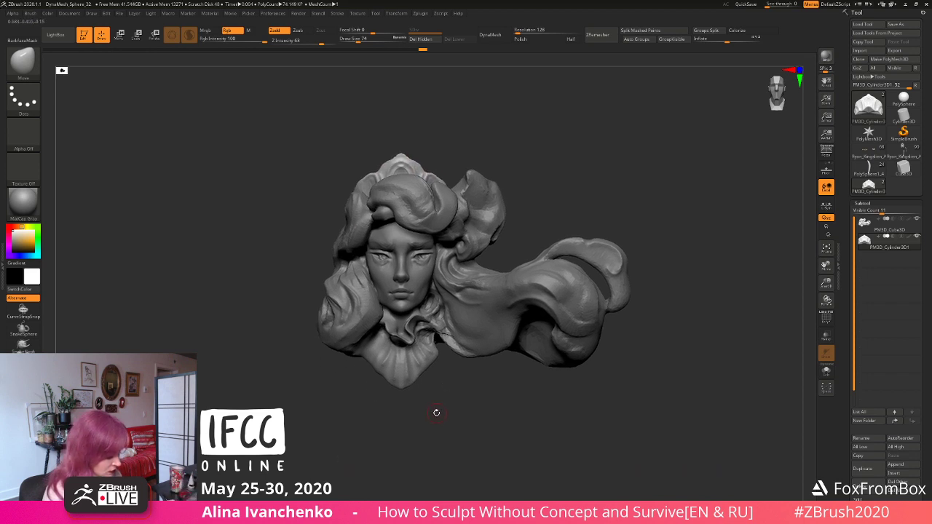
Step: Make the head and hair subtool active and save the sculpt
{"action": "left_click", "coordinate": [394, 362], "text": "alt"}
{"action": "key", "text": "b"}
{"action": "key", "text": "c"}
{"action": "key", "text": "b"}
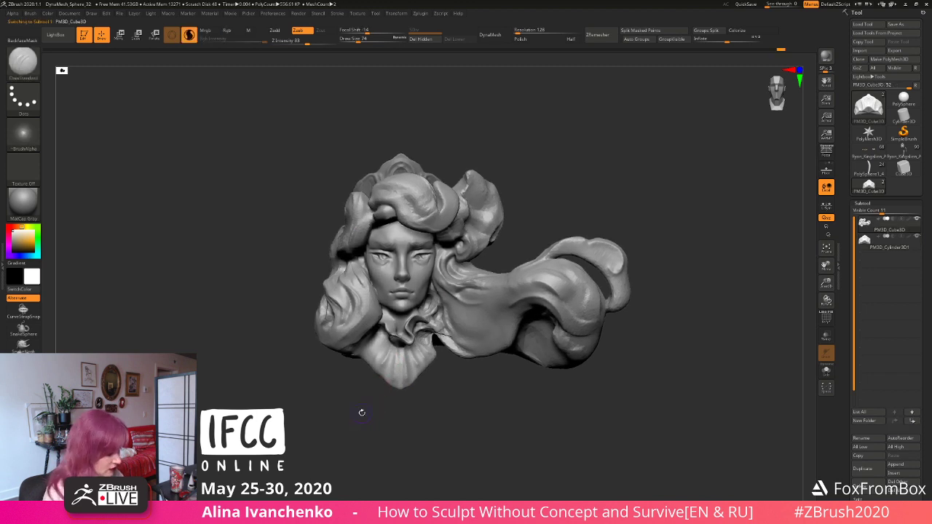
{"action": "mouse_move", "coordinate": [359, 416]}
{"action": "left_mouse_down", "text": "alt"}
{"action": "mouse_move", "coordinate": [366, 462]}
{"action": "mouse_move", "coordinate": [496, 425]}
{"action": "left_mouse_up", "text": "alt"}
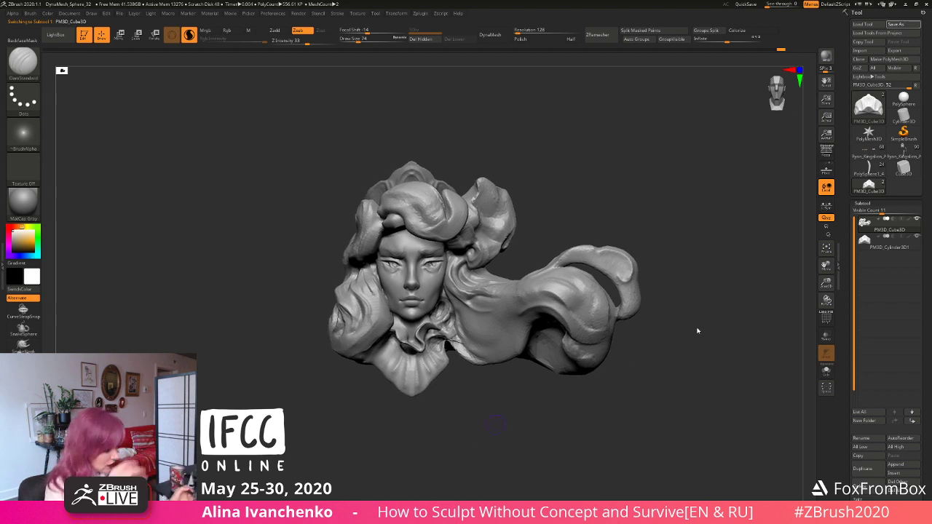
{"action": "key", "text": "ctrl+s"}
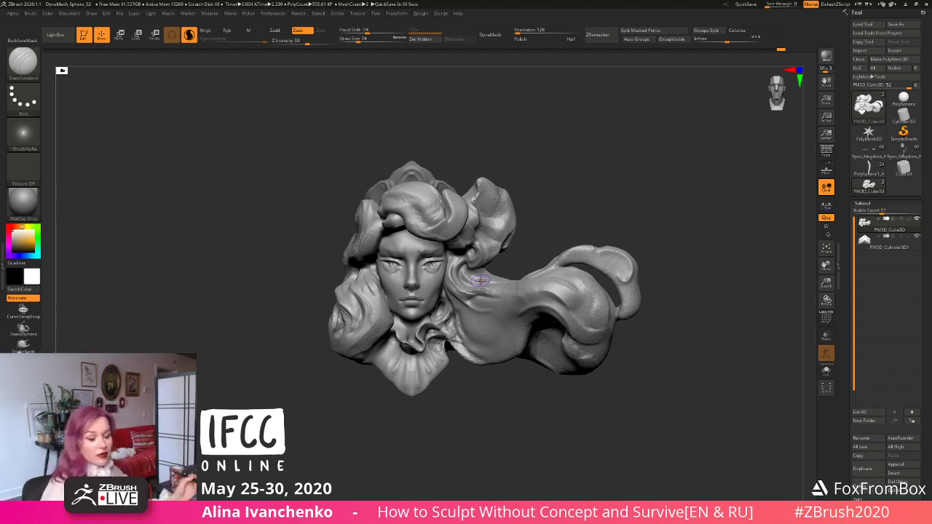
Step: Refine the tip of the nose with the Move brush at draw size 29
{"action": "key", "text": "shift"}
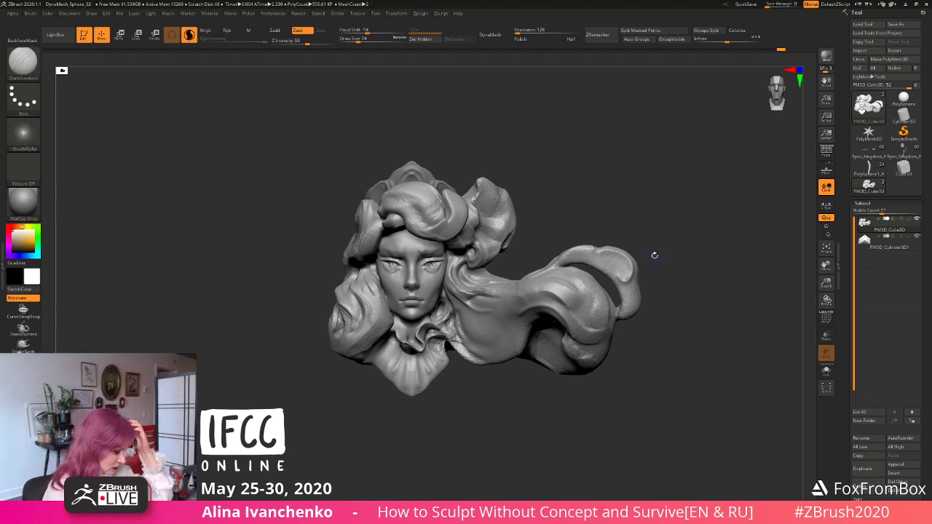
{"action": "mouse_move", "coordinate": [691, 245]}
{"action": "left_mouse_down"}
{"action": "mouse_move", "coordinate": [663, 264]}
{"action": "mouse_move", "coordinate": [674, 248]}
{"action": "mouse_move", "coordinate": [653, 165]}
{"action": "mouse_move", "coordinate": [597, 189]}
{"action": "left_mouse_up"}
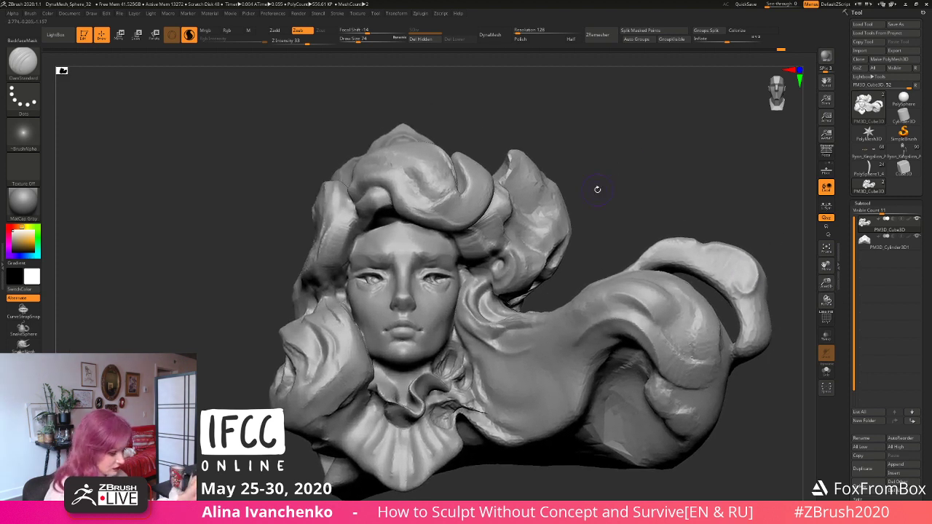
{"action": "key", "text": "b"}
{"action": "key", "text": "m"}
{"action": "key", "text": "v"}
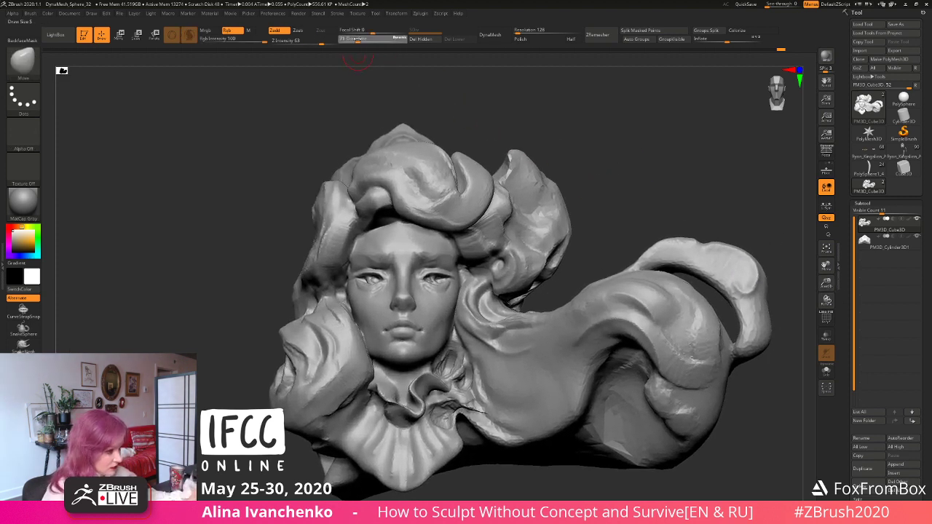
{"action": "left_click_drag", "start_coordinate": [357, 40], "coordinate": [351, 39]}
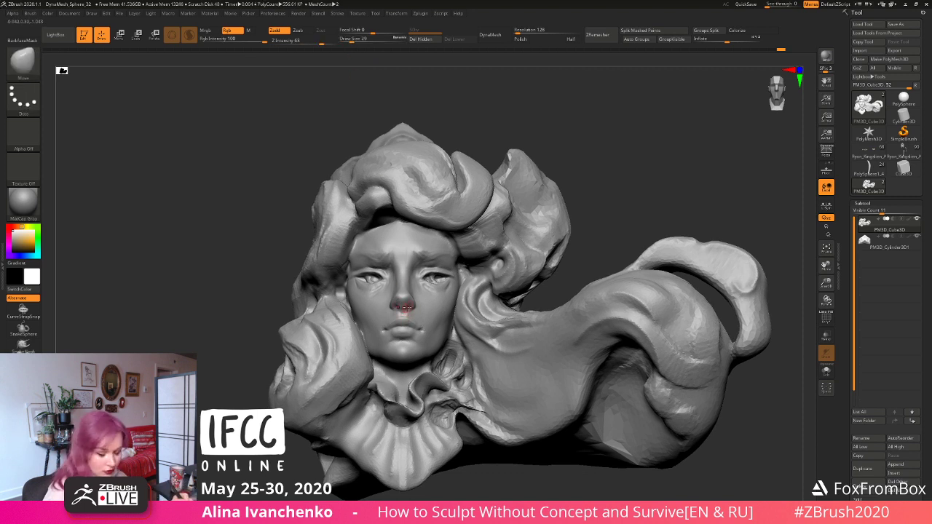
{"action": "mouse_move", "coordinate": [582, 188]}
{"action": "left_mouse_down"}
{"action": "mouse_move", "coordinate": [587, 248]}
{"action": "mouse_move", "coordinate": [609, 194]}
{"action": "mouse_move", "coordinate": [593, 202]}
{"action": "mouse_move", "coordinate": [688, 206]}
{"action": "left_mouse_up"}
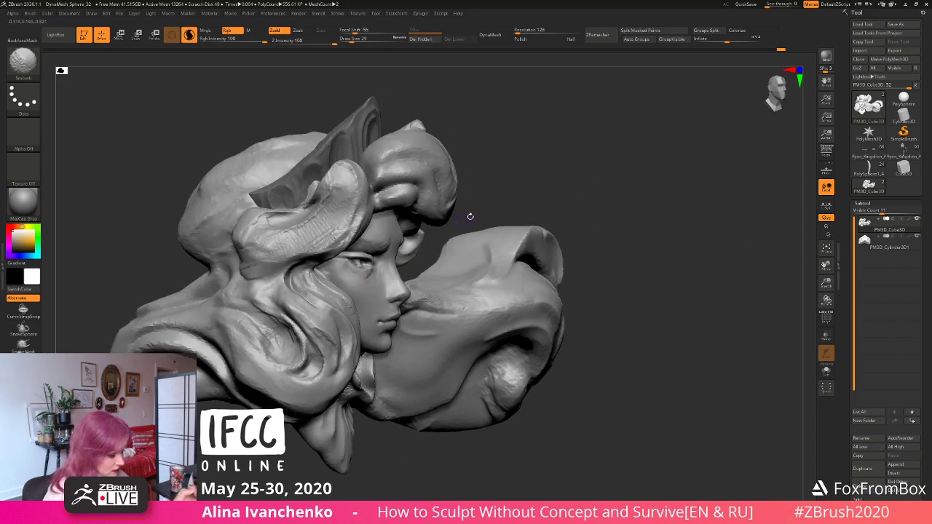
{"action": "left_click_drag", "start_coordinate": [471, 217], "coordinate": [584, 148]}
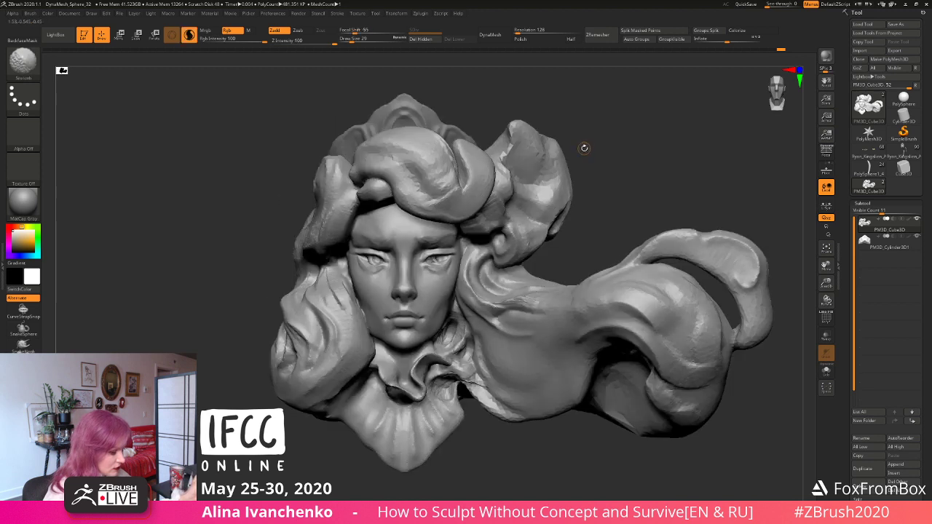
Step: Build up the forehead above the brow with the ClayBuildup brush at draw size 51 and smooth it
{"action": "left_click_drag", "start_coordinate": [377, 224], "coordinate": [381, 230], "text": "shift"}
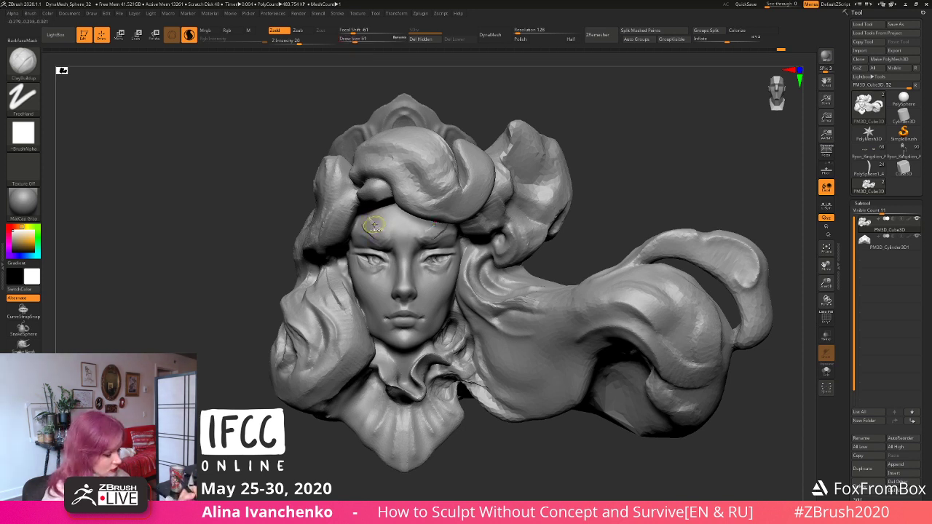
{"action": "left_click_drag", "start_coordinate": [287, 460], "coordinate": [299, 458]}
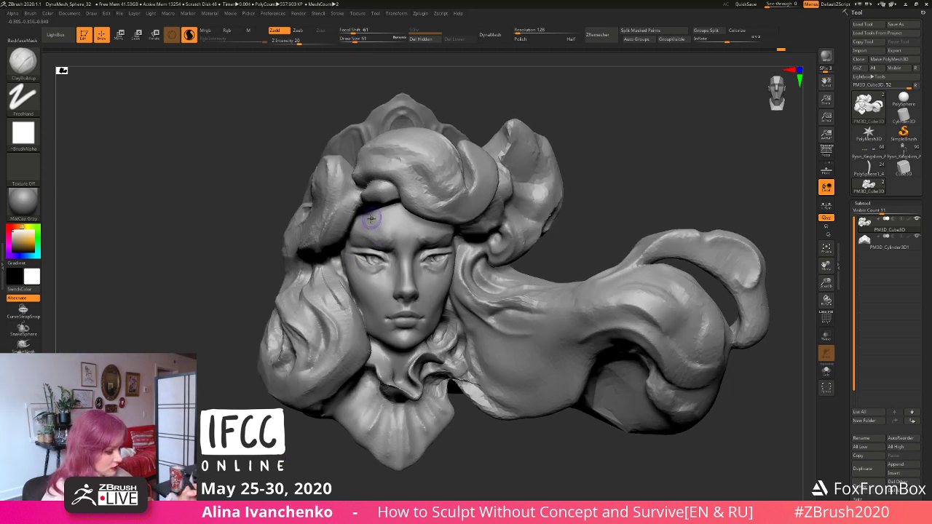
{"action": "key", "text": "shift"}
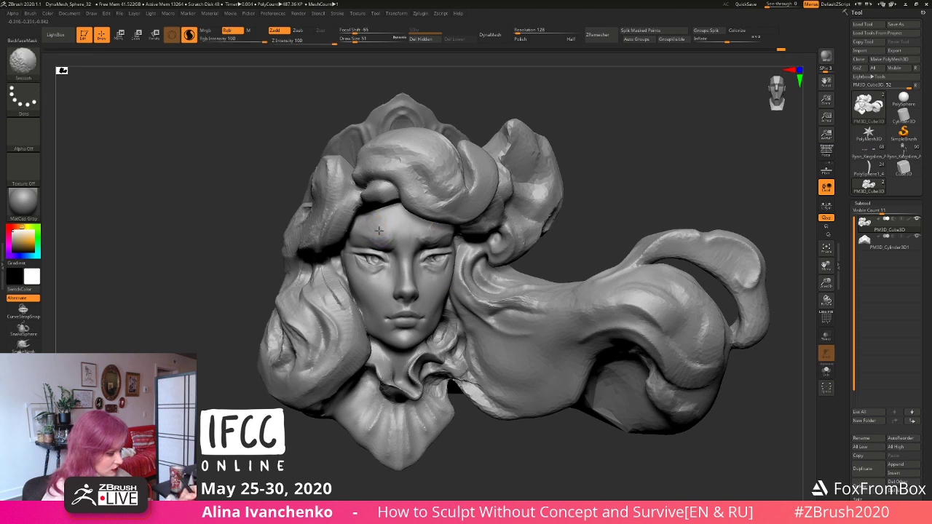
{"action": "left_click_drag", "start_coordinate": [599, 114], "coordinate": [580, 129]}
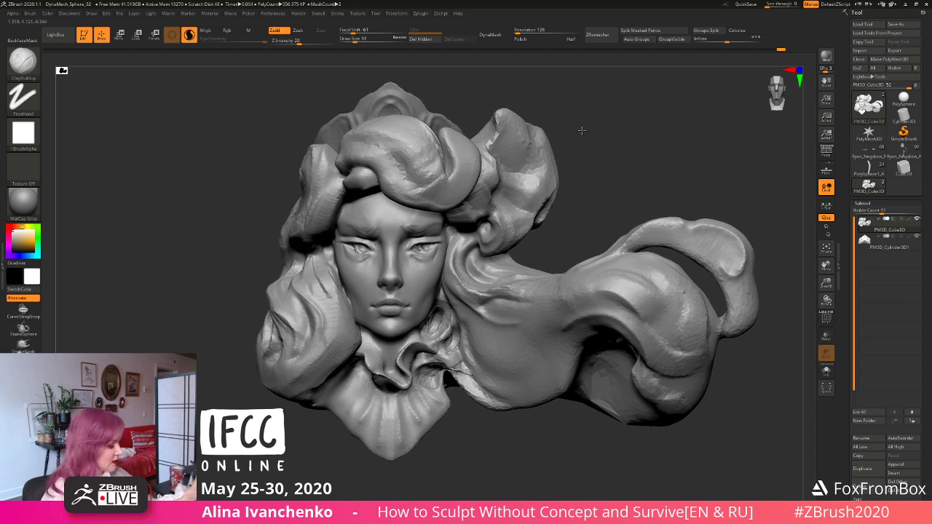
Step: Make the crown piece the active subtool
{"action": "left_click_drag", "start_coordinate": [827, 282], "coordinate": [764, 241]}
{"action": "mouse_move", "coordinate": [583, 177]}
{"action": "left_mouse_down"}
{"action": "mouse_move", "coordinate": [540, 187]}
{"action": "mouse_move", "coordinate": [541, 203]}
{"action": "left_mouse_up"}
{"action": "left_click_drag", "start_coordinate": [490, 176], "coordinate": [508, 191], "text": "alt"}
{"action": "left_click", "coordinate": [418, 214], "text": "alt"}
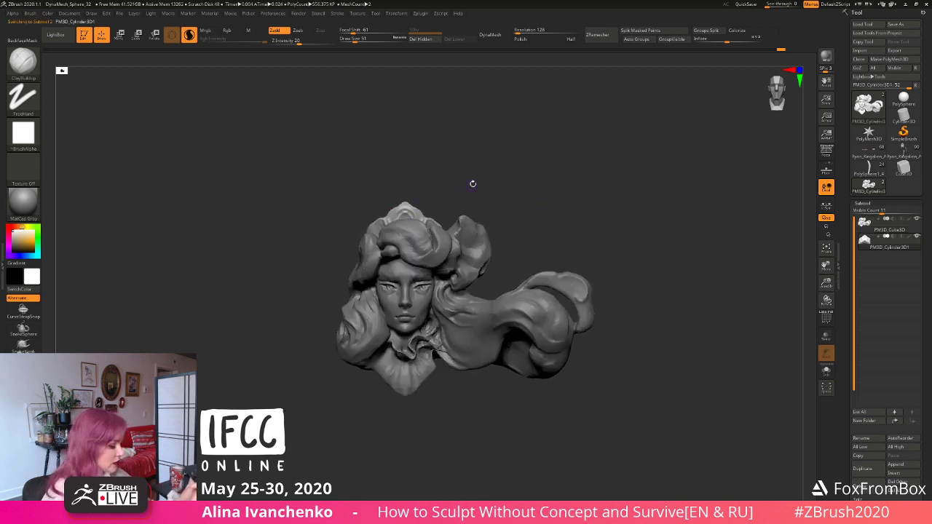
{"action": "mouse_move", "coordinate": [527, 160]}
{"action": "left_mouse_down", "text": "alt"}
{"action": "mouse_move", "coordinate": [519, 186]}
{"action": "mouse_move", "coordinate": [547, 185]}
{"action": "mouse_move", "coordinate": [513, 193]}
{"action": "mouse_move", "coordinate": [501, 189]}
{"action": "mouse_move", "coordinate": [504, 176]}
{"action": "left_mouse_up", "text": "alt"}
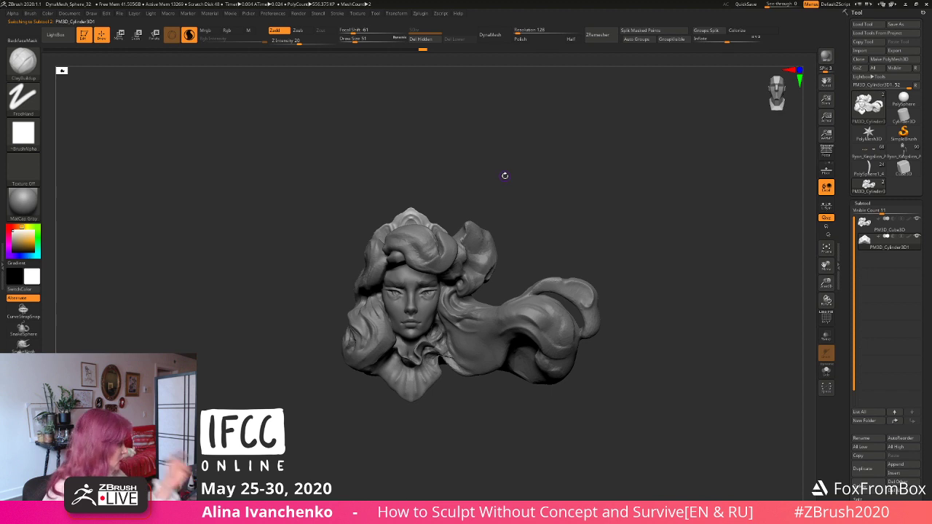
Step: Create a new InsertMesh brush from the PolySphere tool and return to the bust with its crown subtool
{"action": "left_click", "coordinate": [904, 100]}
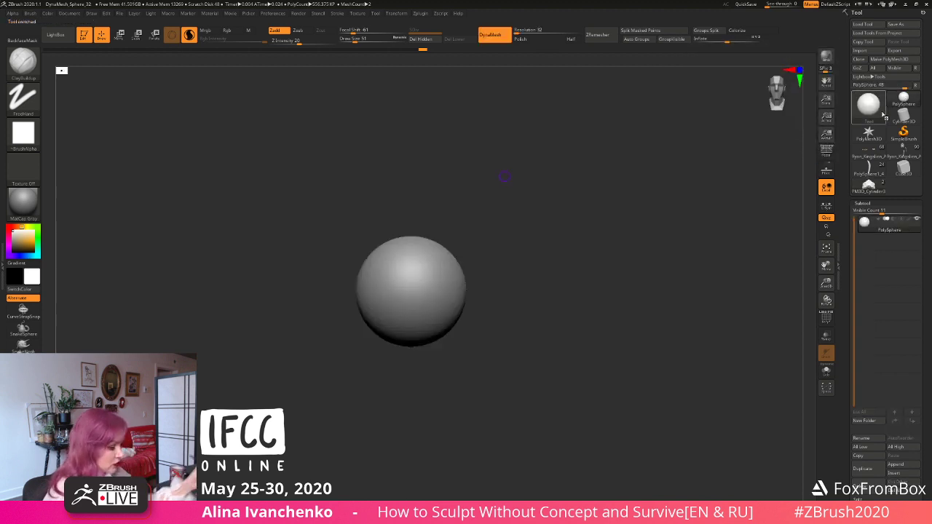
{"action": "left_click_drag", "start_coordinate": [495, 253], "coordinate": [505, 231], "text": "alt"}
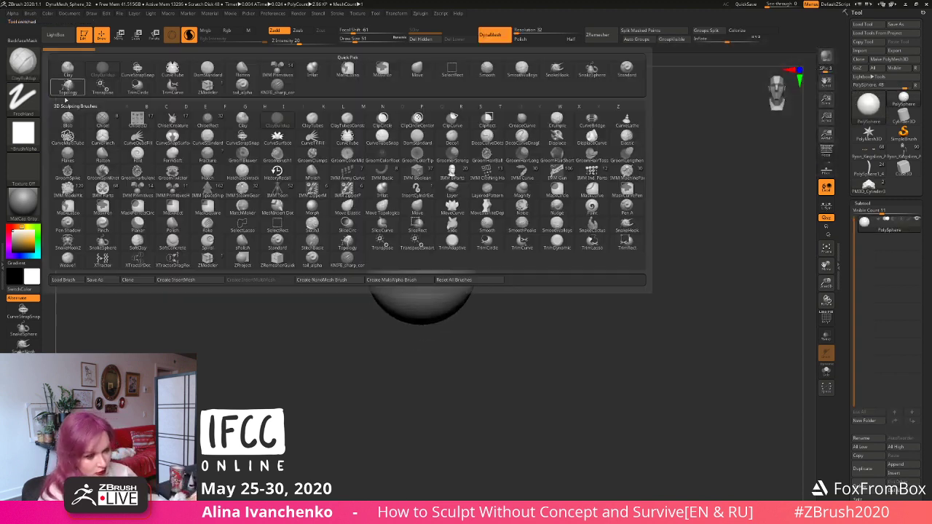
{"action": "key", "text": "b"}
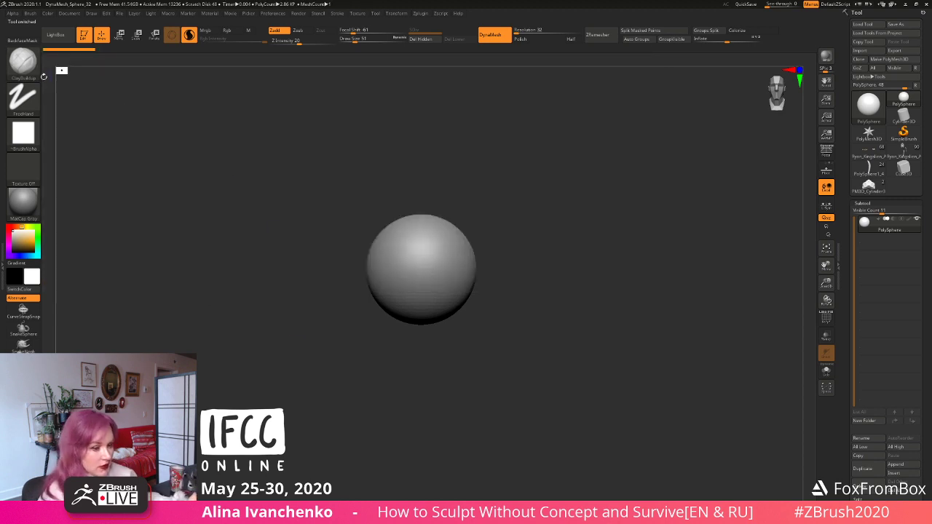
{"action": "key", "text": "b"}
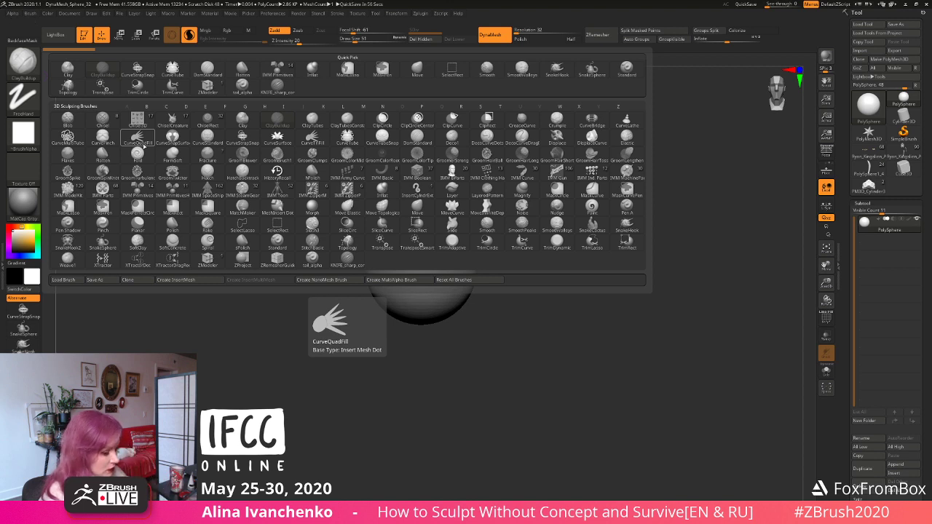
{"action": "left_click", "coordinate": [191, 279]}
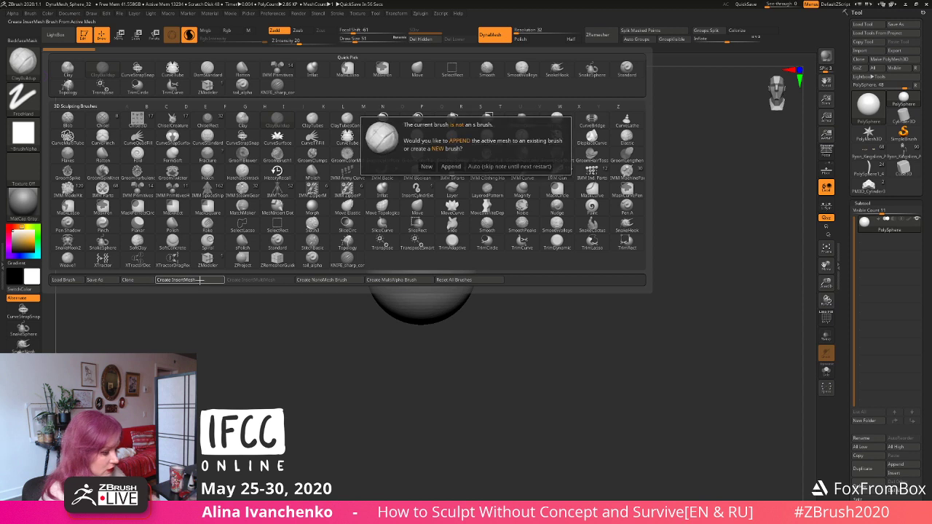
{"action": "left_click", "coordinate": [426, 166]}
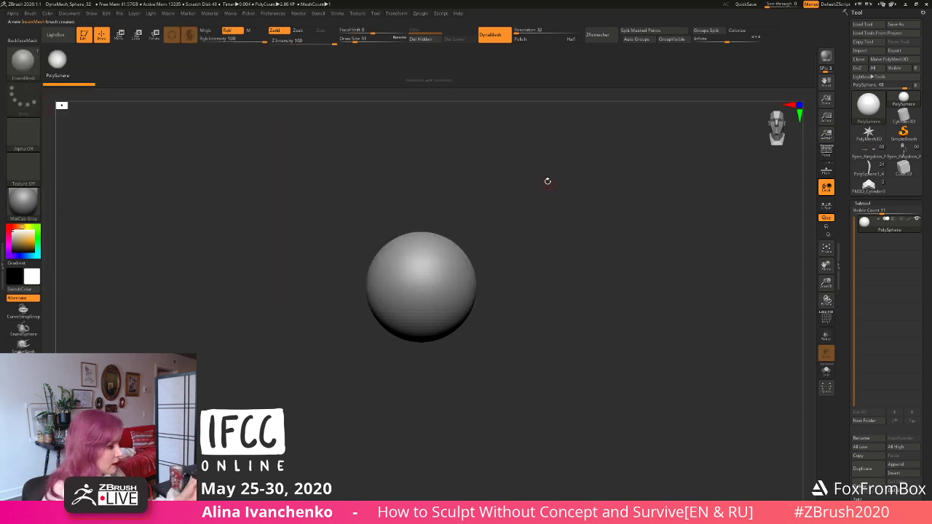
{"action": "left_click", "coordinate": [870, 188]}
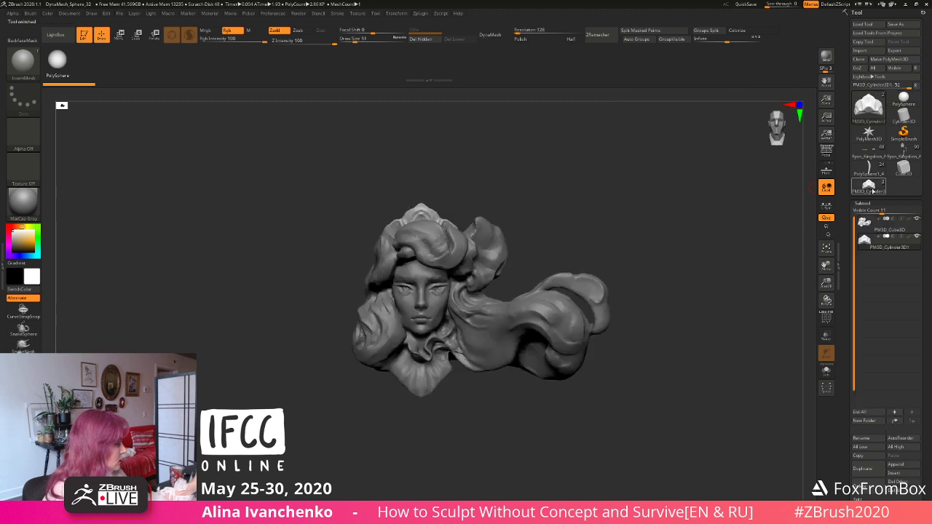
{"action": "left_click_drag", "start_coordinate": [460, 169], "coordinate": [430, 182], "text": "alt"}
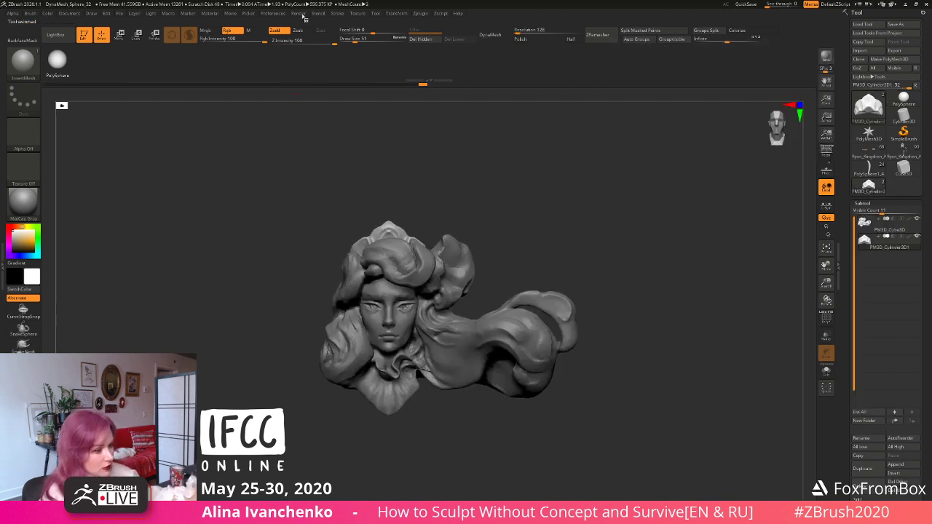
{"action": "left_click_drag", "start_coordinate": [392, 227], "coordinate": [397, 215]}
{"action": "left_click_drag", "start_coordinate": [449, 185], "coordinate": [447, 195]}
{"action": "key", "text": "ctrl+z"}
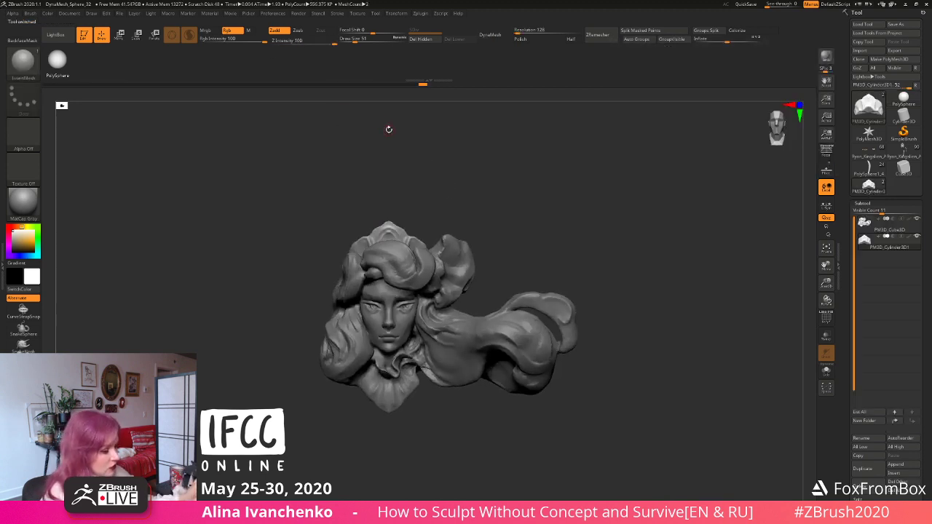
Step: Enable Curve Mode for the sphere insert brush and lower its curve step
{"action": "left_click", "coordinate": [341, 14]}
{"action": "left_click", "coordinate": [367, 177]}
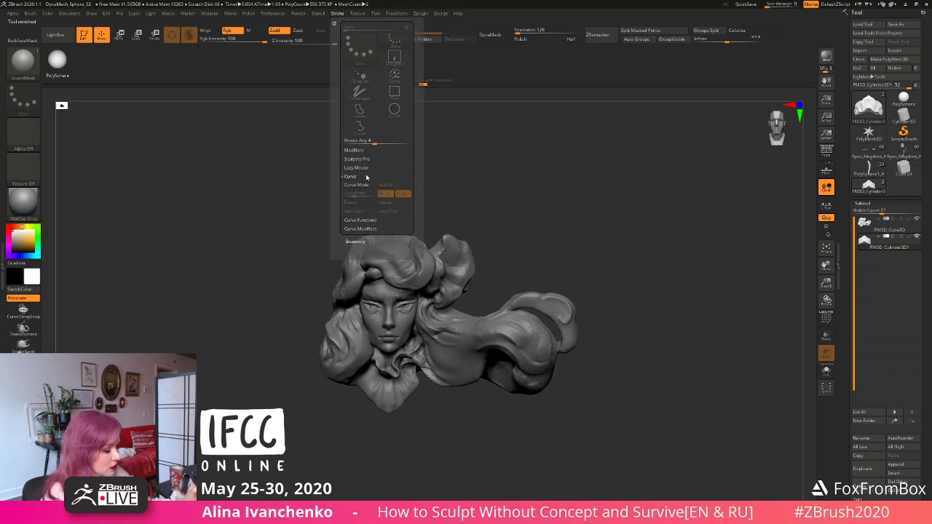
{"action": "left_click", "coordinate": [366, 185]}
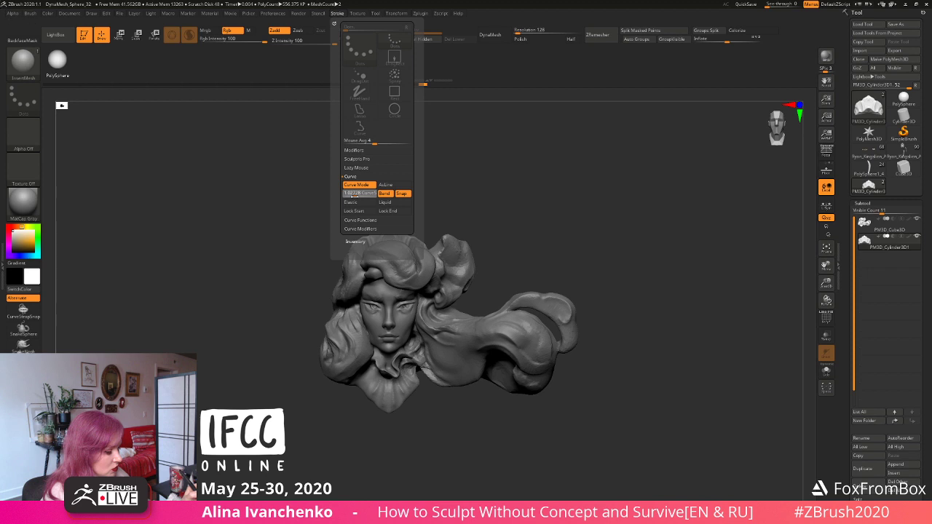
{"action": "left_click_drag", "start_coordinate": [354, 195], "coordinate": [353, 195]}
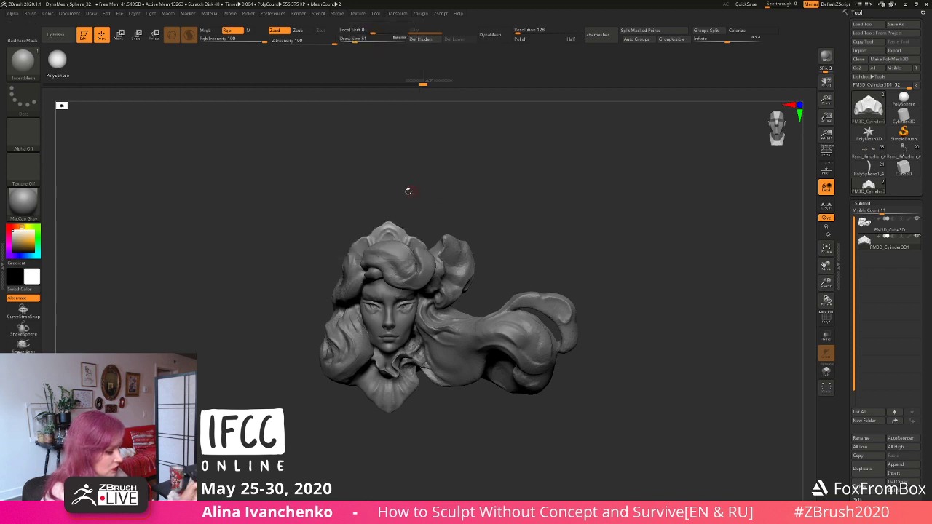
{"action": "left_click", "coordinate": [337, 13]}
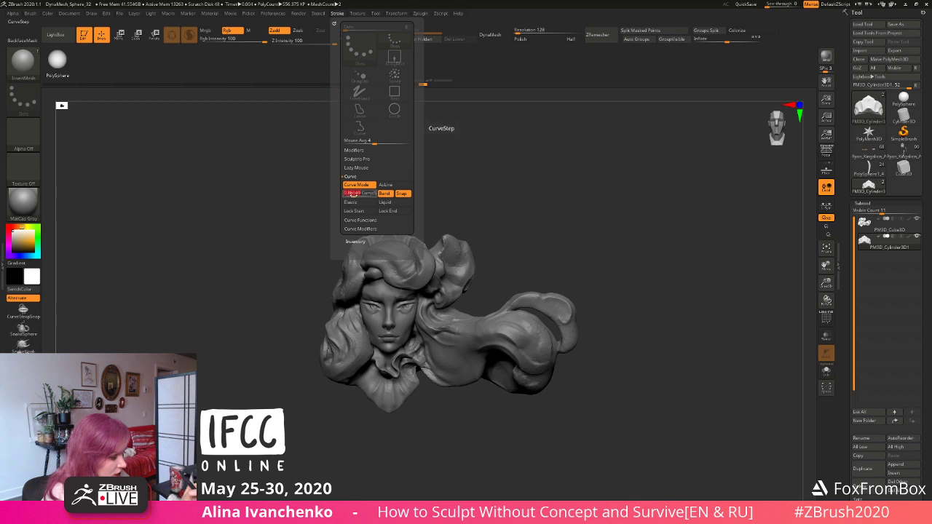
Step: Enable the Size curve modifier, then raise the start and lower the end of its falloff curve
{"action": "mouse_move", "coordinate": [428, 204]}
{"action": "left_mouse_down"}
{"action": "mouse_move", "coordinate": [378, 197]}
{"action": "mouse_move", "coordinate": [357, 110]}
{"action": "left_mouse_up"}
{"action": "left_click", "coordinate": [337, 13]}
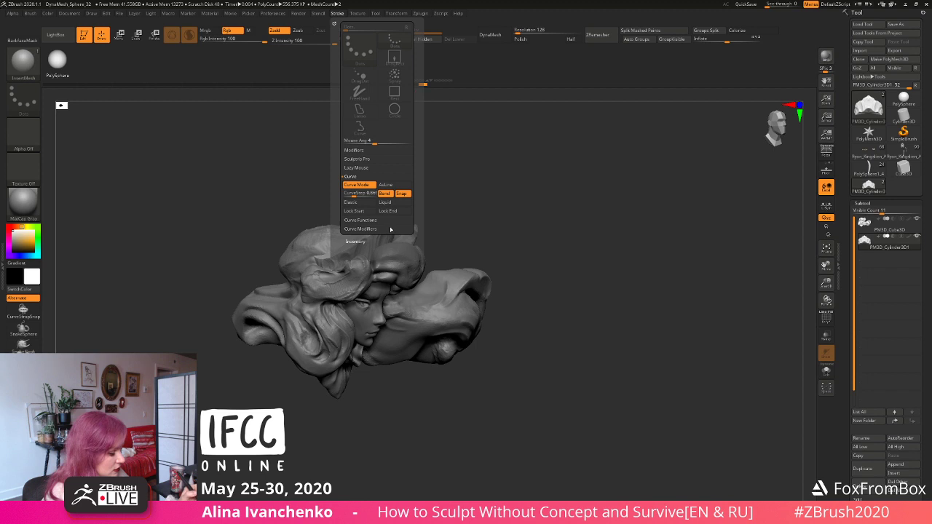
{"action": "left_click", "coordinate": [390, 230]}
{"action": "left_click", "coordinate": [395, 204]}
{"action": "left_click", "coordinate": [396, 211]}
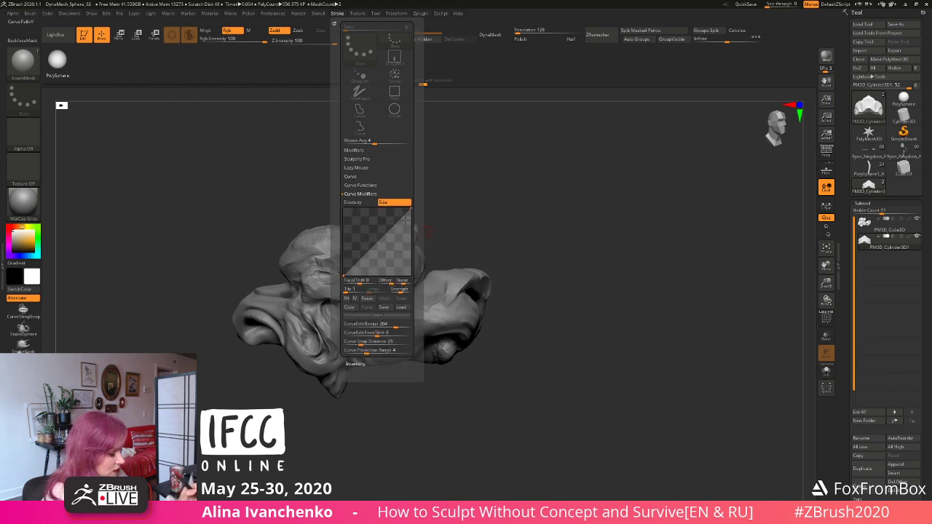
{"action": "left_click_drag", "start_coordinate": [344, 274], "coordinate": [338, 247]}
{"action": "left_click_drag", "start_coordinate": [412, 209], "coordinate": [413, 231]}
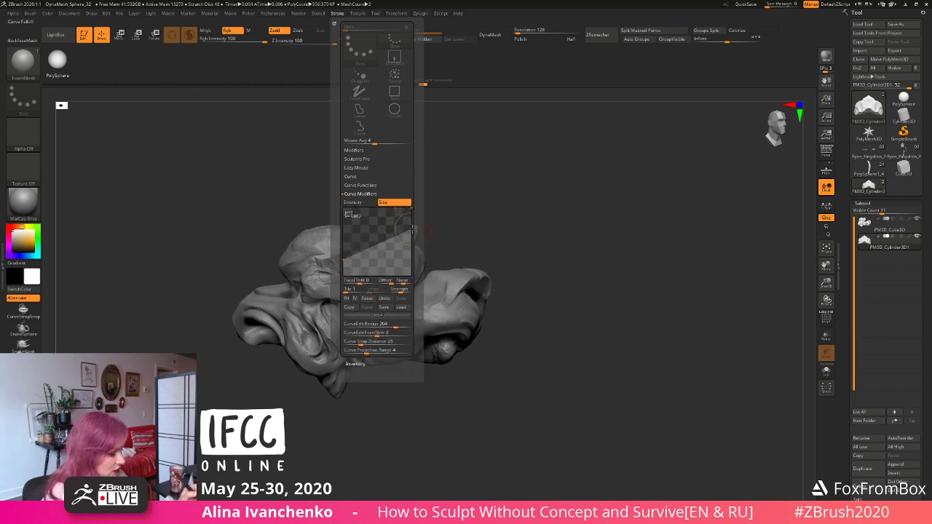
{"action": "left_click_drag", "start_coordinate": [343, 260], "coordinate": [340, 247]}
Step: Lay a string of sphere beads along the crown's upper edge with the curve insert brush
{"action": "left_click_drag", "start_coordinate": [453, 197], "coordinate": [345, 254]}
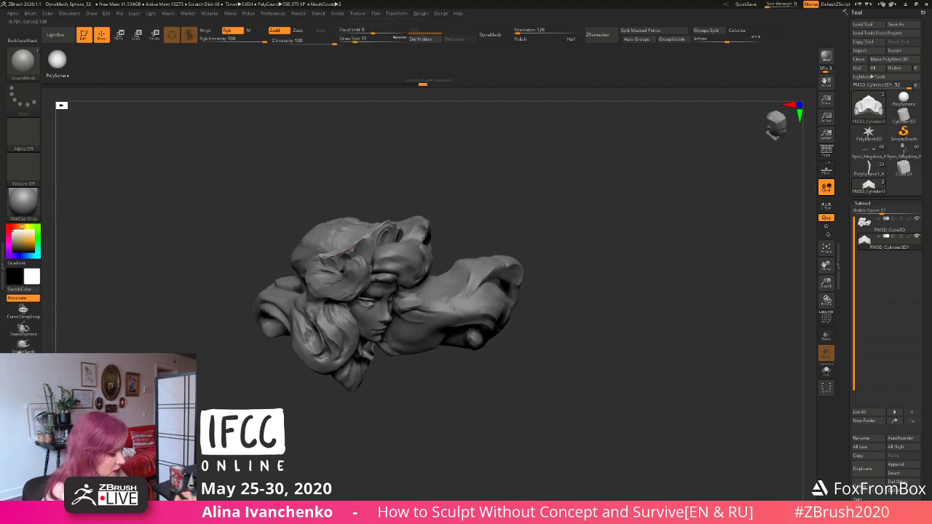
{"action": "mouse_move", "coordinate": [456, 182]}
{"action": "left_mouse_down"}
{"action": "mouse_move", "coordinate": [449, 166]}
{"action": "mouse_move", "coordinate": [444, 178]}
{"action": "mouse_move", "coordinate": [452, 188]}
{"action": "mouse_move", "coordinate": [410, 86]}
{"action": "left_mouse_up"}
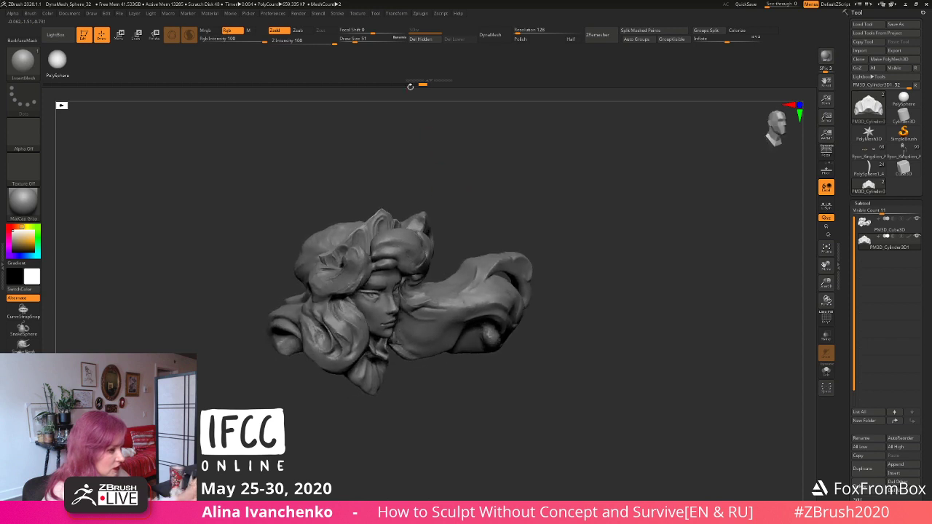
{"action": "left_click", "coordinate": [357, 14]}
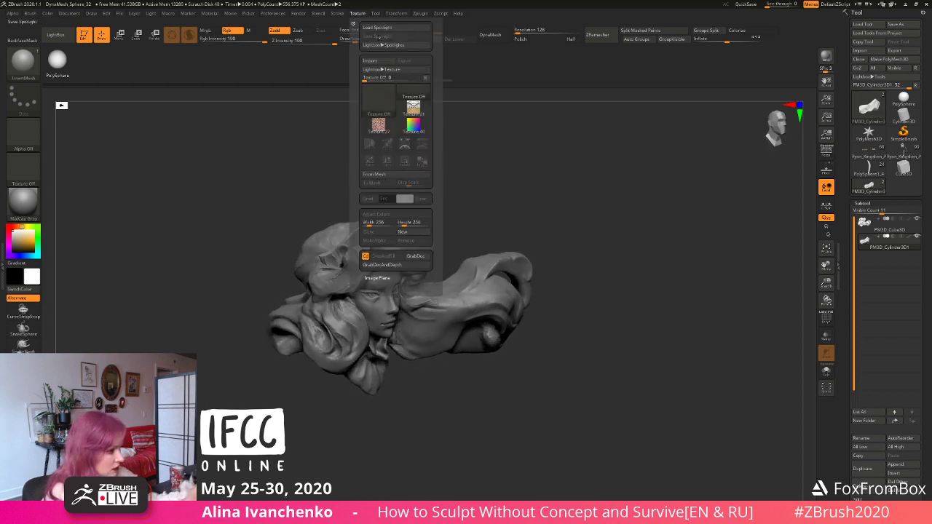
{"action": "left_click", "coordinate": [339, 15]}
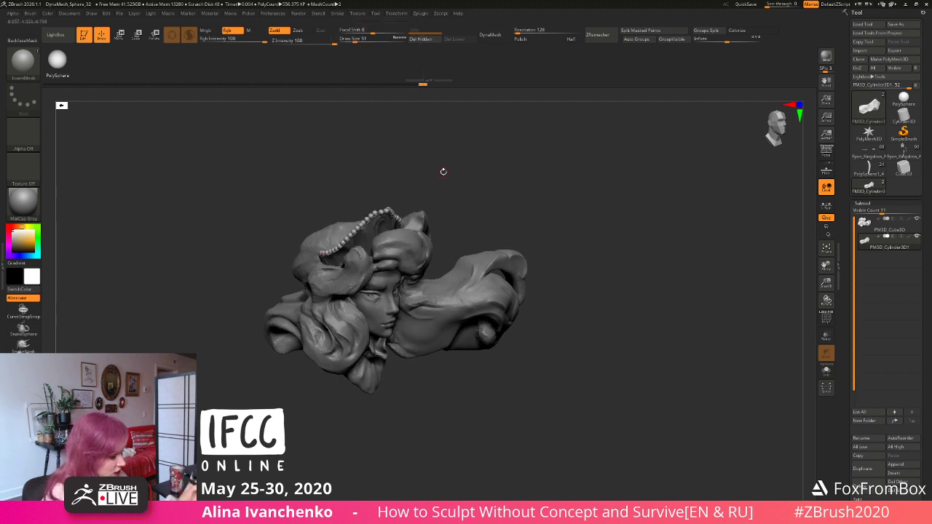
Step: Adjust the curve modifier's falloff curve and update the string of beads along the crown's edge
{"action": "mouse_move", "coordinate": [443, 171]}
{"action": "left_mouse_down"}
{"action": "mouse_move", "coordinate": [430, 158]}
{"action": "mouse_move", "coordinate": [447, 168]}
{"action": "mouse_move", "coordinate": [453, 203]}
{"action": "mouse_move", "coordinate": [396, 232]}
{"action": "left_mouse_up"}
{"action": "left_click_drag", "start_coordinate": [438, 201], "coordinate": [407, 177]}
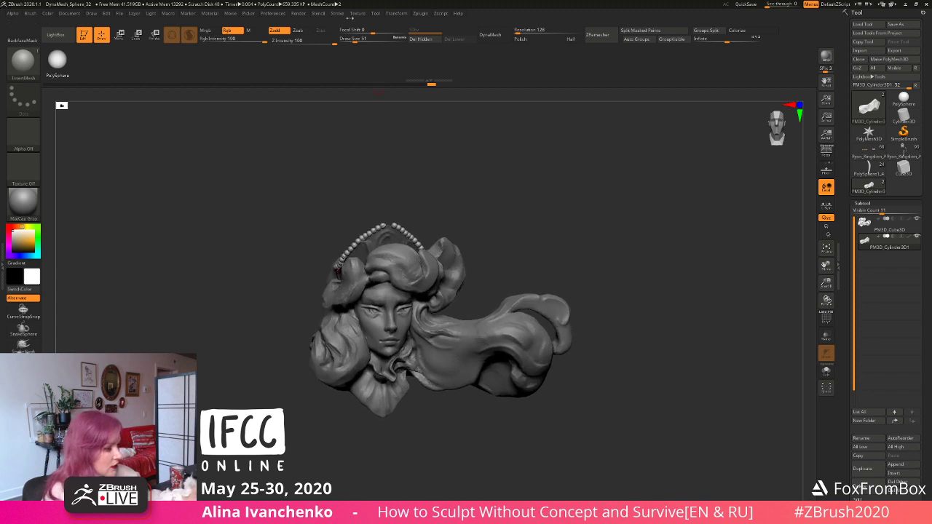
{"action": "left_click", "coordinate": [338, 14]}
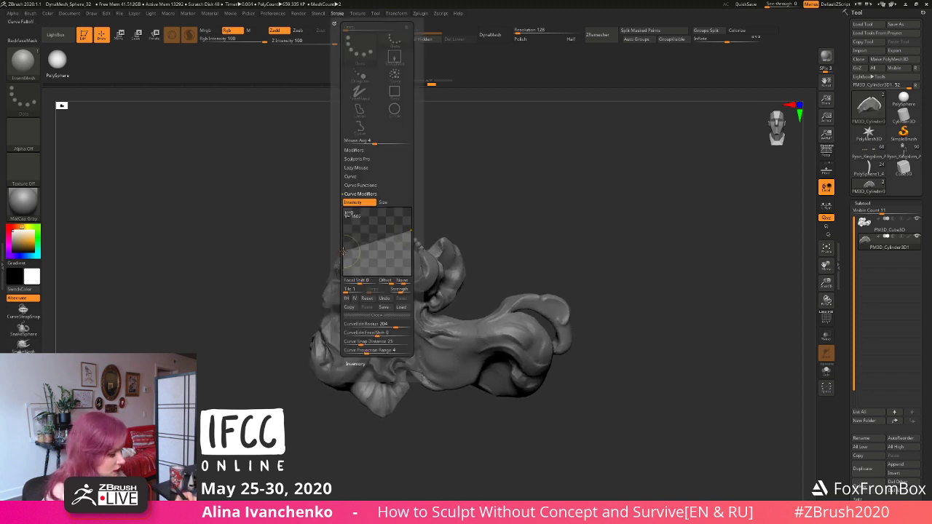
{"action": "left_click", "coordinate": [383, 228]}
{"action": "left_click_drag", "start_coordinate": [423, 202], "coordinate": [394, 225]}
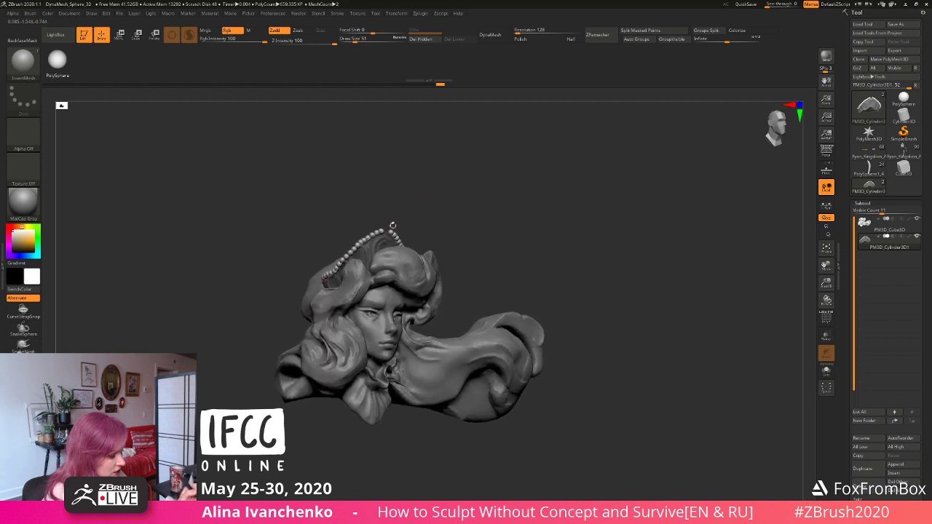
{"action": "left_click", "coordinate": [388, 229]}
{"action": "left_click_drag", "start_coordinate": [432, 201], "coordinate": [401, 211]}
{"action": "left_click_drag", "start_coordinate": [475, 204], "coordinate": [435, 221]}
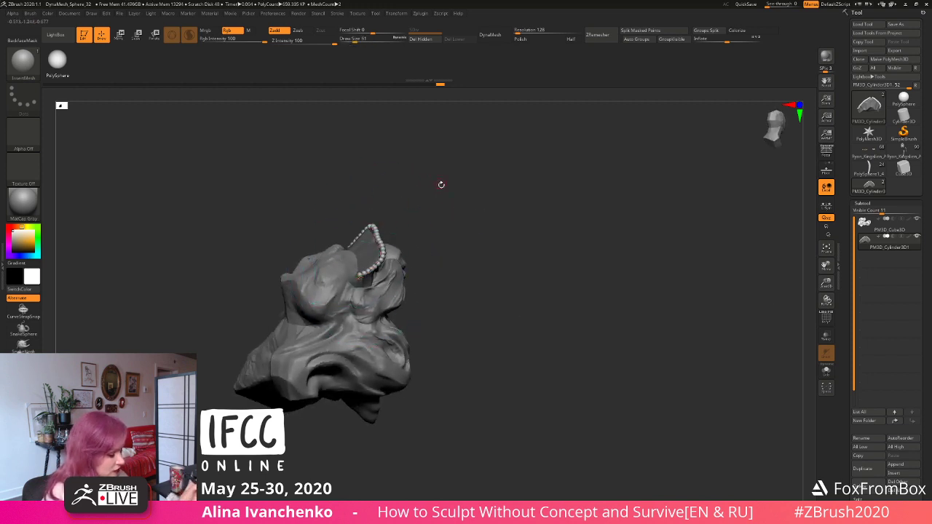
{"action": "left_click_drag", "start_coordinate": [442, 185], "coordinate": [446, 218]}
Step: Reduce the draw size and redraw the string of small beads along the crown's upper edge
{"action": "left_click", "coordinate": [348, 38]}
{"action": "left_click", "coordinate": [367, 305]}
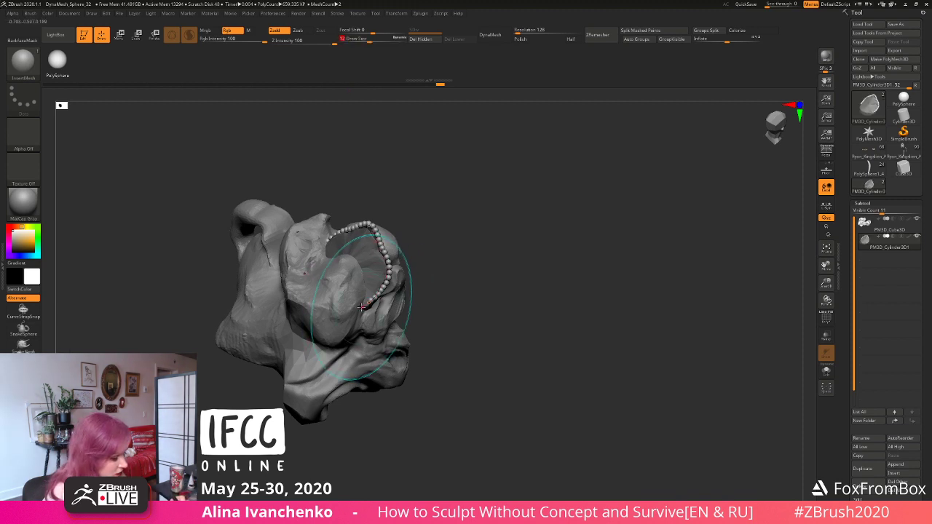
{"action": "mouse_move", "coordinate": [428, 187]}
{"action": "left_mouse_down"}
{"action": "mouse_move", "coordinate": [406, 193]}
{"action": "mouse_move", "coordinate": [410, 220]}
{"action": "left_mouse_up"}
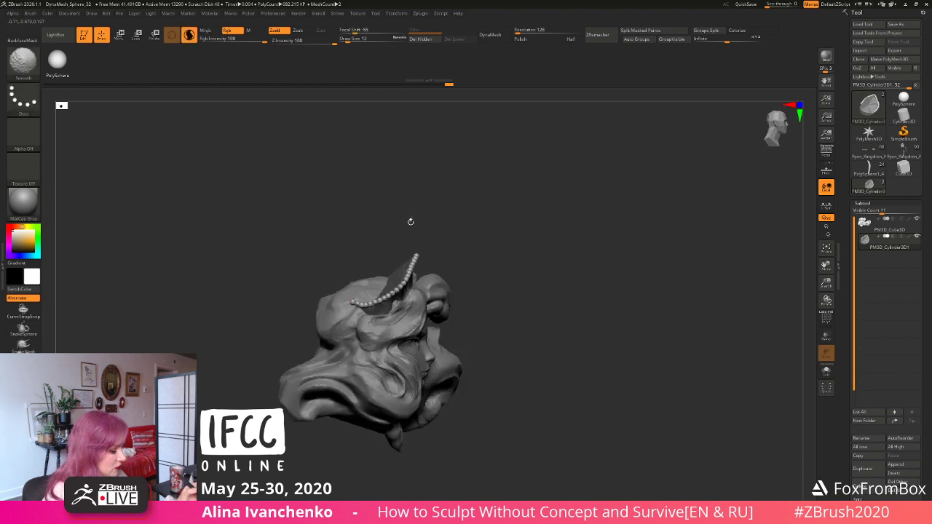
{"action": "left_click_drag", "start_coordinate": [347, 311], "coordinate": [352, 320]}
{"action": "mouse_move", "coordinate": [508, 256]}
{"action": "left_mouse_down"}
{"action": "mouse_move", "coordinate": [493, 262]}
{"action": "mouse_move", "coordinate": [444, 230]}
{"action": "left_mouse_up"}
{"action": "left_click", "coordinate": [388, 233]}
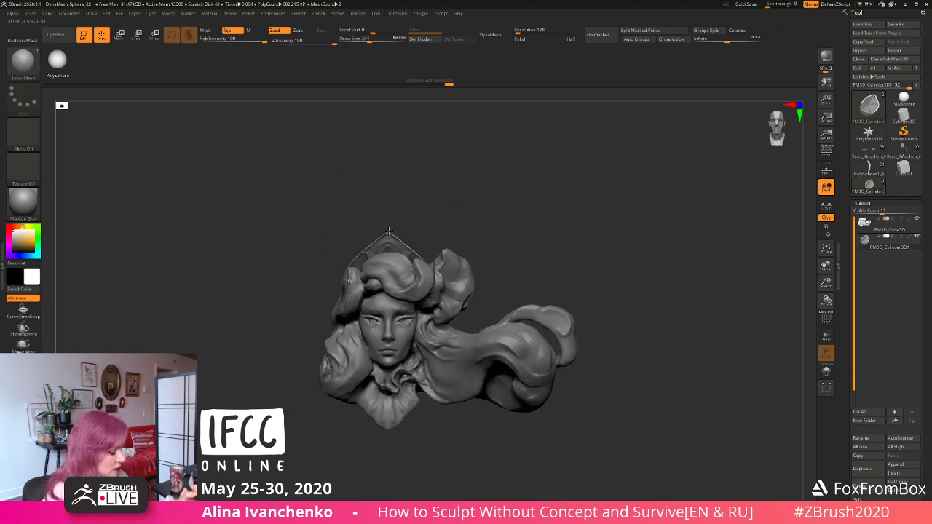
{"action": "left_click", "coordinate": [388, 233]}
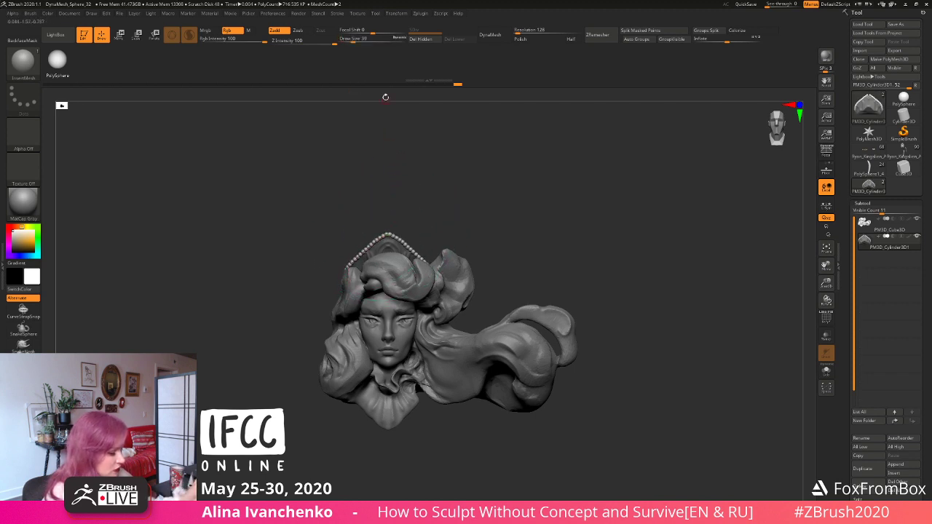
Step: Try several draw sizes for the beads on the crown's curve and settle on 44
{"action": "left_click_drag", "start_coordinate": [358, 39], "coordinate": [352, 39]}
{"action": "left_click", "coordinate": [387, 233]}
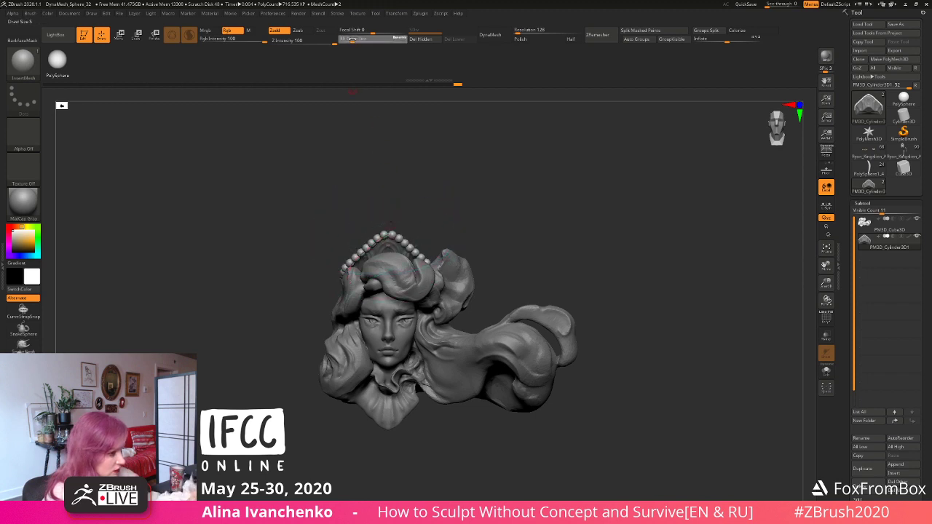
{"action": "left_click", "coordinate": [370, 249]}
{"action": "left_click", "coordinate": [370, 39]}
{"action": "left_click_drag", "start_coordinate": [471, 199], "coordinate": [462, 208], "text": "ctrl"}
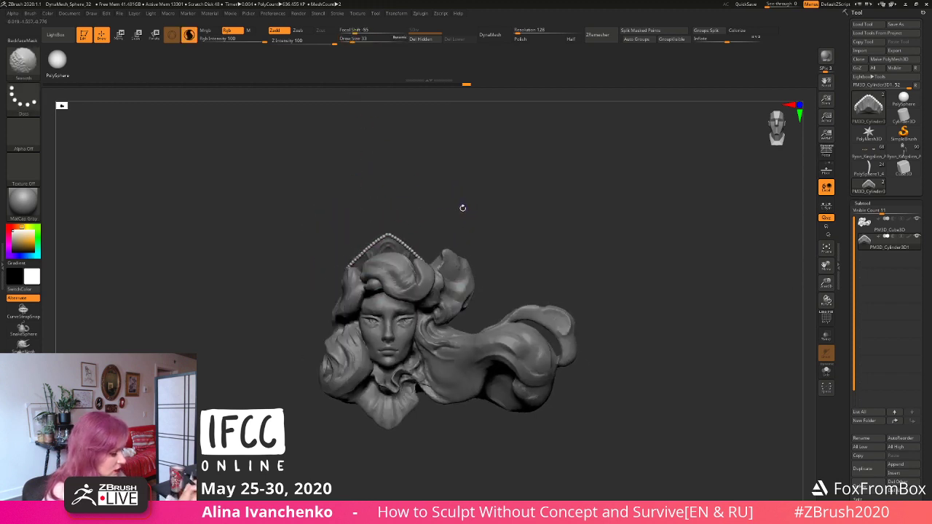
{"action": "left_click_drag", "start_coordinate": [351, 40], "coordinate": [350, 40]}
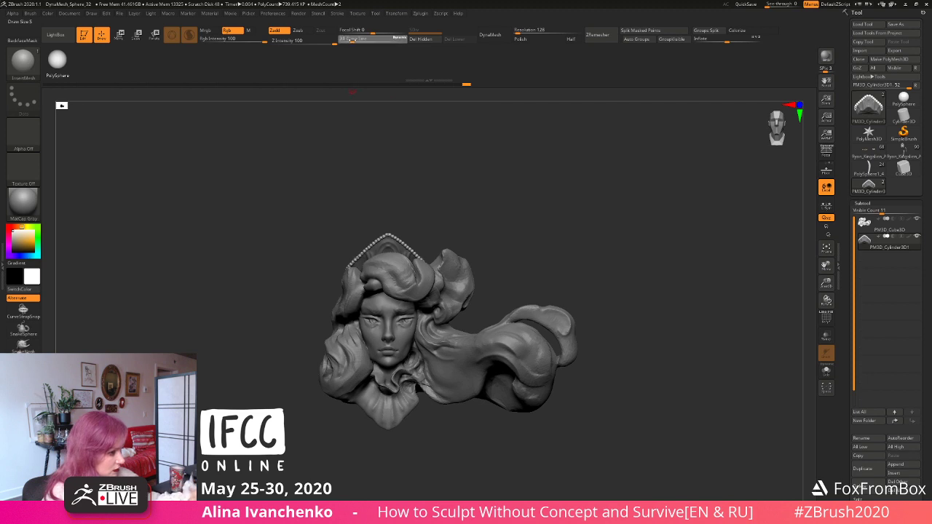
{"action": "left_click", "coordinate": [372, 245]}
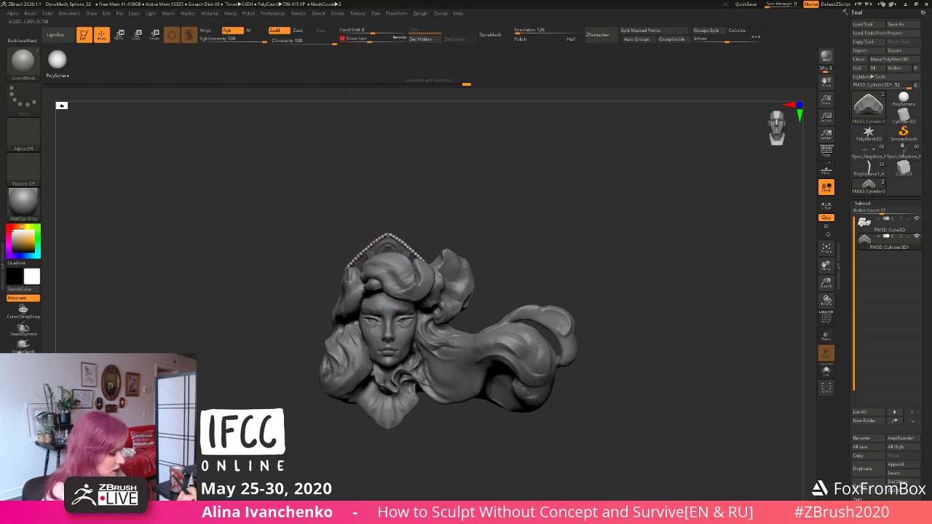
{"action": "mouse_move", "coordinate": [452, 192]}
{"action": "left_mouse_down"}
{"action": "mouse_move", "coordinate": [440, 206]}
{"action": "mouse_move", "coordinate": [447, 195]}
{"action": "left_mouse_up"}
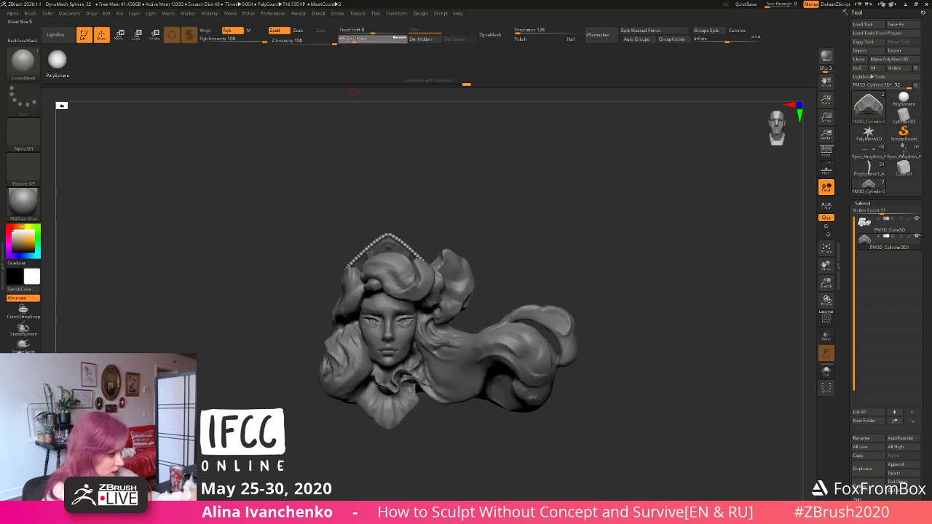
{"action": "mouse_move", "coordinate": [437, 192]}
{"action": "left_mouse_down"}
{"action": "mouse_move", "coordinate": [441, 175]}
{"action": "mouse_move", "coordinate": [471, 189]}
{"action": "mouse_move", "coordinate": [451, 191]}
{"action": "left_mouse_up"}
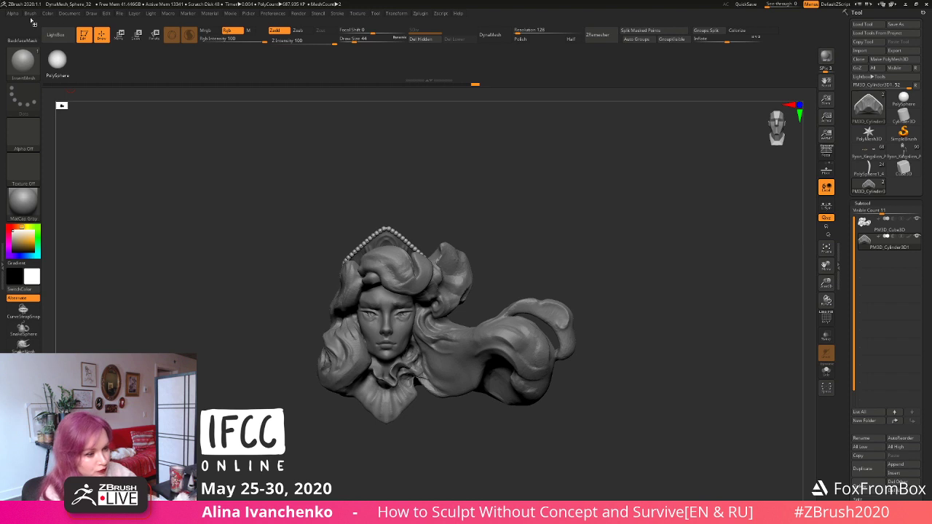
Step: Open the insert brush's Depth settings and update the beads along the crown's edge
{"action": "left_click", "coordinate": [30, 14]}
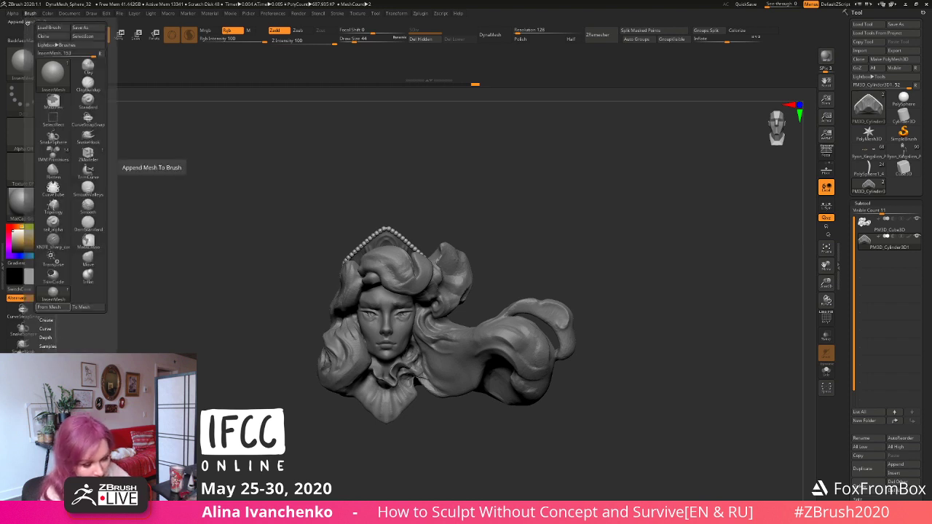
{"action": "left_click", "coordinate": [45, 337]}
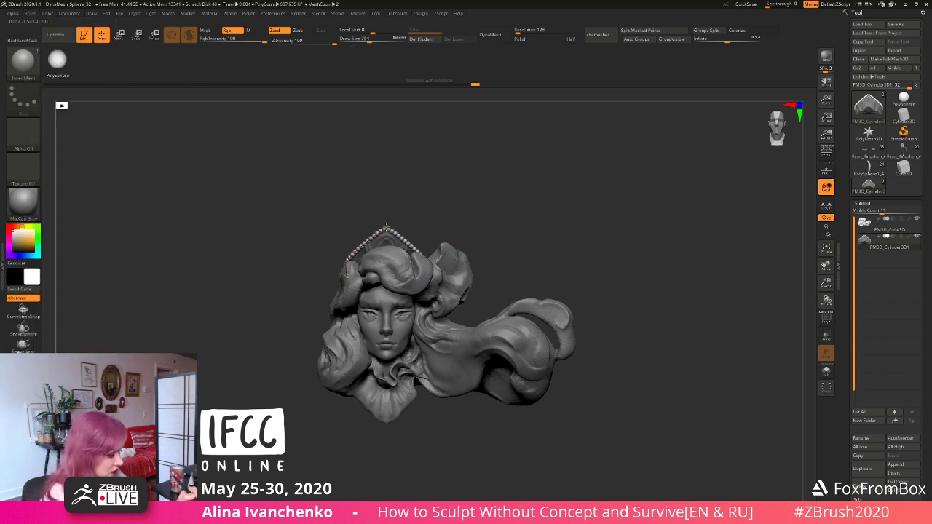
{"action": "mouse_move", "coordinate": [470, 194]}
{"action": "left_mouse_down"}
{"action": "mouse_move", "coordinate": [499, 198]}
{"action": "mouse_move", "coordinate": [473, 208]}
{"action": "mouse_move", "coordinate": [449, 254]}
{"action": "left_mouse_up"}
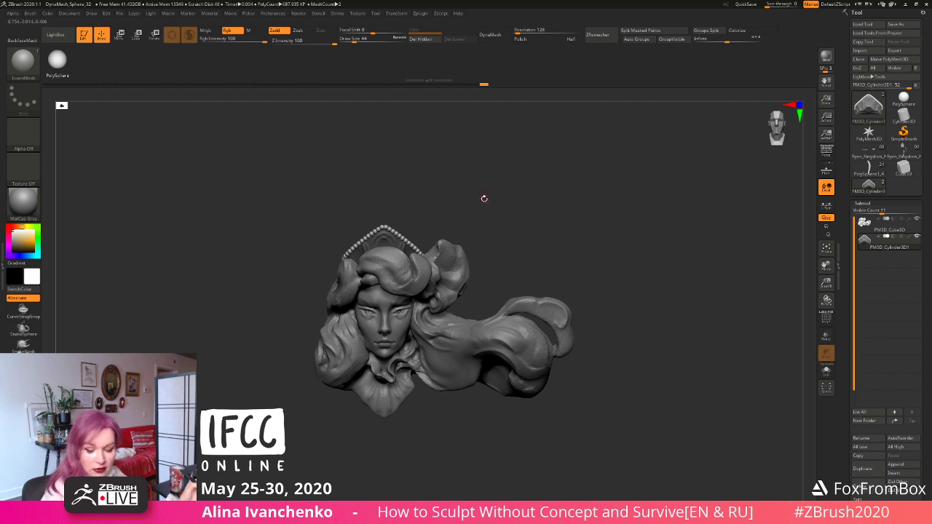
Step: Reshape the crown's edge together with its bead string using a large Move brush
{"action": "key", "text": "b"}
{"action": "key", "text": "m"}
{"action": "key", "text": "v"}
{"action": "left_click", "coordinate": [350, 40]}
{"action": "type", "text": "308"}
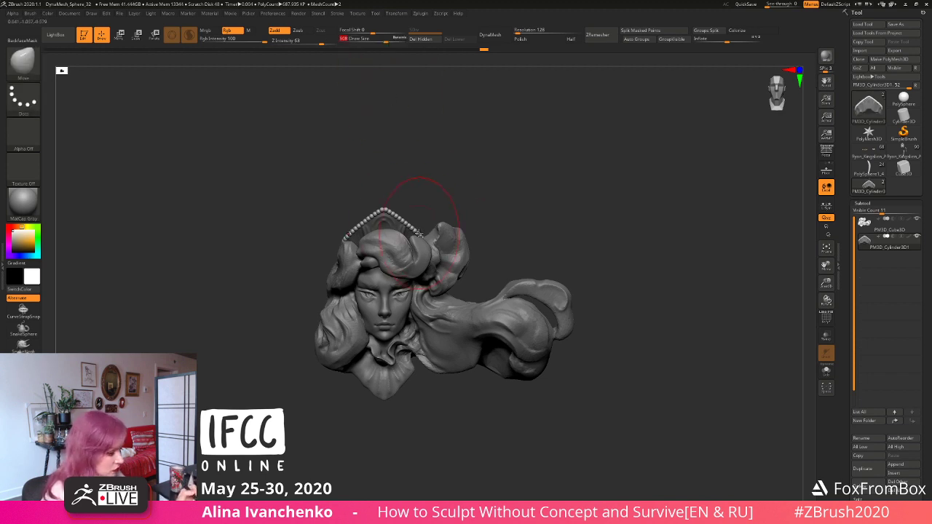
{"action": "mouse_move", "coordinate": [437, 208]}
{"action": "left_mouse_down"}
{"action": "mouse_move", "coordinate": [445, 179]}
{"action": "mouse_move", "coordinate": [450, 219]}
{"action": "mouse_move", "coordinate": [500, 179]}
{"action": "mouse_move", "coordinate": [428, 233]}
{"action": "mouse_move", "coordinate": [459, 182]}
{"action": "mouse_move", "coordinate": [436, 219]}
{"action": "mouse_move", "coordinate": [477, 176]}
{"action": "mouse_move", "coordinate": [464, 160]}
{"action": "left_mouse_up"}
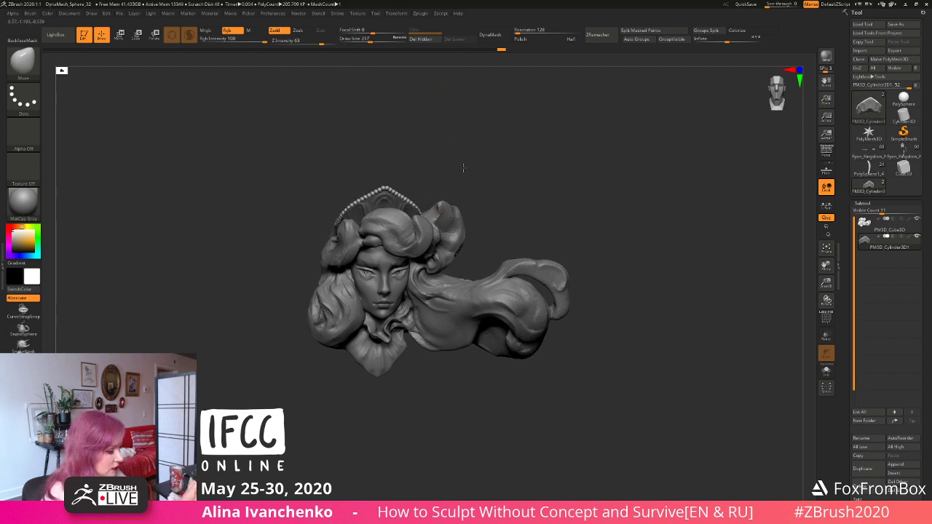
{"action": "left_click_drag", "start_coordinate": [464, 167], "coordinate": [380, 226]}
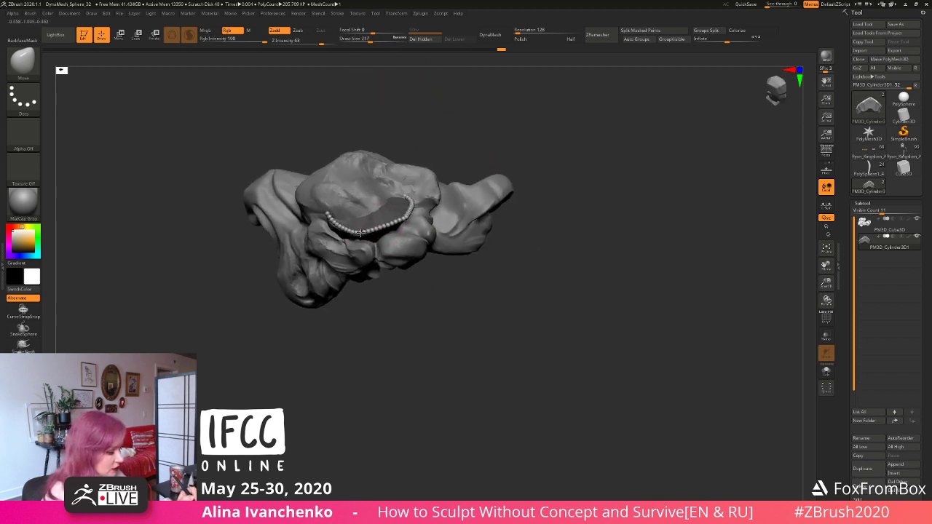
{"action": "left_click_drag", "start_coordinate": [466, 291], "coordinate": [461, 75]}
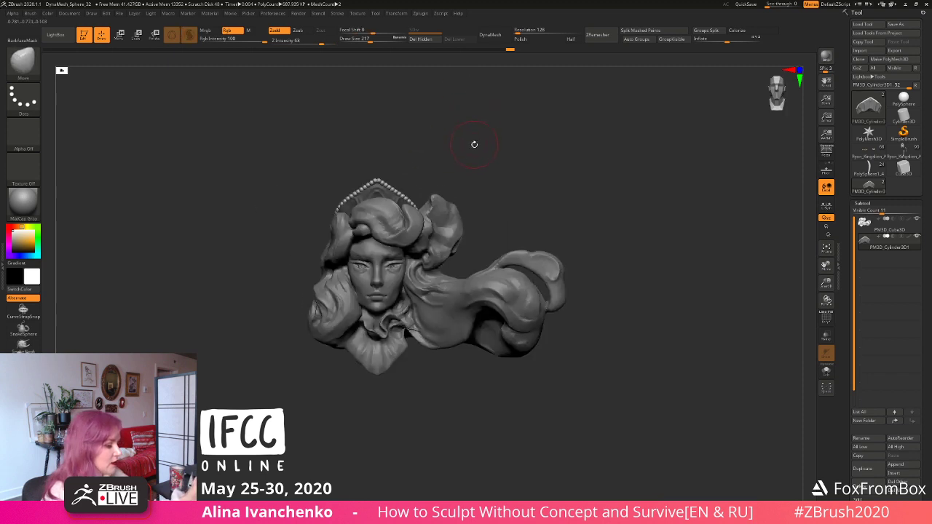
Step: Reshape the whole crown with a gizmo deformer, then return to Draw mode
{"action": "mouse_move", "coordinate": [474, 144]}
{"action": "left_mouse_down"}
{"action": "mouse_move", "coordinate": [474, 168]}
{"action": "mouse_move", "coordinate": [545, 191]}
{"action": "mouse_move", "coordinate": [538, 201]}
{"action": "mouse_move", "coordinate": [494, 202]}
{"action": "mouse_move", "coordinate": [502, 193]}
{"action": "mouse_move", "coordinate": [470, 188]}
{"action": "left_mouse_up"}
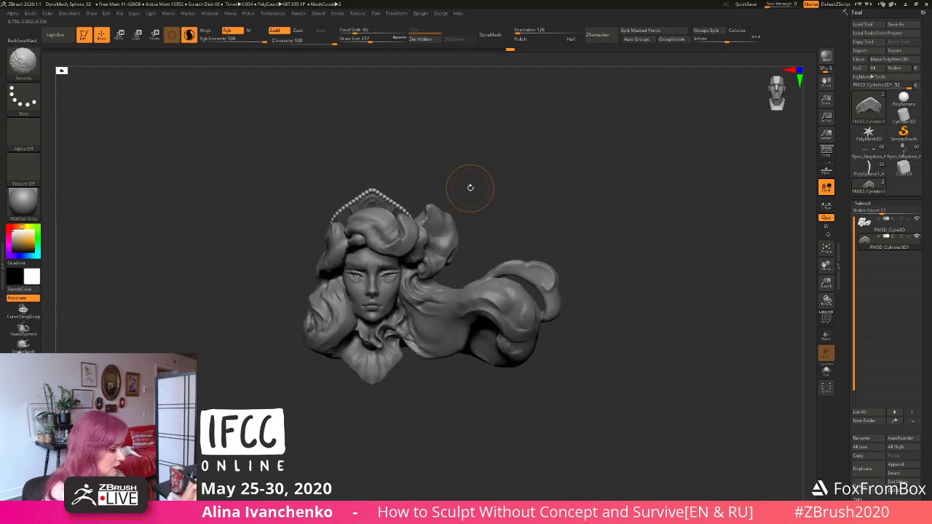
{"action": "left_click", "coordinate": [422, 192], "text": "ctrl"}
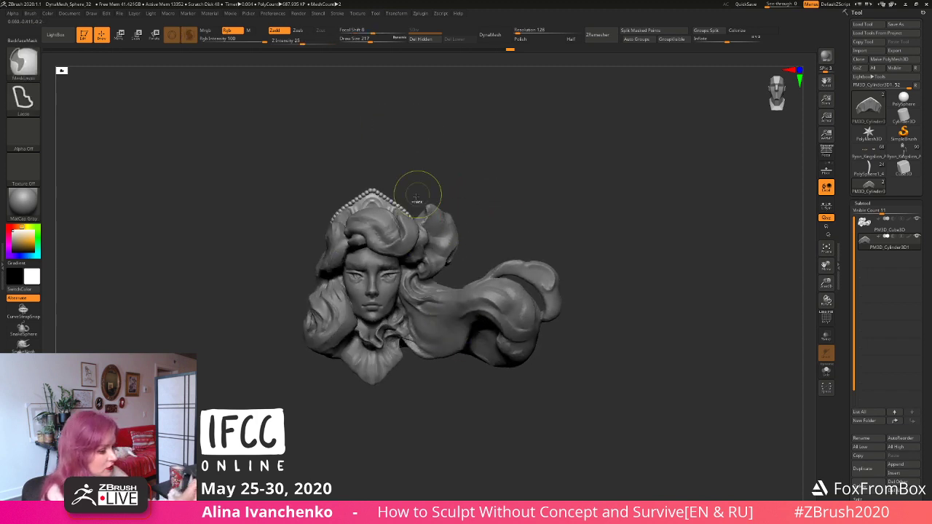
{"action": "key", "text": "w"}
{"action": "left_click", "coordinate": [346, 131]}
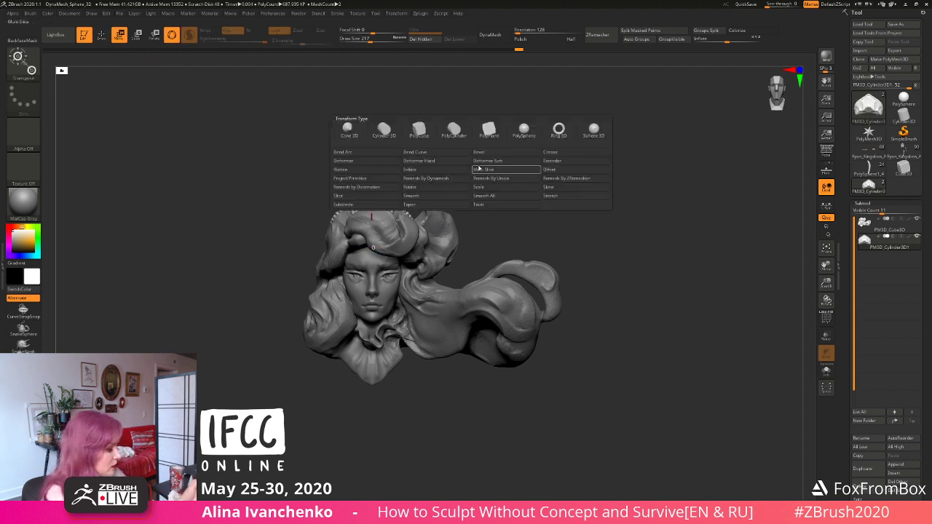
{"action": "left_click", "coordinate": [408, 198]}
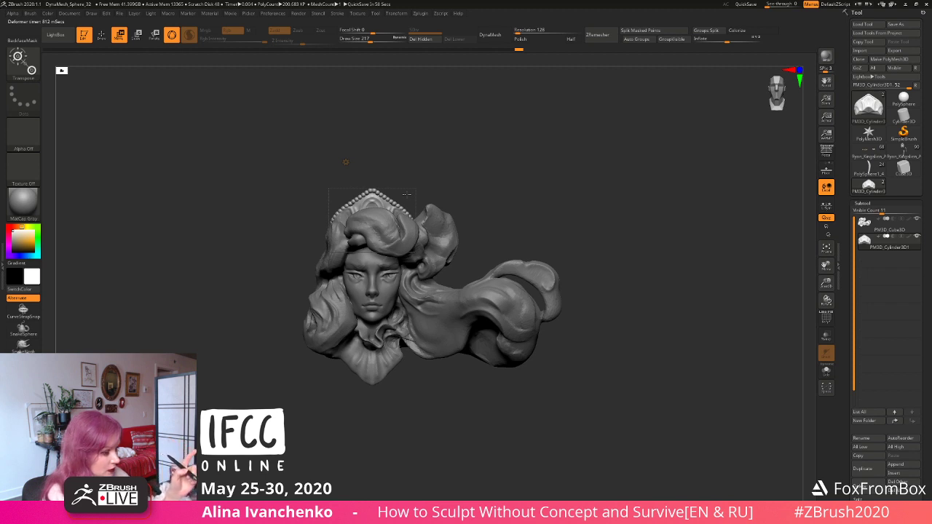
{"action": "key", "text": "q"}
Step: Carve the crown along the inside of the bead string with a small DamStandard brush
{"action": "mouse_move", "coordinate": [431, 166]}
{"action": "left_mouse_down"}
{"action": "mouse_move", "coordinate": [437, 171]}
{"action": "mouse_move", "coordinate": [401, 196]}
{"action": "mouse_move", "coordinate": [416, 201]}
{"action": "mouse_move", "coordinate": [440, 188]}
{"action": "mouse_move", "coordinate": [416, 228]}
{"action": "mouse_move", "coordinate": [400, 209]}
{"action": "left_mouse_up"}
{"action": "mouse_move", "coordinate": [462, 187]}
{"action": "left_mouse_down"}
{"action": "mouse_move", "coordinate": [388, 216]}
{"action": "mouse_move", "coordinate": [435, 104]}
{"action": "mouse_move", "coordinate": [461, 186]}
{"action": "mouse_move", "coordinate": [448, 190]}
{"action": "mouse_move", "coordinate": [454, 183]}
{"action": "left_mouse_up"}
{"action": "left_click_drag", "start_coordinate": [828, 284], "coordinate": [826, 310]}
{"action": "mouse_move", "coordinate": [537, 165]}
{"action": "left_mouse_down"}
{"action": "mouse_move", "coordinate": [485, 176]}
{"action": "mouse_move", "coordinate": [472, 156]}
{"action": "mouse_move", "coordinate": [498, 157]}
{"action": "left_mouse_up"}
{"action": "key", "text": "b"}
{"action": "key", "text": "d"}
{"action": "key", "text": "s"}
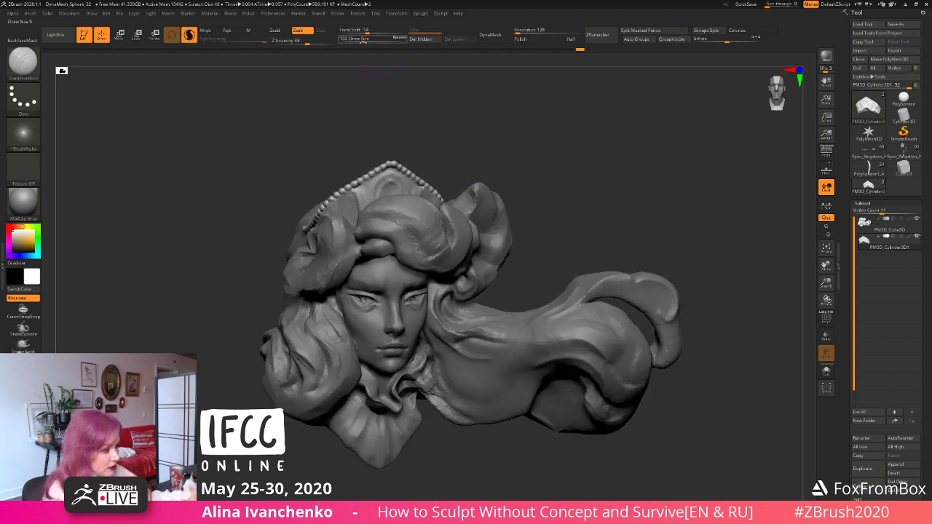
{"action": "left_click_drag", "start_coordinate": [362, 40], "coordinate": [353, 41]}
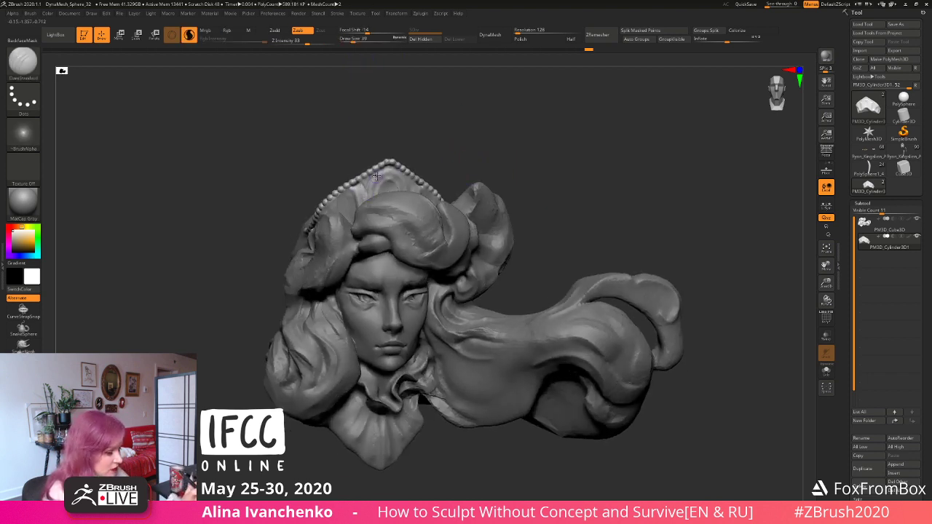
{"action": "left_click_drag", "start_coordinate": [453, 124], "coordinate": [431, 144]}
{"action": "key", "text": "ctrl+z"}
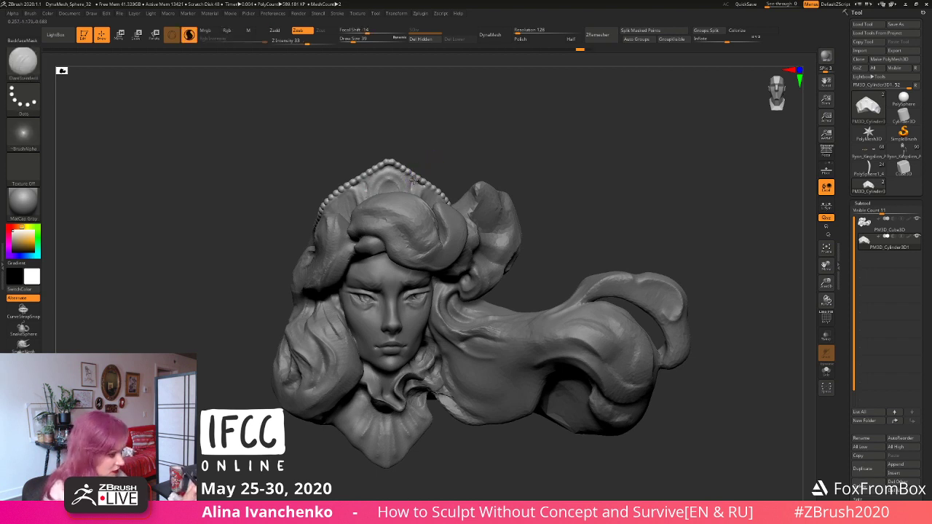
{"action": "left_click_drag", "start_coordinate": [420, 164], "coordinate": [419, 160]}
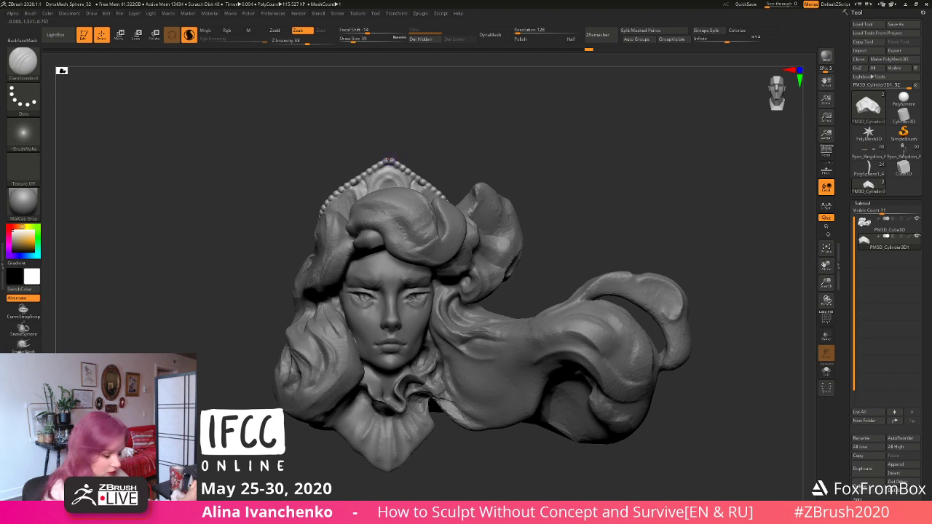
Step: Enlarge the bead at the crown's tip and beads along its sides with the Inflat brush
{"action": "key", "text": "b"}
{"action": "key", "text": "i"}
{"action": "key", "text": "n"}
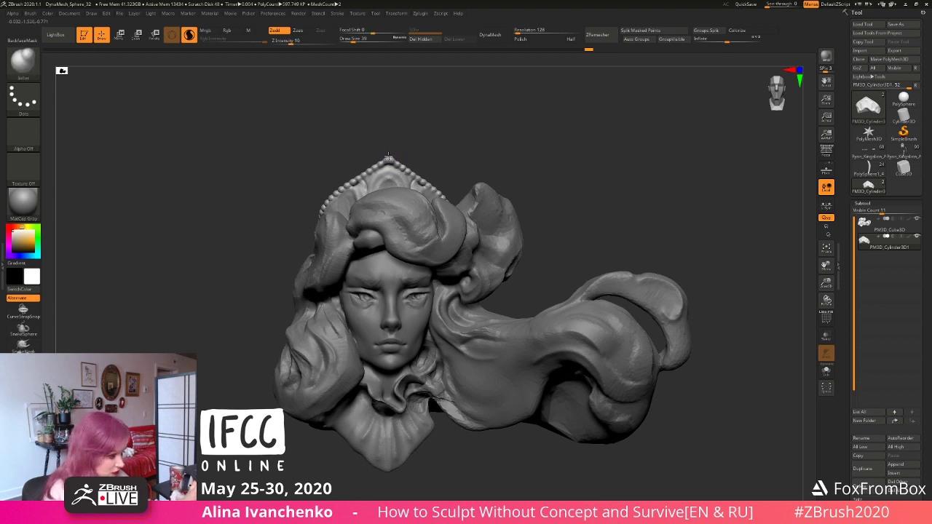
{"action": "left_click_drag", "start_coordinate": [388, 156], "coordinate": [349, 180]}
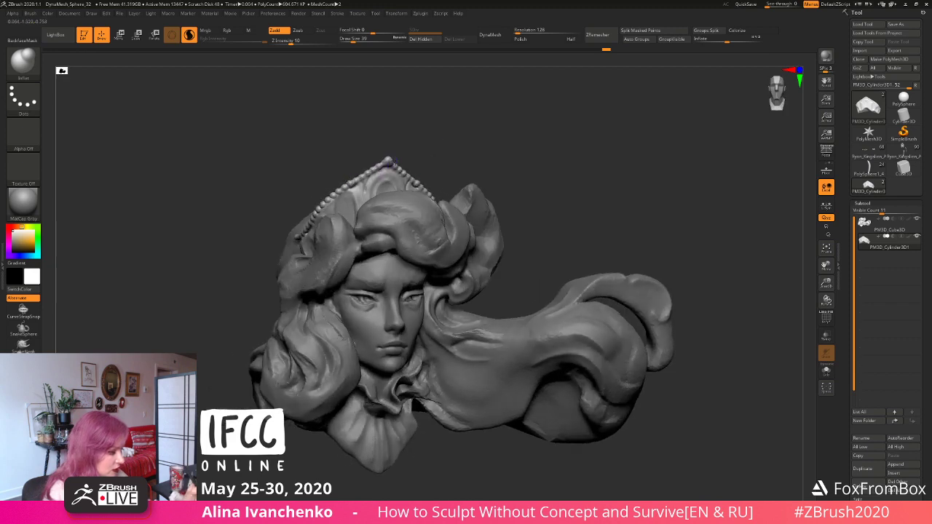
{"action": "mouse_move", "coordinate": [388, 161]}
{"action": "right_mouse_down"}
{"action": "mouse_move", "coordinate": [372, 172]}
{"action": "mouse_move", "coordinate": [434, 188]}
{"action": "right_mouse_up"}
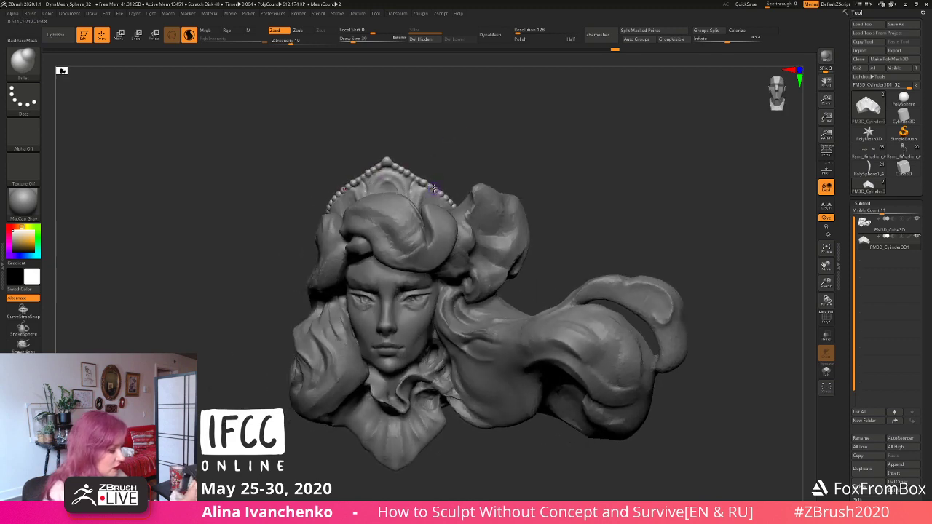
{"action": "mouse_move", "coordinate": [490, 152]}
{"action": "right_mouse_down"}
{"action": "mouse_move", "coordinate": [442, 165]}
{"action": "mouse_move", "coordinate": [445, 139]}
{"action": "mouse_move", "coordinate": [474, 144]}
{"action": "right_mouse_up"}
{"action": "left_click_drag", "start_coordinate": [474, 144], "coordinate": [432, 144], "text": "ctrl"}
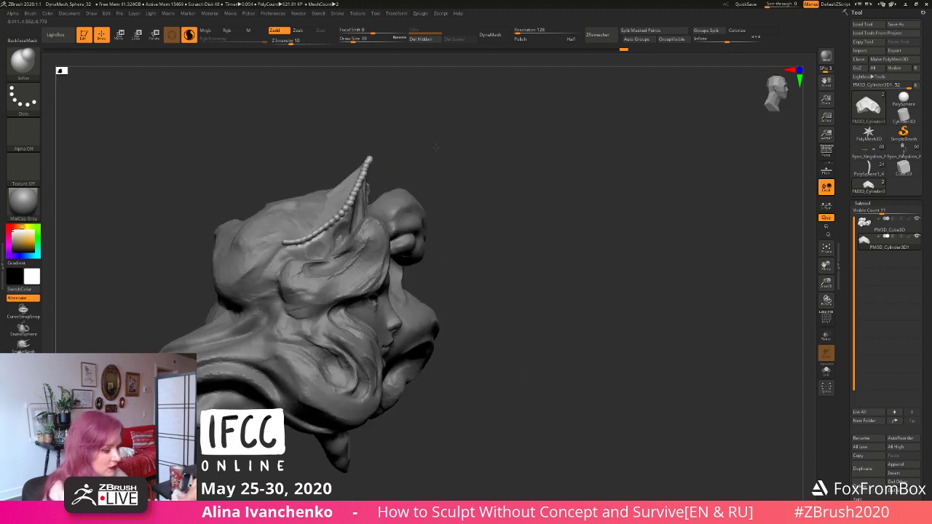
Step: Nudge the beads near the crown's tip into place with a small Move brush
{"action": "key", "text": "b"}
{"action": "key", "text": "m"}
{"action": "key", "text": "v"}
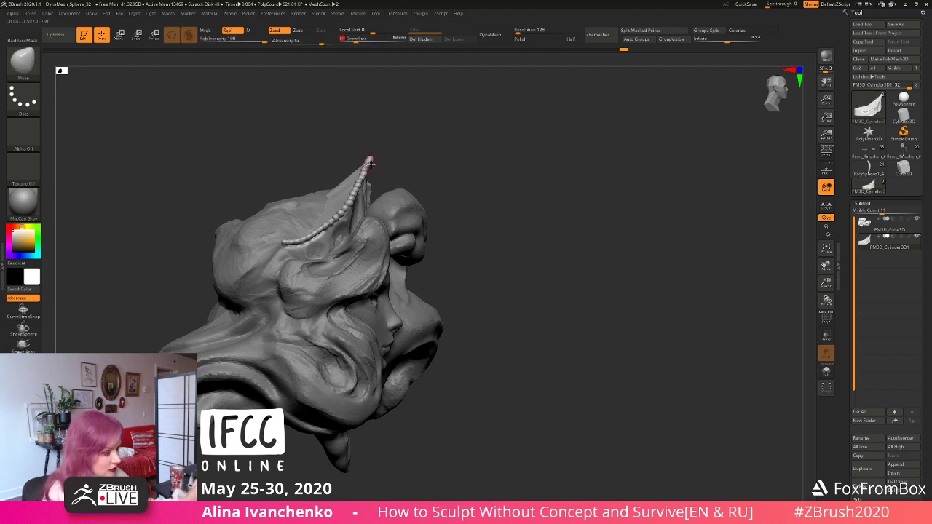
{"action": "mouse_move", "coordinate": [366, 154]}
{"action": "left_mouse_down"}
{"action": "mouse_move", "coordinate": [412, 135]}
{"action": "mouse_move", "coordinate": [431, 160]}
{"action": "mouse_move", "coordinate": [456, 141]}
{"action": "mouse_move", "coordinate": [359, 191]}
{"action": "left_mouse_up"}
Step: Isolate the crown and carve a vertical groove into its front panel with the DamStandard brush
{"action": "key", "text": "b"}
{"action": "key", "text": "d"}
{"action": "key", "text": "s"}
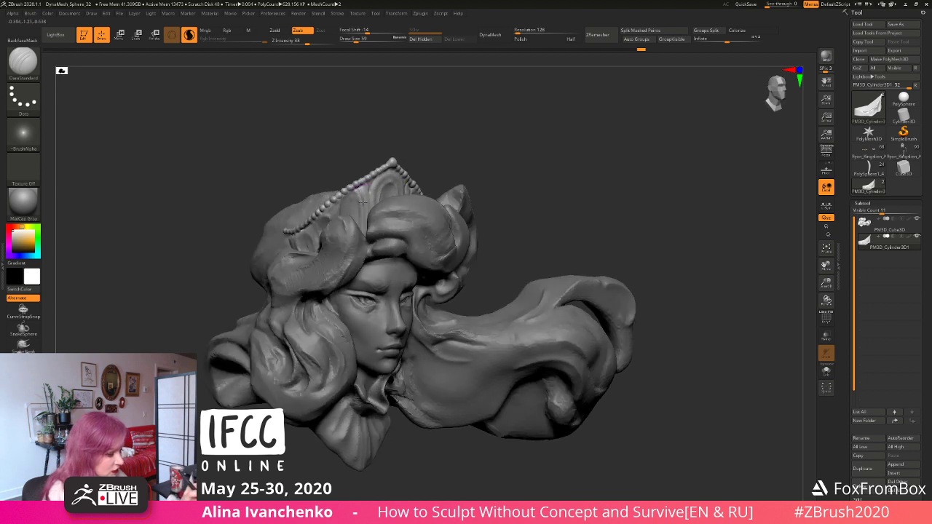
{"action": "left_click", "coordinate": [826, 371]}
{"action": "mouse_move", "coordinate": [553, 190]}
{"action": "left_mouse_down"}
{"action": "mouse_move", "coordinate": [488, 170]}
{"action": "mouse_move", "coordinate": [501, 215]}
{"action": "mouse_move", "coordinate": [486, 217]}
{"action": "left_mouse_up"}
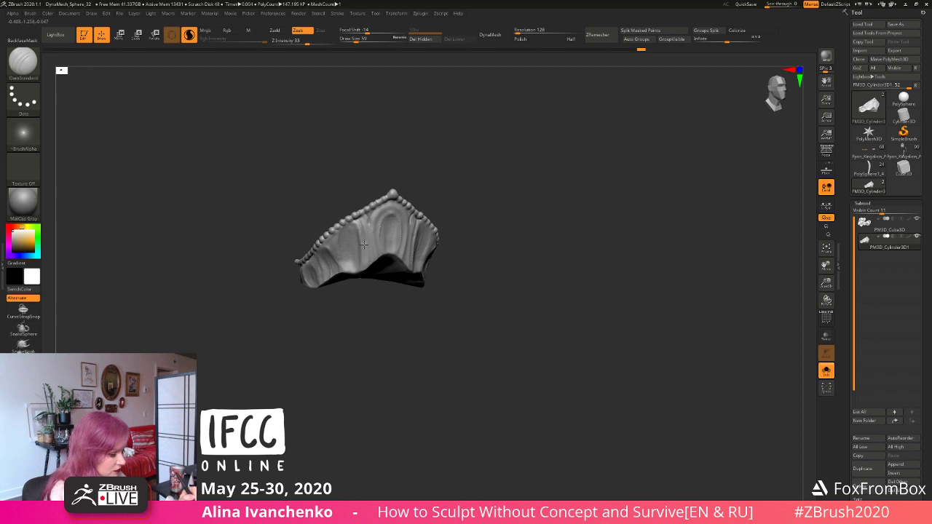
{"action": "left_click_drag", "start_coordinate": [364, 220], "coordinate": [364, 255]}
{"action": "left_click_drag", "start_coordinate": [365, 294], "coordinate": [325, 291], "text": "shift"}
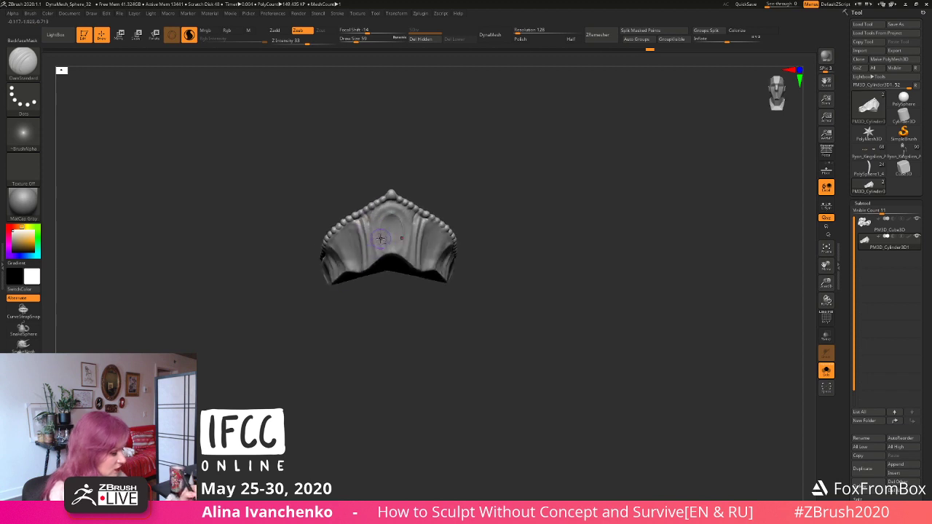
Step: Carve grooves around the crown's central oval and down its side panels with DamStandard, then show the whole bust again
{"action": "left_click_drag", "start_coordinate": [472, 156], "coordinate": [363, 243], "text": "alt"}
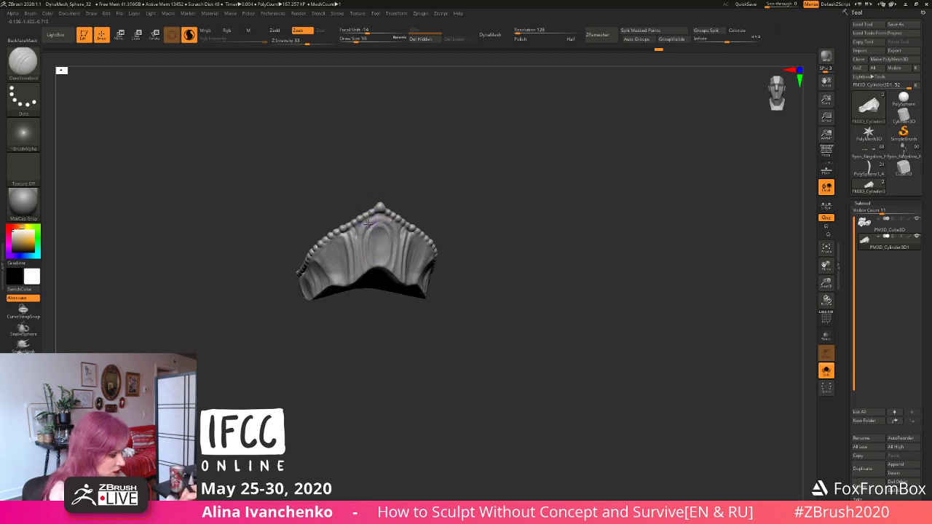
{"action": "left_click_drag", "start_coordinate": [370, 228], "coordinate": [381, 225]}
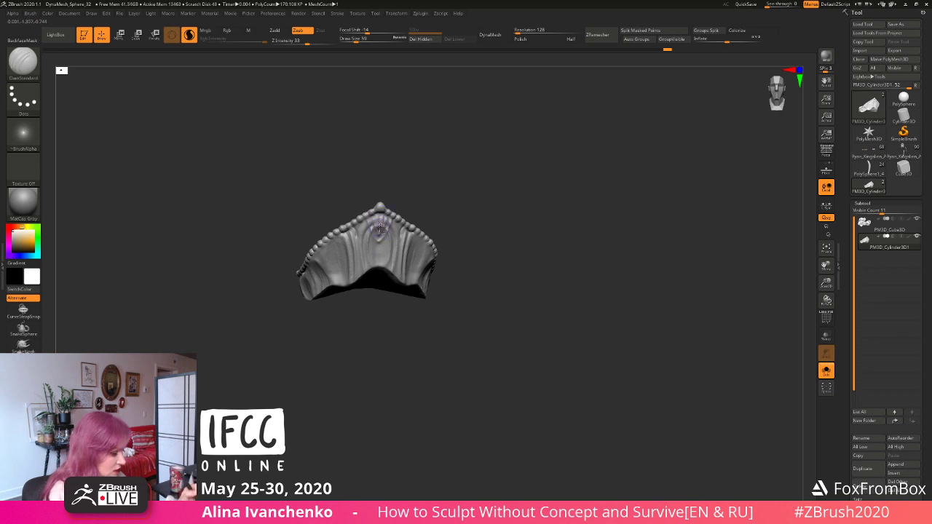
{"action": "left_click_drag", "start_coordinate": [464, 214], "coordinate": [450, 214]}
{"action": "mouse_move", "coordinate": [407, 243]}
{"action": "left_mouse_down"}
{"action": "mouse_move", "coordinate": [406, 228]}
{"action": "mouse_move", "coordinate": [406, 263]}
{"action": "left_mouse_up"}
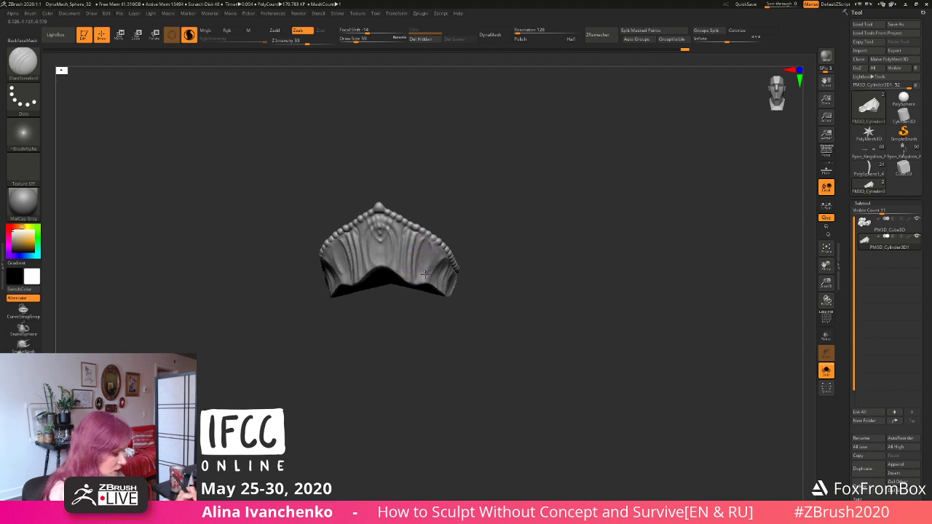
{"action": "left_click", "coordinate": [826, 371]}
{"action": "mouse_move", "coordinate": [678, 313]}
{"action": "left_mouse_down", "text": "alt"}
{"action": "mouse_move", "coordinate": [604, 212]}
{"action": "mouse_move", "coordinate": [509, 239]}
{"action": "mouse_move", "coordinate": [537, 262]}
{"action": "mouse_move", "coordinate": [533, 270]}
{"action": "left_mouse_up", "text": "alt"}
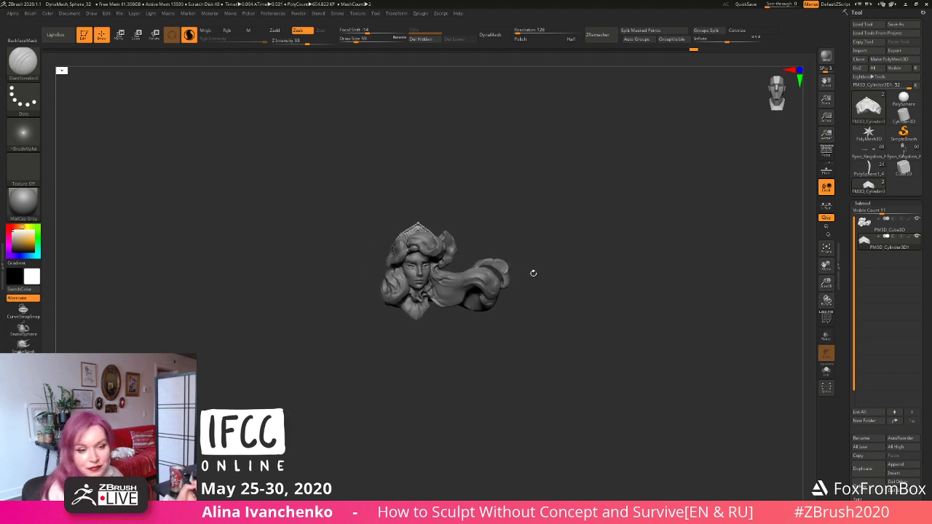
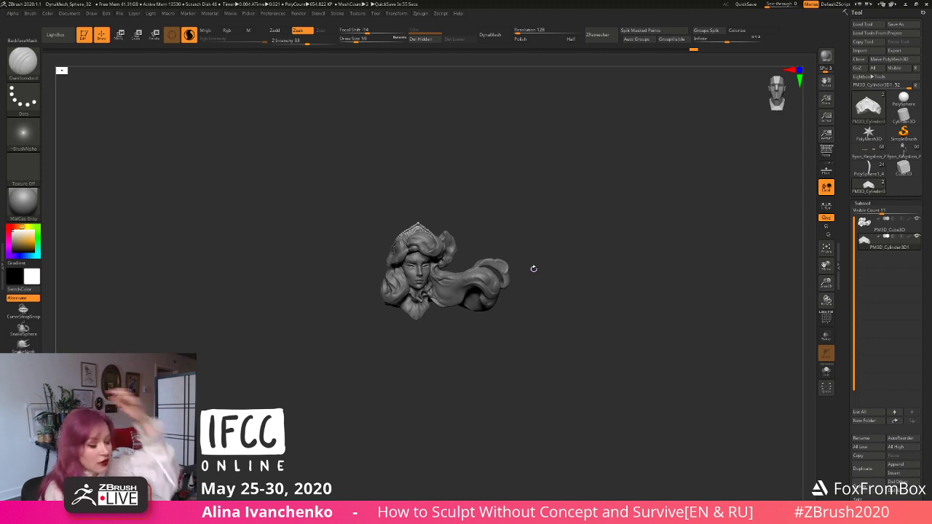
Step: Adjust the crown's tip in proportion to the full bust with the Move brush
{"action": "mouse_move", "coordinate": [539, 303]}
{"action": "left_mouse_down"}
{"action": "mouse_move", "coordinate": [537, 323]}
{"action": "mouse_move", "coordinate": [515, 343]}
{"action": "left_mouse_up"}
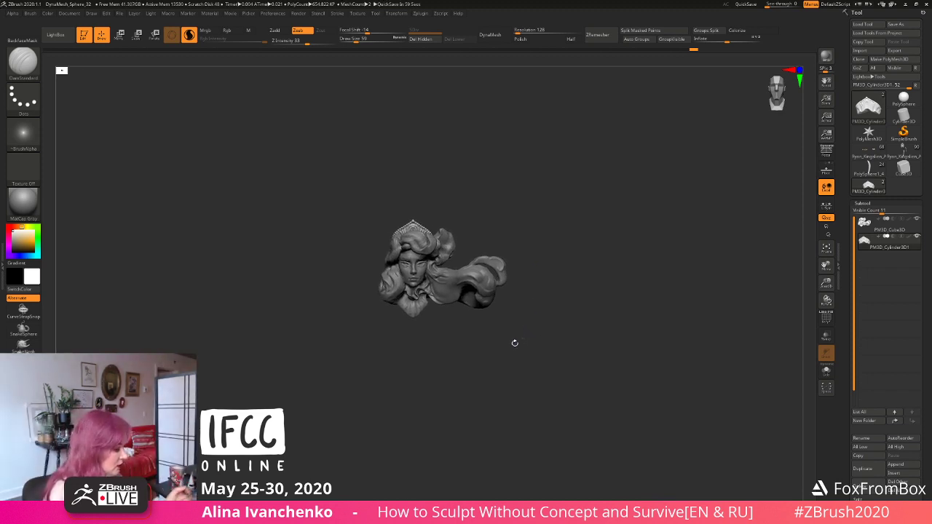
{"action": "left_click_drag", "start_coordinate": [826, 283], "coordinate": [789, 305]}
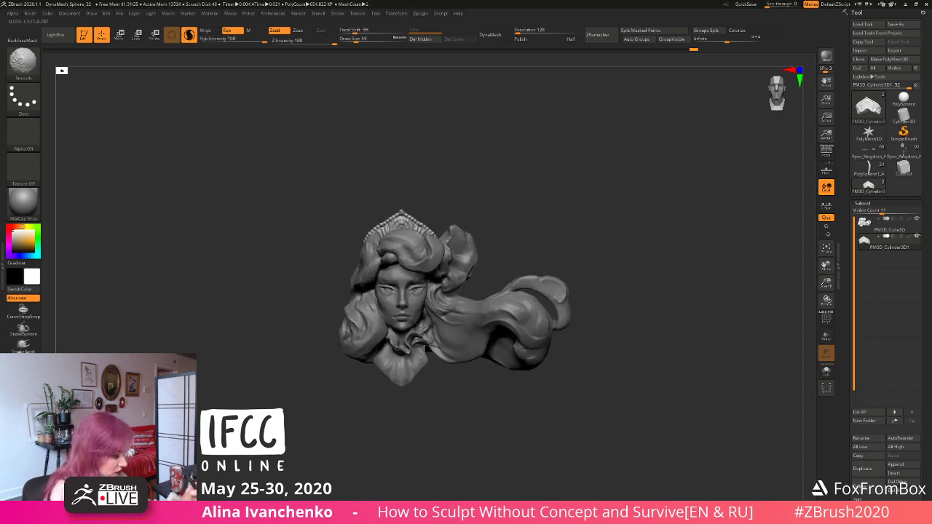
{"action": "key", "text": "b"}
{"action": "key", "text": "m"}
{"action": "key", "text": "v"}
{"action": "right_click_drag", "start_coordinate": [404, 214], "coordinate": [407, 213]}
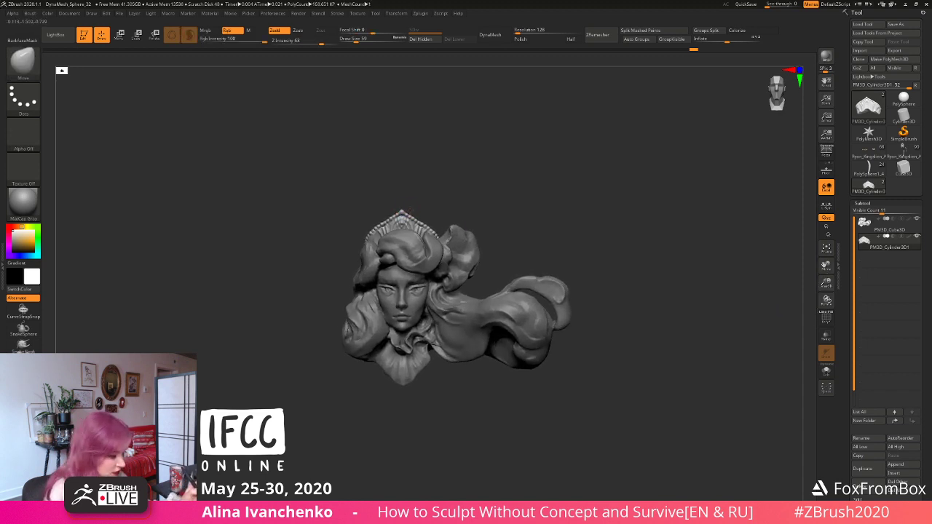
{"action": "left_click_drag", "start_coordinate": [445, 199], "coordinate": [443, 170], "text": "alt"}
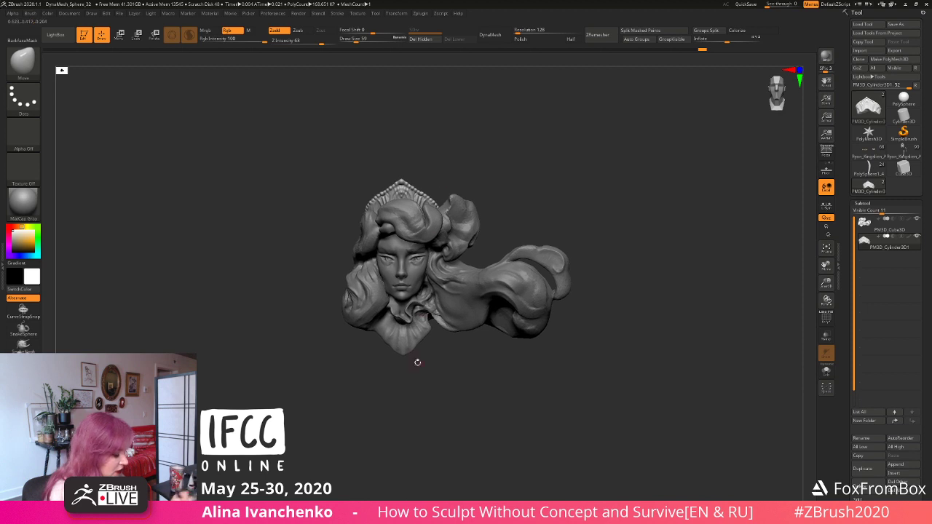
Step: Try laying a string of beads across the collar with the InsertMesh brush while the crown subtool is active
{"action": "left_click_drag", "start_coordinate": [417, 363], "coordinate": [430, 390]}
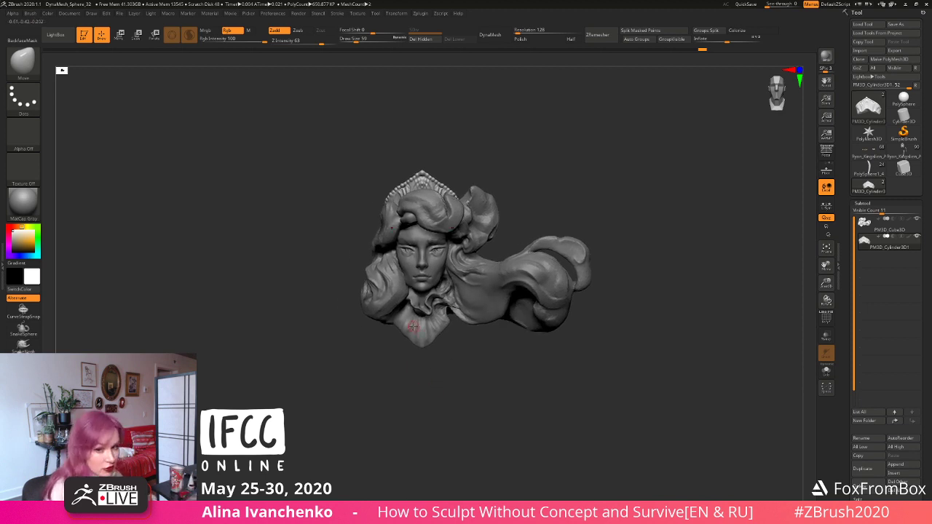
{"action": "mouse_move", "coordinate": [369, 397]}
{"action": "left_mouse_down"}
{"action": "mouse_move", "coordinate": [364, 375]}
{"action": "mouse_move", "coordinate": [343, 374]}
{"action": "mouse_move", "coordinate": [338, 385]}
{"action": "mouse_move", "coordinate": [355, 395]}
{"action": "mouse_move", "coordinate": [343, 400]}
{"action": "mouse_move", "coordinate": [349, 417]}
{"action": "left_mouse_up"}
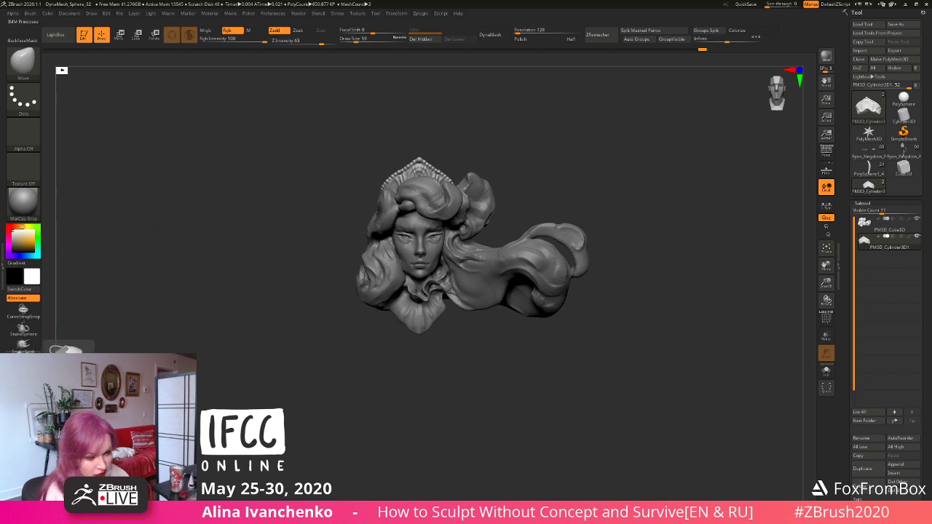
{"action": "left_click", "coordinate": [23, 62]}
{"action": "left_click", "coordinate": [295, 147]}
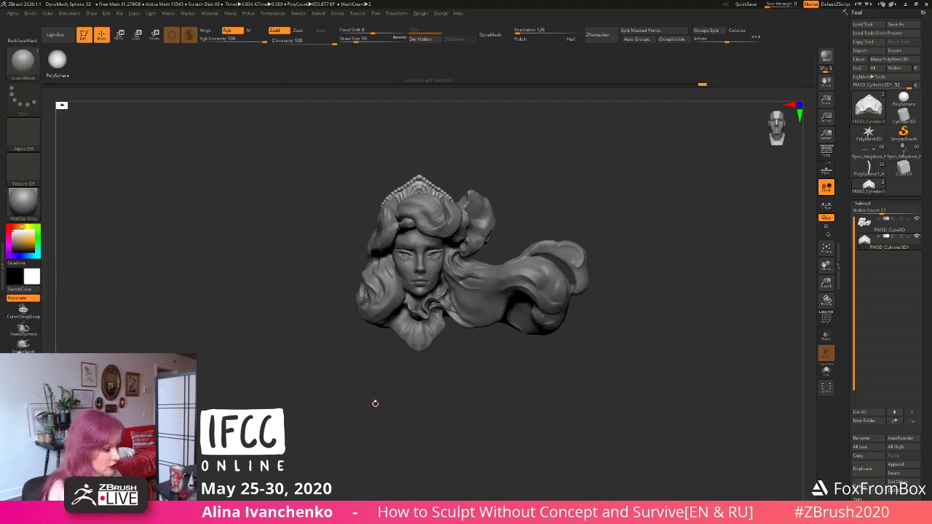
{"action": "mouse_move", "coordinate": [414, 401]}
{"action": "left_mouse_down"}
{"action": "mouse_move", "coordinate": [408, 396]}
{"action": "mouse_move", "coordinate": [433, 357]}
{"action": "left_mouse_up"}
{"action": "left_click_drag", "start_coordinate": [435, 321], "coordinate": [408, 417]}
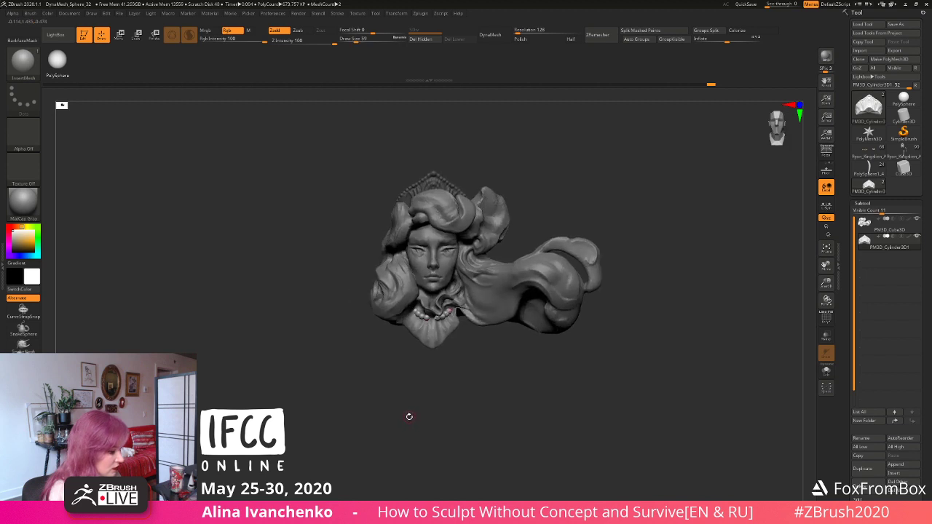
{"action": "key", "text": "ctrl+z"}
Step: Make the bust the active subtool and lay a bead necklace below the neck ruffle with the InsertMesh brush
{"action": "left_click", "coordinate": [430, 339], "text": "alt"}
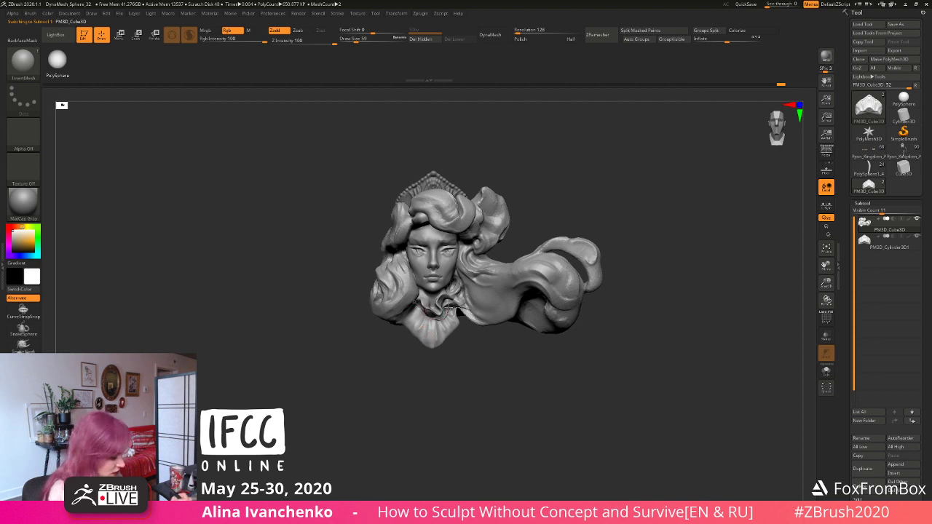
{"action": "mouse_move", "coordinate": [427, 389]}
{"action": "left_mouse_down"}
{"action": "mouse_move", "coordinate": [422, 318]}
{"action": "mouse_move", "coordinate": [453, 312]}
{"action": "mouse_move", "coordinate": [410, 411]}
{"action": "mouse_move", "coordinate": [418, 386]}
{"action": "left_mouse_up"}
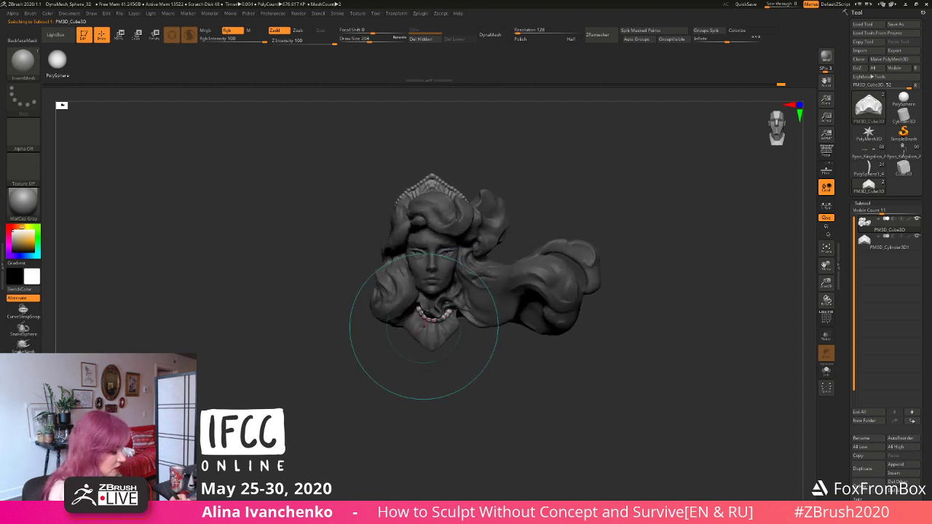
{"action": "key", "text": "ctrl+z"}
Step: Try a second strand of smaller beads just below the necklace with the InsertMesh brush at draw size 33
{"action": "left_click_drag", "start_coordinate": [356, 38], "coordinate": [353, 39]}
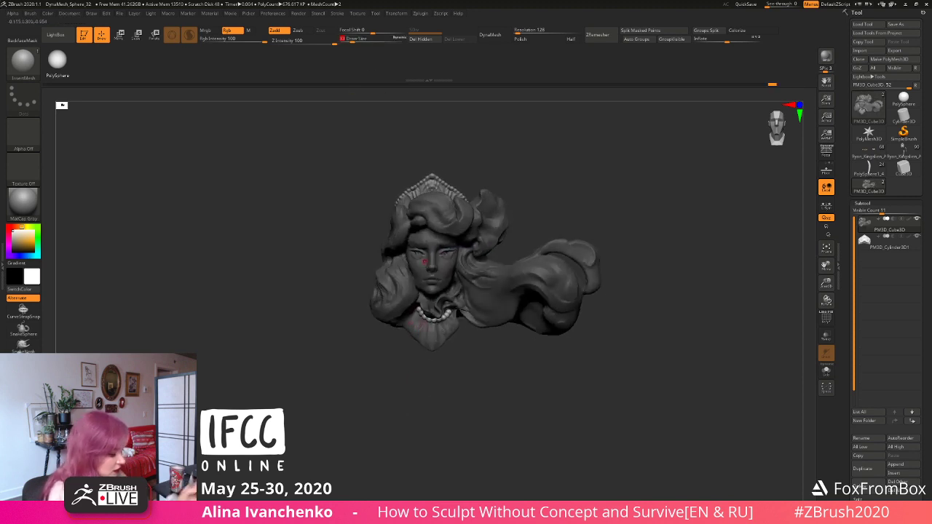
{"action": "left_click_drag", "start_coordinate": [457, 314], "coordinate": [457, 314]}
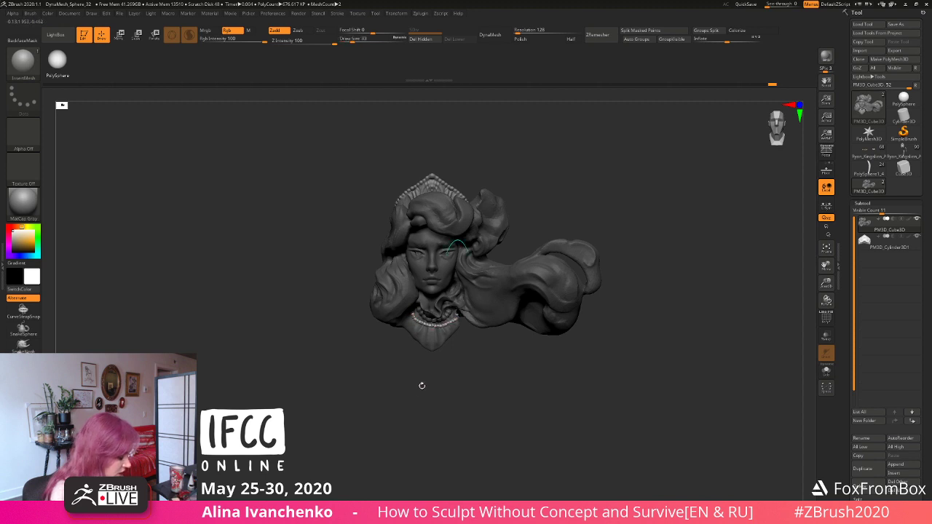
{"action": "mouse_move", "coordinate": [418, 393]}
{"action": "left_mouse_down"}
{"action": "mouse_move", "coordinate": [427, 394]}
{"action": "mouse_move", "coordinate": [415, 383]}
{"action": "left_mouse_up"}
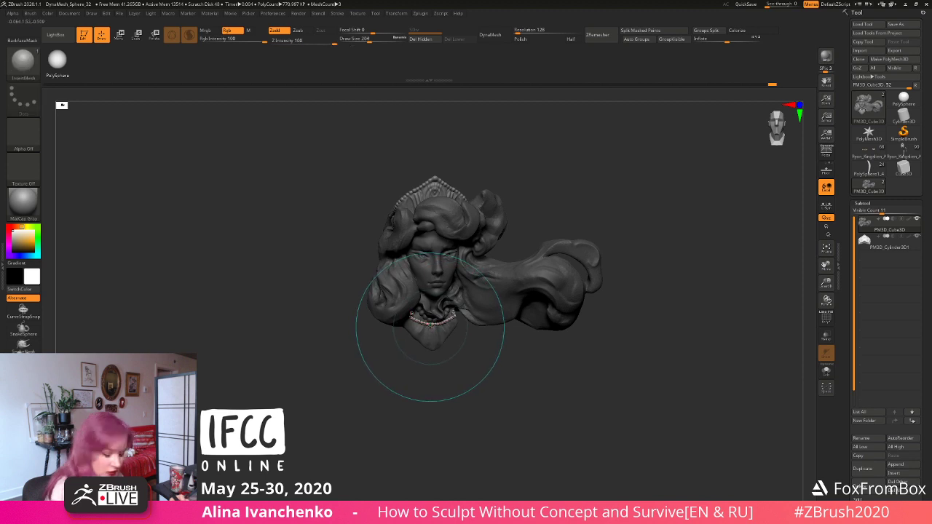
{"action": "key", "text": "b"}
{"action": "key", "text": "m"}
{"action": "key", "text": "v"}
{"action": "key", "text": "ctrl+z"}
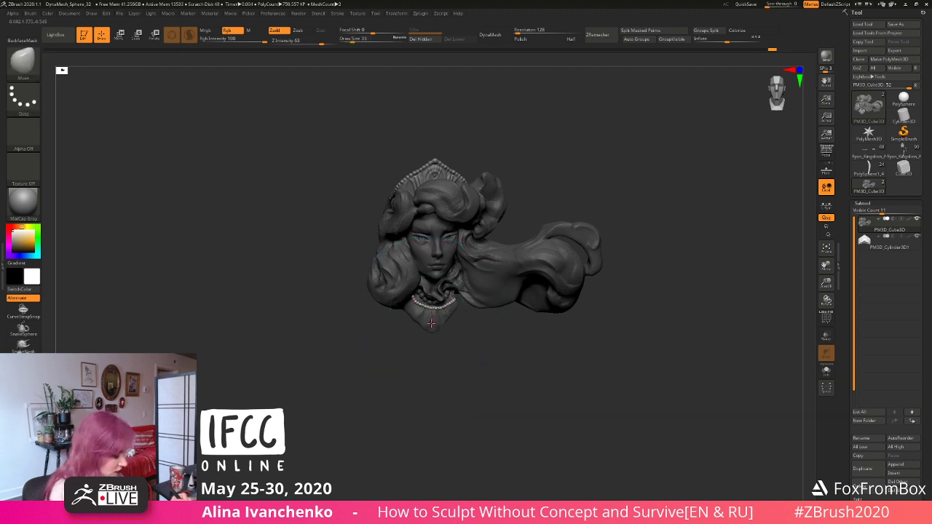
{"action": "left_click_drag", "start_coordinate": [473, 321], "coordinate": [467, 307]}
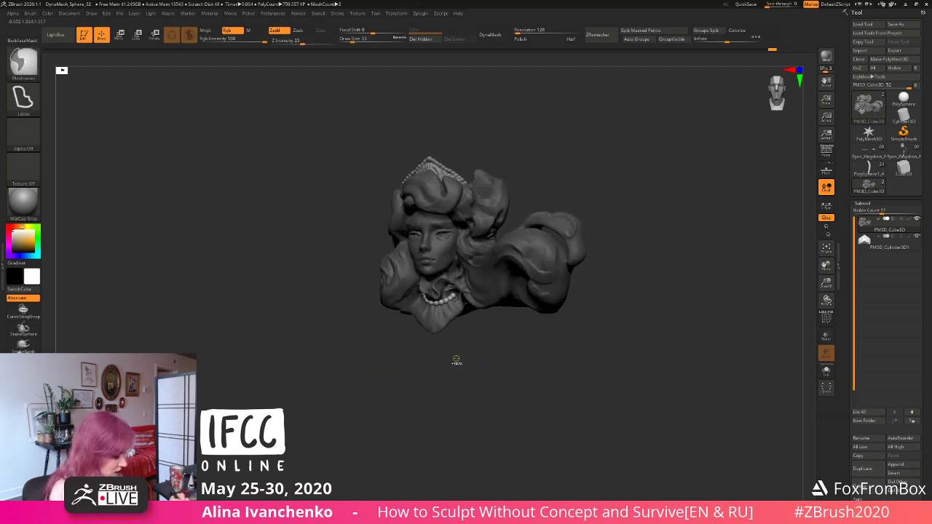
{"action": "left_click_drag", "start_coordinate": [456, 360], "coordinate": [454, 376]}
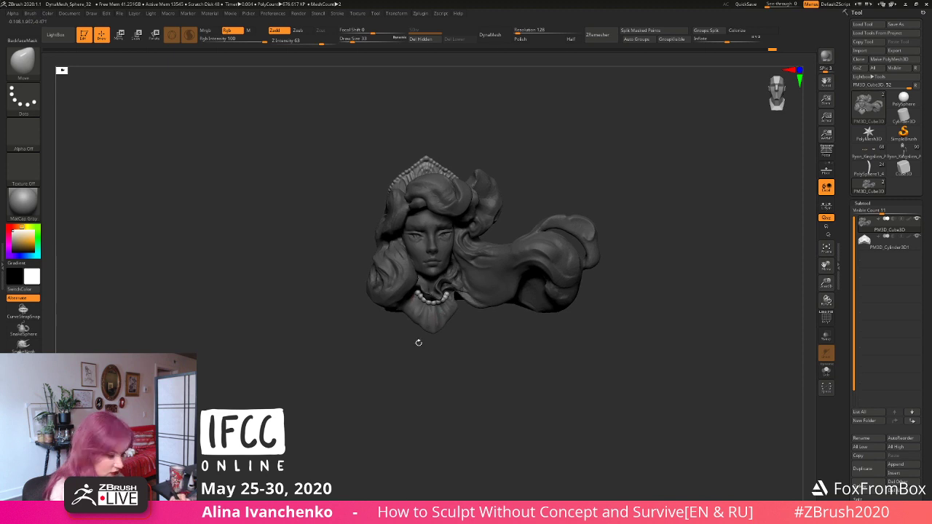
{"action": "left_click_drag", "start_coordinate": [418, 343], "coordinate": [403, 366]}
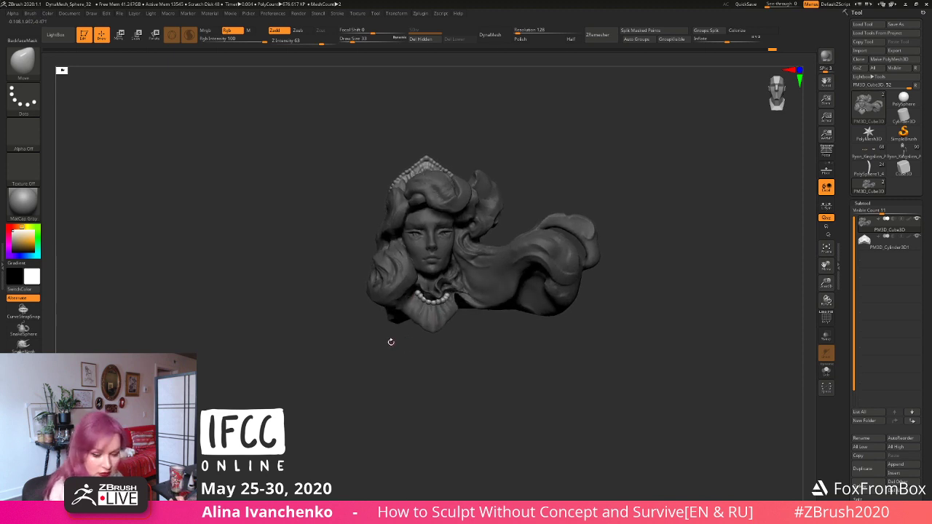
Step: Add a second bead strand just beneath the necklace with the InsertMesh brush at draw size 46
{"action": "left_click", "coordinate": [23, 65]}
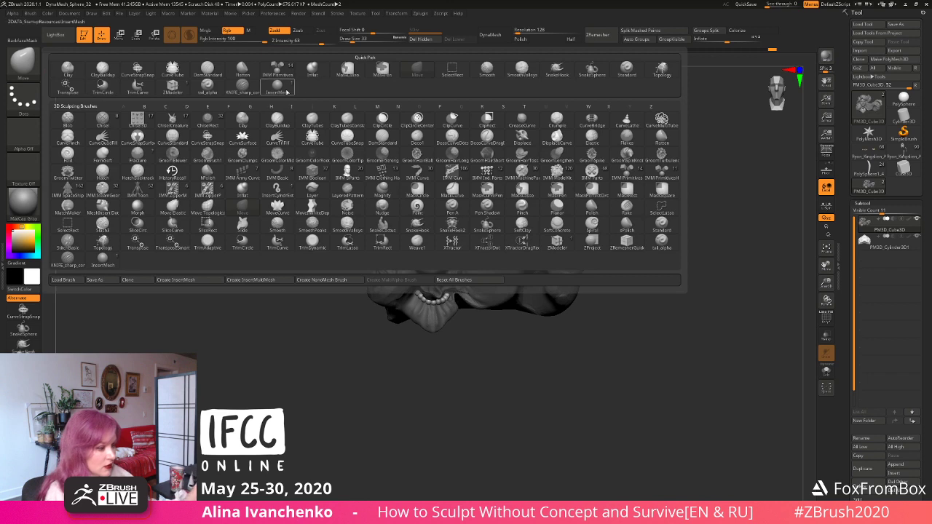
{"action": "left_click", "coordinate": [278, 86]}
{"action": "left_click", "coordinate": [354, 40]}
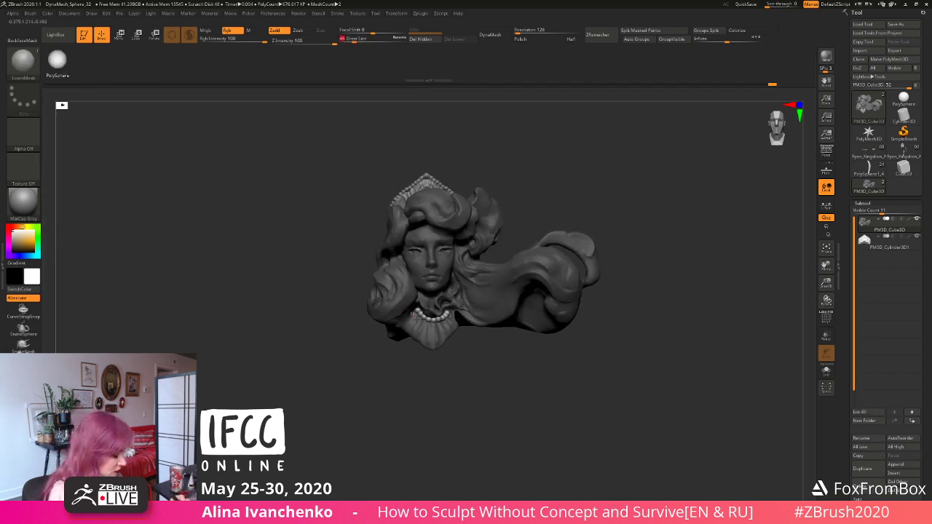
{"action": "left_click_drag", "start_coordinate": [431, 389], "coordinate": [431, 366]}
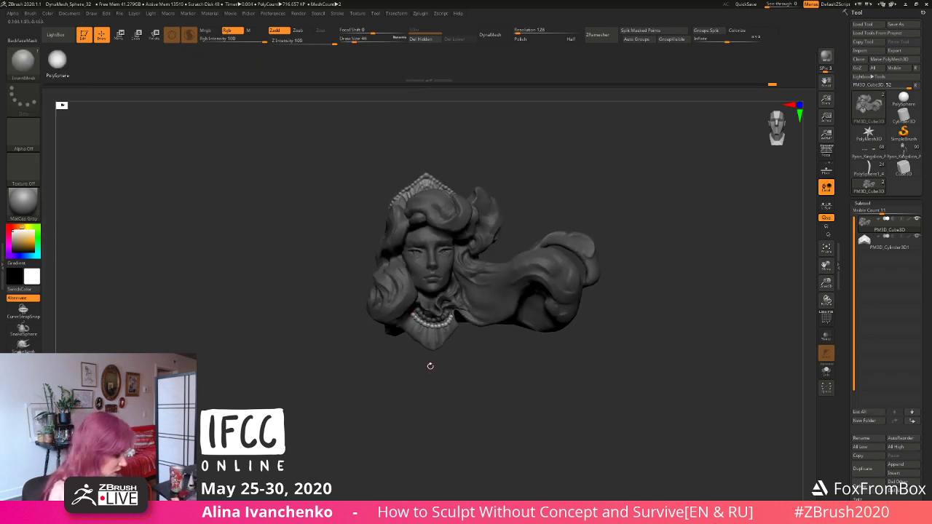
{"action": "left_click_drag", "start_coordinate": [428, 332], "coordinate": [427, 341]}
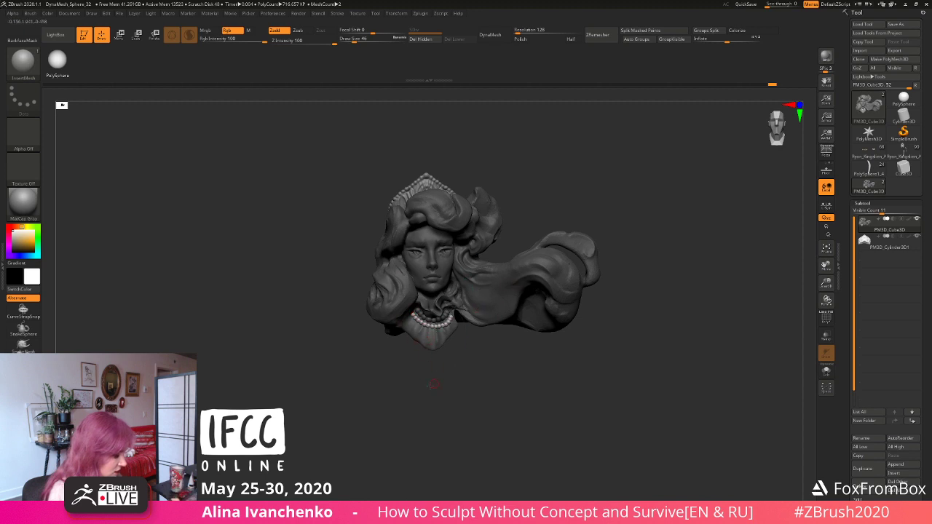
{"action": "left_click_drag", "start_coordinate": [434, 385], "coordinate": [468, 337]}
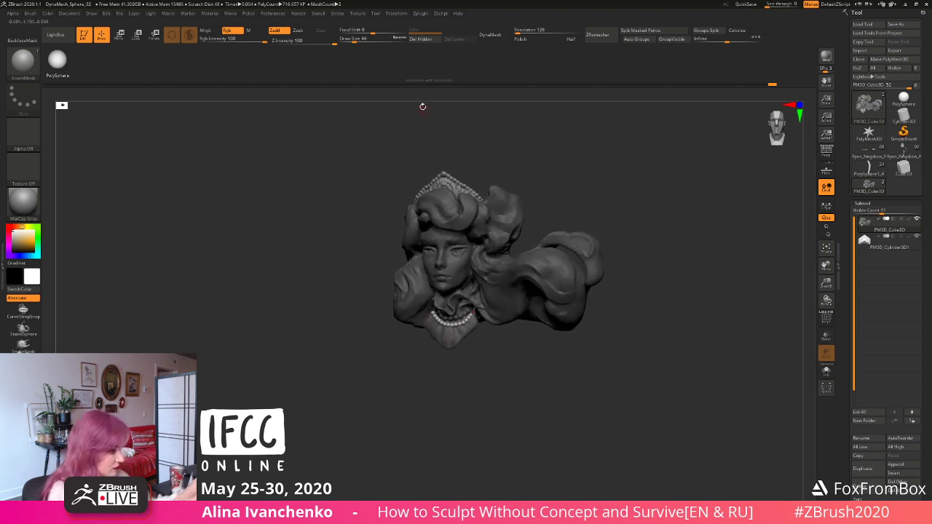
{"action": "mouse_move", "coordinate": [454, 404]}
{"action": "left_mouse_down"}
{"action": "mouse_move", "coordinate": [437, 405]}
{"action": "mouse_move", "coordinate": [429, 376]}
{"action": "mouse_move", "coordinate": [420, 384]}
{"action": "mouse_move", "coordinate": [428, 377]}
{"action": "left_mouse_up"}
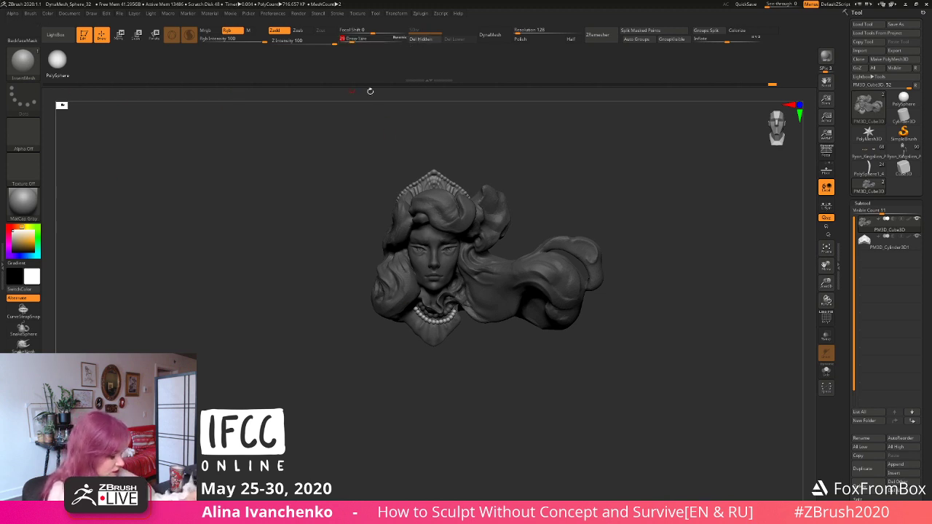
Step: Try a third bead strand on the lower collar with the InsertMesh brush at different draw sizes
{"action": "left_click_drag", "start_coordinate": [454, 314], "coordinate": [456, 320]}
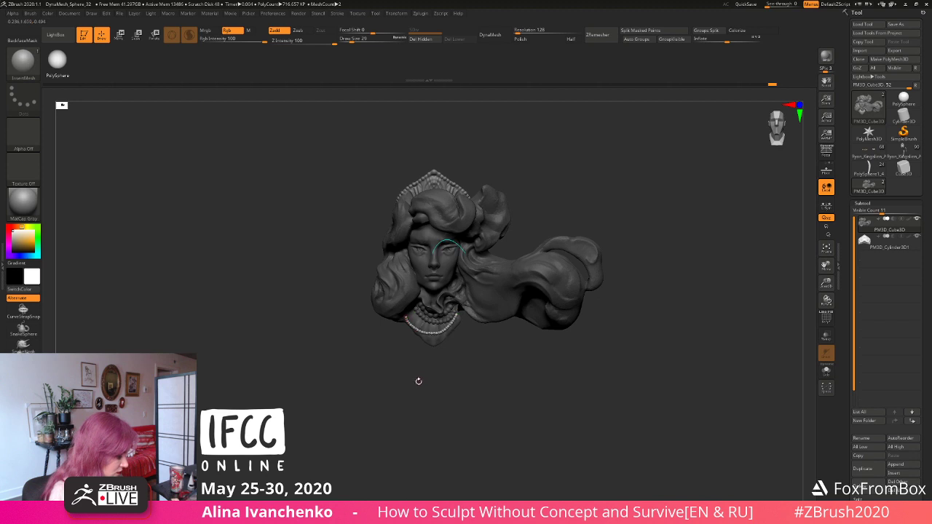
{"action": "key", "text": "ctrl+z"}
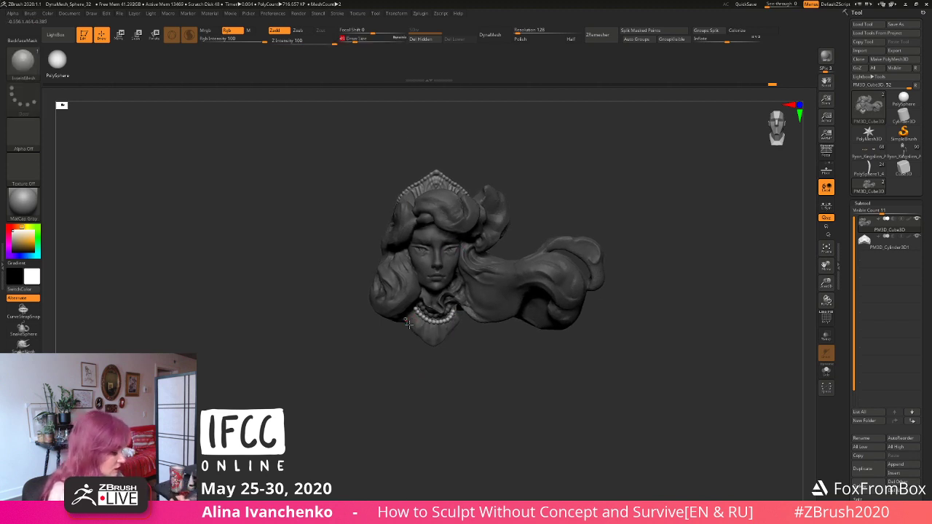
{"action": "left_click_drag", "start_coordinate": [405, 318], "coordinate": [464, 309]}
{"action": "left_click_drag", "start_coordinate": [406, 322], "coordinate": [404, 319]}
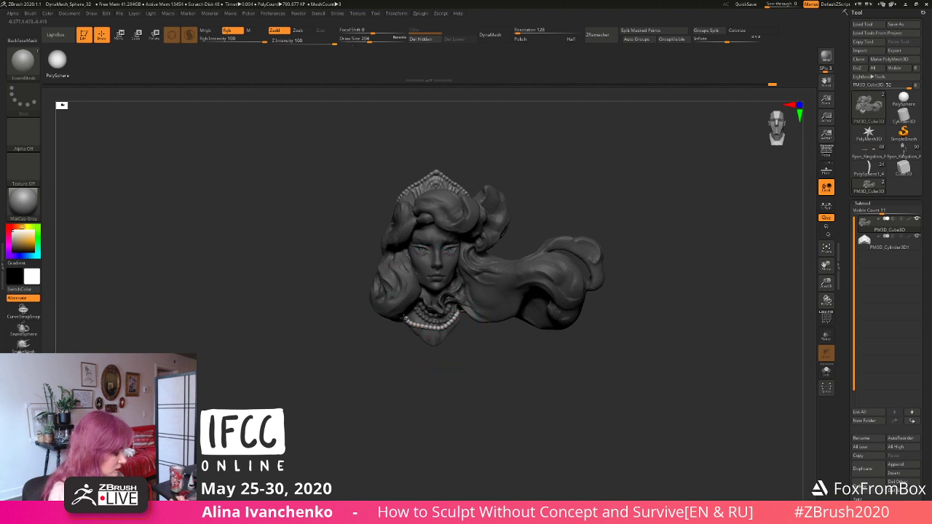
{"action": "key", "text": "ctrl+z"}
{"action": "key", "text": "ctrl+shift"}
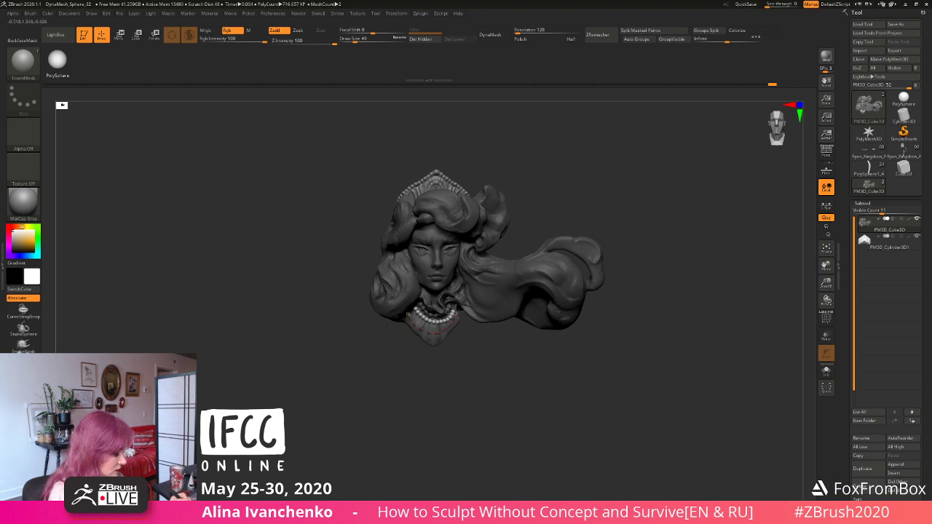
Step: Lay a third bead strand on the collar below the two existing ones with the InsertMesh brush
{"action": "left_click_drag", "start_coordinate": [455, 321], "coordinate": [457, 314]}
{"action": "mouse_move", "coordinate": [423, 391]}
{"action": "left_mouse_down"}
{"action": "mouse_move", "coordinate": [451, 338]}
{"action": "mouse_move", "coordinate": [487, 325]}
{"action": "left_mouse_up"}
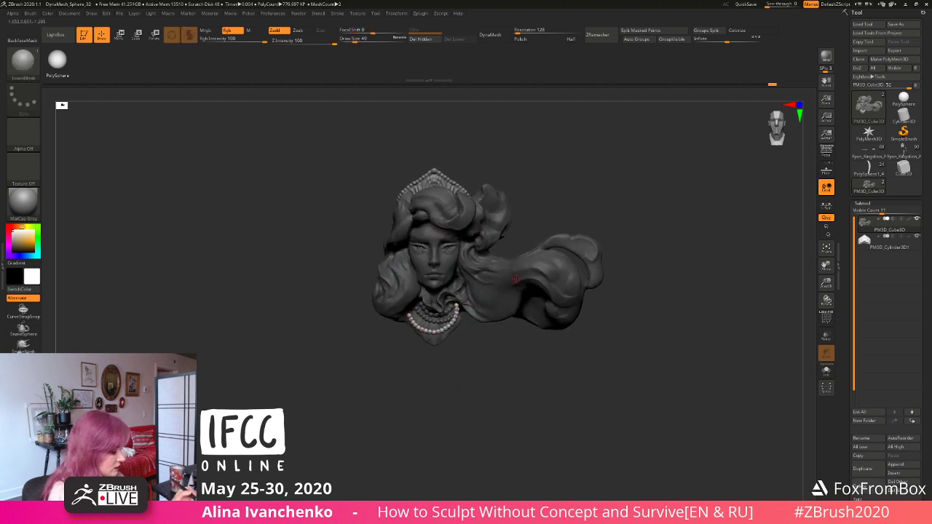
{"action": "mouse_move", "coordinate": [471, 382]}
{"action": "left_mouse_down", "text": "alt"}
{"action": "mouse_move", "coordinate": [442, 378]}
{"action": "mouse_move", "coordinate": [455, 371]}
{"action": "mouse_move", "coordinate": [435, 390]}
{"action": "mouse_move", "coordinate": [452, 362]}
{"action": "left_mouse_up", "text": "alt"}
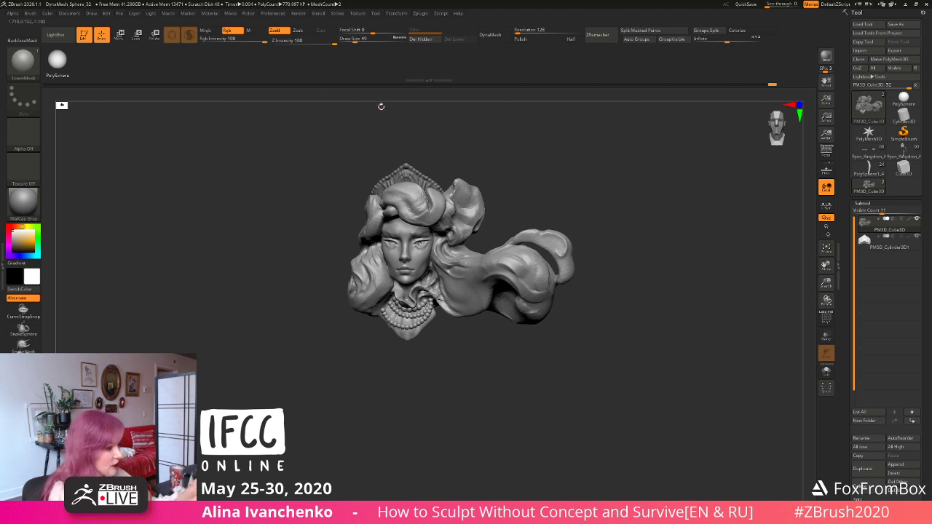
Step: Fuse the necklace beads with the bust mesh using the Remesh by Union operation
{"action": "key", "text": "w"}
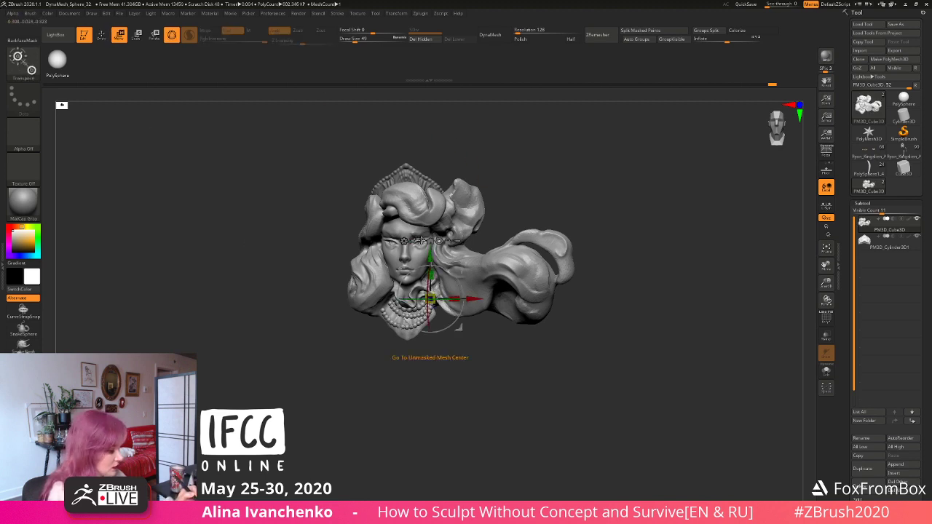
{"action": "left_click", "coordinate": [451, 241]}
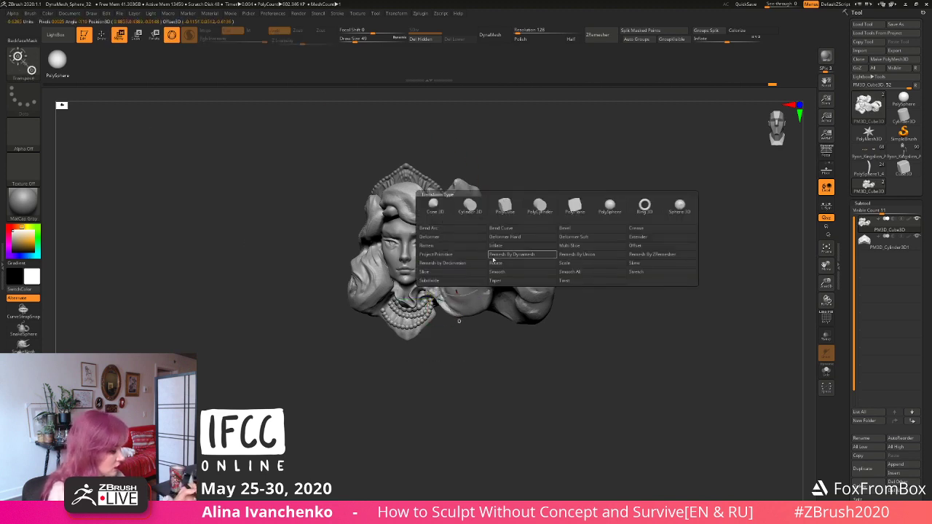
{"action": "left_click", "coordinate": [587, 254]}
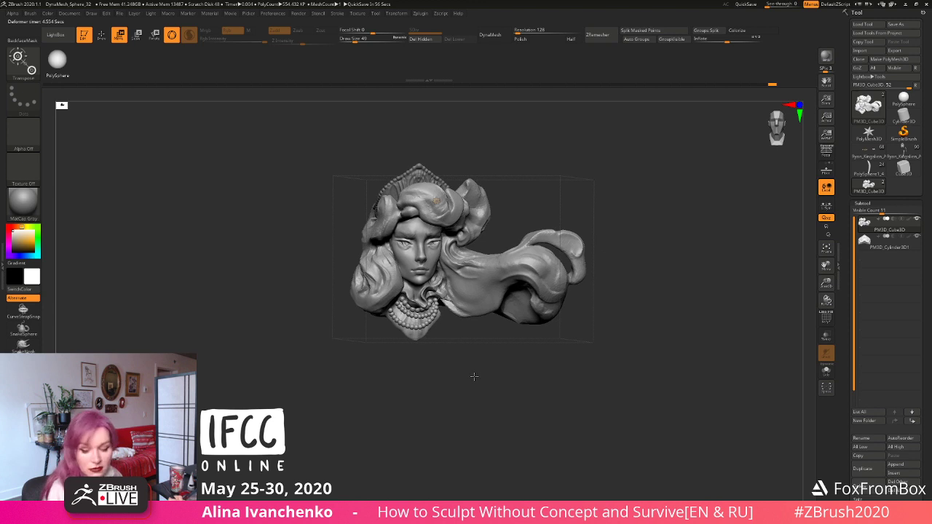
Step: Smooth the collar surface around the bead strands with the Smooth brush at draw size 132
{"action": "key", "text": "q"}
{"action": "left_click", "coordinate": [365, 39]}
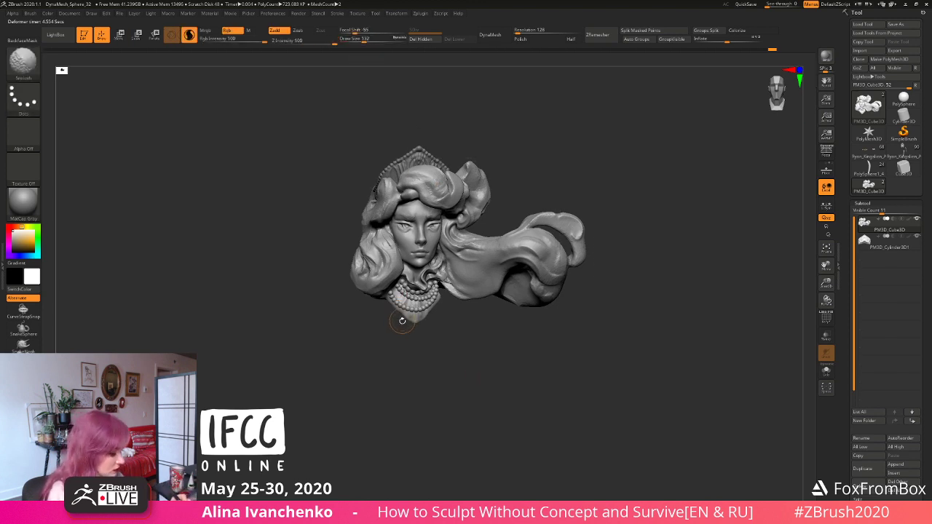
{"action": "mouse_move", "coordinate": [402, 321]}
{"action": "left_mouse_down", "text": "ctrl"}
{"action": "mouse_move", "coordinate": [431, 329]}
{"action": "mouse_move", "coordinate": [410, 292]}
{"action": "mouse_move", "coordinate": [428, 297]}
{"action": "left_mouse_up", "text": "ctrl"}
{"action": "key", "text": "ctrl+z"}
{"action": "left_click_drag", "start_coordinate": [416, 336], "coordinate": [401, 337]}
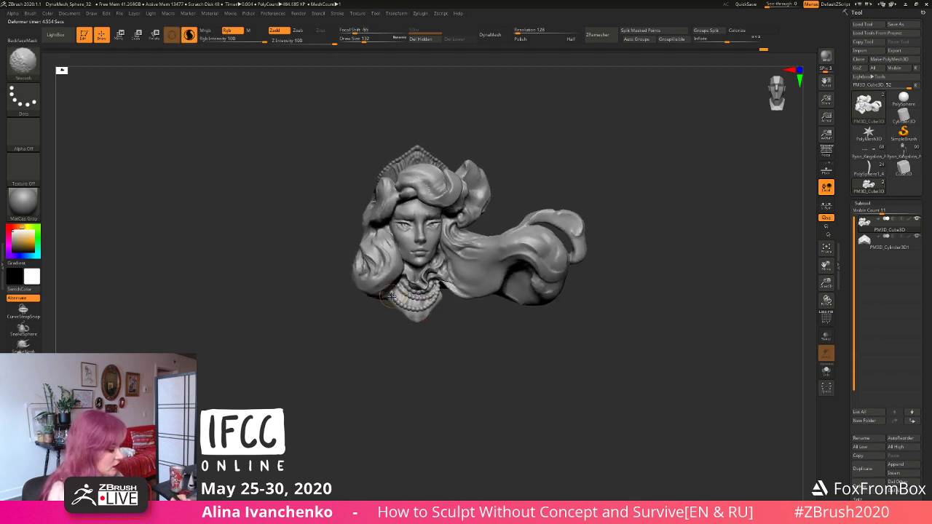
{"action": "mouse_move", "coordinate": [392, 297]}
{"action": "left_mouse_down", "text": "shift"}
{"action": "mouse_move", "coordinate": [432, 326]}
{"action": "mouse_move", "coordinate": [422, 327]}
{"action": "left_mouse_up", "text": "shift"}
{"action": "mouse_move", "coordinate": [422, 353]}
{"action": "left_mouse_down", "text": "alt"}
{"action": "mouse_move", "coordinate": [418, 381]}
{"action": "mouse_move", "coordinate": [413, 371]}
{"action": "mouse_move", "coordinate": [408, 381]}
{"action": "mouse_move", "coordinate": [418, 381]}
{"action": "left_mouse_up", "text": "alt"}
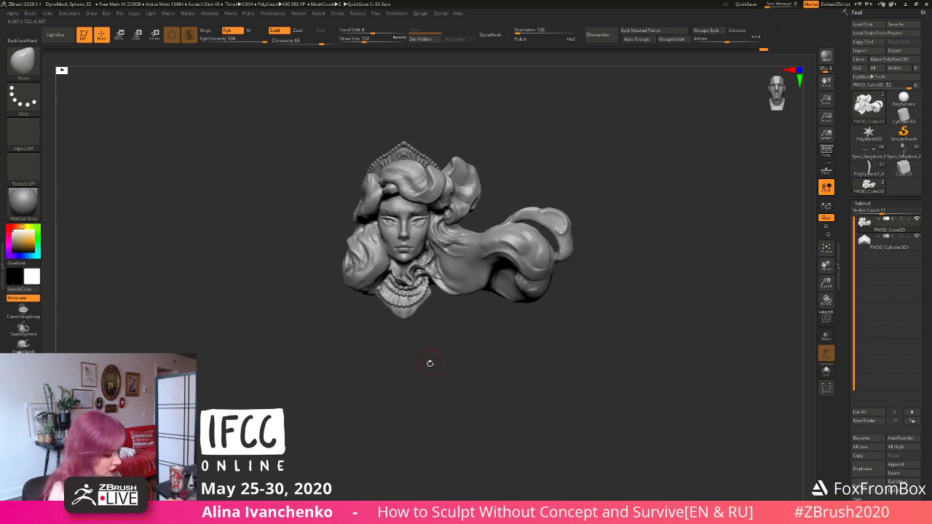
{"action": "left_click_drag", "start_coordinate": [429, 362], "coordinate": [446, 392]}
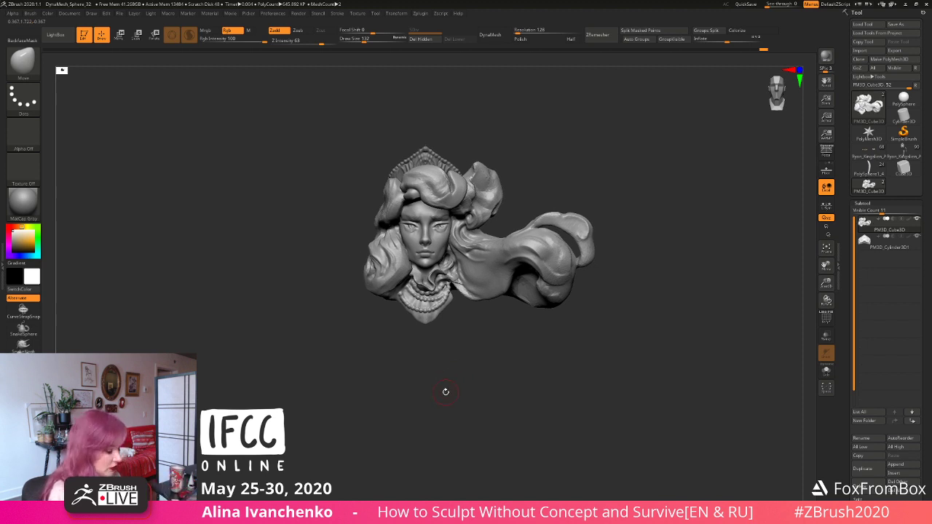
Step: Carve fine strand grooves into the curls above the forehead with the Rake brush at draw size 136
{"action": "left_click", "coordinate": [23, 62]}
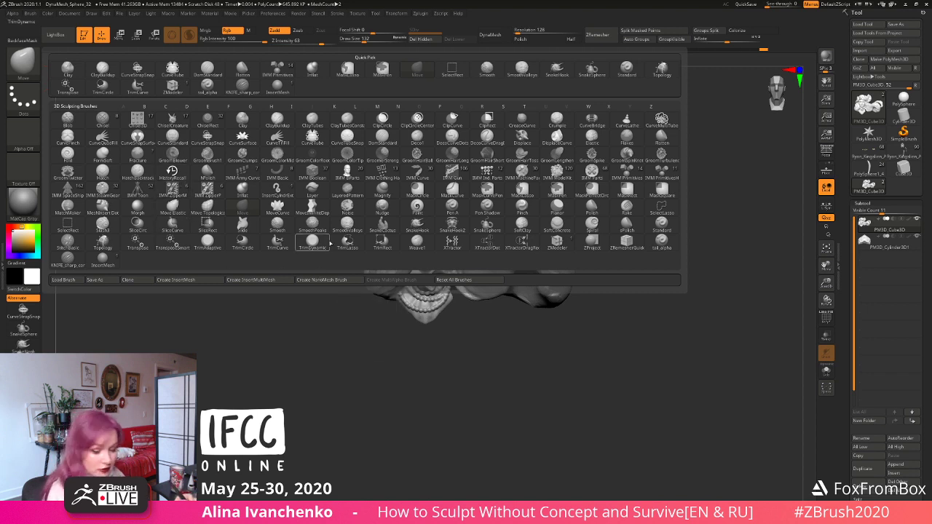
{"action": "left_click", "coordinate": [324, 247]}
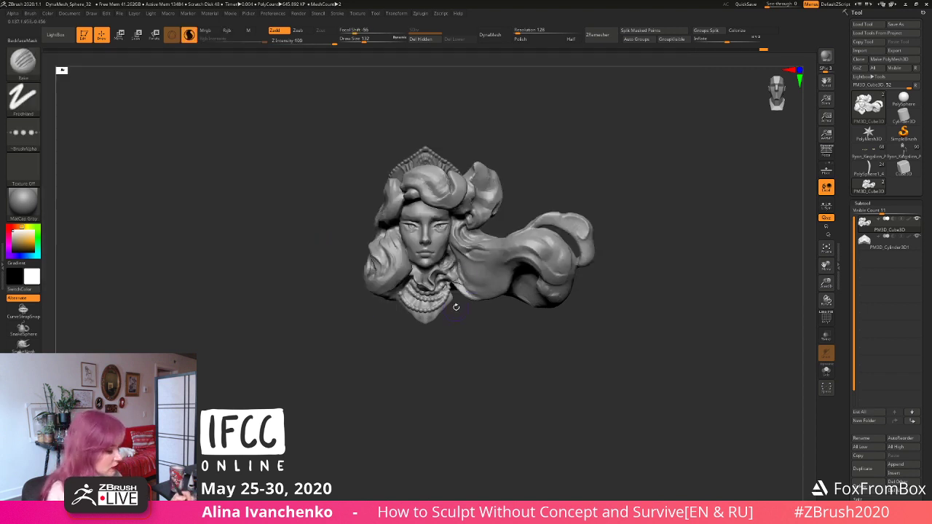
{"action": "left_click", "coordinate": [373, 39]}
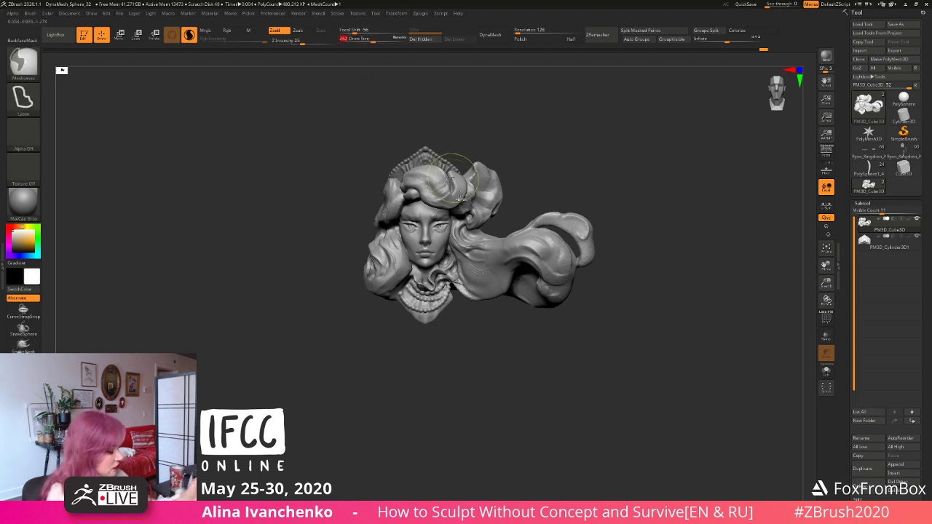
{"action": "left_click_drag", "start_coordinate": [463, 254], "coordinate": [498, 261]}
{"action": "left_click", "coordinate": [459, 313], "text": "ctrl+shift"}
{"action": "mouse_move", "coordinate": [461, 334]}
{"action": "left_mouse_down"}
{"action": "mouse_move", "coordinate": [473, 349]}
{"action": "mouse_move", "coordinate": [510, 350]}
{"action": "left_mouse_up"}
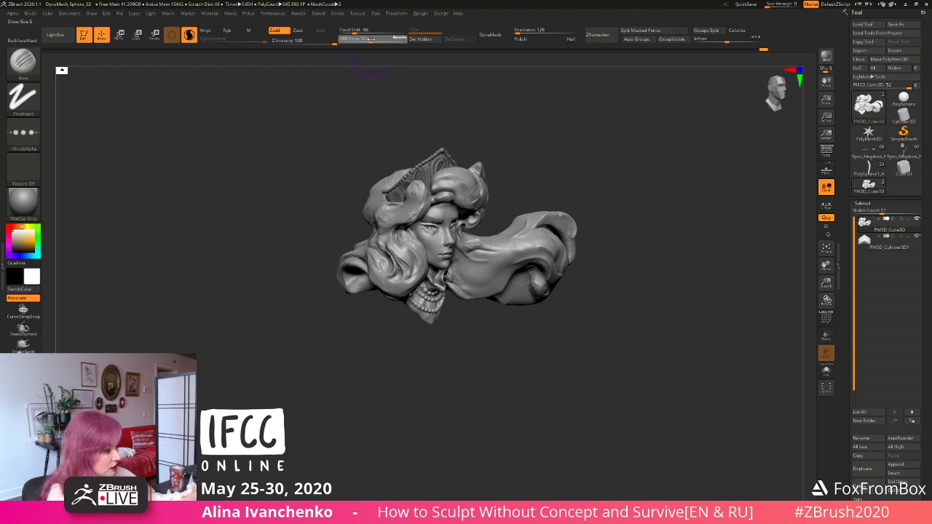
{"action": "left_click", "coordinate": [364, 40]}
{"action": "mouse_move", "coordinate": [462, 104]}
{"action": "left_mouse_down", "text": "alt"}
{"action": "mouse_move", "coordinate": [464, 137]}
{"action": "mouse_move", "coordinate": [443, 148]}
{"action": "left_mouse_up", "text": "alt"}
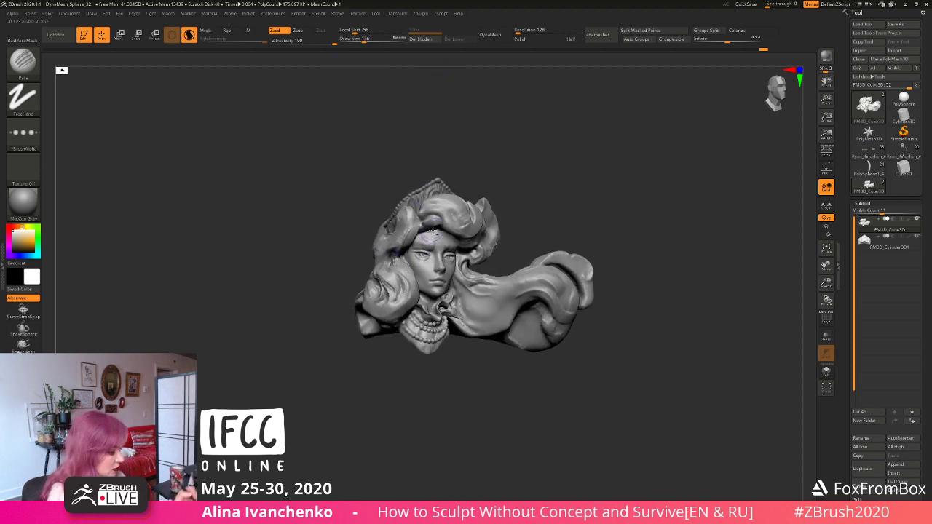
{"action": "mouse_move", "coordinate": [500, 162]}
{"action": "left_mouse_down"}
{"action": "mouse_move", "coordinate": [468, 195]}
{"action": "mouse_move", "coordinate": [459, 185]}
{"action": "left_mouse_up"}
{"action": "left_click_drag", "start_coordinate": [405, 238], "coordinate": [416, 233]}
{"action": "left_click_drag", "start_coordinate": [466, 185], "coordinate": [455, 187]}
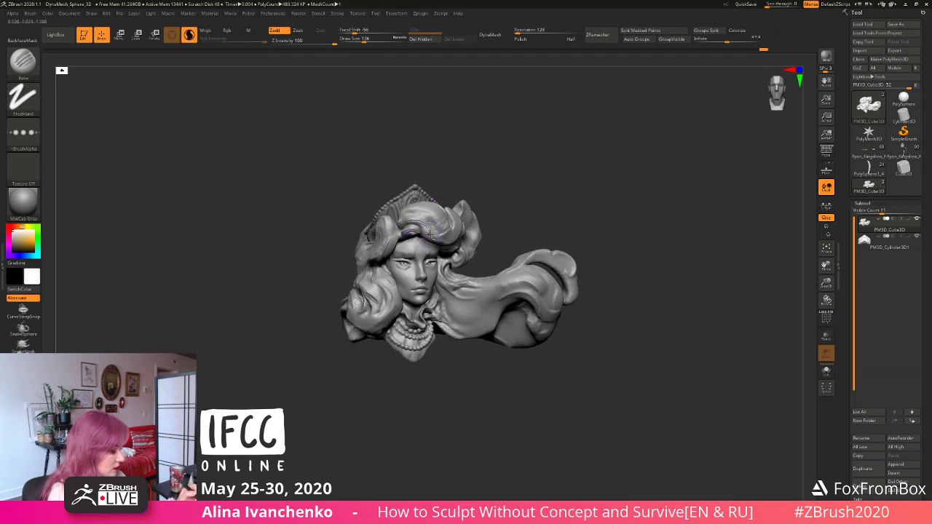
Step: Rake strand grooves into the hair beside the temple and across the upswept curl behind it
{"action": "left_click_drag", "start_coordinate": [542, 175], "coordinate": [490, 195]}
{"action": "left_click_drag", "start_coordinate": [444, 253], "coordinate": [438, 261]}
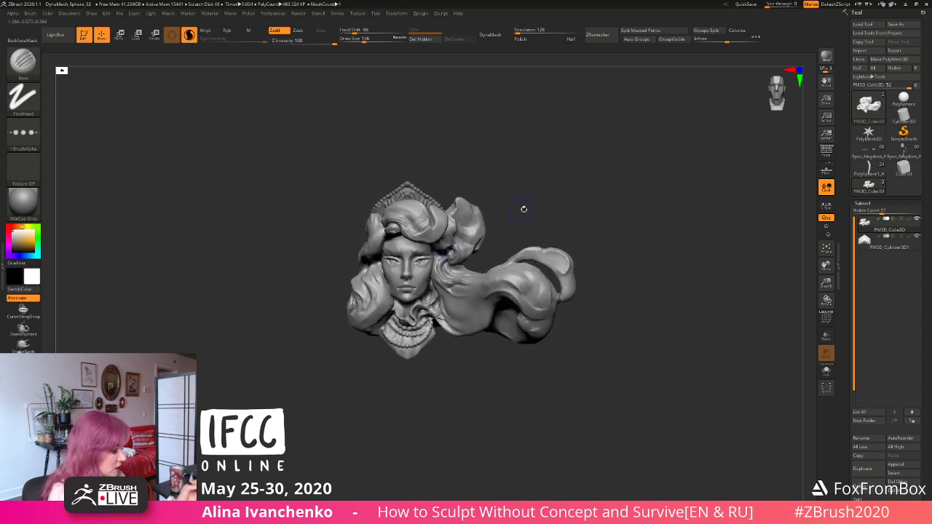
{"action": "left_click_drag", "start_coordinate": [524, 210], "coordinate": [499, 214]}
{"action": "key", "text": "ctrl+z"}
{"action": "left_click_drag", "start_coordinate": [442, 255], "coordinate": [437, 265]}
{"action": "mouse_move", "coordinate": [499, 225]}
{"action": "left_mouse_down"}
{"action": "mouse_move", "coordinate": [512, 212]}
{"action": "mouse_move", "coordinate": [497, 217]}
{"action": "left_mouse_up"}
{"action": "left_click_drag", "start_coordinate": [461, 247], "coordinate": [464, 259]}
{"action": "mouse_move", "coordinate": [516, 213]}
{"action": "left_mouse_down"}
{"action": "mouse_move", "coordinate": [466, 227]}
{"action": "mouse_move", "coordinate": [567, 196]}
{"action": "mouse_move", "coordinate": [512, 209]}
{"action": "left_mouse_up"}
{"action": "left_click_drag", "start_coordinate": [458, 219], "coordinate": [466, 209]}
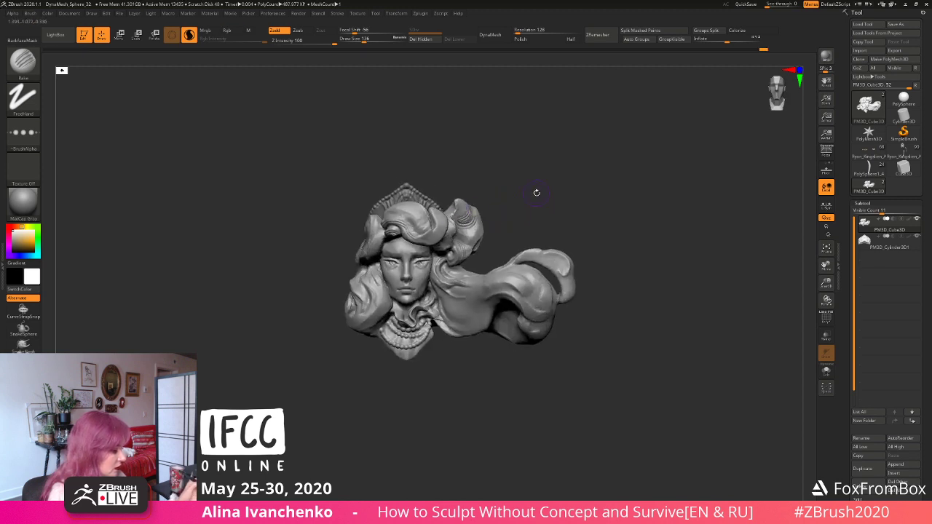
Step: Add more raked strand grooves to the large wave of hair over the forehead
{"action": "left_click_drag", "start_coordinate": [536, 193], "coordinate": [451, 222]}
{"action": "left_click_drag", "start_coordinate": [405, 244], "coordinate": [420, 235]}
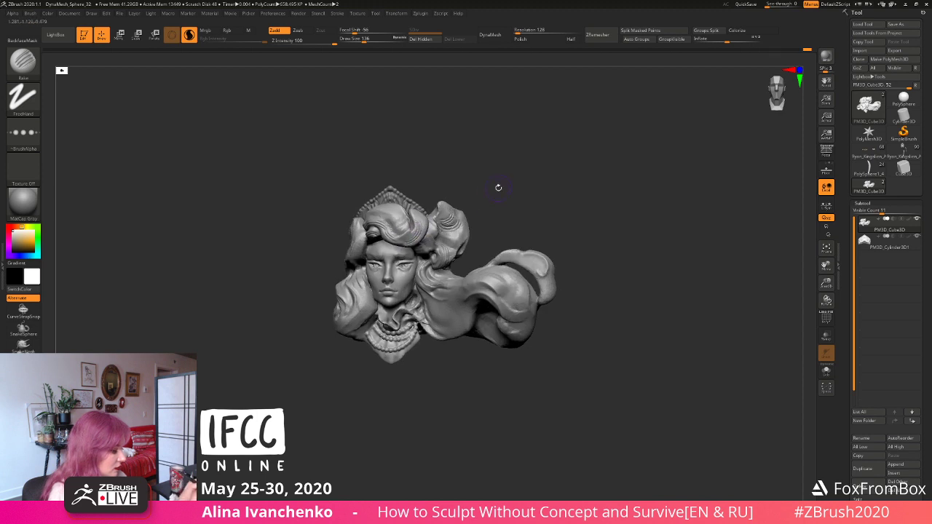
{"action": "left_click_drag", "start_coordinate": [498, 187], "coordinate": [507, 191], "text": "ctrl"}
{"action": "mouse_move", "coordinate": [508, 191]}
{"action": "left_mouse_down"}
{"action": "mouse_move", "coordinate": [462, 202]}
{"action": "mouse_move", "coordinate": [488, 202]}
{"action": "mouse_move", "coordinate": [471, 210]}
{"action": "left_mouse_up"}
Step: Build up and smooth folds in the long flowing hair beside the neck with the ClayBuildup brush
{"action": "key", "text": "b"}
{"action": "key", "text": "c"}
{"action": "key", "text": "b"}
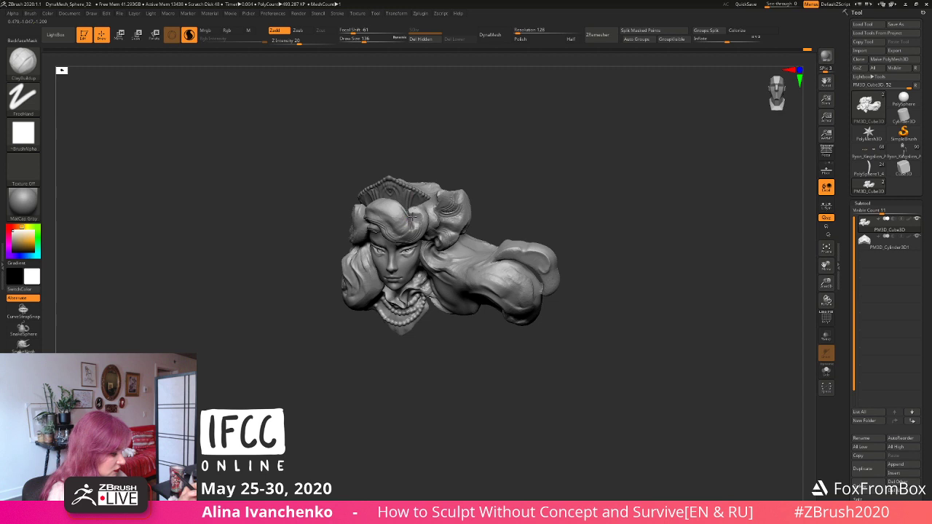
{"action": "mouse_move", "coordinate": [510, 183]}
{"action": "left_mouse_down"}
{"action": "mouse_move", "coordinate": [520, 168]}
{"action": "mouse_move", "coordinate": [493, 187]}
{"action": "mouse_move", "coordinate": [511, 172]}
{"action": "mouse_move", "coordinate": [501, 192]}
{"action": "mouse_move", "coordinate": [508, 182]}
{"action": "left_mouse_up"}
{"action": "mouse_move", "coordinate": [422, 290]}
{"action": "left_mouse_down"}
{"action": "mouse_move", "coordinate": [442, 303]}
{"action": "mouse_move", "coordinate": [432, 290]}
{"action": "mouse_move", "coordinate": [459, 293]}
{"action": "left_mouse_up"}
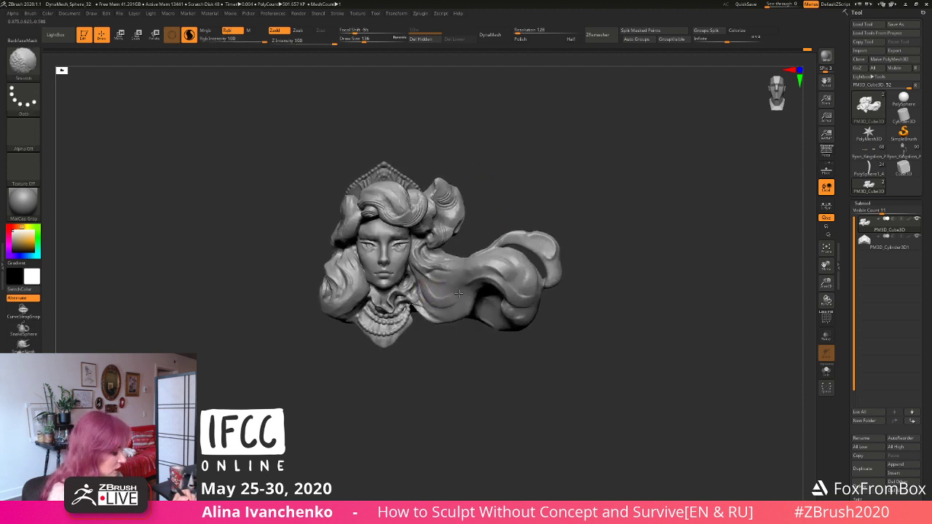
{"action": "left_click_drag", "start_coordinate": [441, 343], "coordinate": [415, 310]}
{"action": "mouse_move", "coordinate": [422, 355]}
{"action": "left_mouse_down"}
{"action": "mouse_move", "coordinate": [430, 370]}
{"action": "mouse_move", "coordinate": [433, 361]}
{"action": "left_mouse_up"}
{"action": "left_click_drag", "start_coordinate": [604, 254], "coordinate": [616, 256]}
{"action": "left_click_drag", "start_coordinate": [499, 280], "coordinate": [473, 297]}
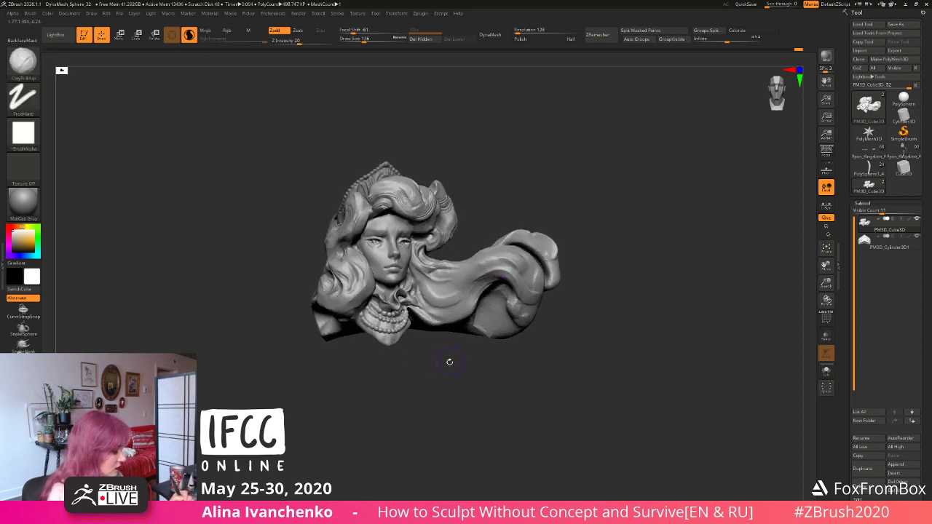
{"action": "mouse_move", "coordinate": [448, 362]}
{"action": "left_mouse_down", "text": "shift"}
{"action": "mouse_move", "coordinate": [447, 404]}
{"action": "mouse_move", "coordinate": [444, 382]}
{"action": "left_mouse_up", "text": "shift"}
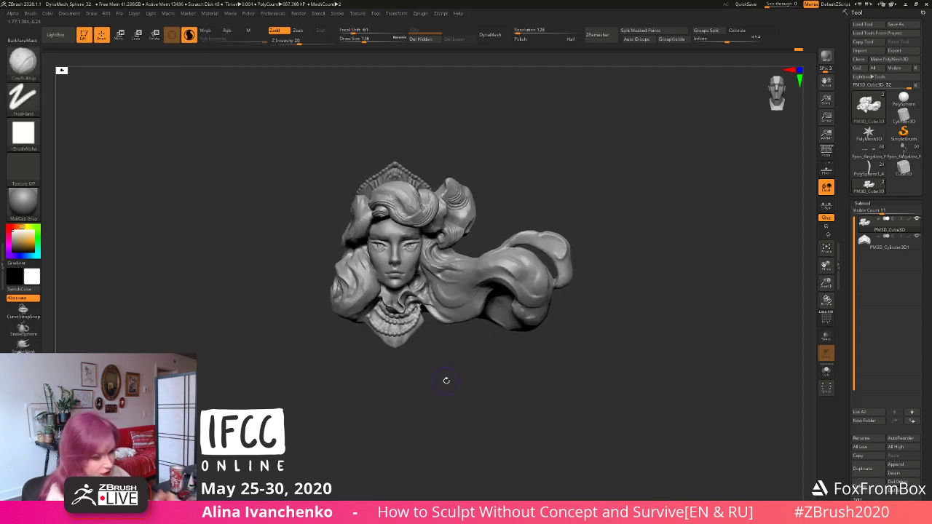
Step: Rake strand grooves along the long flowing hair beside the neck with the Rake brush and save the work
{"action": "key", "text": "b"}
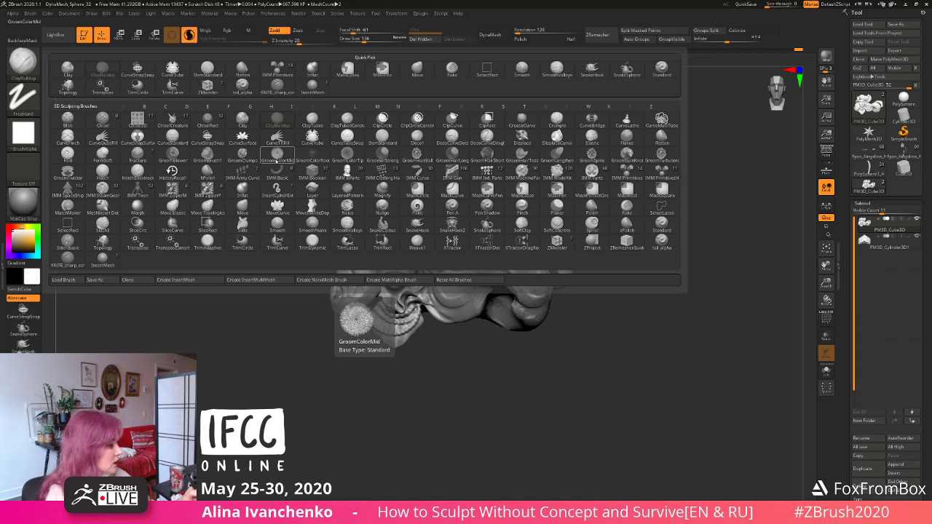
{"action": "left_click", "coordinate": [452, 69]}
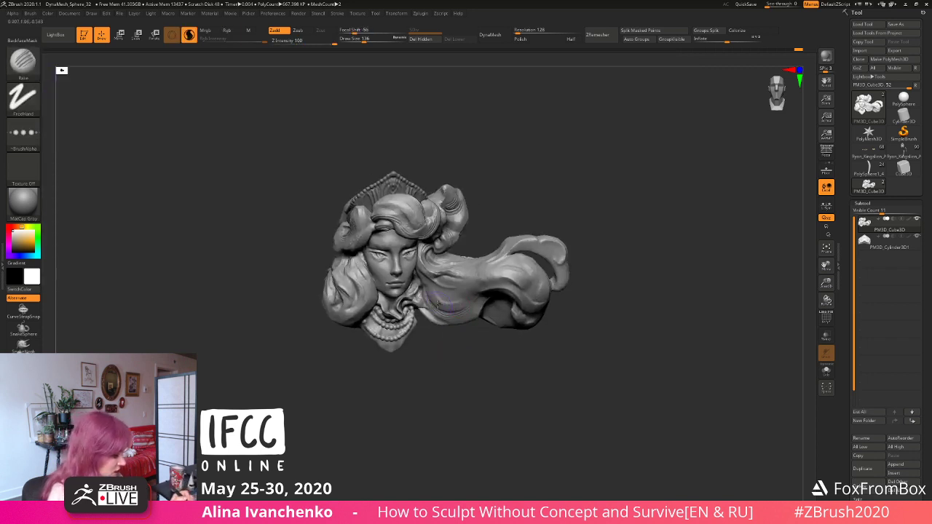
{"action": "mouse_move", "coordinate": [438, 305]}
{"action": "left_mouse_down"}
{"action": "mouse_move", "coordinate": [483, 305]}
{"action": "mouse_move", "coordinate": [475, 336]}
{"action": "mouse_move", "coordinate": [467, 304]}
{"action": "left_mouse_up"}
{"action": "mouse_move", "coordinate": [466, 351]}
{"action": "left_mouse_down"}
{"action": "mouse_move", "coordinate": [502, 329]}
{"action": "mouse_move", "coordinate": [505, 291]}
{"action": "left_mouse_up"}
{"action": "mouse_move", "coordinate": [498, 379]}
{"action": "left_mouse_down", "text": "shift"}
{"action": "mouse_move", "coordinate": [457, 403]}
{"action": "mouse_move", "coordinate": [393, 367]}
{"action": "mouse_move", "coordinate": [356, 314]}
{"action": "left_mouse_up", "text": "shift"}
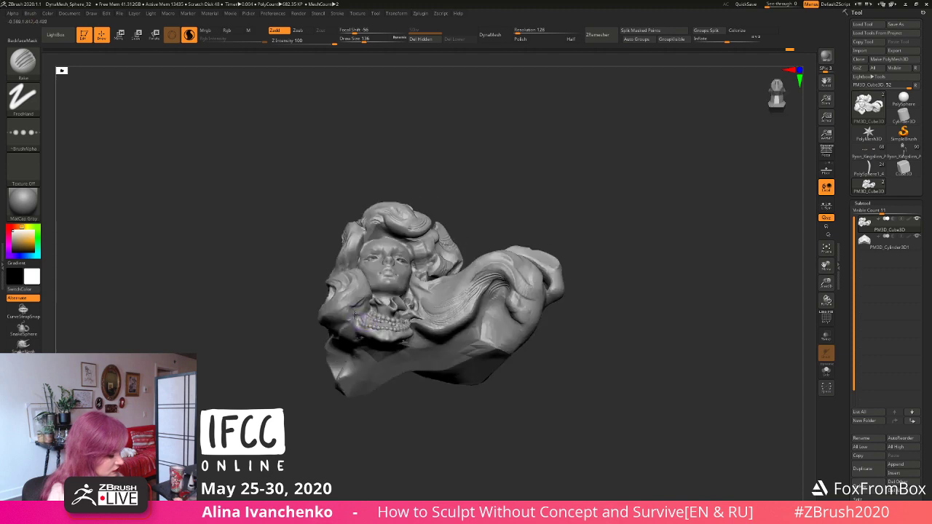
{"action": "mouse_move", "coordinate": [340, 415]}
{"action": "left_mouse_down", "text": "shift"}
{"action": "mouse_move", "coordinate": [345, 435]}
{"action": "mouse_move", "coordinate": [358, 319]}
{"action": "mouse_move", "coordinate": [368, 408]}
{"action": "mouse_move", "coordinate": [385, 435]}
{"action": "mouse_move", "coordinate": [399, 414]}
{"action": "left_mouse_up", "text": "shift"}
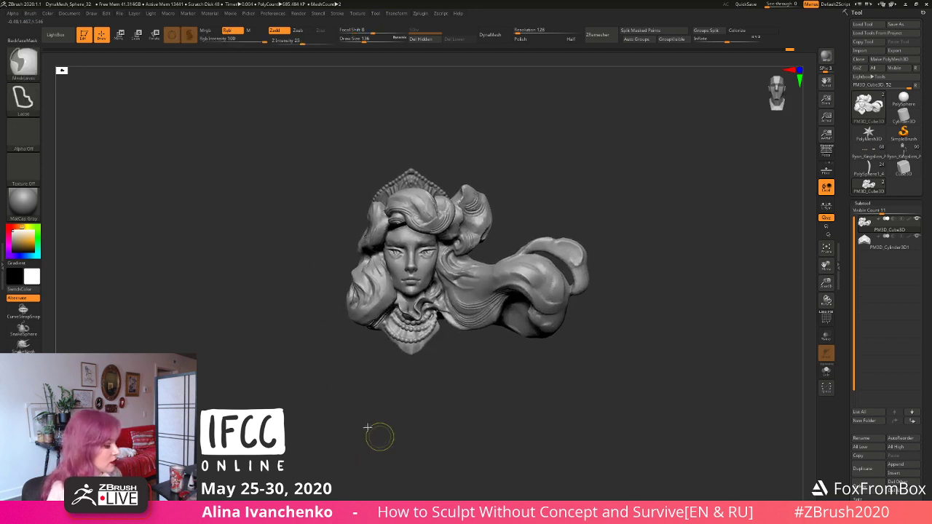
{"action": "key", "text": "ctrl+s"}
{"action": "left_click_drag", "start_coordinate": [435, 408], "coordinate": [469, 409]}
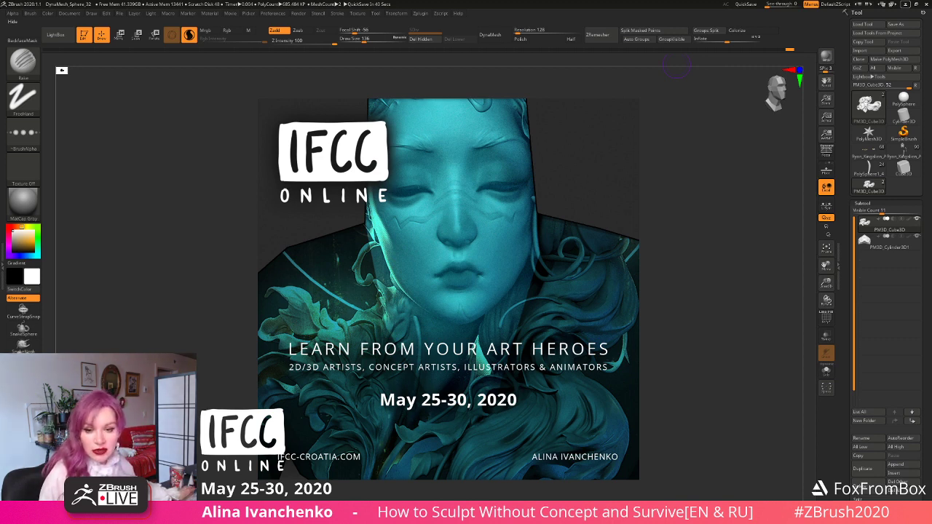
Step: Switch to the web browser to view the IFCC site's speaker list and return to ZBrush
{"action": "key", "text": "alt+Tab"}
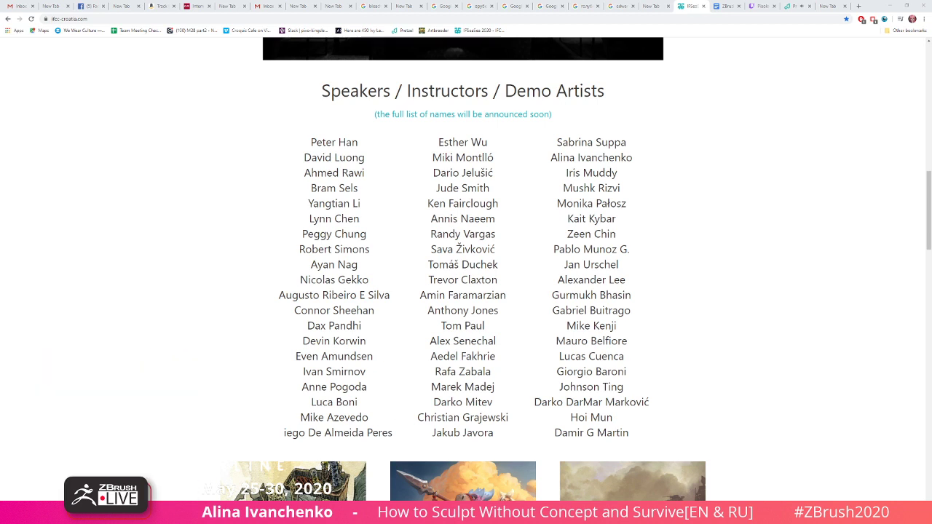
{"action": "key", "text": "alt+Tab"}
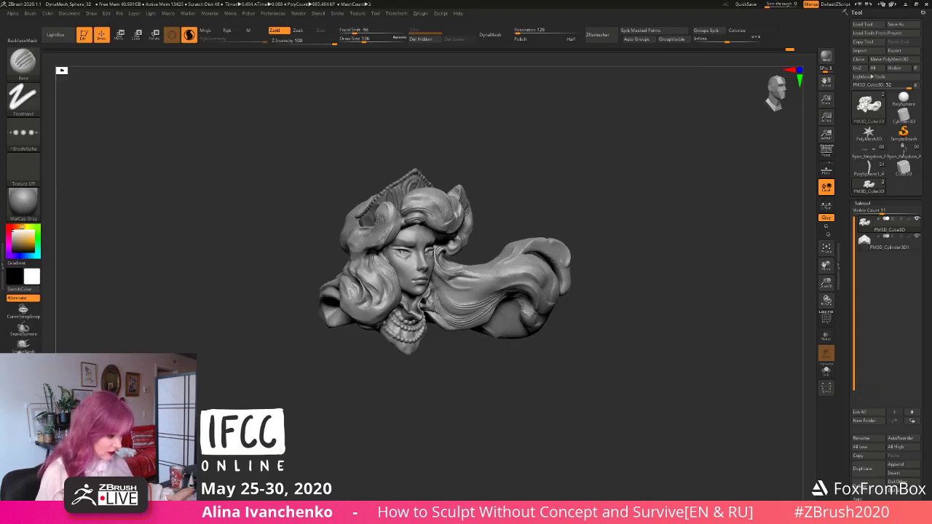
Step: Make the PolySphere the active tool and lay a string of beads across it with the InsertMesh brush in Curve Mode
{"action": "left_click", "coordinate": [904, 101]}
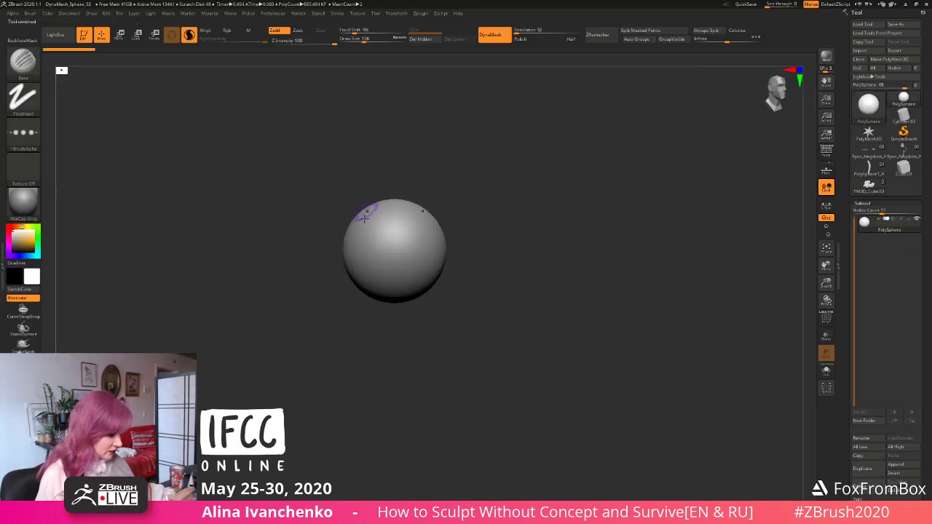
{"action": "left_click", "coordinate": [22, 62]}
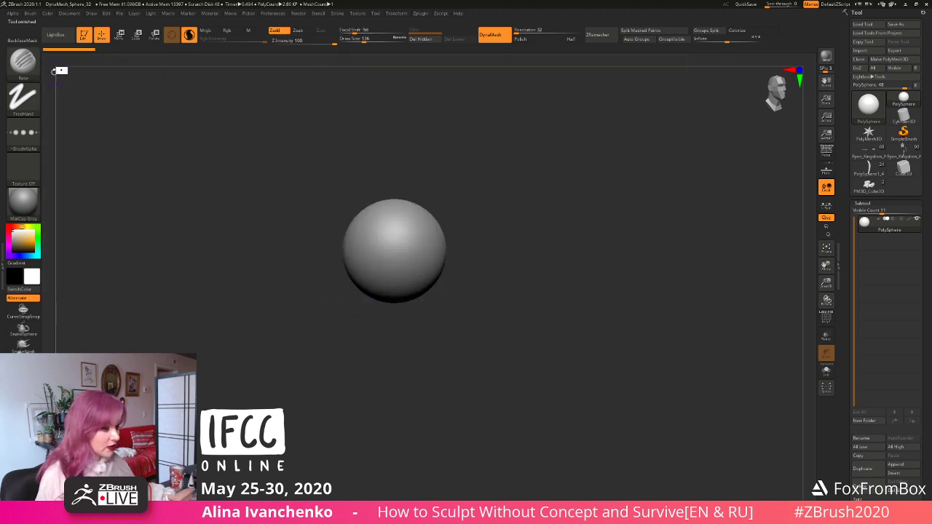
{"action": "key", "text": "b"}
{"action": "left_click", "coordinate": [312, 89]}
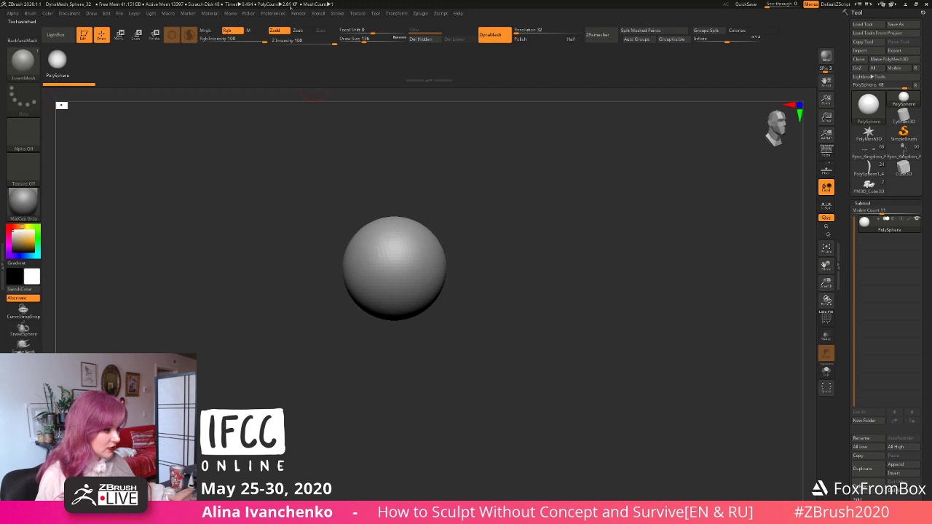
{"action": "left_click", "coordinate": [335, 14]}
{"action": "left_click", "coordinate": [356, 177]}
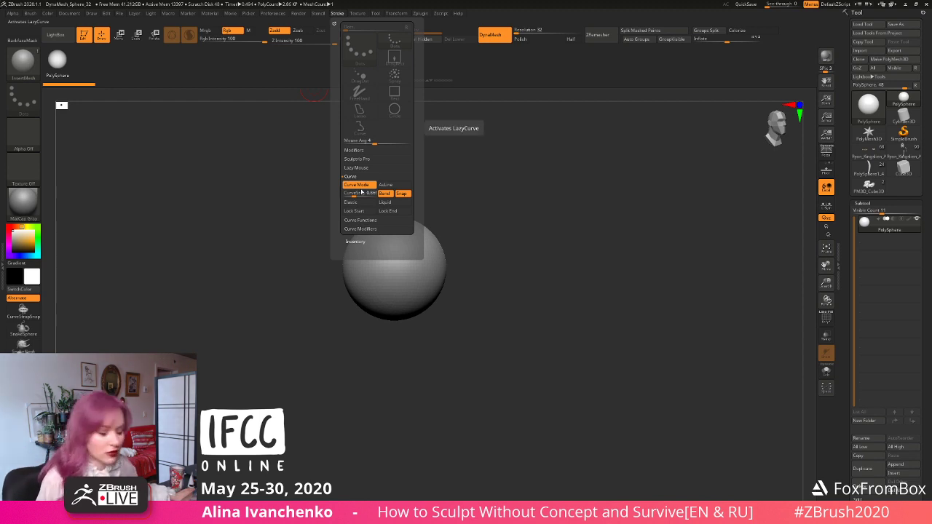
{"action": "mouse_move", "coordinate": [377, 273]}
{"action": "left_mouse_down"}
{"action": "mouse_move", "coordinate": [405, 255]}
{"action": "mouse_move", "coordinate": [449, 271]}
{"action": "left_mouse_up"}
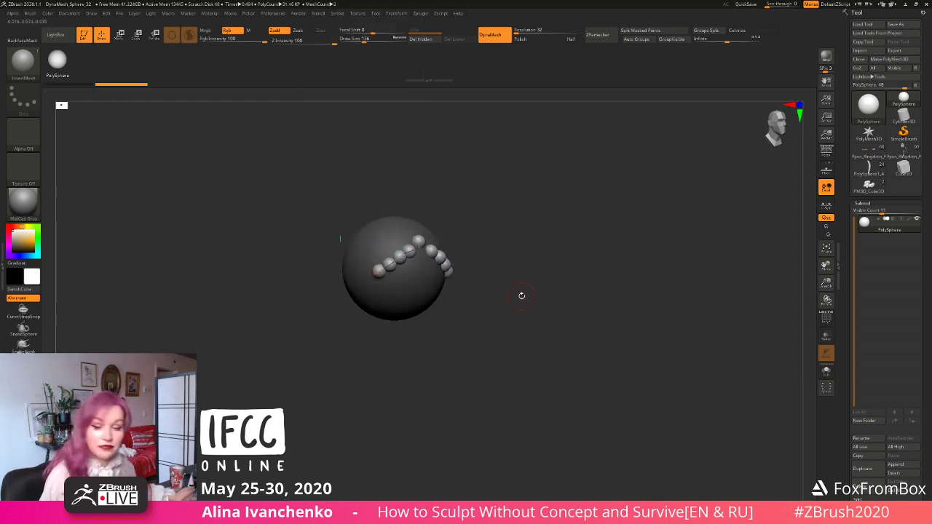